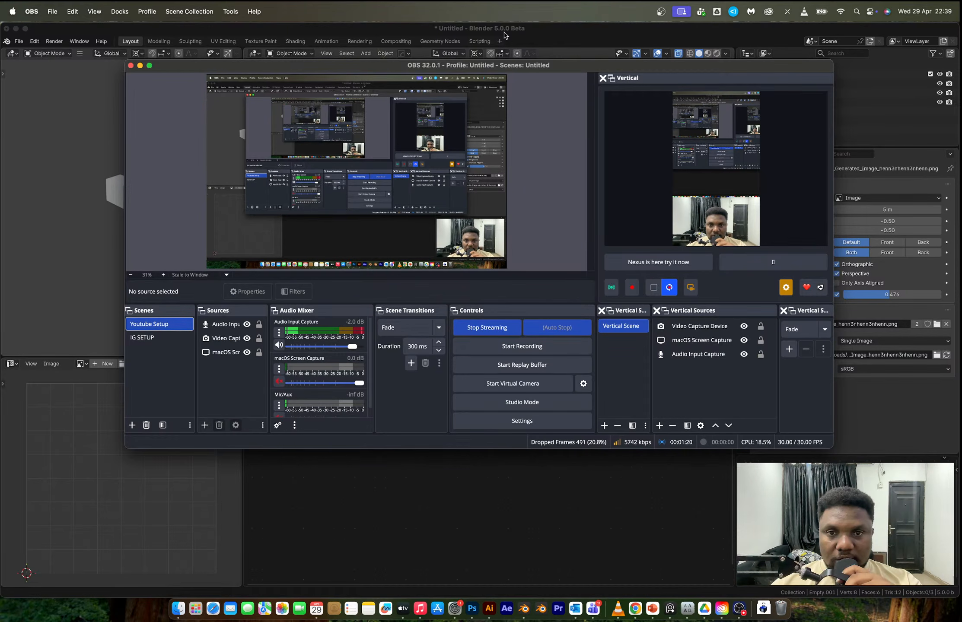
- In PureRef, shrink the large Tiger generator reference image and place it beside the smaller generator image
click(551, 30)
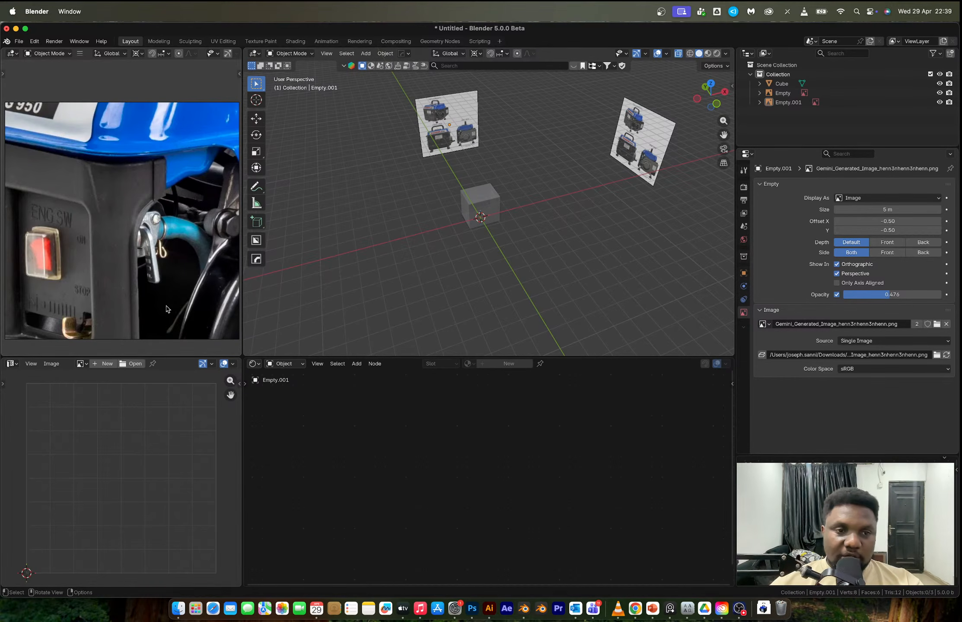
scroll(72, 214, down, 8)
scroll(151, 185, up, 5)
middle_drag(173, 189, 129, 205)
click(160, 137)
middle_drag(125, 250, 97, 224)
key(super+v)
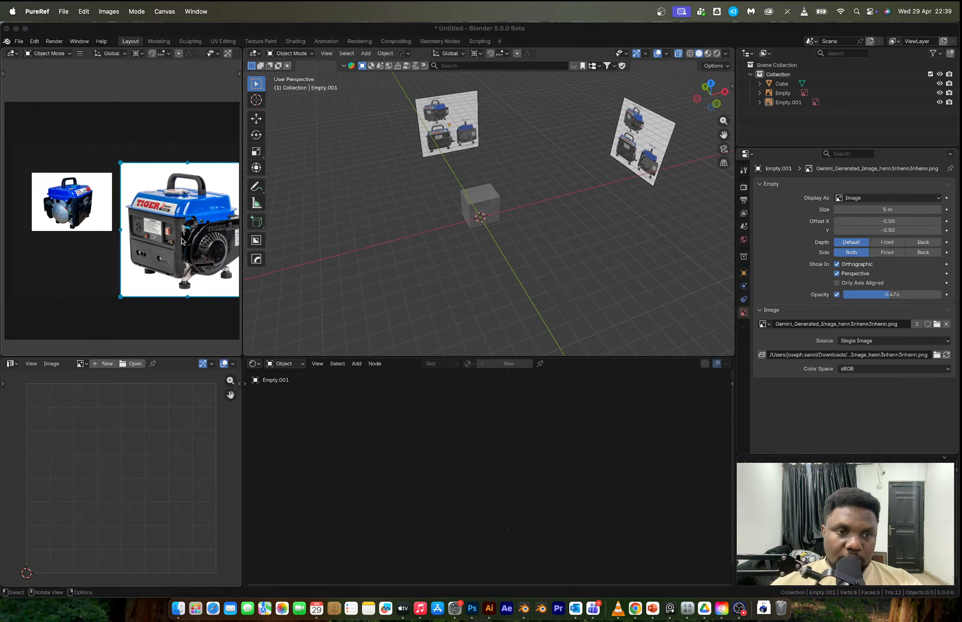
click(148, 265)
drag(113, 289, 181, 240)
drag(212, 202, 157, 218)
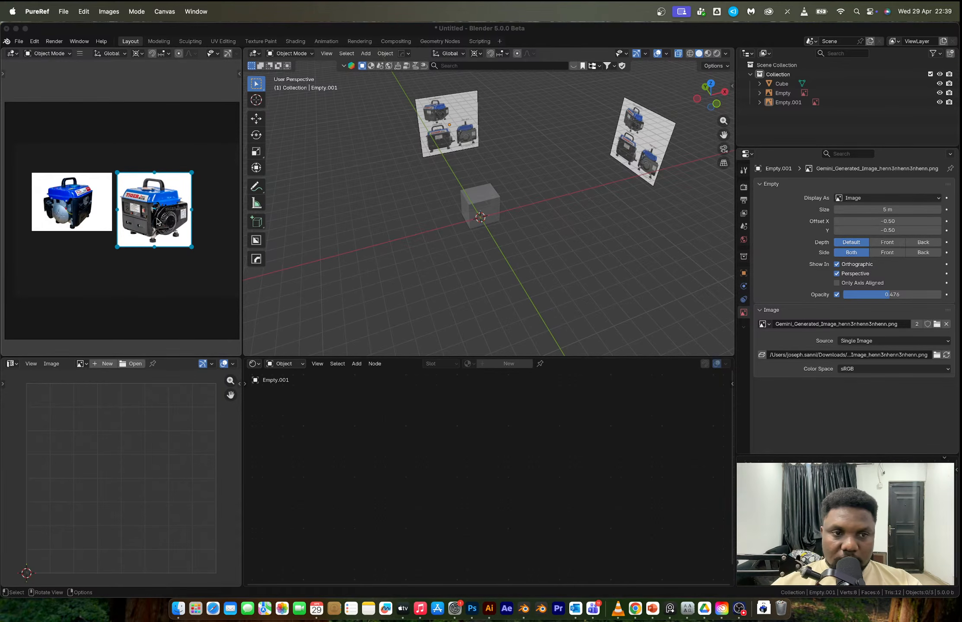
scroll(134, 197, up, 5)
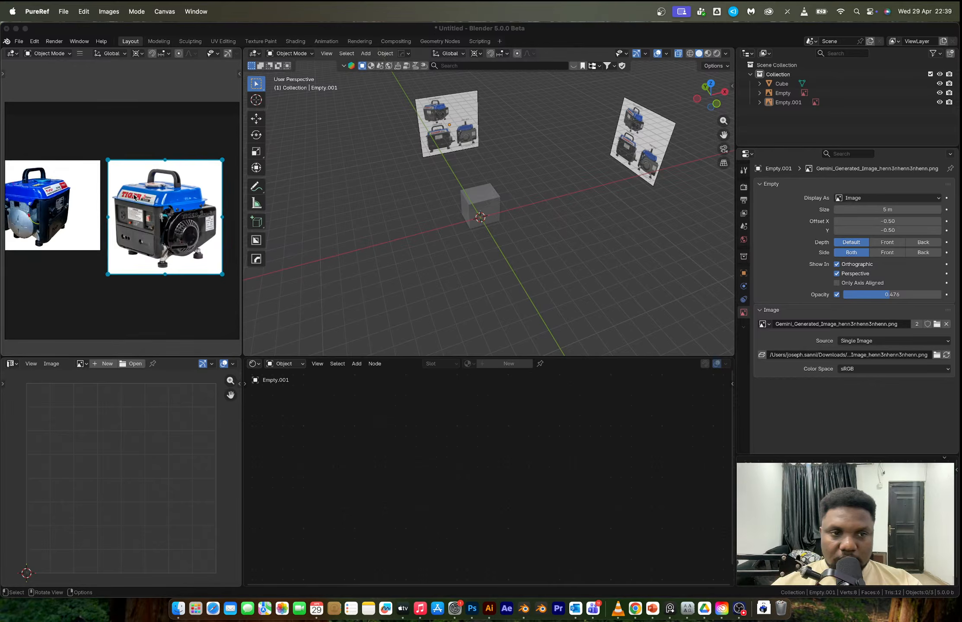
scroll(133, 197, up, 3)
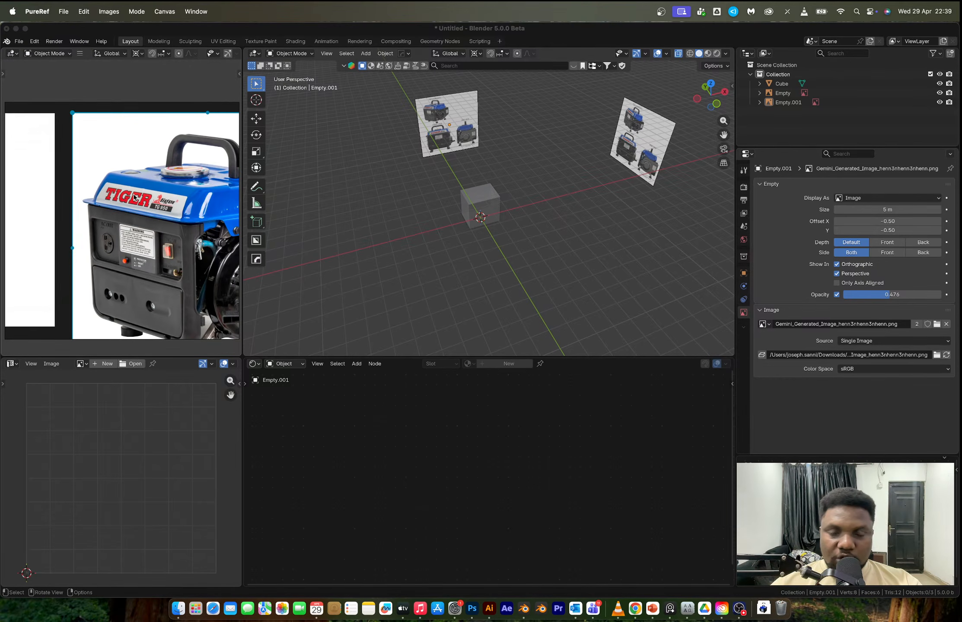
- Duplicate the body cube upward along Z in the front view and recentre the copy's origin on its geometry
click(715, 104)
scroll(519, 217, up, 5)
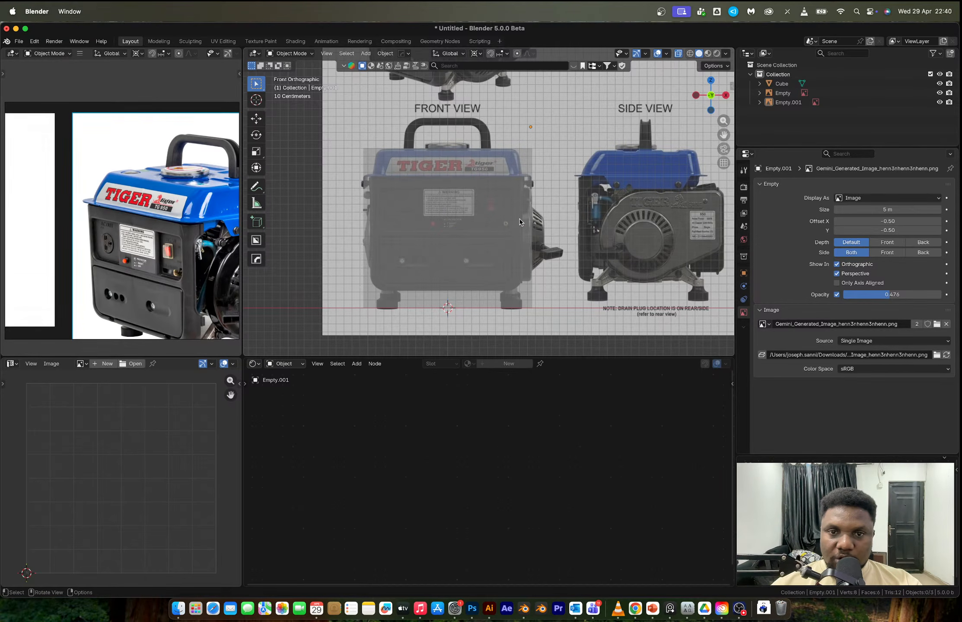
click(503, 210)
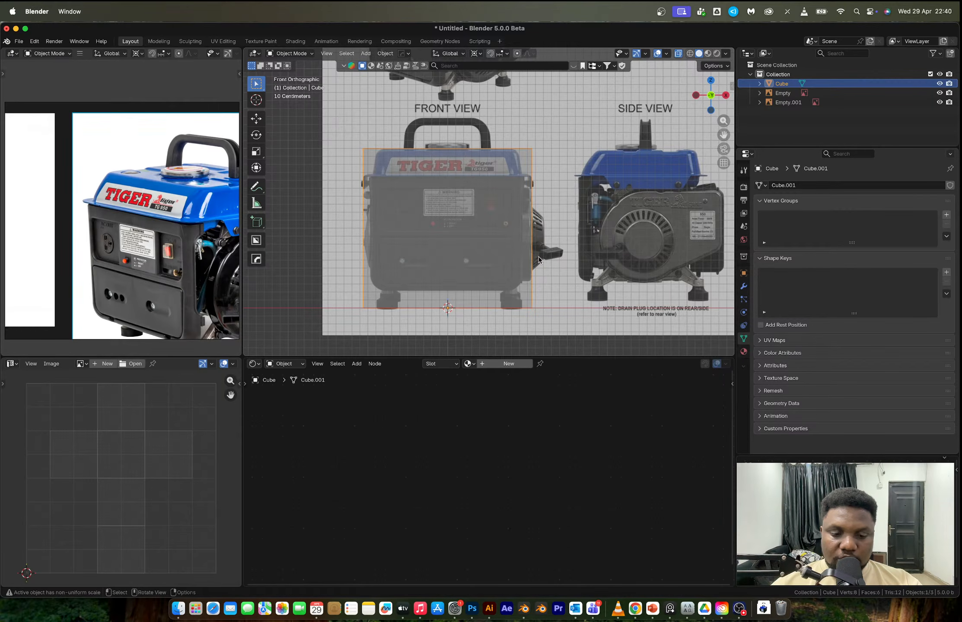
key(shift+d)
key(z)
click(531, 159)
right_click(470, 155)
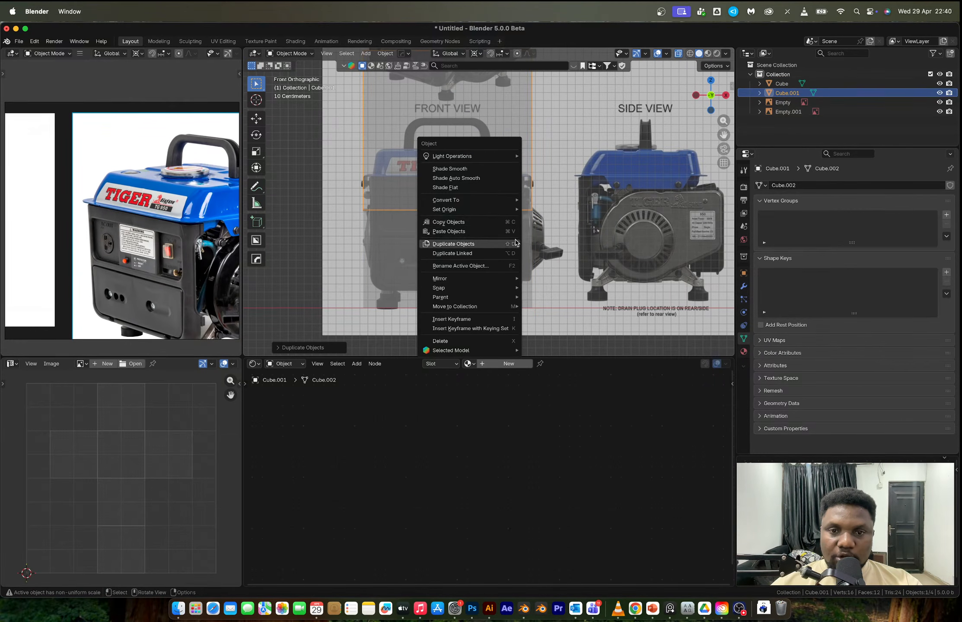
mouse_move(496, 208)
click(559, 229)
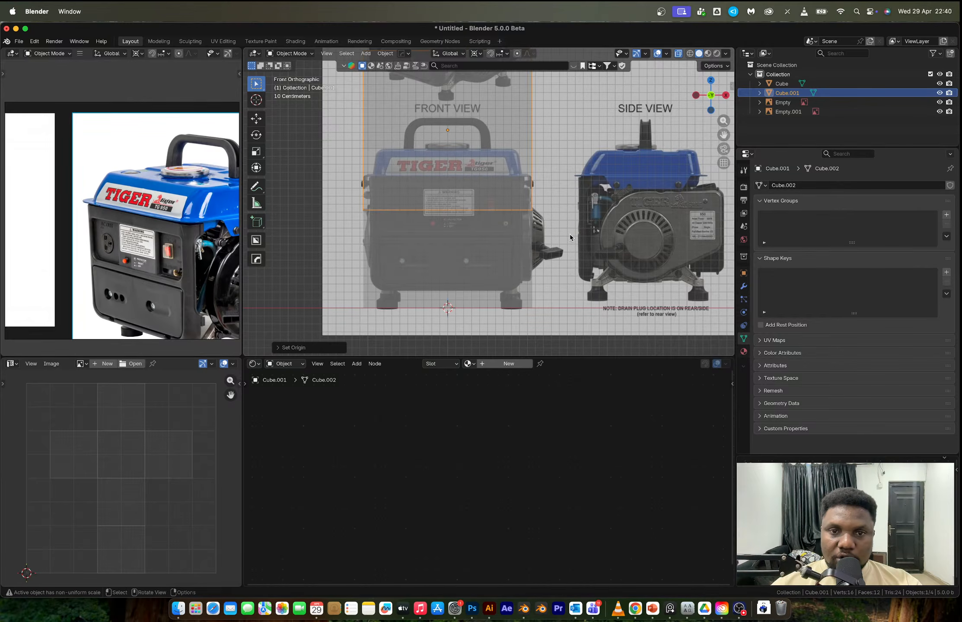
- Change the transform pivot point and flatten the upper cube to about 0.42 of its height along Z
key(s)
key(z)
right_click(475, 170)
key(period)
click(400, 165)
key(s)
key(z)
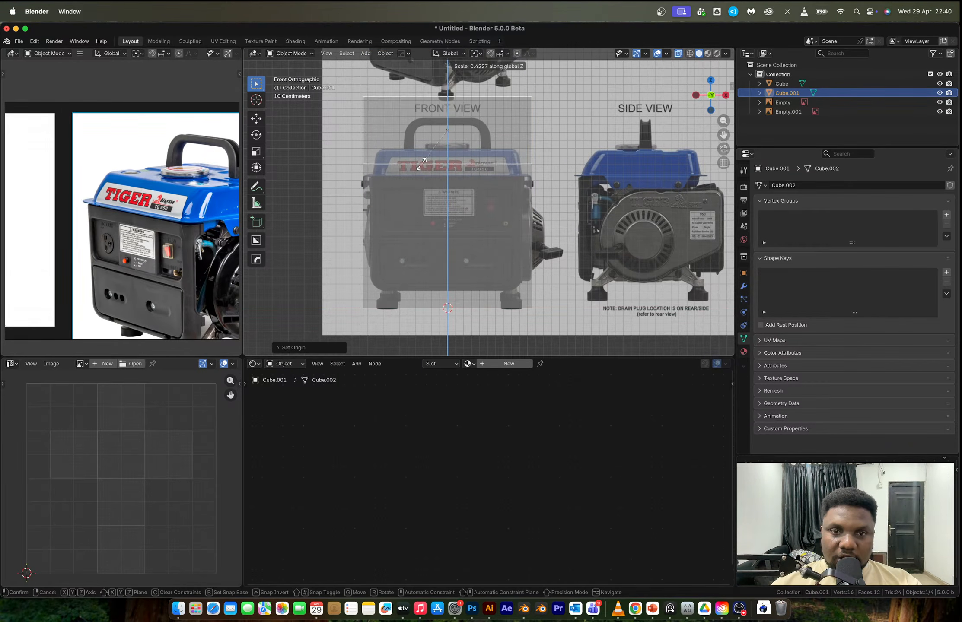
click(419, 166)
- Lower the upper cube about 0.41 m along Z and scale it in Z and X to match the fuel tank in the front view
key(g)
key(z)
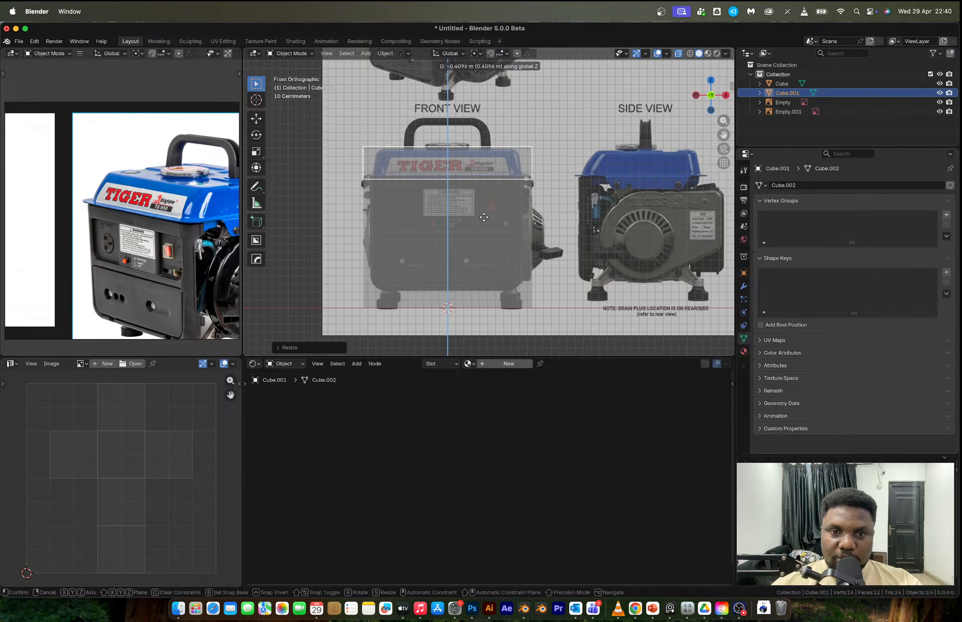
click(484, 217)
scroll(484, 217, up, 3)
key(s)
key(z)
click(550, 229)
key(s)
key(x)
click(634, 171)
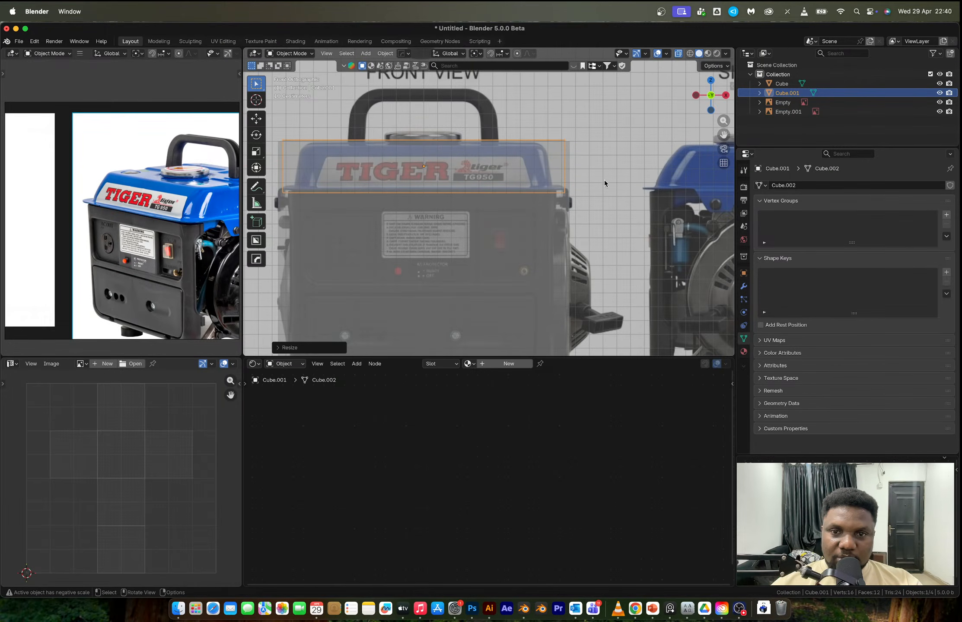
- Scale the lower body cube to about 0.79 along Z so its top sits just below the tank
click(545, 237)
key(s)
key(z)
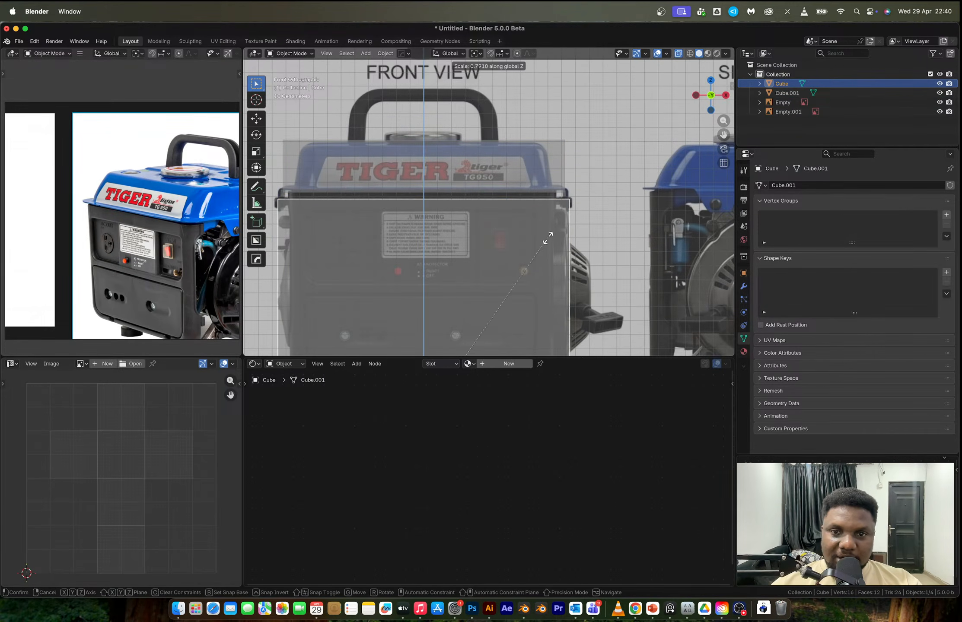
click(548, 238)
- Slope the tank block's front face by moving its top front edge about 0.20 m inward along Y, following the side view
click(546, 183)
middle_drag(546, 184, 463, 188)
scroll(548, 199, down, 5)
key(alt+z)
click(720, 100)
click(694, 97)
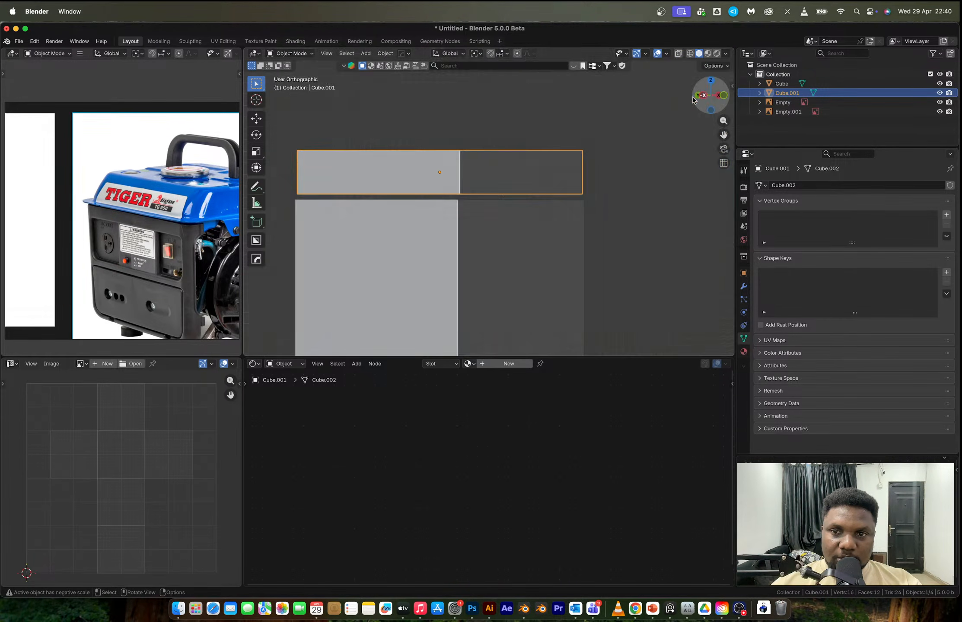
key(Tab)
key(alt+z)
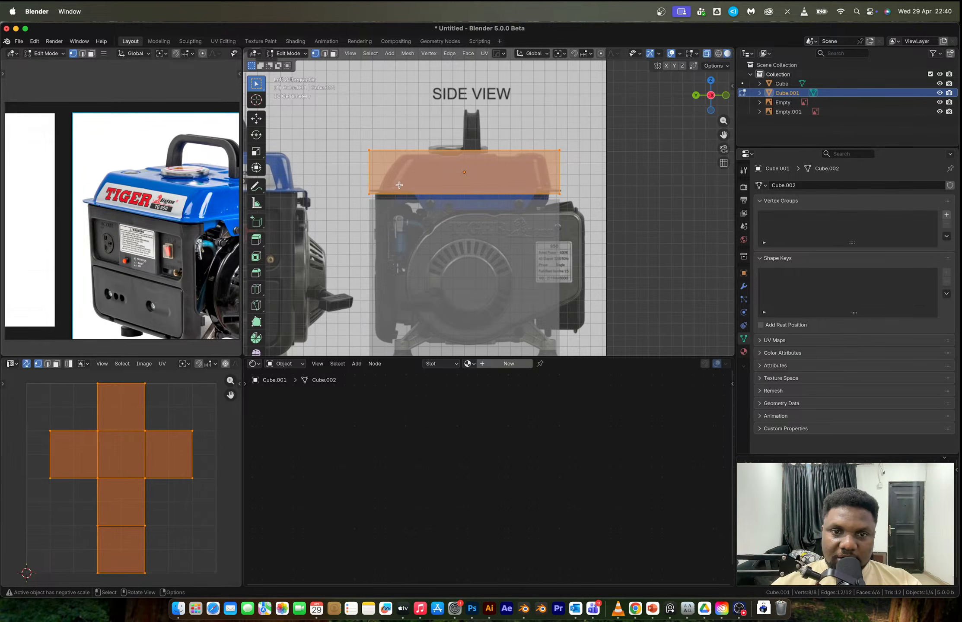
key(b)
drag(412, 177, 399, 170)
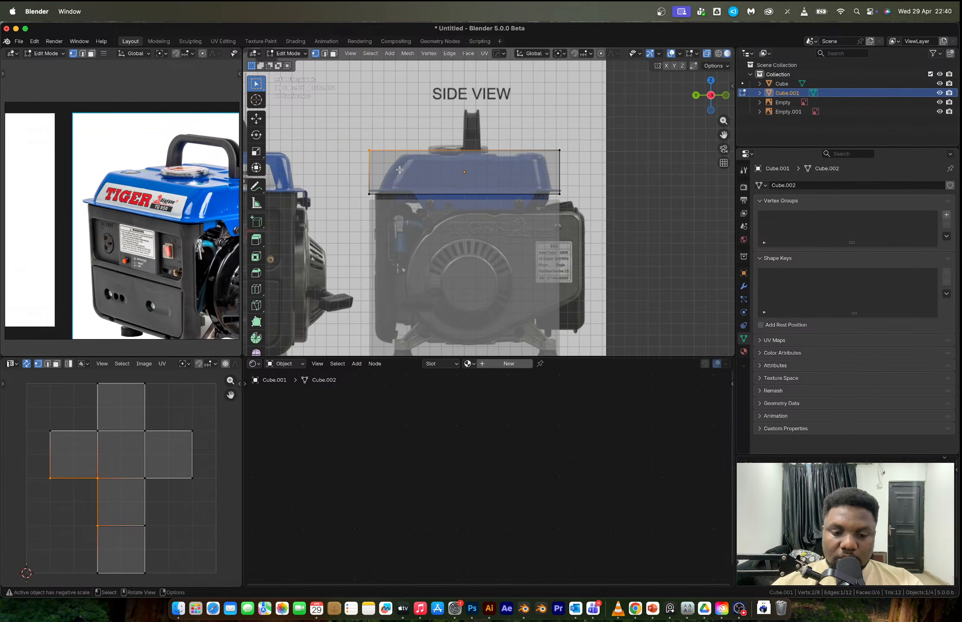
key(g)
key(y)
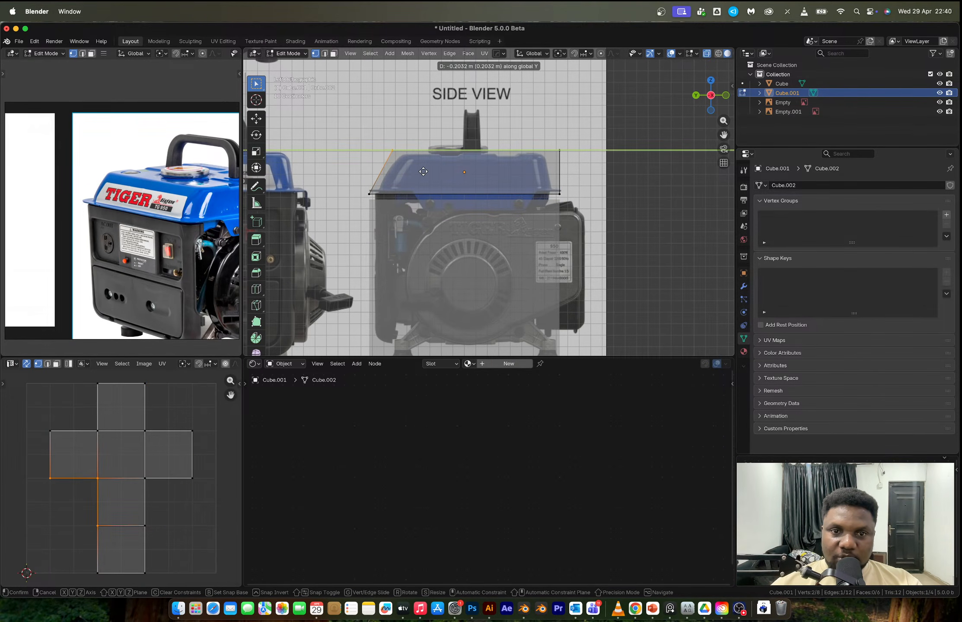
click(423, 171)
- Slope the tank block's rear face by moving its top rear edge slightly inward along Y, and finish mesh editing
key(b)
drag(359, 182, 413, 208)
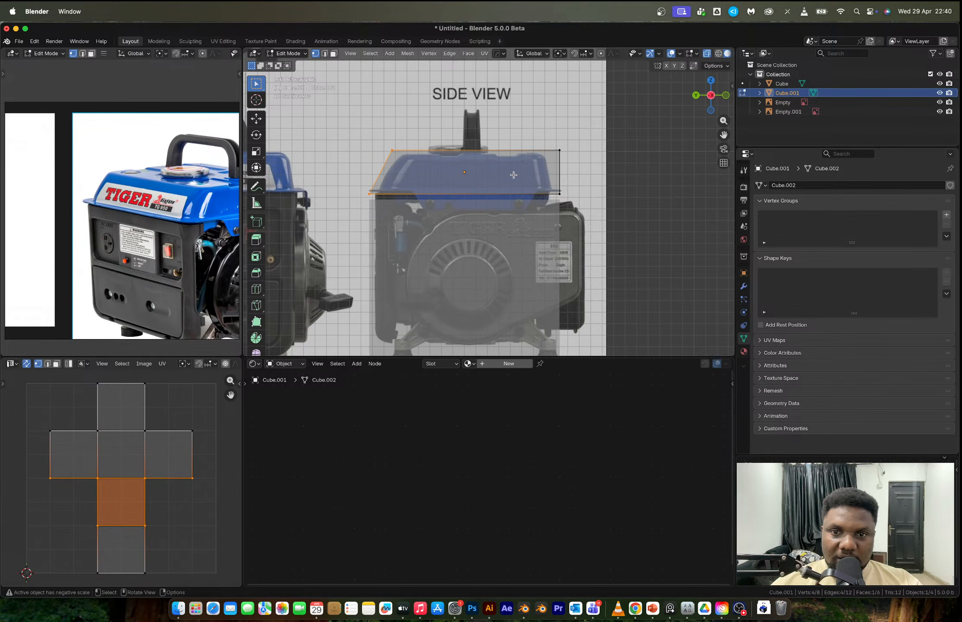
drag(548, 139, 579, 164)
key(g)
key(y)
click(570, 164)
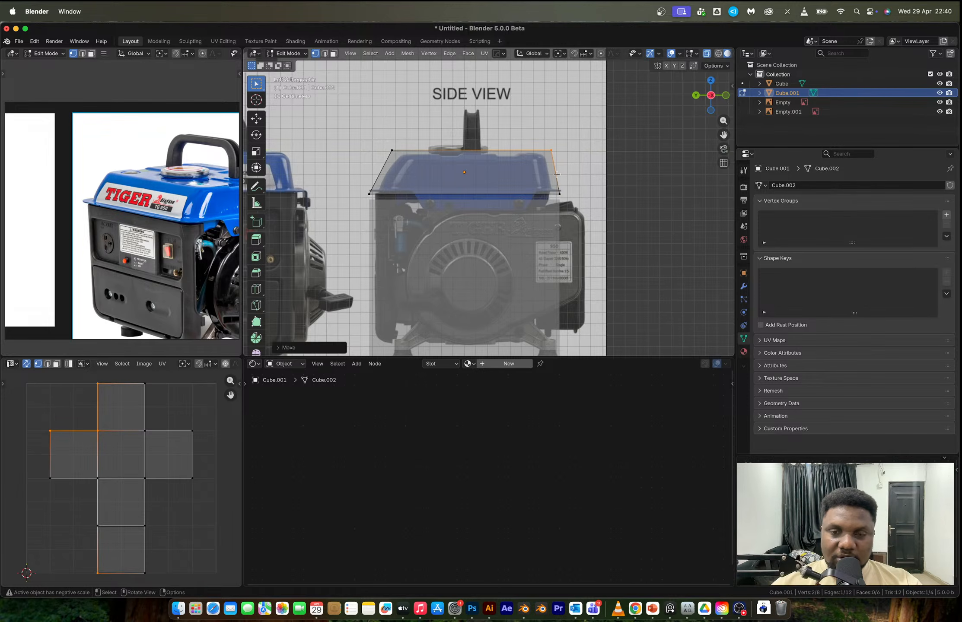
middle_drag(496, 176, 576, 218)
scroll(575, 218, down, 5)
key(Tab)
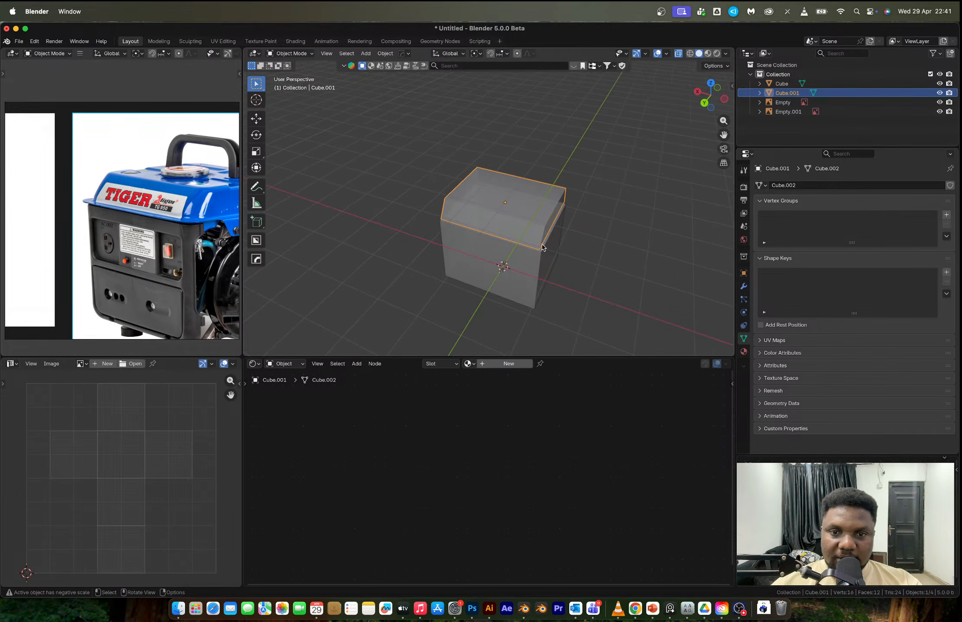
- Reduce the body cube's height along Z to leave clearance below the tank block
click(523, 262)
key(s)
key(z)
click(551, 259)
- Delete the bottom face of the tank block
click(524, 203)
middle_drag(523, 203, 509, 156)
scroll(557, 191, up, 4)
scroll(512, 193, up, 2)
key(Tab)
key(3)
click(498, 145)
key(x)
key(Escape)
click(500, 160)
key(x)
click(497, 180)
- Extrude the tank block's four side faces inward along their normals by about 0.13 m
middle_drag(498, 143, 594, 227)
key(2)
click(516, 173)
key(3)
key(a)
key(alt+e)
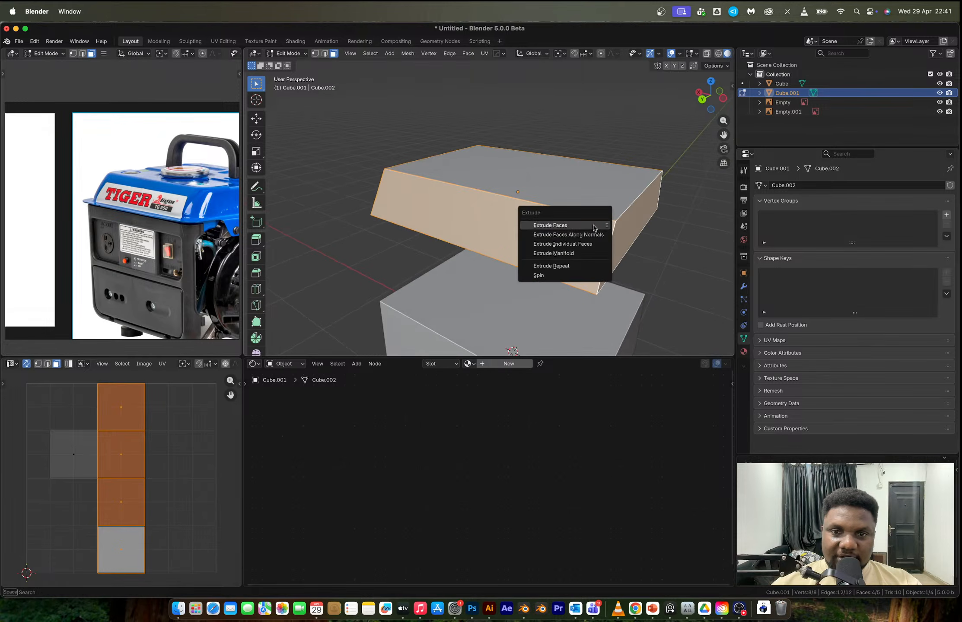
click(592, 235)
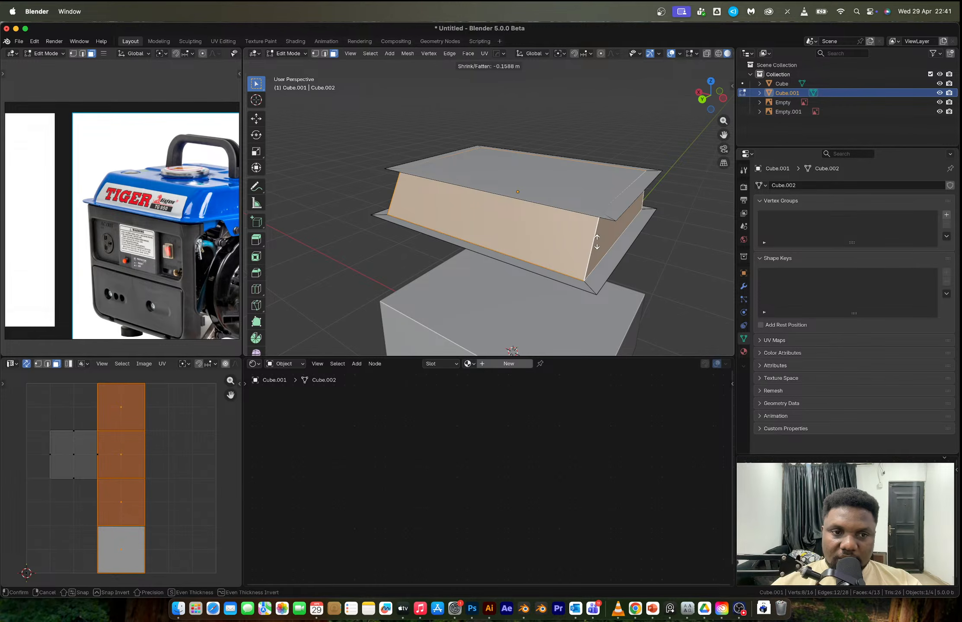
click(596, 242)
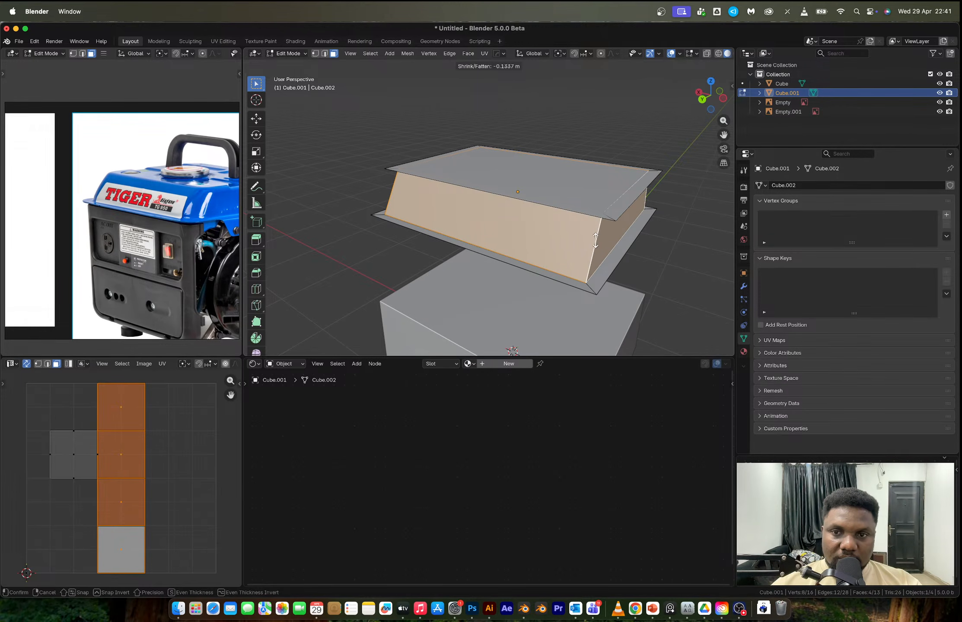
- Scale the entire tank mesh along Z to just under 0.9 to match the tank height in the side view
click(722, 98)
scroll(463, 194, up, 6)
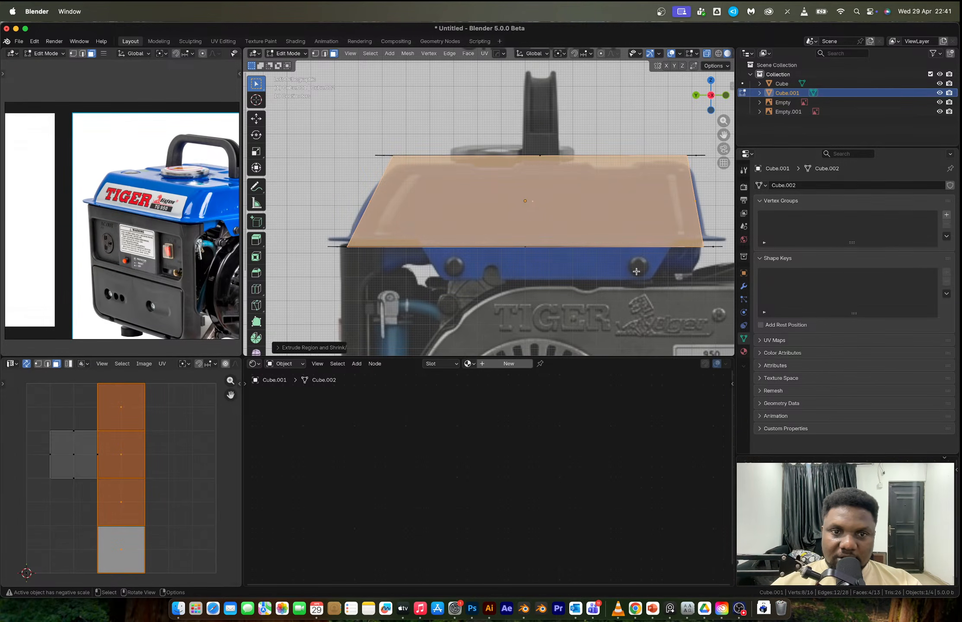
key(a)
key(s)
key(z)
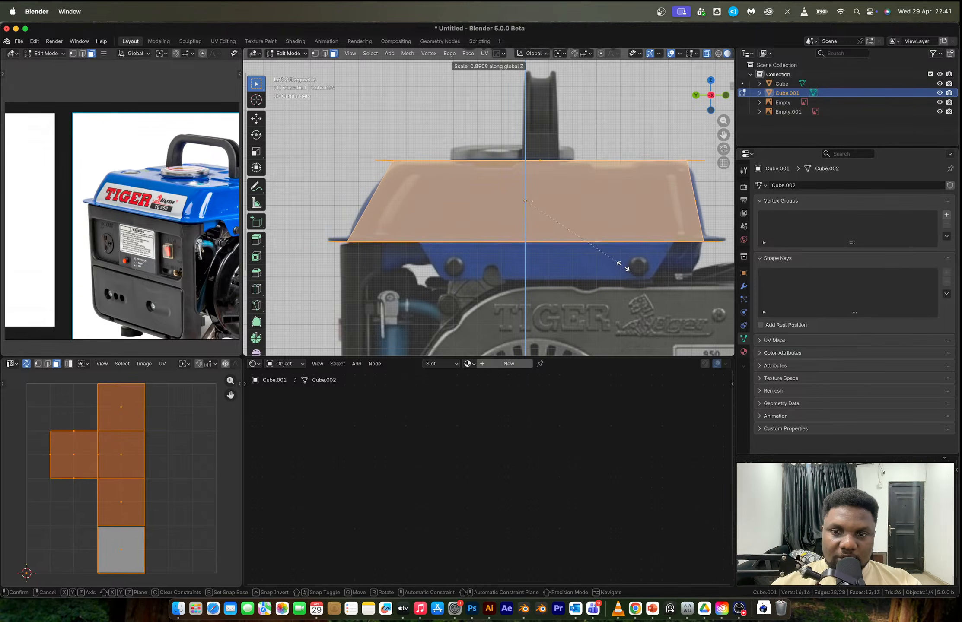
click(621, 264)
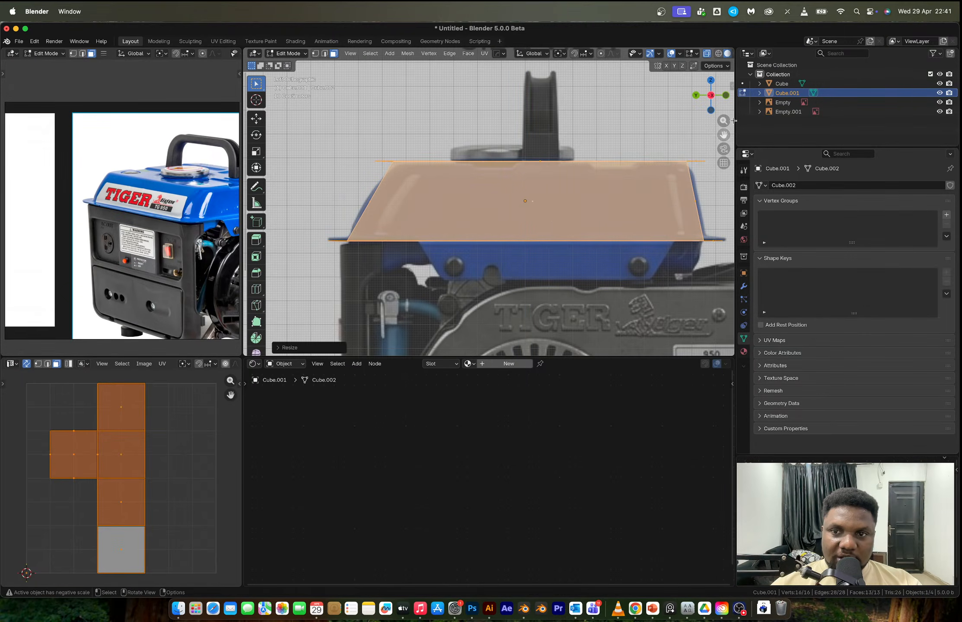
- Delete the vertices of the tank's overhanging top face to remove its upper rim
click(695, 94)
middle_drag(616, 165, 543, 229)
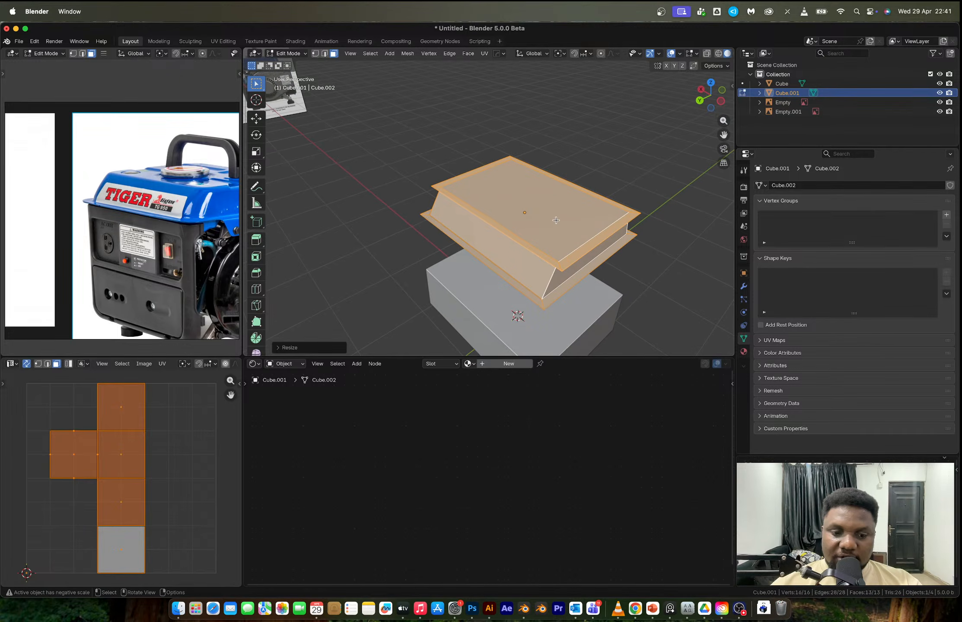
click(542, 208)
scroll(543, 209, up, 1)
key(x)
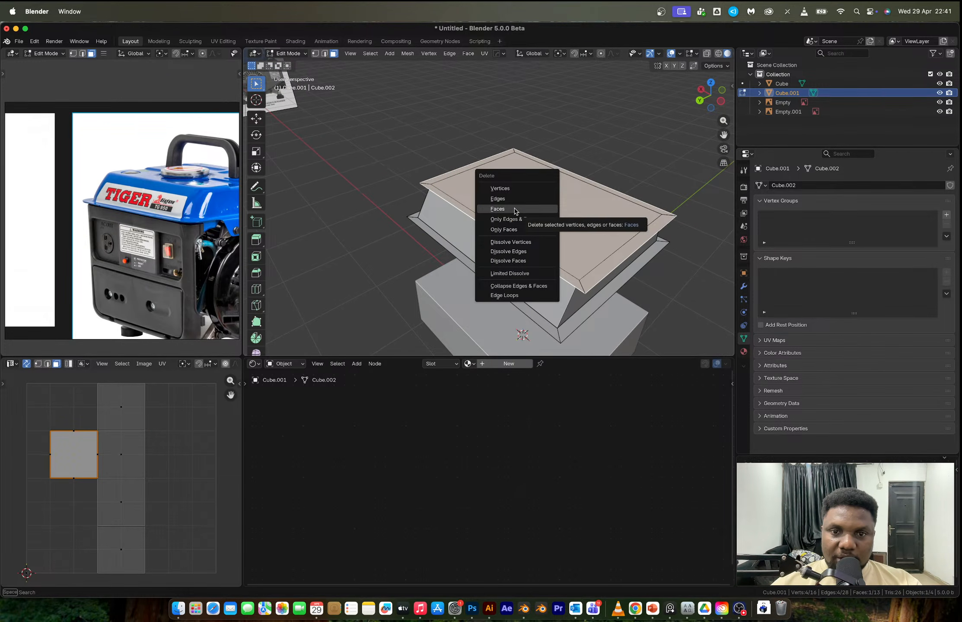
click(542, 209)
key(super+z)
key(x)
click(449, 189)
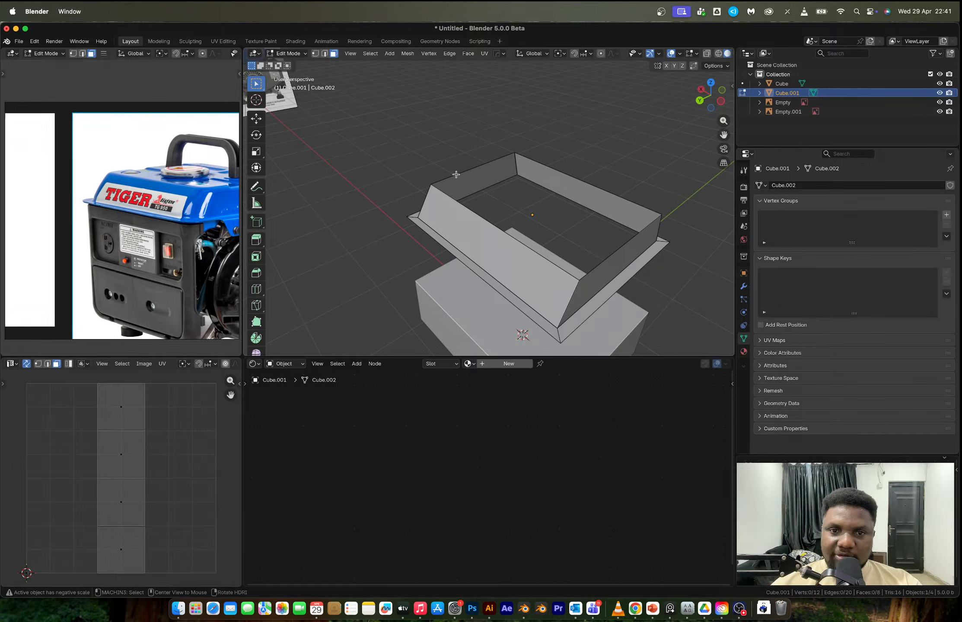
- Close the tank's open top by filling its upper edge loop with a face
key(2)
alt+click(456, 174)
key(f)
middle_drag(542, 189, 536, 180)
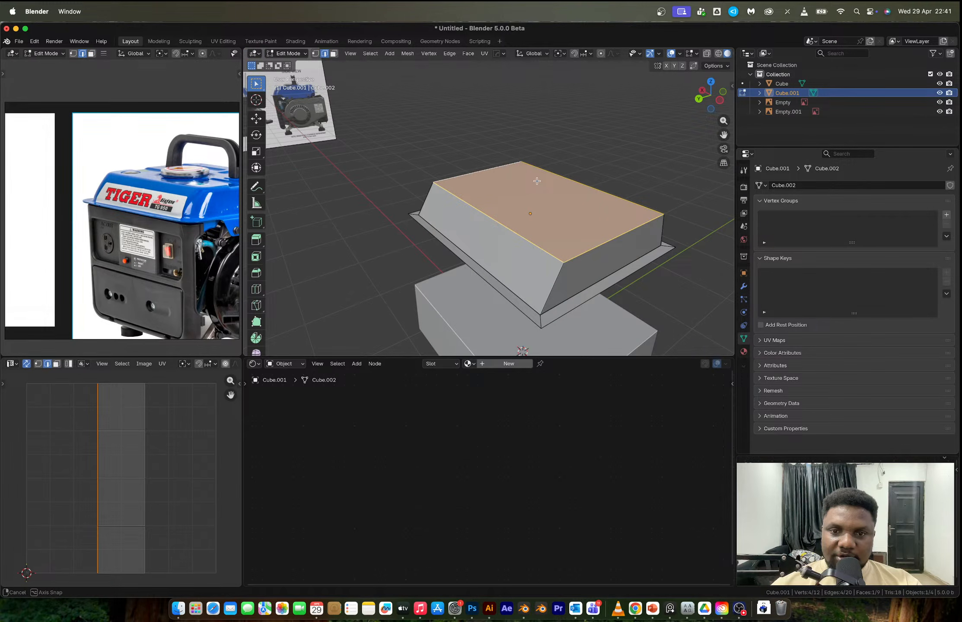
- Select the tank's four slanted corner edges with their flange corners and apply the object's transform
alt+middle_drag(537, 180, 523, 259)
alt+click(518, 257)
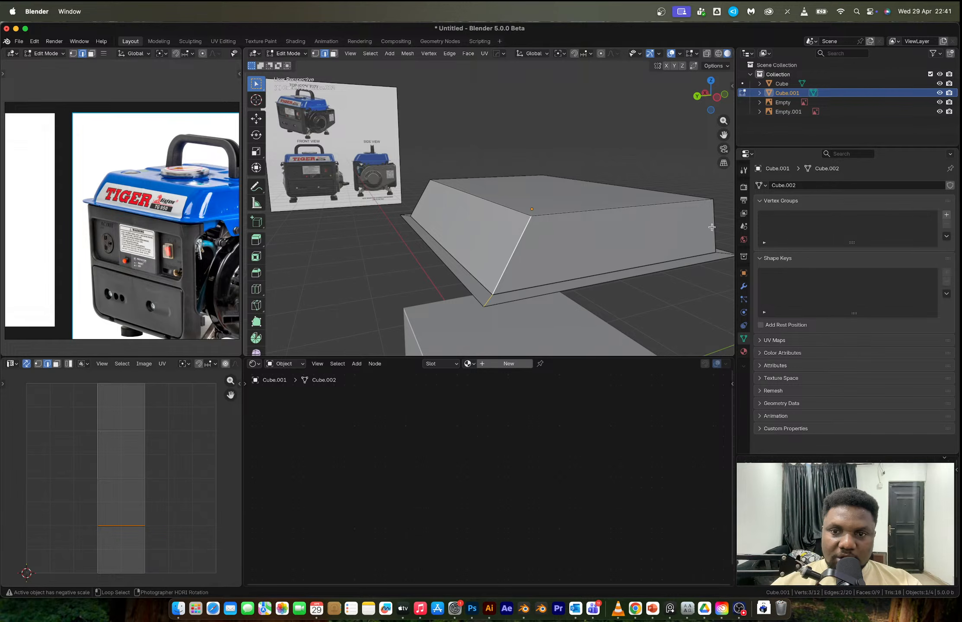
middle_drag(712, 226, 452, 226)
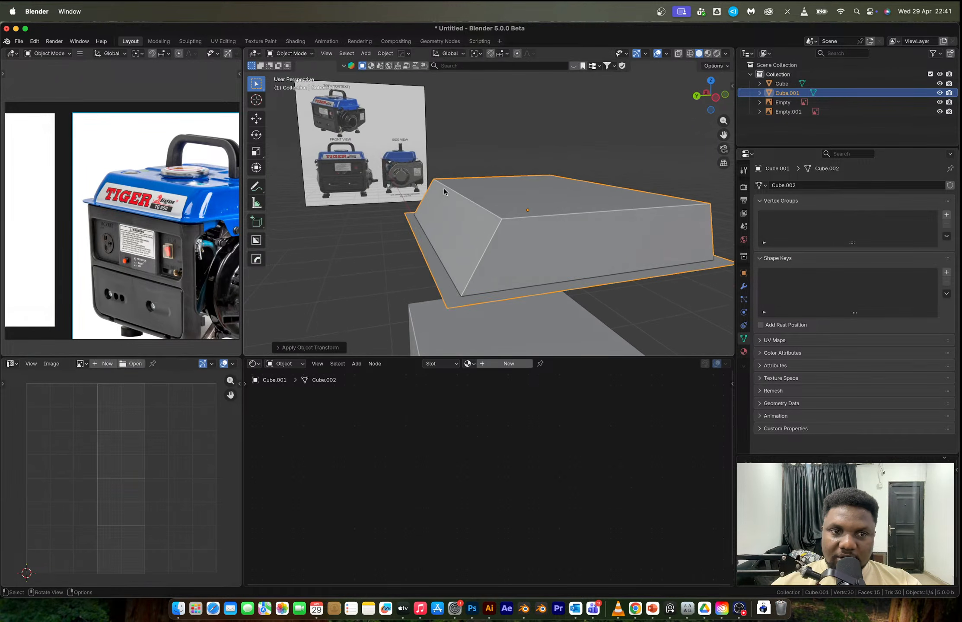
scroll(460, 194, down, 1)
scroll(522, 229, up, 1)
key(Tab)
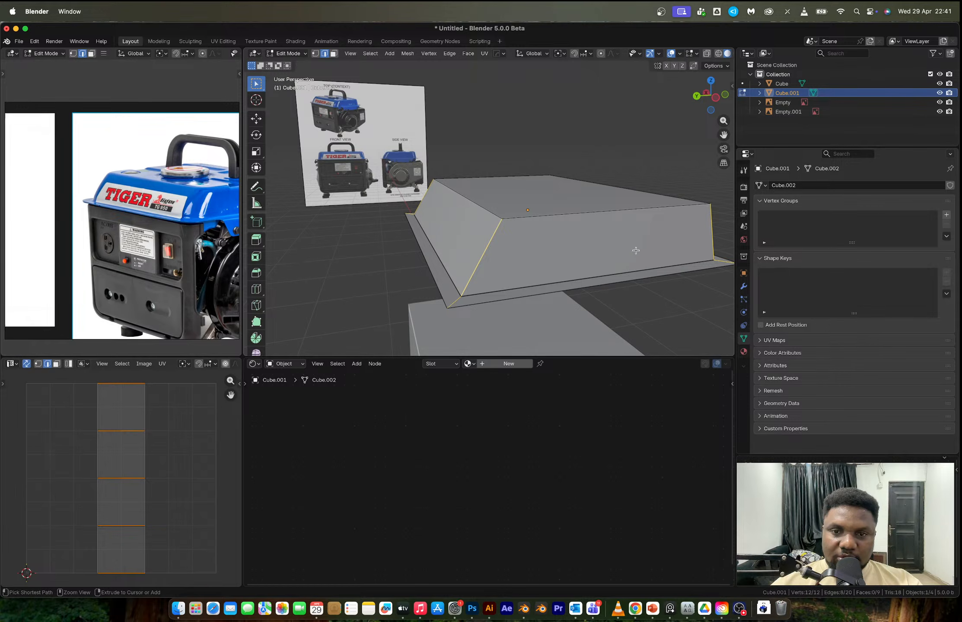
- Bevel the tank's selected corner edges and flange corners by about 0.13 m with multiple segments
key(ctrl+KP_3)
key(ctrl+b)
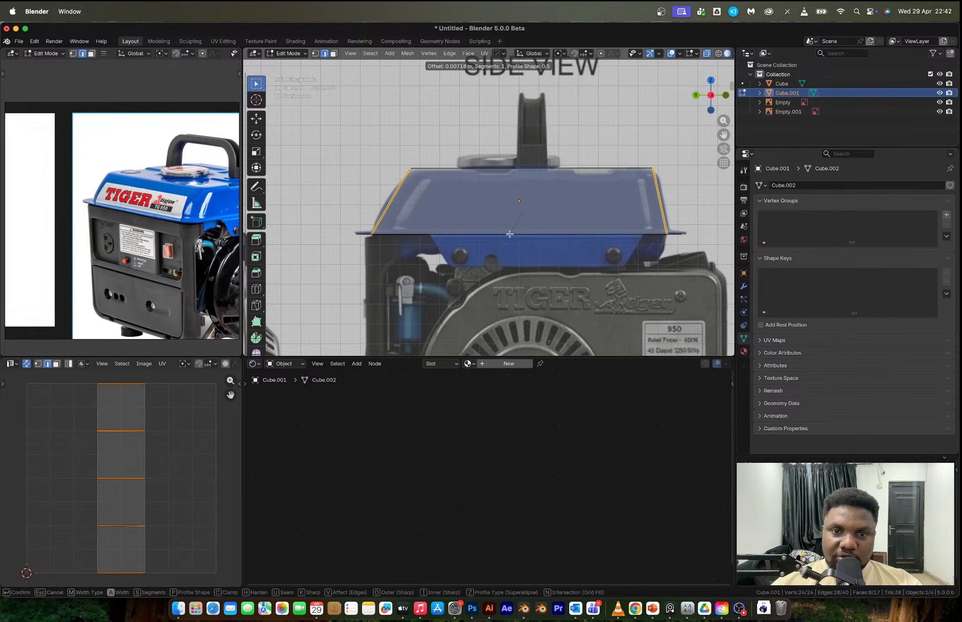
scroll(515, 247, up, 3)
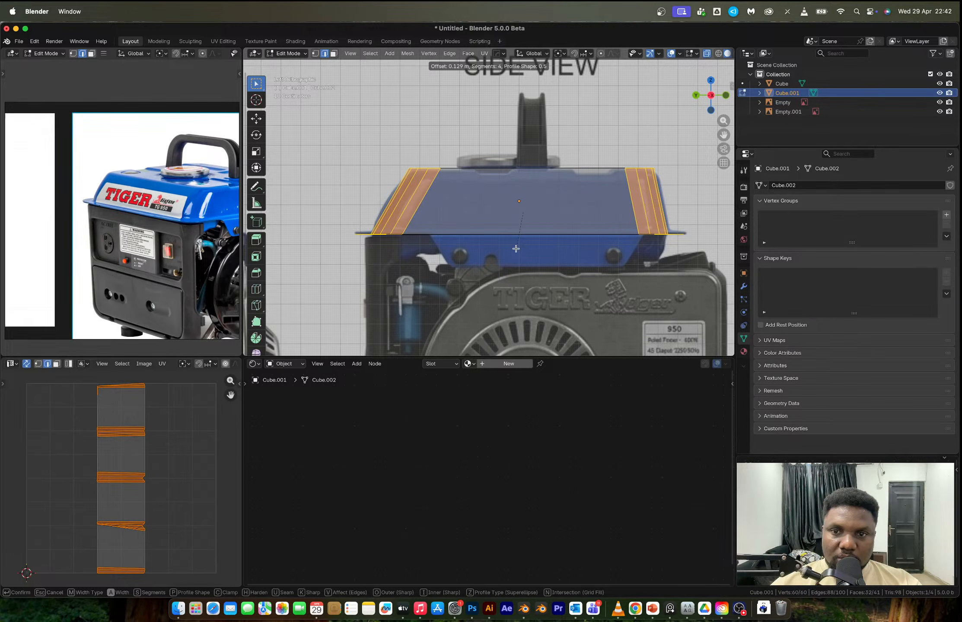
click(515, 249)
- Add a centred horizontal edge loop around the tank and move its front-side vertices about 0.02 m along Y to match the curved profile
click(565, 219)
key(ctrl+r)
click(530, 190)
right_click(530, 190)
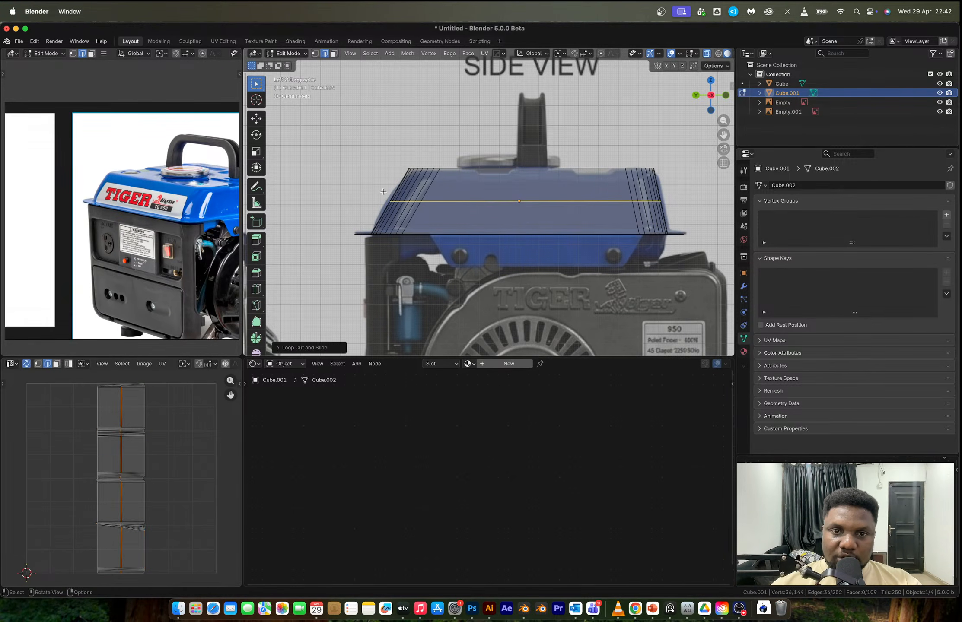
key(1)
drag(376, 190, 446, 217)
key(g)
key(y)
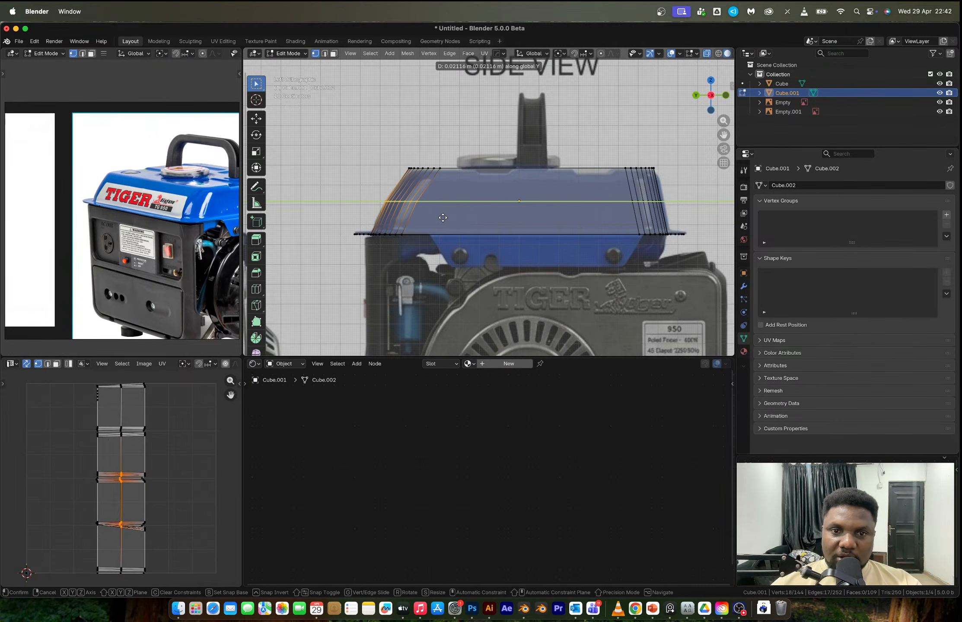
click(443, 218)
- Select the tank's middle horizontal edge loop and bevel it with several segments to smooth the bulge
key(2)
alt+click(450, 202)
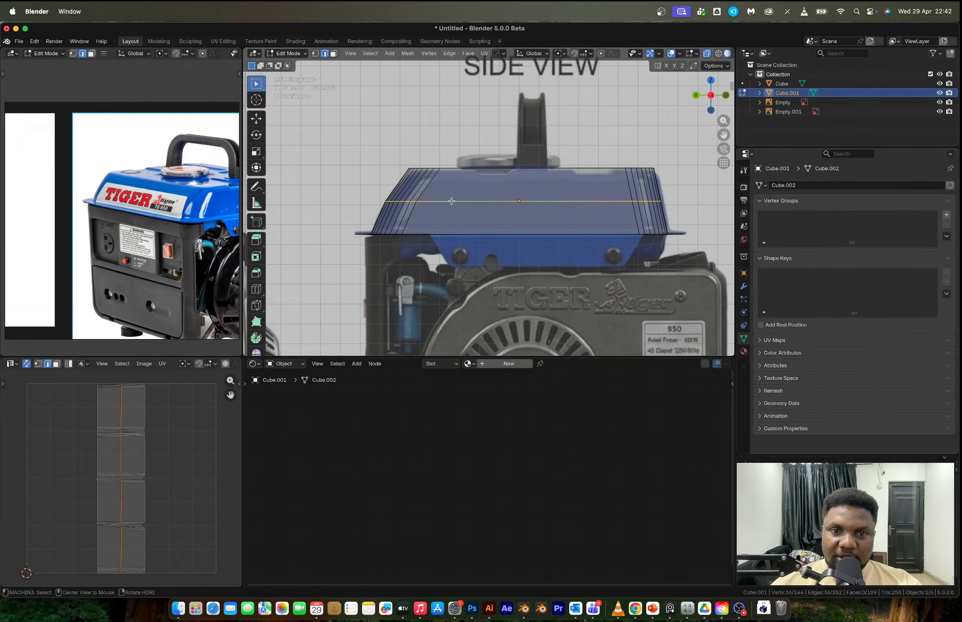
key(ctrl+b)
scroll(541, 294, down, 3)
click(542, 294)
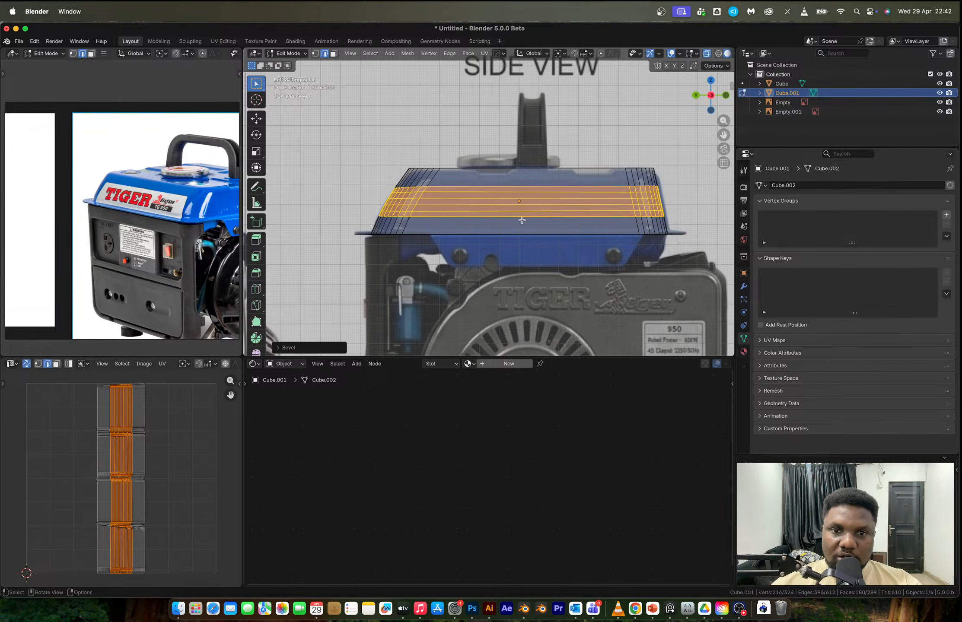
- Bevel the tank's top perimeter edge loop by about 0.1 m with 5 segments
alt+click(463, 169)
middle_drag(462, 168, 513, 253)
key(ctrl+b)
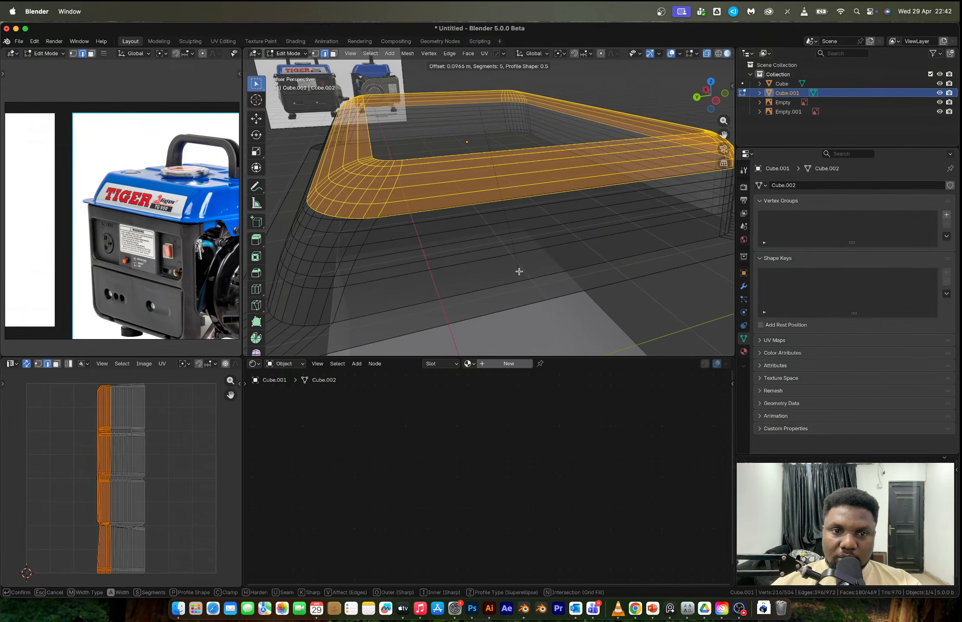
click(518, 271)
- Return to Object Mode with X-ray off and apply Shade Auto Smooth to the tank
key(Tab)
scroll(476, 210, down, 7)
key(alt+z)
middle_drag(475, 209, 528, 204)
click(564, 214)
click(528, 202)
right_click(528, 202)
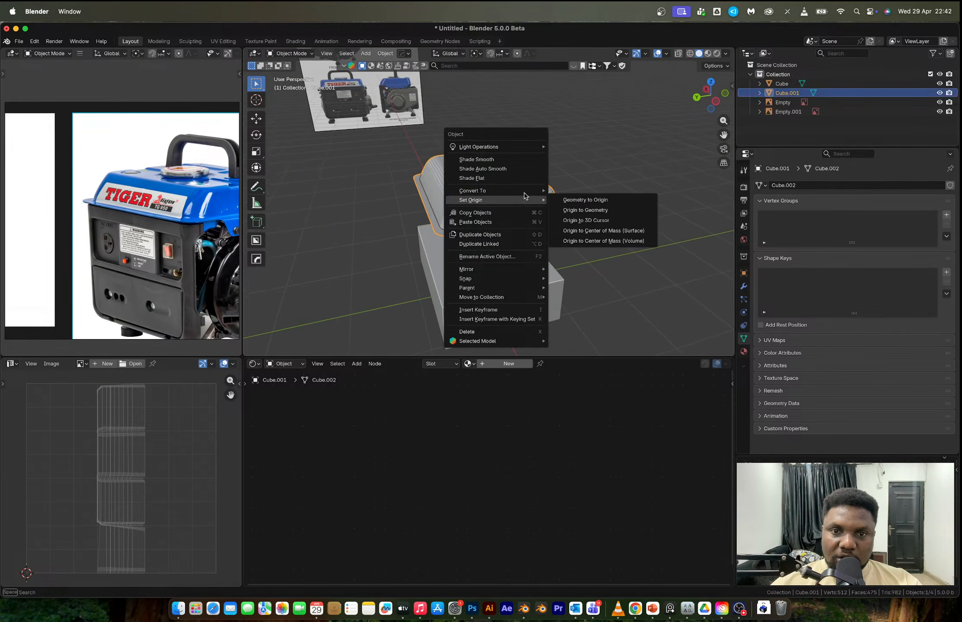
click(483, 168)
mouse_move(482, 169)
middle_down()
mouse_move(584, 194)
mouse_move(680, 201)
mouse_move(480, 187)
mouse_move(508, 202)
mouse_move(463, 174)
mouse_move(473, 172)
mouse_move(466, 178)
mouse_move(508, 243)
middle_up()
scroll(480, 188, up, 4)
key(Tab)
key(Tab)
key(Tab)
key(Tab)
scroll(437, 207, down, 4)
- Scale the body block along Z until its top reaches the tank's flange
click(496, 268)
key(s)
key(z)
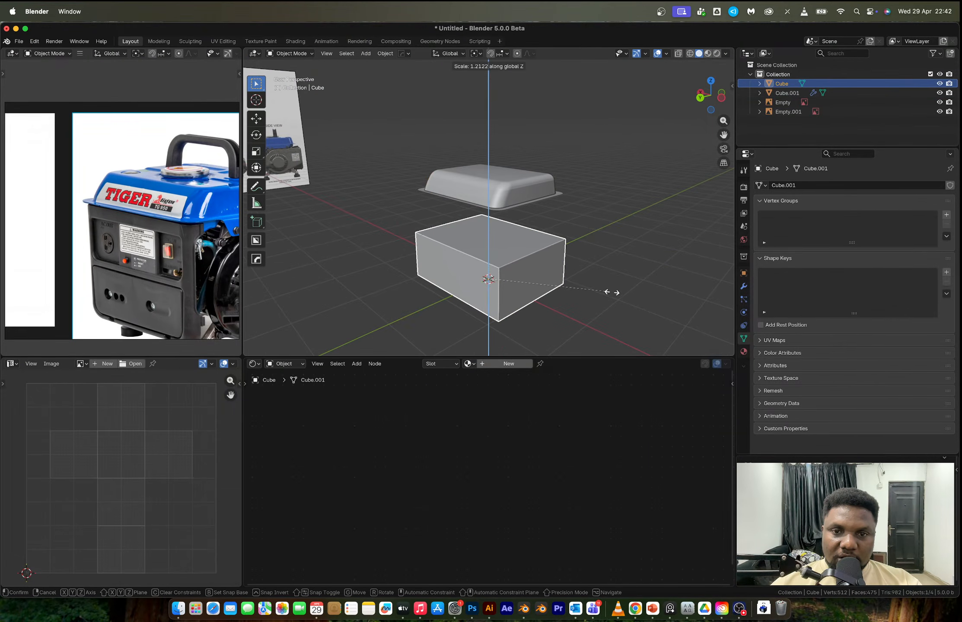
click(713, 294)
scroll(177, 256, down, 2)
scroll(195, 258, down, 1)
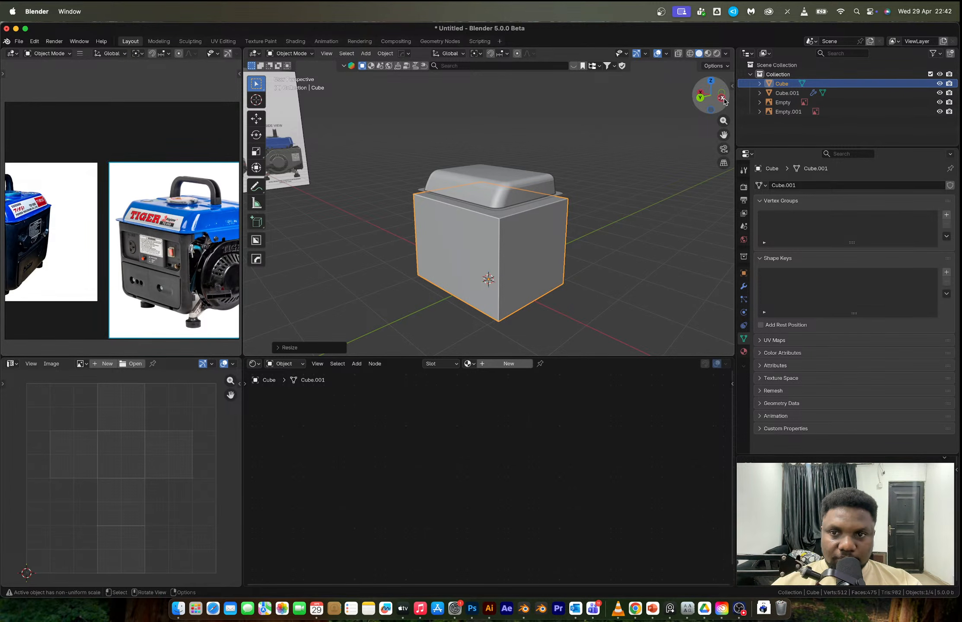
- Scale the body block by about 1.03 along Z to match the tank's underside in the front reference
click(701, 99)
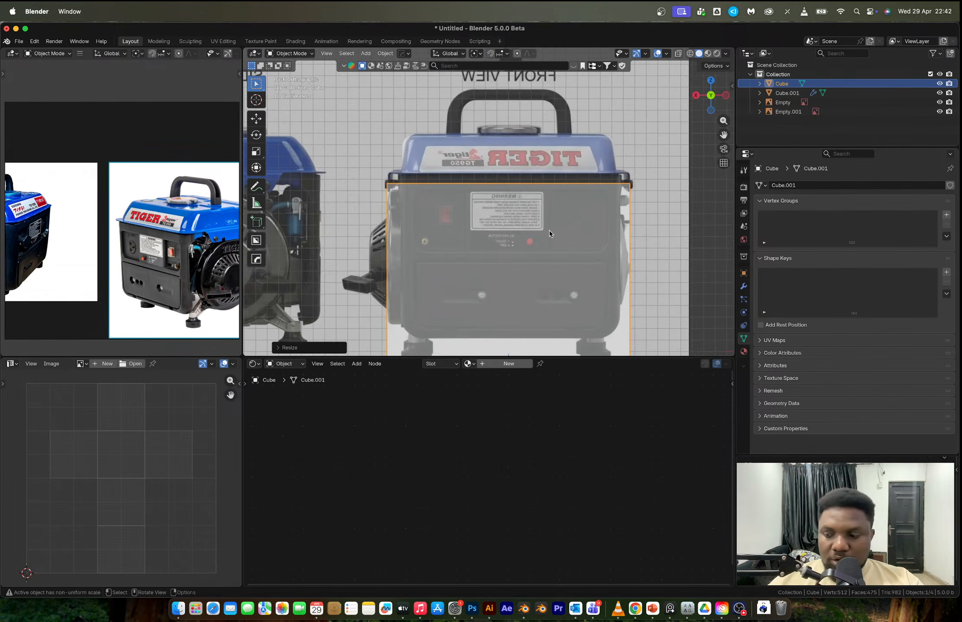
shift+middle_drag(563, 229, 511, 186)
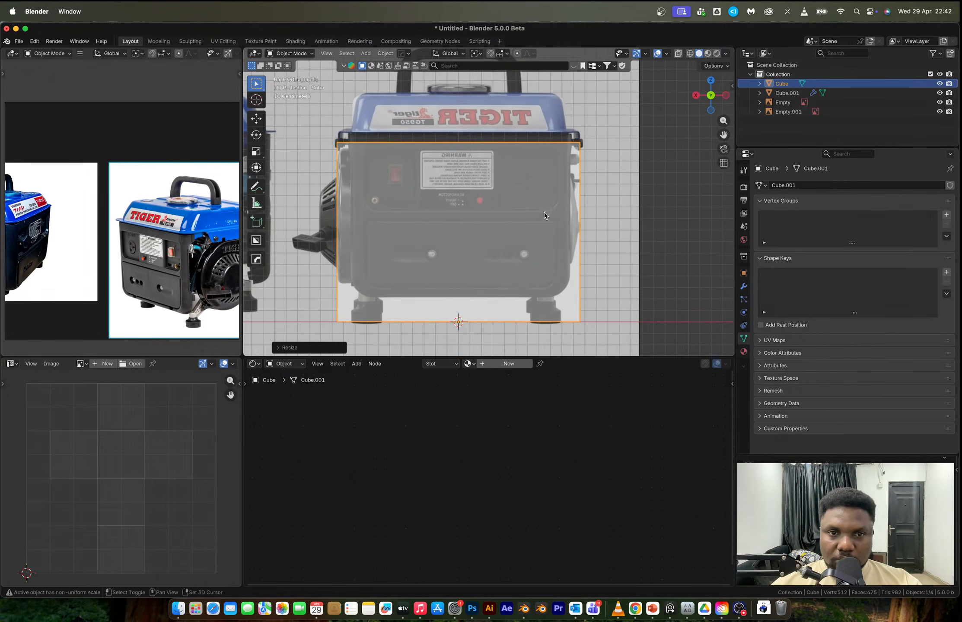
key(s)
key(z)
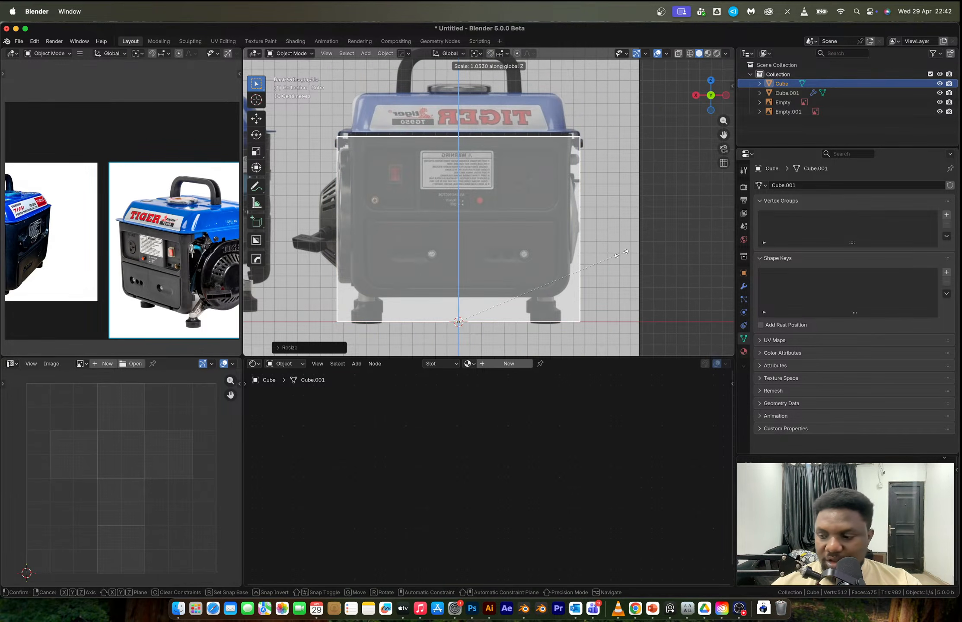
click(621, 253)
- Switch to the browser to view the YouTube channel's live streams, and return to Blender
key(ctrl+Right)
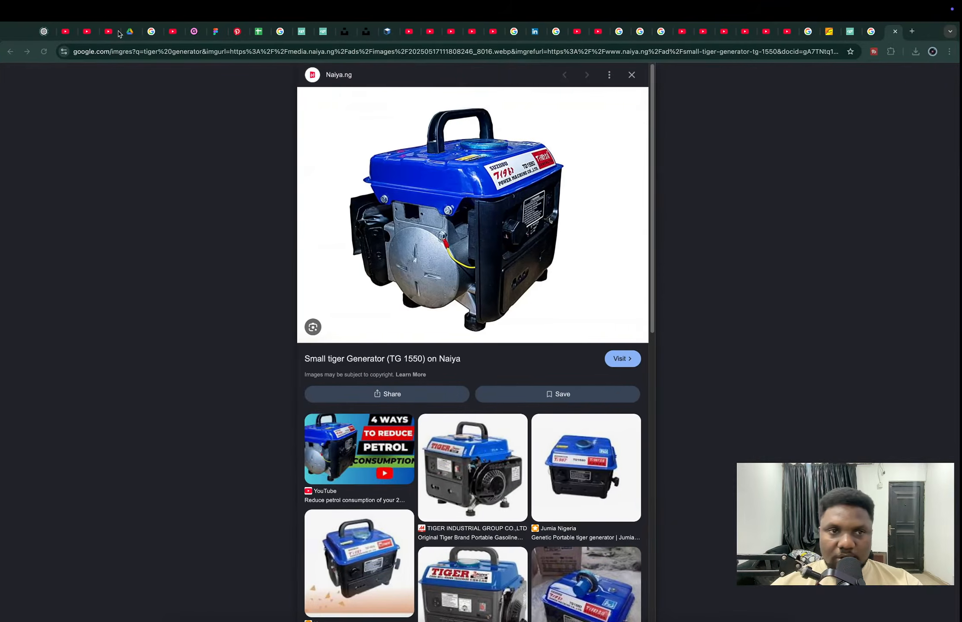
click(67, 31)
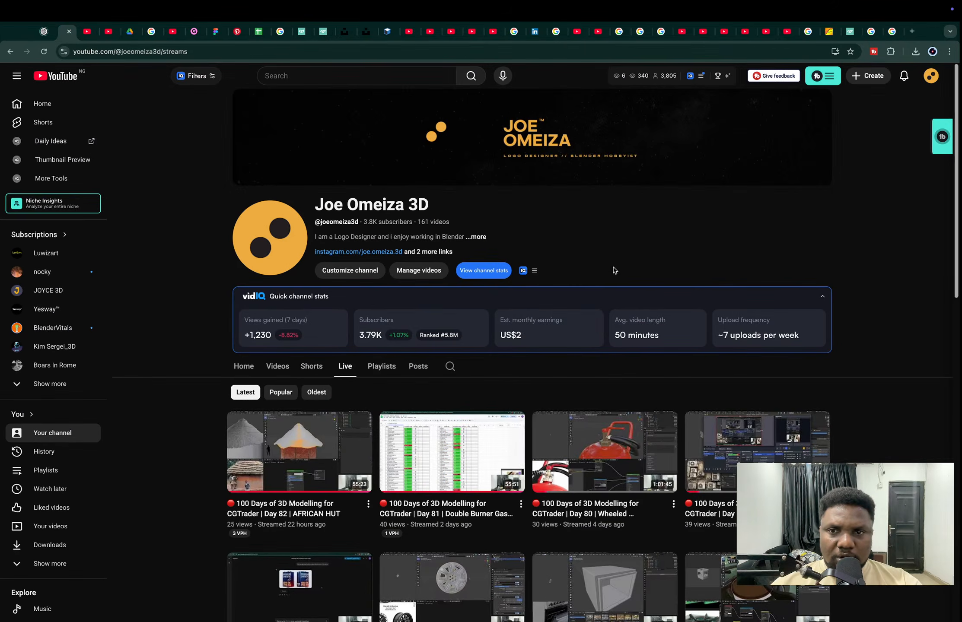
key(ctrl+Left)
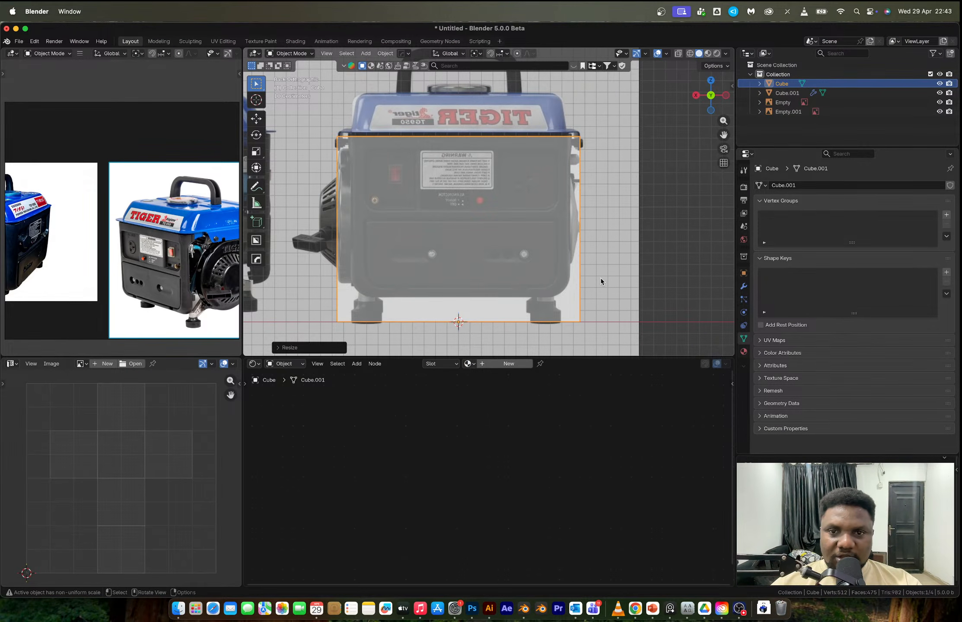
- Reduce the body block's height and raise a duplicate of it along Z so its base sits just above the feet in the front reference
key(s)
key(z)
click(604, 295)
key(shift+d)
key(z)
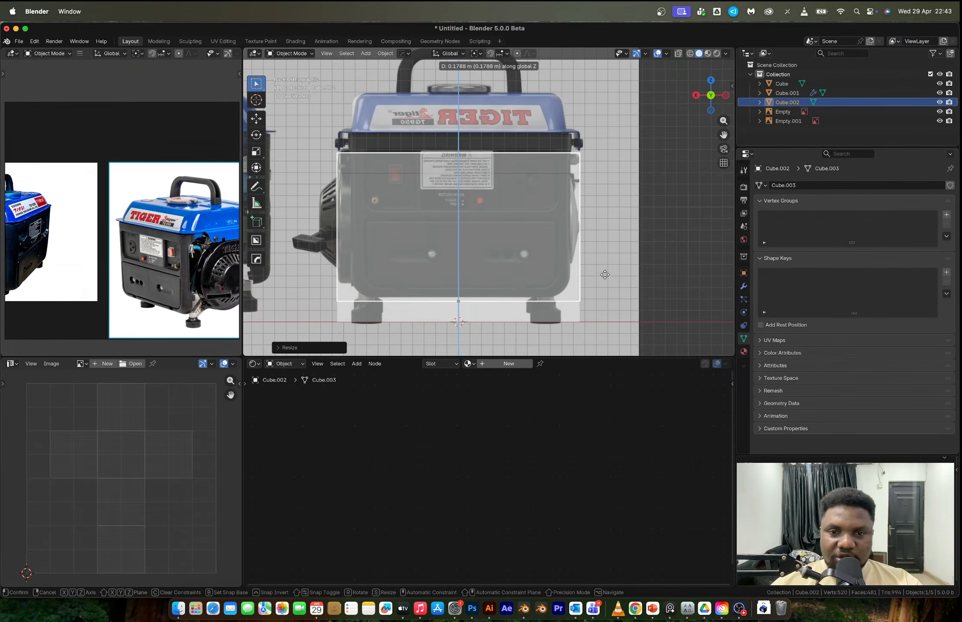
click(604, 269)
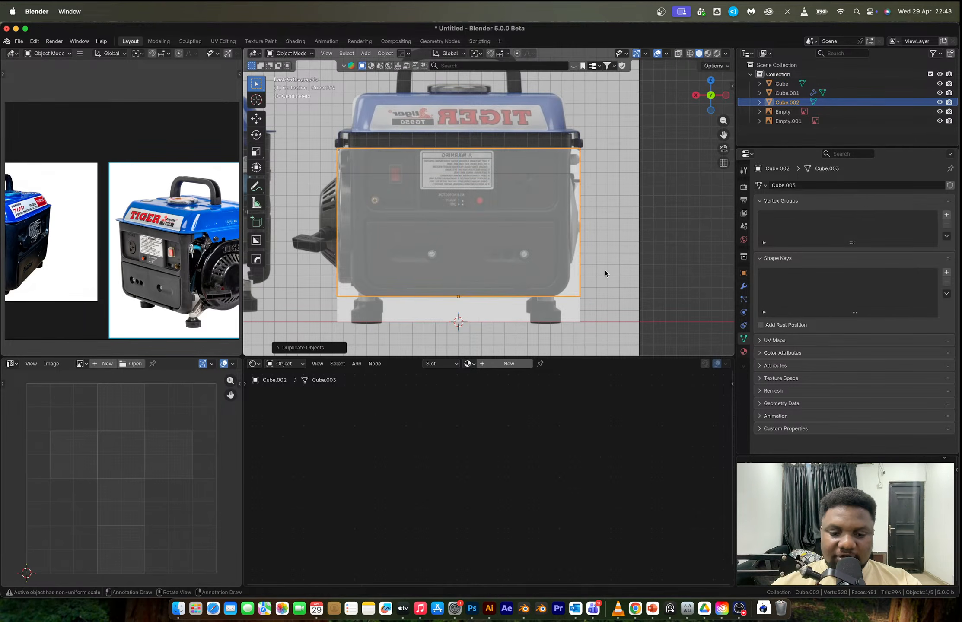
key(g)
key(z)
click(605, 270)
- Scale the duplicated block by about 1.09 along Z and 0.94 along X to match the generator body
key(s)
key(z)
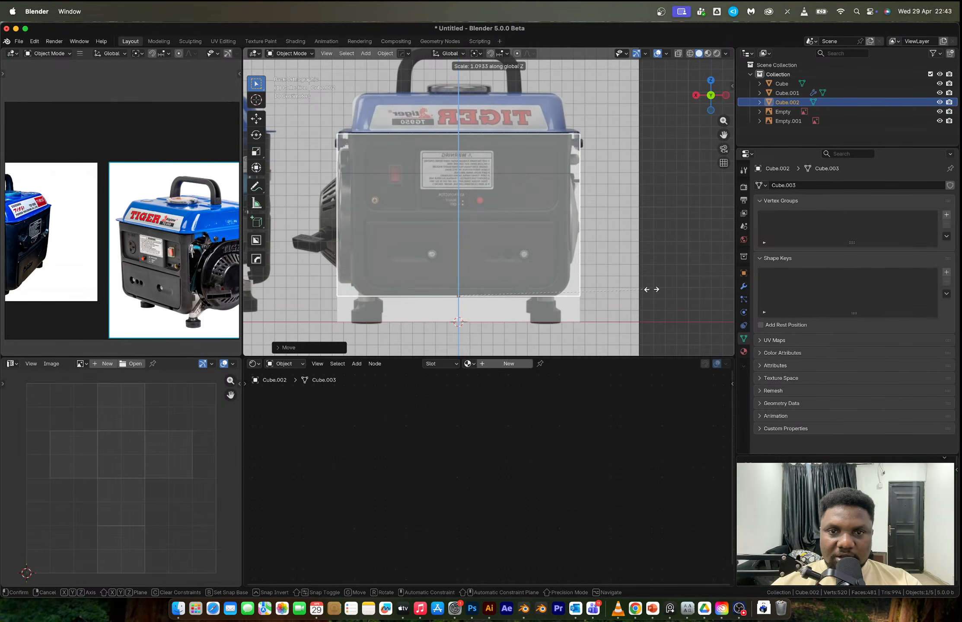
click(641, 286)
key(s)
key(x)
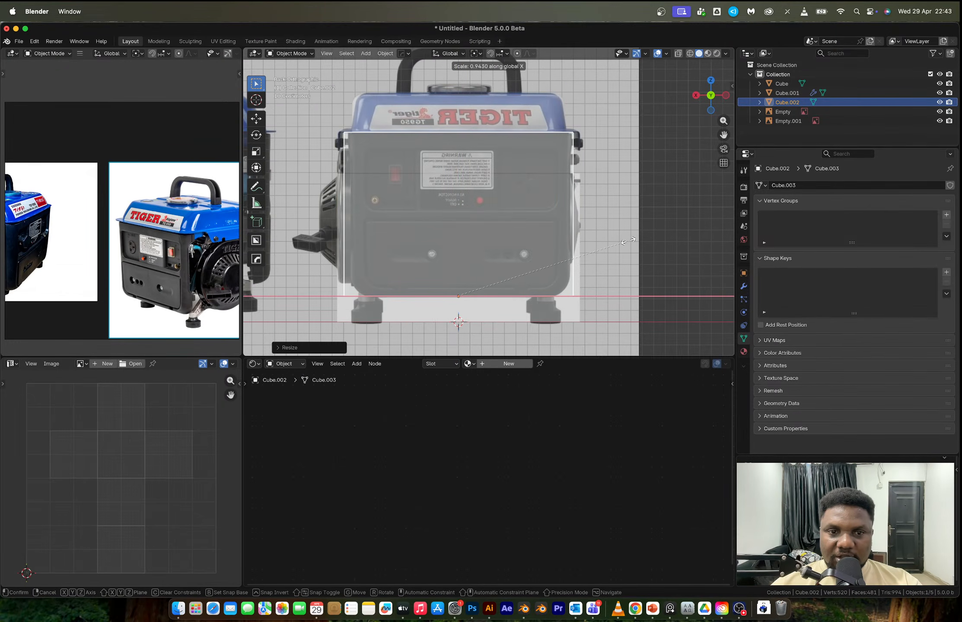
click(624, 240)
- Flatten the original lower block along Z into a thin base slab
middle_drag(624, 240, 490, 273)
click(490, 273)
key(s)
key(z)
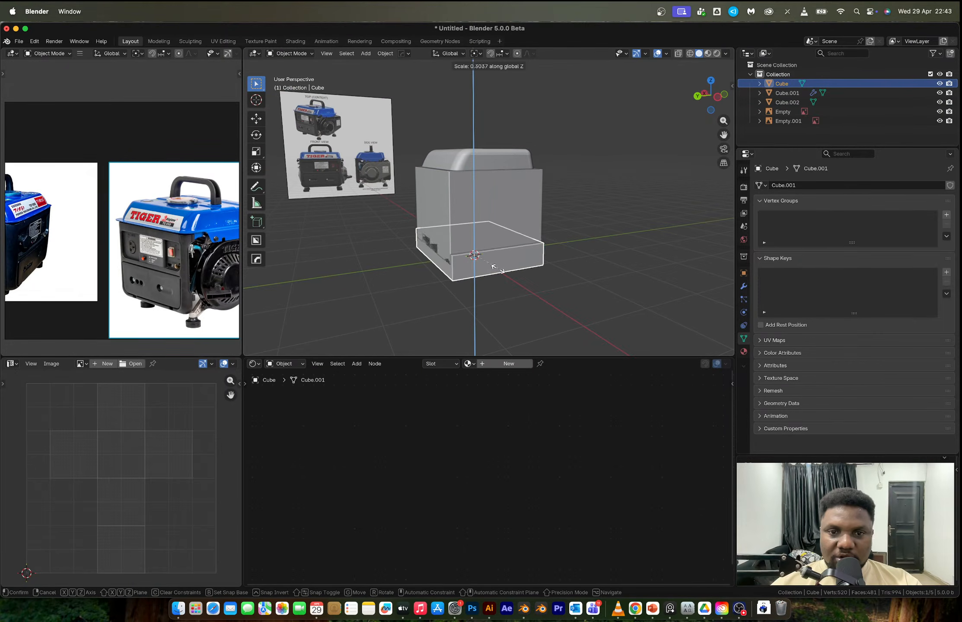
click(493, 247)
- Scale the upper body block down slightly along Z so its top sits just below the tank's flange
click(486, 217)
scroll(517, 223, up, 3)
middle_drag(486, 217, 563, 211)
scroll(640, 240, up, 2)
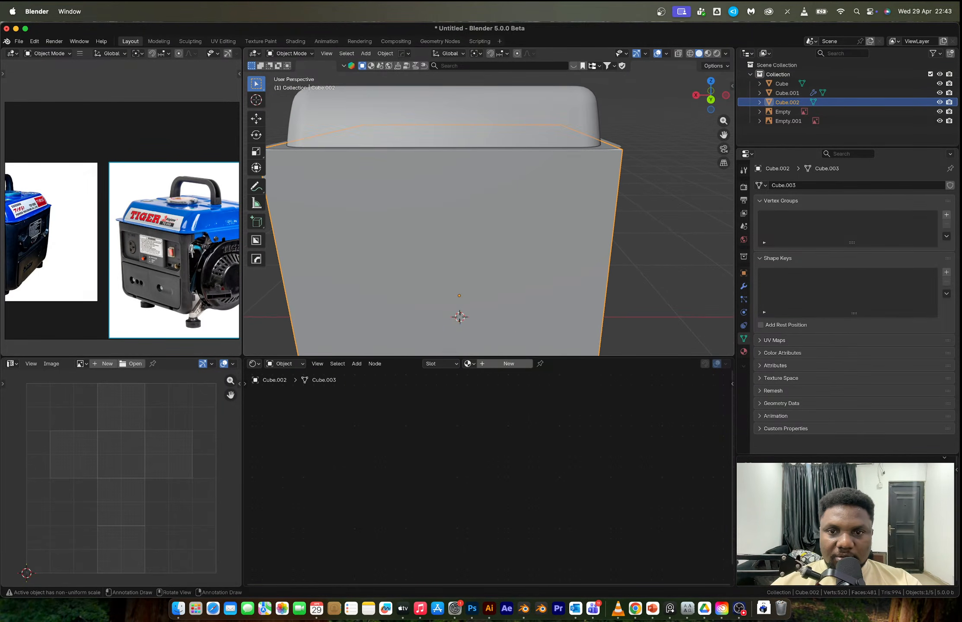
key(s)
key(z)
click(636, 240)
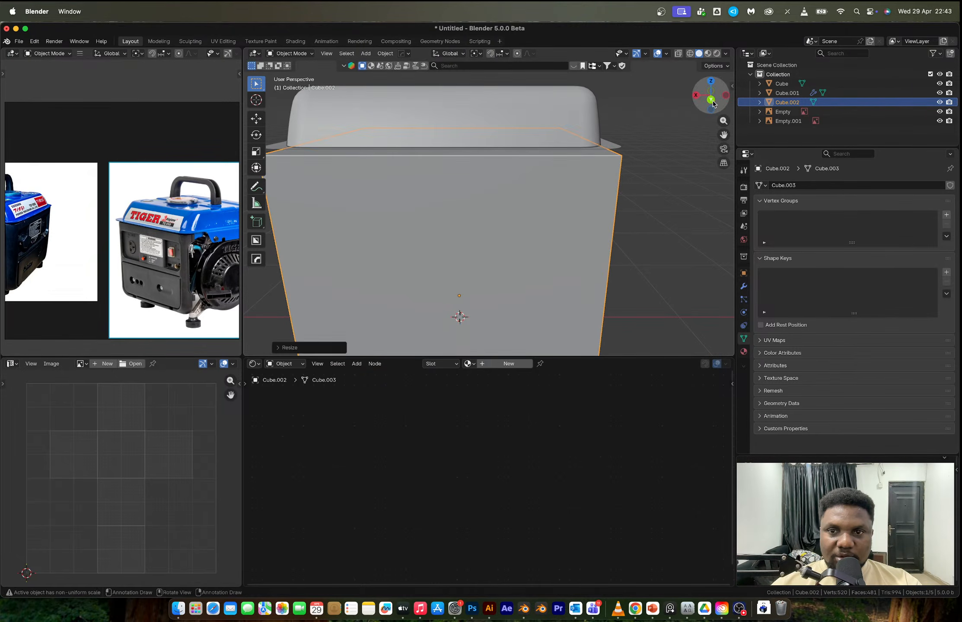
click(710, 100)
middle_drag(580, 164, 517, 178)
scroll(479, 195, down, 3)
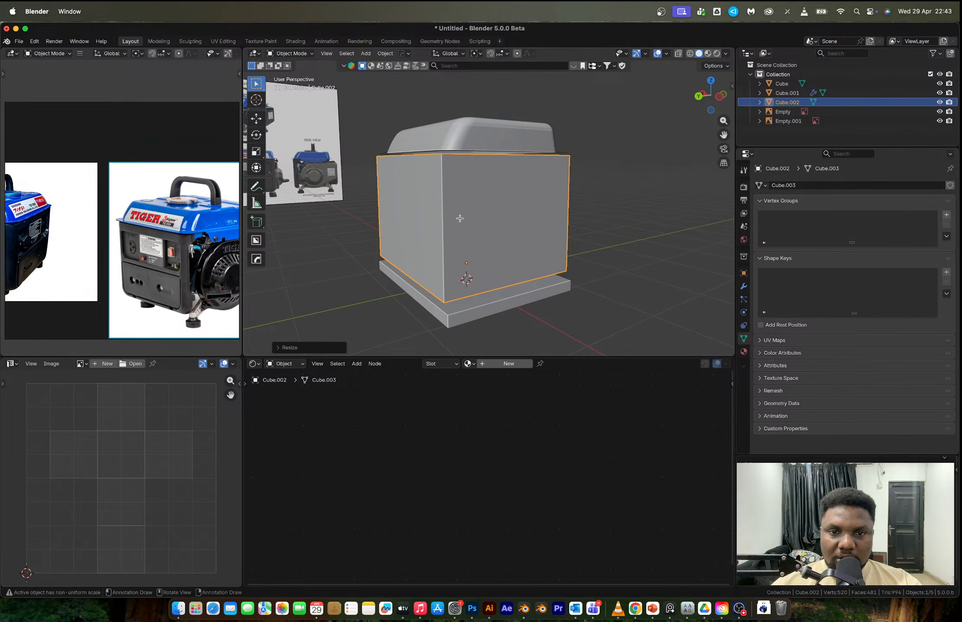
- Add a vertical loop cut through the upper body block and slide it close to the front side
key(Tab)
middle_drag(460, 219, 466, 236)
click(445, 182)
key(3)
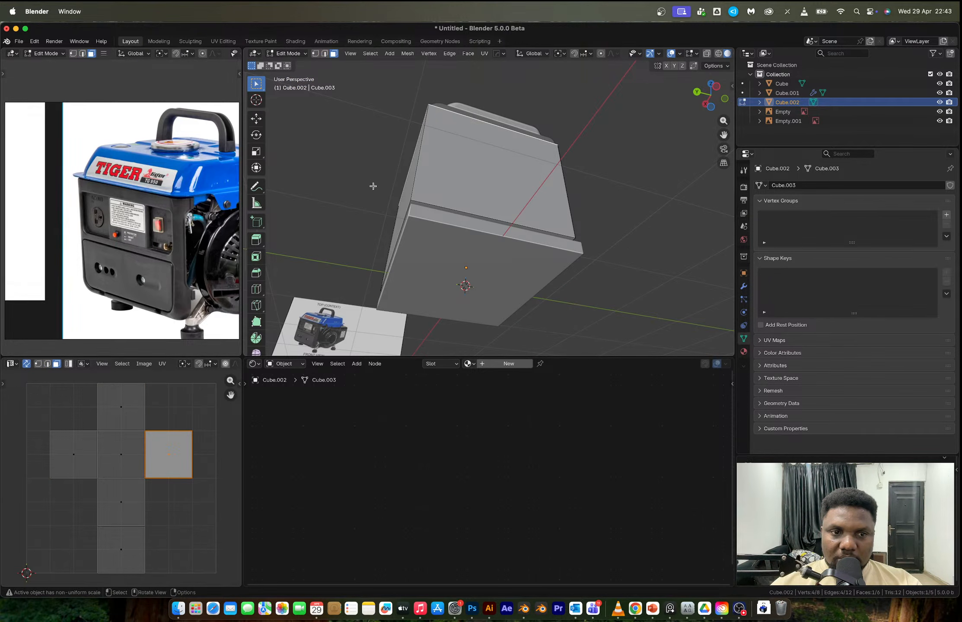
middle_drag(410, 178, 418, 243)
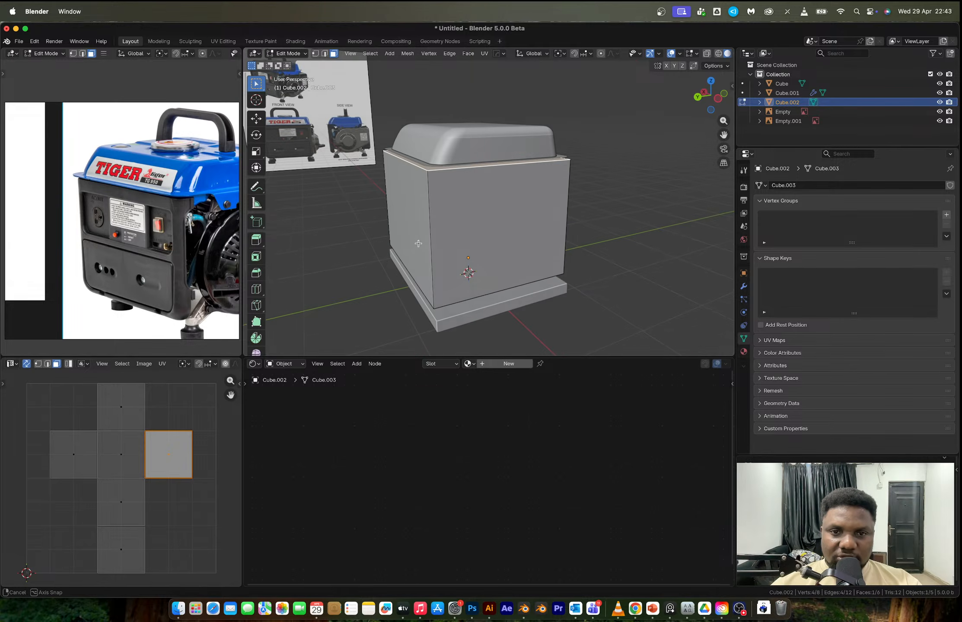
key(ctrl+r)
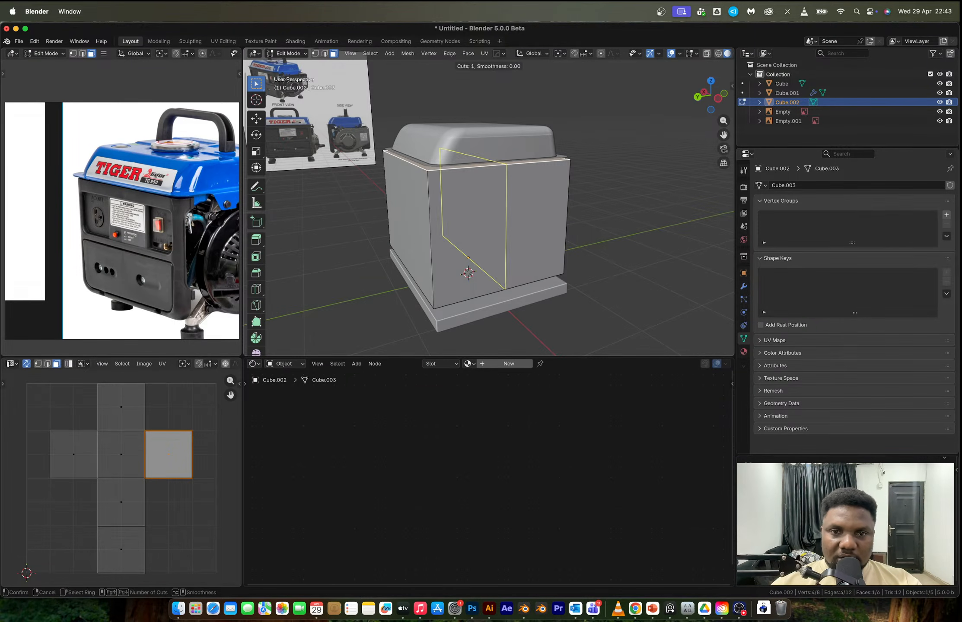
click(497, 196)
click(446, 177)
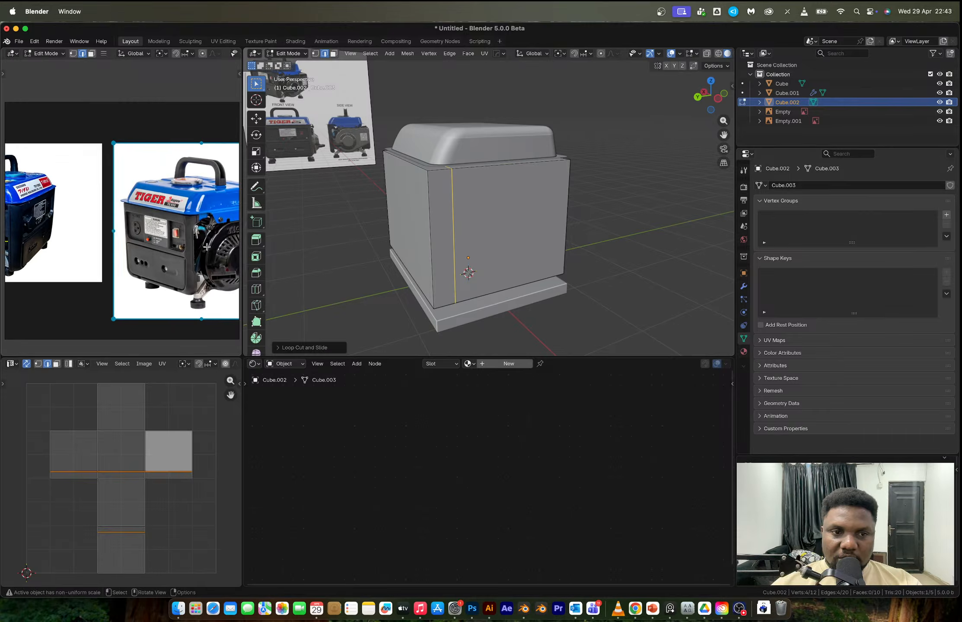
- Compare the front panel's thickness with the reference photos and move the new edge loop about 0.06 m along Y
middle_drag(142, 233, 128, 232)
middle_drag(22, 242, 207, 248)
scroll(139, 241, up, 2)
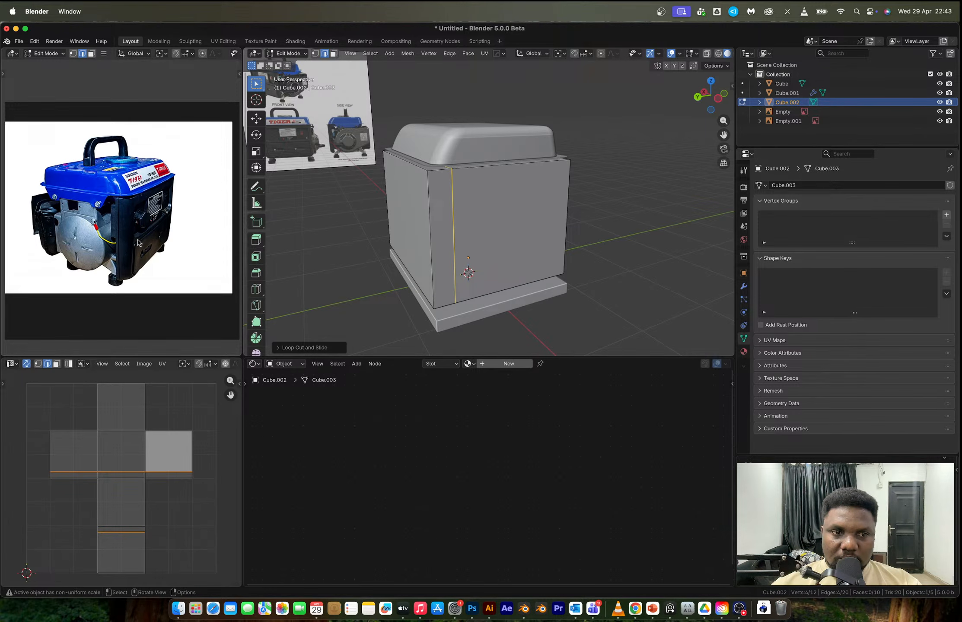
middle_drag(534, 227, 480, 225)
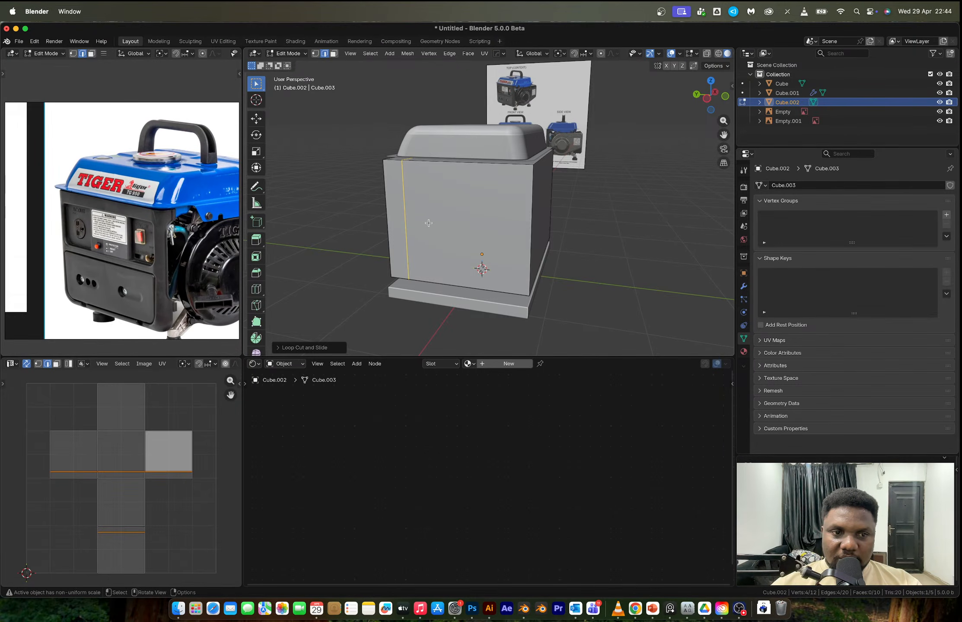
middle_drag(397, 210, 472, 215)
key(g)
key(y)
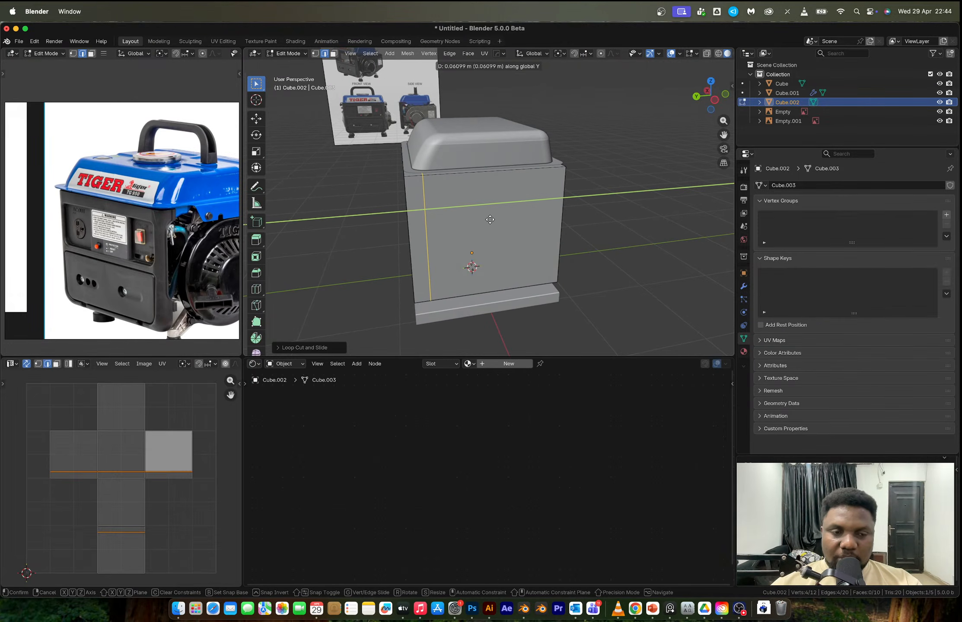
click(489, 219)
- Delete the upper block's rear vertices so only the thin front panel section is left, and return to Object Mode
middle_drag(491, 215, 462, 203)
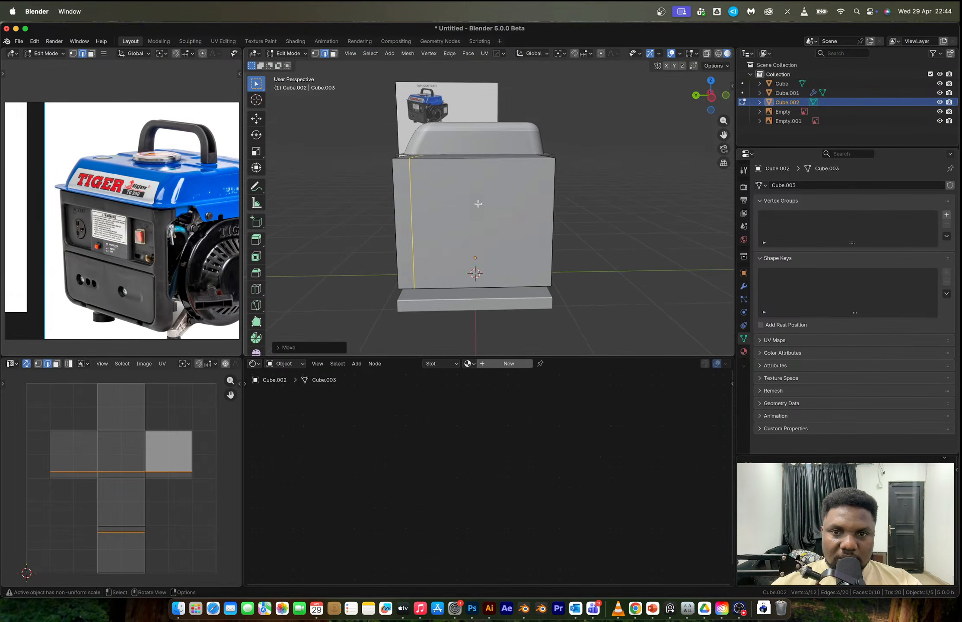
key(1)
key(alt+z)
drag(498, 115, 602, 317)
key(x)
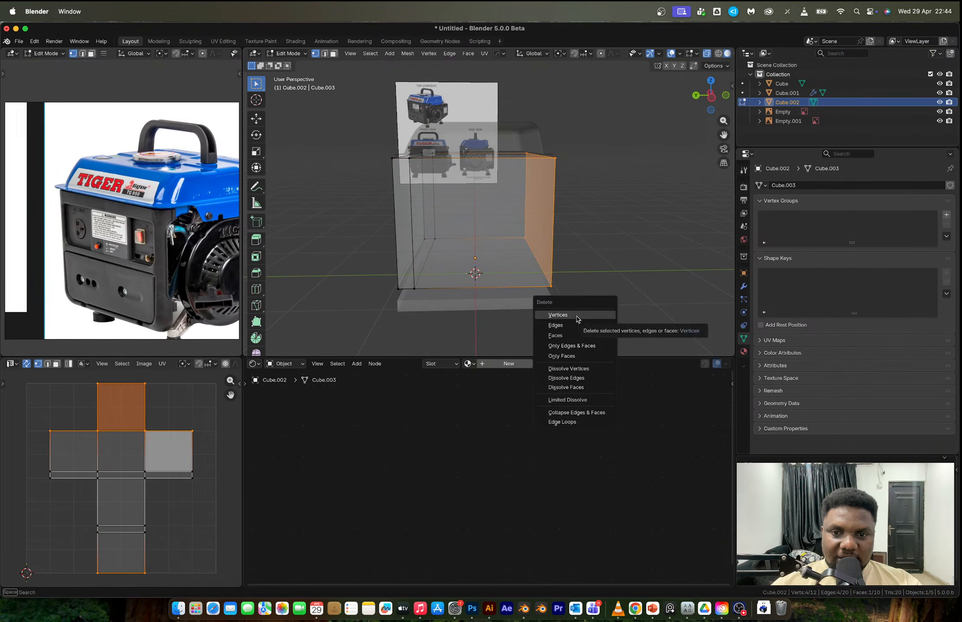
click(599, 315)
key(Tab)
middle_drag(440, 267, 459, 272)
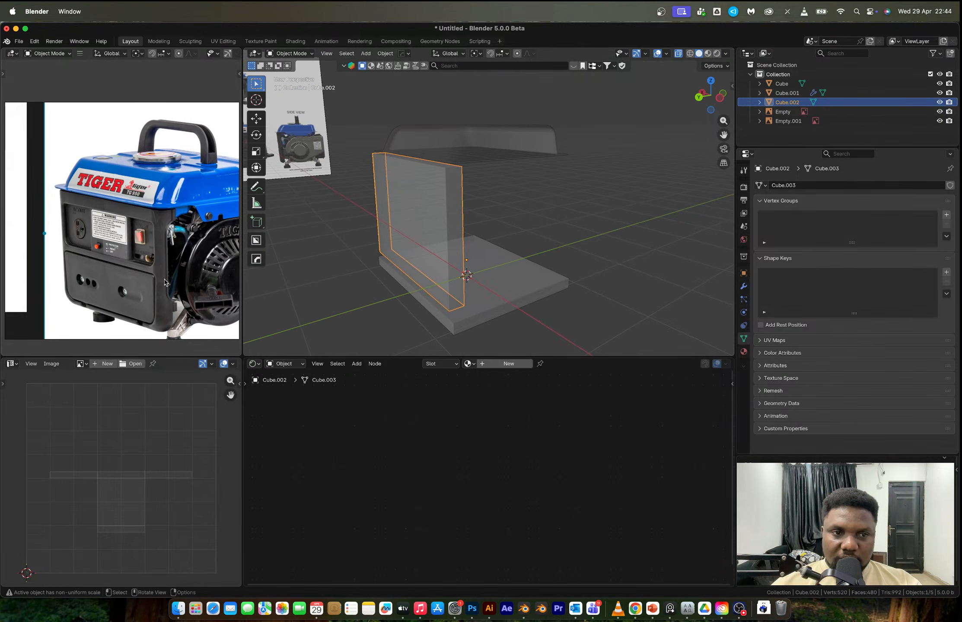
- Examine the generator's engine side on the reference board, then switch to the browser and return to the tiger generator image results
scroll(166, 280, down, 4)
middle_drag(42, 244, 84, 267)
scroll(68, 260, up, 6)
key(ctrl+Right)
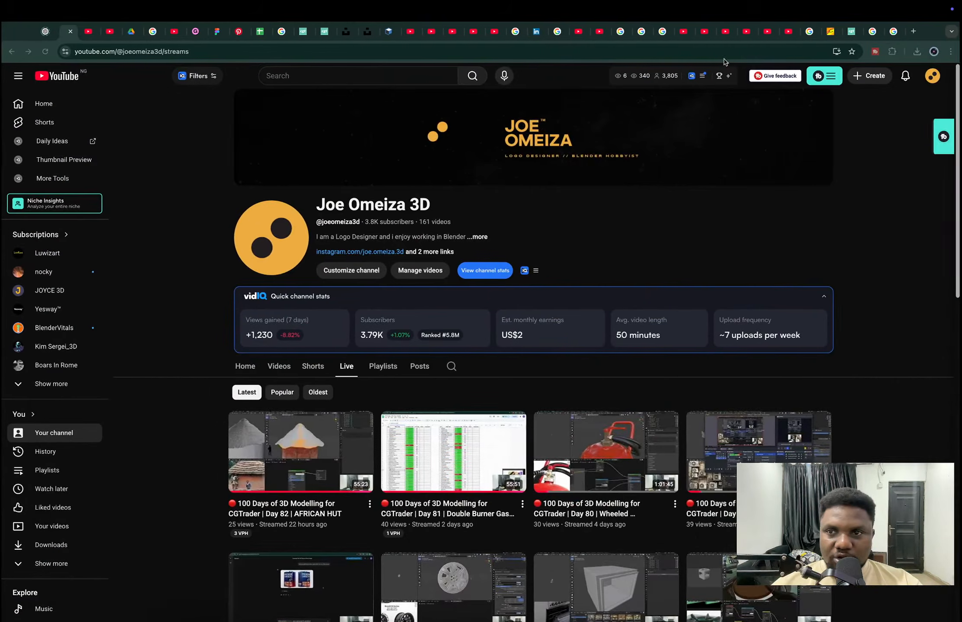
click(893, 32)
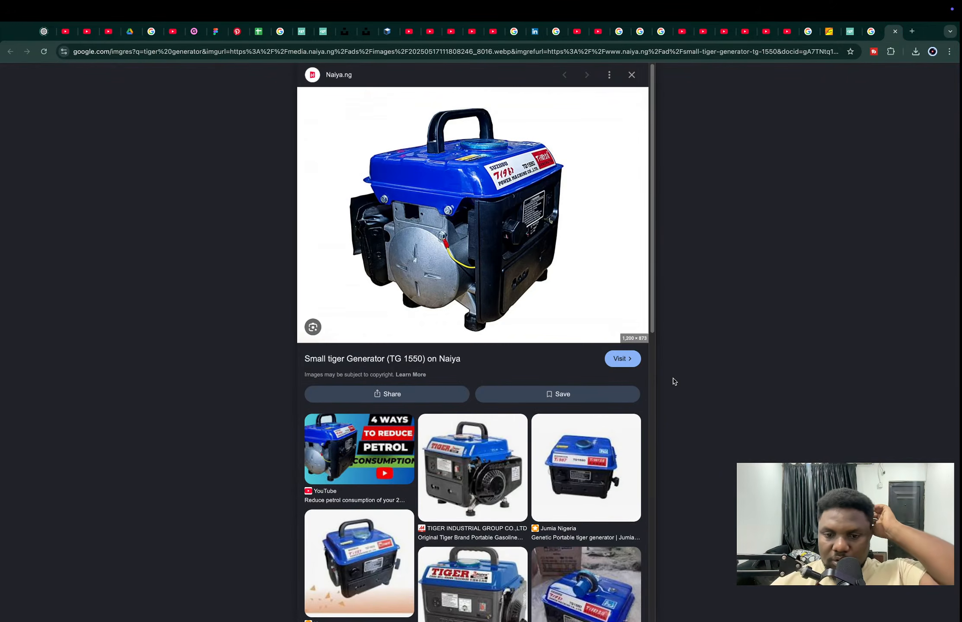
click(823, 206)
- Browse the tiger generator image results for side views, previewing the Comilmart photo and a related Generator TG1200/1550 listing image
scroll(486, 319, down, 10)
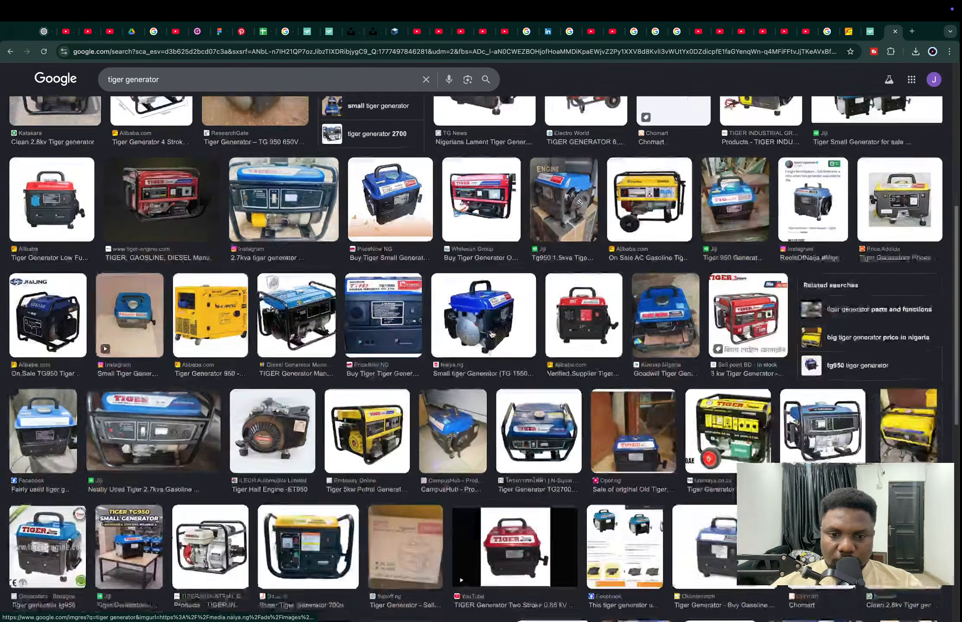
scroll(560, 368, down, 4)
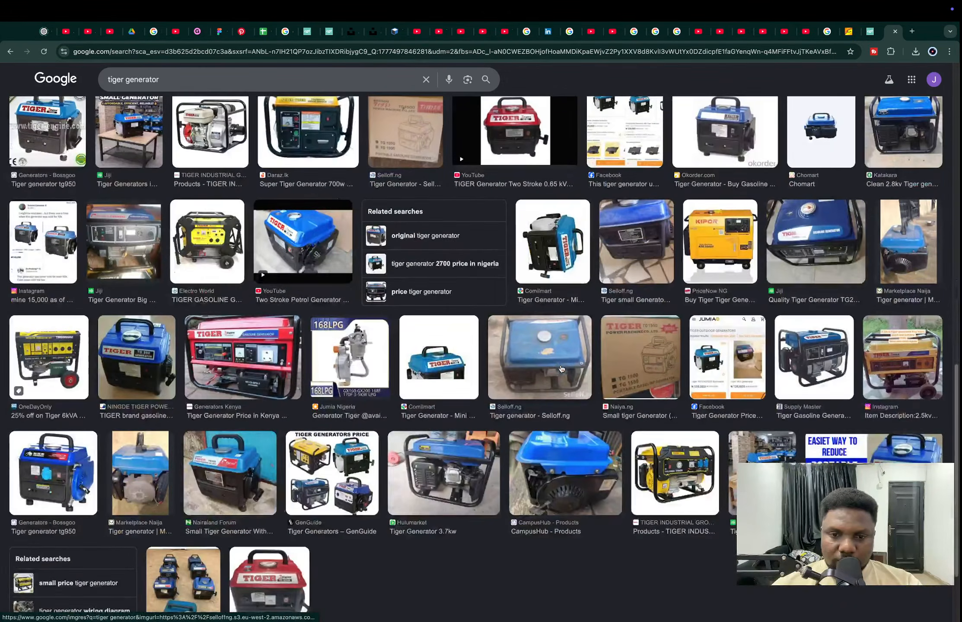
scroll(560, 368, down, 1)
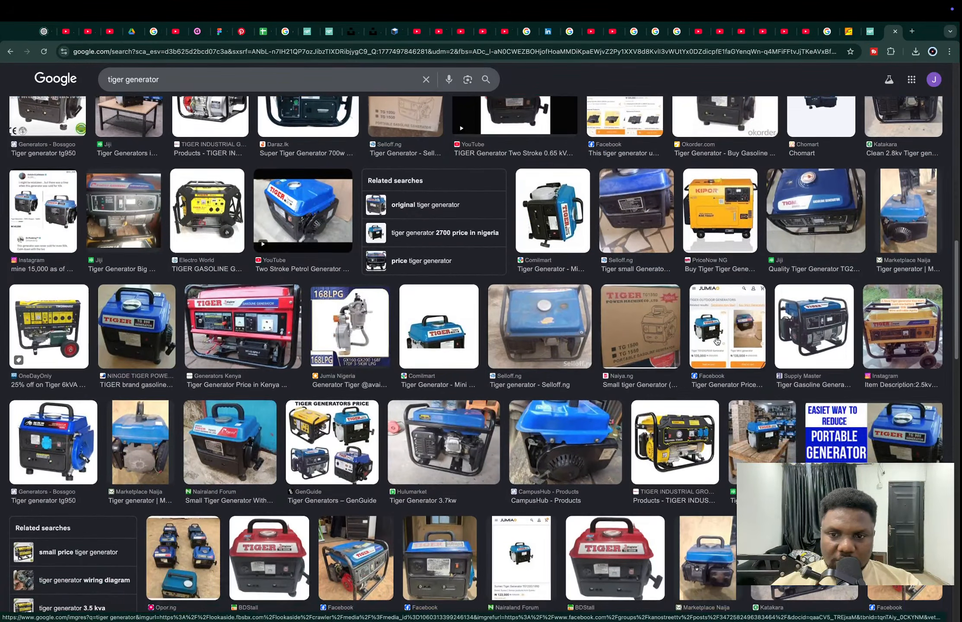
scroll(570, 406, down, 5)
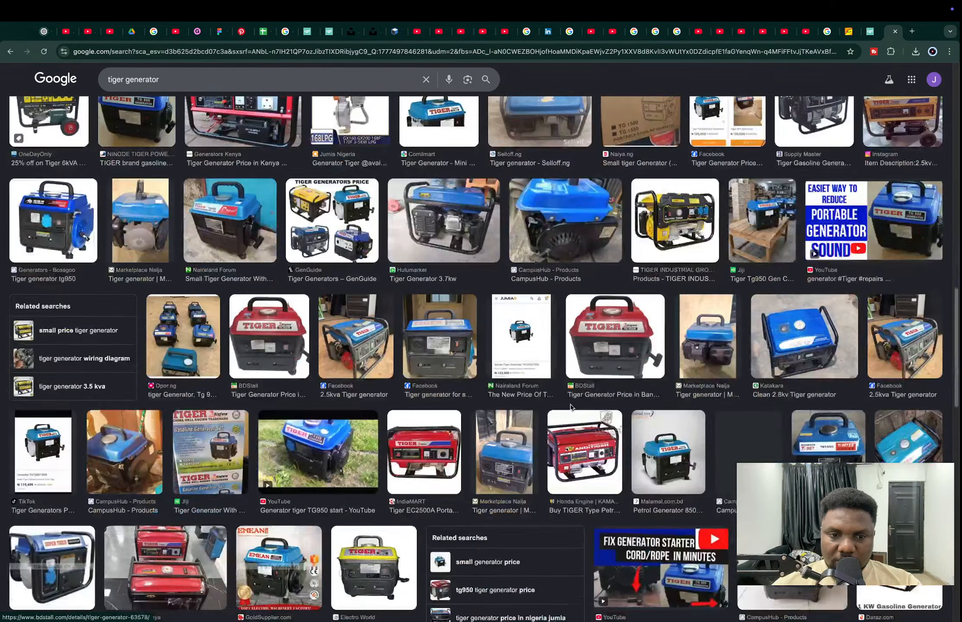
scroll(570, 406, down, 3)
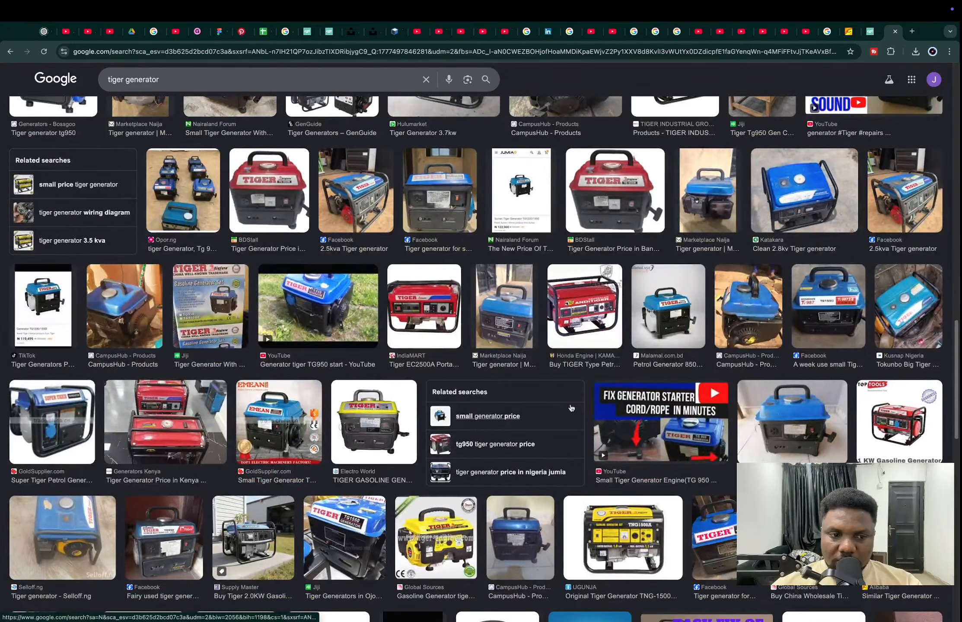
scroll(570, 408, up, 9)
click(552, 266)
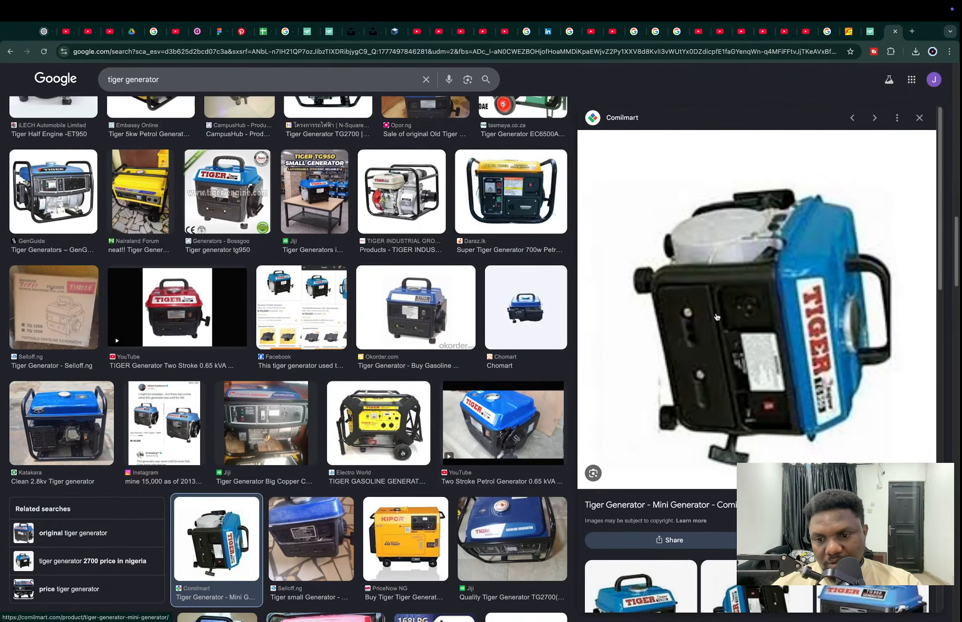
scroll(712, 450, down, 6)
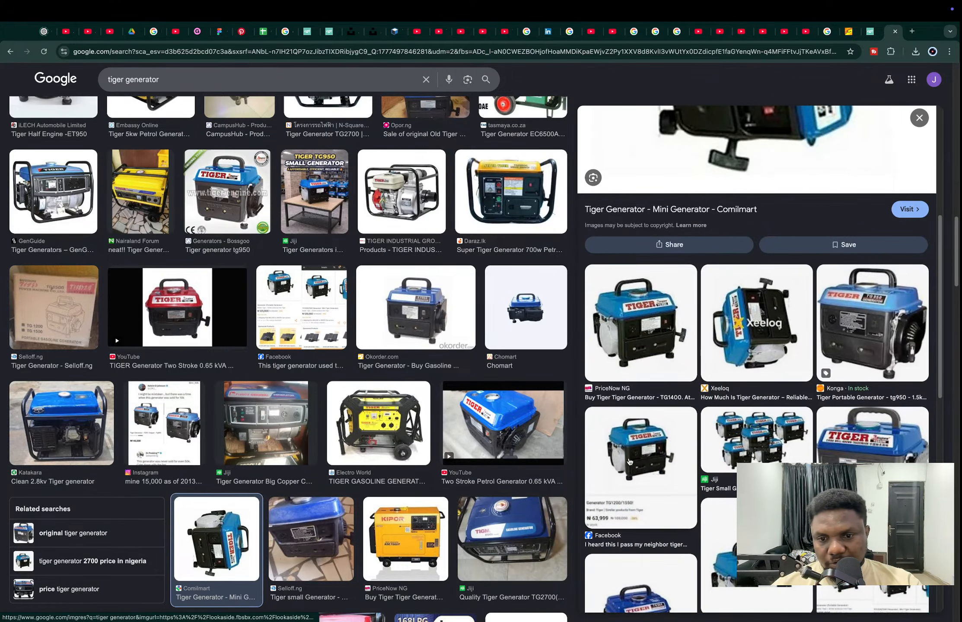
click(629, 457)
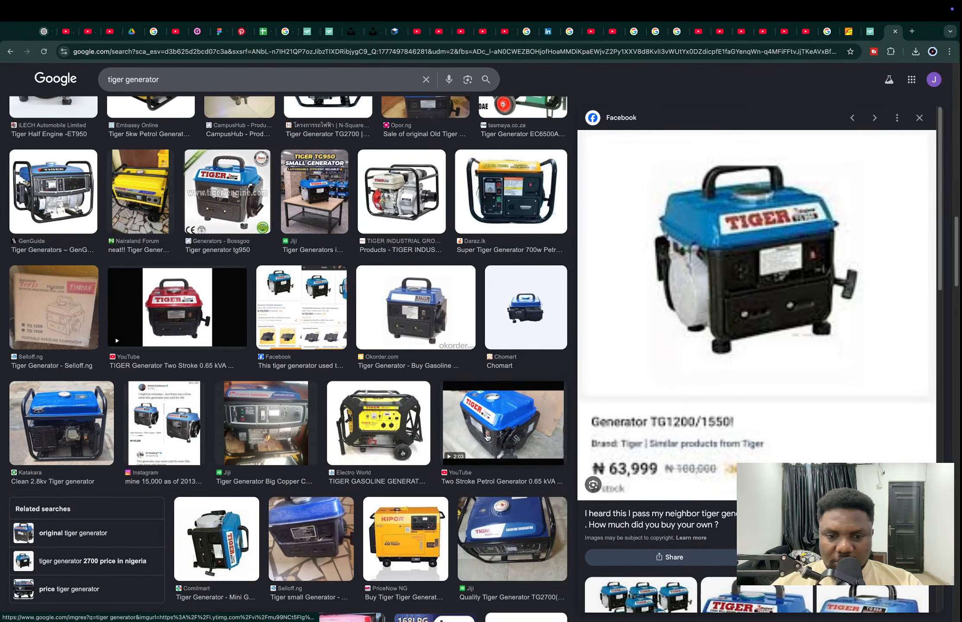
- Search further down the image results and preview the Tiger Petrol Generator TNG1200MD photo with its related images
scroll(486, 445, down, 10)
scroll(486, 445, down, 18)
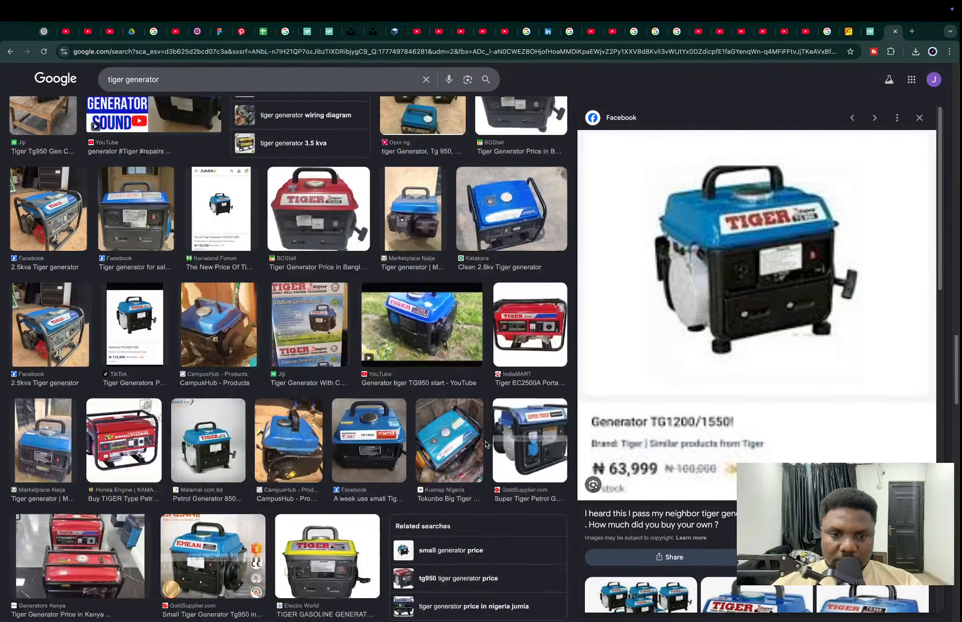
scroll(486, 443, down, 9)
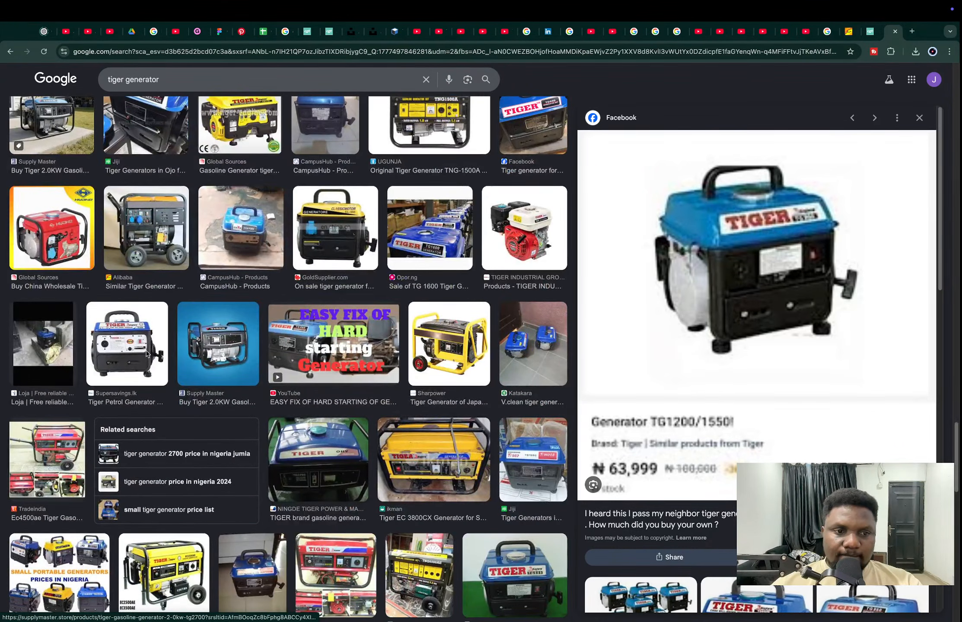
click(123, 341)
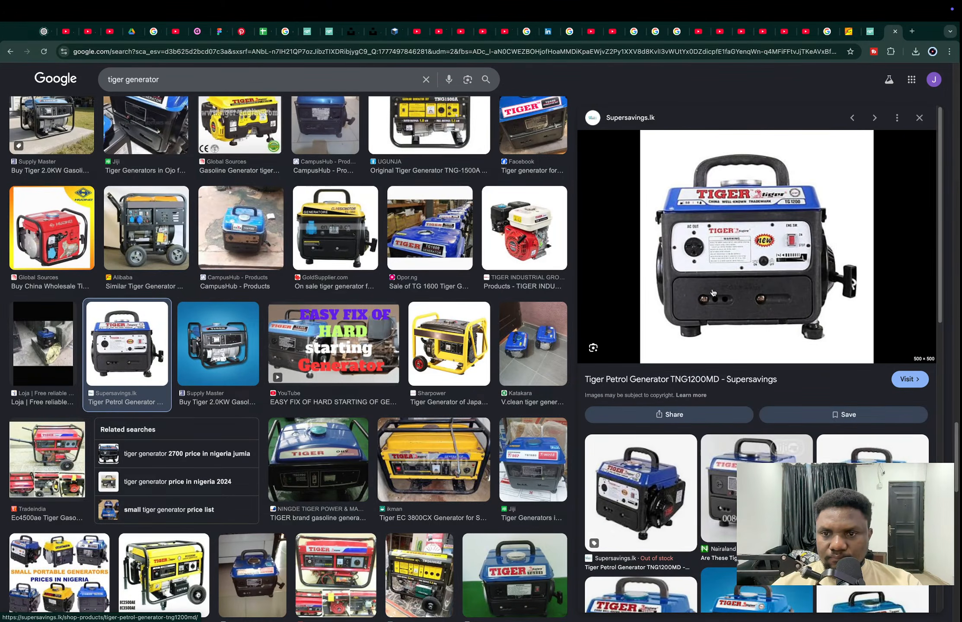
scroll(783, 236, down, 10)
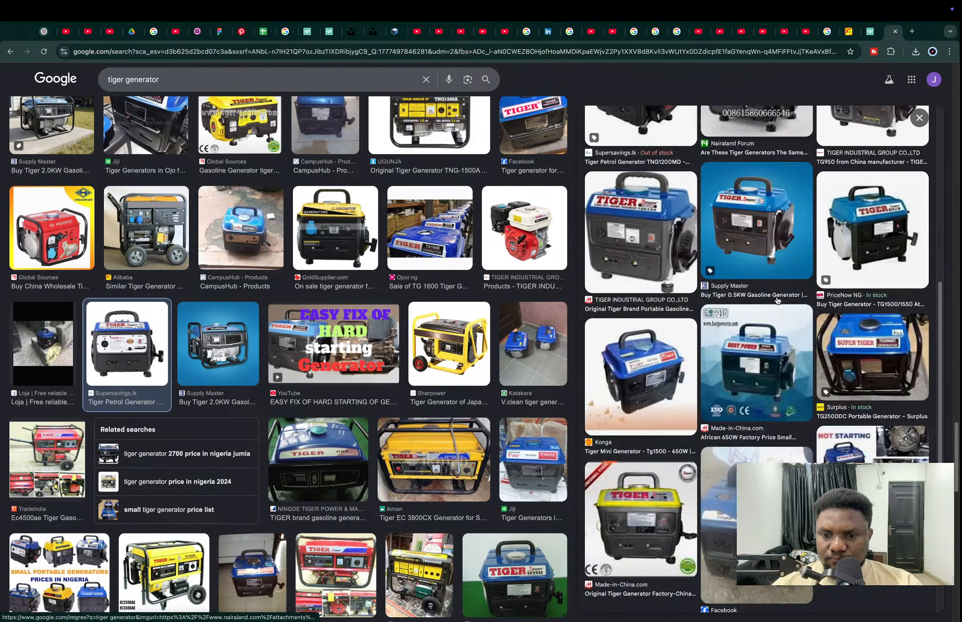
scroll(379, 379, down, 10)
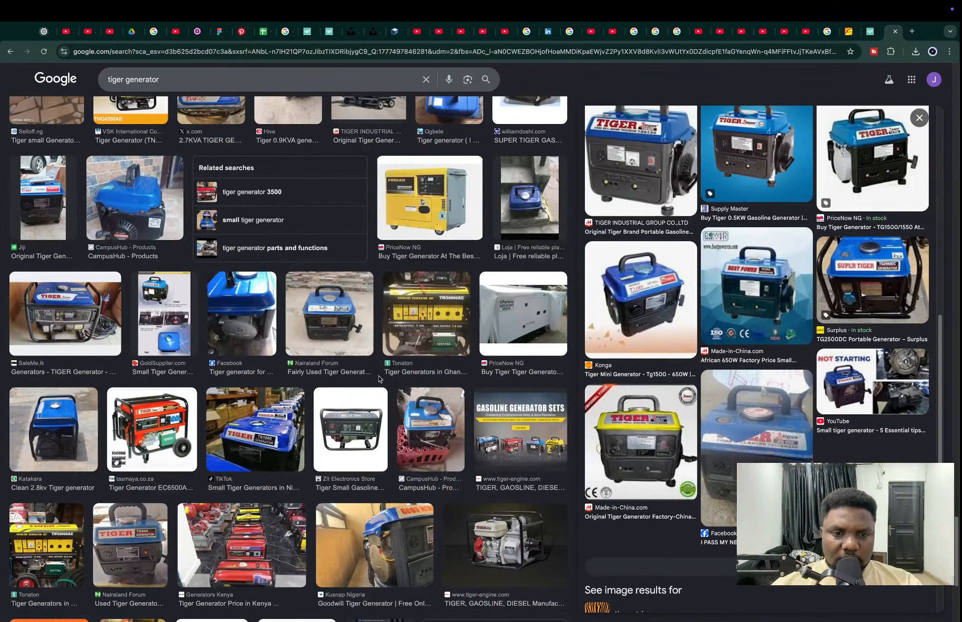
scroll(378, 379, up, 1)
scroll(210, 292, up, 3)
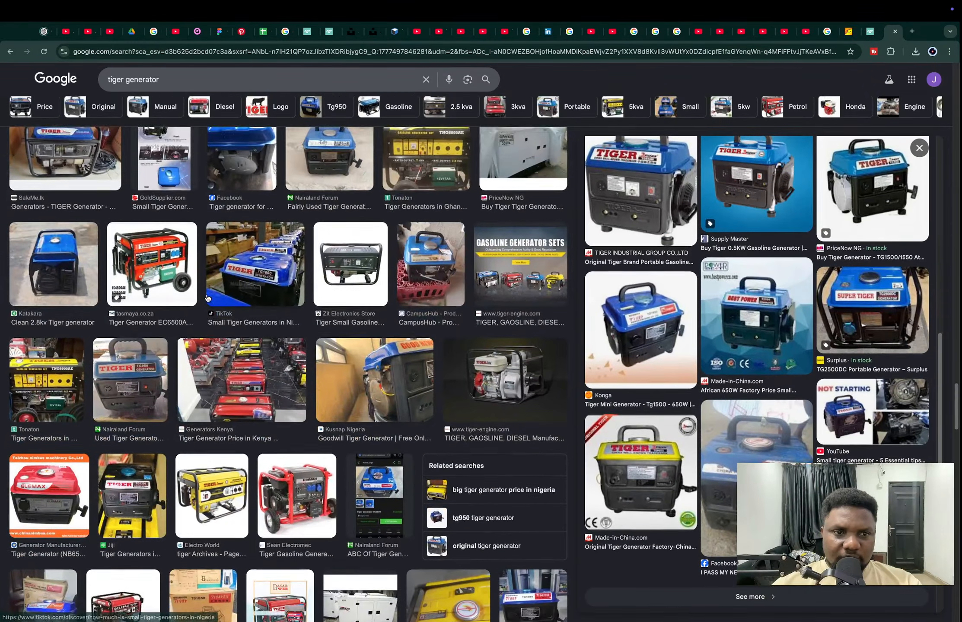
- Compare close-up photos of the engine cover side, previewing the Sango Ota listing, the Kusnap Nigeria image and a related Facebook image
click(251, 194)
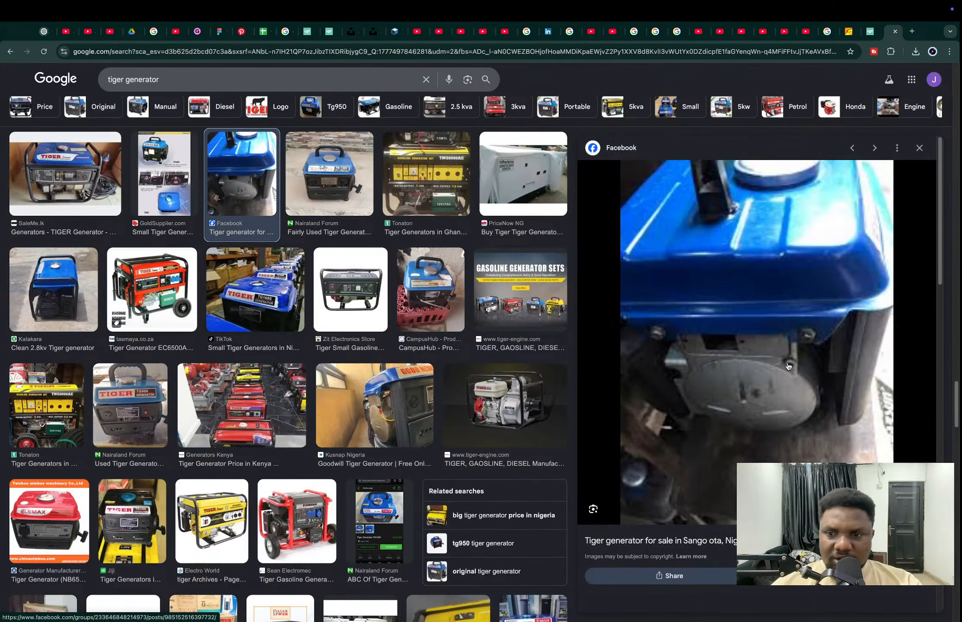
scroll(790, 399, down, 2)
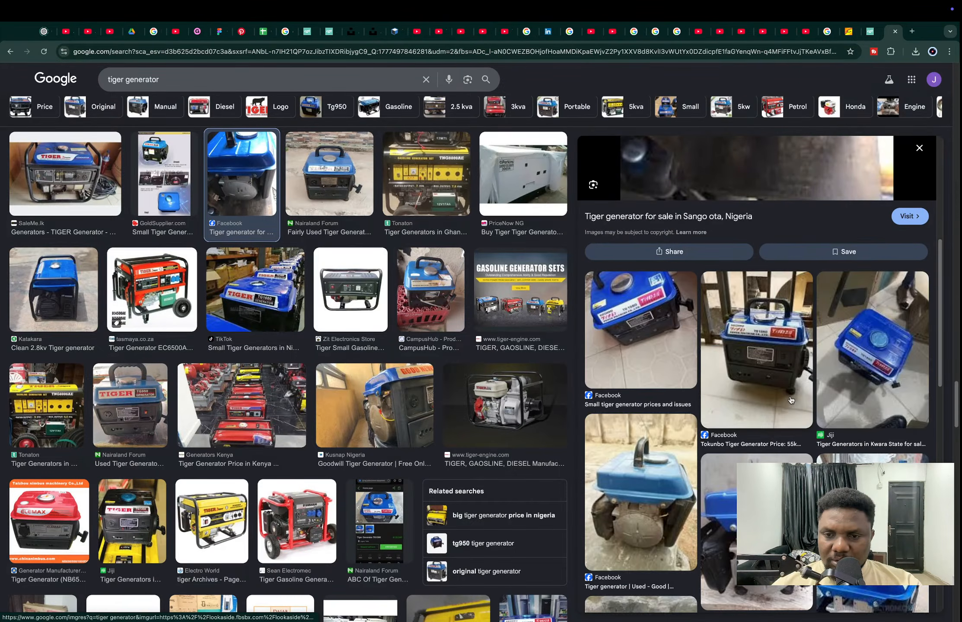
scroll(790, 399, down, 3)
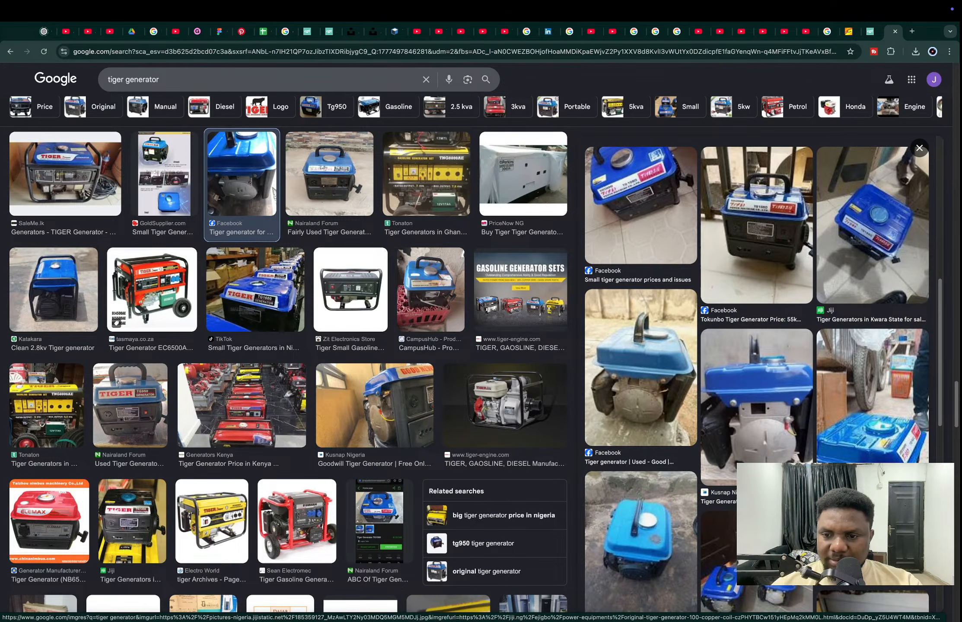
click(725, 406)
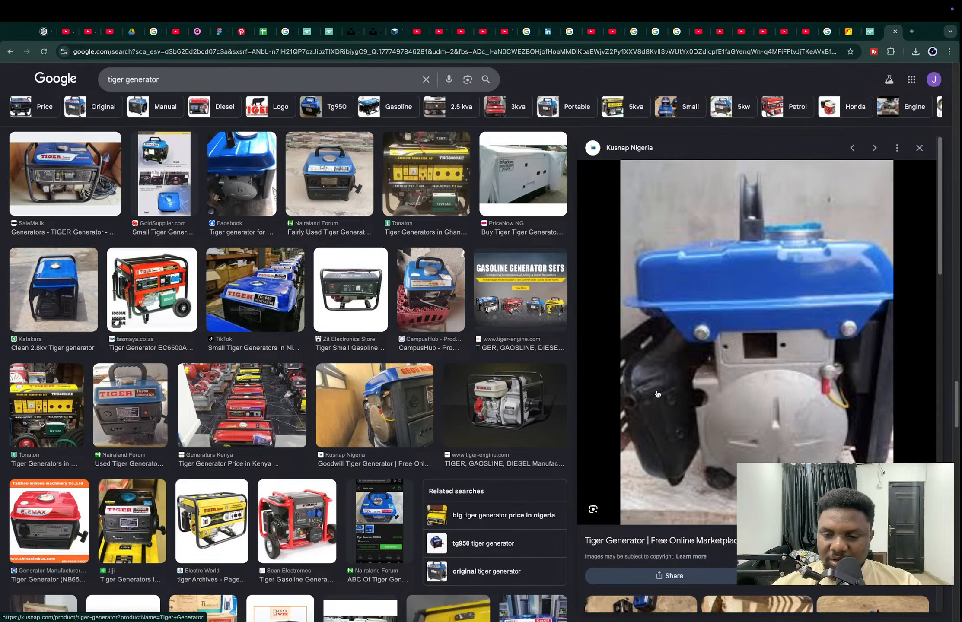
scroll(656, 394, down, 5)
scroll(721, 386, up, 2)
scroll(721, 385, up, 4)
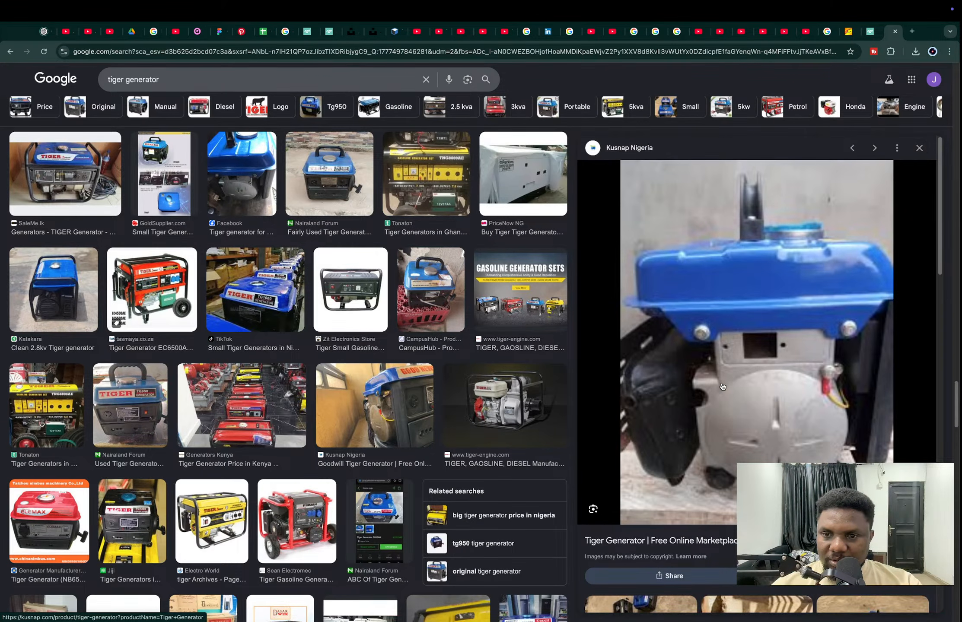
scroll(721, 385, down, 8)
click(634, 473)
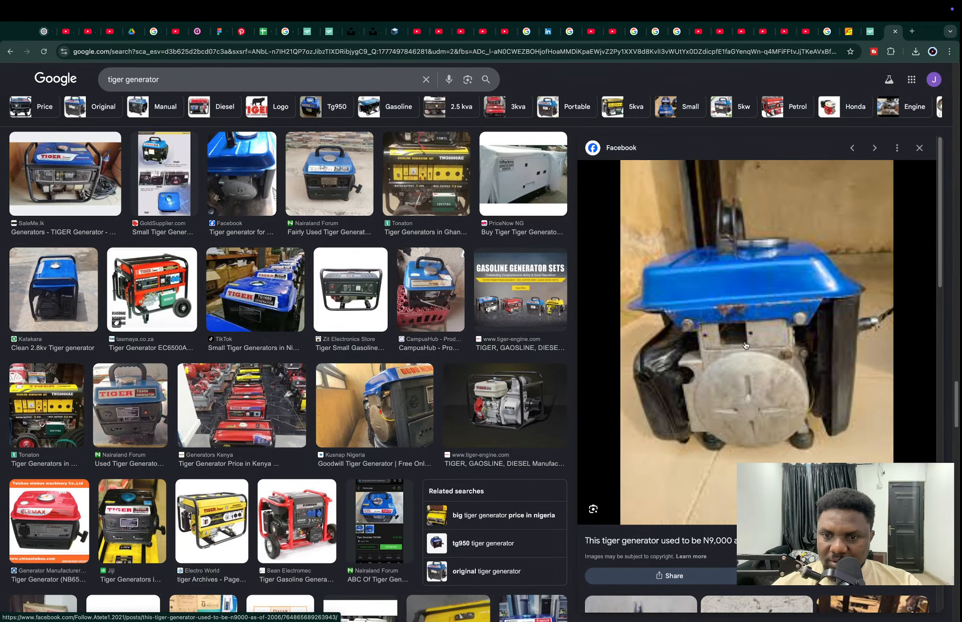
- Visit the Facebook post behind the previewed image, look through its photos for the engine side view, and close the page
click(717, 331)
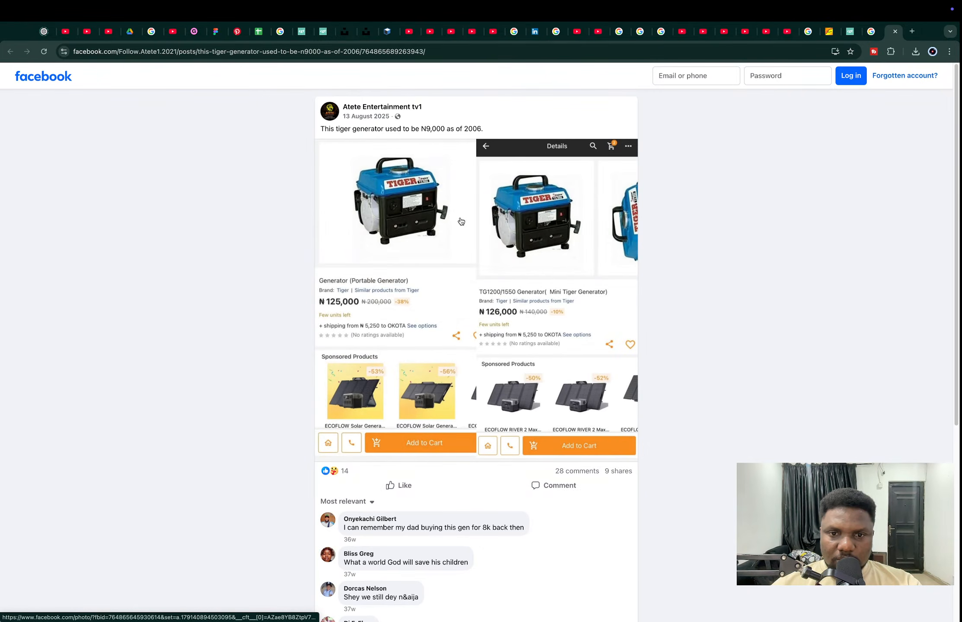
click(544, 219)
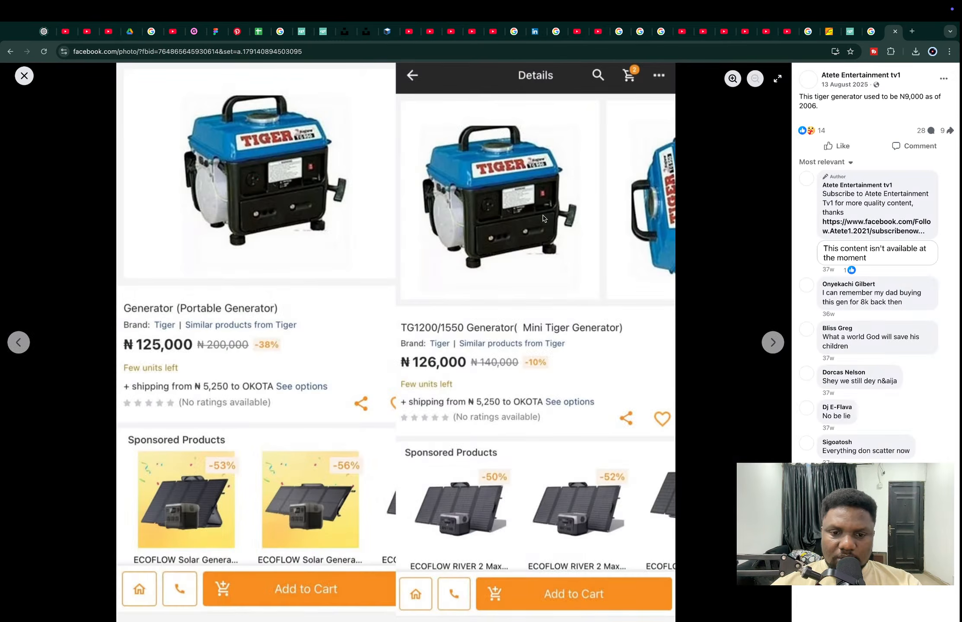
key(Right)
key(Right)
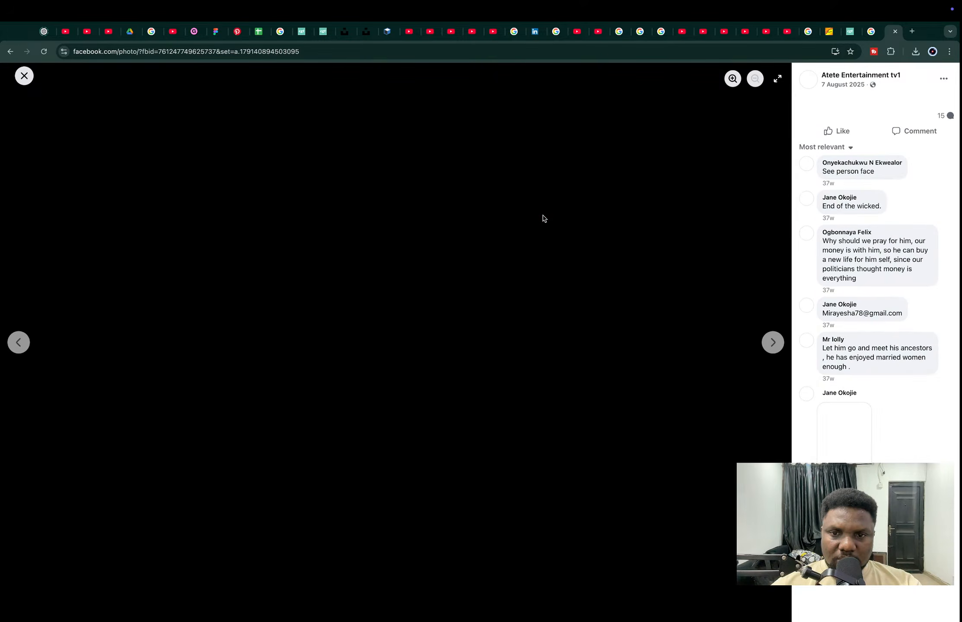
key(Right)
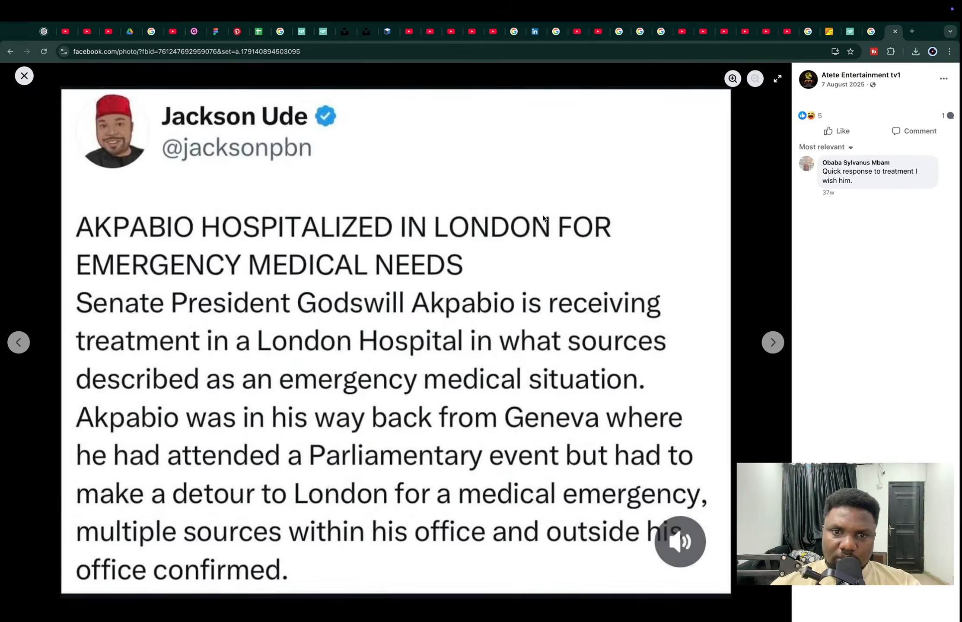
key(Left)
key(Left)
key(Escape)
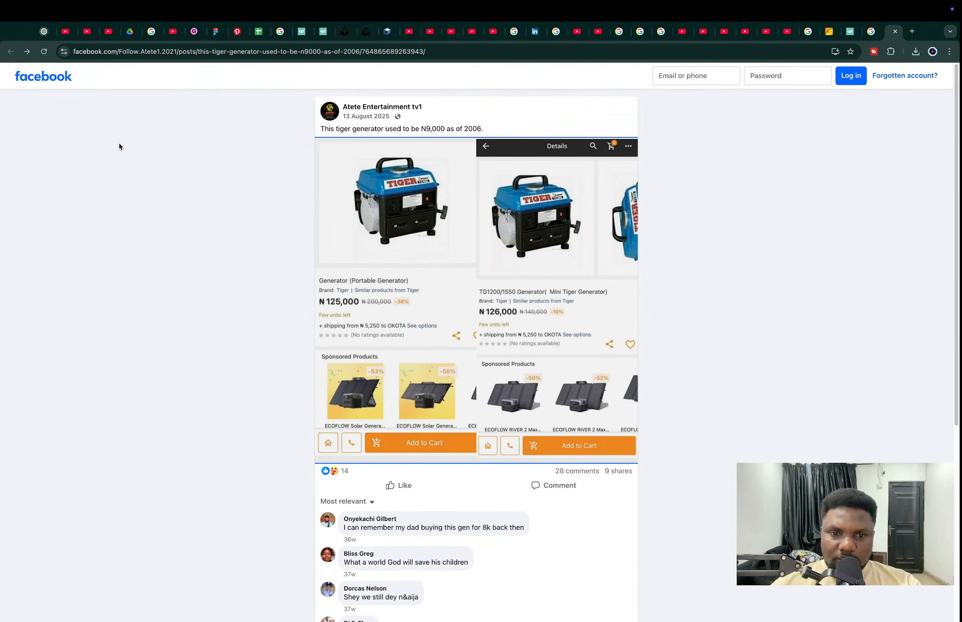
key(super+w)
- Reopen the related Kusnap Nigeria photo showing the blue tank and round engine cover straight on
scroll(716, 395, down, 6)
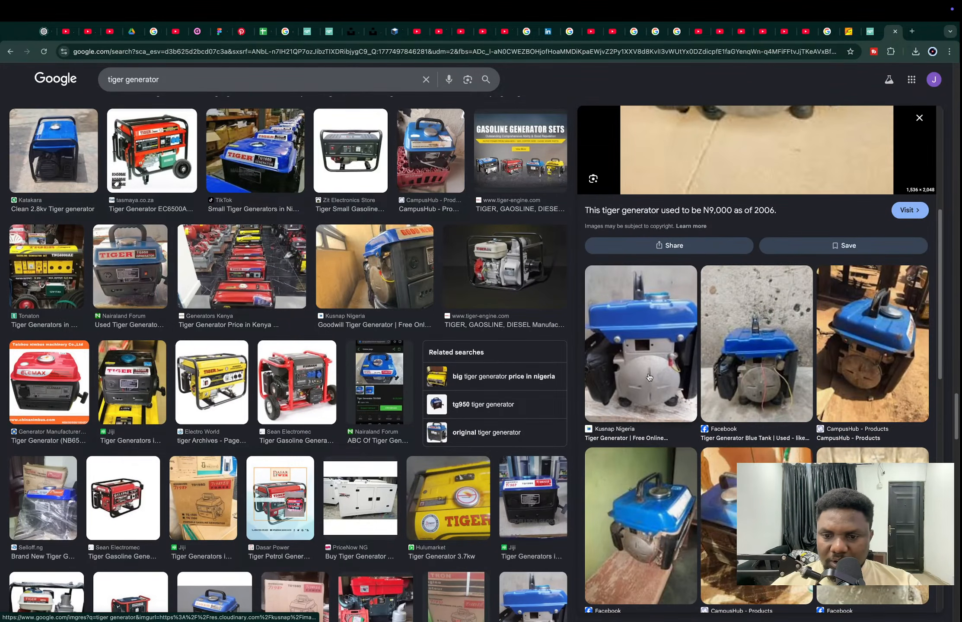
click(648, 377)
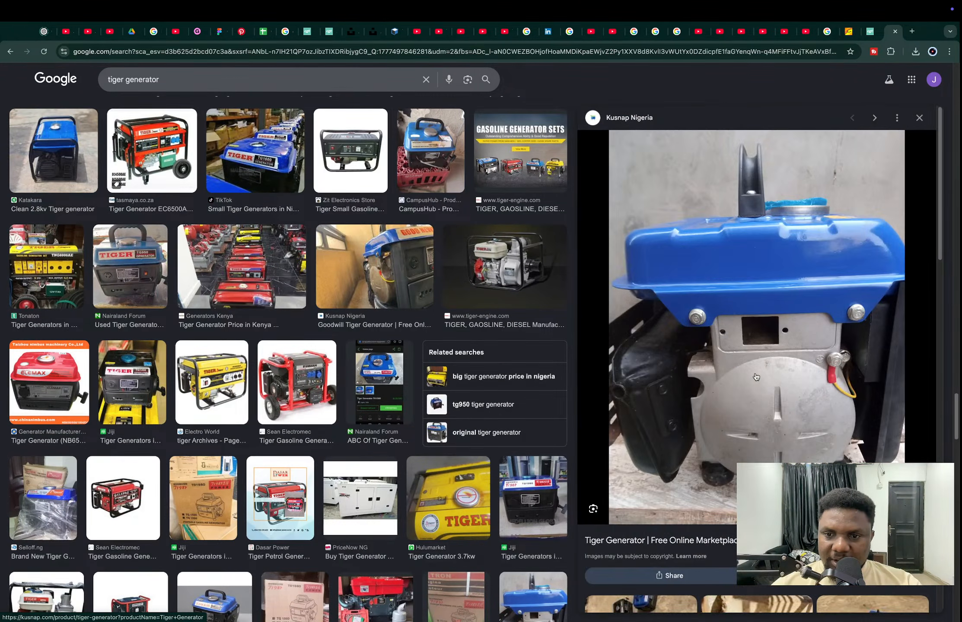
right_click(720, 338)
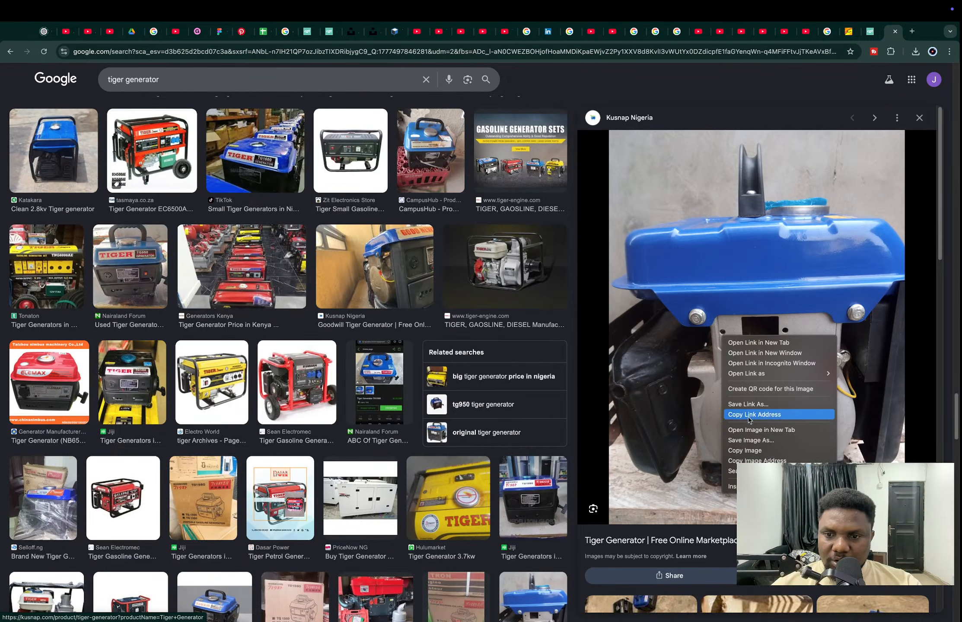
click(752, 440)
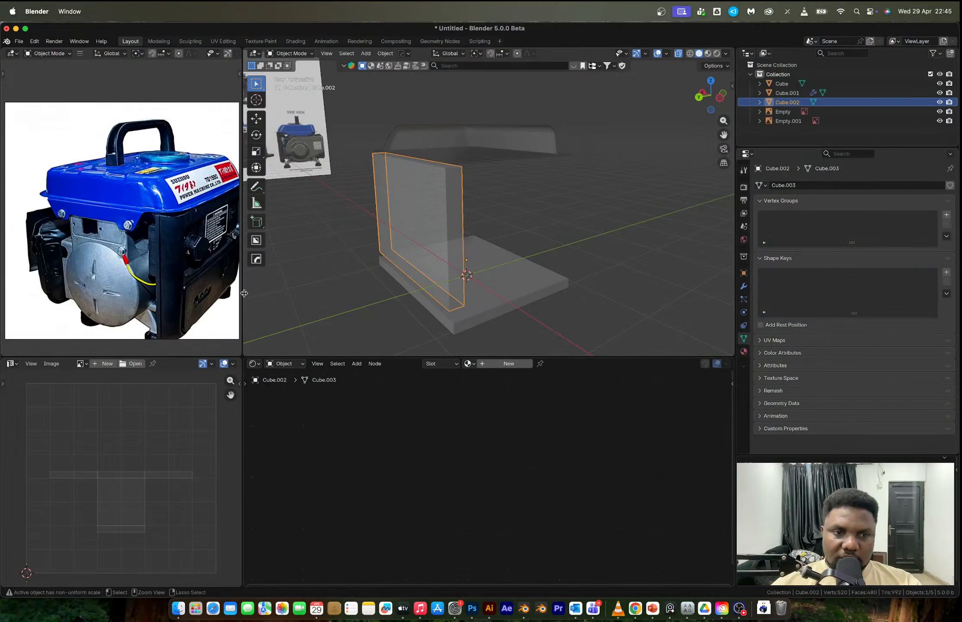
click(154, 241)
text(Tiger Generator)
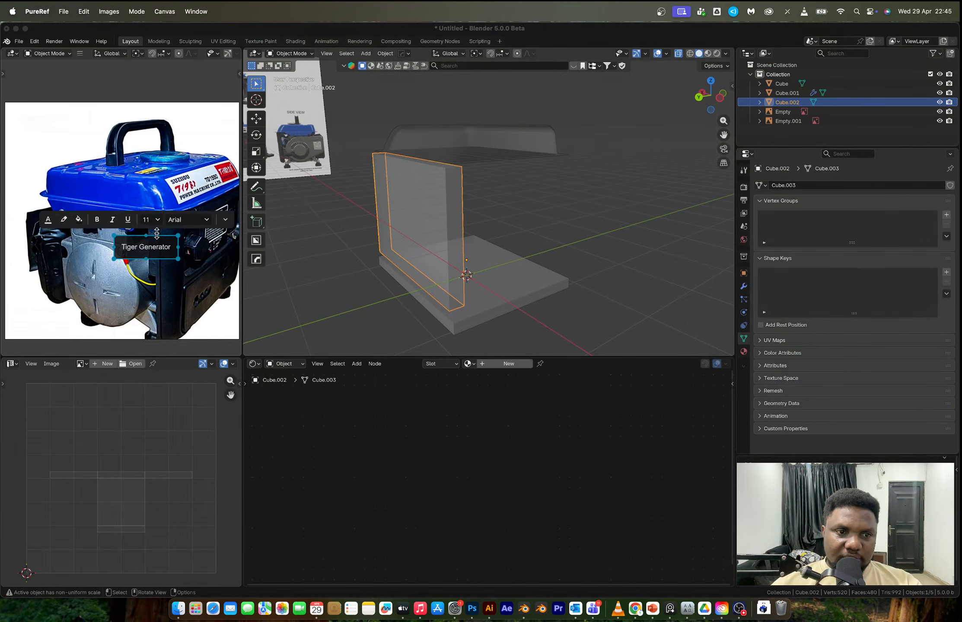
key(super+z)
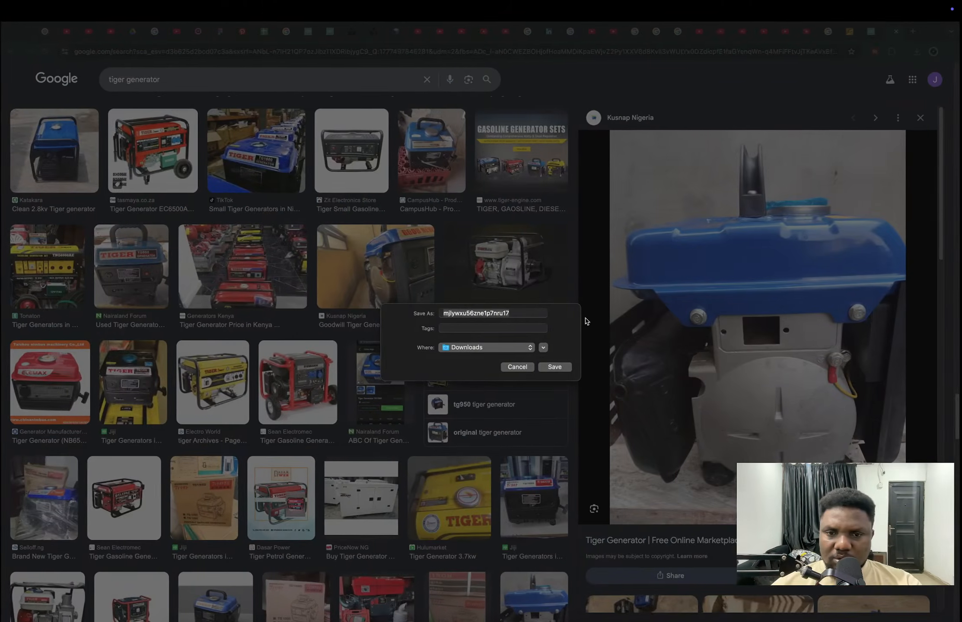
click(518, 366)
- Copy the Kusnap Nigeria side-view image to the clipboard for the reference board
right_click(728, 272)
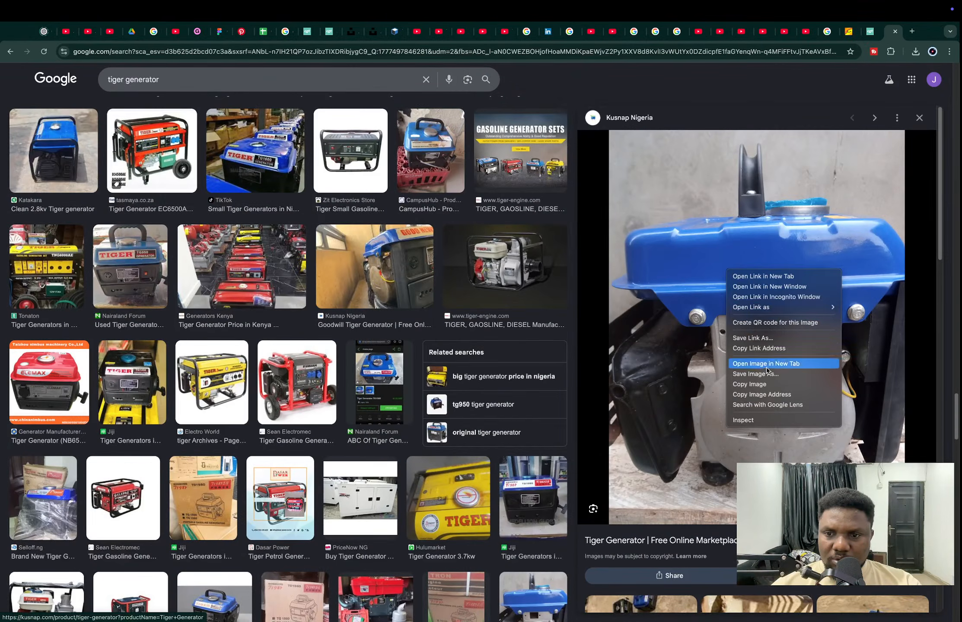
click(748, 384)
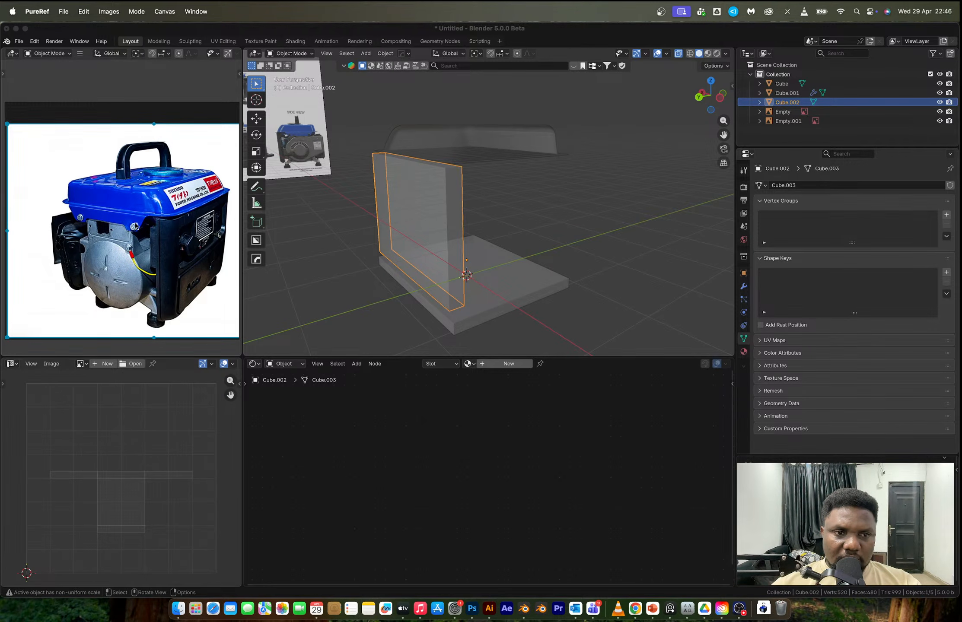
- Paste the copied engine-side photo into the reference board and place it below the other engine-side generator image
scroll(135, 225, down, 6)
scroll(143, 231, down, 5)
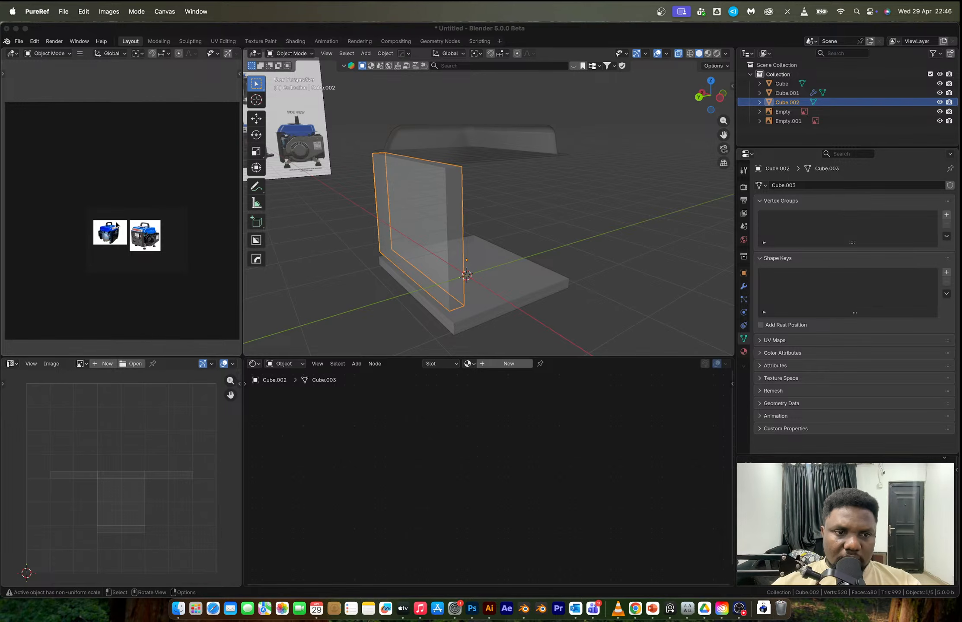
key(super+v)
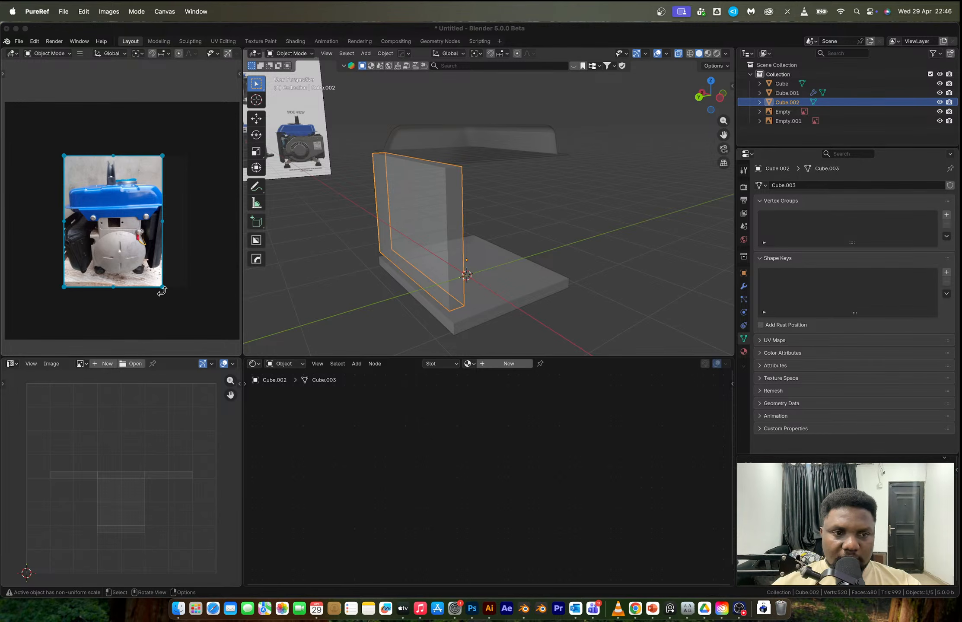
scroll(162, 291, down, 3)
drag(88, 219, 124, 257)
scroll(124, 257, up, 5)
middle_drag(153, 259, 156, 200)
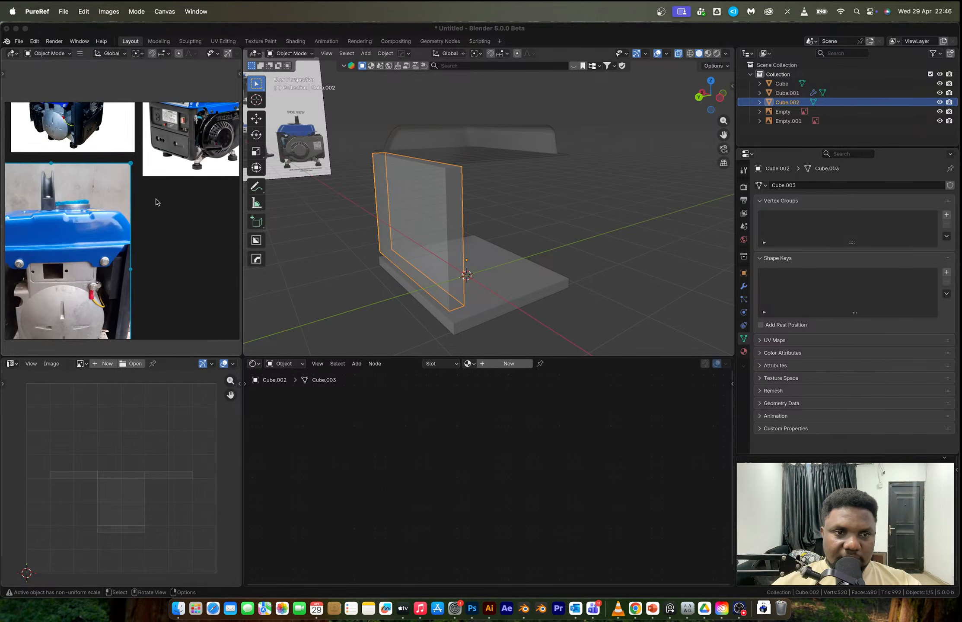
- Move the Tiger recoil-side photo beside the pasted engine-side photo and frame it as the working reference
middle_drag(196, 138, 141, 222)
scroll(158, 224, down, 4)
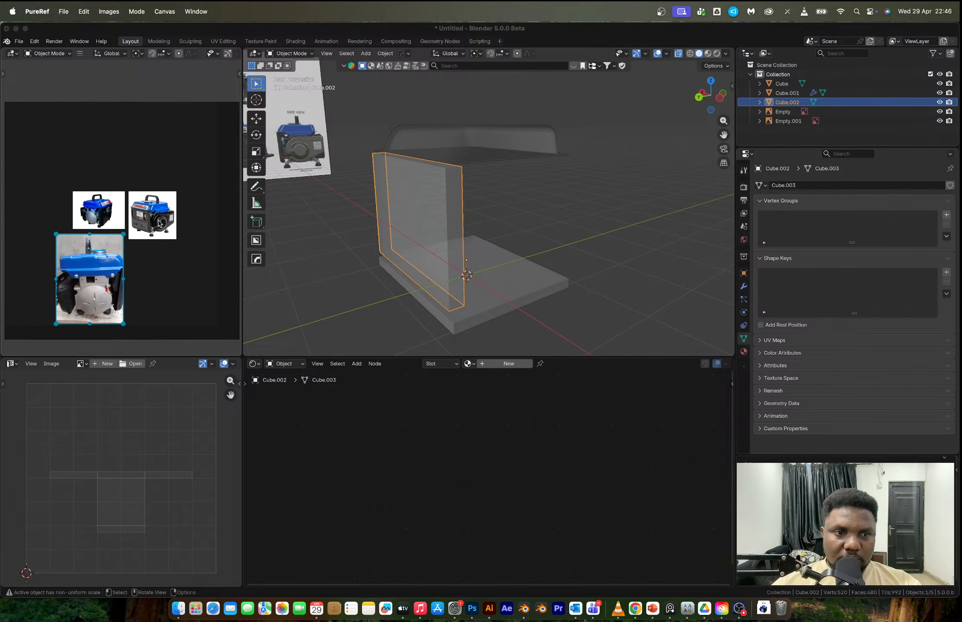
drag(158, 224, 181, 283)
scroll(178, 278, up, 5)
middle_drag(171, 290, 122, 254)
middle_drag(470, 206, 454, 206)
scroll(111, 293, down, 3)
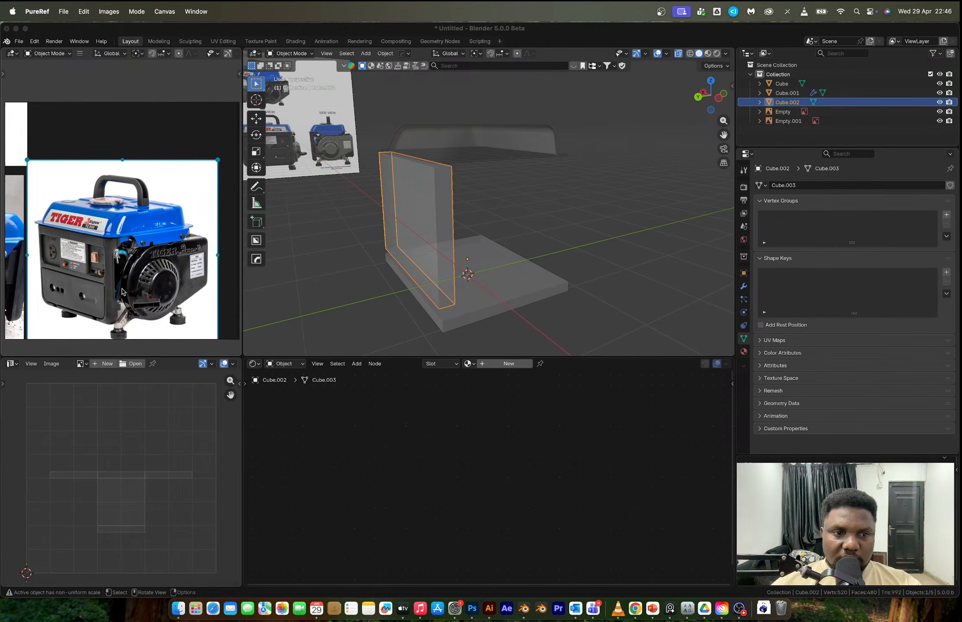
- Turn off X-ray and add a horizontal loop cut around the front panel near its upper edge
click(440, 189)
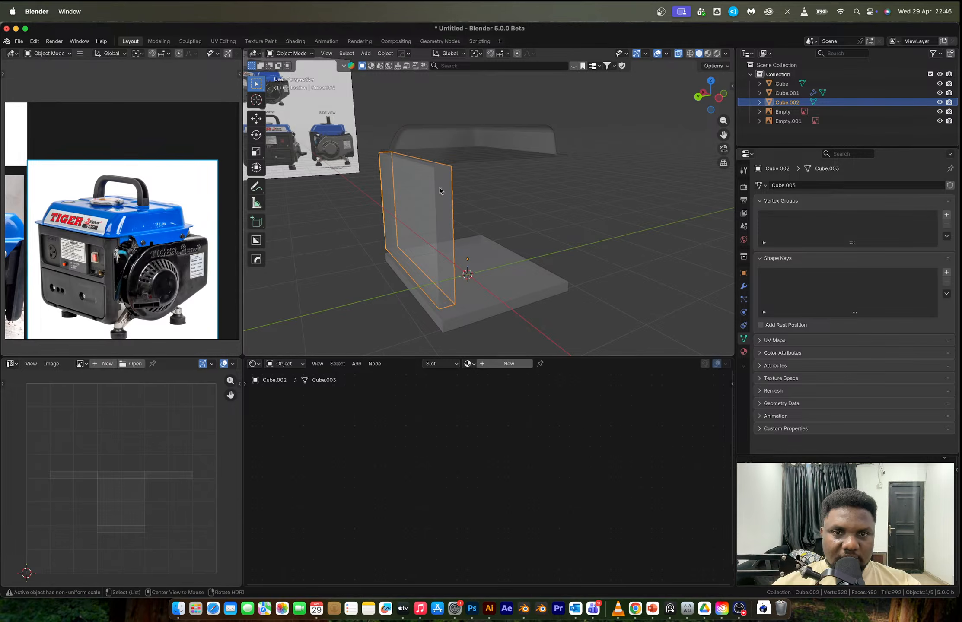
key(alt+z)
scroll(440, 221, up, 3)
mouse_move(428, 235)
middle_down()
mouse_move(436, 224)
mouse_move(428, 230)
middle_up()
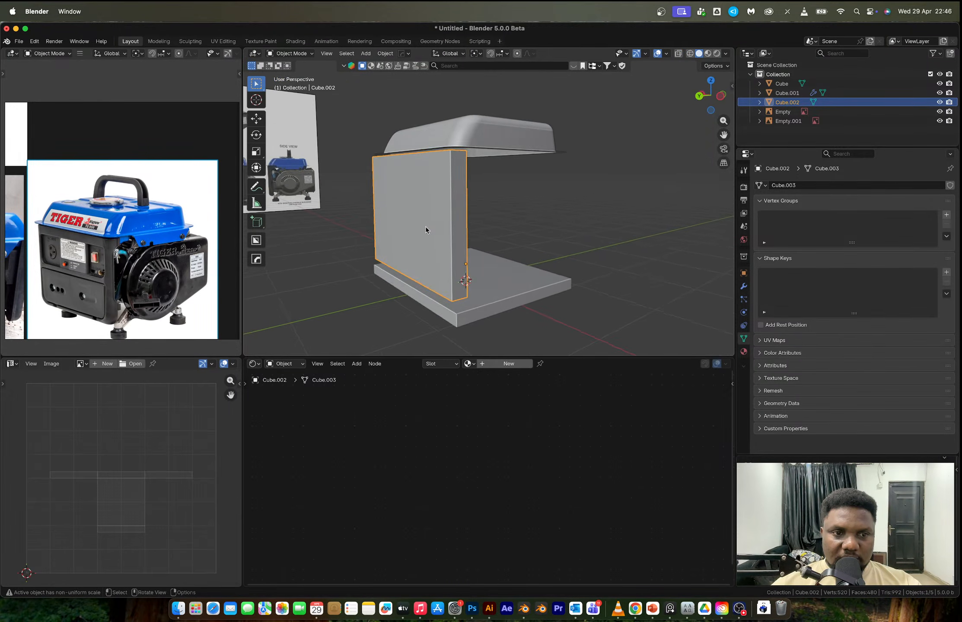
key(Tab)
scroll(424, 220, up, 3)
key(ctrl+r)
click(440, 177)
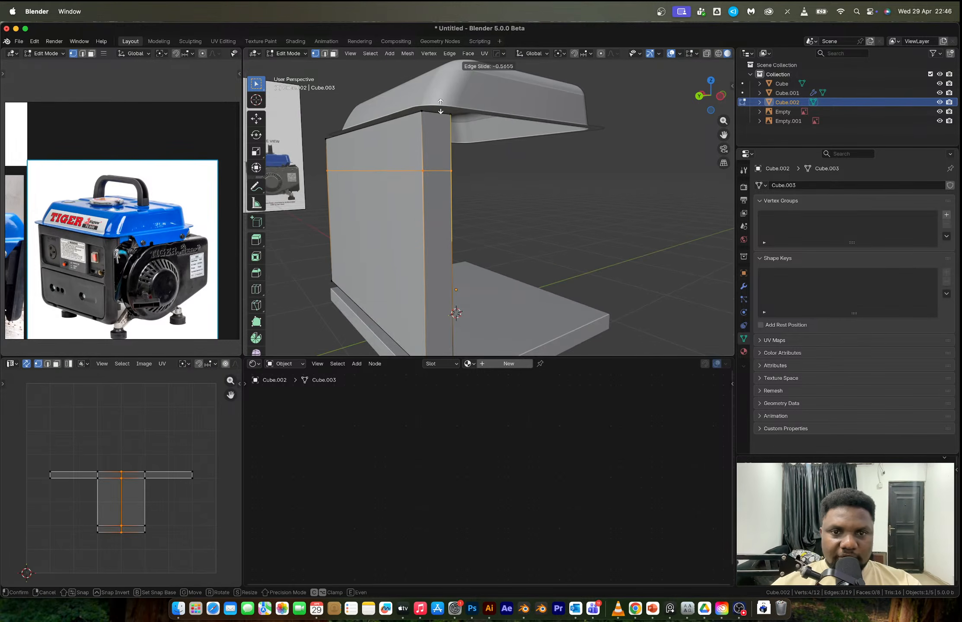
click(439, 78)
- Add a horizontal loop cut across the panel's lower part and a vertical one through its side thickness
key(ctrl+r)
click(445, 225)
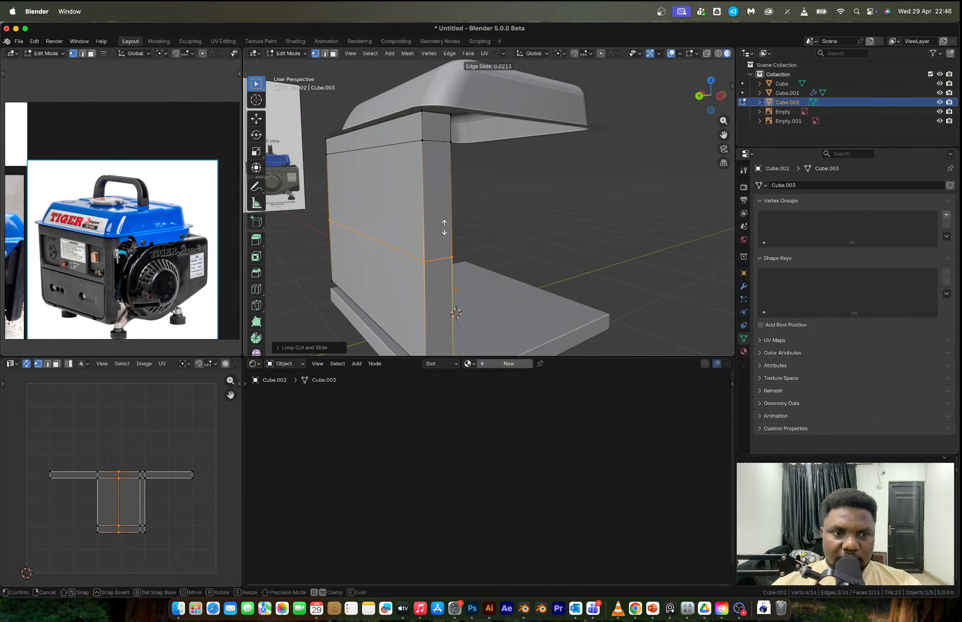
click(449, 260)
key(ctrl+r)
click(438, 181)
click(439, 143)
- Delete the rear half of the panel's side face between the upper and lower horizontal cuts
key(3)
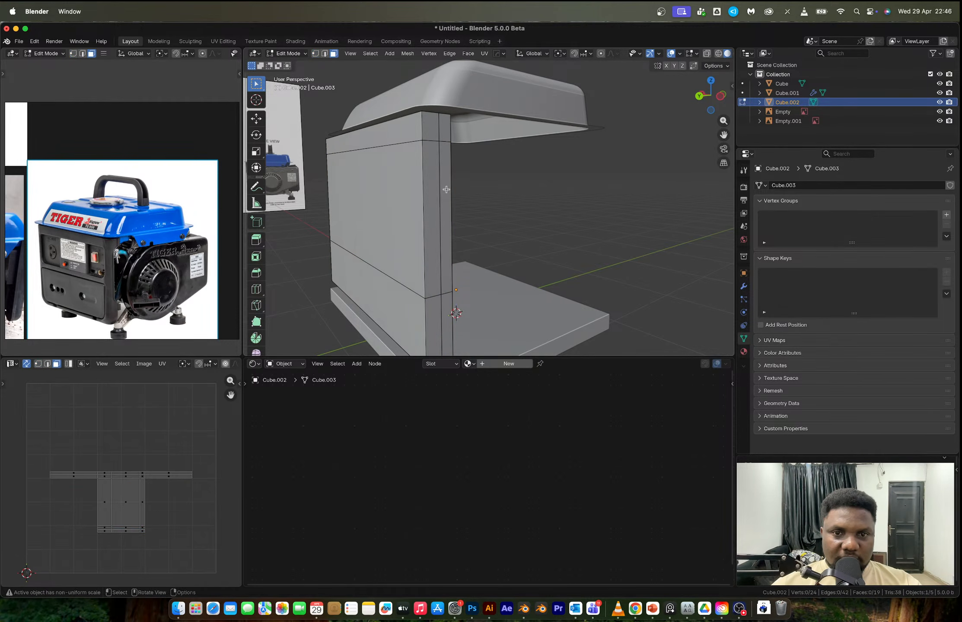
click(446, 189)
key(x)
click(456, 211)
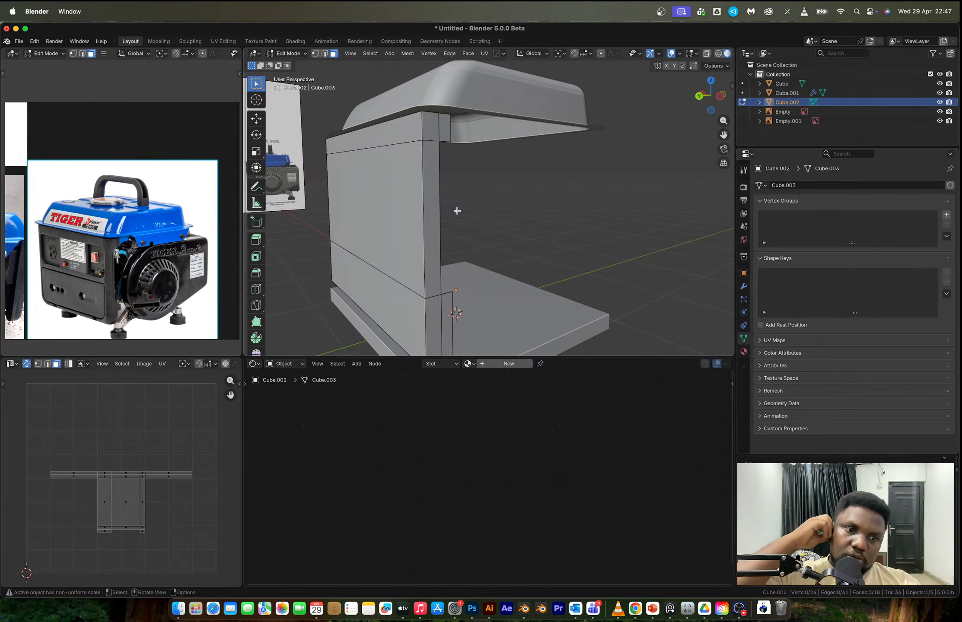
key(Tab)
key(Tab)
key(Tab)
- Delete the remaining rear faces between the two horizontal cuts to open the notch through the panel
middle_drag(424, 202, 444, 172)
key(Tab)
click(438, 210)
ctrl+click(397, 242)
key(x)
click(421, 225)
- Bevel the panel's outer front edges along both sides and the underside by about 0.09 m with 7 segments
key(2)
alt+click(442, 172)
middle_drag(428, 264, 515, 200)
alt+shift+click(379, 236)
alt+shift+click(385, 243)
key(super+z)
alt+shift+click(394, 248)
middle_drag(431, 227, 453, 212)
middle_drag(457, 249, 546, 238)
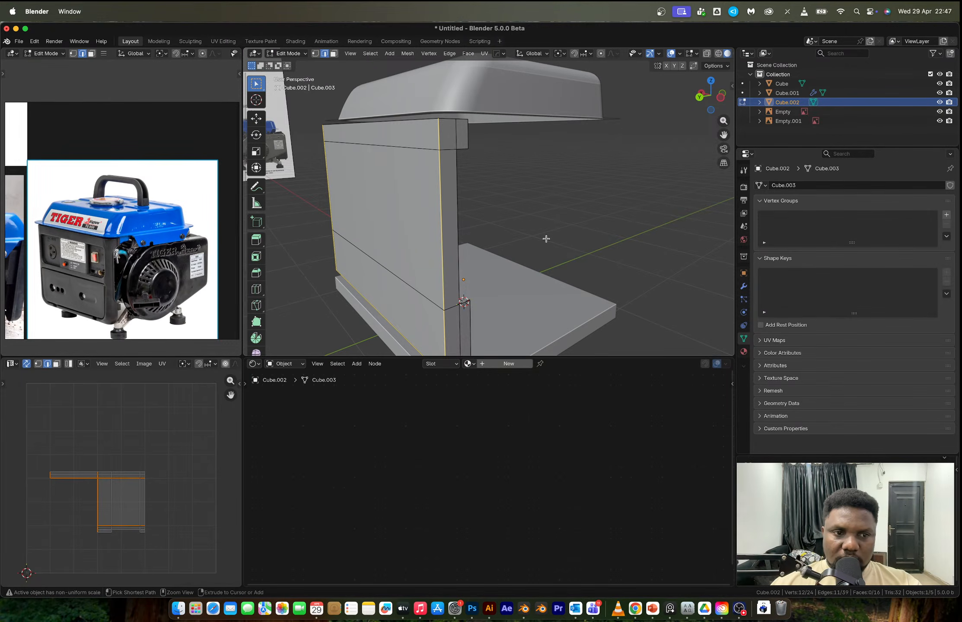
key(ctrl+b)
scroll(551, 240, up, 6)
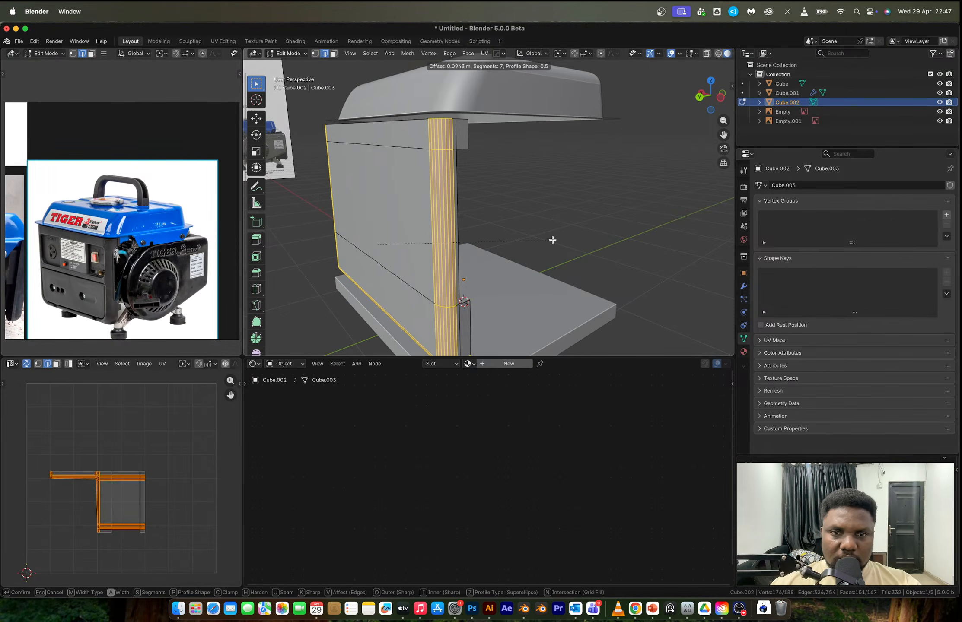
click(553, 240)
- Apply auto smooth shading to the beveled panel and return to editing its mesh
key(Tab)
middle_drag(490, 216, 470, 193)
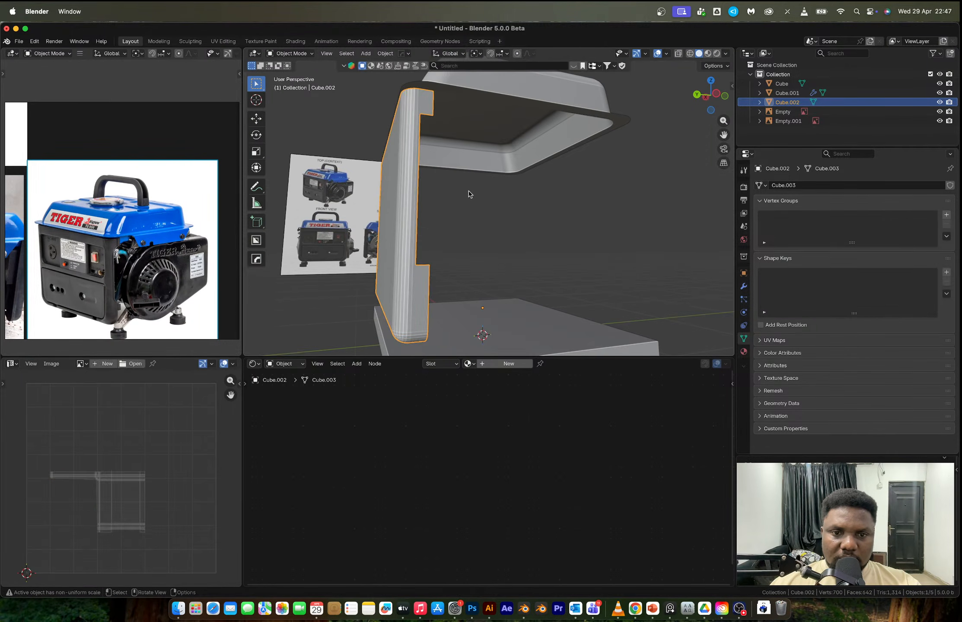
scroll(470, 194, down, 5)
middle_drag(515, 238, 486, 184)
right_click(448, 235)
click(449, 233)
key(Tab)
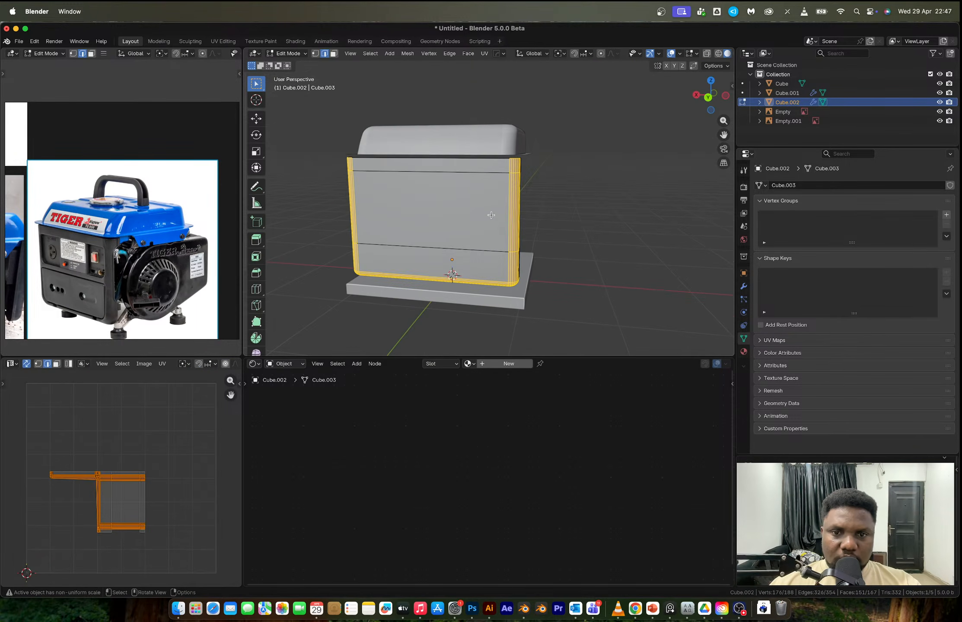
scroll(495, 222, up, 2)
key(ctrl+r)
scroll(451, 169, up, 5)
scroll(451, 169, down, 5)
key(Escape)
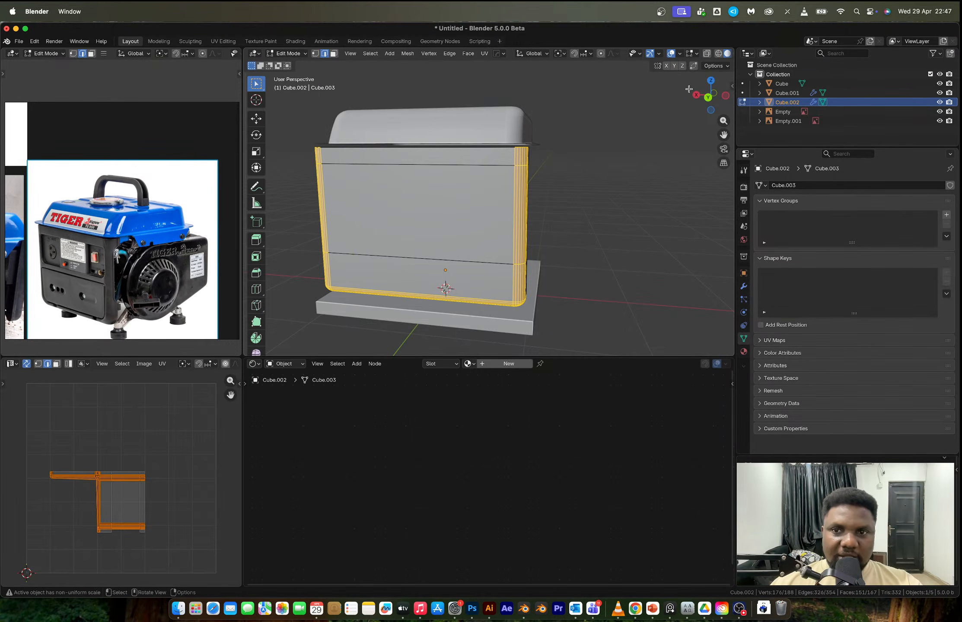
- In the back view, add vertical loop cuts flanking the warning label and near the panel edge beside the red switch
click(709, 97)
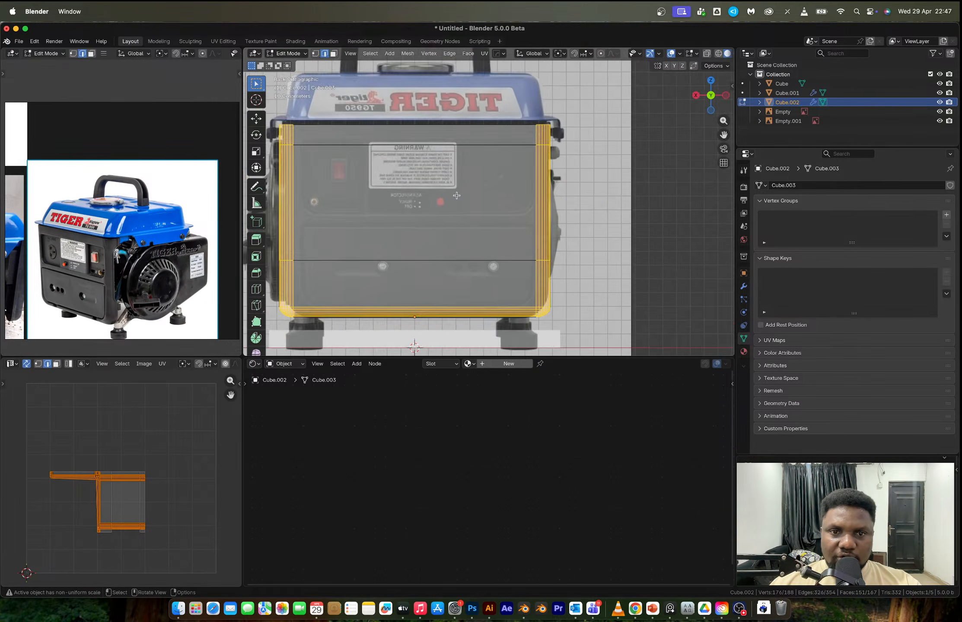
scroll(457, 195, up, 2)
key(ctrl+r)
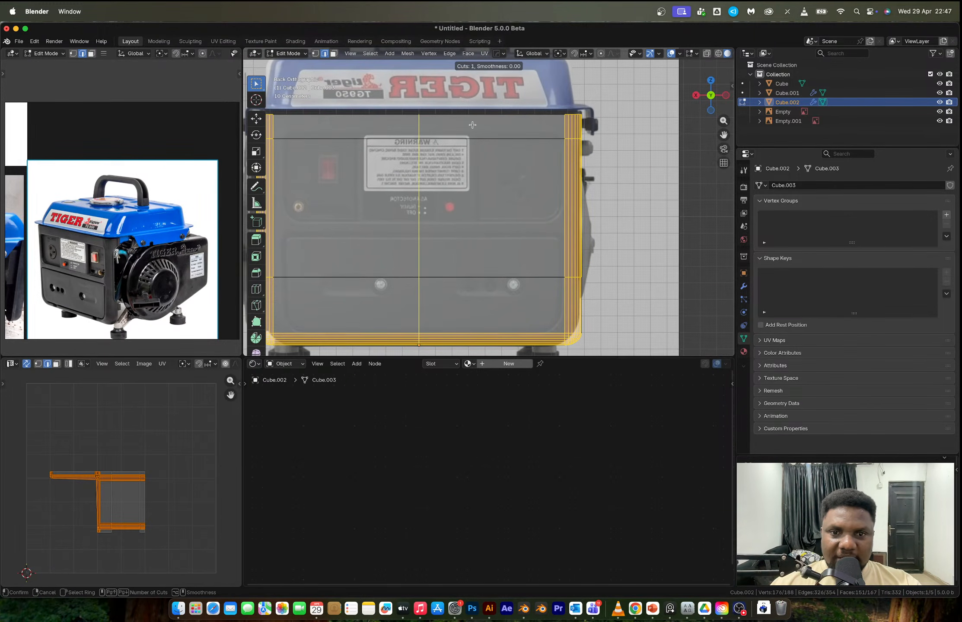
click(473, 125)
click(491, 128)
key(ctrl+r)
click(371, 126)
click(334, 127)
key(ctrl+r)
click(355, 125)
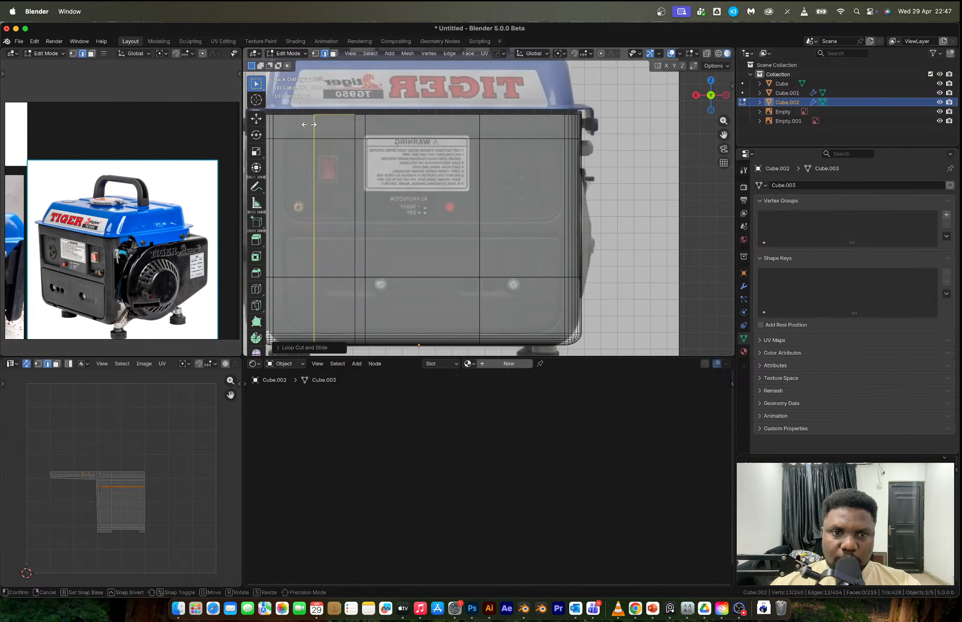
click(280, 126)
- Add two horizontal loop cuts along the divider between the upper and lower front recesses
key(ctrl+r)
click(562, 218)
click(570, 237)
key(ctrl+r)
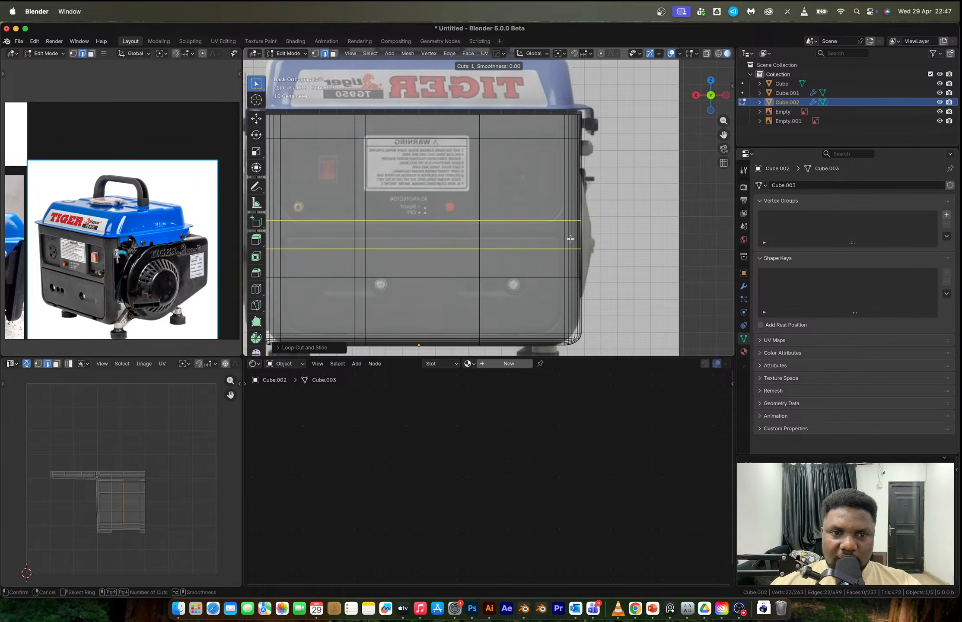
click(570, 239)
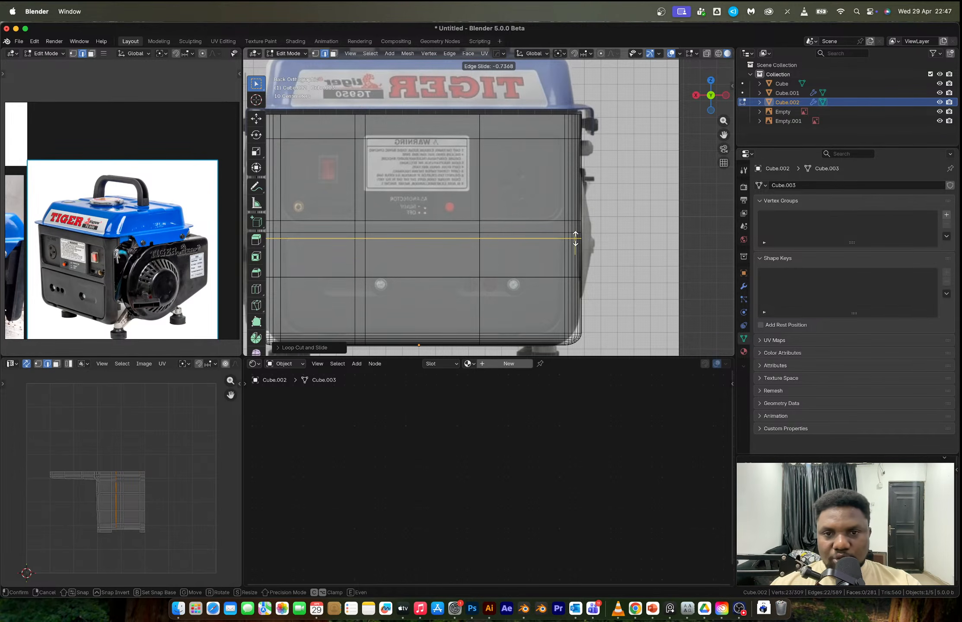
- Undo the extra horizontal cut and try sliding the divider's lower edge loop slightly downward
click(574, 237)
key(super+z)
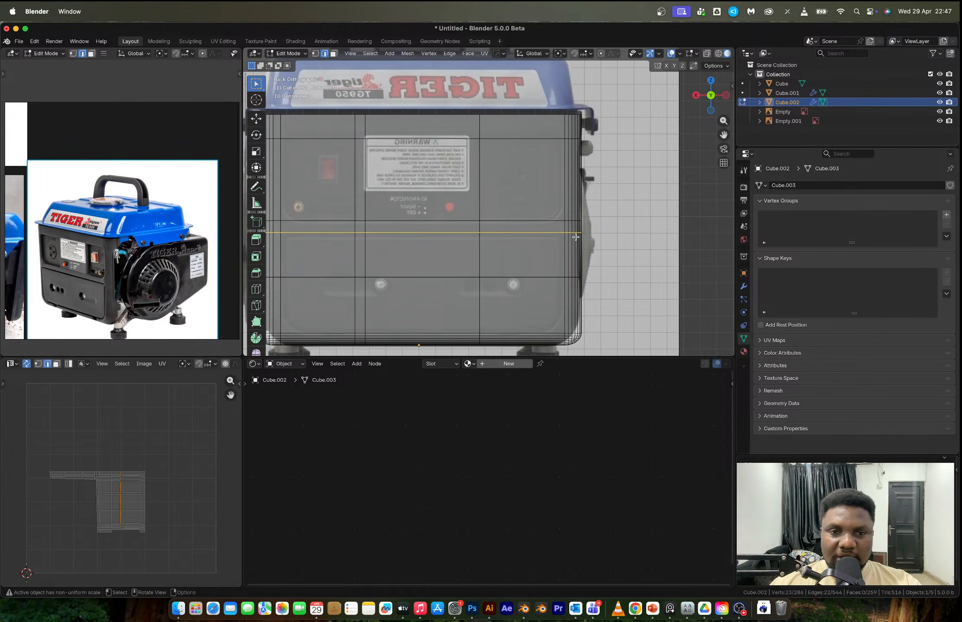
key(g)
key(g)
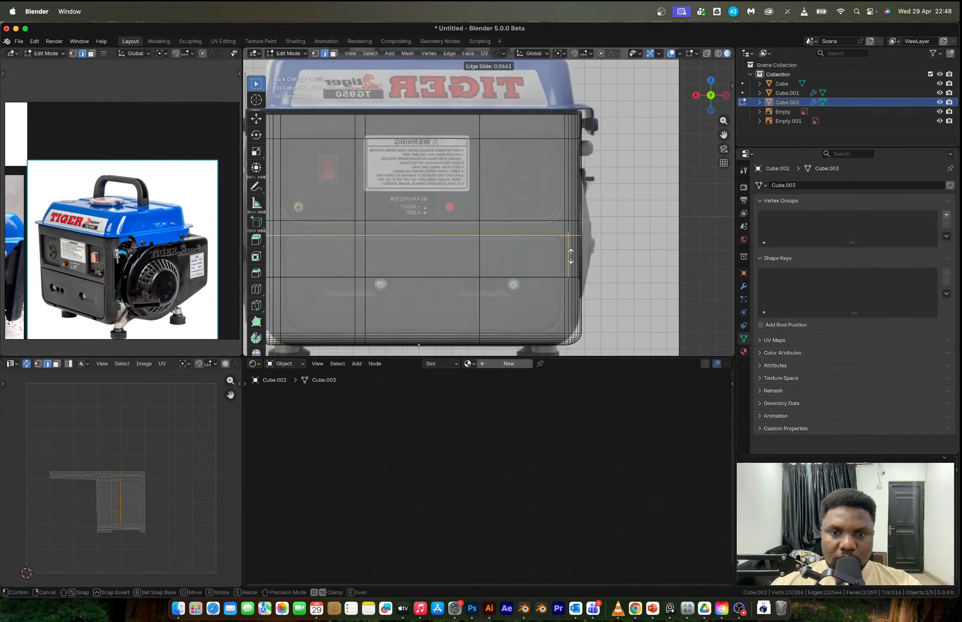
click(570, 257)
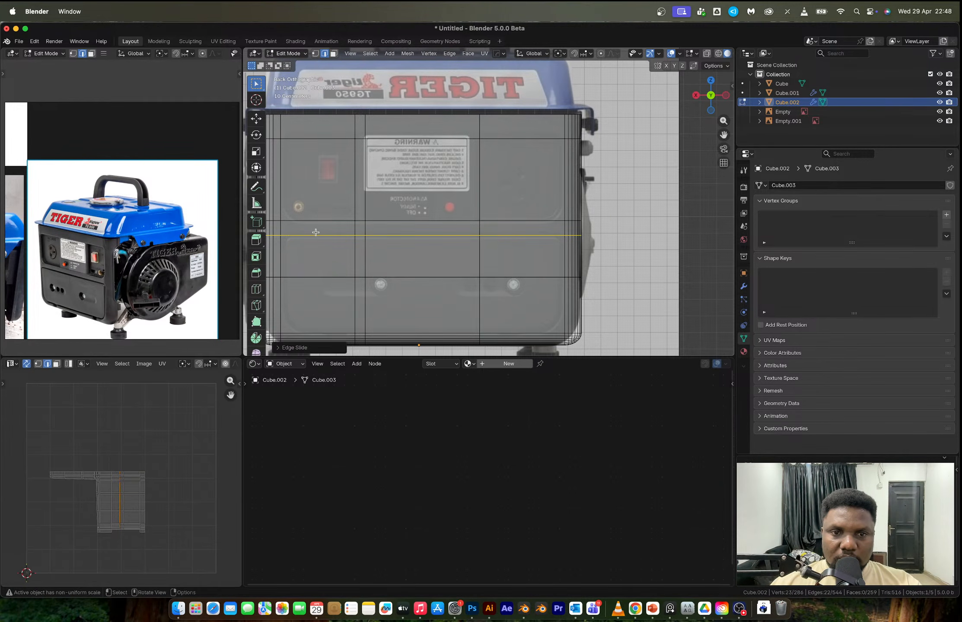
- Add a supporting vertical loop cut close to each side edge of the panel
key(ctrl+r)
click(308, 149)
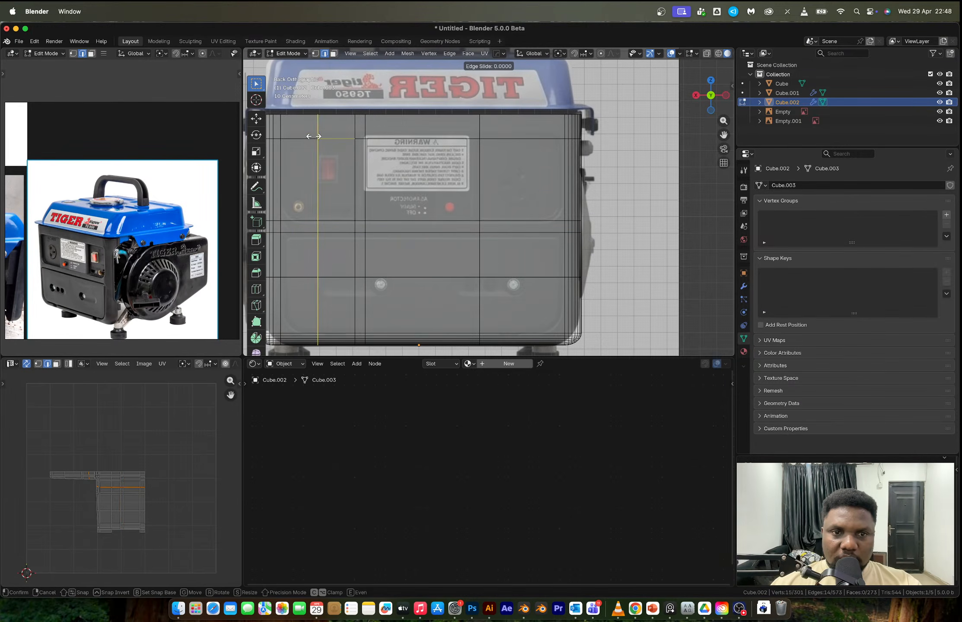
click(279, 149)
key(ctrl+r)
click(545, 143)
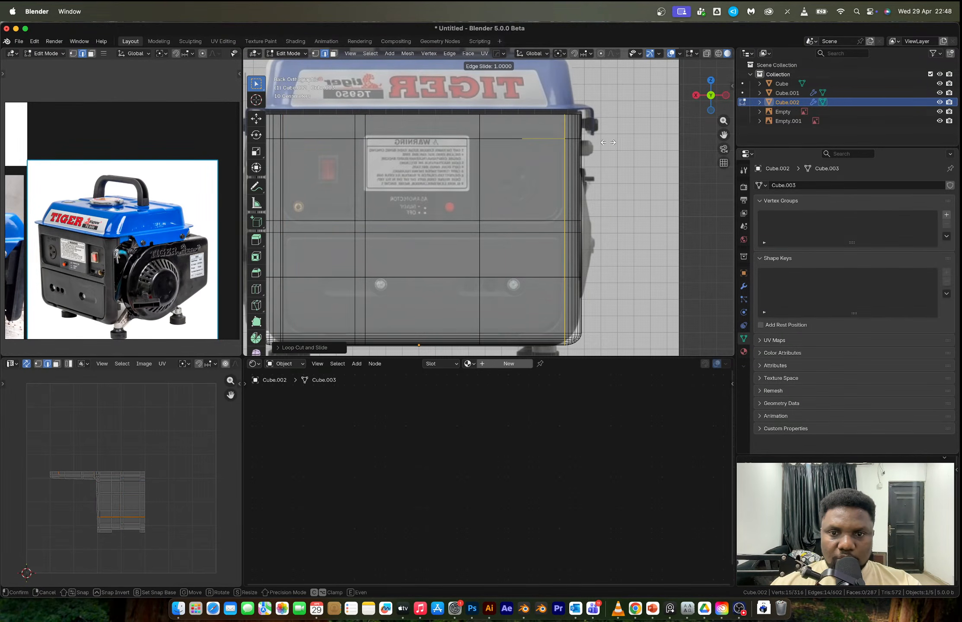
click(581, 162)
- Add supporting horizontal loop cuts just below and just above the divider between the two recesses
key(ctrl+r)
click(566, 254)
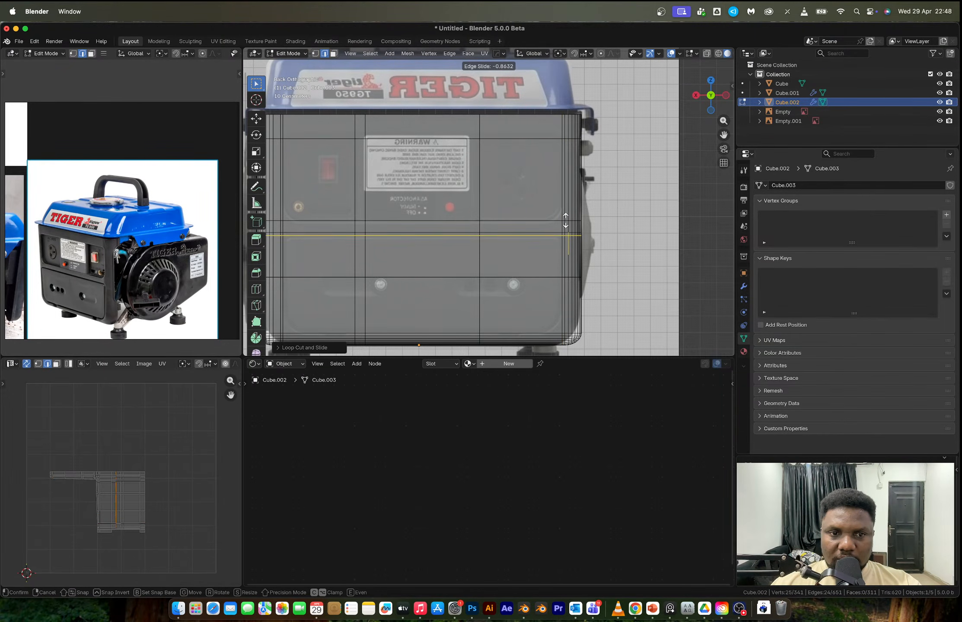
click(565, 220)
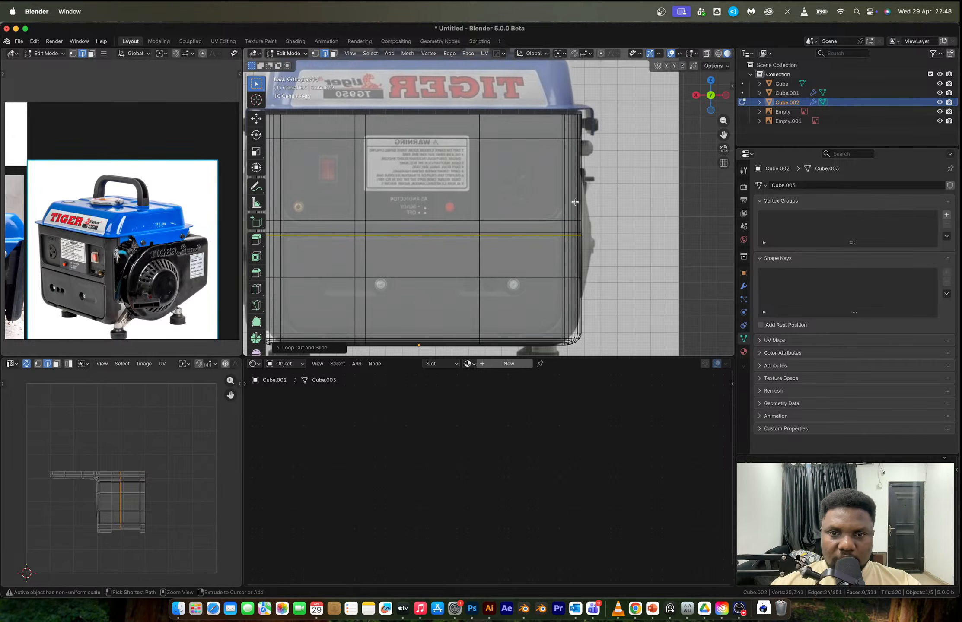
key(ctrl+r)
click(577, 212)
click(581, 222)
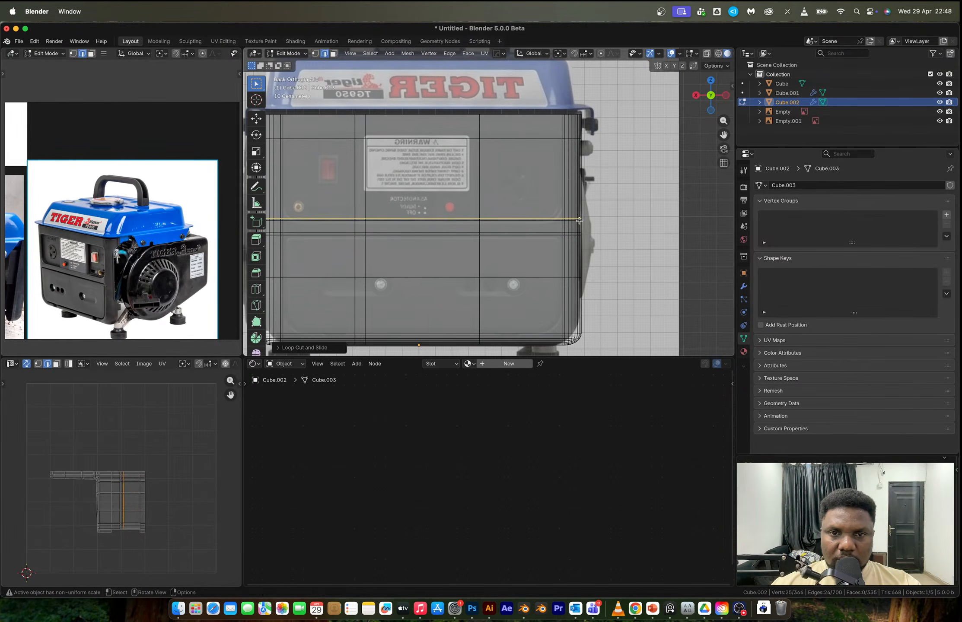
- Add a supporting horizontal loop cut beside the panel's upper cut and slide it slightly above that line
key(ctrl+r)
click(573, 134)
click(574, 139)
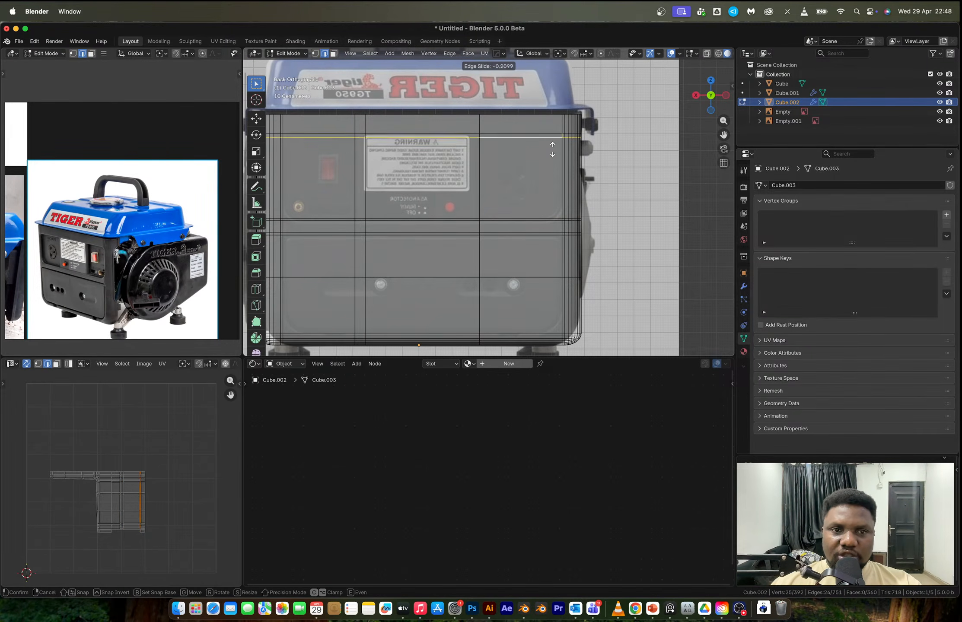
click(551, 130)
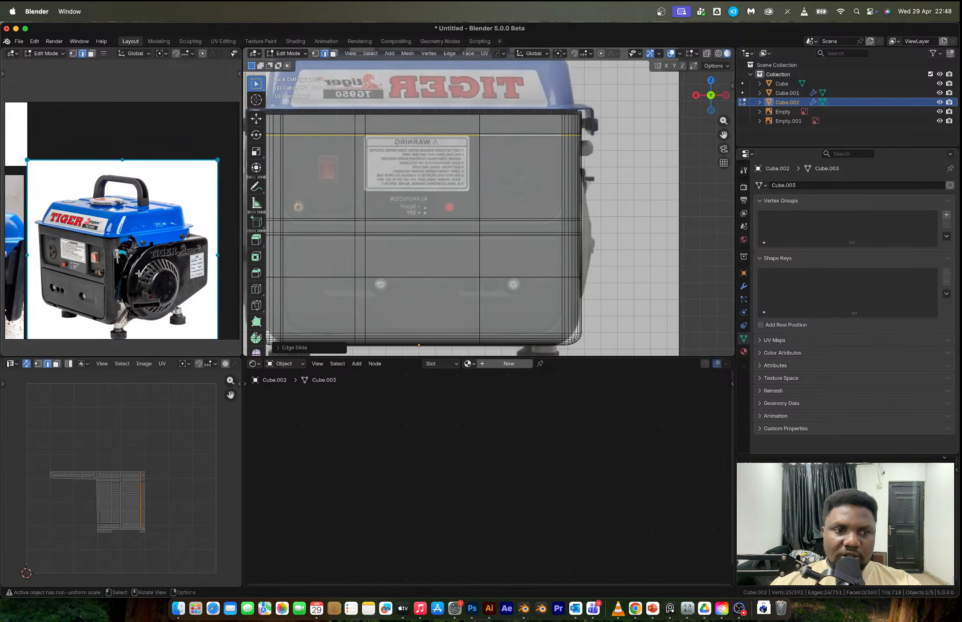
- Examine the front panel's recesses in the reference photo and compare them with the modeled panel's side profile
scroll(187, 233, up, 4)
middle_drag(43, 256, 129, 229)
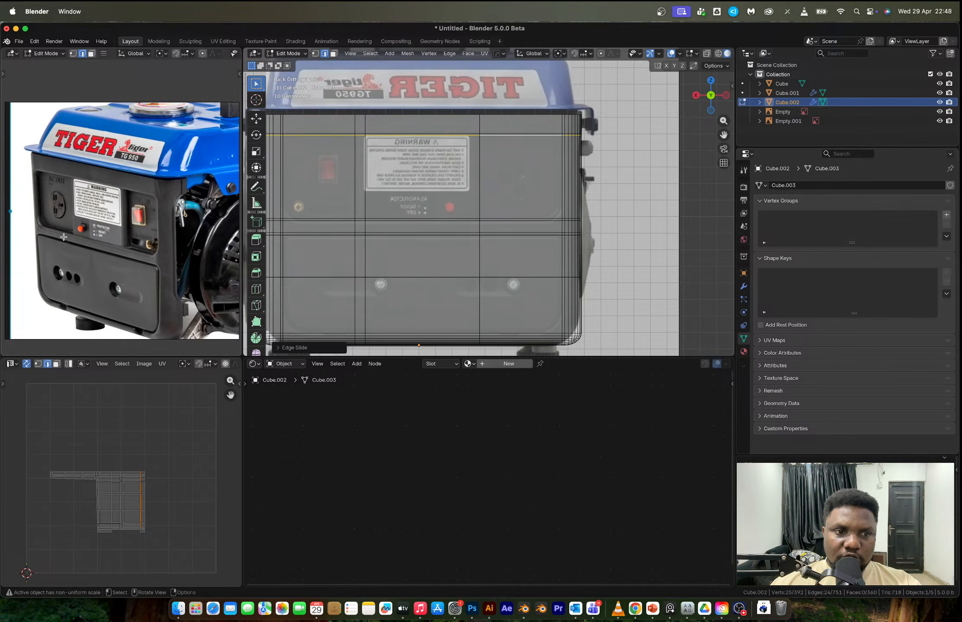
key(Tab)
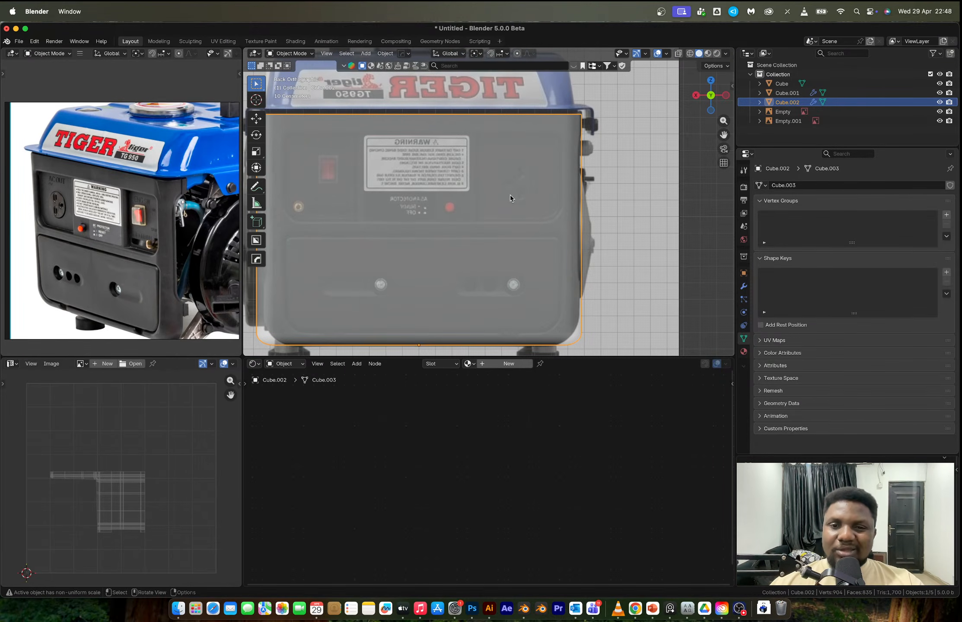
scroll(529, 177, down, 4)
middle_drag(555, 157, 436, 170)
scroll(441, 189, up, 2)
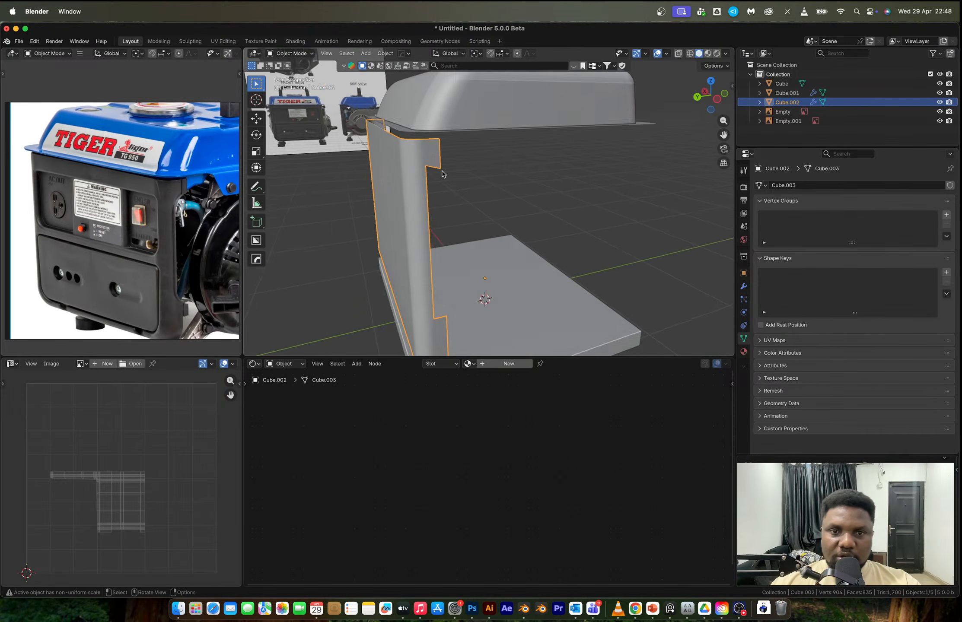
scroll(428, 168, up, 2)
key(Tab)
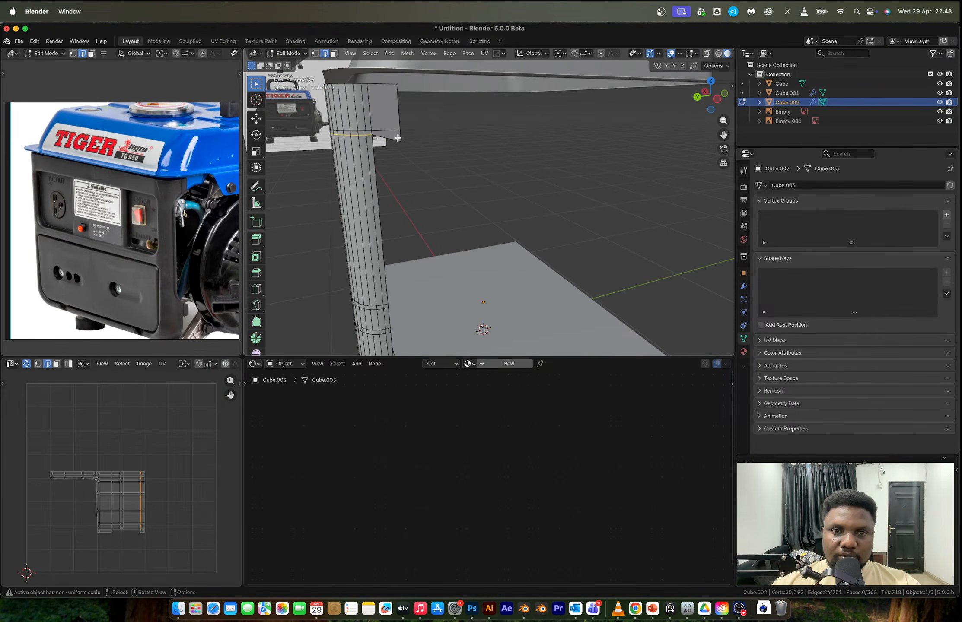
- Level the two vertices of the upper notch's lower edge by scaling them to 0 along Z about the active element
click(397, 138)
key(1)
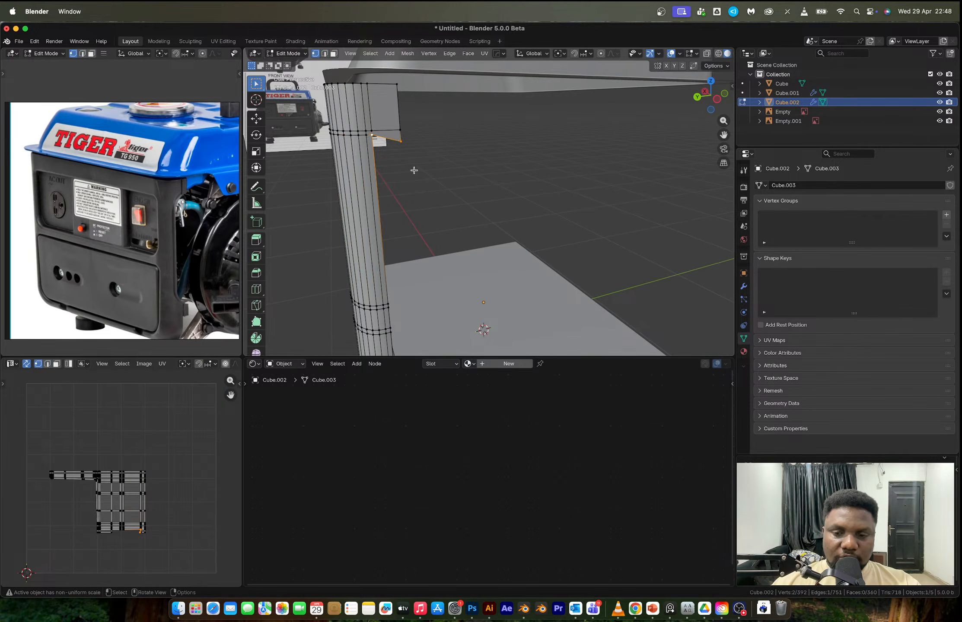
key(period)
click(360, 142)
key(s)
key(z)
key(0)
key(Return)
key(Tab)
scroll(433, 159, down, 3)
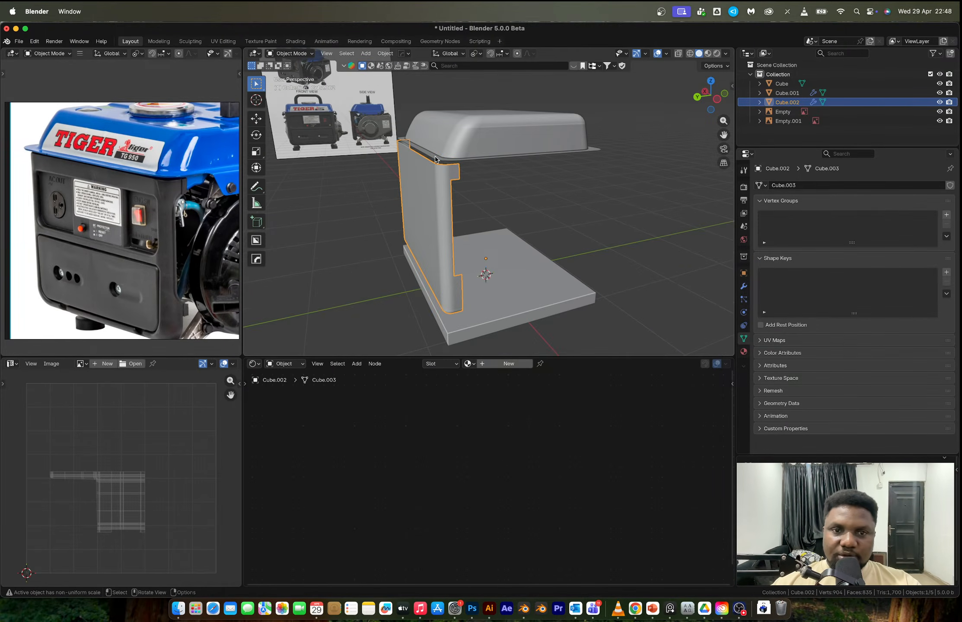
- Try a level 1 subdivision on the front panel, inspect its effect on the notch corners, and remove the modifier
key(ctrl+1)
scroll(485, 192, up, 3)
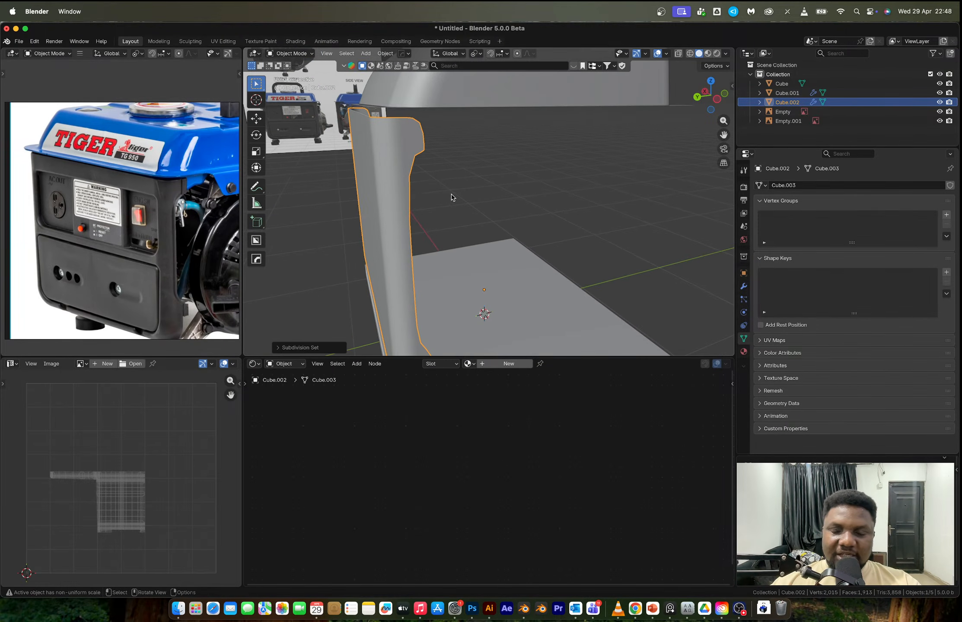
key(Tab)
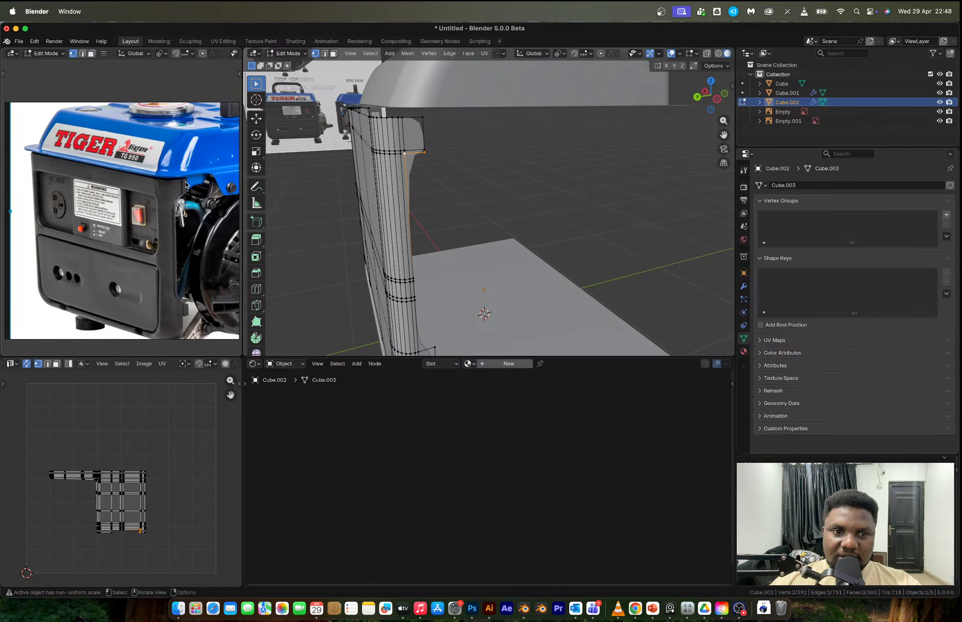
key(Tab)
scroll(526, 173, down, 4)
click(743, 286)
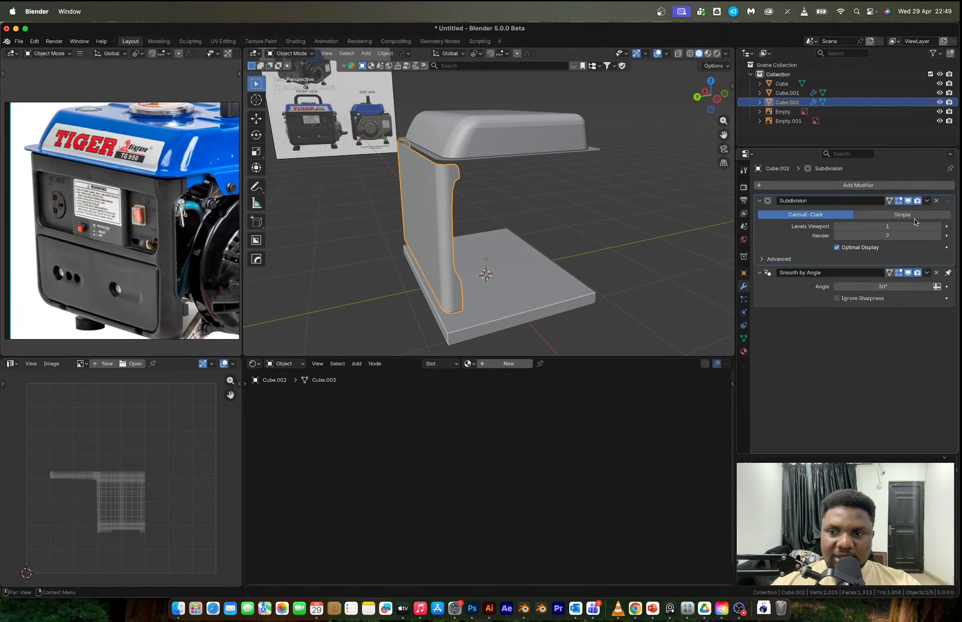
click(935, 200)
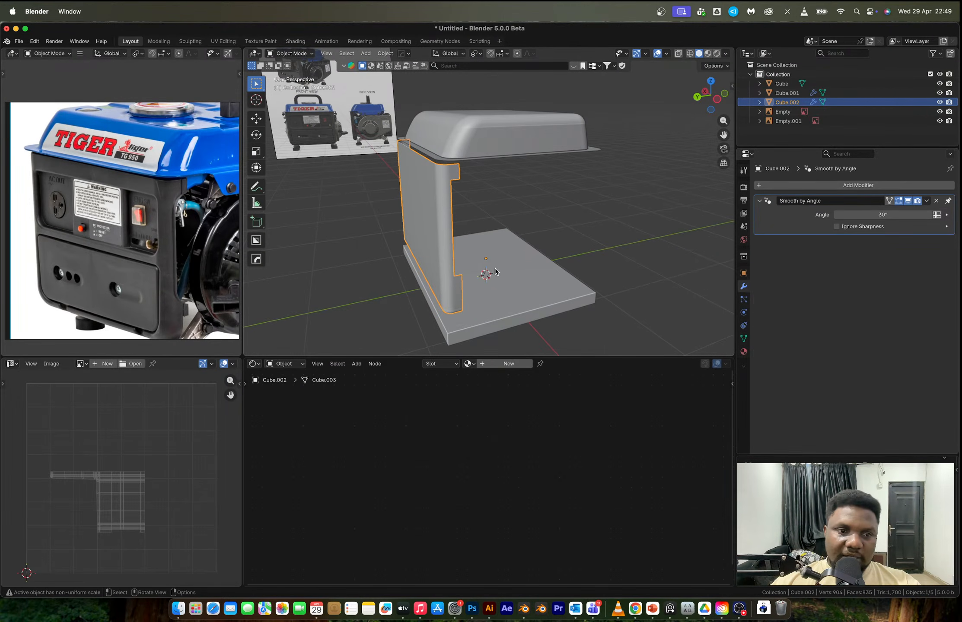
- Examine the engine's round fan cover in the reference photo and in the side-view reference image
scroll(197, 280, down, 5)
scroll(213, 249, up, 3)
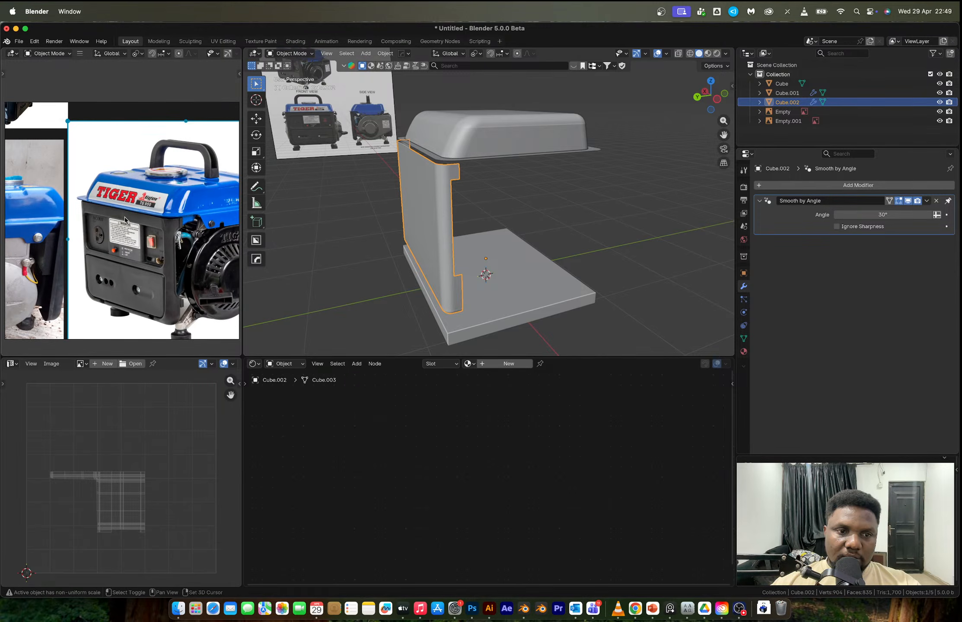
scroll(175, 219, right, 3)
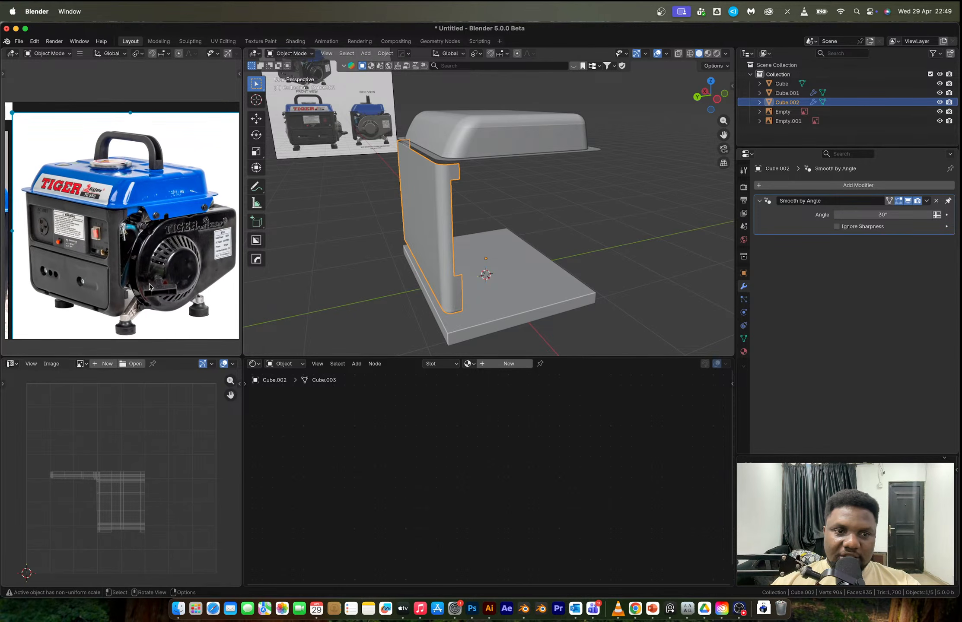
click(719, 101)
scroll(432, 194, up, 4)
key(shift+a)
mouse_move(429, 176)
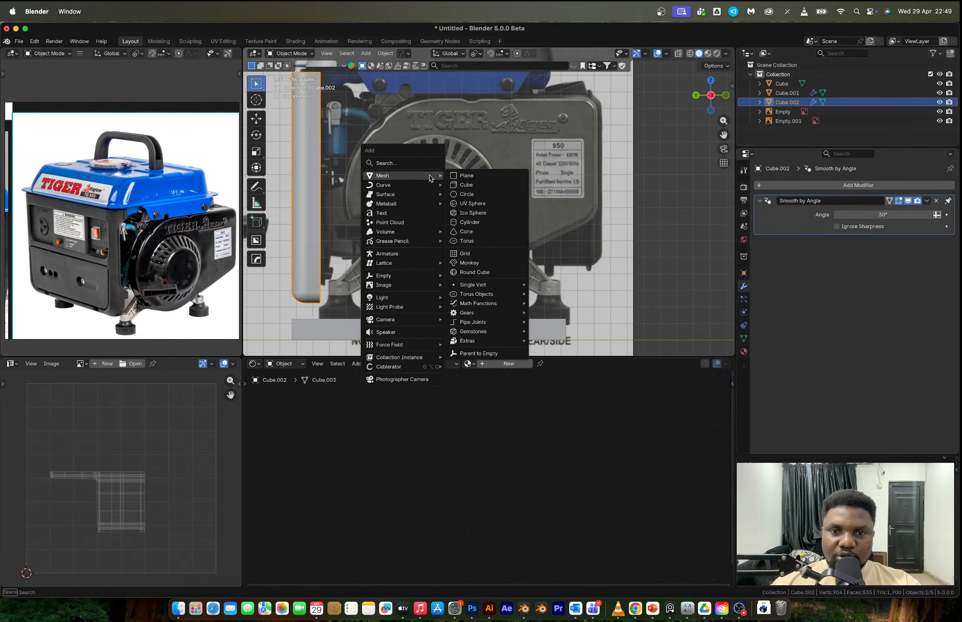
key(Escape)
scroll(430, 175, up, 6)
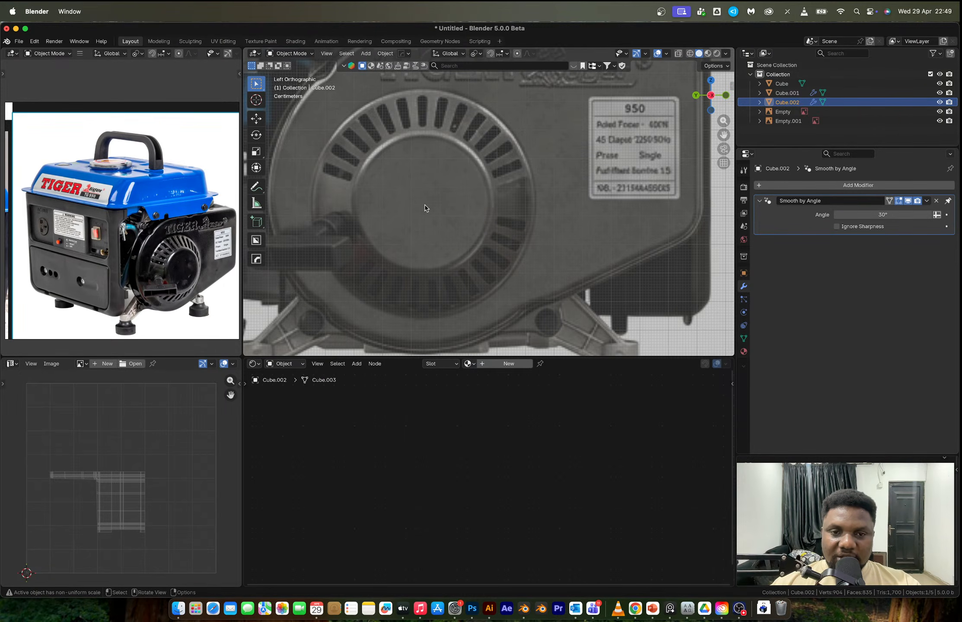
scroll(425, 204, down, 5)
- Add a cylinder with 30 vertices, aligned to the side view
key(shift+a)
mouse_move(422, 207)
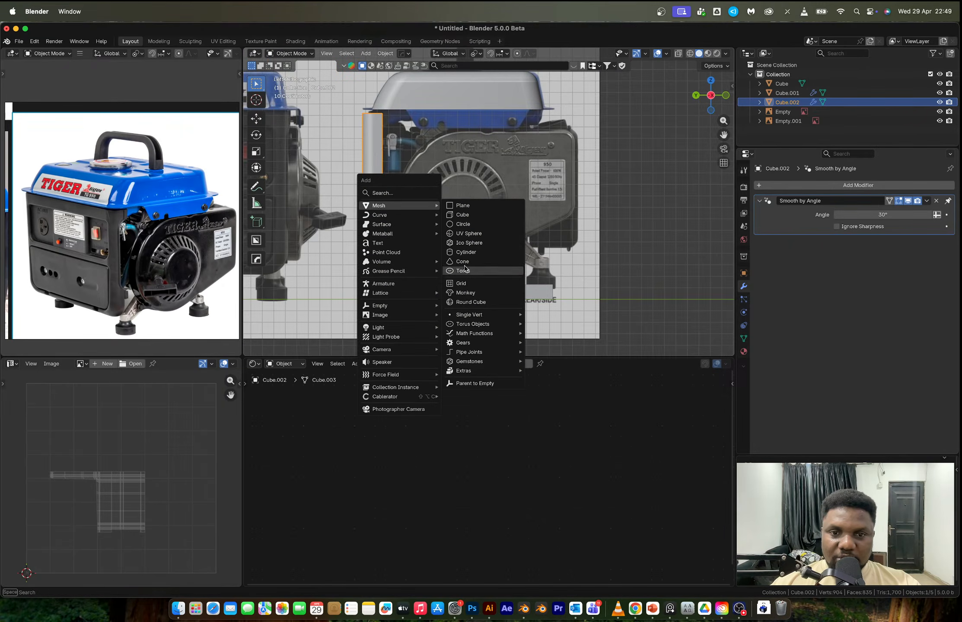
click(466, 252)
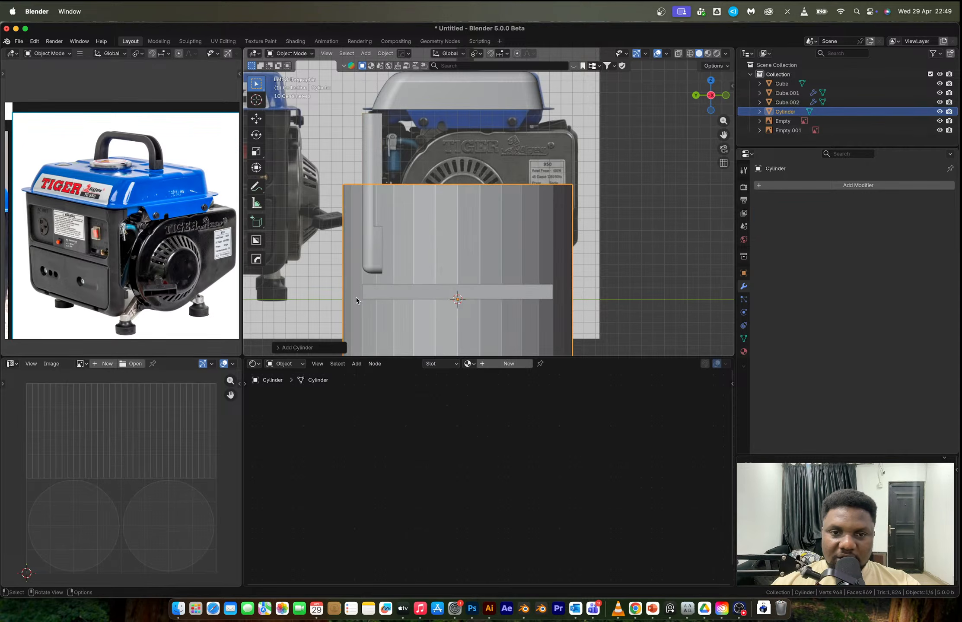
click(281, 348)
click(354, 235)
text(30)
key(Return)
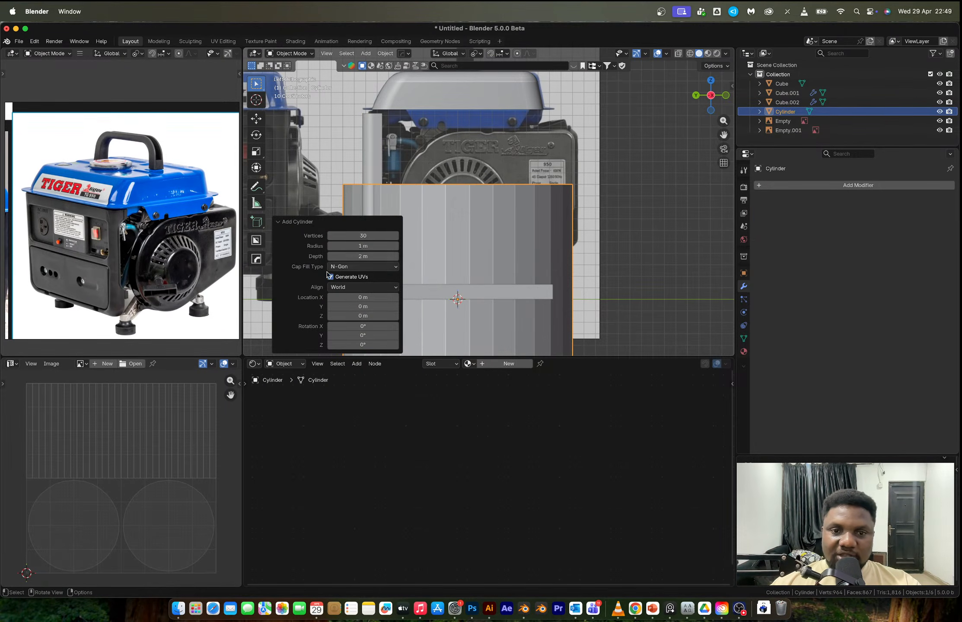
click(342, 287)
click(352, 308)
- Scale the cylinder to about 0.356, center it on the fan cover in the side reference, and enlarge it by about 1.091
key(s)
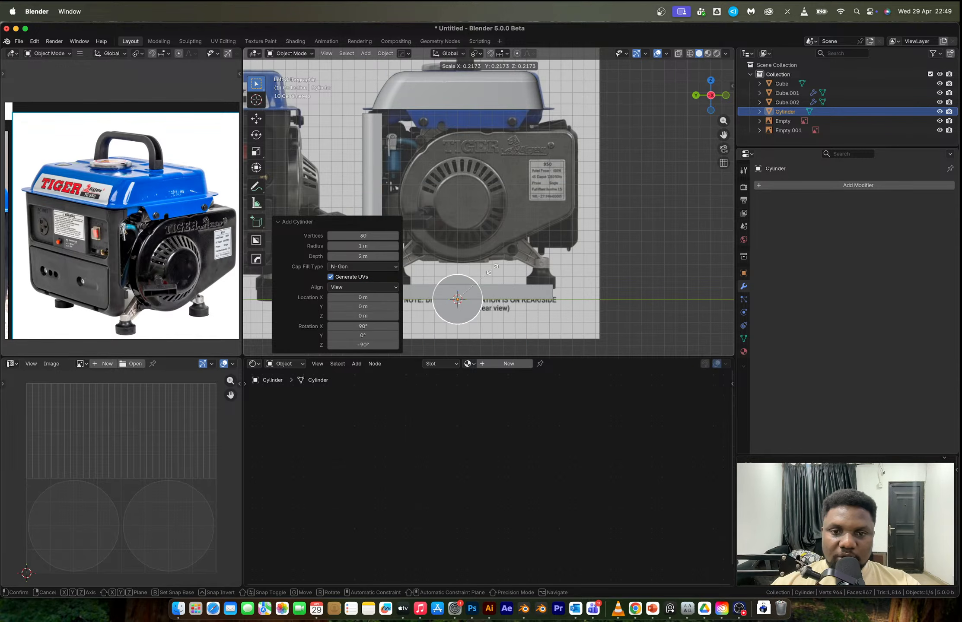
click(516, 251)
key(g)
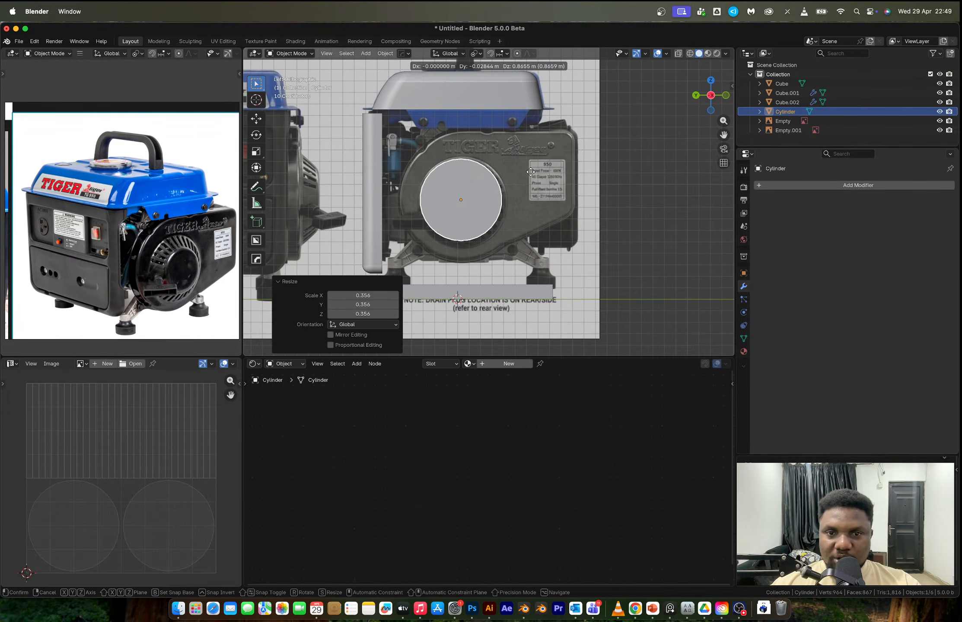
click(530, 172)
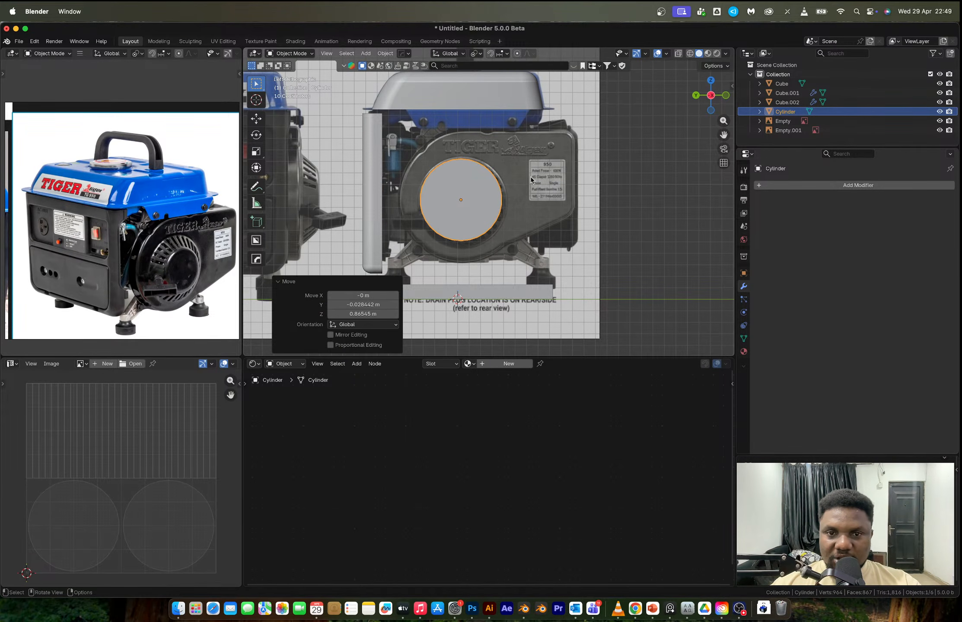
key(g)
click(538, 200)
key(s)
click(482, 211)
key(alt+z)
scroll(483, 210, up, 3)
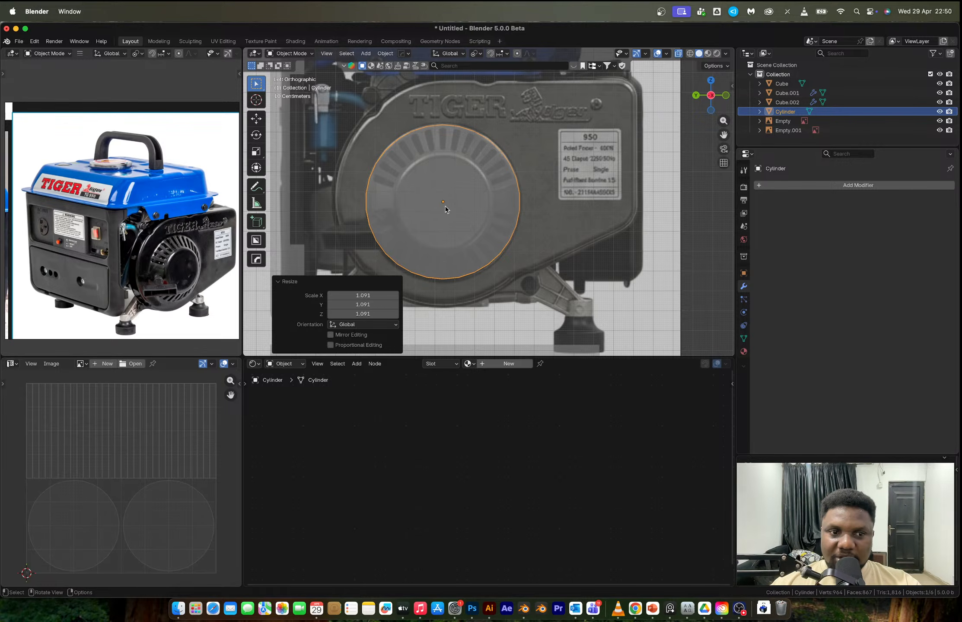
- Try to move the cylinder along X against the front-view reference, and undo the move
scroll(460, 194, down, 3)
middle_drag(460, 192, 501, 222)
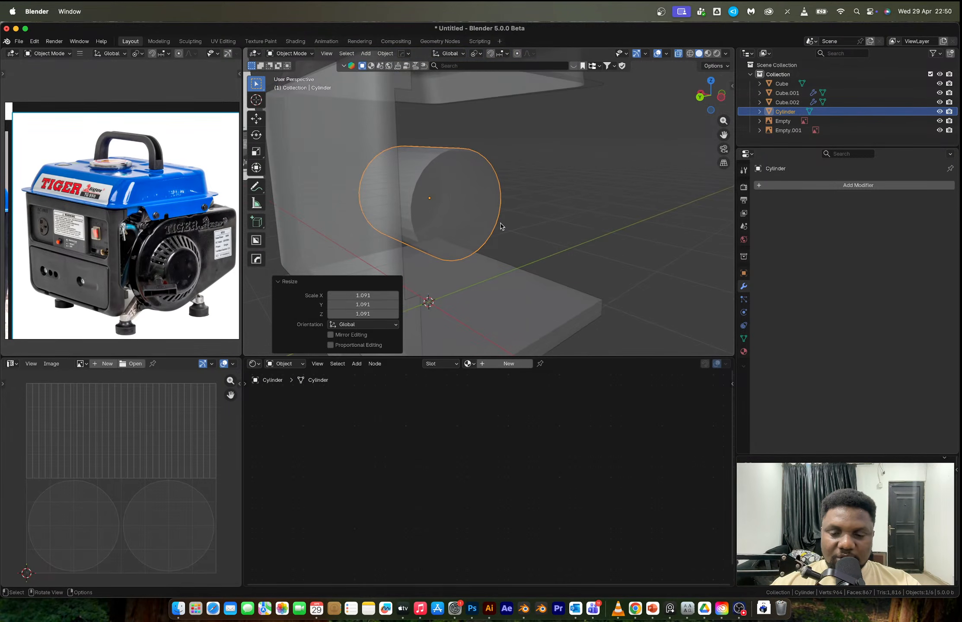
click(700, 97)
scroll(557, 223, up, 1)
scroll(557, 223, down, 3)
shift+middle_drag(465, 217, 515, 219)
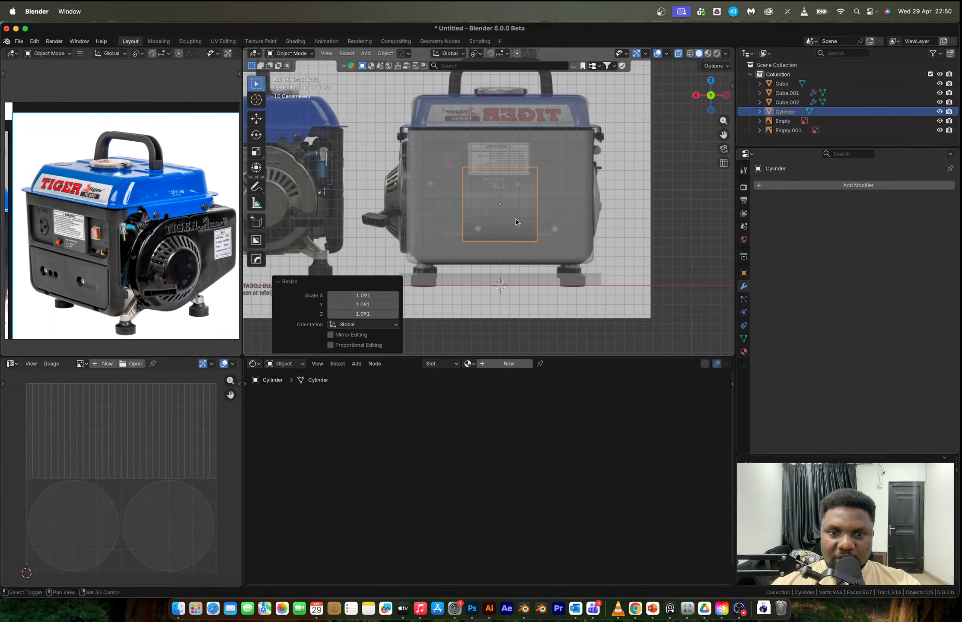
key(g)
key(x)
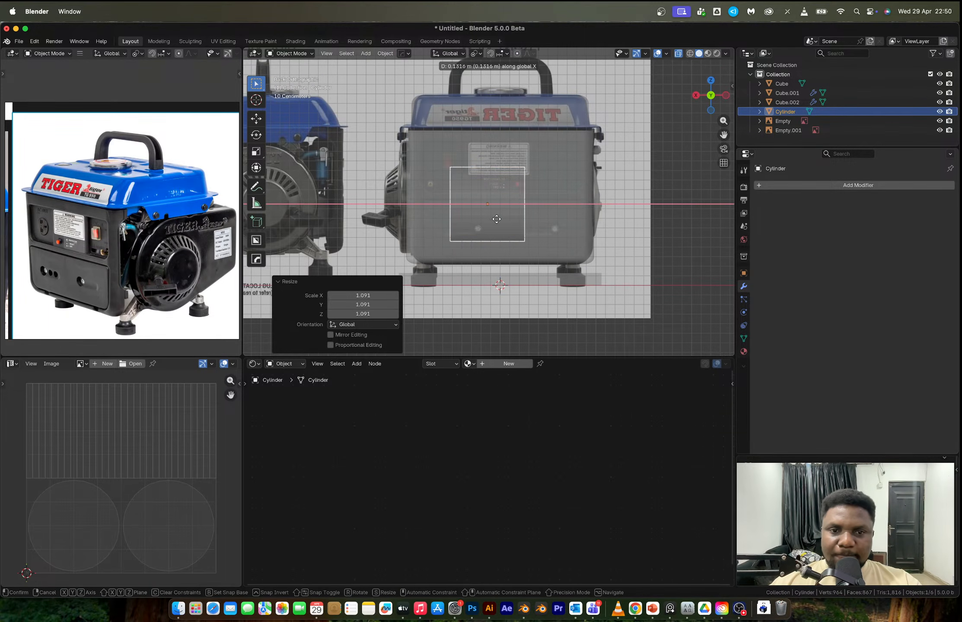
click(438, 225)
middle_drag(438, 224, 571, 183)
key(ctrl+z)
- Set the pivot to the 3D cursor and rotate the front-view reference image 180° about Z
click(706, 97)
key(period)
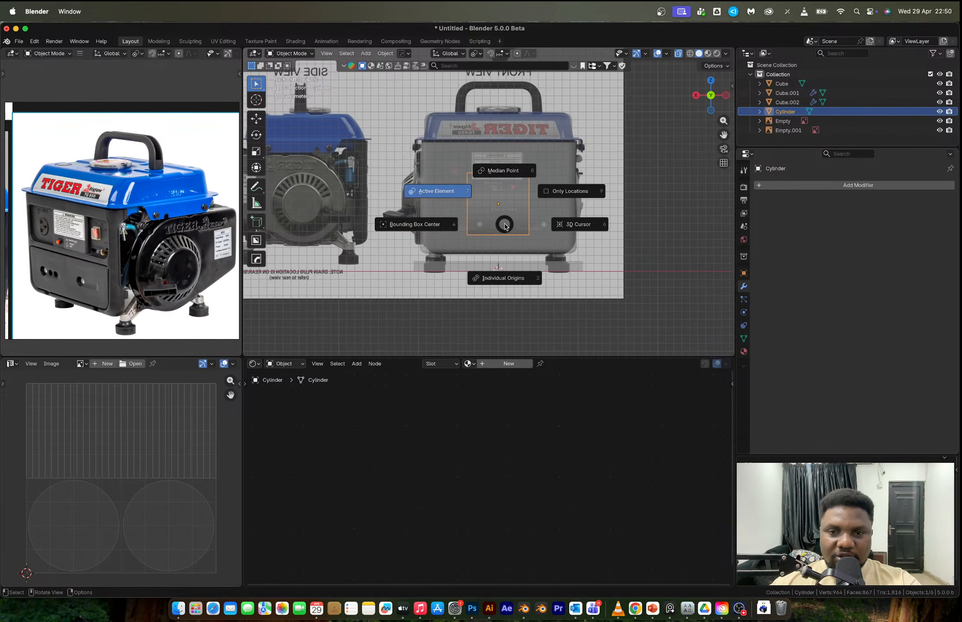
click(580, 229)
click(609, 234)
key(r)
key(z)
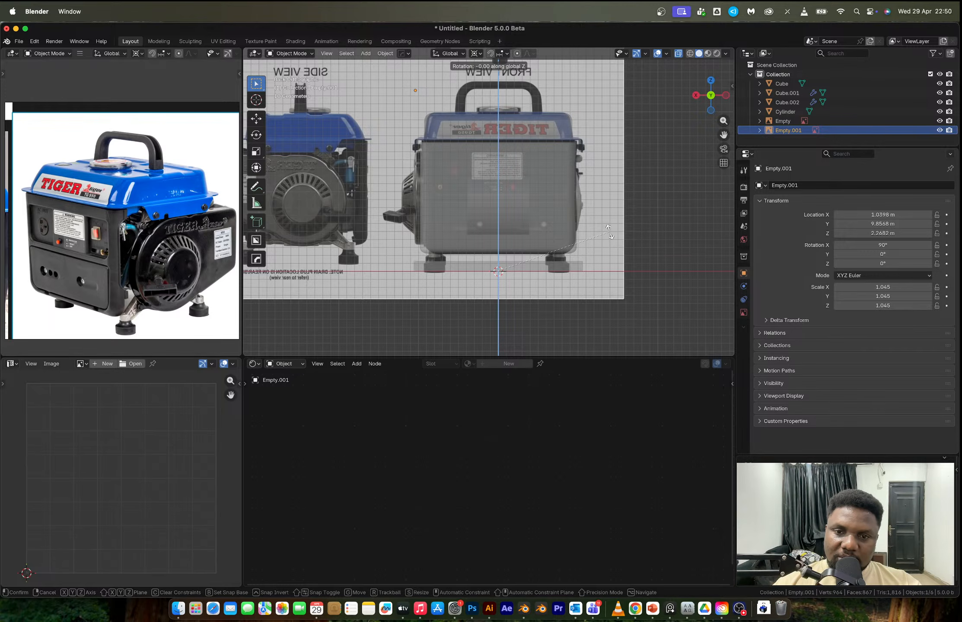
key(Escape)
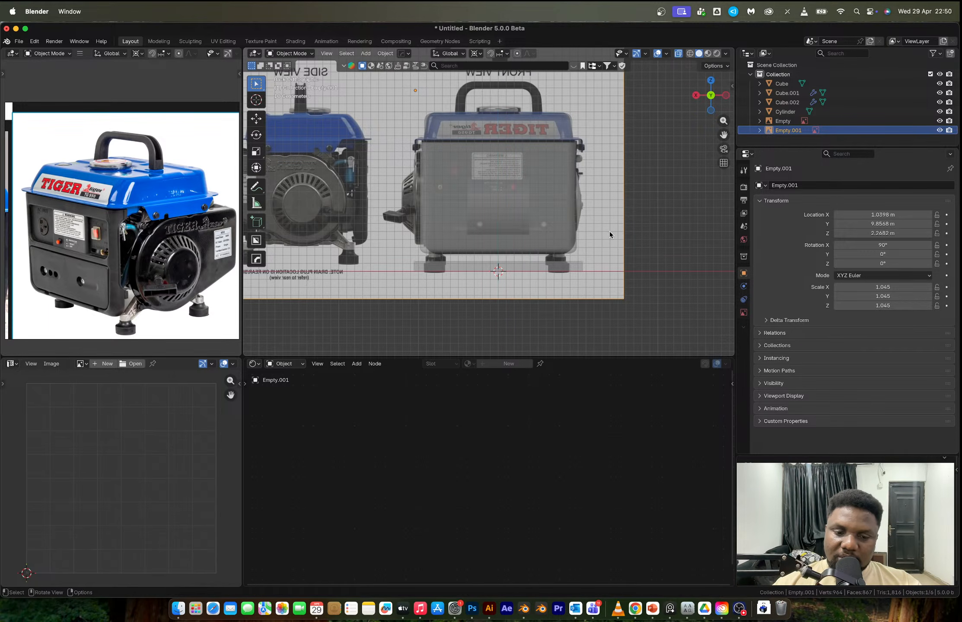
text(rz)
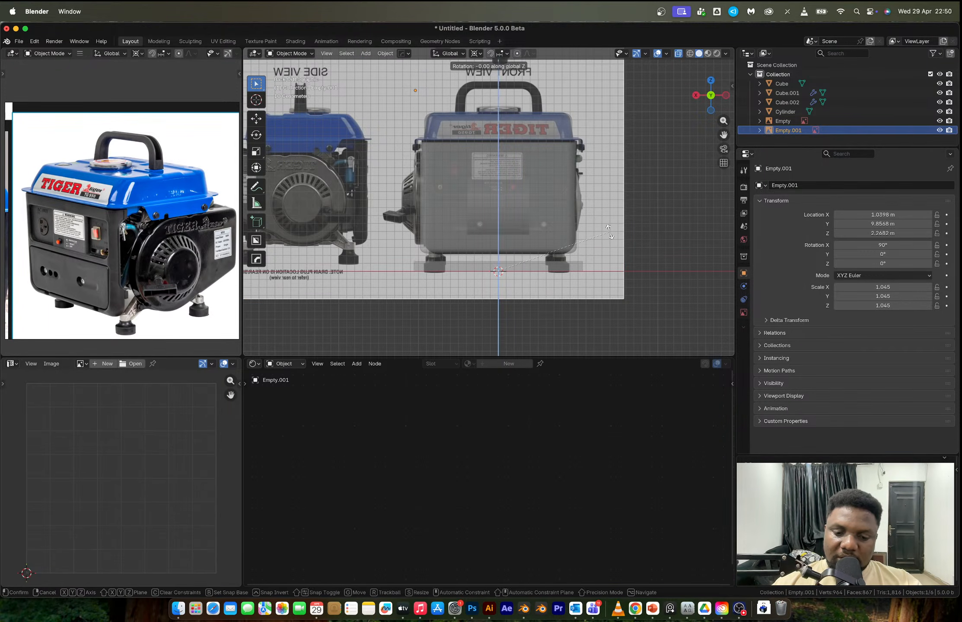
text(180)
key(Return)
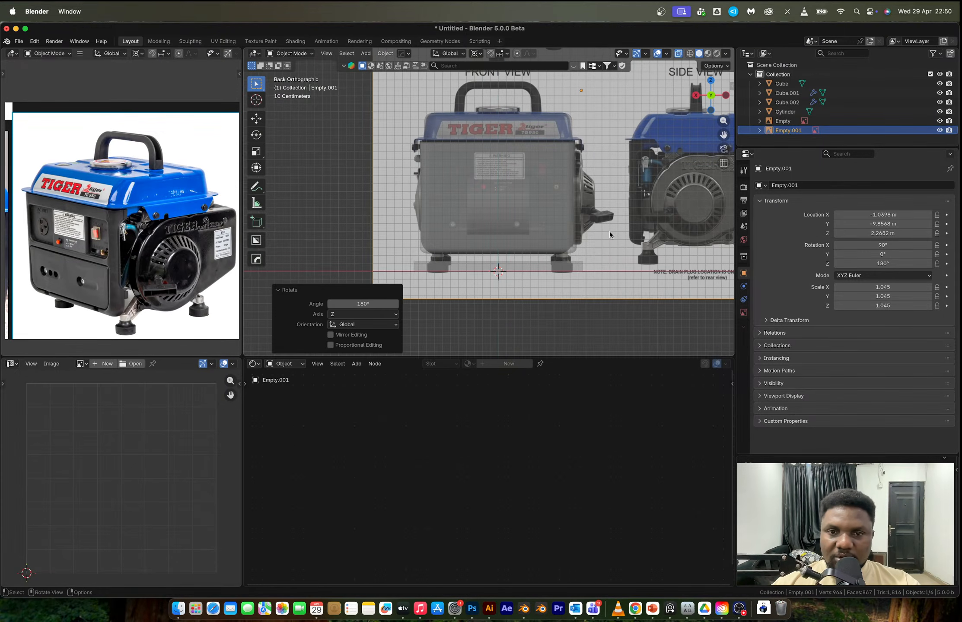
- Dissolve the three inner vertical edge loops of the front panel, keeping its horizontal loops
click(570, 191)
key(Tab)
scroll(570, 191, up, 3)
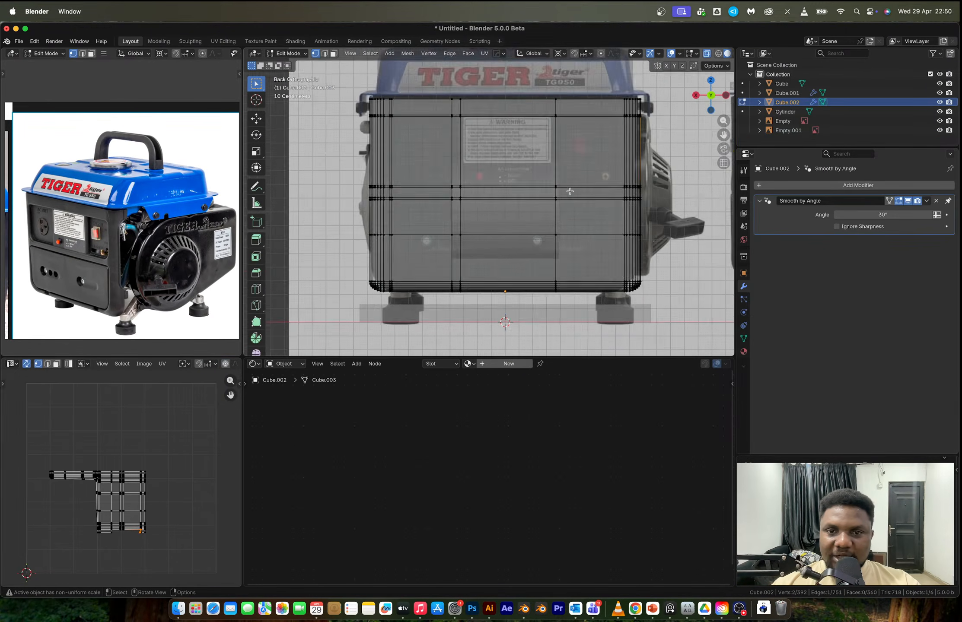
scroll(570, 191, up, 1)
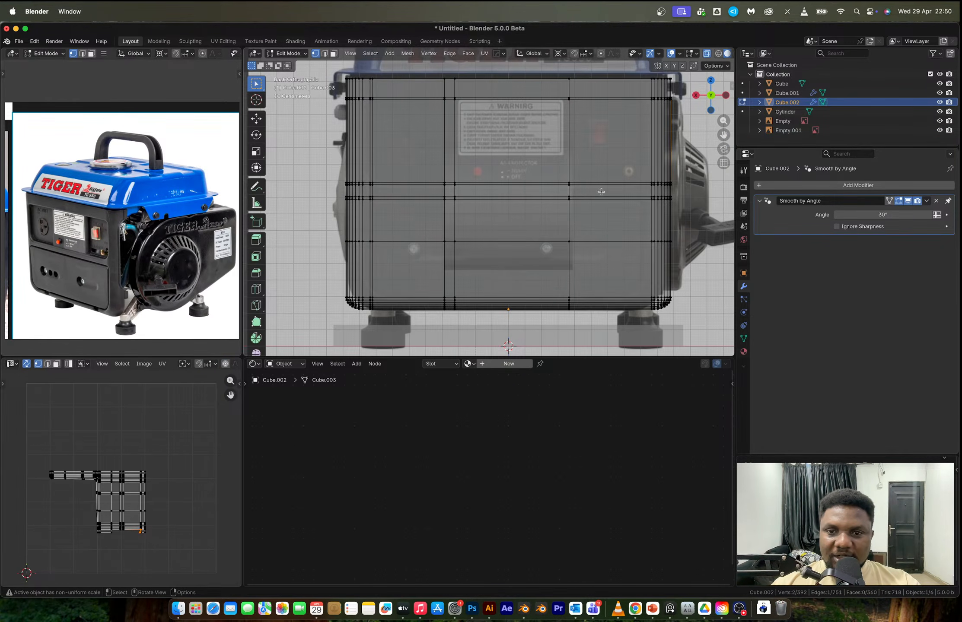
key(2)
double_click(569, 165)
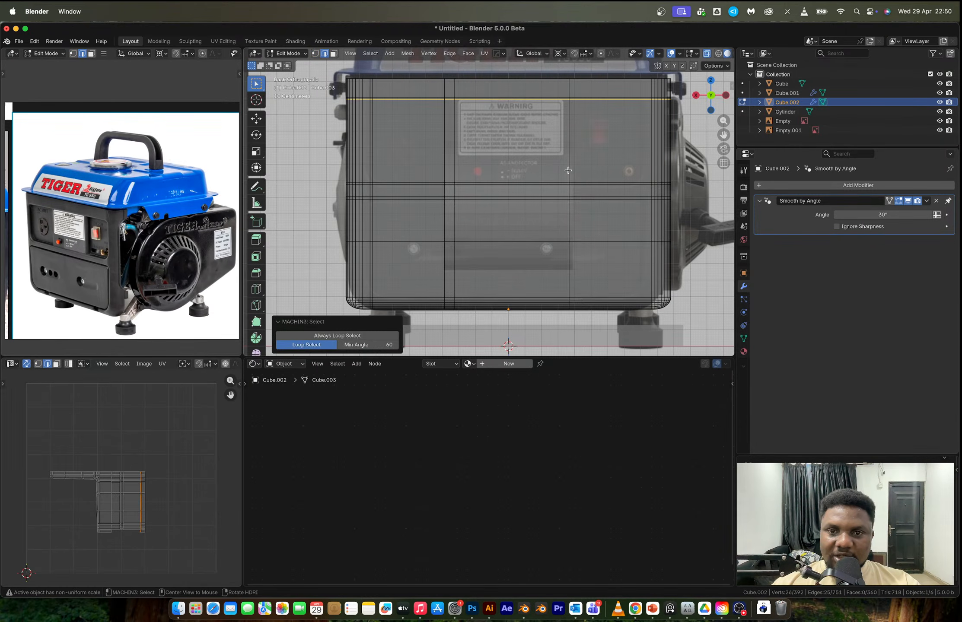
key(x)
click(461, 190)
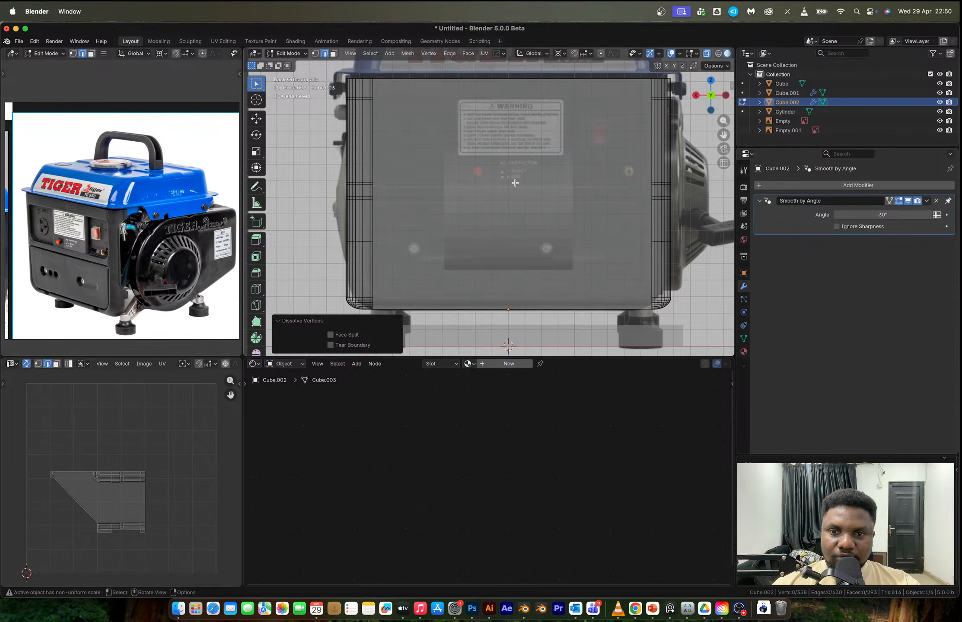
key(super+z)
key(x)
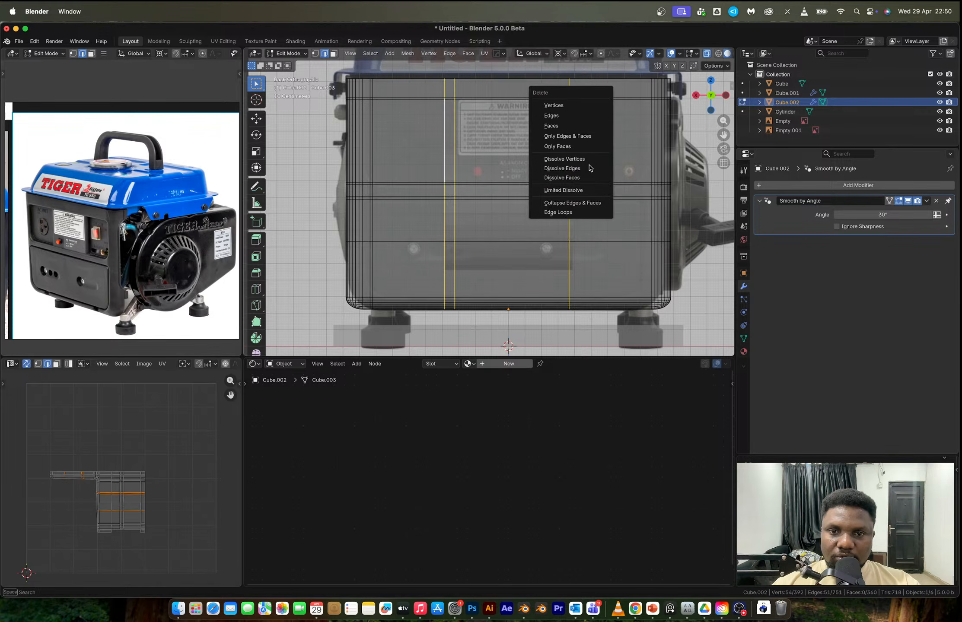
click(581, 168)
- Move the cylinder about -0.82 m along X to the generator's engine side
middle_drag(581, 168, 538, 168)
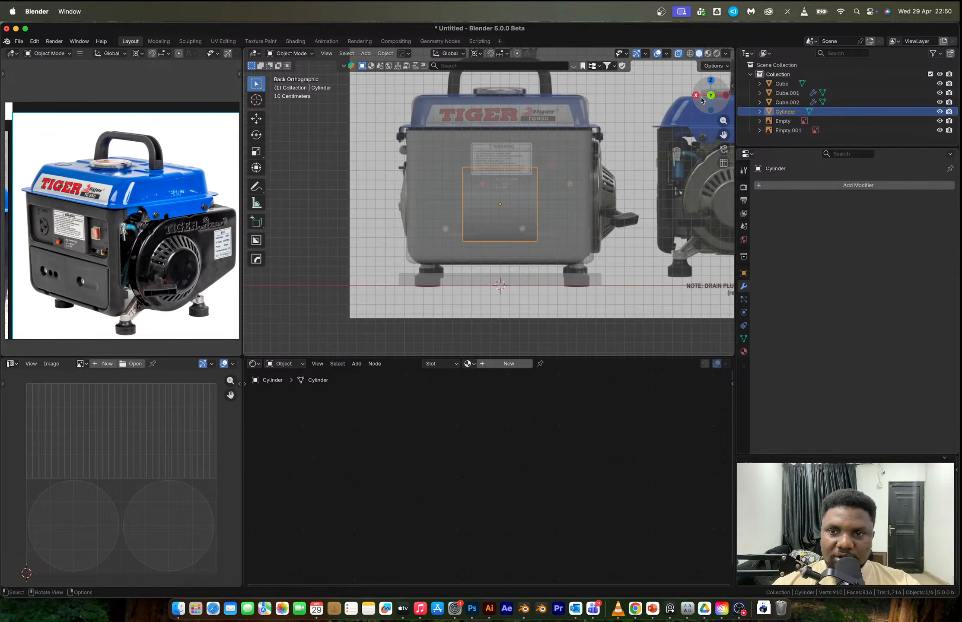
scroll(709, 202, up, 2)
key(g)
key(y)
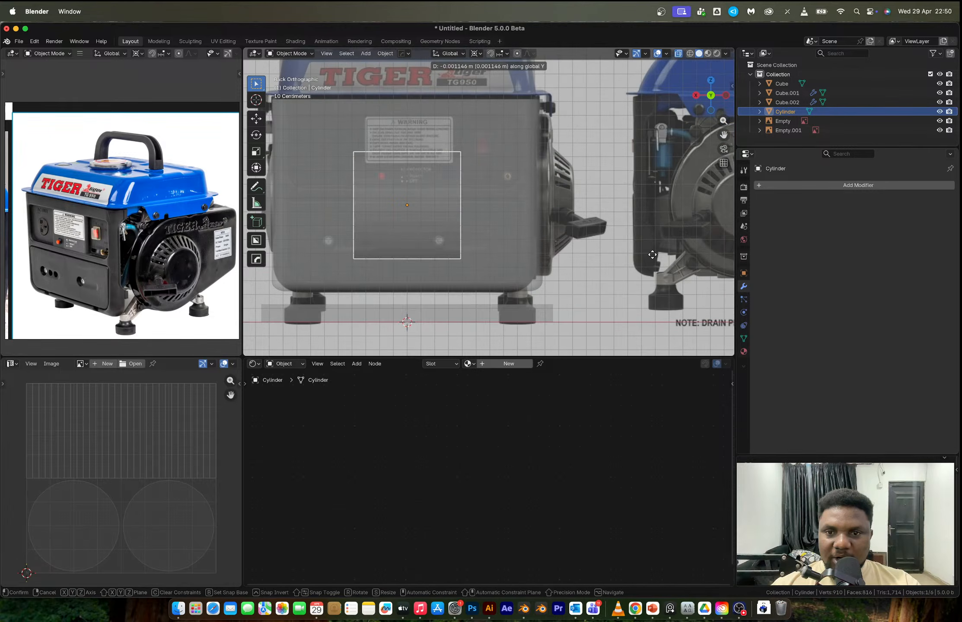
key(x)
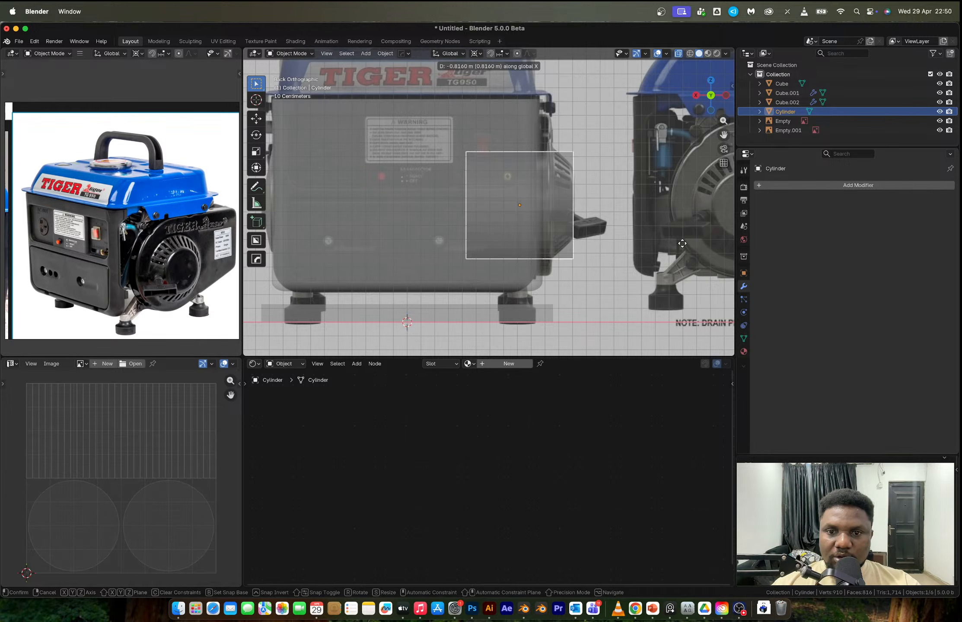
click(682, 243)
- Lengthen the cylinder inward by moving its inner end vertices about 0.41 m along X
key(Tab)
drag(440, 136, 485, 283)
key(g)
key(y)
key(x)
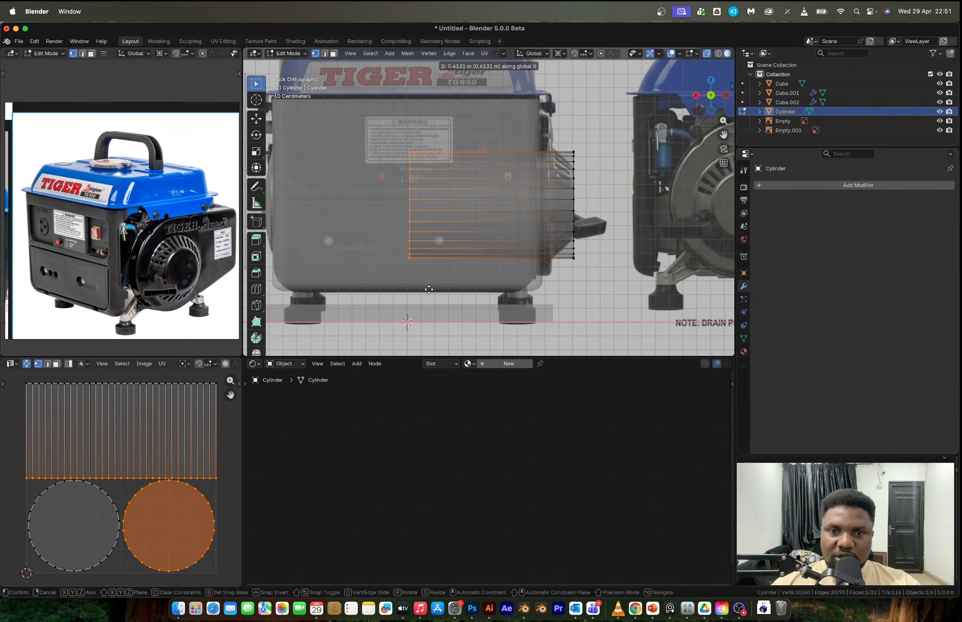
click(430, 288)
key(Tab)
- Select the flat circular face at the cylinder's outer end
middle_drag(569, 207, 529, 212)
key(Tab)
key(3)
click(561, 211)
key(alt+z)
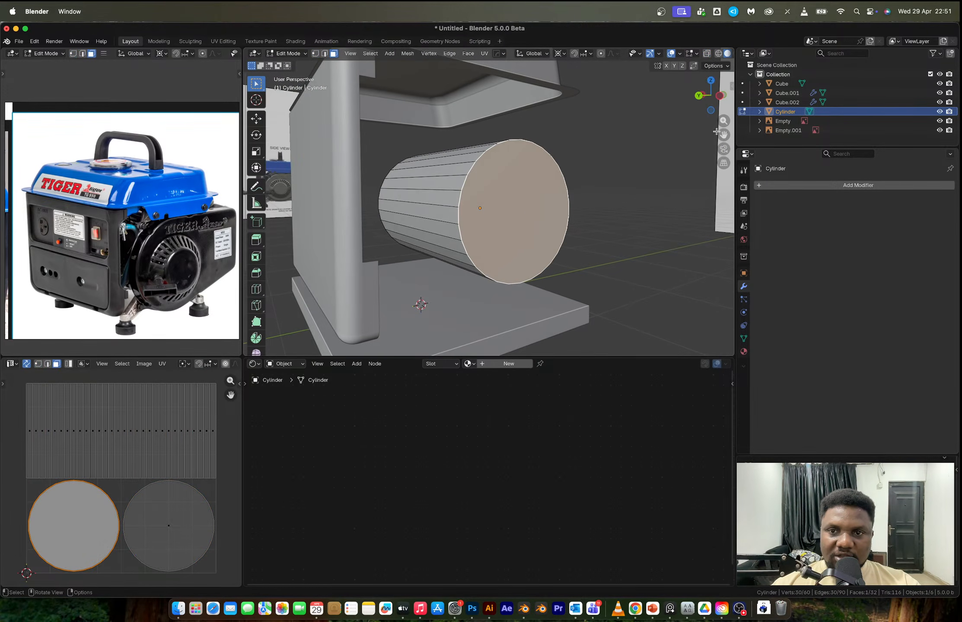
click(719, 96)
key(alt+z)
- Try a 7-segment bevel about 0.098 m wide around the cylinder's outer end face
key(ctrl+b)
click(569, 245)
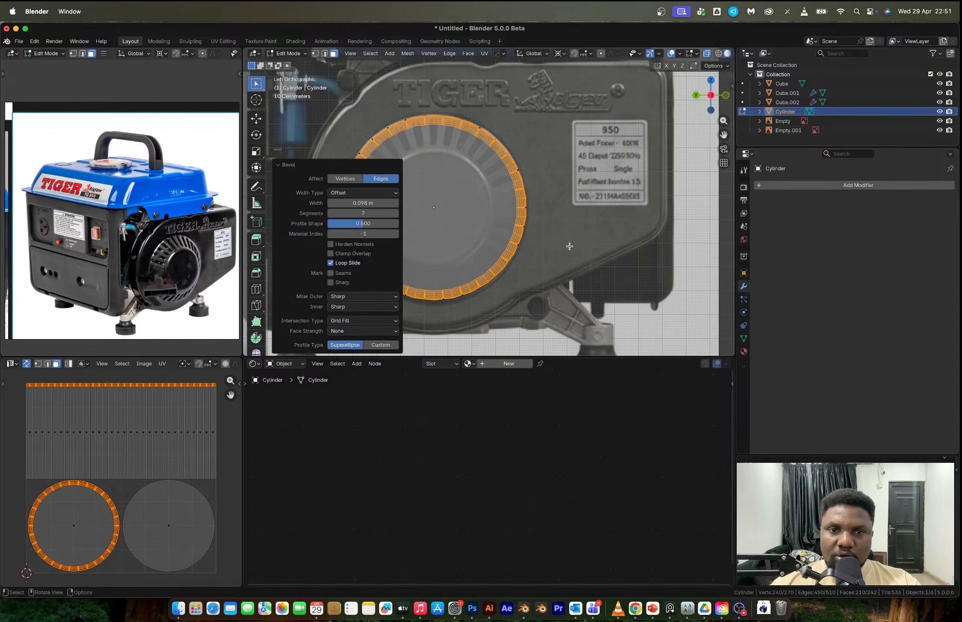
key(super+z)
- Apply the cylinder's scale in Object Mode and return to editing its mesh
key(Tab)
key(a)
click(486, 209)
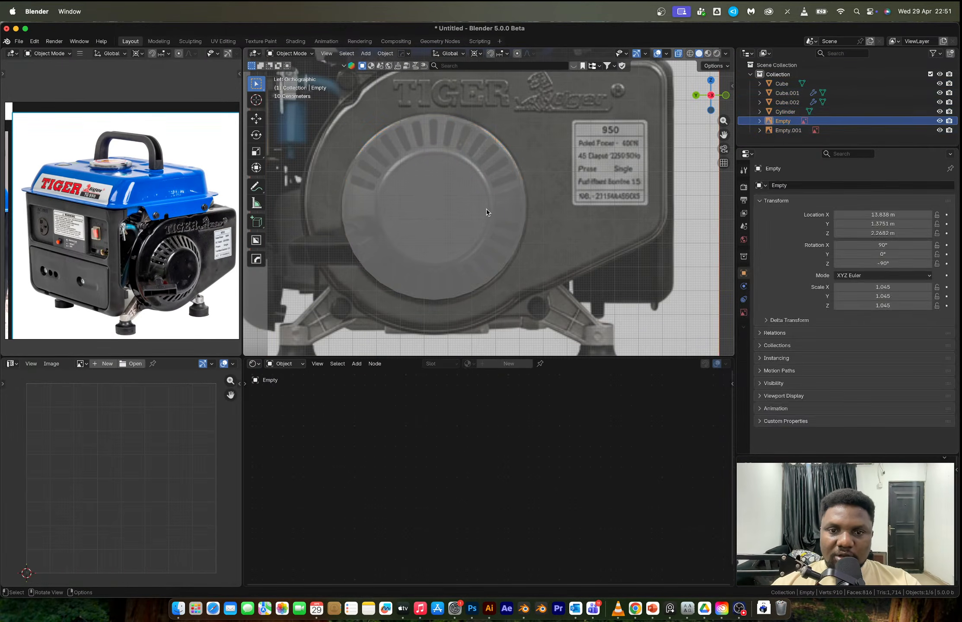
click(486, 209)
key(ctrl+a)
click(485, 210)
key(Tab)
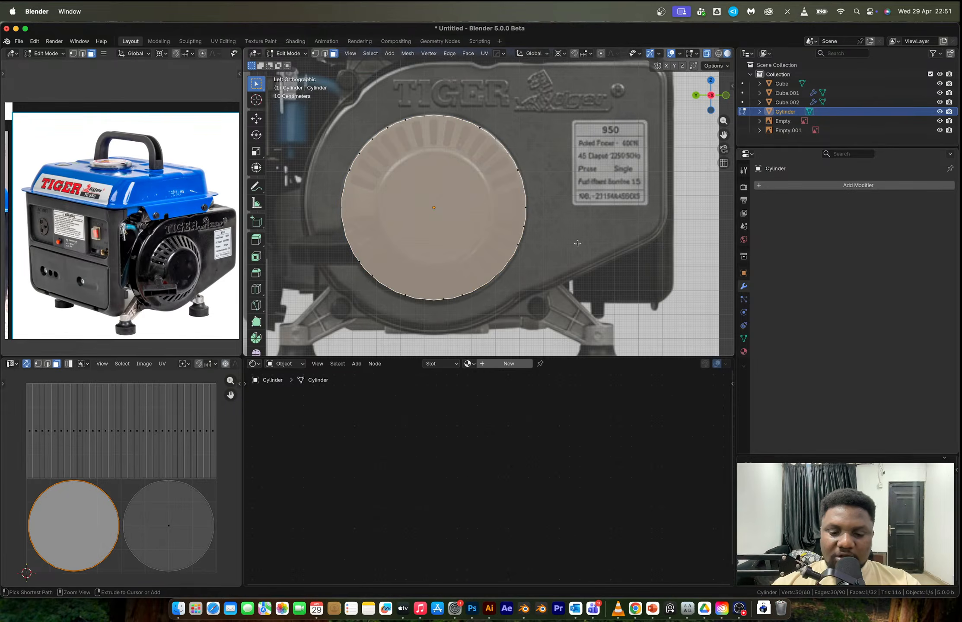
- Bevel the cylinder's outer end face with one segment about 0.148 m wide, matching the slotted ring of the fan cover
key(ctrl+b)
scroll(591, 252, up, 6)
scroll(591, 252, down, 6)
click(593, 253)
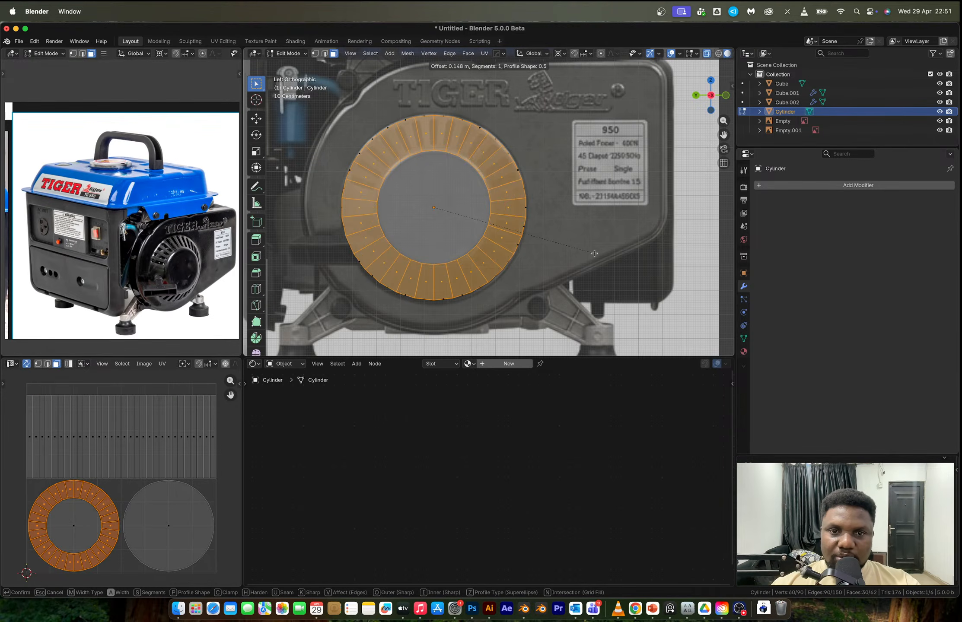
scroll(492, 195, up, 2)
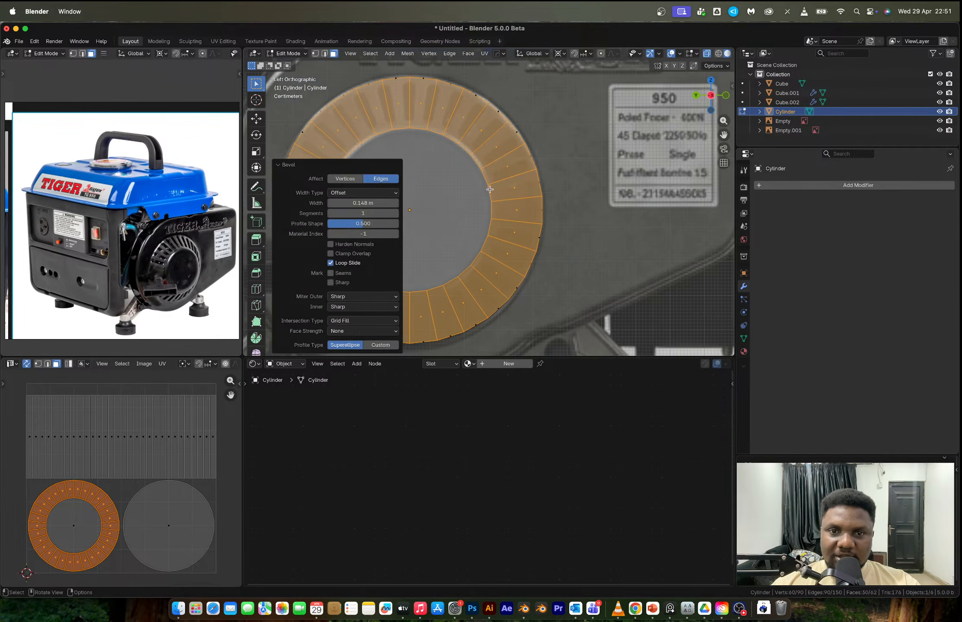
- Set the transform pivot point to Bounding Box Center
shift+middle_drag(492, 195, 512, 212)
key(r)
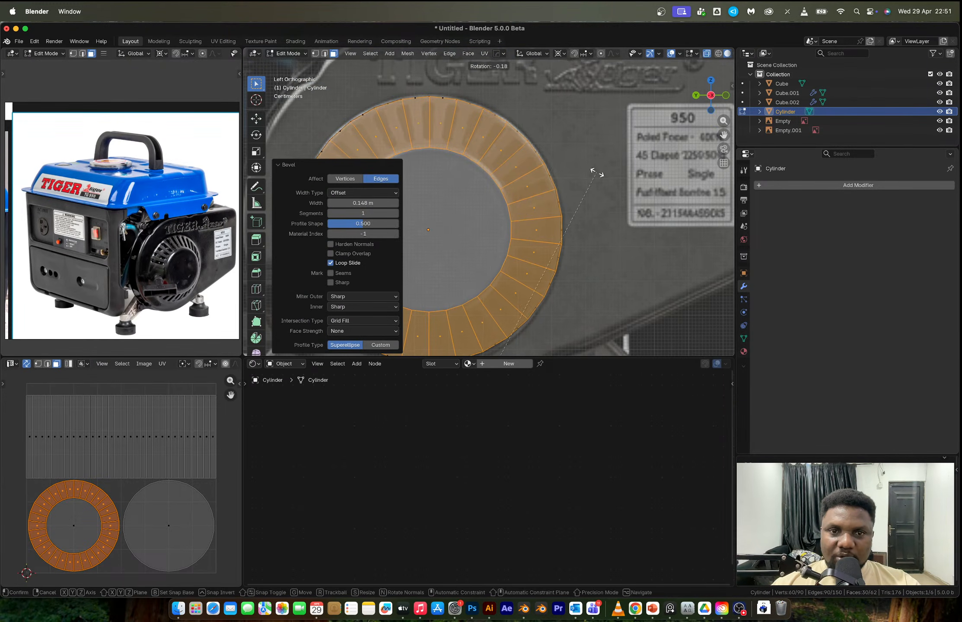
right_click(600, 179)
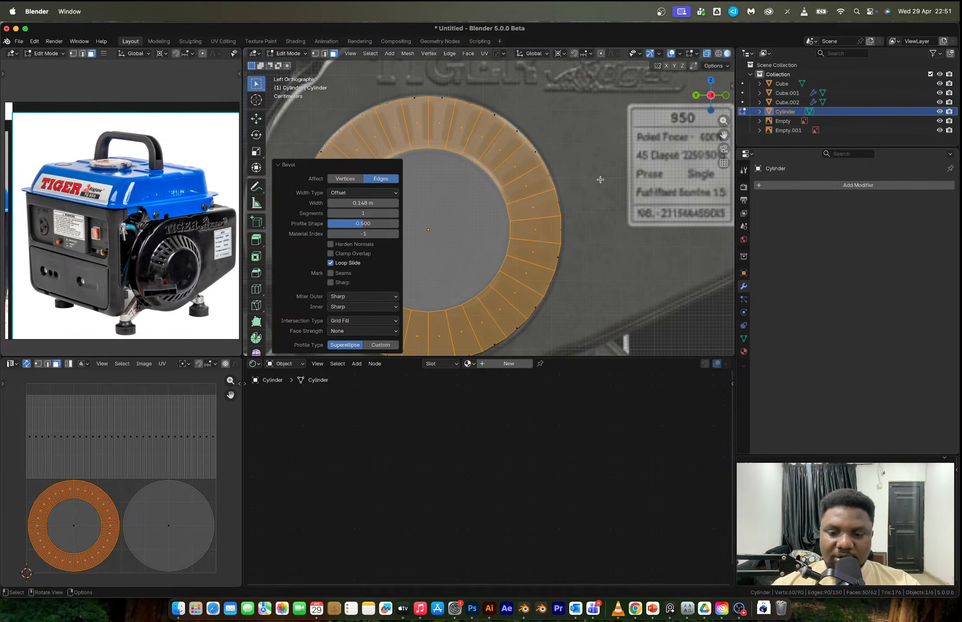
key(period)
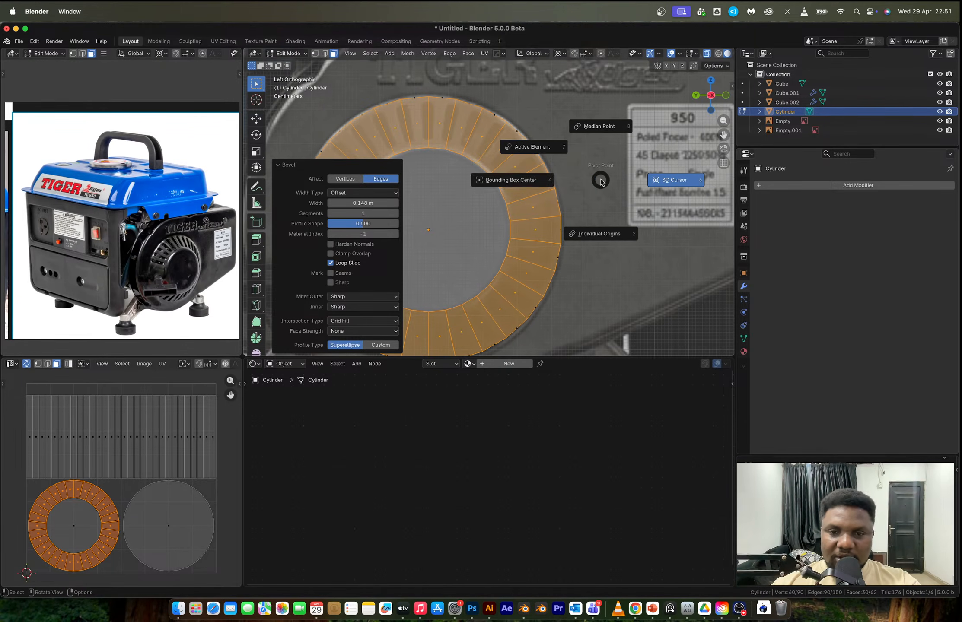
click(517, 179)
- Try to rotate the whole cylinder mesh about -3.4° to line its edges up with the reference slots
key(a)
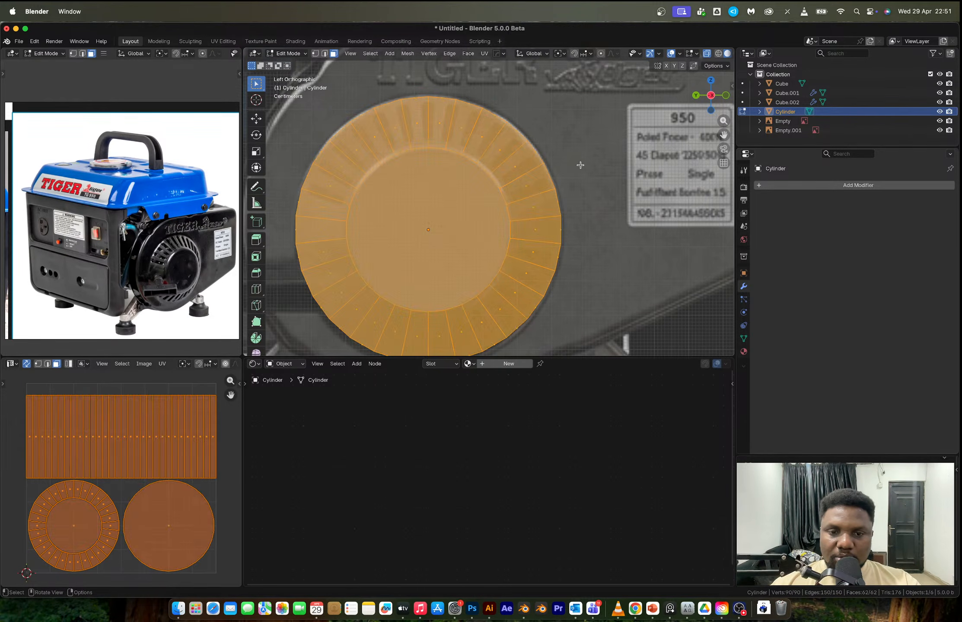
key(r)
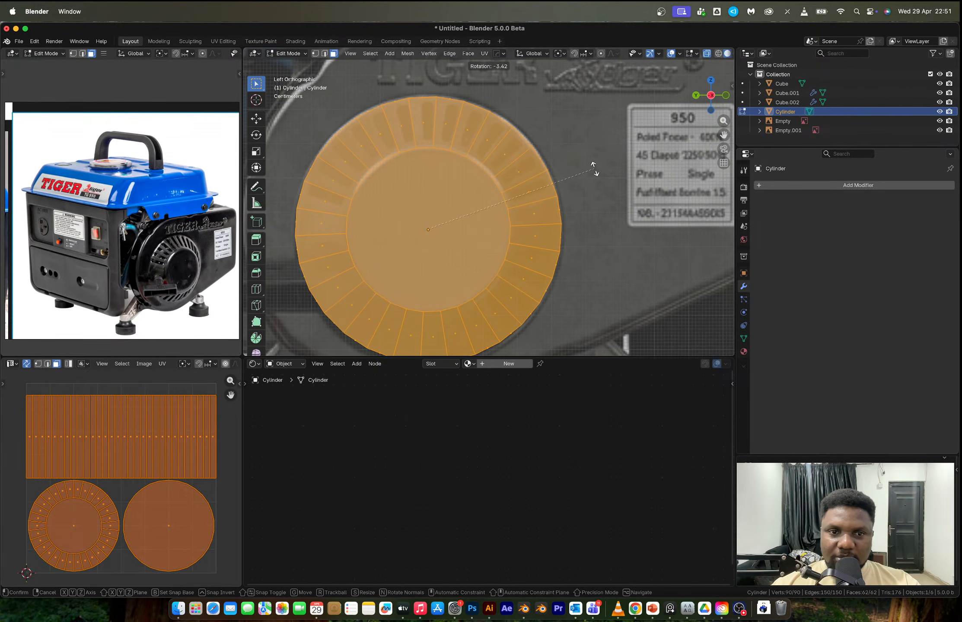
click(595, 169)
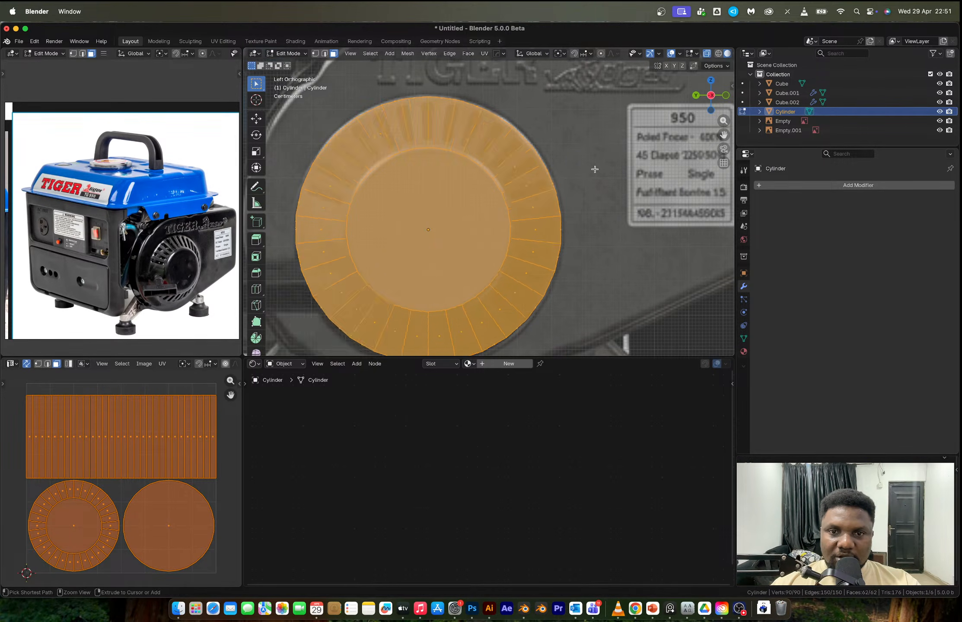
- Delete the vertices at the cylinder's inner end, keeping only the bevelled outer cap
key(Tab)
scroll(465, 165, down, 3)
middle_drag(464, 163, 570, 216)
key(Tab)
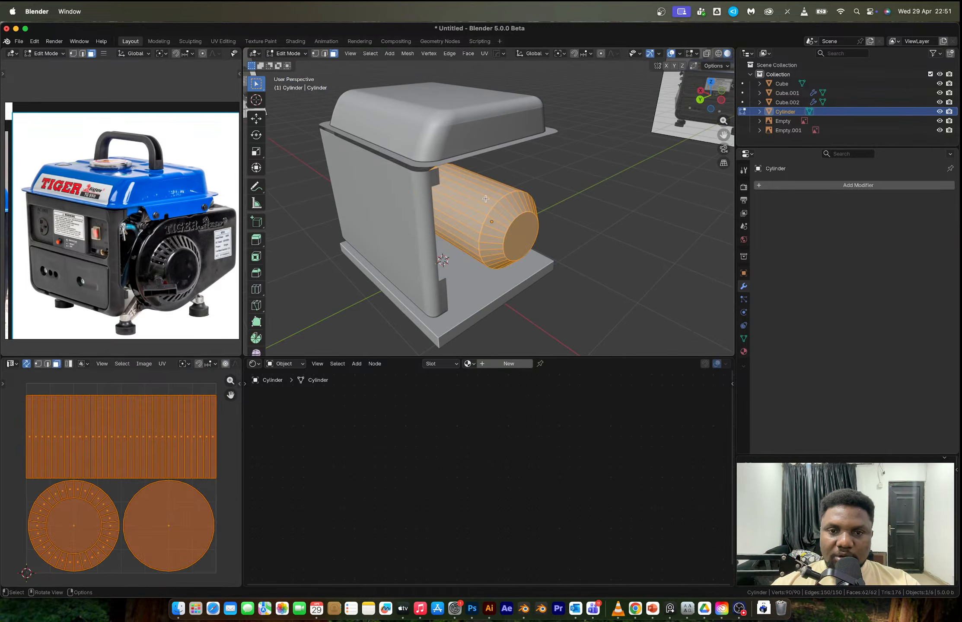
key(1)
key(alt+z)
drag(359, 124, 471, 249)
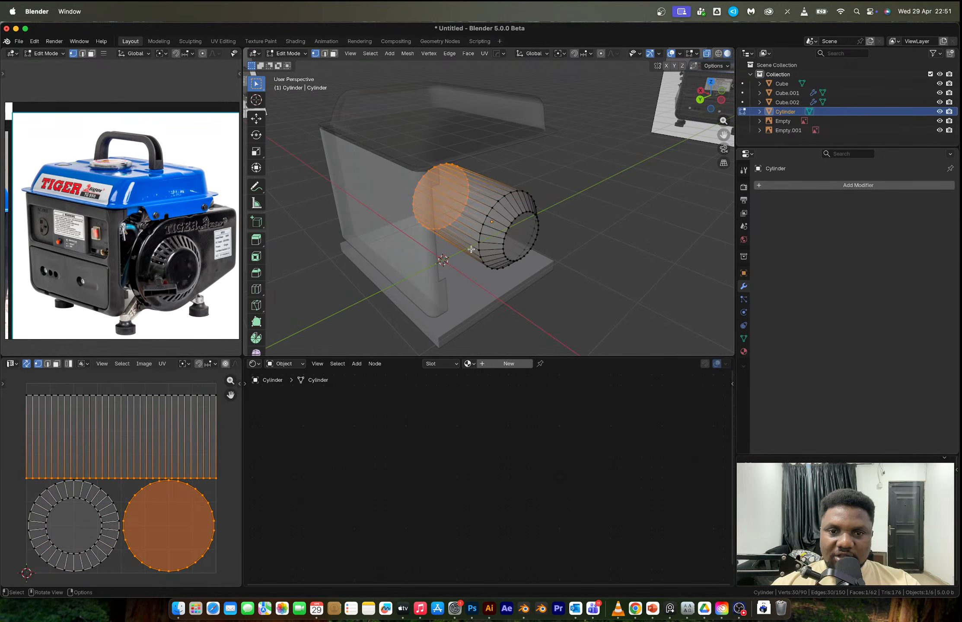
key(x)
click(471, 249)
- Select the open outer edge loop of the bevelled cap
key(2)
alt+click(492, 207)
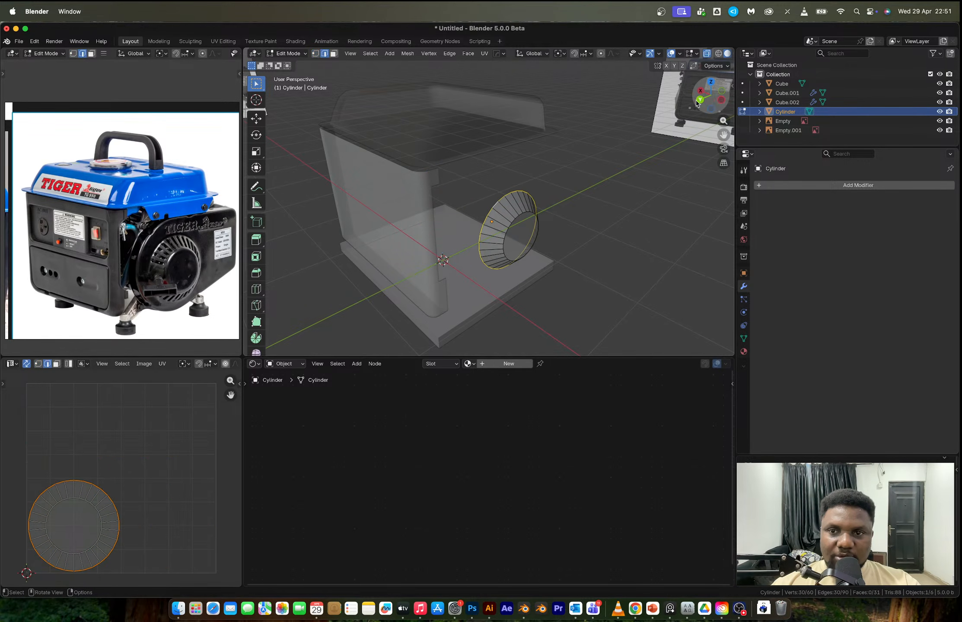
click(721, 100)
scroll(575, 188, up, 4)
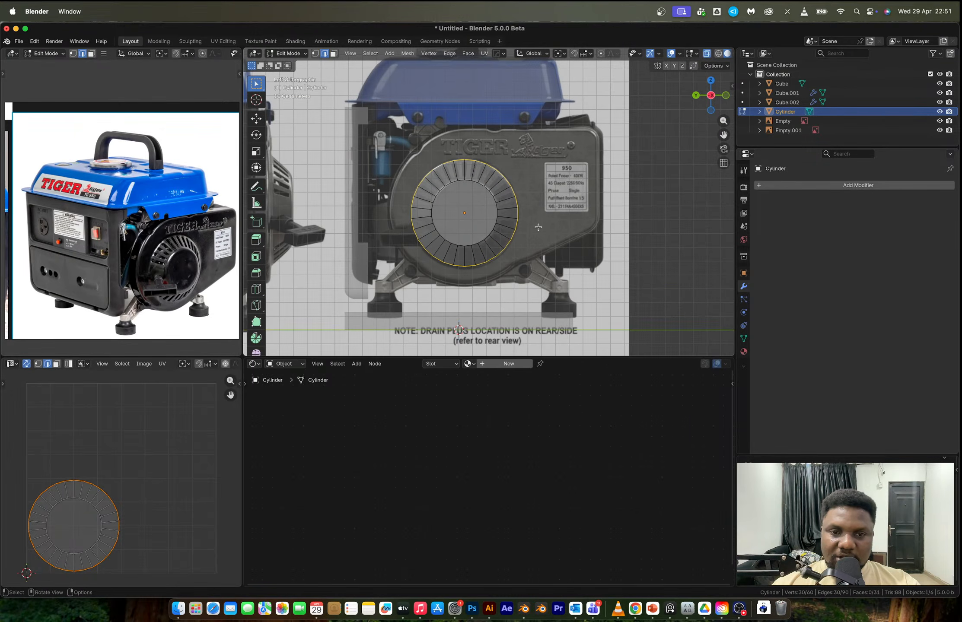
- Try to extrude the cap's outer edge loop about -0.09 m along Z
key(e)
key(z)
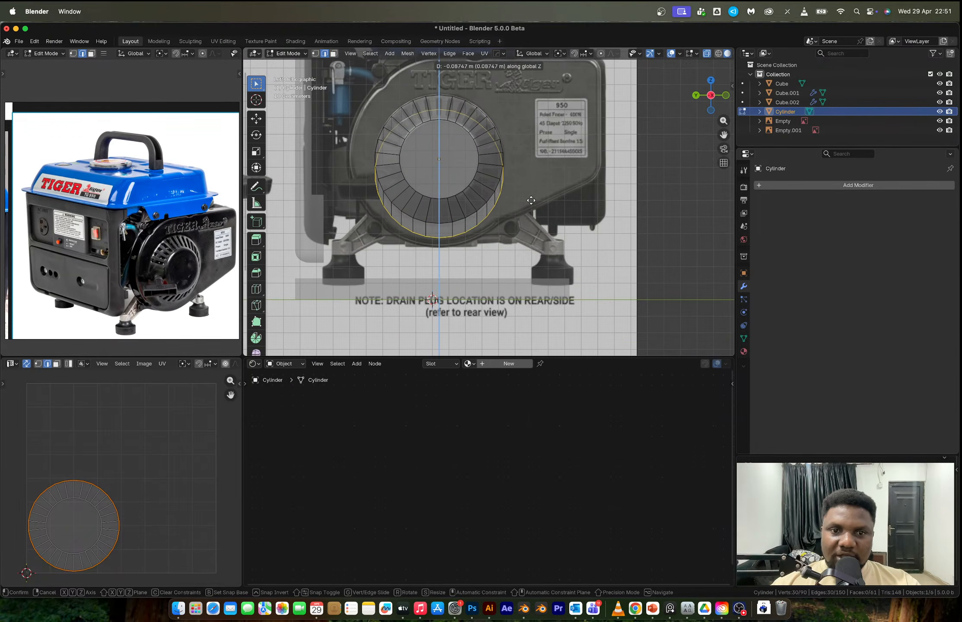
click(541, 213)
key(super+z)
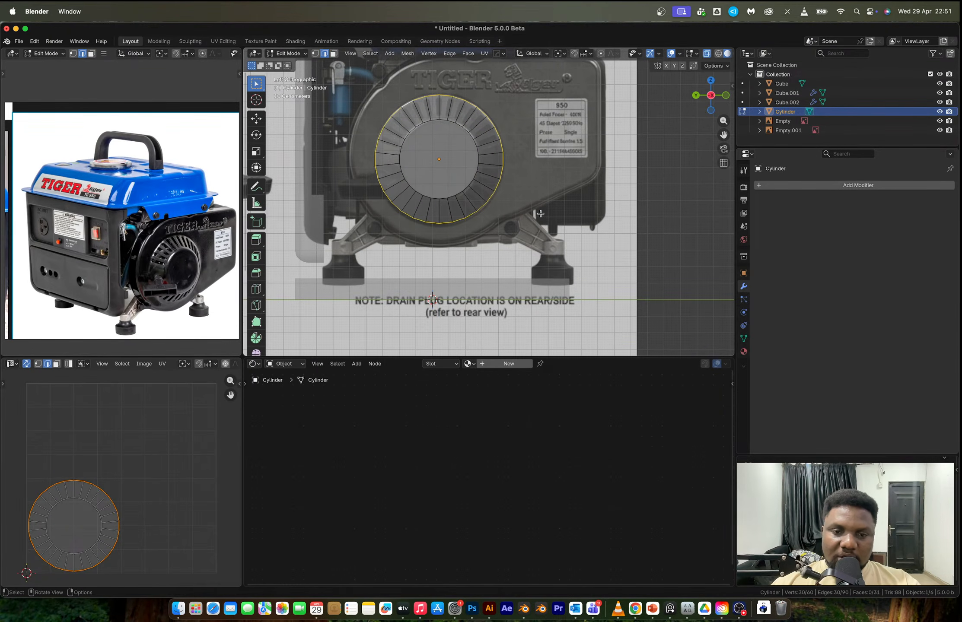
- Extrude the cap's outer edge loop outward, scaled to about 1.347, and adjust the new loop's position and scale to the engine cover
key(e)
key(s)
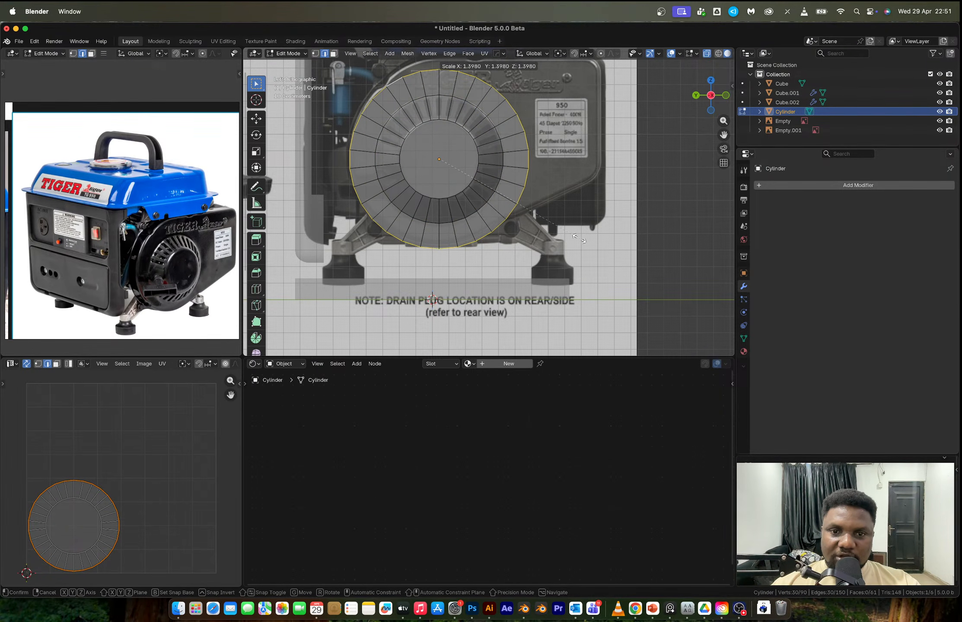
click(571, 236)
key(e)
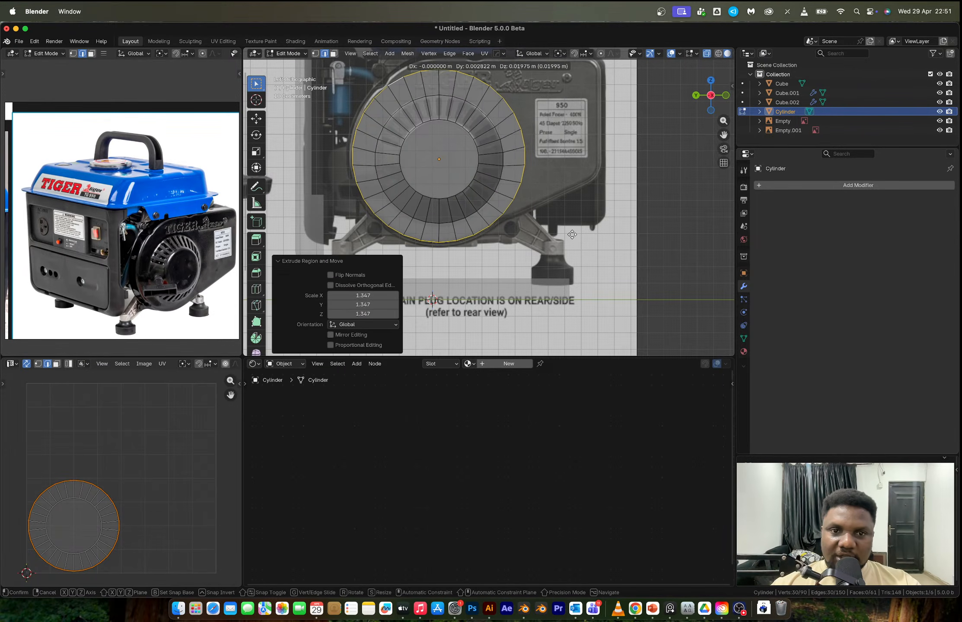
click(569, 233)
key(s)
click(571, 235)
- Move three outer ring vertices onto the curved shoulder and upper edge of the engine cover in the reference
shift+middle_drag(509, 142, 497, 216)
scroll(343, 138, up, 3)
shift+middle_drag(344, 138, 406, 166)
key(1)
click(366, 142)
key(g)
click(396, 156)
click(400, 131)
key(g)
click(405, 118)
click(432, 132)
key(g)
click(442, 124)
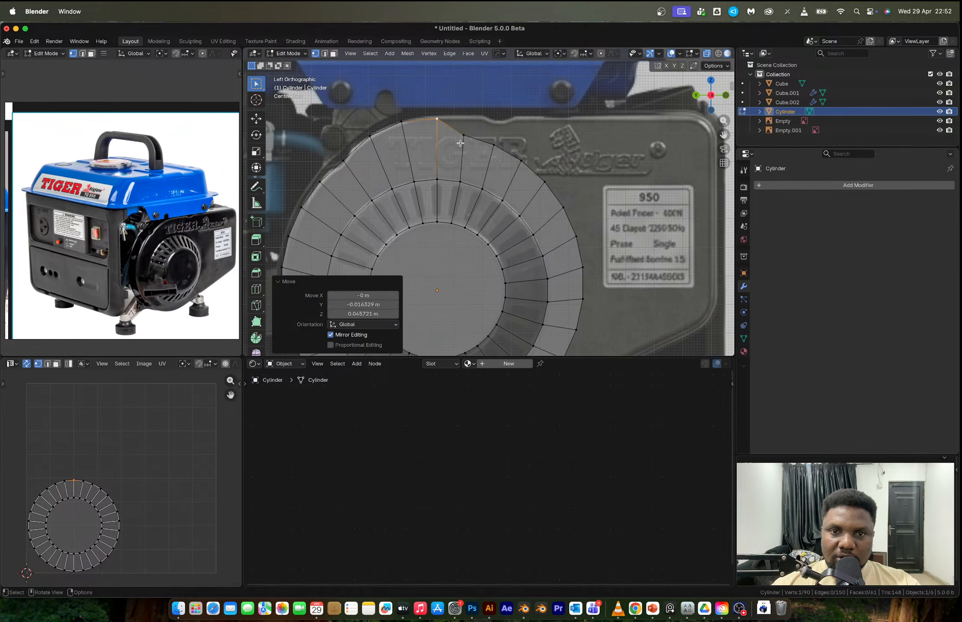
- Move five further outer ring vertices onto the cover's straight upper edge, spreading them toward its far corner
click(462, 137)
key(g)
click(470, 124)
click(495, 145)
key(g)
click(524, 120)
click(521, 160)
key(g)
click(557, 175)
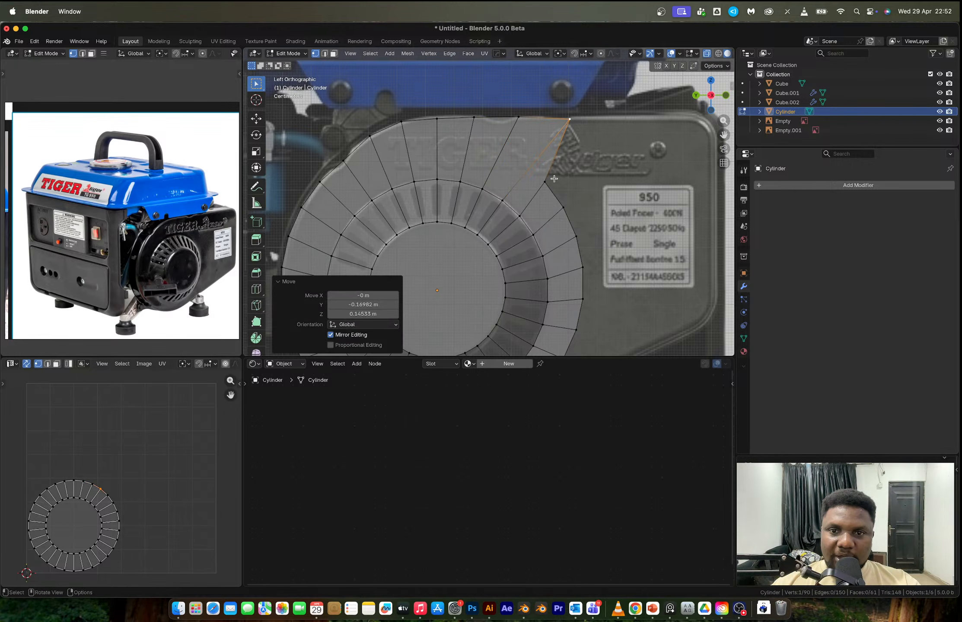
click(544, 182)
key(g)
click(616, 116)
click(563, 207)
key(g)
click(664, 116)
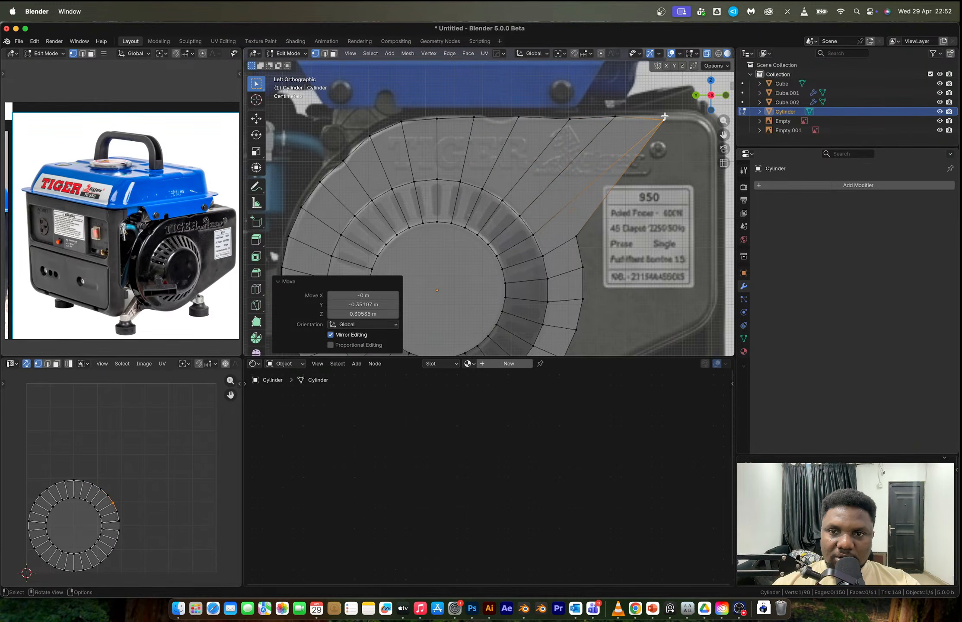
- Shape the cover's upper far corner by moving the outer vertices around its rounded outline and onto the start of the vertical edge
shift+middle_drag(664, 116, 517, 118)
key(g)
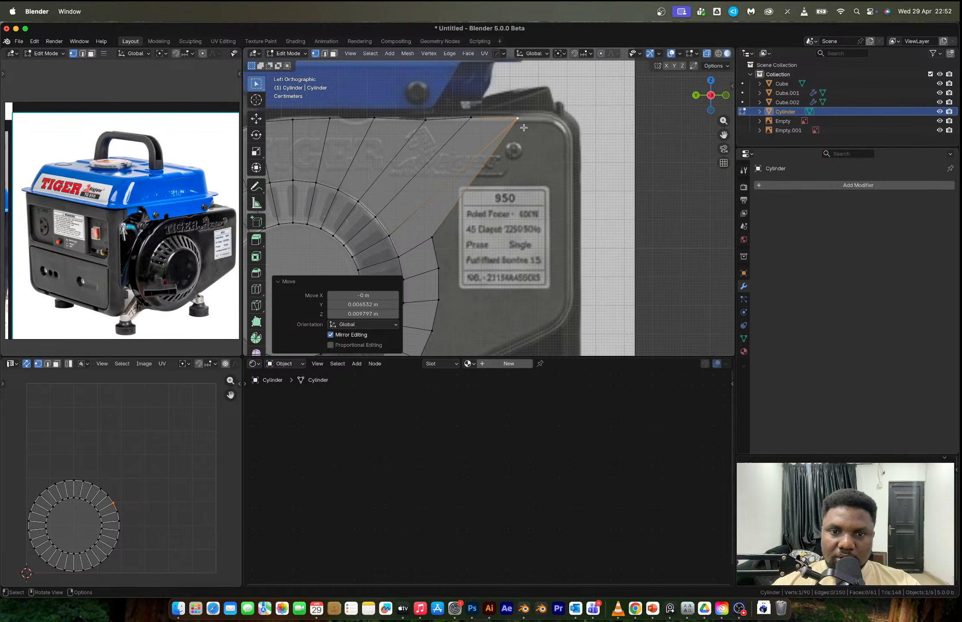
click(560, 133)
click(439, 268)
key(g)
click(586, 136)
click(560, 119)
key(g)
click(555, 112)
click(569, 135)
key(g)
click(566, 122)
click(441, 306)
key(g)
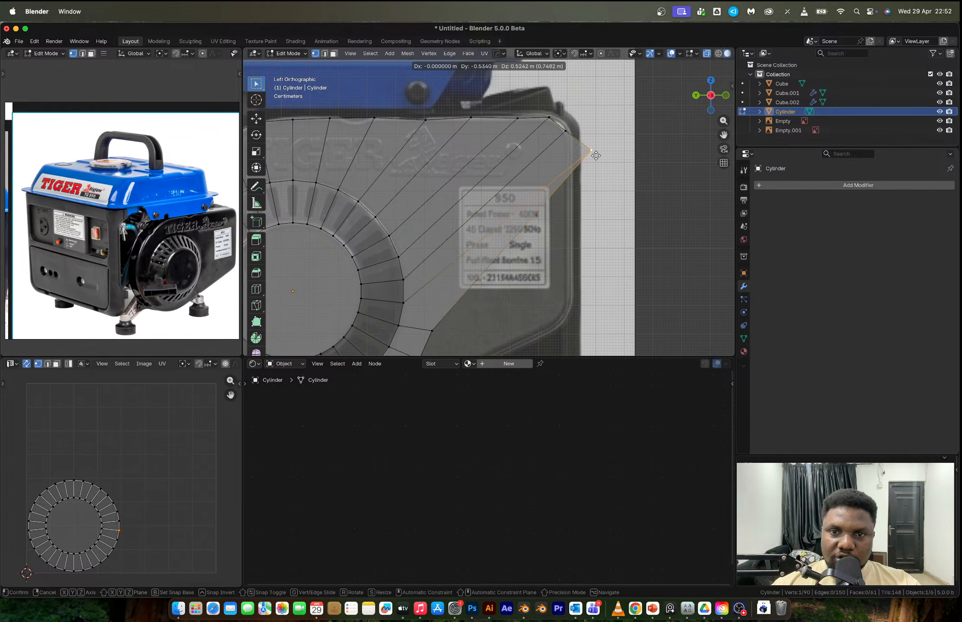
click(571, 165)
- Move three outer ring vertices down the cover's vertical edge to its lower far corner
shift+middle_drag(559, 209, 547, 100)
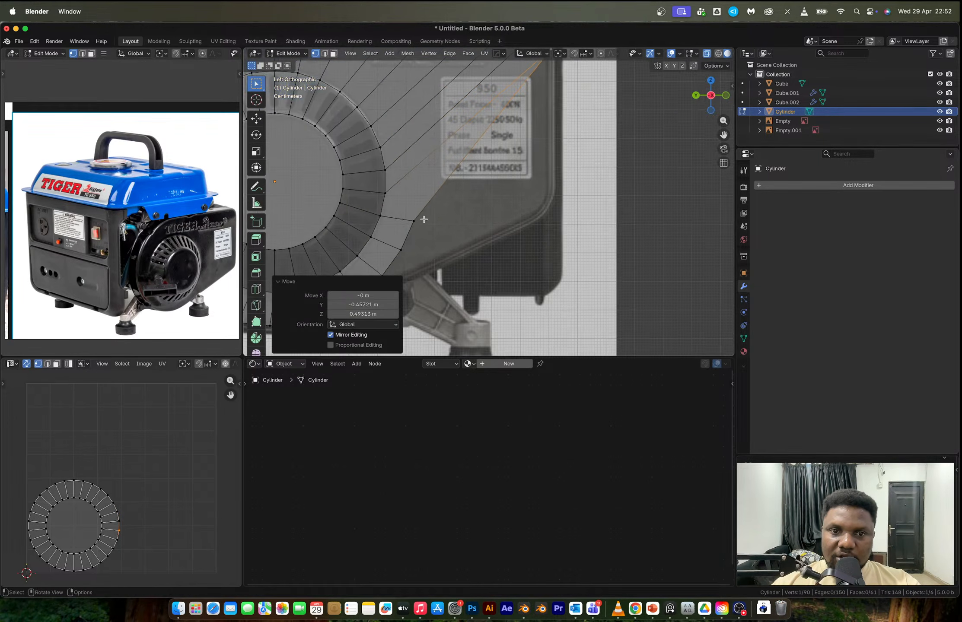
key(g)
click(559, 101)
click(409, 247)
key(g)
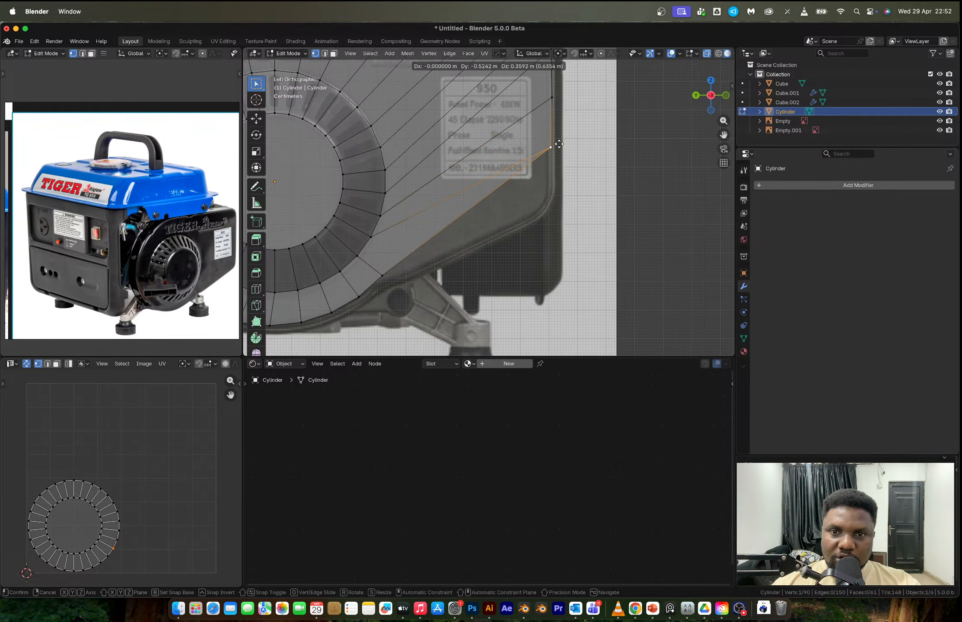
click(558, 146)
scroll(450, 190, down, 5)
click(383, 192)
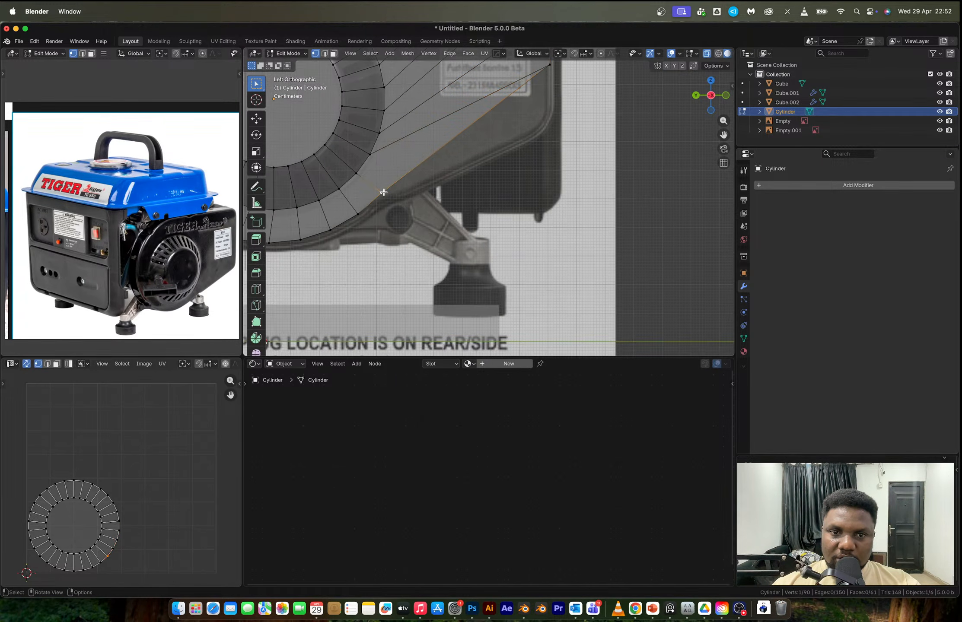
key(g)
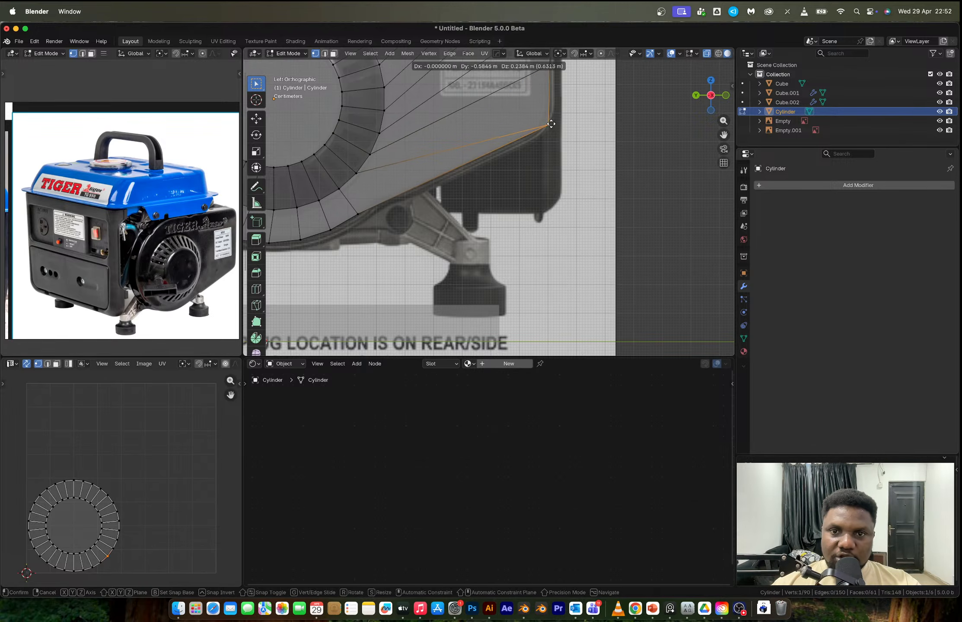
click(492, 169)
- Fit two outer ring vertices to the beginning of the cover's slanted lower edge, sliding the second along its edge
click(362, 210)
key(g)
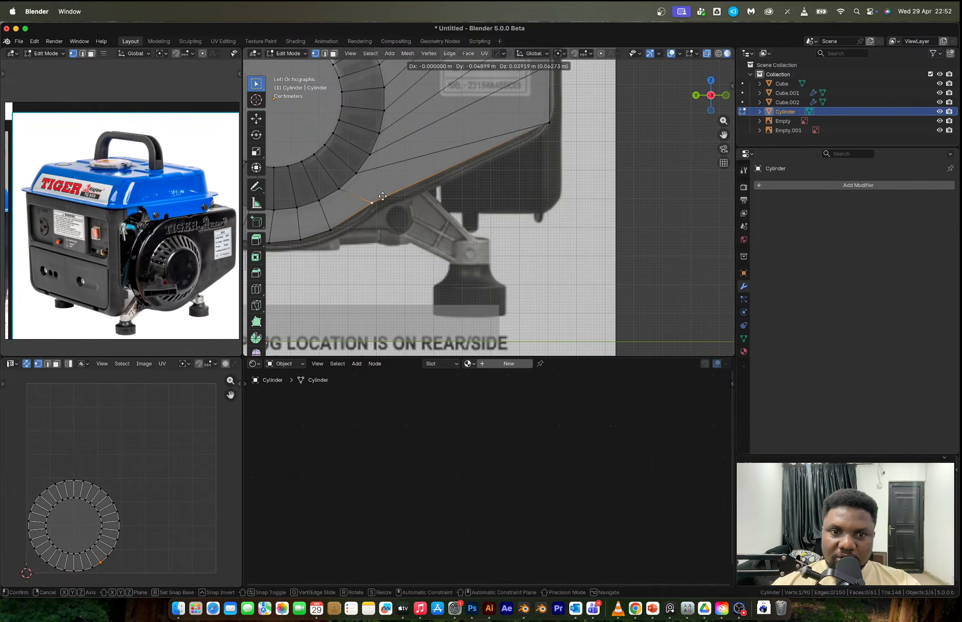
click(354, 218)
key(g)
key(g)
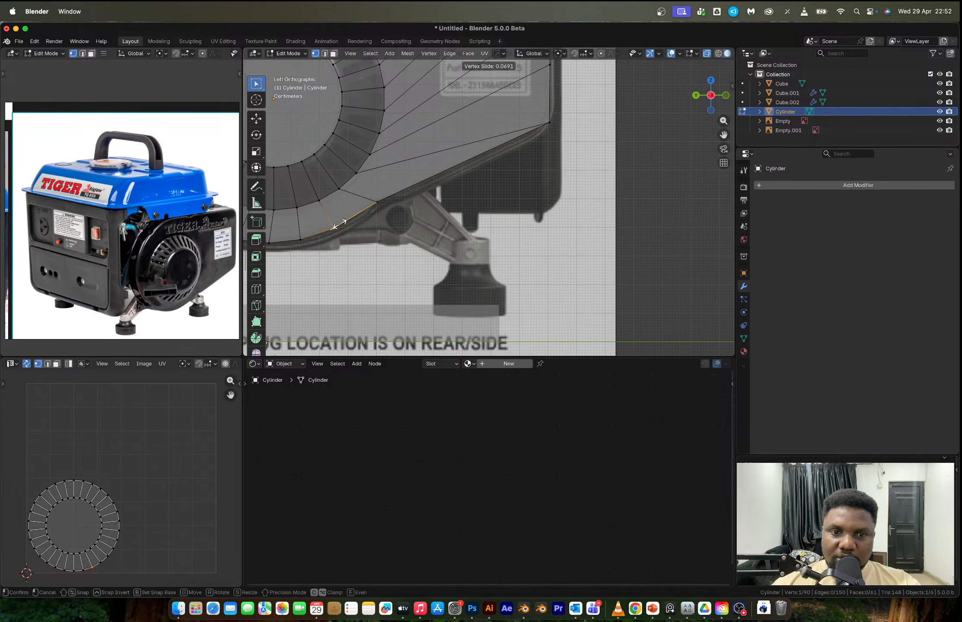
click(348, 219)
- Try a LoopTools operation on the cover's outer edge loop
key(Tab)
scroll(406, 133, down, 8)
middle_drag(406, 133, 485, 189)
key(Tab)
scroll(473, 186, up, 4)
key(2)
alt+click(422, 103)
right_click(436, 152)
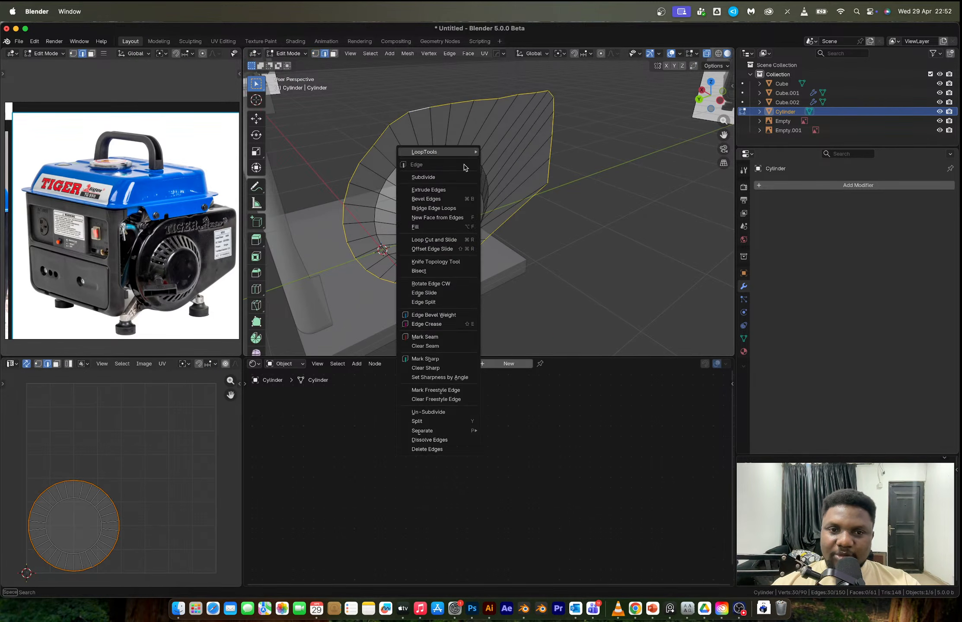
mouse_move(469, 151)
click(511, 206)
alt+middle_drag(513, 205, 592, 190)
scroll(527, 184, up, 2)
key(super+z)
- Compare the cover's profile in back view with the engine side in the reference photo
key(Tab)
scroll(523, 176, down, 4)
click(700, 99)
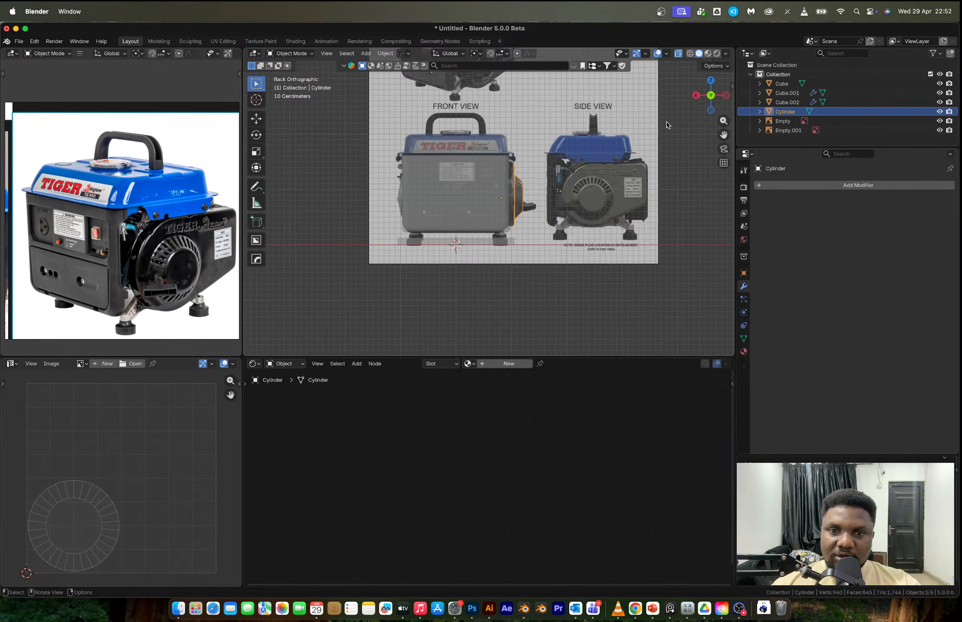
scroll(502, 214, up, 3)
scroll(171, 302, up, 5)
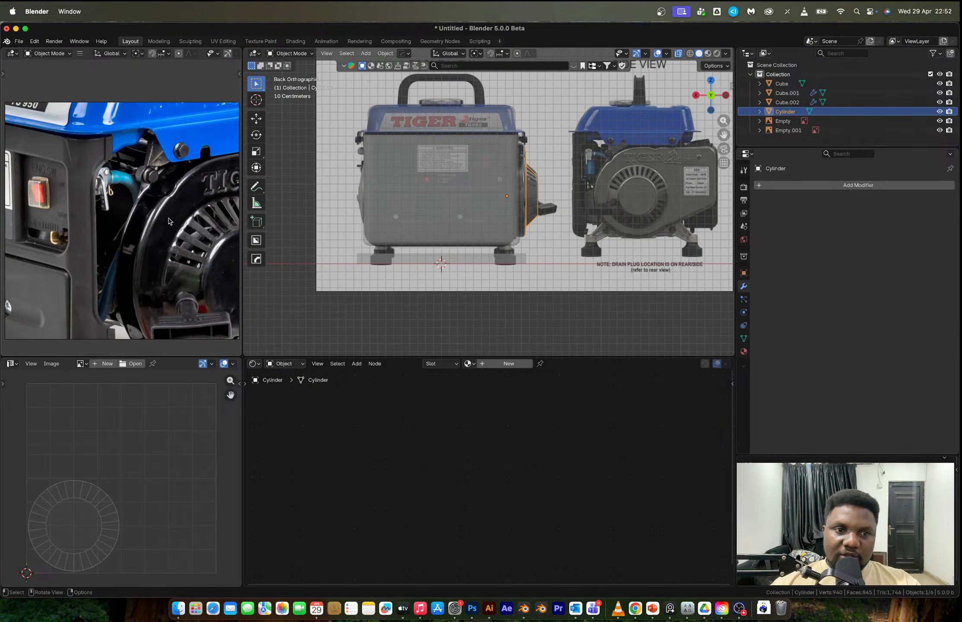
scroll(169, 221, down, 4)
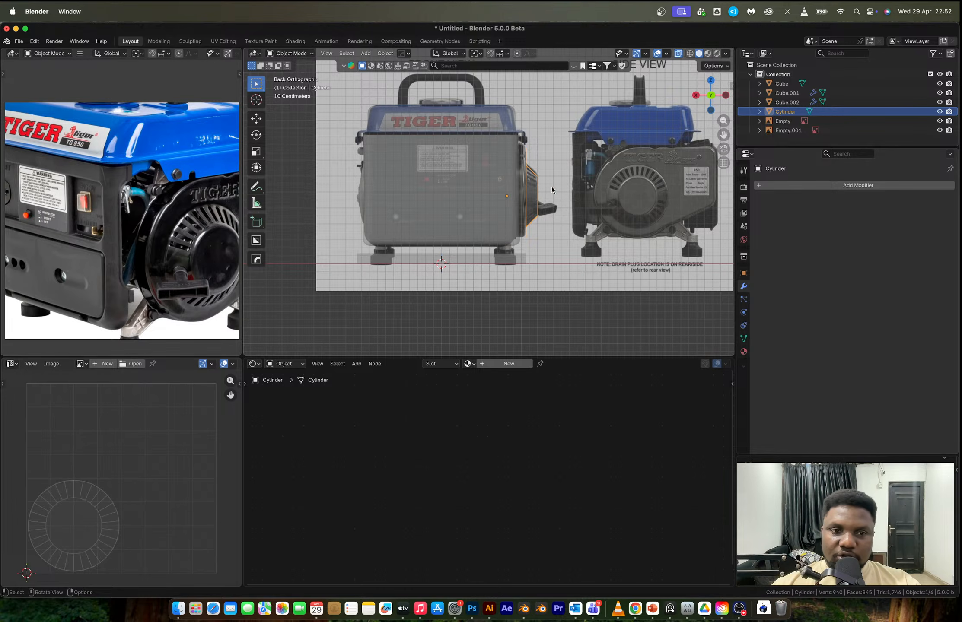
- In the left view, move the outline vertex on the cover's upper front curve inward to start the notch shown in the reference
click(726, 95)
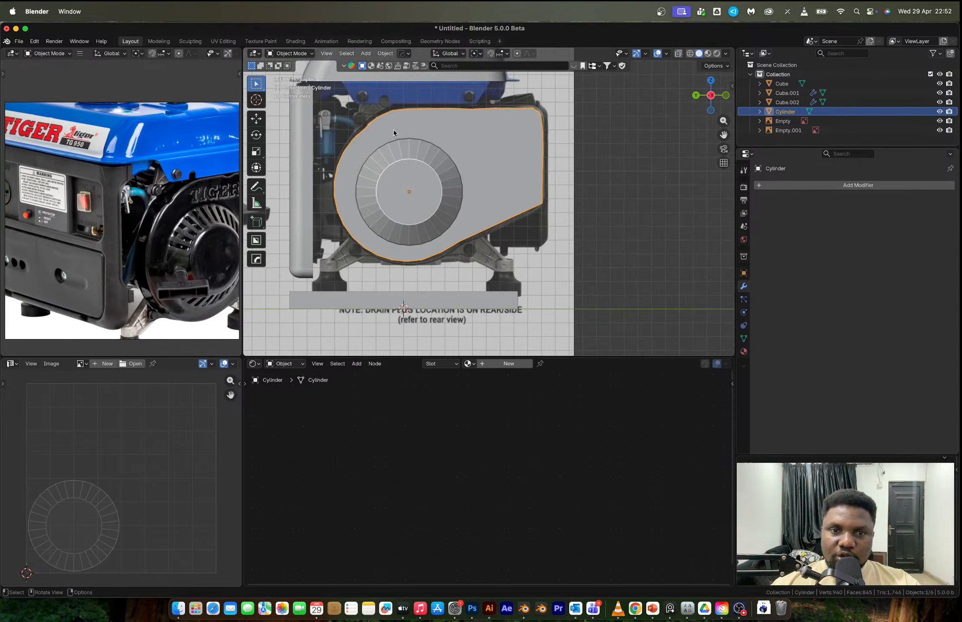
scroll(423, 169, up, 4)
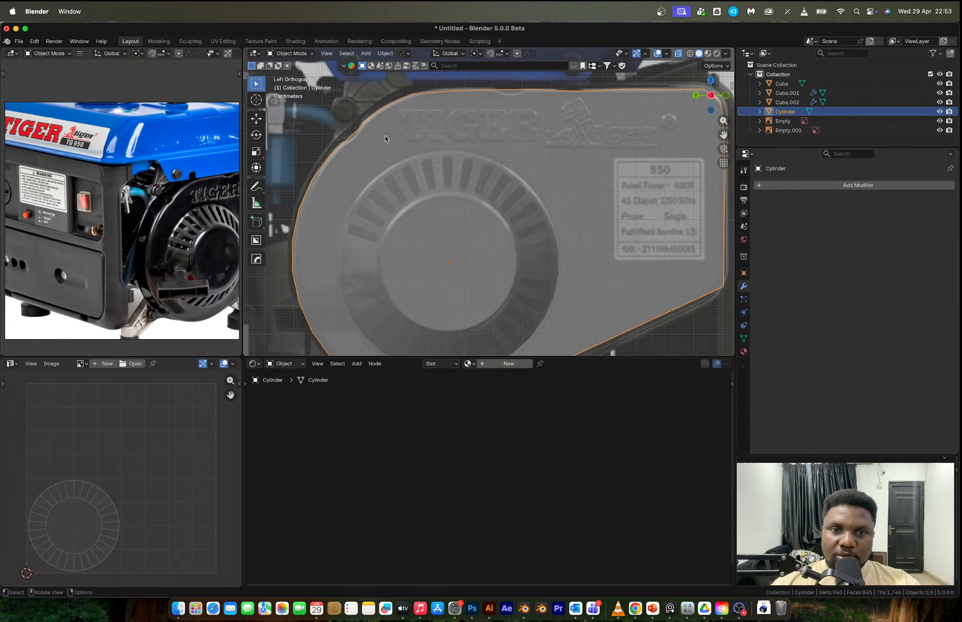
key(Tab)
key(1)
click(353, 132)
key(g)
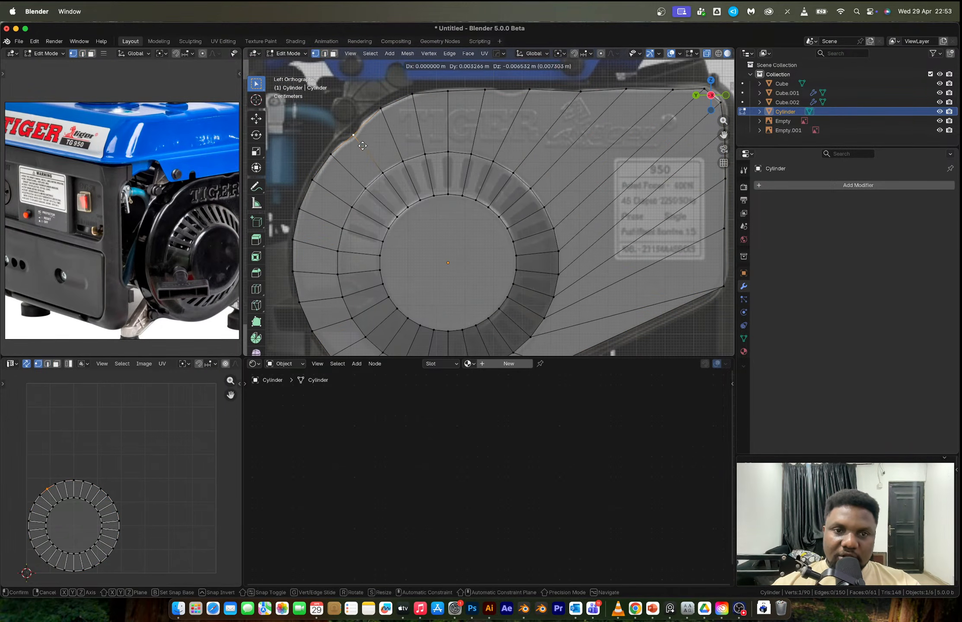
click(366, 150)
- Fit the two outline vertices beside the notch to the reference, sliding the upper one along its edge by a factor of 0.493
click(380, 107)
key(g)
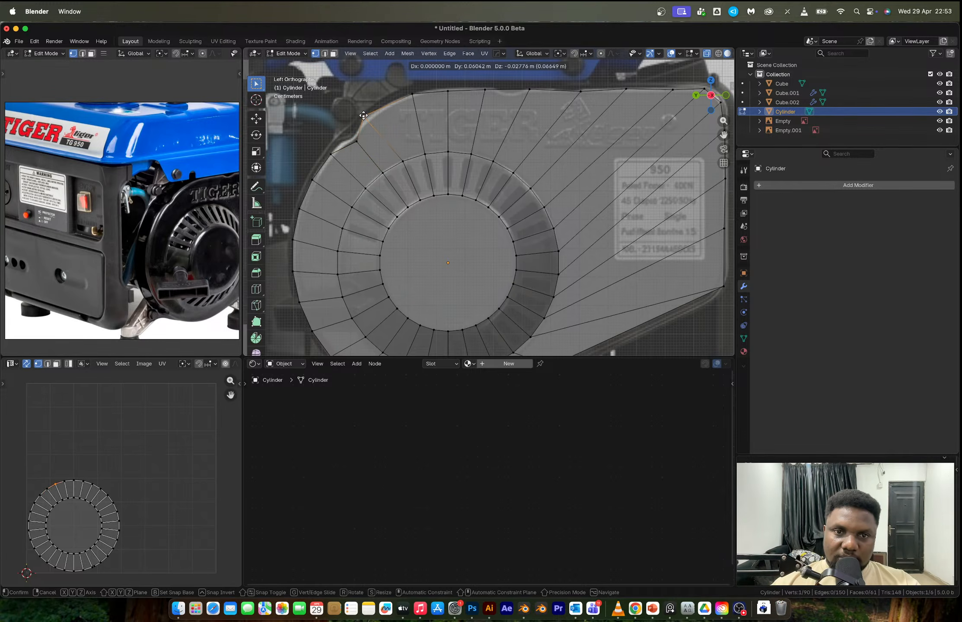
key(g)
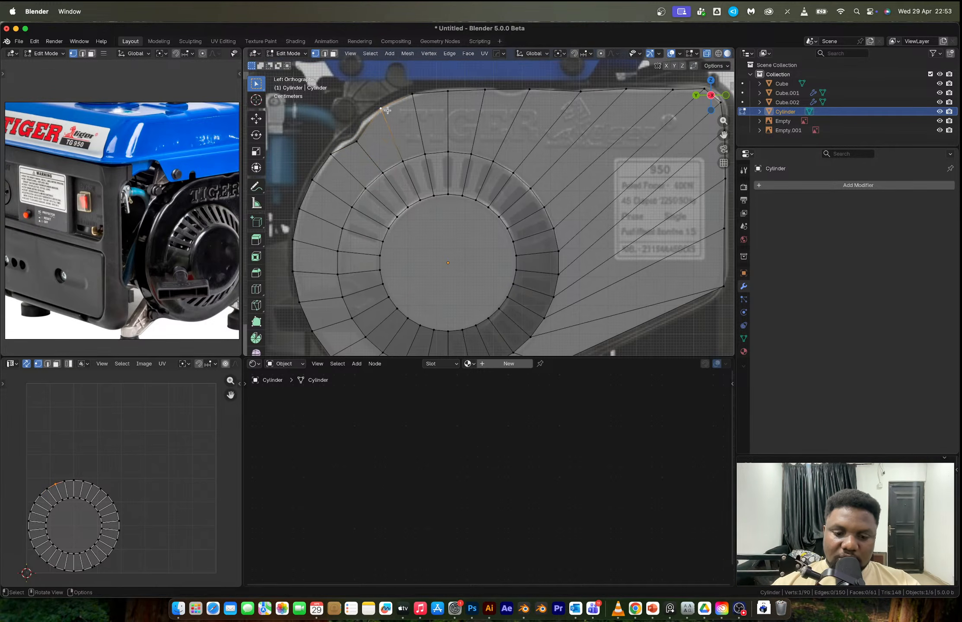
click(365, 120)
key(g)
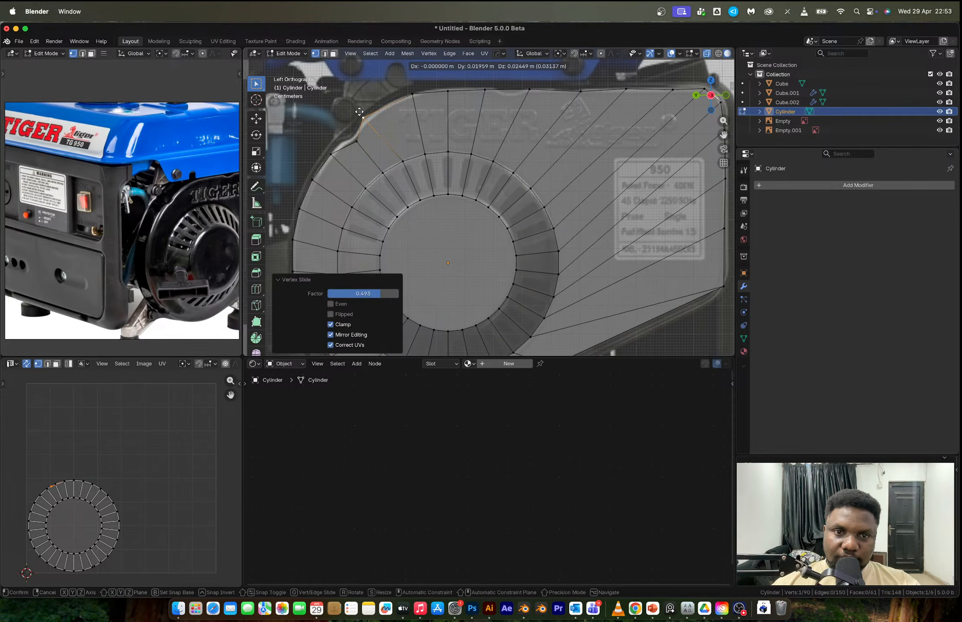
click(361, 112)
key(g)
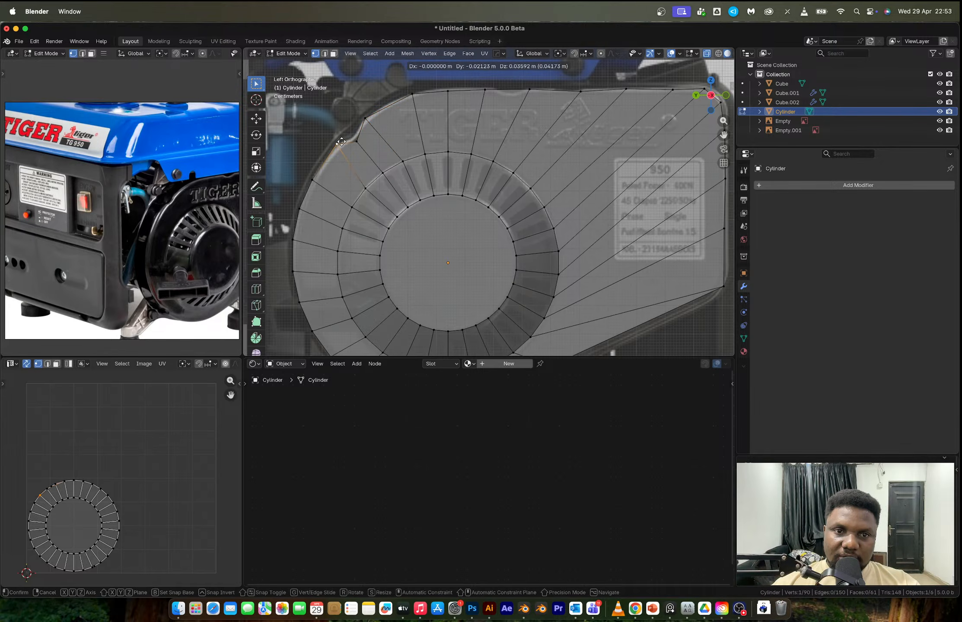
click(337, 145)
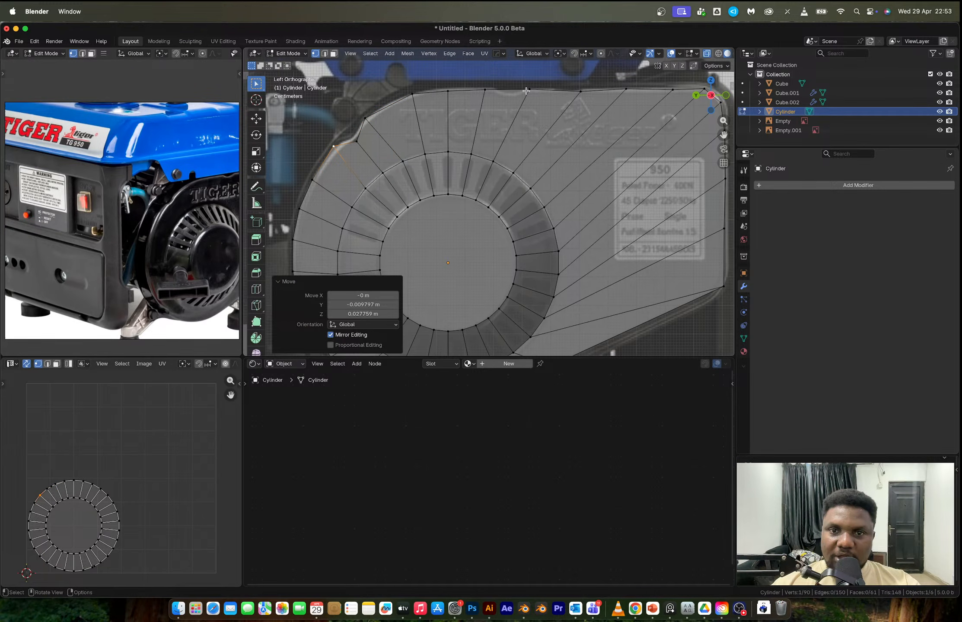
- Move the vertex midway along the cover's top edge onto the reference outline
click(579, 90)
key(g)
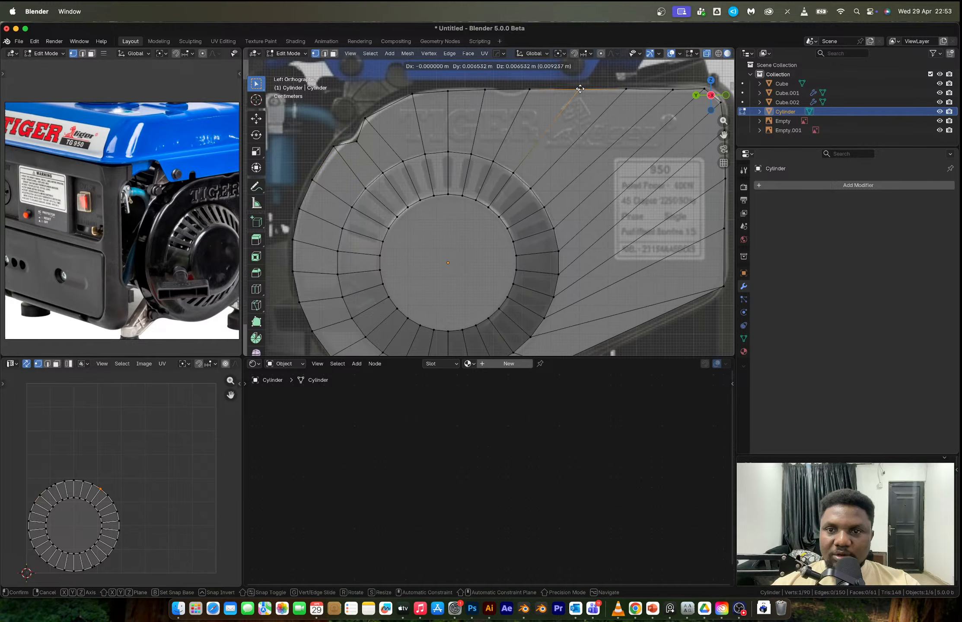
click(579, 89)
- Try a level 1 Subdivision Surface modifier on the cover
scroll(580, 89, down, 2)
key(Tab)
middle_drag(464, 175, 499, 182)
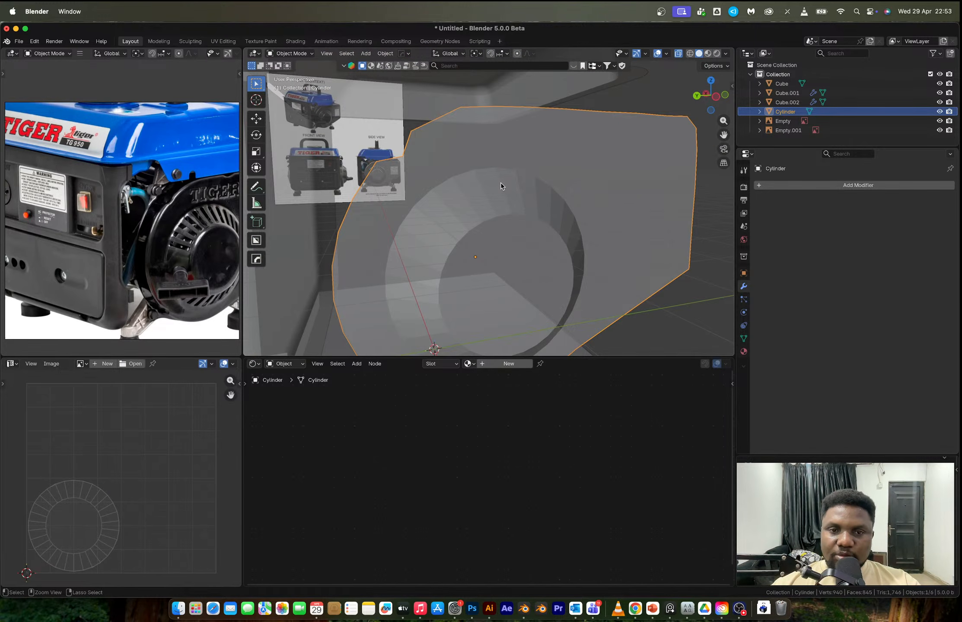
key(ctrl+1)
key(Tab)
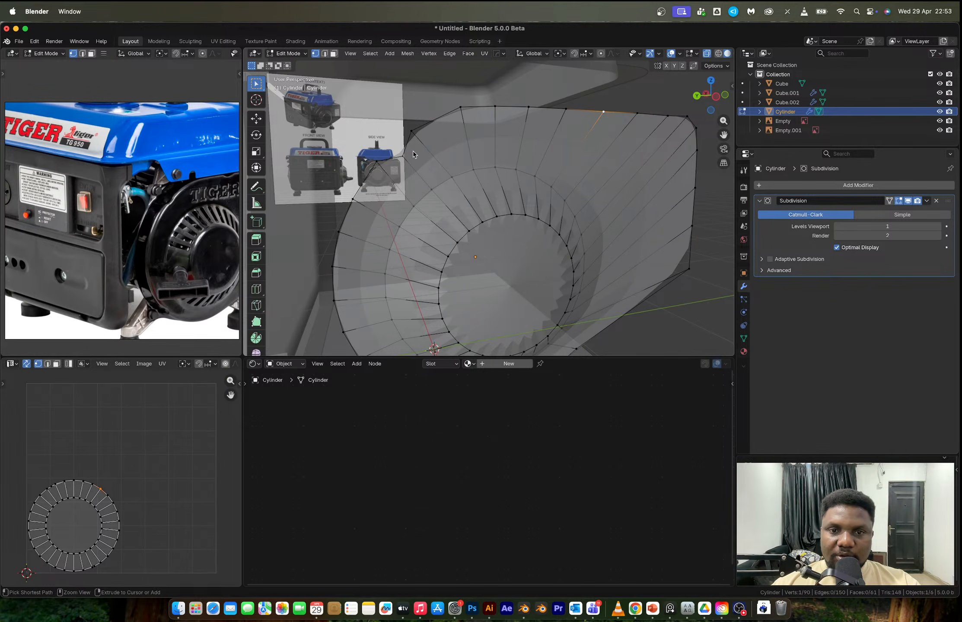
key(ctrl+z)
key(ctrl+z)
- Undo the recent moves of the top-edge vertex and the vertices beside the notch
key(Tab)
middle_drag(468, 155, 468, 141)
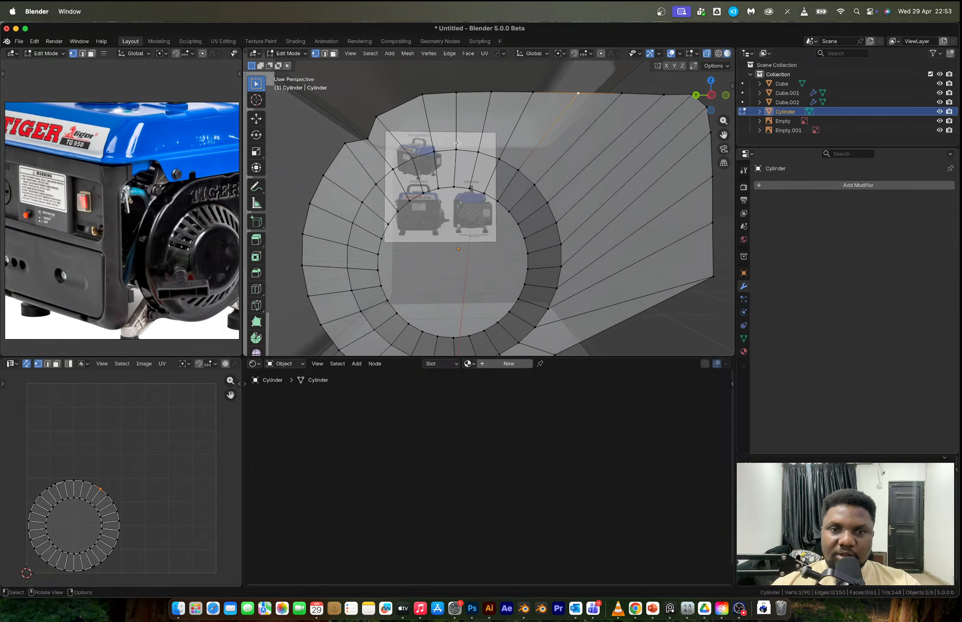
key(ctrl+z)
key(ctrl+z)
key(ctrl+z)
key(ctrl+z)
key(ctrl+z)
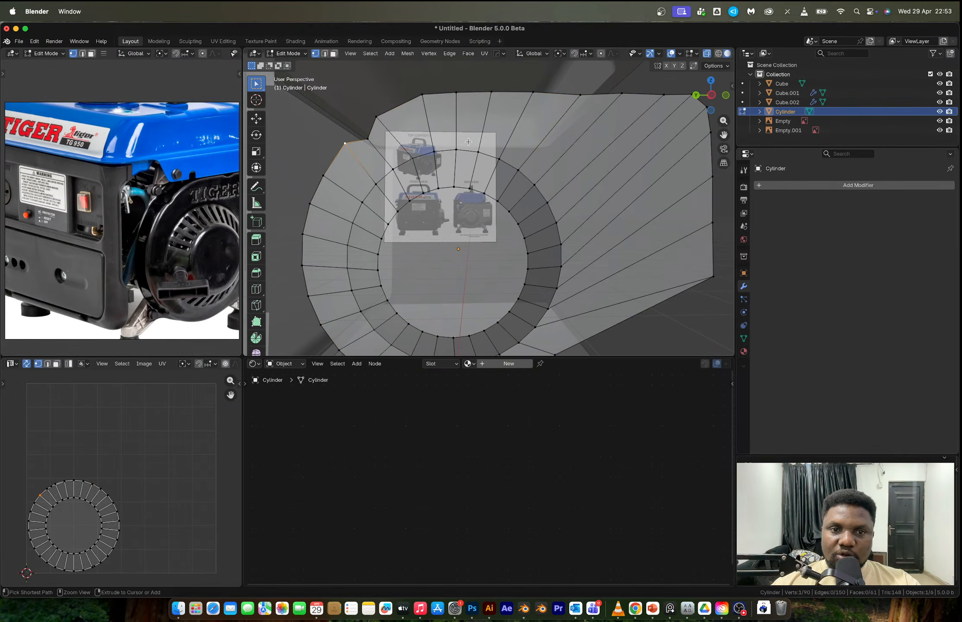
key(ctrl+z)
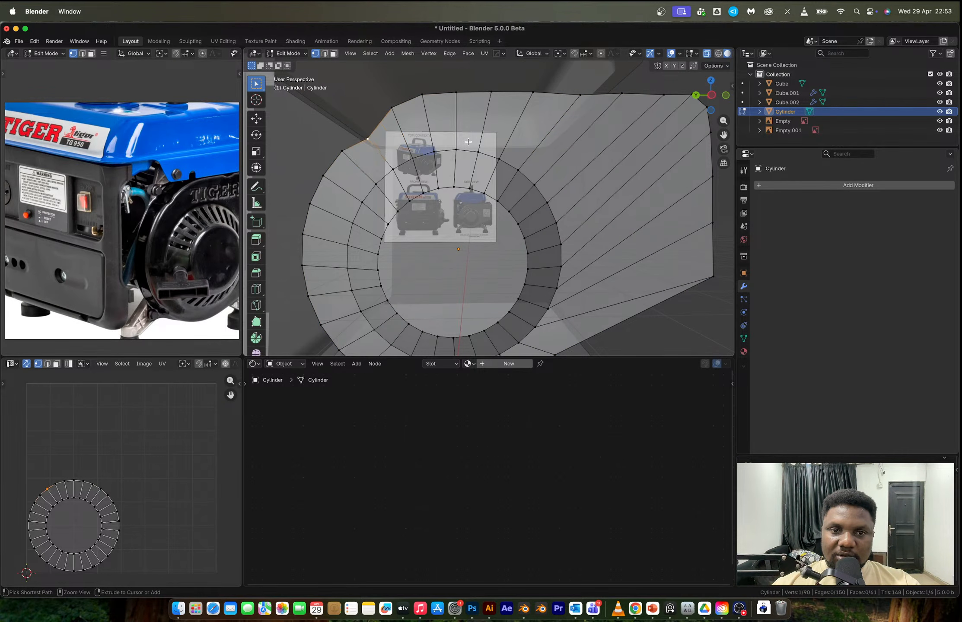
- Add a centred loop cut between the fan ring and the cover's outline, and round it with the LoopTools Circle operation
click(709, 96)
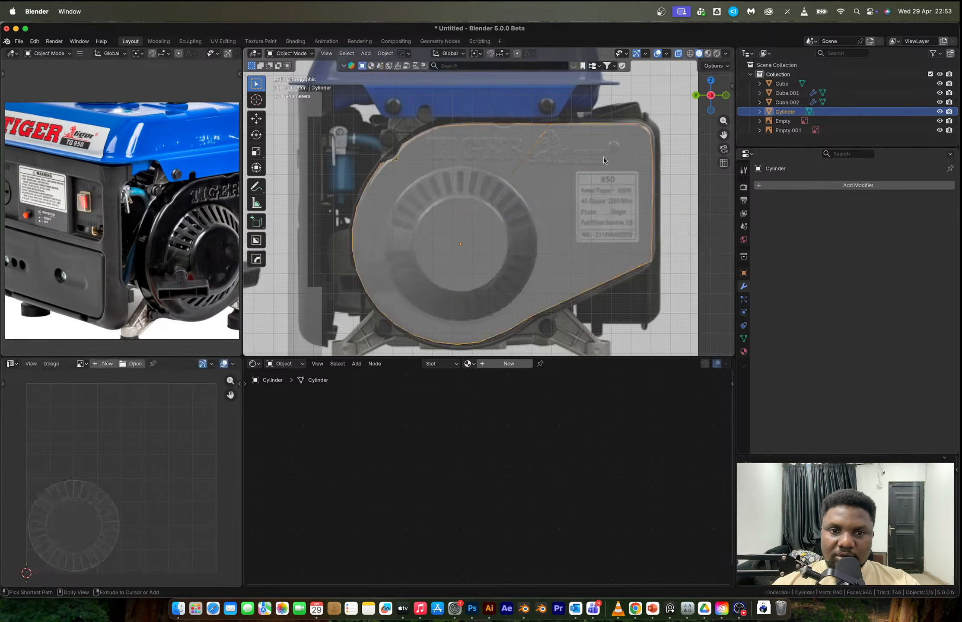
key(ctrl+r)
click(525, 151)
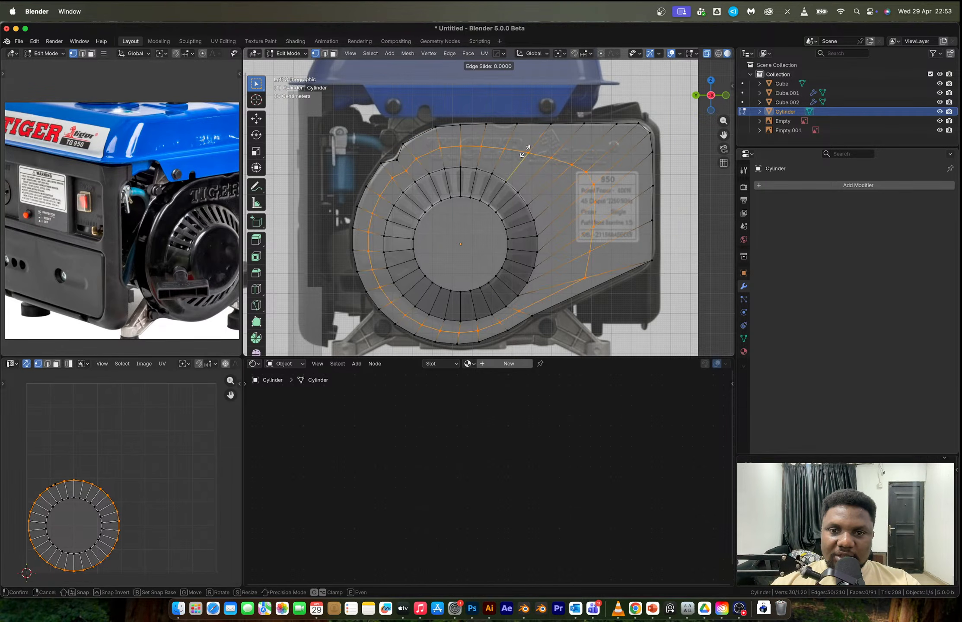
right_click(524, 152)
right_click(524, 152)
click(565, 161)
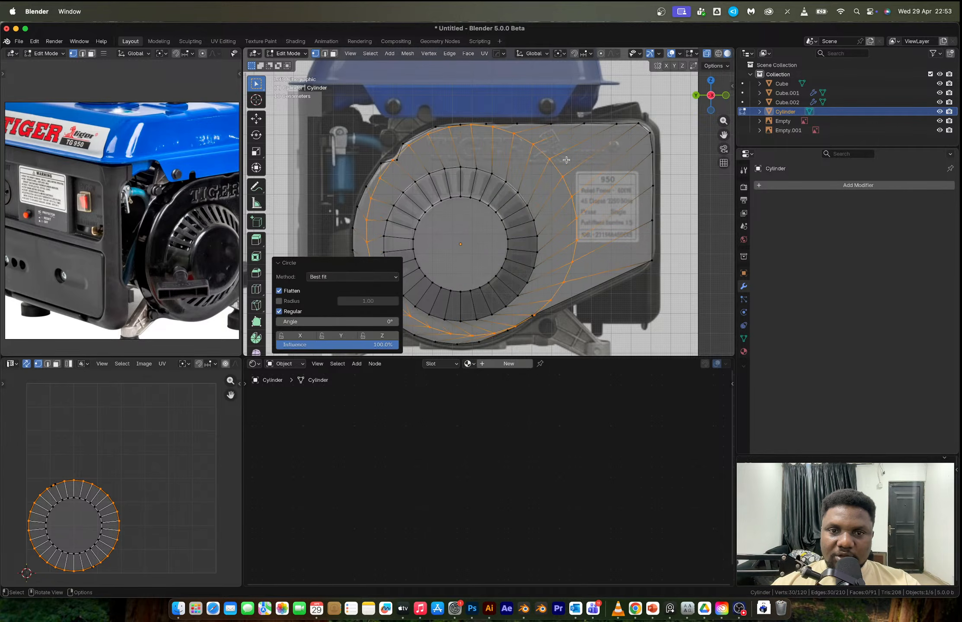
- Scale the circular loop to 0.866, then move and rotate it slightly so it sits evenly around the fan ring
key(s)
click(572, 192)
key(g)
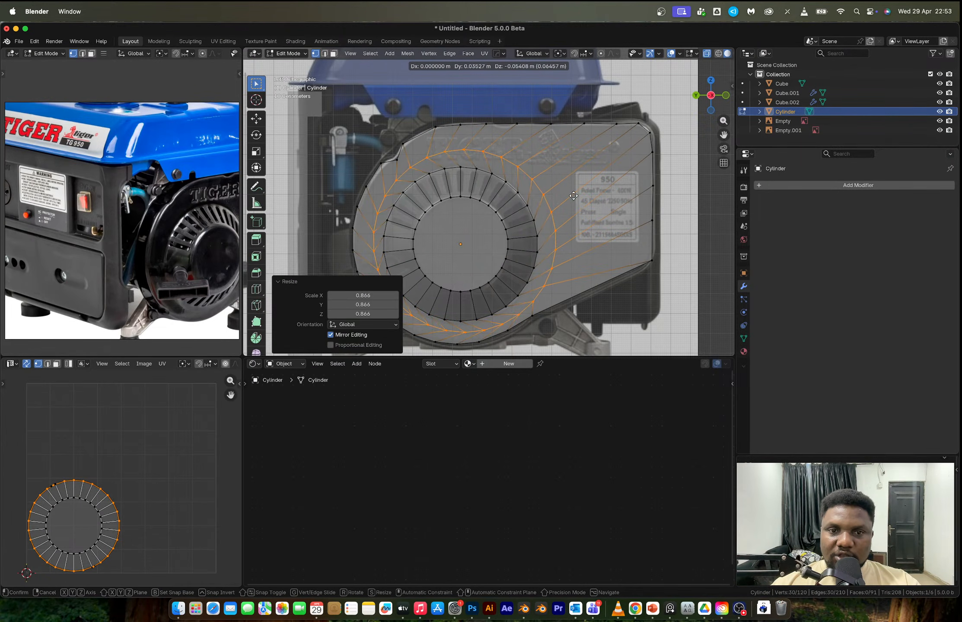
click(573, 196)
key(r)
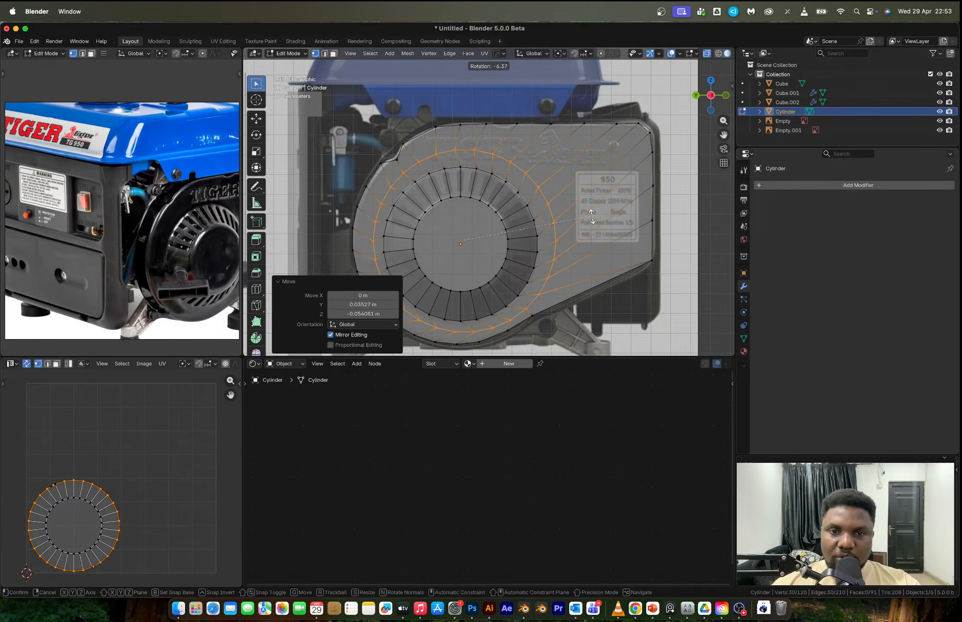
click(592, 221)
key(g)
click(540, 194)
- Extrude the cover's outer edge loop about 0.12 m along the X axis towards the generator body
key(Tab)
scroll(470, 198, down, 4)
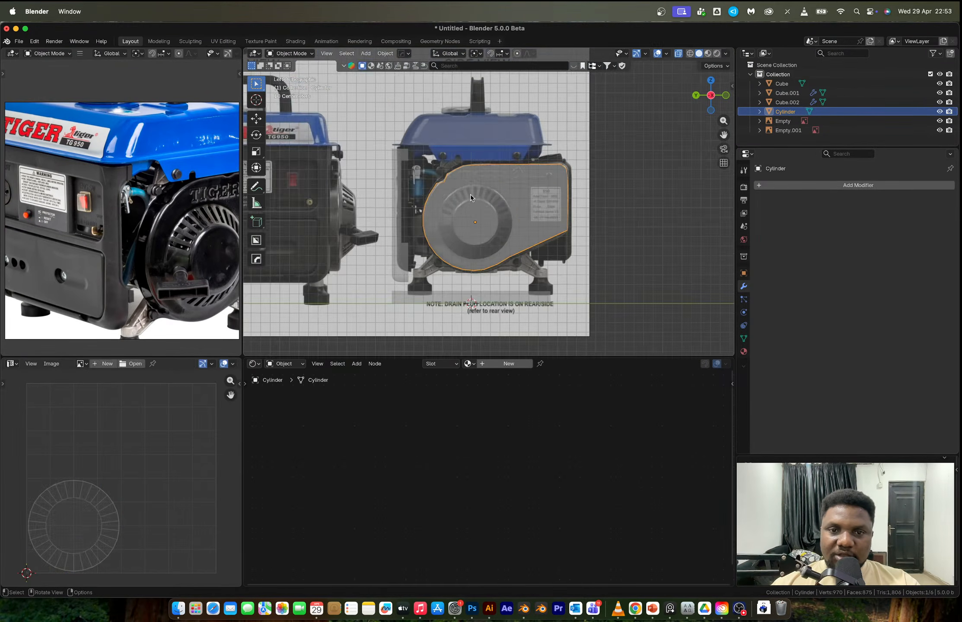
middle_drag(470, 198, 508, 206)
key(Tab)
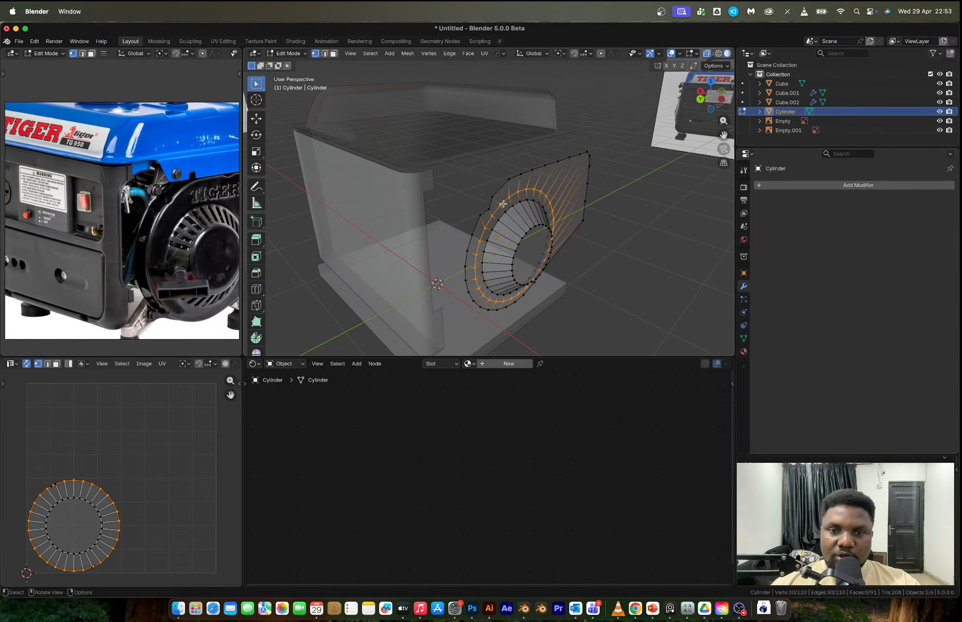
scroll(504, 203, up, 2)
alt+click(504, 186)
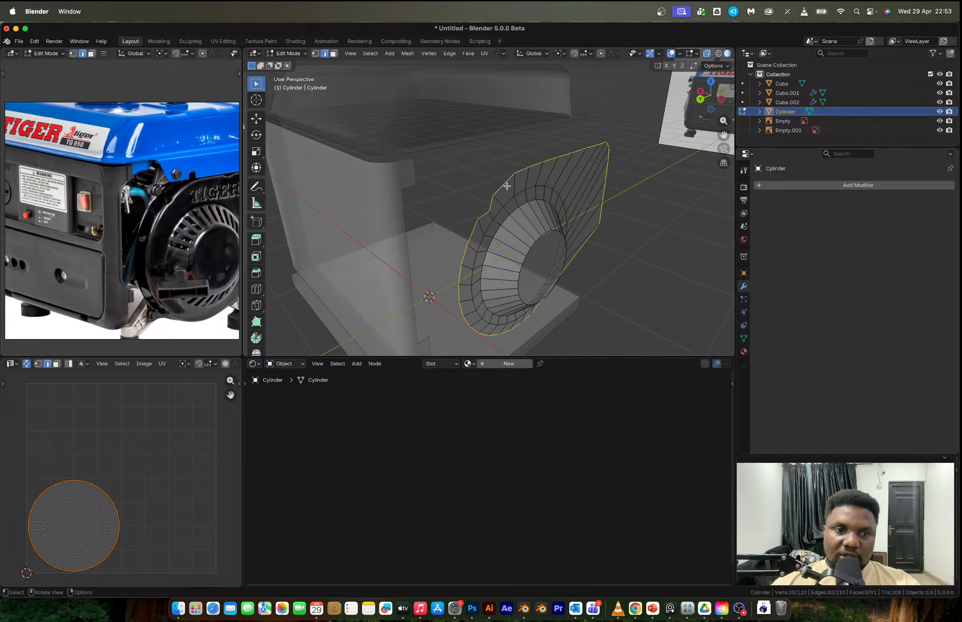
middle_drag(502, 186, 529, 185)
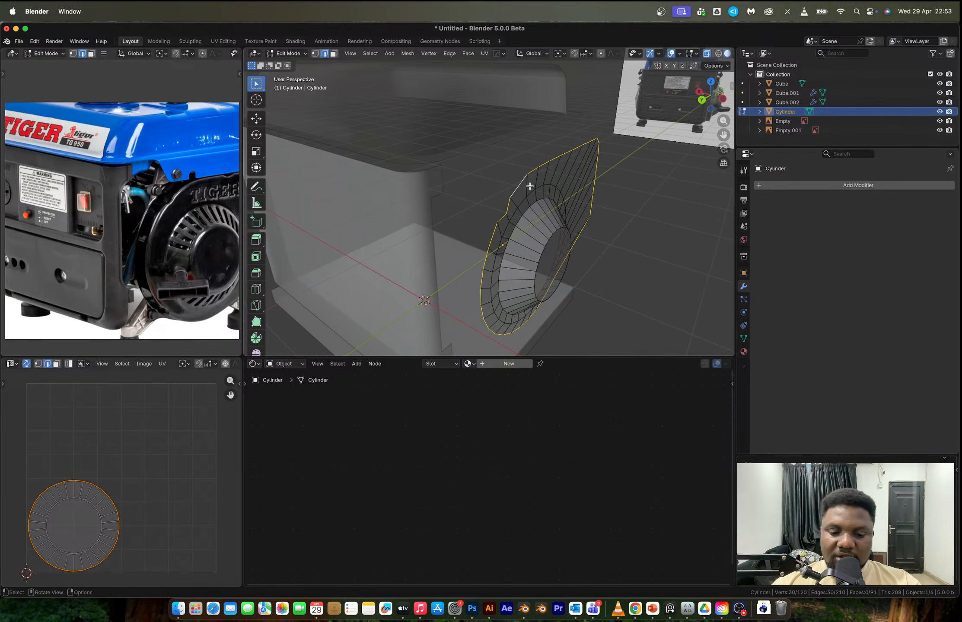
key(e)
key(x)
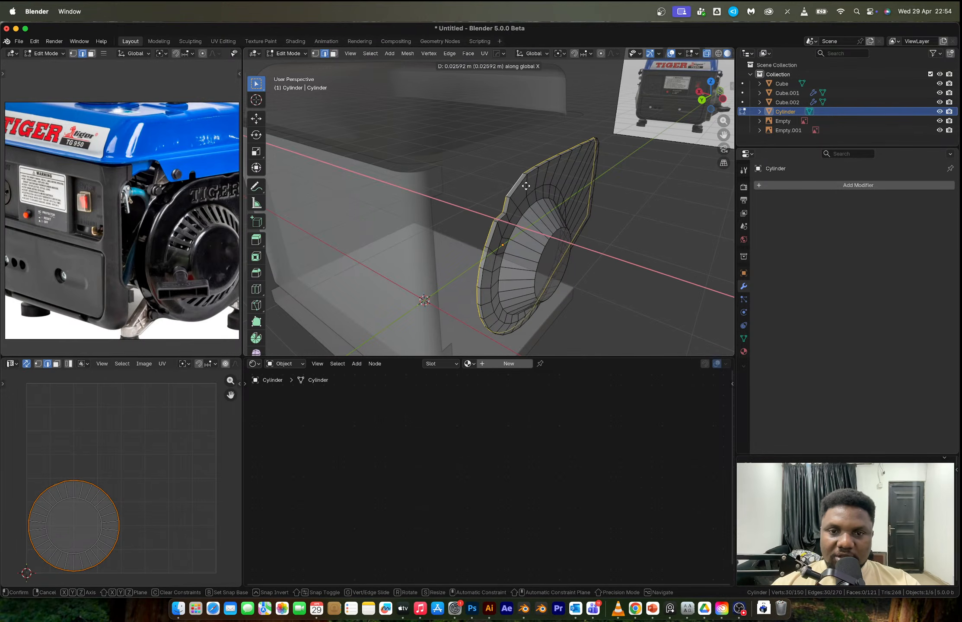
click(513, 186)
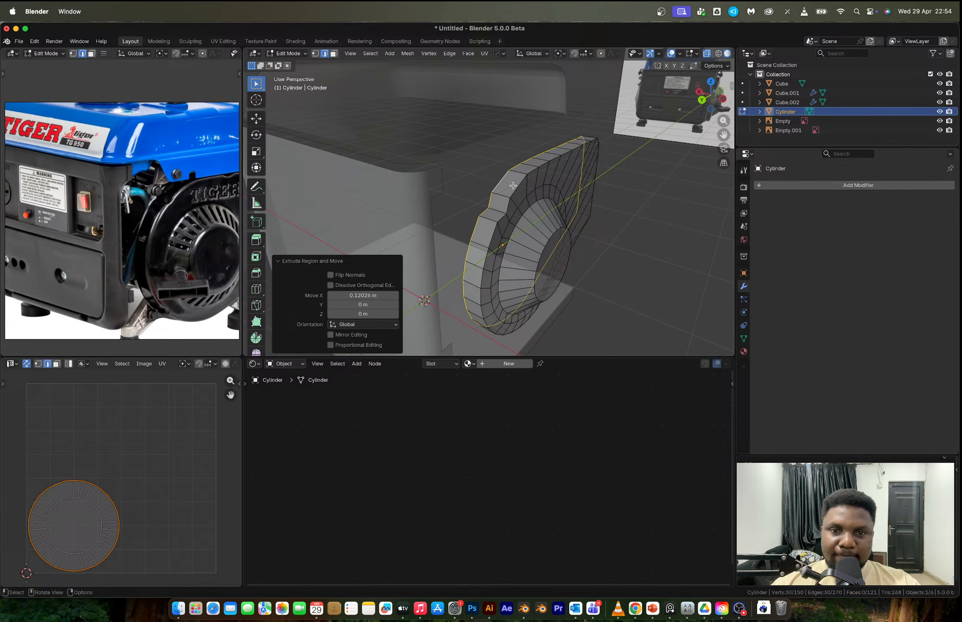
- Try to bevel the edge loop around the cover's front face
key(ctrl+b)
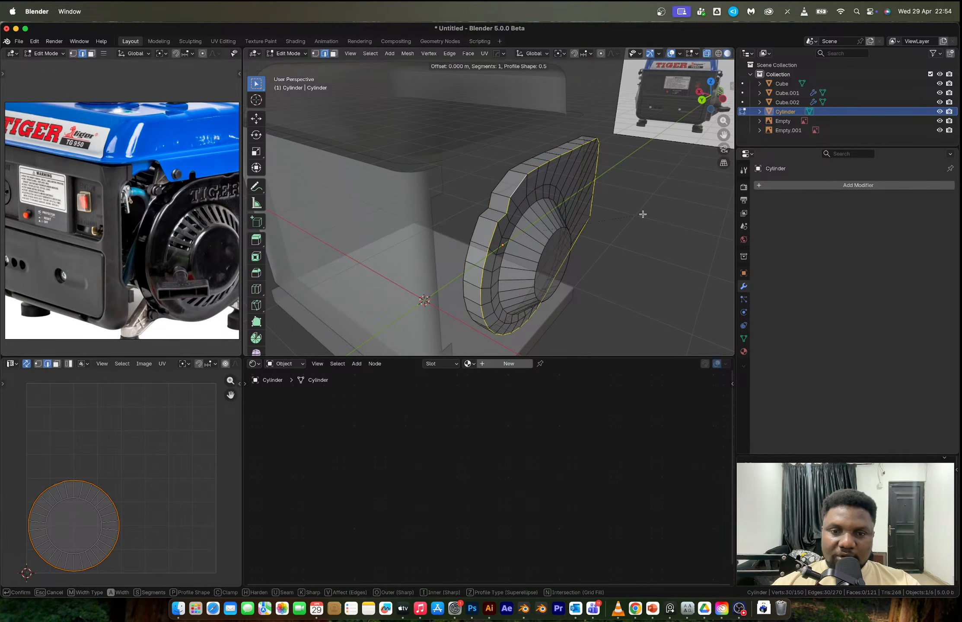
click(646, 215)
middle_drag(646, 215, 532, 183)
key(Tab)
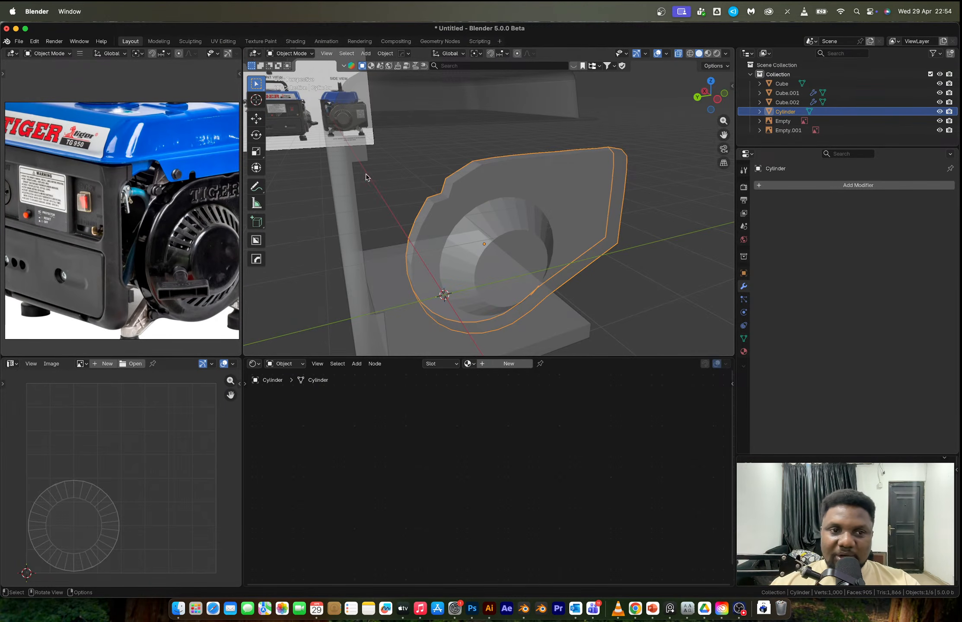
- Compare the cover's notched outline in the left view with the engine cover in the reference photo
click(717, 99)
scroll(533, 209, up, 5)
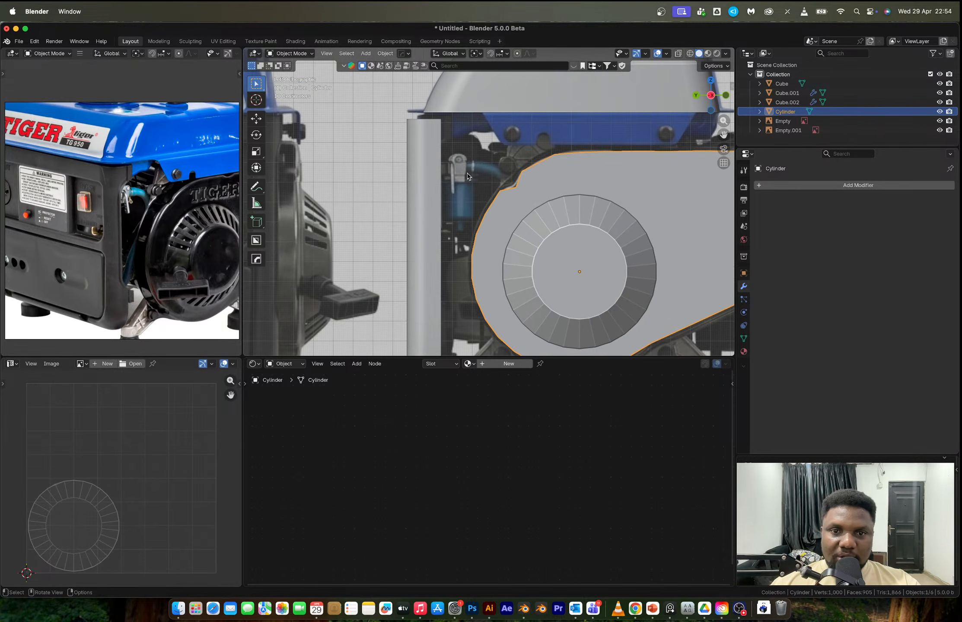
scroll(125, 192, up, 3)
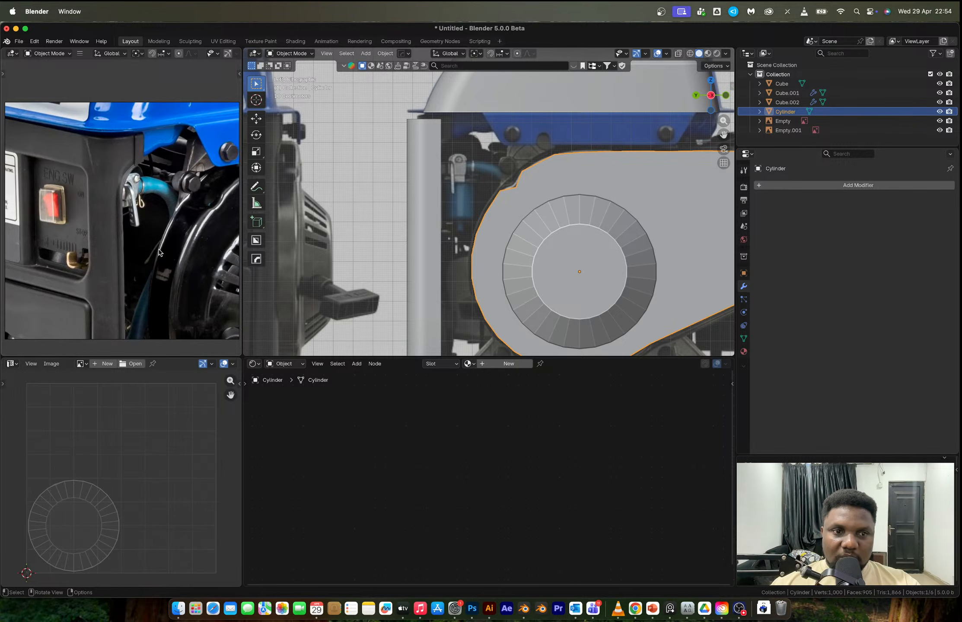
scroll(194, 232, down, 4)
scroll(194, 233, down, 2)
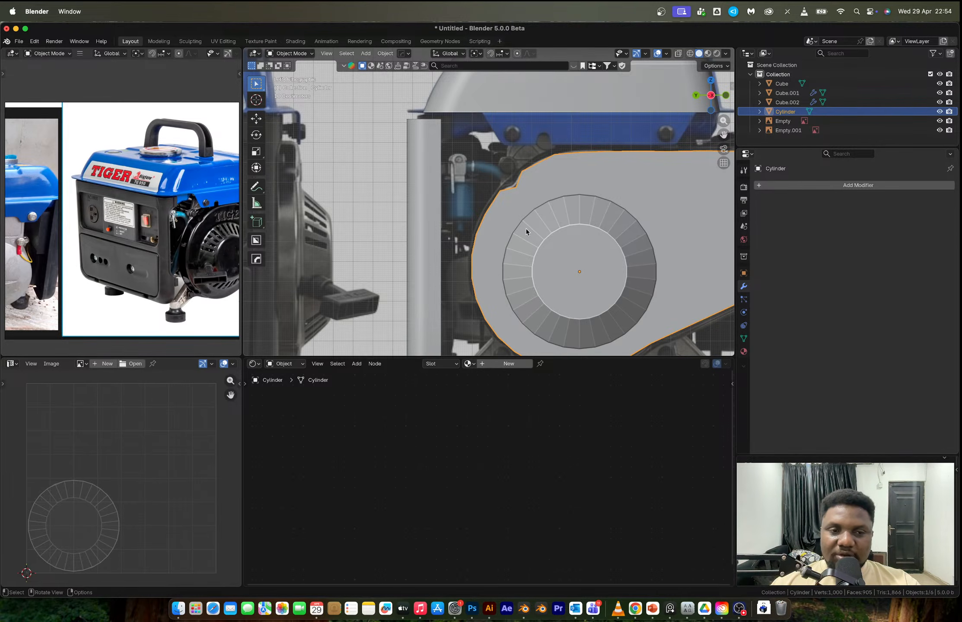
scroll(555, 201, down, 3)
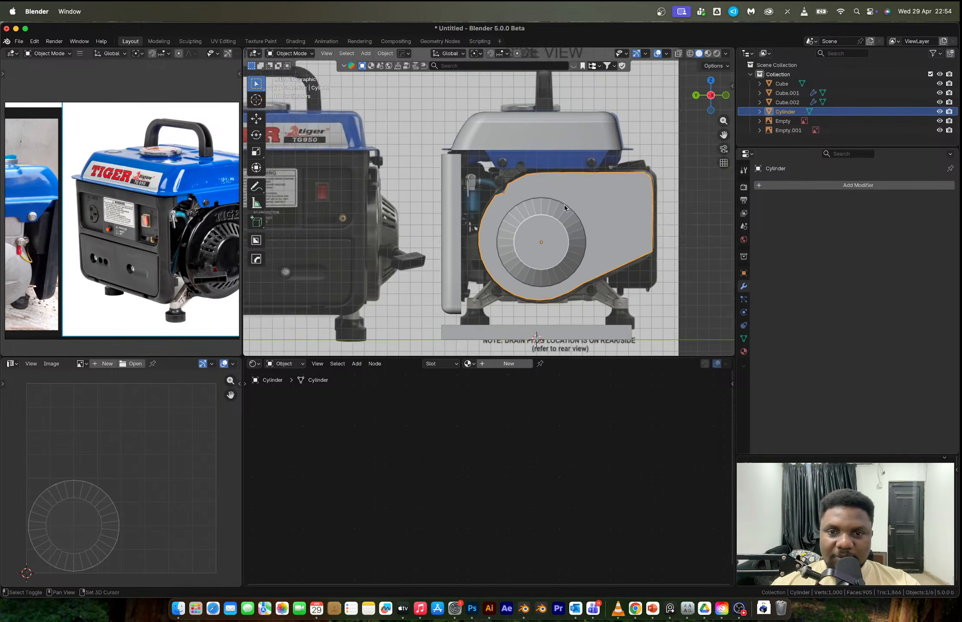
- Add a cylinder, scale it to 0.167, and move it over the reference foot on the control-panel side in the left view
scroll(482, 212, up, 3)
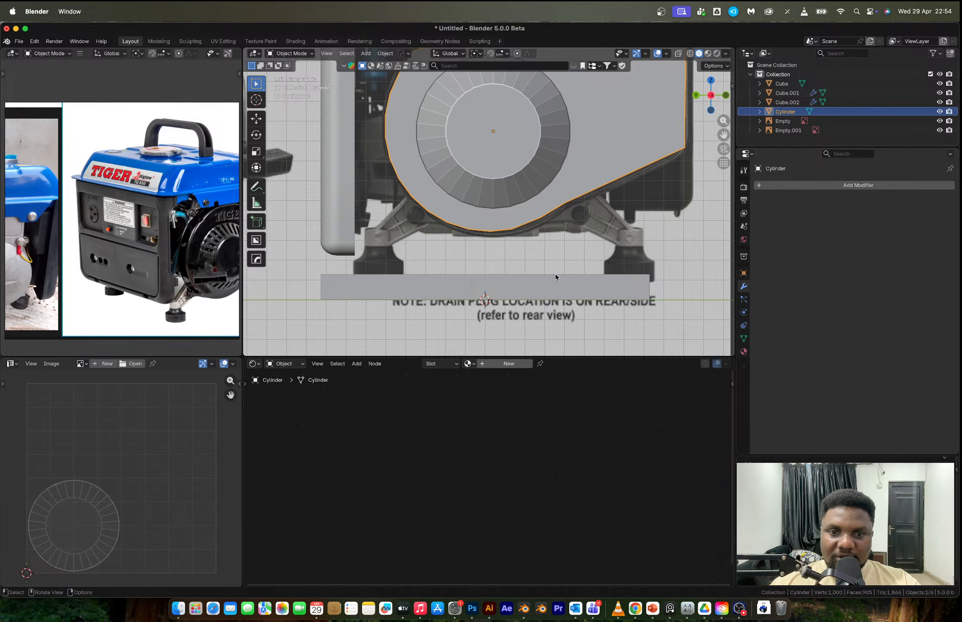
key(shift+a)
mouse_move(511, 268)
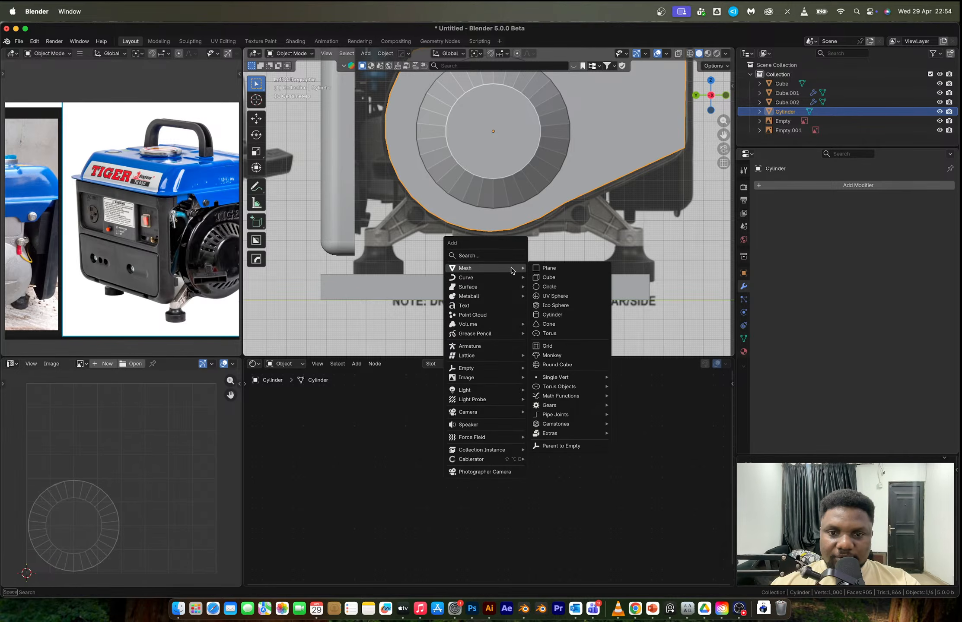
click(563, 318)
key(s)
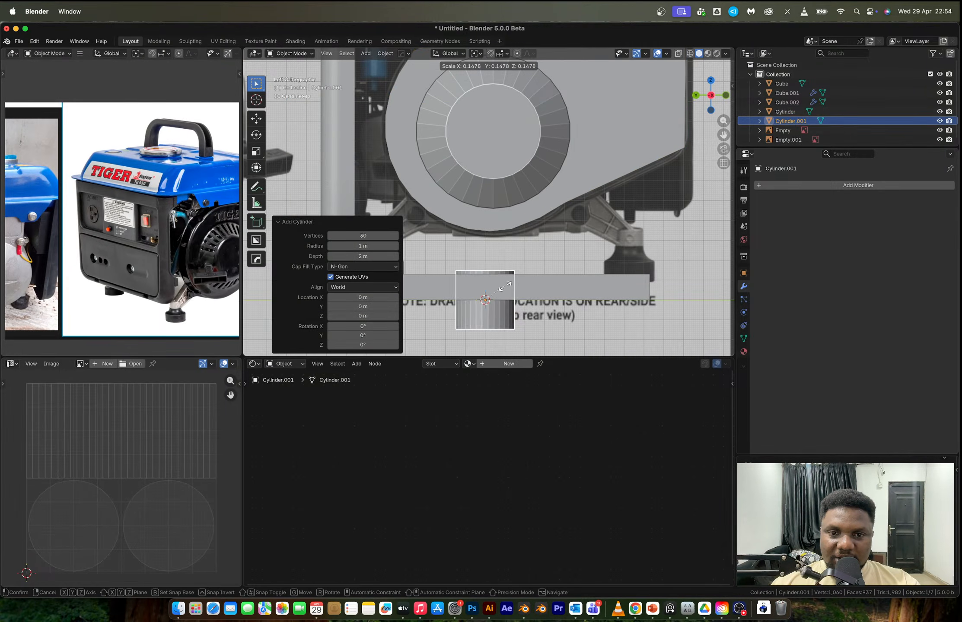
click(514, 286)
key(g)
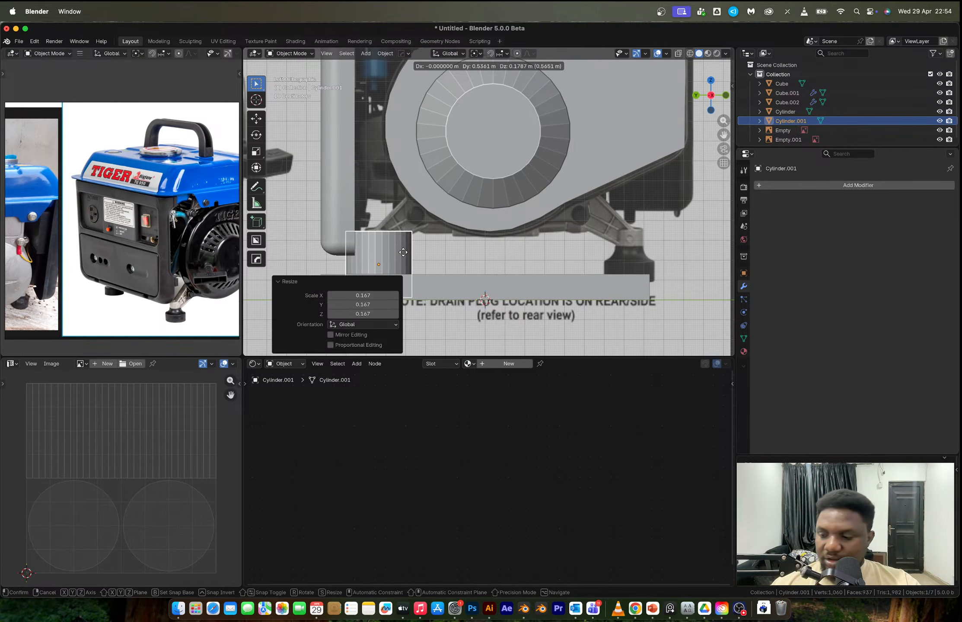
click(403, 253)
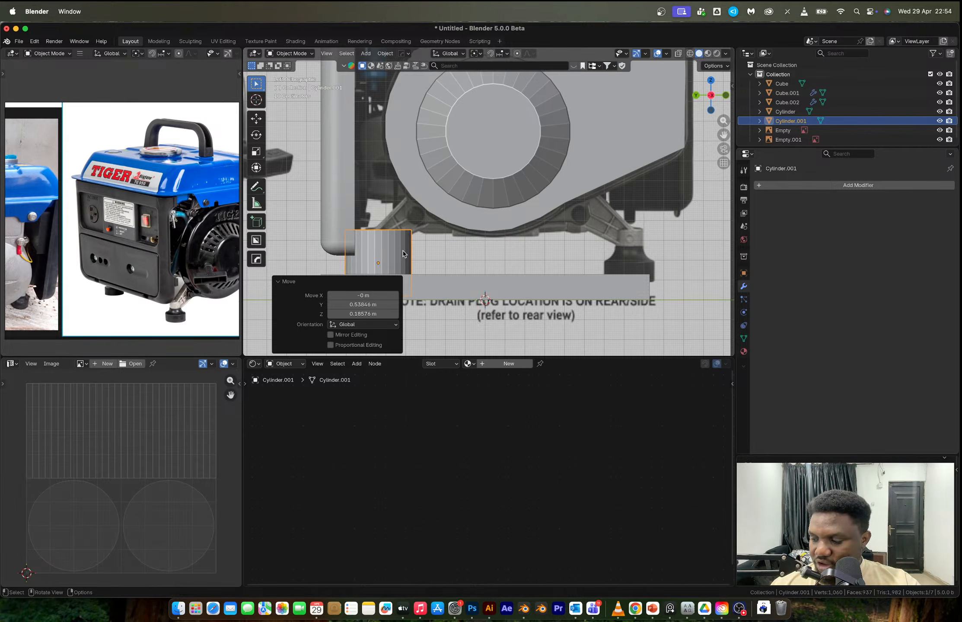
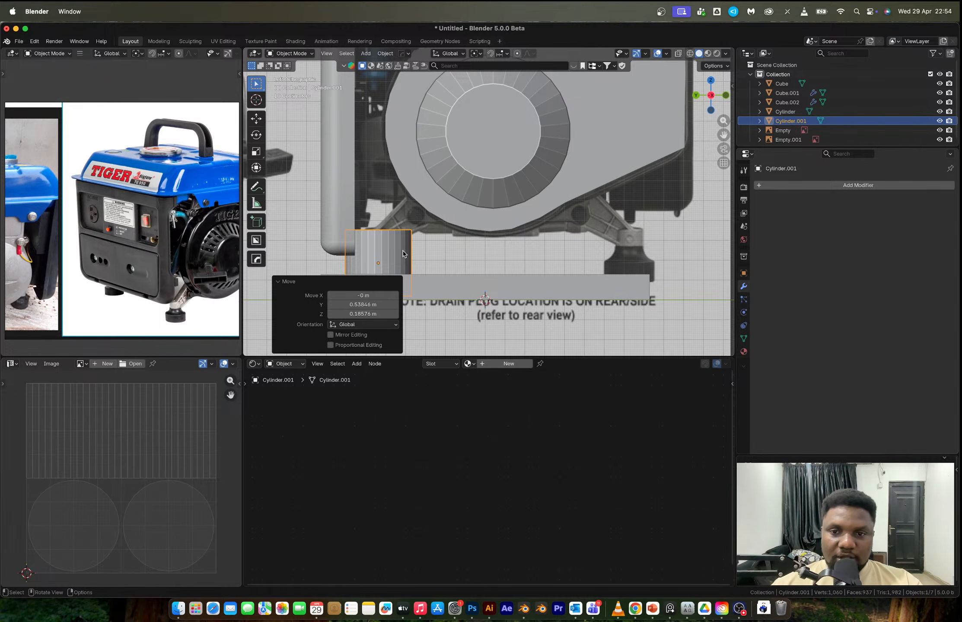
- Flatten the base plate under the generator by scaling it along the Z axis
click(481, 285)
key(s)
key(z)
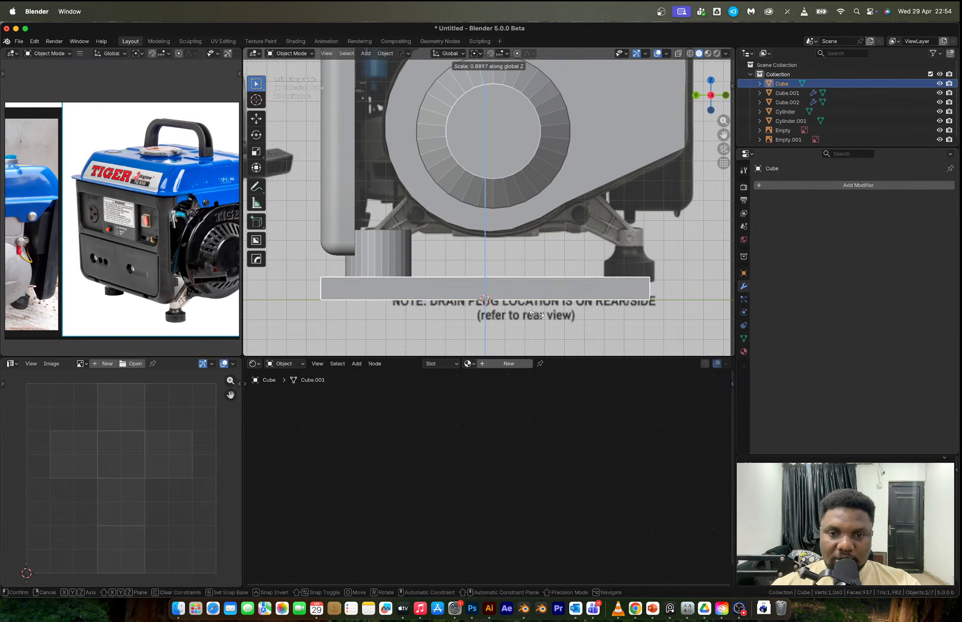
click(515, 309)
- Scale the foot cylinder to 0.774 and shorten it along Z to about 0.84 to match the reference foot
click(381, 266)
shift+middle_drag(417, 257, 485, 214)
scroll(497, 260, up, 2)
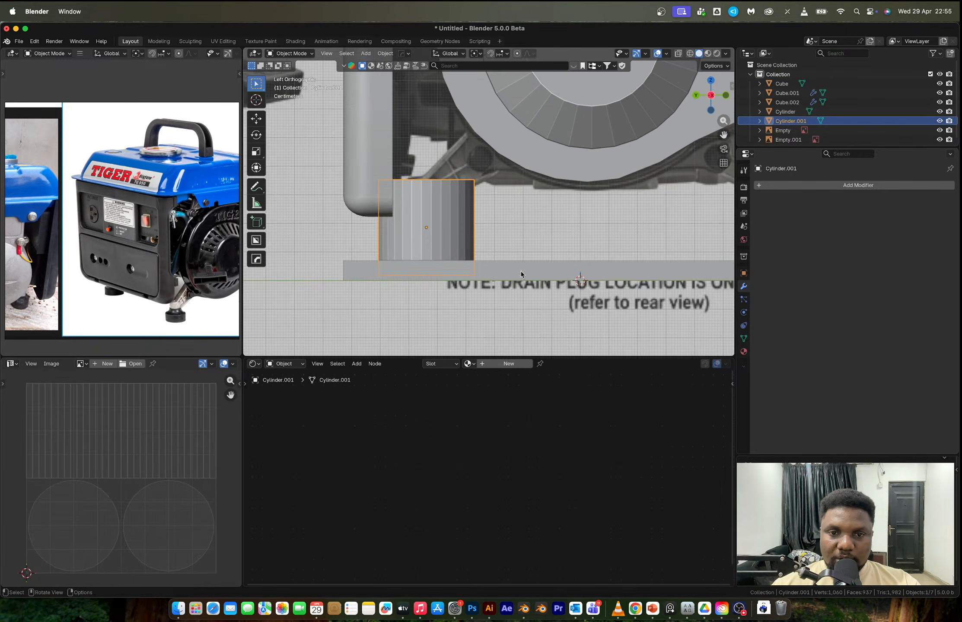
key(s)
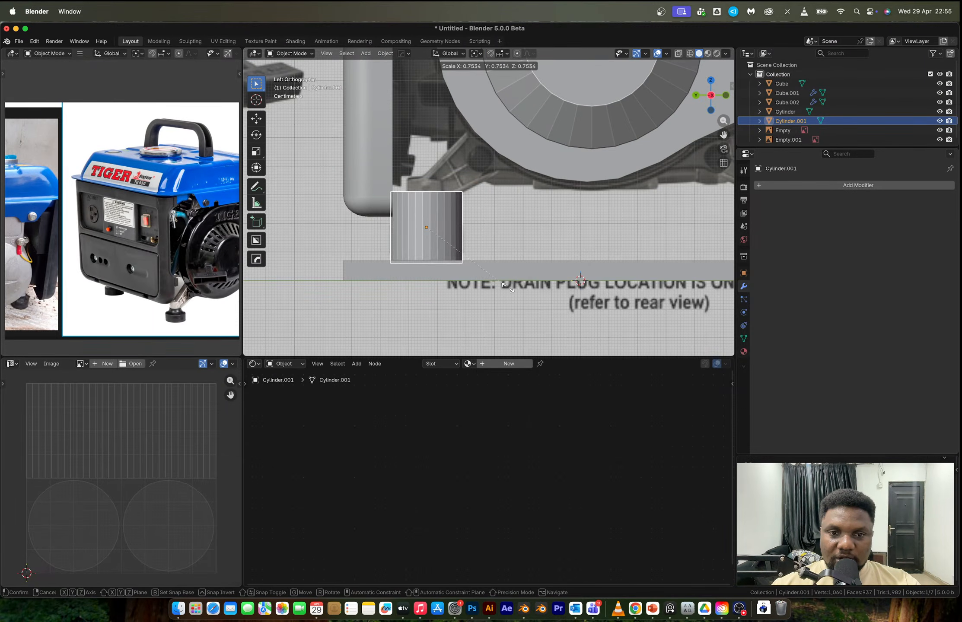
click(504, 285)
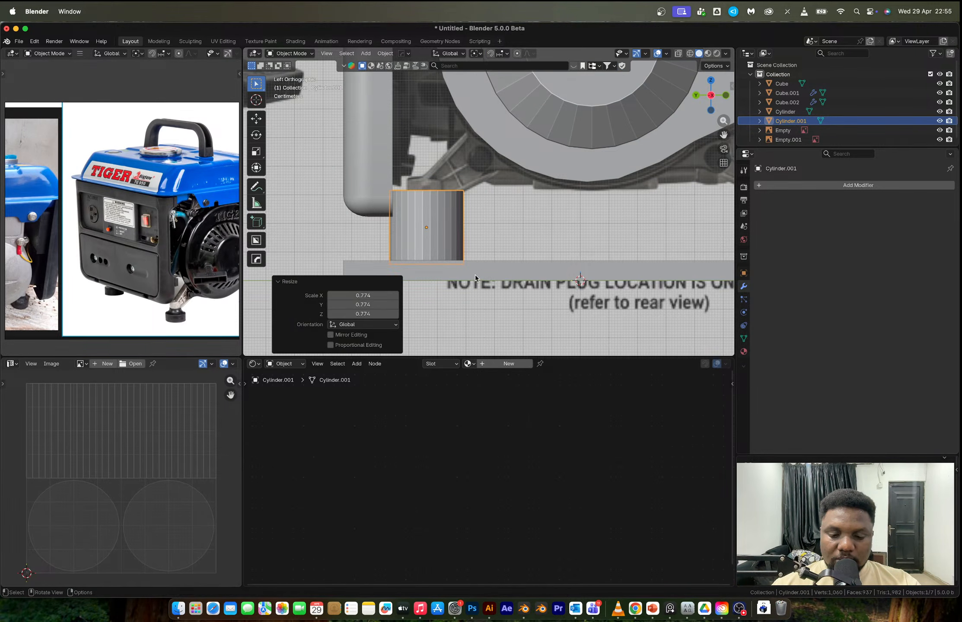
key(alt+z)
key(s)
key(z)
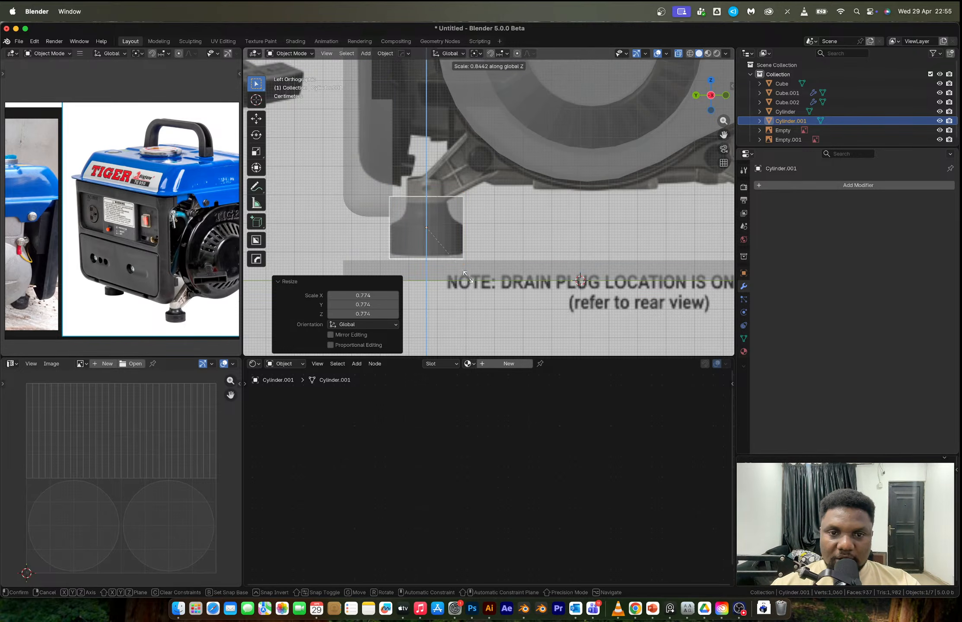
click(361, 189)
- Lower the cylinder's top ring of vertices about 0.078 m along Z to form the foot's wide base section
key(1)
drag(361, 188, 498, 218)
key(g)
key(z)
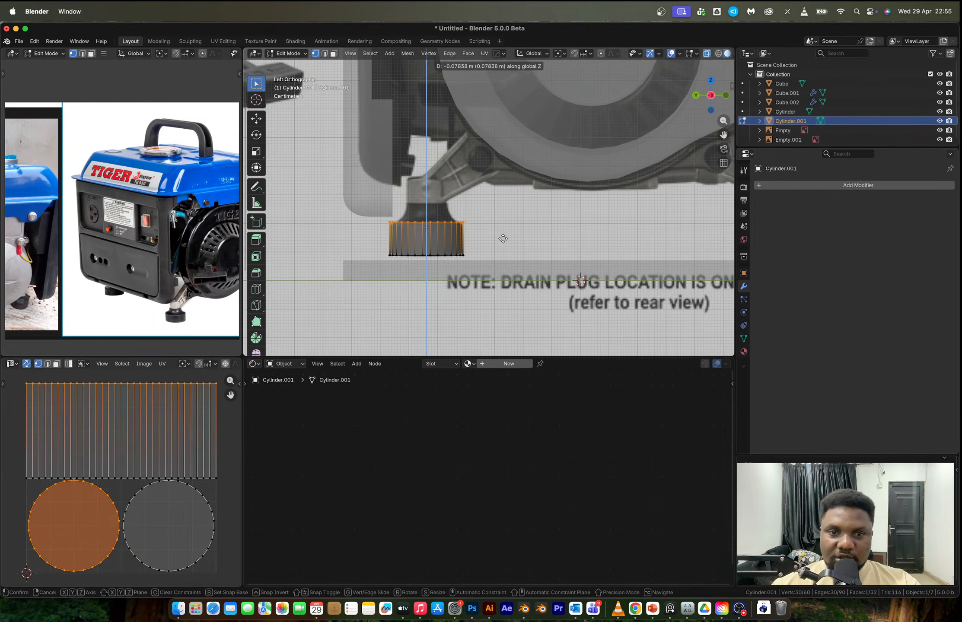
click(502, 237)
- Move the whole foot mesh about -0.795 m along X and -0.097 m along Z onto the reference foot in the back view
middle_drag(502, 236, 438, 235)
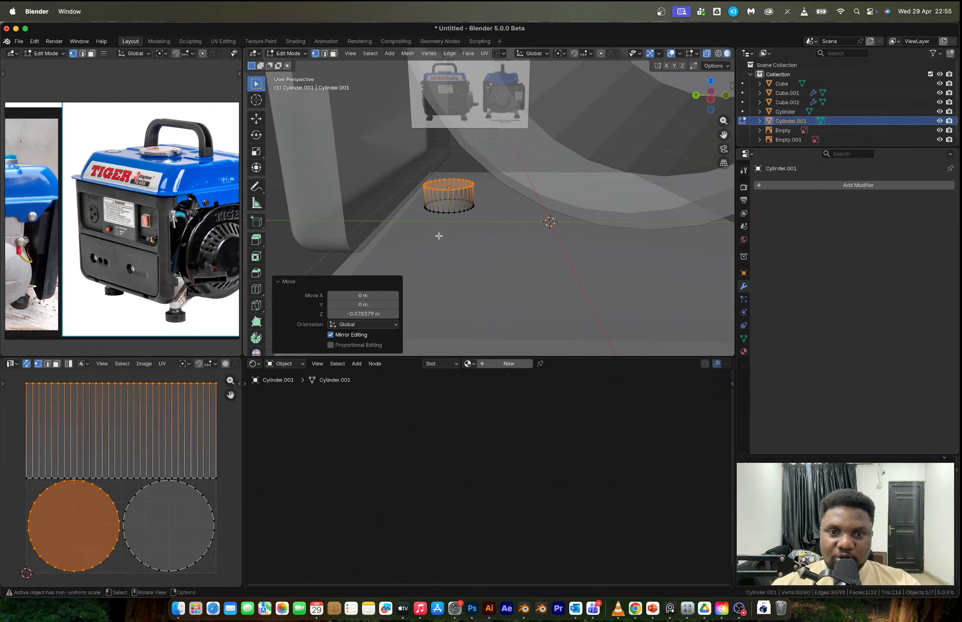
click(438, 235)
key(a)
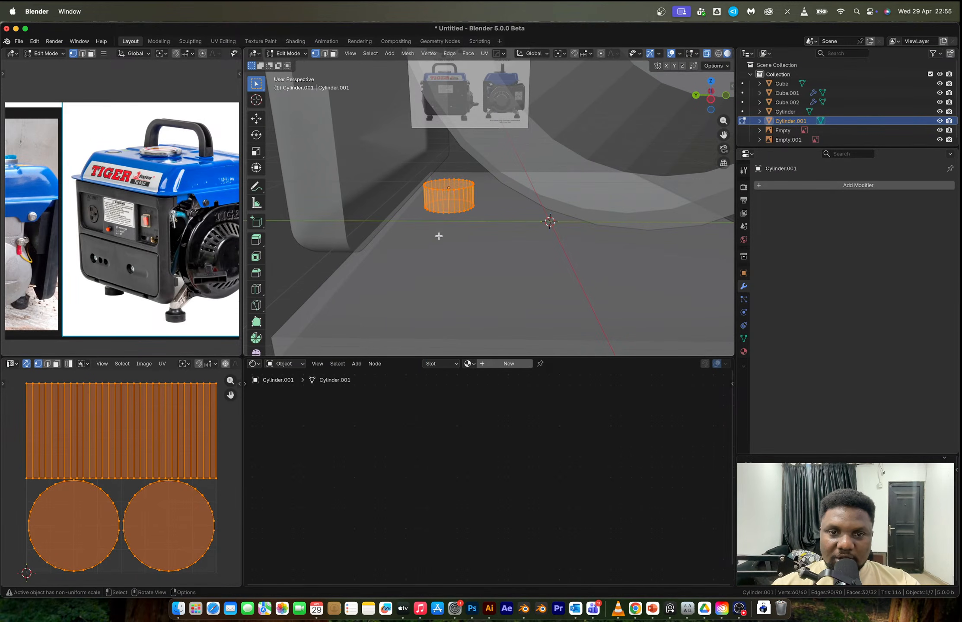
click(695, 96)
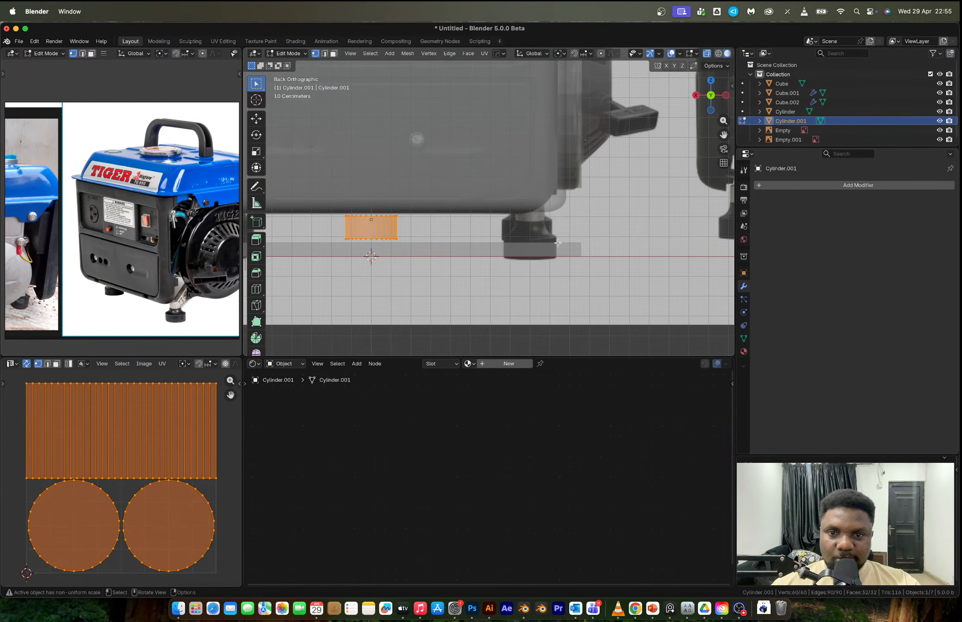
scroll(551, 249, down, 5)
scroll(544, 238, up, 5)
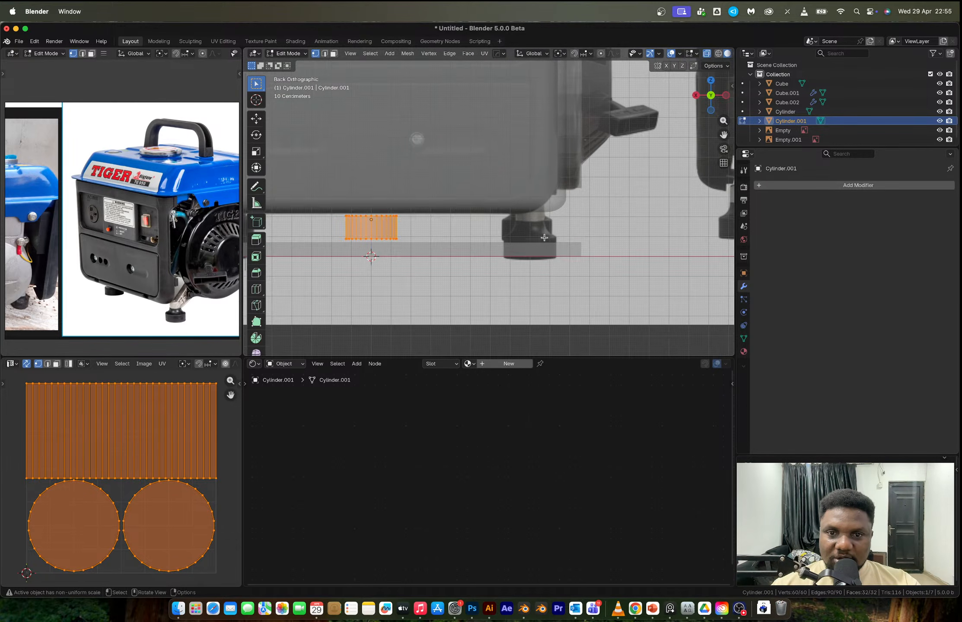
key(g)
key(x)
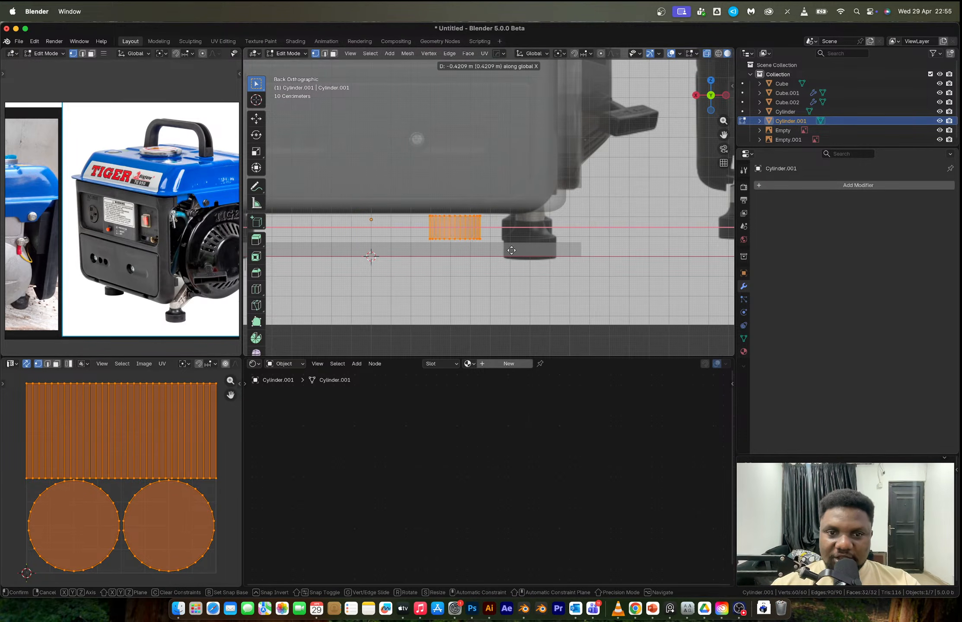
click(572, 257)
key(g)
key(z)
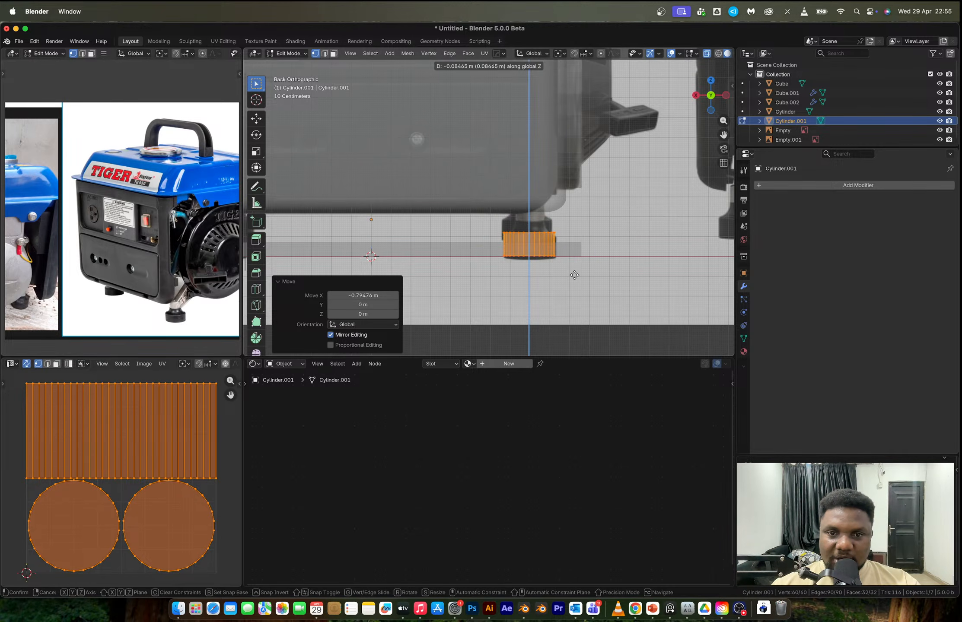
click(574, 275)
- Extrude the foot's top face about 0.07 m upward in the back view
key(ctrl+KP_3)
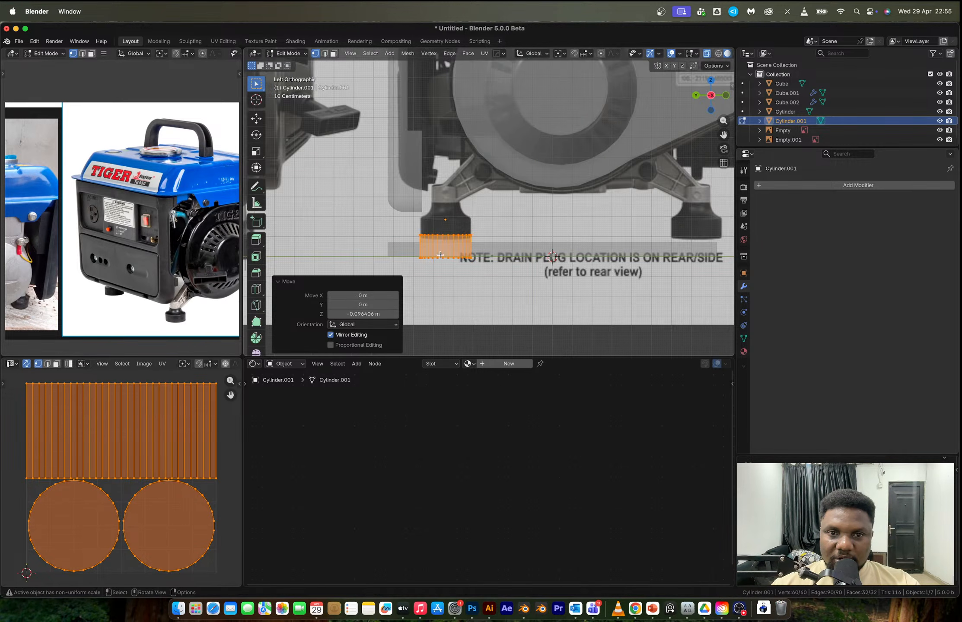
scroll(452, 230, down, 4)
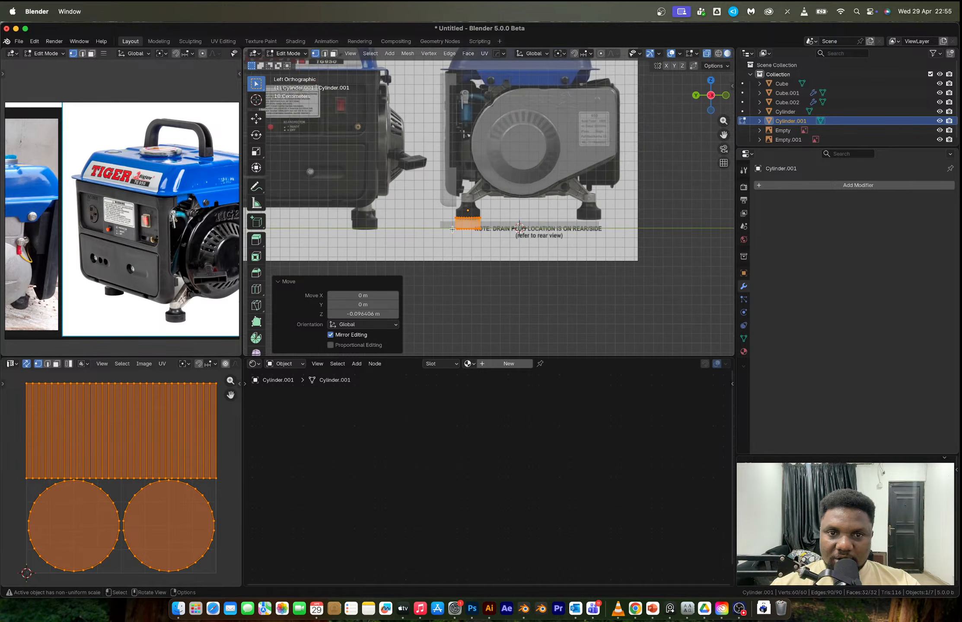
shift+scroll(452, 229, up, 5)
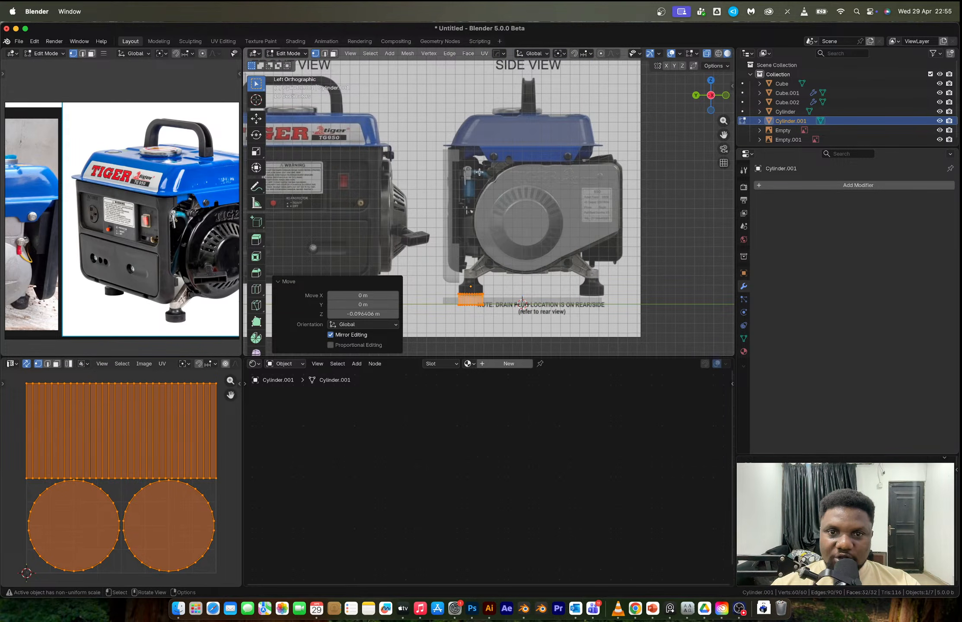
scroll(479, 172, up, 4)
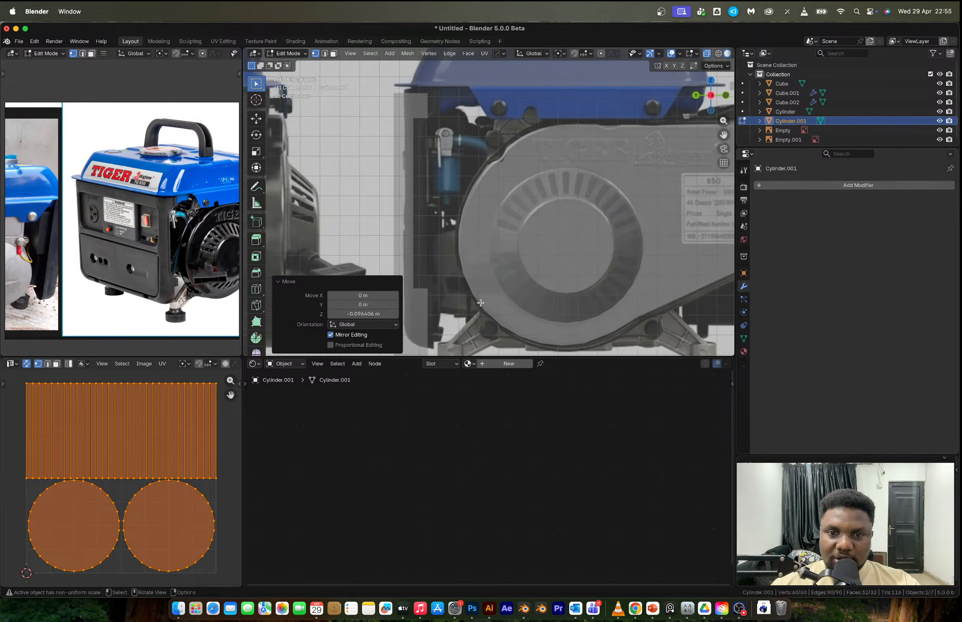
shift+scroll(488, 156, down, 8)
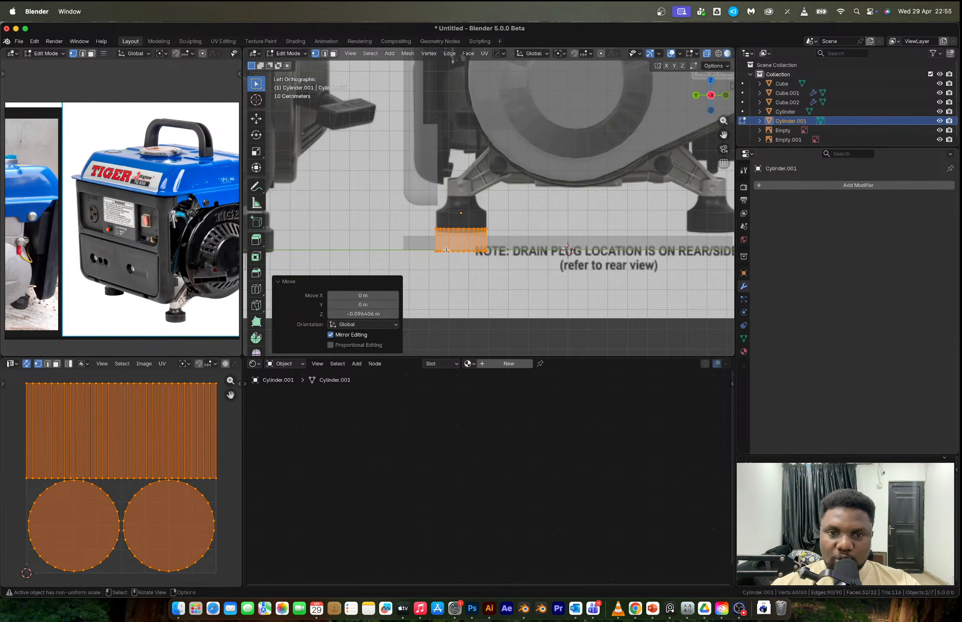
middle_drag(445, 249, 596, 246)
key(3)
click(535, 262)
key(alt+z)
click(536, 262)
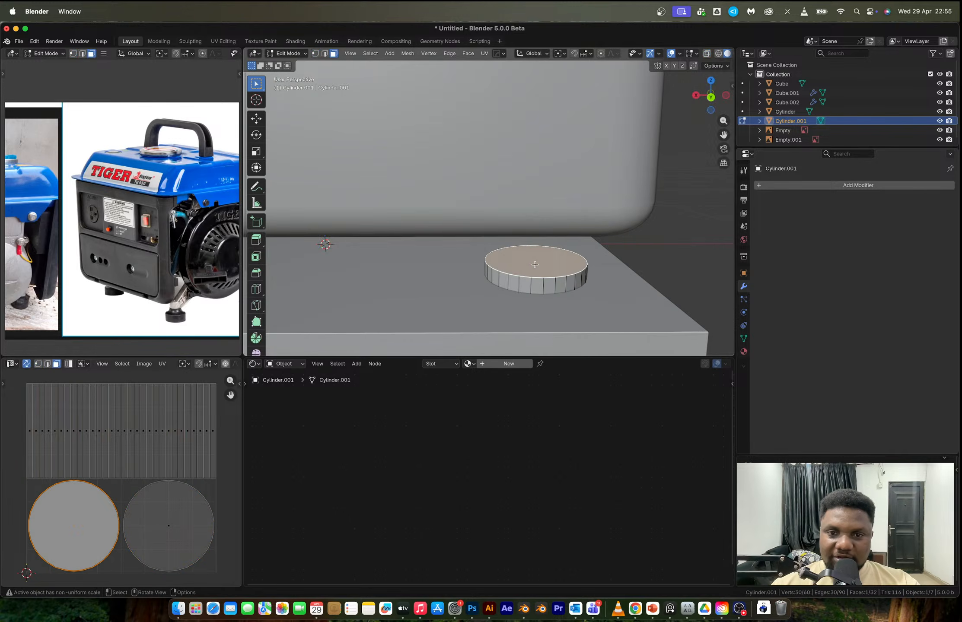
click(710, 97)
key(e)
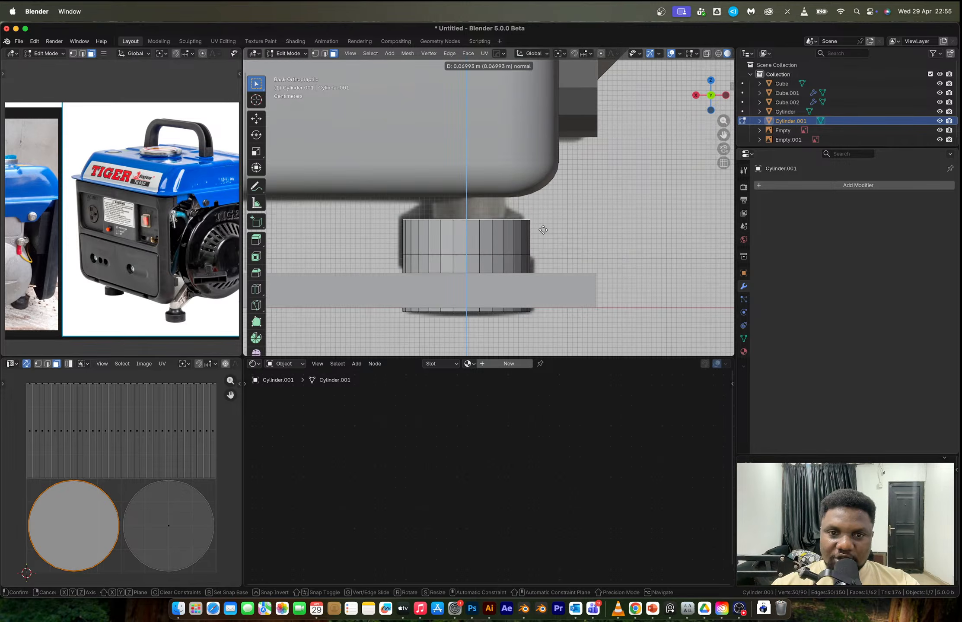
click(540, 226)
- Taper the extruded top face to about half size, add an edge loop midway up the taper, and scale it to 0.638
key(s)
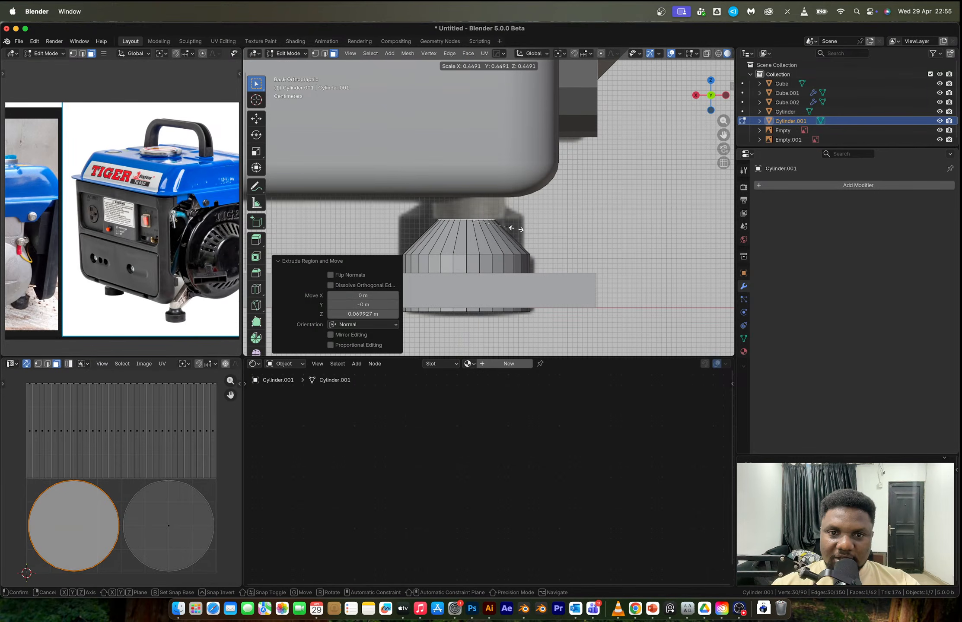
click(534, 233)
key(2)
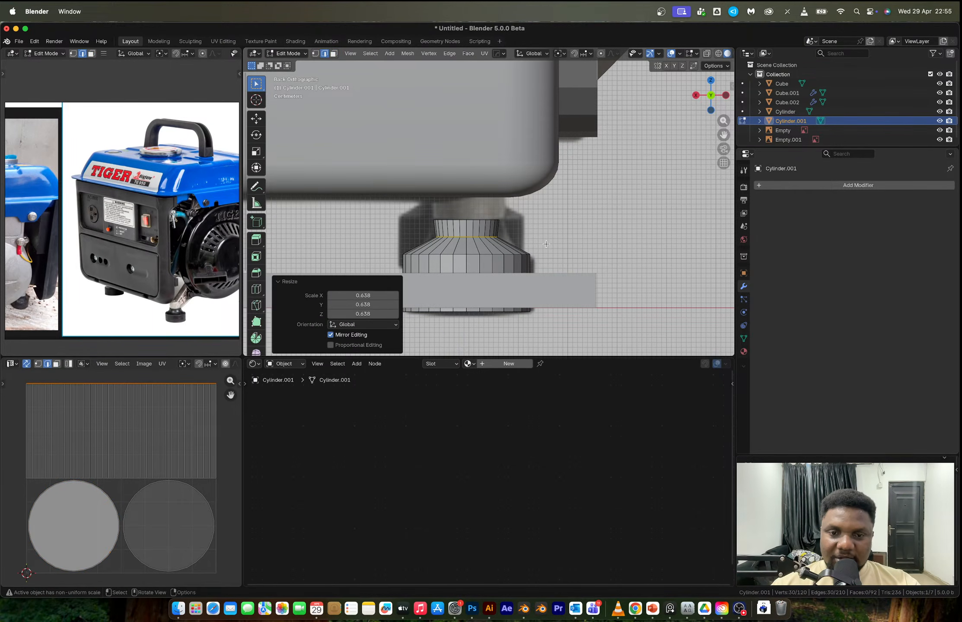
- Slide the taper's middle edge loop by a factor of 0.294 and scale it to 0.797
key(ctrl+b)
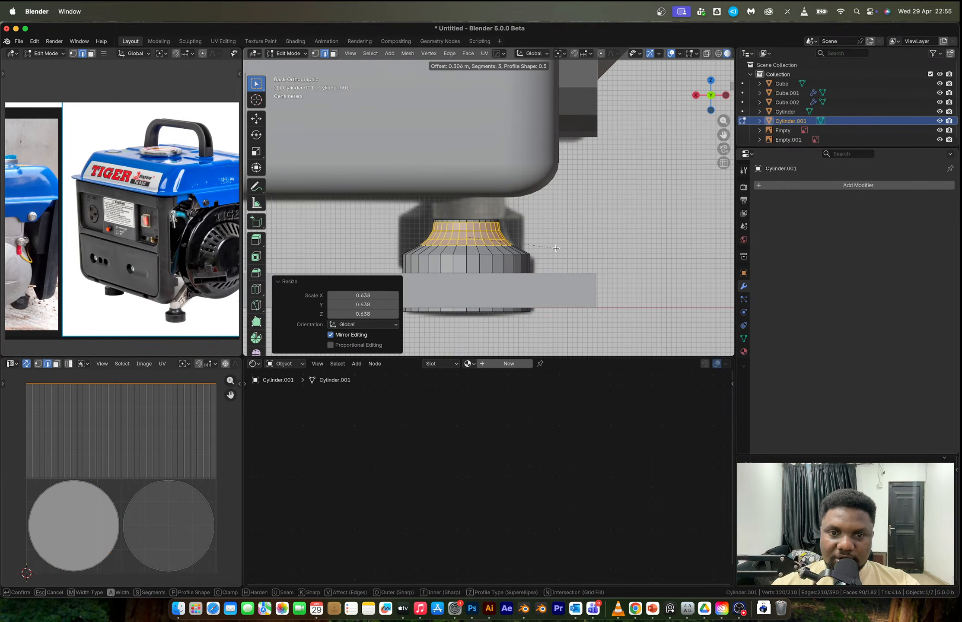
key(Escape)
key(g)
key(g)
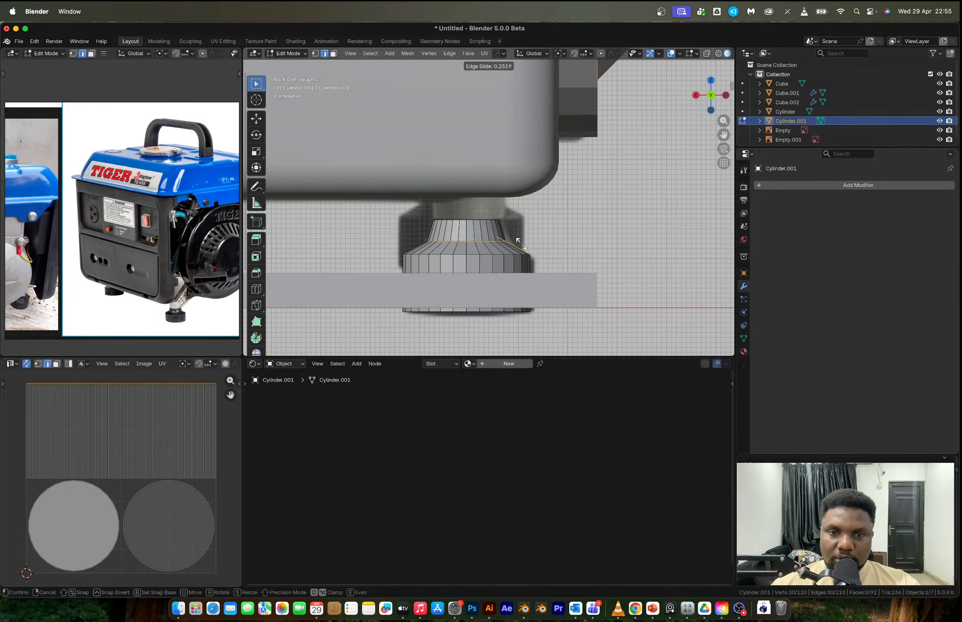
click(520, 241)
key(s)
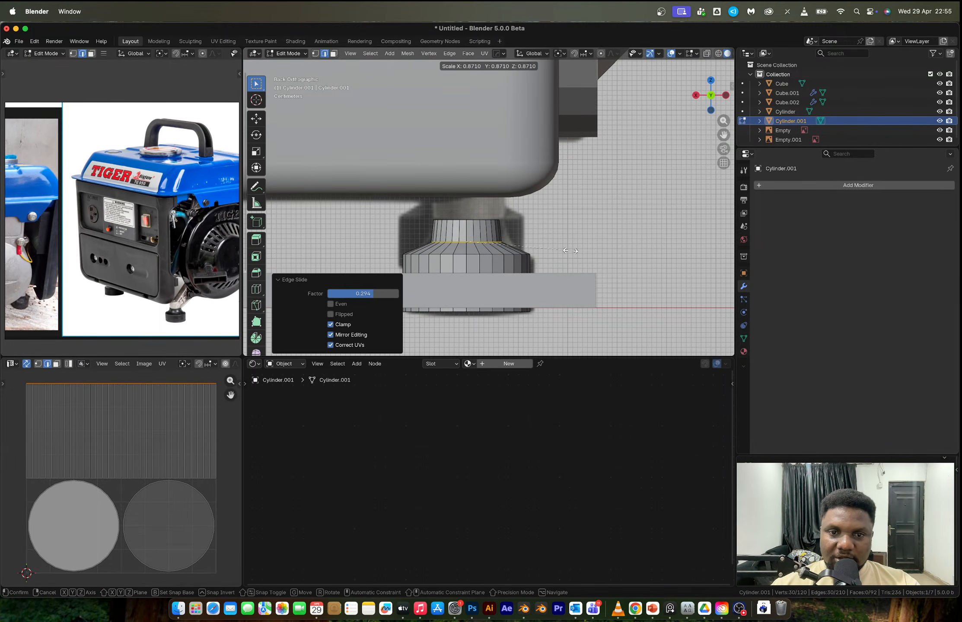
click(563, 250)
- Try beveling the taper's middle edge loop with 3 segments at about 0.347 m offset, and undo it
key(ctrl+b)
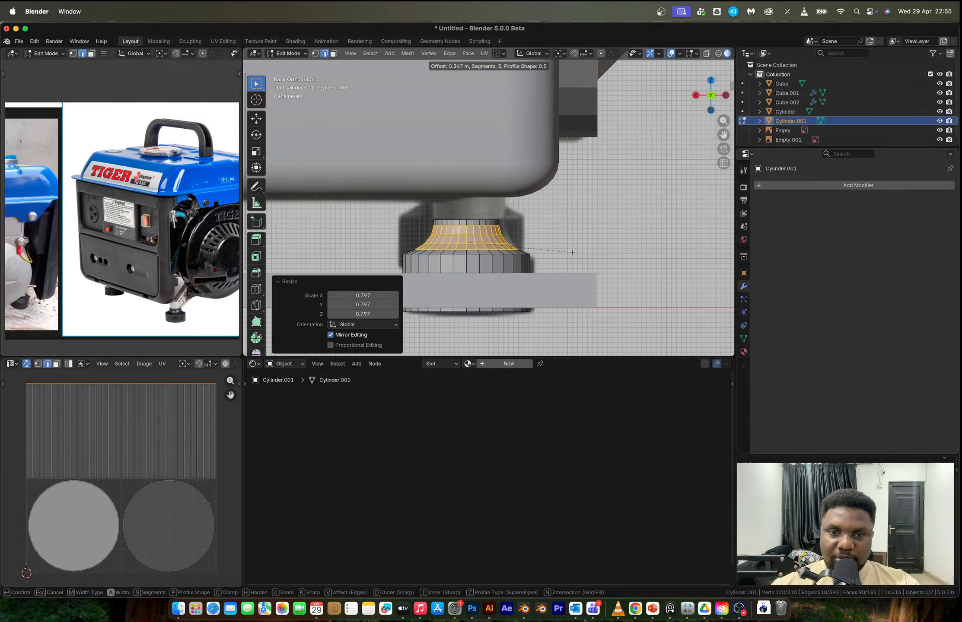
click(573, 253)
key(ctrl+z)
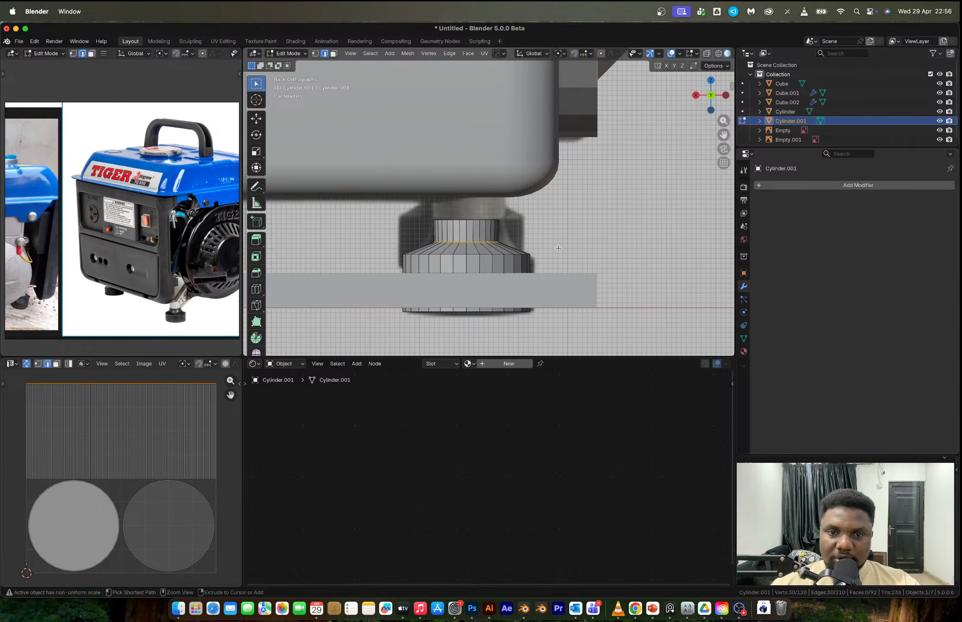
- Scale the taper's middle edge loop to 1.112 and bevel it with 3 segments at about 0.35 m offset
key(s)
click(560, 247)
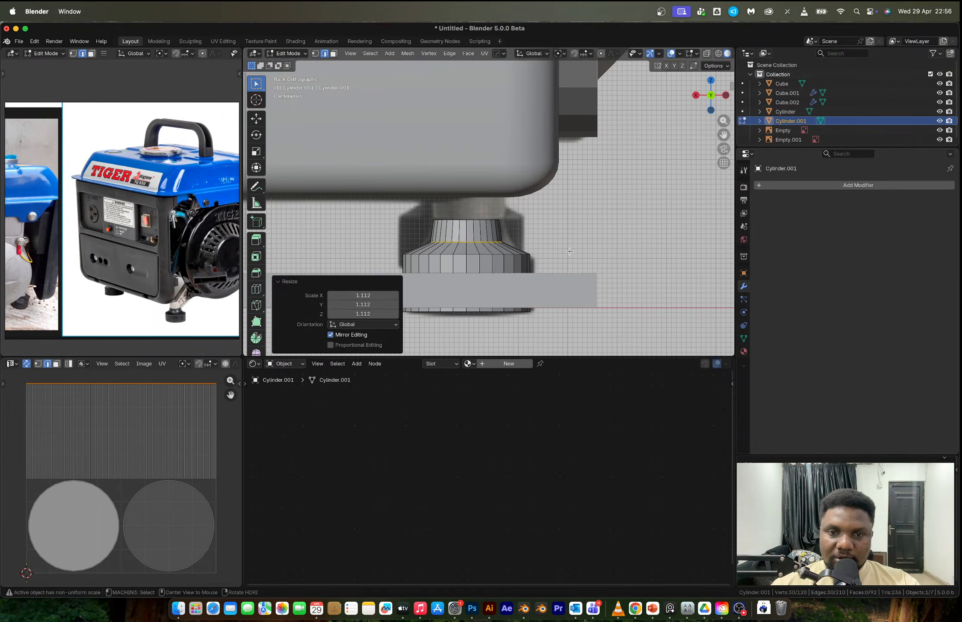
key(alt+z)
key(ctrl+b)
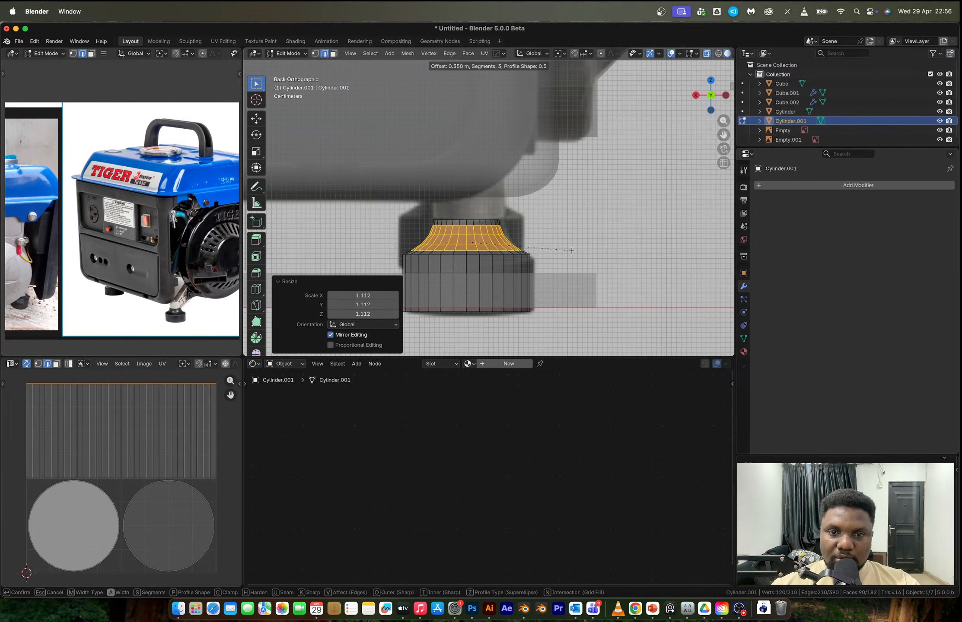
click(571, 250)
- Extrude the foot's top end upward along Z by about 0.031 m
alt+click(468, 219)
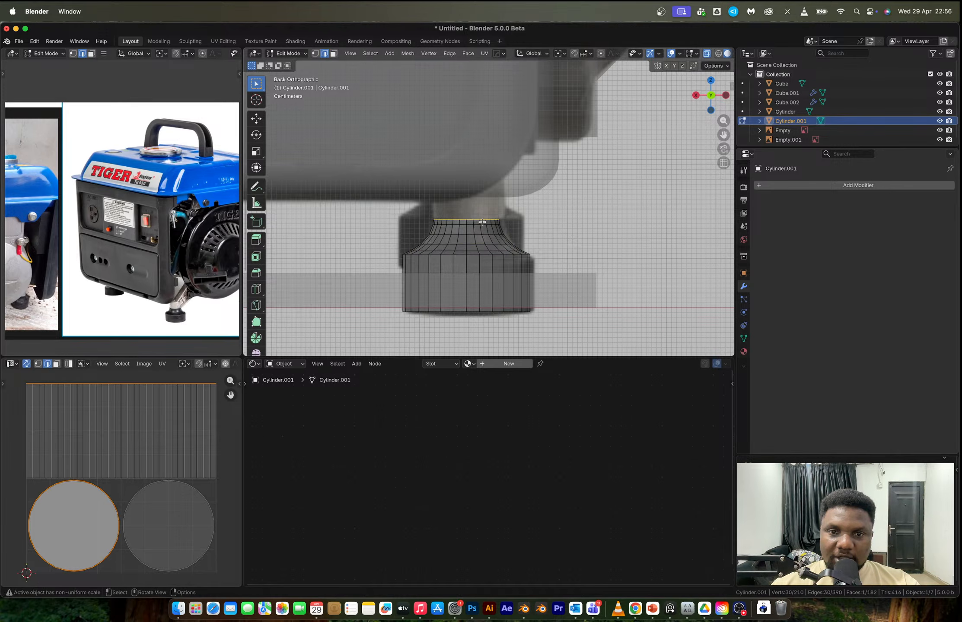
scroll(484, 222, up, 2)
key(e)
key(z)
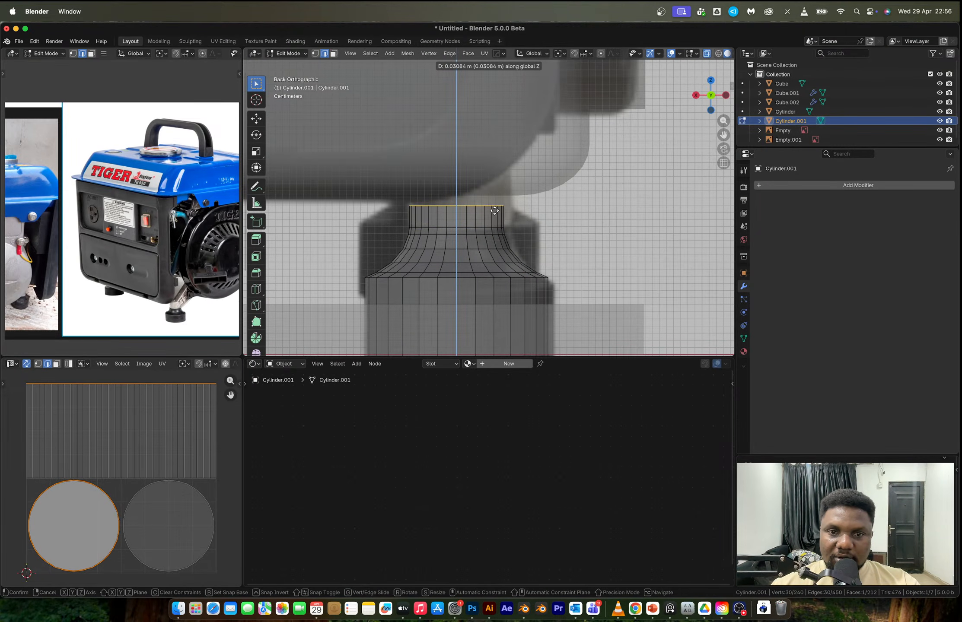
click(492, 211)
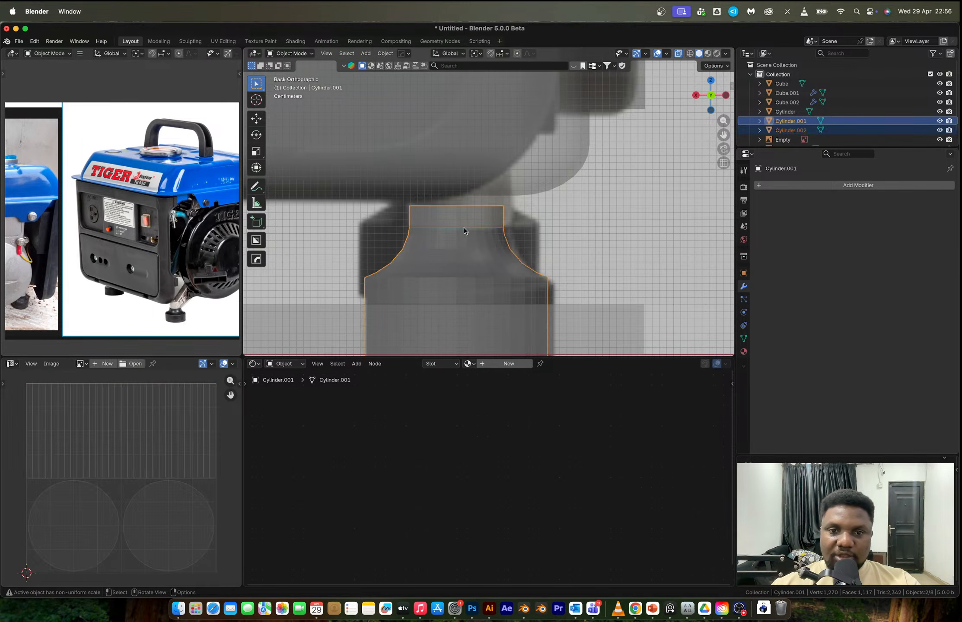
- Scale the whole separated edge ring around the foot's neck by 1.118
click(464, 227)
key(Tab)
key(a)
key(s)
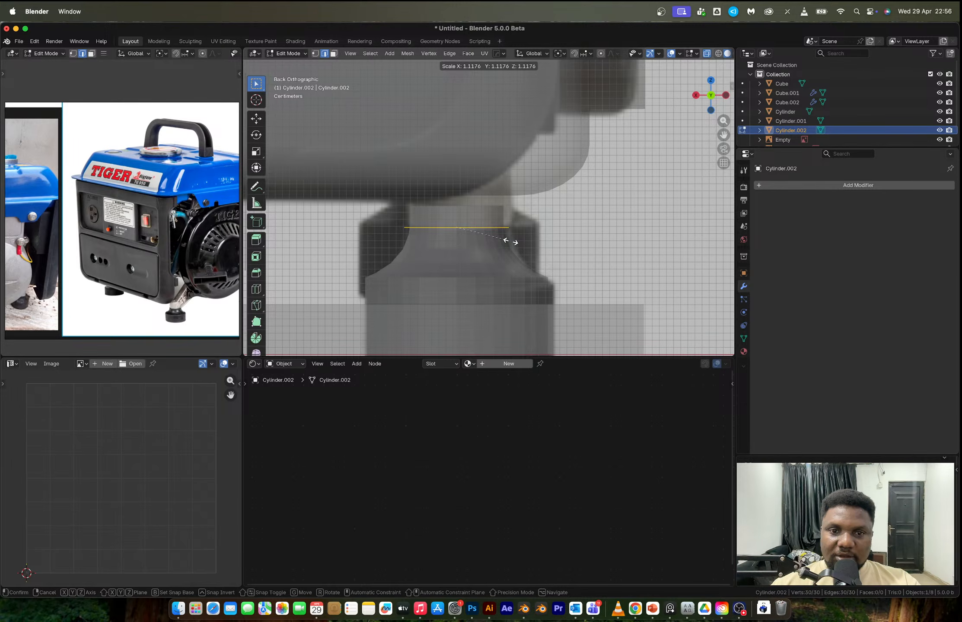
click(505, 240)
- Extrude the neck ring upward along Z into an open collar that reaches past the generator body's lower edge
key(e)
key(z)
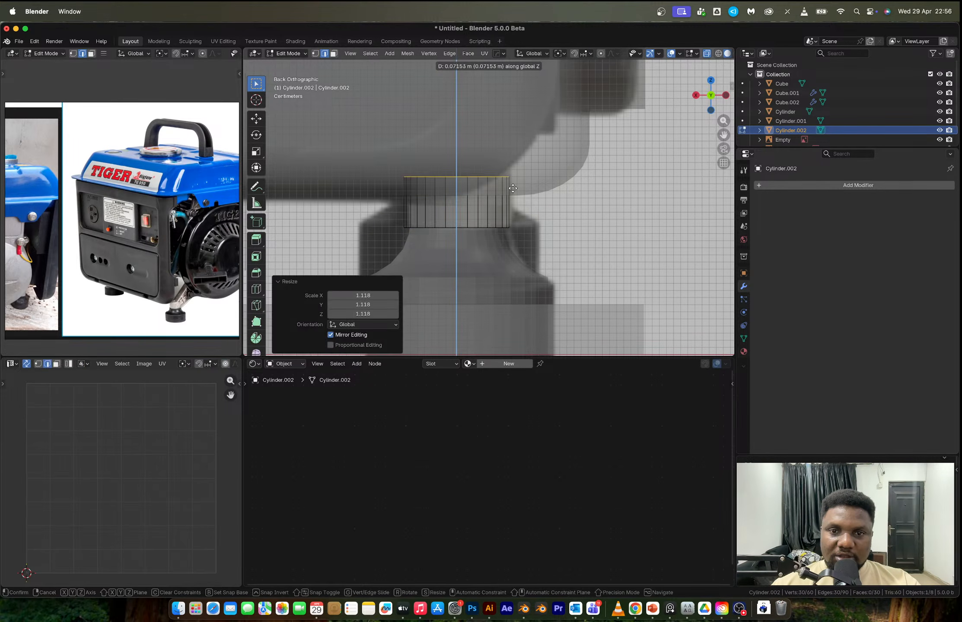
click(513, 151)
key(Tab)
scroll(518, 182, down, 3)
middle_drag(526, 210, 461, 240)
scroll(464, 195, up, 6)
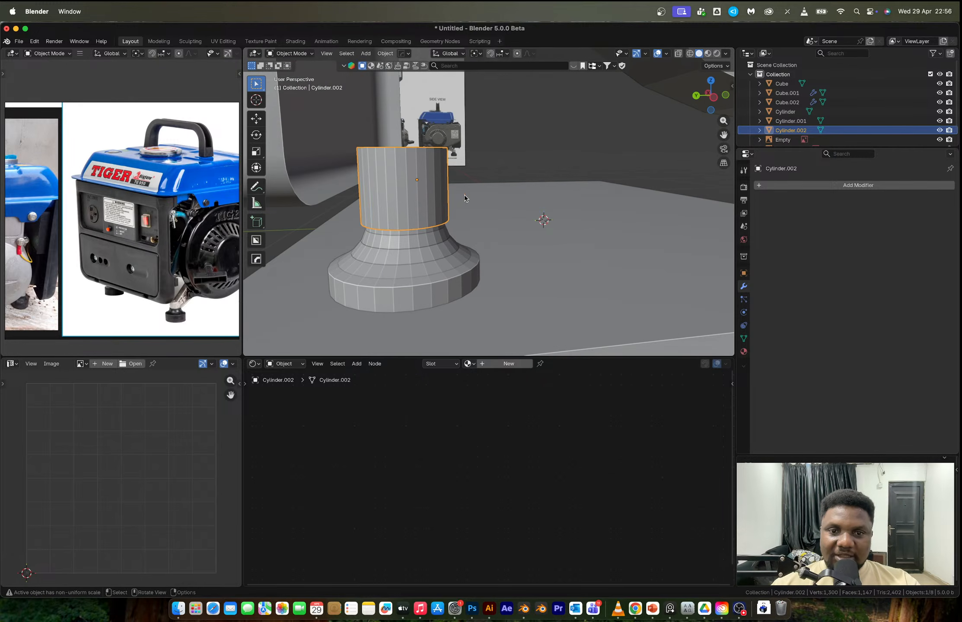
- Bevel the edge loop around the upper outer rim of the rubber foot
click(431, 249)
key(Tab)
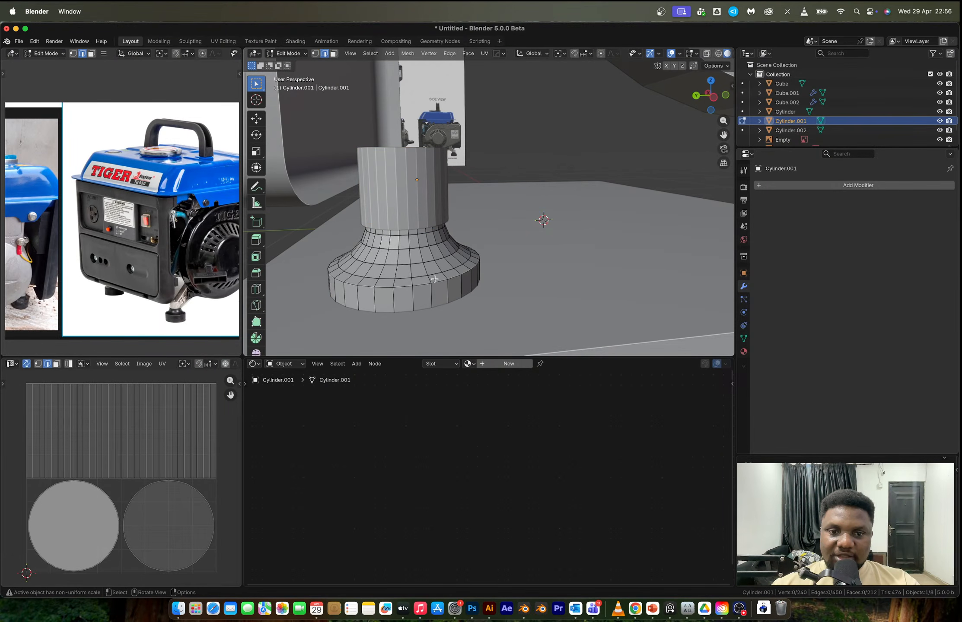
alt+click(434, 279)
key(Tab)
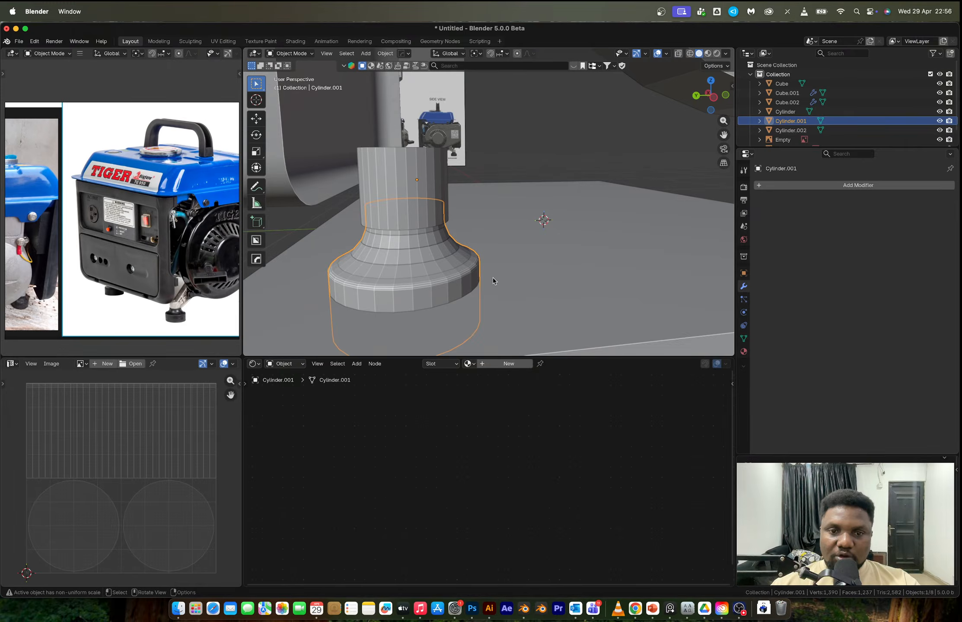
middle_drag(493, 277, 480, 268)
click(535, 266)
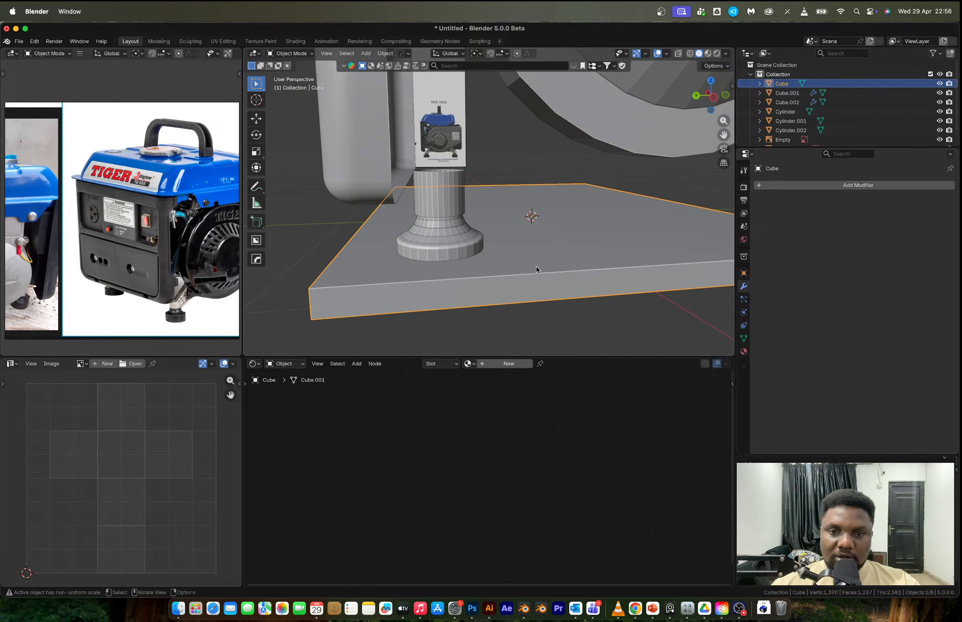
- Lower the collar's top edge loop by about 0.019 m along Z to match the side reference
click(445, 195)
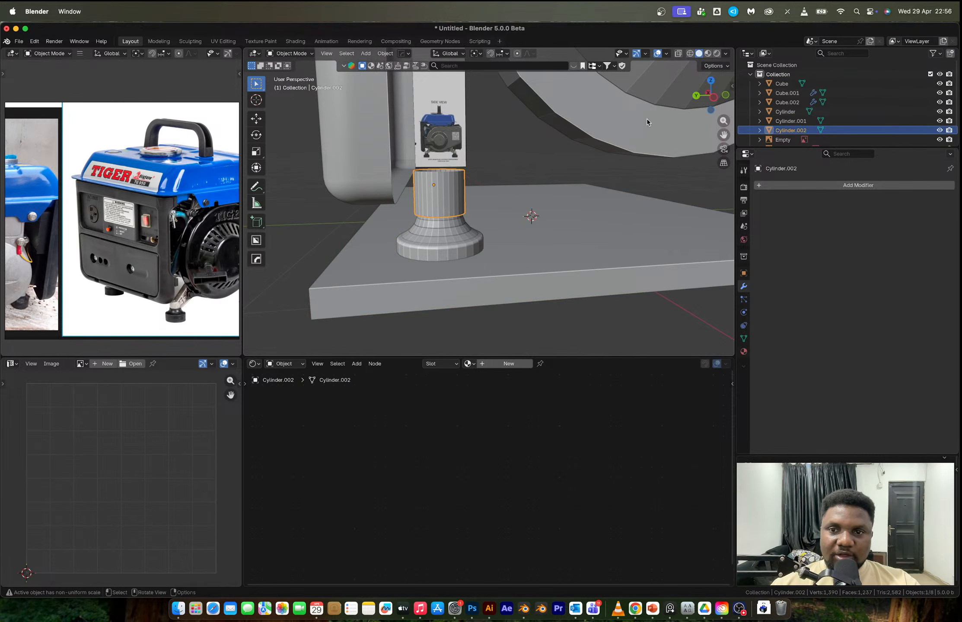
click(713, 97)
scroll(430, 200, up, 2)
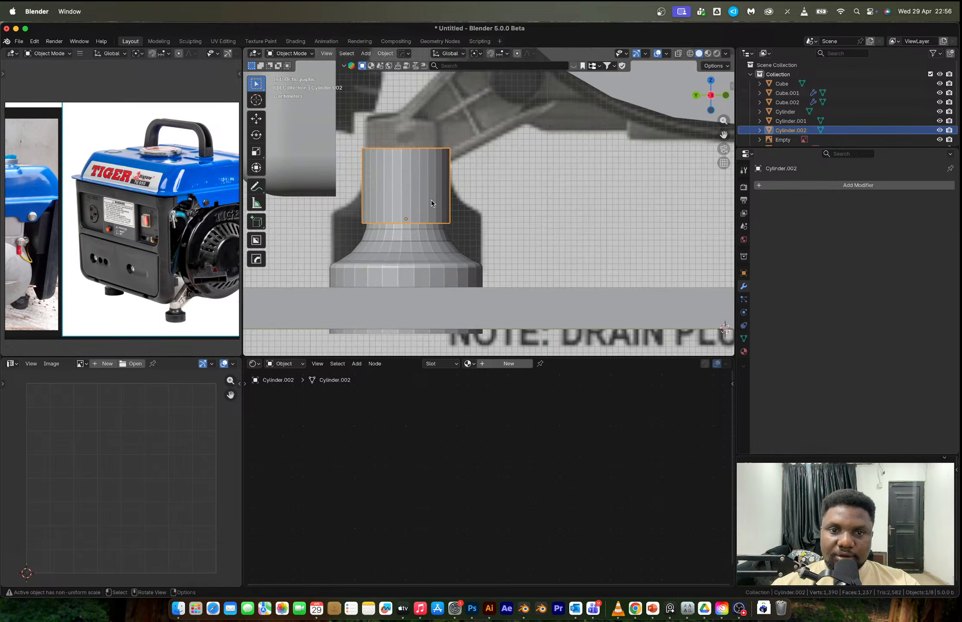
key(Tab)
key(alt+z)
shift+middle_drag(430, 200, 445, 218)
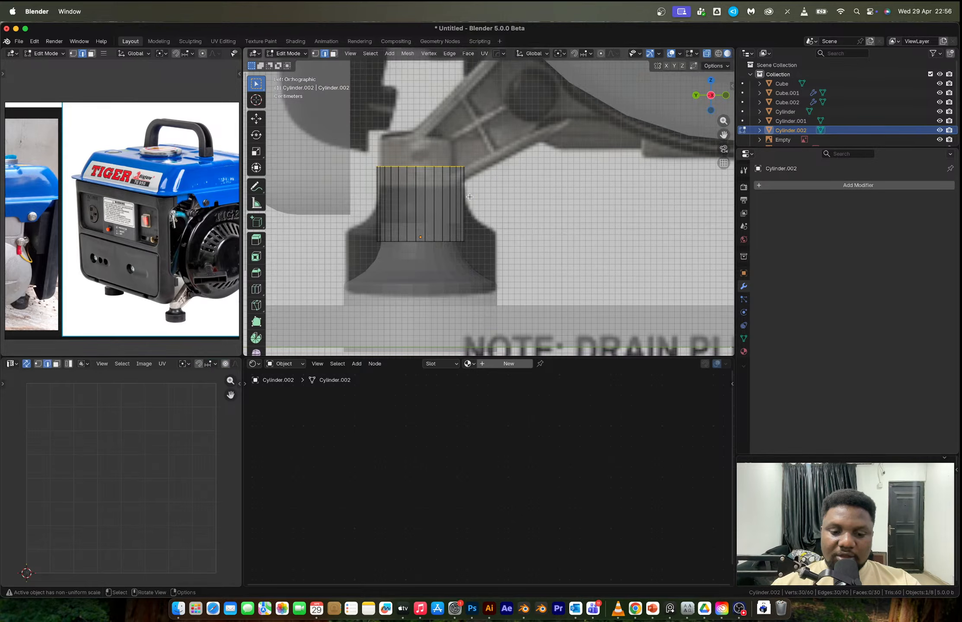
key(g)
key(z)
click(470, 208)
- Close the collar's top opening with Grid Fill and set the span to 5
scroll(162, 235, up, 5)
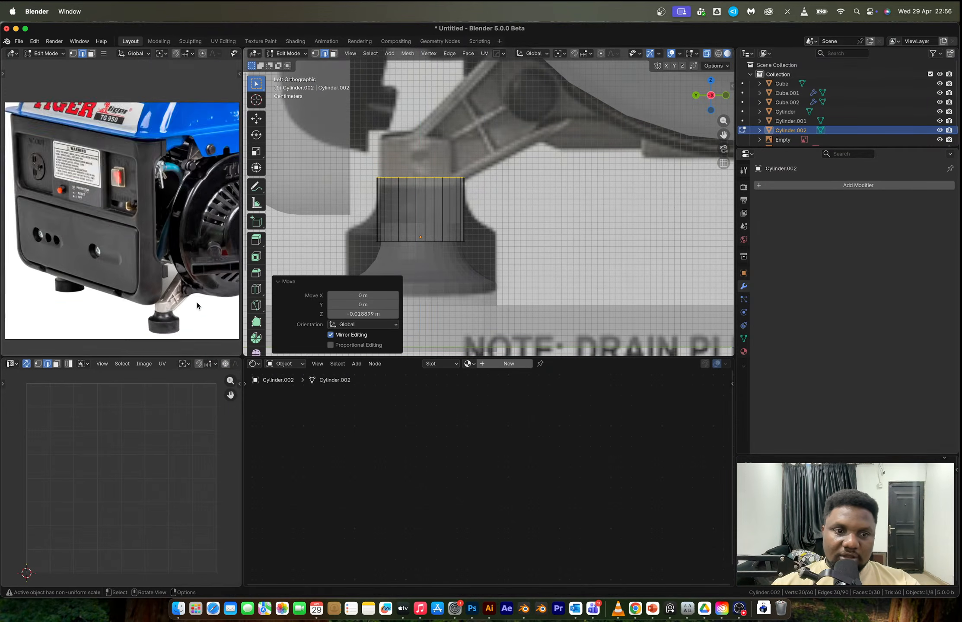
scroll(133, 247, up, 4)
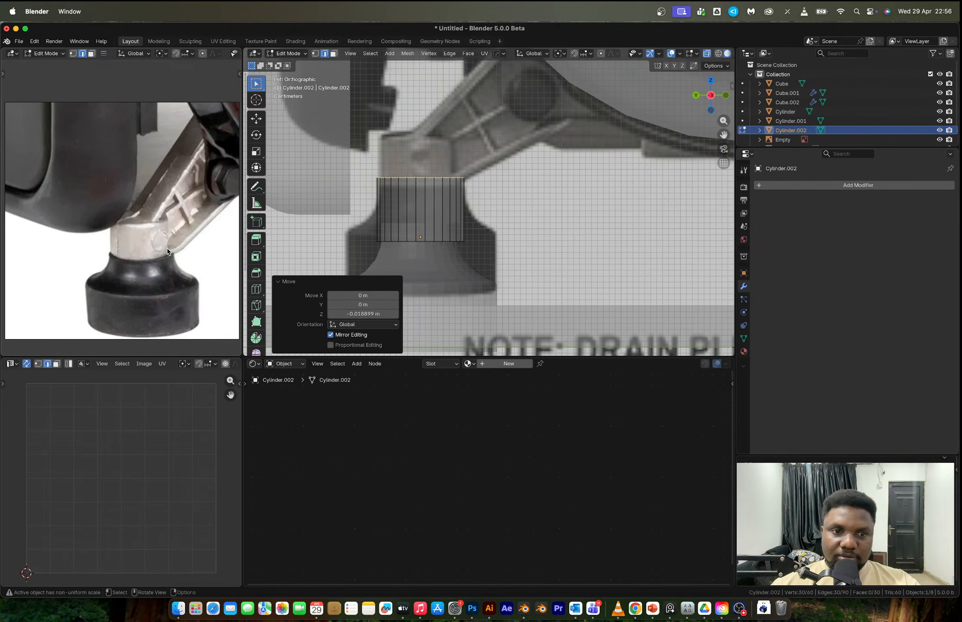
middle_drag(434, 196, 438, 229)
scroll(423, 200, up, 2)
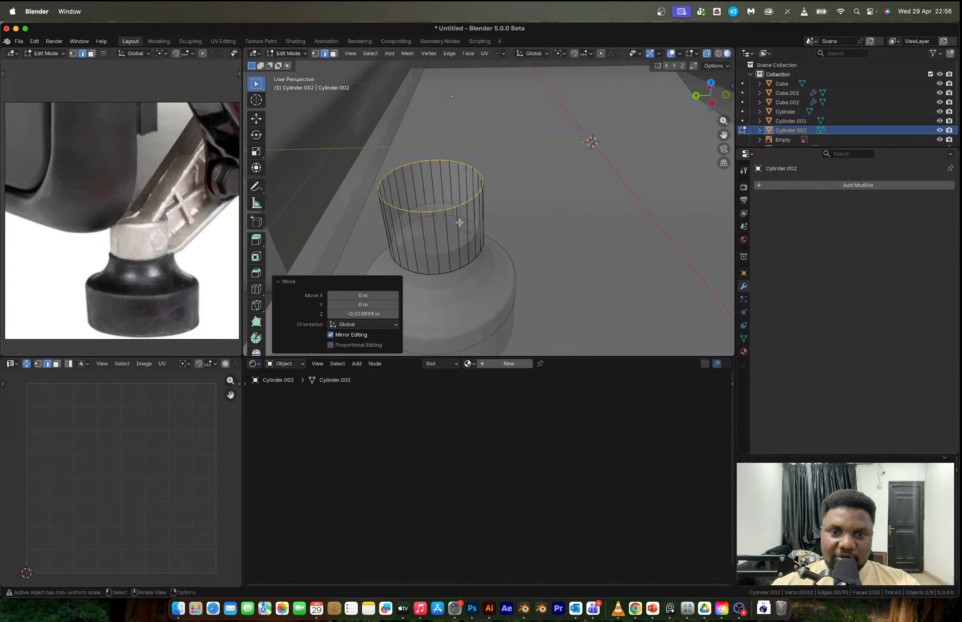
key(alt+z)
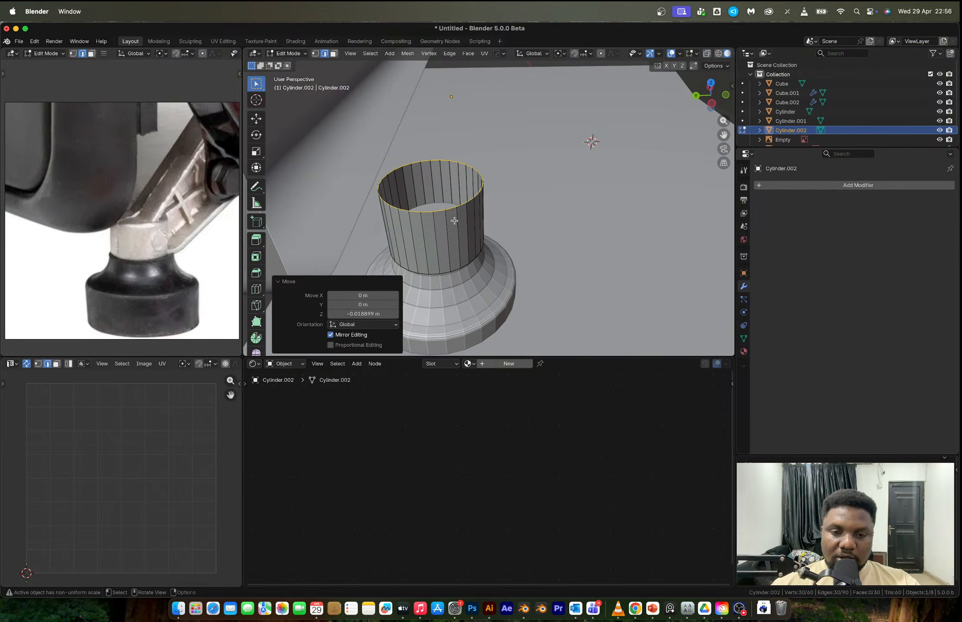
key(F3)
click(500, 240)
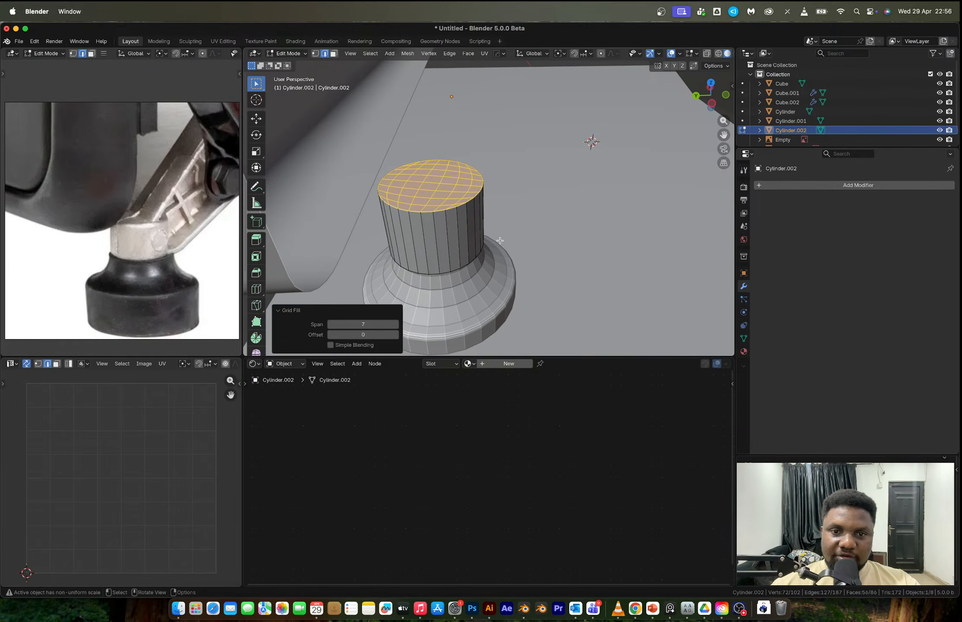
middle_drag(475, 236, 424, 298)
click(329, 325)
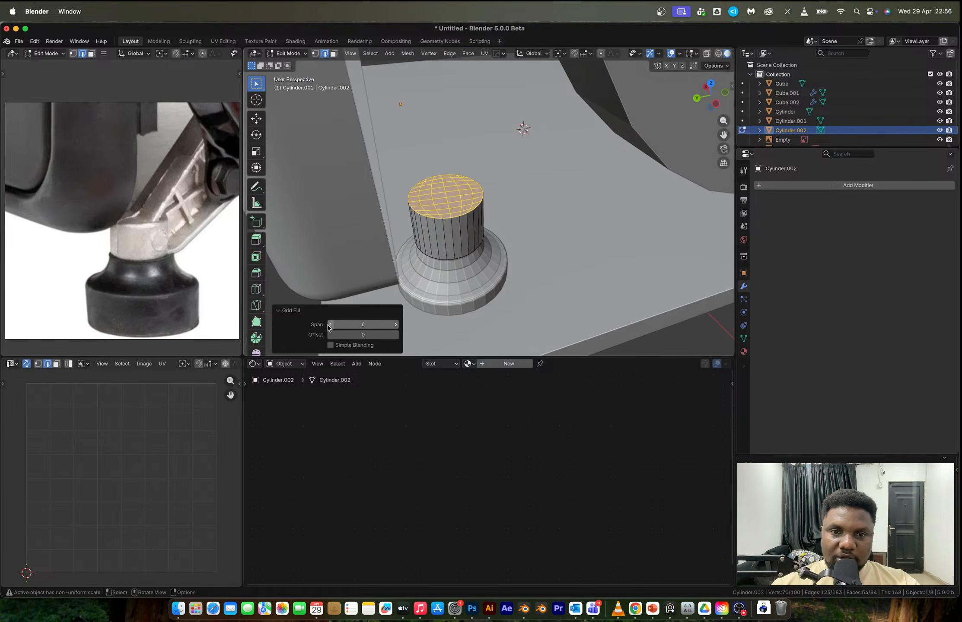
click(329, 324)
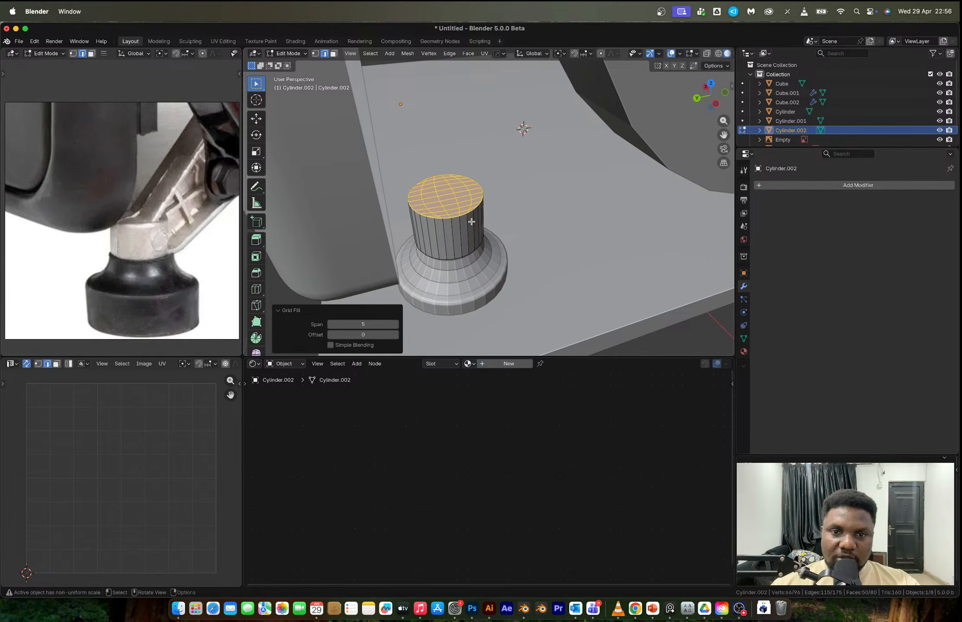
- Try extruding a patch of cap faces and the adjoining collar side faces along normals by -2.04 m, and undo it
middle_drag(478, 222, 459, 186)
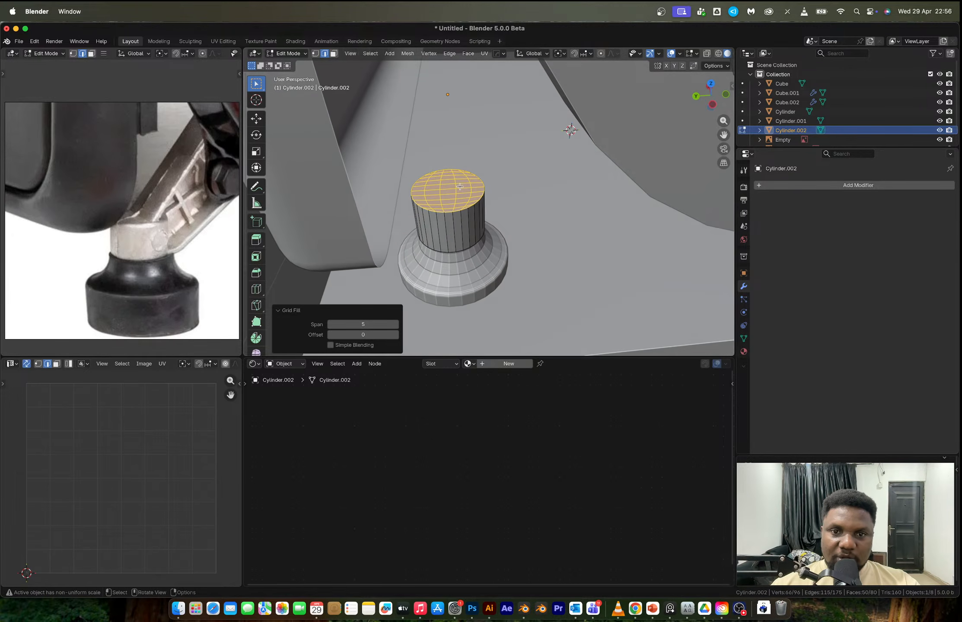
click(452, 184)
key(3)
click(449, 181)
ctrl+shift+click(476, 191)
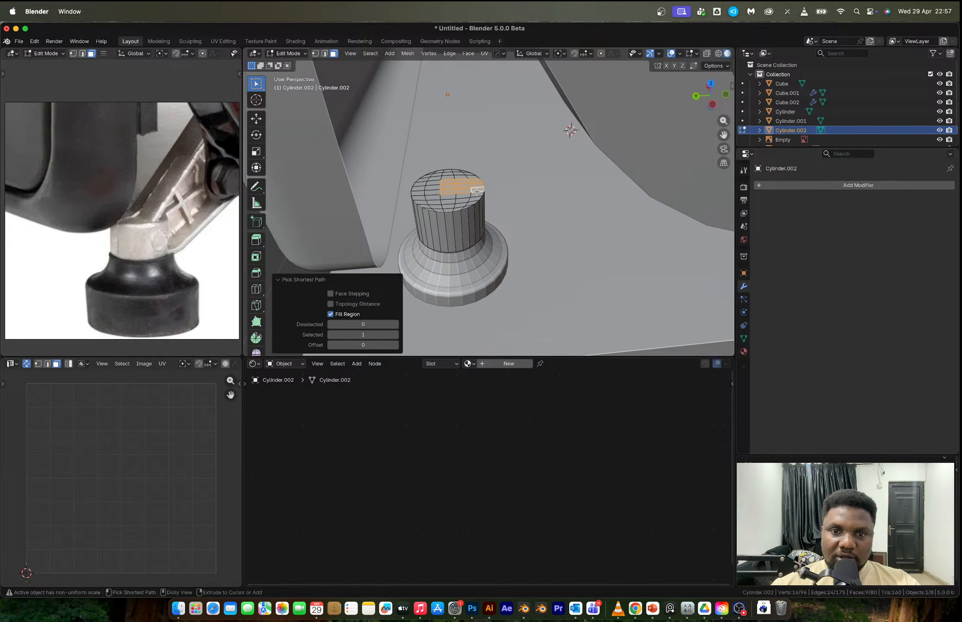
middle_drag(476, 191, 574, 225)
ctrl+shift+click(490, 234)
middle_drag(490, 234, 430, 184)
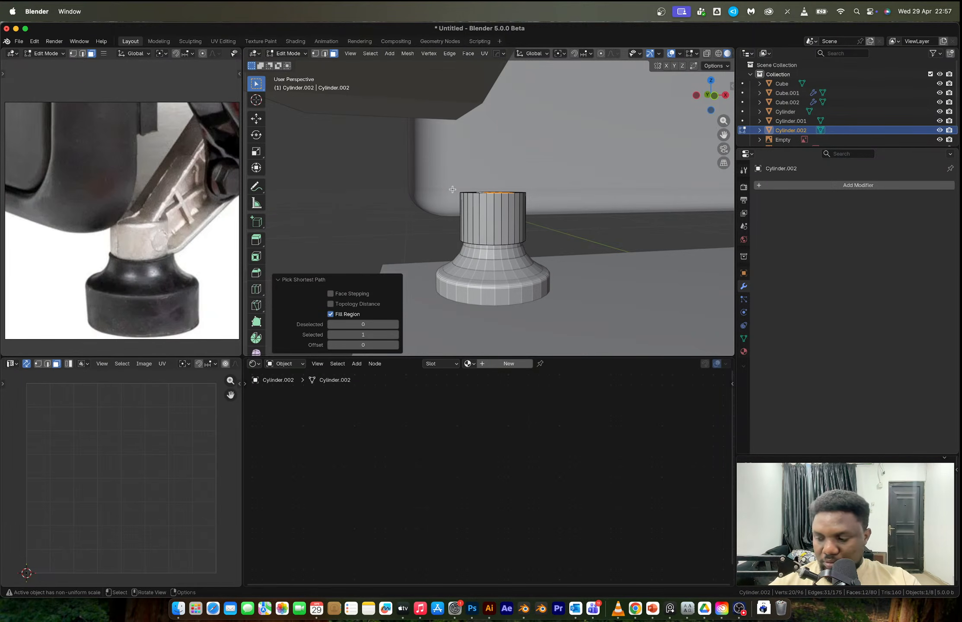
middle_drag(516, 204, 501, 233)
drag(492, 206, 514, 217)
middle_drag(518, 216, 558, 206)
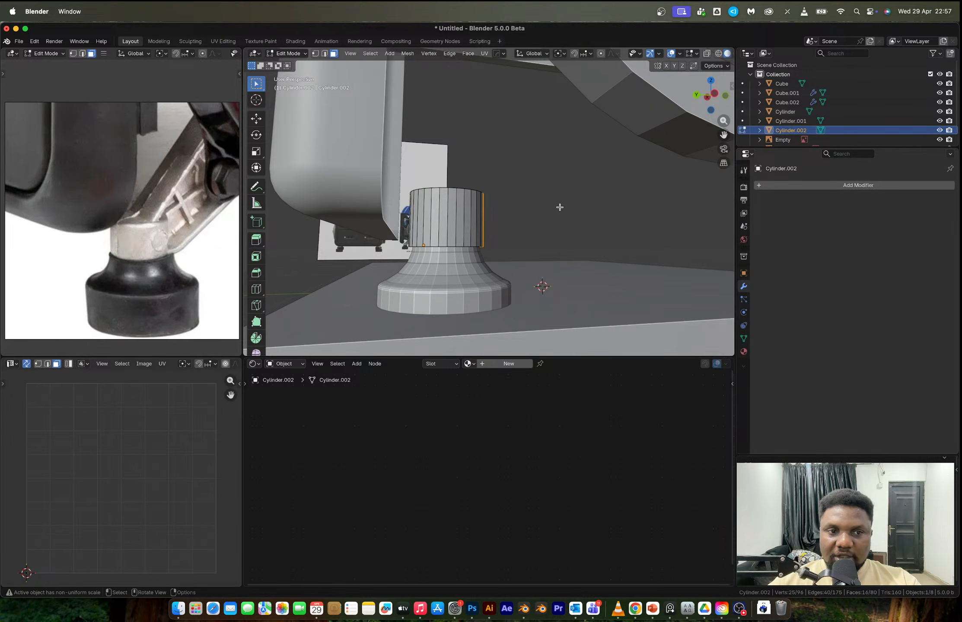
click(714, 96)
scroll(506, 185, up, 1)
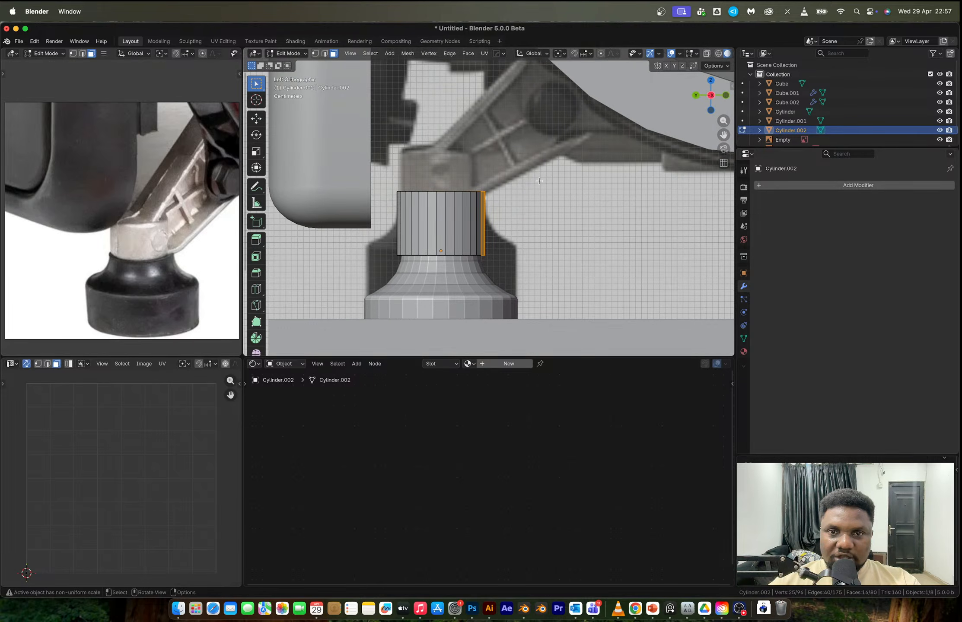
scroll(539, 180, down, 4)
scroll(549, 185, up, 2)
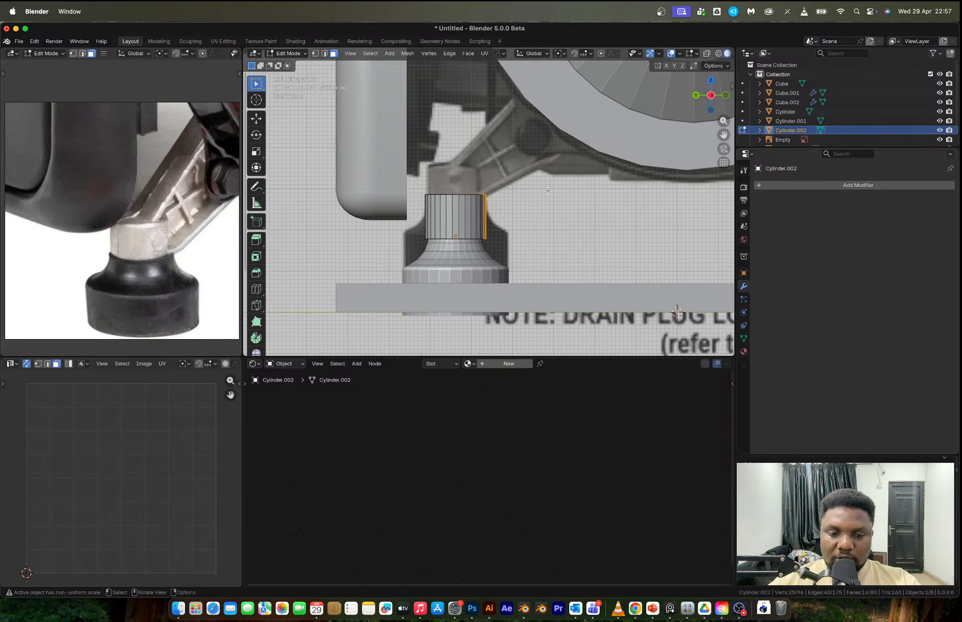
key(alt+e)
click(540, 194)
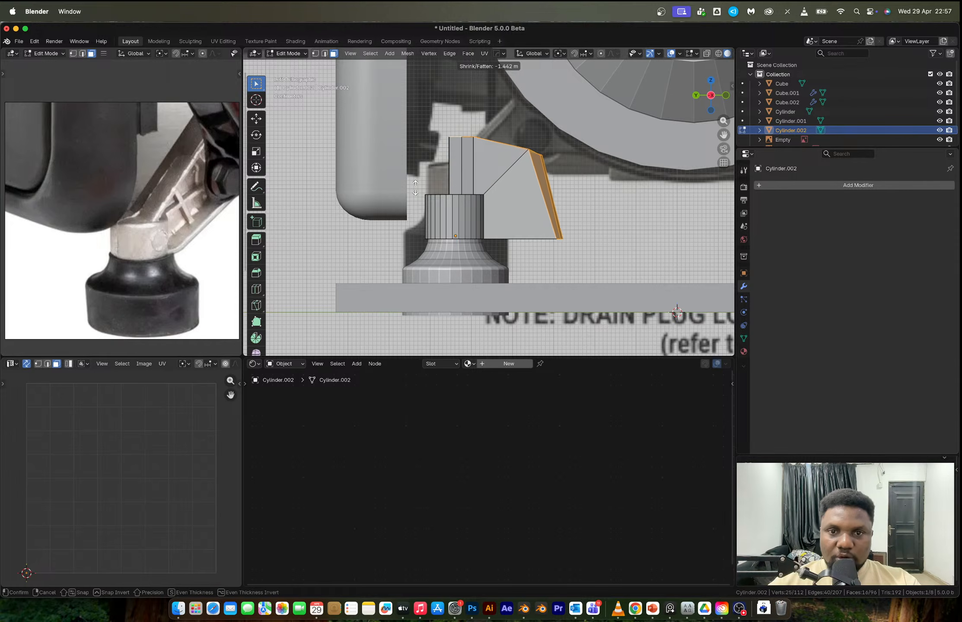
click(372, 308)
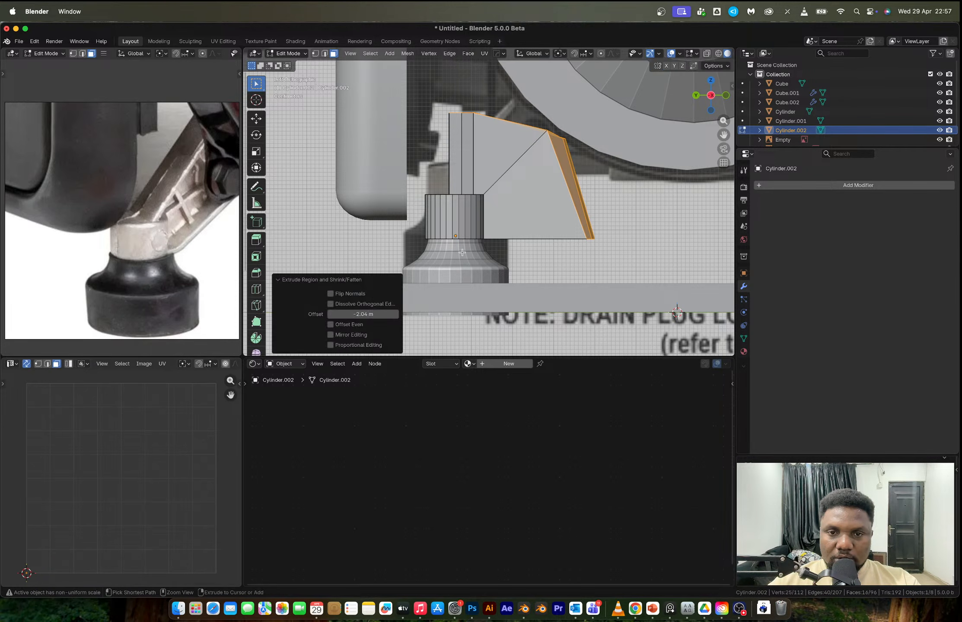
key(super+z)
- Select a rectangular patch of the collar's cap faces and extrude it upward about 0.141 m
middle_drag(463, 206, 466, 247)
click(455, 197)
ctrl+shift+click(479, 185)
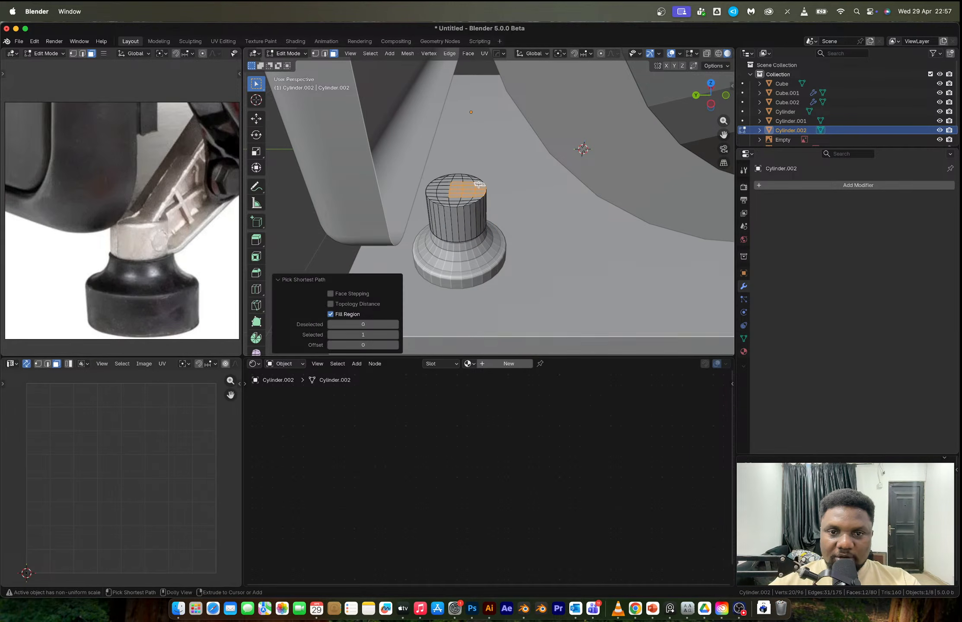
click(710, 104)
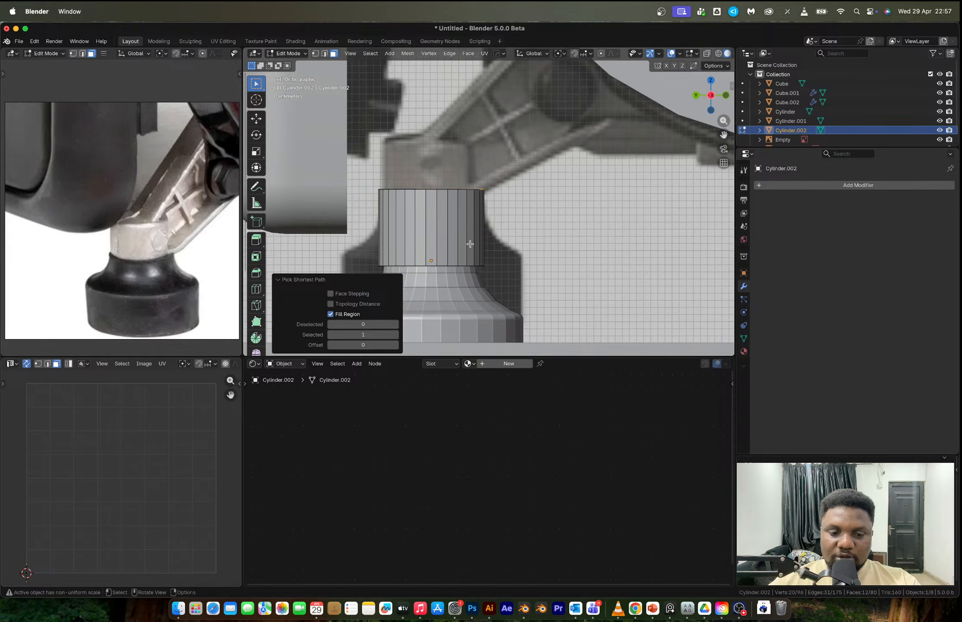
key(e)
click(468, 147)
- Slant the extruded arm along the reference strut by moving its end about -0.155 m in Y and 0.098 m in Z
scroll(445, 218, up, 3)
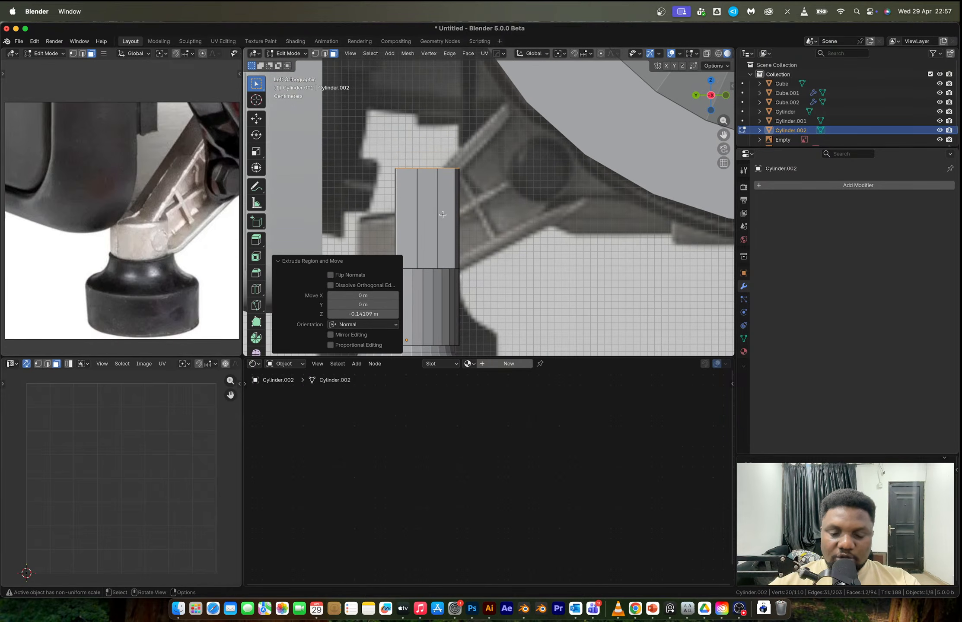
key(g)
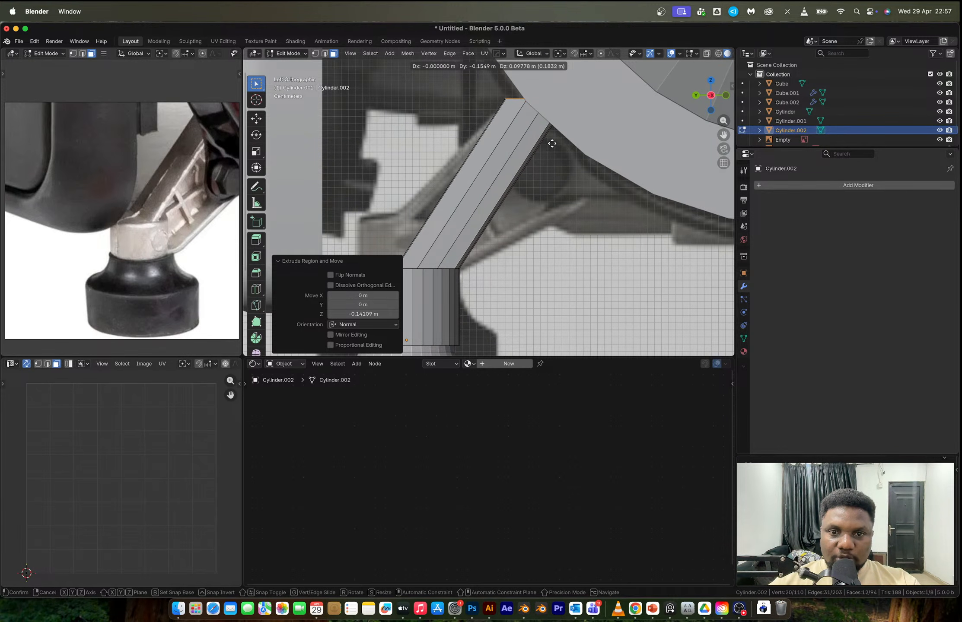
click(550, 145)
- Extrude the collar's adjoining side faces below the slanted arm outward by about 0.22 m
middle_drag(549, 147, 566, 266)
click(463, 282)
ctrl+click(505, 286)
key(e)
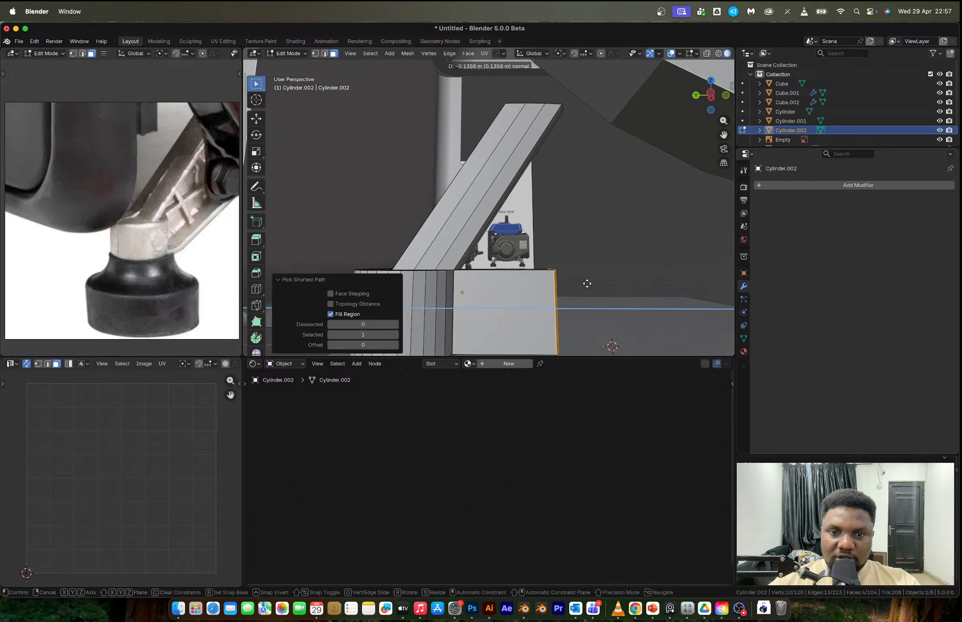
click(646, 282)
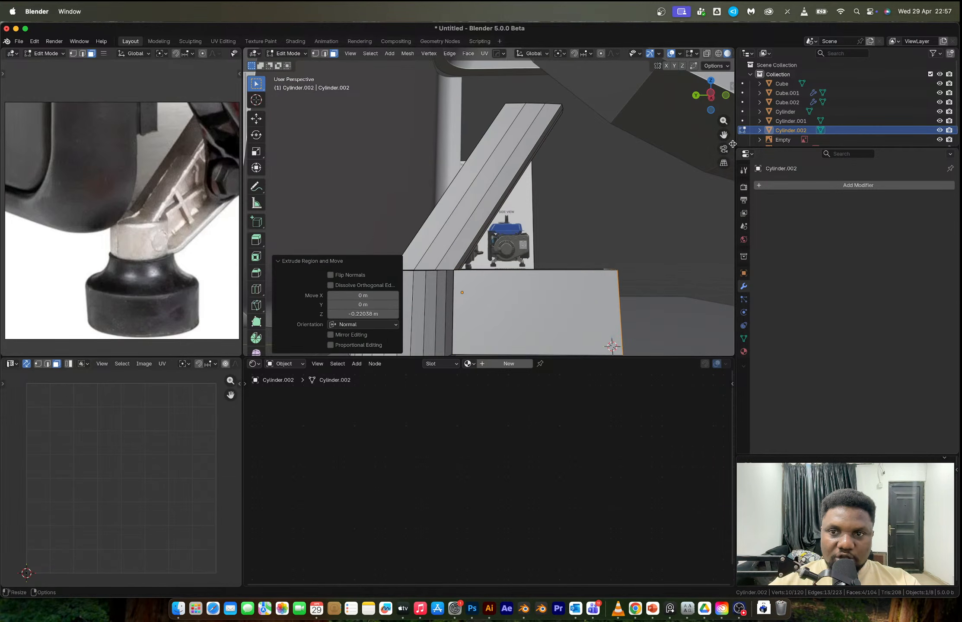
- Flatten the side extrusion's end along Y with scale 0 and move it about 0.078 m in Y and 0.214 m in Z
click(712, 96)
key(g)
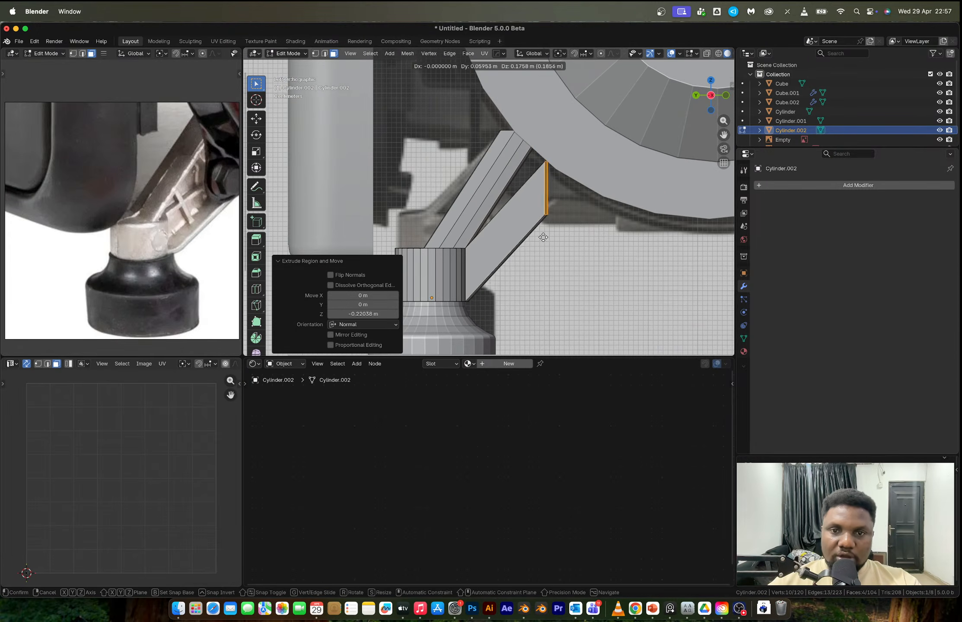
key(Escape)
key(s)
key(y)
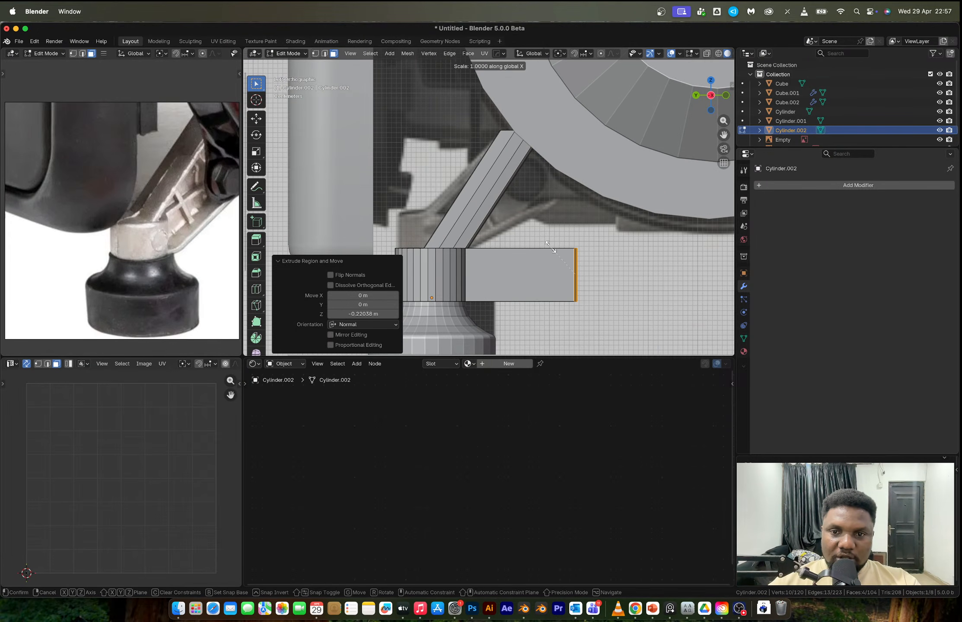
key(0)
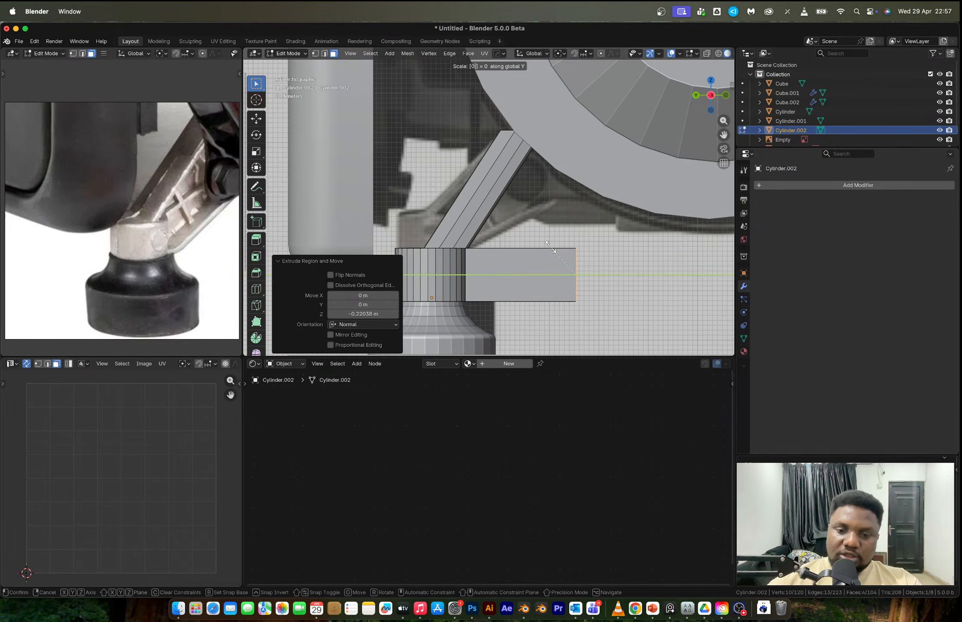
key(Return)
key(g)
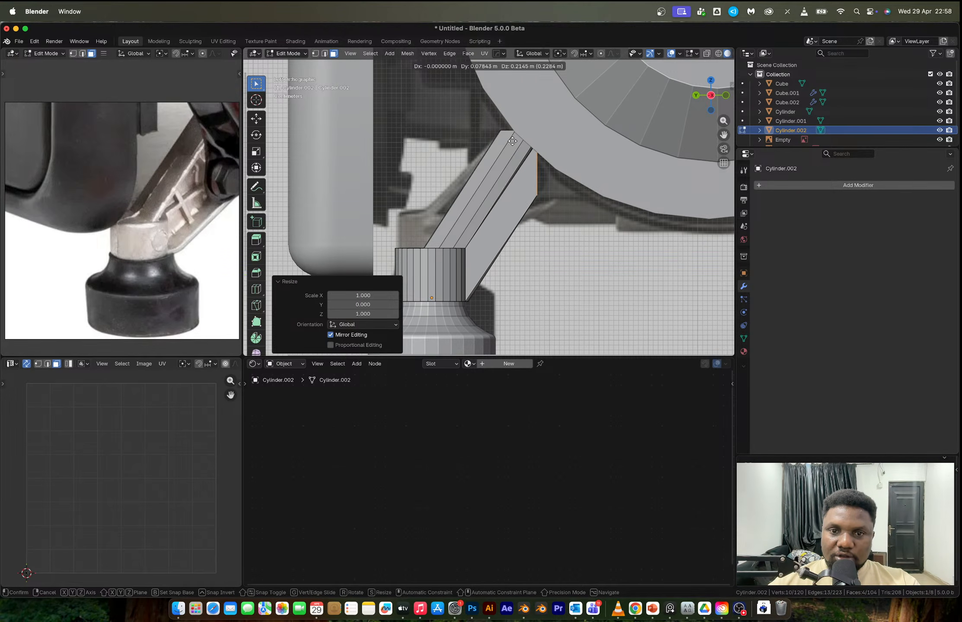
click(513, 141)
- Square off the lower extrusion's end by moving its bottom vertices about -0.052 m in Y and 0.060 m in Z
scroll(539, 185, up, 2)
key(1)
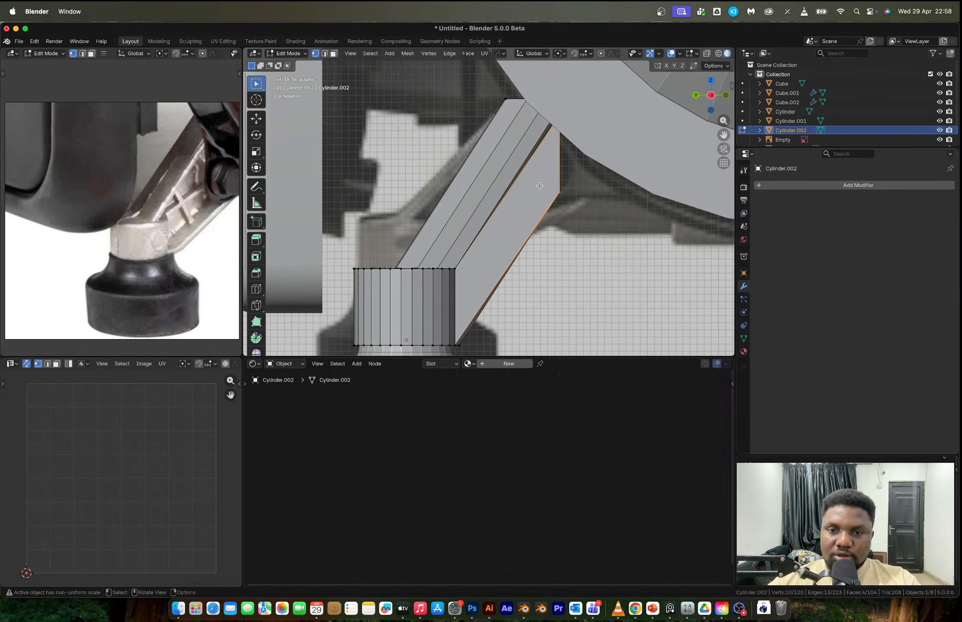
key(alt+z)
drag(540, 184, 593, 238)
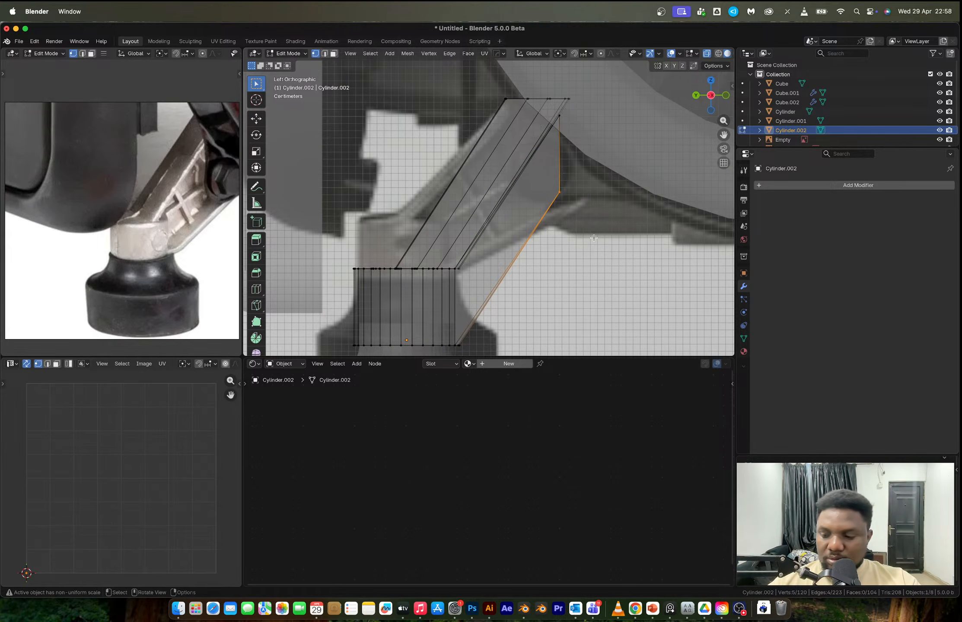
key(g)
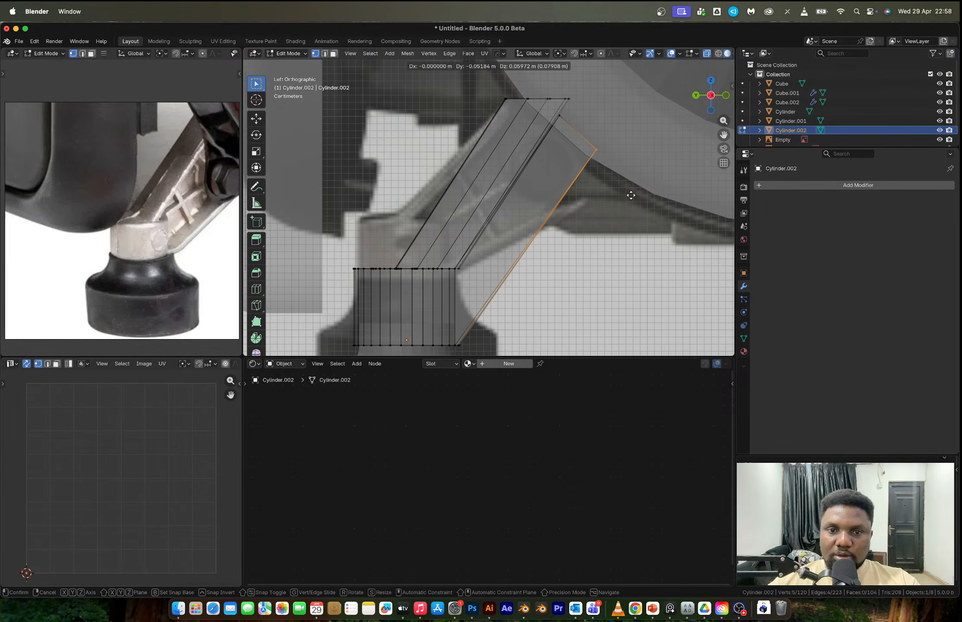
click(631, 195)
- Isolate the strut part and merge the lower extrusion's upper end vertices one by one into the matching vertices of the slanted arm
middle_drag(550, 200, 479, 270)
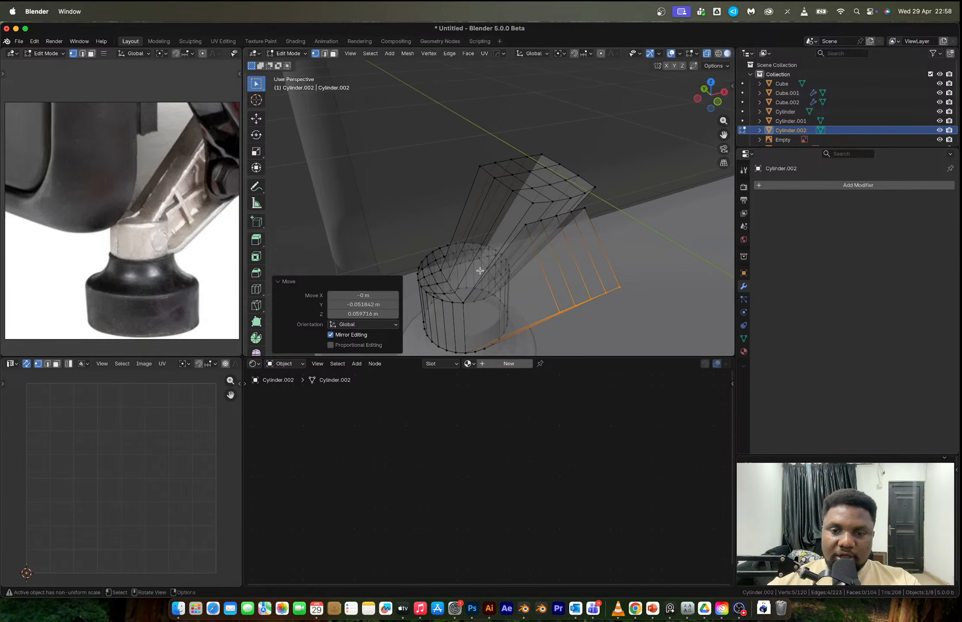
key(slash)
middle_drag(501, 169, 479, 171)
key(alt+z)
click(479, 159)
shift+click(485, 149)
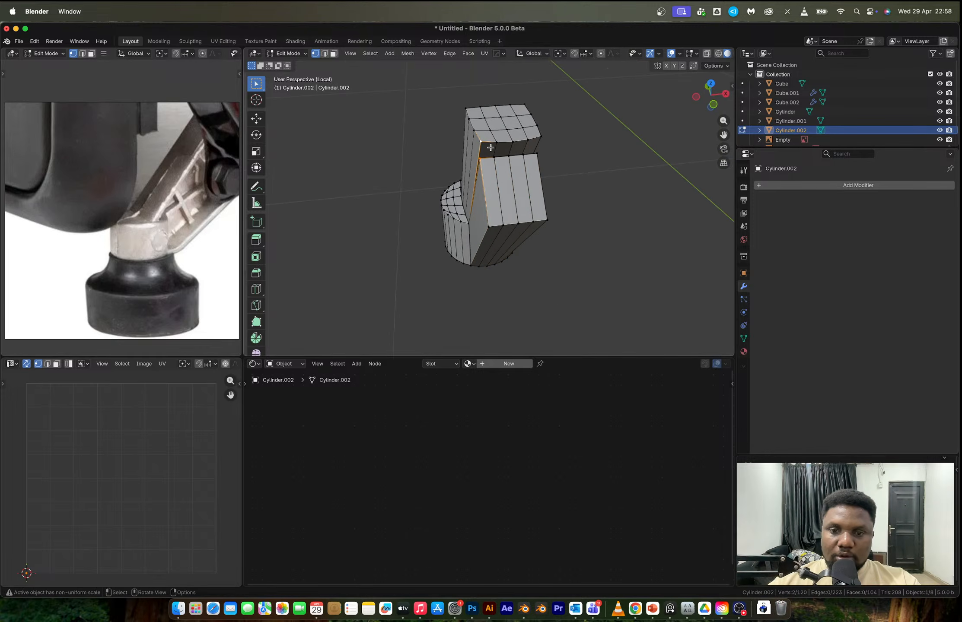
key(m)
click(447, 188)
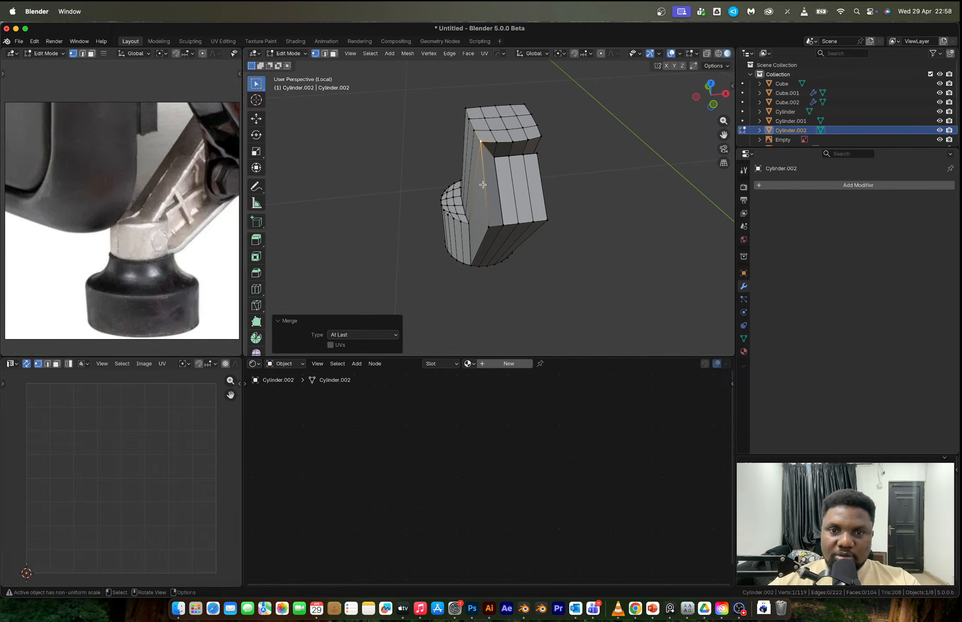
shift+click(499, 142)
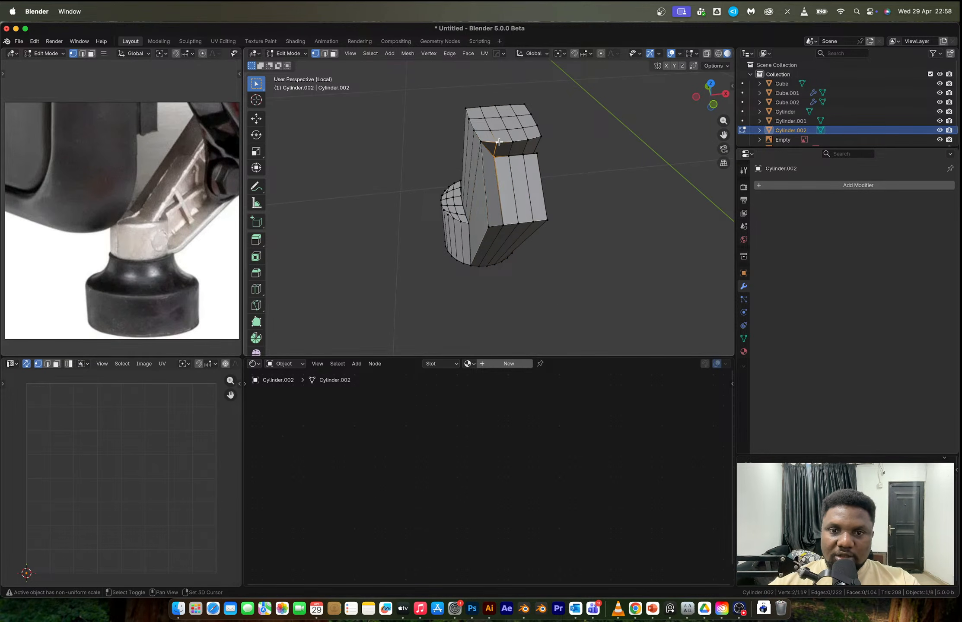
key(m)
click(512, 165)
key(shift+r)
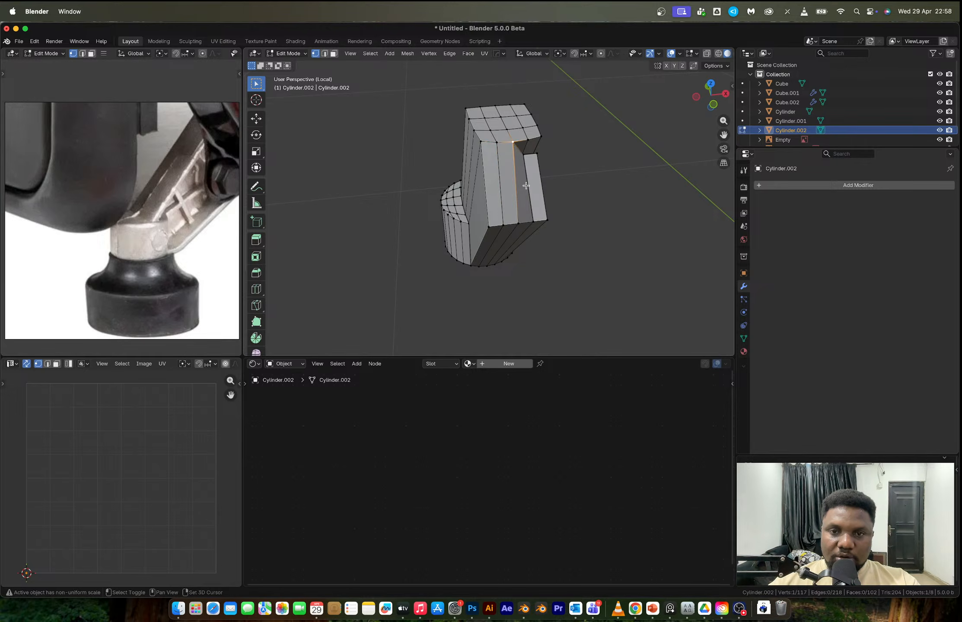
click(524, 157)
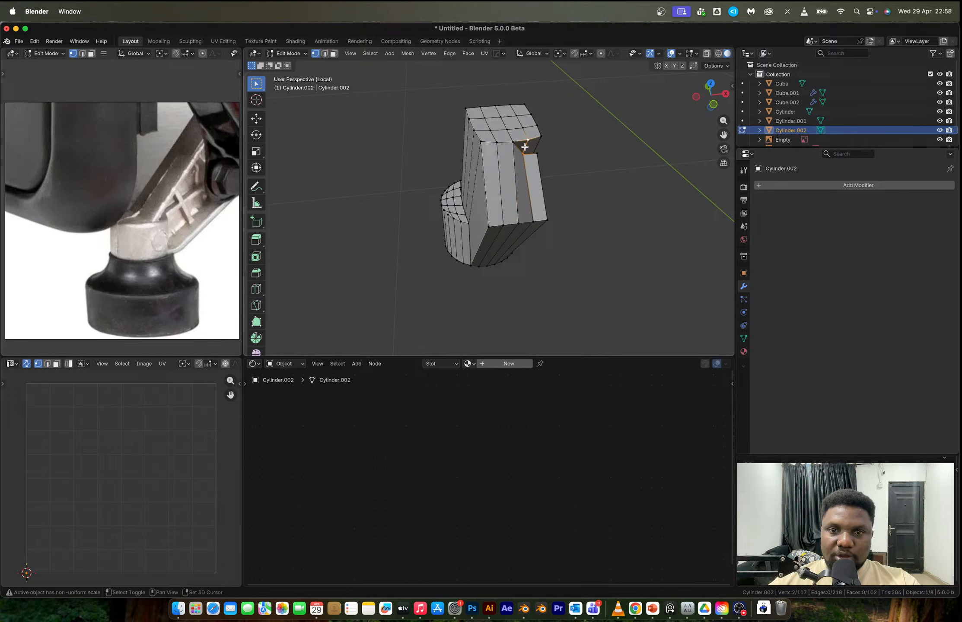
- Select and delete the four interior faces left between the slanted arm and the lower extrusion
middle_drag(537, 143, 498, 204)
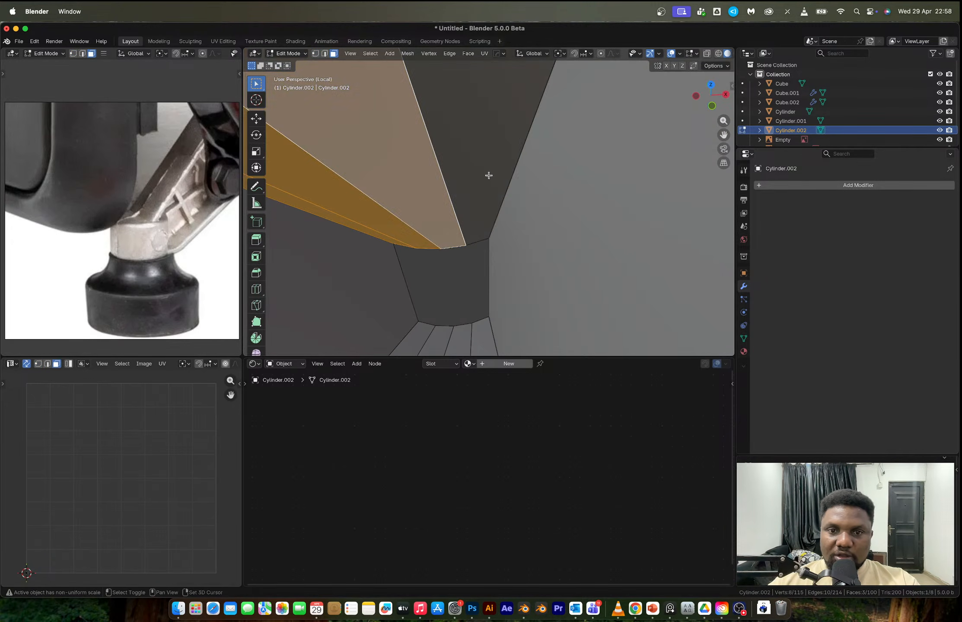
shift+click(488, 187)
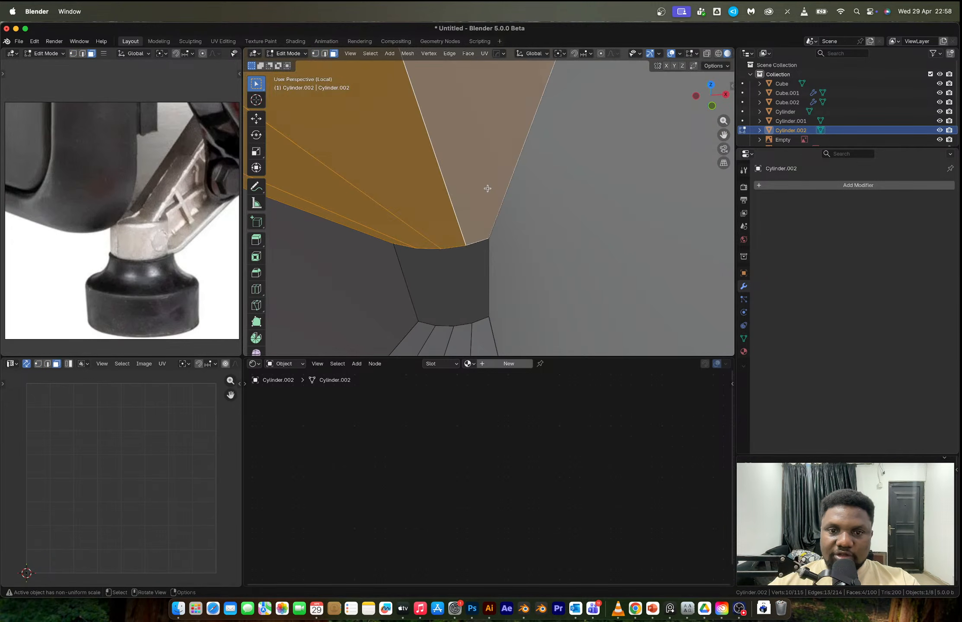
scroll(487, 188, down, 1)
key(x)
click(469, 210)
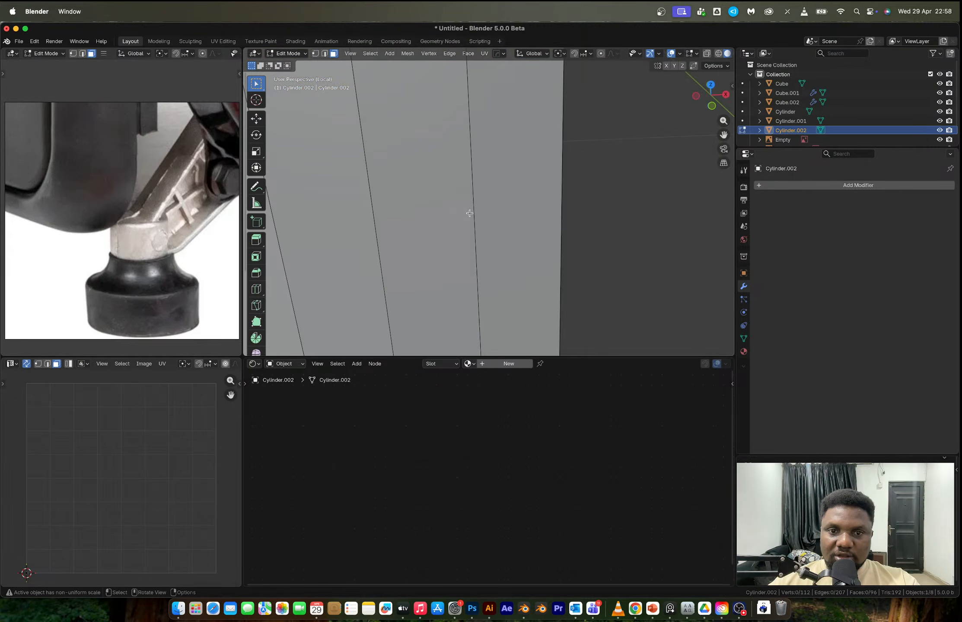
middle_drag(469, 213, 490, 206)
key(ctrl+r)
key(Escape)
- Select the four faces along the arm's side, flatten them along X with scale 0, and return to Object Mode
scroll(487, 225, down, 5)
scroll(486, 225, down, 7)
middle_drag(354, 207, 563, 200)
scroll(485, 217, up, 4)
click(518, 212)
shift+click(503, 182)
shift+click(489, 175)
shift+click(472, 167)
key(s)
key(x)
key(0)
key(Return)
key(Tab)
scroll(501, 195, down, 2)
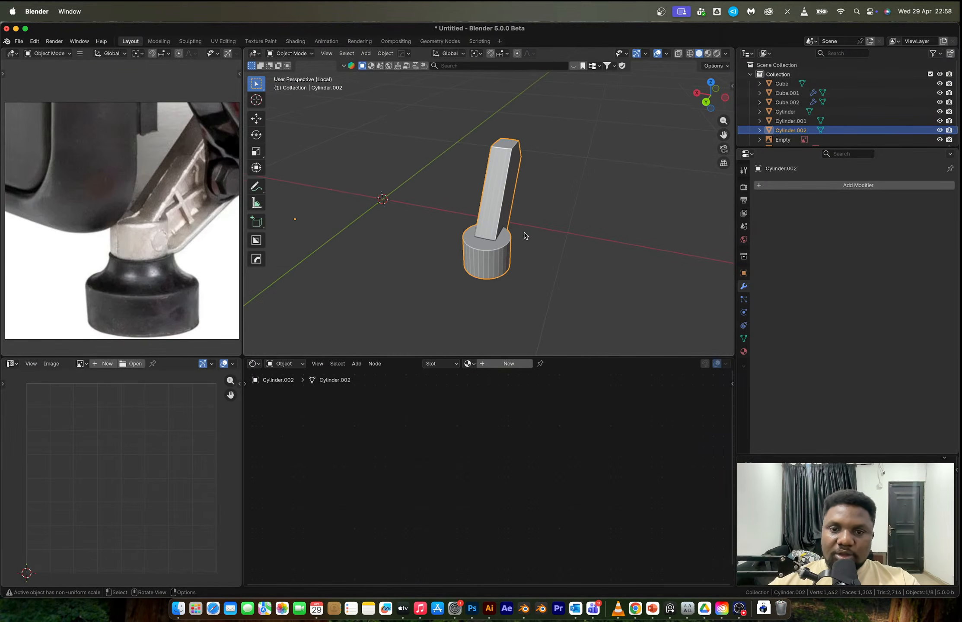
- Set the part's origin to its geometry, mirror it across X with bisect and flip, and apply the mirror modifier
middle_drag(522, 230, 479, 248)
right_click(479, 248)
mouse_move(472, 278)
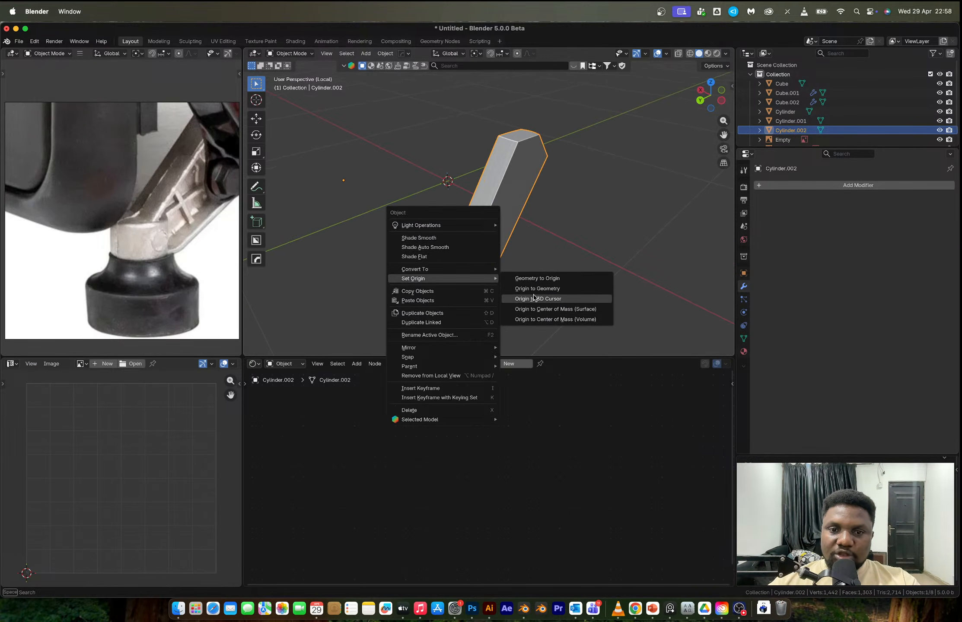
click(533, 289)
key(alt+x)
click(547, 234)
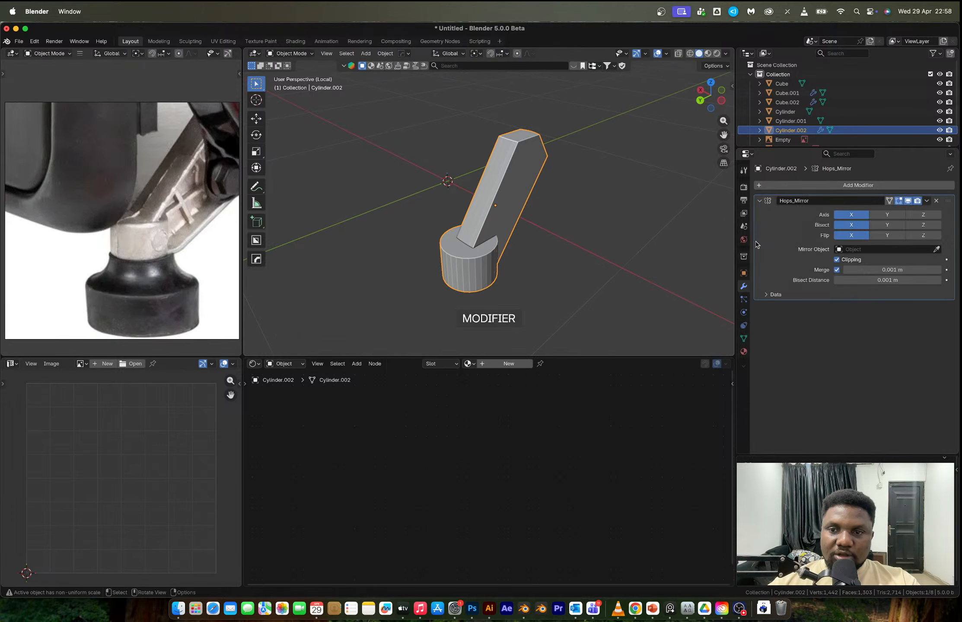
key(ctrl+a)
middle_drag(639, 203, 547, 185)
scroll(488, 201, up, 3)
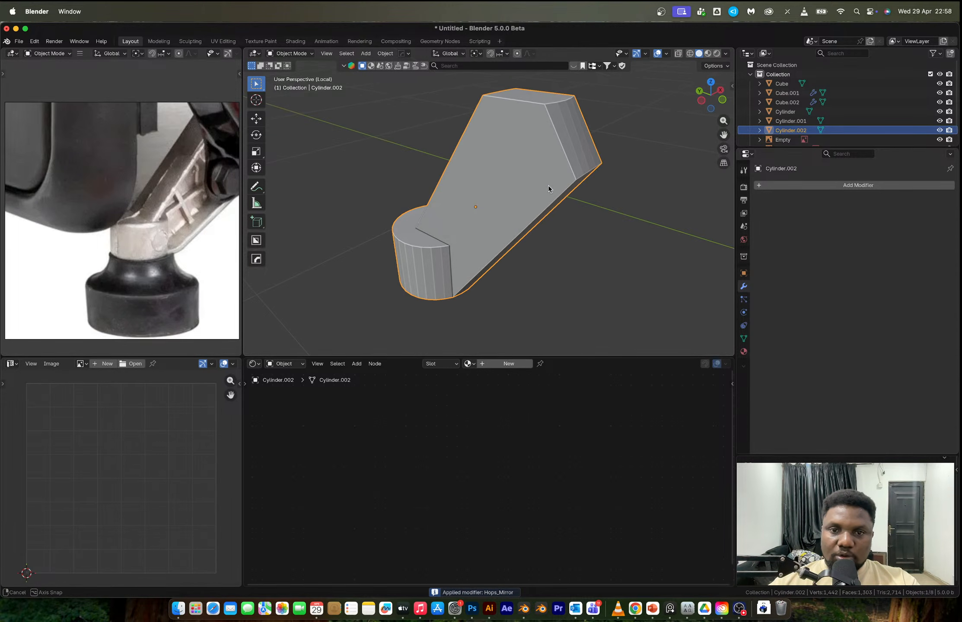
- Select the four side faces of the slanted arm and inset them together by about 0.091 m
click(720, 101)
scroll(715, 104, up, 2)
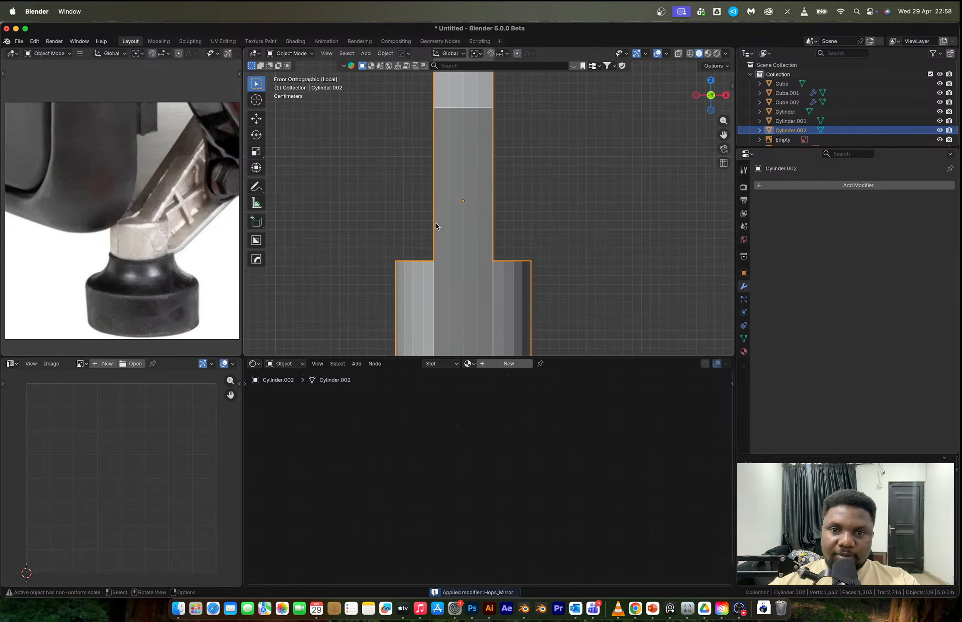
click(696, 95)
key(Tab)
click(522, 218)
shift+click(494, 189)
shift+click(483, 180)
shift+click(472, 173)
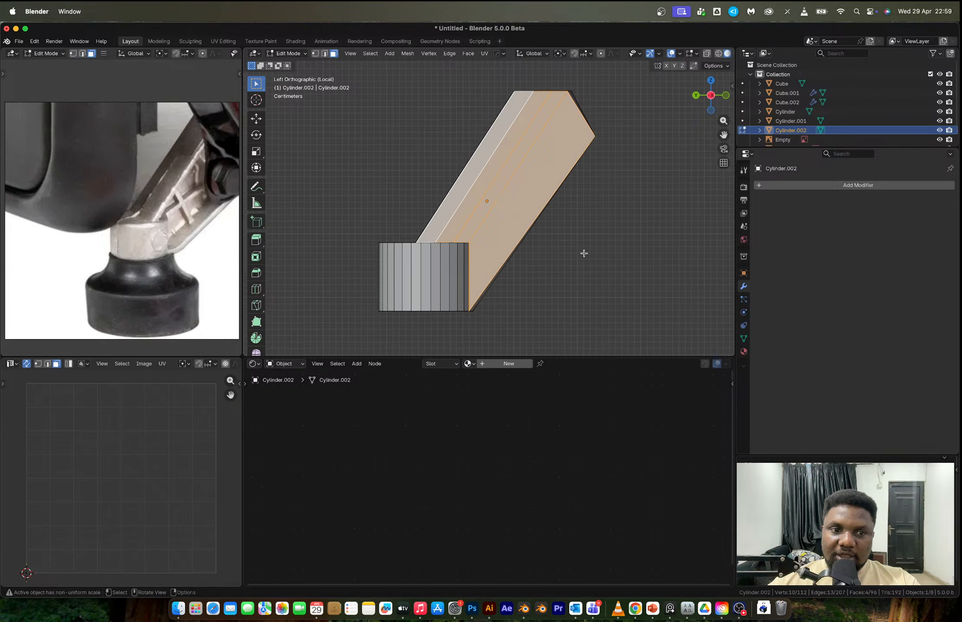
key(i)
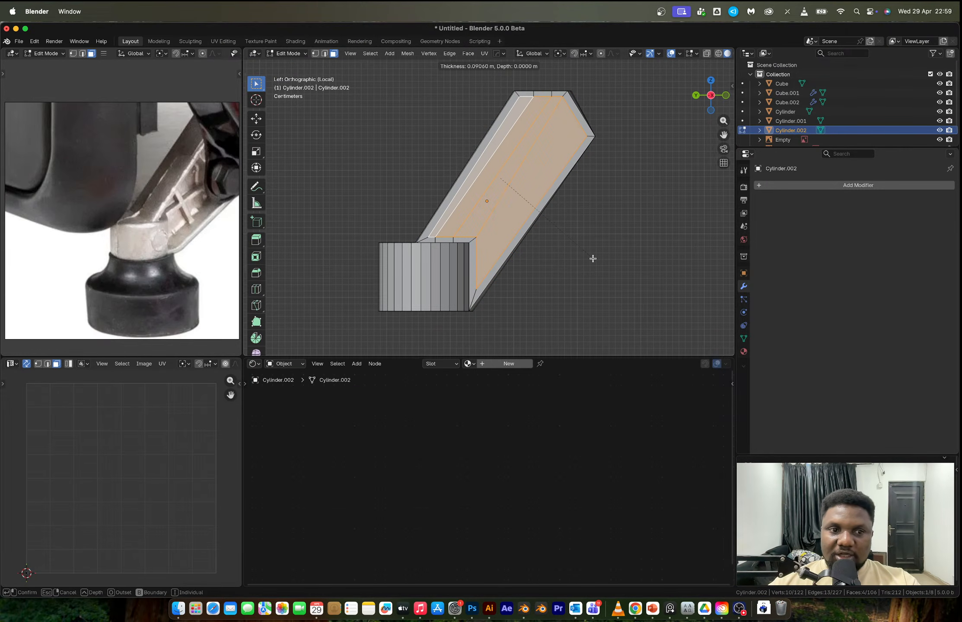
click(592, 259)
- Extrude the inset side faces inward about 0.013 m to form a recessed panel in the arm
middle_drag(592, 258, 597, 228)
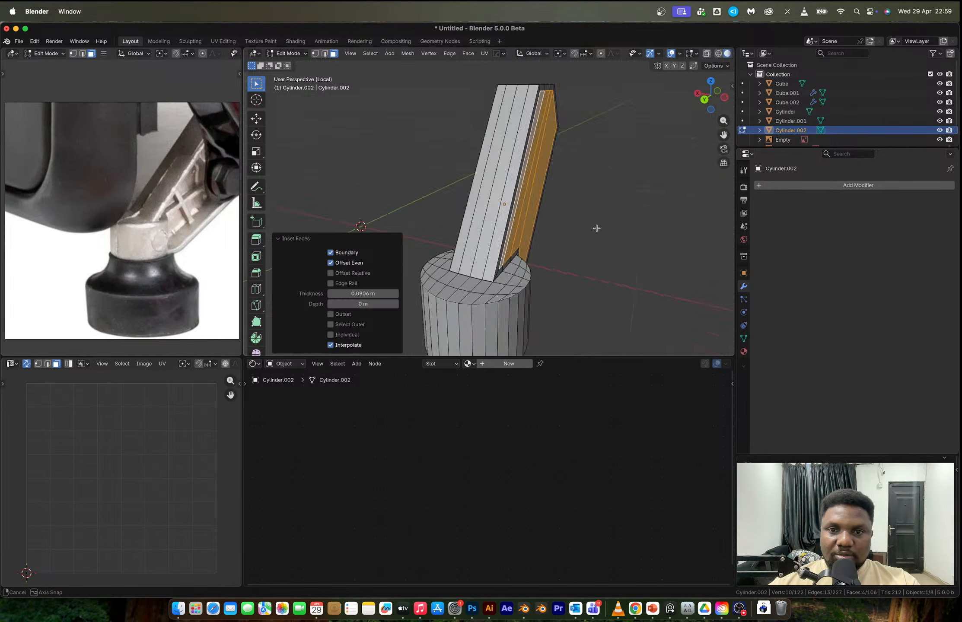
key(e)
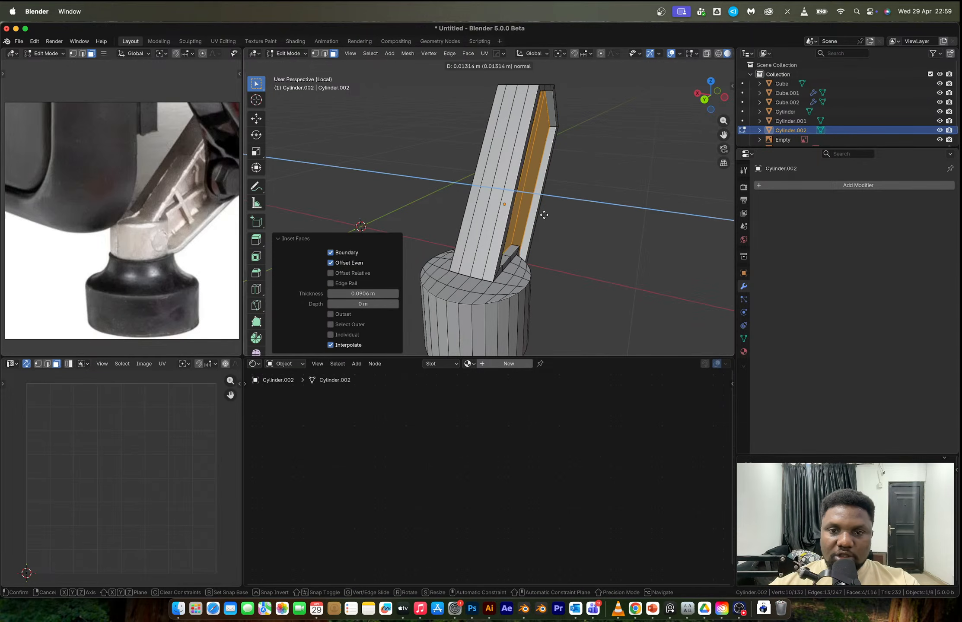
click(540, 215)
middle_drag(540, 214, 427, 267)
- Apply Shade Auto Smooth at 30° to the collar and strut, and check the recess's corner at the collar
key(Tab)
right_click(456, 276)
click(456, 251)
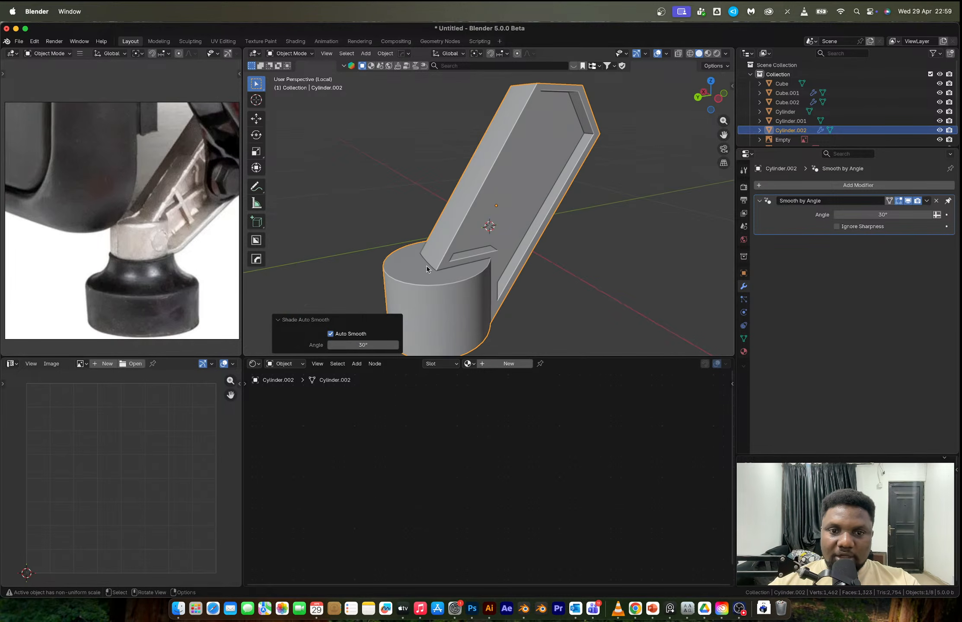
key(Tab)
scroll(439, 264, up, 3)
middle_drag(489, 289, 449, 274)
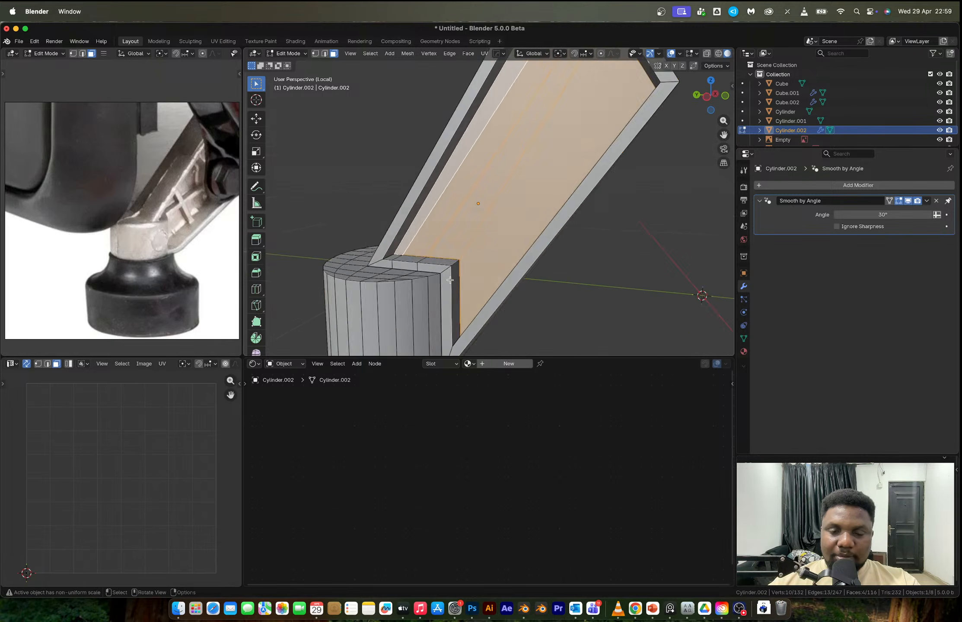
key(Tab)
scroll(454, 275, down, 3)
- Add a Hard Ops bevel to the collar and strut with 4 segments, 0.002 width and a 30° angle limit
key(q)
click(447, 261)
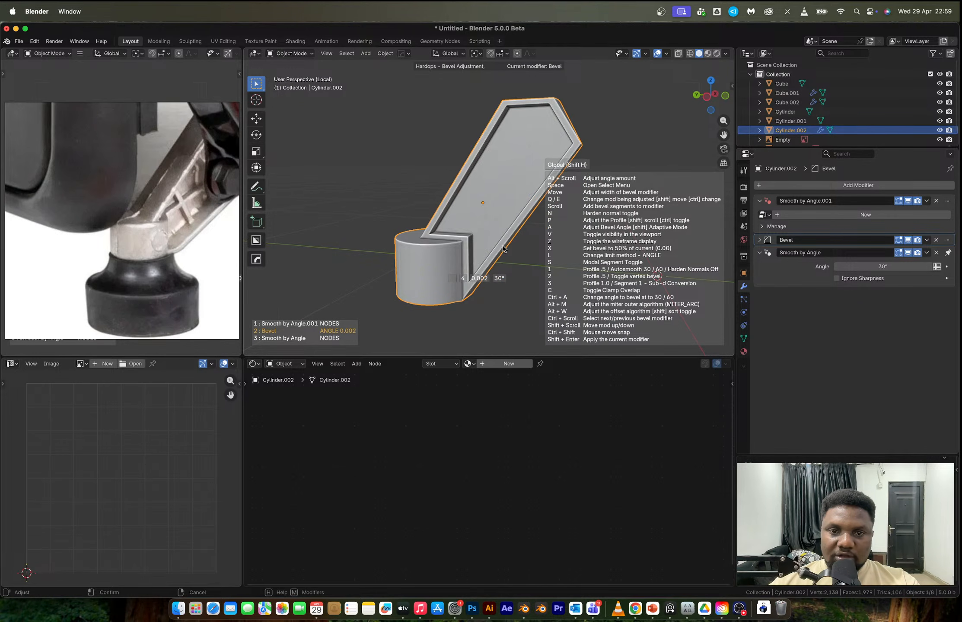
click(503, 248)
middle_drag(503, 248, 451, 208)
key(ctrl+1)
click(935, 252)
scroll(470, 261, up, 5)
scroll(488, 230, up, 3)
- Set the Bevel modifier's amount to 0.00425 m and its segments to 6
click(773, 240)
drag(866, 276, 881, 276)
click(938, 287)
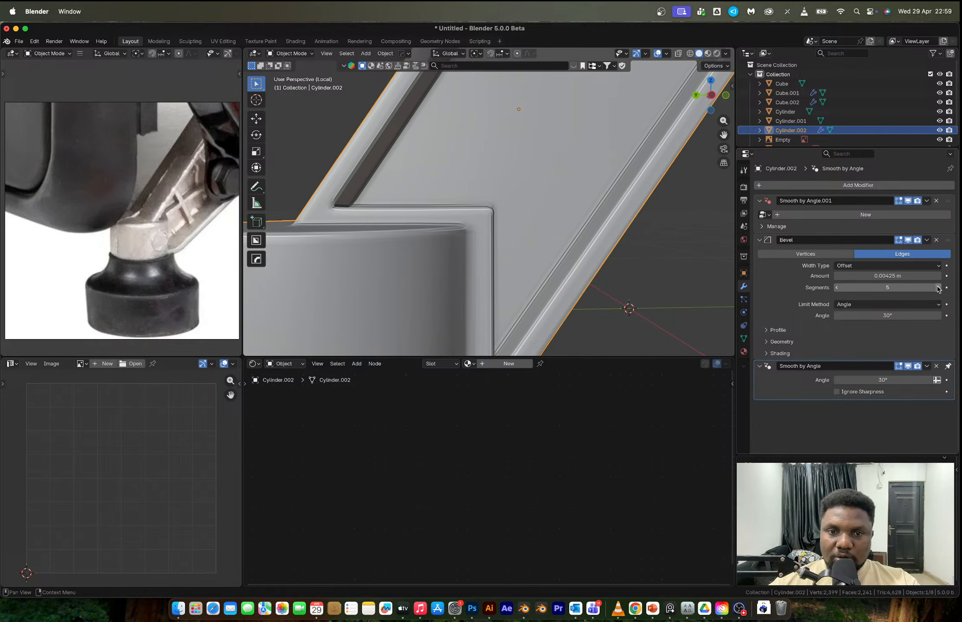
click(937, 287)
scroll(502, 203, down, 7)
middle_drag(502, 203, 482, 225)
scroll(459, 208, up, 3)
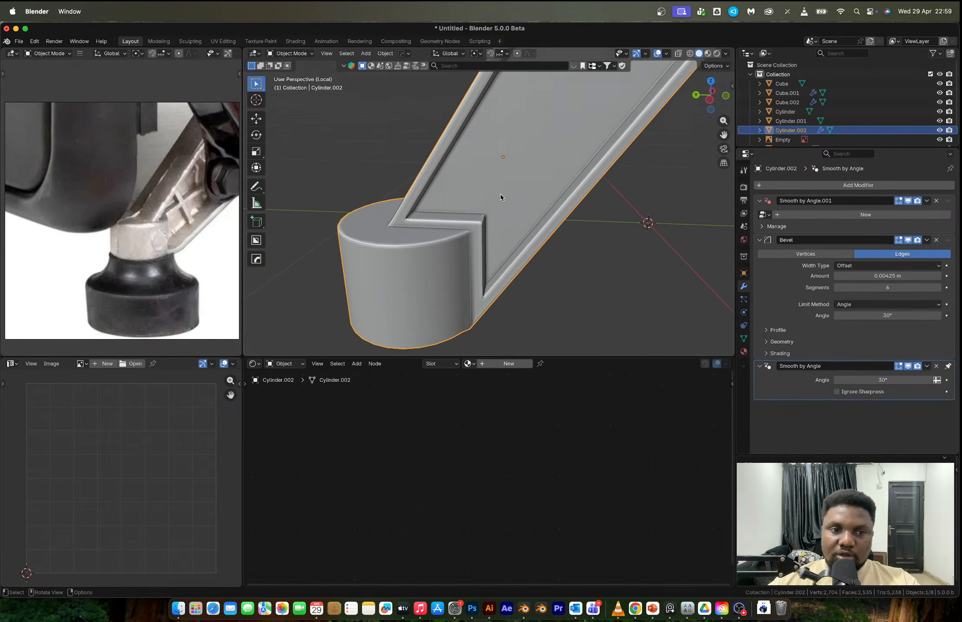
- Snap the 3D cursor to the arm's recessed side faces and remove the Bevel modifier
scroll(183, 203, up, 3)
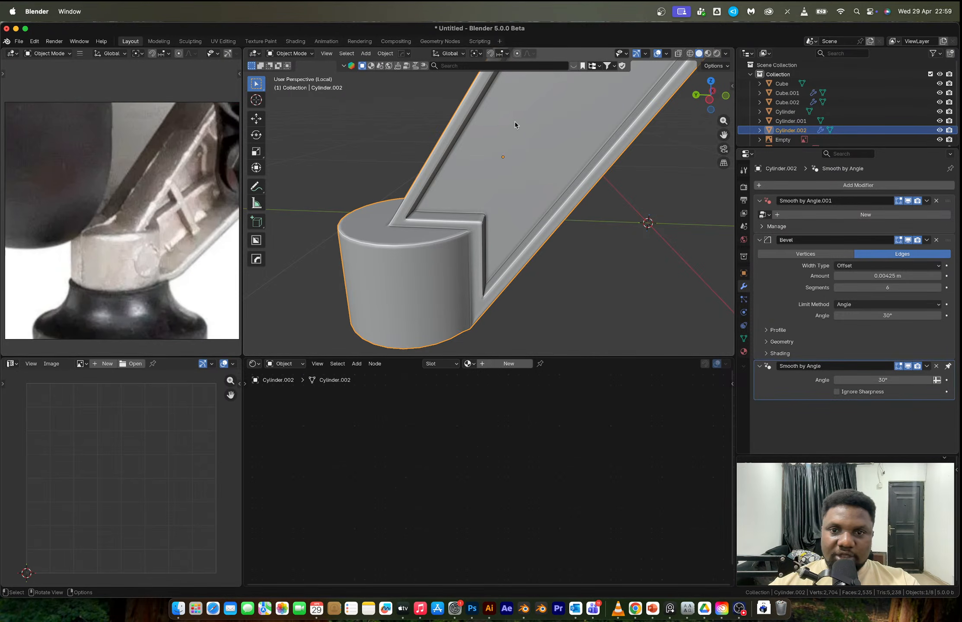
scroll(514, 121, down, 4)
click(712, 91)
scroll(499, 181, up, 4)
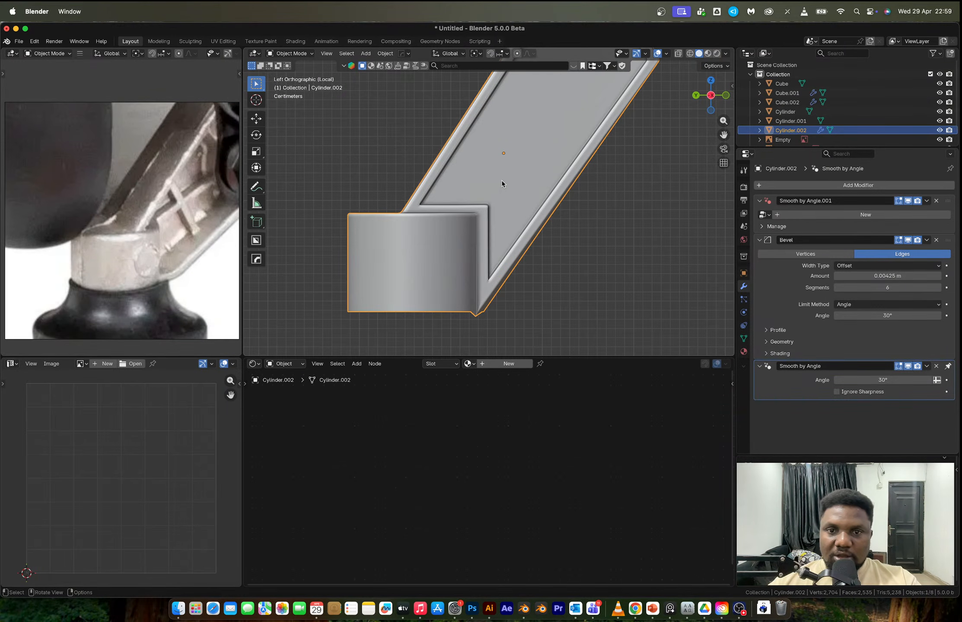
key(ctrl+Tab)
click(510, 223)
key(shift+a)
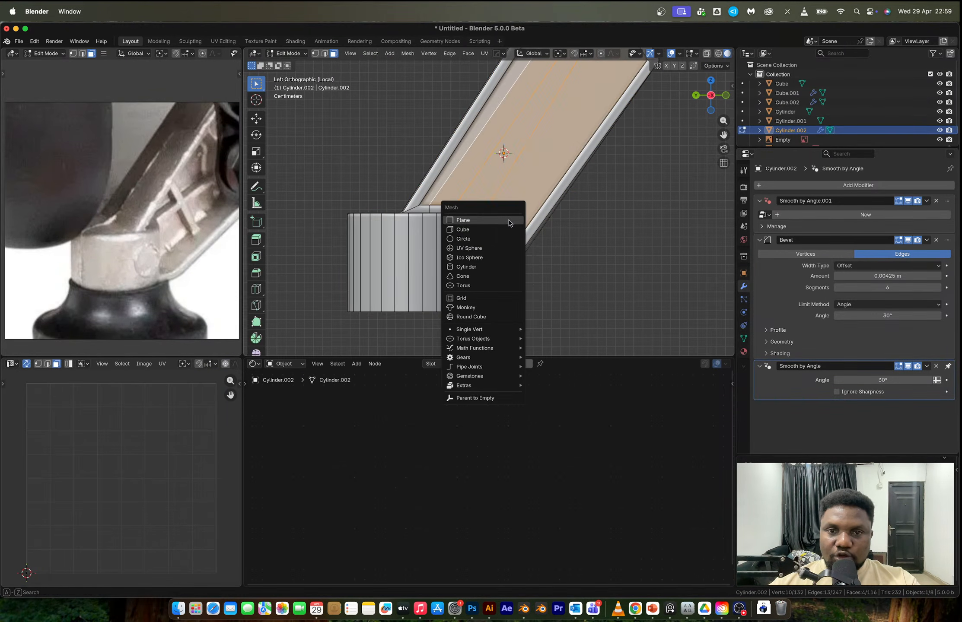
key(Escape)
key(Tab)
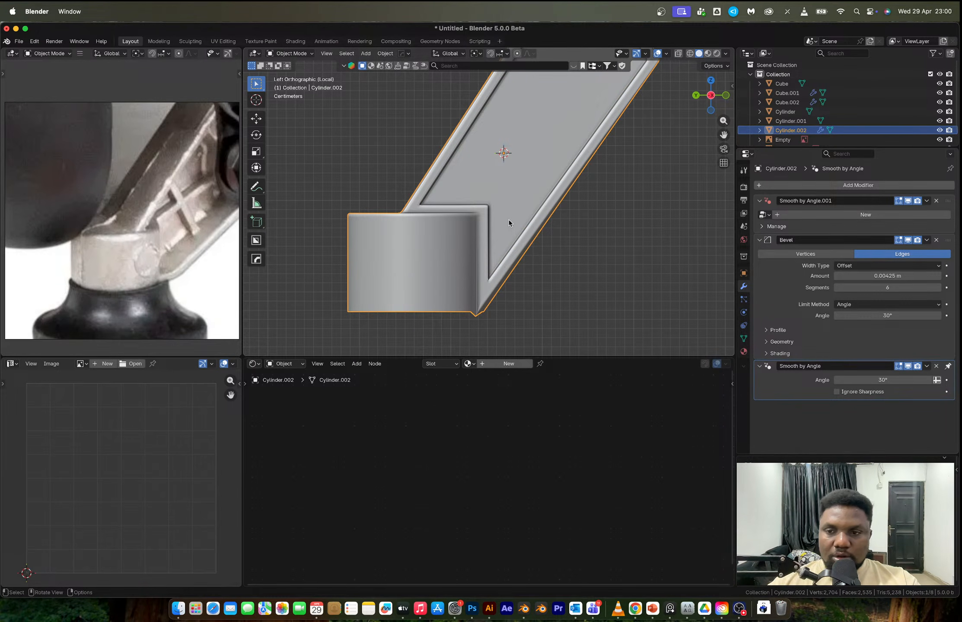
click(935, 240)
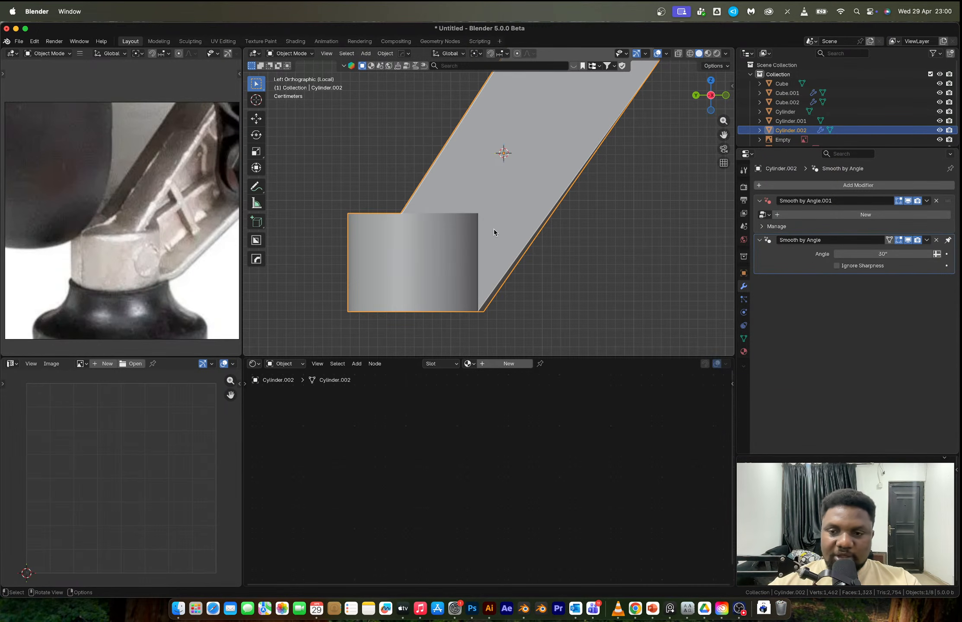
- Undo the last change to bring back the arm's Bevel modifier with an amount of 0.00425 m
key(super+z)
mouse_move(887, 275)
mouse_down()
mouse_move(877, 275)
mouse_move(889, 276)
mouse_up()
middle_drag(510, 294, 604, 218)
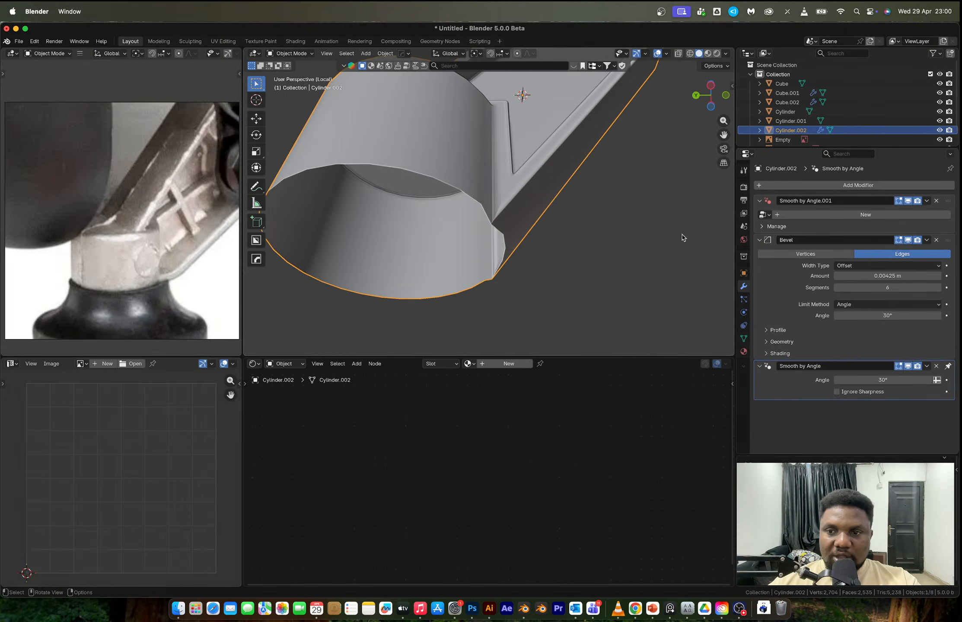
- Turn off the bevel's viewport display and close the open bottom edge loop of the cylindrical base with Grid Fill
click(909, 240)
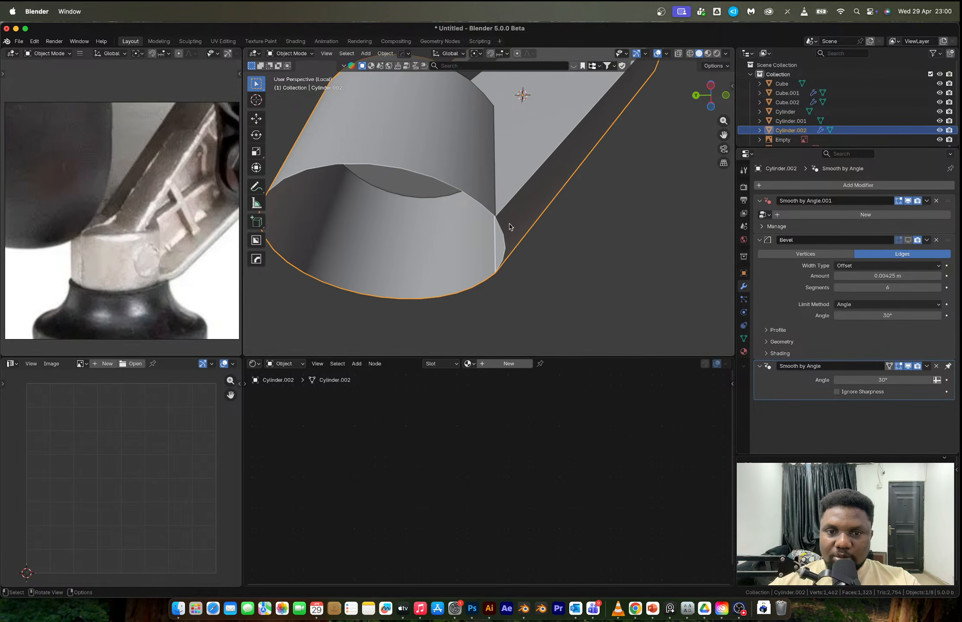
key(Tab)
key(2)
alt+click(471, 204)
middle_drag(471, 205, 493, 196)
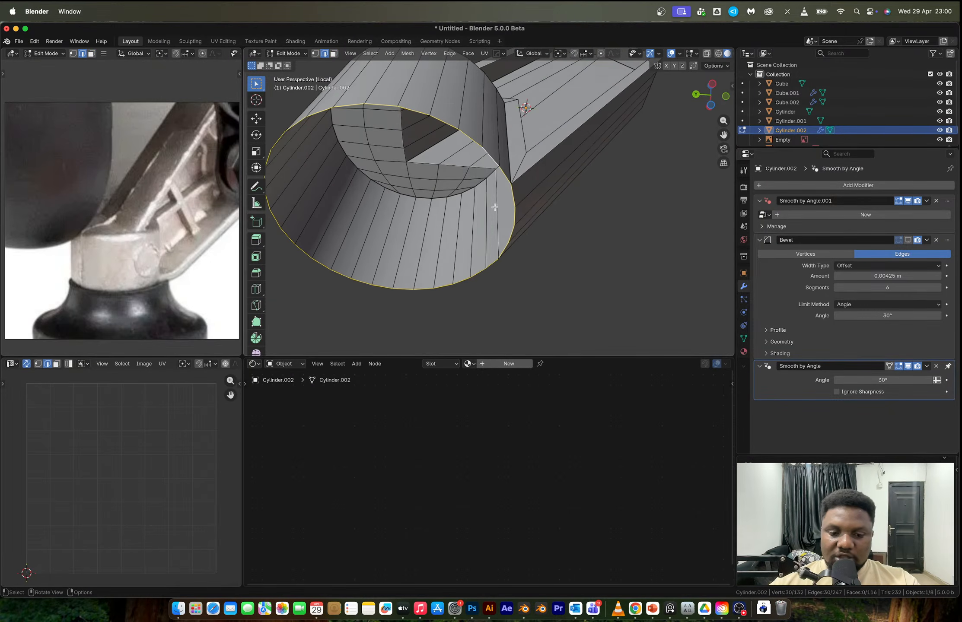
key(F3)
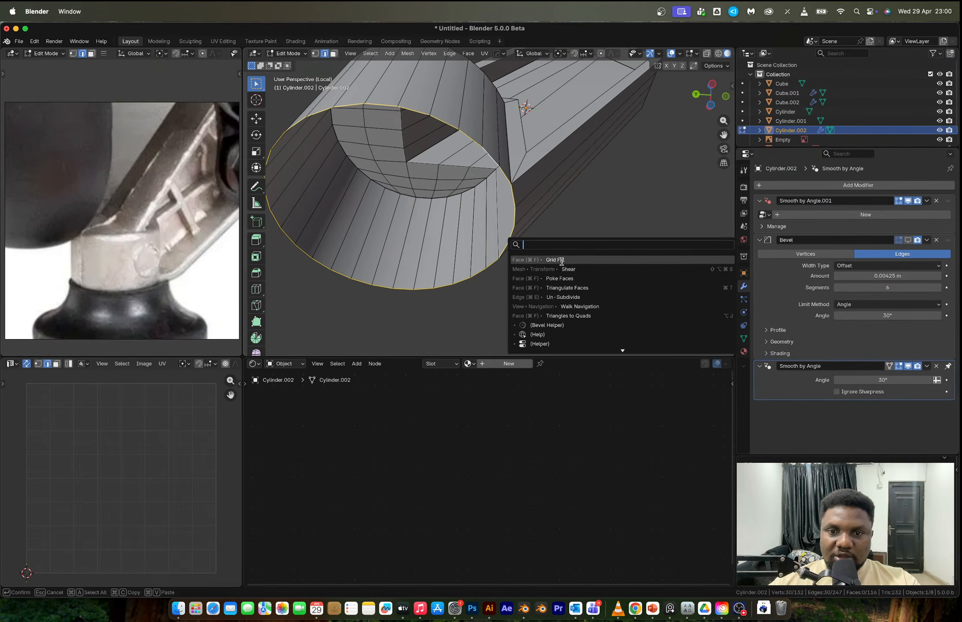
click(560, 261)
- Leave mesh editing and show the Bevel modifier in the viewport again with an amount of 0.00425 m
key(Tab)
middle_drag(561, 217, 555, 281)
click(909, 240)
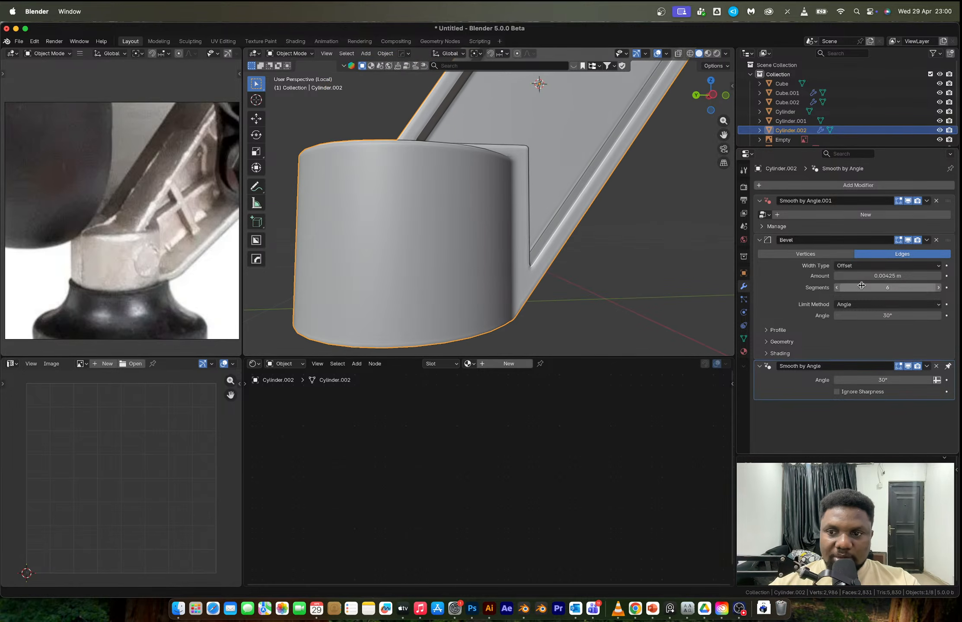
mouse_move(861, 275)
mouse_down()
mouse_move(879, 275)
mouse_move(862, 276)
mouse_up()
middle_drag(501, 180, 538, 245)
scroll(523, 244, down, 5)
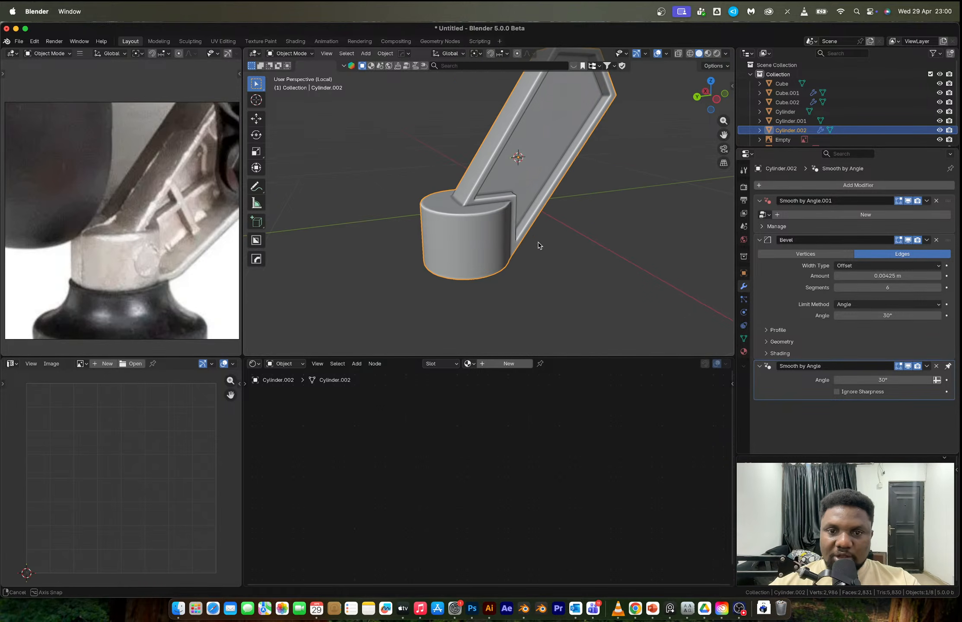
- Leave local view and, in the left view, add a cube over the arm scaled to 0.099
click(716, 99)
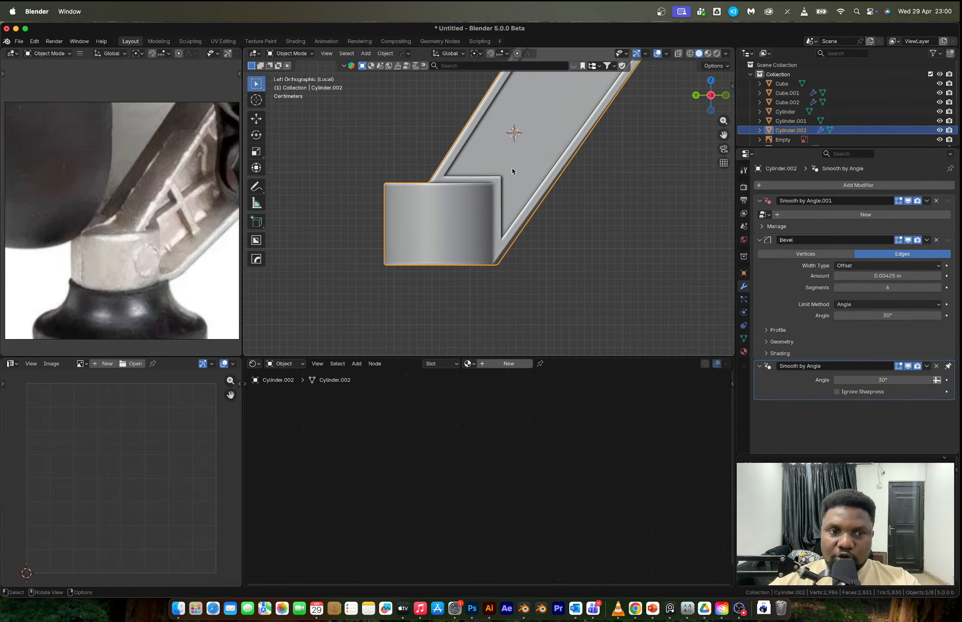
key(slash)
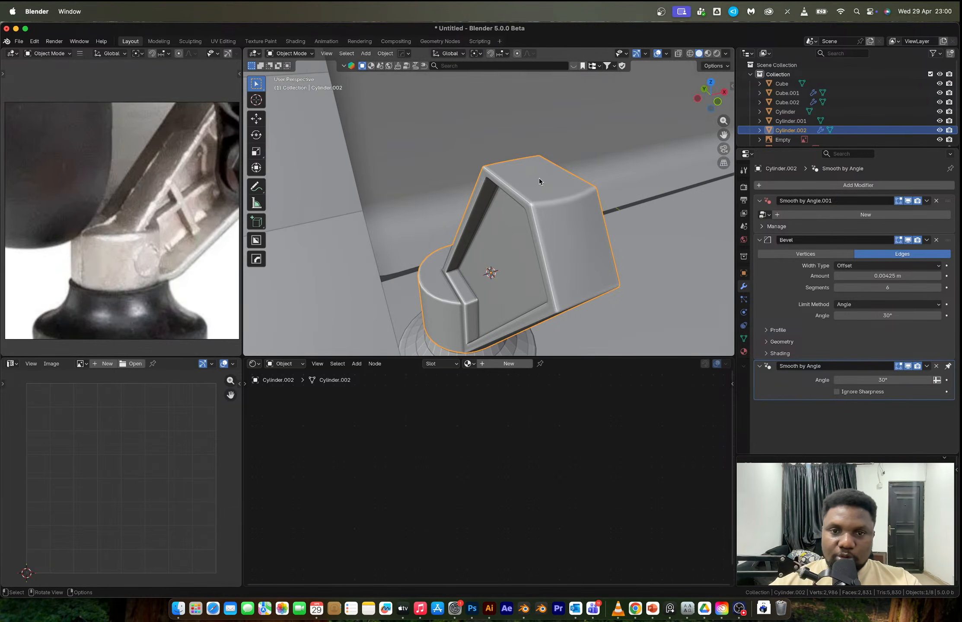
click(693, 99)
scroll(475, 209, up, 3)
key(shift+a)
mouse_move(471, 227)
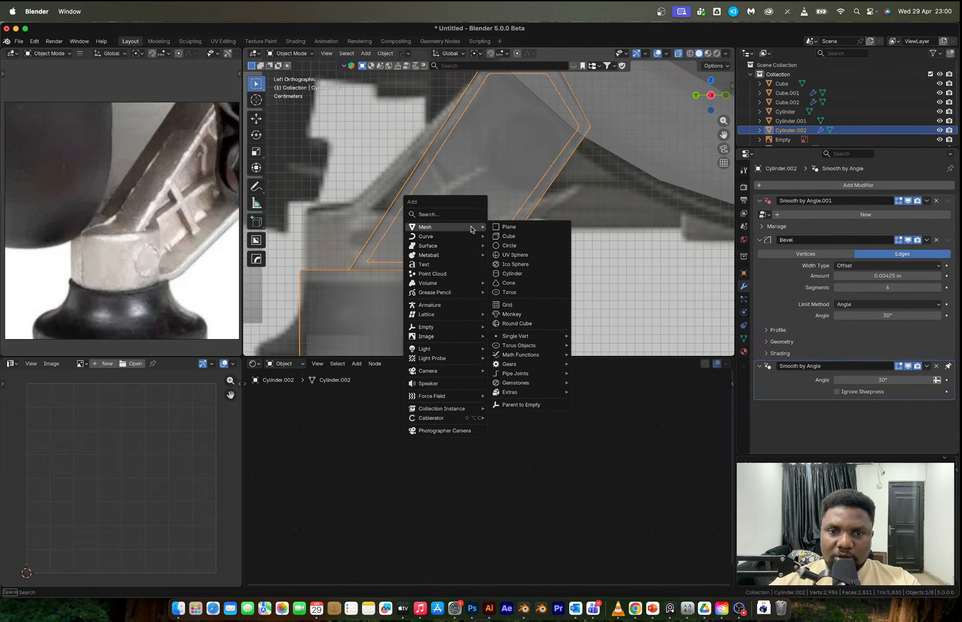
click(517, 240)
key(s)
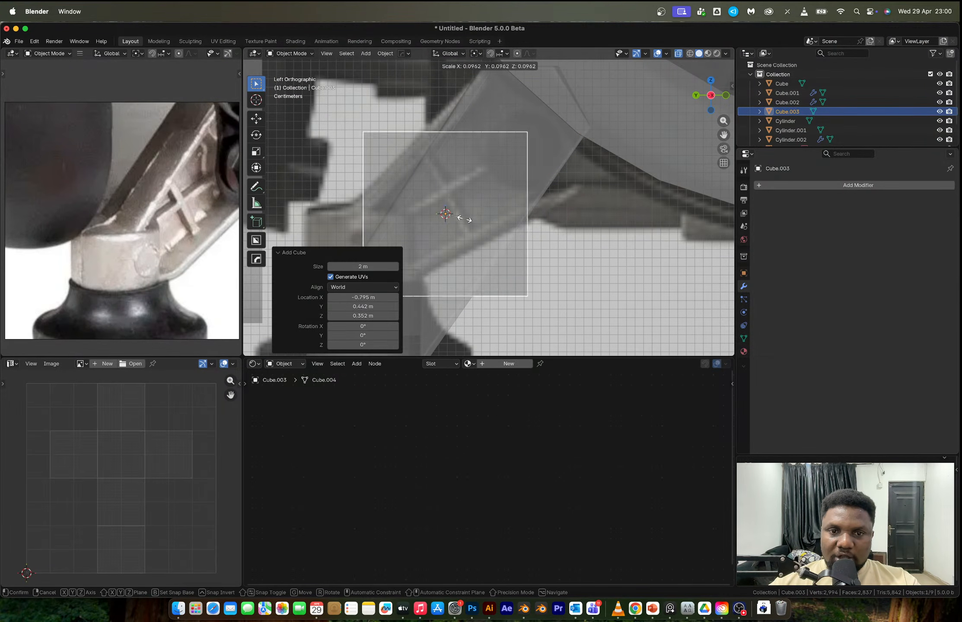
click(466, 219)
- Scale the new cube by 1.245, then narrow it along Y by 0.107 and again by 0.26
key(s)
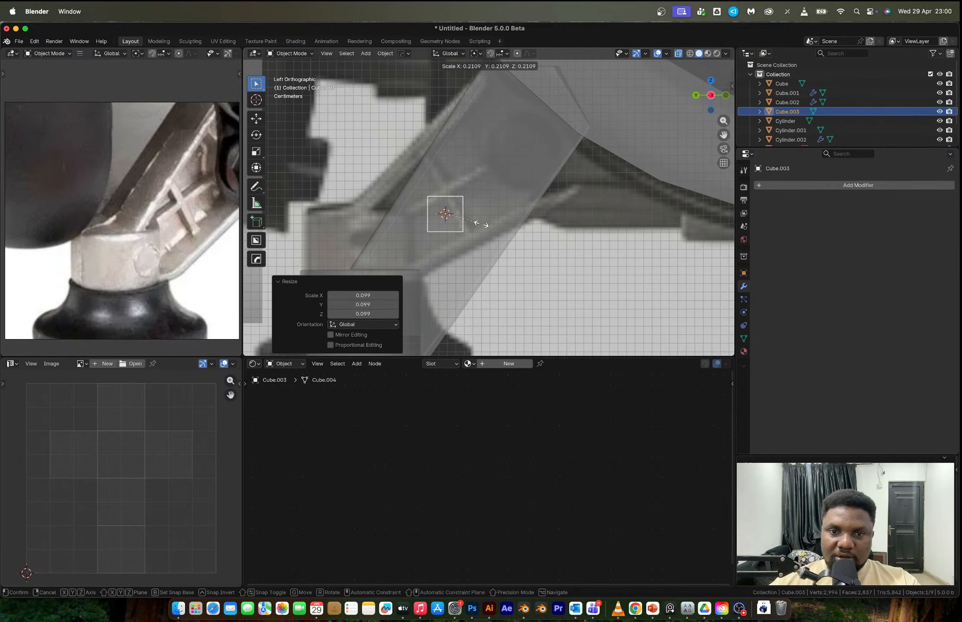
key(x)
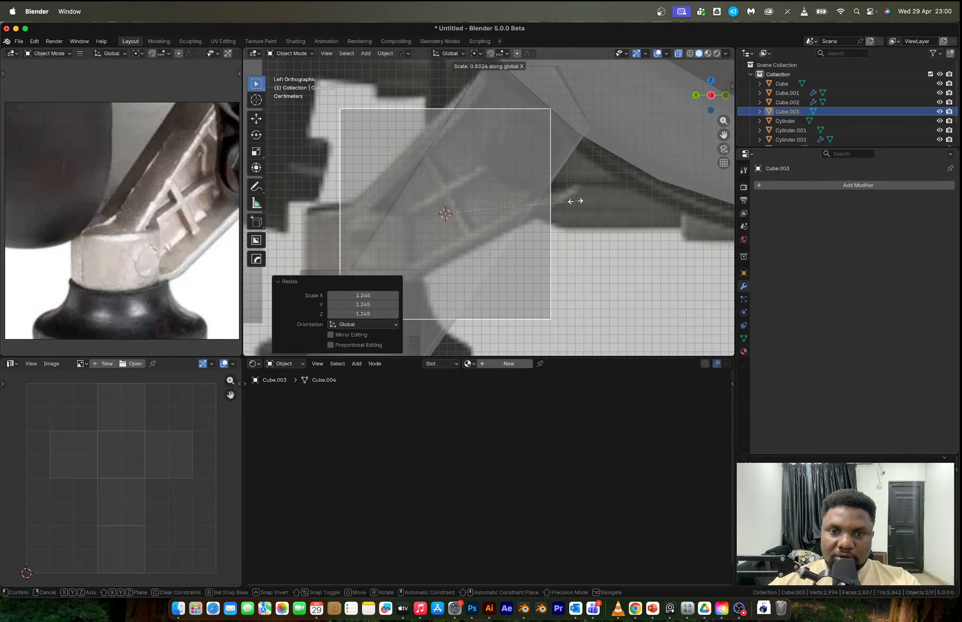
key(y)
click(462, 211)
key(s)
key(x)
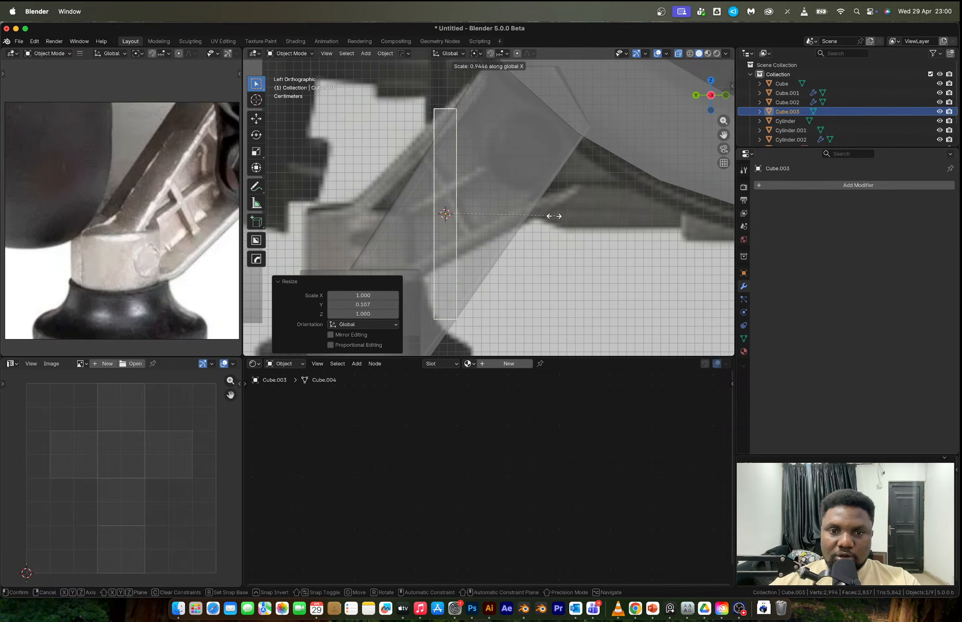
key(y)
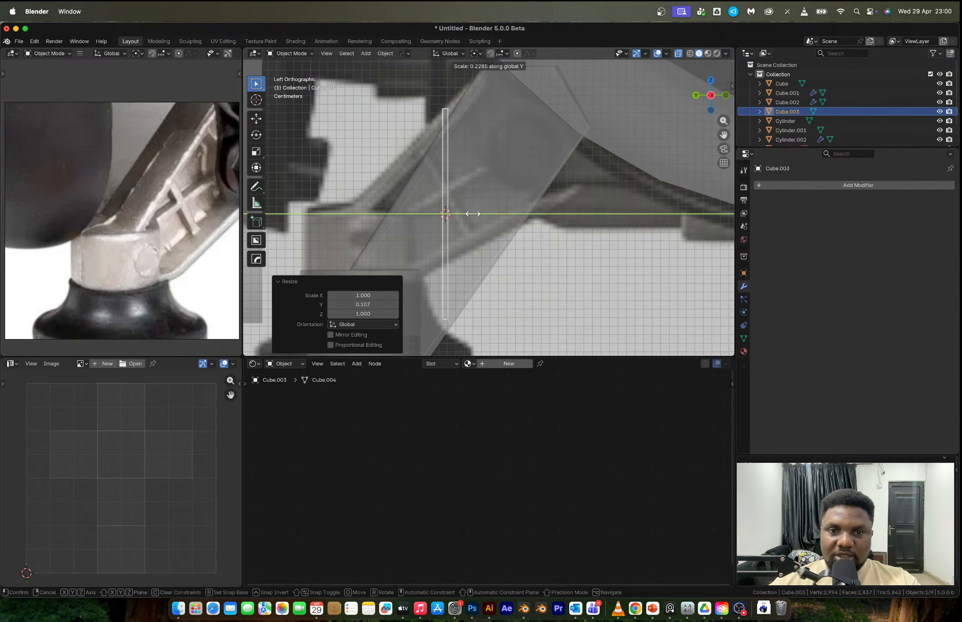
click(471, 214)
- Narrow the thin slab along X by about 0.11 so it forms a slim bar
middle_drag(471, 213, 542, 249)
key(s)
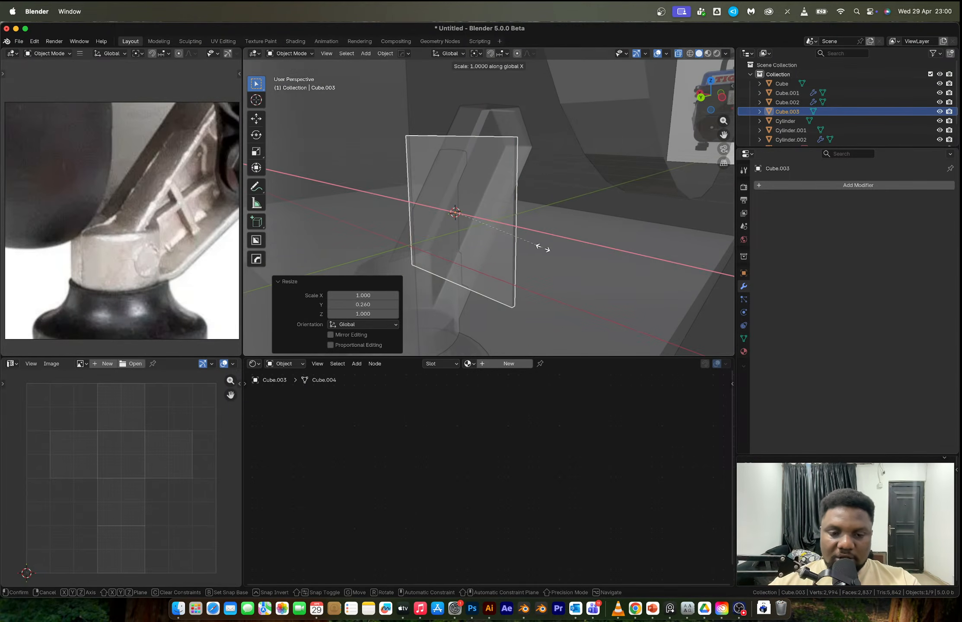
key(x)
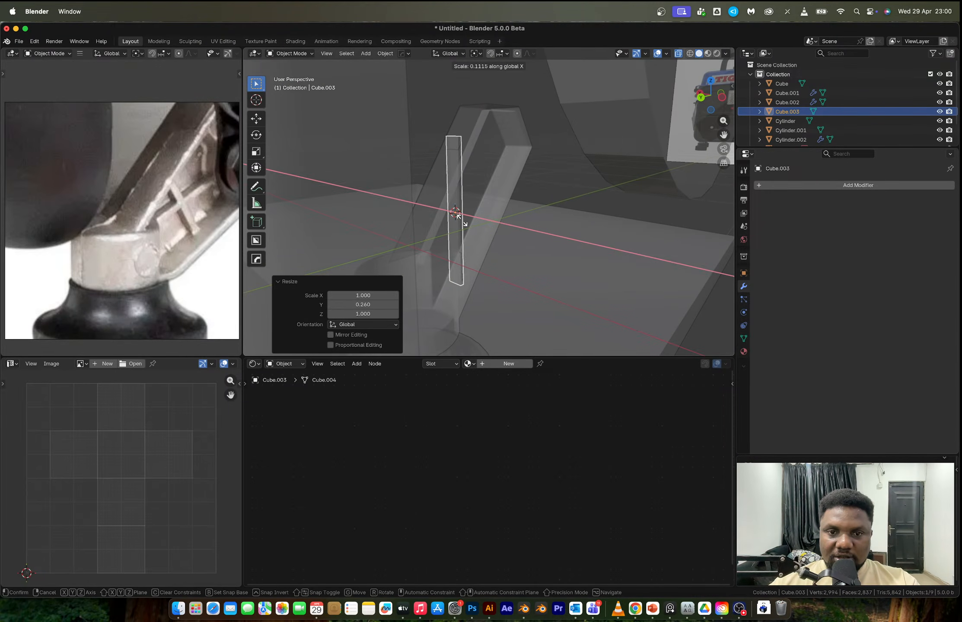
click(465, 224)
- In the left view, duplicate the bar in place within its mesh and rotate the copy 90° to form a cross
click(720, 100)
key(Tab)
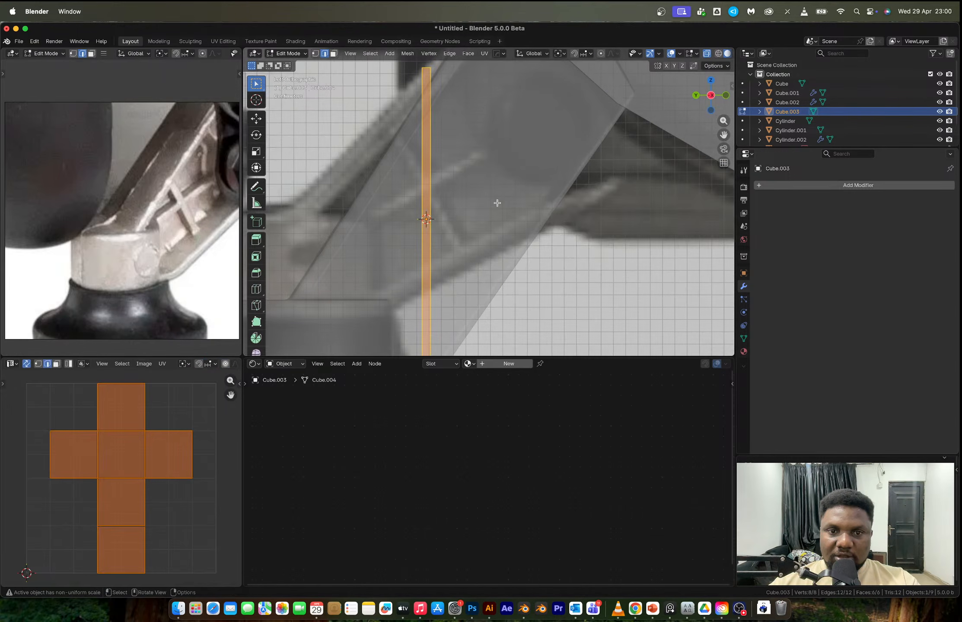
key(shift+d)
right_click(543, 179)
text(r)
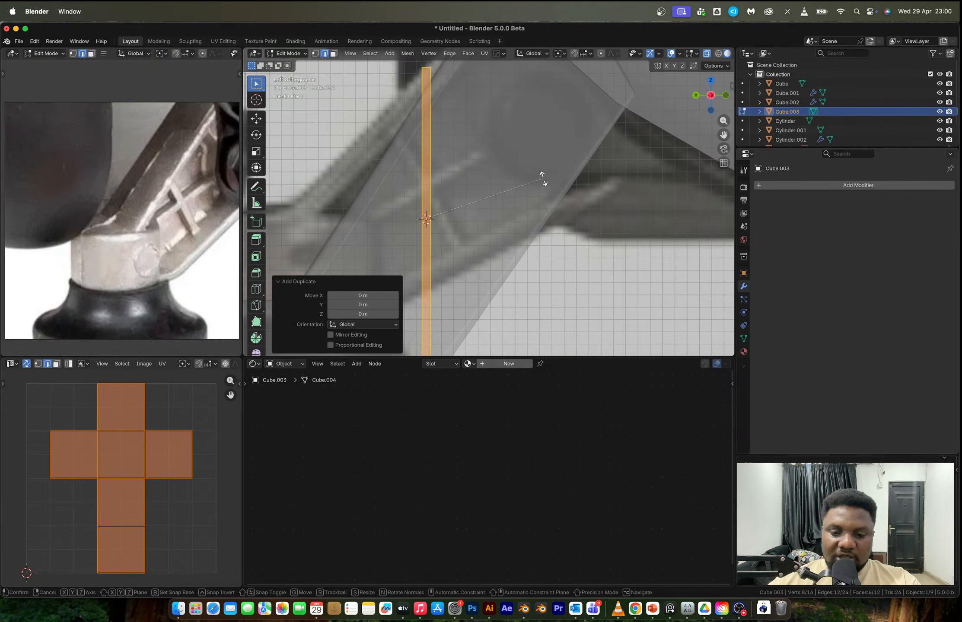
text(90)
key(Return)
key(Tab)
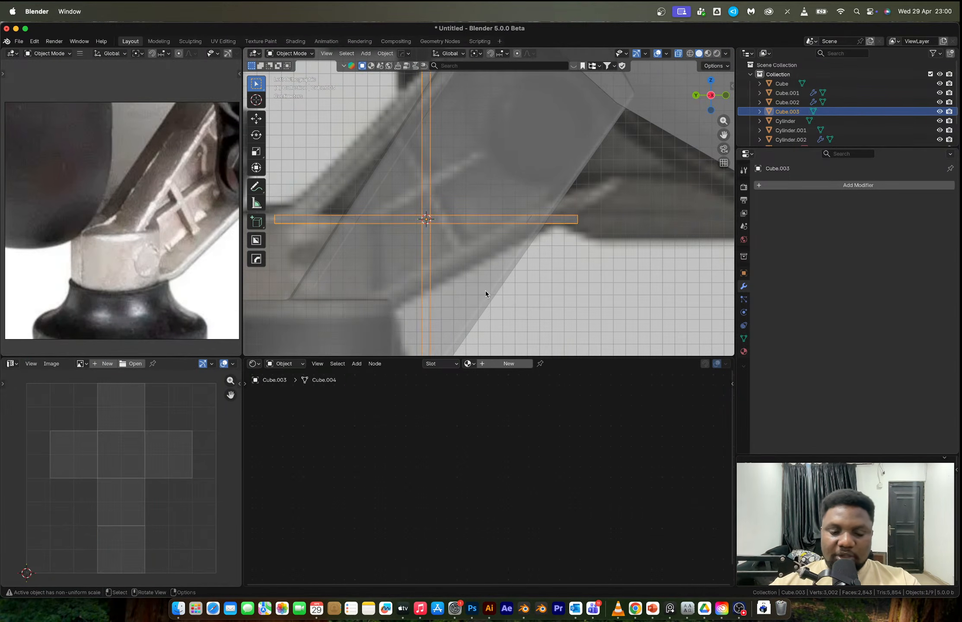
key(g)
click(525, 274)
key(r)
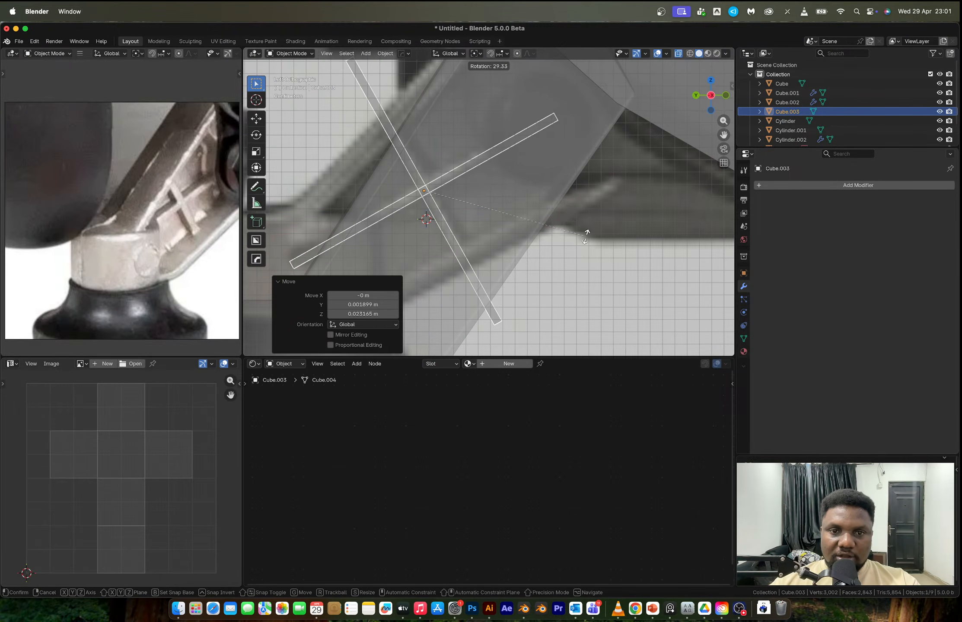
click(585, 235)
key(super+z)
key(super+z)
- Move the cross about -0.005 m in Y and -0.015 m in Z
shift+middle_drag(543, 264, 518, 192)
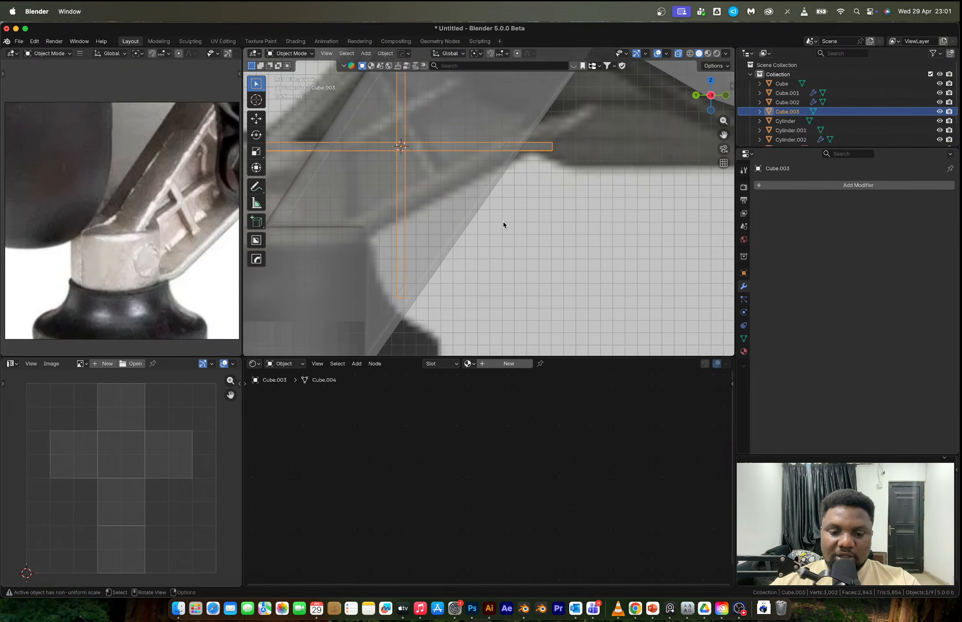
key(g)
click(509, 245)
key(r)
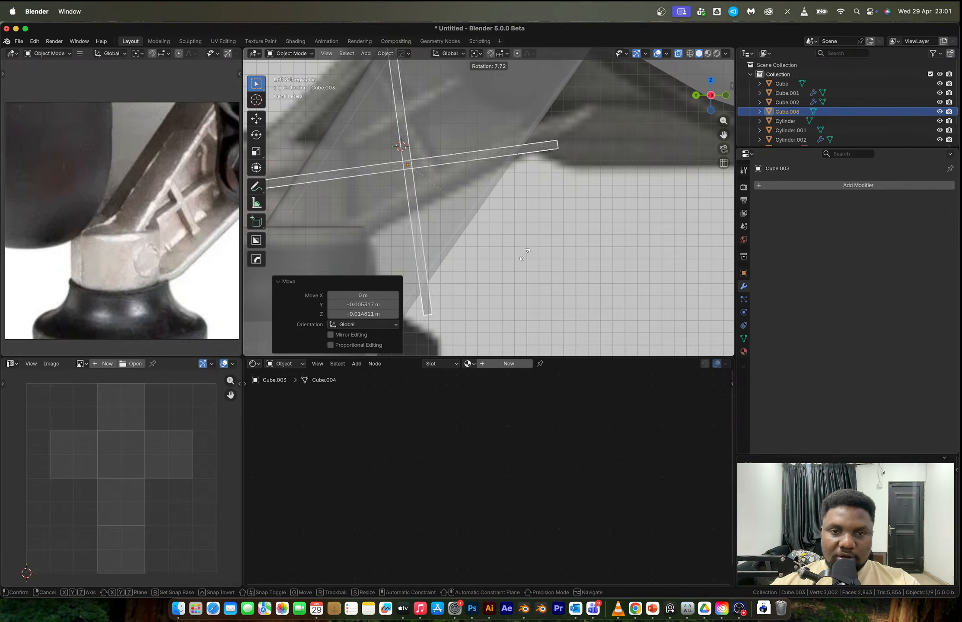
click(544, 195)
key(s)
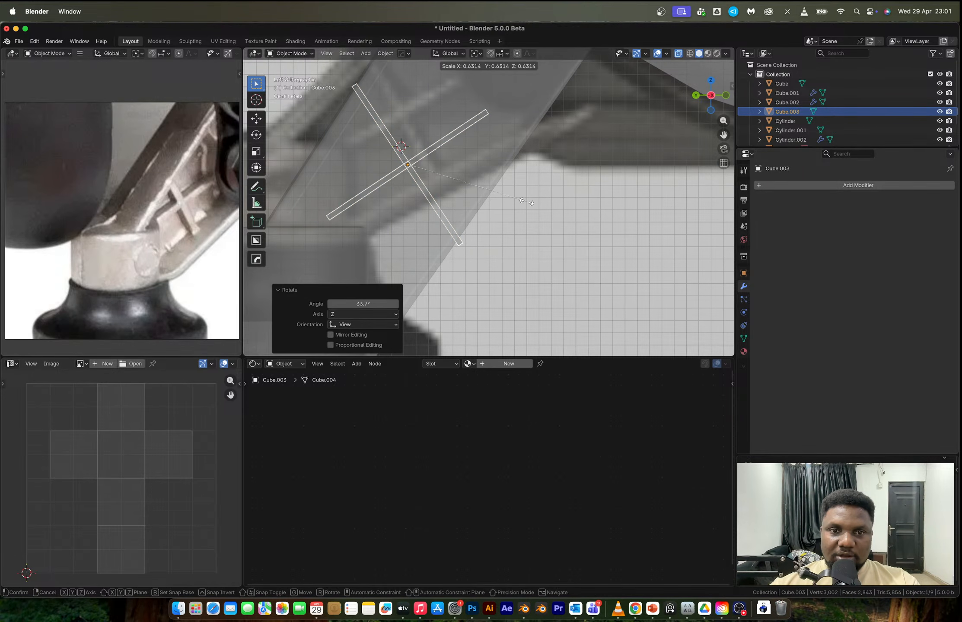
click(526, 202)
key(super+z)
key(super+z)
- Thicken the cross's horizontal bar by scaling it 1.751 along Z
key(Tab)
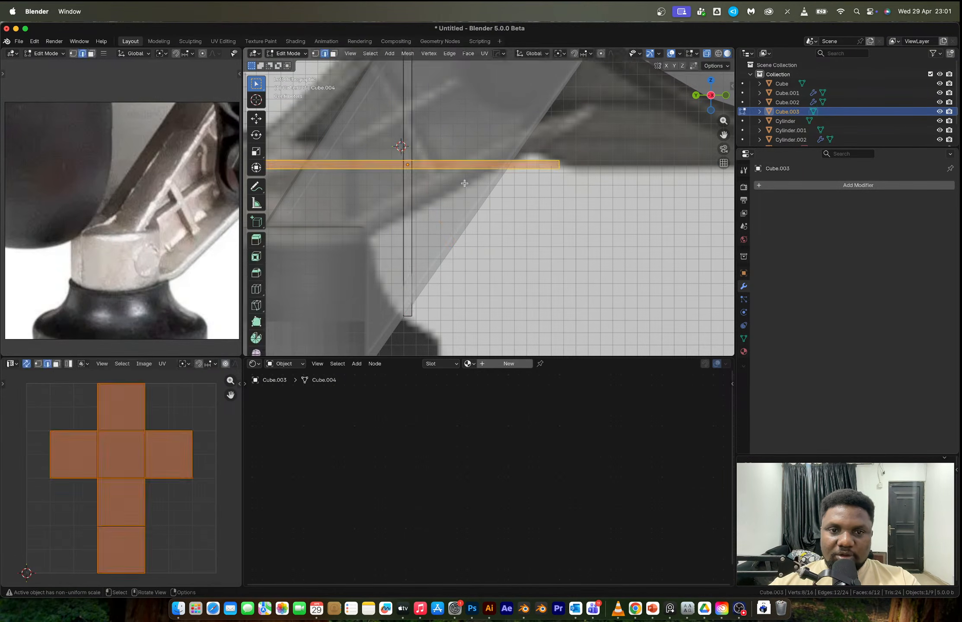
key(s)
key(z)
click(486, 259)
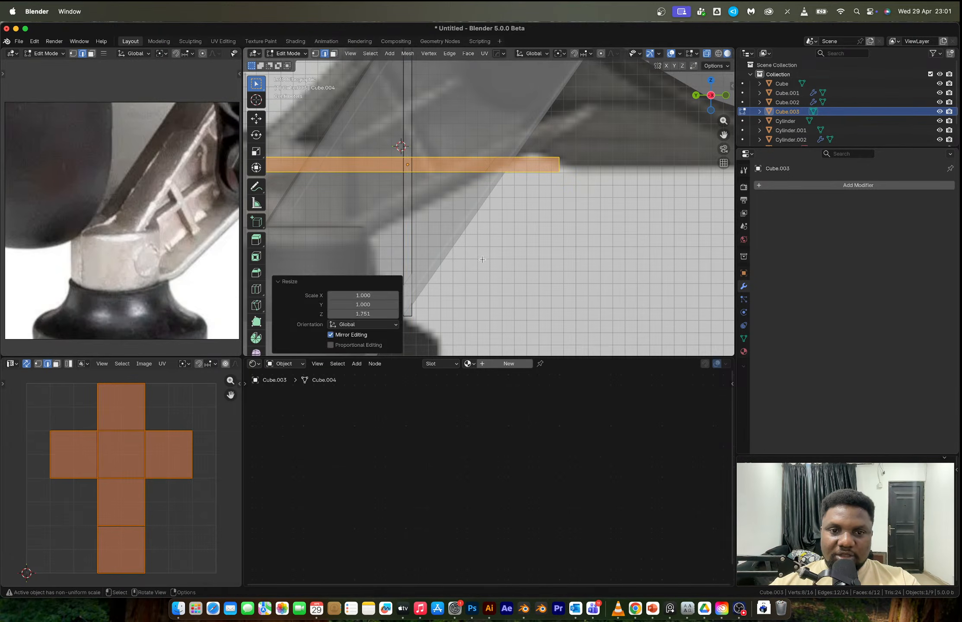
- Select the whole vertical bar of the cross and thicken it along Y
click(410, 255)
key(l)
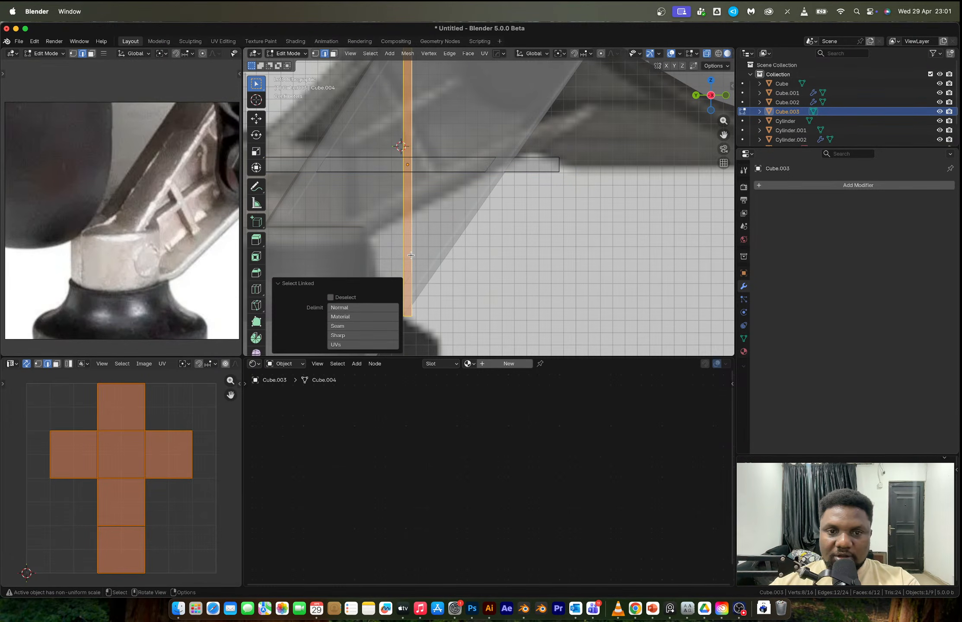
key(s)
key(y)
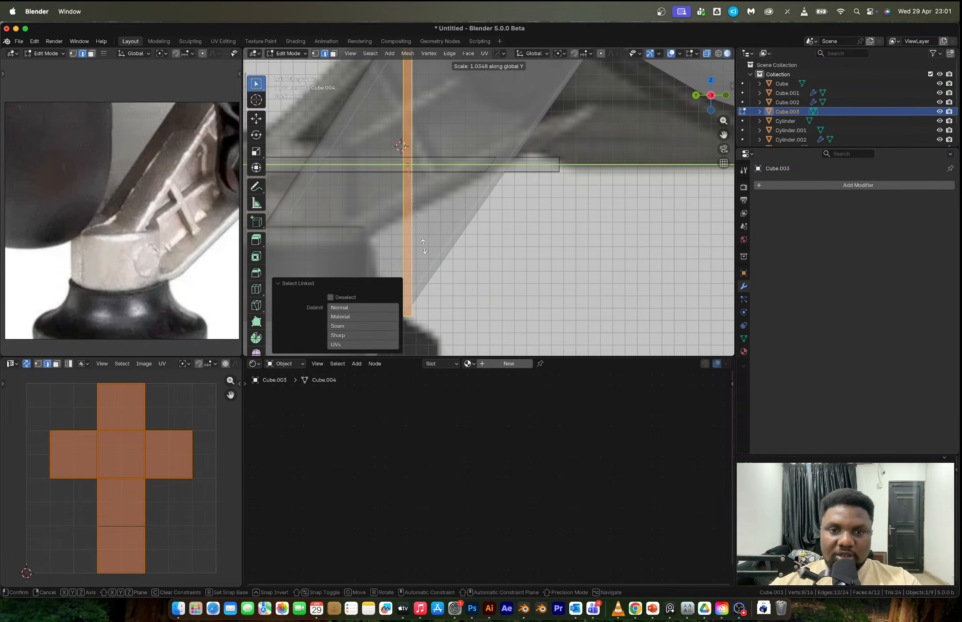
click(546, 266)
- Leave mesh editing, shrink the whole cross and rotate it 32.7° to follow the reference ribs
key(Tab)
key(s)
click(470, 224)
key(r)
click(496, 180)
- Enlarge the cross by 1.286 and shift it about -0.001 m in Y and -0.004 m in Z
key(s)
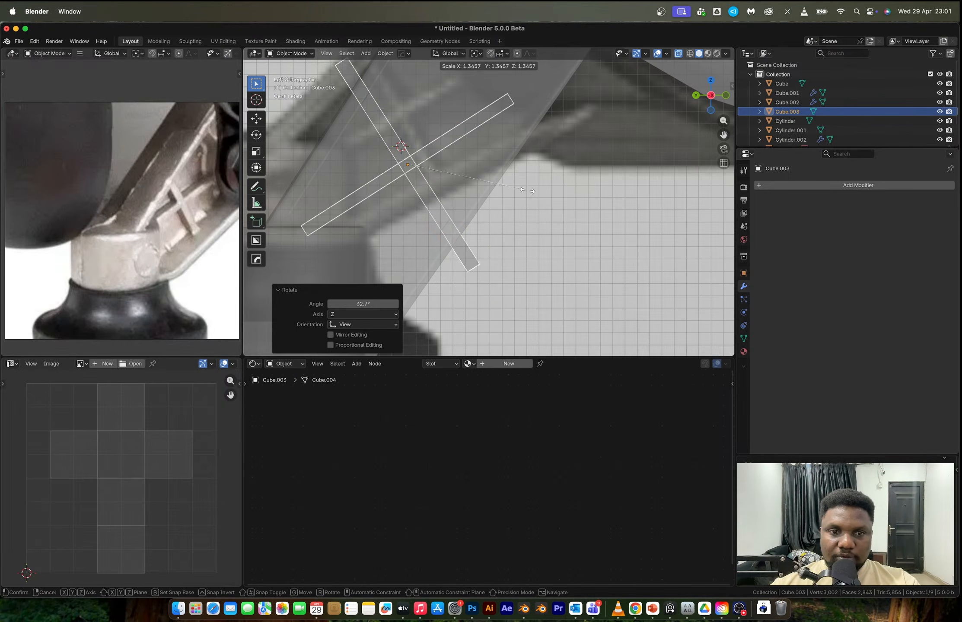
click(523, 188)
key(g)
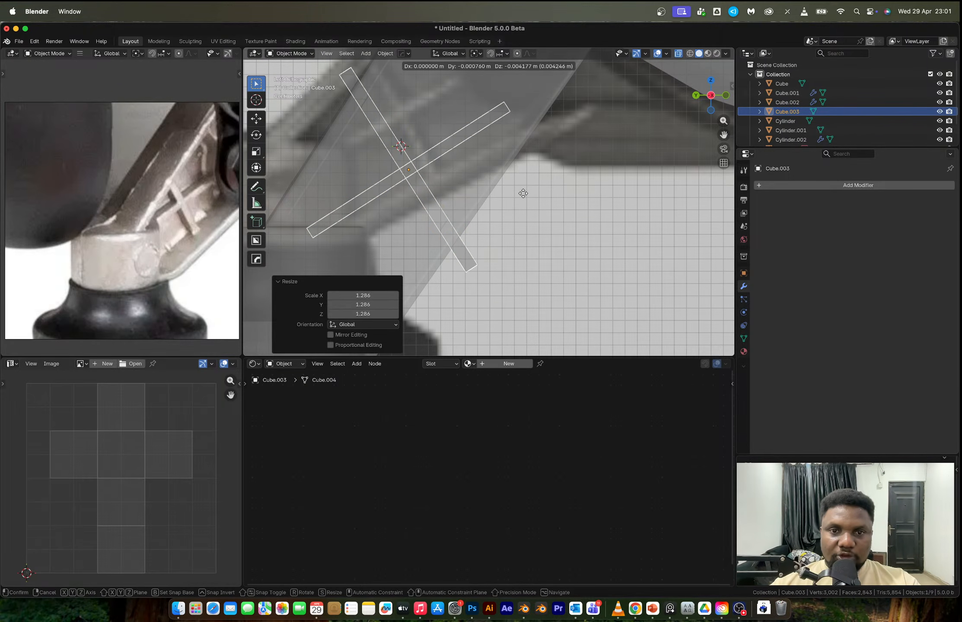
click(523, 195)
- Shorten the cross's steeper bar along its local Z axis in mesh editing
key(Tab)
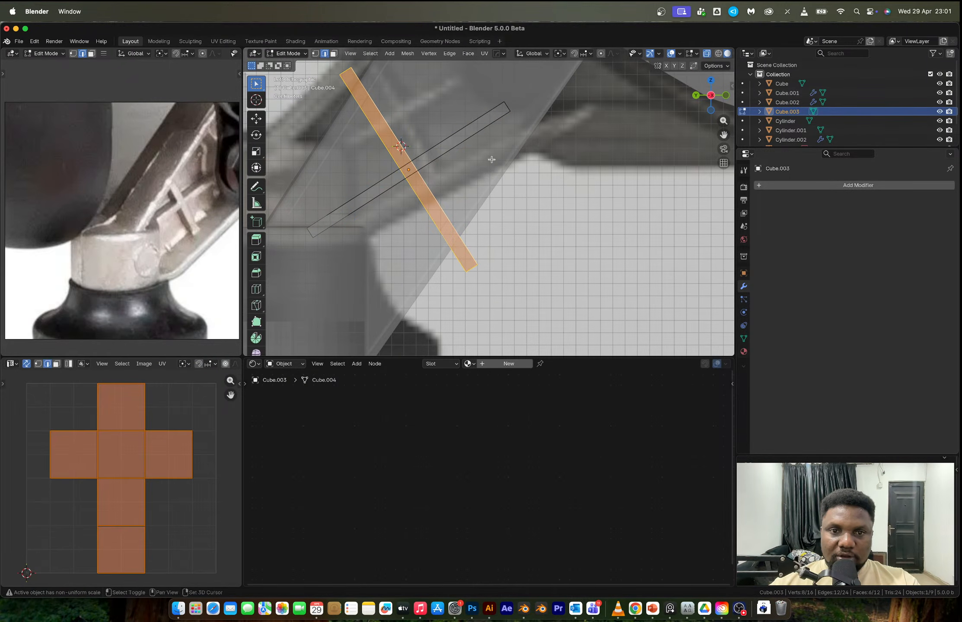
shift+middle_drag(491, 160, 486, 191)
key(s)
key(z)
key(z)
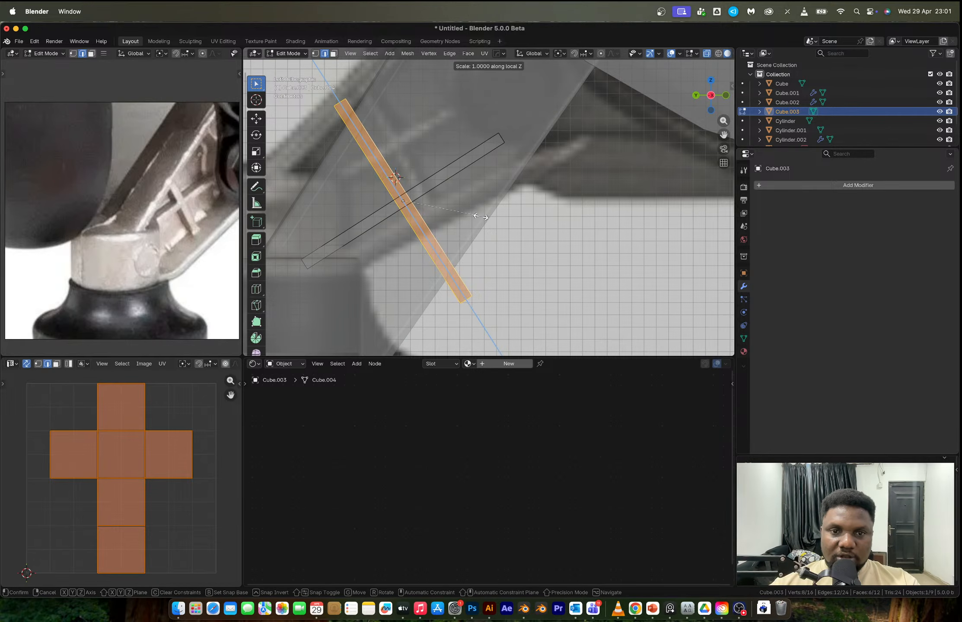
key(z)
key(z)
key(z)
click(466, 213)
- Select the whole shallower bar of the cross and lengthen it along its local Y axis
click(442, 177)
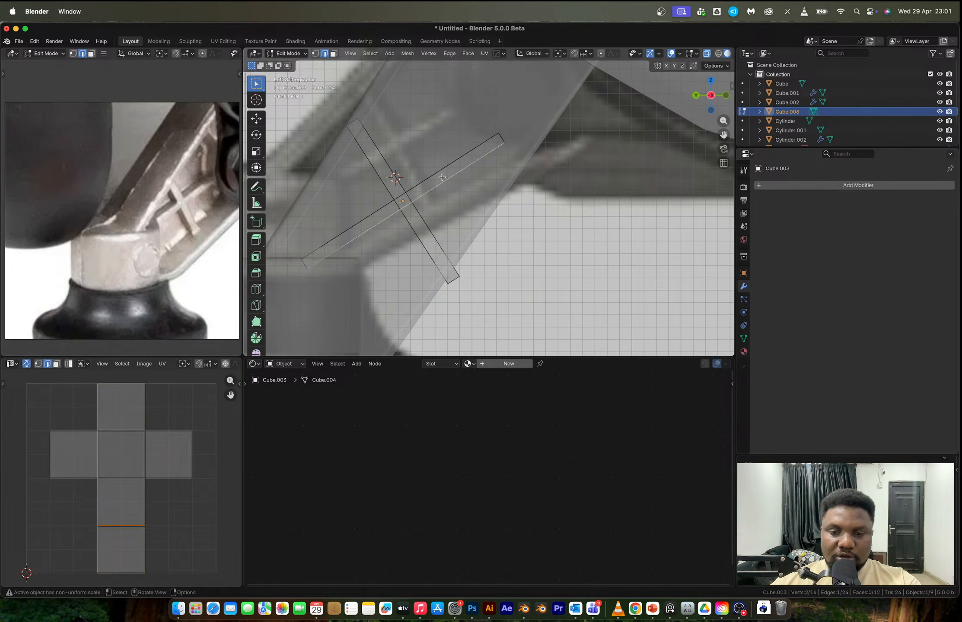
key(l)
key(s)
key(y)
key(y)
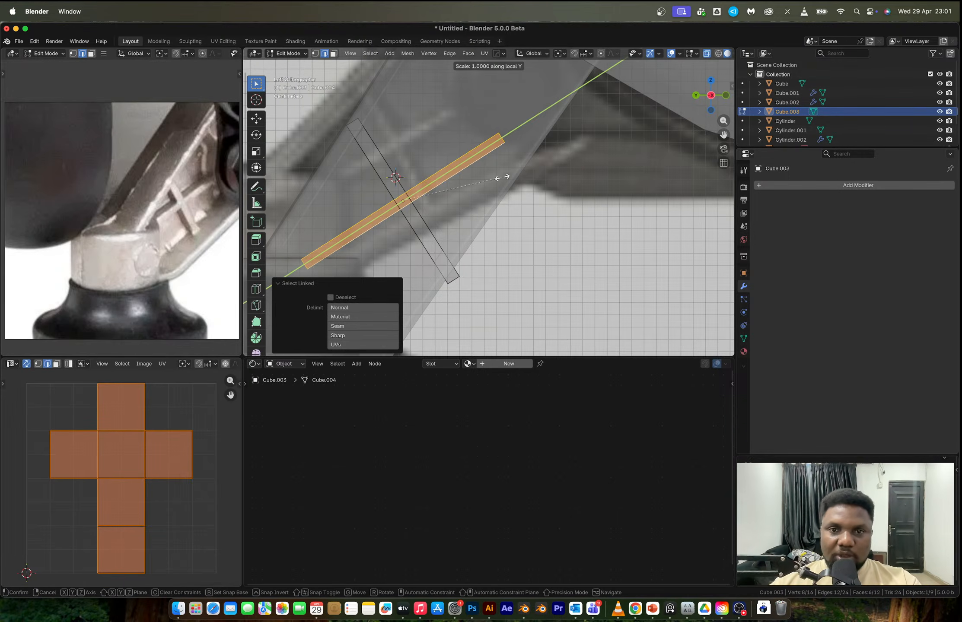
click(573, 165)
key(Tab)
- Turn off X-ray and scale the cross's whole steeper bar to about 0.9 along its local Z axis in mesh editing
scroll(557, 180, down, 3)
key(alt+z)
middle_drag(509, 191, 532, 179)
click(537, 233)
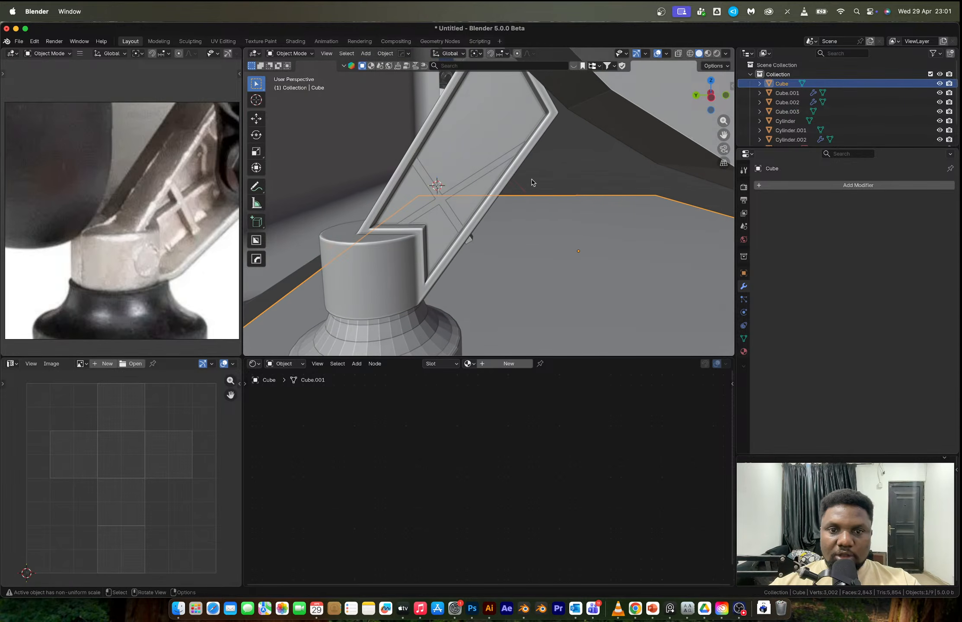
click(471, 238)
key(Tab)
click(451, 221)
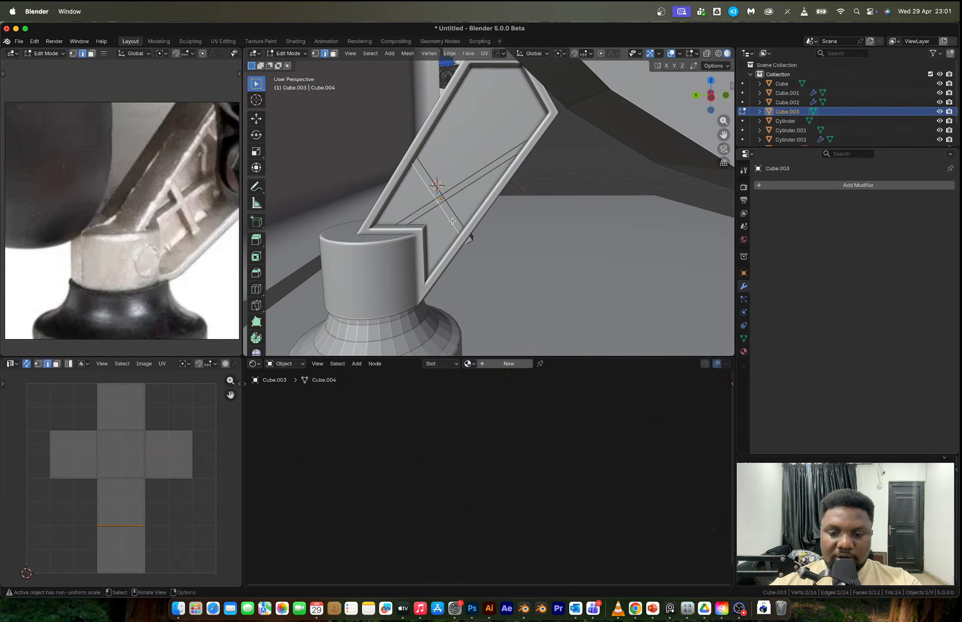
key(ctrl+l)
key(s)
key(y)
key(y)
key(z)
key(z)
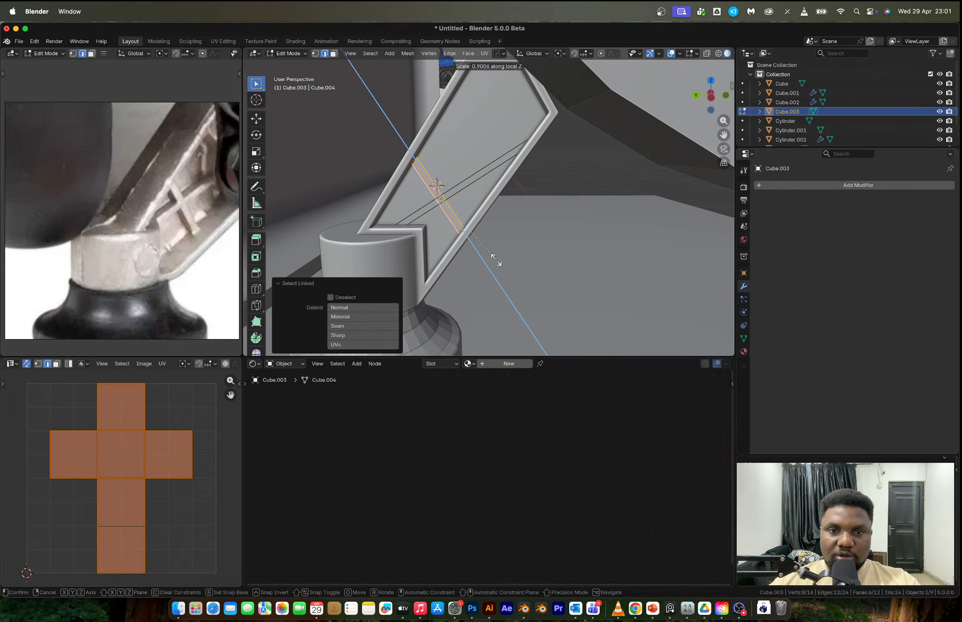
click(492, 256)
- Shift the steeper bar along its local Z axis and leave mesh editing
key(g)
key(z)
key(z)
click(492, 258)
key(Tab)
- Move the whole cross along the global X axis so it stands out from the arm's recessed face
middle_drag(543, 182, 481, 207)
click(446, 211)
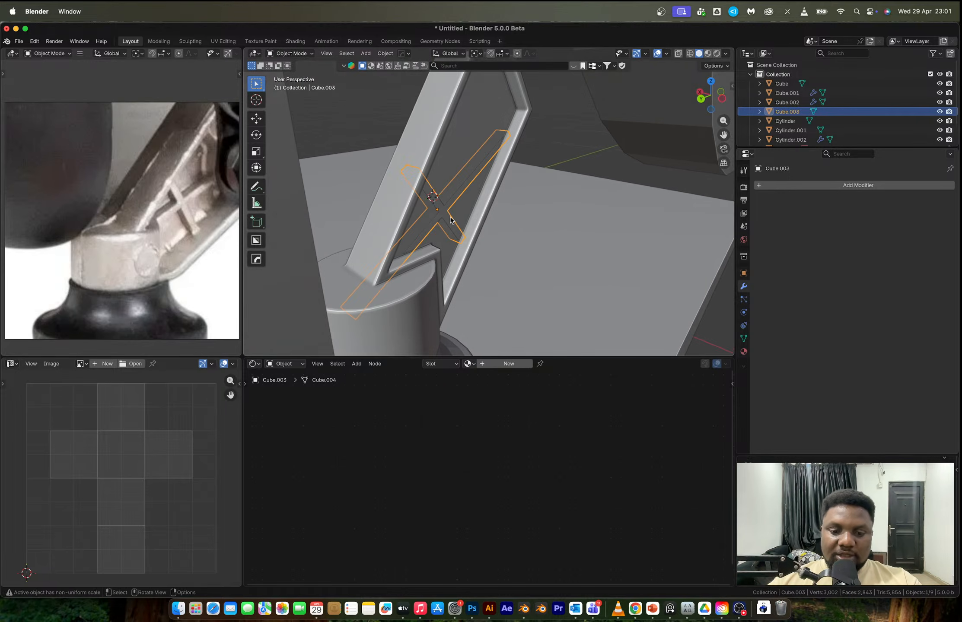
key(g)
key(y)
key(x)
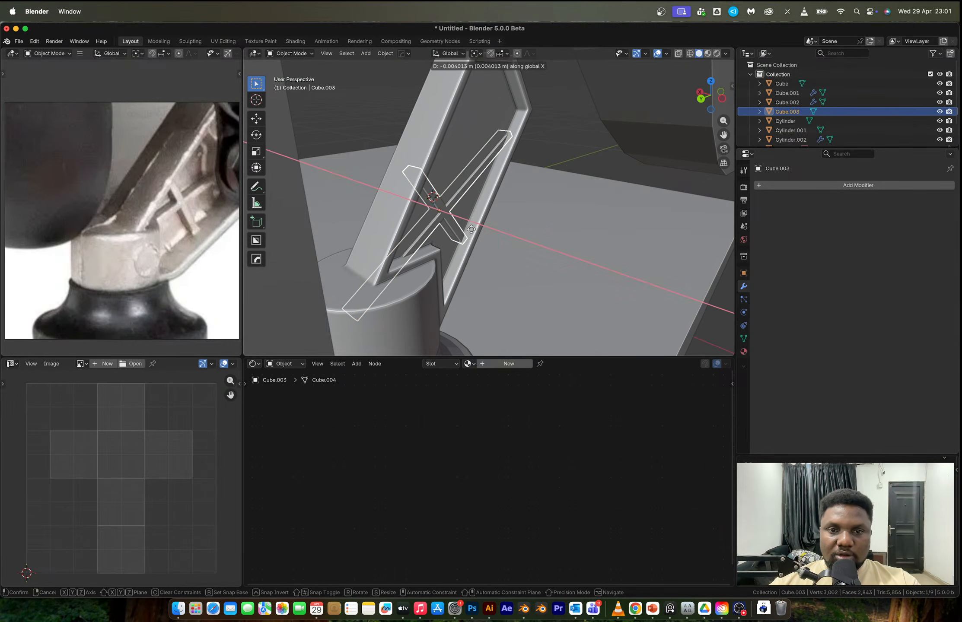
click(500, 241)
click(537, 135)
- Add a HardOps bevel to the cross with 3 segments, 0.002 width and a 30° angle limit
middle_drag(537, 160, 459, 182)
click(463, 184)
scroll(463, 184, up, 2)
key(q)
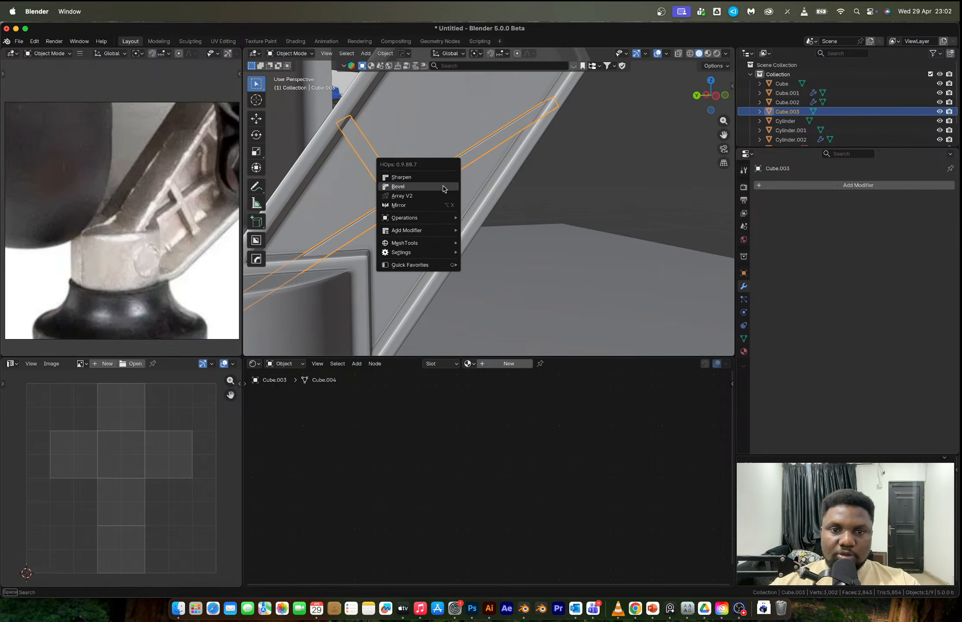
click(442, 187)
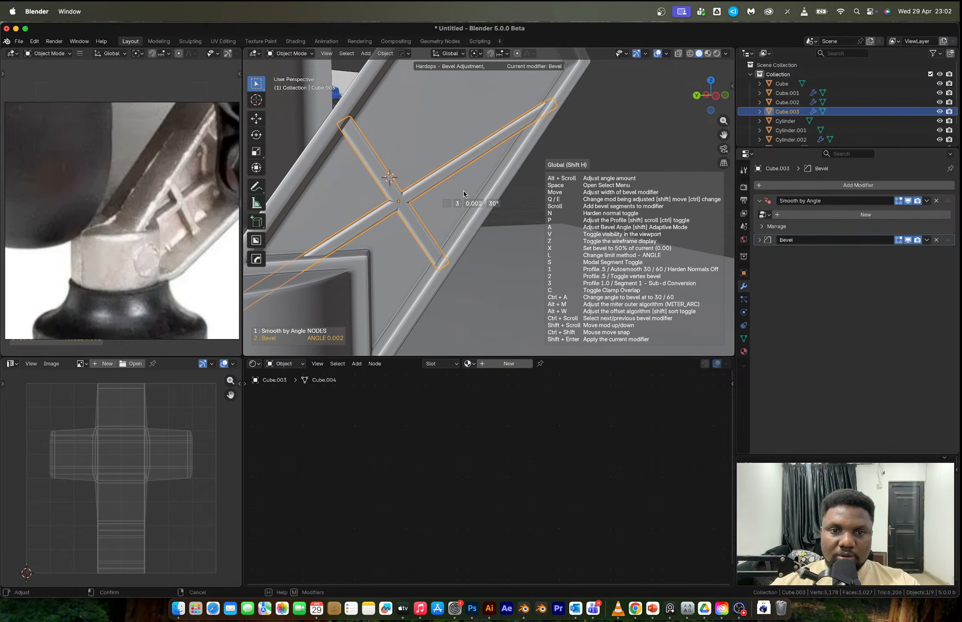
click(462, 191)
click(566, 145)
- Open the metal support arm in mesh editing with nothing selected, ready to reshape the recess's upper end
mouse_move(426, 194)
middle_down()
mouse_move(413, 199)
mouse_move(439, 202)
middle_up()
scroll(208, 215, down, 3)
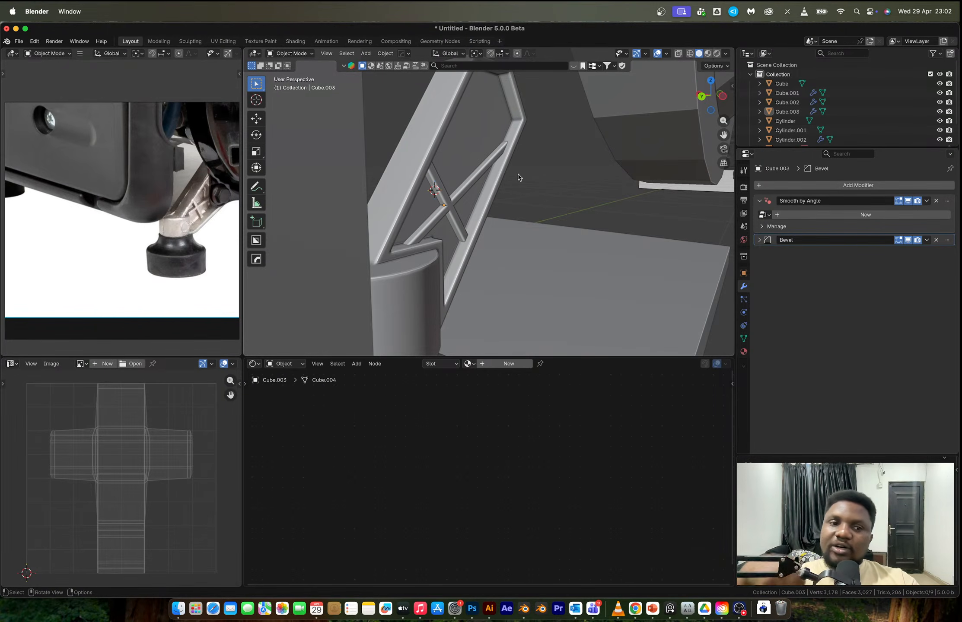
scroll(187, 186, up, 3)
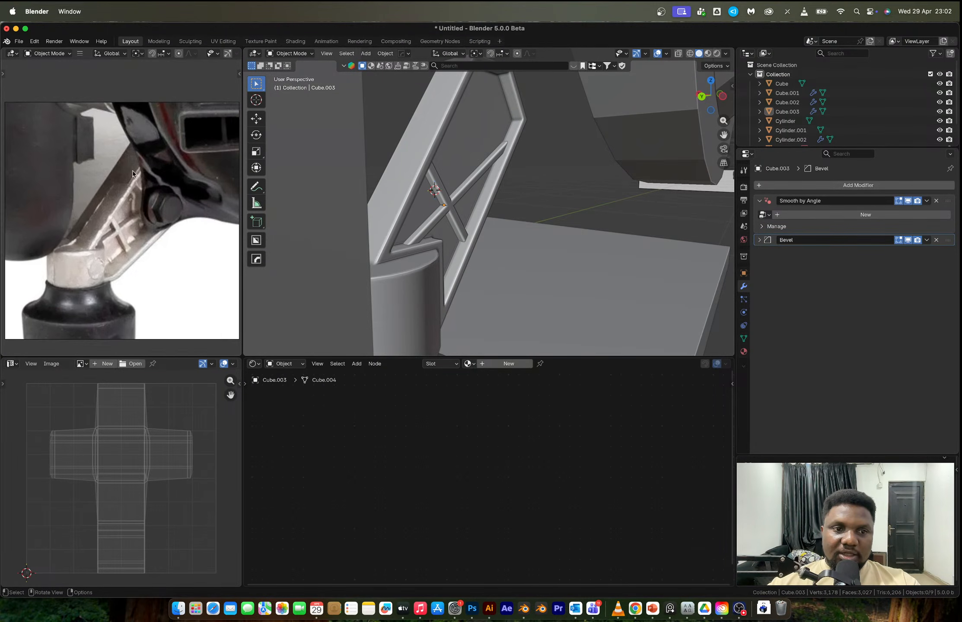
middle_drag(496, 130, 471, 236)
scroll(474, 129, up, 2)
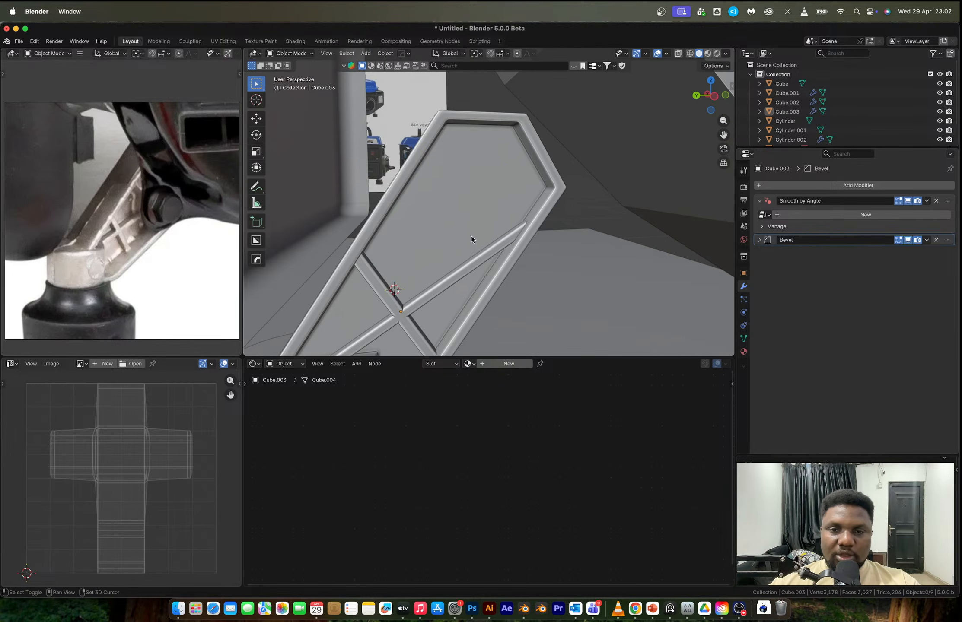
click(505, 151)
key(Tab)
mouse_move(506, 152)
middle_down()
mouse_move(490, 147)
mouse_move(515, 137)
middle_up()
key(1)
key(alt+a)
key(2)
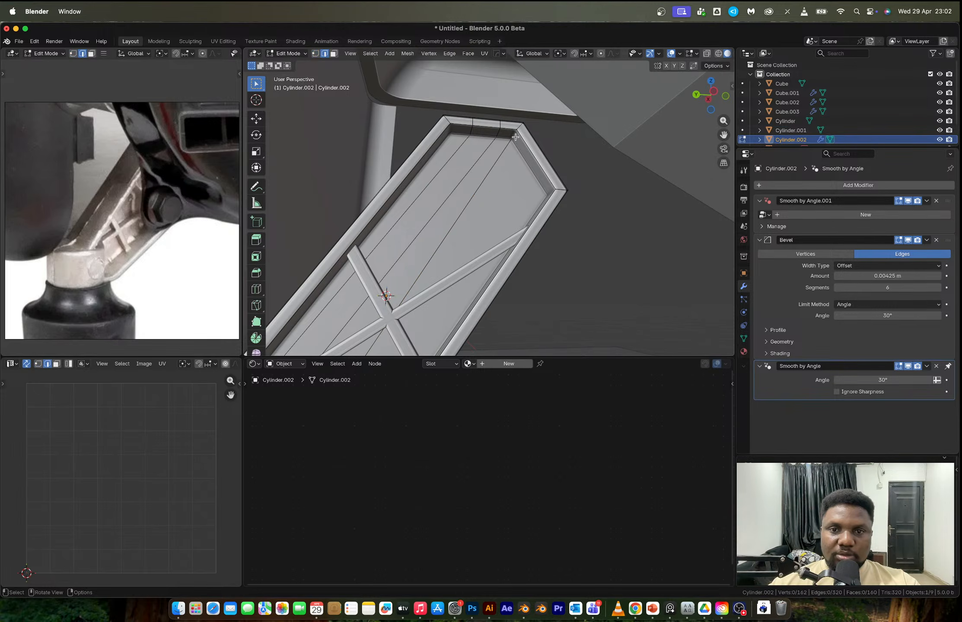
- Hide the arm's Bevel modifier in the viewport and try to edge-slide two vertices on the recess's upper end wall
click(908, 240)
key(1)
click(515, 135)
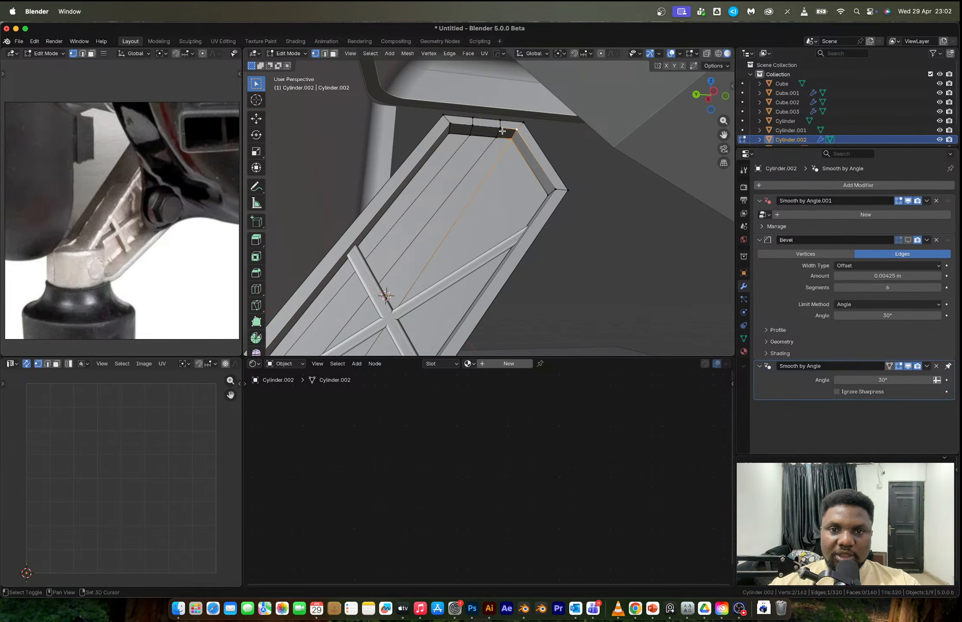
shift+click(493, 139)
shift+click(469, 136)
shift+click(472, 127)
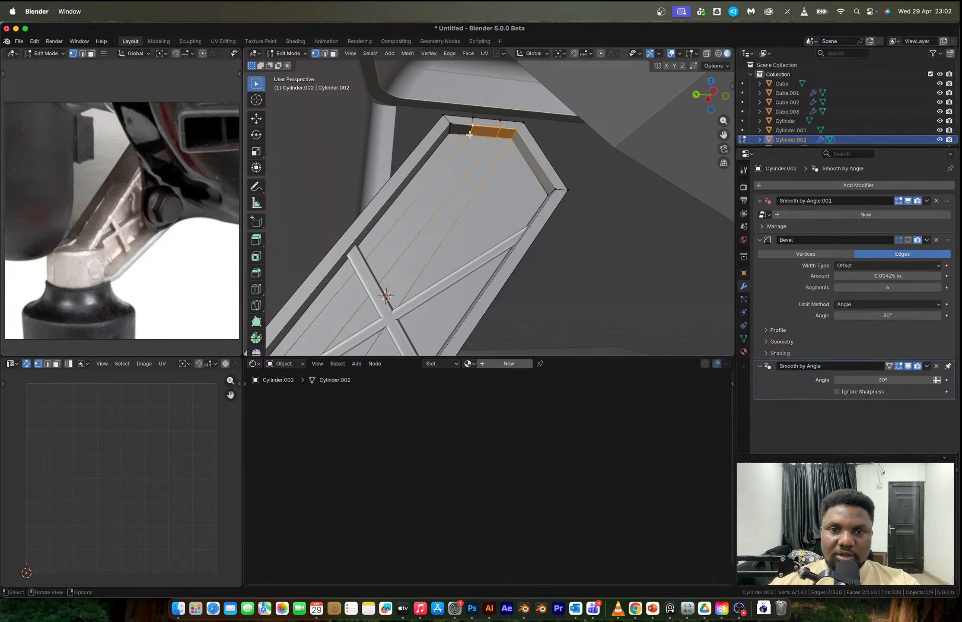
click(471, 130)
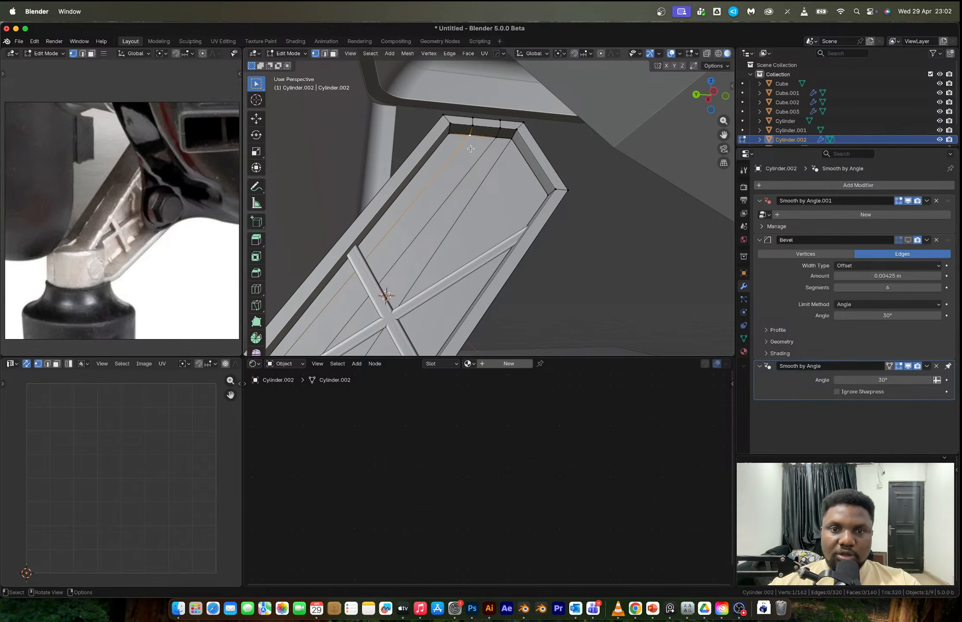
shift+click(471, 126)
key(g)
key(g)
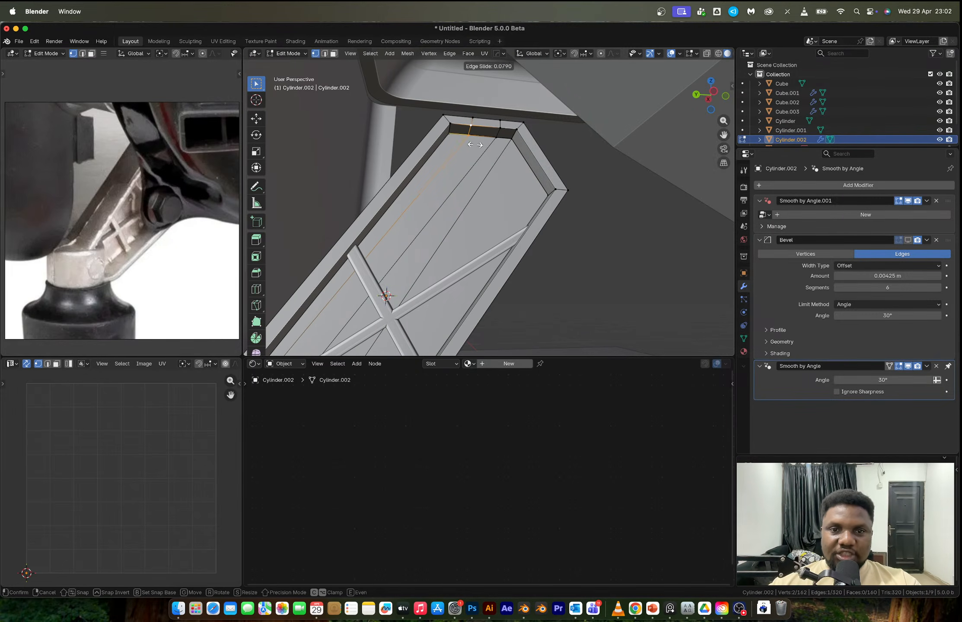
click(473, 141)
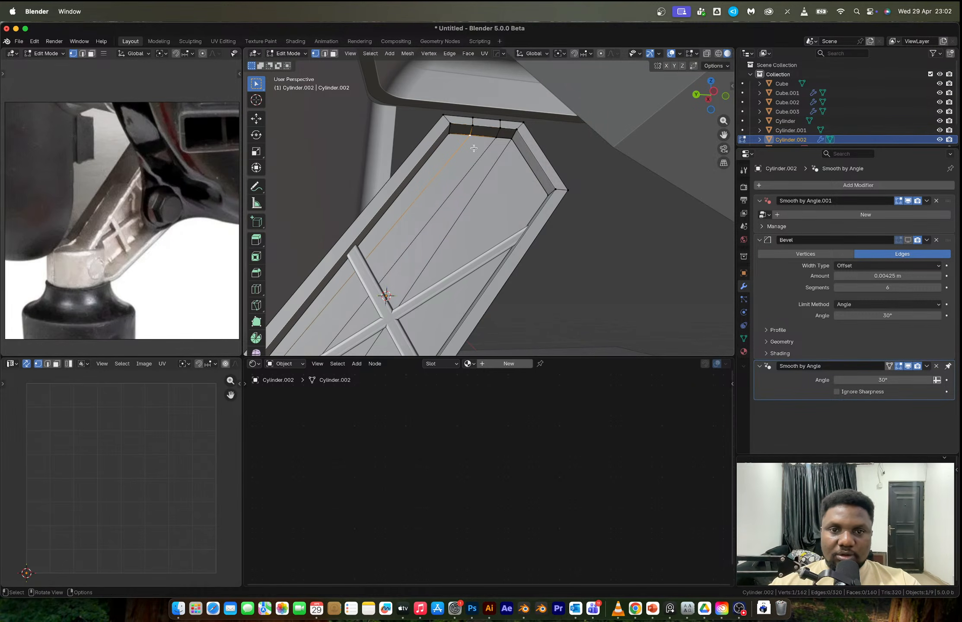
- Slide the three inner floor vertices at the recess's upper end down along the arm's lengthwise edges
key(g)
key(g)
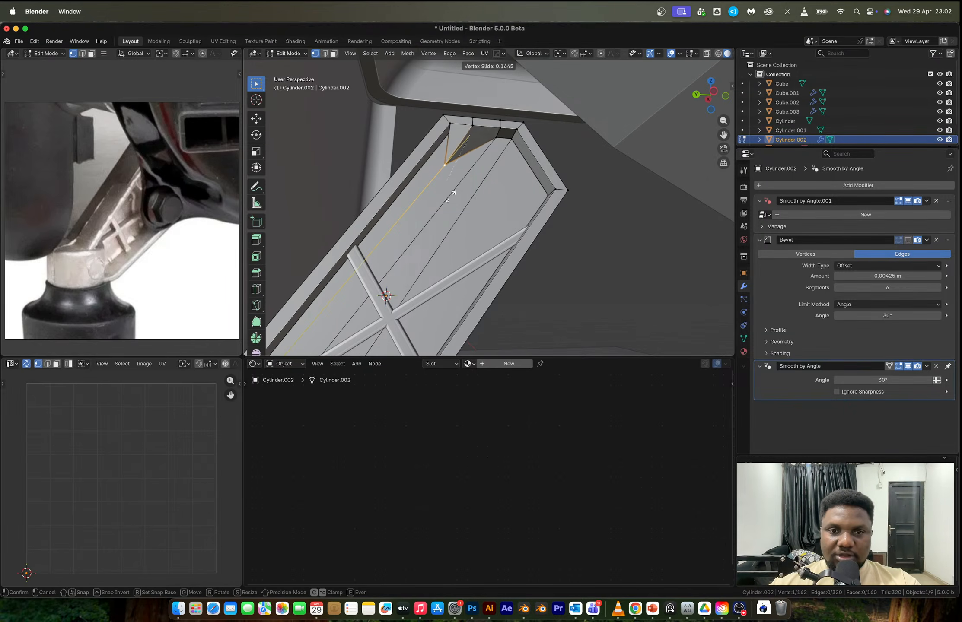
click(480, 160)
click(494, 139)
key(g)
key(g)
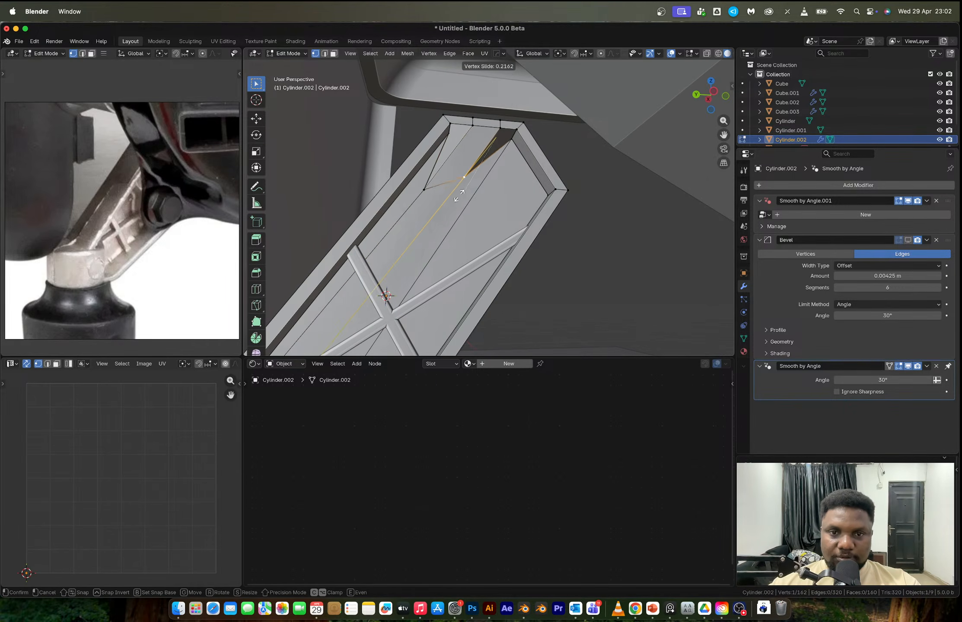
click(442, 219)
click(513, 139)
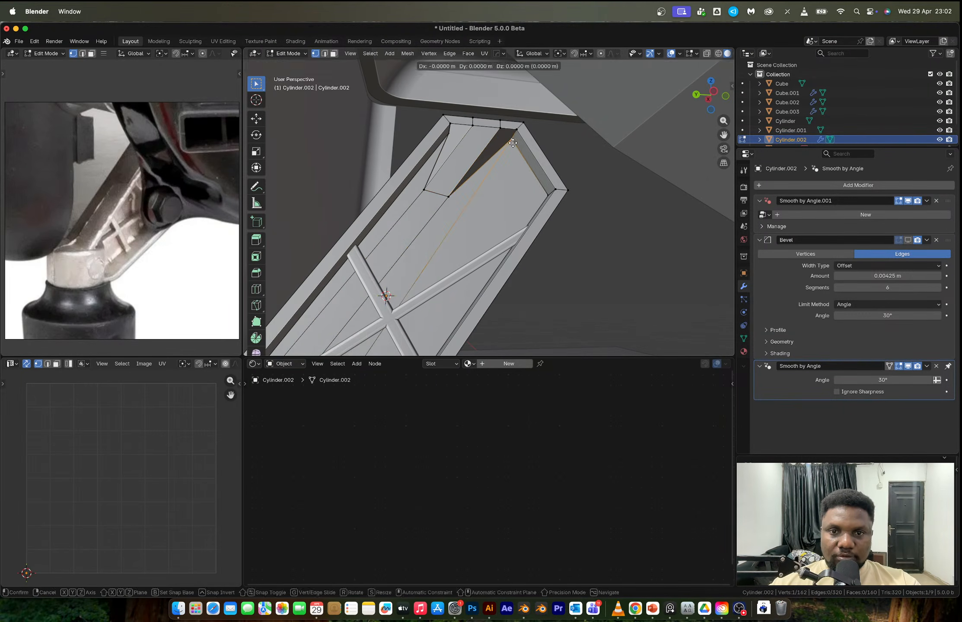
key(g)
key(g)
click(466, 222)
middle_drag(466, 222, 471, 144)
click(471, 123)
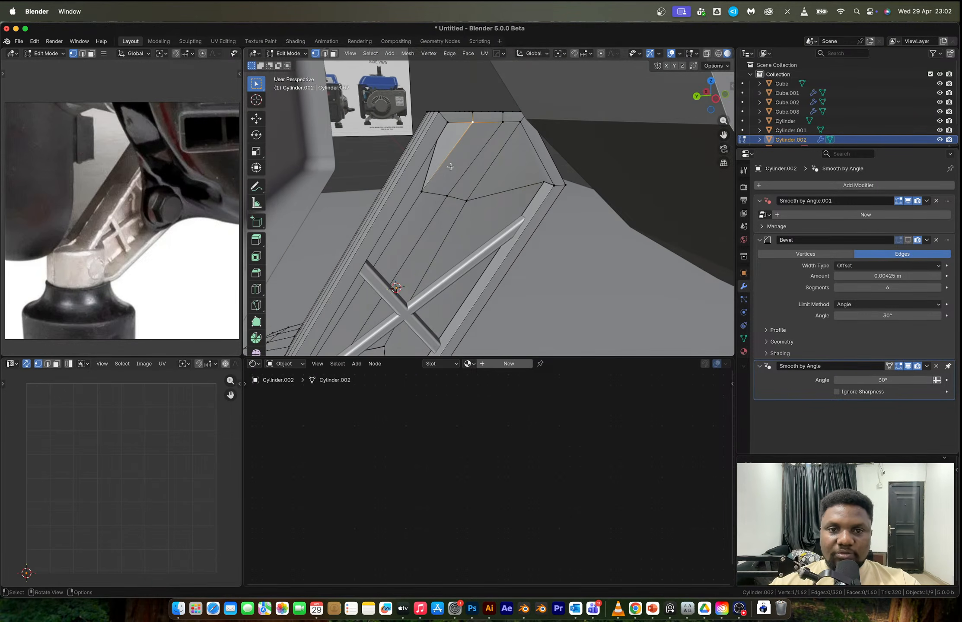
- Select the six vertices of the recess's upper end wall and move them about 0.025 m in Y and -0.063 m in Z
click(716, 100)
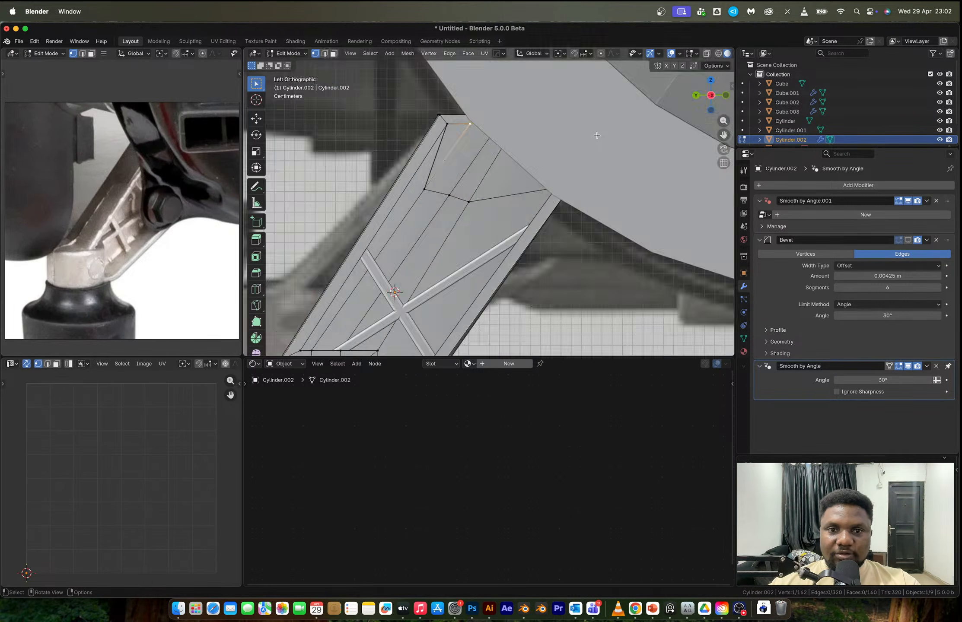
scroll(416, 166, up, 3)
middle_drag(416, 166, 475, 85)
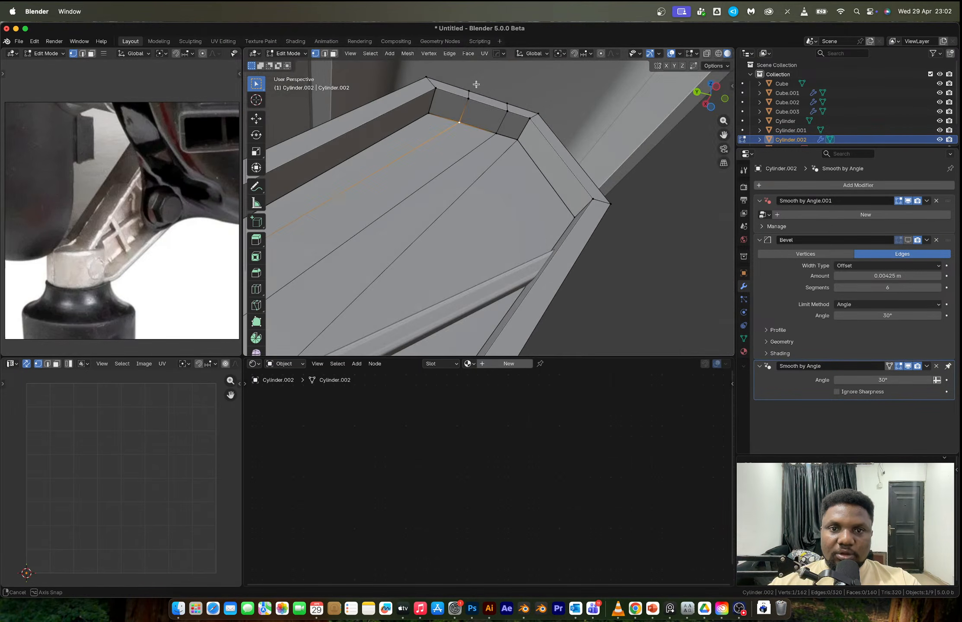
shift+click(468, 99)
shift+click(507, 111)
shift+click(495, 133)
shift+click(517, 140)
shift+click(530, 118)
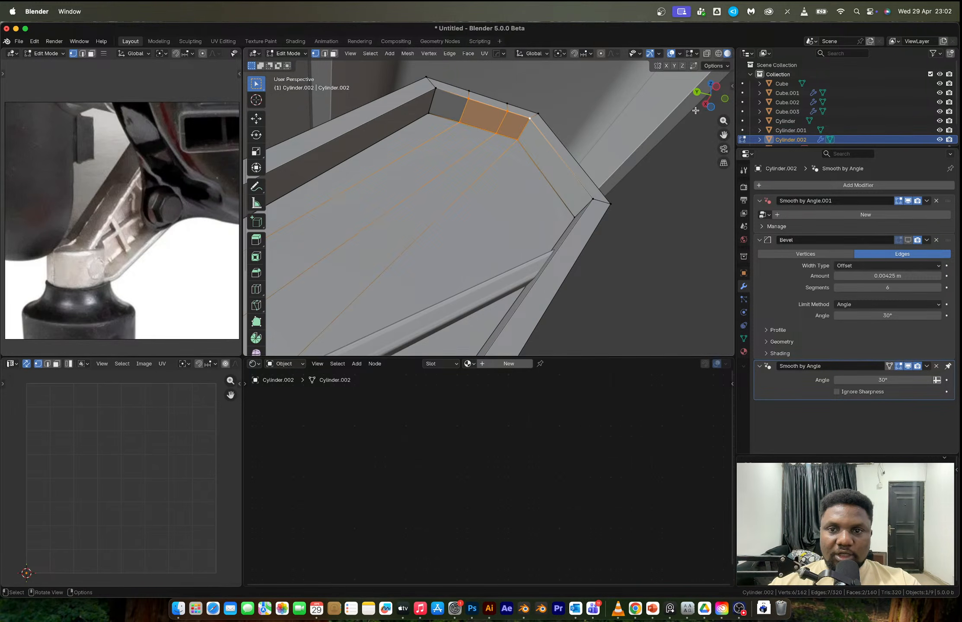
click(716, 88)
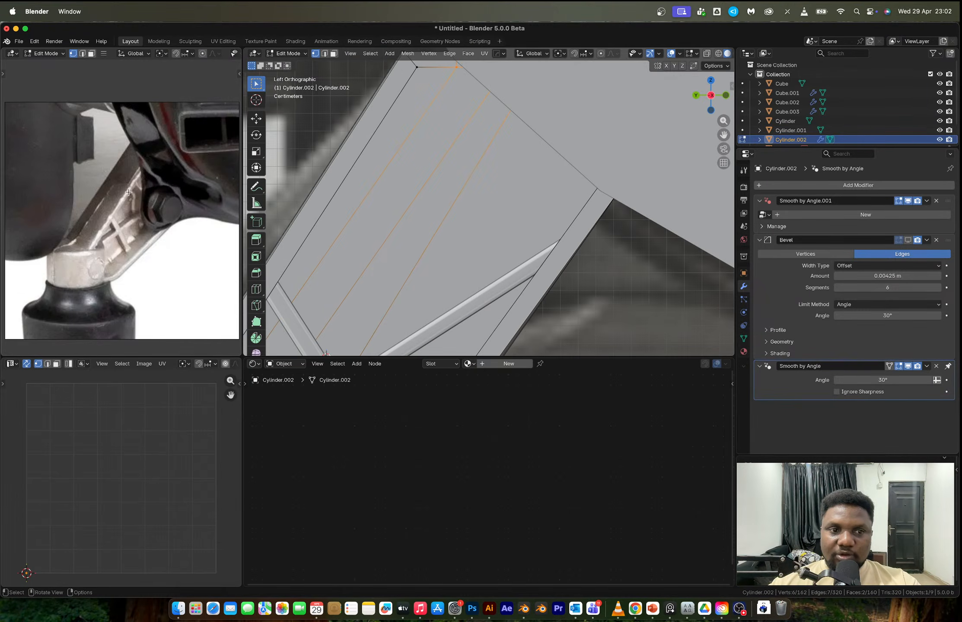
scroll(501, 209, down, 1)
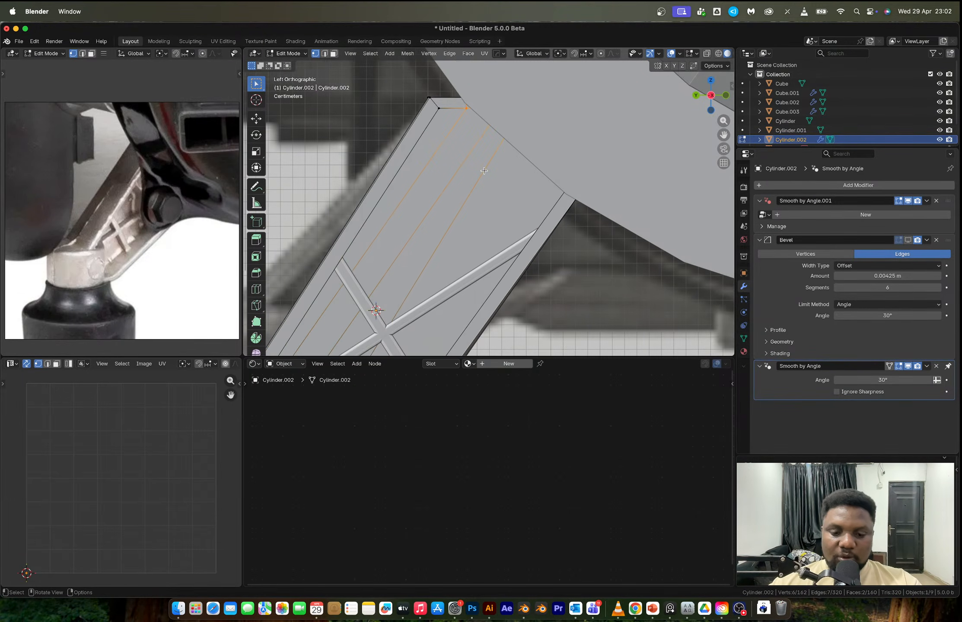
key(g)
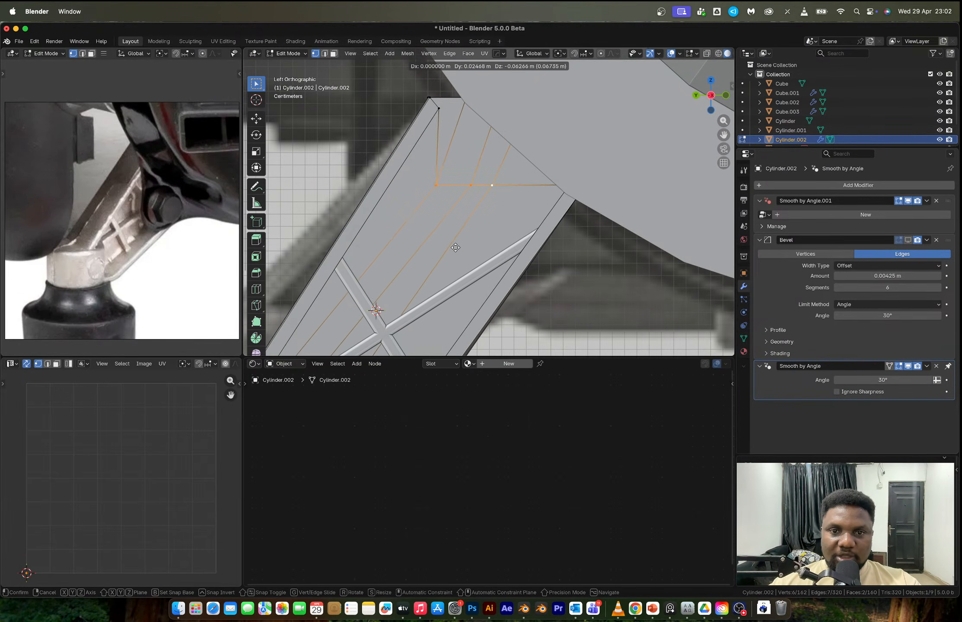
click(456, 246)
- Turn on X-ray and lower the wall's middle and outer vertex pairs, the outer by about -0.008 m in Y and -0.017 m in Z
key(alt+z)
drag(457, 177, 490, 224)
key(g)
click(487, 229)
key(g)
click(501, 245)
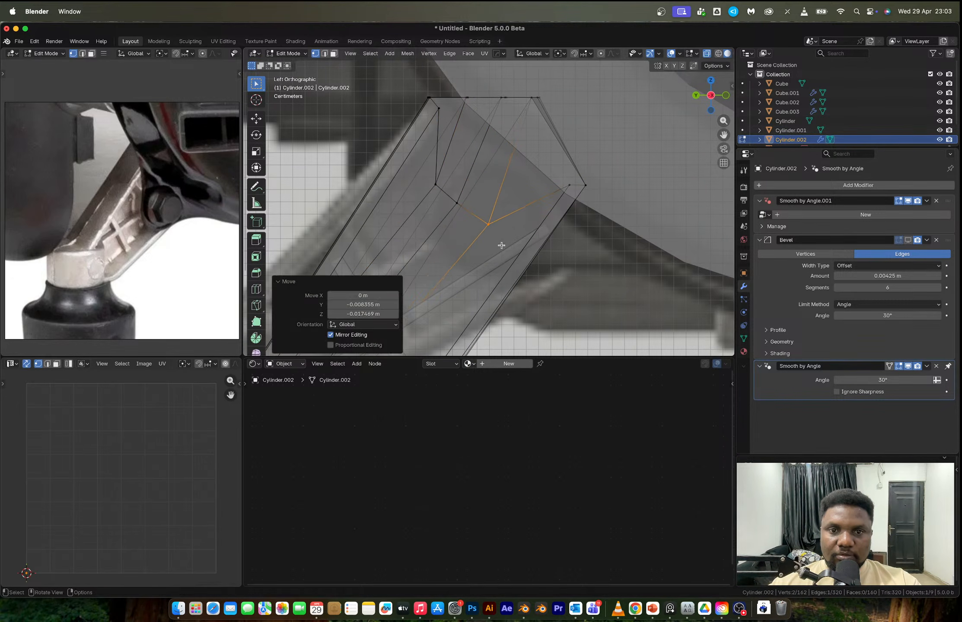
- Leave mesh editing, turn off X-ray and show the arm's Bevel modifier in the viewport again
key(Tab)
key(alt+z)
middle_drag(501, 245, 486, 207)
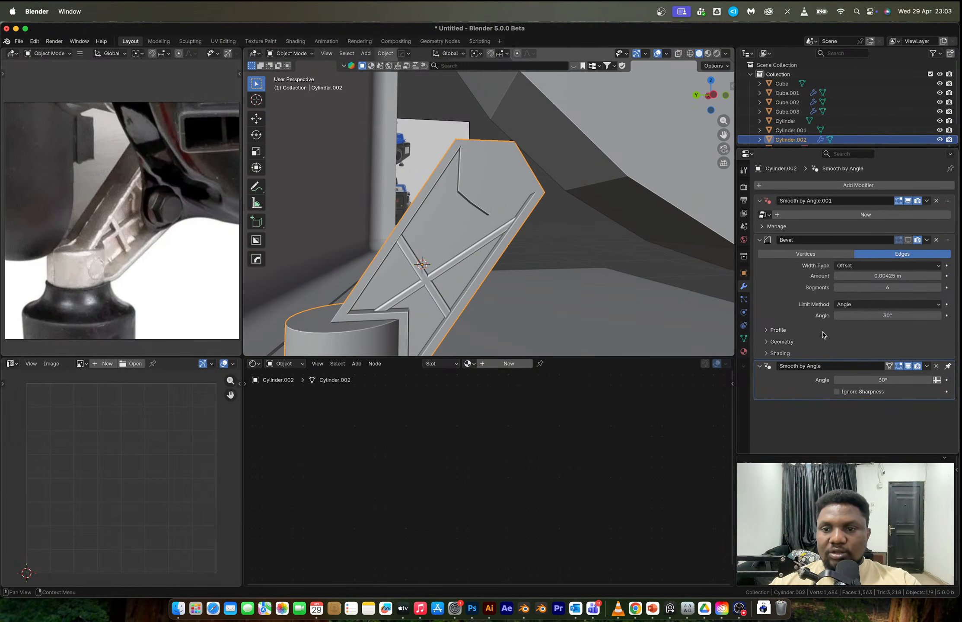
click(908, 240)
- Set the arm's Bevel amount to 0.00225 m and add a Subdivision modifier at level 1
middle_drag(531, 256, 493, 203)
mouse_move(877, 276)
mouse_down()
mouse_move(846, 276)
mouse_move(877, 276)
mouse_move(859, 276)
mouse_up()
key(ctrl+1)
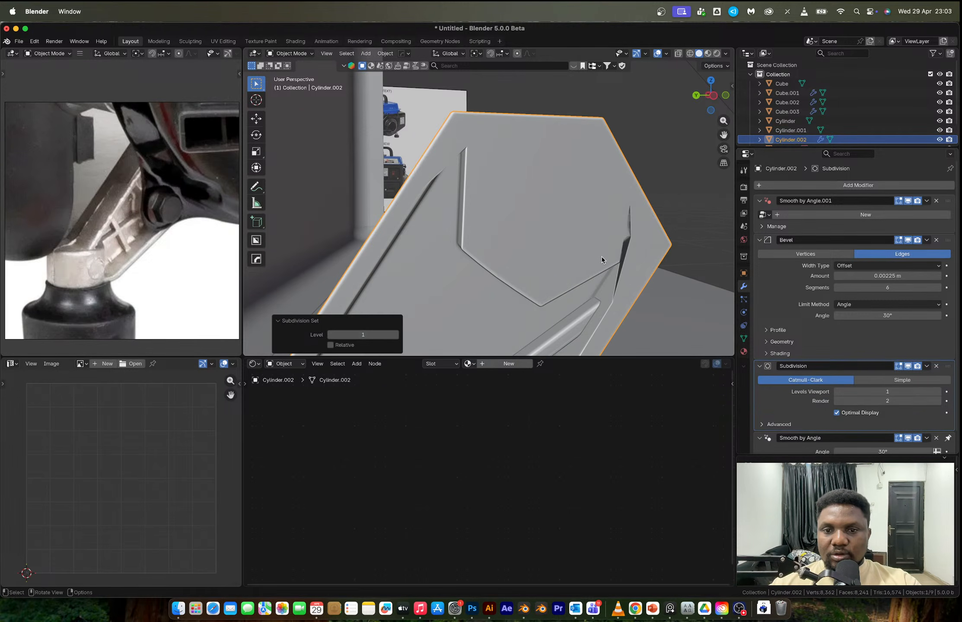
scroll(601, 259, down, 3)
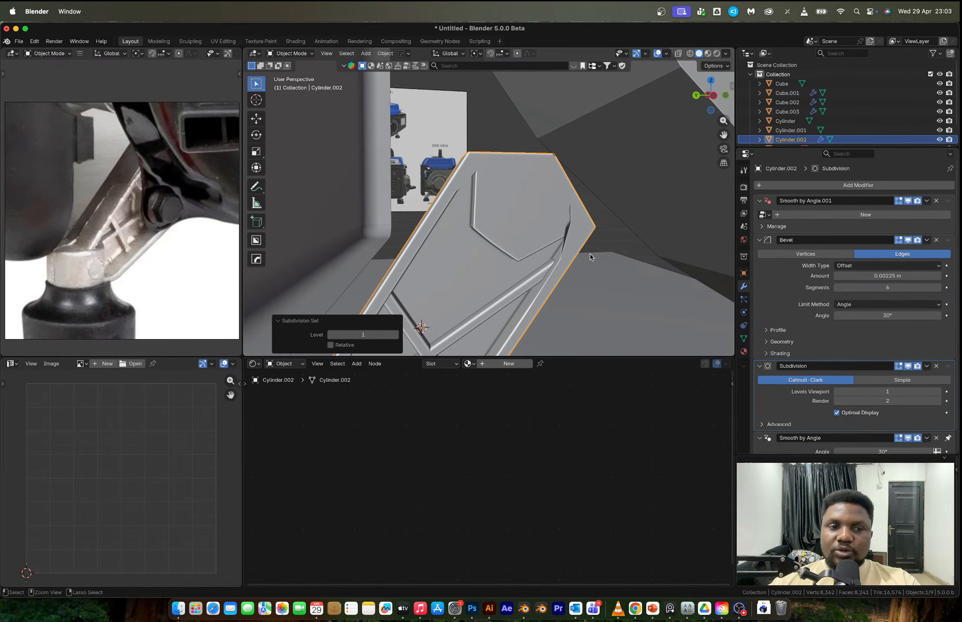
- Undo the subdivision, the bevel amount change and the recess wall's vertex moves, and leave mesh editing
key(super+z)
key(ctrl+z)
key(ctrl+z)
key(ctrl+z)
key(ctrl+z)
key(ctrl+z)
key(ctrl+z)
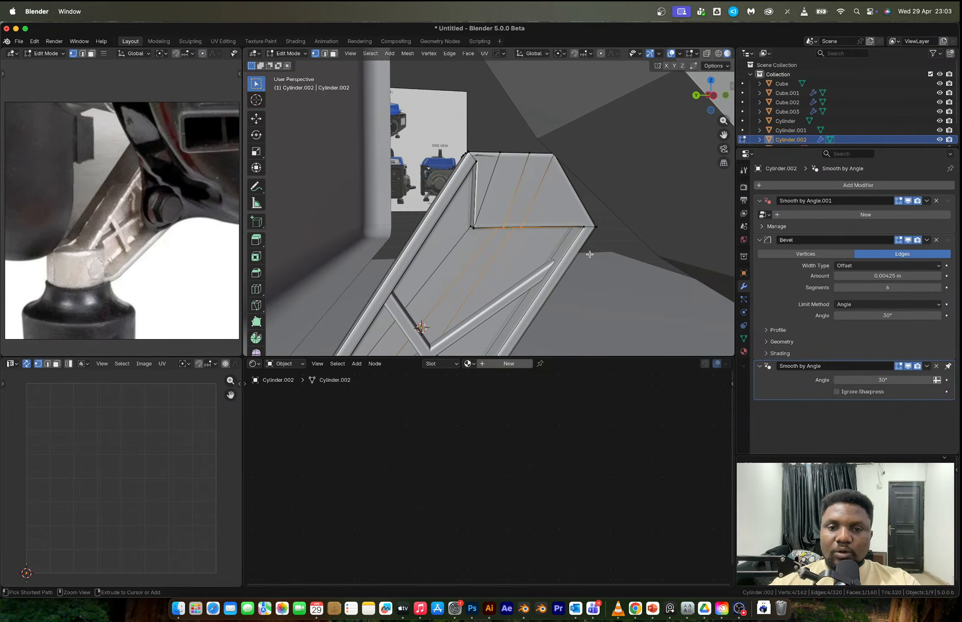
key(ctrl+z)
key(Tab)
middle_drag(590, 255, 643, 216)
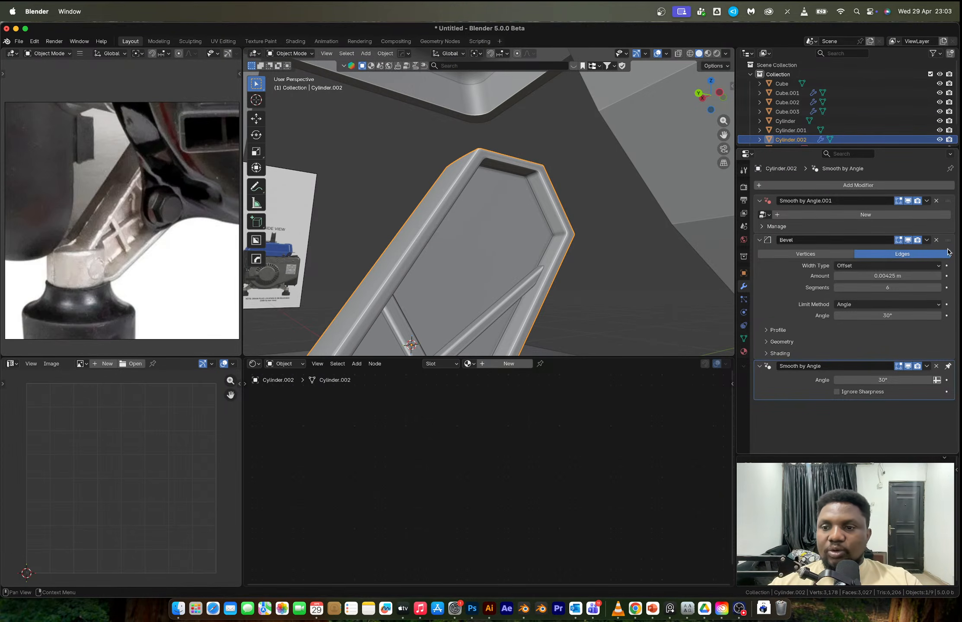
- Replace the arm's Bevel modifier with a level 1 Subdivision modifier and check the shape in mesh editing
click(936, 240)
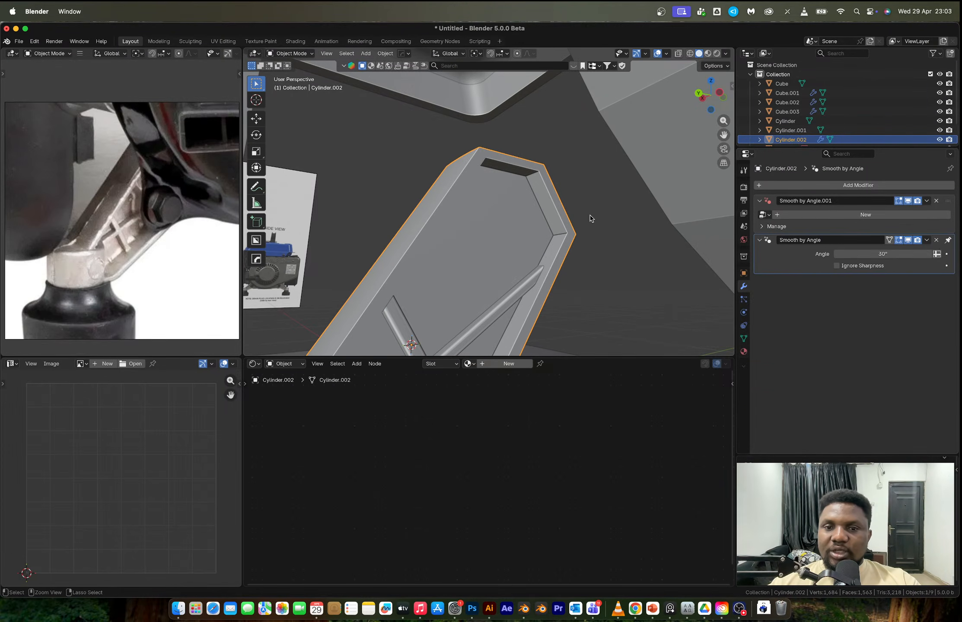
key(ctrl+1)
middle_drag(592, 215, 552, 240)
scroll(551, 240, up, 6)
middle_drag(632, 234, 614, 235)
middle_drag(689, 216, 618, 186)
key(Tab)
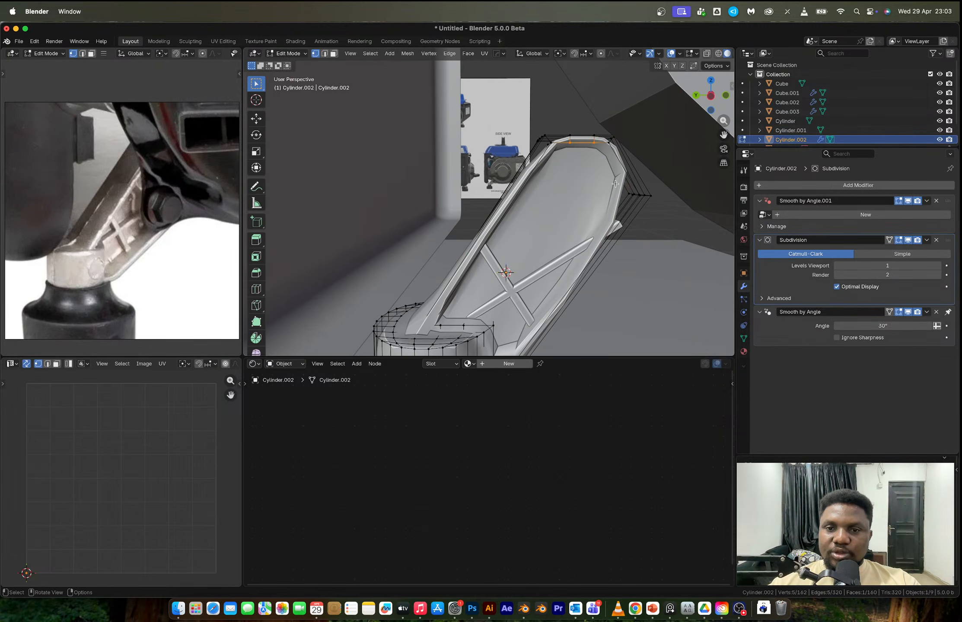
- Undo the added subdivision and the removal of the arm's Bevel modifier
key(ctrl+z)
key(ctrl+z)
key(ctrl+z)
key(ctrl+z)
key(ctrl+z)
key(ctrl+z)
key(ctrl+z)
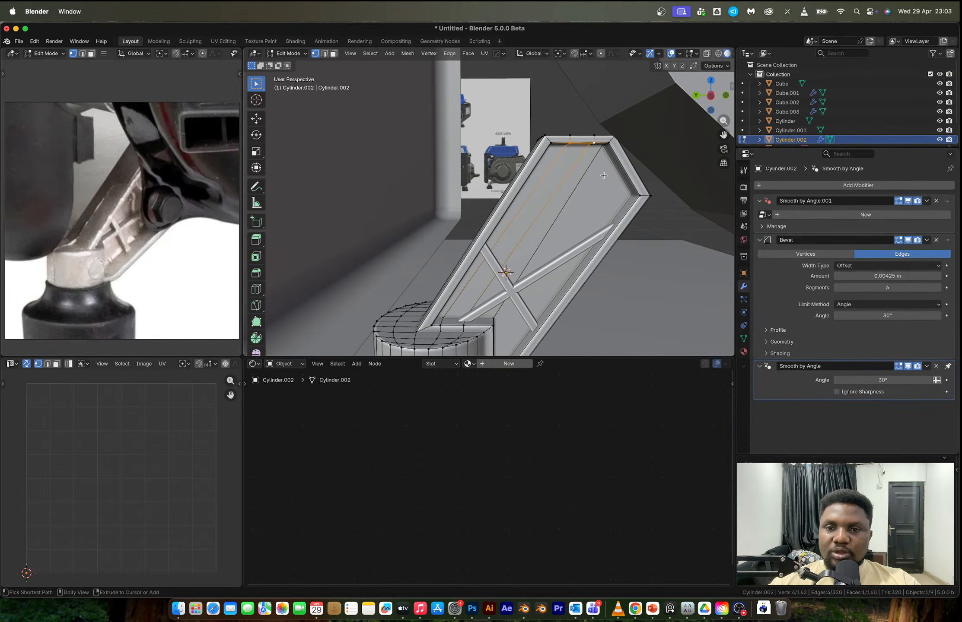
- Step back and forth through the undo history to restore the arm's recess wall, staying in mesh editing
key(ctrl+z)
key(ctrl+z)
key(ctrl+shift+z)
key(ctrl+z)
key(ctrl+shift+z)
key(Tab)
- Select the wall vertices at the recess's upper end and move them about 0.04 m down in the see-through left orthographic view
middle_drag(603, 174, 600, 133)
shift+click(600, 134)
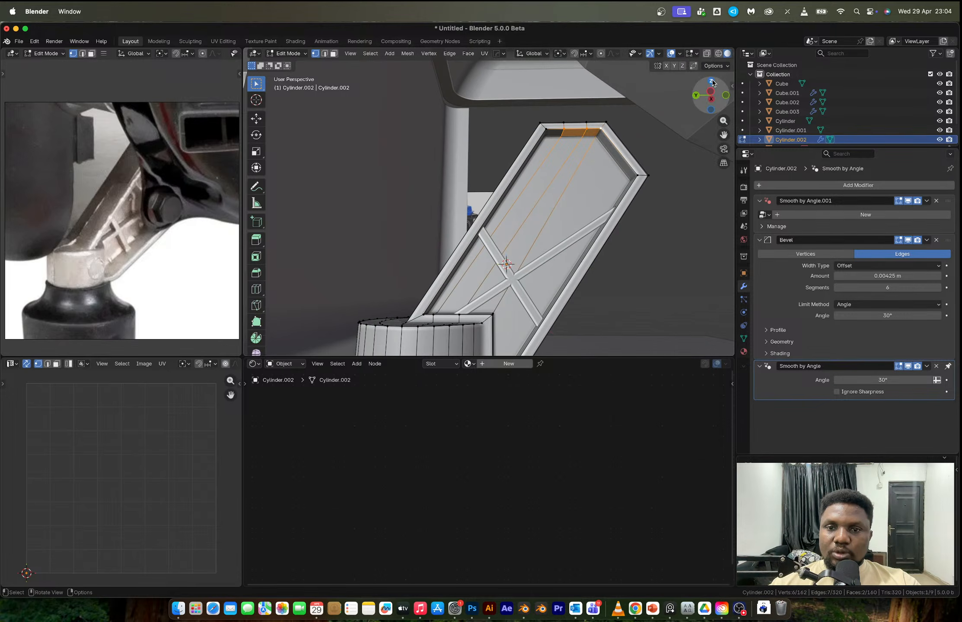
click(711, 82)
click(696, 95)
key(alt+z)
shift+middle_drag(598, 176, 553, 206)
scroll(552, 206, up, 3)
key(g)
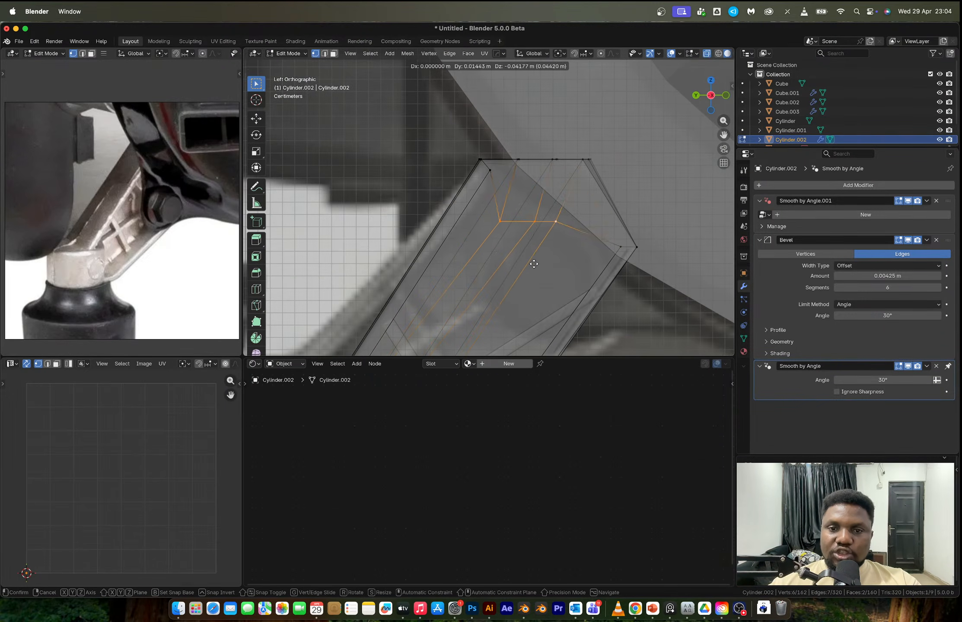
click(529, 267)
- Move the recess wall's middle and end vertices individually to shape its lower outline into a downward curve
drag(519, 220, 547, 255)
key(g)
click(557, 271)
key(g)
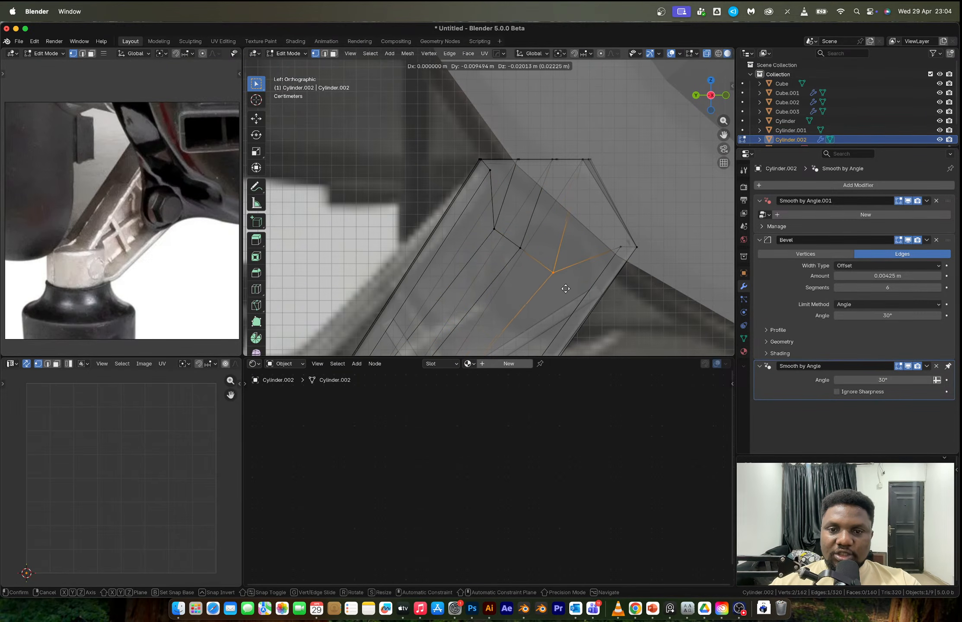
click(556, 277)
drag(502, 229, 532, 265)
key(g)
click(522, 281)
drag(482, 218, 508, 235)
key(g)
click(493, 240)
- Lower the curved recess wall's vertex nearest the arm's outer corner, adjust the middle one, and leave mesh editing with see-through off
click(554, 266)
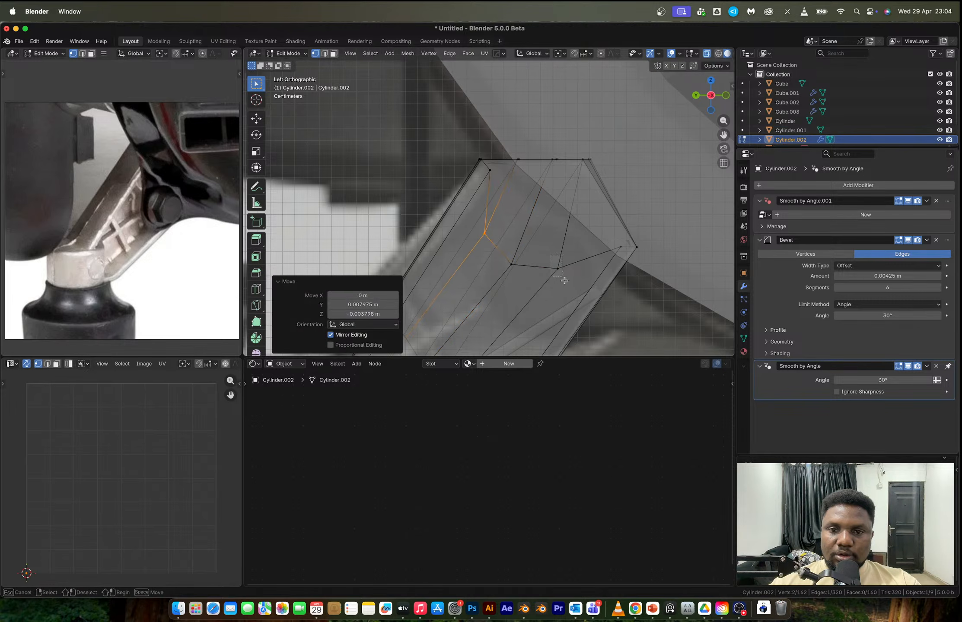
key(g)
click(567, 295)
drag(501, 254, 519, 280)
key(g)
click(517, 280)
key(Tab)
key(alt+z)
middle_drag(532, 250, 576, 246)
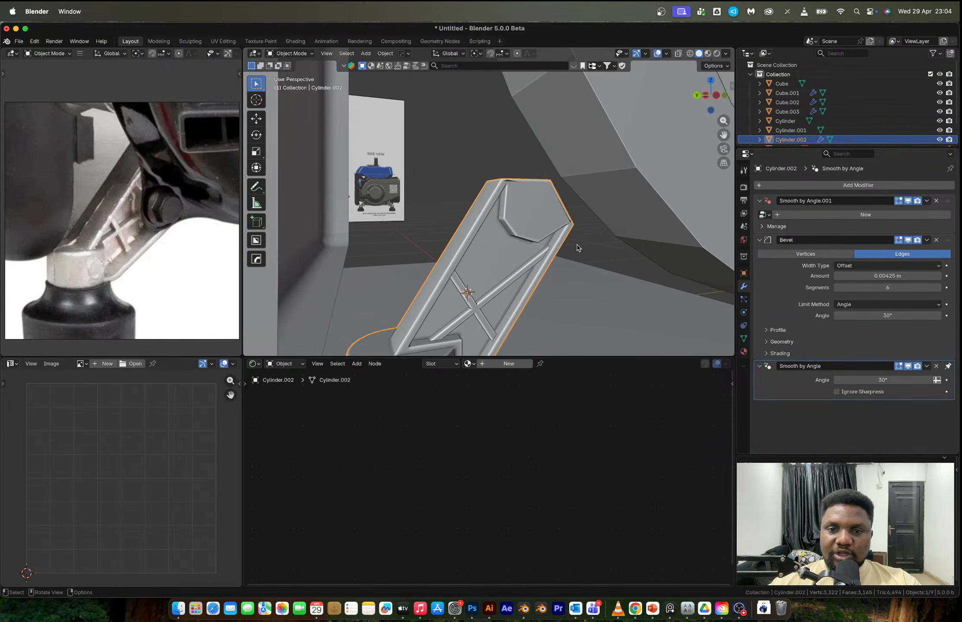
- Hide the arm's Bevel modifier in the viewport, add a level 1 Subdivision modifier and return to mesh editing
click(909, 240)
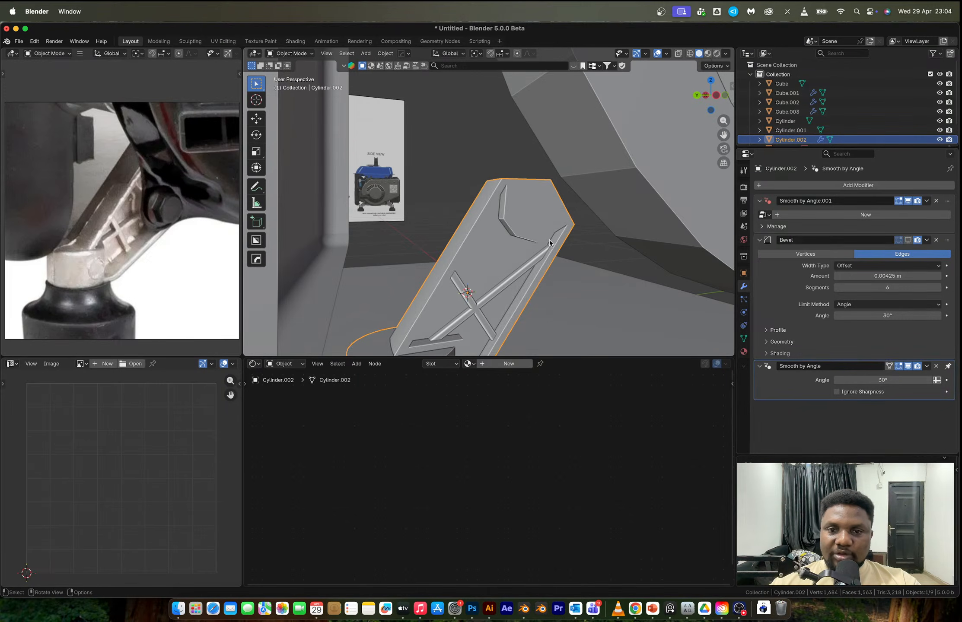
key(ctrl+1)
mouse_move(505, 217)
middle_down()
mouse_move(518, 218)
mouse_move(505, 218)
mouse_move(513, 225)
middle_up()
key(Tab)
- Select the edge loops along the recess wall's curved outline and the arm's outer side and top edges
key(2)
double_click(521, 219)
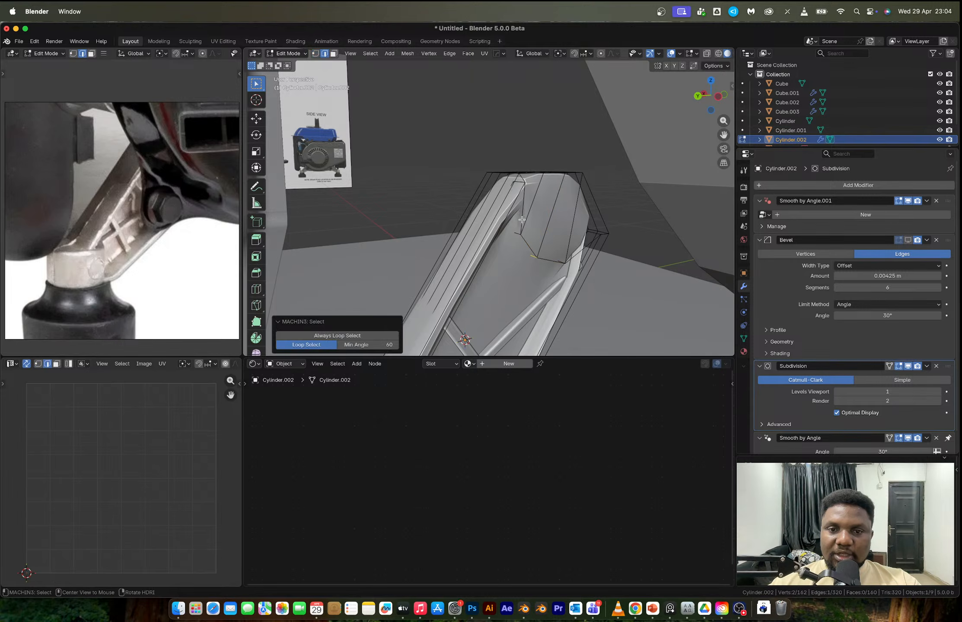
click(530, 245)
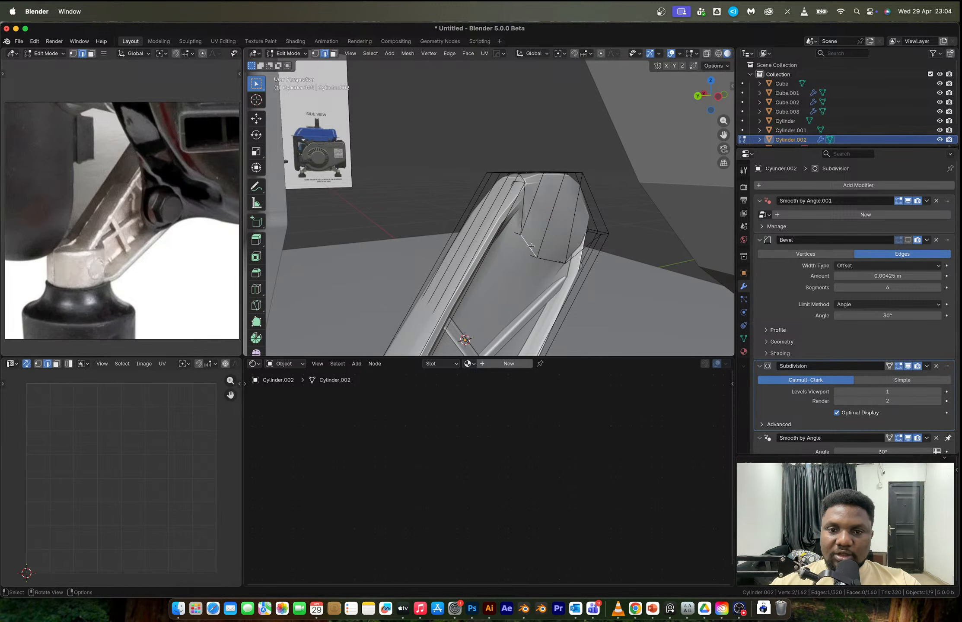
double_click(546, 257)
middle_drag(546, 257, 544, 219)
double_click(493, 204)
shift+click(518, 191)
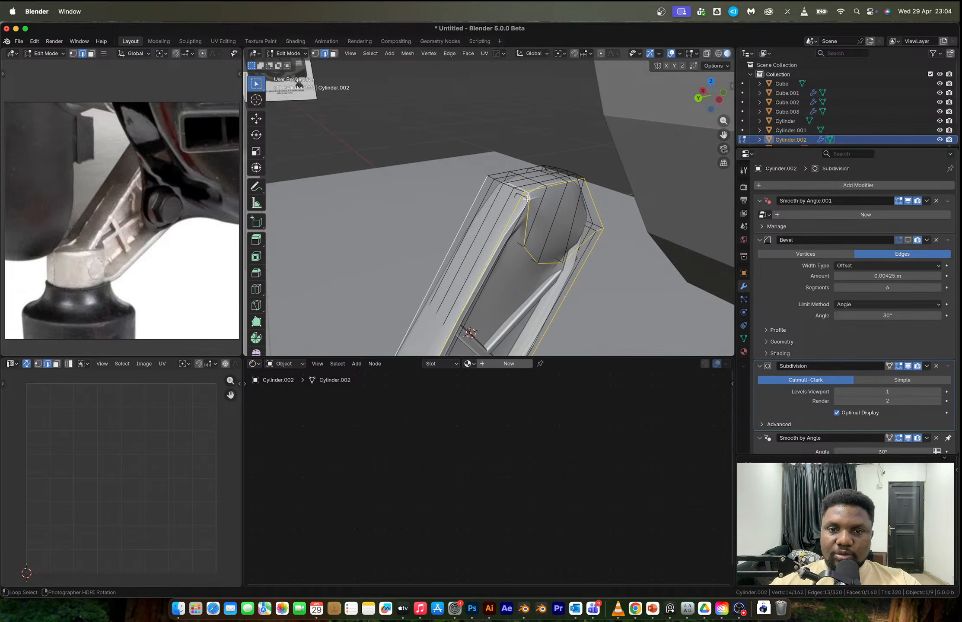
shift+double_click(502, 171)
- Undo the extra edge pick near the arm's upper corner and hide the Subdivision modifier in the viewport
middle_drag(502, 171, 567, 176)
shift+click(539, 189)
key(ctrl+z)
scroll(567, 177, up, 3)
shift+middle_drag(604, 134, 488, 197)
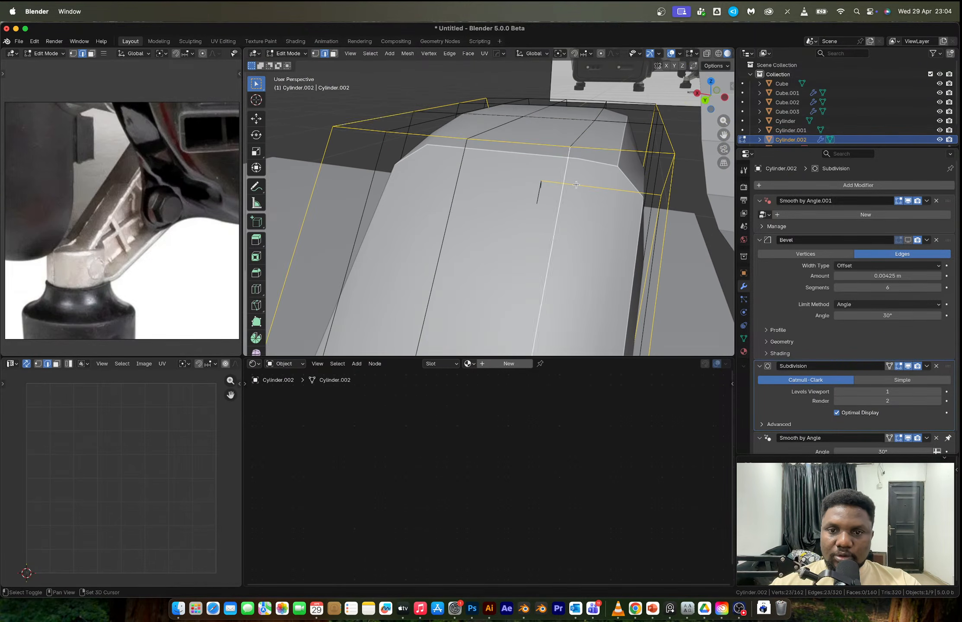
middle_drag(575, 185, 562, 187)
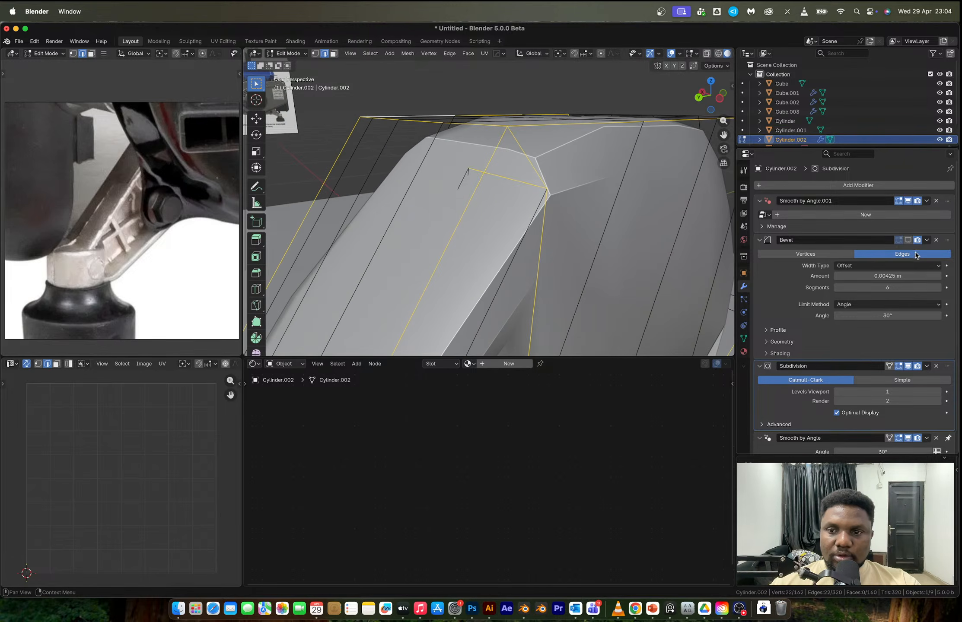
click(909, 366)
key(alt+z)
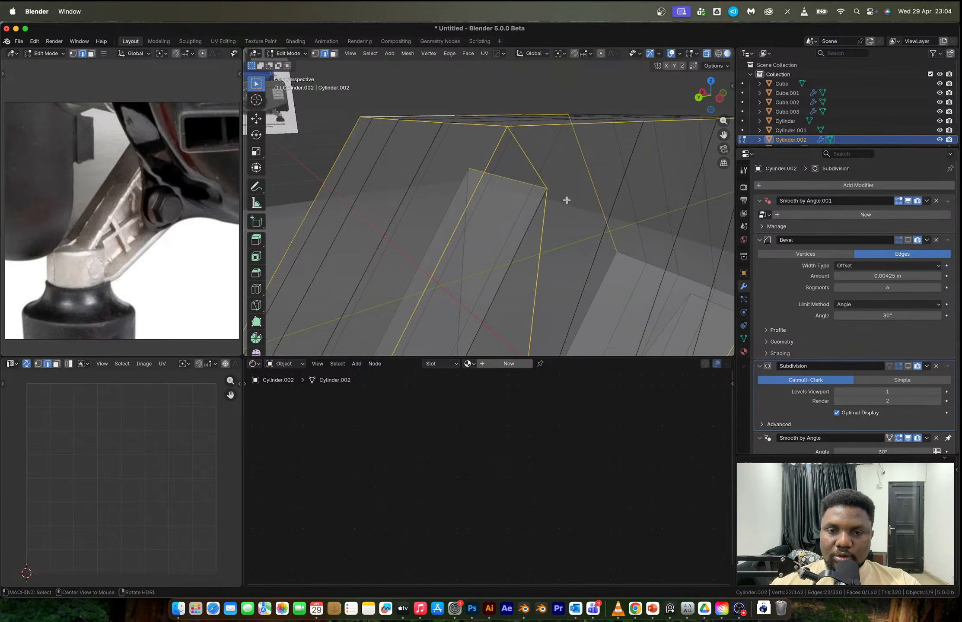
key(alt+z)
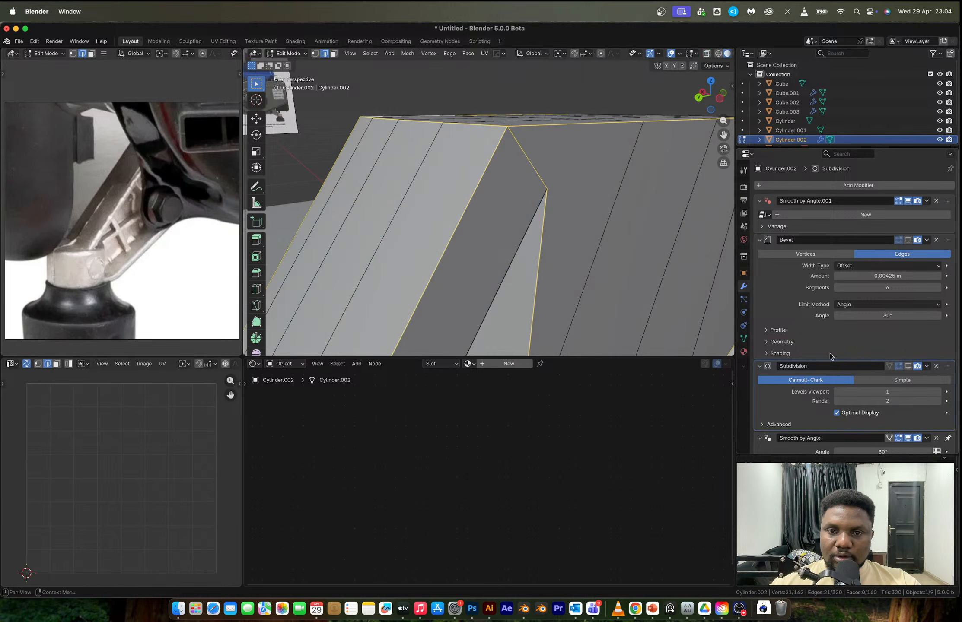
- Refine the edge selection at the arm's upper corner and add the recess wall's inner edges in see-through view
scroll(563, 219, down, 2)
shift+click(504, 193)
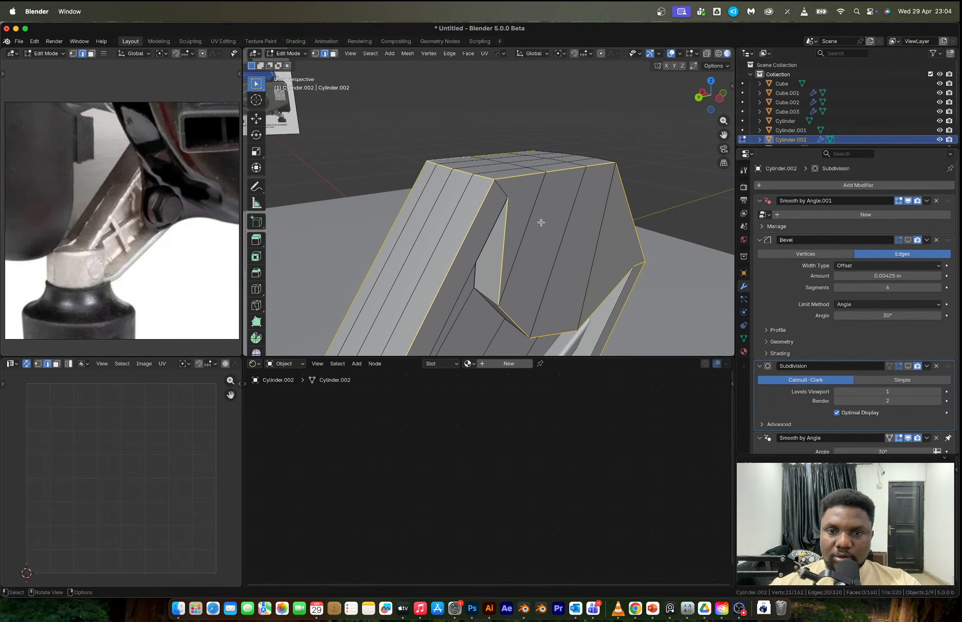
middle_drag(652, 266, 599, 245)
shift+click(680, 300)
key(alt+z)
middle_drag(682, 297, 510, 188)
alt+shift+click(472, 193)
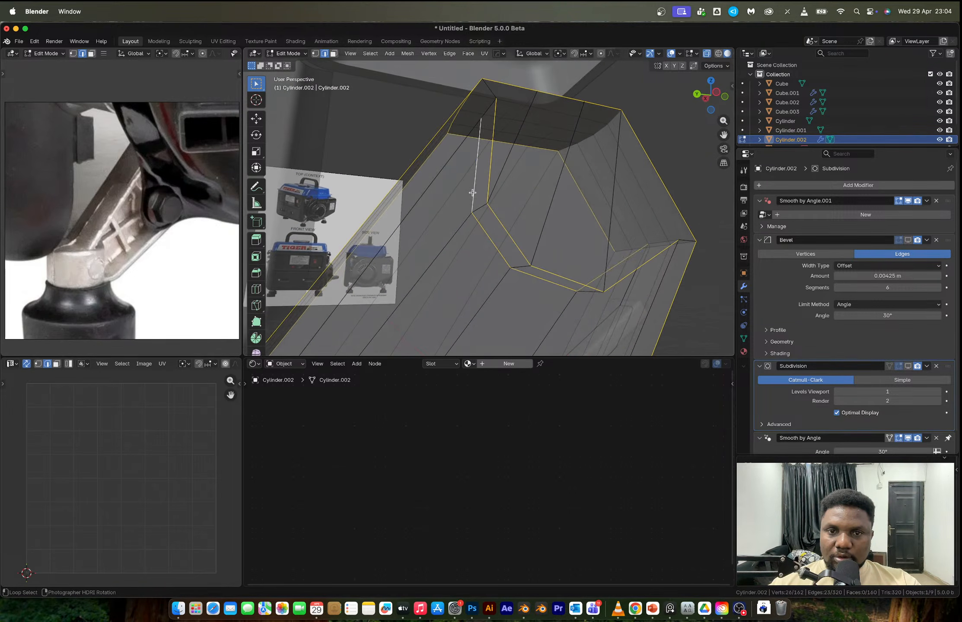
middle_drag(605, 217, 548, 203)
alt+shift+click(528, 259)
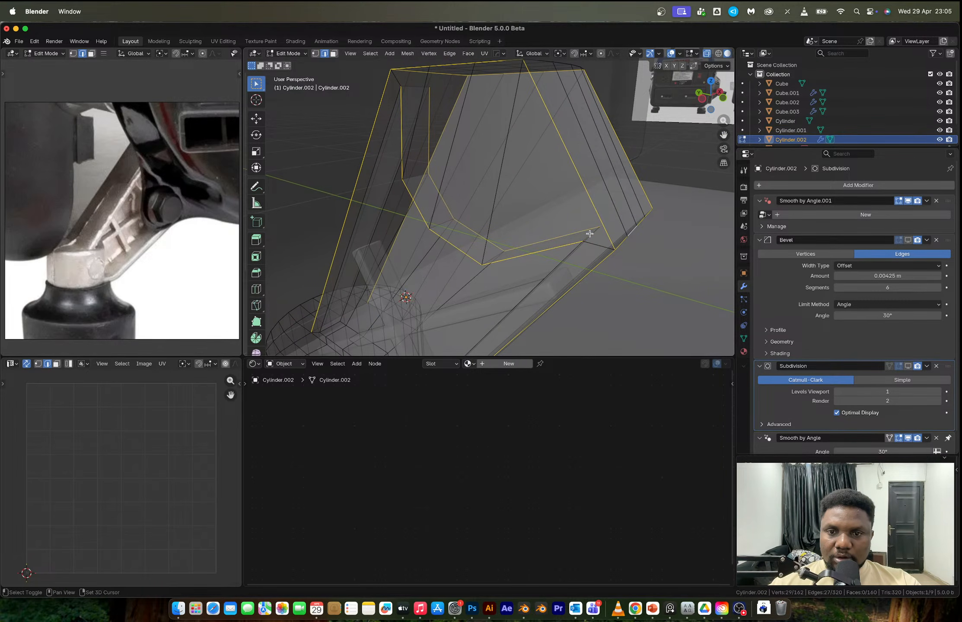
- Add the edges around the arm's upper end and its long back edges to the selection
middle_drag(589, 233, 504, 121)
alt+shift+click(503, 121)
alt+shift+click(506, 114)
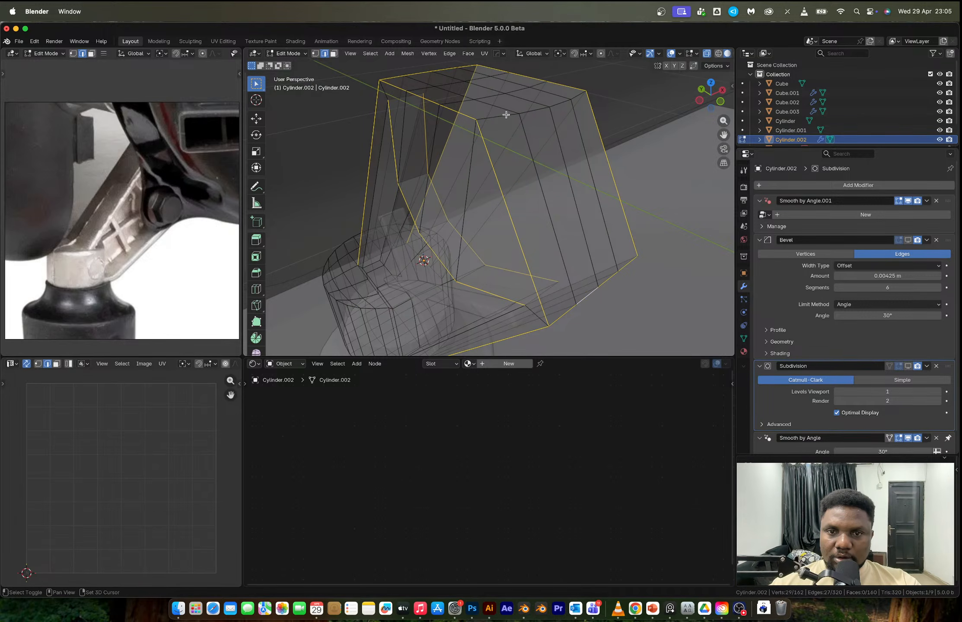
scroll(566, 160, down, 4)
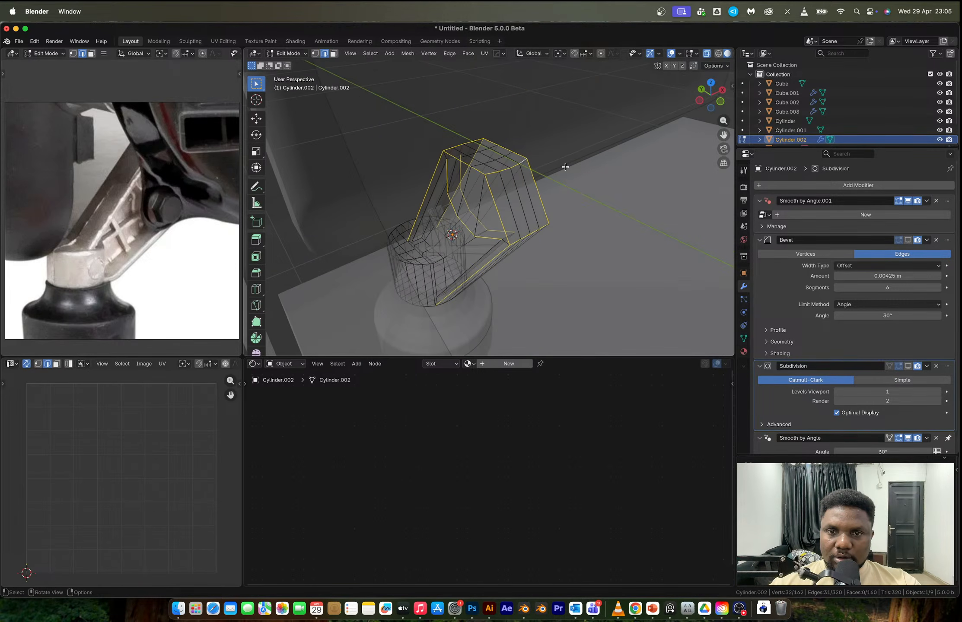
key(alt+z)
scroll(454, 147, up, 2)
middle_drag(565, 167, 493, 171)
alt+shift+click(453, 144)
alt+shift+click(514, 175)
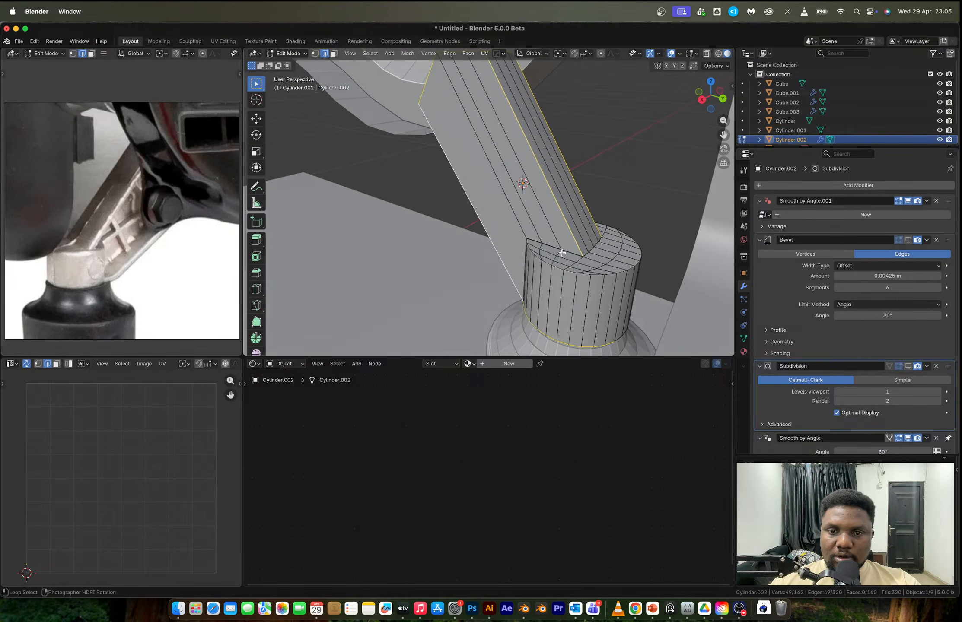
- Add the cylindrical base's top rim to the edge selection, dropping the unwanted vertical loop on its side
alt+shift+click(549, 261)
key(z)
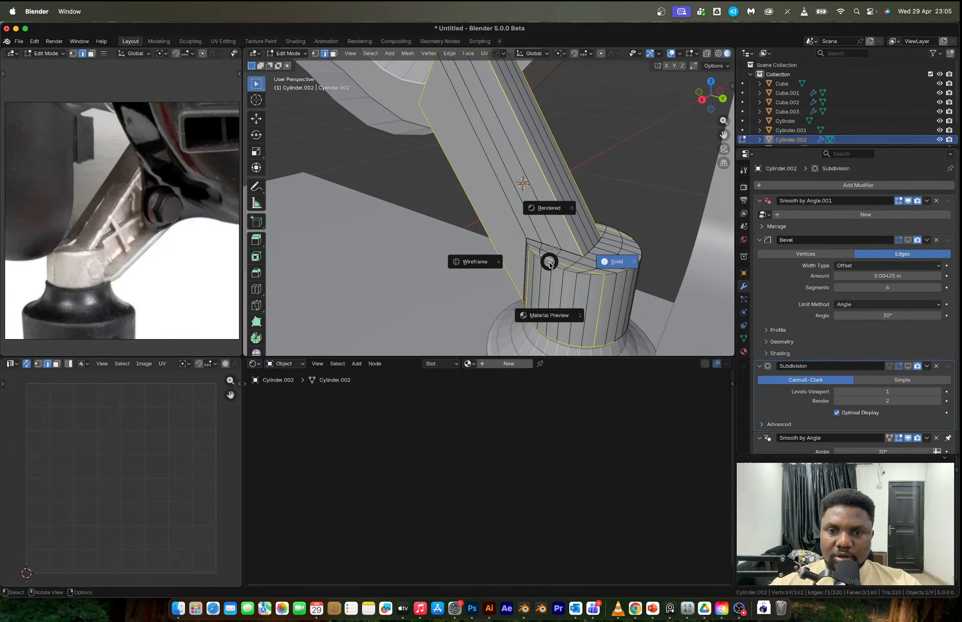
alt+shift+click(548, 261)
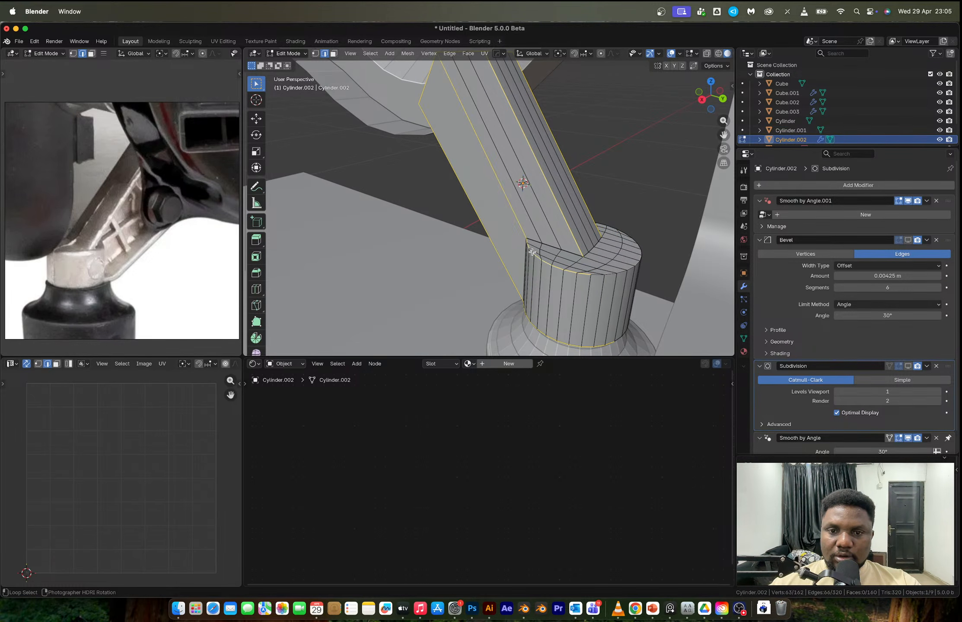
alt+shift+click(595, 276)
- Remove the stray edges at the recess's lower corner, where the arm meets the base, from the selection
middle_drag(596, 277, 614, 250)
scroll(489, 268, up, 4)
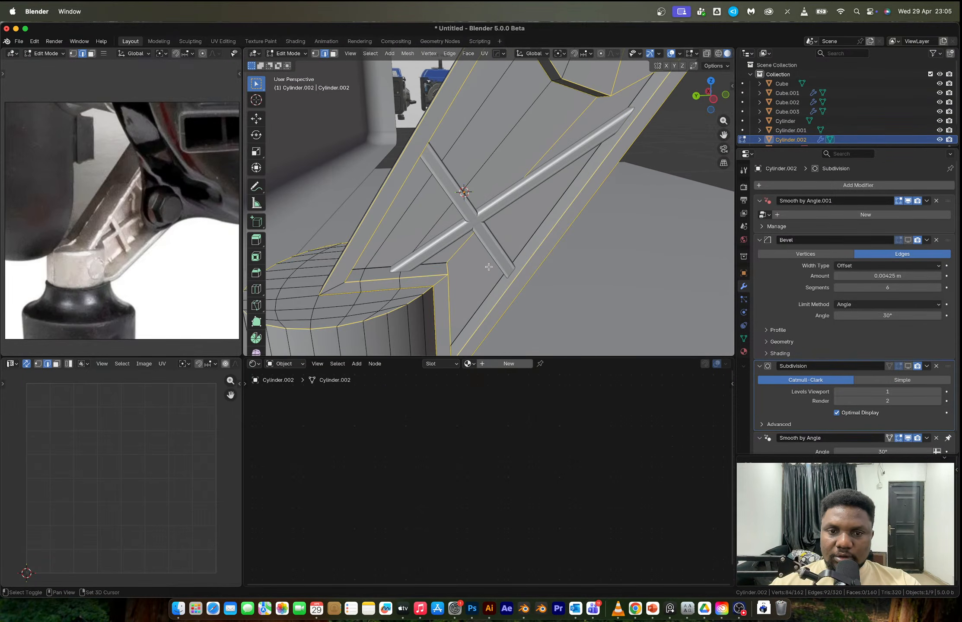
shift+middle_drag(490, 268, 441, 256)
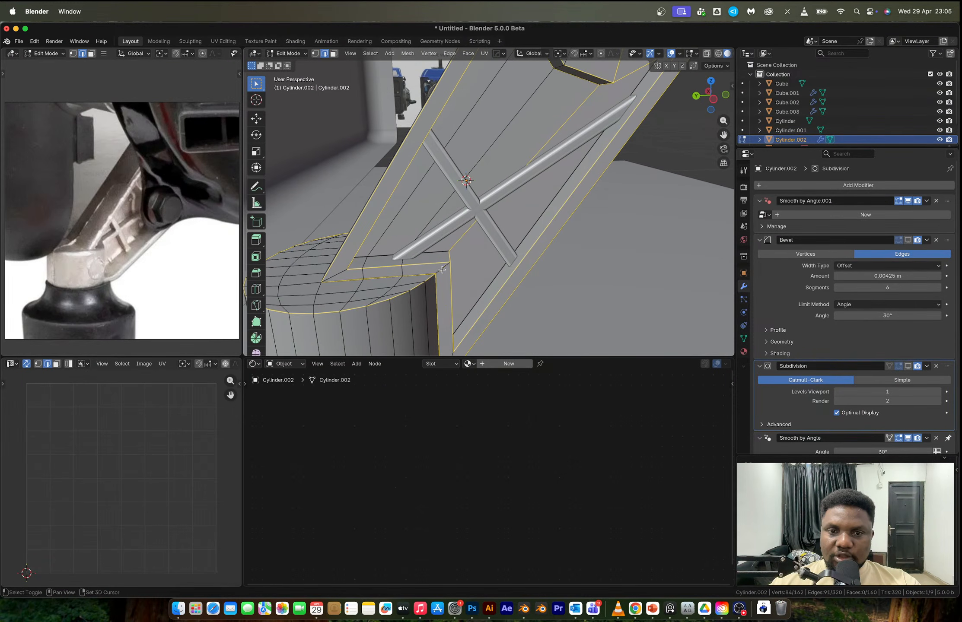
shift+click(456, 243)
shift+middle_drag(533, 200, 439, 297)
middle_drag(515, 156, 479, 200)
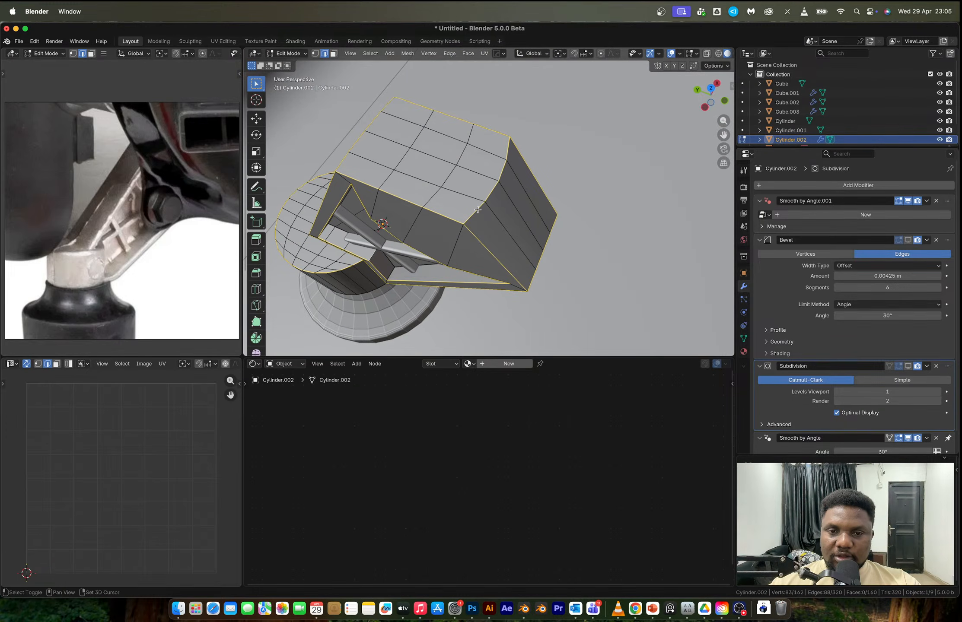
- Bevel the selected arm and base edges by about 0.0019 m with 3 segments, and set the subdivision level to 1
middle_drag(498, 208, 554, 197)
key(ctrl+b)
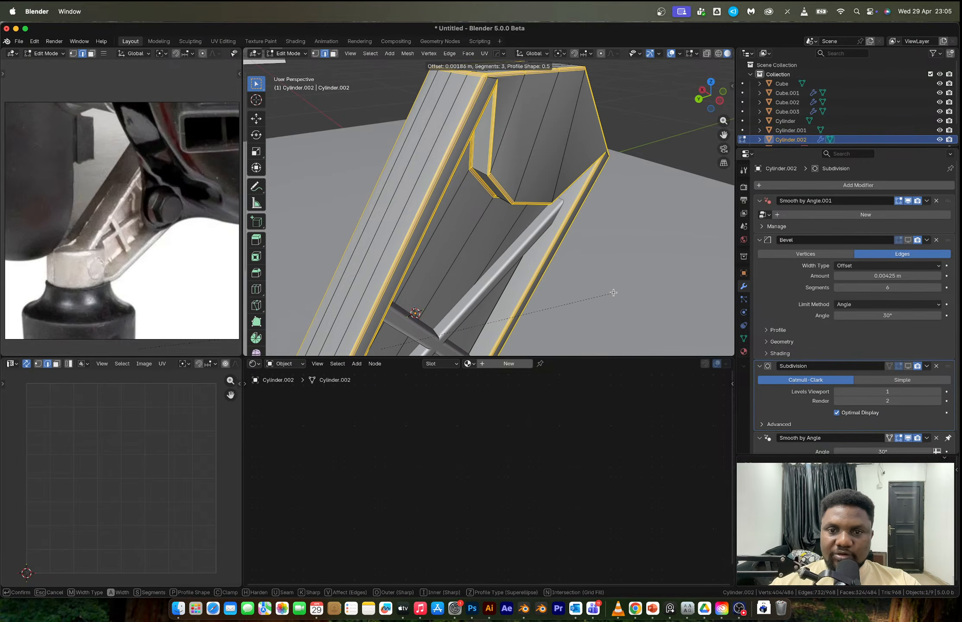
click(613, 292)
key(Tab)
key(ctrl+1)
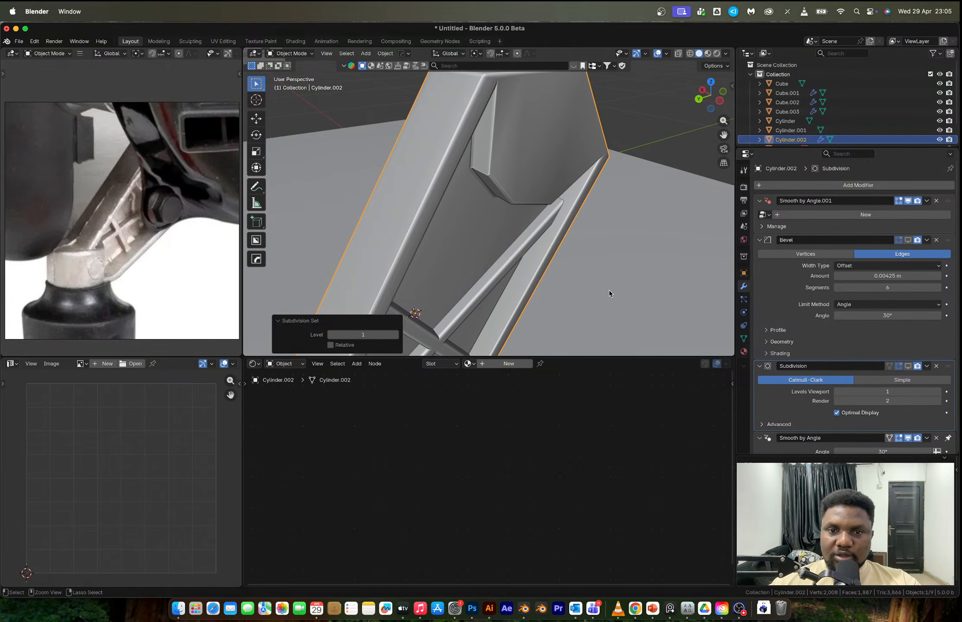
- Show the arm's Subdivision modifier in the viewport and return to mesh editing at the recess
click(910, 367)
scroll(491, 238, down, 5)
middle_drag(491, 238, 508, 304)
scroll(492, 221, up, 4)
key(Tab)
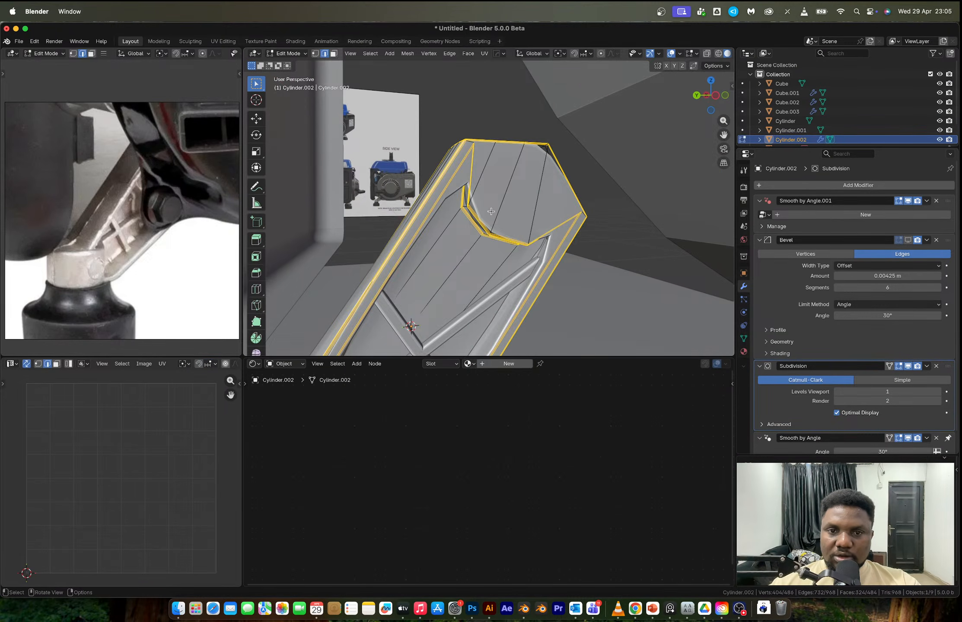
- Inspect the bevelled corner at the recess's upper end and undo the edge bevel
scroll(487, 208, up, 2)
middle_drag(457, 200, 463, 198)
scroll(473, 201, up, 2)
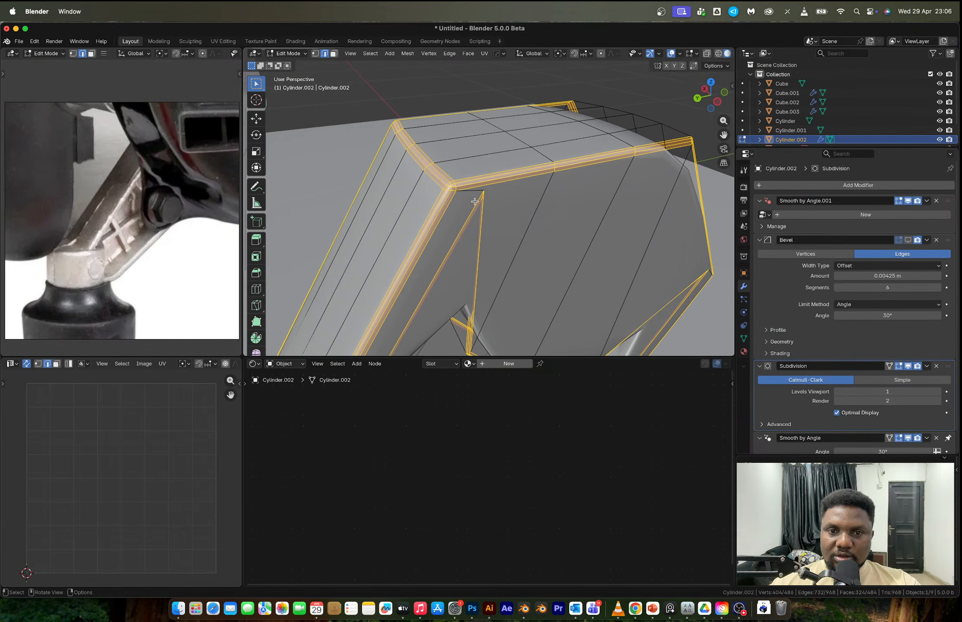
key(Tab)
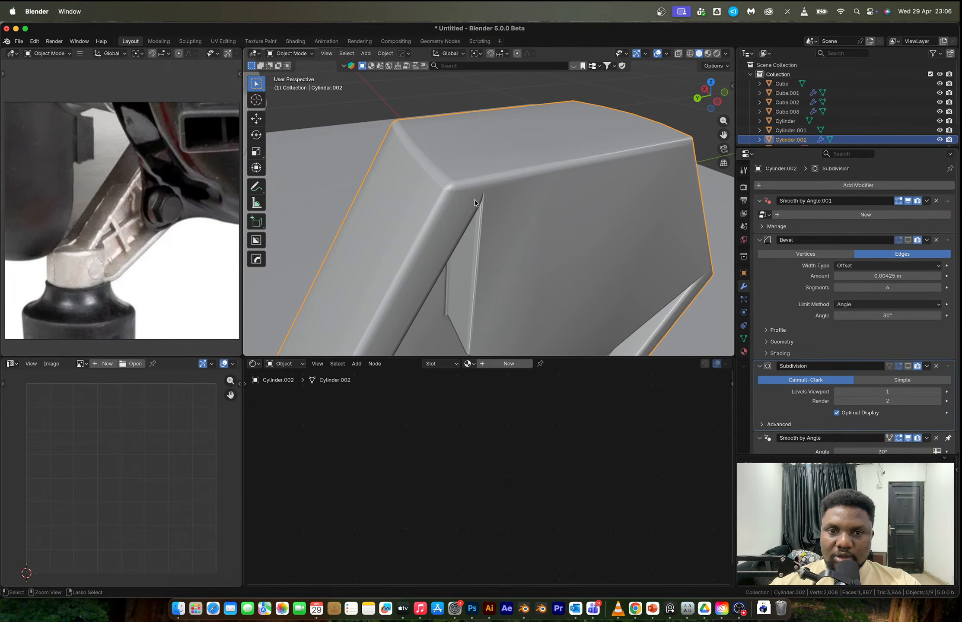
key(Tab)
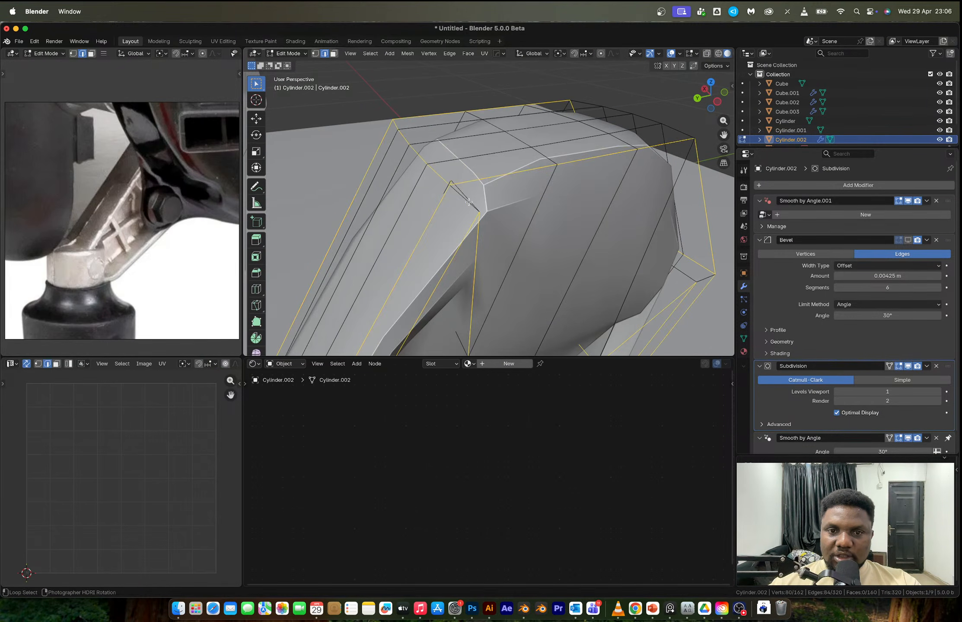
- Add the missing recess wall edges to the selection, bevel it by about 0.0024 m with 3 segments and leave mesh editing
middle_drag(472, 197, 626, 260)
key(alt+z)
alt+shift+click(661, 299)
key(super+z)
middle_drag(687, 300, 590, 275)
alt+shift+click(634, 283)
middle_drag(483, 176, 623, 238)
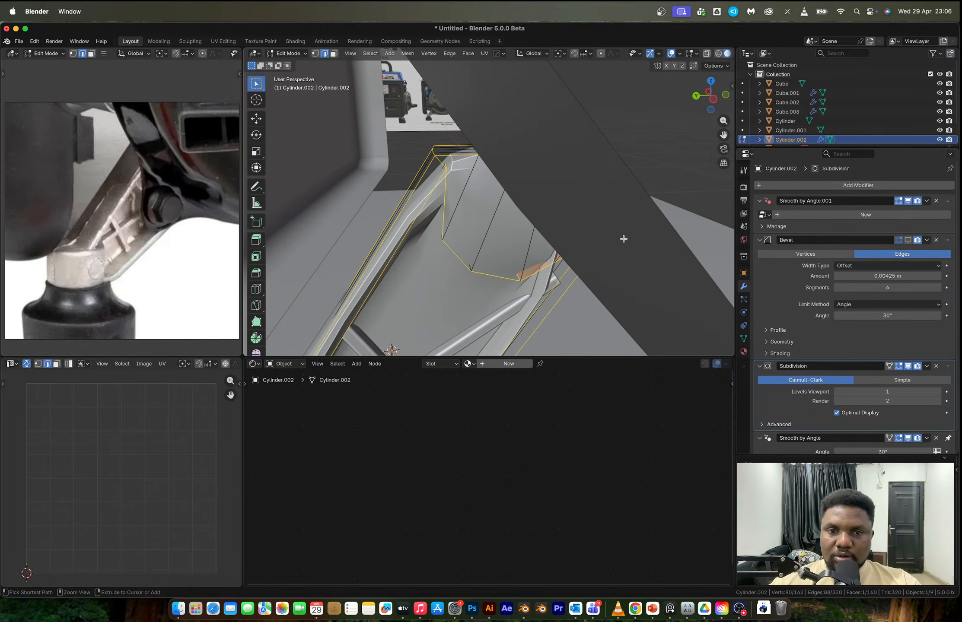
key(ctrl+b)
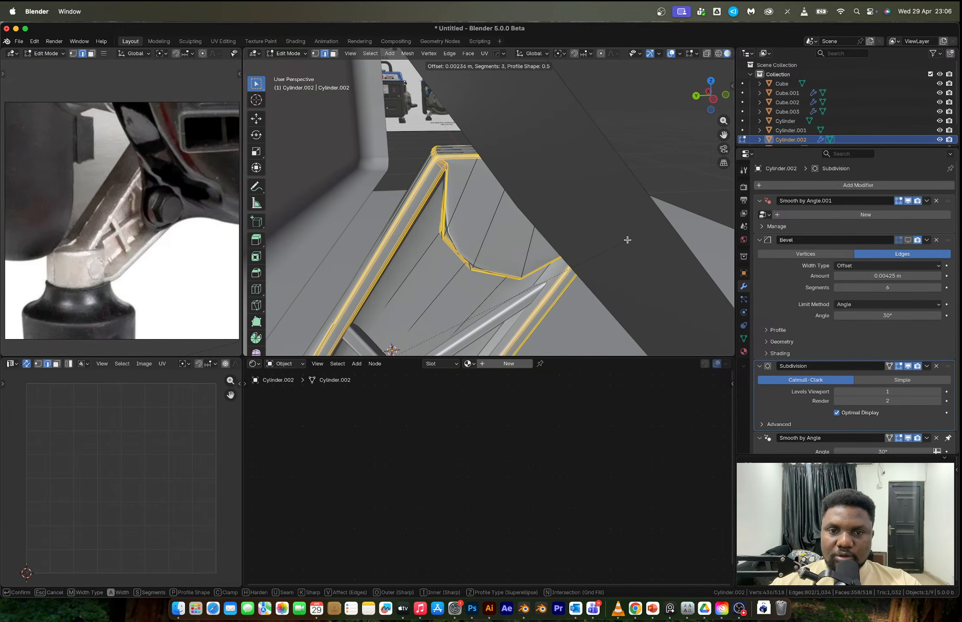
click(627, 240)
key(Tab)
middle_drag(627, 240, 492, 191)
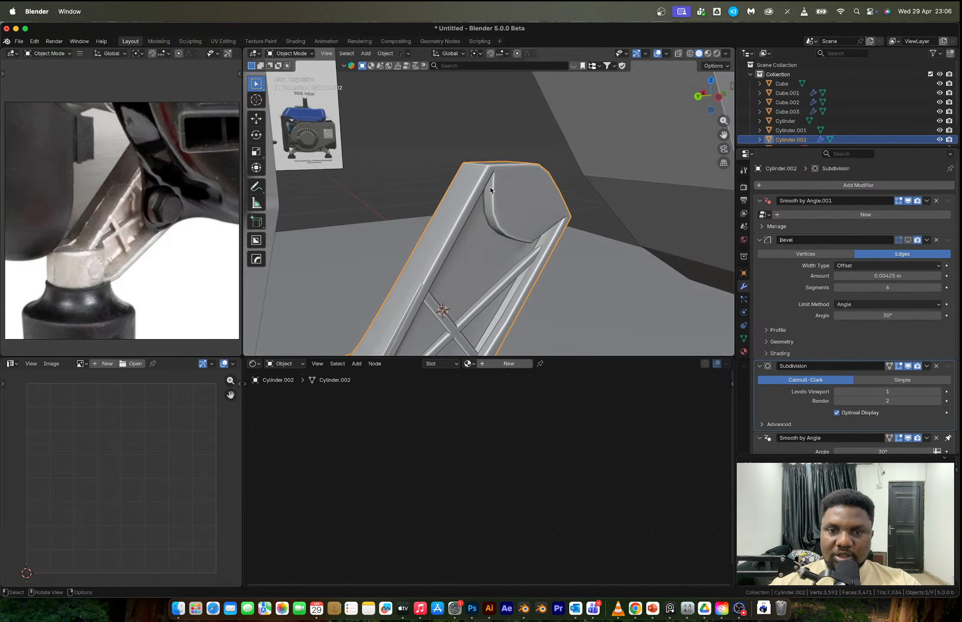
- Undo the recess wall edge bevel and hide the arm's Subdivision modifier in the viewport
middle_drag(508, 240, 386, 256)
key(Tab)
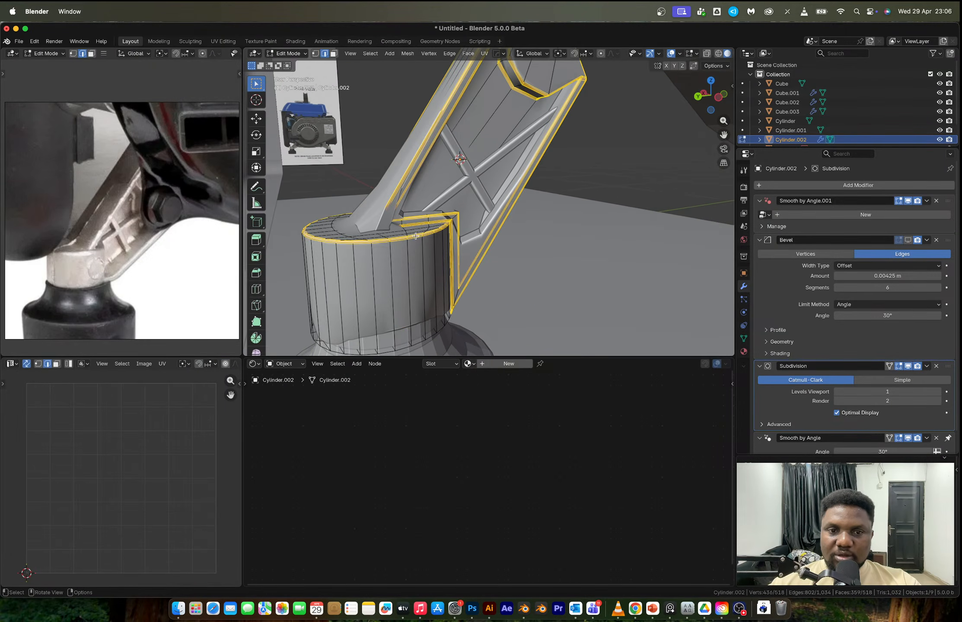
key(ctrl+z)
key(ctrl+z)
key(ctrl+z)
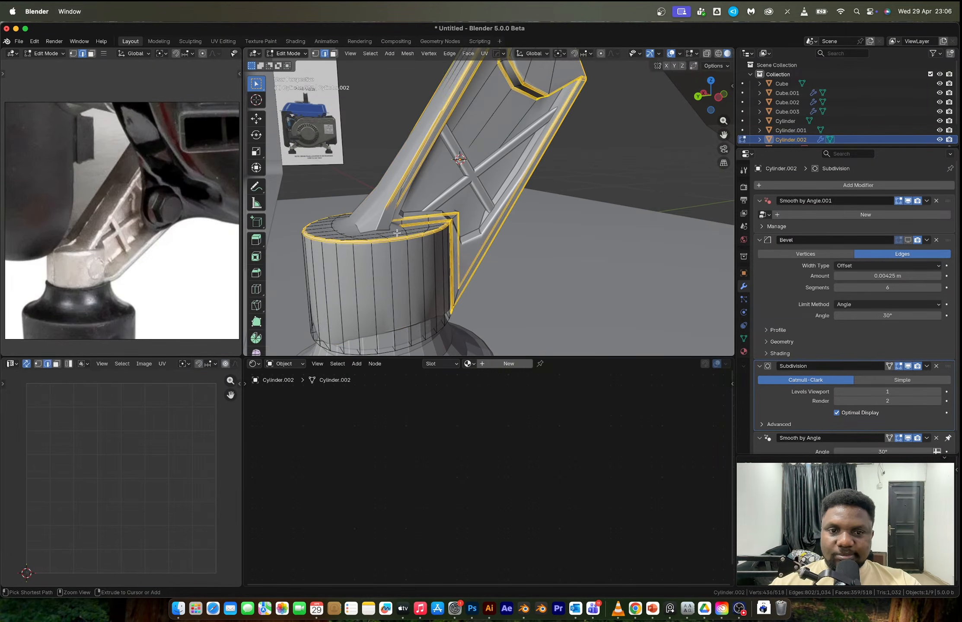
click(907, 367)
middle_drag(389, 225, 406, 233)
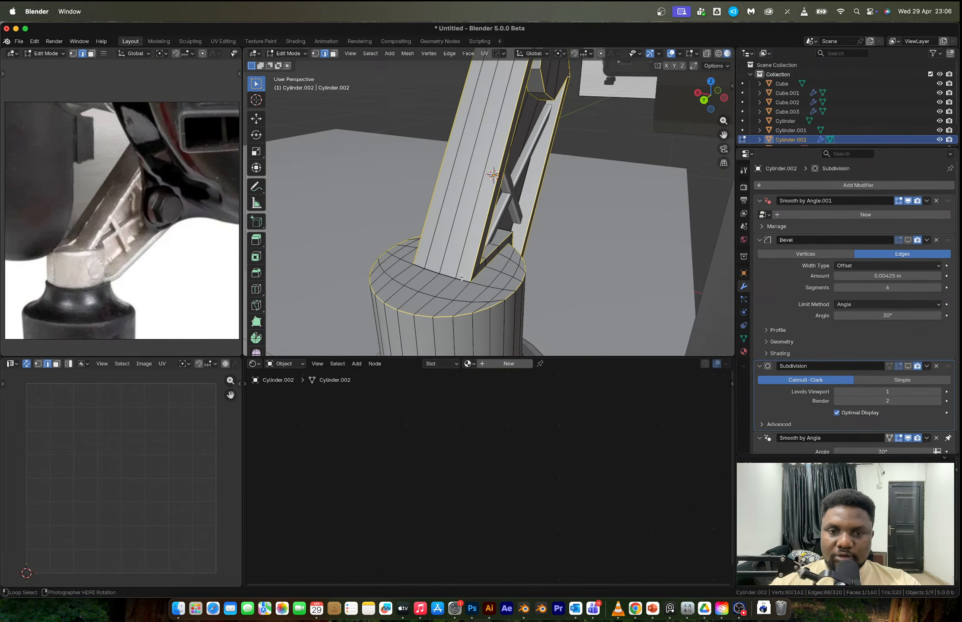
- Add the arm's foot edges at the cylindrical base to the selection and bevel it by about 0.0005 m with 3 segments
alt+shift+click(449, 275)
middle_drag(449, 274, 448, 229)
middle_drag(406, 274, 383, 255)
alt+shift+click(351, 211)
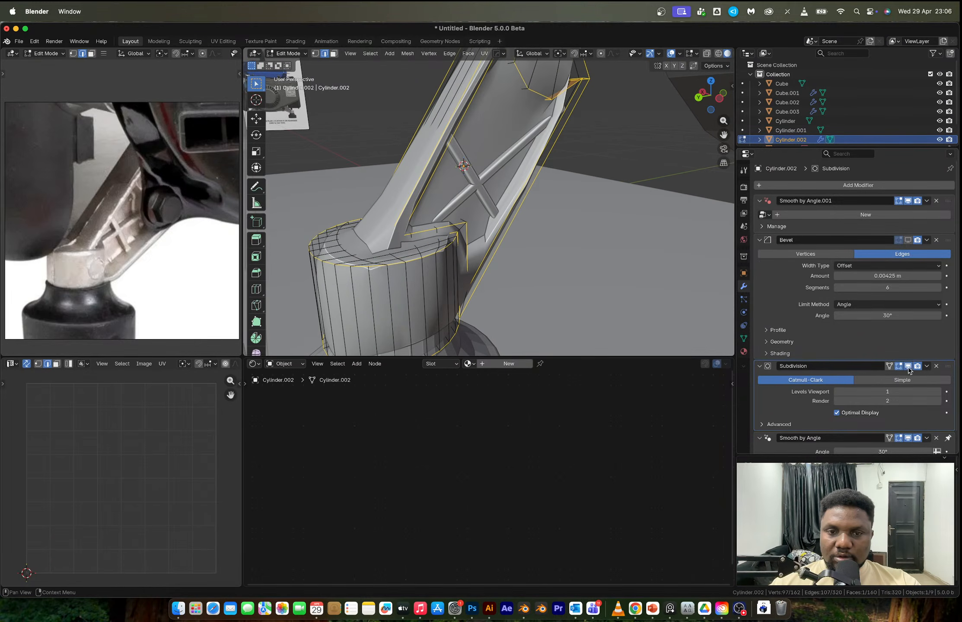
key(ctrl+b)
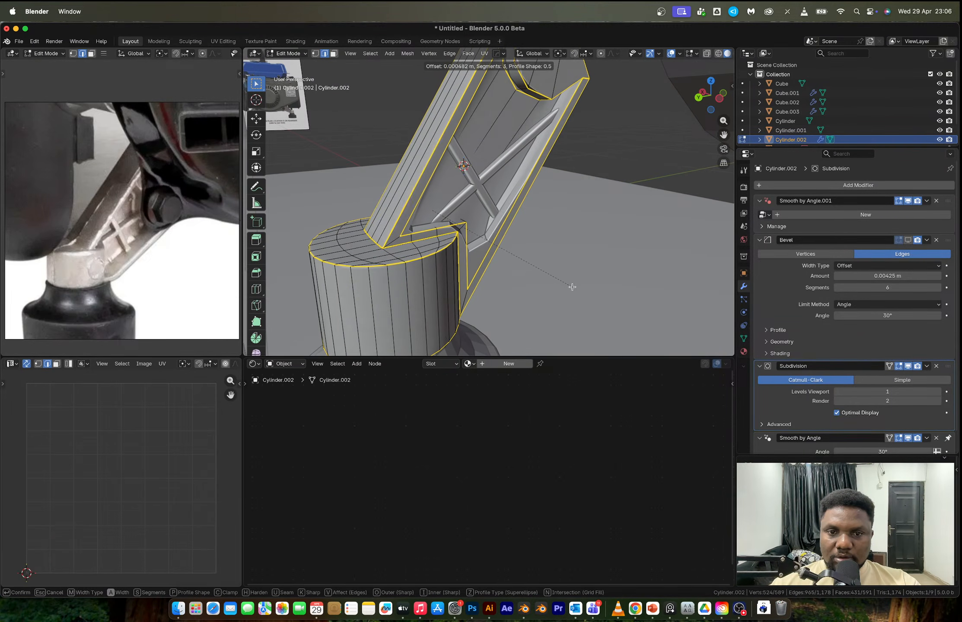
click(572, 287)
- Inspect the bevelled arm and recess outside mesh editing and undo the thin bevel
middle_drag(572, 286, 514, 307)
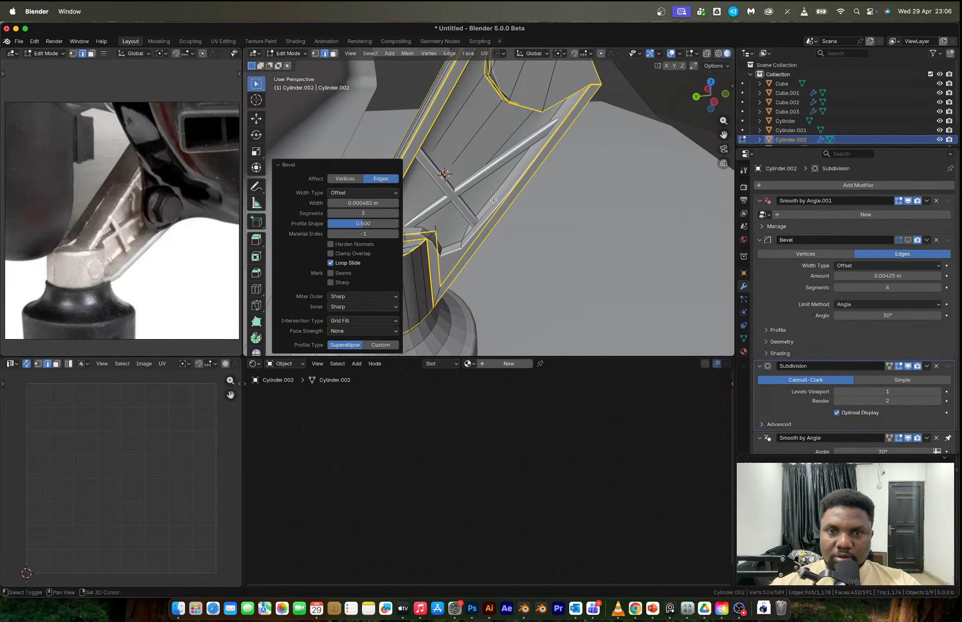
shift+middle_drag(497, 182, 476, 273)
key(Tab)
middle_drag(496, 233, 504, 220)
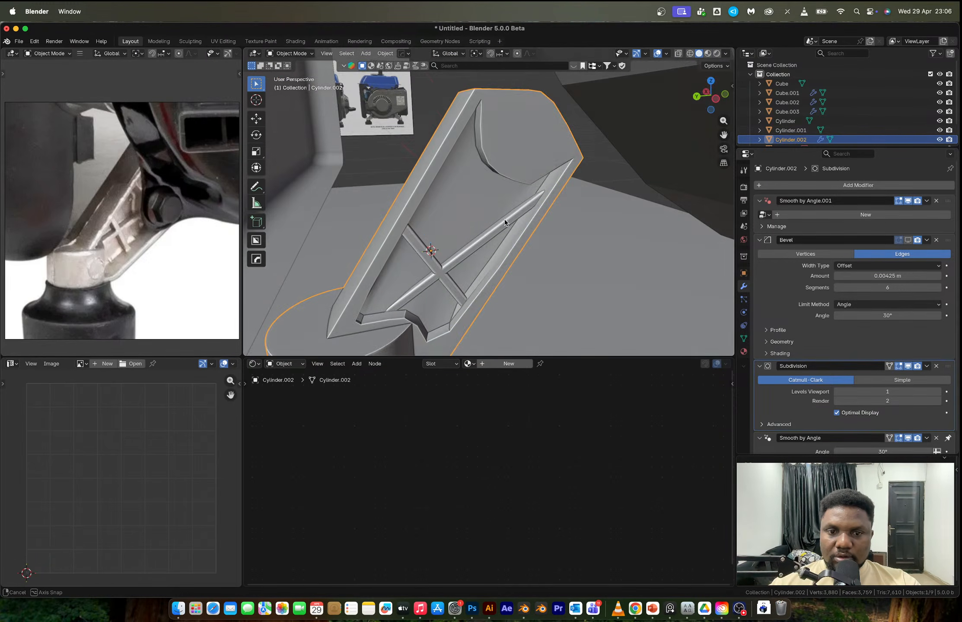
key(ctrl+z)
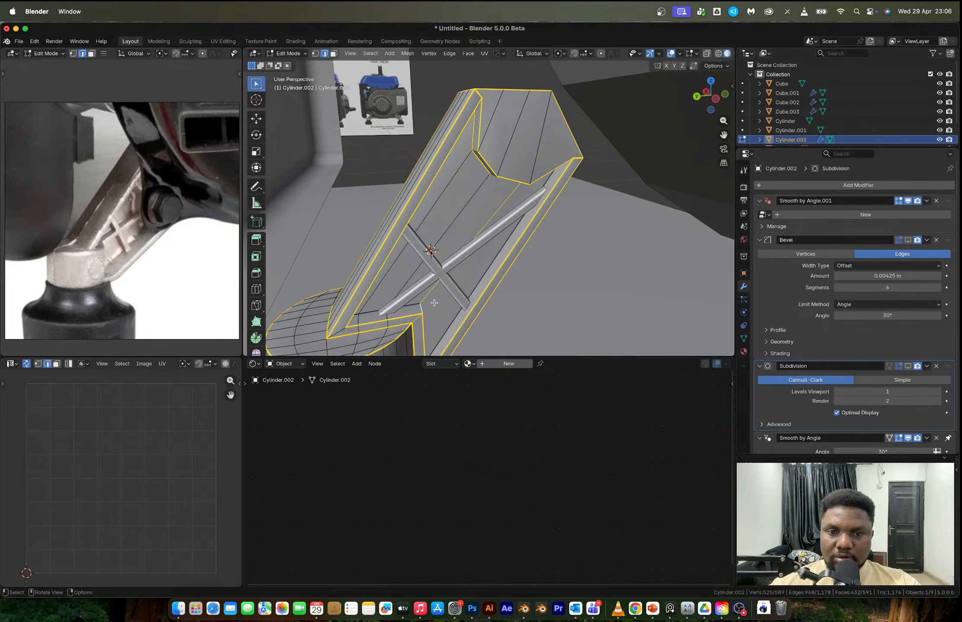
- Bevel the selected arm, recess and base edges by about 0.0021 m with 3 segments and check the result
middle_drag(427, 306, 519, 327)
key(ctrl+b)
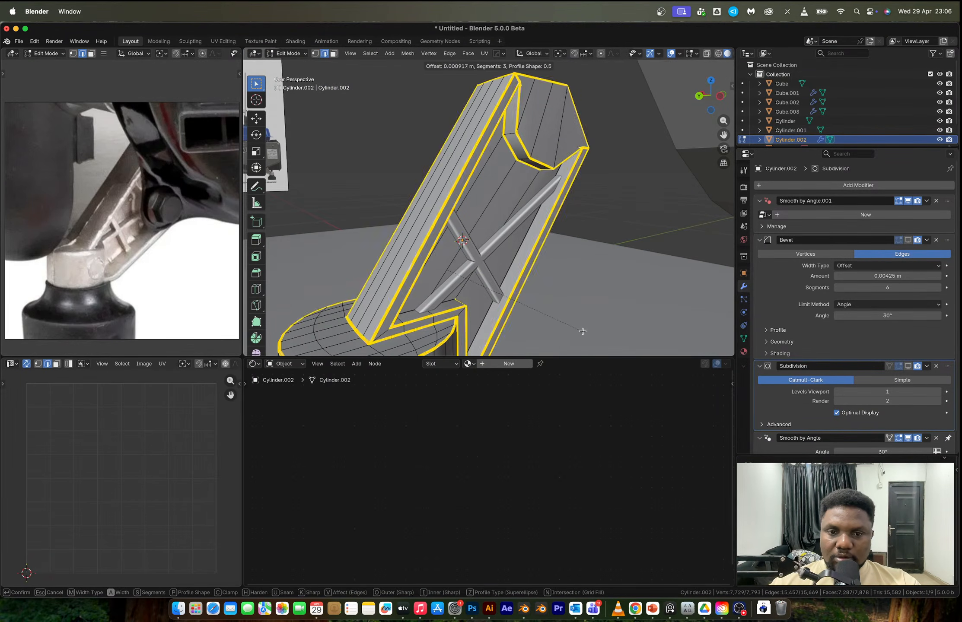
click(587, 331)
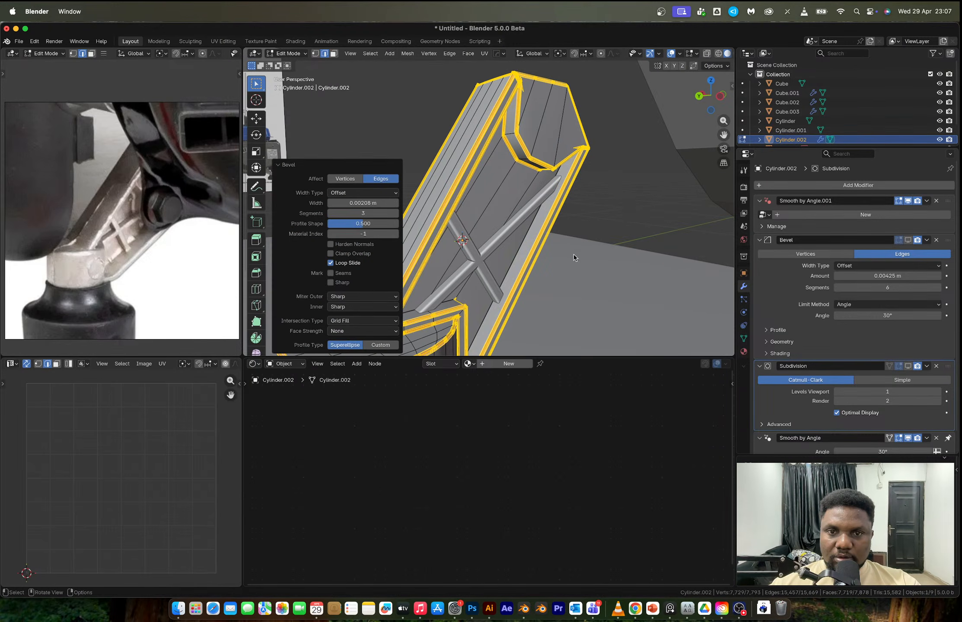
key(Tab)
scroll(557, 228, down, 3)
scroll(508, 244, up, 4)
key(Tab)
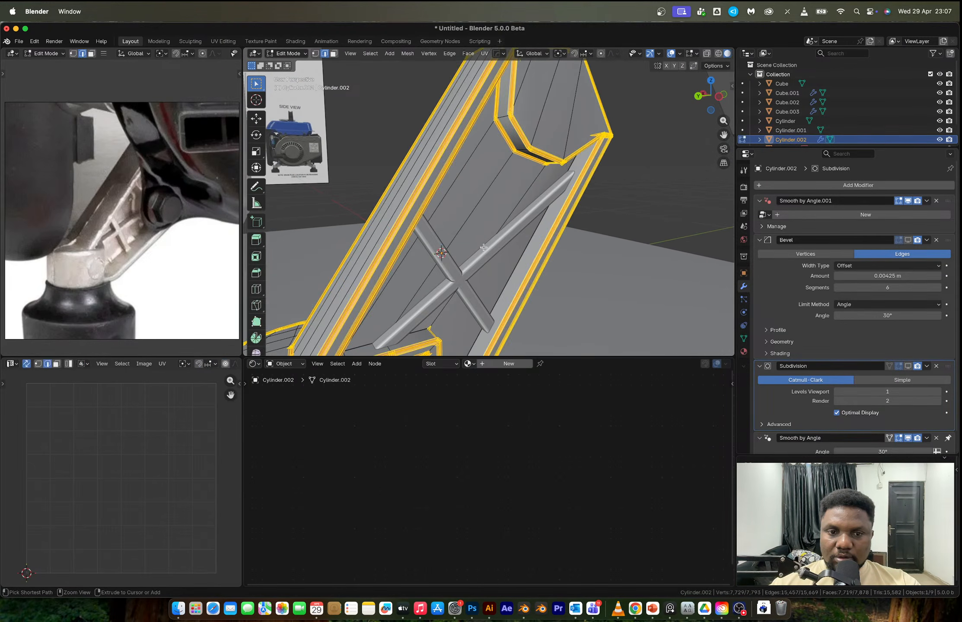
- Try a narrower bevel of about 0.0012 m with 3 segments on the selected edges, inspect the ribs' surroundings and undo it
scroll(519, 255, up, 4)
key(ctrl+b)
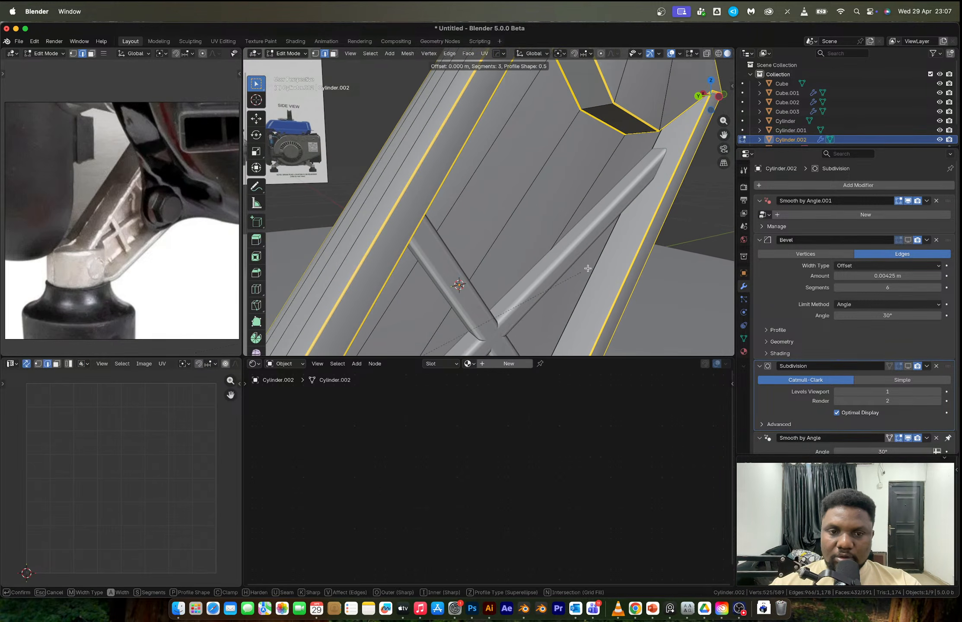
click(445, 296)
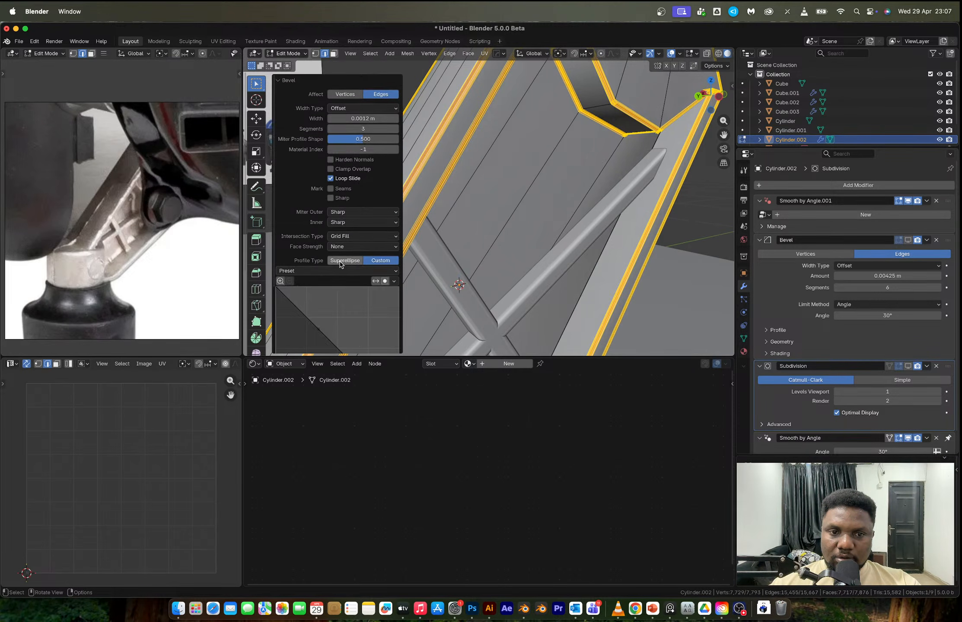
key(Tab)
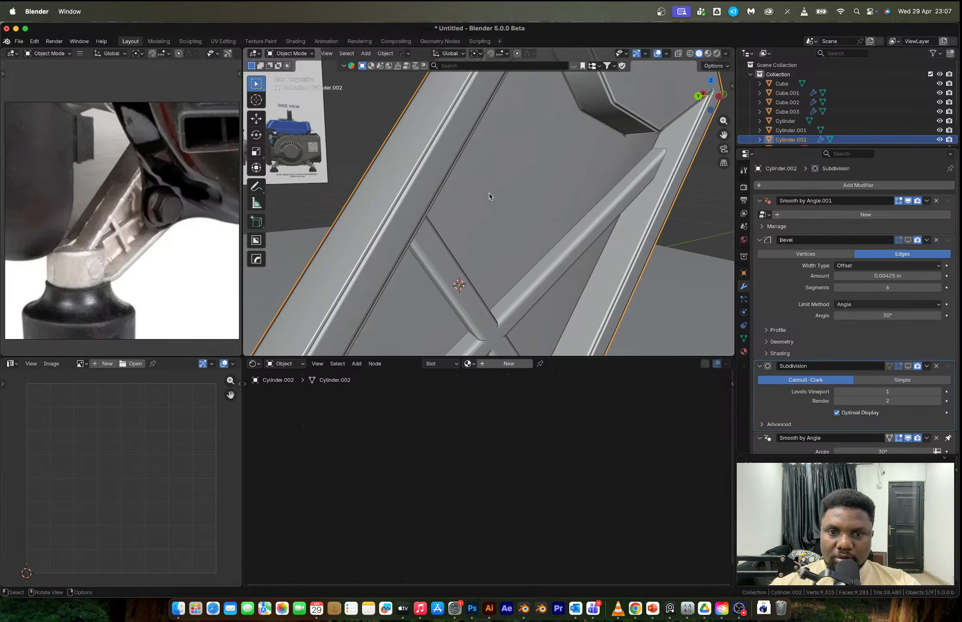
scroll(432, 207, down, 5)
middle_drag(427, 211, 434, 194)
scroll(434, 198, up, 3)
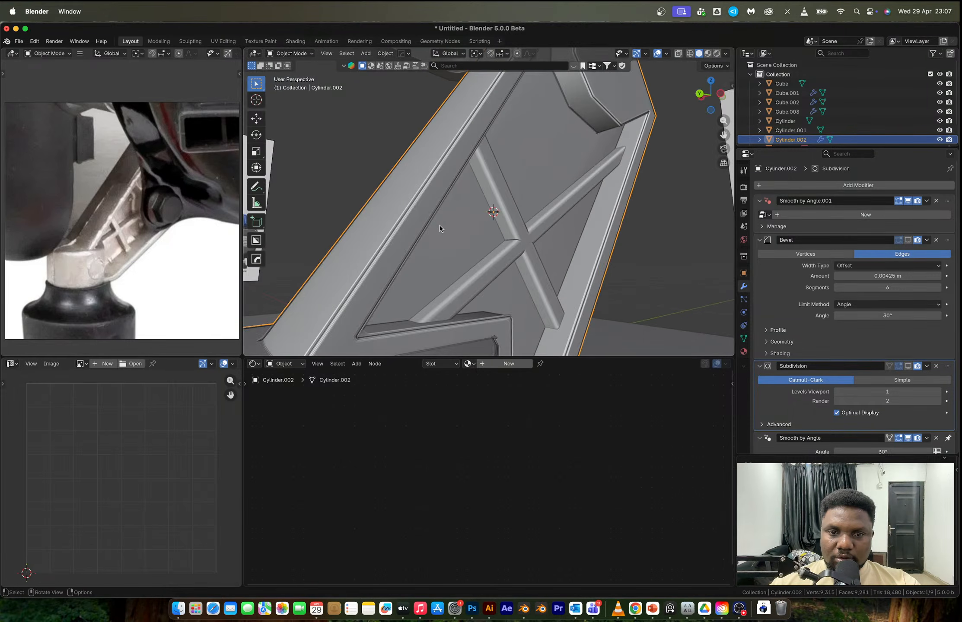
key(Tab)
scroll(434, 245, up, 3)
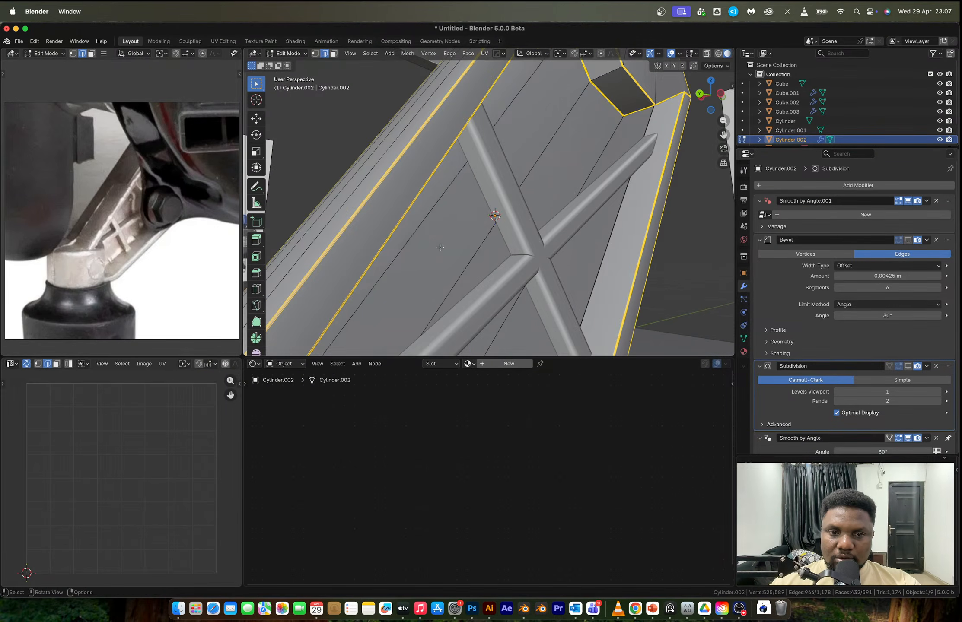
key(ctrl+z)
- Add the missing edge at the arm's foot to the selection and bevel it by about 0.0016 m with 3 segments
scroll(440, 247, down, 4)
middle_drag(440, 247, 475, 187)
shift+click(479, 303)
scroll(496, 306, up, 2)
key(ctrl+b)
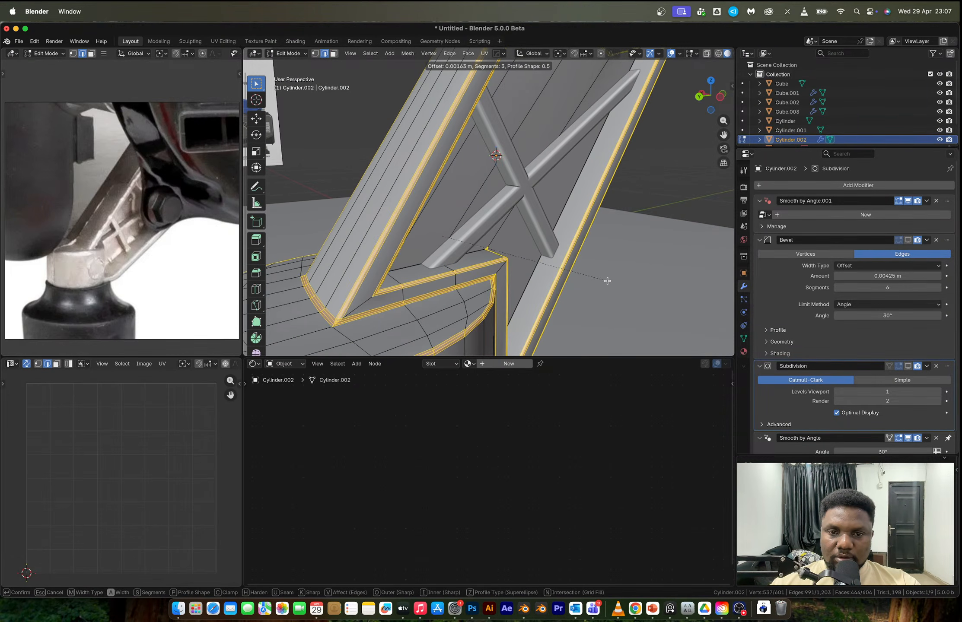
click(607, 281)
key(Tab)
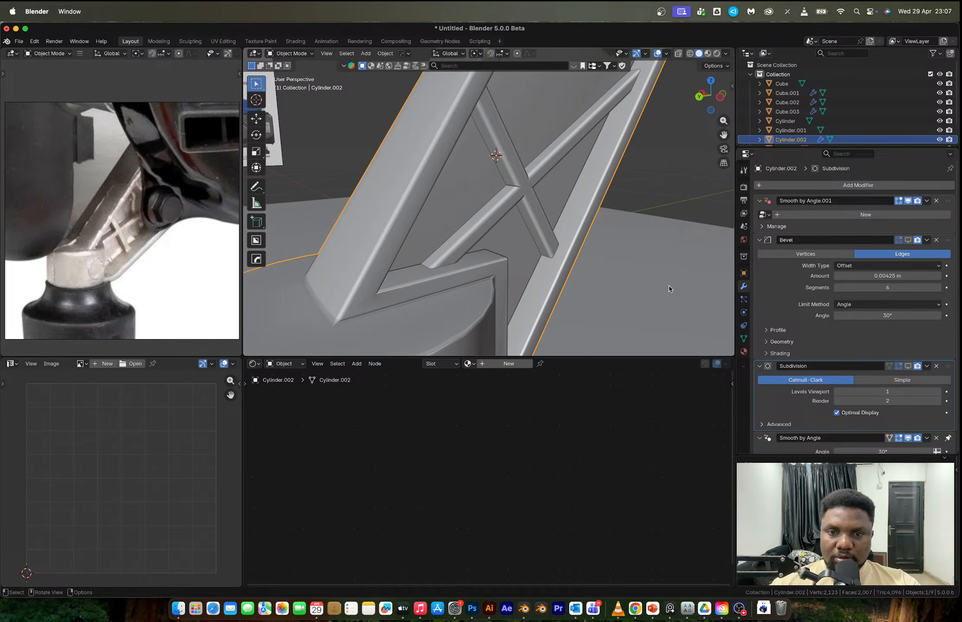
- Show the Subdivision modifier in the viewport, inspect the arm's foot and undo back to the unbevelled mesh
click(908, 366)
scroll(480, 235, down, 2)
key(super+z)
middle_drag(456, 253, 386, 241)
key(Tab)
scroll(333, 232, up, 2)
key(super+z)
key(super+z)
key(super+z)
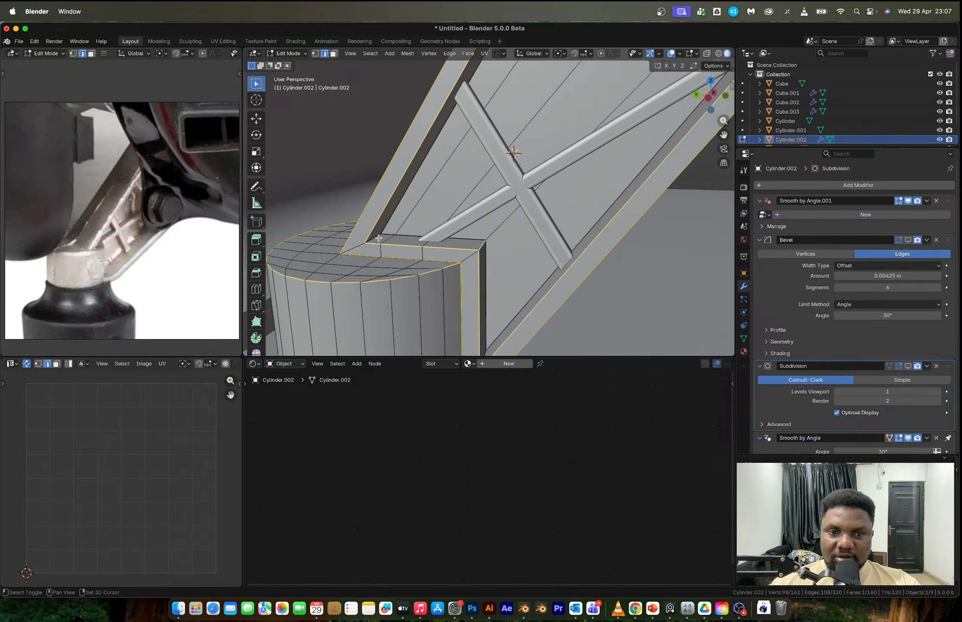
- Add the cylindrical base's lower rim to the edge selection, bevel it by about 0.0012 m with 3 segments and check the subdivided arm
shift+middle_drag(500, 278, 490, 167)
middle_drag(474, 251, 584, 274)
shift+click(472, 274)
key(super+z)
shift+click(467, 277)
key(super+z)
shift+click(492, 279)
shift+click(460, 287)
key(ctrl+b)
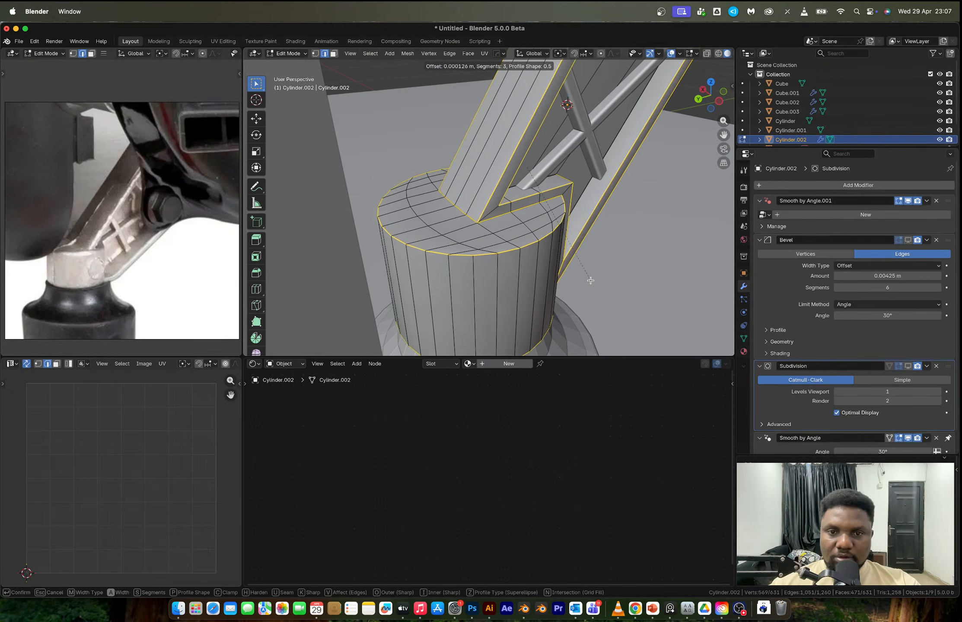
click(594, 284)
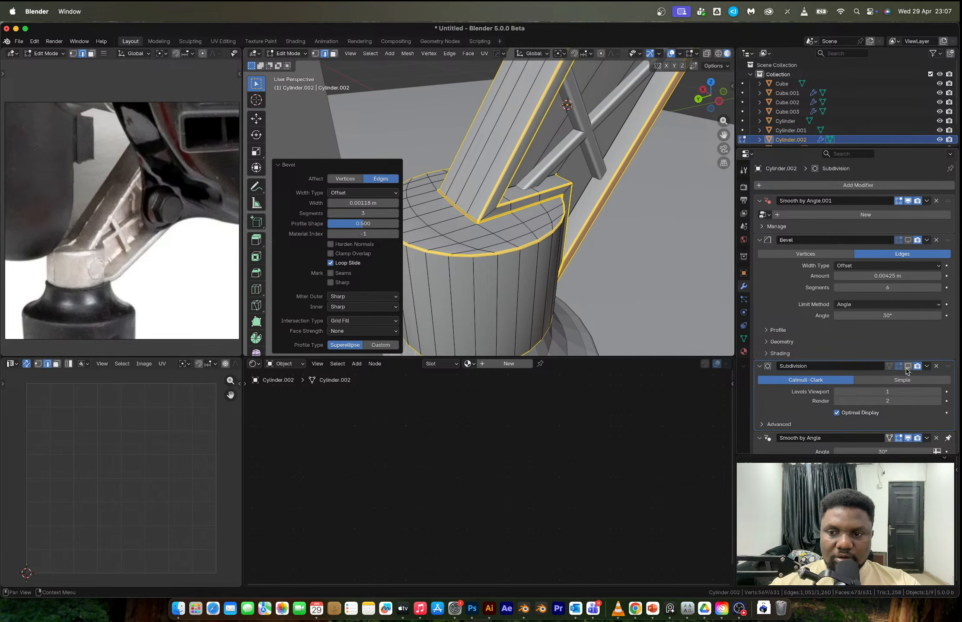
key(Tab)
middle_drag(517, 211, 532, 217)
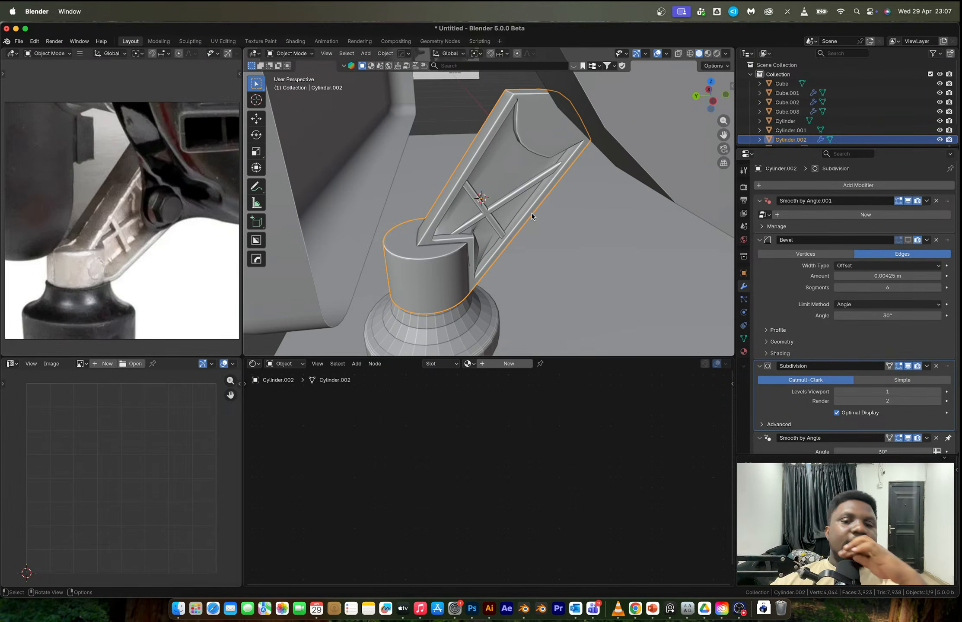
- Undo the edge selections, the Subdivision modifier and the curved recess wall, back to the arm's plain straight recess
key(Tab)
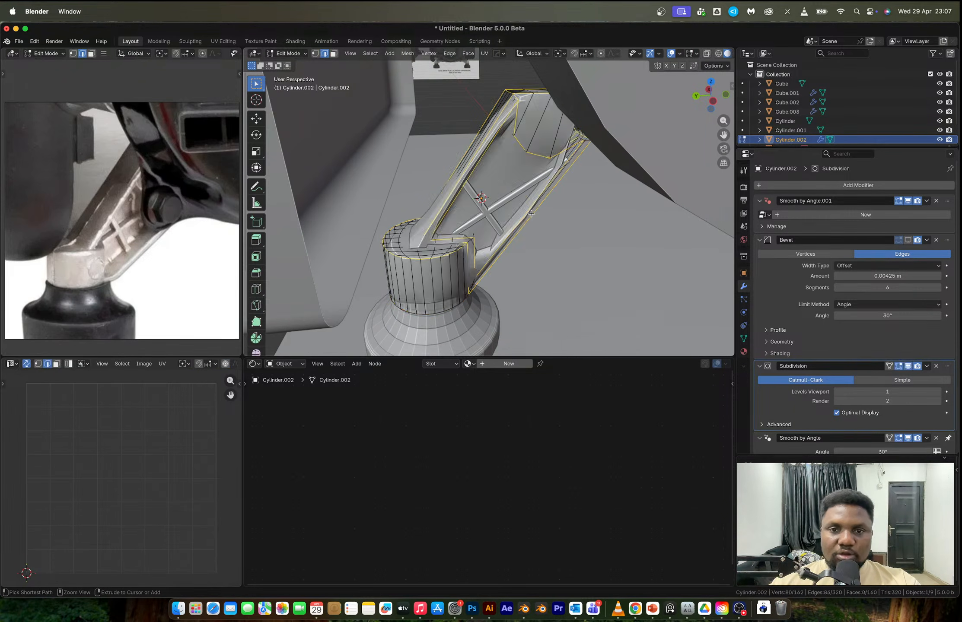
key(ctrl+z)
key(ctrl+z)
key(ctrl+z)
key(ctrl+z)
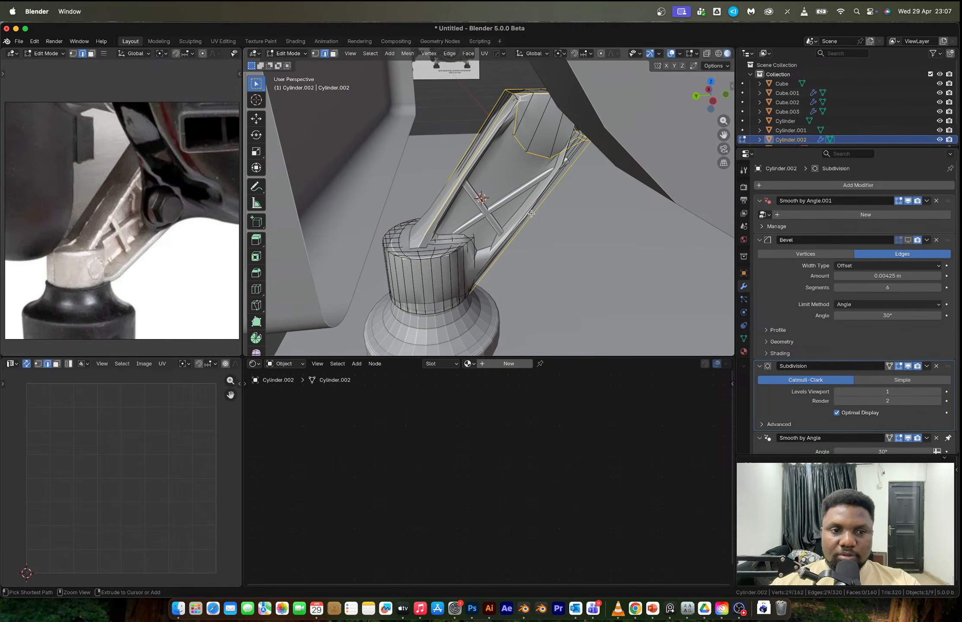
key(ctrl+z)
key(ctrl+z)
key(ctrl+z)
key(ctrl+z)
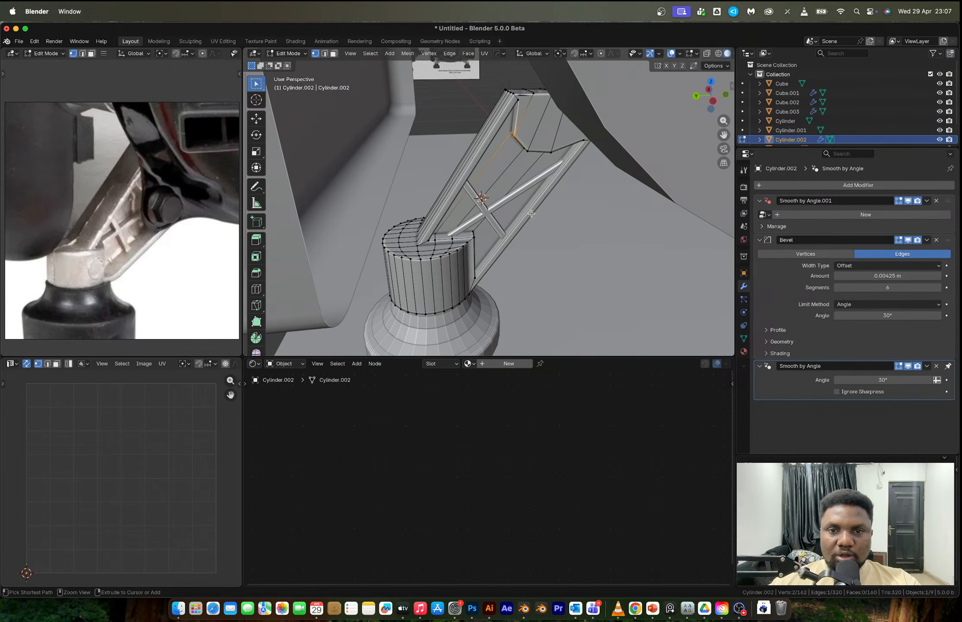
key(ctrl+z)
key(ctrl+z)
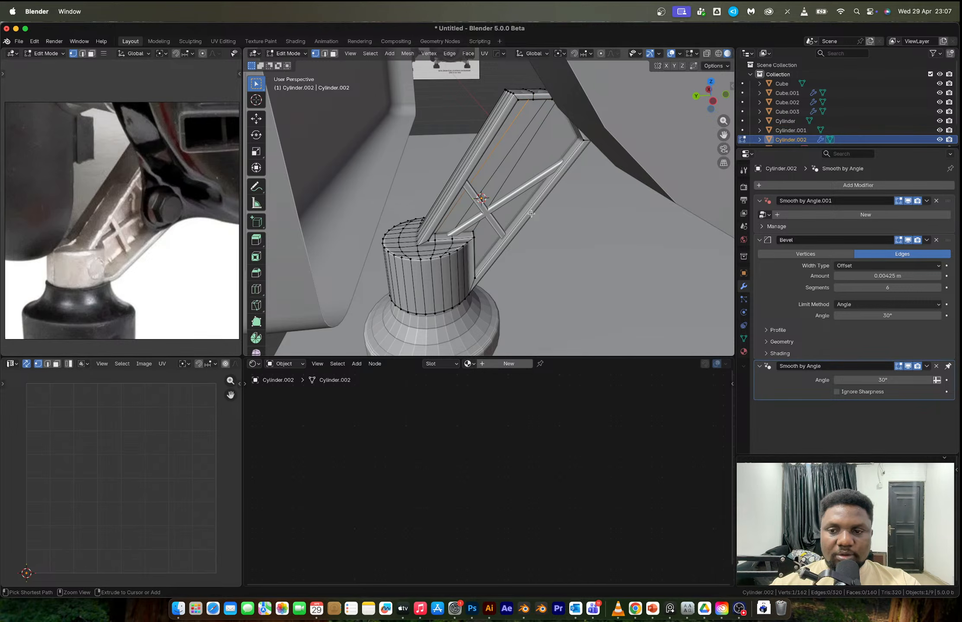
middle_drag(531, 213, 484, 188)
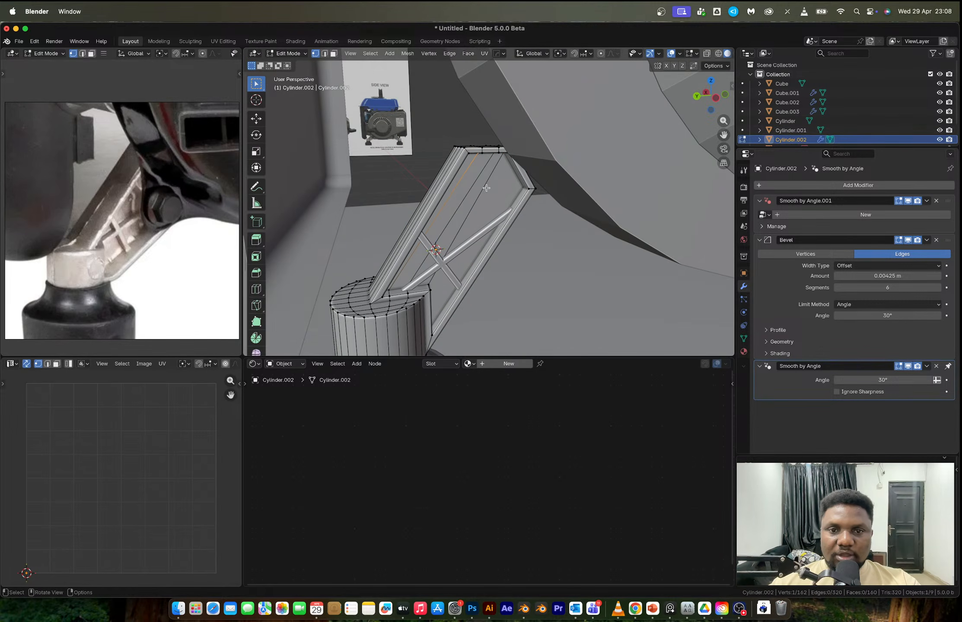
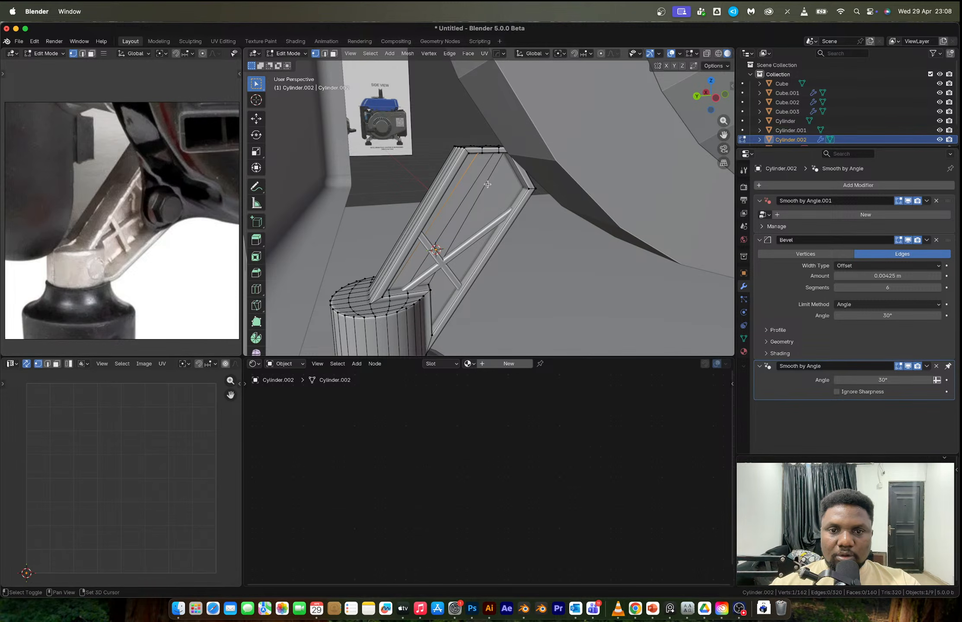
- Snap the 3D cursor to the long edge in the arm's recess and add a 30-vertex cylinder there, aligned to the left view
key(2)
click(485, 185)
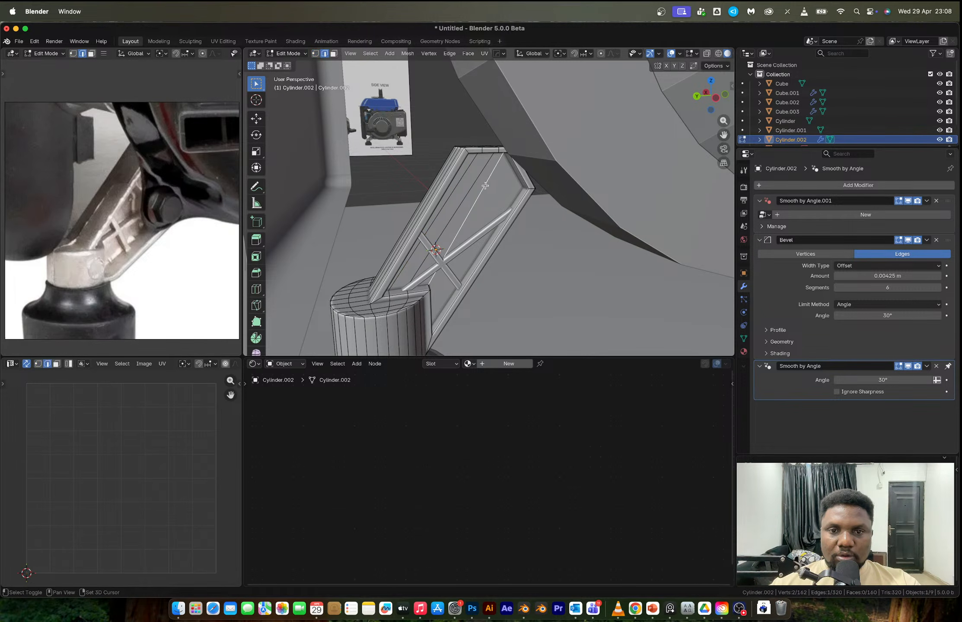
key(Tab)
key(shift+a)
click(535, 277)
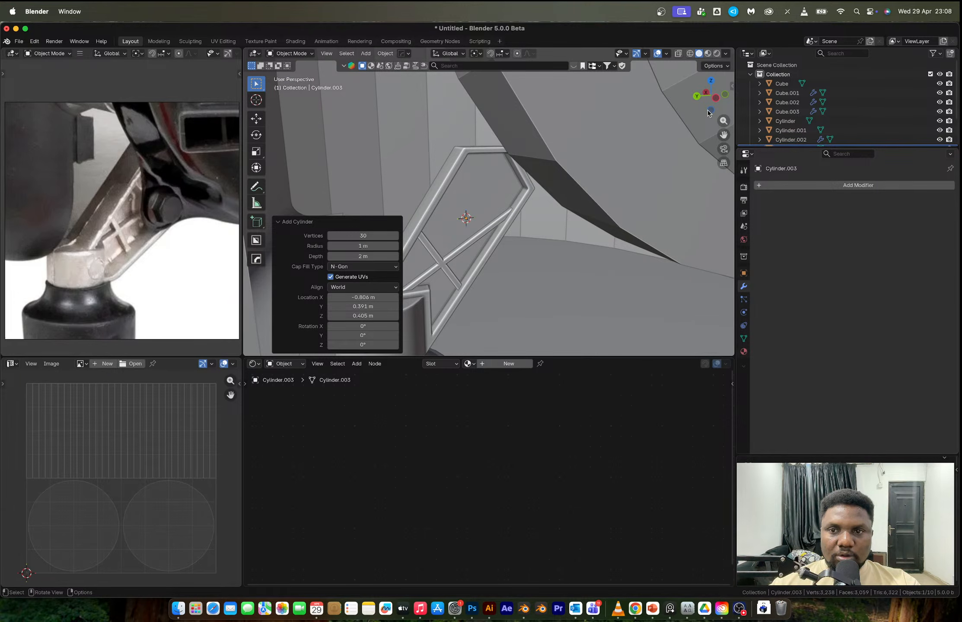
click(715, 98)
click(363, 287)
click(362, 306)
- Scale the new cylinder down by 0.237 and again by 0.255 so its diameter fits the arm's width
key(s)
click(502, 223)
key(s)
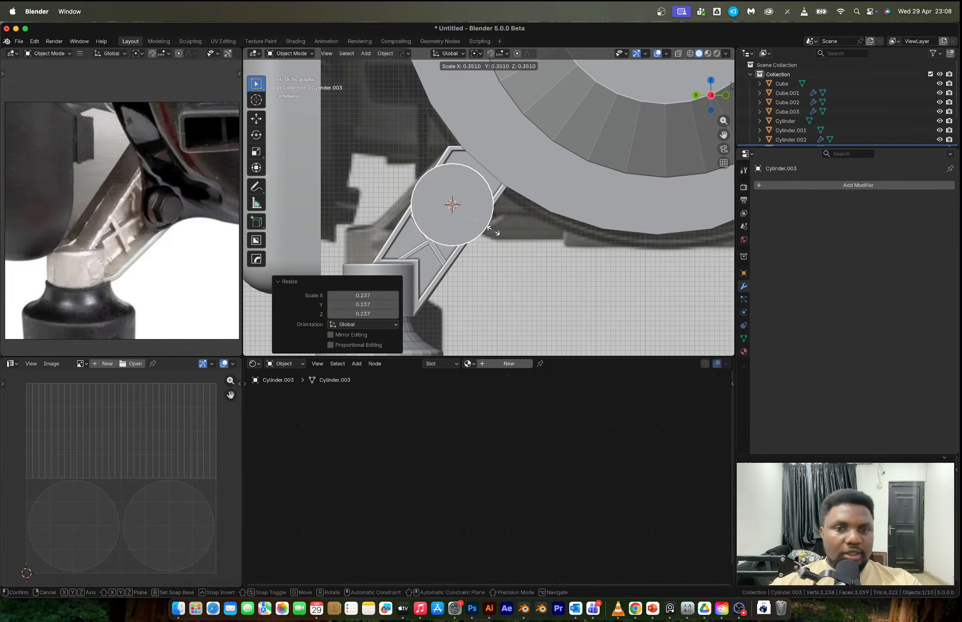
click(483, 219)
- Move the cylinder to the arm's upper end, about -0.033 m in Y and 0.056 m in Z, checking it in X-ray
scroll(484, 215, up, 2)
shift+middle_drag(484, 214, 463, 249)
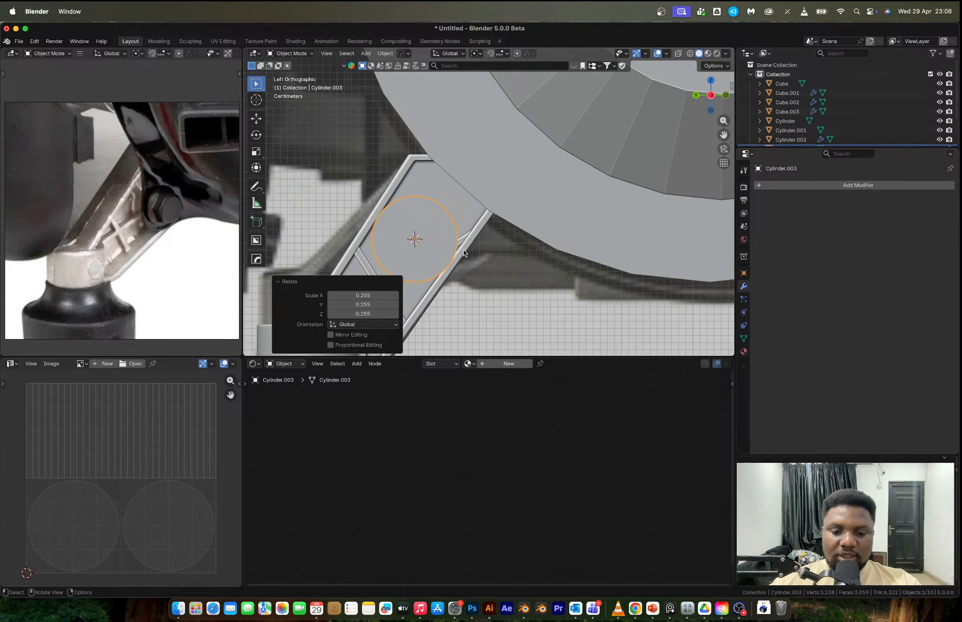
key(g)
click(486, 210)
key(alt+z)
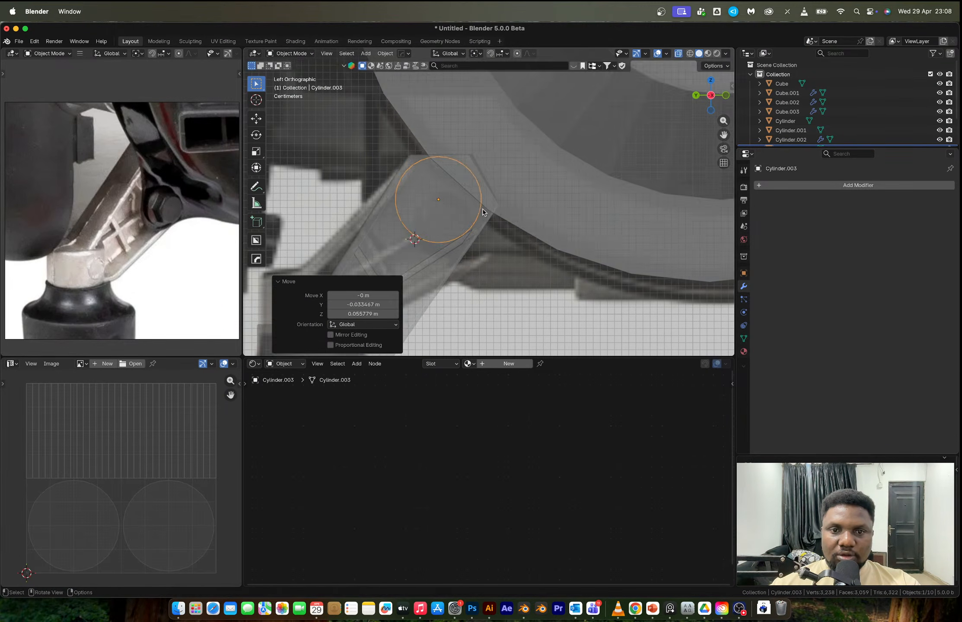
scroll(486, 210, up, 2)
key(alt+z)
scroll(458, 221, up, 2)
- Flatten the cylinder by scaling it 0.232 along X, and nudge it about -0.0009 m in Y and 0.0009 m in Z
middle_drag(458, 220, 559, 238)
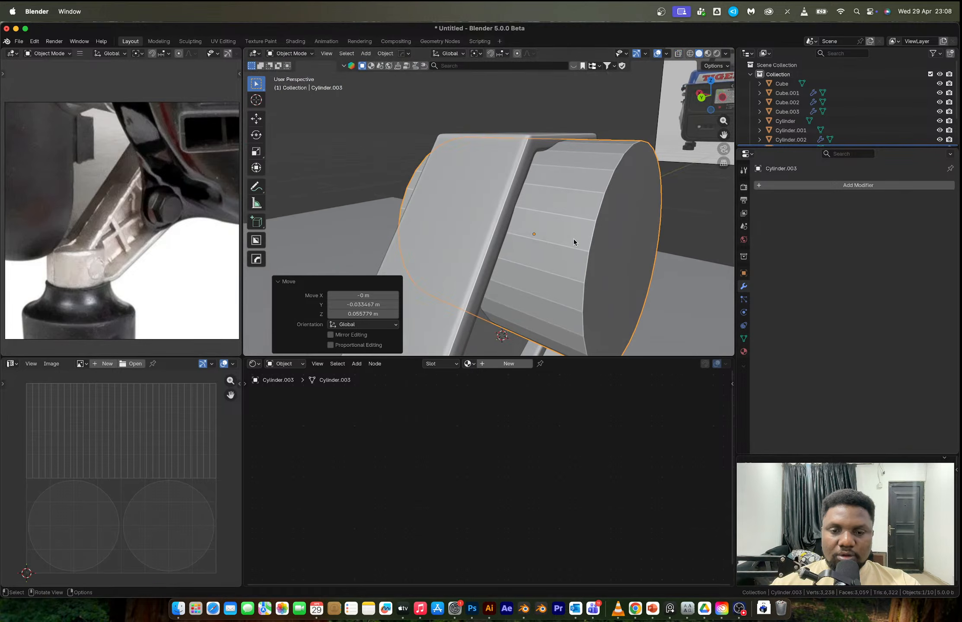
key(s)
key(y)
key(x)
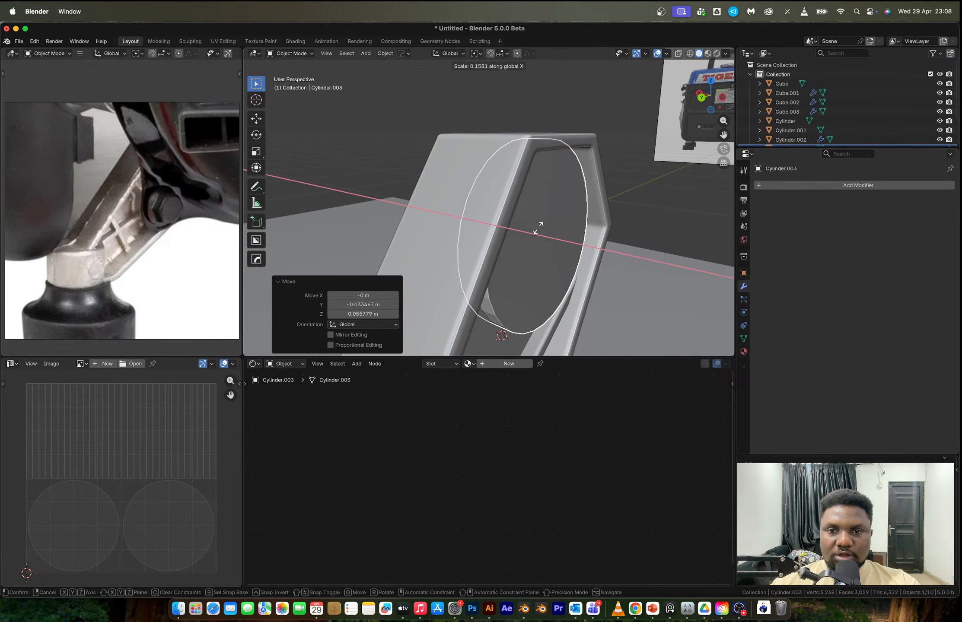
middle_drag(527, 223, 514, 221)
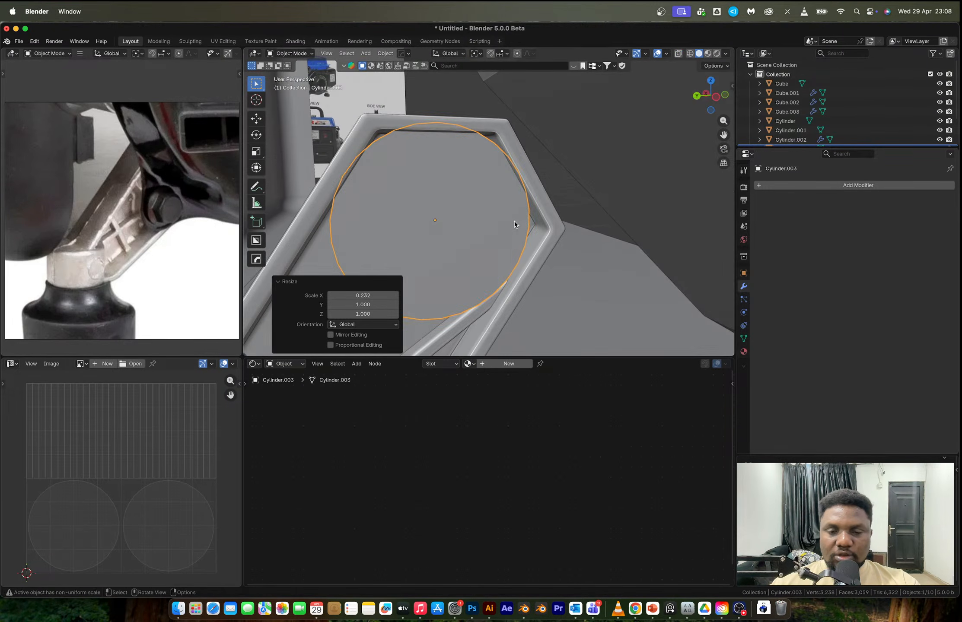
key(g)
click(516, 220)
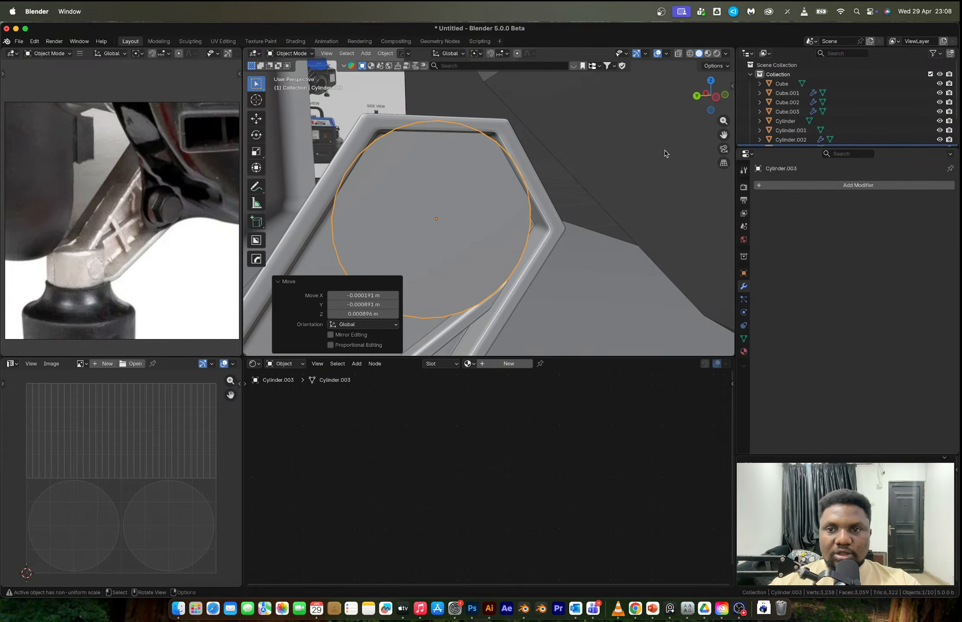
- In X-ray left view, move the disc's upper-left vertices outward about 0.0044 m in Y and 0.0028 m in Z, toward the recess corner
click(716, 99)
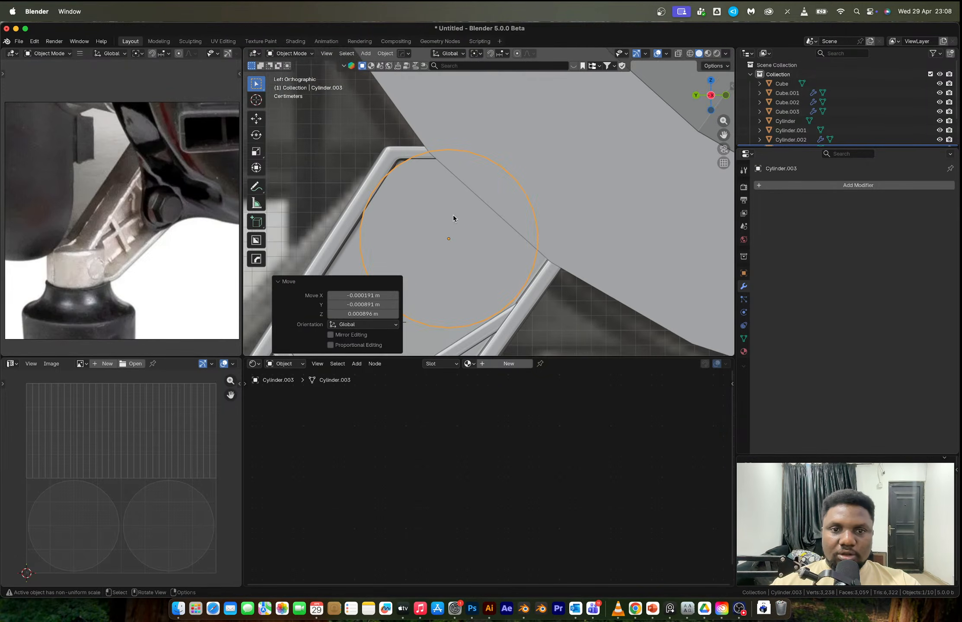
key(Tab)
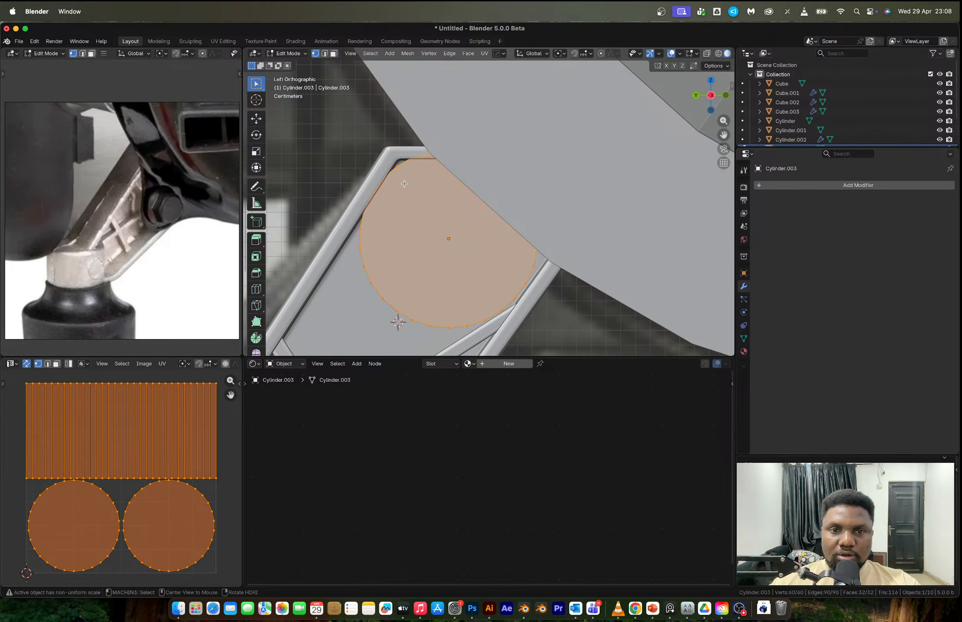
key(alt+z)
drag(388, 149, 421, 178)
key(g)
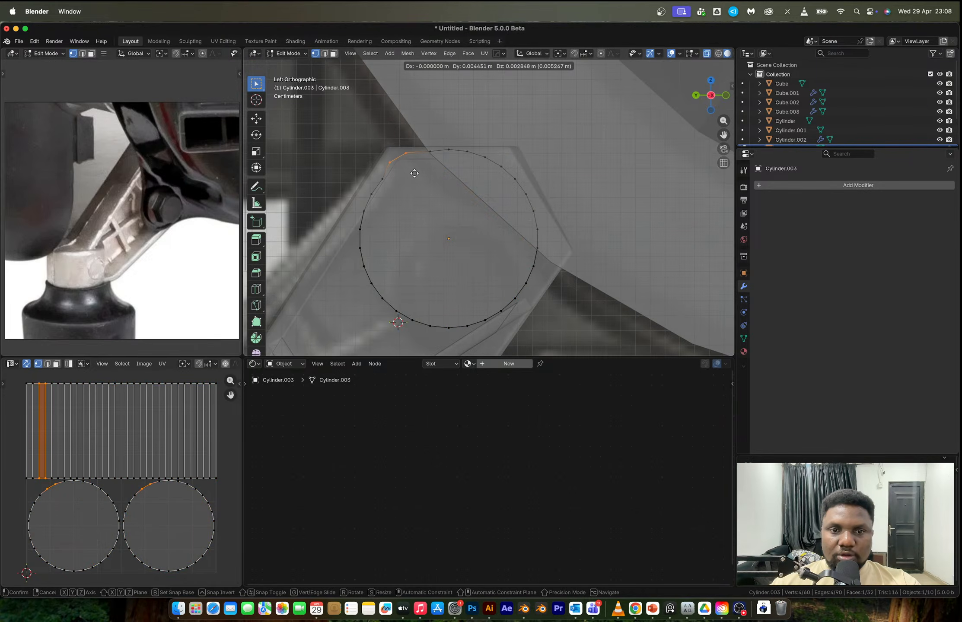
click(413, 173)
- Move the disc's right-hand and lower-right vertices outward to meet the recess walls, and check the fit in perspective
drag(528, 230, 550, 270)
key(g)
click(558, 265)
drag(531, 226, 548, 240)
key(g)
click(556, 241)
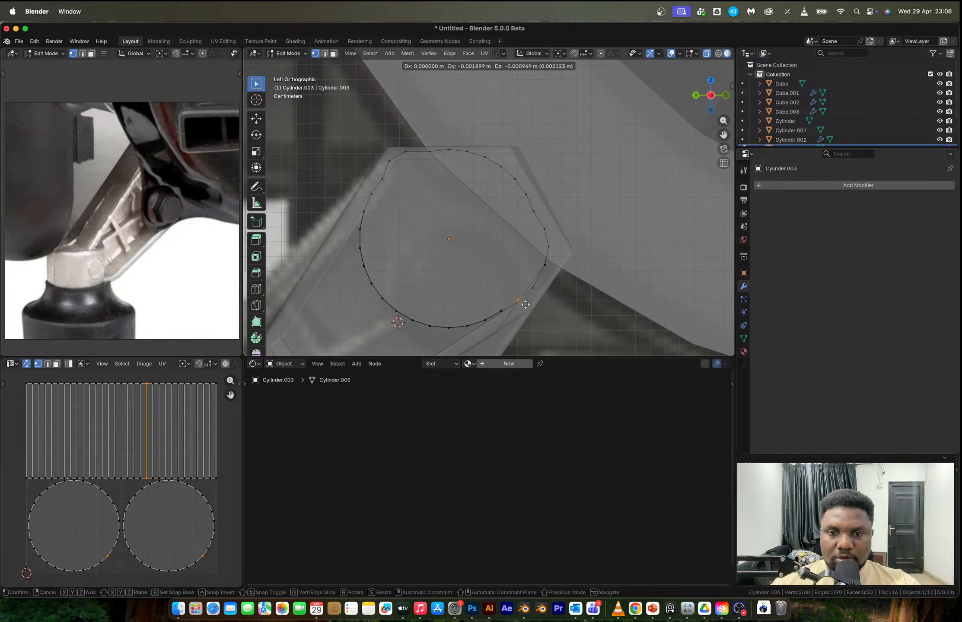
key(Tab)
key(alt+z)
middle_drag(482, 249, 596, 302)
click(597, 302)
middle_drag(575, 230, 540, 211)
click(541, 212)
key(Tab)
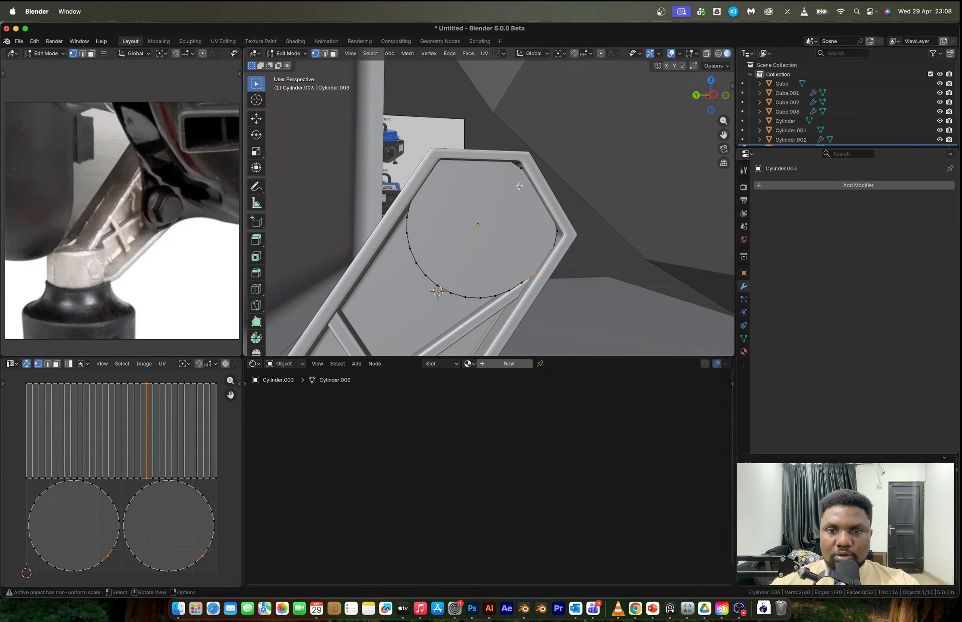
- In X-ray left view, move the disc's upper-right vertices outward so its outline follows the arm's angled upper corner
click(715, 96)
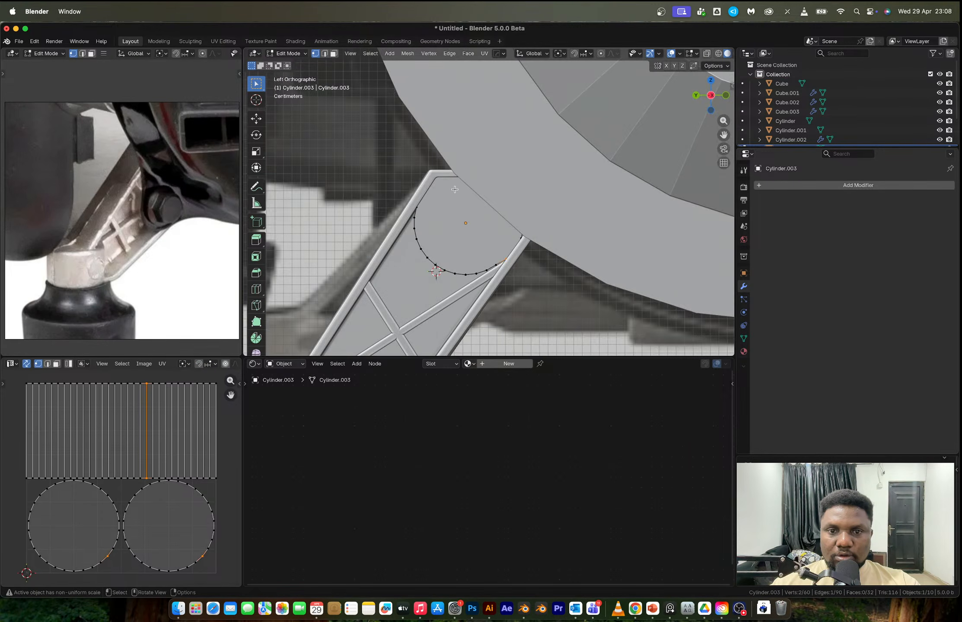
key(alt+z)
scroll(465, 182, up, 3)
scroll(474, 175, up, 1)
click(493, 156)
key(g)
click(496, 160)
drag(497, 161, 519, 185)
key(g)
click(513, 165)
key(g)
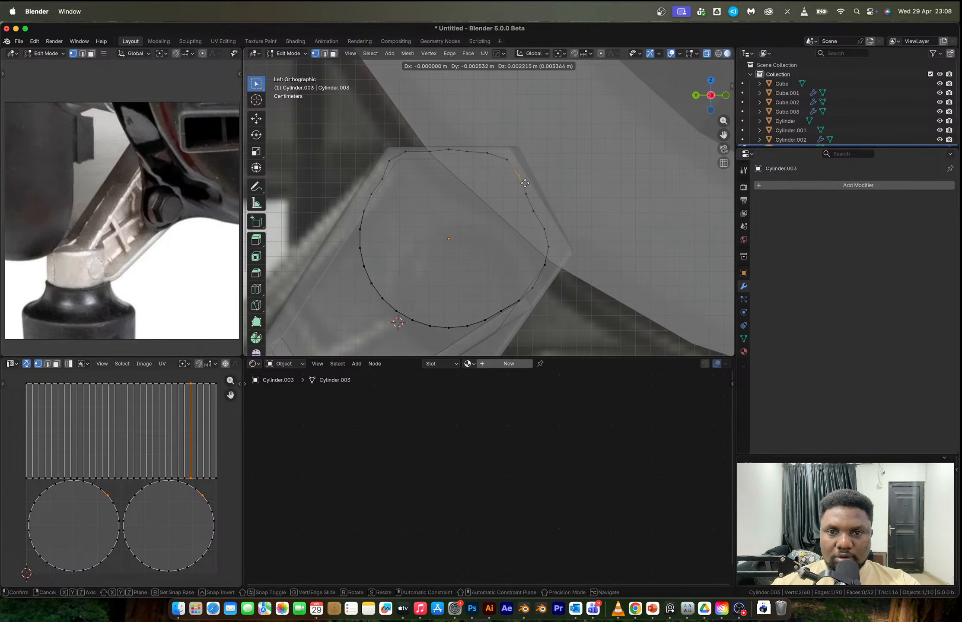
click(524, 183)
- Leave mesh editing and apply Shade Auto Smooth at 30° to the disc in the arm's upper end
key(Tab)
middle_drag(524, 183, 526, 247)
right_click(515, 273)
click(516, 274)
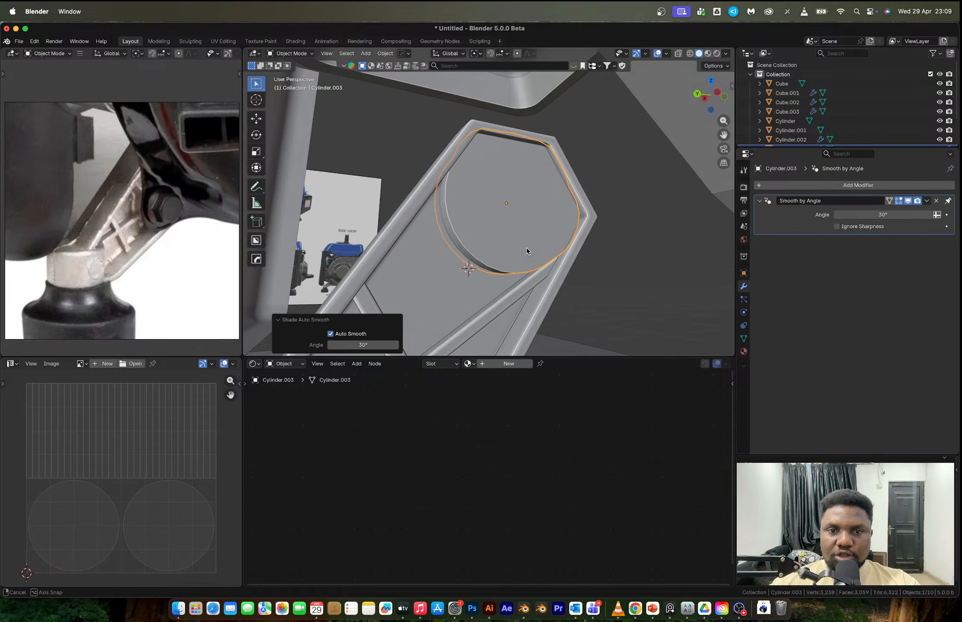
- Apply Shade Auto Smooth at 30° to the flared foot below the support arm
click(434, 167)
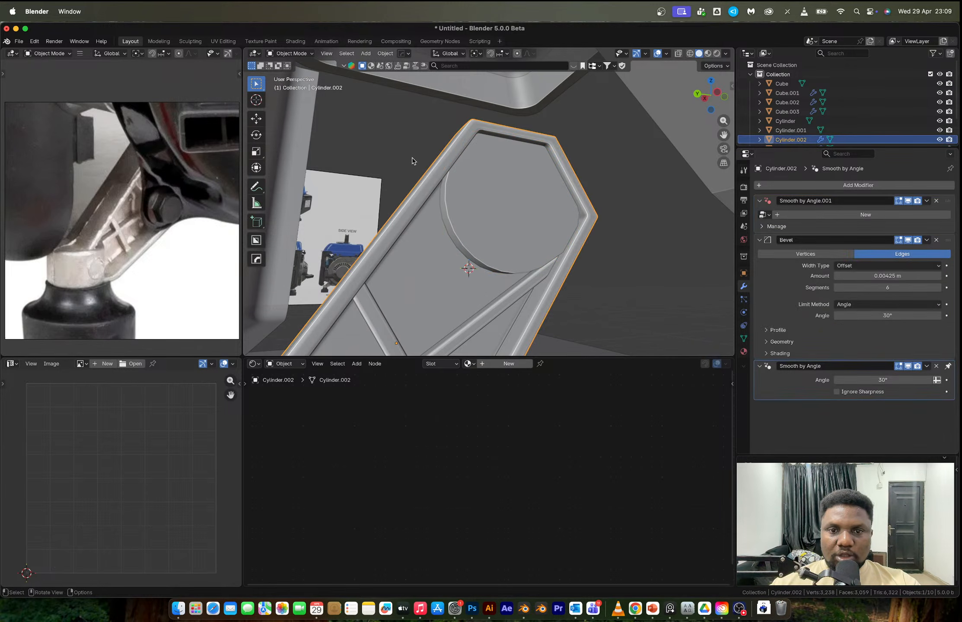
scroll(411, 161, down, 7)
middle_drag(412, 160, 490, 231)
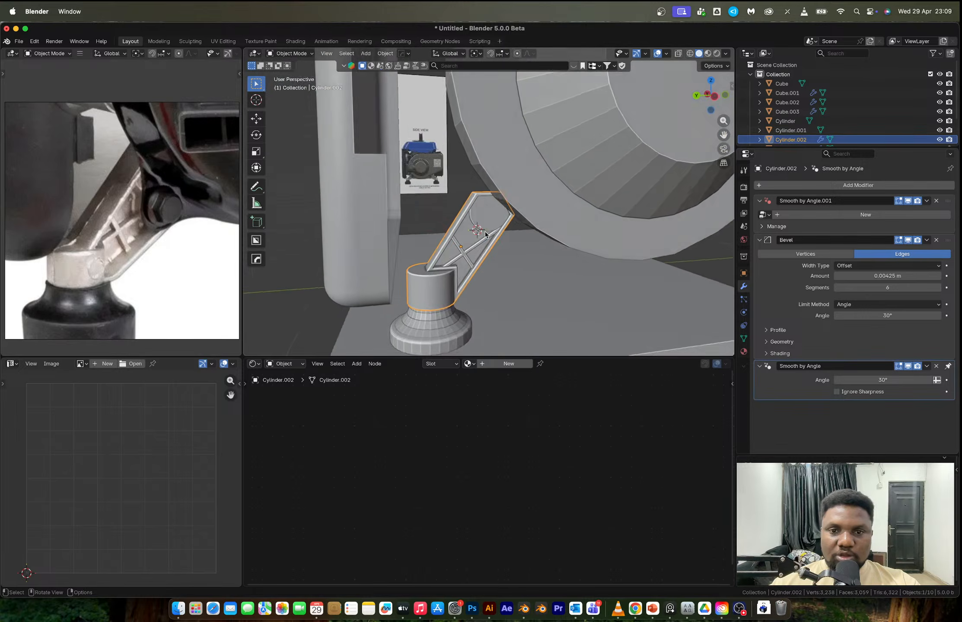
scroll(405, 280, down, 4)
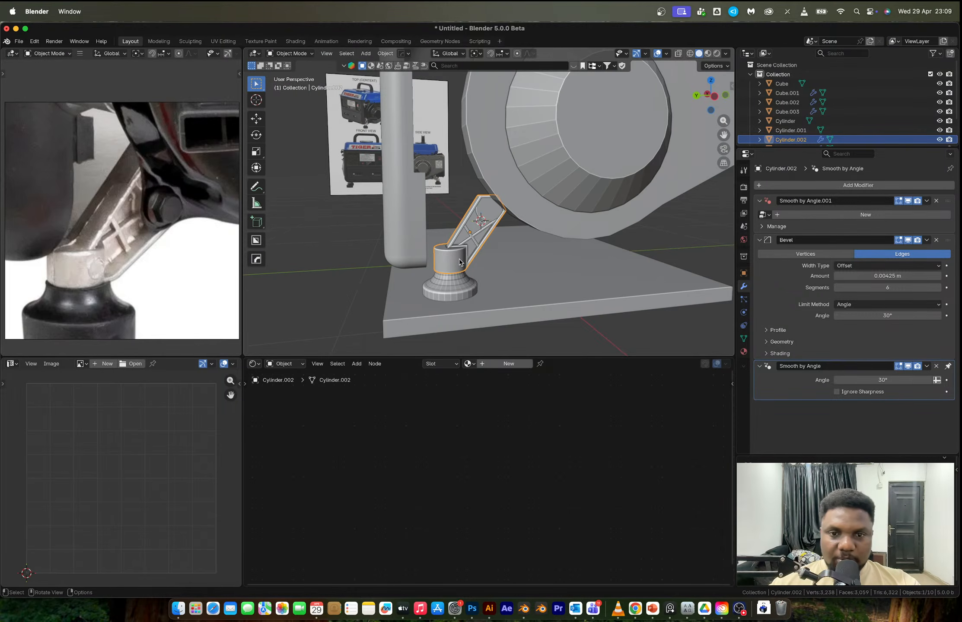
click(457, 283)
right_click(457, 283)
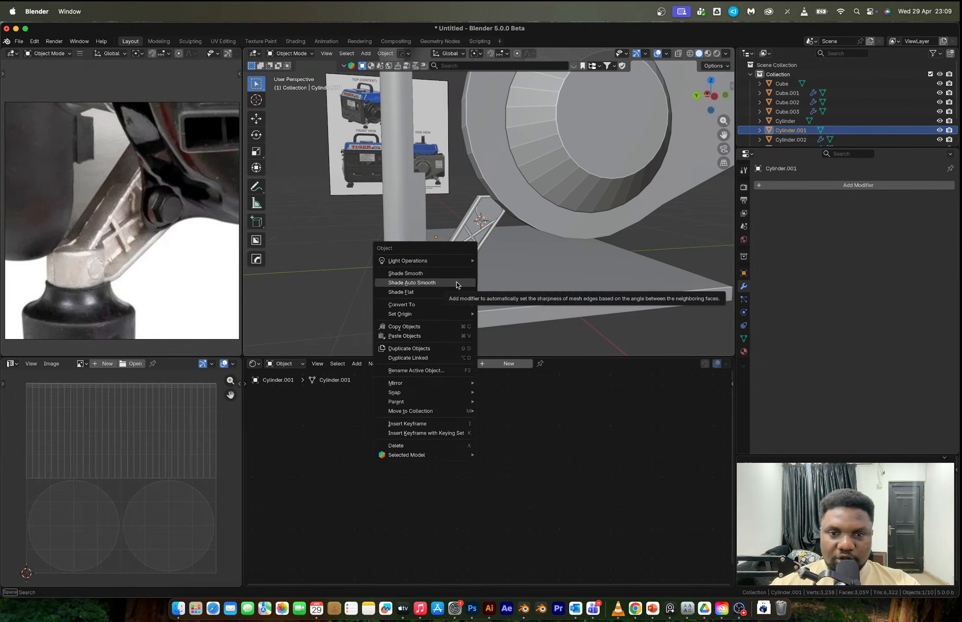
click(456, 280)
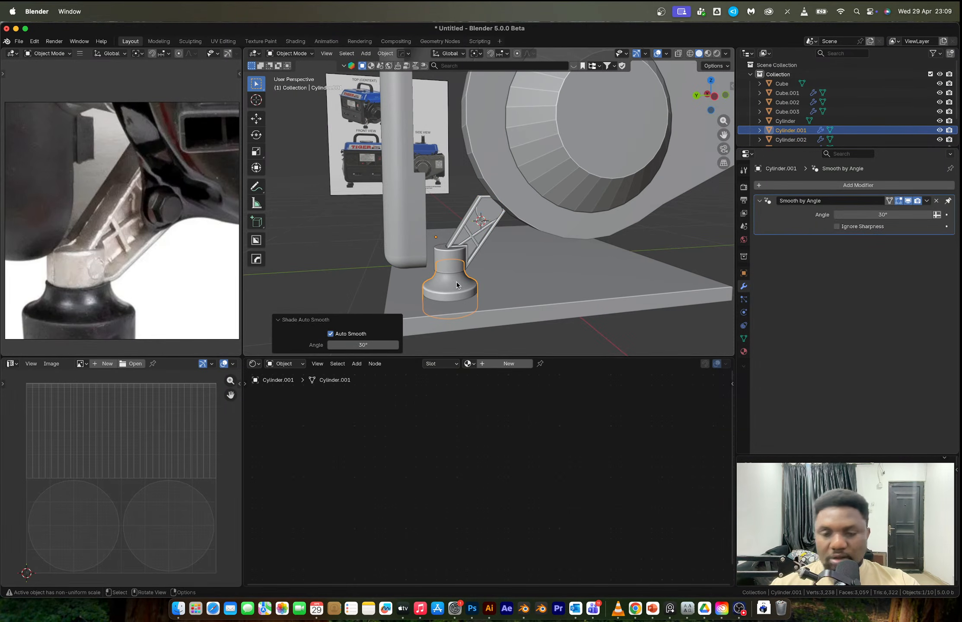
- Examine the support arm and rubber foot in the Tiger generator reference photo, including where the arm meets the engine housing
middle_drag(456, 282, 271, 283)
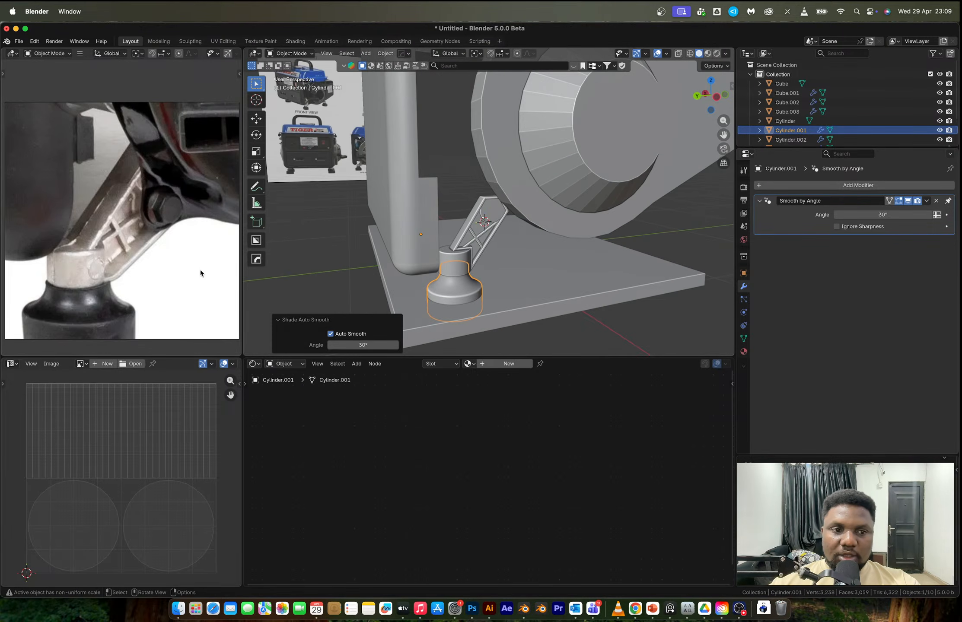
scroll(163, 260, down, 3)
scroll(474, 234, up, 6)
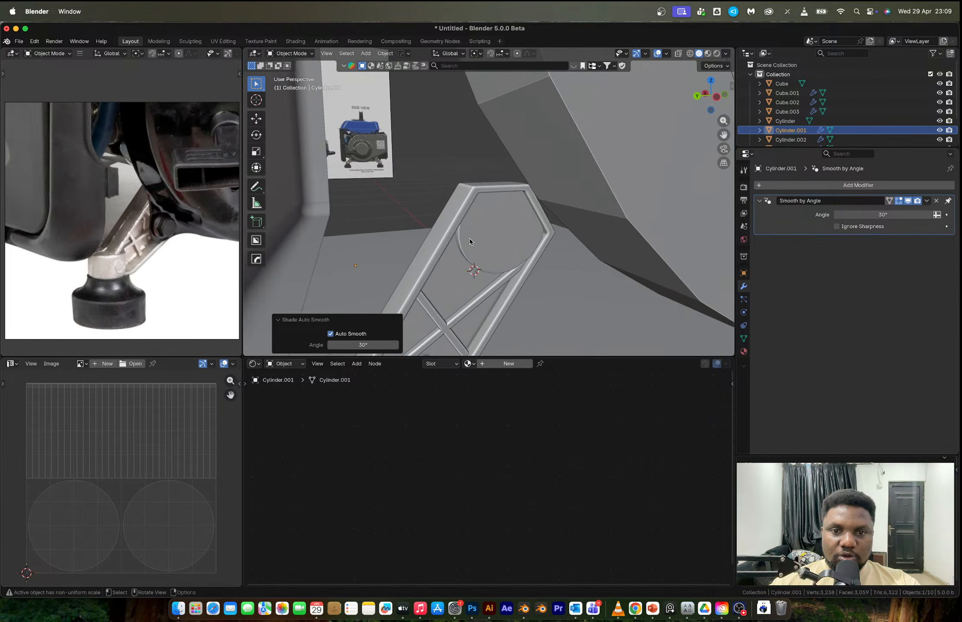
middle_drag(148, 242, 127, 234)
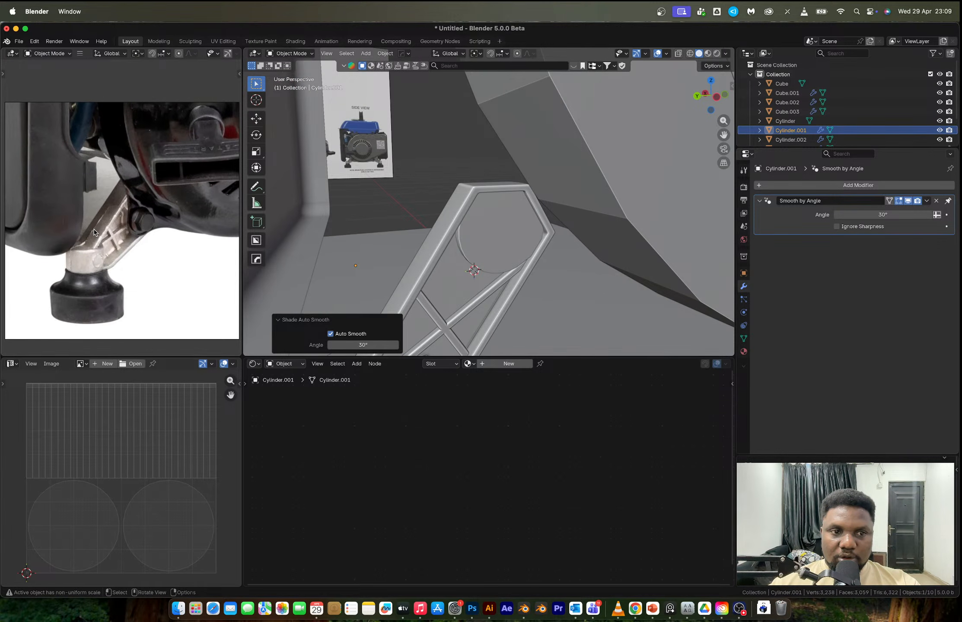
scroll(137, 258, down, 5)
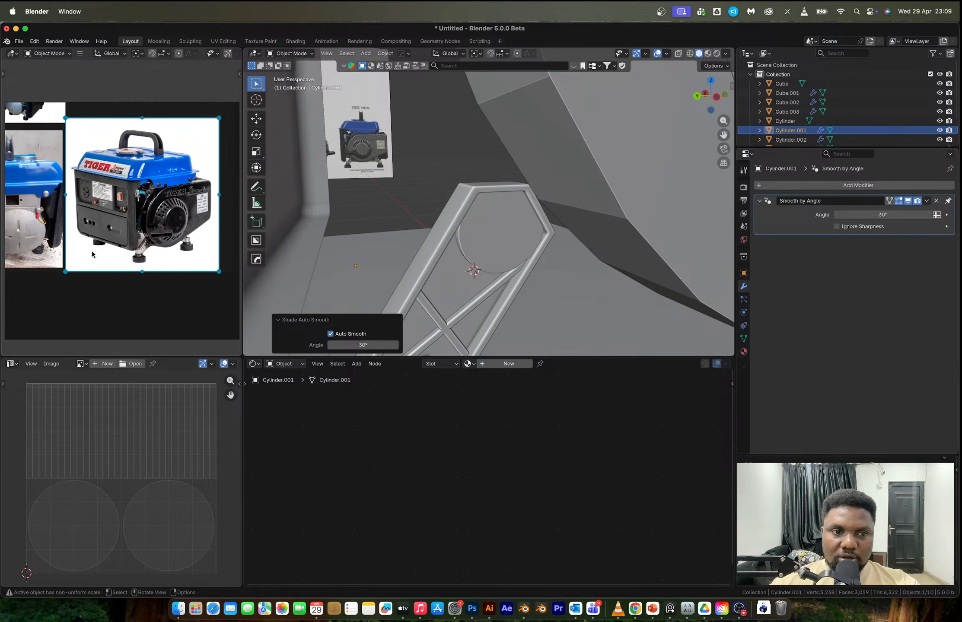
click(715, 99)
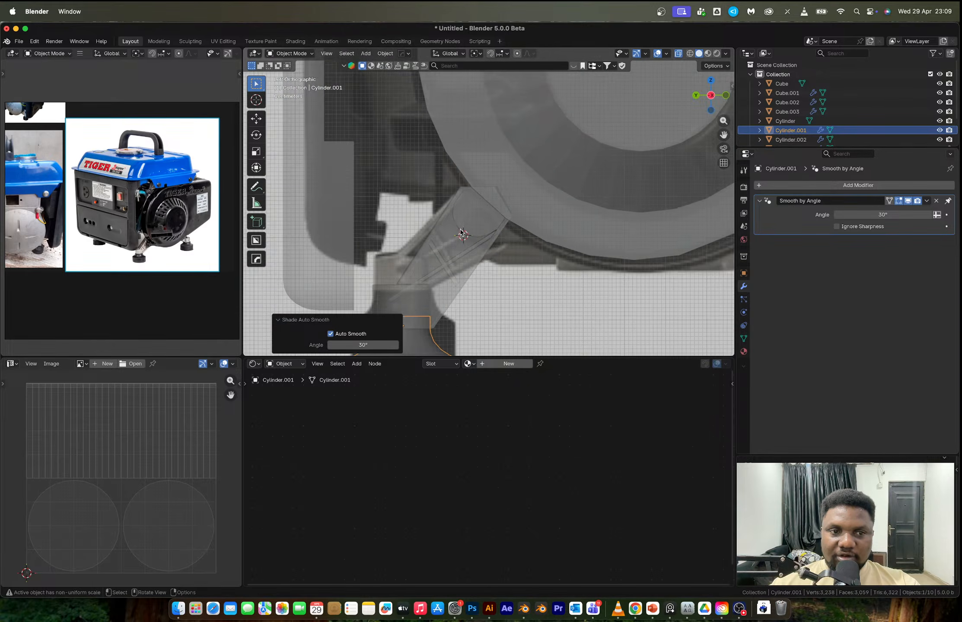
scroll(39, 221, left, 3)
scroll(83, 223, up, 10)
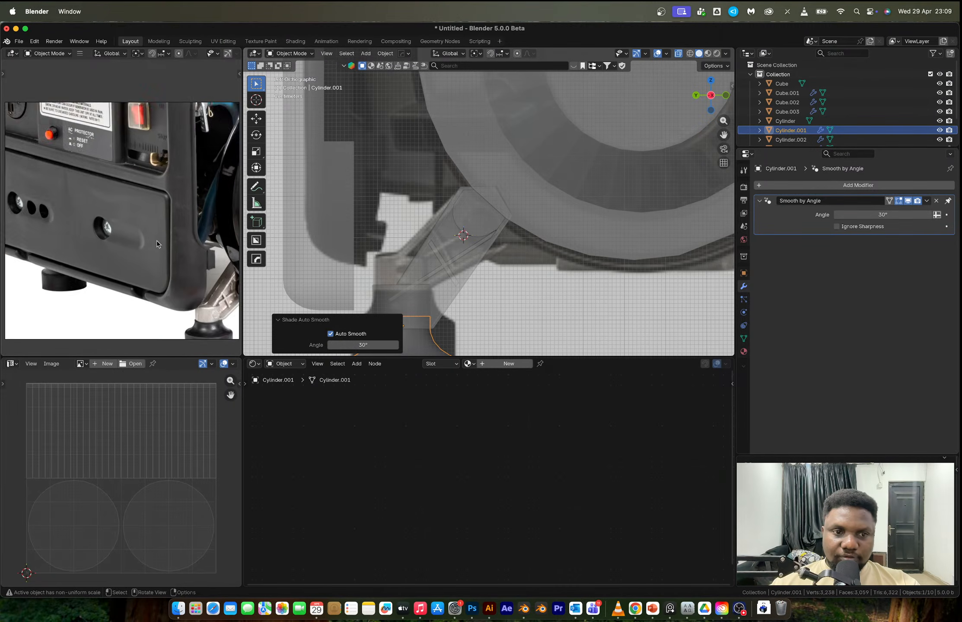
scroll(84, 222, down, 10)
scroll(93, 232, up, 8)
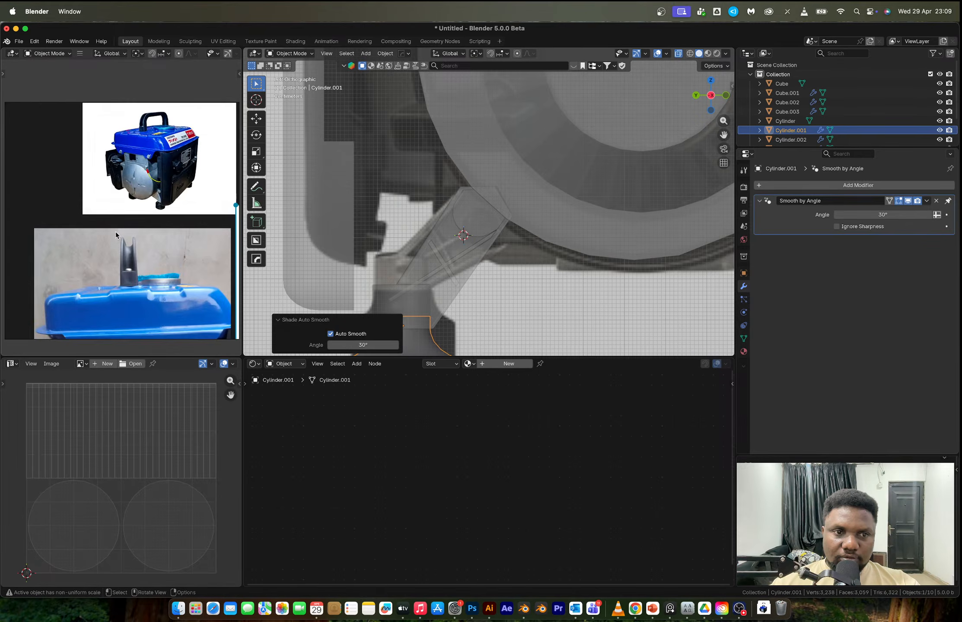
middle_drag(148, 291, 63, 216)
scroll(125, 249, up, 5)
scroll(124, 251, up, 2)
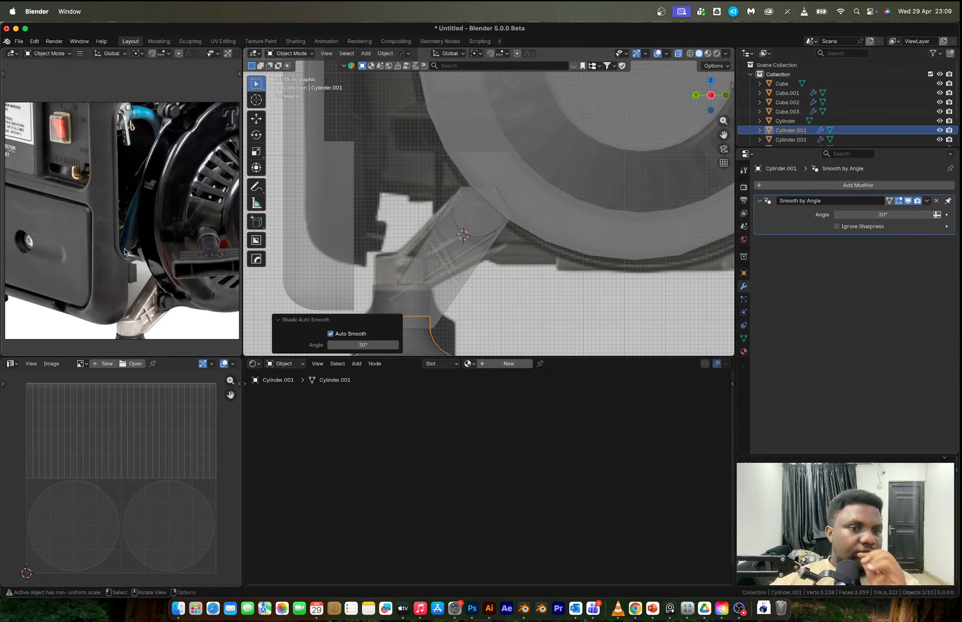
middle_drag(164, 270, 128, 212)
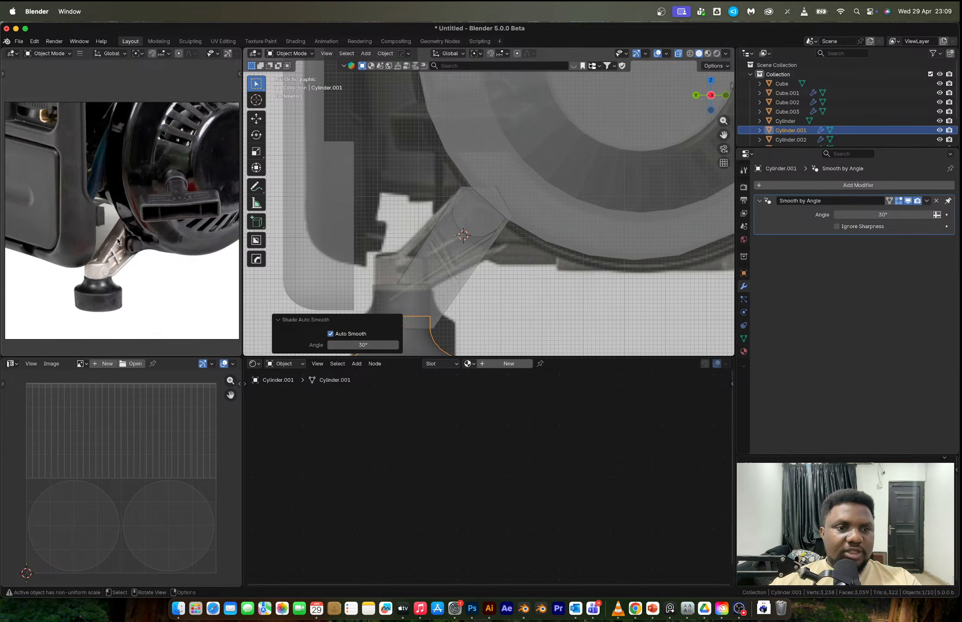
scroll(128, 247, down, 3)
scroll(128, 248, up, 4)
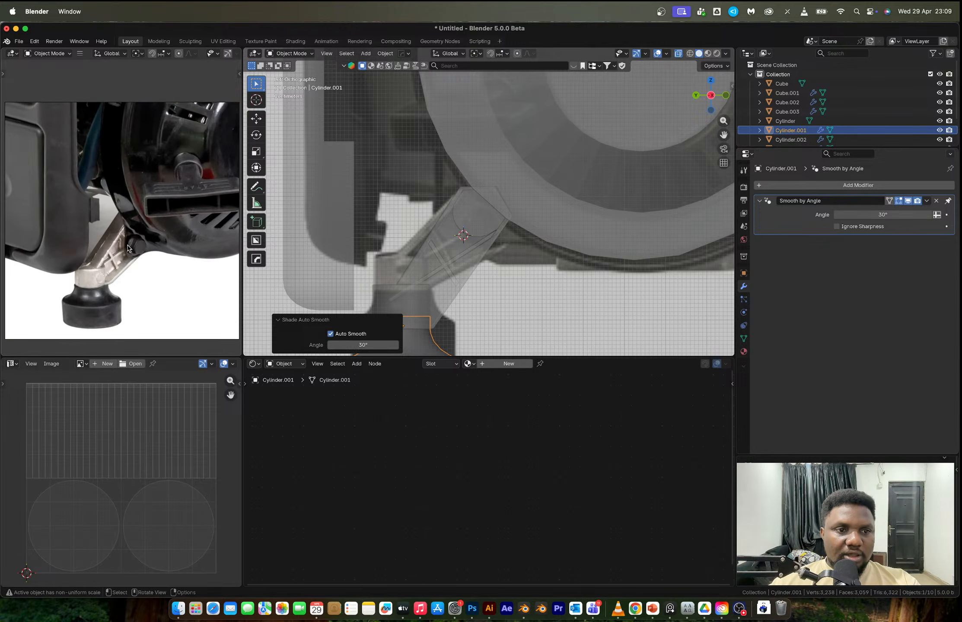
scroll(109, 244, down, 3)
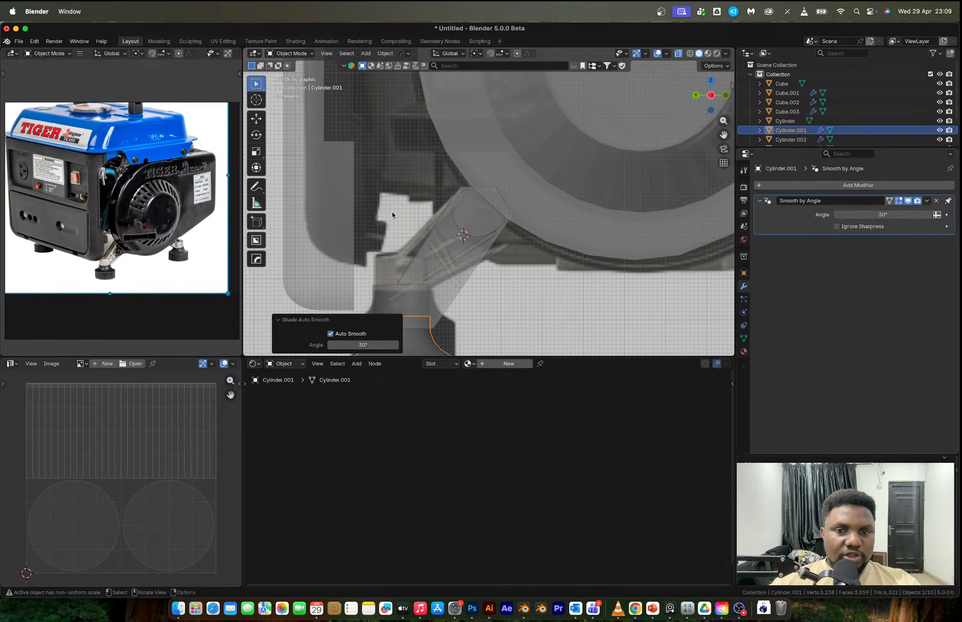
- Compare the modelled arm with the left-view blueprint, and examine the feet in the other generator reference photos
scroll(471, 200, down, 4)
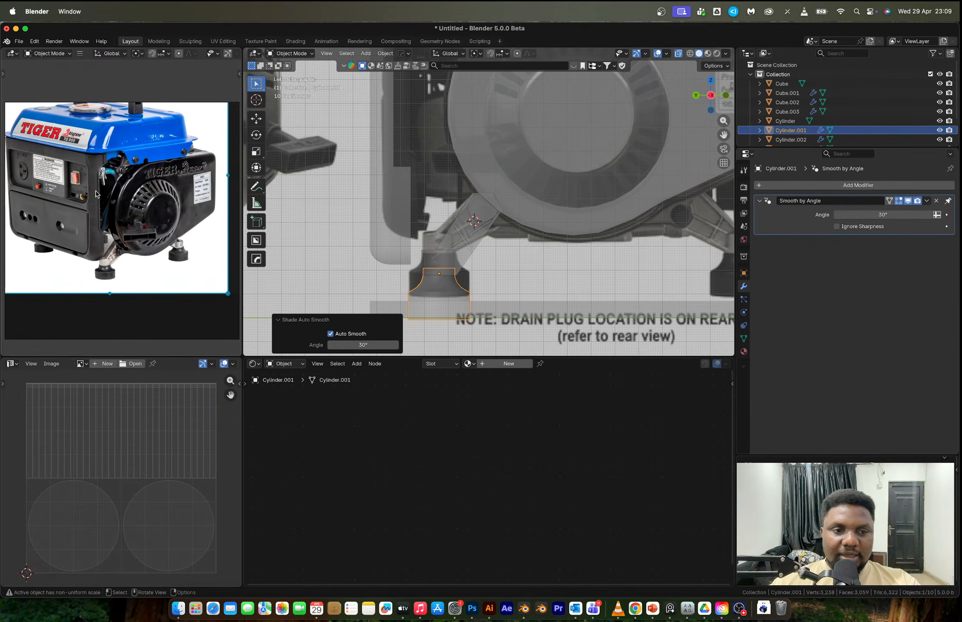
scroll(119, 226, down, 3)
scroll(97, 216, up, 5)
scroll(130, 197, down, 2)
scroll(130, 197, down, 2)
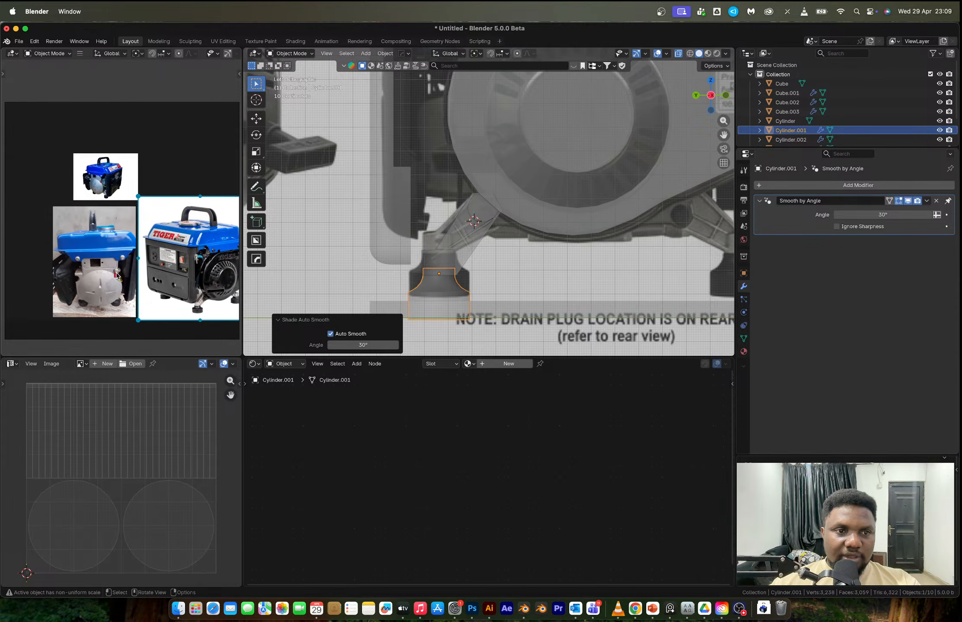
scroll(116, 203, up, 5)
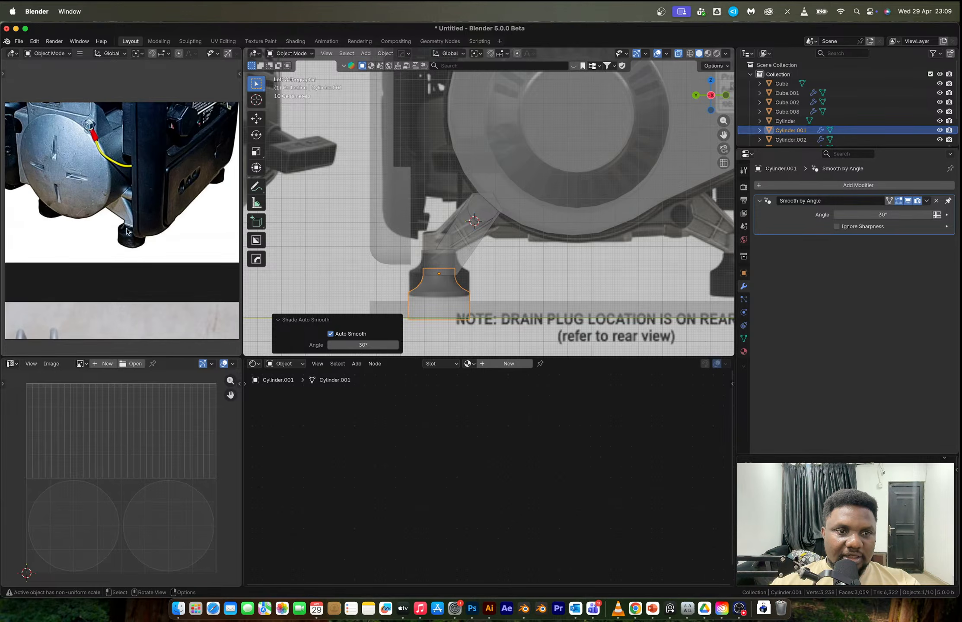
scroll(106, 200, down, 2)
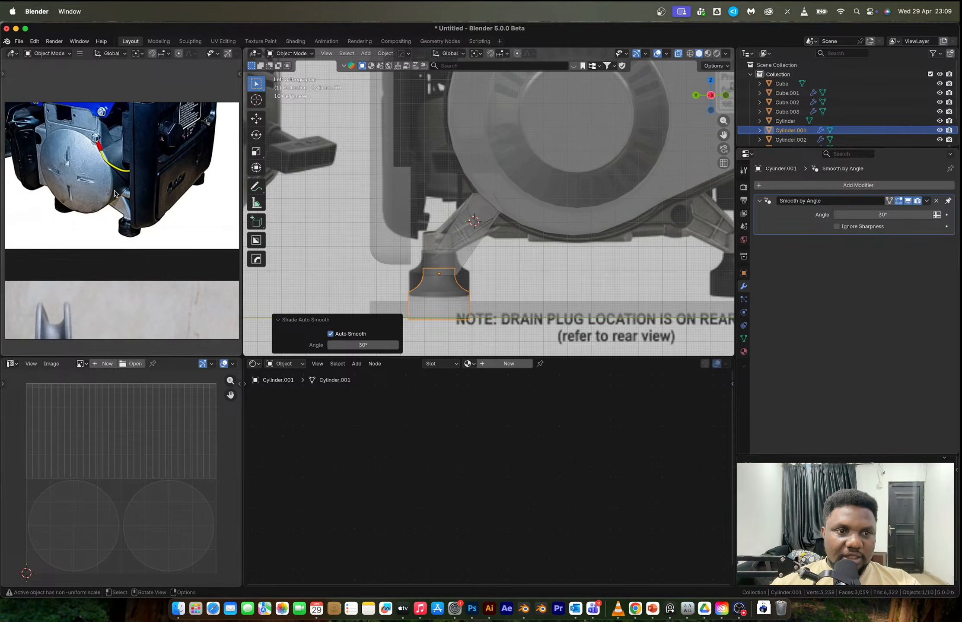
- Convert the foot, support arm, cross ribs and upper disc to plain meshes
middle_drag(475, 212, 501, 215)
scroll(436, 278, up, 4)
shift+click(450, 262)
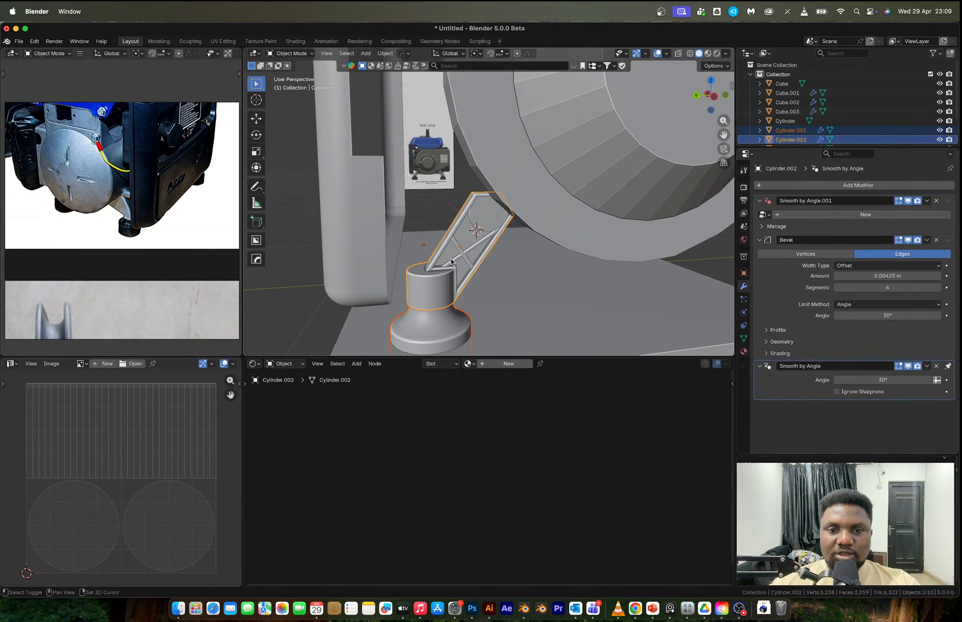
scroll(448, 264, up, 5)
shift+middle_drag(432, 298, 509, 193)
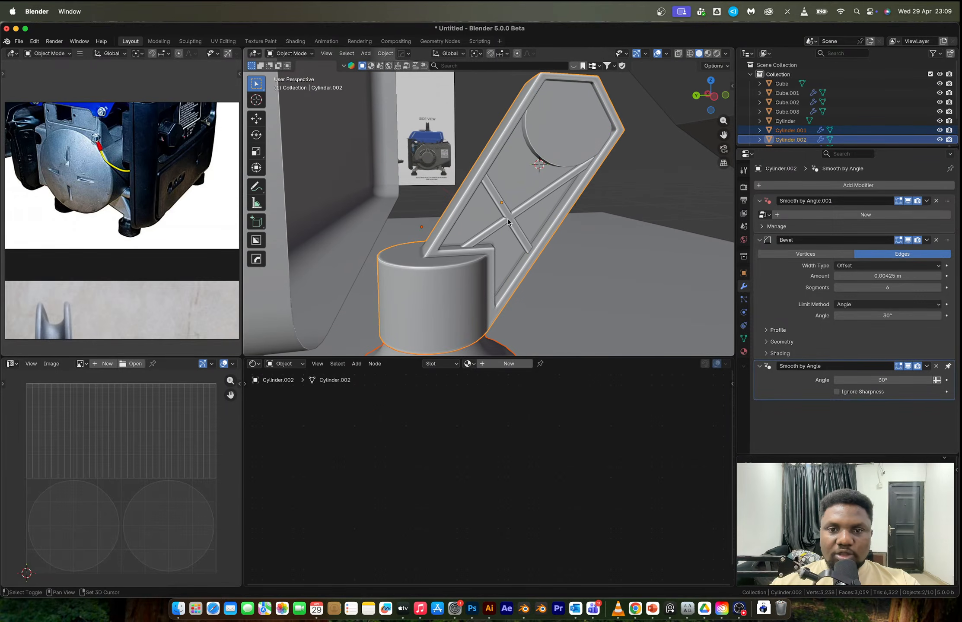
shift+click(509, 220)
shift+click(562, 152)
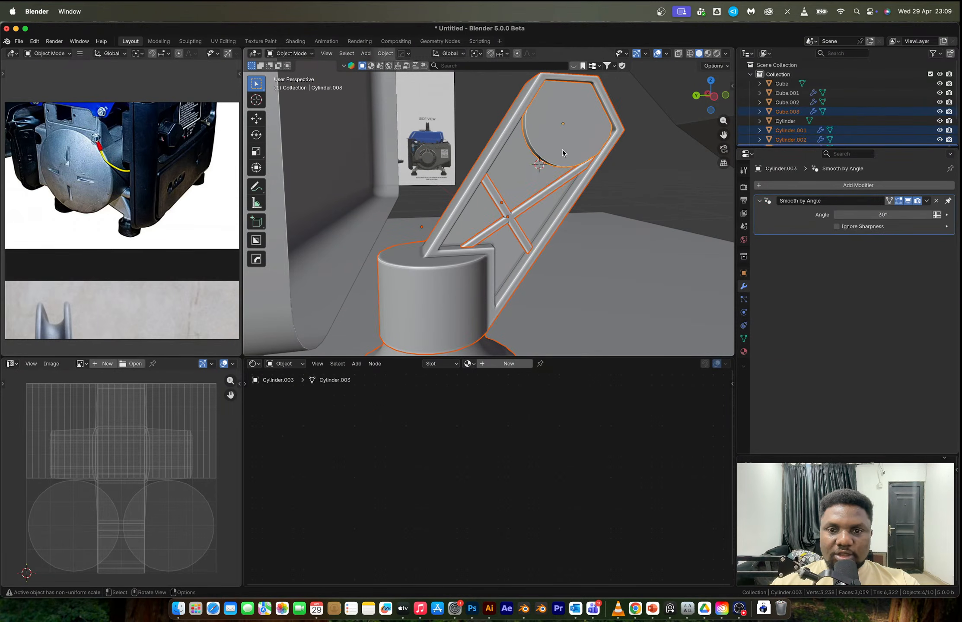
right_click(563, 152)
click(550, 243)
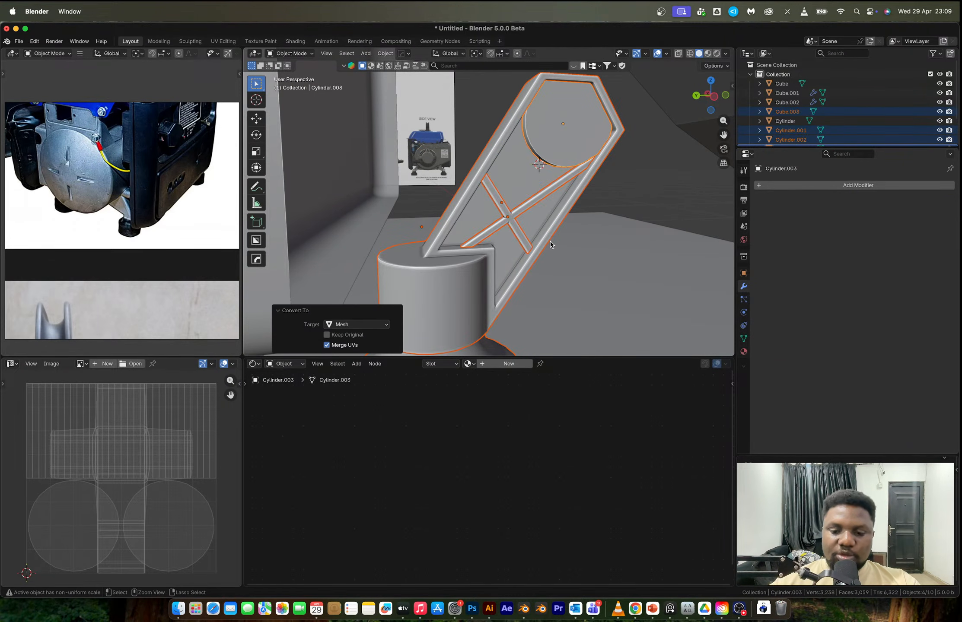
- Join the foot, arm, ribs and disc into one leg object
key(ctrl+j)
scroll(550, 243, down, 6)
key(Tab)
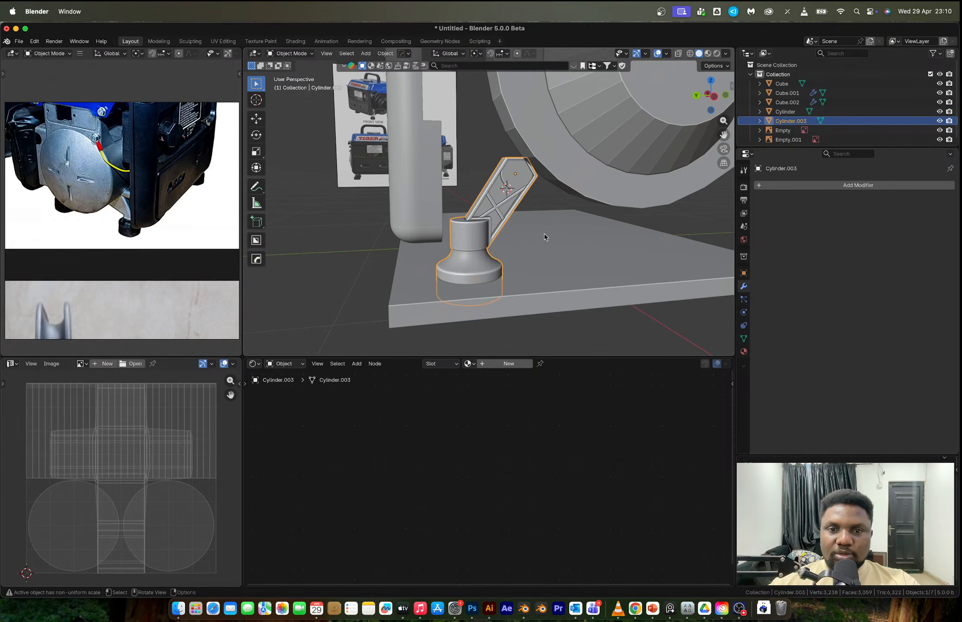
key(Tab)
- Try to mirror the joined leg across the base plate along Y, checking it from the side
scroll(544, 235, down, 2)
middle_drag(546, 235, 521, 233)
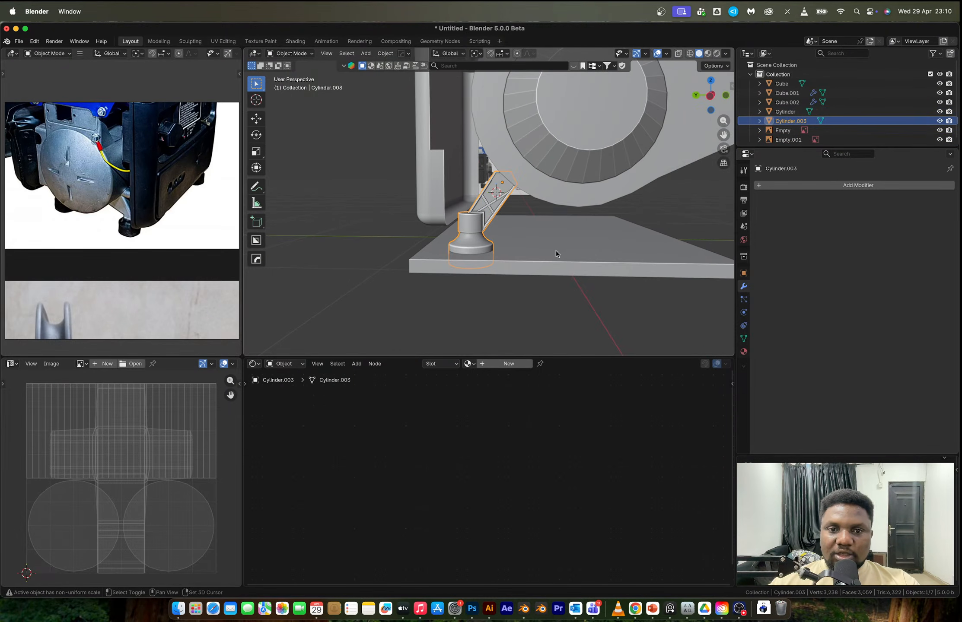
shift+click(534, 247)
scroll(536, 250, down, 5)
key(alt+x)
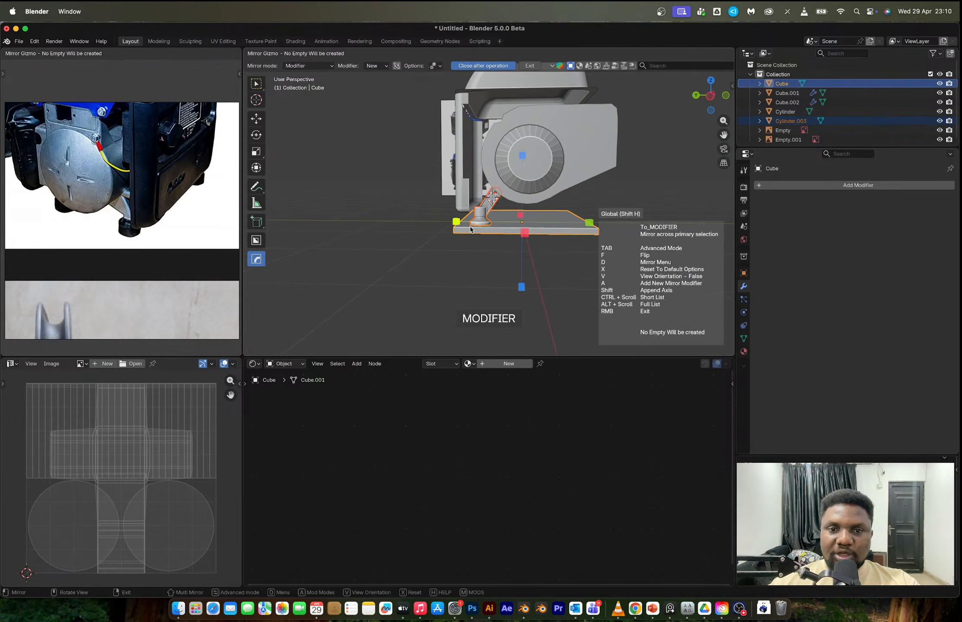
click(456, 222)
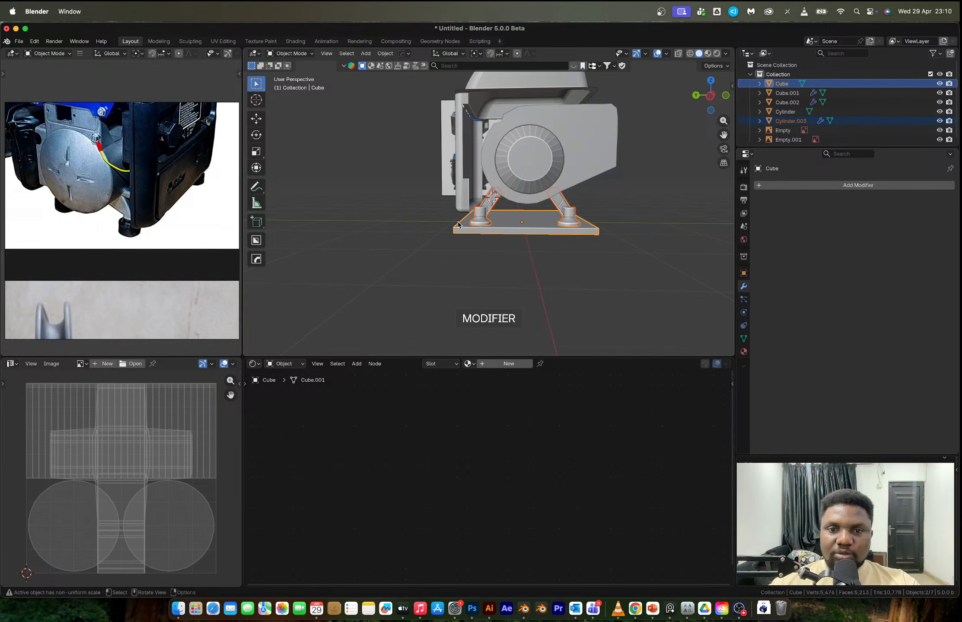
click(712, 99)
scroll(573, 213, up, 4)
key(ctrl+z)
- Try to mirror the leg about its own origin and inspect it in isolation
middle_drag(526, 228, 536, 234)
click(478, 222)
middle_drag(478, 222, 520, 213)
key(alt+x)
click(576, 195)
scroll(506, 239, up, 5)
scroll(477, 243, up, 2)
key(slash)
key(ctrl+z)
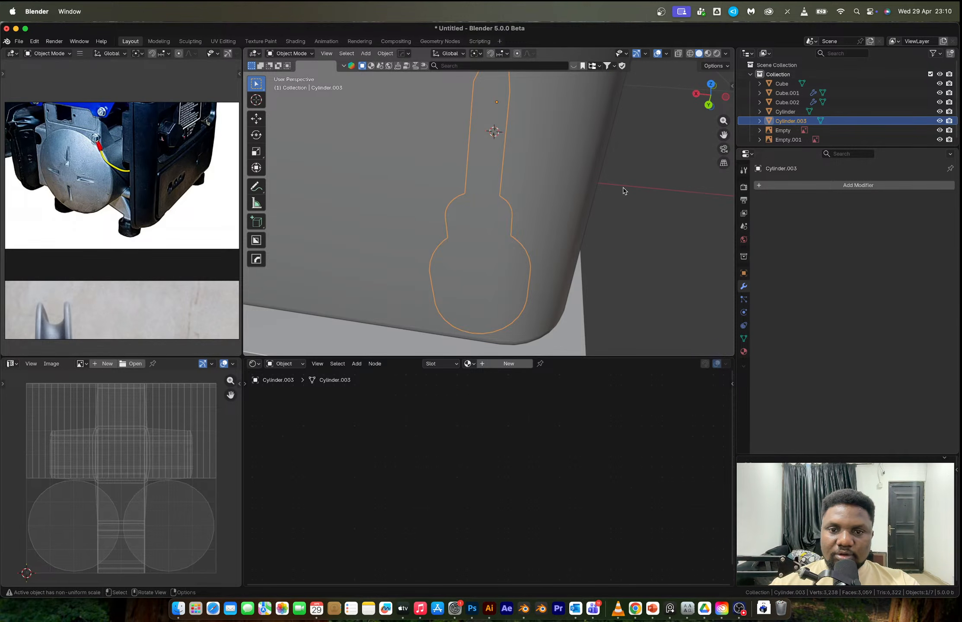
- Isolate the leg and place the 3D cursor on the middle lengthwise edge of the arm's outer face
key(slash)
key(Tab)
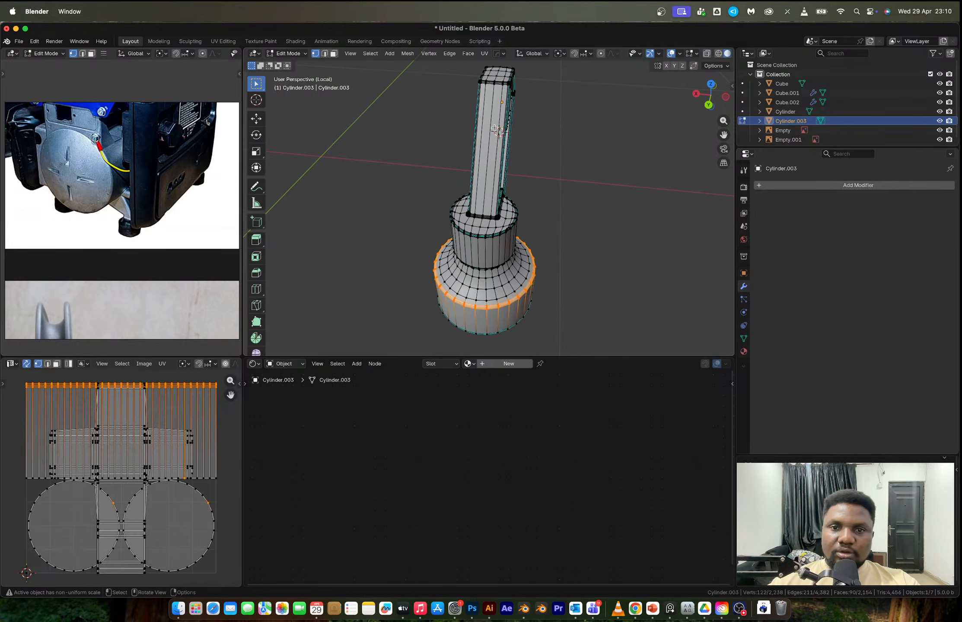
key(2)
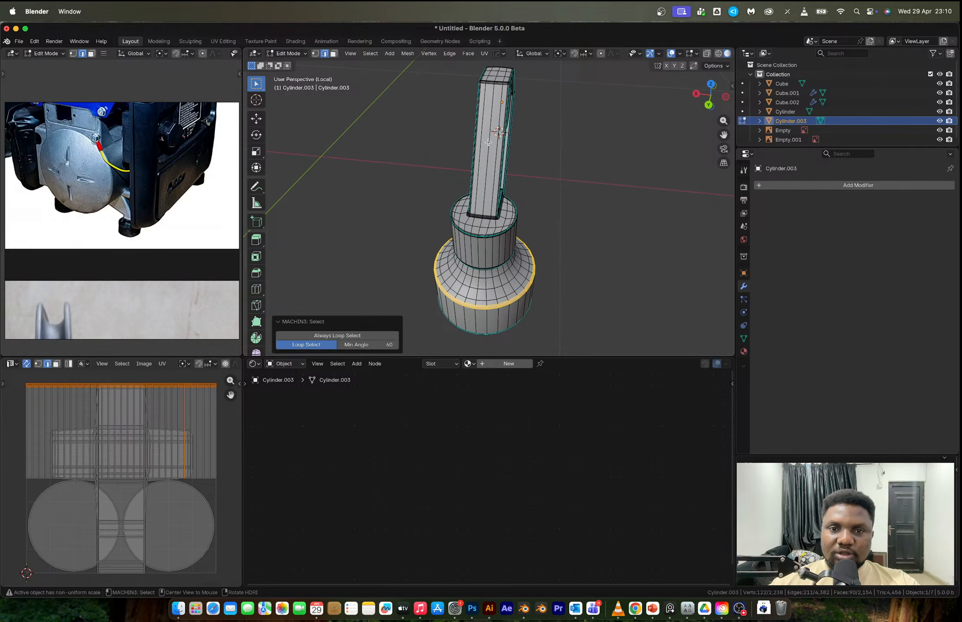
click(489, 134)
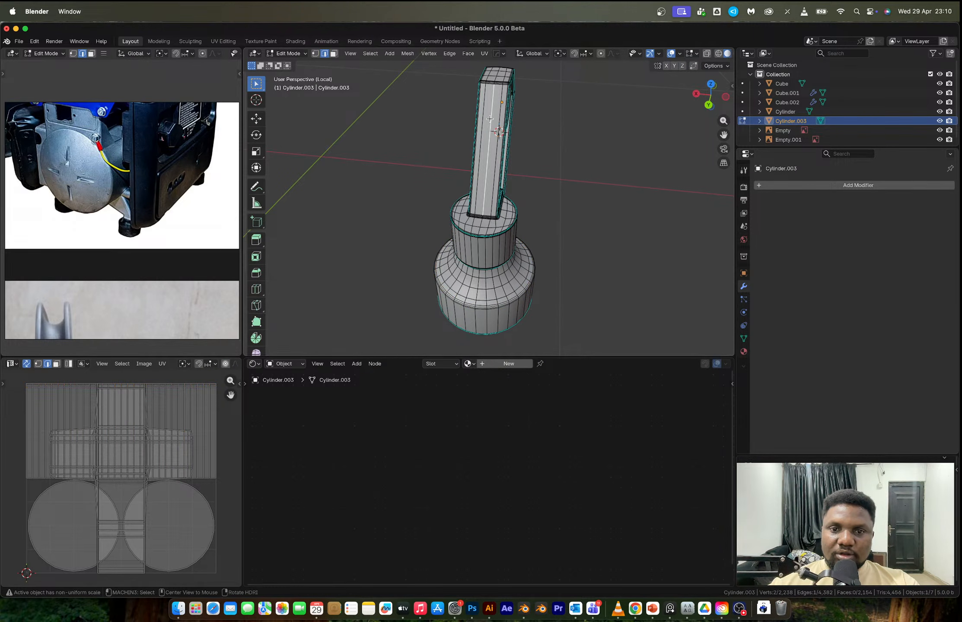
alt+click(489, 119)
key(Tab)
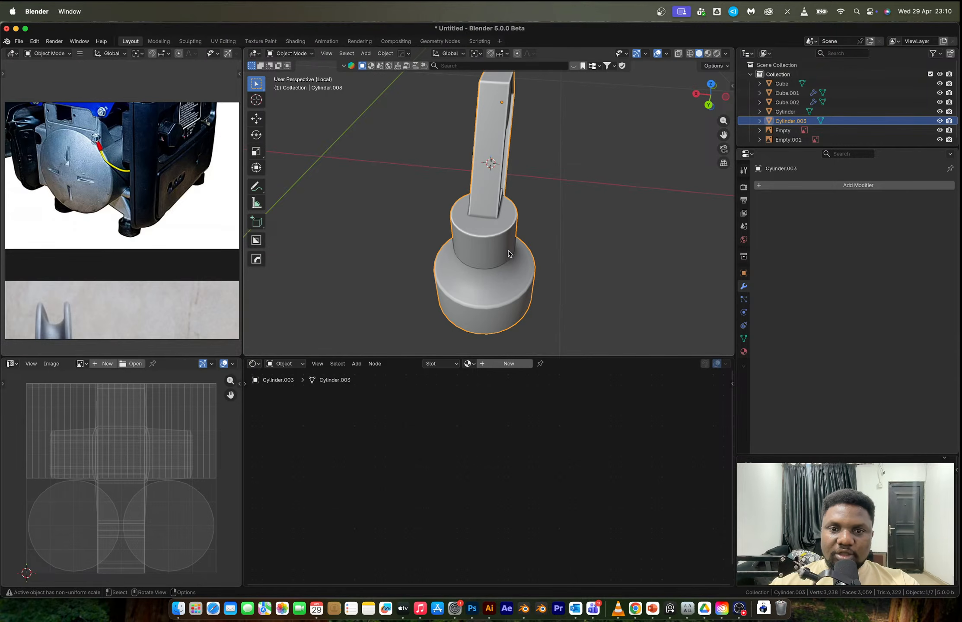
- Set the leg's origin to the 3D cursor
key(shift+alt+x)
right_click(549, 151)
right_click(502, 157)
mouse_move(508, 188)
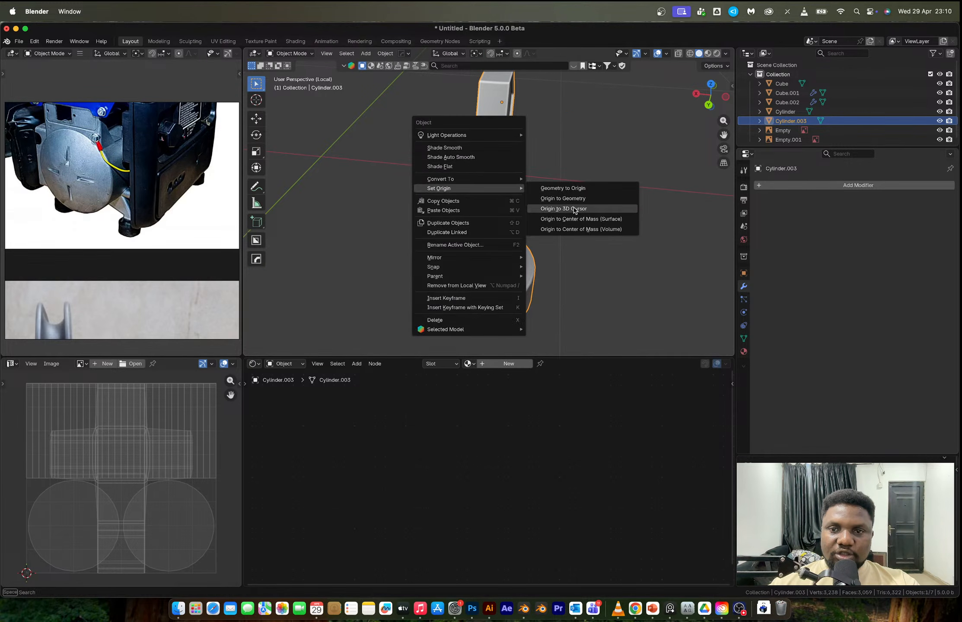
click(574, 209)
- Mirror the leg about its own origin along Z with bisect, so both arm faces match
key(shift+alt+x)
click(557, 170)
middle_drag(569, 180, 513, 162)
scroll(523, 177, up, 5)
- Apply the leg's object transform and bevel the upper disc's rim with 3 segments and an offset of about 0.0024 m
key(Tab)
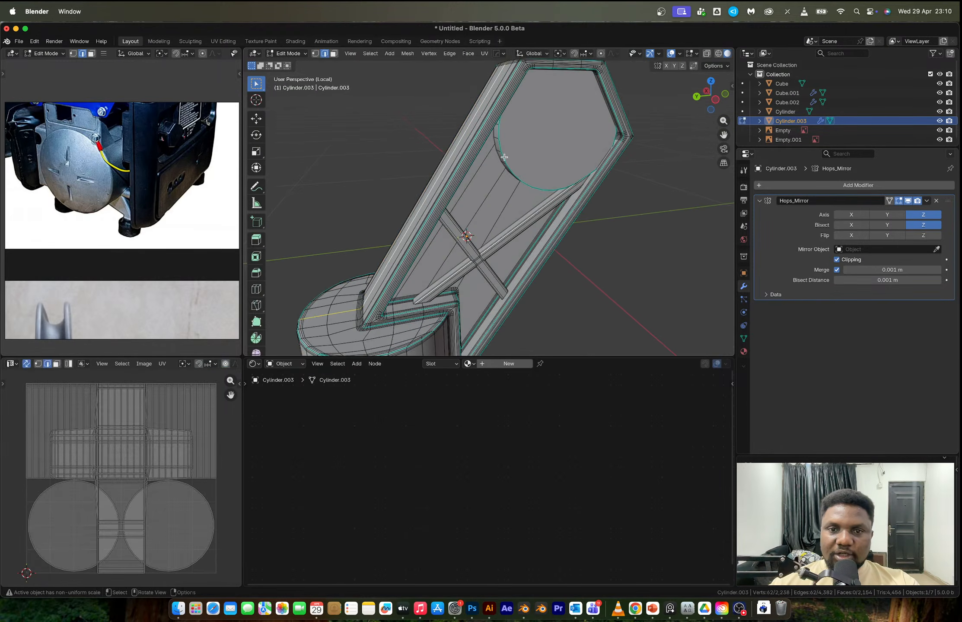
alt+click(501, 152)
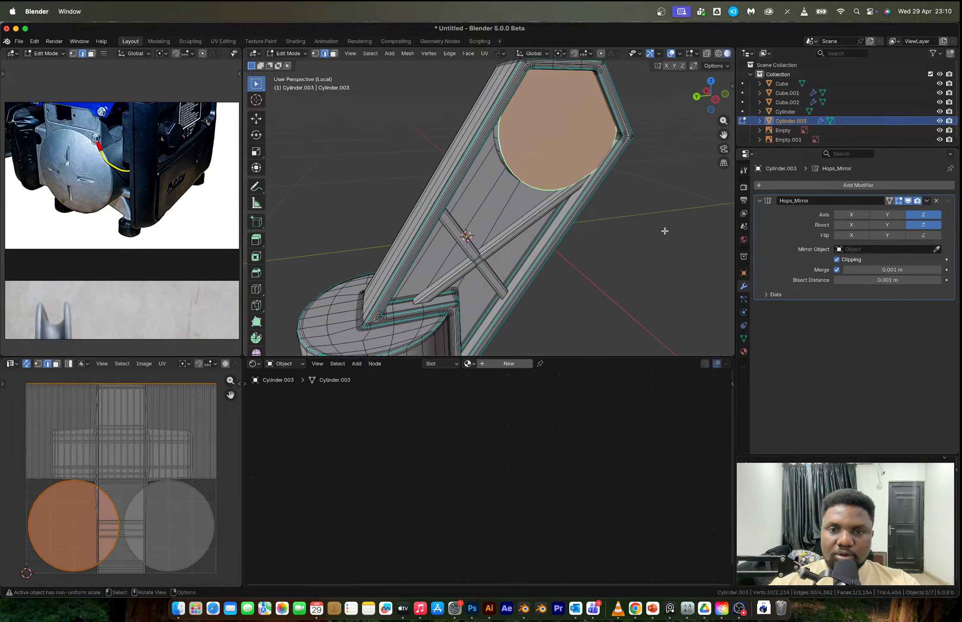
key(Tab)
key(ctrl+a)
click(610, 140)
key(Tab)
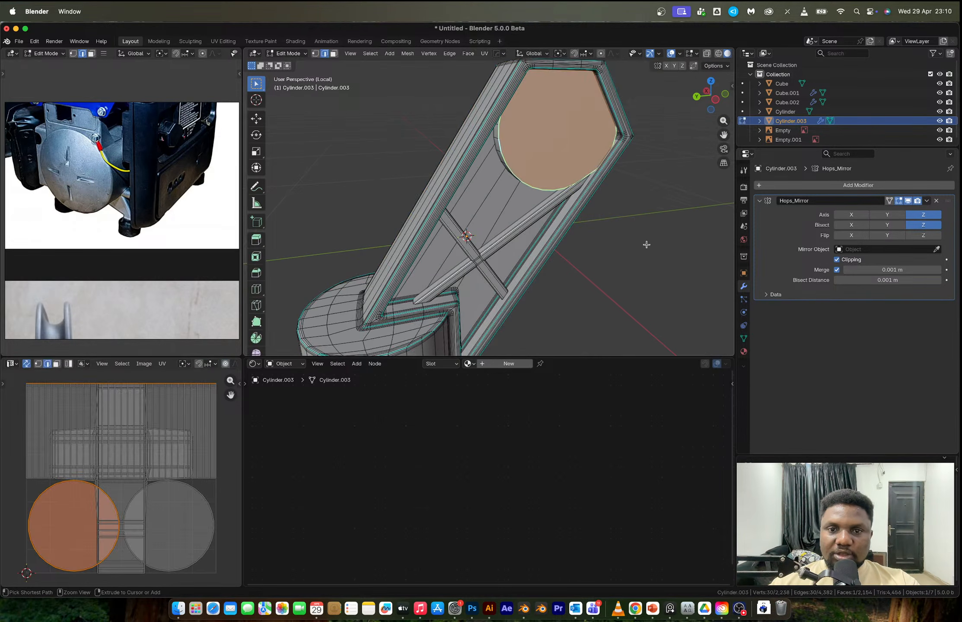
key(ctrl+b)
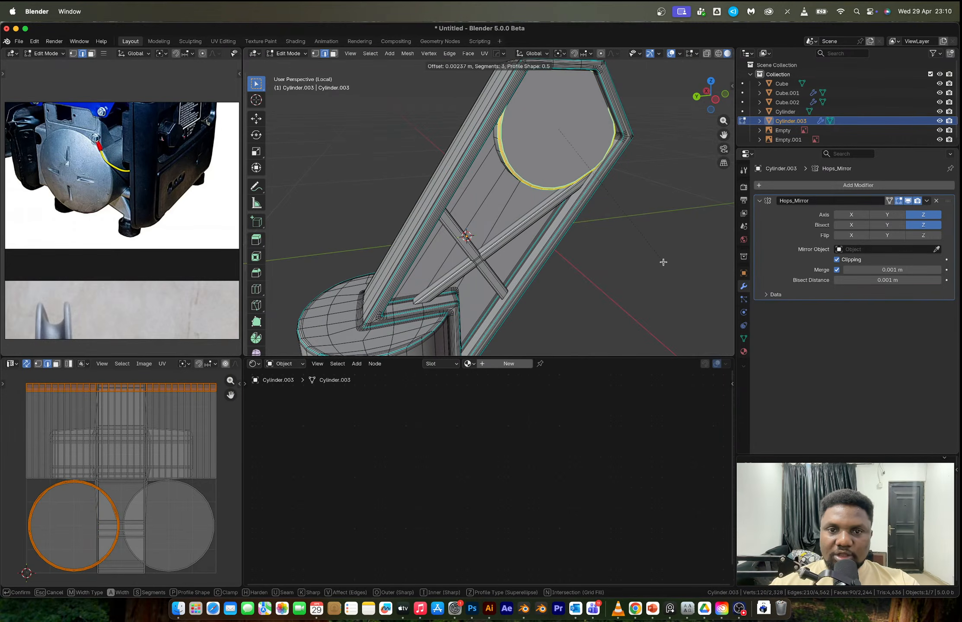
click(663, 261)
key(Tab)
- Apply the leg's mirror modifier and return from the isolated view to the full scene
mouse_move(610, 202)
middle_down()
mouse_move(604, 190)
mouse_move(648, 190)
mouse_move(620, 204)
mouse_move(630, 212)
middle_up()
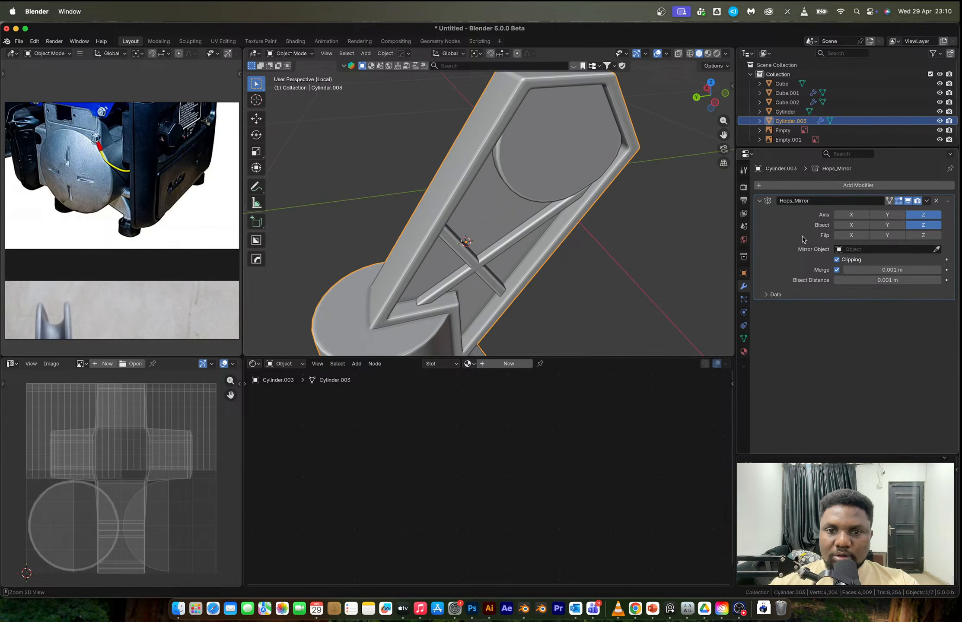
key(ctrl+a)
scroll(571, 219, down, 4)
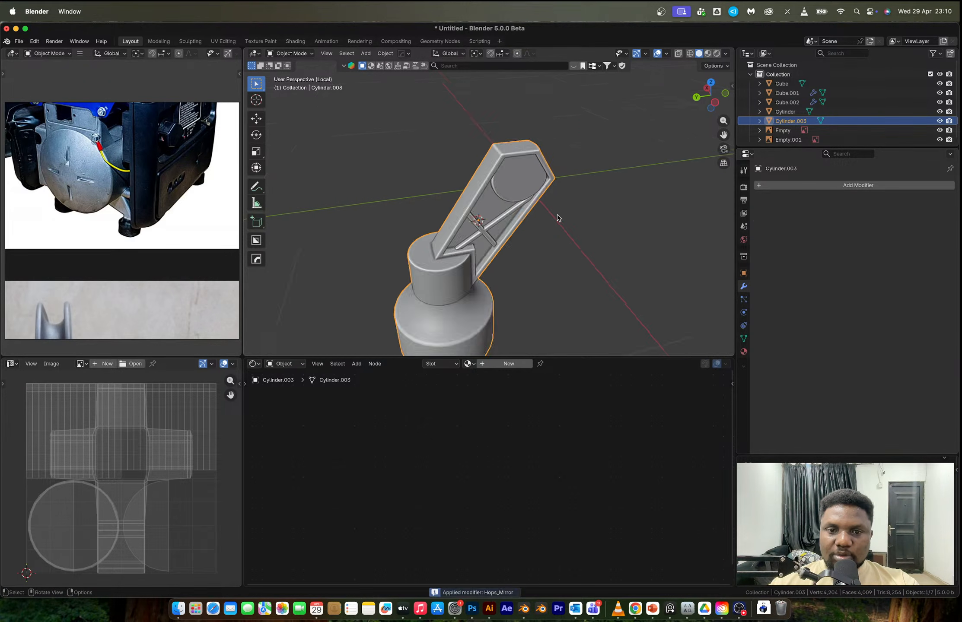
middle_drag(571, 219, 565, 190)
key(KP_Divide)
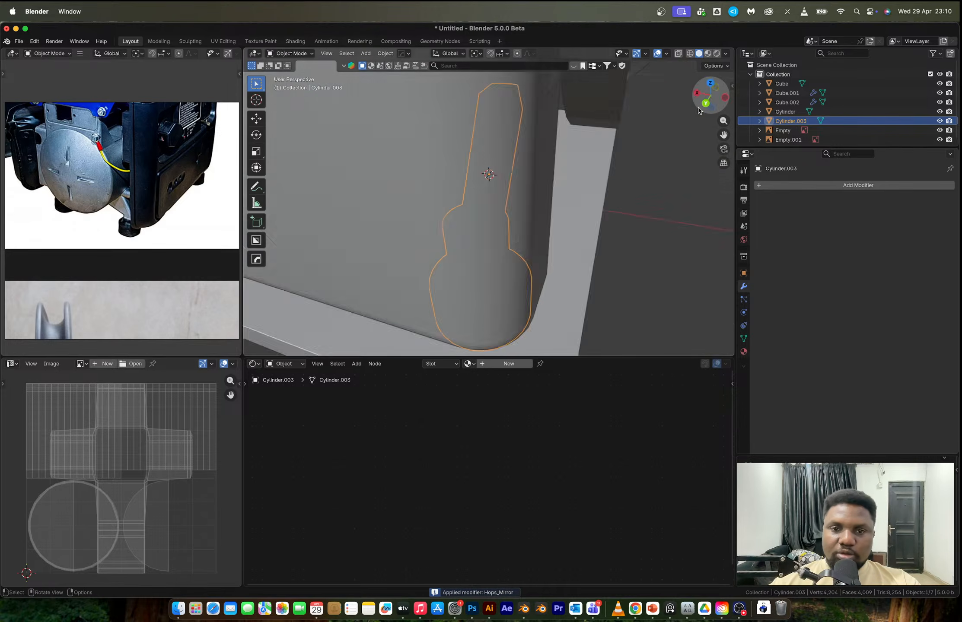
- Mirror the leg across the base plate along Y to create the opposite leg
shift+click(536, 224)
key(alt+x)
click(432, 184)
middle_drag(433, 185, 562, 177)
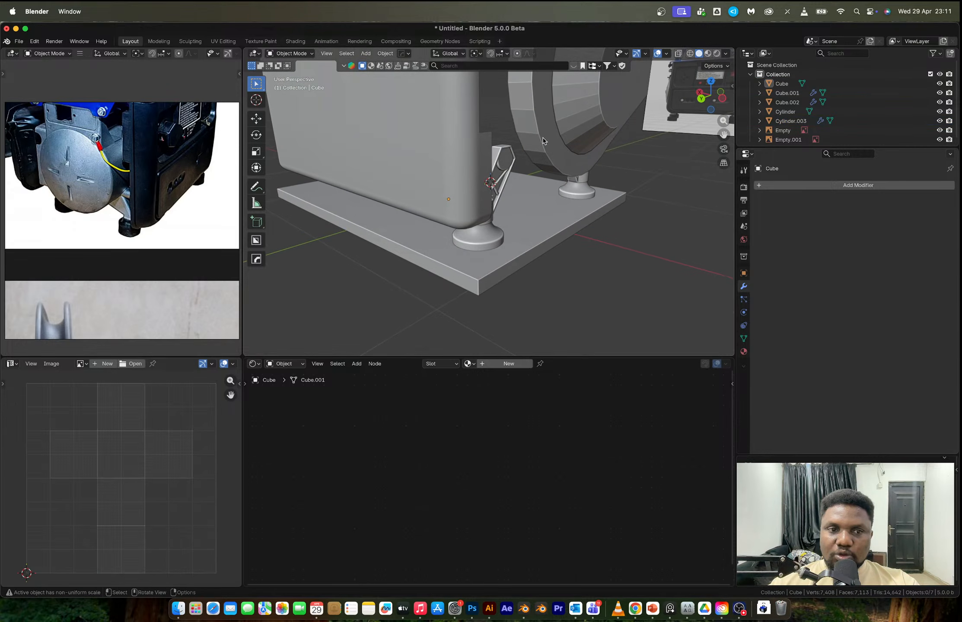
- Examine the reference photo where the support arm meets the recoil-starter housing
click(542, 139)
scroll(145, 247, down, 4)
shift+middle_drag(152, 252, 82, 183)
shift+middle_drag(181, 268, 36, 161)
scroll(151, 264, up, 1)
scroll(176, 298, up, 3)
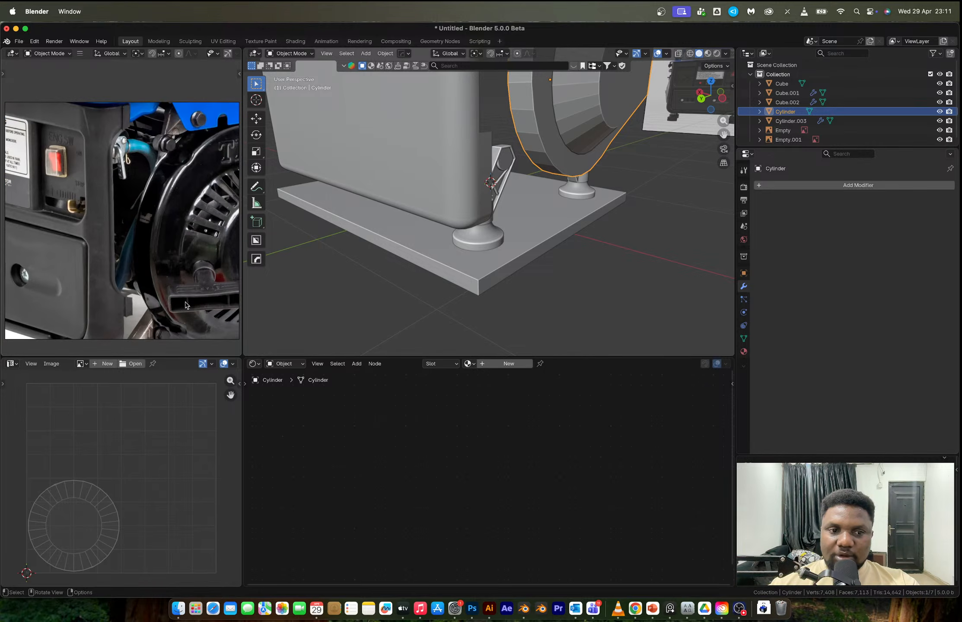
scroll(443, 162, up, 2)
- Try to shift the mirrored legs about 0.067 m along negative X
click(510, 143)
middle_drag(511, 161, 537, 160)
middle_drag(534, 199, 521, 200)
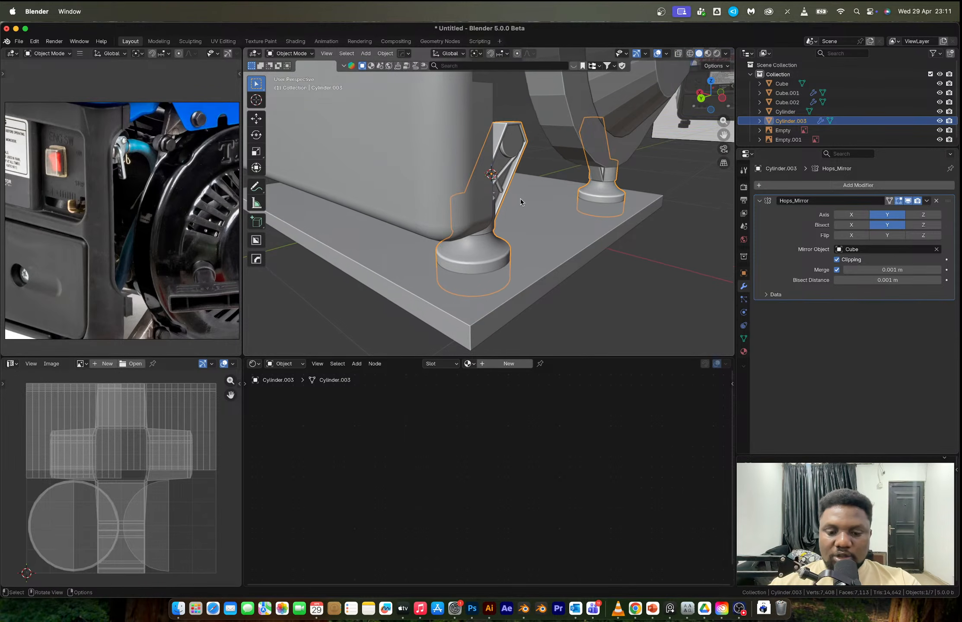
key(g)
key(y)
key(x)
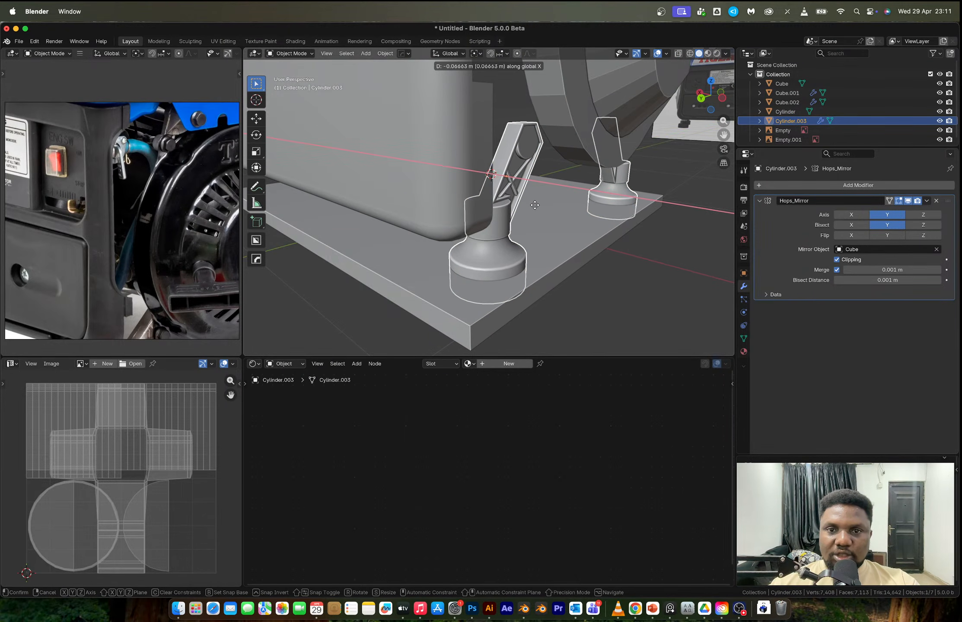
click(535, 203)
- Inspect the arm beside the housing and undo the legs' X move
click(551, 103)
mouse_move(554, 108)
middle_down()
mouse_move(587, 117)
mouse_move(565, 107)
middle_up()
scroll(527, 140, up, 3)
shift+middle_drag(527, 141, 483, 214)
key(super+z)
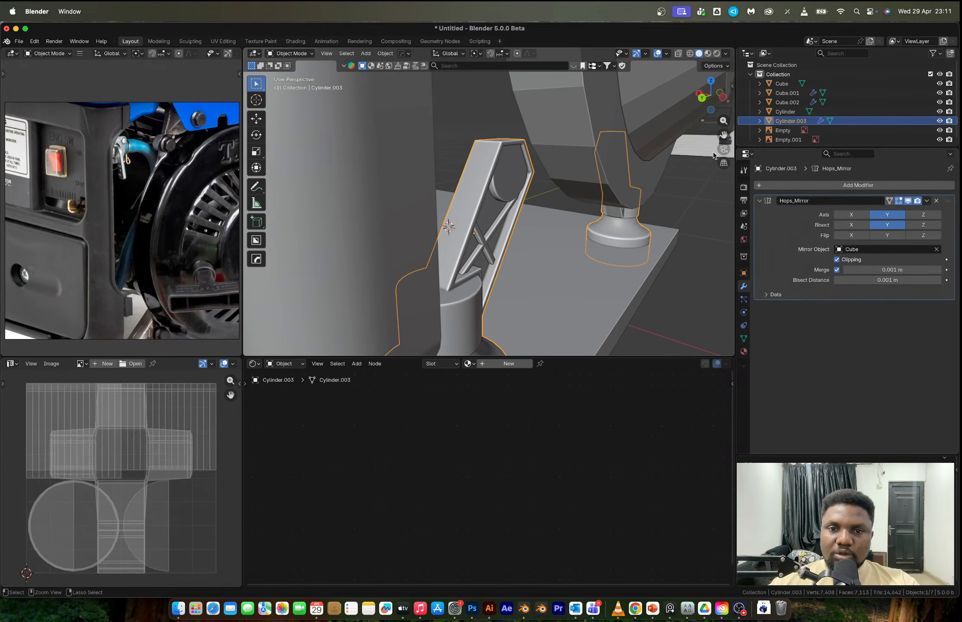
key(super+z)
- Move the engine housing's back edge loop about 0.088 m along X, away from the support arm
click(702, 100)
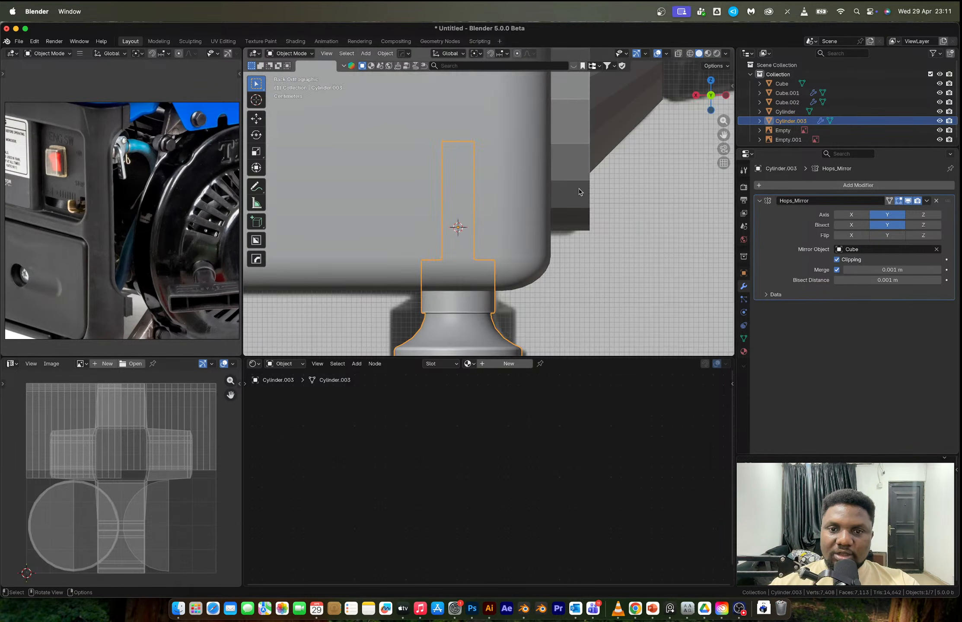
key(alt+z)
middle_drag(580, 190, 531, 205)
click(548, 158)
key(Tab)
alt+click(514, 145)
key(g)
key(x)
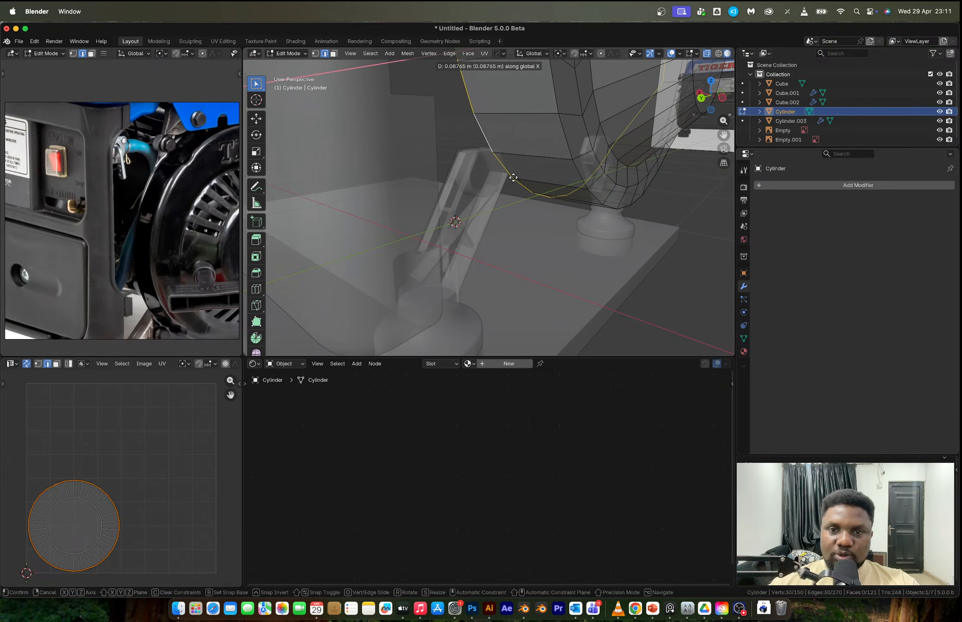
click(513, 177)
middle_drag(513, 177, 548, 170)
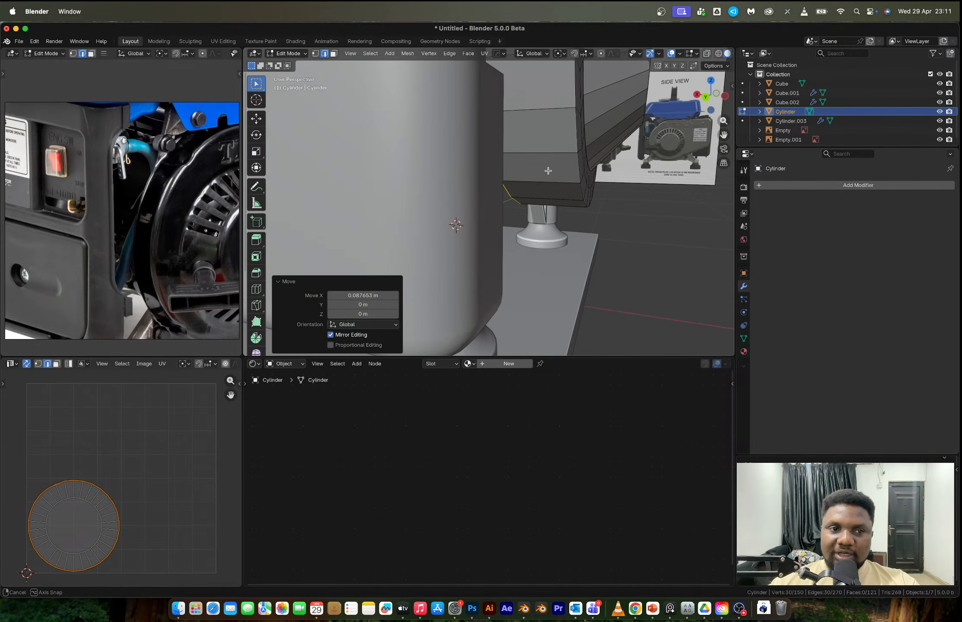
- Compare the joint between arm and housing with the reference photo, and leave mesh editing
middle_drag(167, 292, 192, 217)
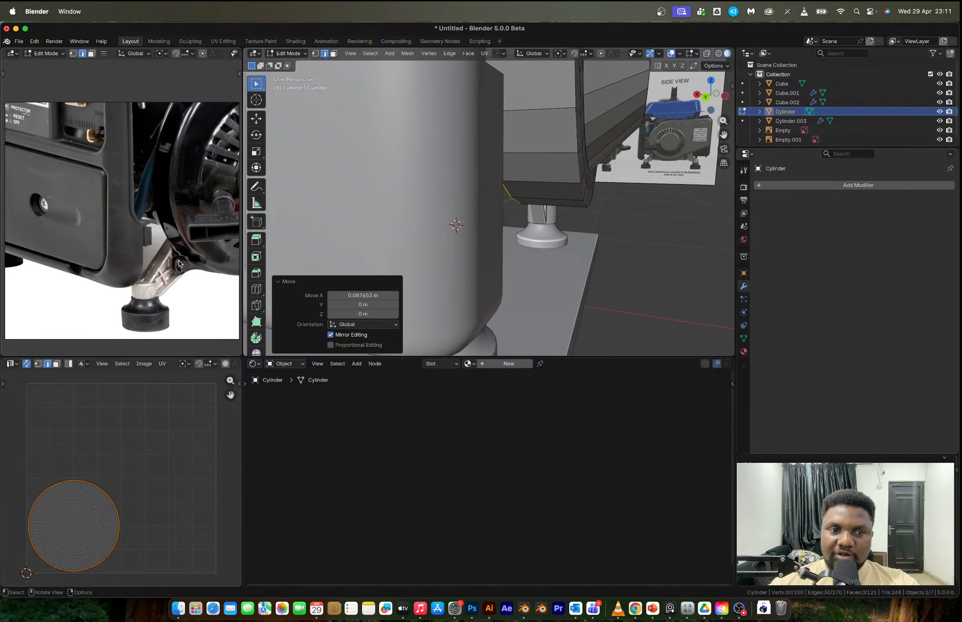
middle_drag(523, 180, 465, 141)
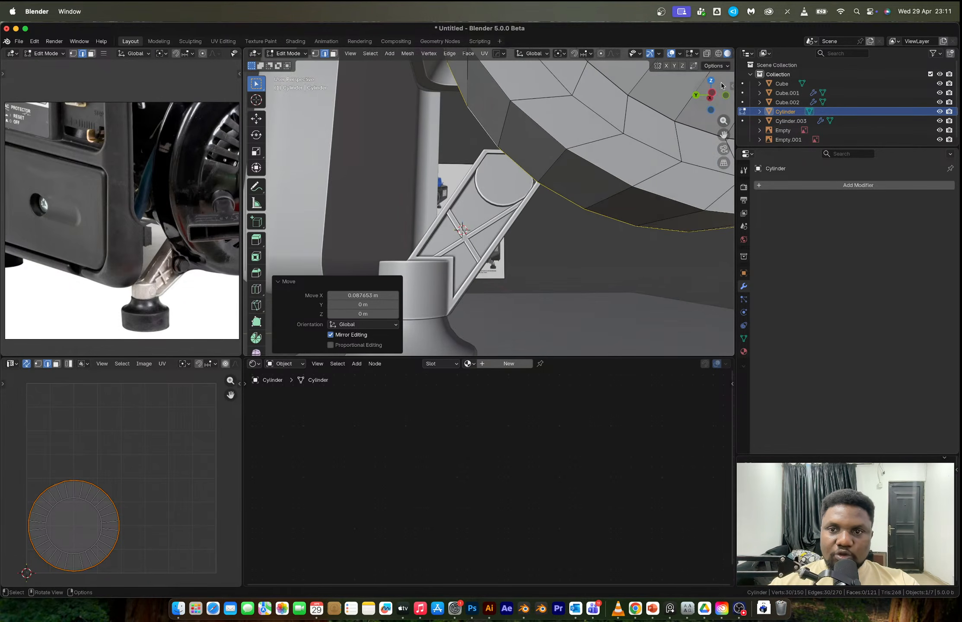
click(712, 93)
middle_drag(547, 142, 609, 138)
key(1)
click(516, 146)
key(Tab)
middle_drag(519, 150, 611, 114)
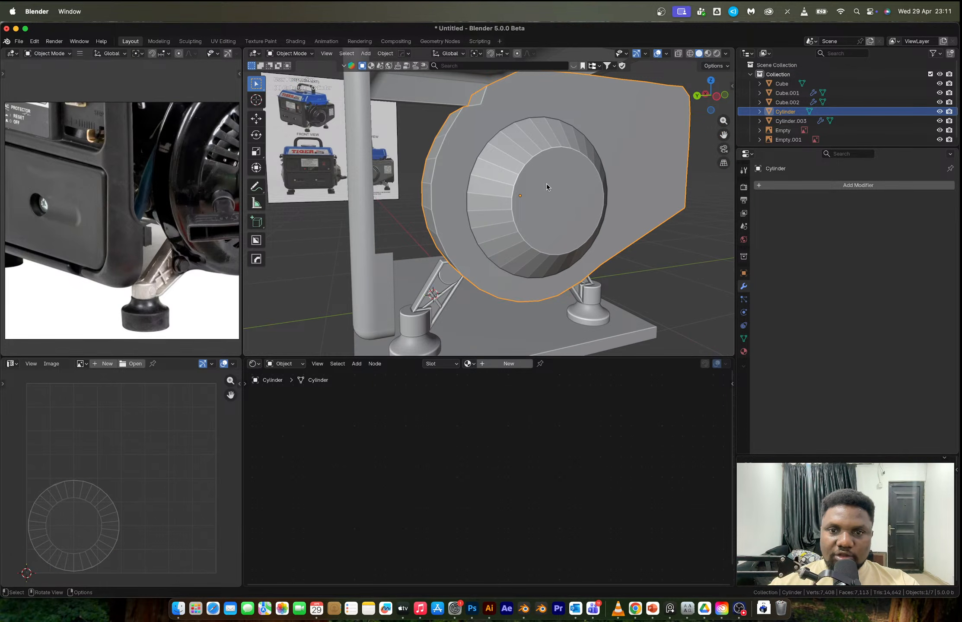
- Bevel the inner circular edge of the housing's raised centre with 5 segments and an offset of about 0.0078 m
scroll(546, 183, up, 4)
key(Tab)
key(2)
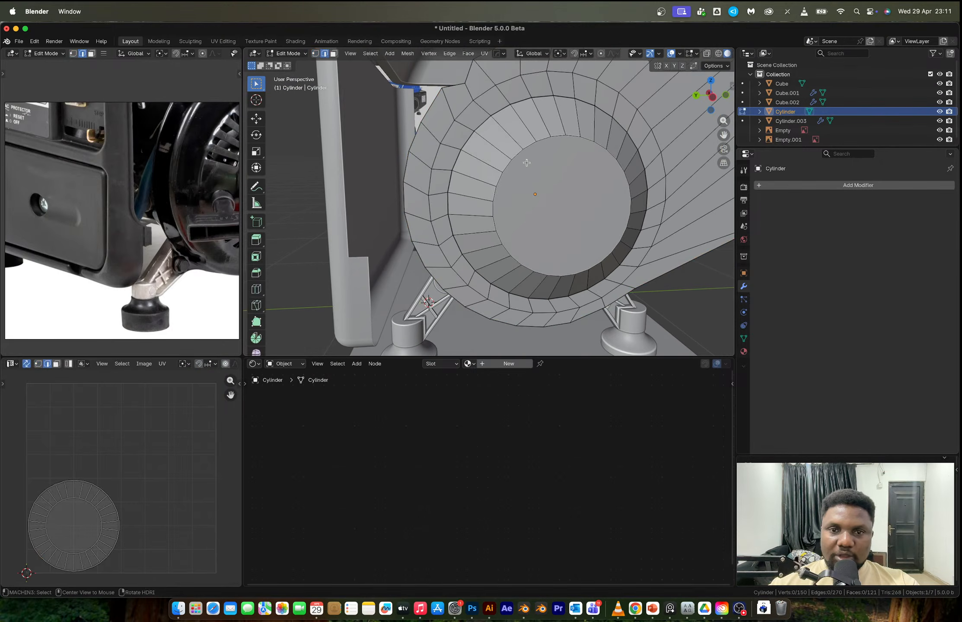
alt+click(523, 144)
key(ctrl+b)
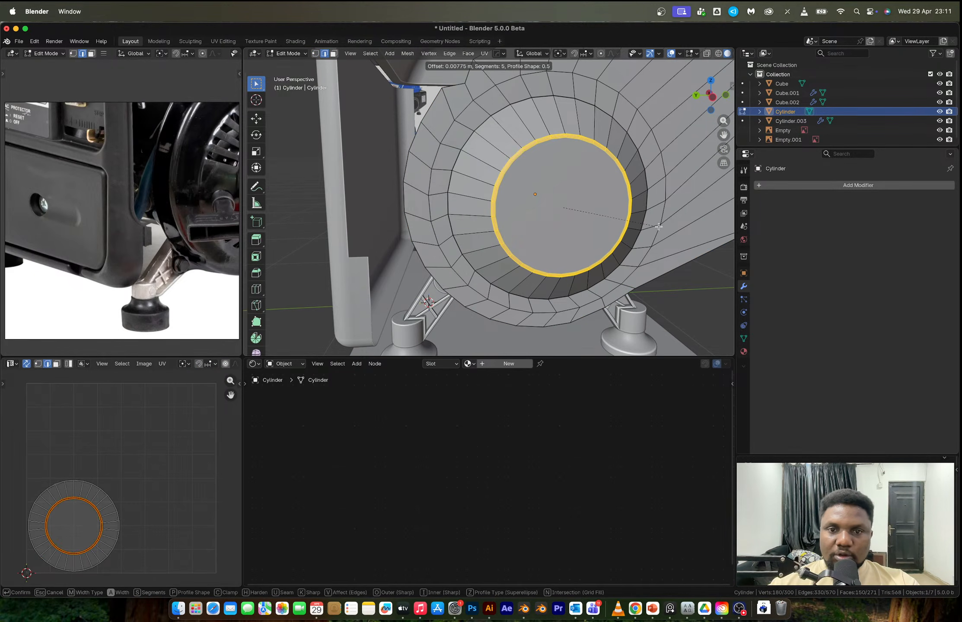
click(659, 227)
- Bevel the outer circular edge loop of the housing's raised centre and leave mesh editing
alt+click(483, 124)
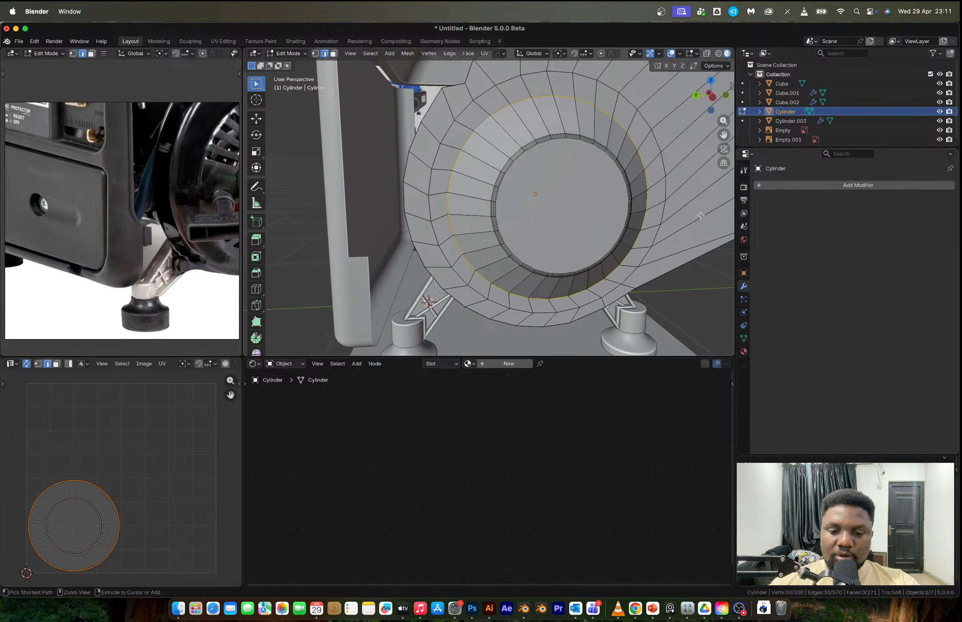
key(ctrl+b)
key(Tab)
scroll(593, 169, down, 4)
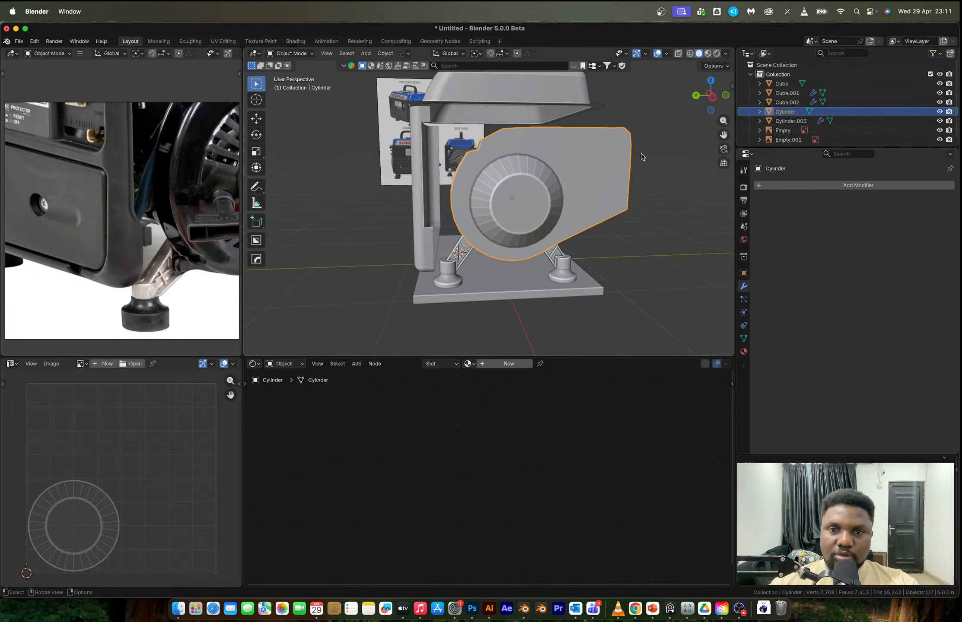
- Apply Shade Auto Smooth with a 30° angle to the engine housing
right_click(549, 175)
click(540, 145)
key(ctrl+KP_3)
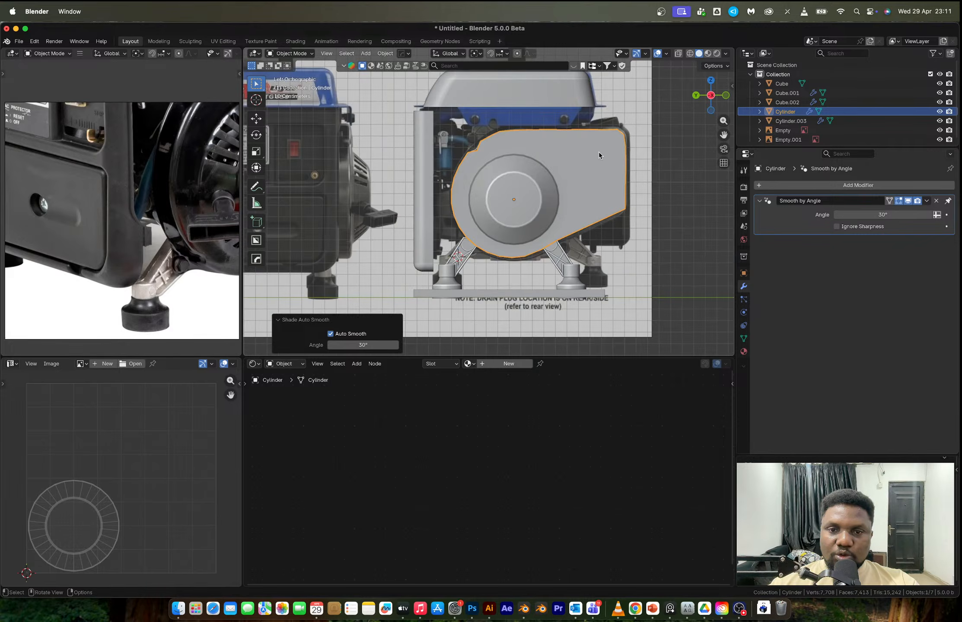
- Select the sloped ring's faces on the housing clockwise from the upper-left face round to the lower-left, leaving a gap on the left side
key(Tab)
key(KP_Decimal)
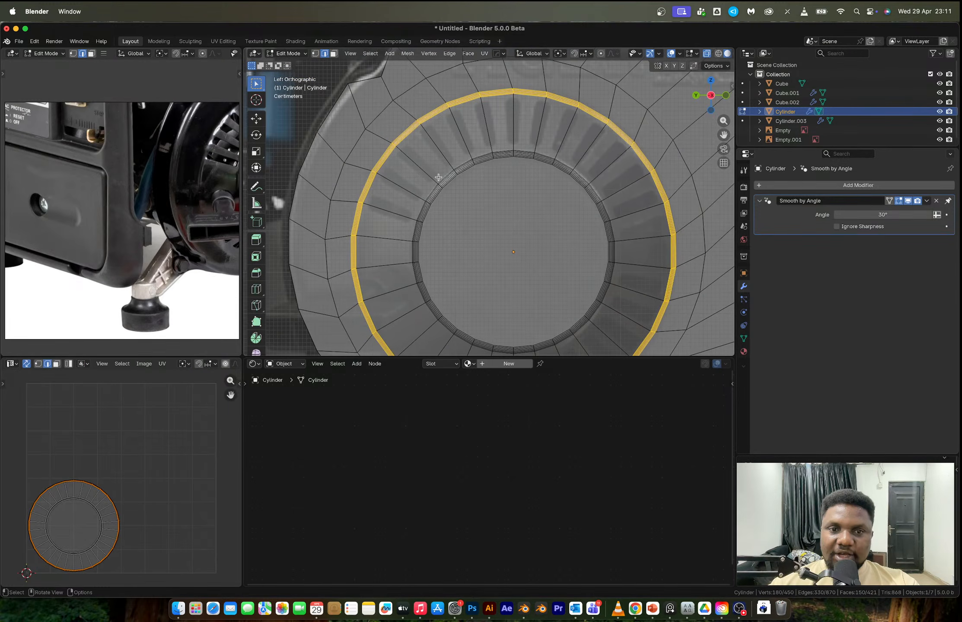
key(3)
click(395, 209)
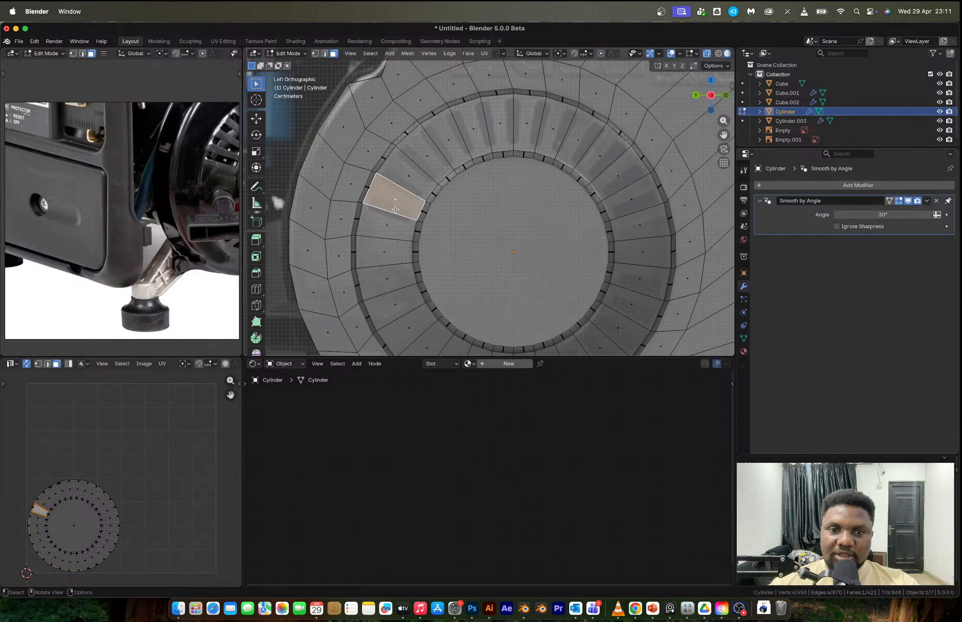
shift+middle_drag(649, 231, 605, 140)
ctrl+shift+click(580, 219)
key(ctrl+z)
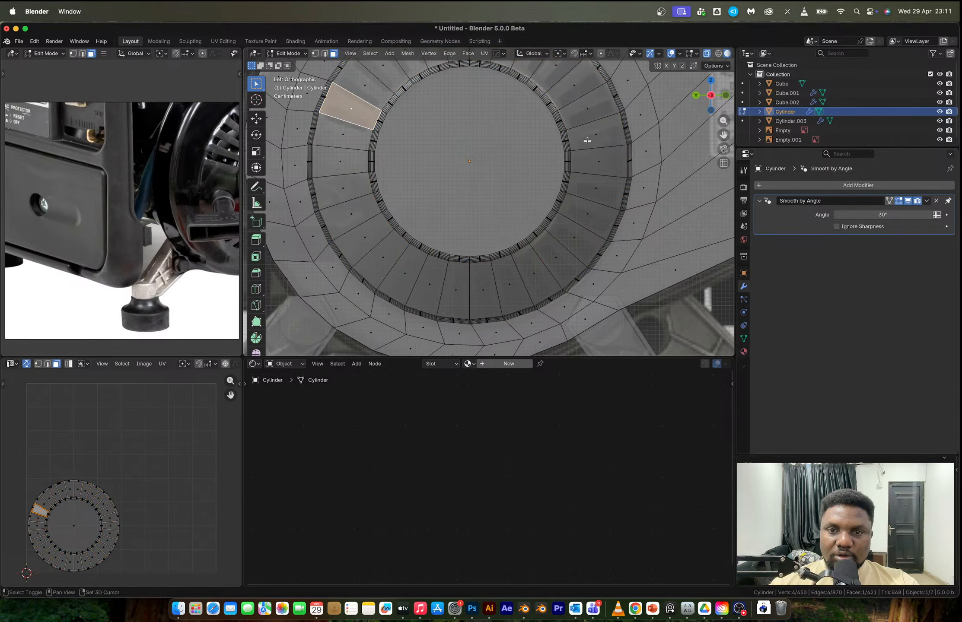
ctrl+shift+click(587, 111)
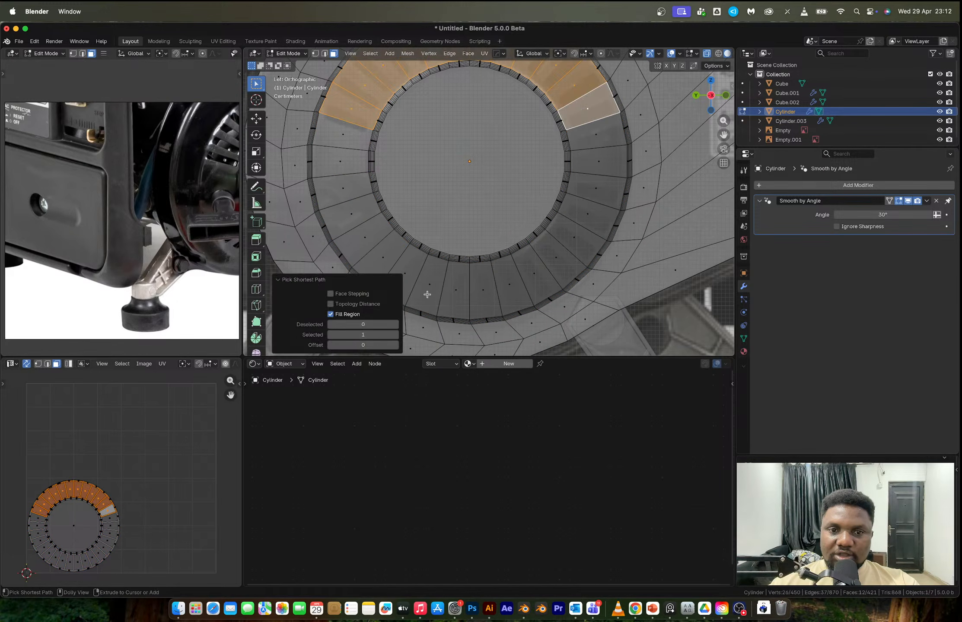
ctrl+shift+click(412, 283)
- Select both reference images and set the image opacity to 0.687, returning to the left orthographic view
scroll(782, 108, down, 1)
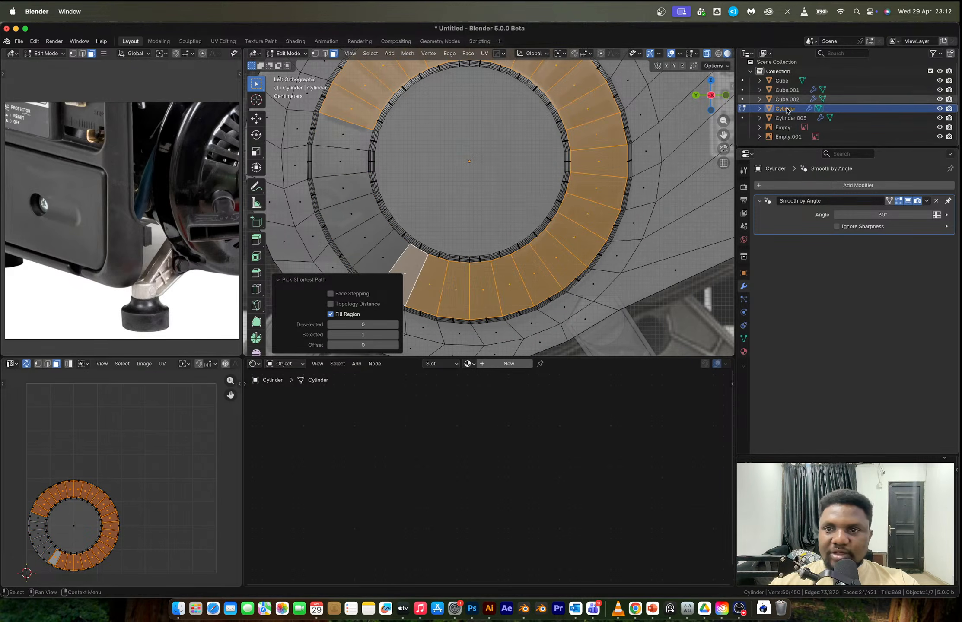
click(782, 128)
ctrl+click(783, 137)
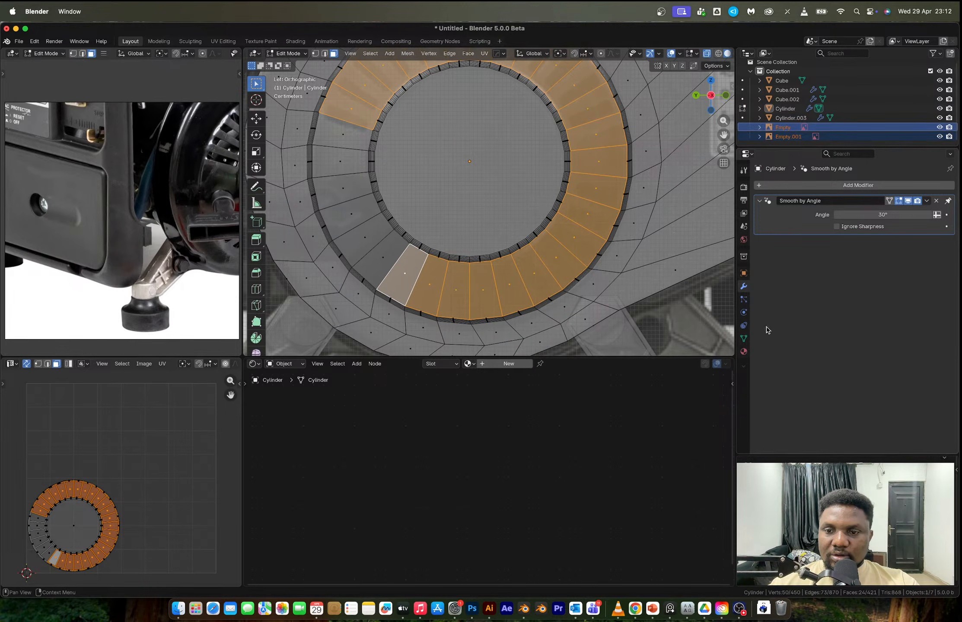
click(791, 137)
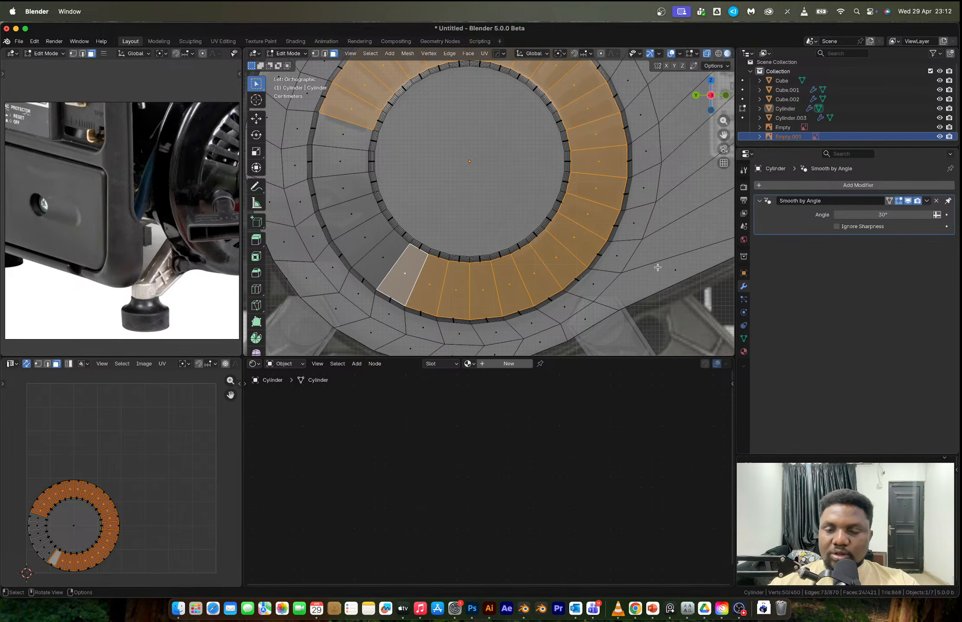
scroll(577, 231, down, 11)
key(Tab)
scroll(541, 216, down, 5)
middle_drag(540, 208, 496, 168)
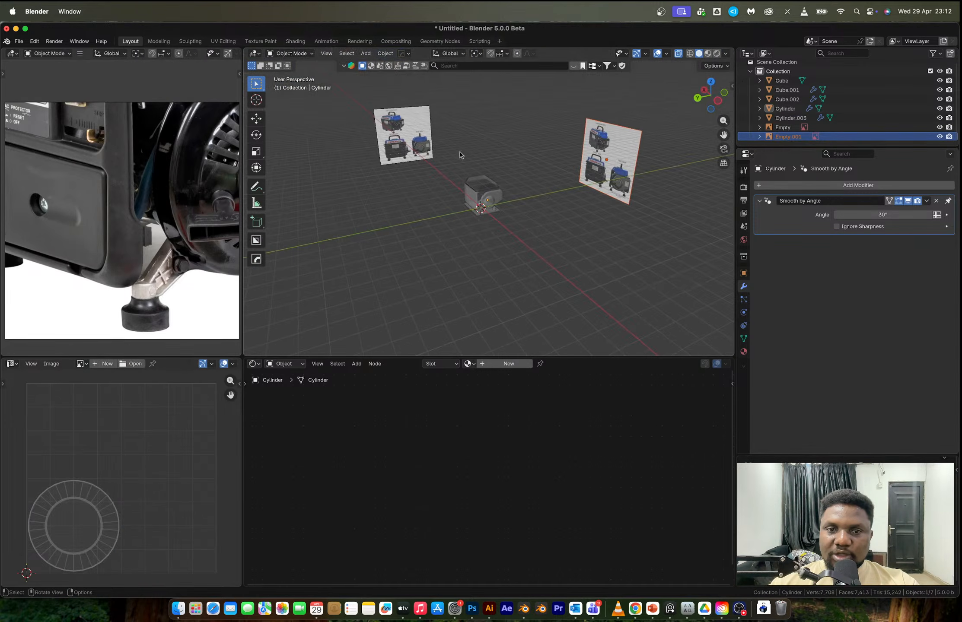
click(425, 143)
shift+click(628, 150)
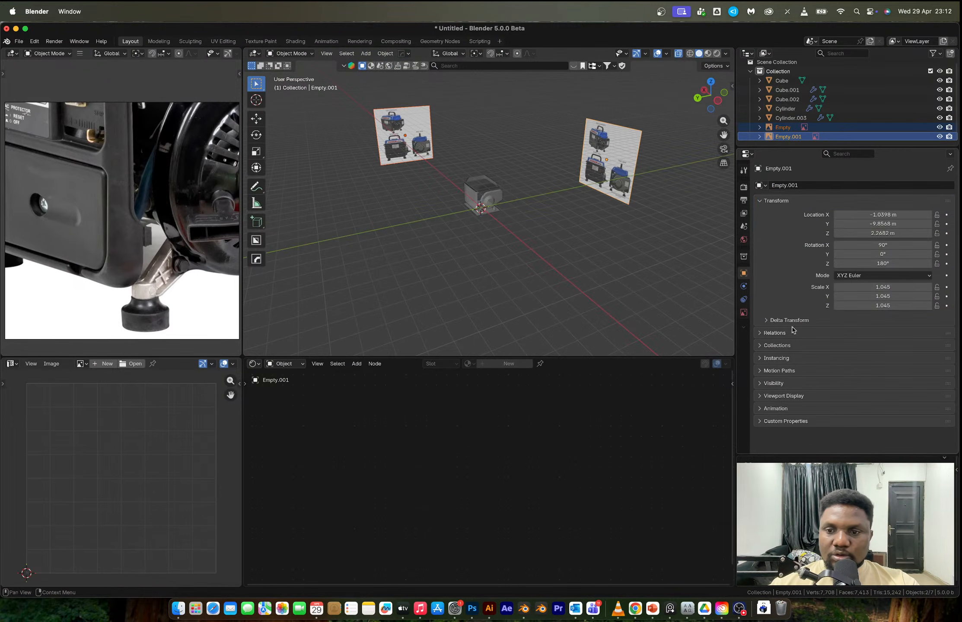
click(744, 313)
drag(889, 296, 910, 296)
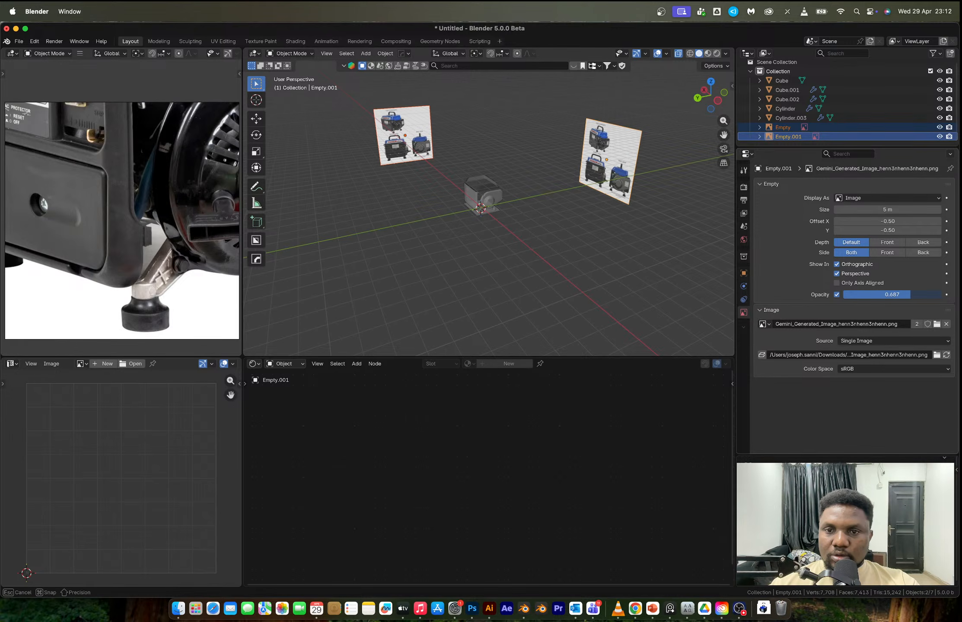
click(718, 100)
scroll(487, 177, up, 8)
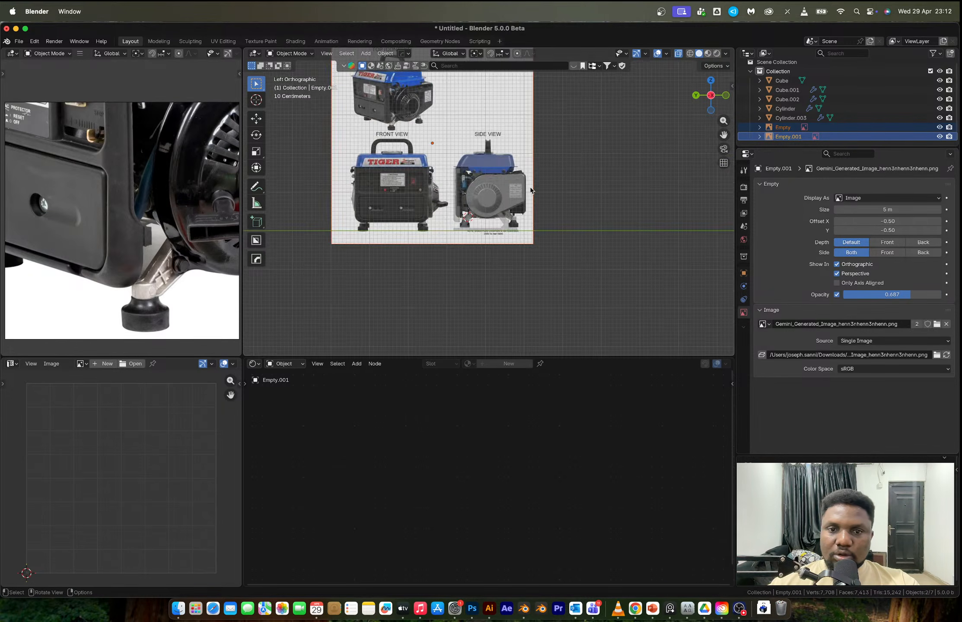
- Resume mesh editing of the housing and extend the ring's face selection by two more faces at the lower left
click(476, 151)
key(Tab)
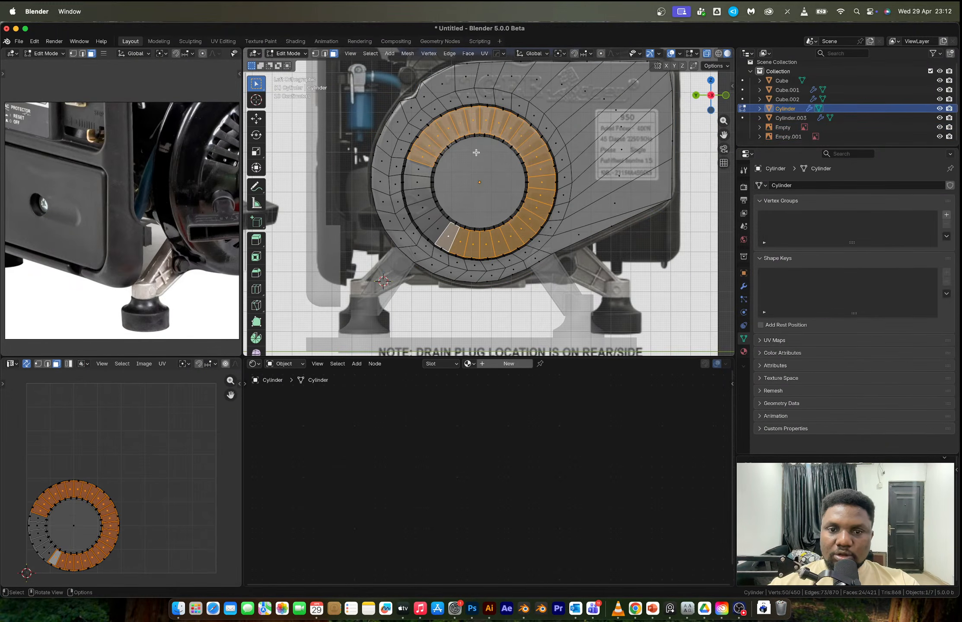
scroll(476, 152, up, 3)
alt+shift+click(407, 233)
key(super+z)
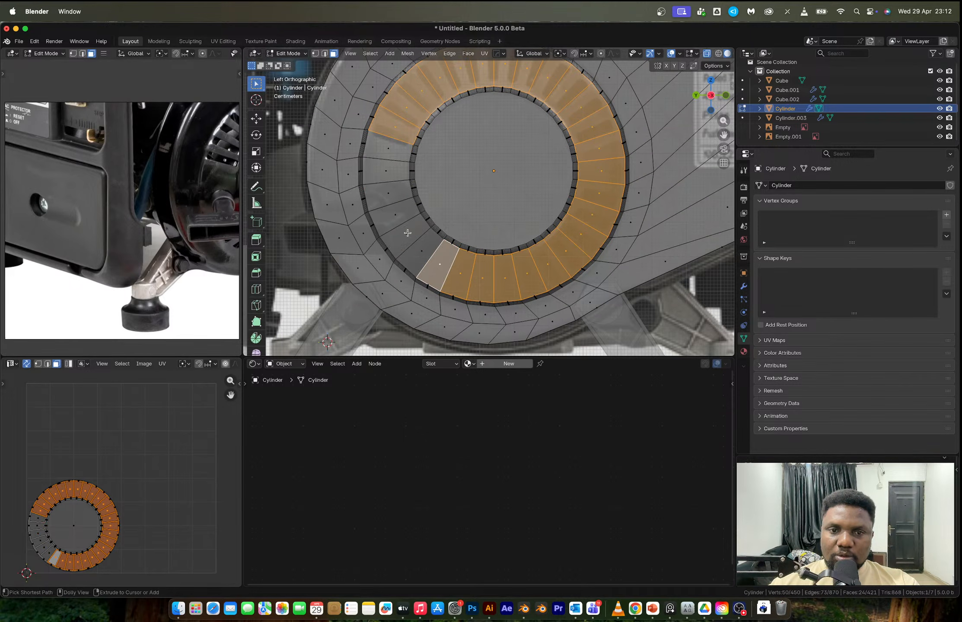
key(Tab)
key(Tab)
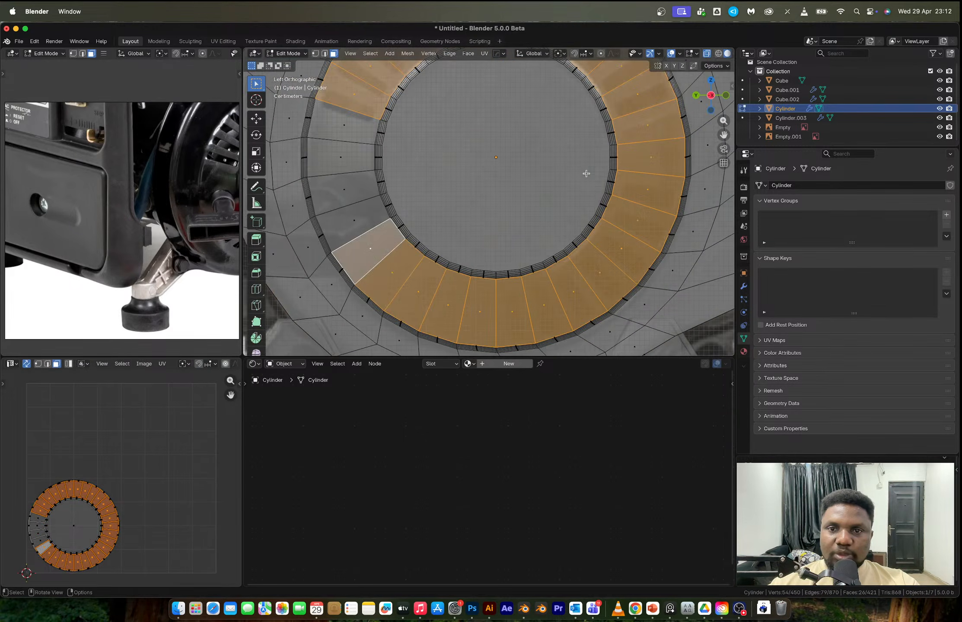
- Apply the housing's object transform and inset the selected ring faces individually by about 0.014 m
key(Tab)
key(ctrl+a)
click(587, 174)
key(Tab)
scroll(547, 230, up, 3)
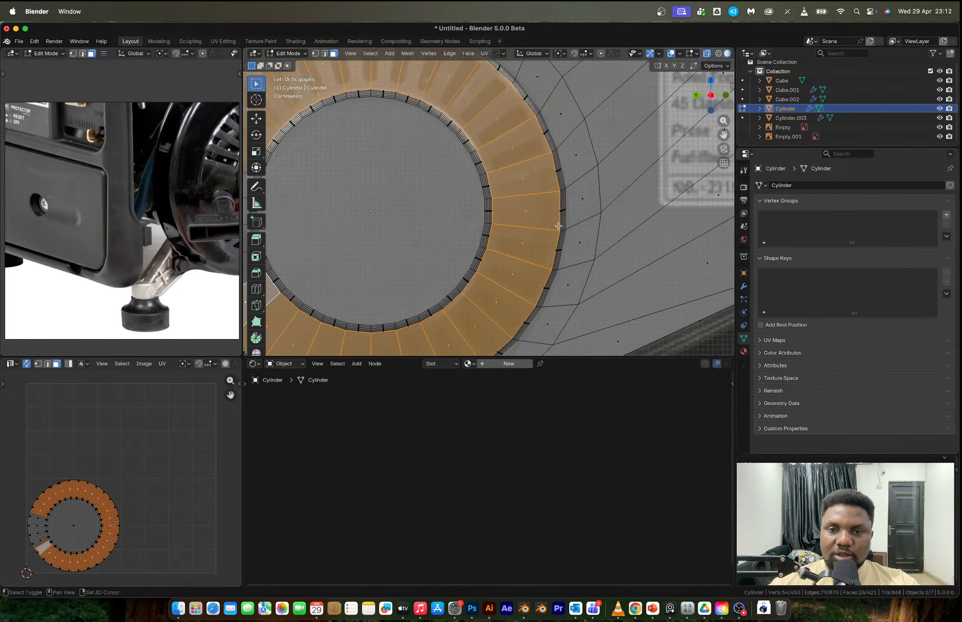
key(i)
key(i)
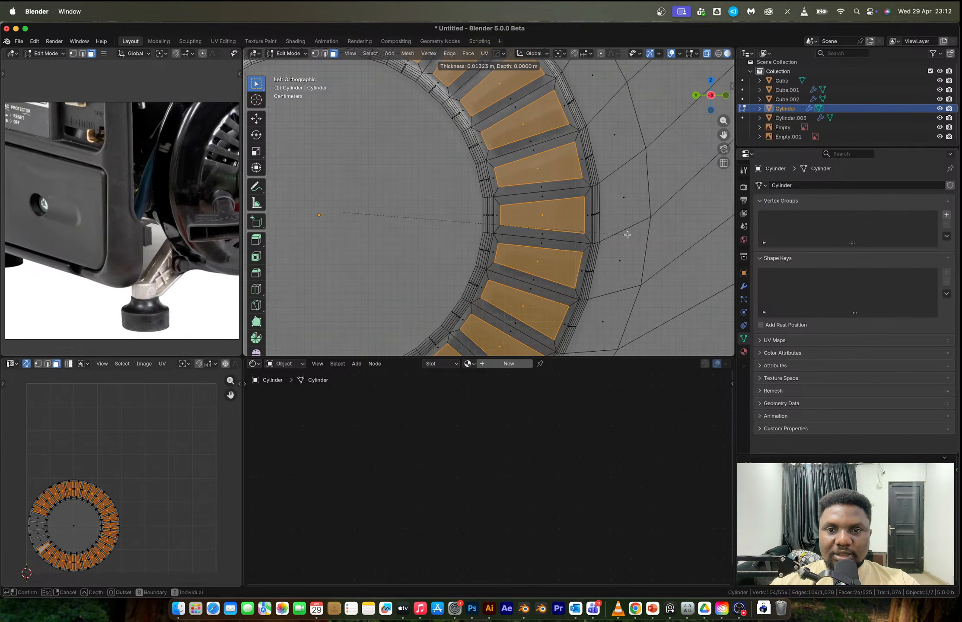
click(625, 233)
- Extrude the inset faces along their normals about 0.01 m inward and delete them to open the vent slots
middle_drag(625, 234, 588, 196)
key(alt+e)
click(587, 195)
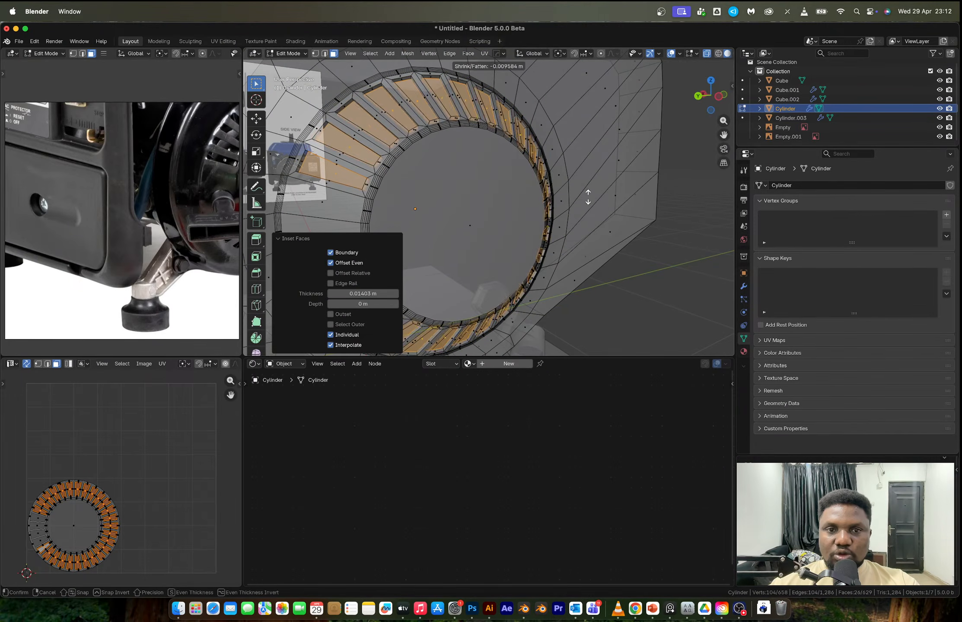
click(589, 198)
key(x)
click(589, 199)
key(Tab)
scroll(589, 195, down, 4)
key(alt+z)
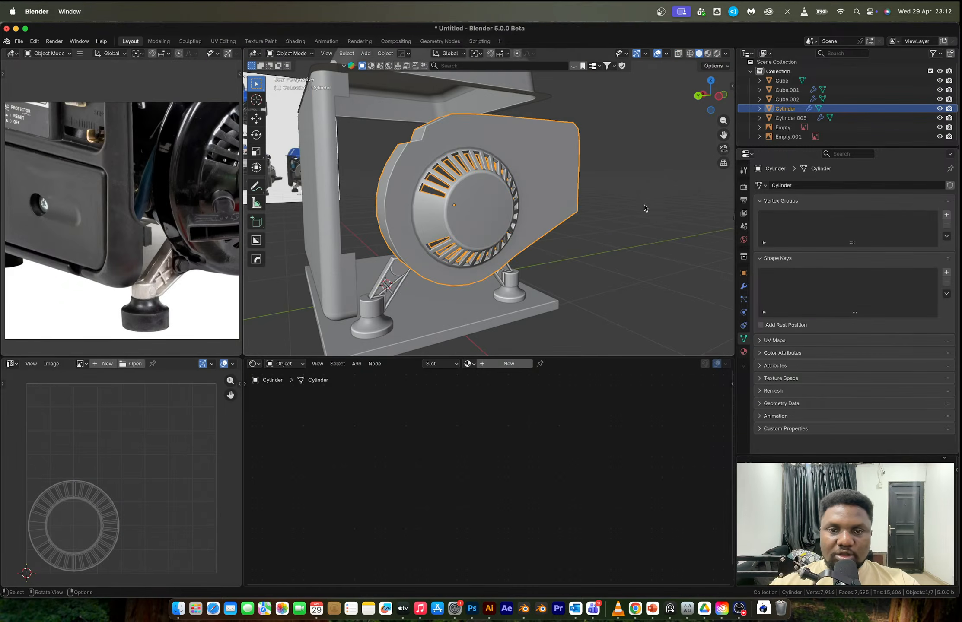
- Select three adjacent solid faces in the gap between the vent slots and inset them as one region by about 0.0168 m
click(651, 199)
middle_drag(652, 200, 623, 211)
click(456, 224)
scroll(452, 224, up, 3)
key(Tab)
click(426, 216)
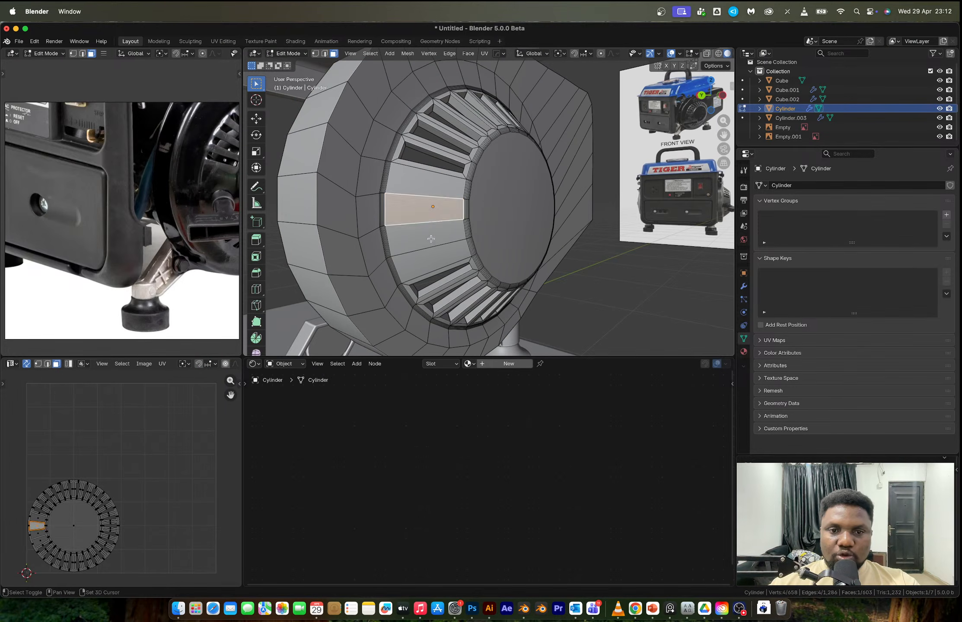
shift+click(428, 235)
shift+click(432, 261)
key(i)
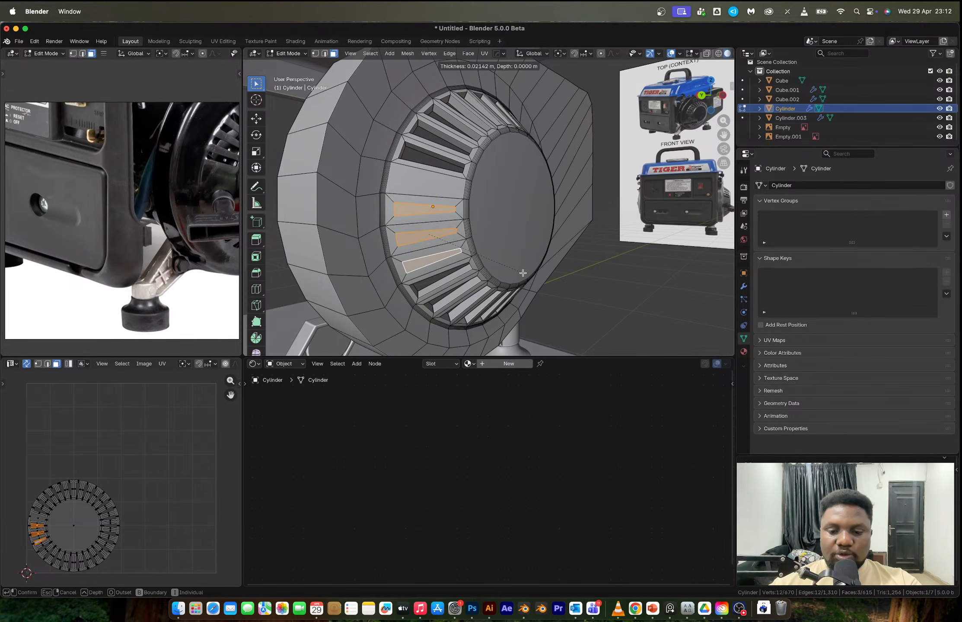
key(i)
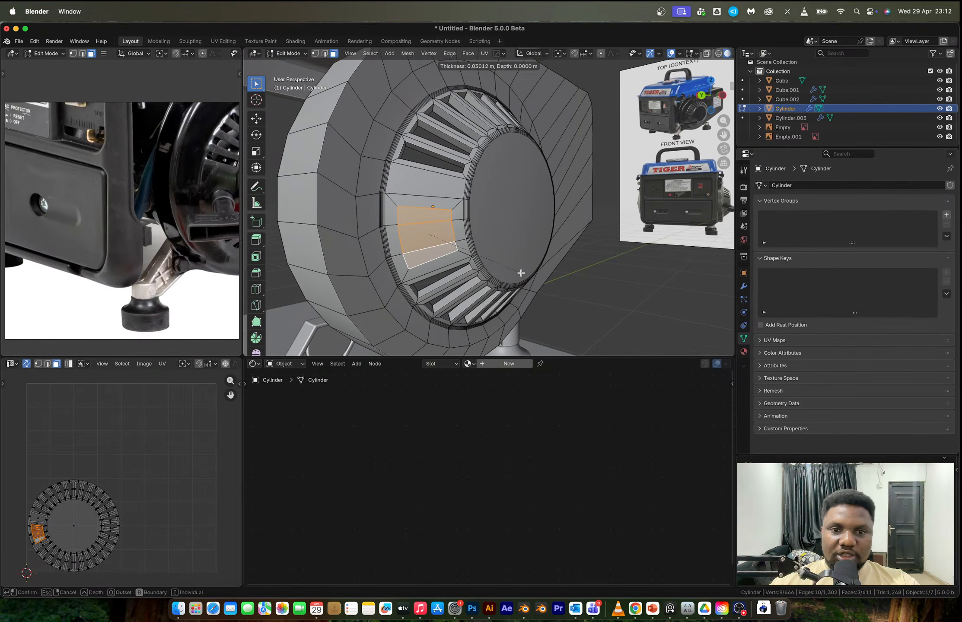
click(520, 273)
- Inset the region again by about 0.031 m and shape it with LoopTools Circle at an angle of 8.6°
scroll(520, 273, up, 4)
mouse_move(329, 276)
shift+middle_down()
mouse_move(578, 165)
mouse_move(494, 184)
mouse_move(328, 255)
shift+middle_up()
key(i)
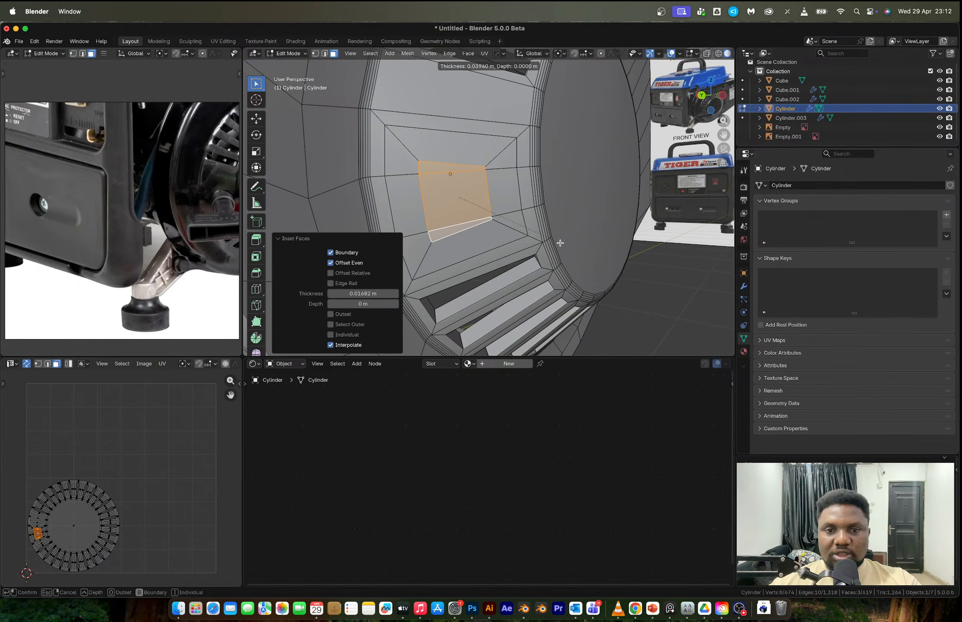
click(566, 246)
right_click(471, 182)
mouse_move(507, 187)
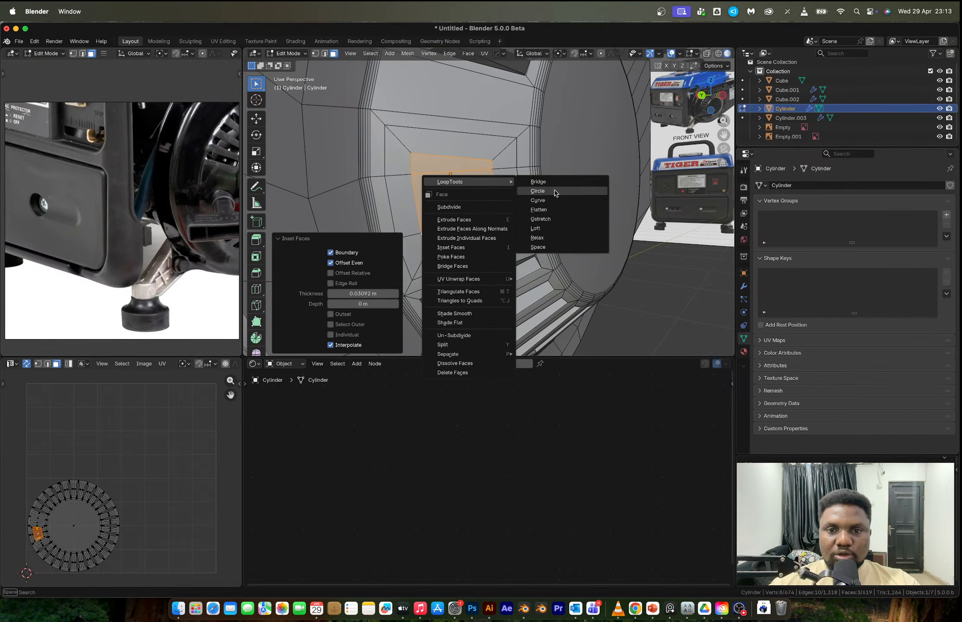
click(554, 190)
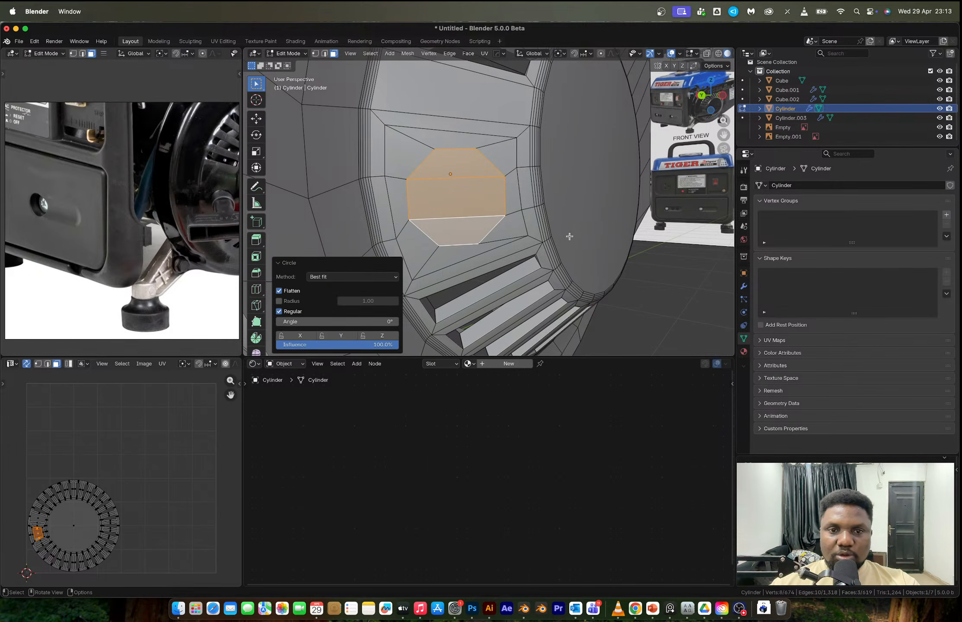
drag(341, 321, 363, 321)
- Scale the circular face region down to about 0.7 and leave mesh editing
middle_drag(476, 231, 520, 189)
scroll(436, 219, up, 4)
key(s)
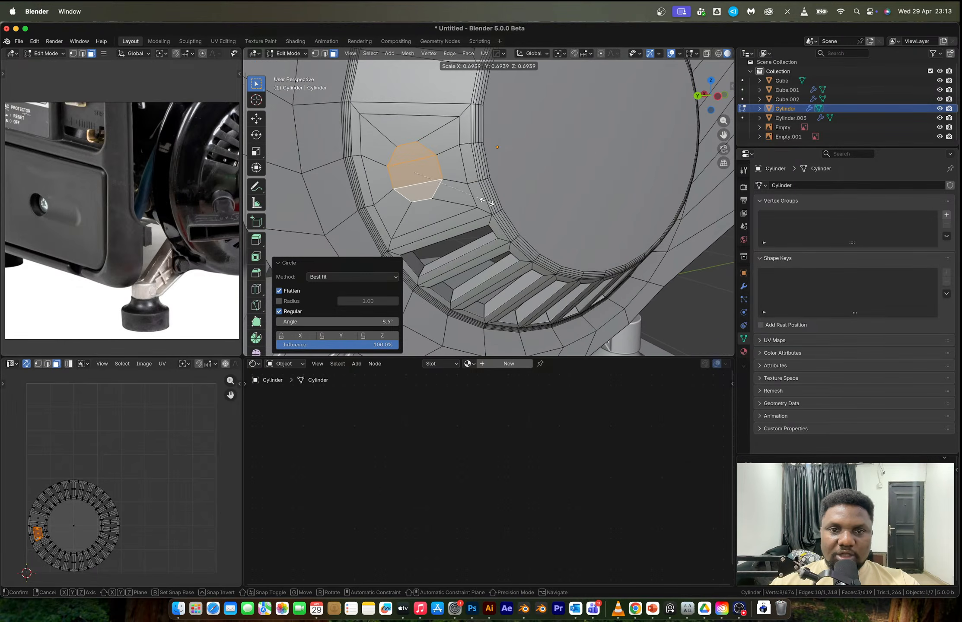
click(458, 170)
key(Tab)
- Try a level 1 subdivision on the housing, undo it, and cancel a loop cut on the mesh
scroll(458, 170, down, 5)
middle_drag(511, 169, 485, 214)
key(ctrl+1)
key(ctrl+z)
scroll(499, 177, up, 2)
key(Tab)
key(ctrl+r)
key(Escape)
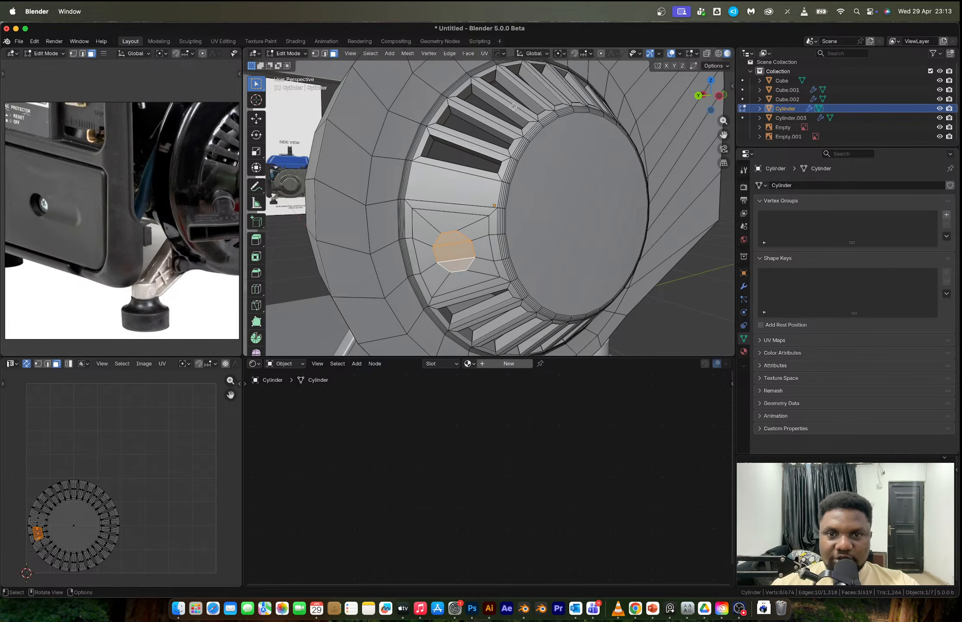
- Add a level 1 subdivision to the housing and reopen its mesh around the vent slots
key(Tab)
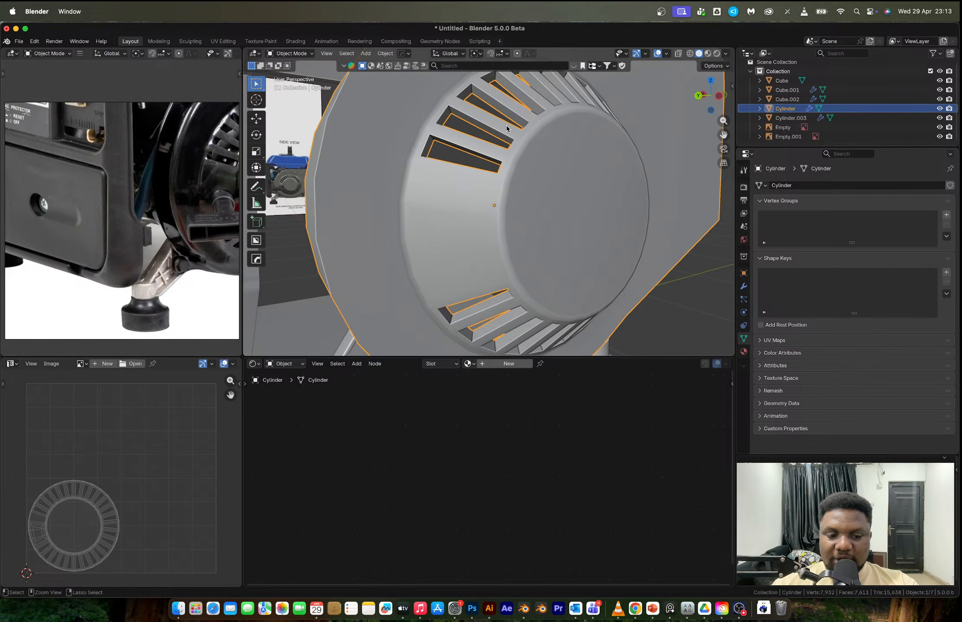
key(ctrl+1)
scroll(525, 138, down, 5)
middle_drag(525, 138, 487, 203)
key(Tab)
scroll(495, 190, up, 4)
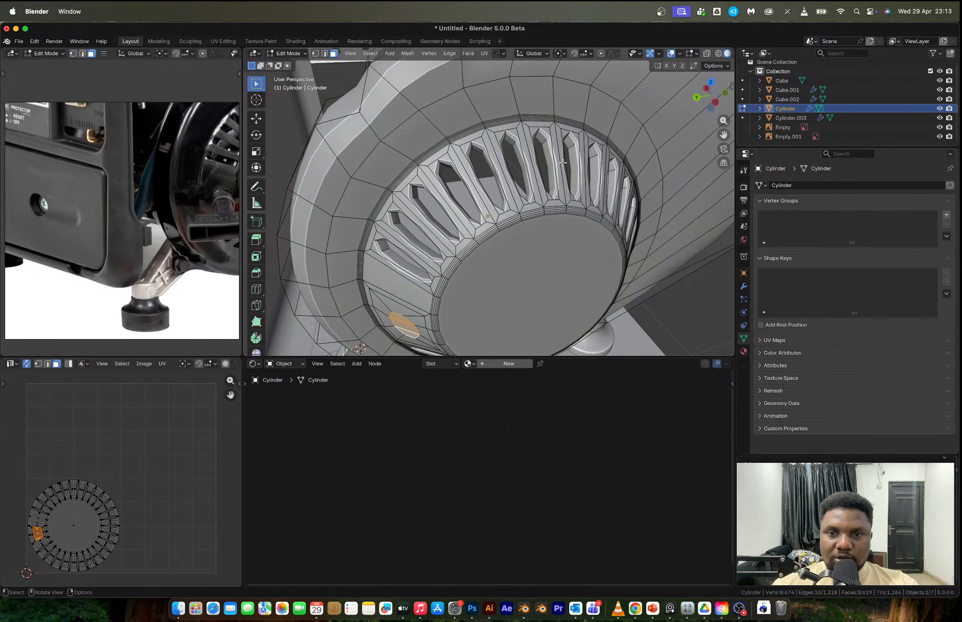
- Try supporting loop cuts near the outer ends of the vent slots, sliding the last one with a factor of -0.496
key(ctrl+r)
click(408, 247)
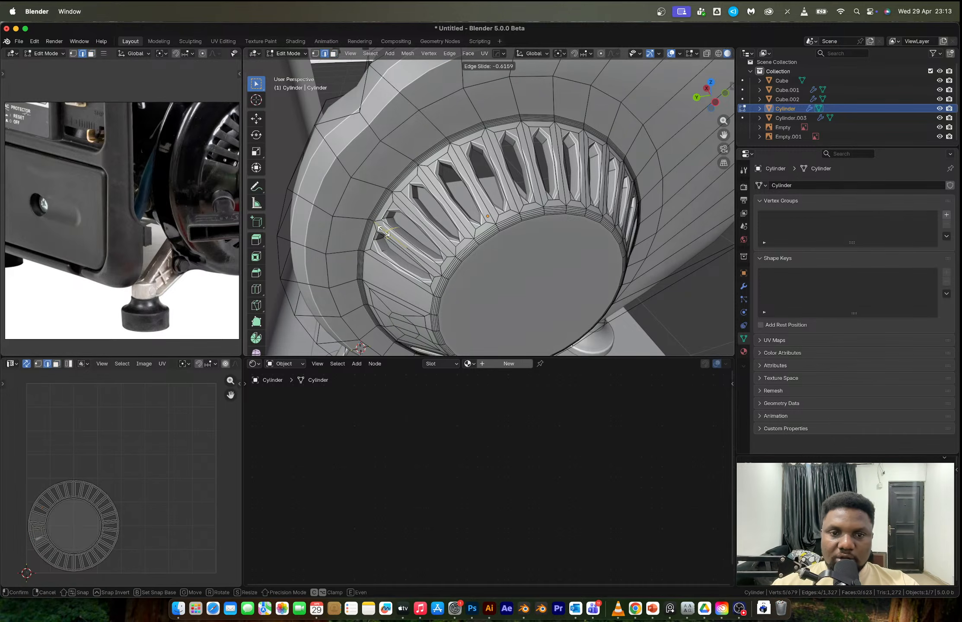
click(391, 222)
key(g)
key(g)
click(411, 190)
key(ctrl+r)
click(442, 187)
click(431, 176)
mouse_move(432, 177)
middle_down()
mouse_move(503, 186)
mouse_move(429, 172)
middle_up()
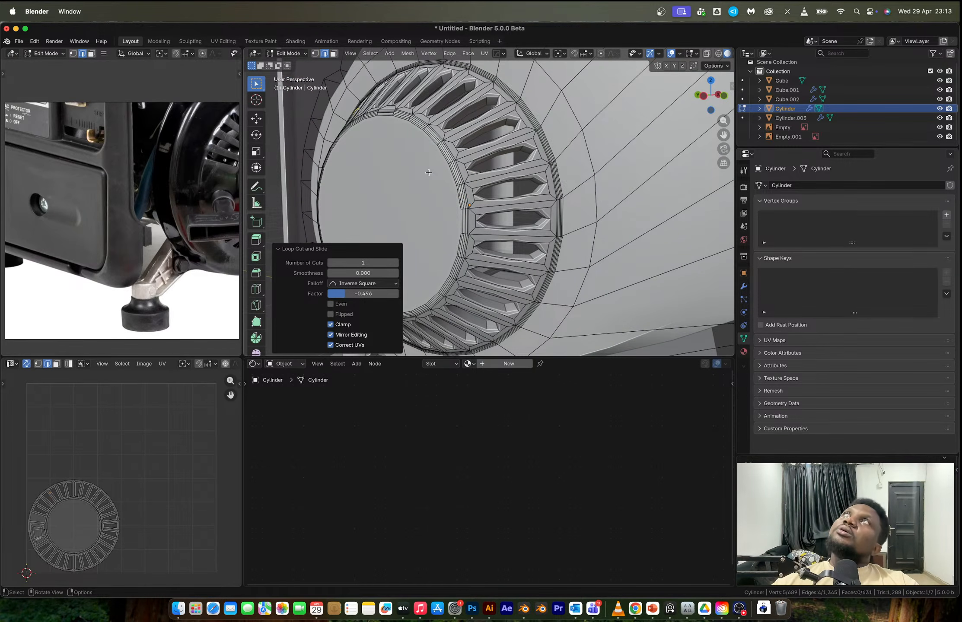
middle_drag(442, 179, 510, 195)
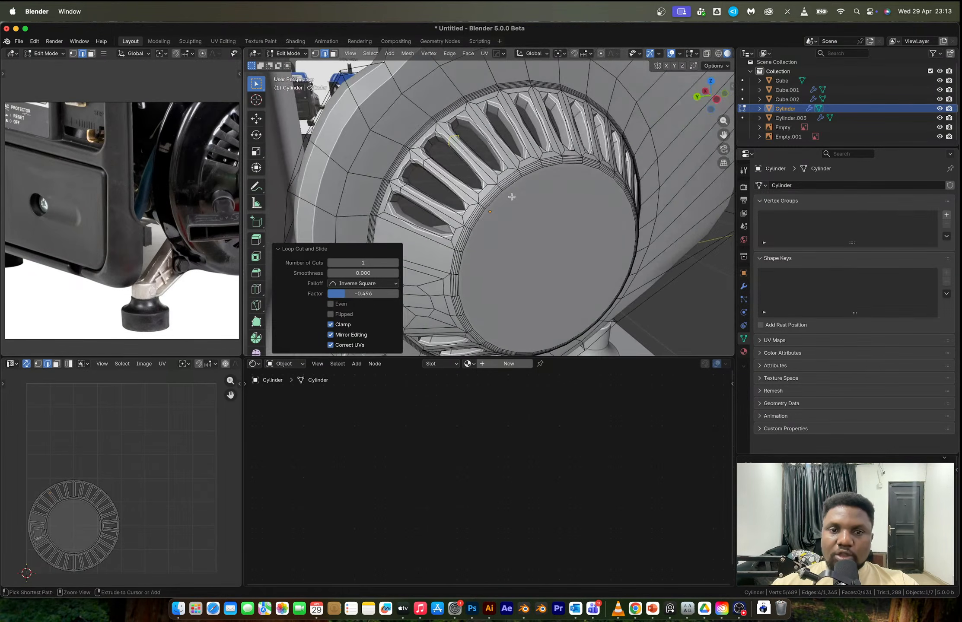
- Undo the supporting loop cuts and the housing's subdivision
key(Tab)
key(ctrl+z)
key(ctrl+z)
key(ctrl+z)
key(ctrl+z)
key(ctrl+z)
key(ctrl+z)
key(ctrl+z)
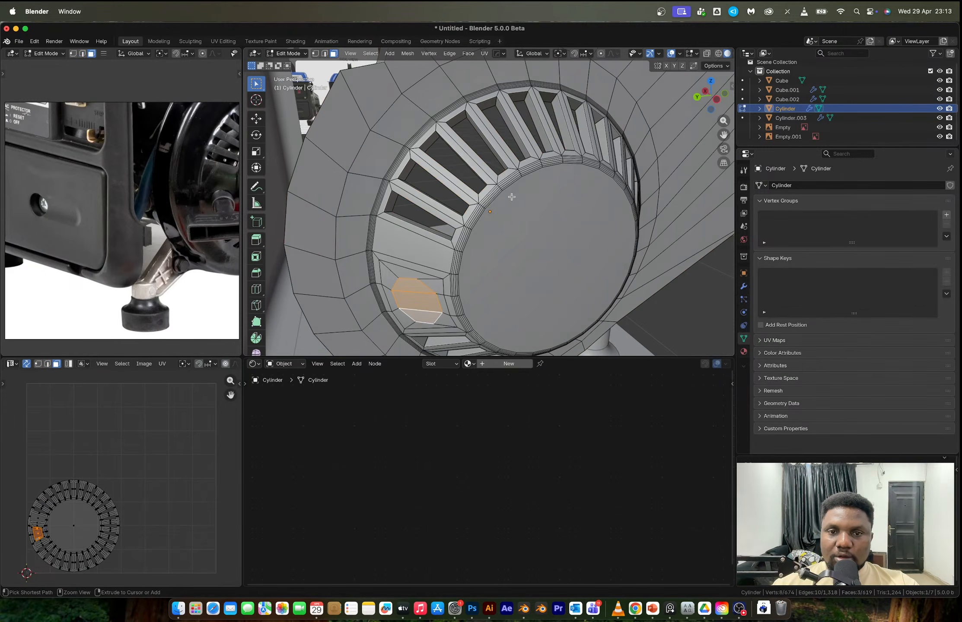
- Undo the housing edits back to the plain selected faces of the conical vent band, before the slots were inset
key(ctrl+z)
key(ctrl+z)
key(ctrl+z)
key(ctrl+z)
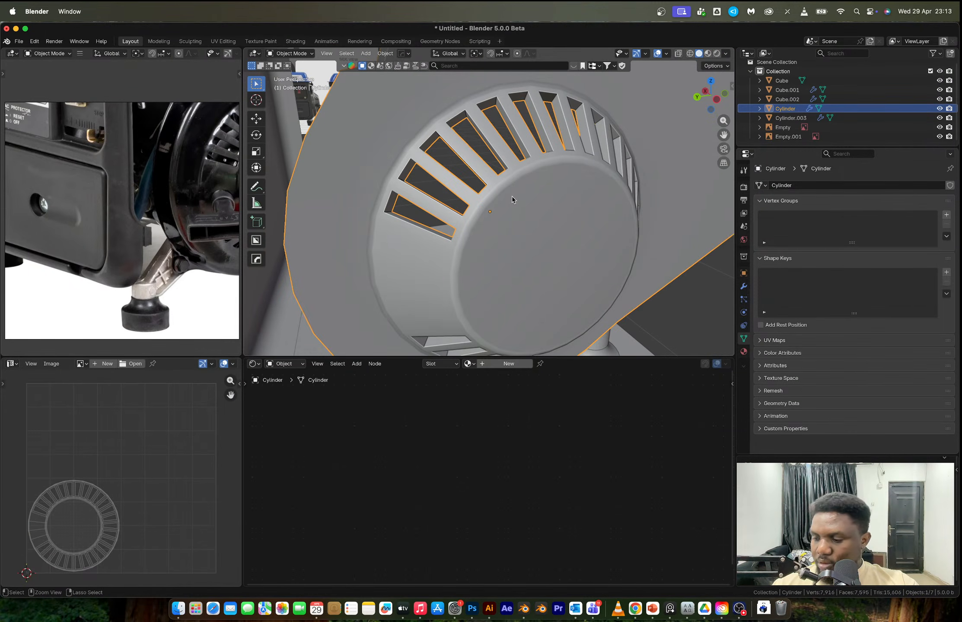
key(Tab)
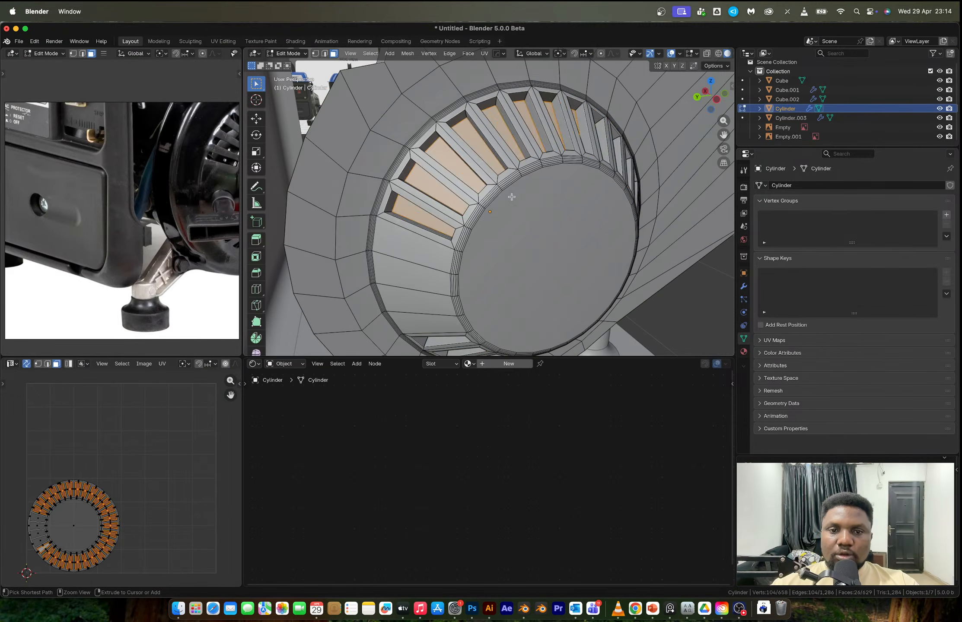
key(ctrl+z)
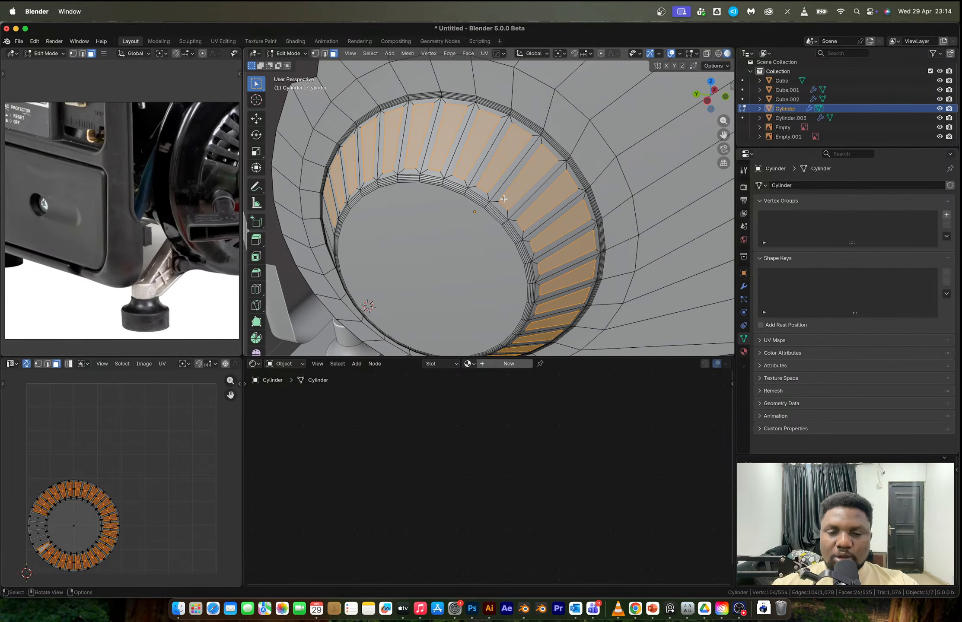
key(ctrl+z)
- Try two supporting loop cuts around the conical vent band, one near each rim, sliding the outer one with a factor of 0.775
key(ctrl+r)
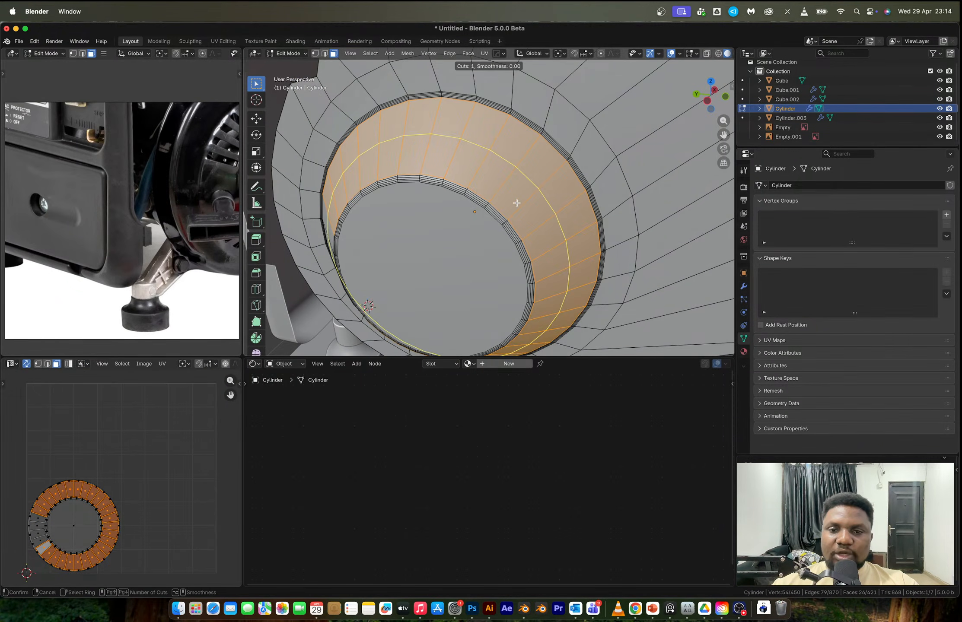
click(509, 201)
click(511, 206)
key(ctrl+r)
click(543, 175)
click(563, 151)
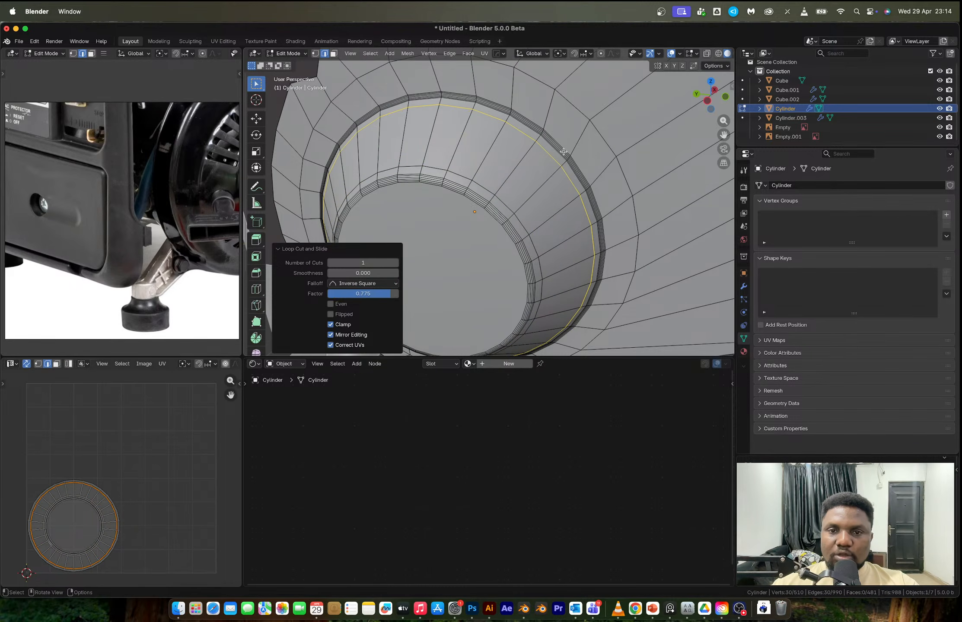
- Try selecting the vent band's faces around the ring in left view except for the gap, and undo the last two sections
click(708, 101)
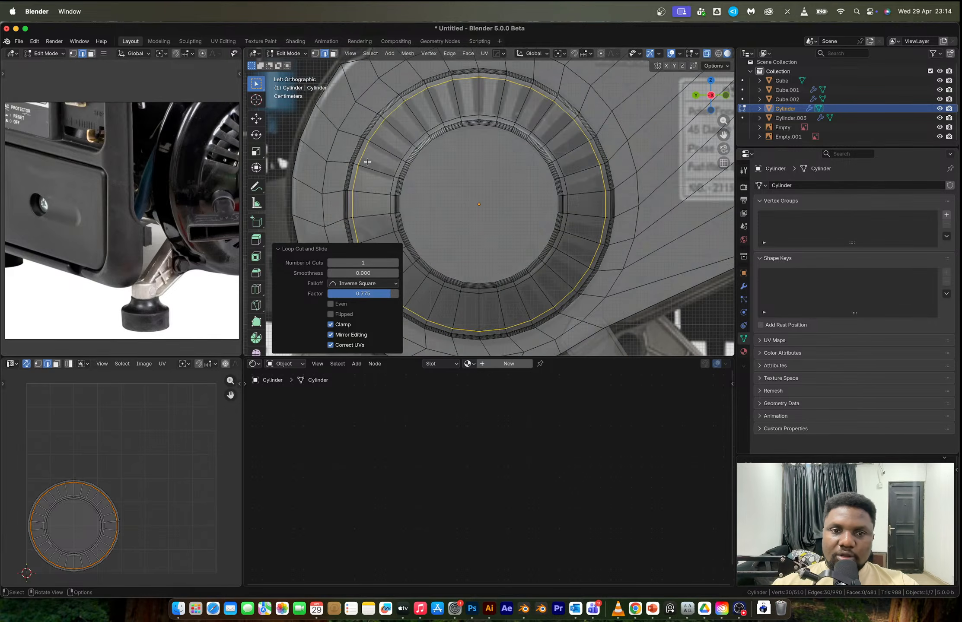
key(3)
click(359, 157)
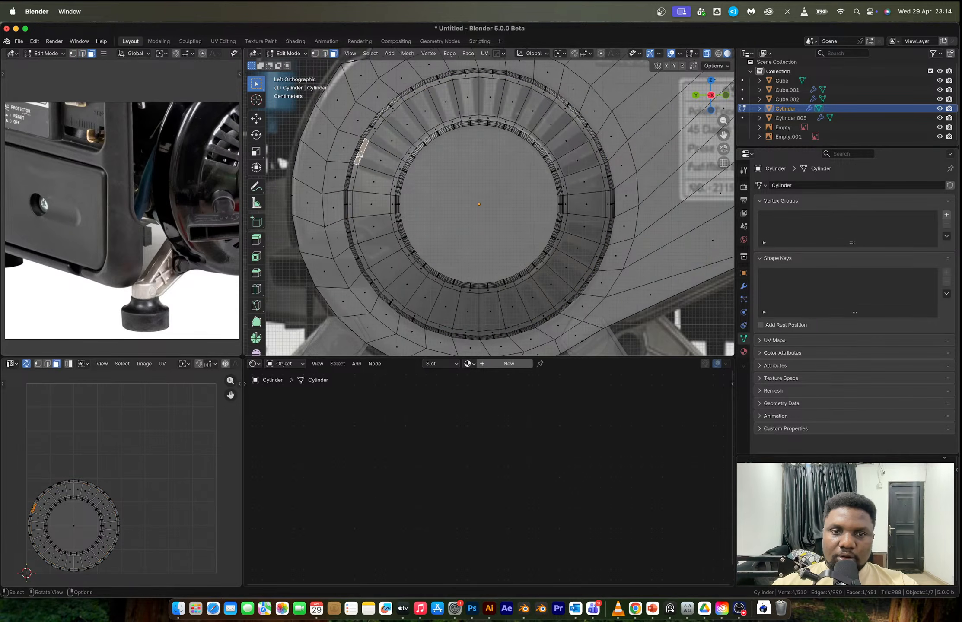
ctrl+shift+click(551, 154)
ctrl+shift+click(537, 320)
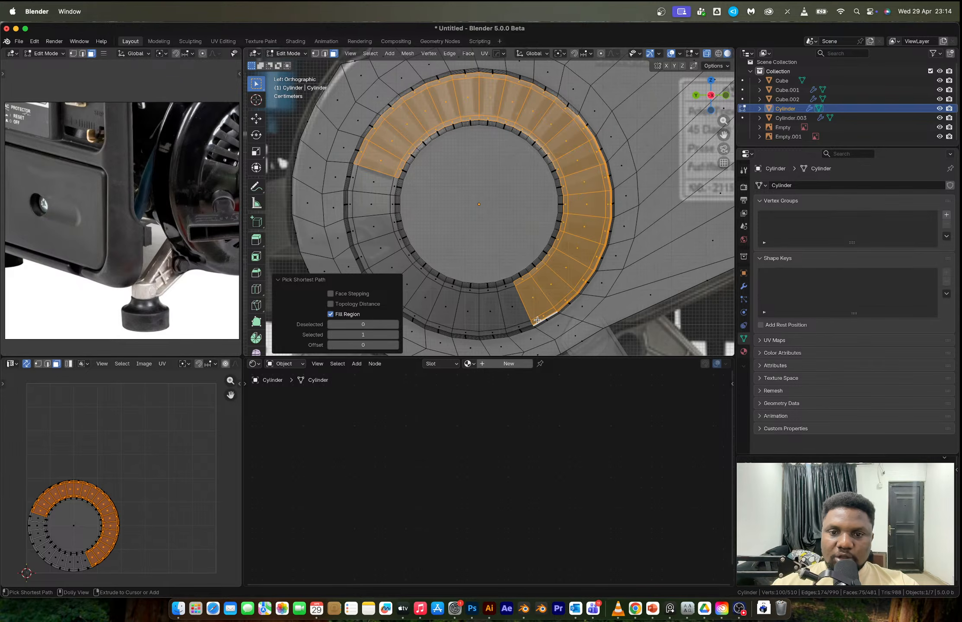
ctrl+shift+click(397, 238)
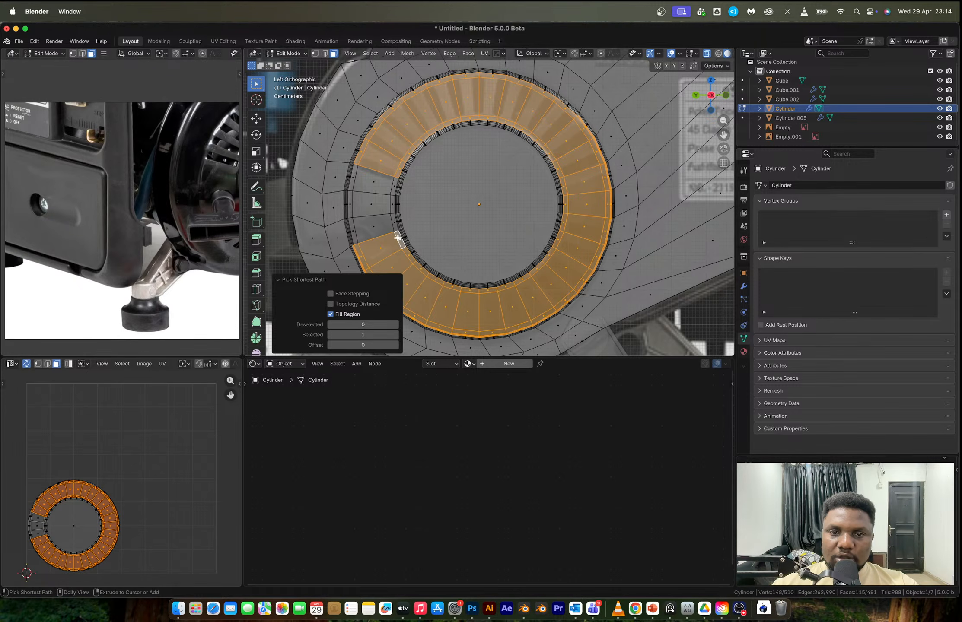
middle_drag(501, 188, 520, 206)
key(alt+z)
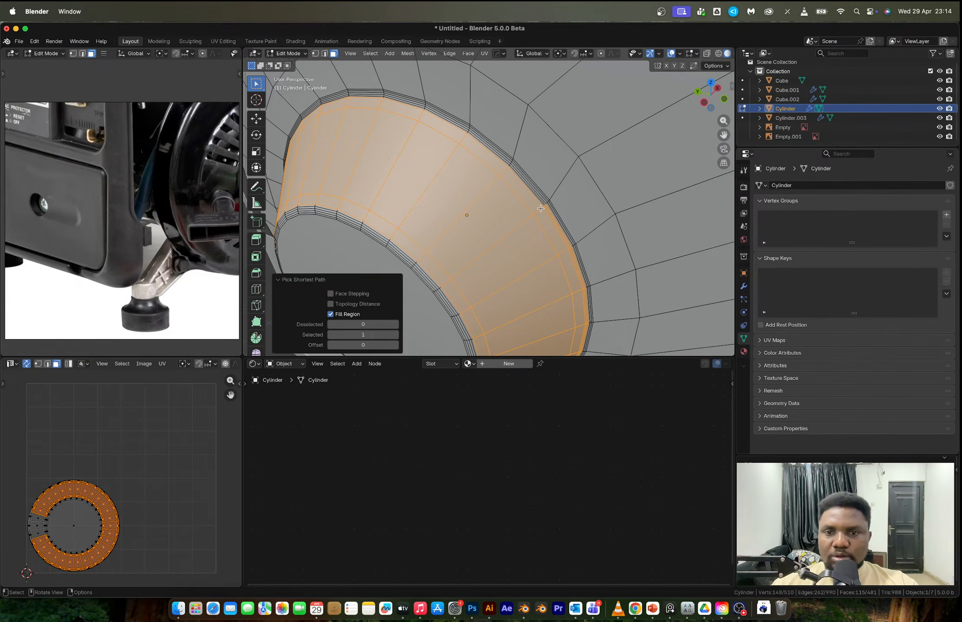
key(ctrl+z)
key(ctrl+z)
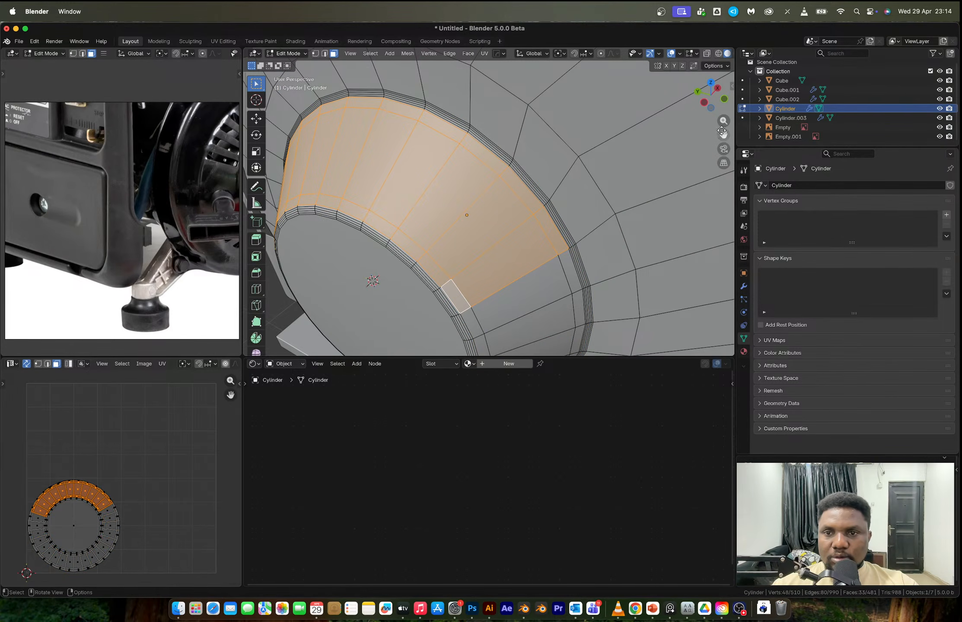
- Extend the face selection around the lower half of the vent band up to the gap
click(704, 104)
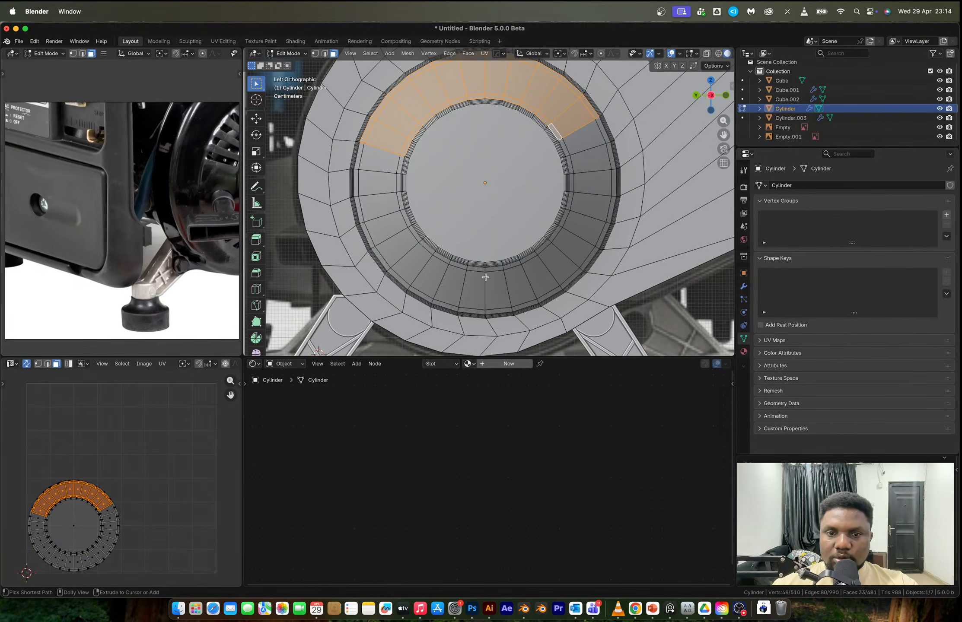
ctrl+shift+click(479, 273)
key(ctrl+z)
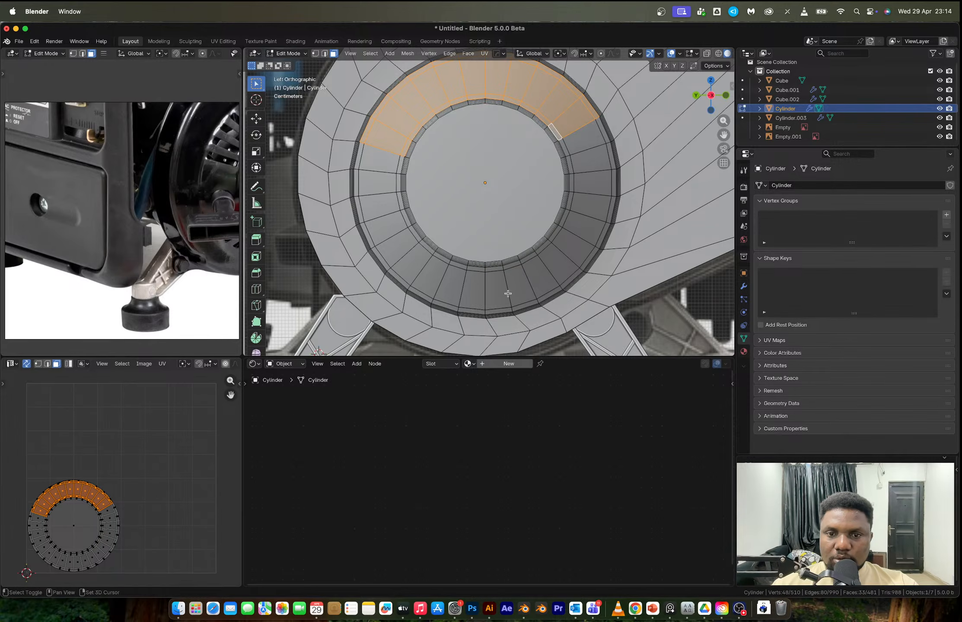
ctrl+shift+click(477, 312)
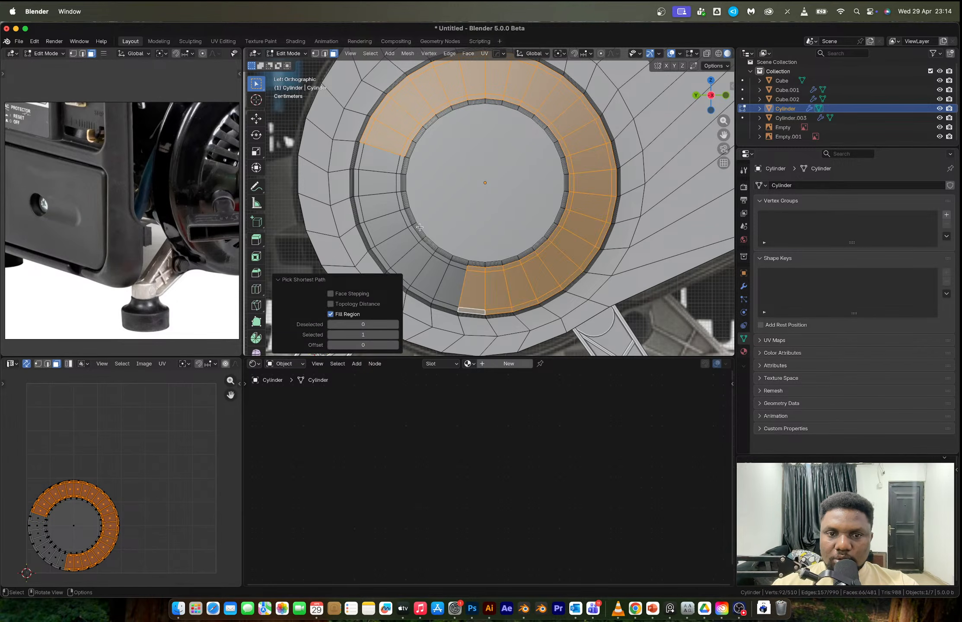
key(alt+z)
ctrl+shift+click(408, 225)
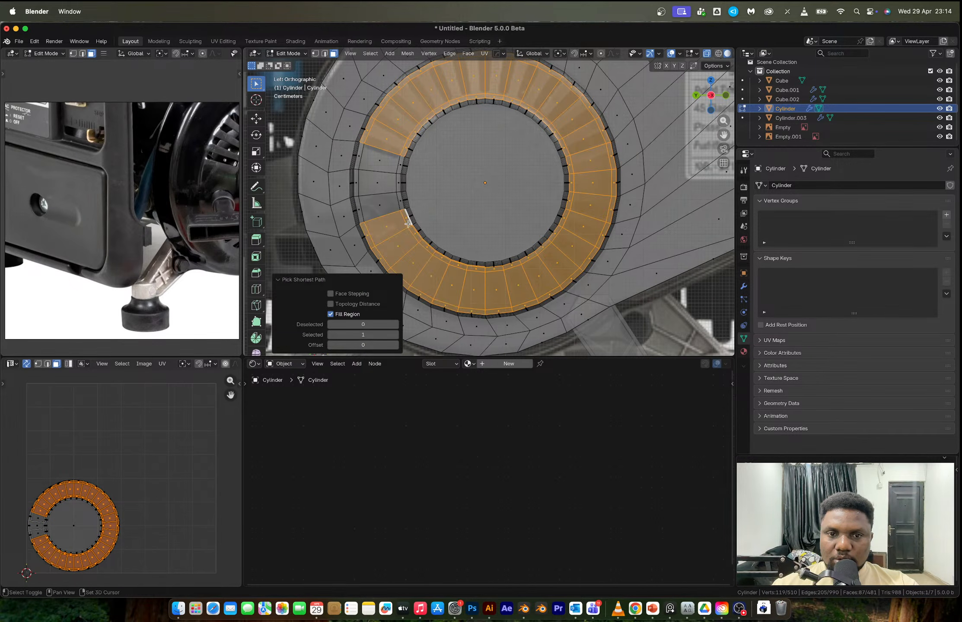
- Undo the last section of the selection and extend it again to the narrow inner face beside the gap
key(alt+z)
scroll(407, 221, up, 3)
scroll(408, 221, up, 5)
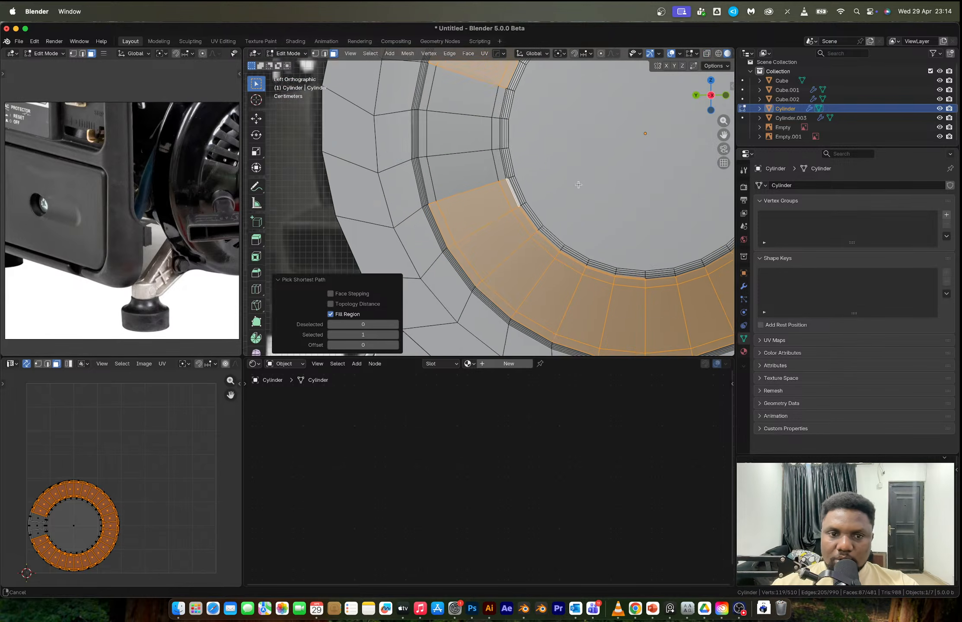
key(ctrl+z)
scroll(519, 198, down, 3)
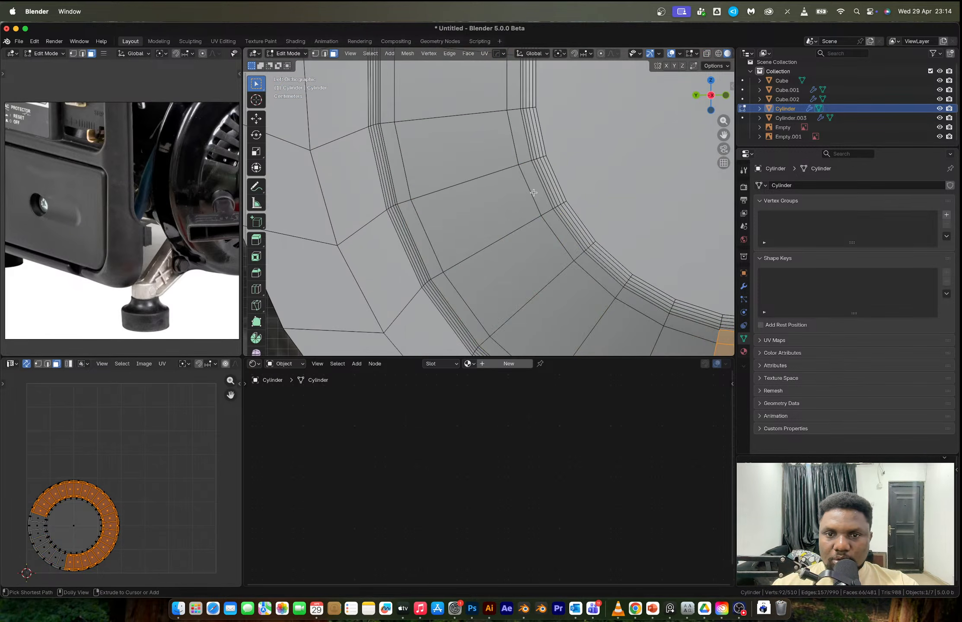
ctrl+shift+click(529, 198)
scroll(535, 198, down, 4)
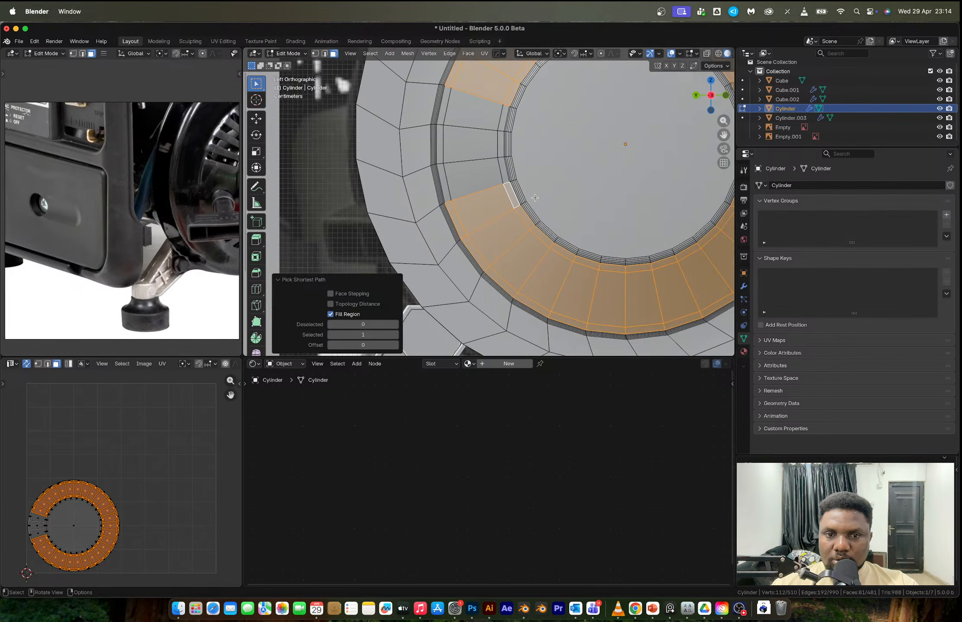
- Try insetting the selected vent band faces individually with a thickness of 0.00758 m
middle_drag(534, 198, 569, 221)
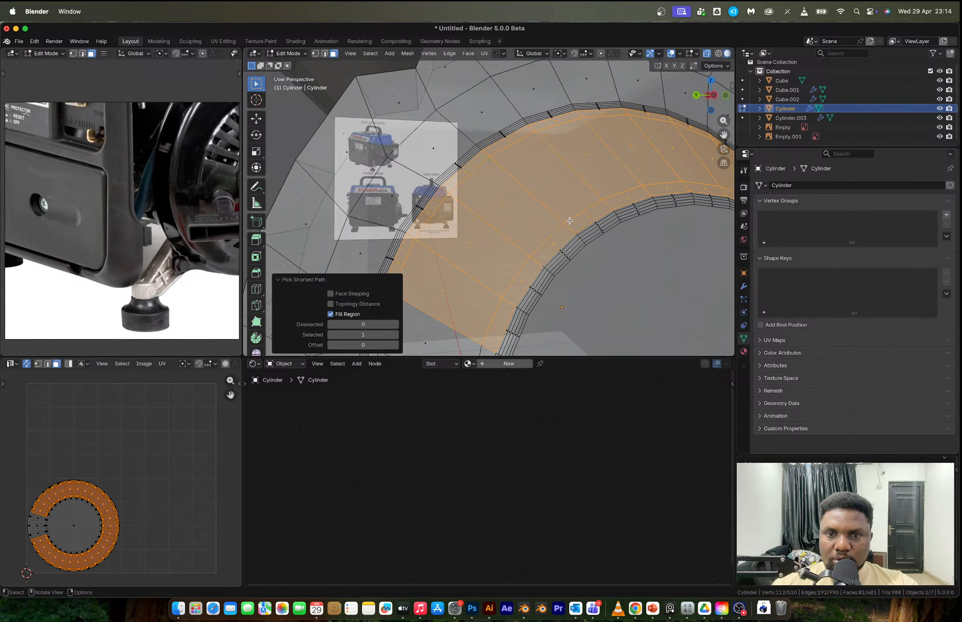
click(709, 99)
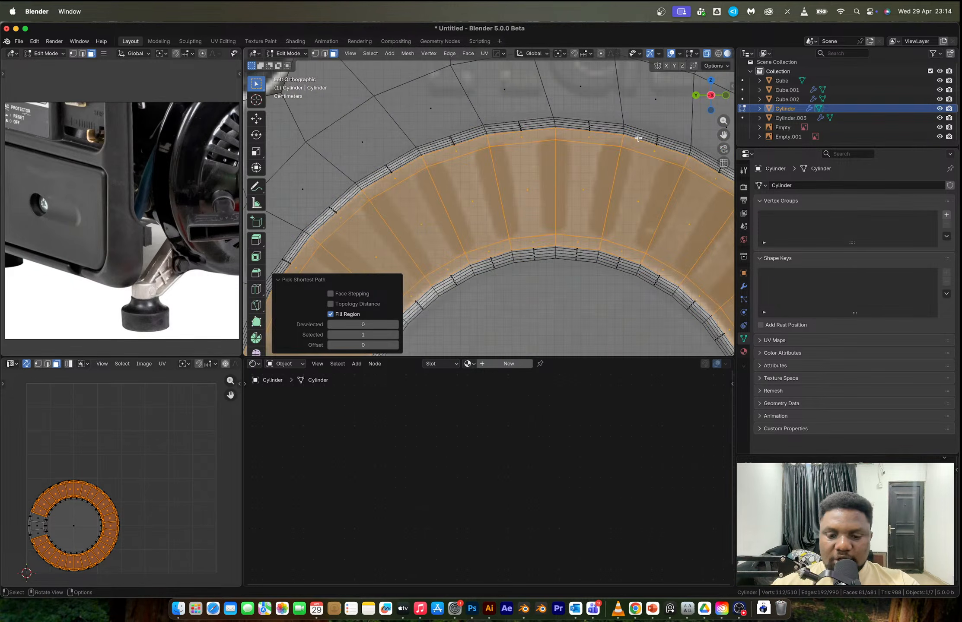
key(i)
key(i)
click(660, 141)
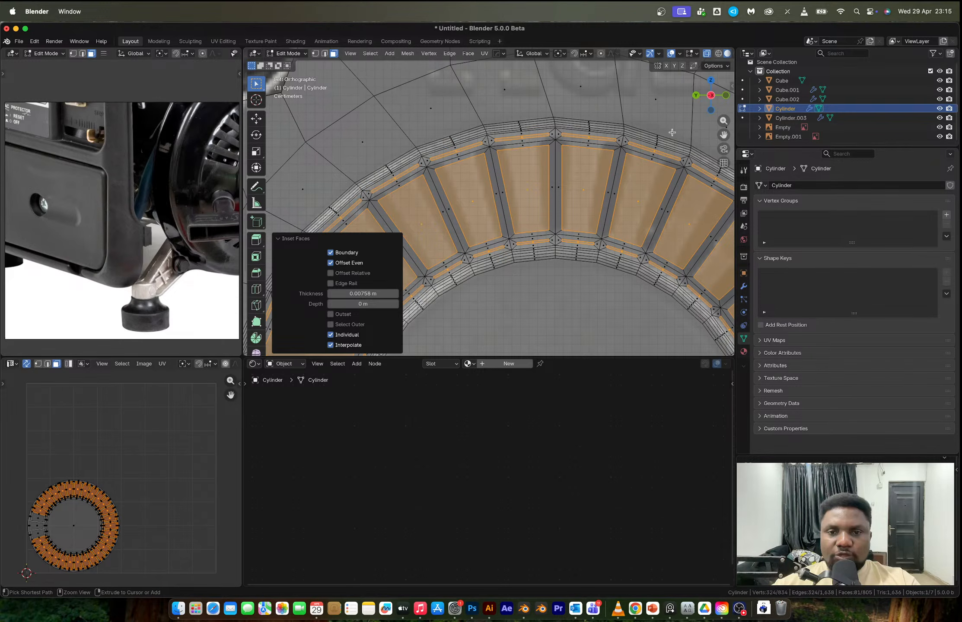
- Undo the inset and both supporting loop cuts, back to the selected vent band faces
key(ctrl+z)
key(ctrl+z)
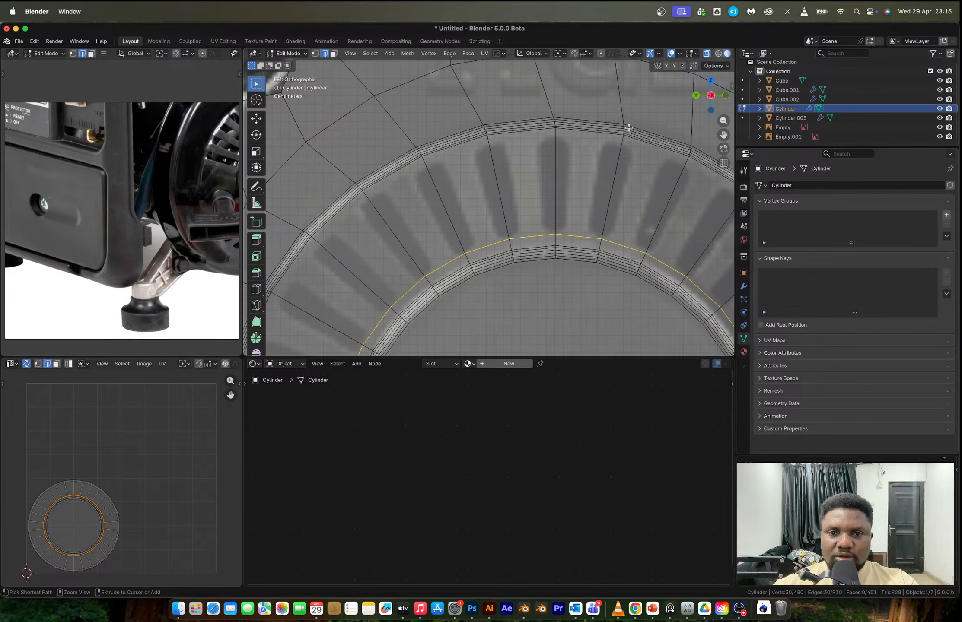
key(ctrl+3)
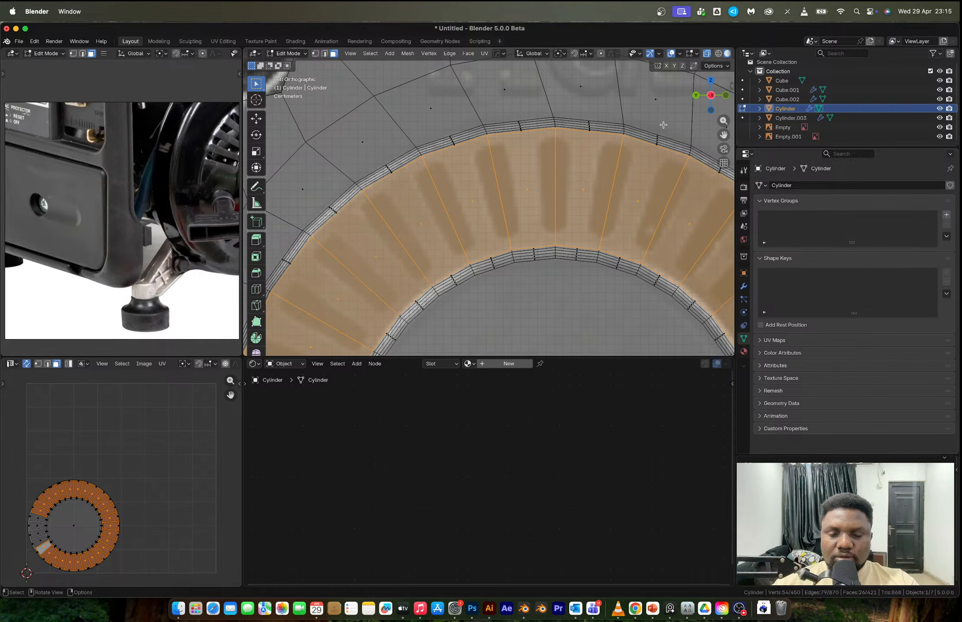
- Inset the selected vent band faces individually with a thickness of 0.01092 m
key(i)
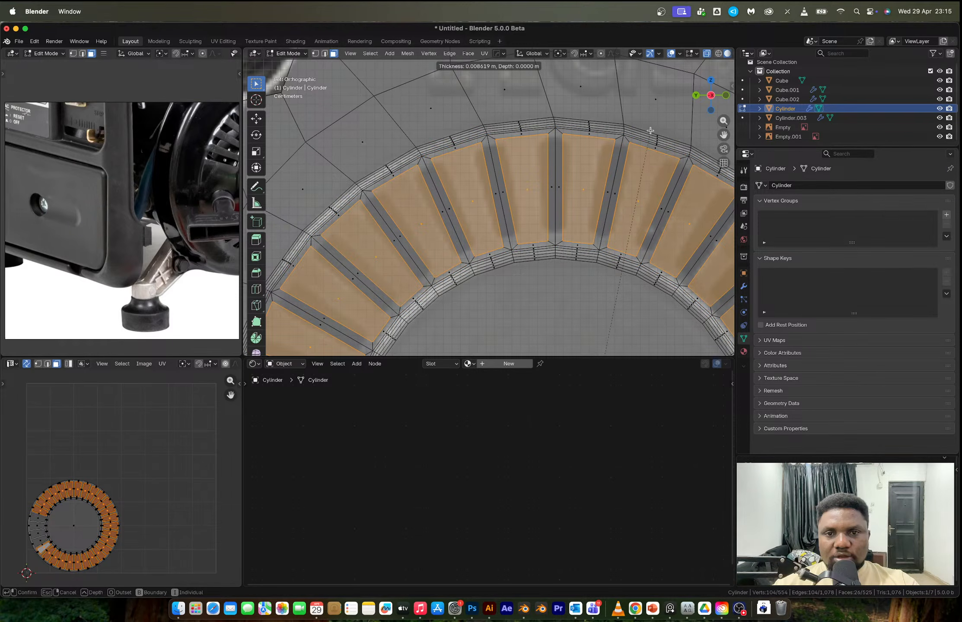
click(650, 130)
scroll(602, 183, down, 5)
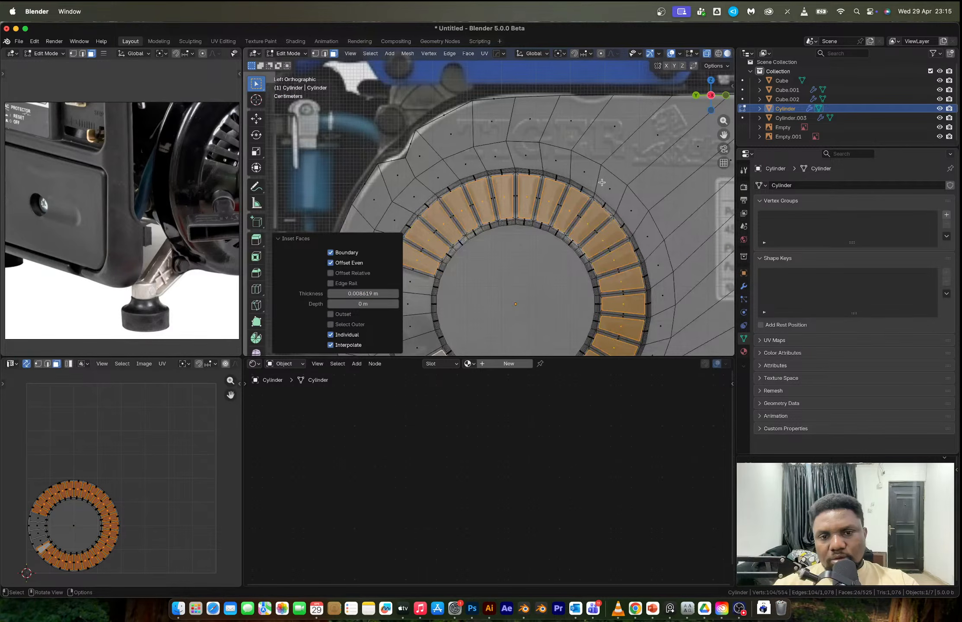
scroll(602, 182, up, 5)
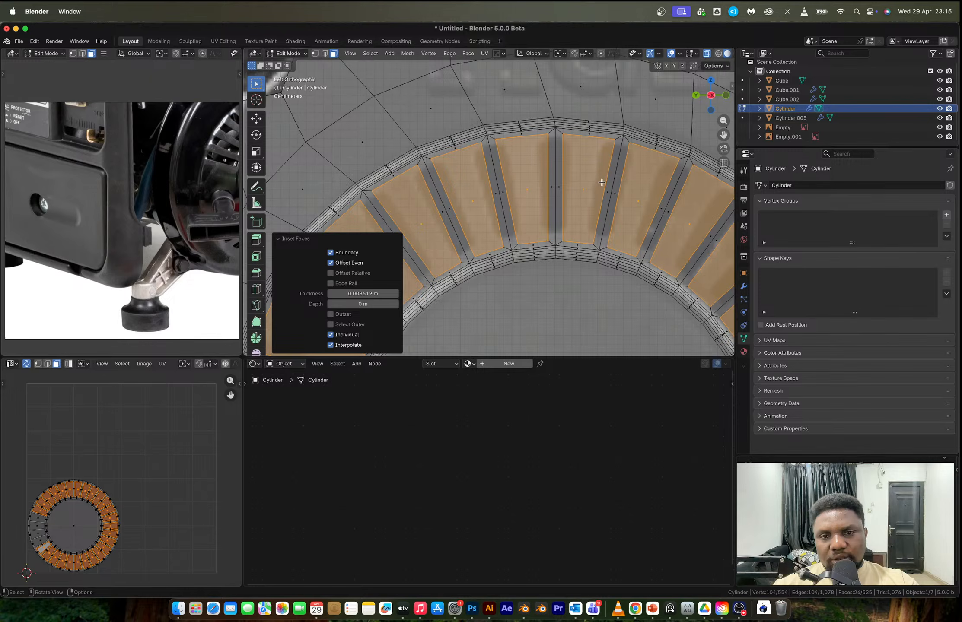
key(i)
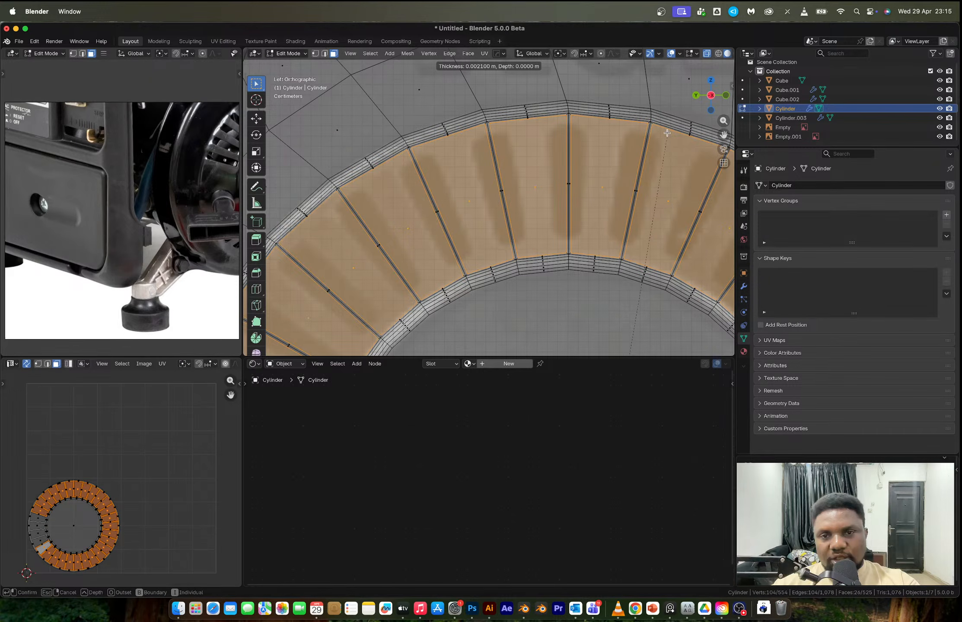
click(593, 185)
- Add two loop cuts across the inset vent faces, one near each rim, sliding the inner one with a factor of -0.847
scroll(592, 184, down, 5)
middle_drag(593, 184, 607, 191)
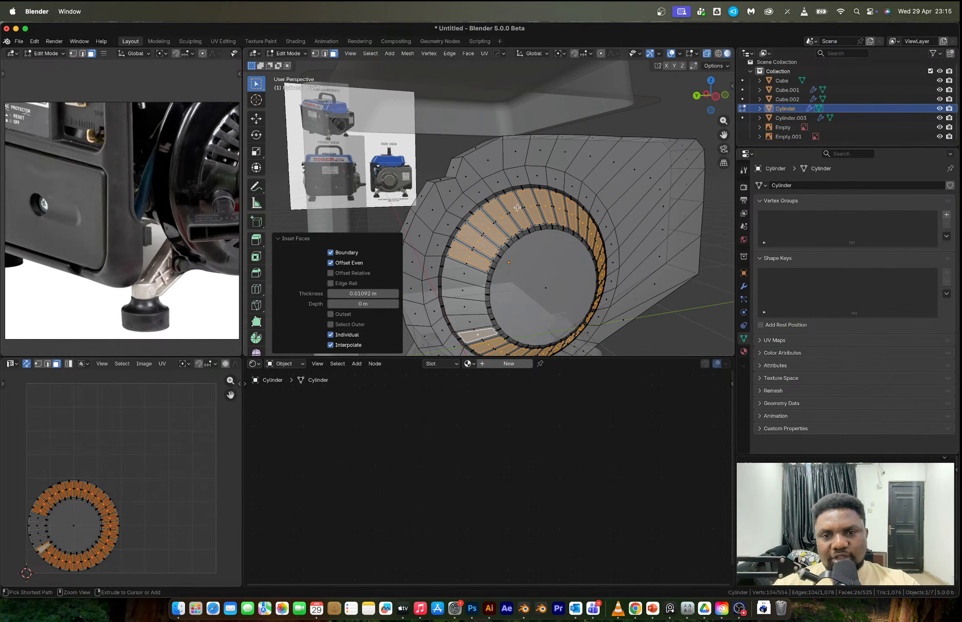
key(2)
alt+click(508, 192)
key(g)
key(g)
click(508, 192)
key(g)
key(g)
click(526, 216)
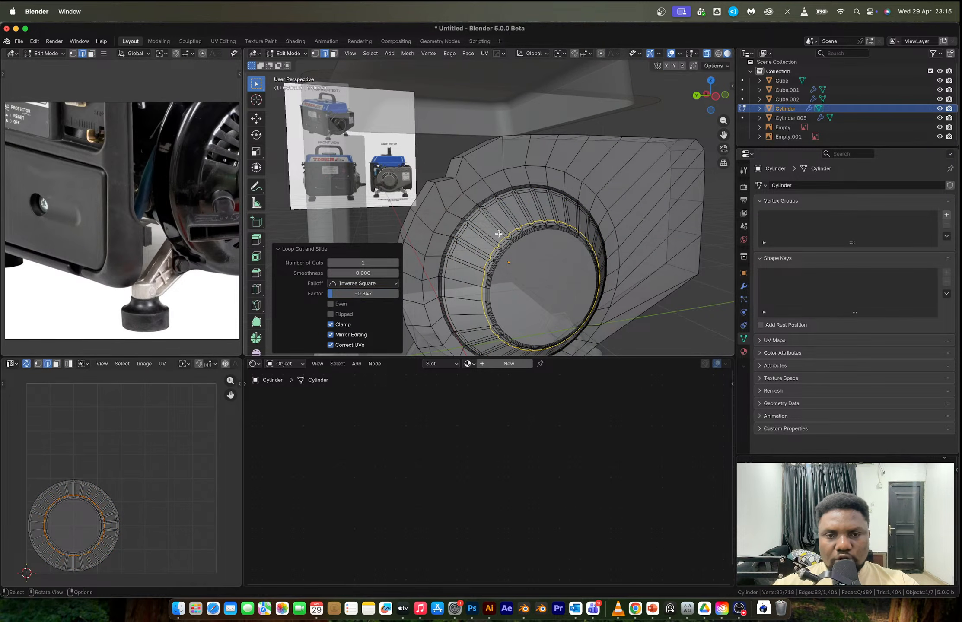
- Select the three faces that make up the first vent slot beside the gap, from its inner end to its outer end
scroll(528, 190, up, 6)
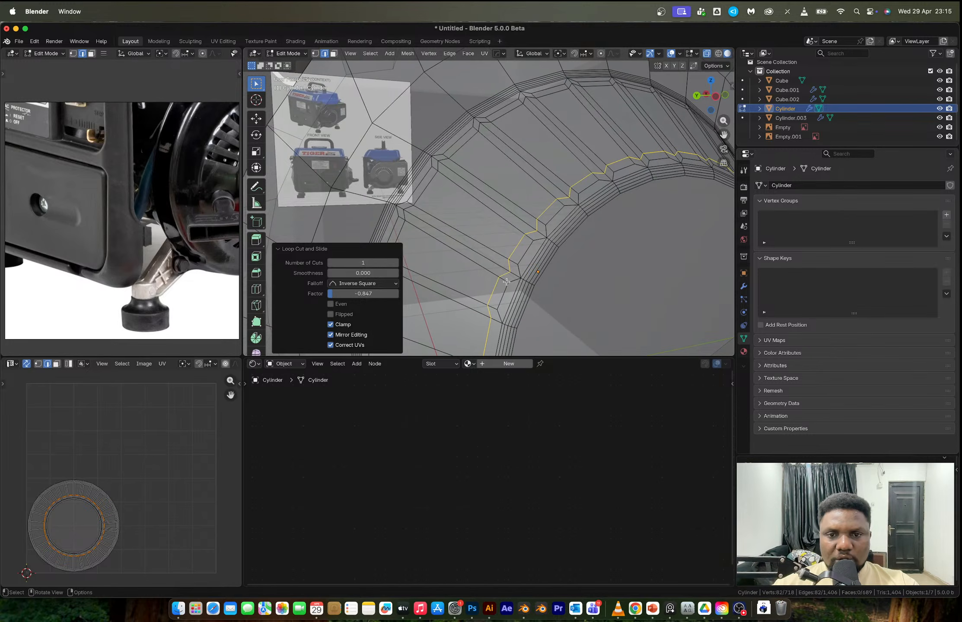
key(3)
click(497, 292)
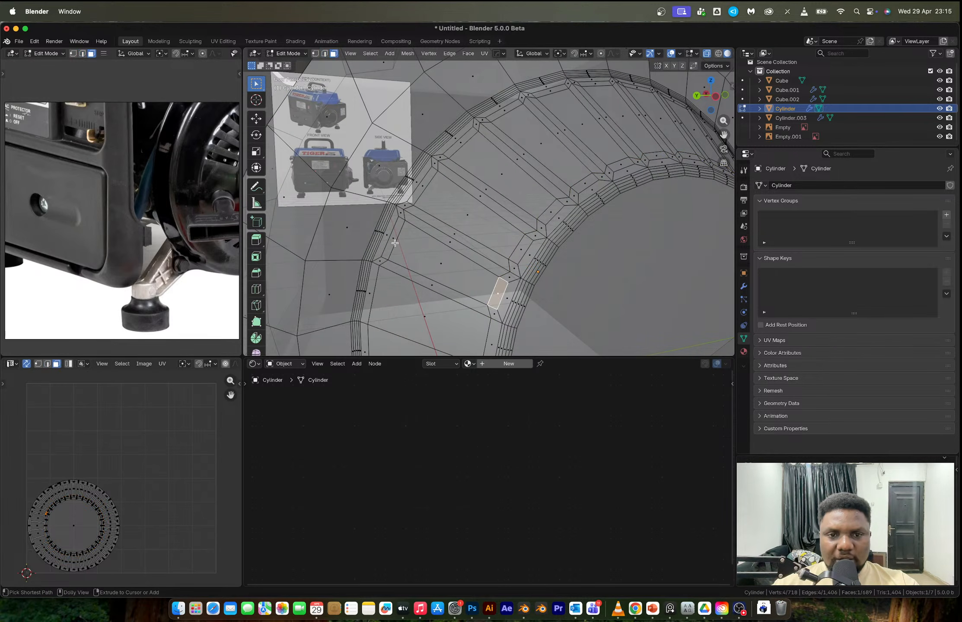
ctrl+click(394, 240)
- Try selecting faces of similar area to the slot's faces, and undo that selection
key(shift+g)
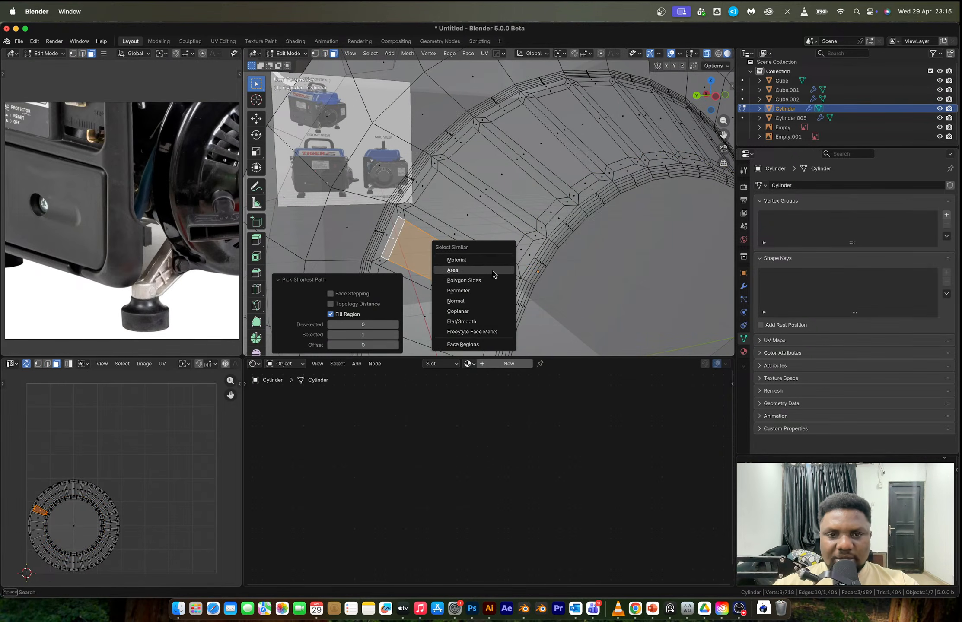
click(482, 272)
key(ctrl+z)
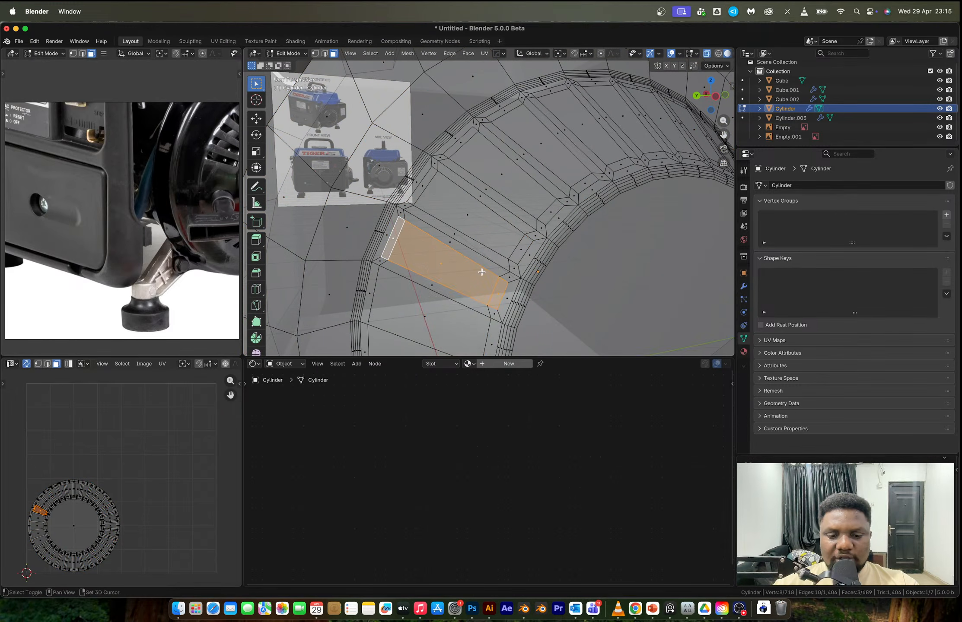
- Select all faces around the vent band with a perimeter similar to the slot's faces
key(shift+g)
click(465, 293)
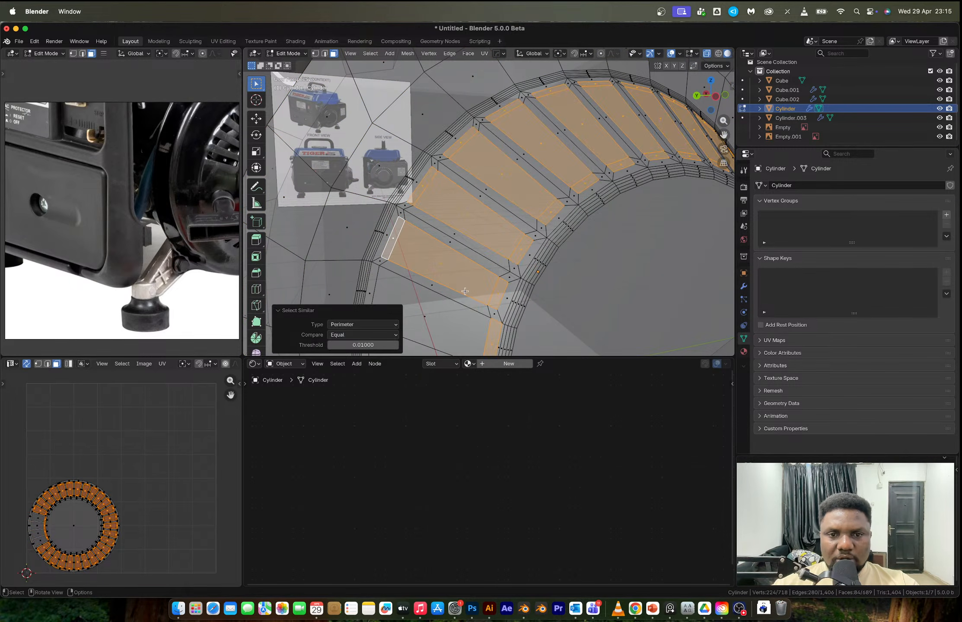
scroll(539, 241, down, 6)
scroll(507, 243, up, 2)
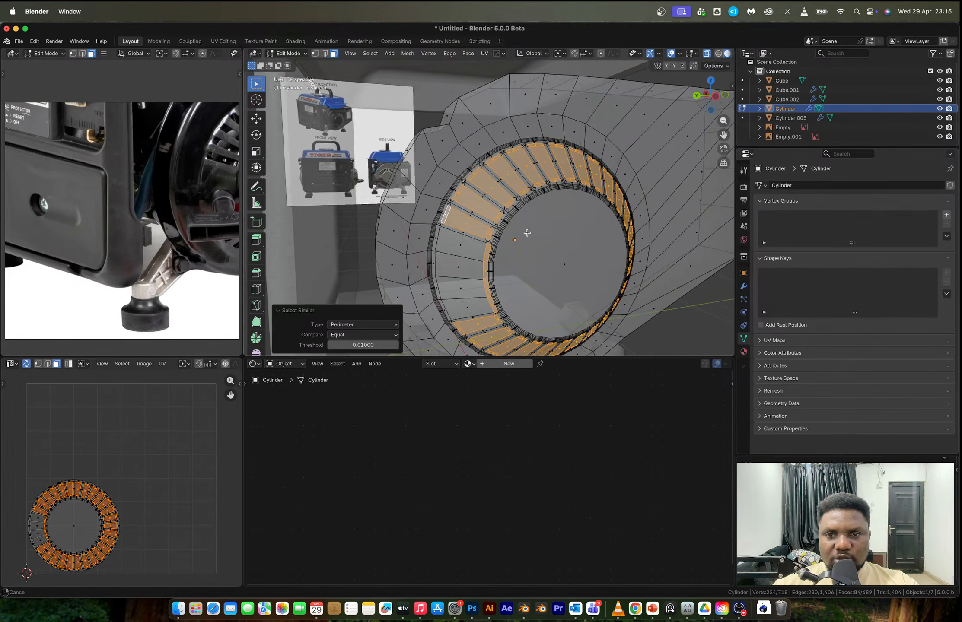
- Deselect the extra faces along the inner rim of the vent gap, keeping only the slot faces selected
shift+middle_drag(533, 240, 480, 186)
middle_drag(537, 208, 560, 217)
scroll(492, 200, up, 4)
scroll(492, 200, down, 4)
scroll(560, 218, up, 2)
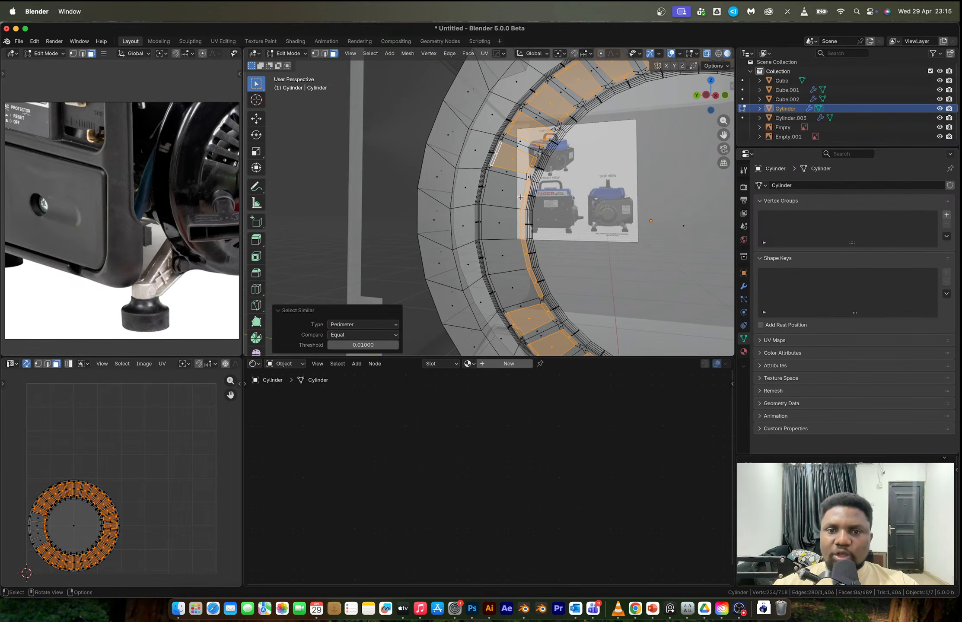
ctrl+drag(506, 198, 559, 280)
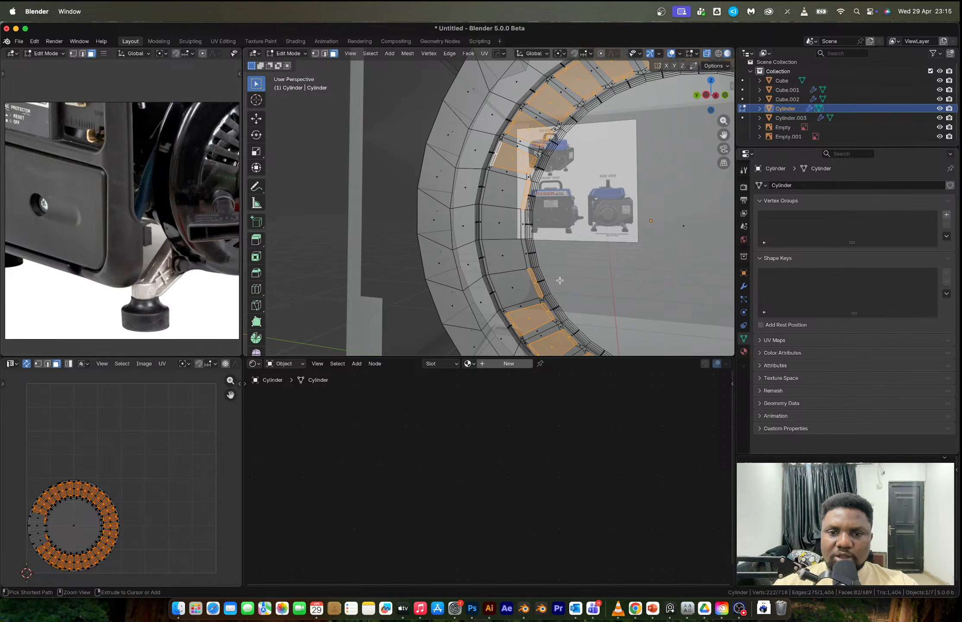
ctrl+drag(504, 193, 550, 246)
ctrl+drag(509, 276, 556, 289)
scroll(564, 281, down, 4)
middle_drag(564, 281, 544, 200)
key(alt+z)
scroll(548, 212, up, 4)
scroll(557, 216, down, 4)
shift+click(514, 320)
- Extrude the slot faces inward along their normals by -0.0406 m and delete the end faces to open the vents
middle_drag(514, 320, 602, 197)
key(alt+e)
click(602, 197)
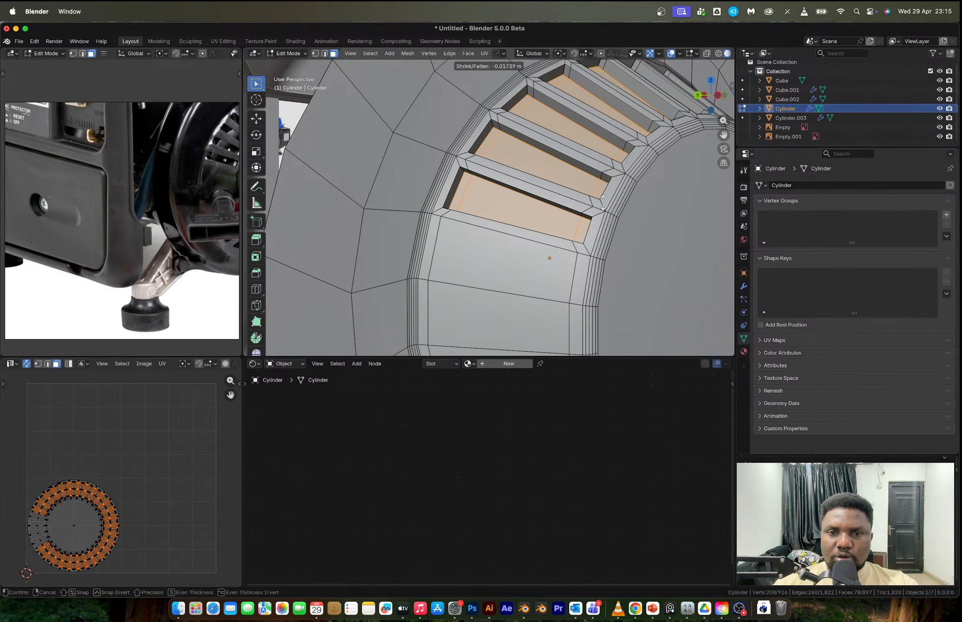
click(603, 202)
key(x)
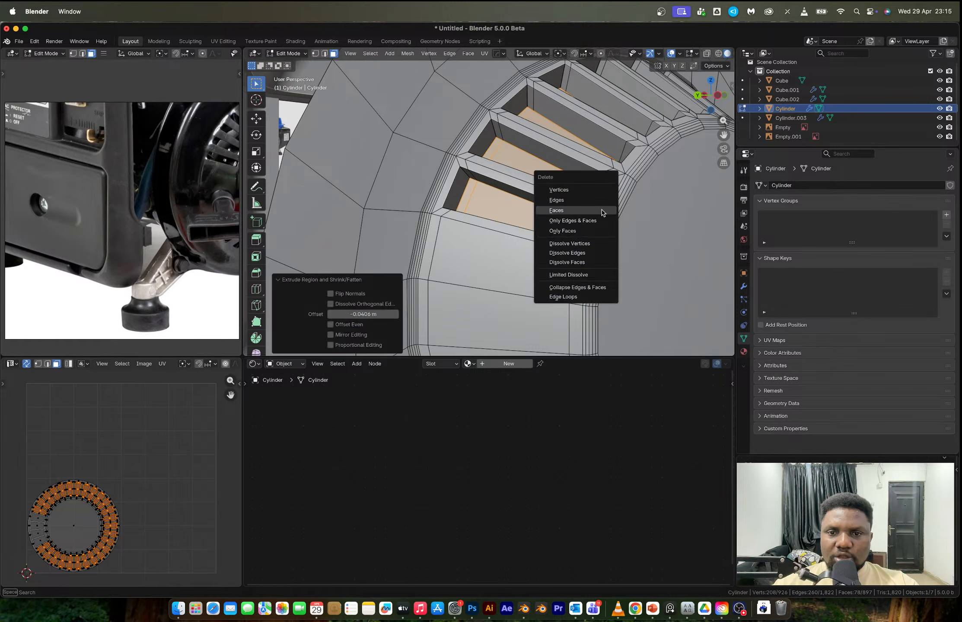
click(595, 212)
scroll(603, 203, down, 5)
key(Tab)
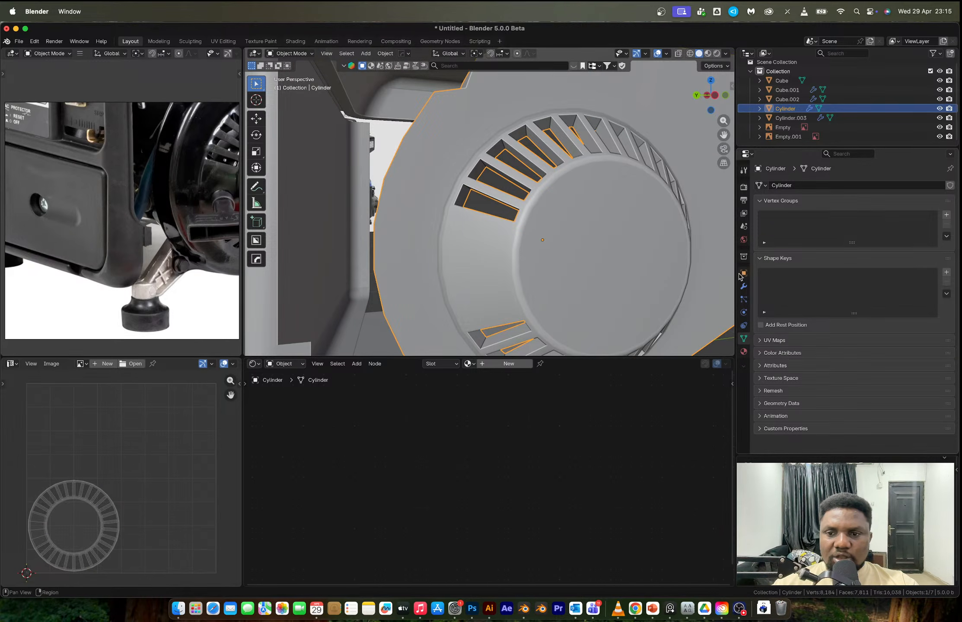
- Add a level 1 Subdivision modifier to the engine housing and apply Shade Auto Smooth
click(743, 286)
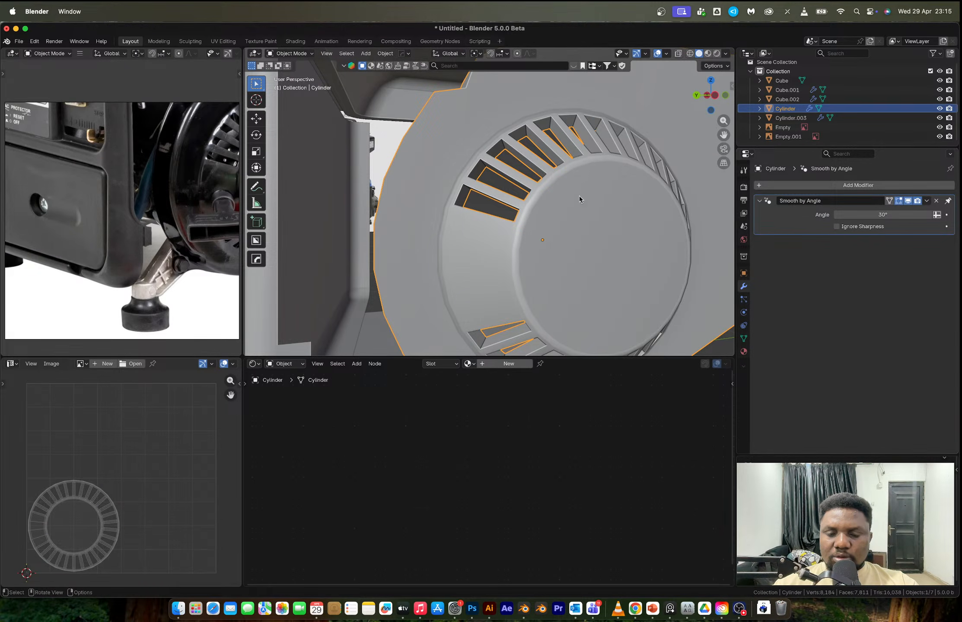
key(ctrl+1)
scroll(540, 192, down, 4)
right_click(543, 209)
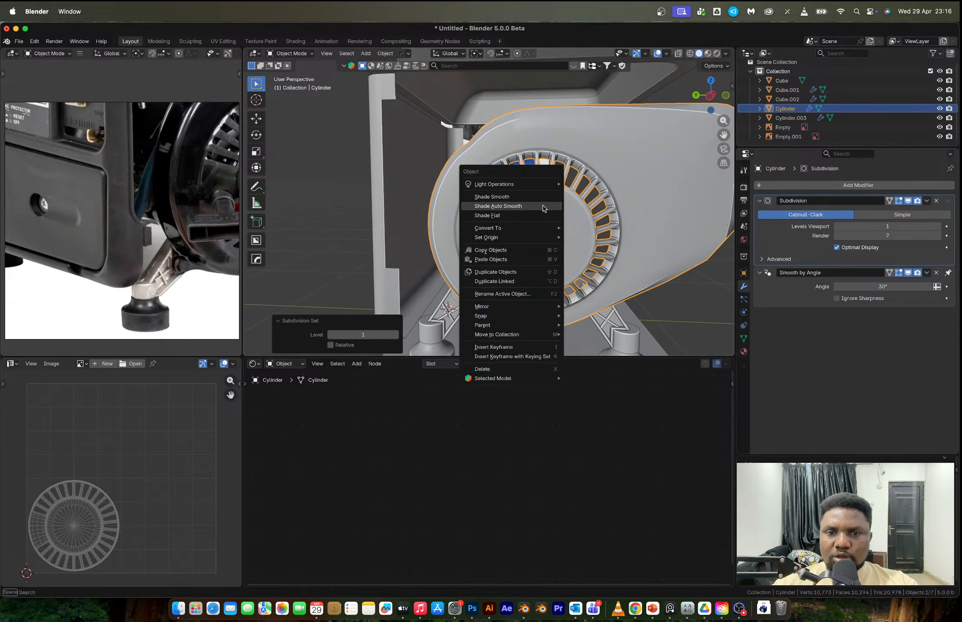
click(543, 207)
middle_drag(576, 199, 556, 189)
click(551, 90)
scroll(555, 189, up, 6)
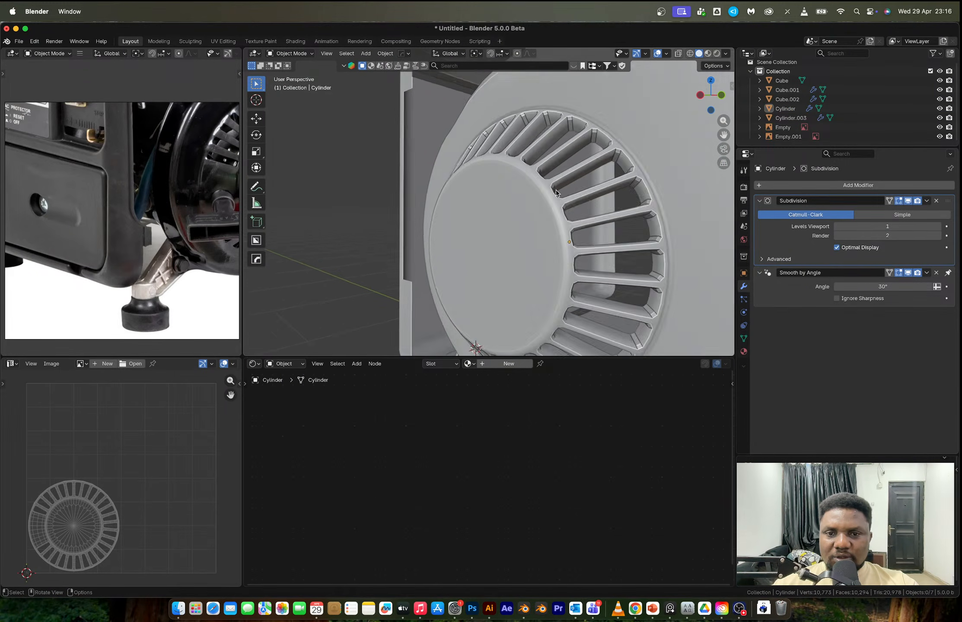
- Examine the edge flow of the vent ribs and the subdivided corners of the slots
key(Tab)
click(606, 196)
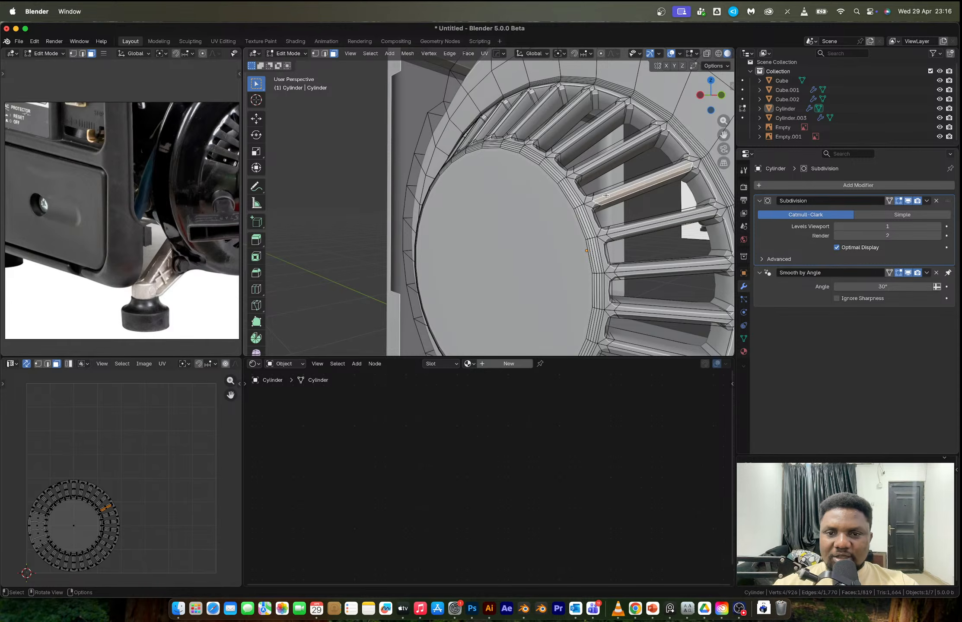
key(2)
alt+click(580, 205)
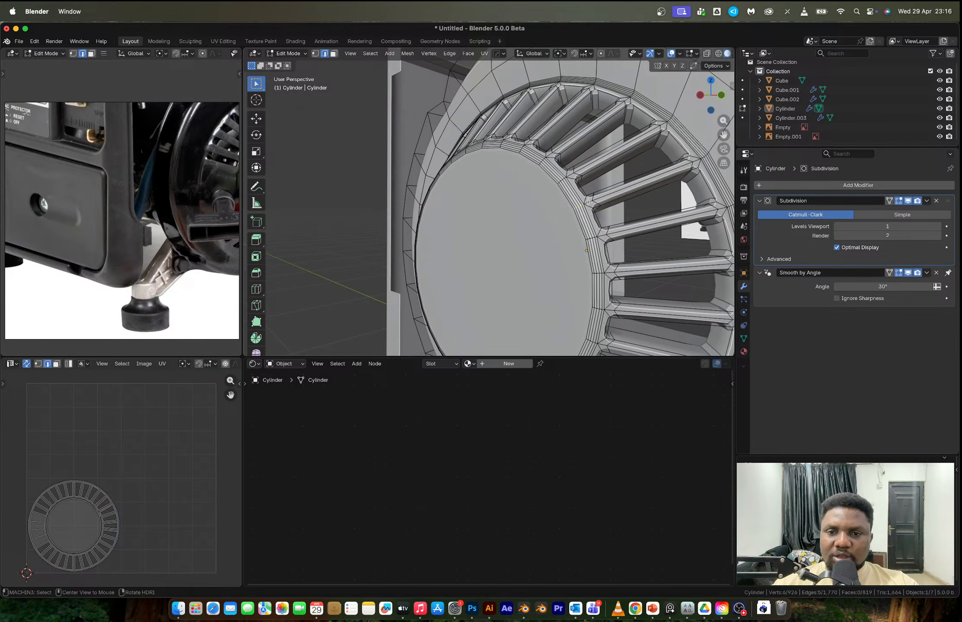
scroll(596, 198, down, 4)
middle_drag(596, 198, 584, 200)
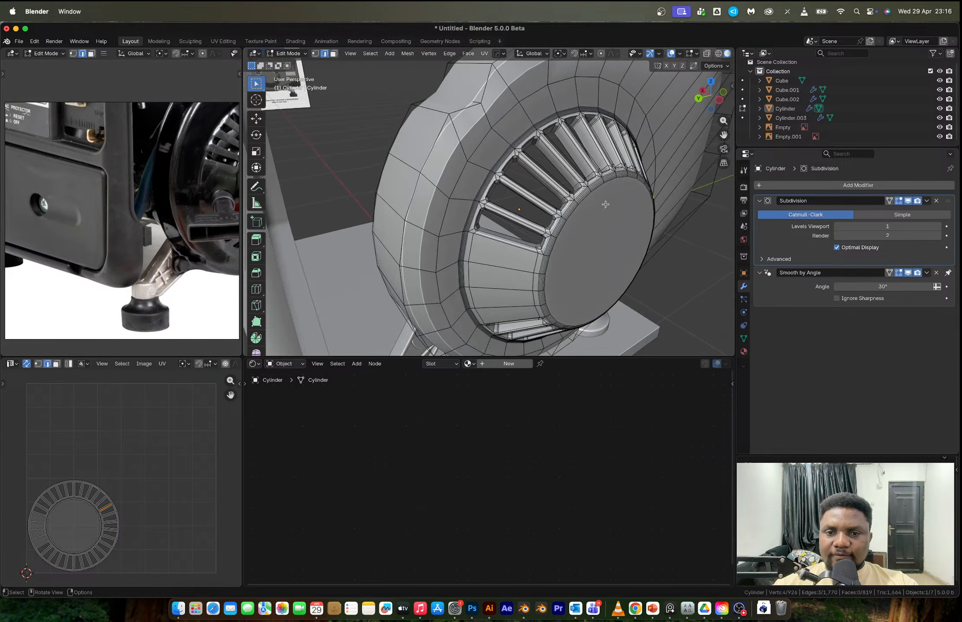
key(Tab)
scroll(584, 200, up, 2)
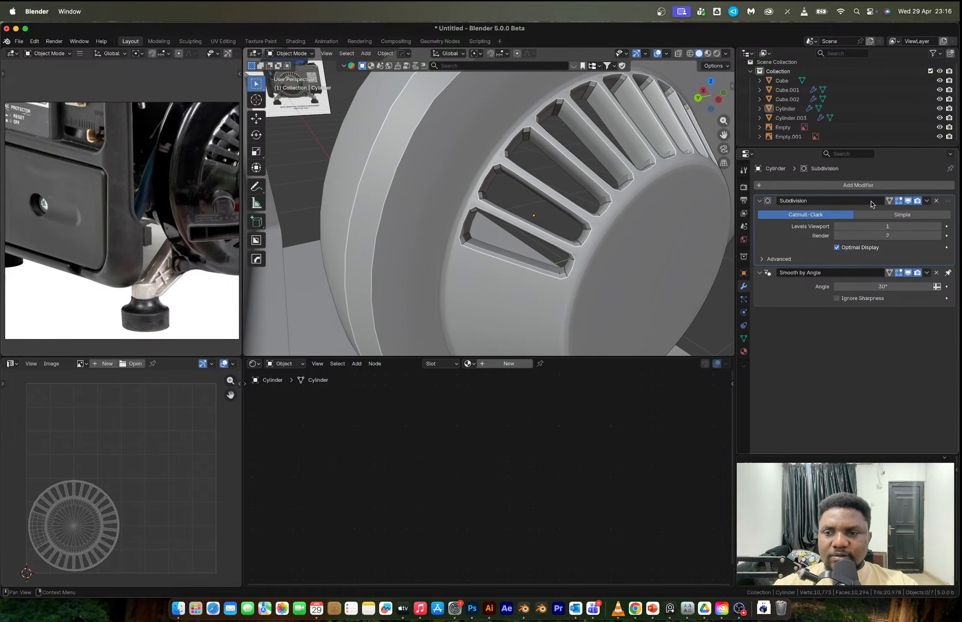
- Turn off the viewport display of the housing's Subdivision modifier
click(907, 201)
scroll(605, 180, down, 3)
middle_drag(605, 180, 650, 187)
scroll(540, 172, down, 2)
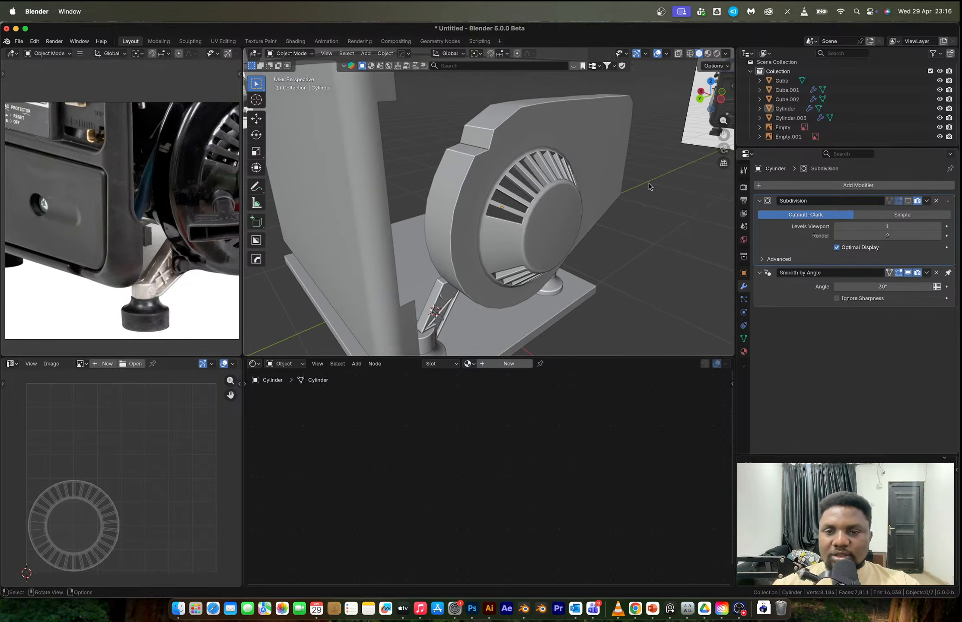
scroll(511, 174, up, 4)
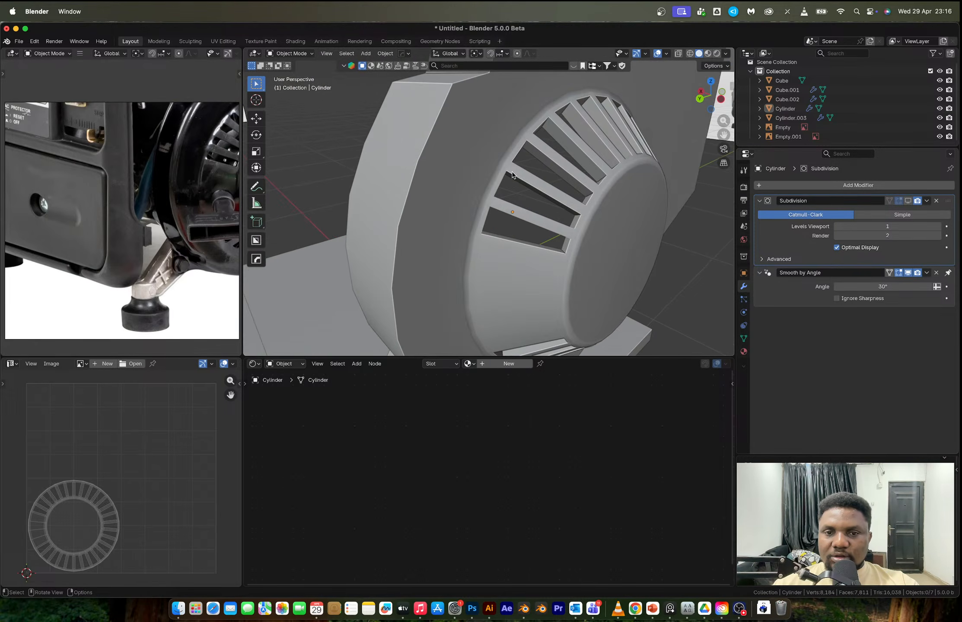
scroll(512, 174, down, 3)
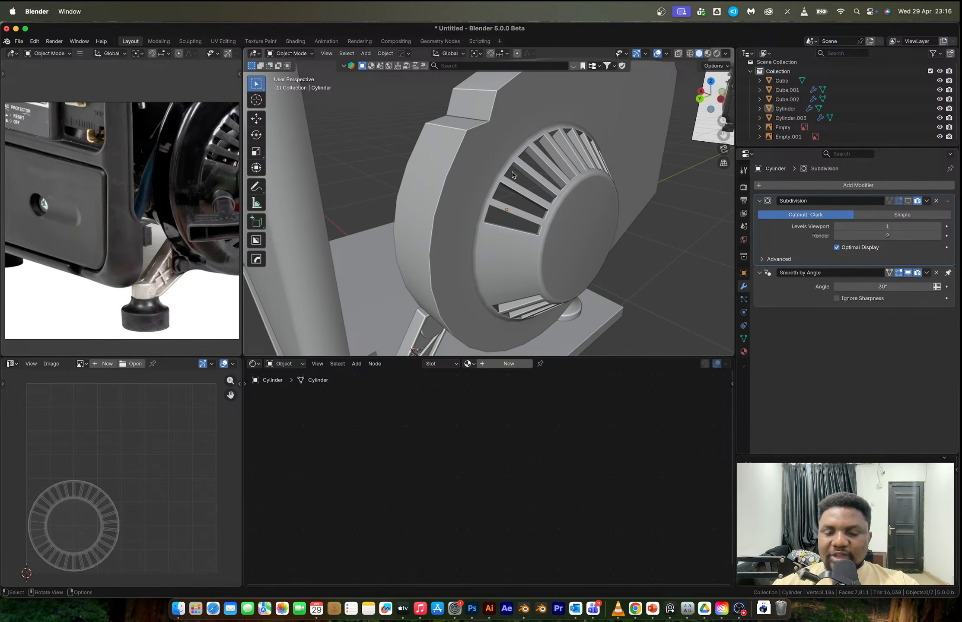
- Try a HardOps Bevel modifier on the housing, limited to 30° with a width of 0.010 and an extra segment
key(q)
key(Escape)
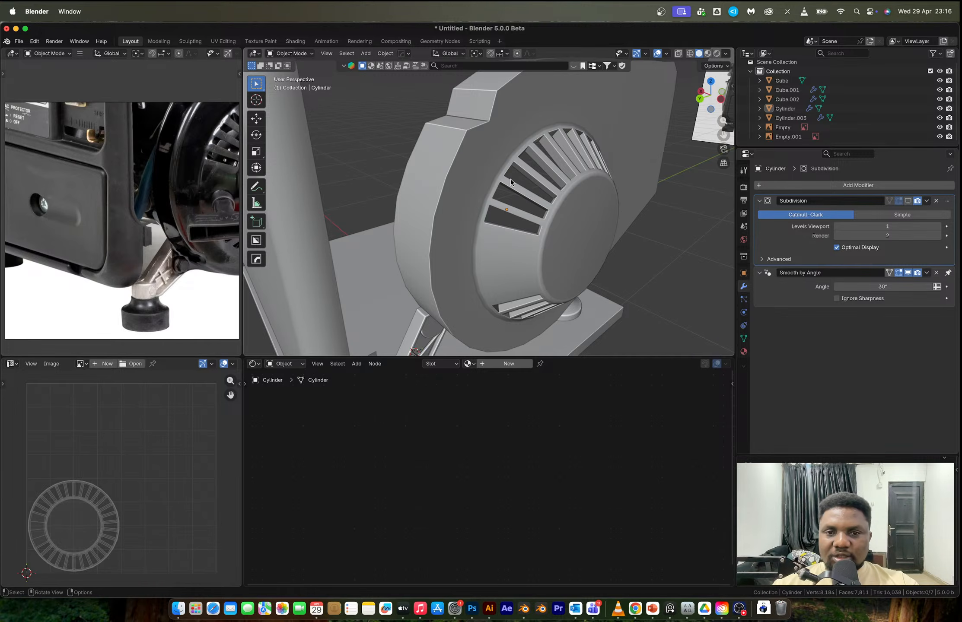
key(q)
key(Escape)
click(543, 193)
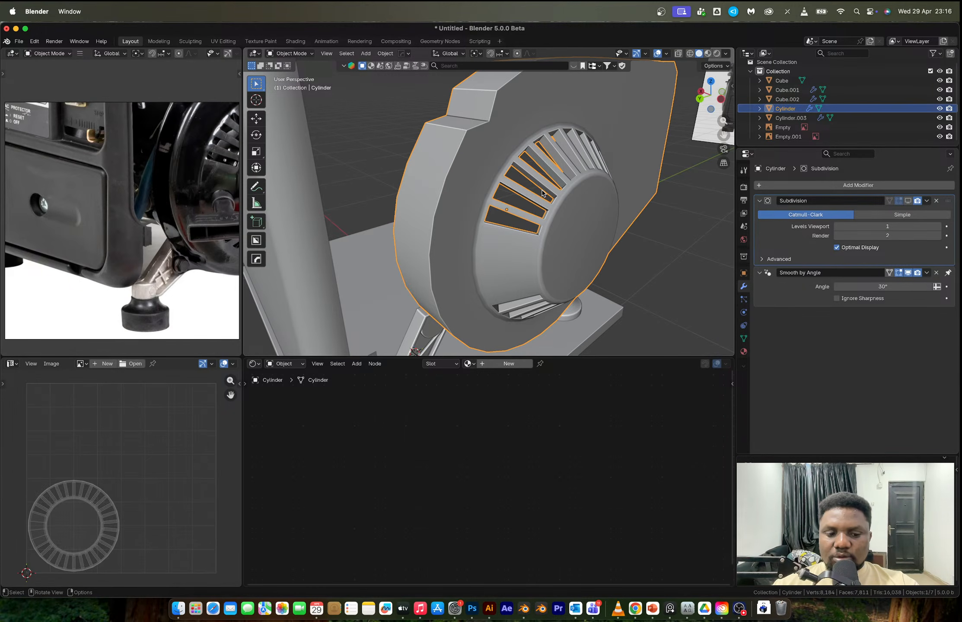
key(q)
click(542, 192)
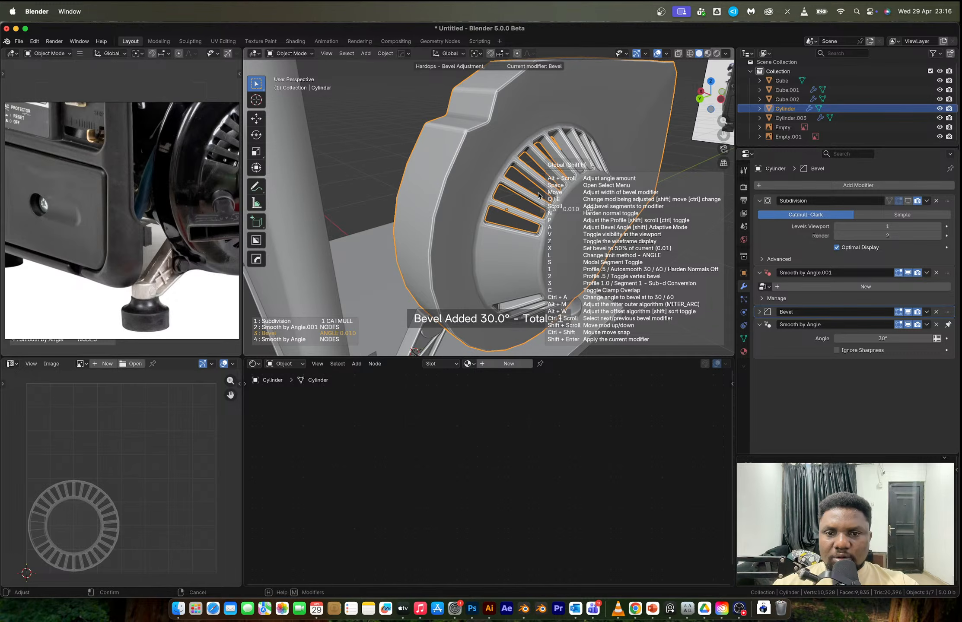
scroll(540, 196, up, 1)
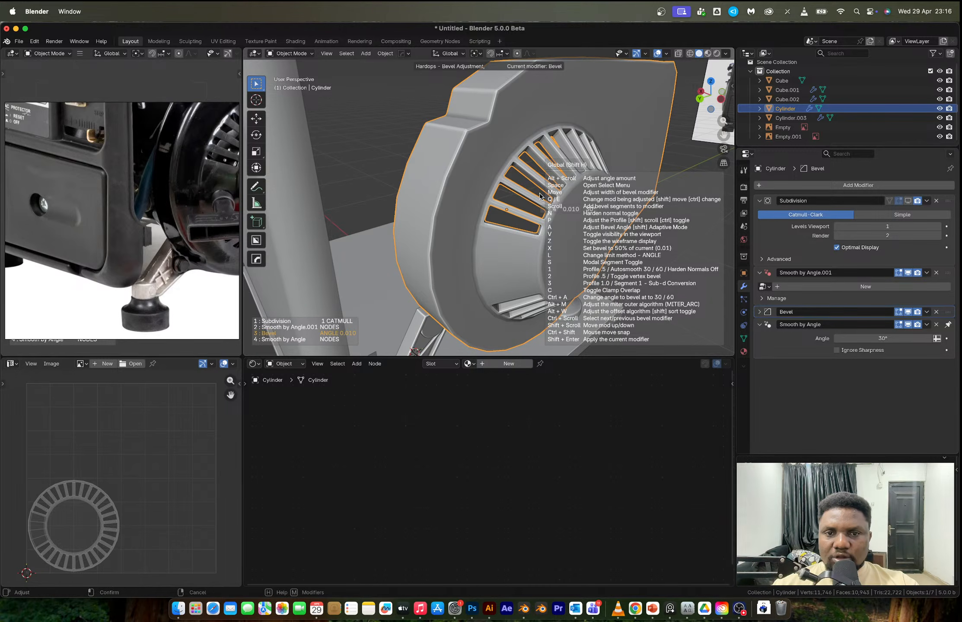
click(540, 196)
- Check the beveled housing from several angles and remove its Bevel modifier
key(ctrl+1)
middle_drag(620, 189, 538, 176)
scroll(538, 178, down, 5)
click(637, 262)
middle_drag(637, 262, 514, 207)
click(540, 216)
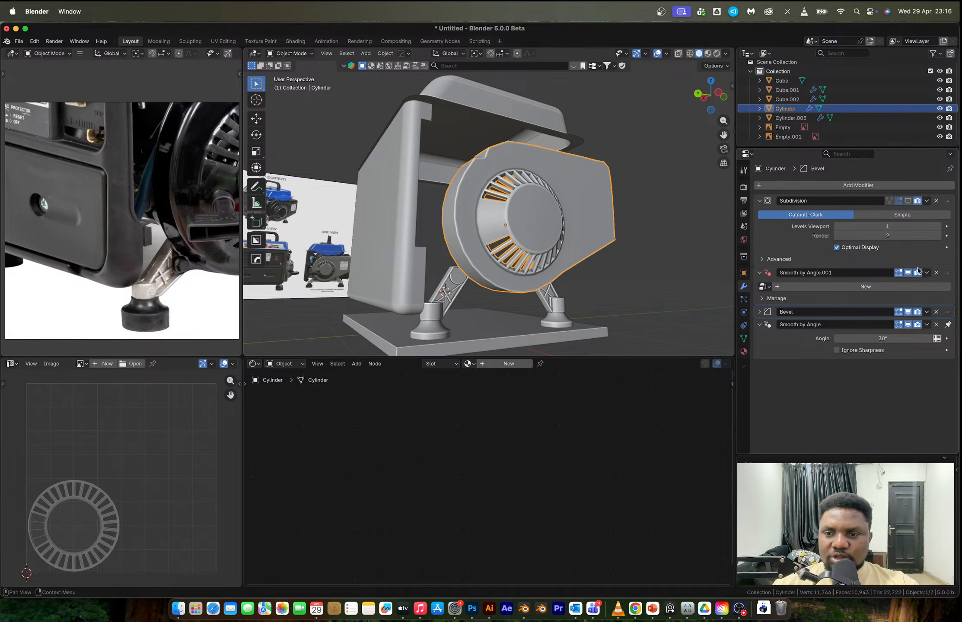
click(937, 312)
scroll(506, 209, up, 5)
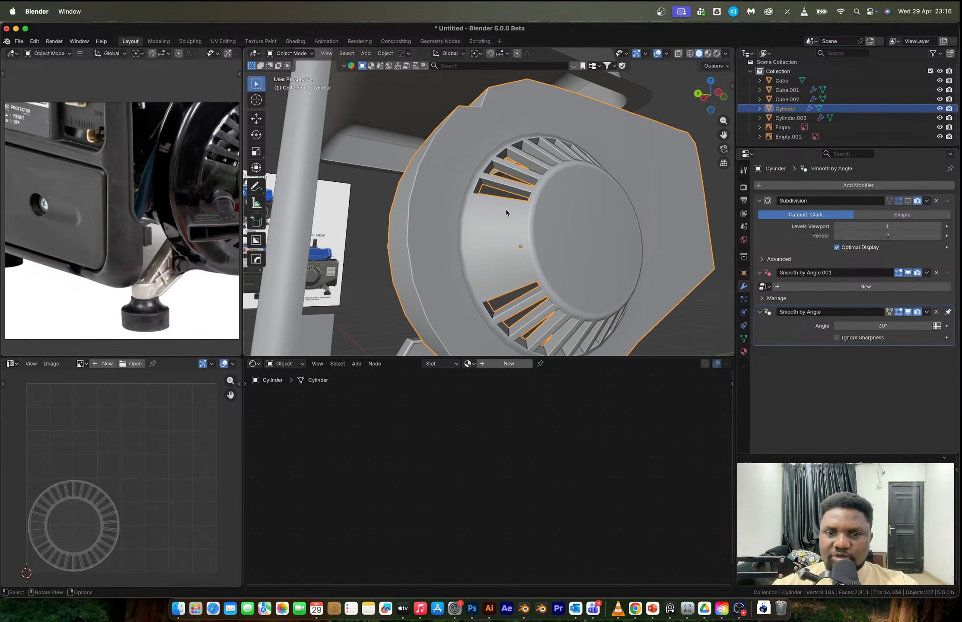
- Inset the three solid faces in the vent gap twice, by 0.01186 m and by 0.04441 m
key(Tab)
key(3)
click(497, 233)
shift+click(498, 257)
shift+click(510, 280)
scroll(543, 274, up, 2)
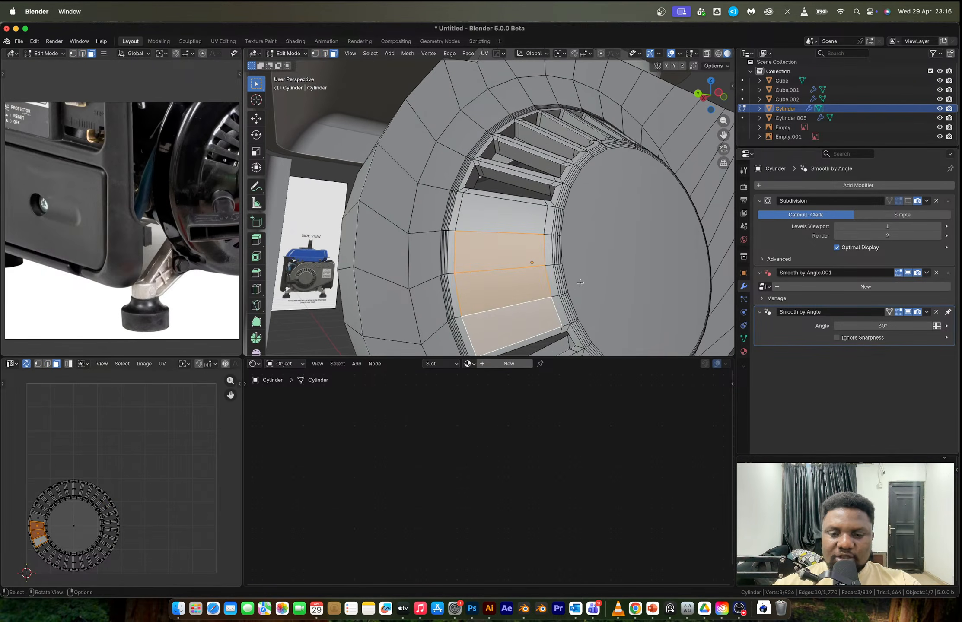
key(i)
key(i)
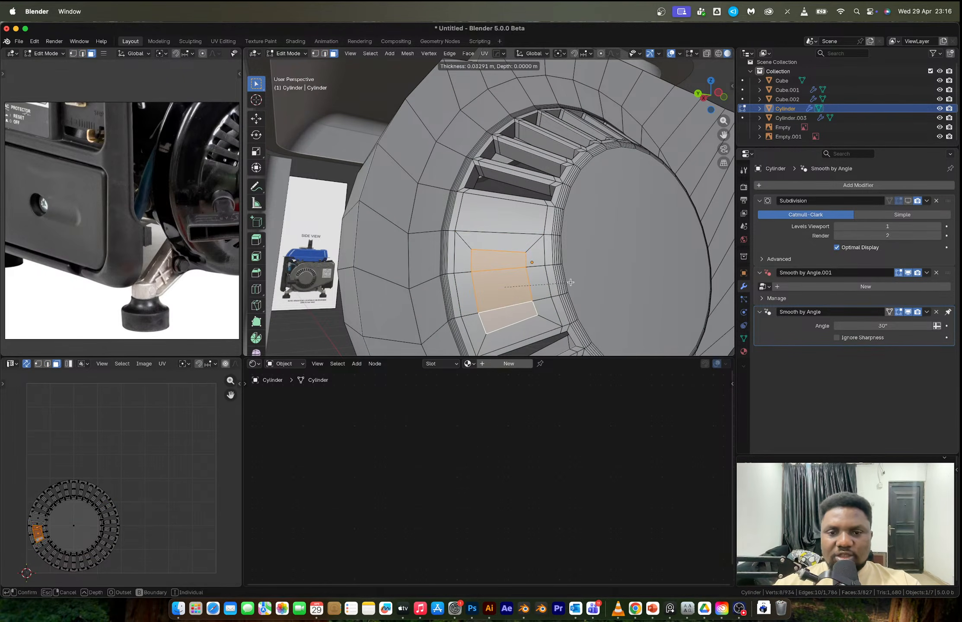
click(566, 283)
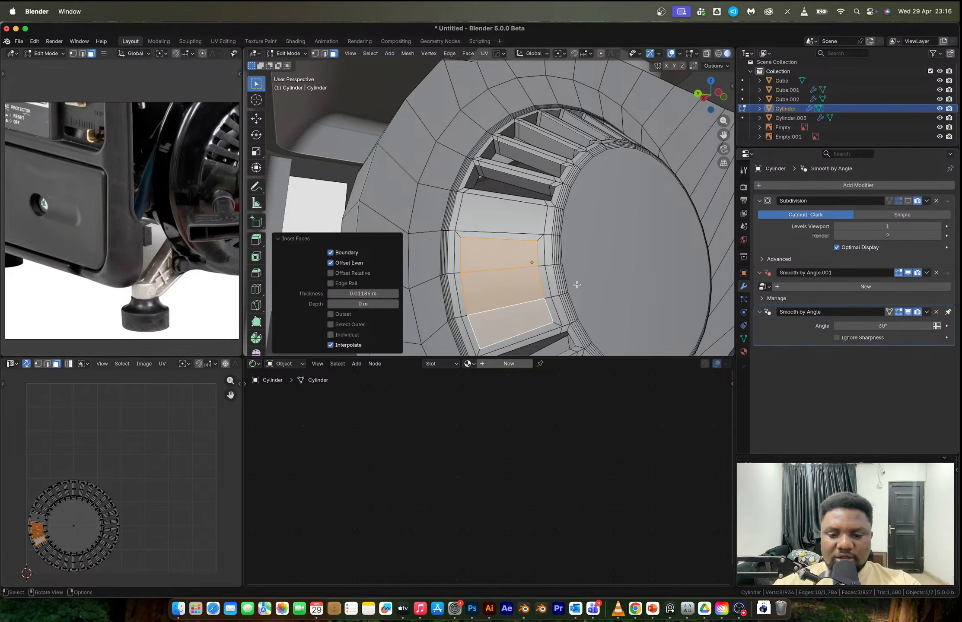
key(i)
click(565, 283)
- Reshape the inset gap faces into a rotated LoopTools circle and scale it to 0.833
right_click(564, 284)
mouse_move(557, 281)
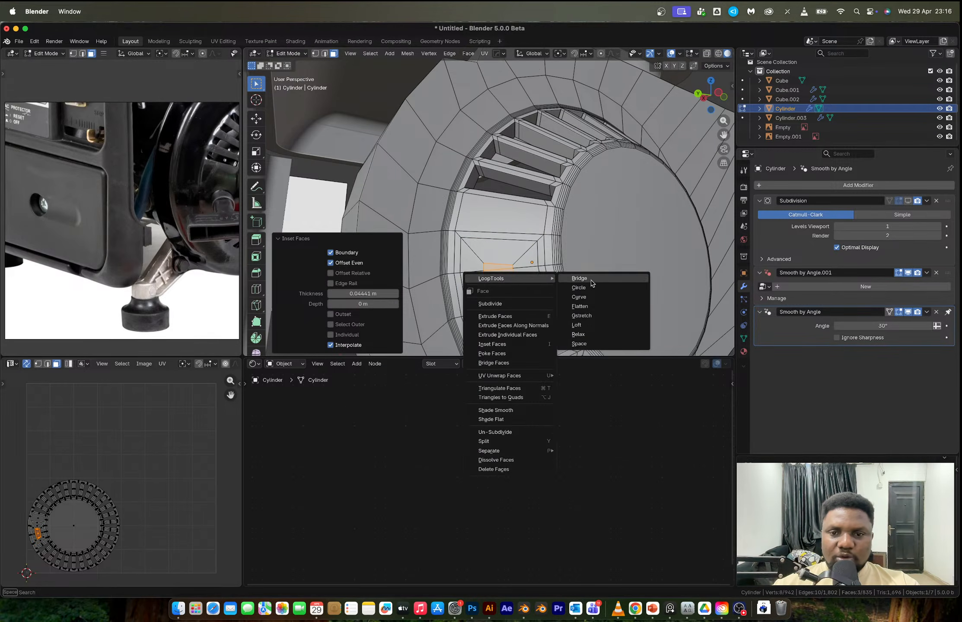
click(590, 284)
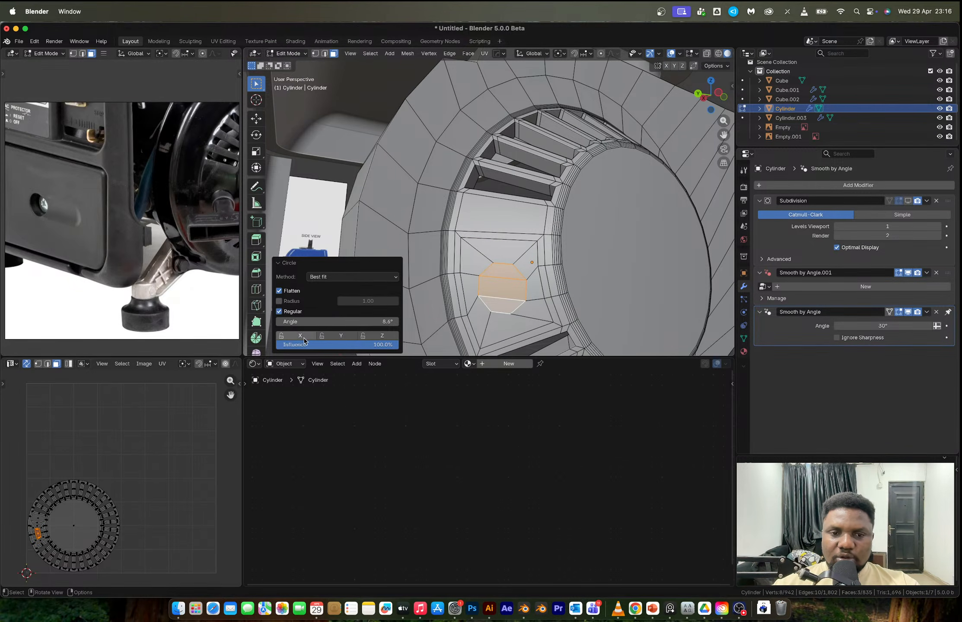
drag(303, 321, 341, 321)
middle_drag(582, 250, 566, 264)
key(s)
click(583, 264)
- Extrude the circular faces outward along their normals by 0.0552 m and delete the end faces to leave an open tube
key(alt+e)
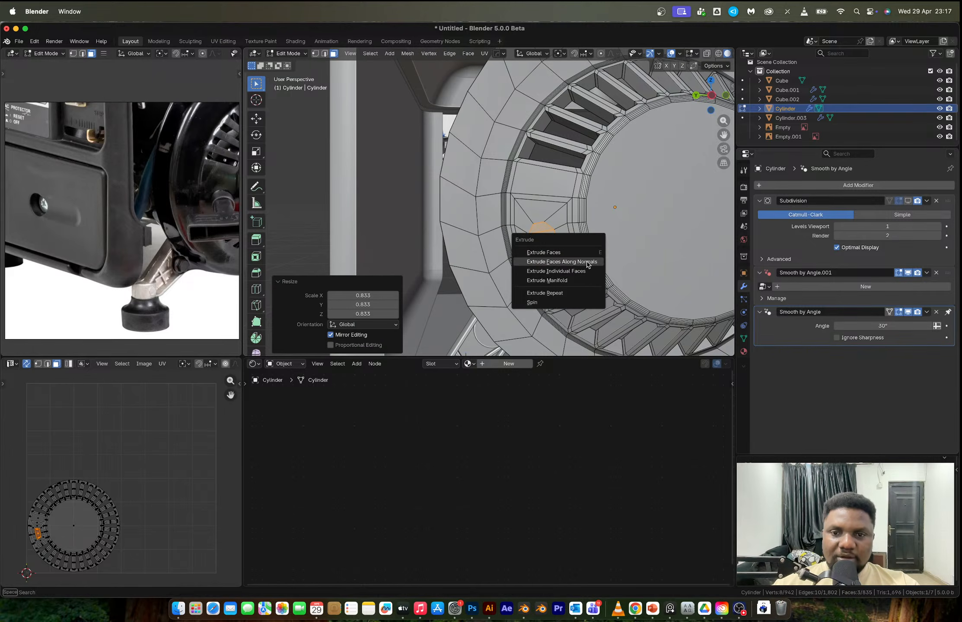
click(588, 263)
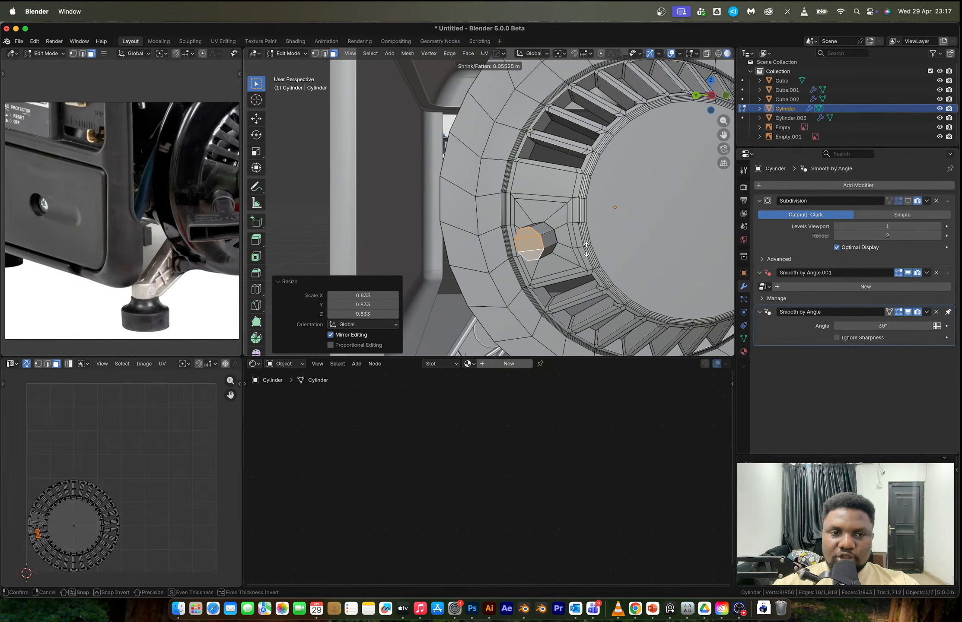
click(585, 250)
key(x)
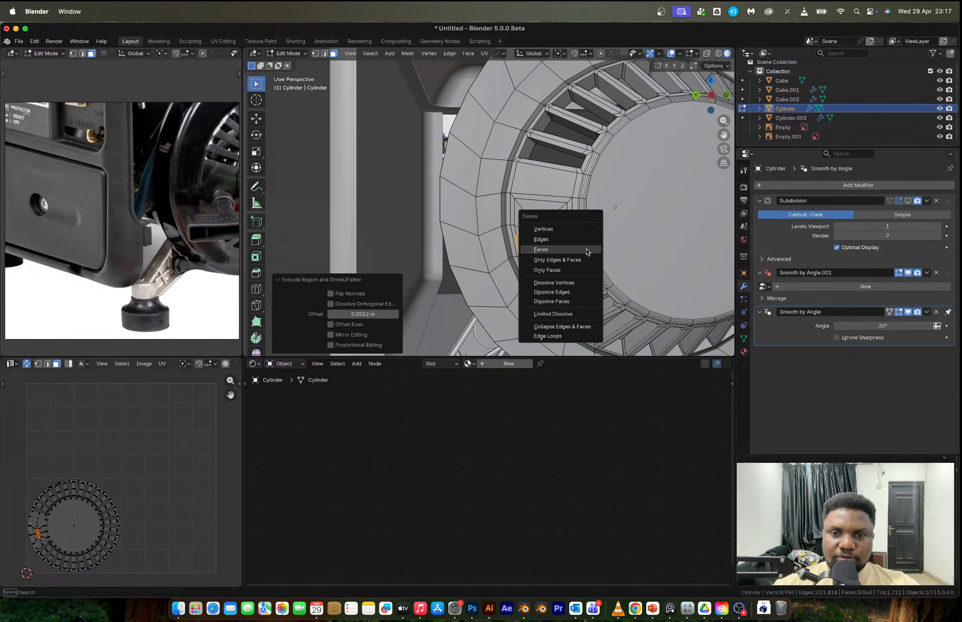
click(585, 251)
- Duplicate the tube's open edge loop in place and separate it into its own object
key(2)
alt+click(537, 236)
middle_drag(526, 276, 552, 280)
key(shift+d)
right_click(577, 268)
key(p)
click(569, 252)
key(Tab)
- Scale the separated edge ring to 0.834 and move it by 0.0111, -0.009944 and 0.001934 m in X, Y and Z
click(546, 237)
click(546, 236)
click(547, 236)
key(Tab)
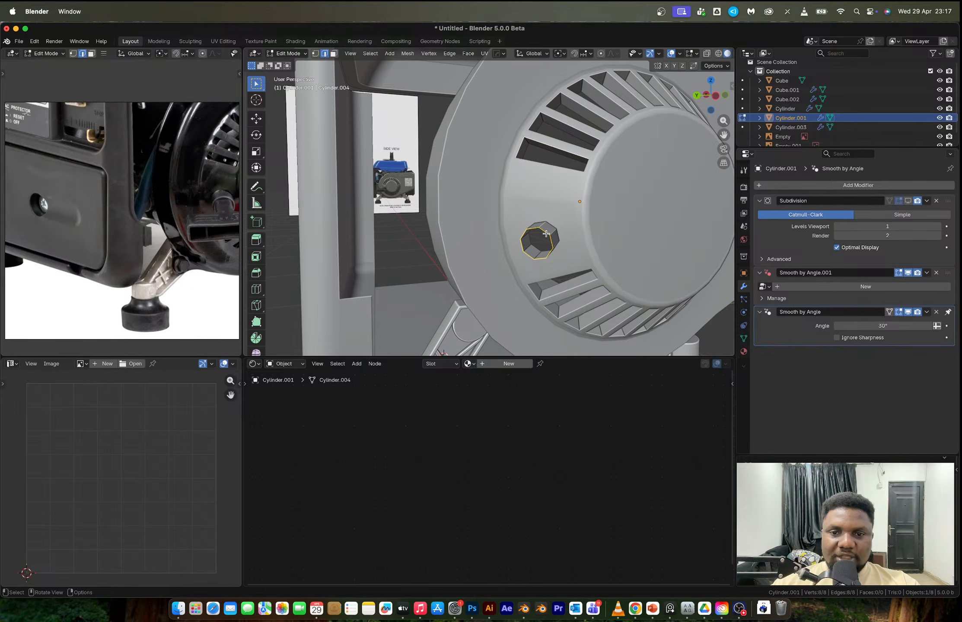
key(s)
click(574, 254)
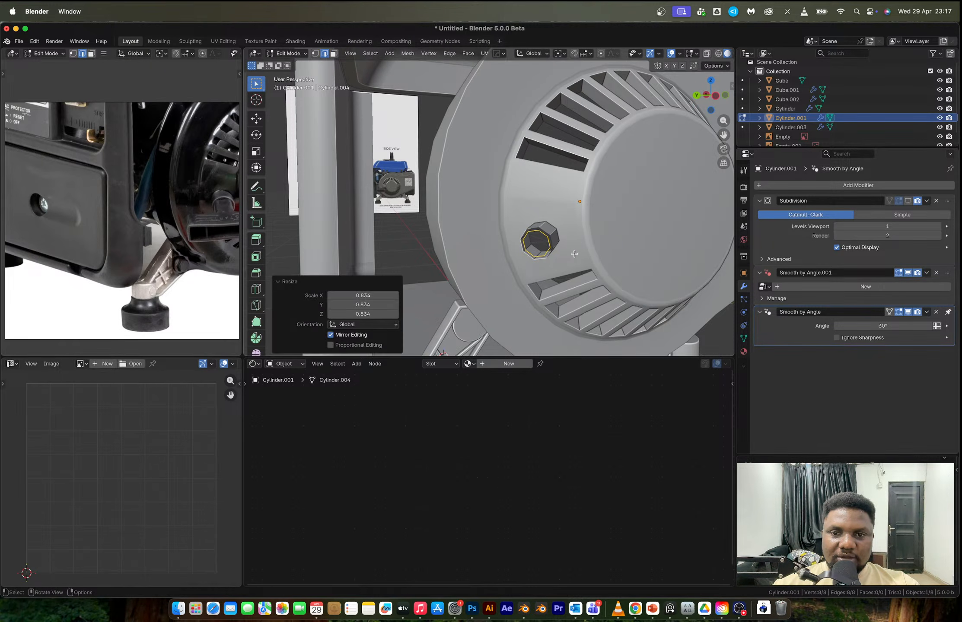
drag(710, 87, 548, 222)
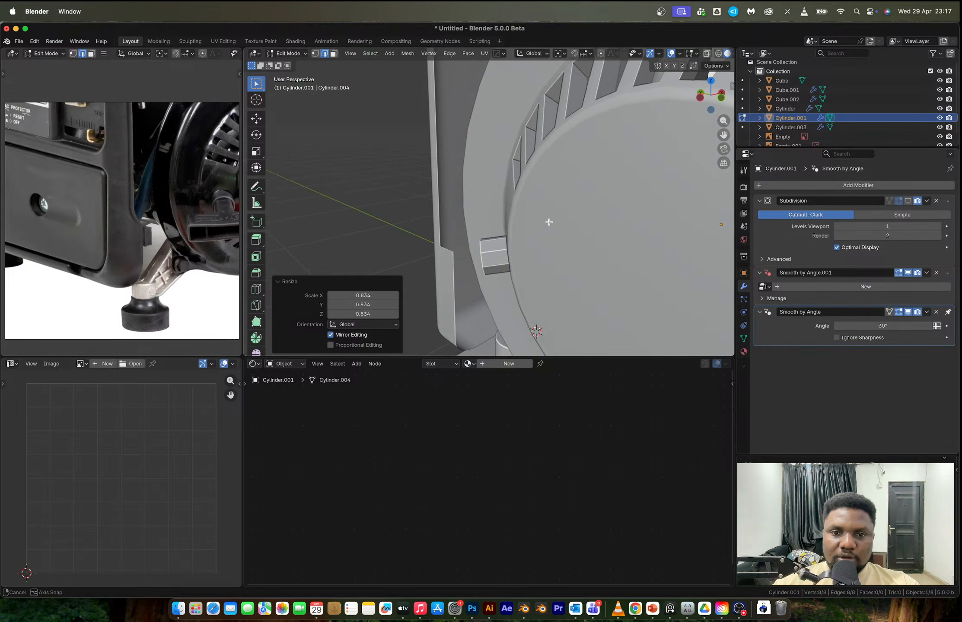
key(g)
click(560, 278)
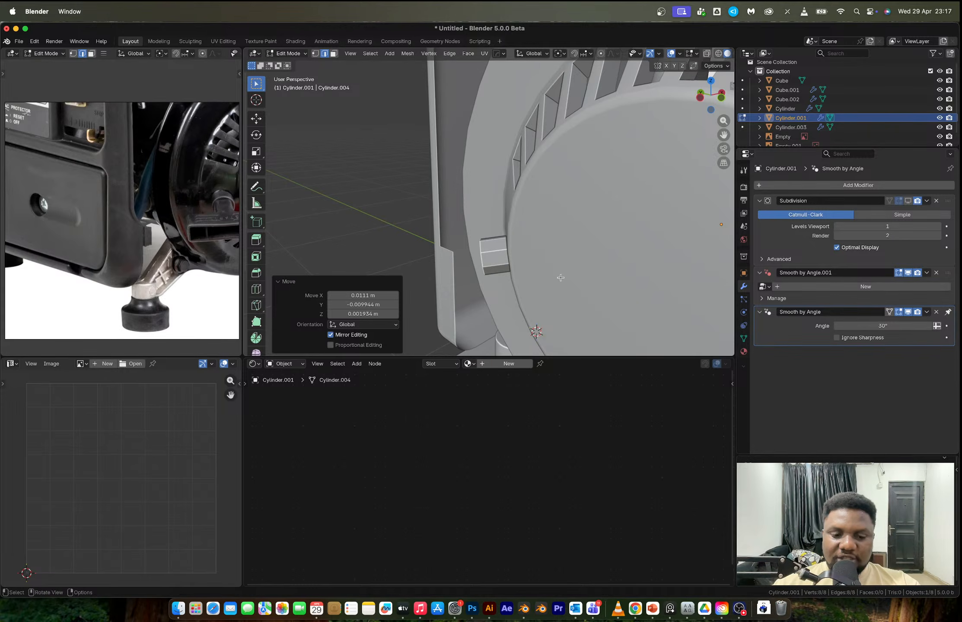
- Delete the separated edge ring and its object
middle_drag(560, 277, 591, 259)
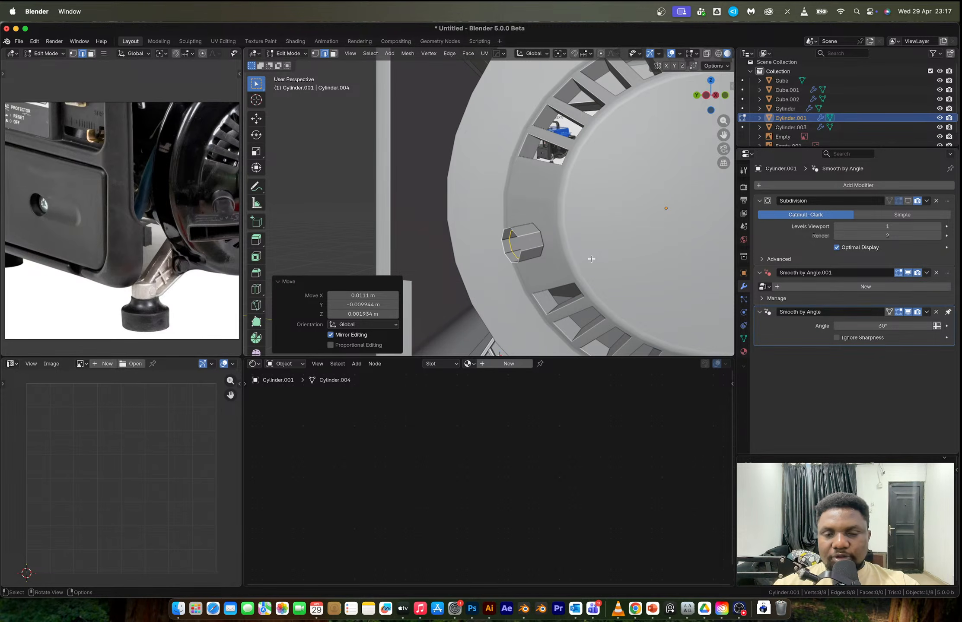
mouse_move(592, 259)
middle_down()
mouse_move(558, 261)
mouse_move(610, 256)
middle_up()
key(x)
click(610, 256)
key(Tab)
key(x)
click(592, 255)
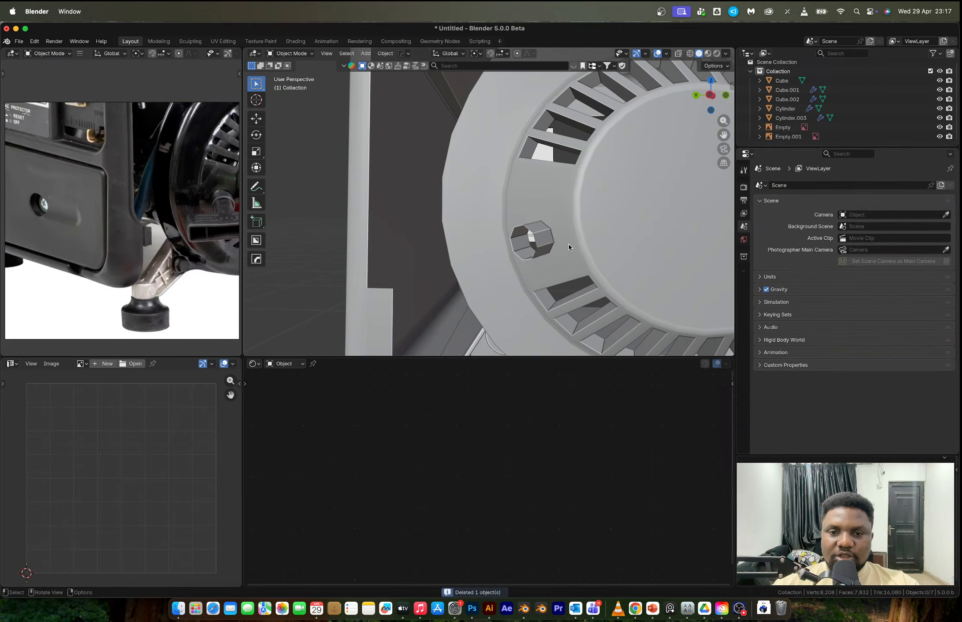
- Place the 3D cursor at the centre of the tube's open edge loop and add a mesh cylinder there
click(543, 239)
key(Tab)
alt+click(533, 240)
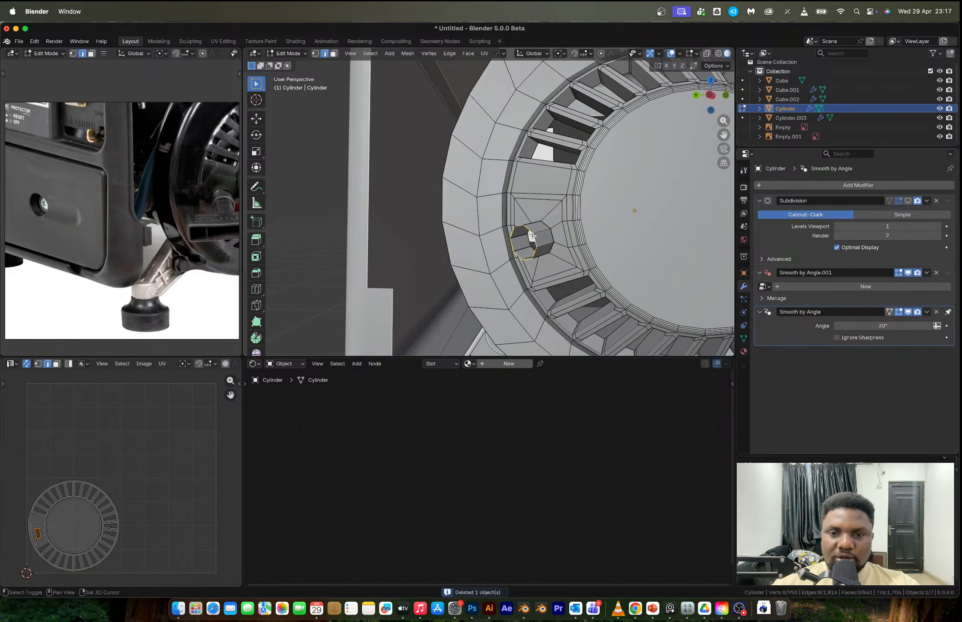
key(ctrl+Tab)
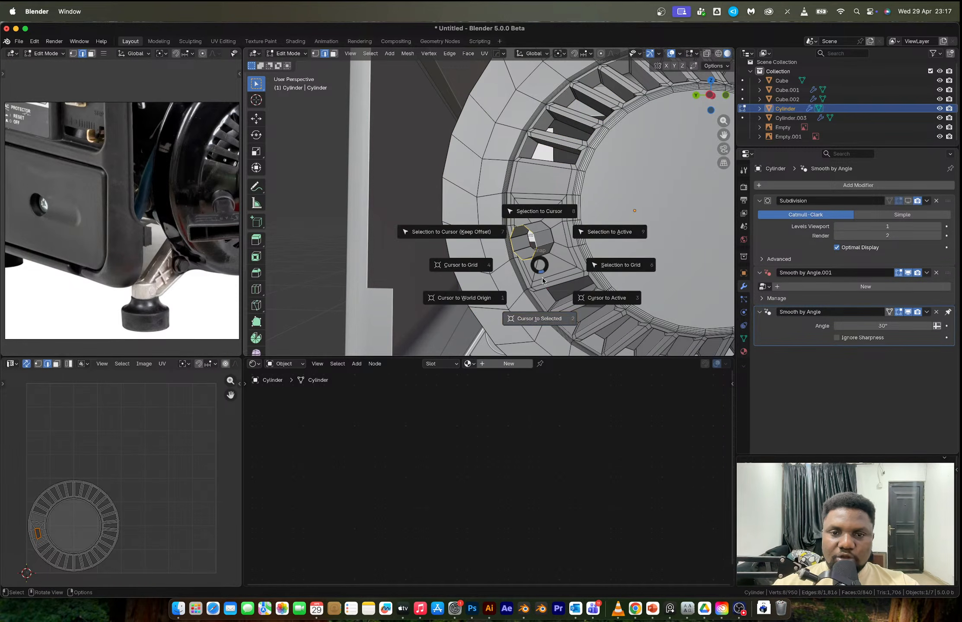
key(shift+a)
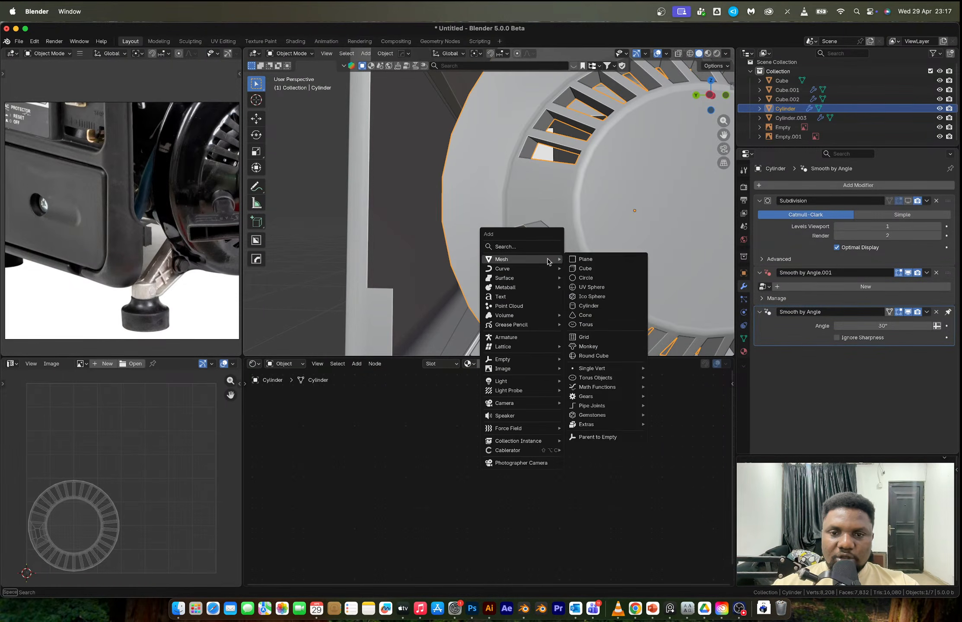
click(606, 306)
- Scale the new cylinder down to fit the tube's opening and stretch it by 4.732 along Z
key(s)
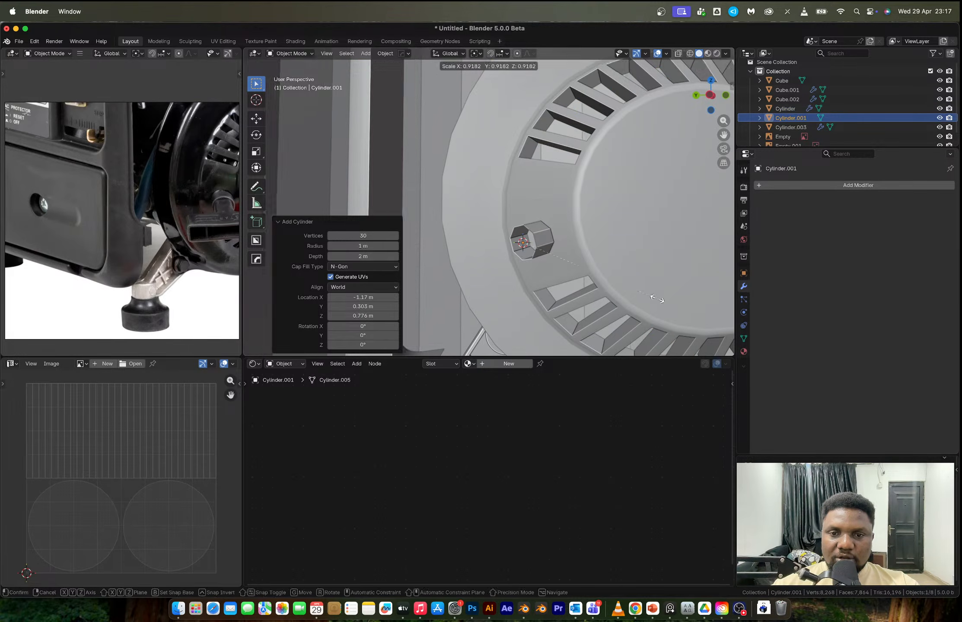
click(559, 258)
key(s)
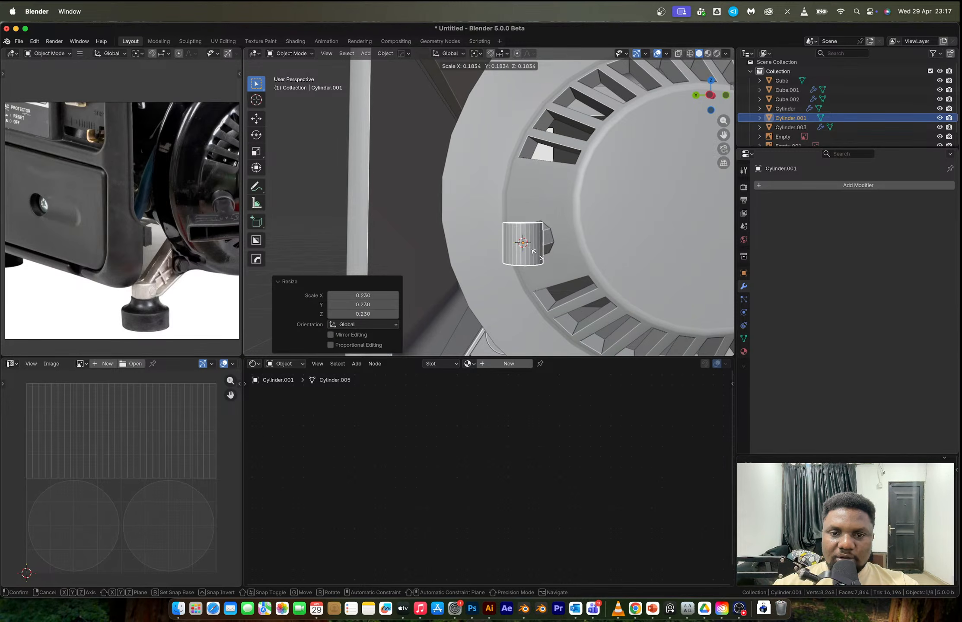
click(540, 260)
key(s)
key(z)
click(541, 298)
- Trackball-rotate the cylinder by about 101° and 1.15° so it points along the tube's axis
middle_drag(541, 298, 619, 261)
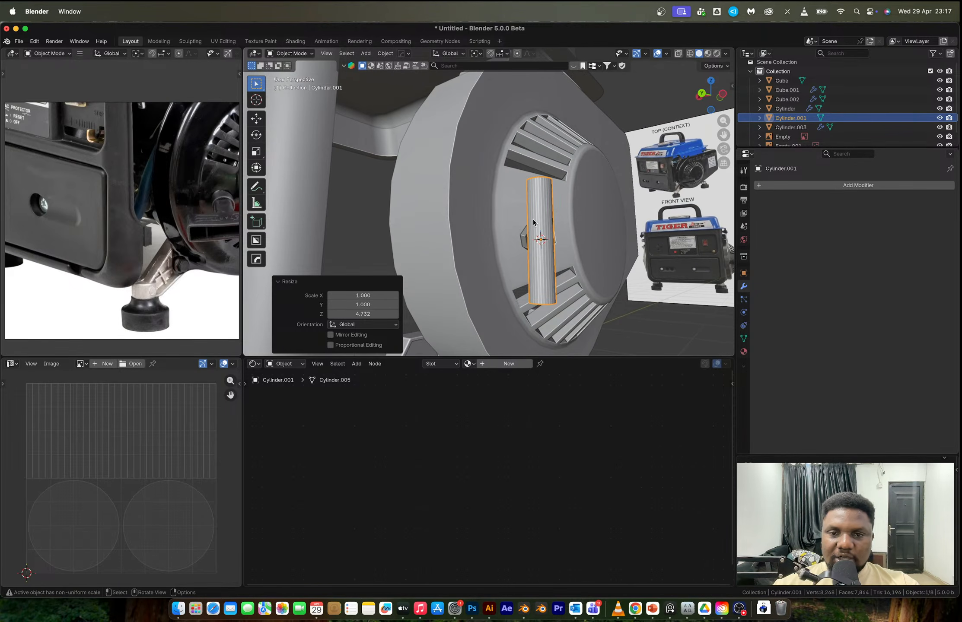
scroll(559, 234, up, 4)
key(r)
key(r)
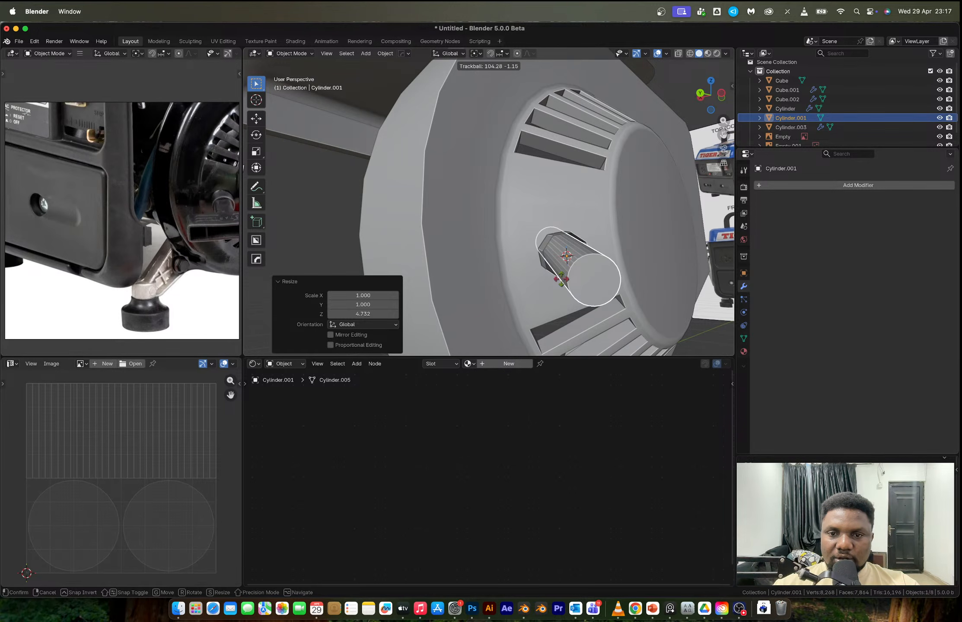
click(561, 276)
- Refine the cylinder's alignment with the tube using a trackball rotation of -1.15° and 2.29° plus a small view-plane rotation
mouse_move(561, 268)
middle_down()
mouse_move(533, 257)
mouse_move(544, 266)
middle_up()
key(r)
key(r)
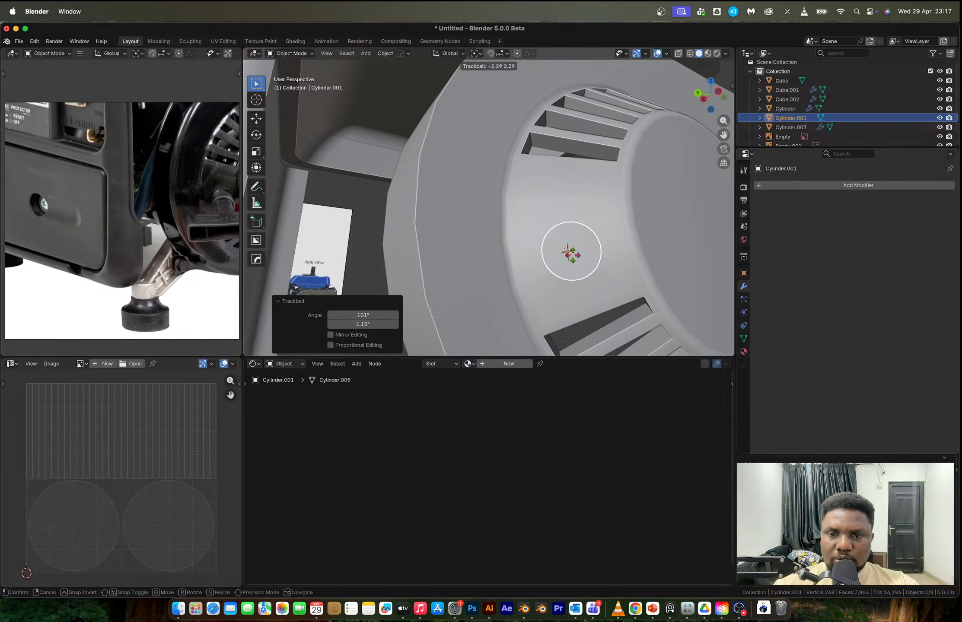
click(568, 254)
middle_drag(568, 253, 533, 222)
key(r)
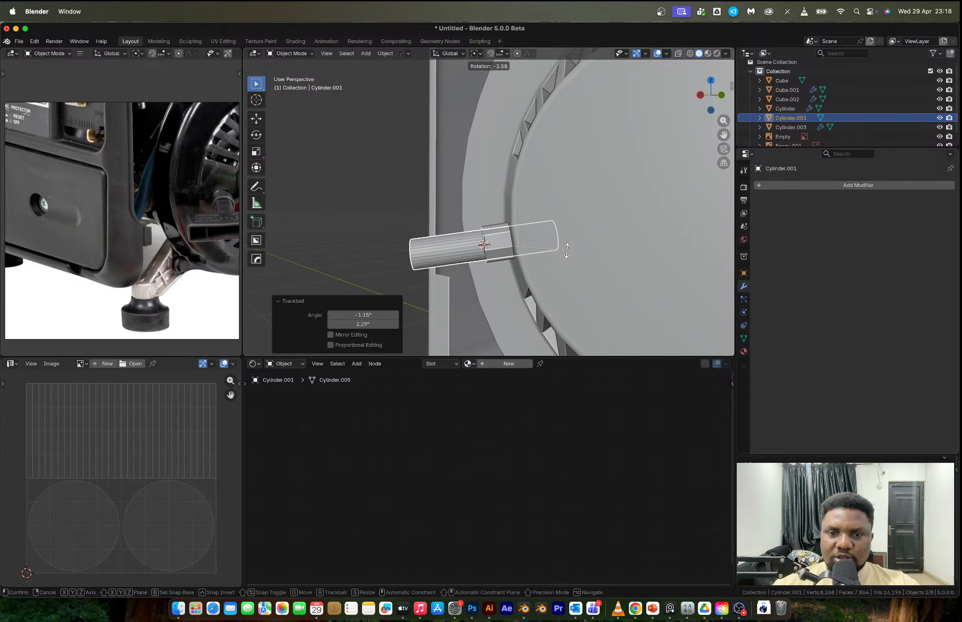
click(516, 233)
- Shade the cylinder auto smooth at 30° and slide it about 0.075 m outward along its local Z axis
middle_drag(516, 233, 524, 265)
right_click(537, 270)
click(538, 267)
key(g)
key(y)
key(x)
key(z)
key(z)
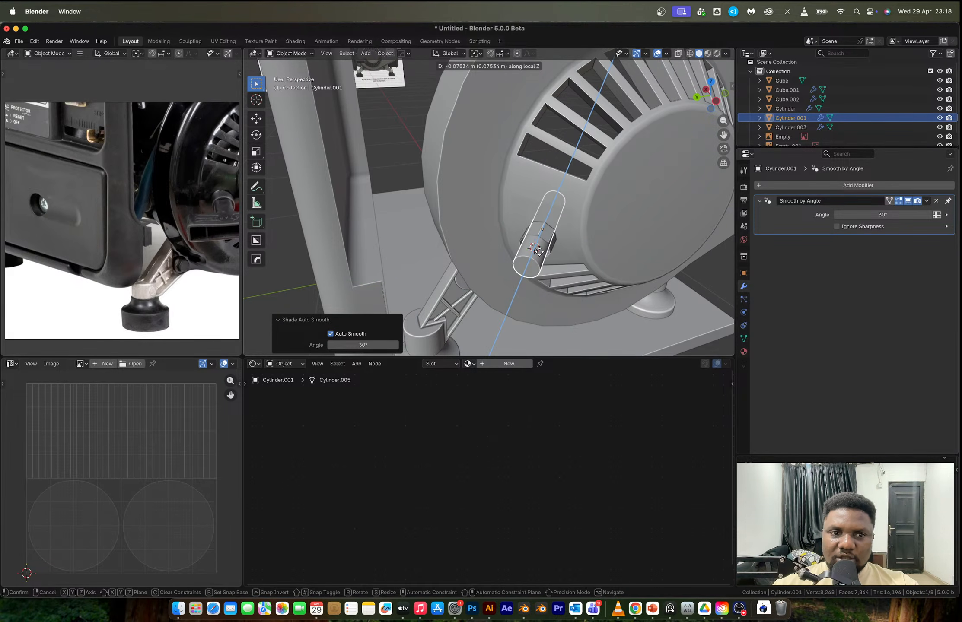
click(539, 252)
- Trackball-rotate the cylinder's mesh slightly in Edit Mode to line it up with the tube
key(Tab)
scroll(536, 266, up, 2)
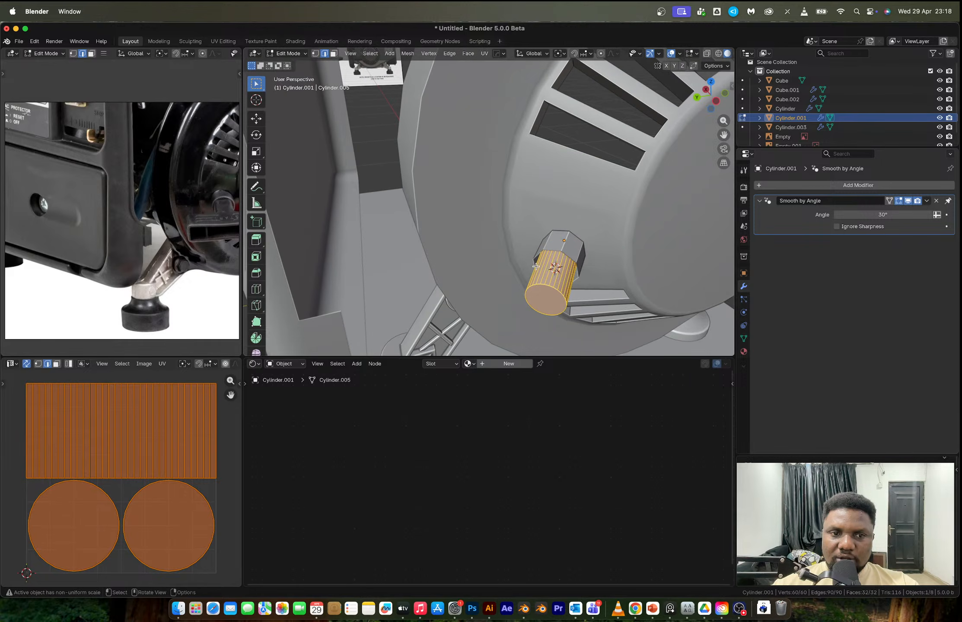
middle_drag(536, 266, 547, 220)
key(r)
key(r)
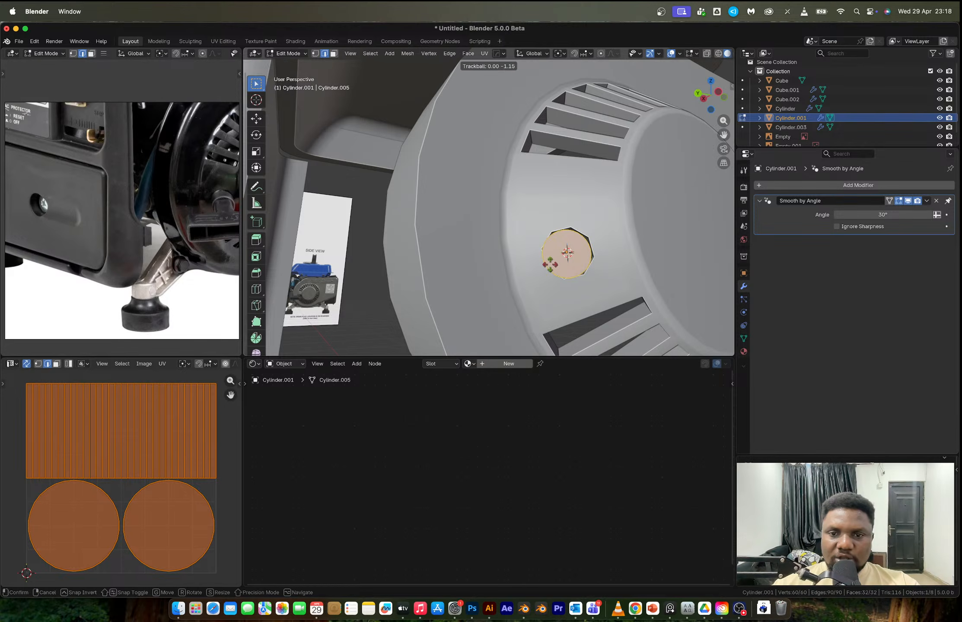
click(550, 265)
middle_drag(550, 264, 581, 293)
key(Tab)
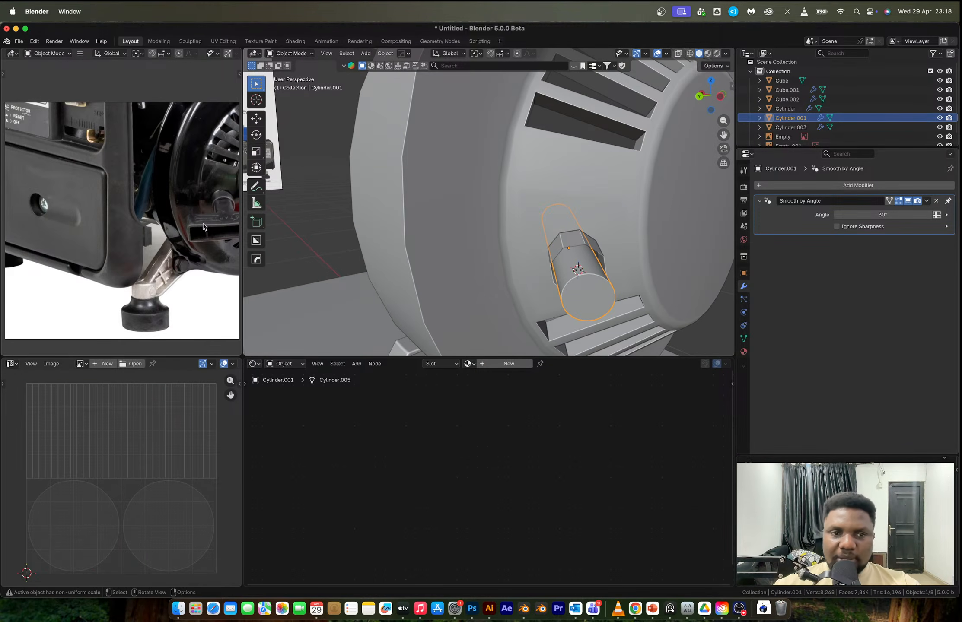
- Snap the 3D cursor to the cylinder's outer end face and add a mesh cube there
middle_drag(585, 308, 549, 275)
key(Tab)
click(555, 299)
key(shift+s)
click(551, 324)
key(Tab)
key(shift+a)
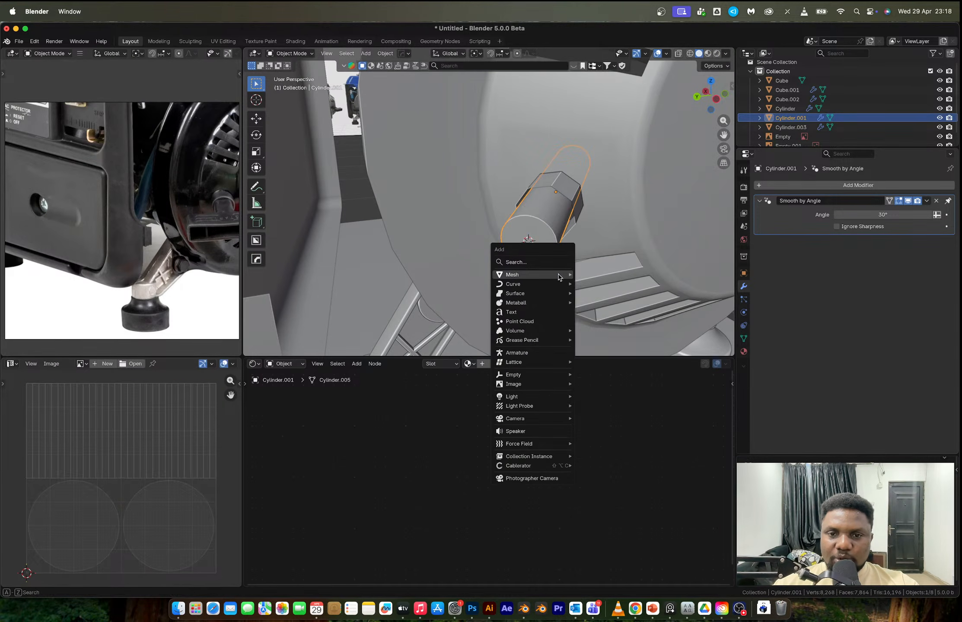
mouse_move(558, 275)
click(601, 289)
- Scale the cube down uniformly and move it clear of the cylinder's outer end
scroll(580, 271, down, 4)
key(s)
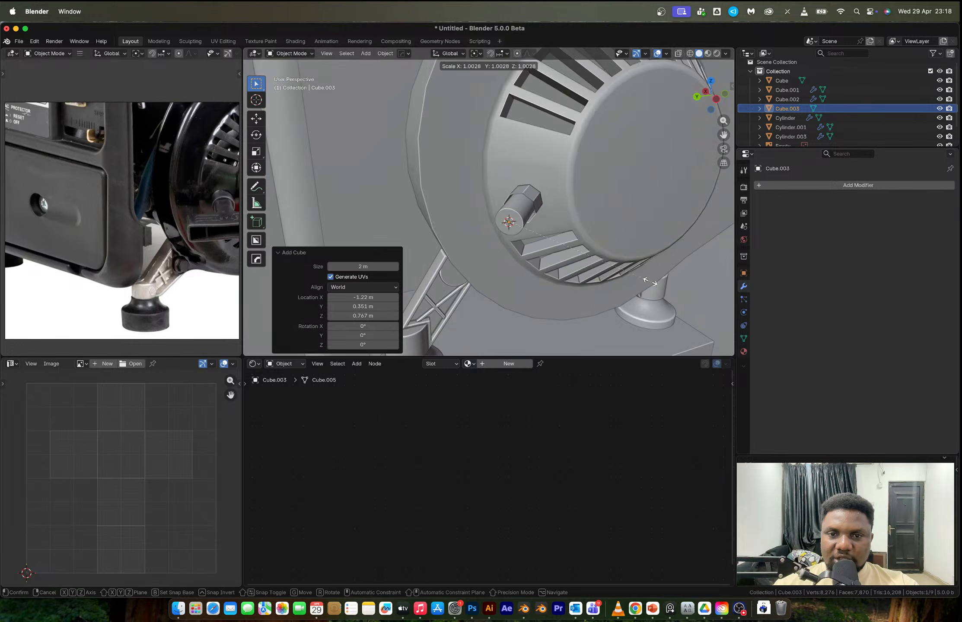
click(535, 240)
key(s)
click(555, 236)
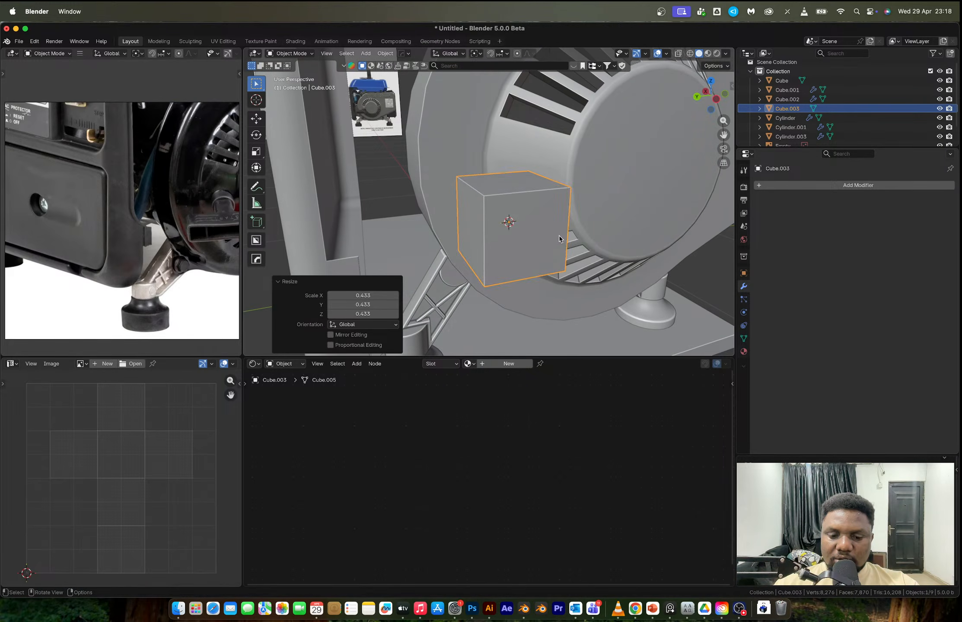
middle_drag(558, 238, 527, 253)
key(g)
click(518, 235)
- Copy the cylinder's rotation onto the cube and check the cube's orientation from the back
shift+click(501, 229)
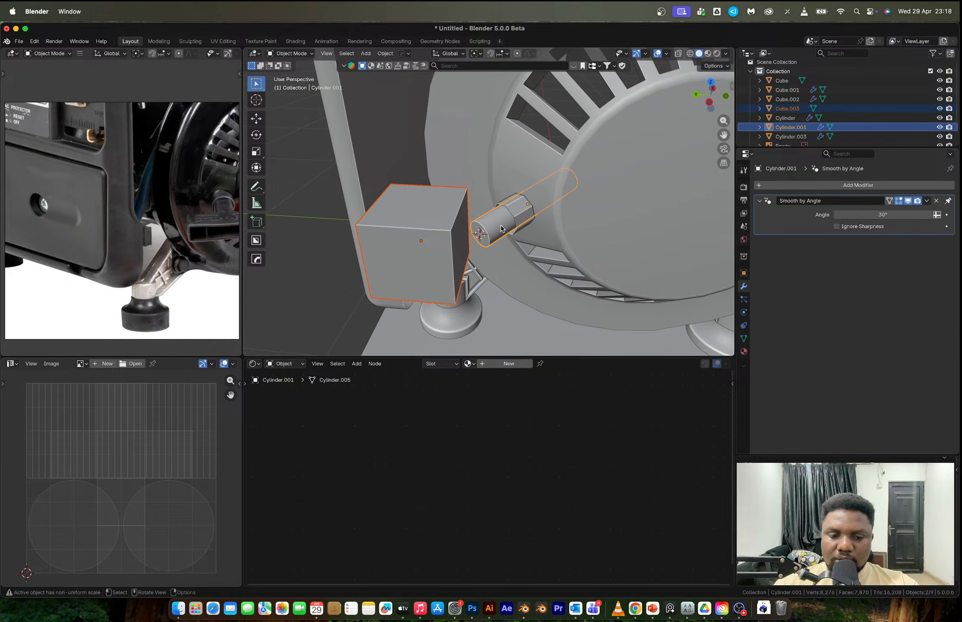
key(alt)
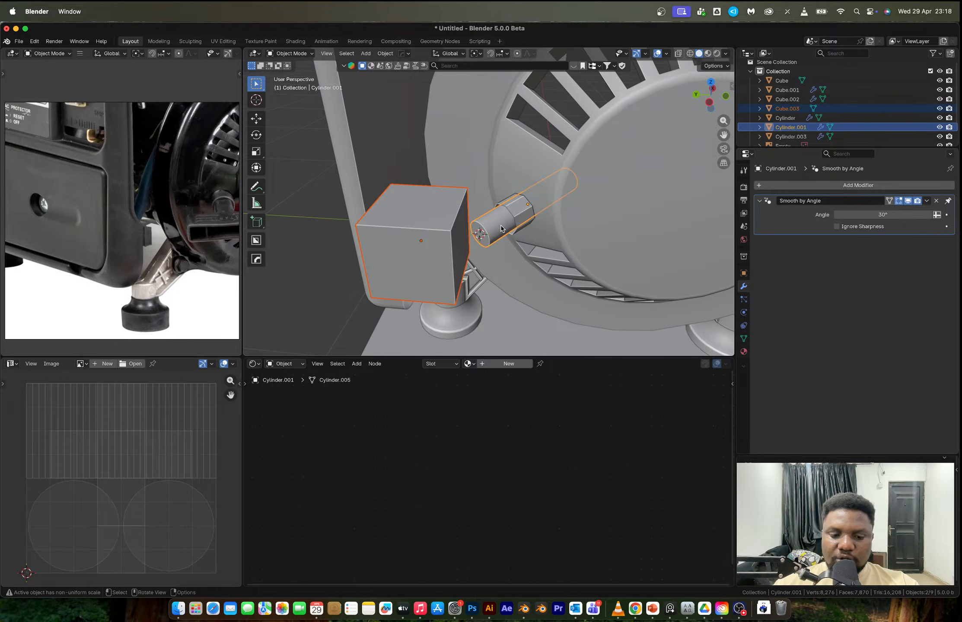
key(ctrl+c)
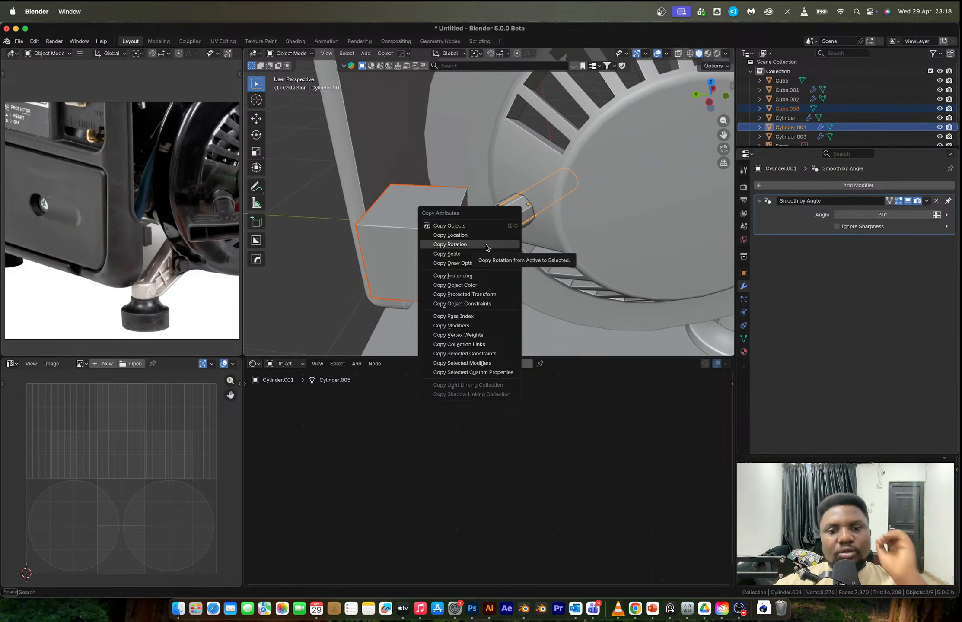
click(486, 245)
click(458, 236)
middle_drag(459, 235, 645, 176)
click(698, 100)
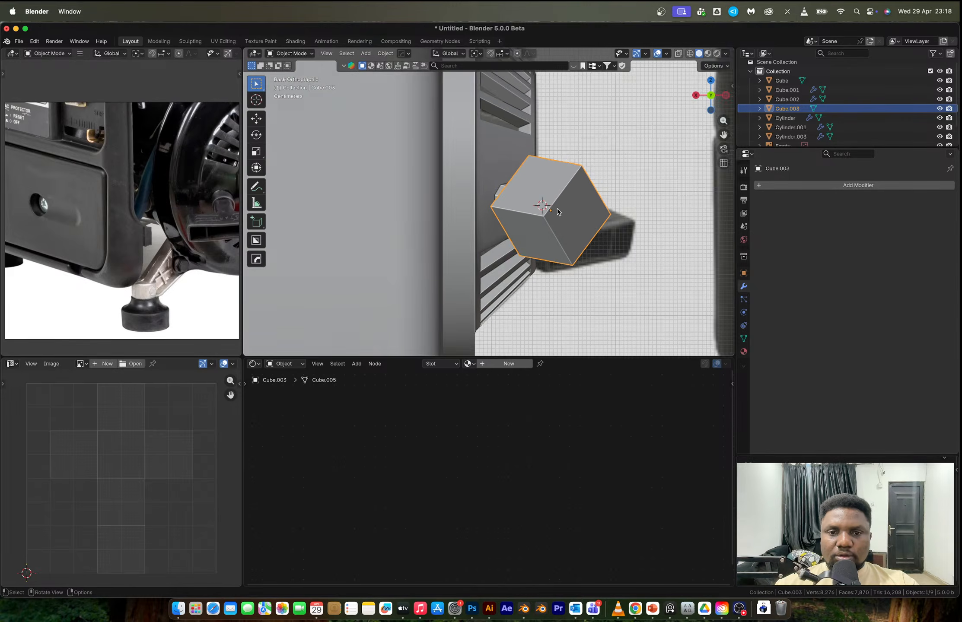
middle_drag(705, 135, 494, 258)
- Copy the cylinder's location onto the cube and move the cube 0.23294 m along its local Z axis
shift+click(491, 245)
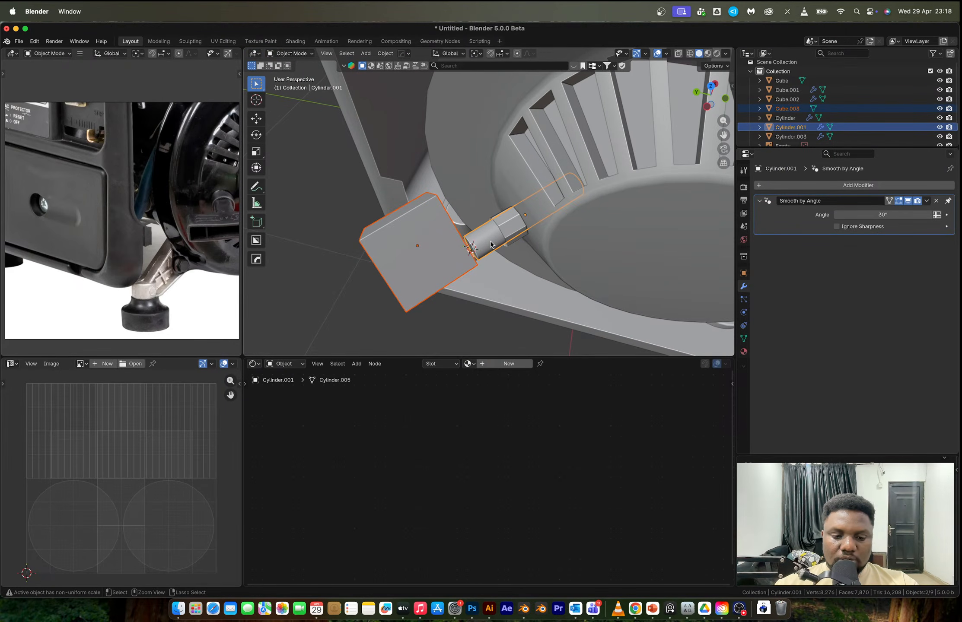
key(ctrl+c)
click(483, 234)
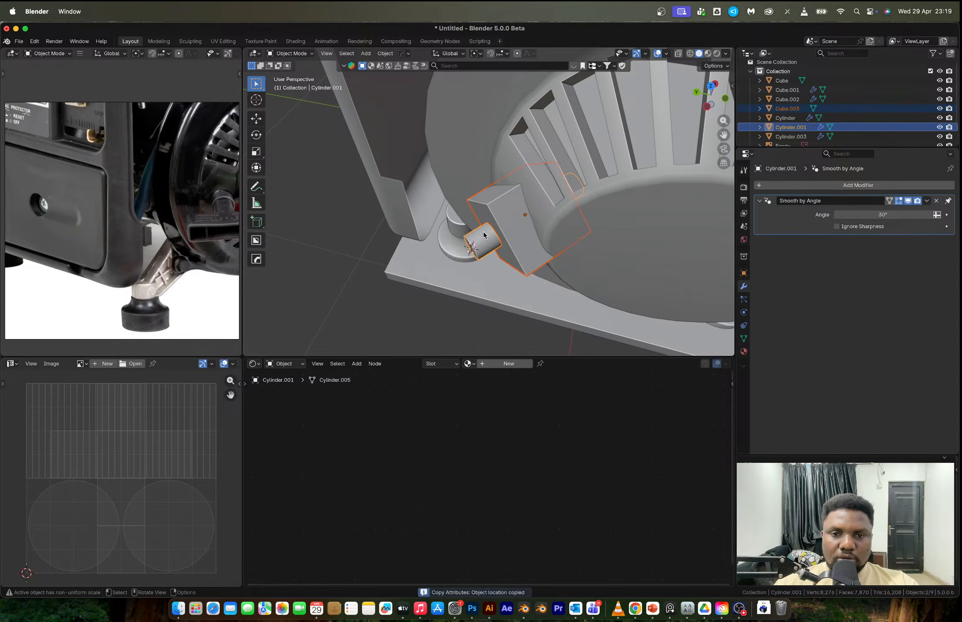
click(509, 226)
key(g)
key(z)
key(z)
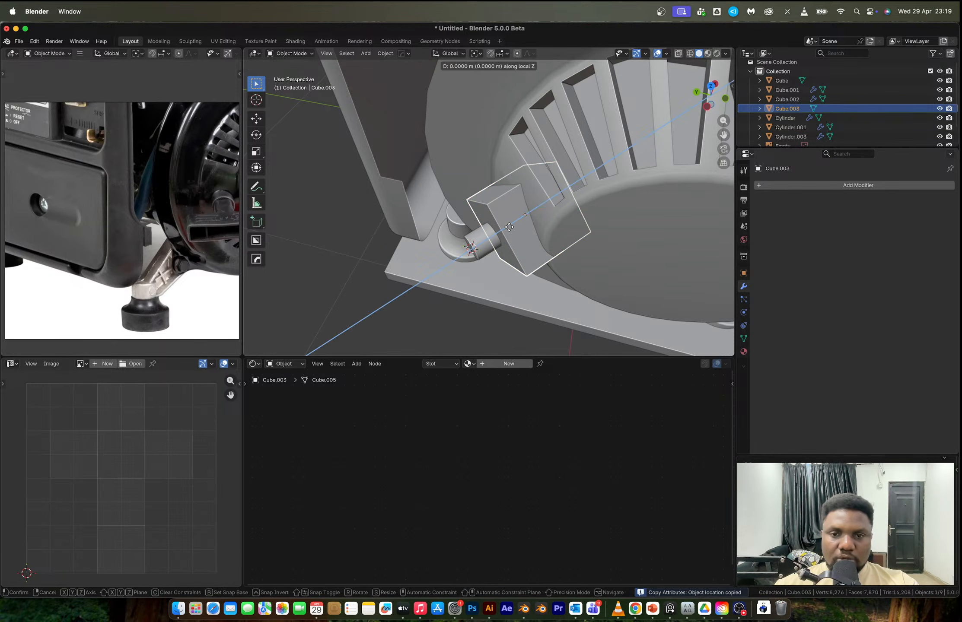
click(418, 279)
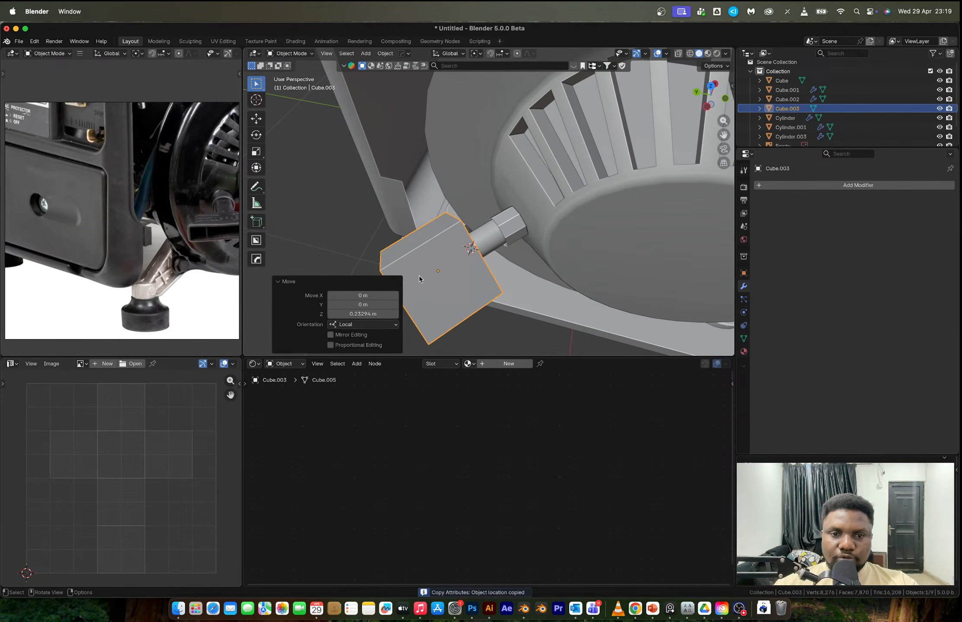
key(s)
key(z)
key(z)
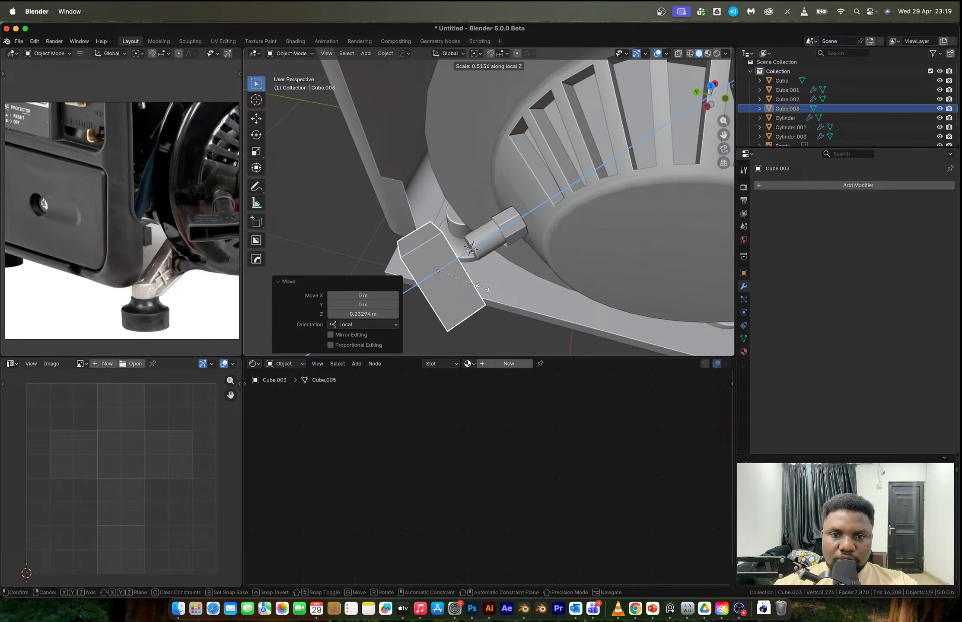
right_click(482, 290)
- Use the 3D cursor as the pivot point and scale the cube by 0.339 along its local Z axis
key(period)
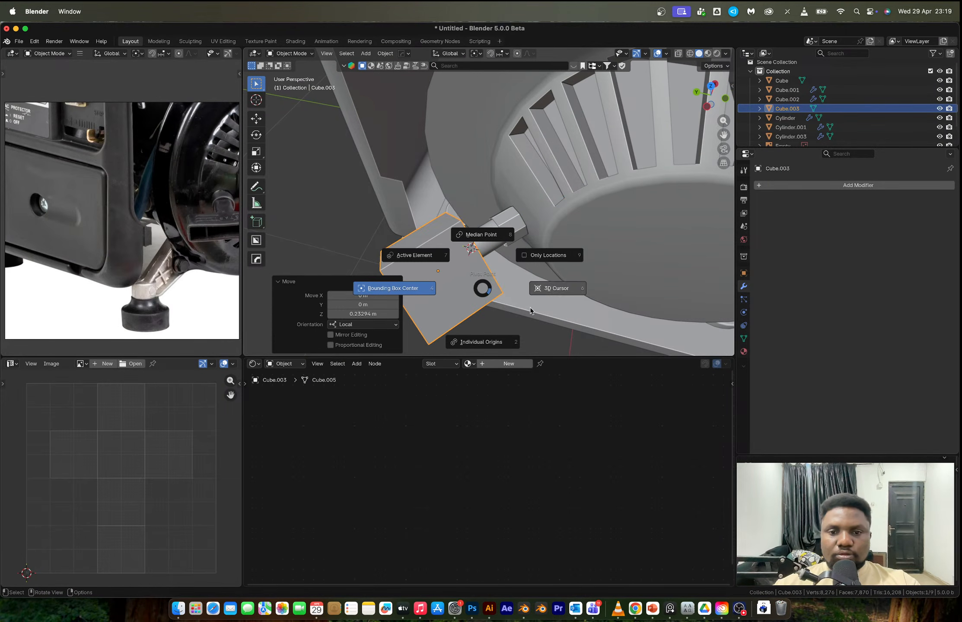
click(538, 295)
key(s)
key(z)
key(z)
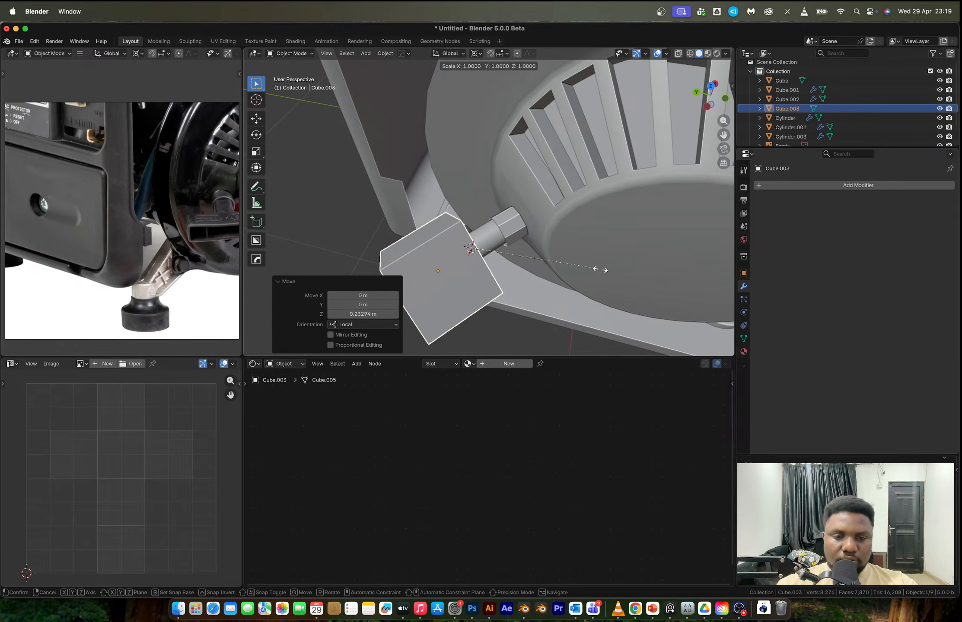
click(509, 271)
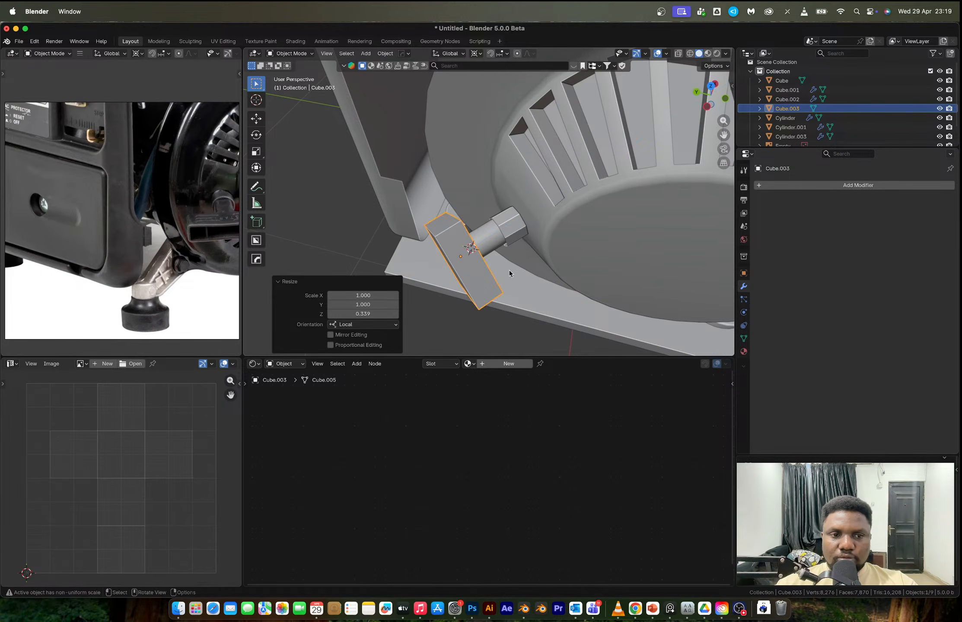
- Narrow the cube along its local X axis and lengthen it by 1.349 along its local Y axis
key(s)
key(z)
key(x)
key(x)
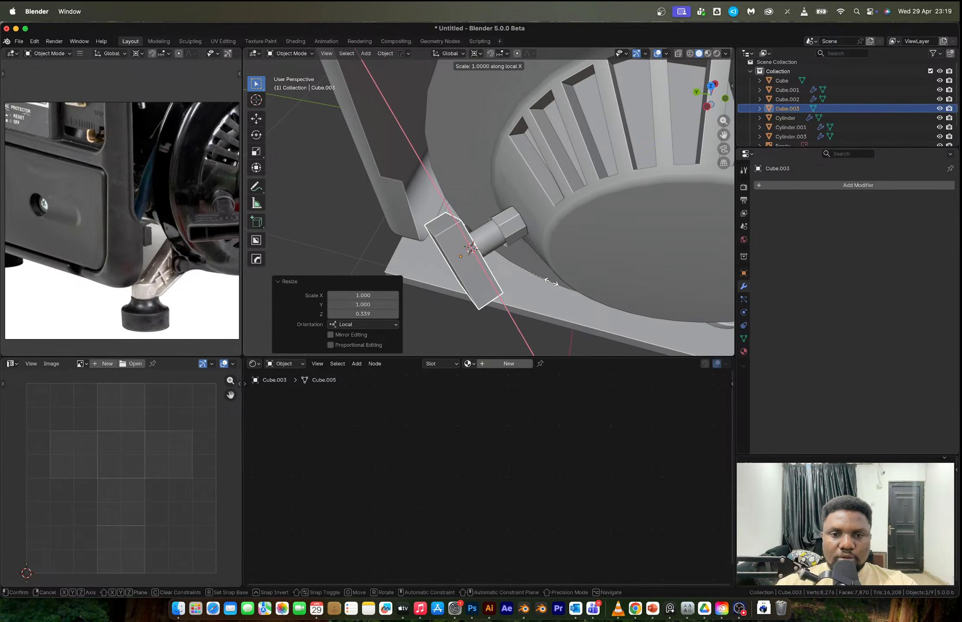
click(501, 264)
middle_drag(501, 264, 492, 223)
key(s)
key(y)
key(y)
click(601, 189)
- Scale the elongated block by 0.592 along its local X axis
scroll(552, 231, up, 4)
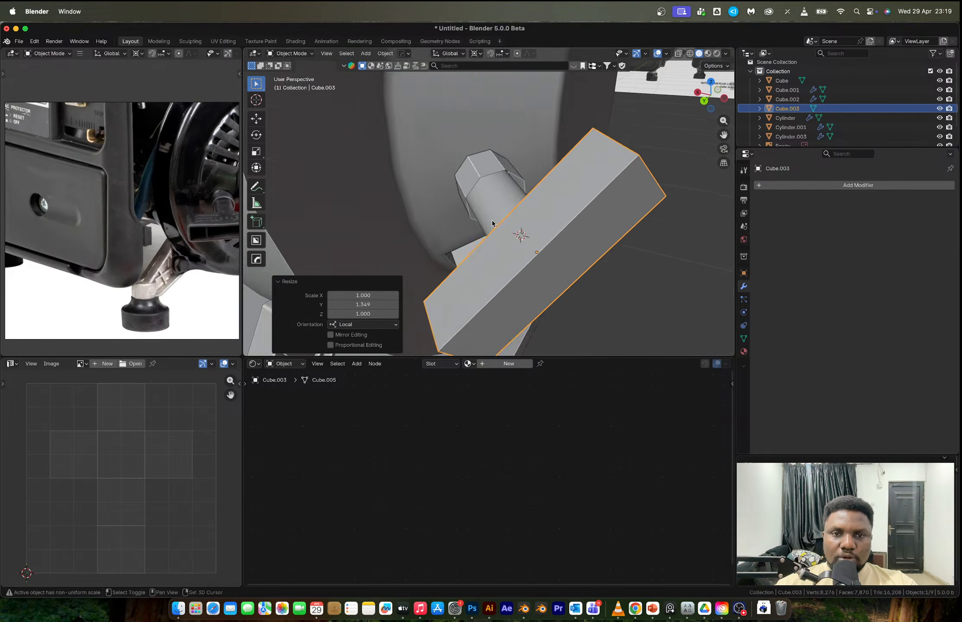
click(326, 53)
click(354, 116)
middle_drag(477, 190, 519, 199)
key(s)
key(z)
key(z)
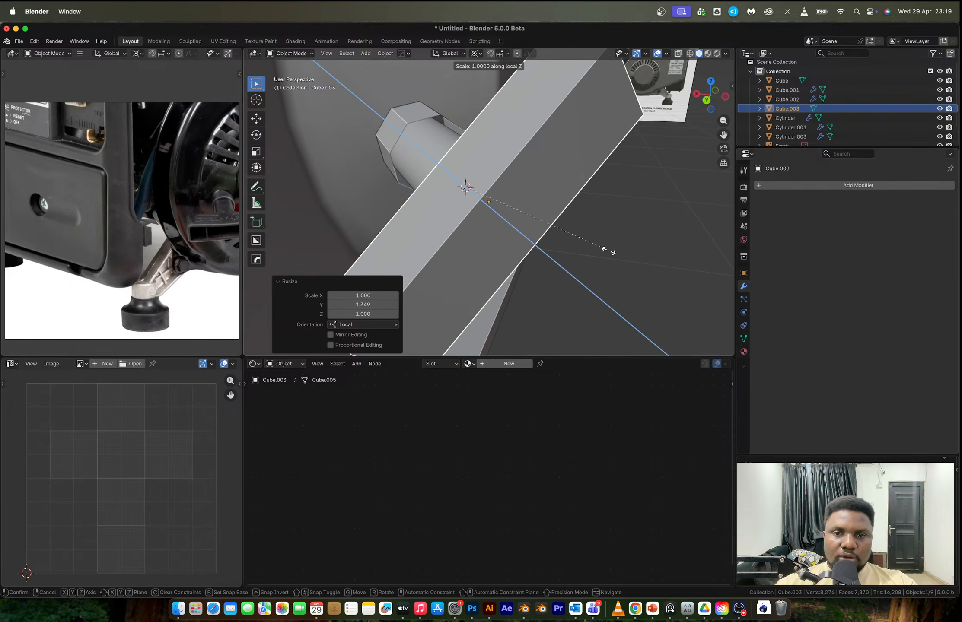
key(y)
key(y)
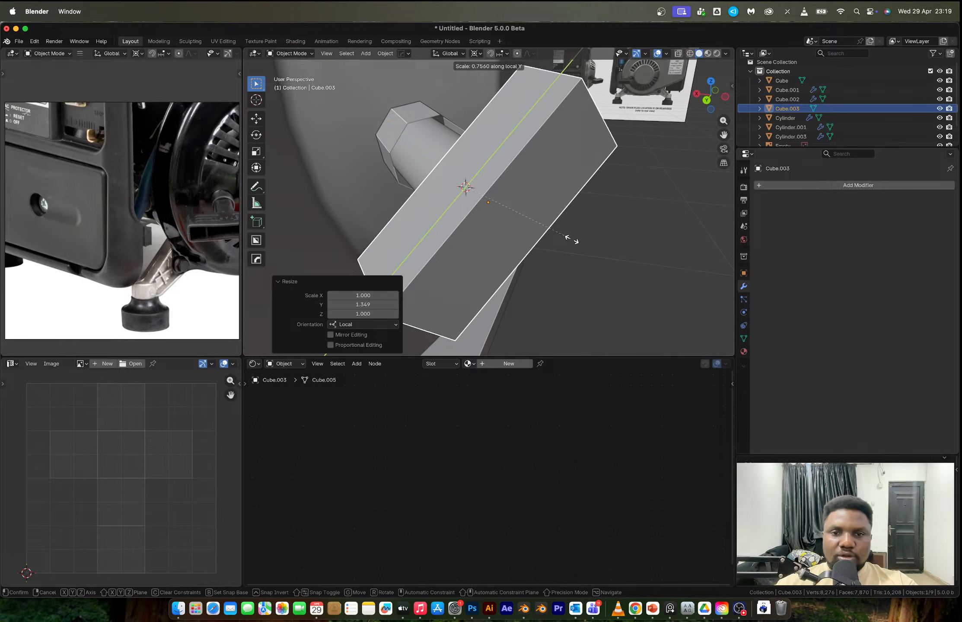
key(x)
key(x)
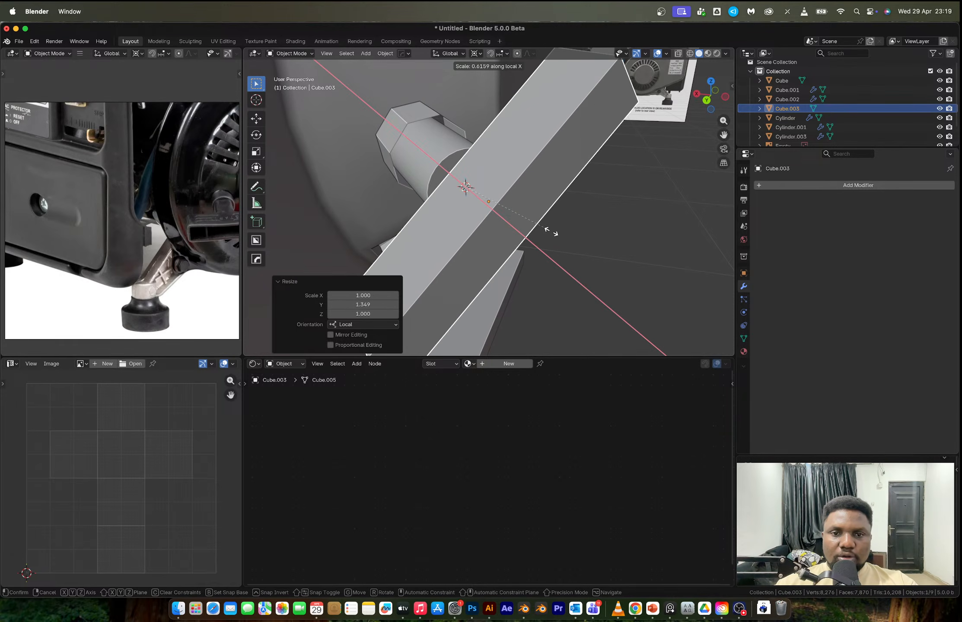
click(546, 231)
- Rescale the narrowed block along its local Y axis about the 3D cursor
middle_drag(547, 230, 567, 209)
key(s)
key(x)
key(x)
key(y)
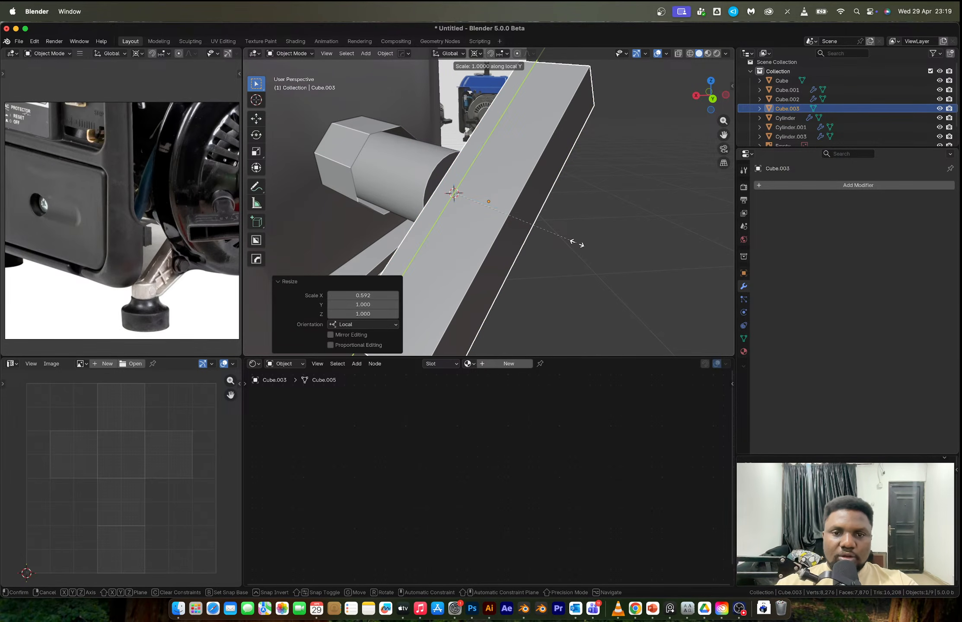
- Scale the rectangular bar up along its local X axis to make it thicker
key(z)
key(x)
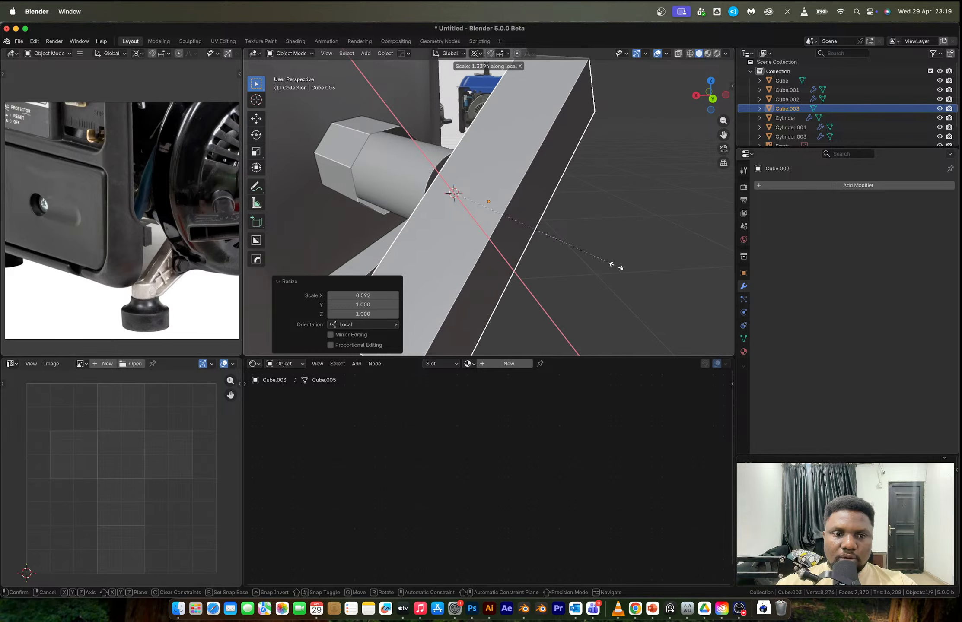
click(650, 277)
- Delete the long outward face of the bar, opposite the cylinder, to open it into a channel
middle_drag(531, 217, 570, 220)
key(Tab)
key(ctrl+r)
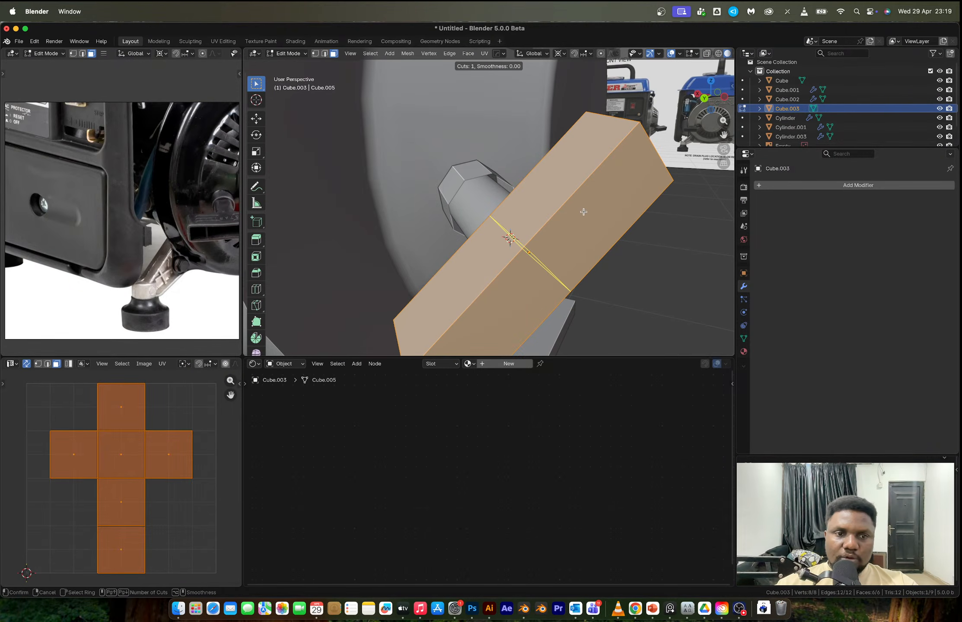
key(Escape)
click(563, 252)
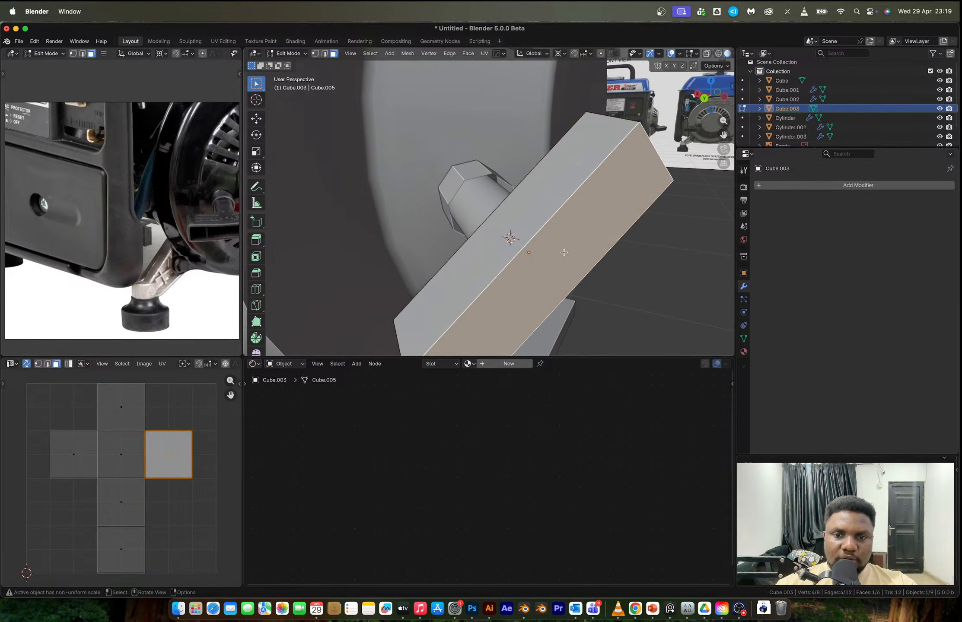
key(x)
click(564, 252)
- Add five evenly spaced loop cuts across the length of the open bar
key(ctrl+r)
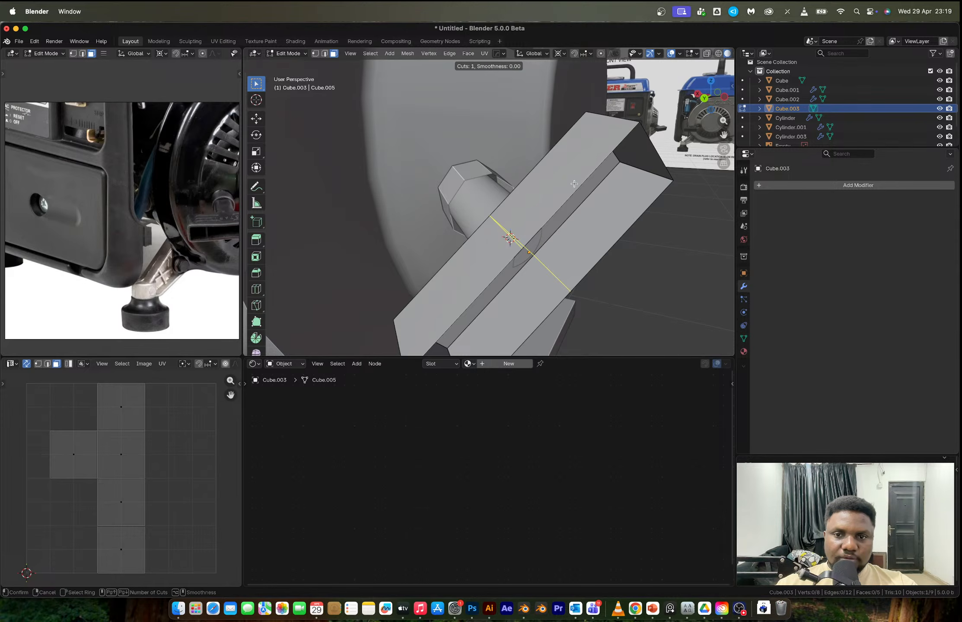
scroll(574, 184, up, 1)
scroll(573, 184, up, 3)
click(573, 184)
right_click(575, 184)
- Bevel the outermost loop cut near each end of the bar with one segment, about 0.0216 m wide
alt+click(609, 202)
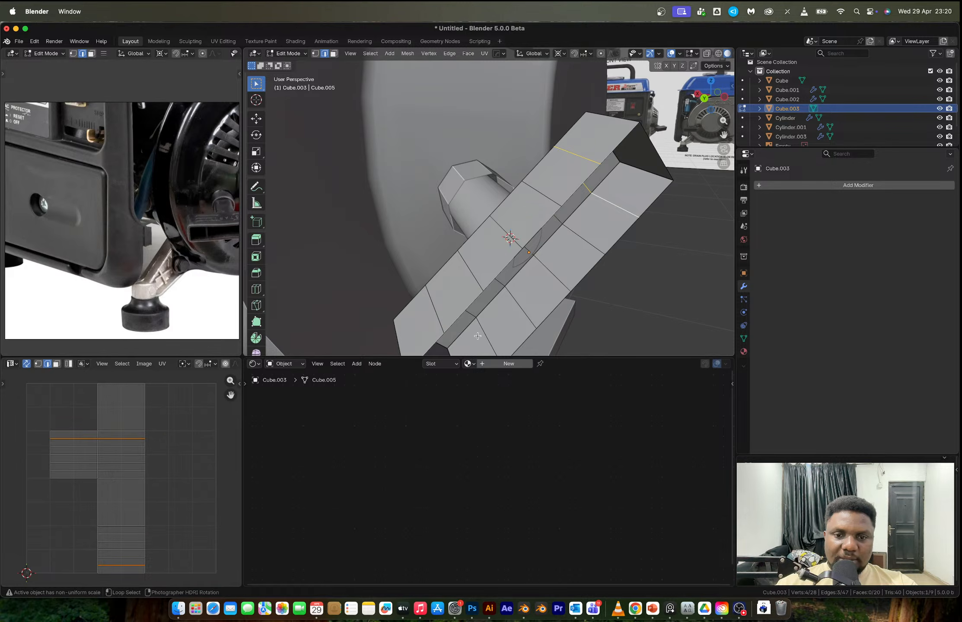
key(ctrl+b)
scroll(692, 298, down, 4)
click(694, 298)
- Add one lengthwise loop cut around the bar's walls and slide it towards the open rim
key(ctrl+r)
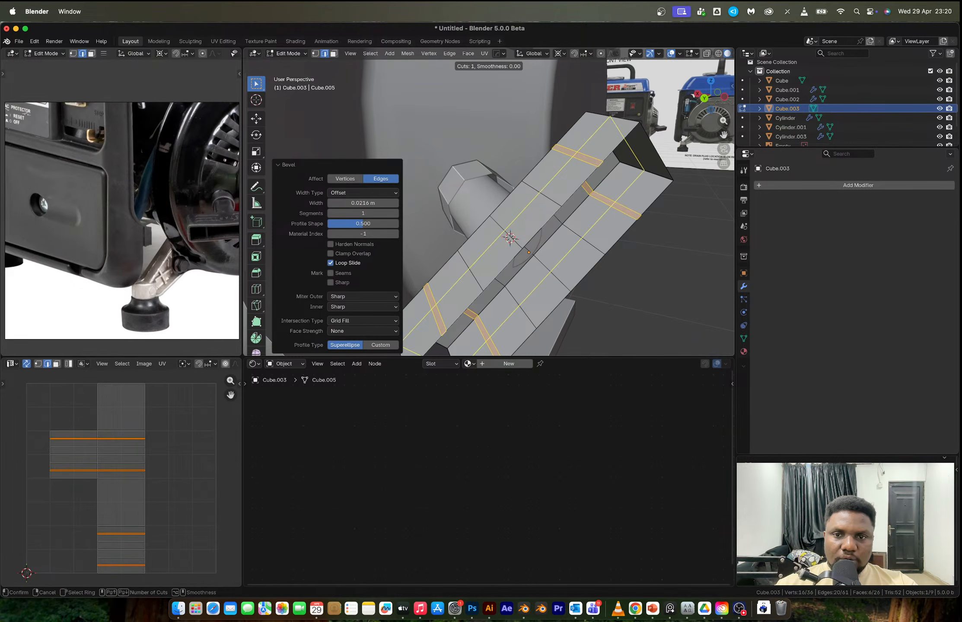
click(609, 184)
click(617, 182)
mouse_move(618, 182)
middle_down()
mouse_move(611, 200)
mouse_move(542, 135)
mouse_move(588, 121)
mouse_move(622, 199)
middle_up()
key(3)
click(611, 202)
shift+click(586, 180)
shift+click(541, 130)
key(f)
key(super+z)
- Fill a face across the channel at the beveled strip near the bar's upper end to start a rib
key(1)
click(625, 198)
middle_drag(576, 156, 607, 200)
shift+click(542, 136)
shift+click(605, 202)
key(f)
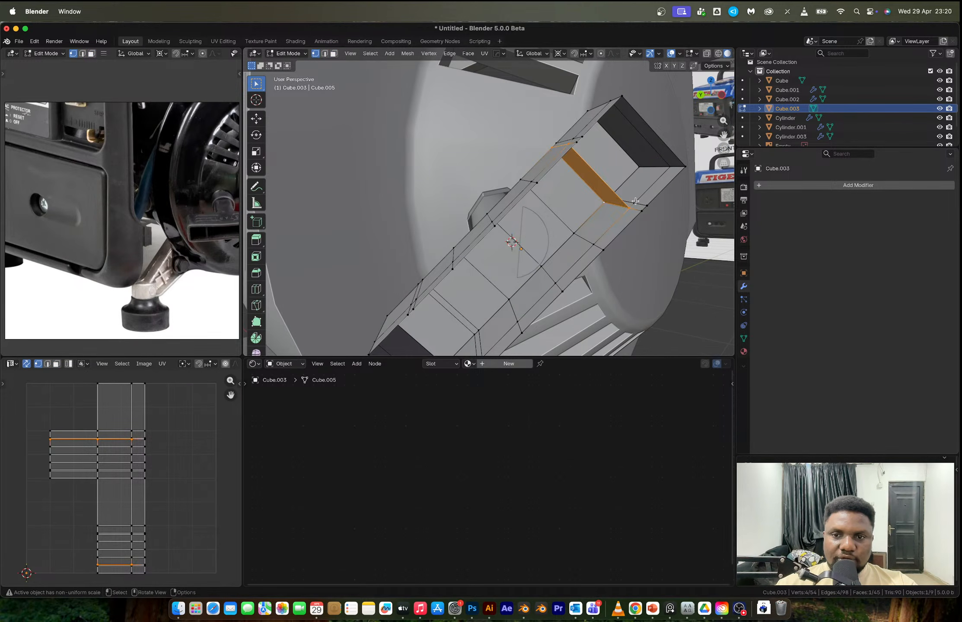
- Fill the narrow top strip and the second side wall of the rib inside the channel
click(632, 205)
click(628, 209)
shift+click(633, 203)
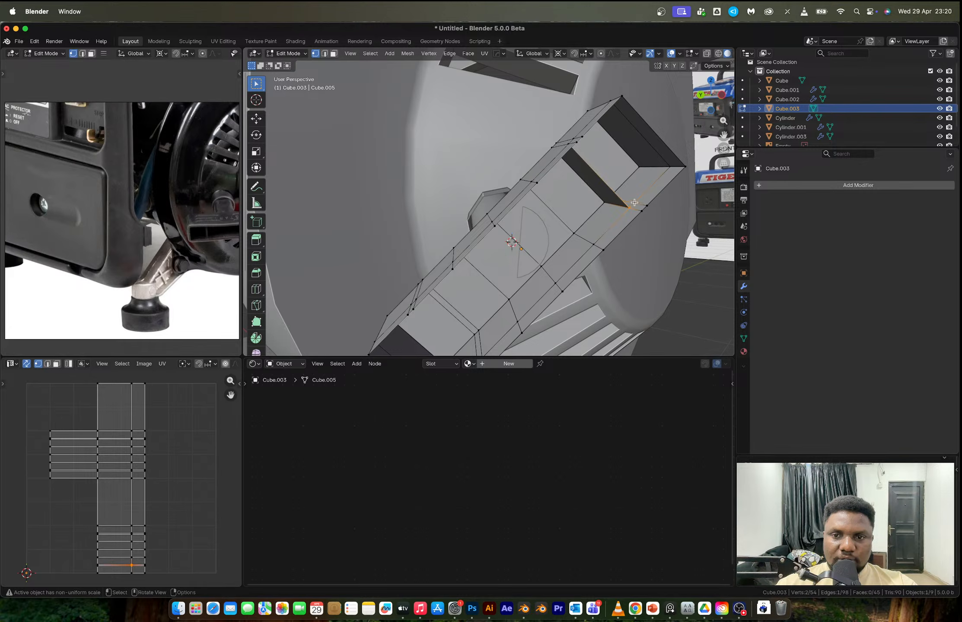
middle_drag(634, 201, 559, 167)
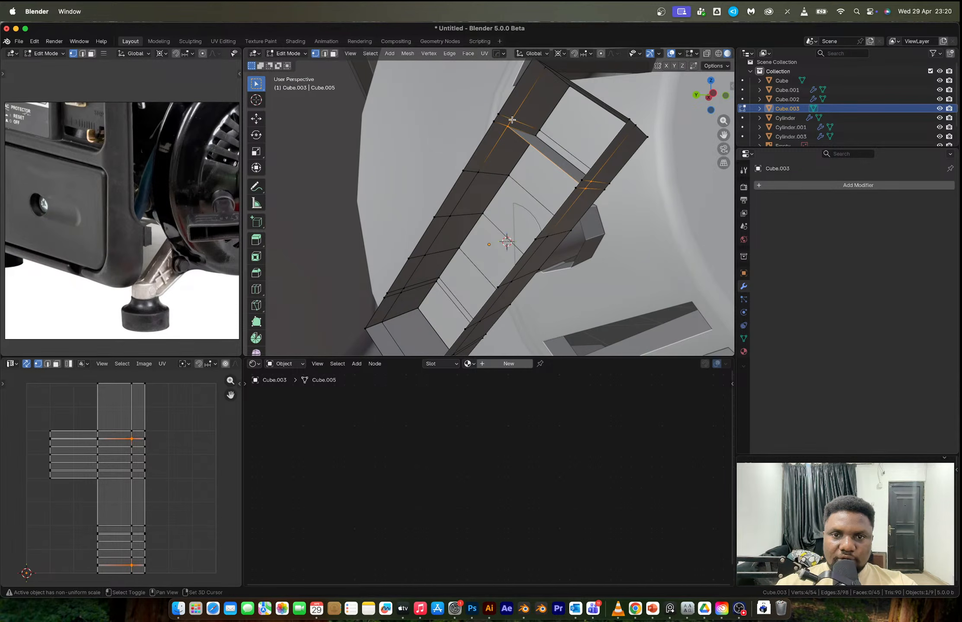
key(f)
click(544, 131)
middle_drag(544, 132, 615, 207)
shift+click(615, 207)
key(f)
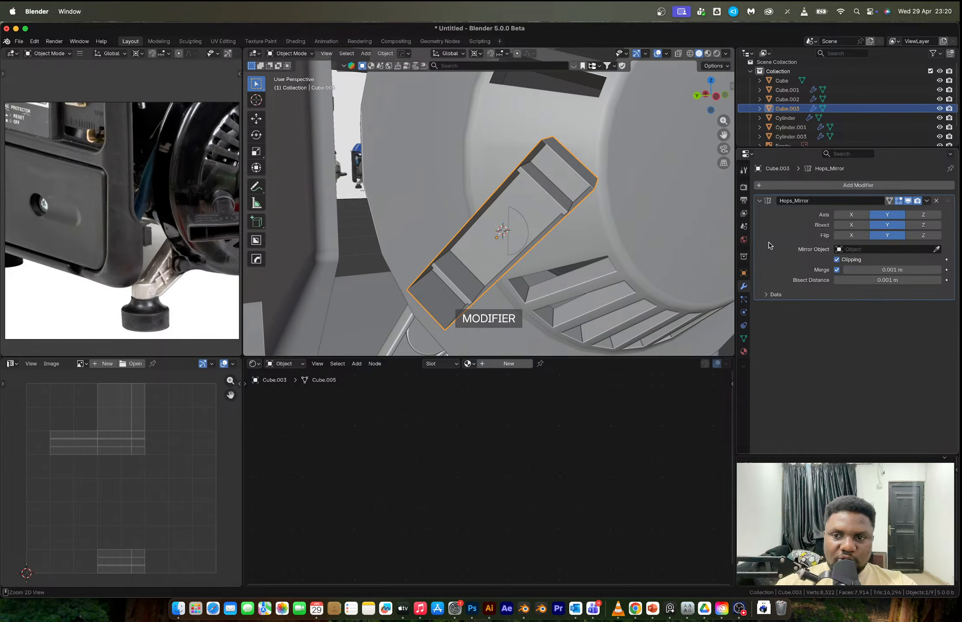
- Mirror the ribbed bar on the Y axis with bisect and flip, and apply the mirror modifier
key(ctrl+a)
middle_drag(709, 233, 624, 219)
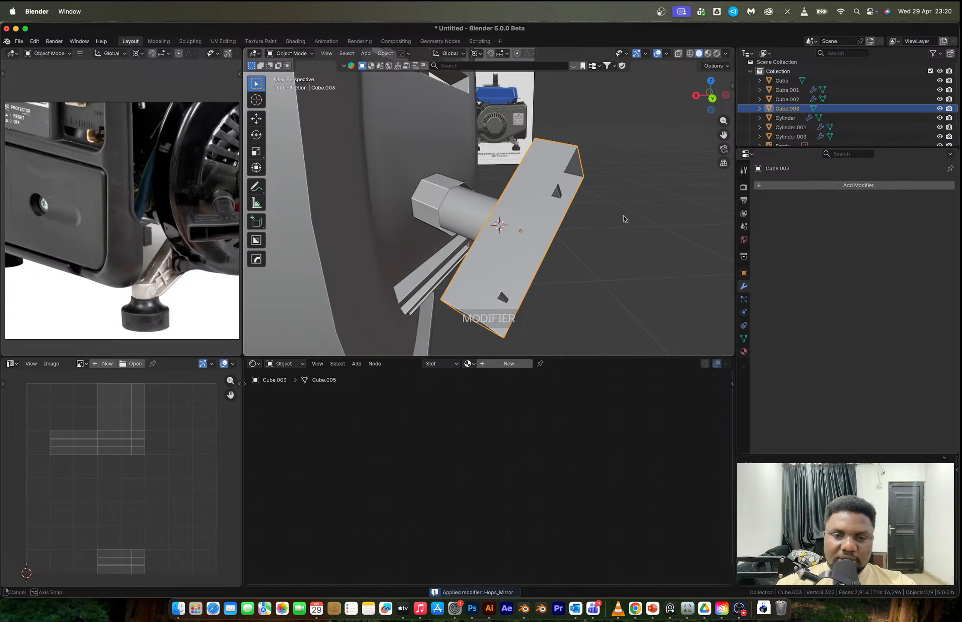
key(Tab)
scroll(488, 208, up, 7)
scroll(489, 207, down, 3)
middle_drag(444, 222, 471, 224)
key(Tab)
- Examine the vertices on the cylinder's end rim where it meets the bar
click(470, 225)
key(Tab)
key(2)
alt+click(492, 243)
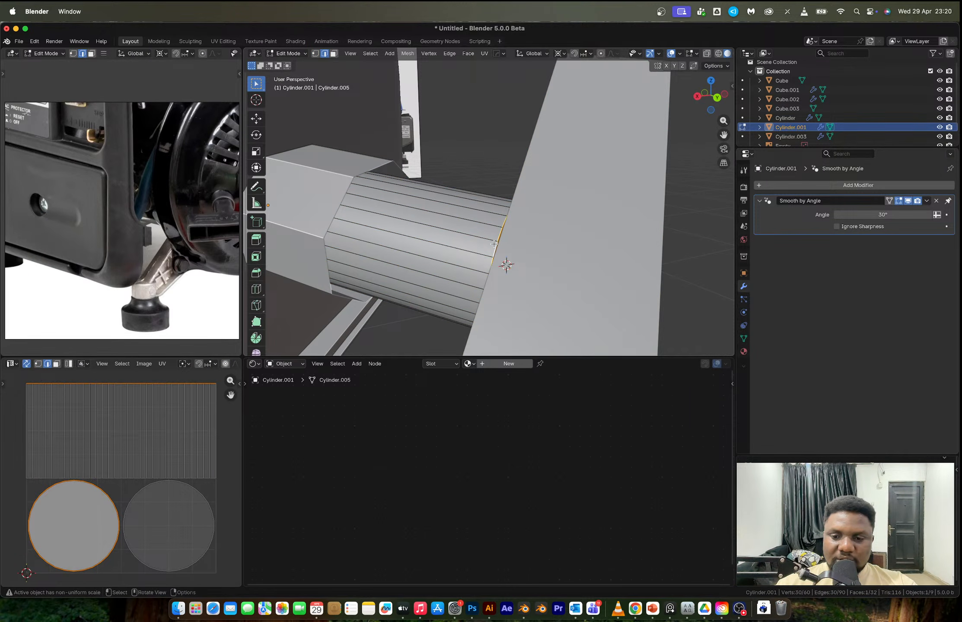
key(1)
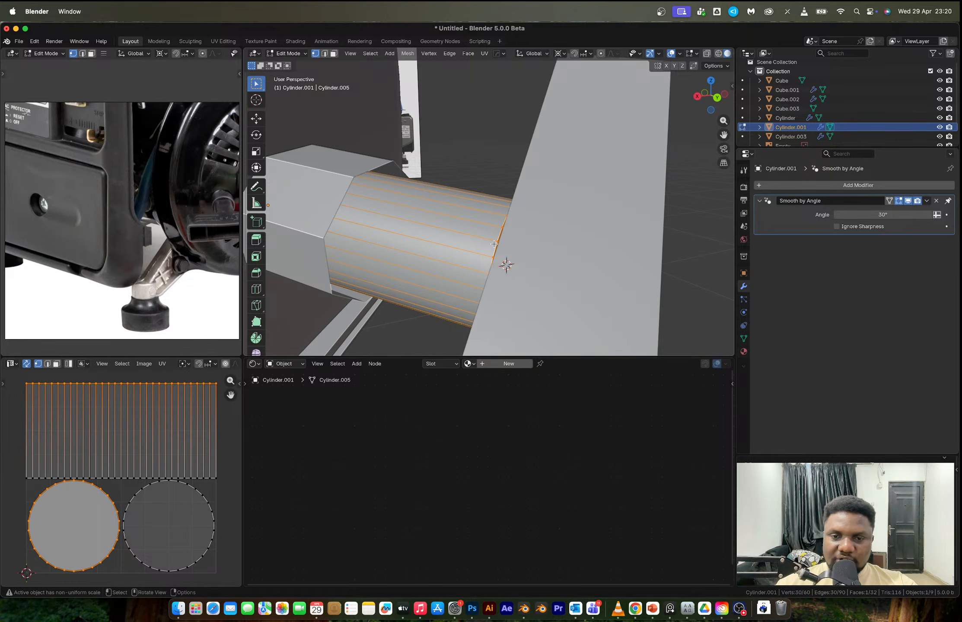
- Add three loop cuts to each of the two middle bar segments where the cylinder meets the bar
key(alt+q)
middle_drag(519, 239, 571, 242)
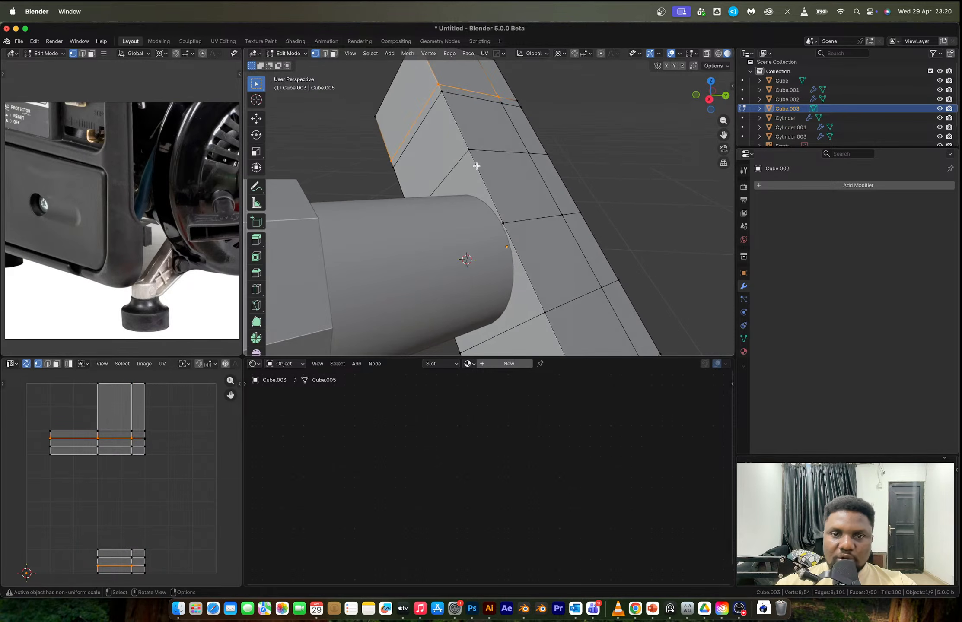
middle_drag(507, 192, 511, 192)
key(ctrl+r)
scroll(511, 192, up, 2)
click(512, 192)
right_click(511, 193)
key(ctrl+r)
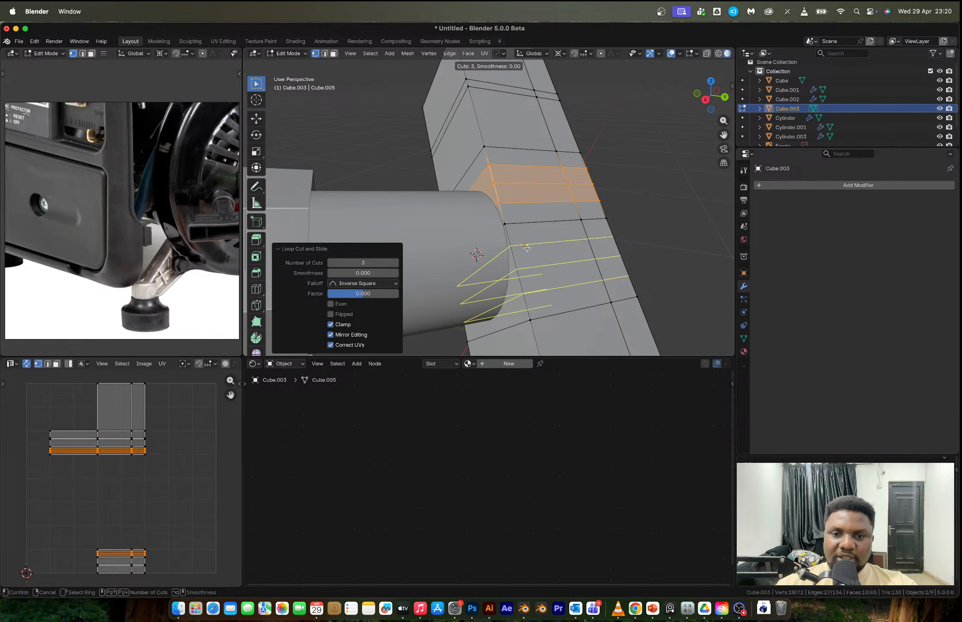
click(525, 244)
right_click(526, 244)
- Enlarge the whole bar slightly along its local X axis and return to mesh editing
key(Tab)
middle_drag(523, 246, 552, 286)
key(s)
key(x)
key(x)
click(573, 304)
middle_drag(573, 303, 588, 261)
scroll(514, 219, up, 3)
middle_drag(514, 220, 504, 188)
key(Tab)
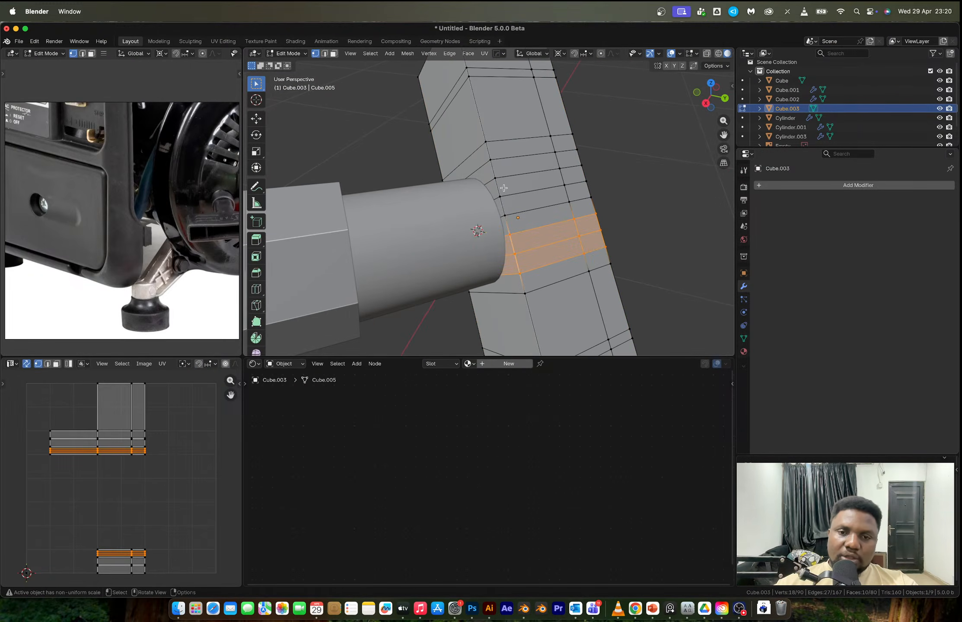
- Examine the vertices of the bar's face strip behind the cylinder and try two lengthwise loop cuts through it
click(487, 142)
key(3)
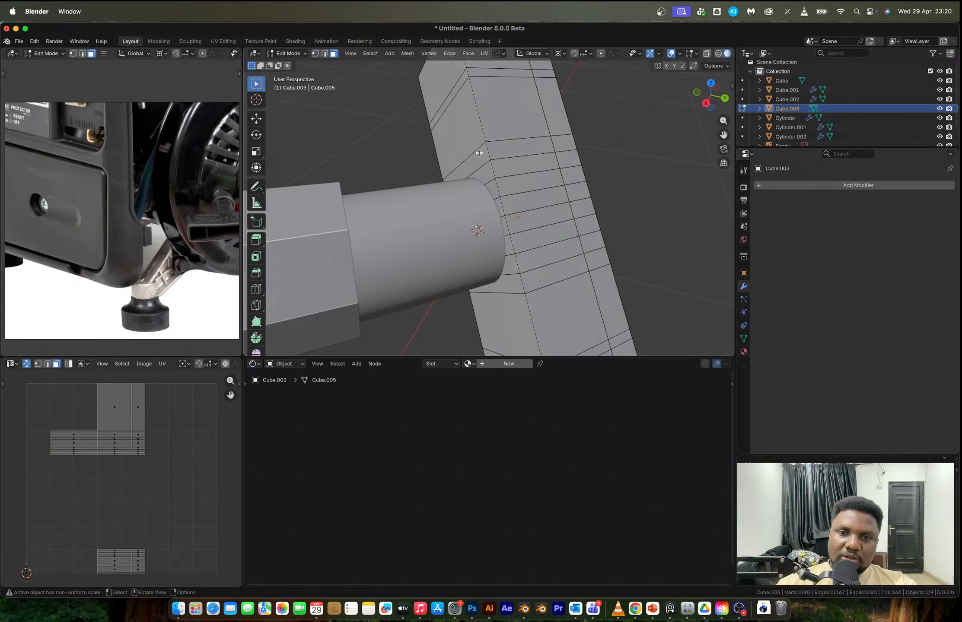
click(479, 163)
ctrl+shift+click(499, 284)
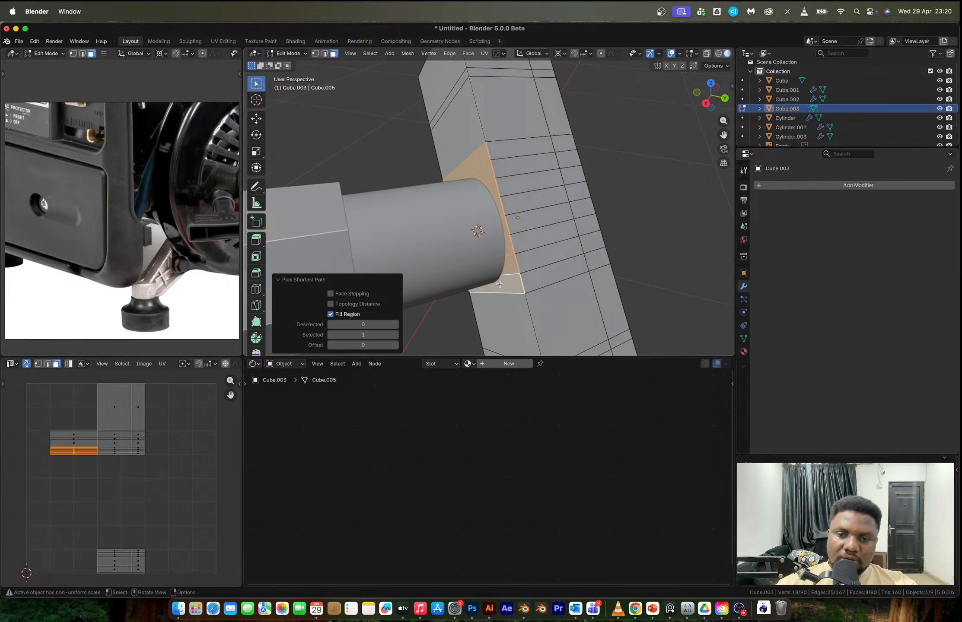
key(1)
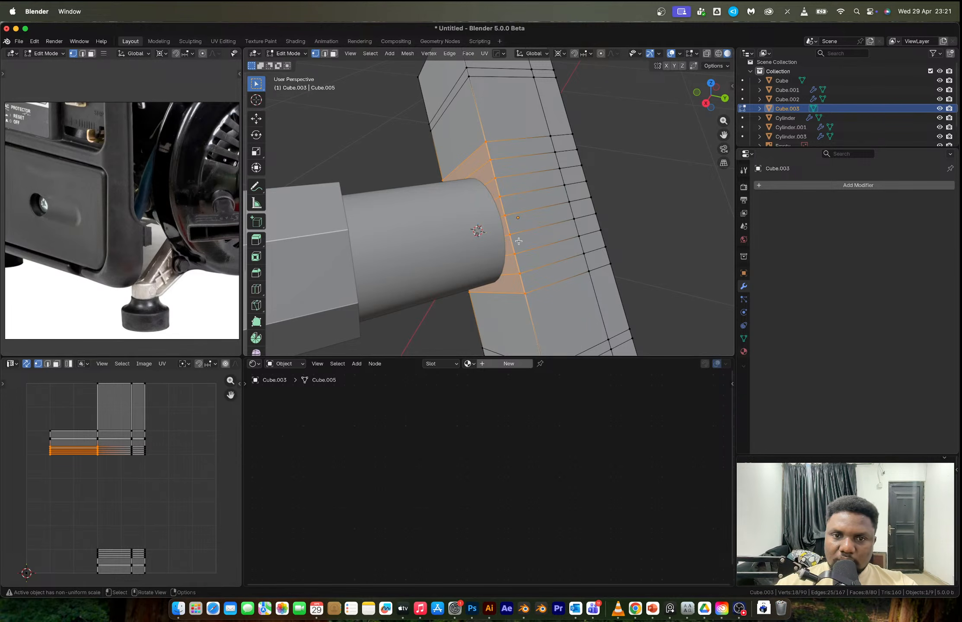
key(ctrl+r)
scroll(466, 159, up, 1)
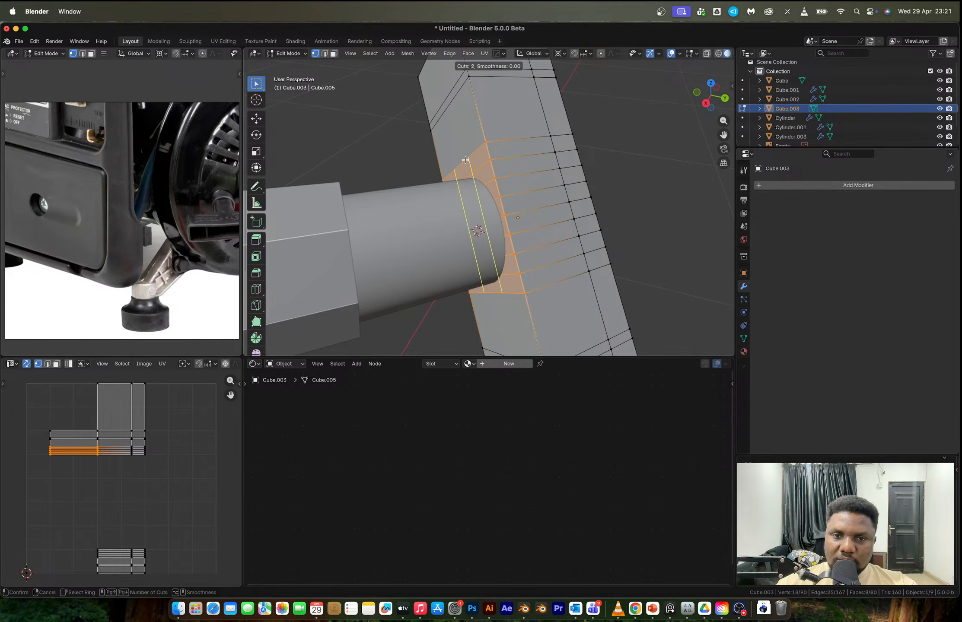
right_click(466, 160)
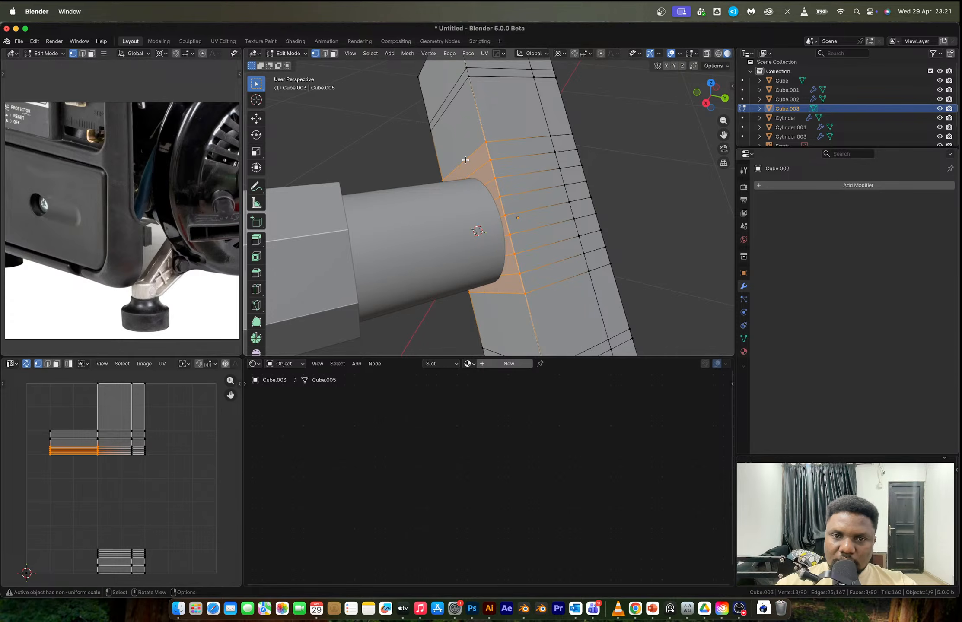
- Dissolve the six added edge loops in the bar's two middle segments
key(2)
key(alt+a)
alt+click(509, 172)
alt+shift+click(514, 189)
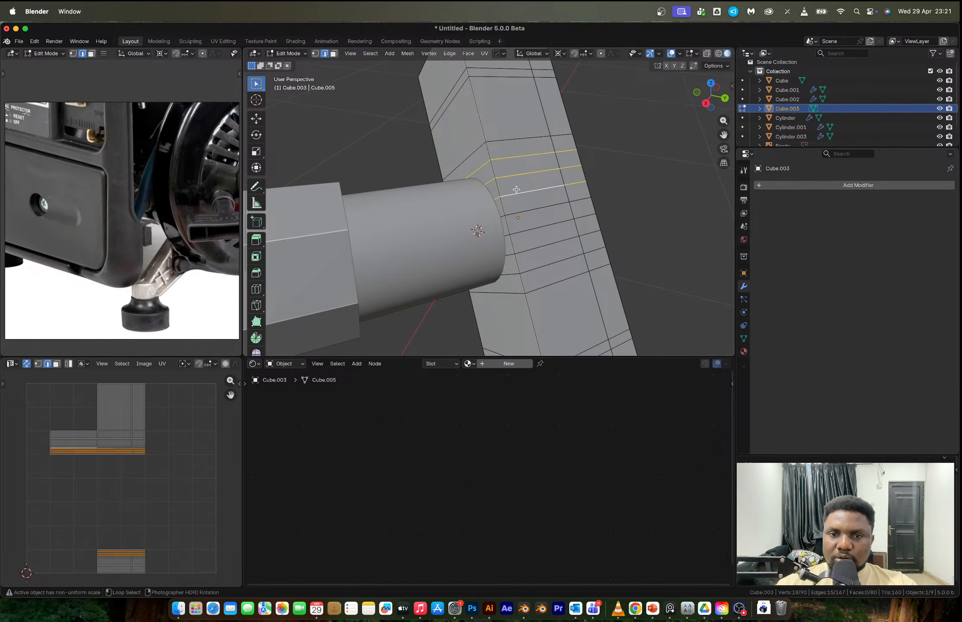
key(x)
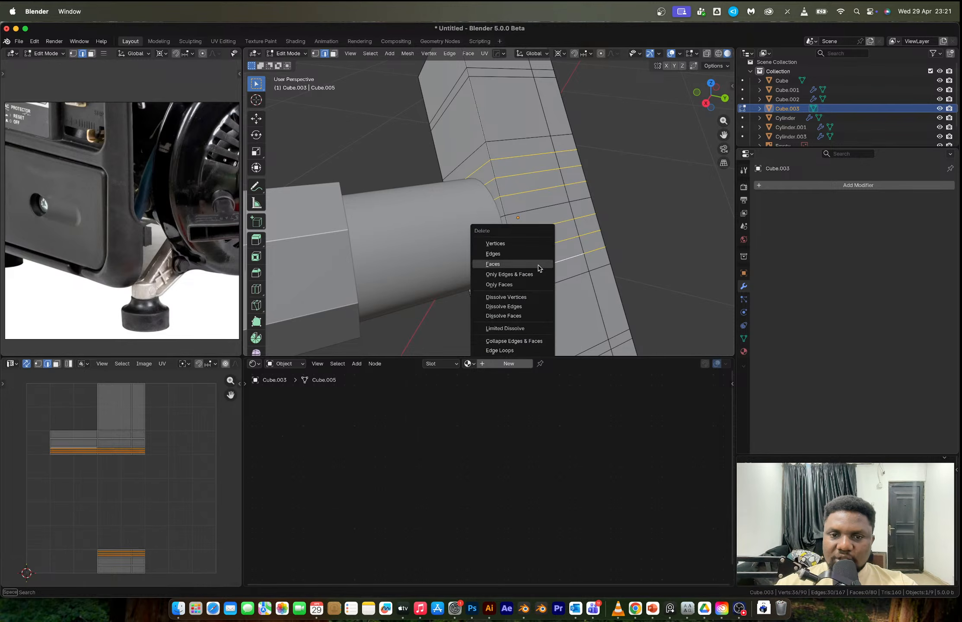
click(527, 305)
key(ctrl+r)
scroll(494, 176, up, 3)
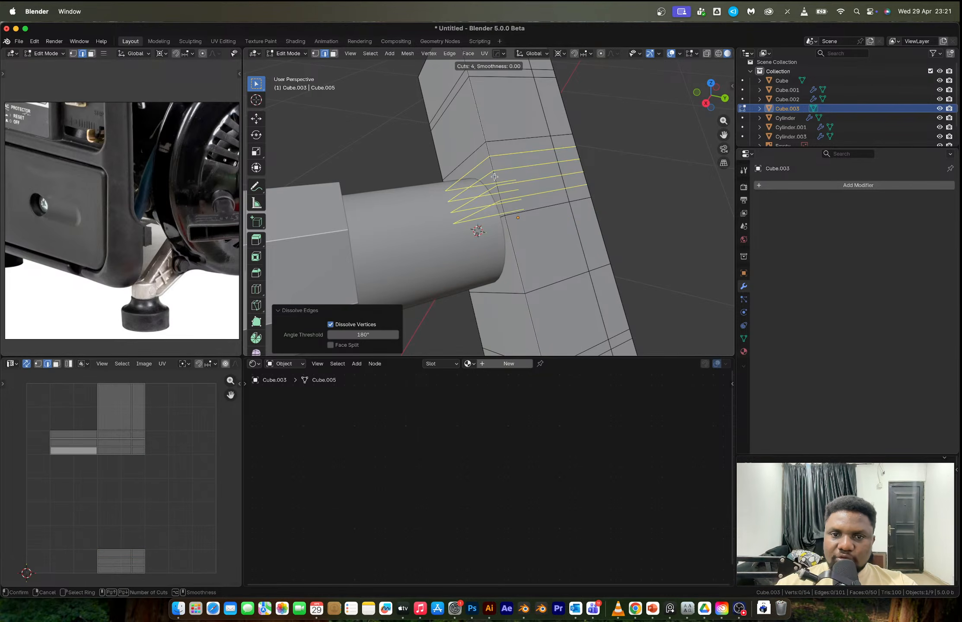
click(494, 176)
right_click(494, 176)
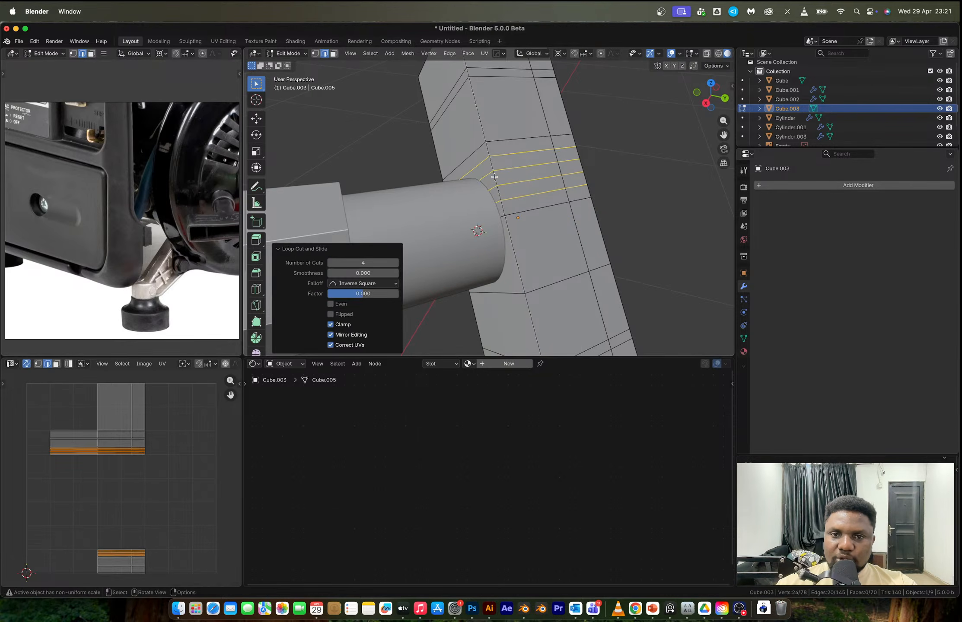
key(ctrl+r)
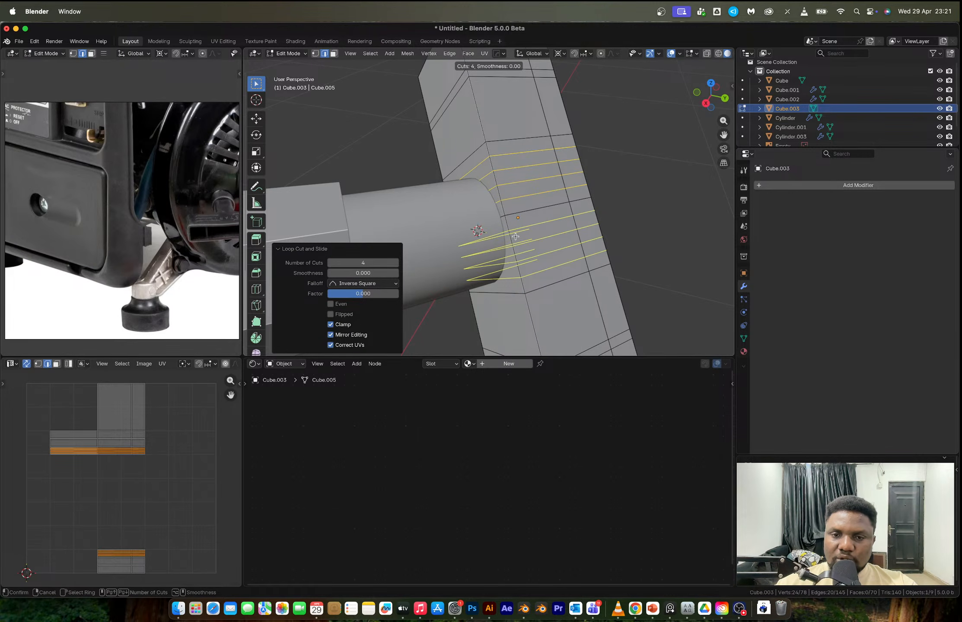
scroll(515, 236, up, 1)
right_click(515, 236)
key(ctrl+z)
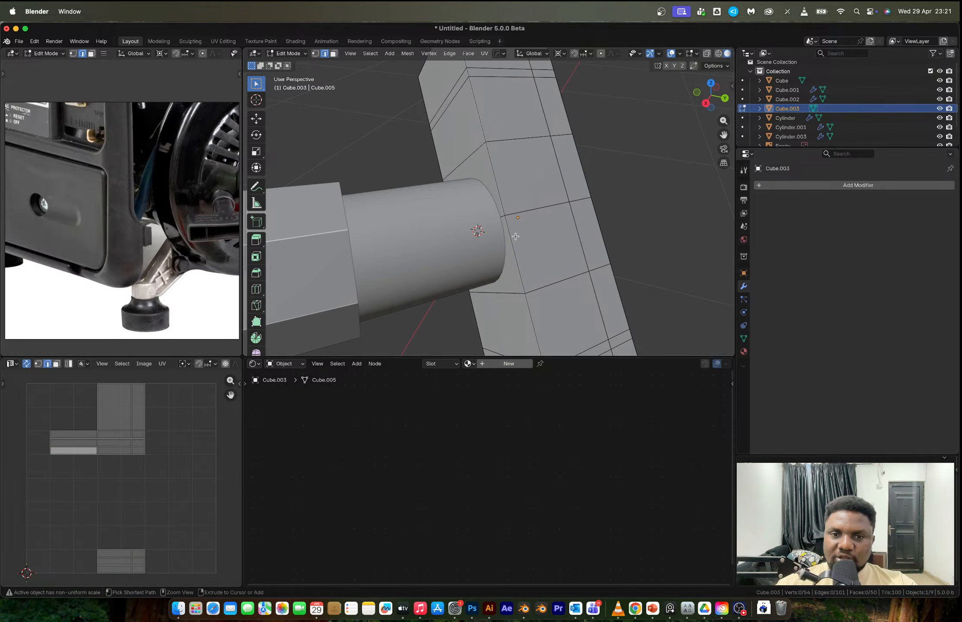
- Add six loop cuts to each of the bar's two middle segments beside the cylinder
key(ctrl+r)
scroll(493, 187, up, 1)
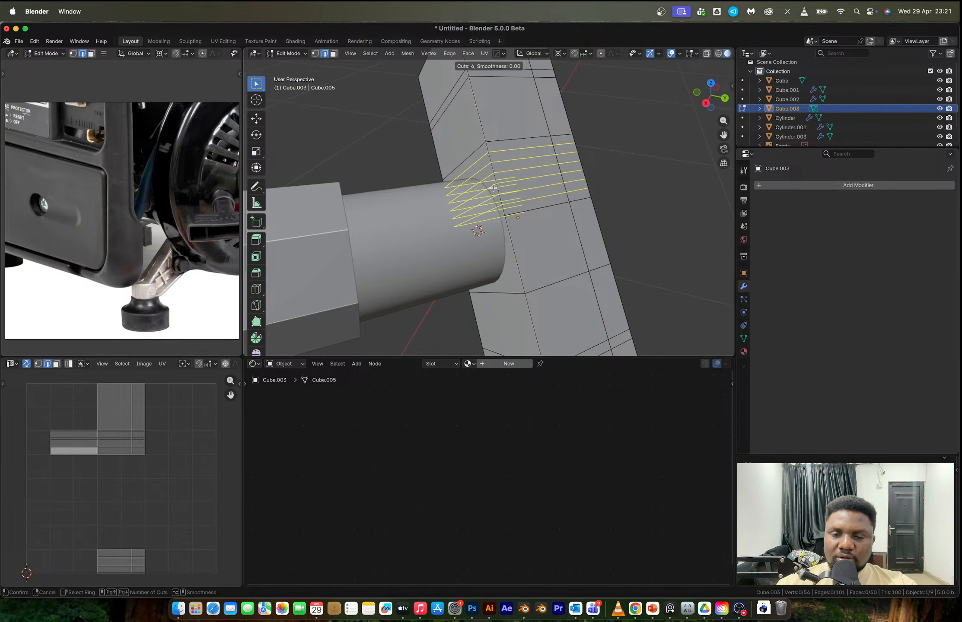
click(493, 188)
right_click(493, 188)
key(ctrl+r)
scroll(514, 239, up, 3)
click(514, 239)
right_click(514, 239)
- Delete the strip of bar faces behind the cylinder and select the edge loop around the opening
scroll(507, 241, down, 1)
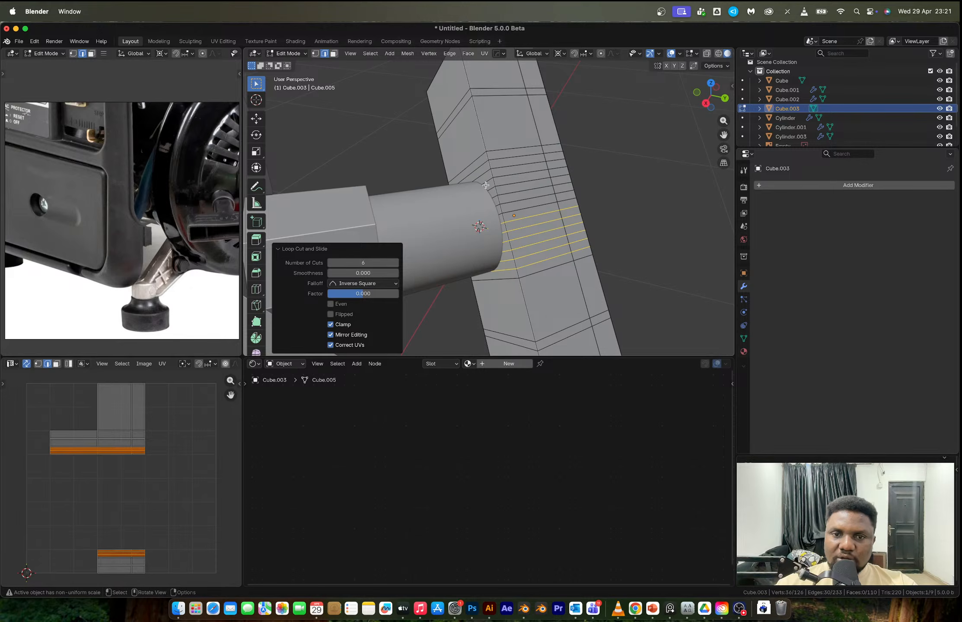
key(3)
click(478, 166)
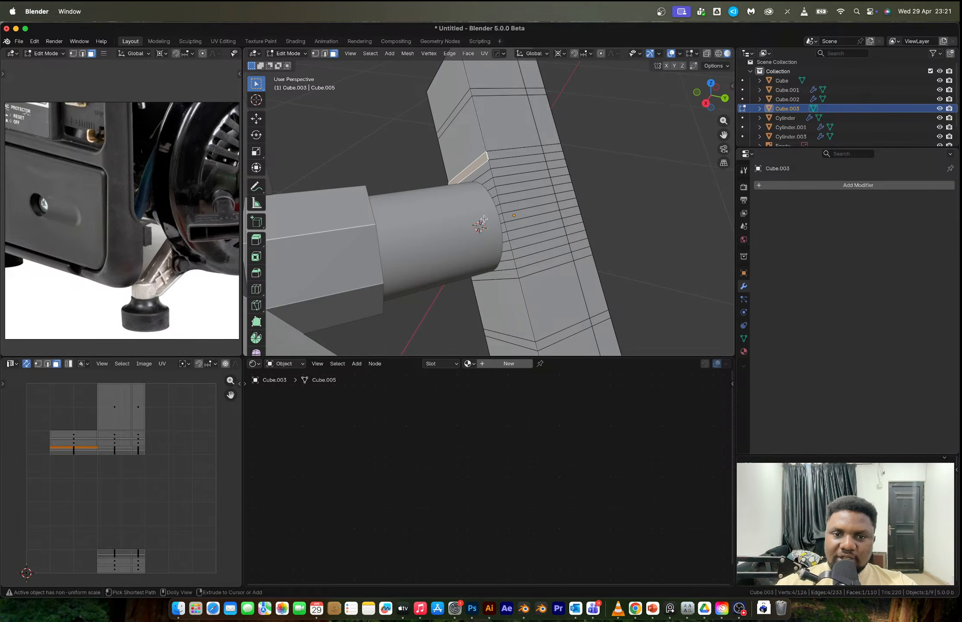
ctrl+shift+click(496, 275)
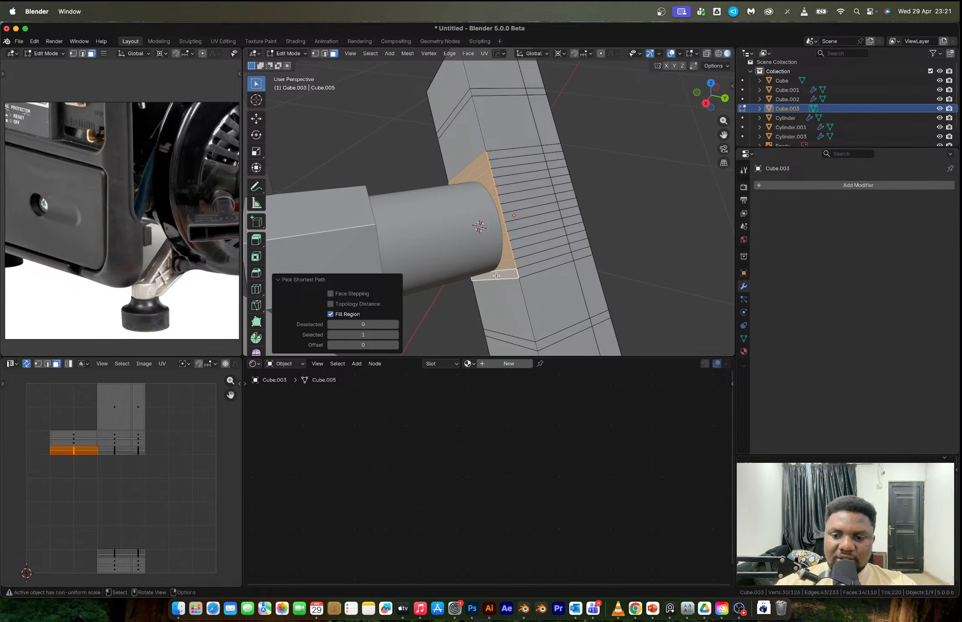
middle_drag(500, 271, 535, 221)
key(x)
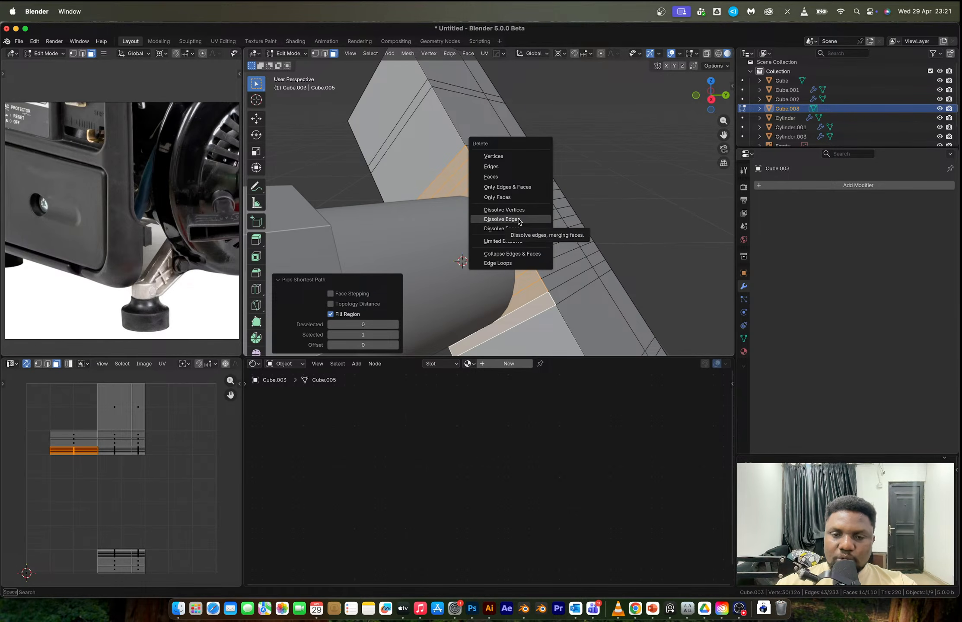
click(485, 176)
key(2)
alt+click(474, 163)
- Delete the round cap face at the cylinder's end facing the bar
key(Tab)
click(473, 239)
middle_drag(473, 238, 343, 185)
key(Tab)
key(x)
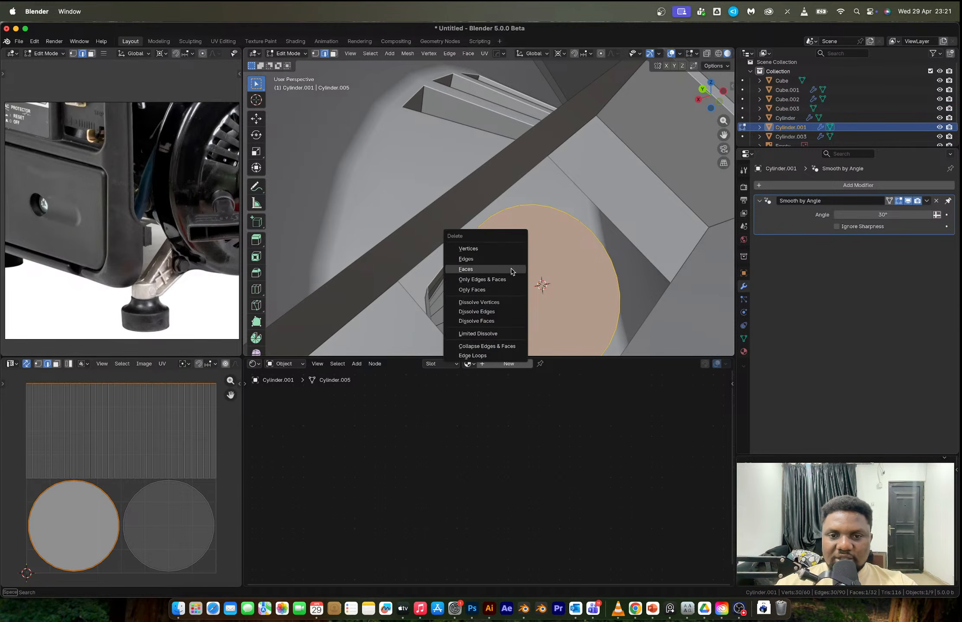
click(478, 266)
key(Tab)
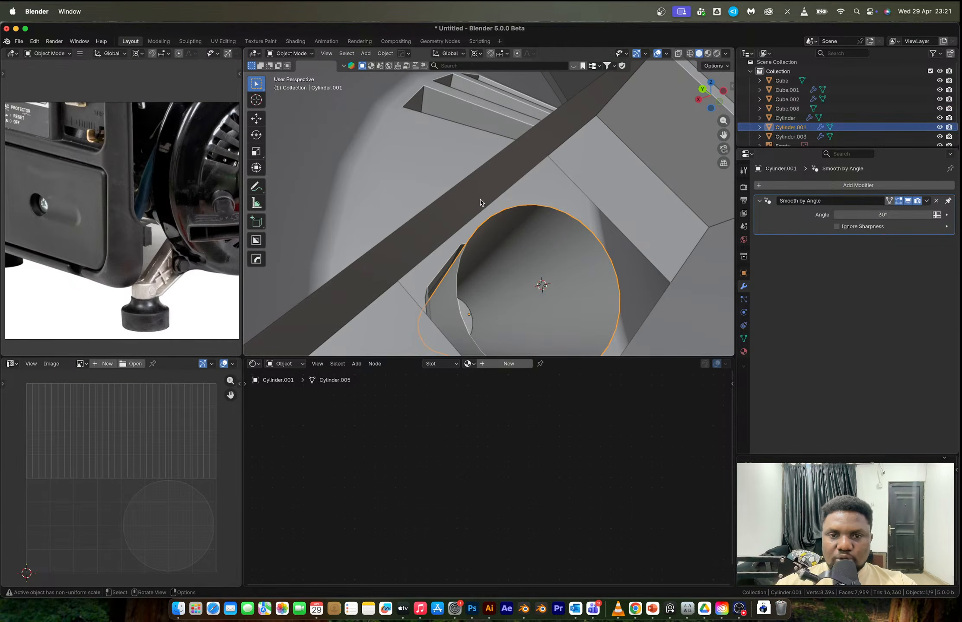
- Join the ribbed bar and the cylinder into one object, with the cylinder as the active object
click(483, 203)
shift+click(494, 222)
key(ctrl+j)
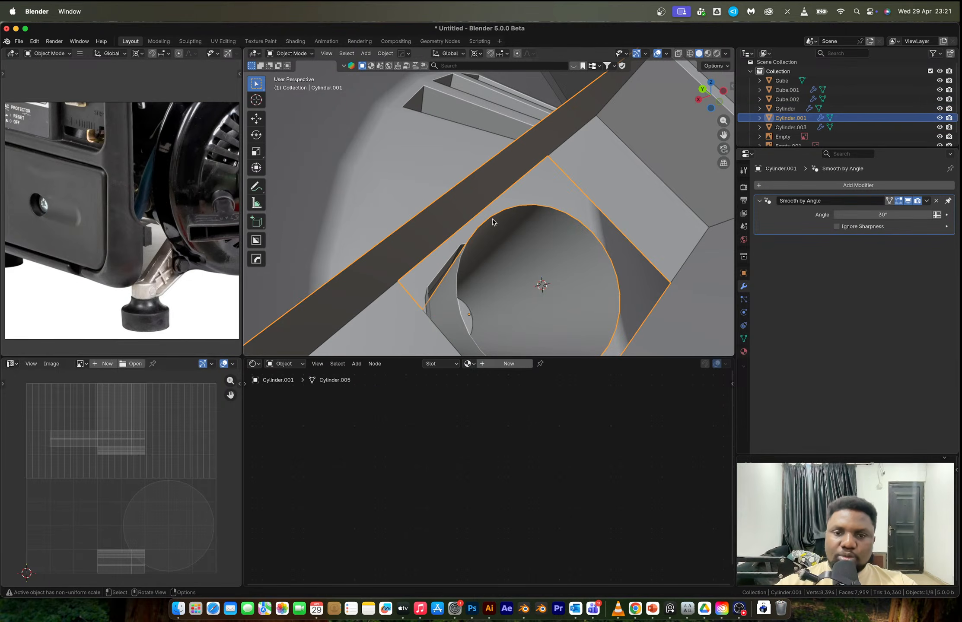
- Bridge the cylinder's open end loop to the square edge loop around the bar's opening
key(Tab)
alt+click(492, 211)
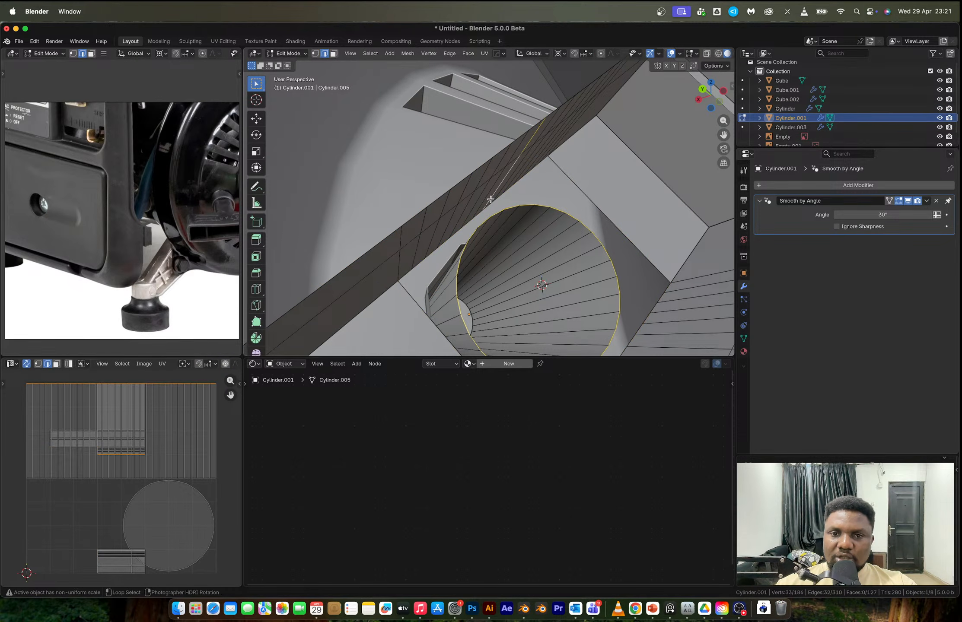
alt+shift+click(480, 210)
right_click(480, 210)
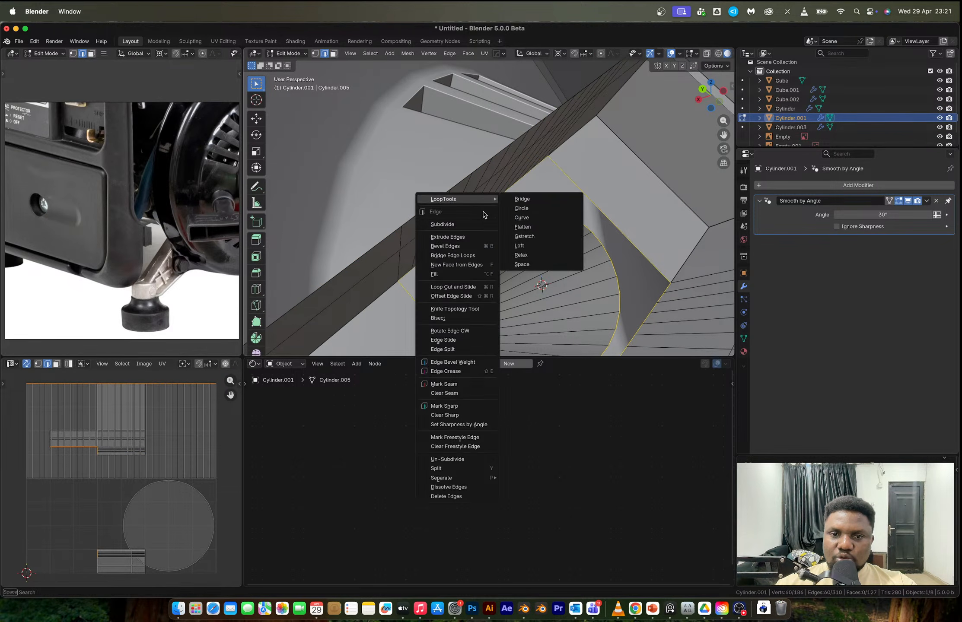
click(550, 220)
middle_drag(534, 229, 519, 265)
scroll(519, 266, up, 2)
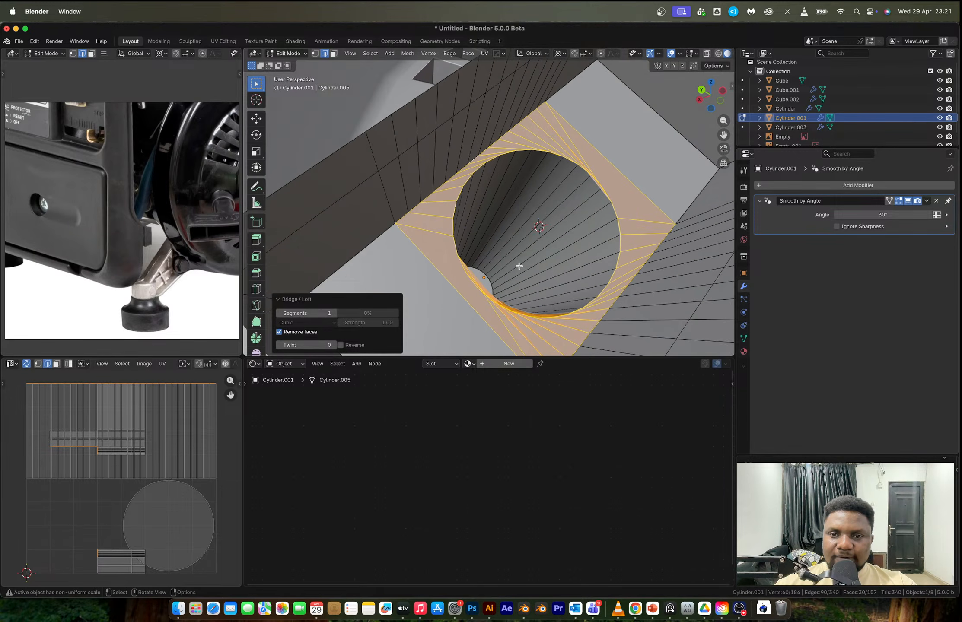
- Set the bridge to 1 segment with a twist of -2
click(332, 313)
click(278, 313)
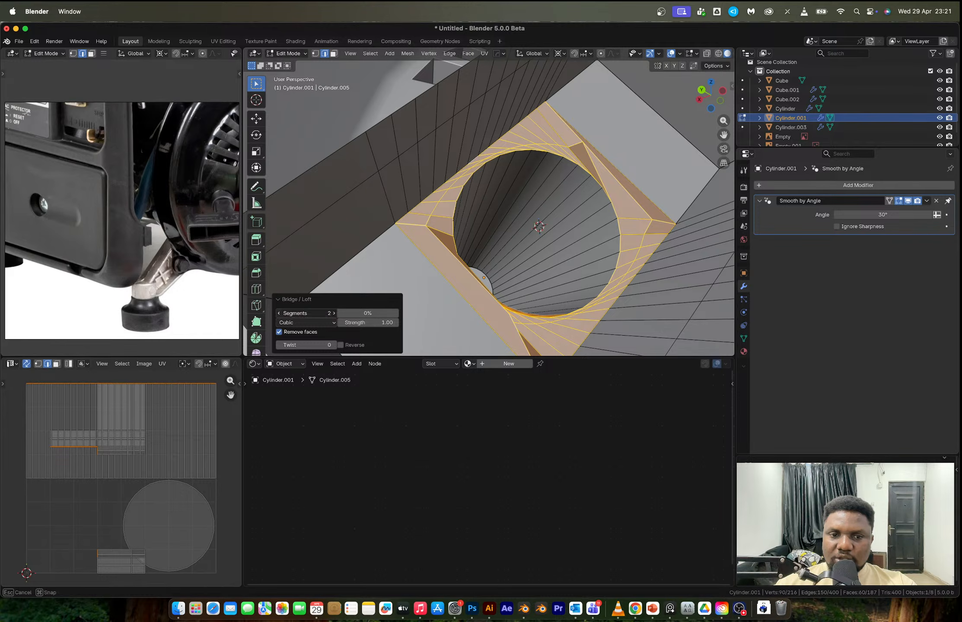
click(334, 345)
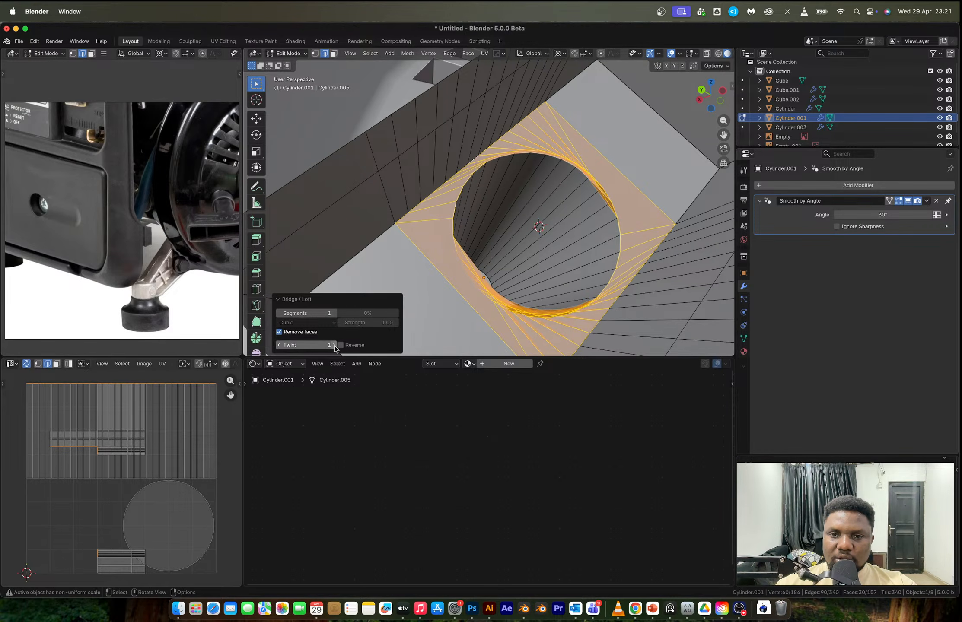
click(279, 345)
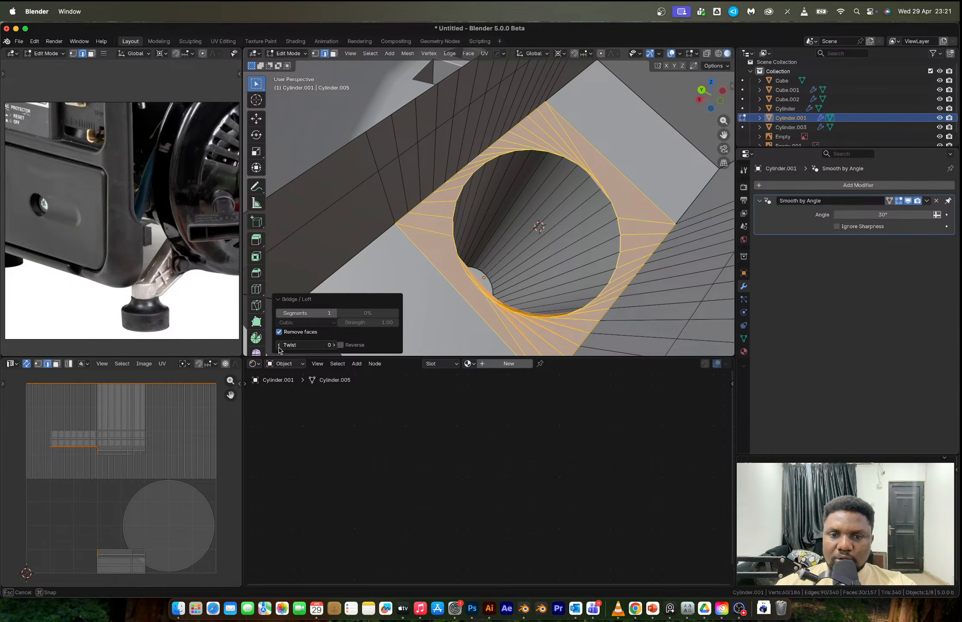
click(279, 345)
click(279, 345)
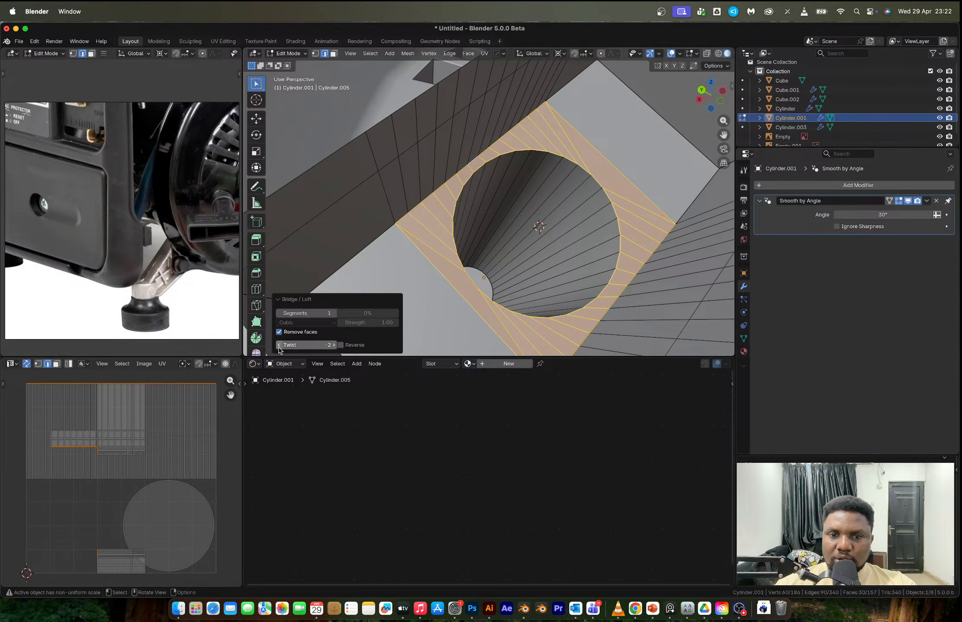
middle_drag(432, 289, 579, 286)
- Try to bevel the edge loop where the cylinder meets the bar by about 0.027 m with 3 segments
key(Tab)
key(Tab)
key(Tab)
right_click(574, 288)
click(574, 288)
key(Tab)
alt+click(530, 259)
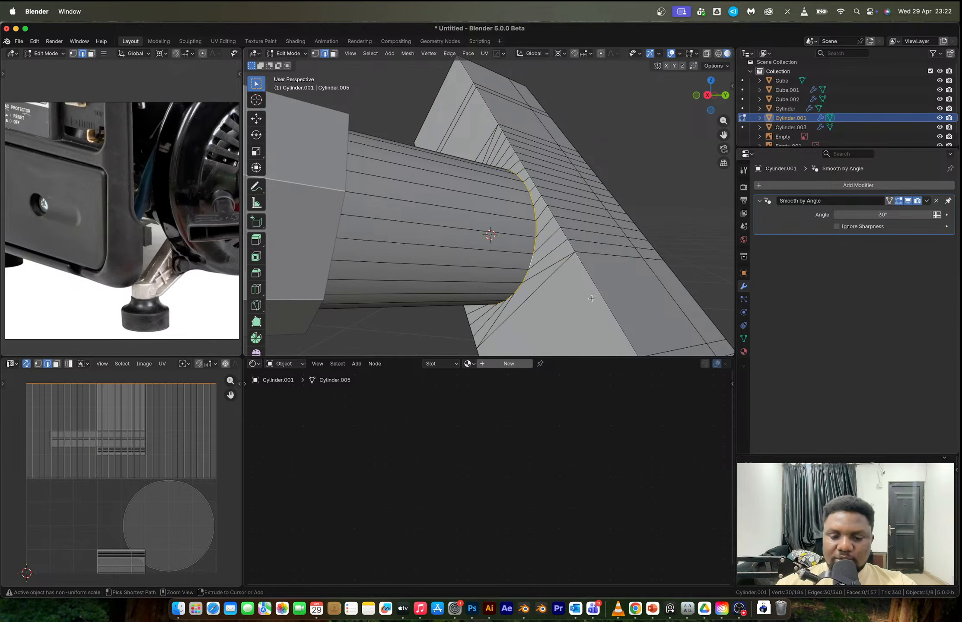
key(ctrl+b)
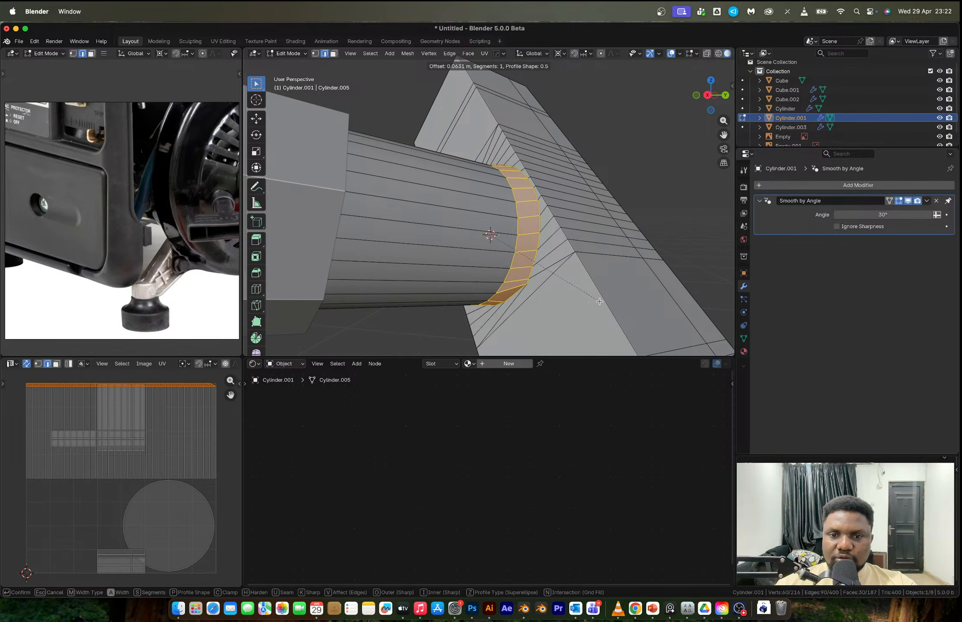
scroll(596, 301, up, 2)
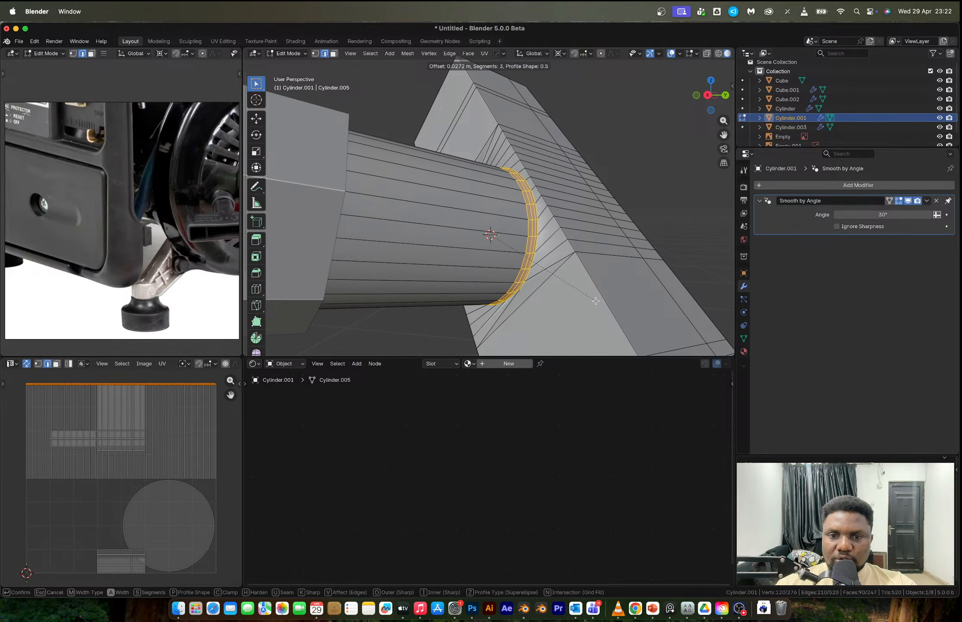
click(596, 300)
- Isolate the joined object and examine the shading around the beveled junction
key(Tab)
scroll(574, 269, down, 2)
middle_drag(574, 269, 599, 283)
scroll(524, 284, up, 3)
key(slash)
scroll(568, 225, up, 3)
shift+middle_drag(569, 225, 421, 223)
scroll(450, 215, up, 2)
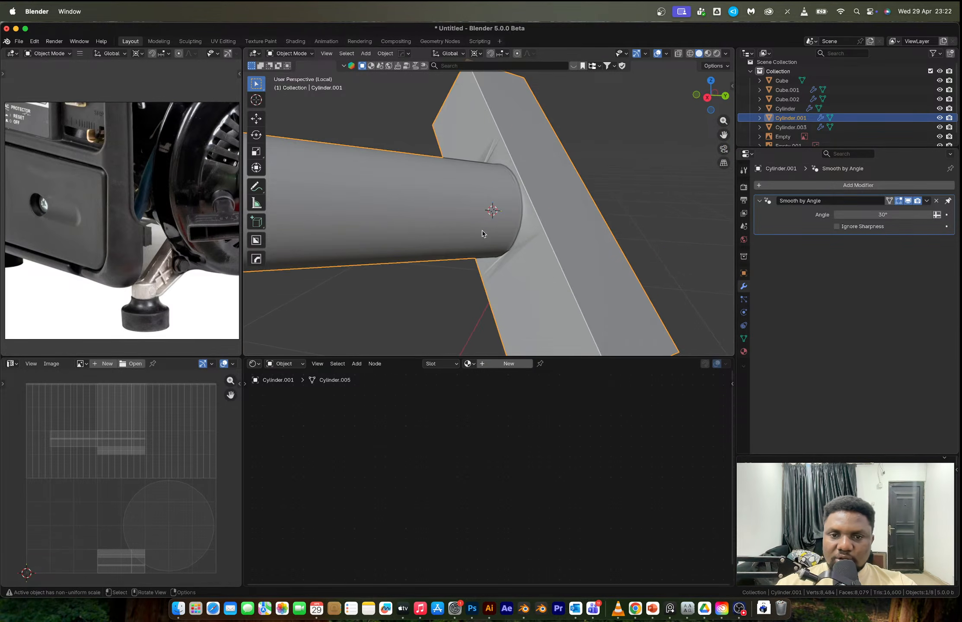
- Undo the isolation and the bevel at the cylinder junction
middle_drag(481, 231, 501, 273)
key(Tab)
key(ctrl+z)
key(ctrl+z)
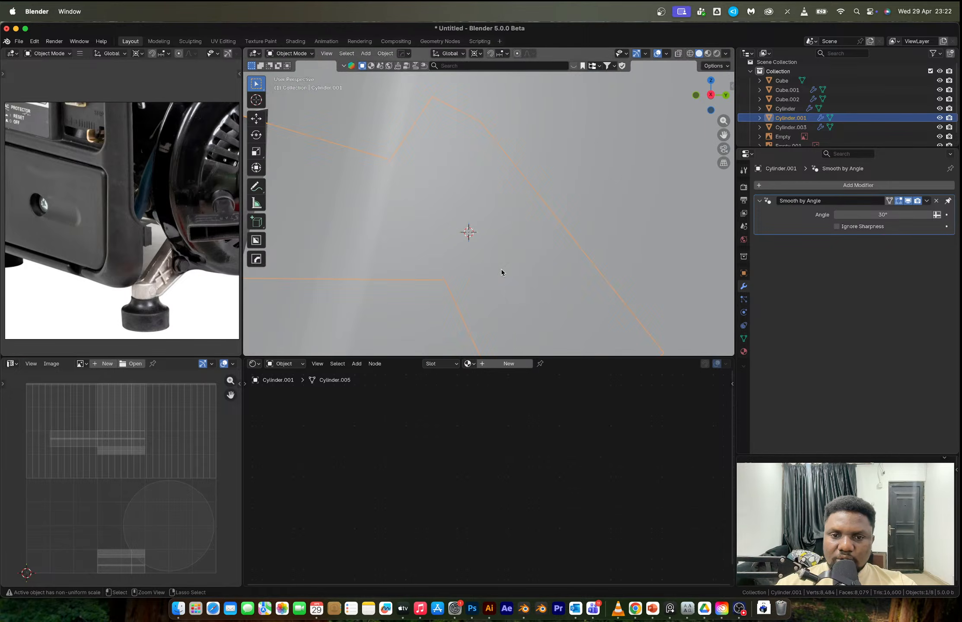
- Isolate the joined bar and cylinder in local view for mesh editing
key(Tab)
key(slash)
scroll(550, 232, up, 5)
shift+middle_drag(565, 259, 465, 289)
text(e4)
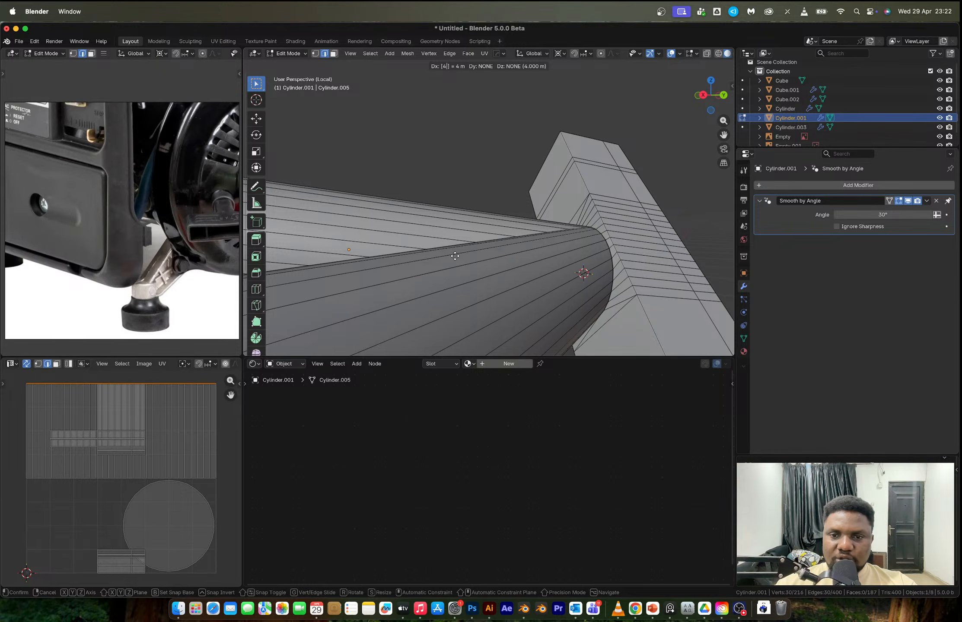
key(Return)
key(ctrl+z)
key(ctrl+z)
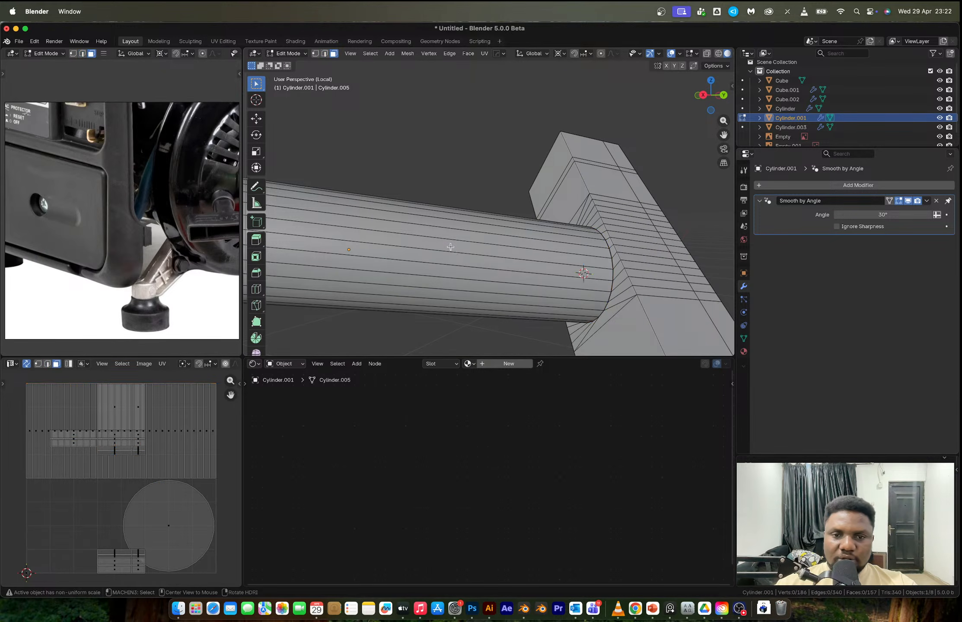
- Select all the side faces around the cylinder
alt+click(450, 247)
scroll(511, 305, down, 1)
middle_drag(512, 306, 567, 324)
- Try to scale the cylinder's side faces along the local Z axis
key(s)
key(z)
key(z)
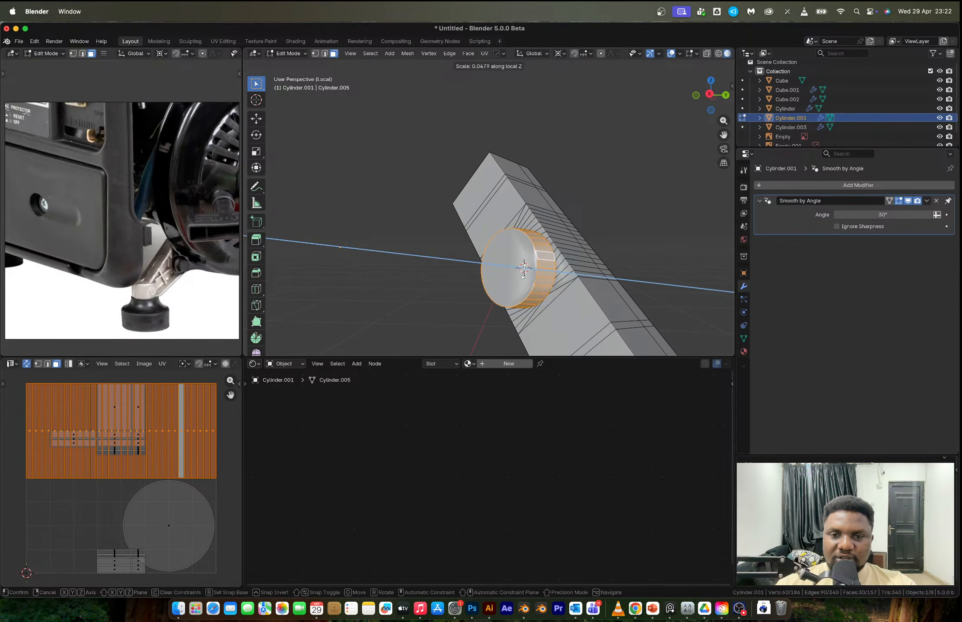
click(558, 319)
key(super+z)
- Scale the cylinder's side faces to about 0.71 on the local X and Y axes, keeping the length
key(s)
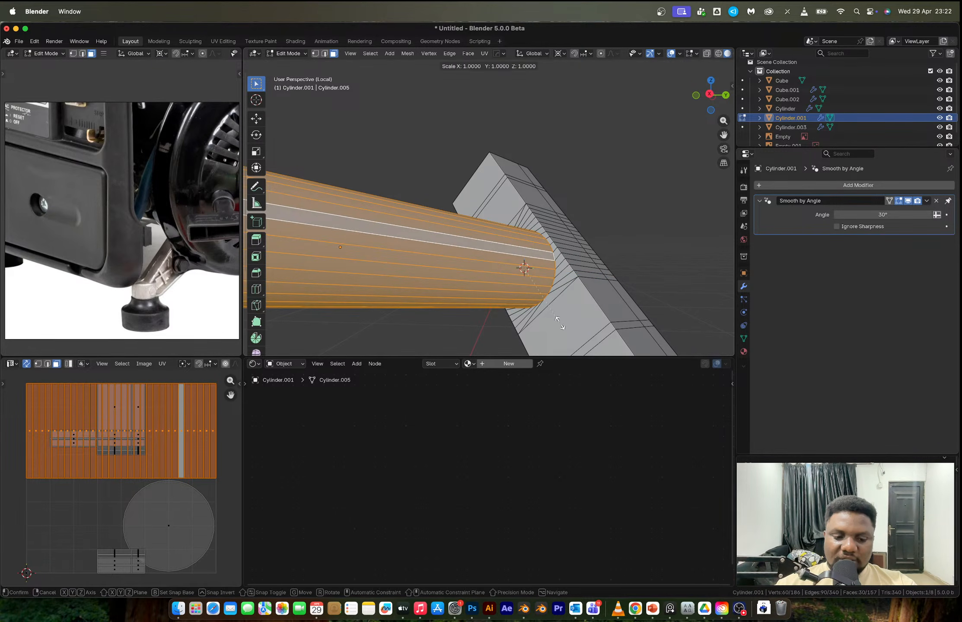
key(shift+y)
key(shift+y)
key(shift+x)
key(shift+x)
key(shift+z)
key(shift+z)
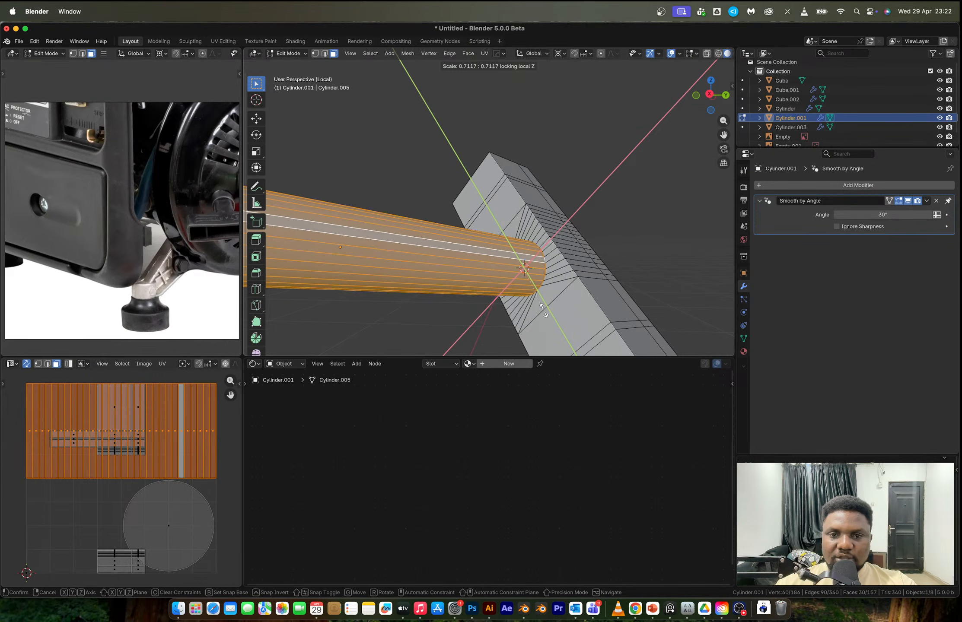
click(545, 307)
- Adjust the cylinder's thickness with another scale that excludes its lengthwise axis
middle_drag(545, 306, 560, 289)
key(s)
key(shift+z)
key(shift+z)
click(592, 325)
- Bevel the edge loop where the cylinder meets the bar by about 0.126 m with 3 segments
key(2)
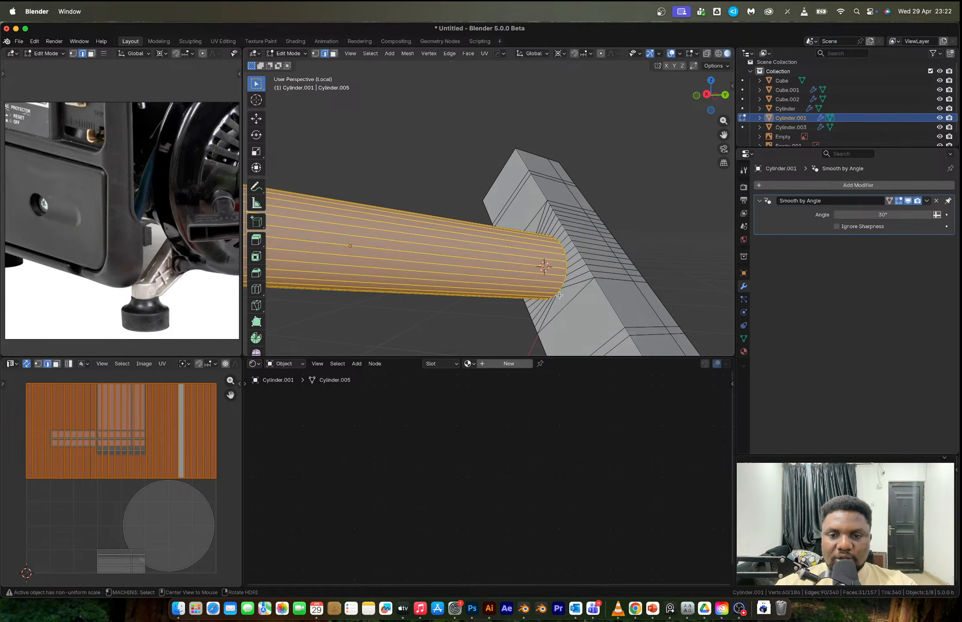
alt+click(559, 295)
key(ctrl+b)
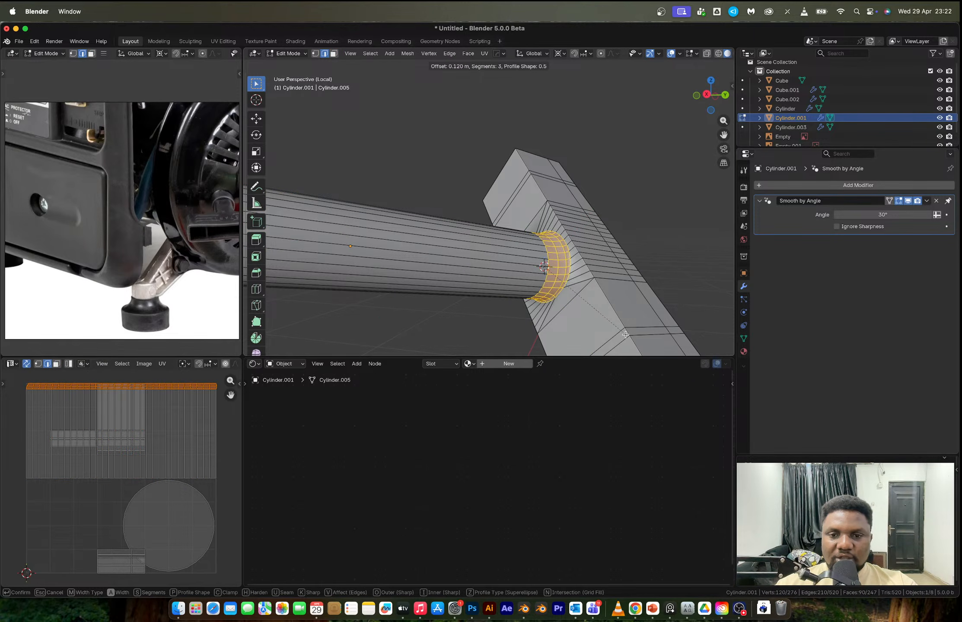
click(624, 334)
scroll(593, 313, up, 2)
scroll(593, 313, down, 2)
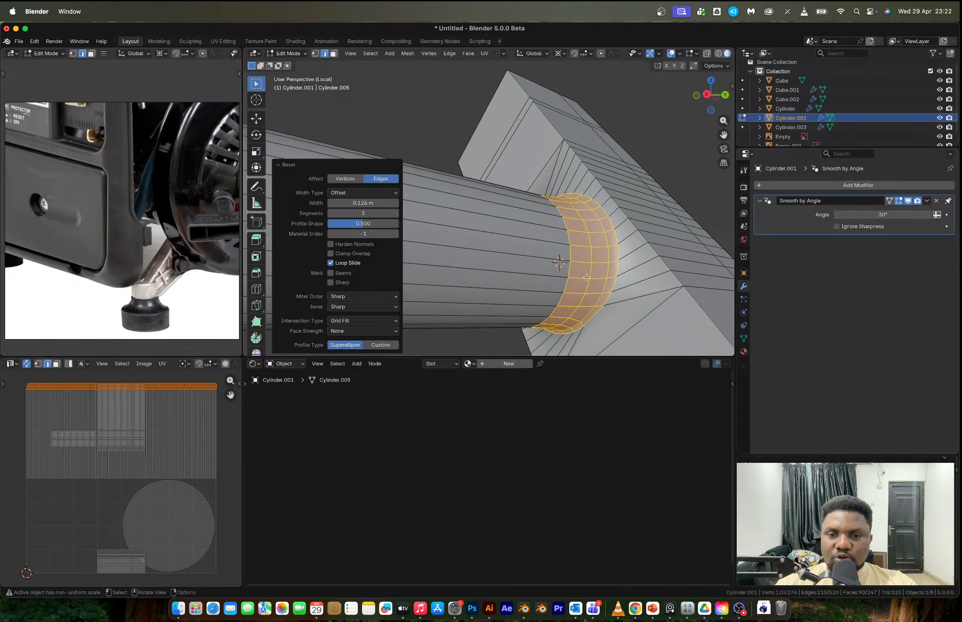
- Apply Shade Auto Smooth at 30° to the joined object
click(350, 53)
click(391, 114)
scroll(602, 259, down, 4)
middle_drag(603, 259, 588, 211)
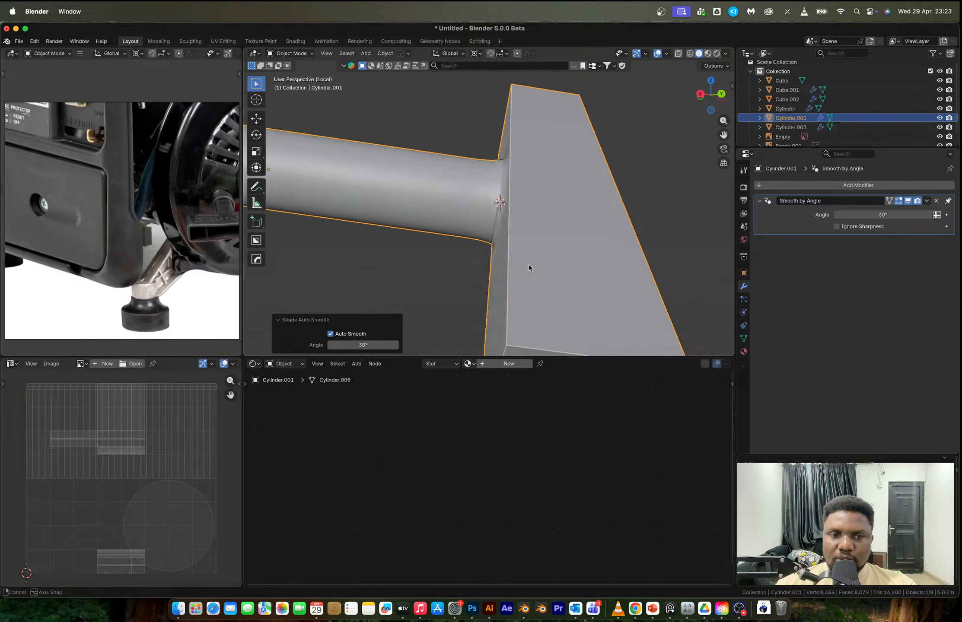
middle_drag(528, 266, 497, 259)
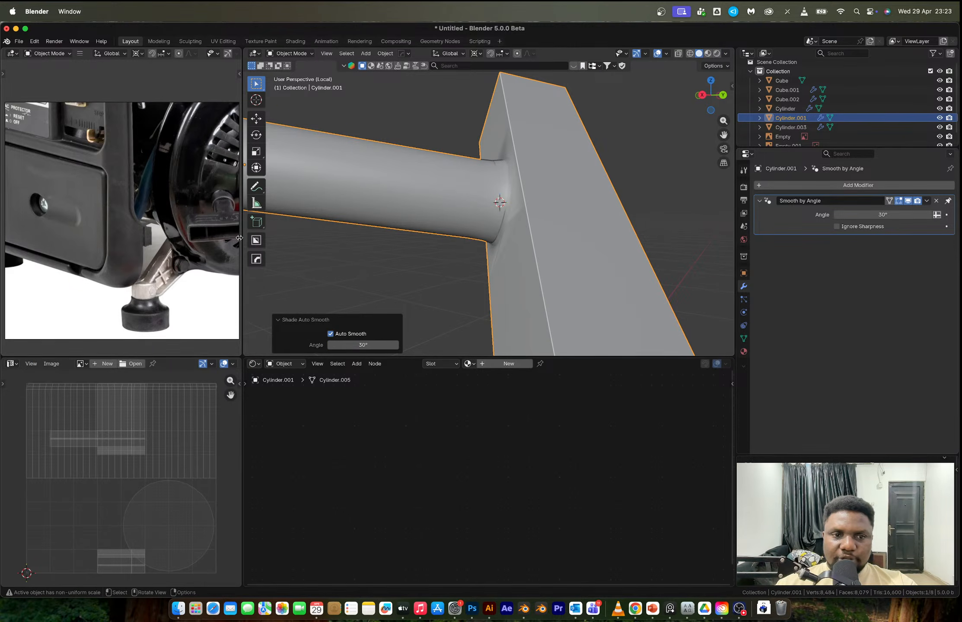
- Select the edge loop along the bar's long edge and add the edges around its end
key(Tab)
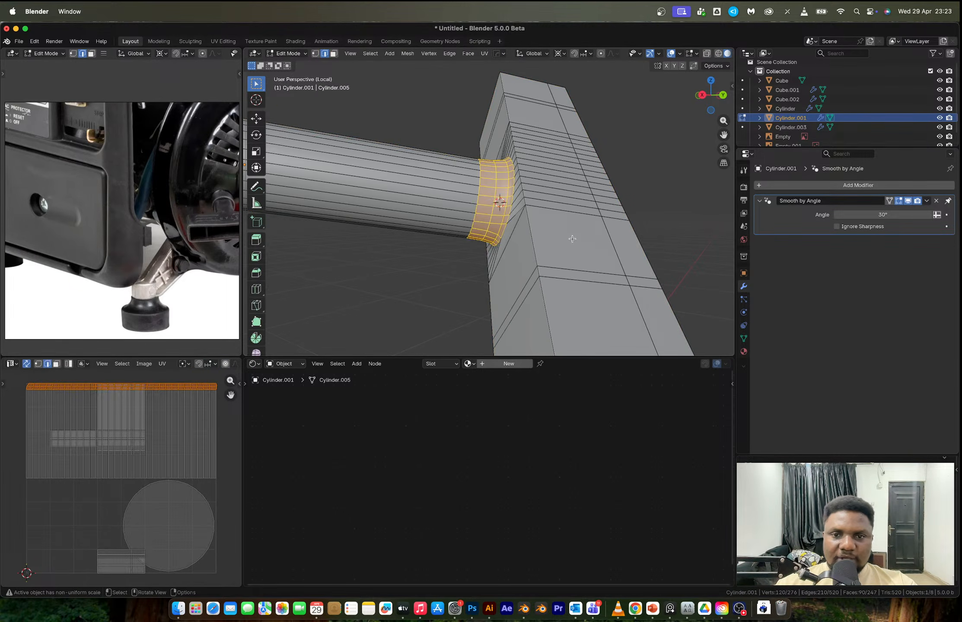
click(526, 243)
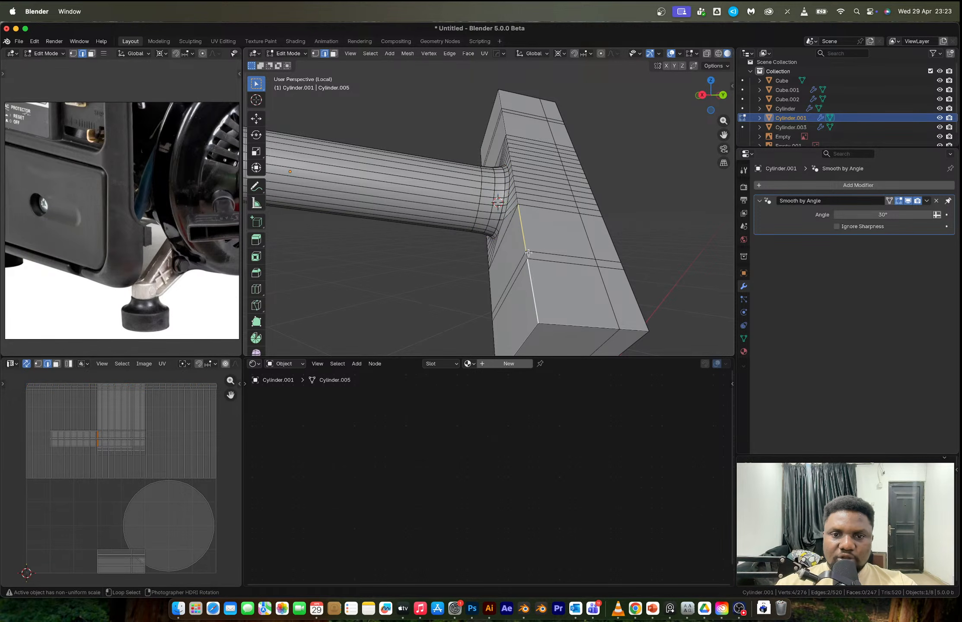
alt+click(527, 252)
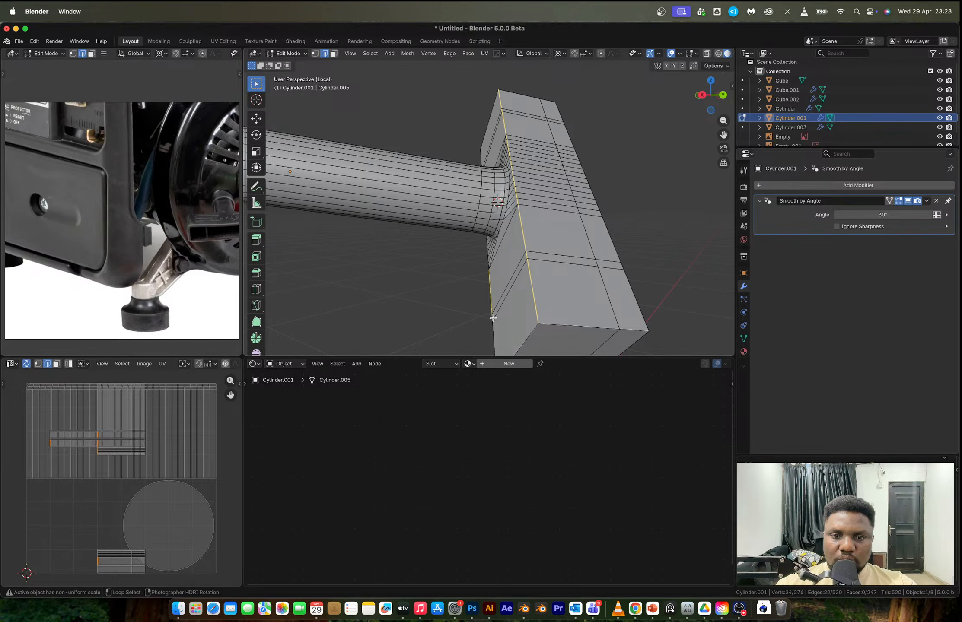
middle_drag(495, 324, 506, 201)
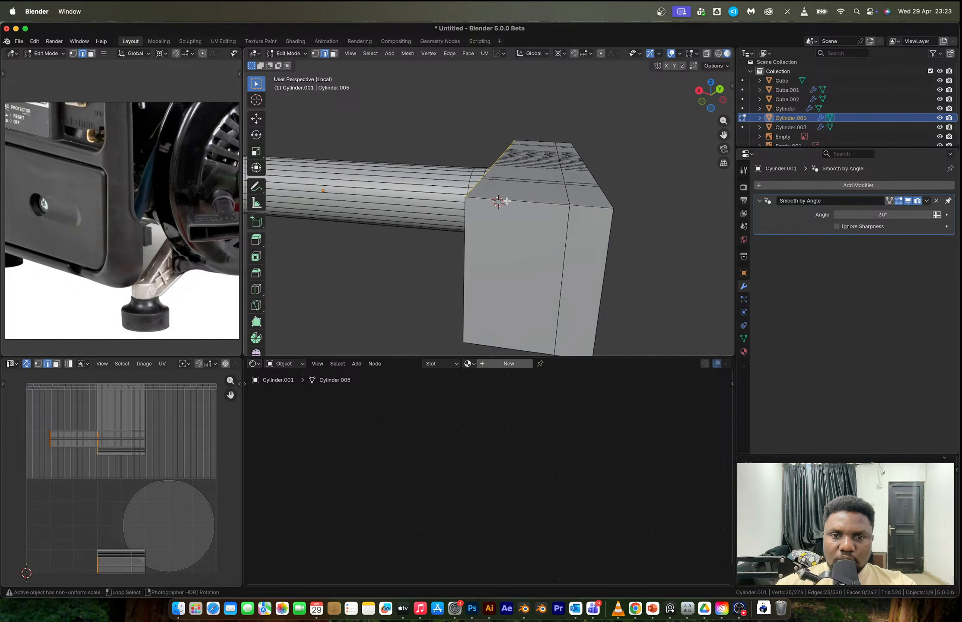
alt+shift+click(470, 276)
- Extend the selection to the bar's remaining long and end edges on the cylinder side
middle_drag(549, 268, 506, 303)
shift+middle_drag(527, 248, 490, 290)
middle_drag(561, 191, 470, 324)
alt+shift+click(575, 202)
alt+shift+click(544, 264)
ctrl+click(539, 175)
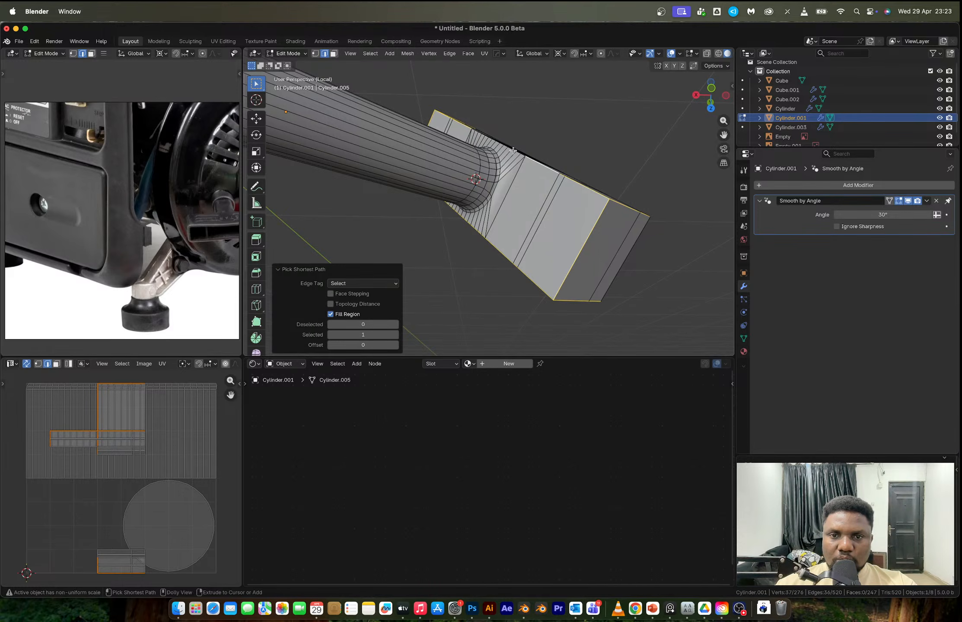
key(super+z)
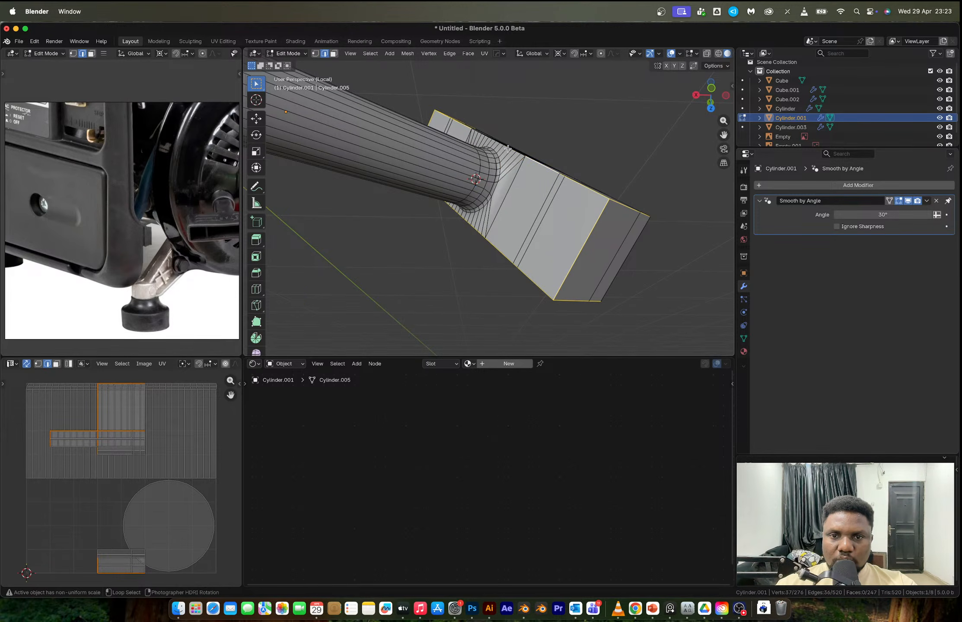
mouse_move(508, 148)
middle_down()
mouse_move(579, 152)
mouse_move(631, 142)
mouse_move(635, 129)
mouse_move(545, 212)
mouse_move(552, 168)
middle_up()
scroll(561, 262, up, 2)
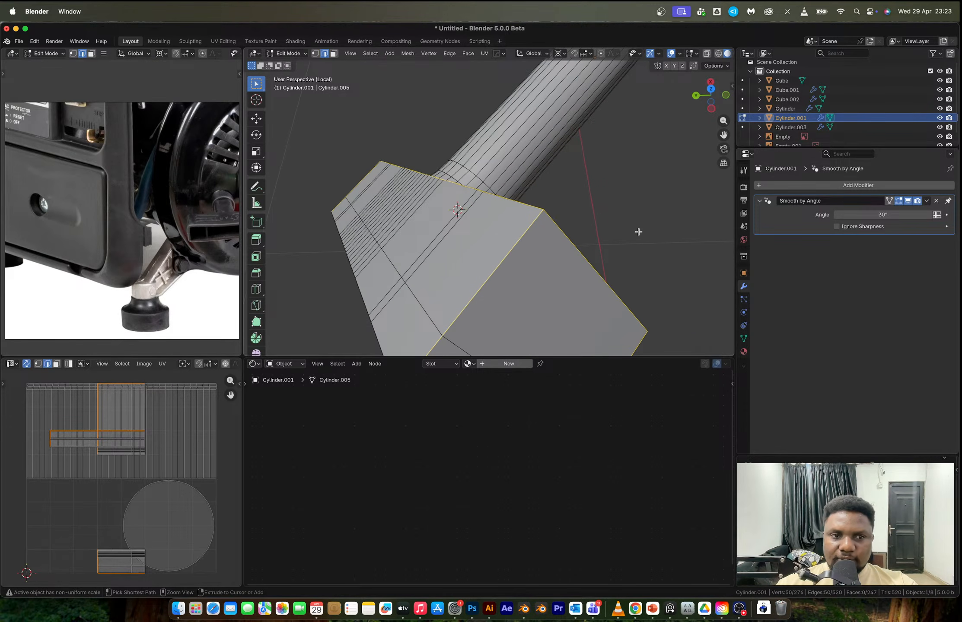
- Try to bevel the bar's selected outer edges with 3 segments, using the reference photo as a guide
scroll(103, 244, up, 4)
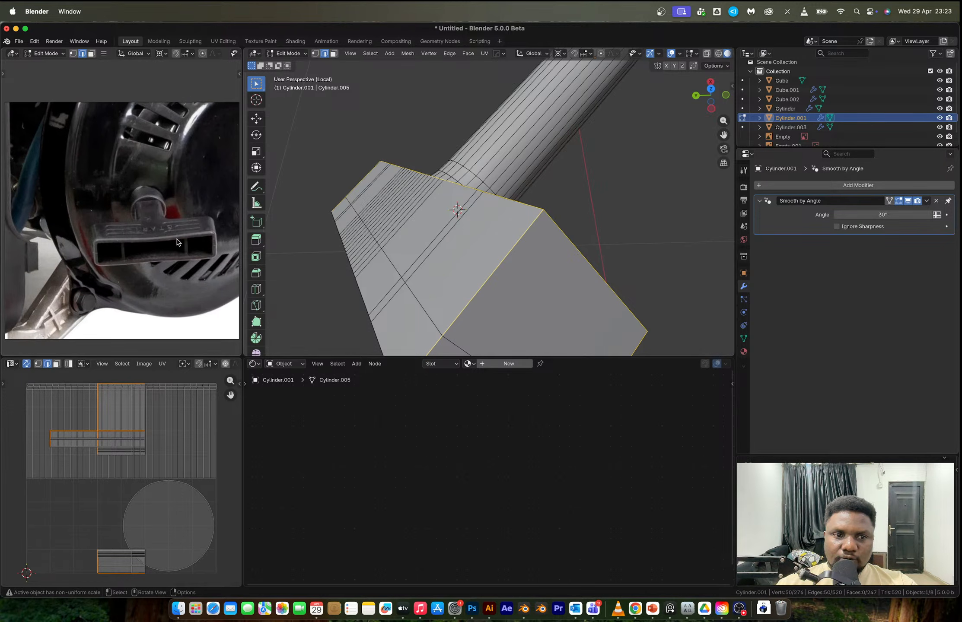
scroll(176, 242, up, 2)
key(ctrl+b)
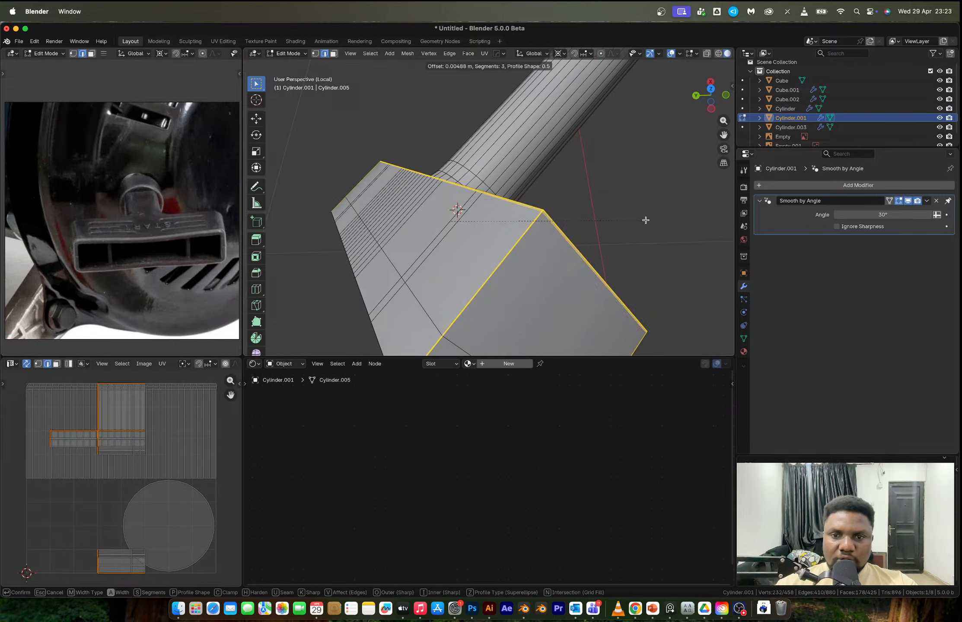
click(654, 228)
key(super+z)
- Apply the joined object's scale
key(Tab)
key(ctrl+a)
click(626, 223)
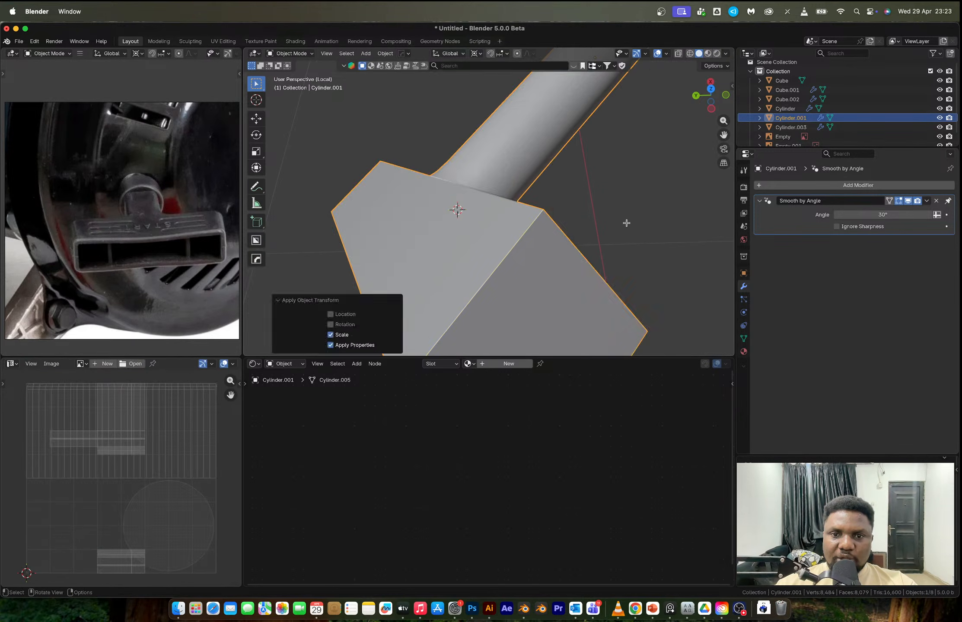
- Bevel the bar's selected outer edges by about 0.007 m with 10 segments
key(Tab)
key(ctrl+b)
scroll(708, 266, up, 5)
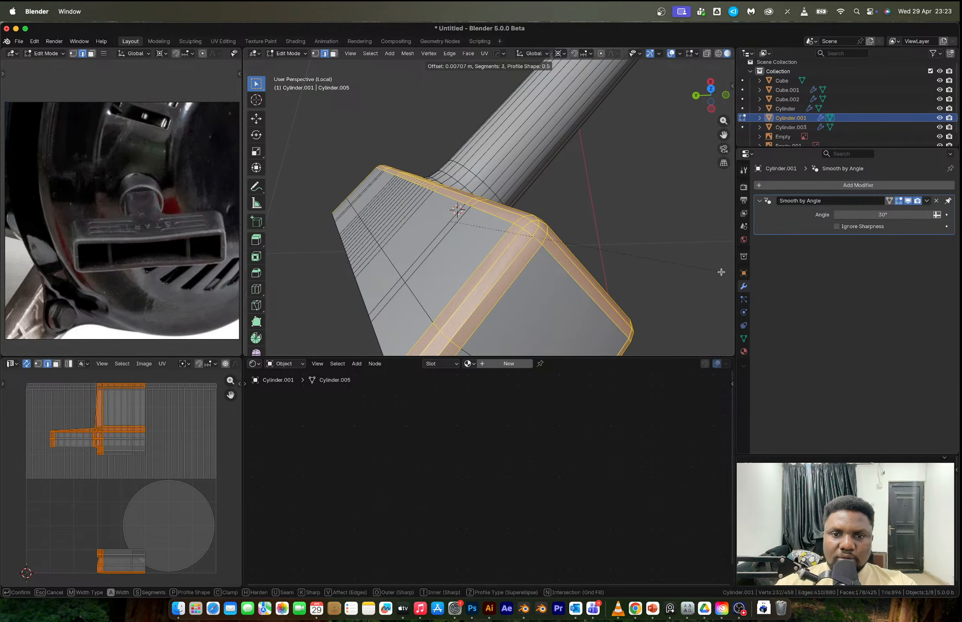
scroll(721, 272, up, 2)
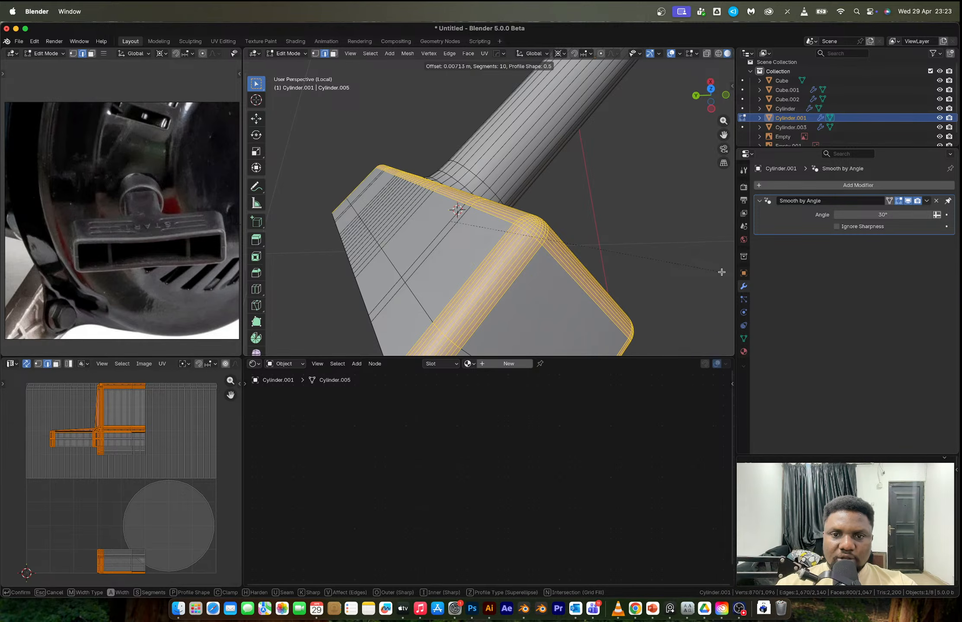
click(722, 272)
mouse_move(721, 272)
middle_down()
mouse_move(527, 175)
mouse_move(517, 181)
mouse_move(517, 207)
mouse_move(539, 222)
mouse_move(535, 205)
mouse_move(513, 204)
middle_up()
- Delete one broad side face from each of the bar's two inner ribs
key(Tab)
scroll(522, 198, down, 3)
key(Tab)
key(3)
click(517, 176)
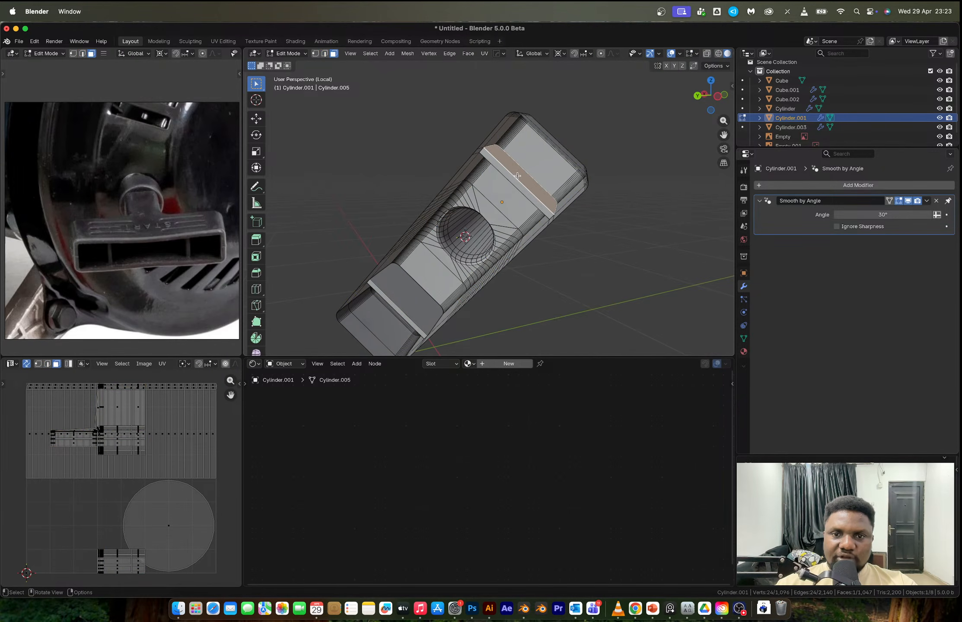
shift+click(393, 299)
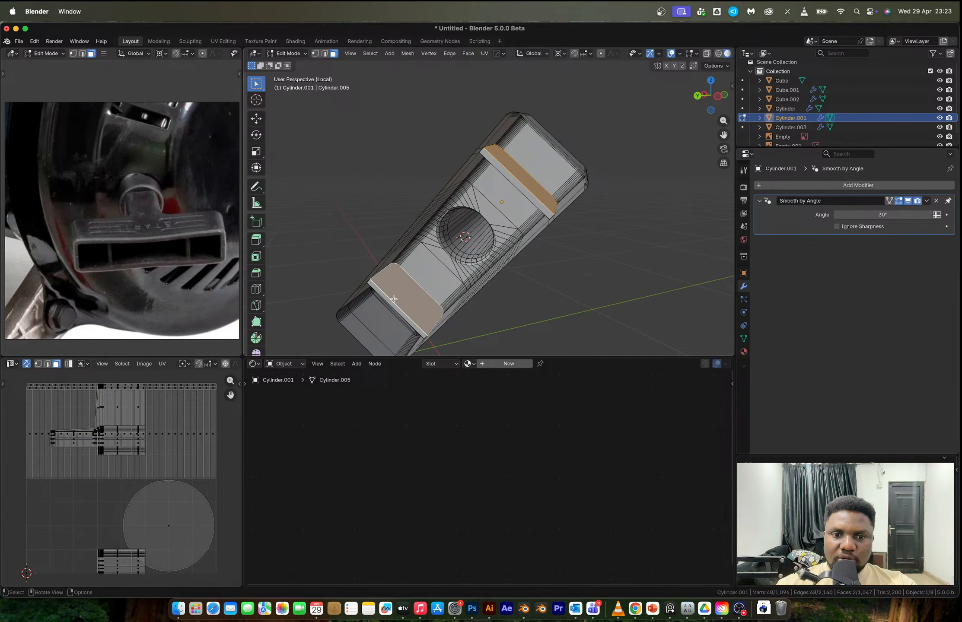
key(x)
click(372, 304)
key(ctrl+z)
key(x)
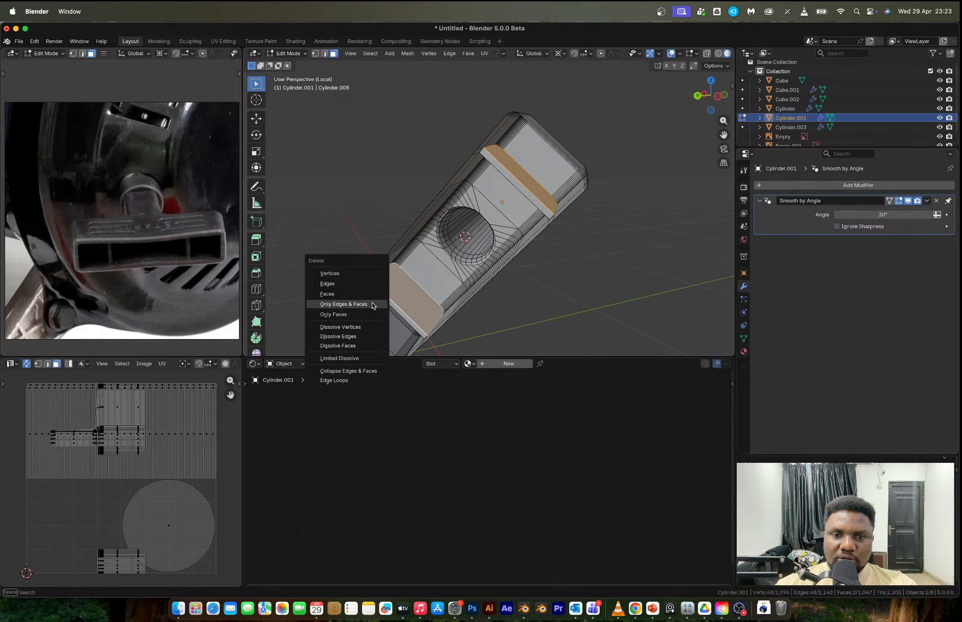
click(350, 293)
- Delete the outer edge bounding each rib's narrow front face, so each rib is reduced to a single surface
middle_drag(403, 268, 427, 242)
middle_drag(470, 213, 502, 176)
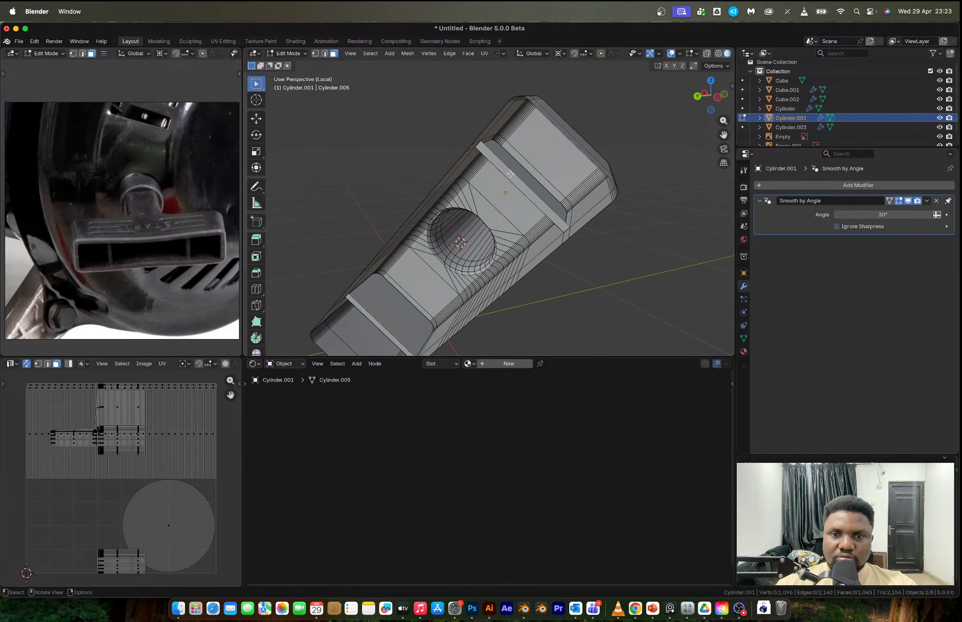
key(2)
click(511, 173)
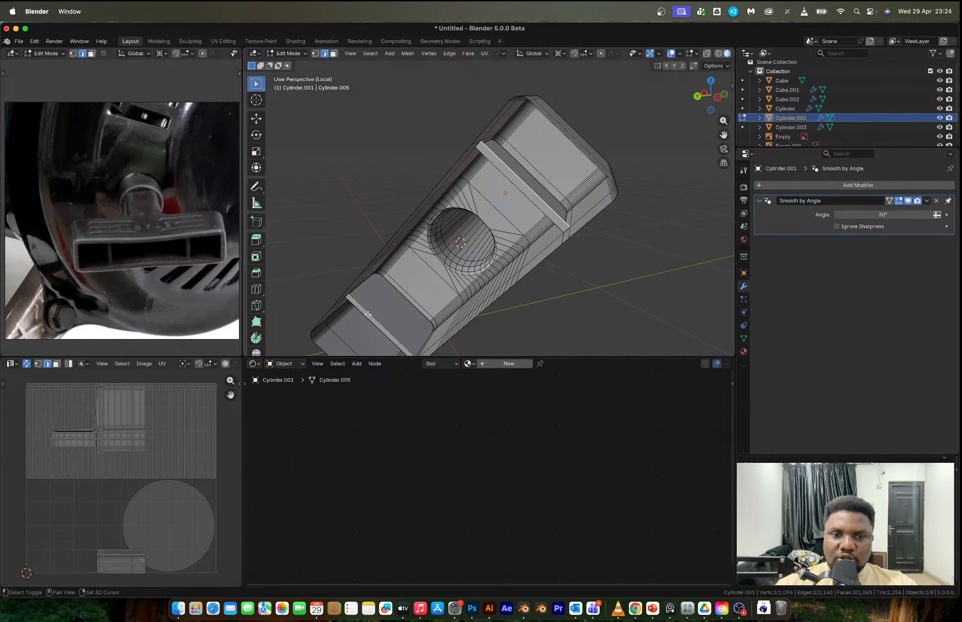
key(x)
click(354, 307)
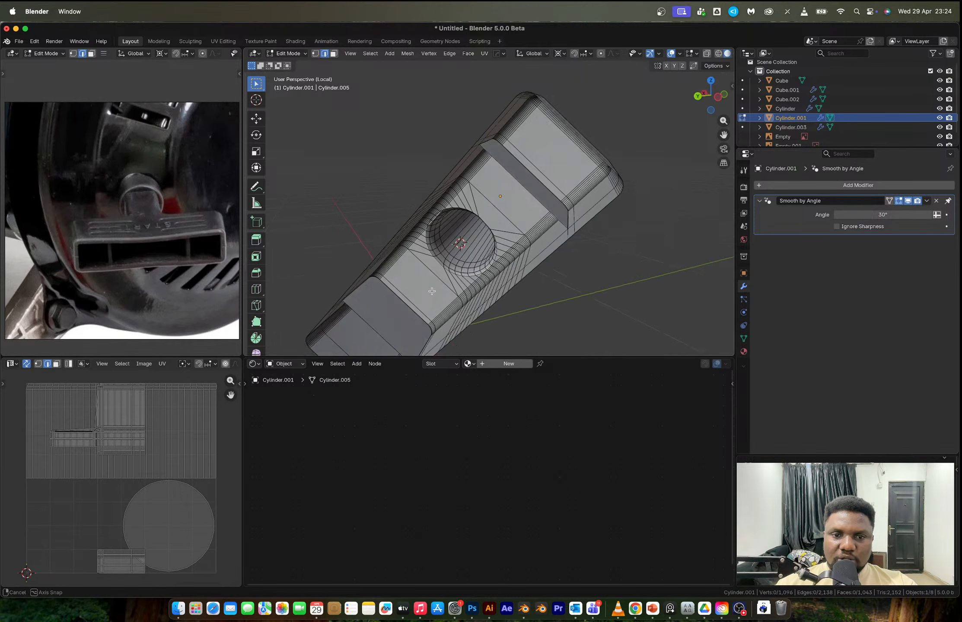
key(Tab)
scroll(450, 274, down, 4)
middle_drag(459, 271, 484, 276)
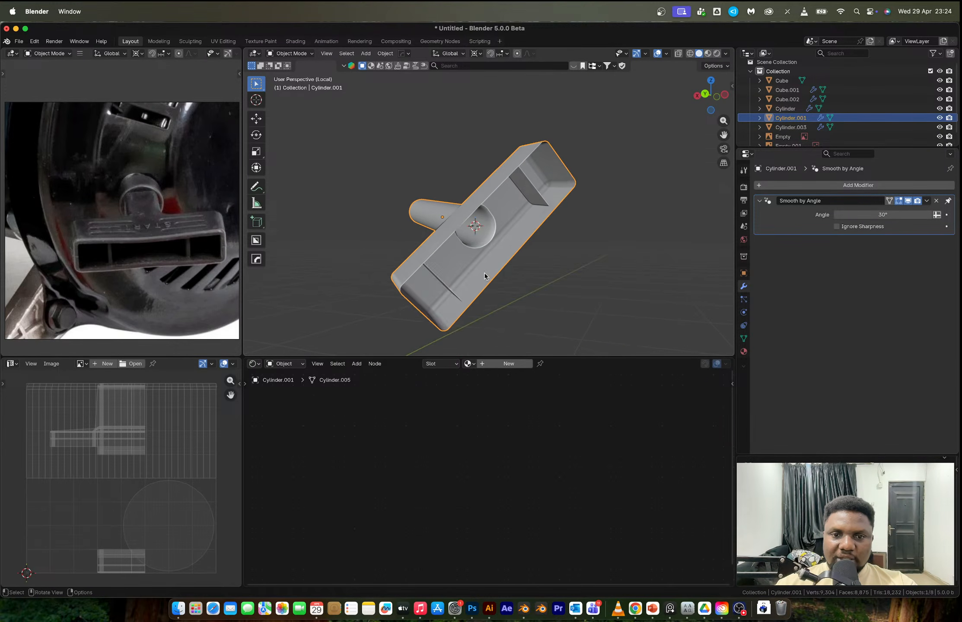
- Try to thicken the bar and shaft with a Solidify modifier
key(q)
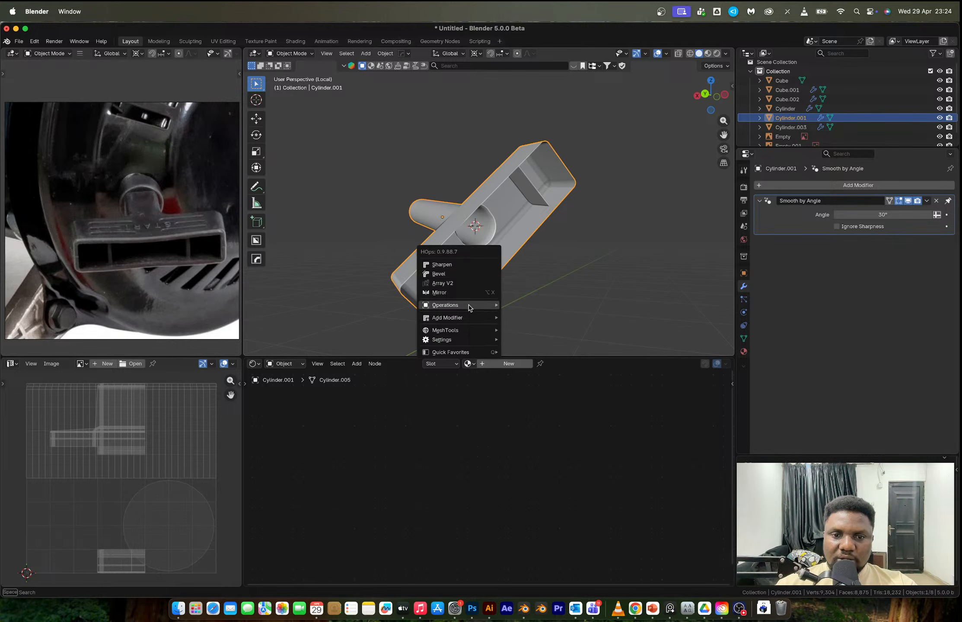
mouse_move(466, 311)
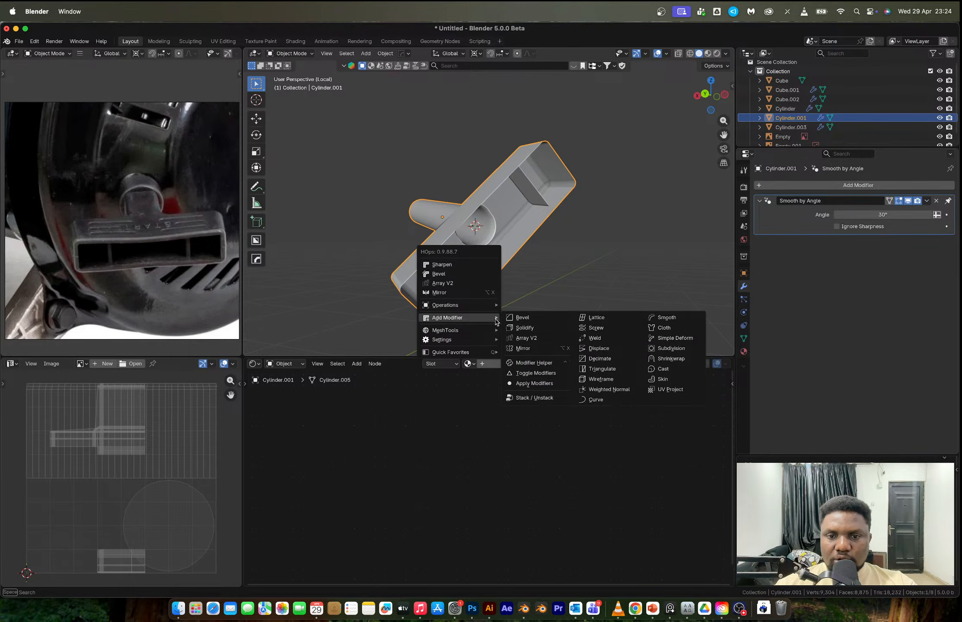
click(527, 329)
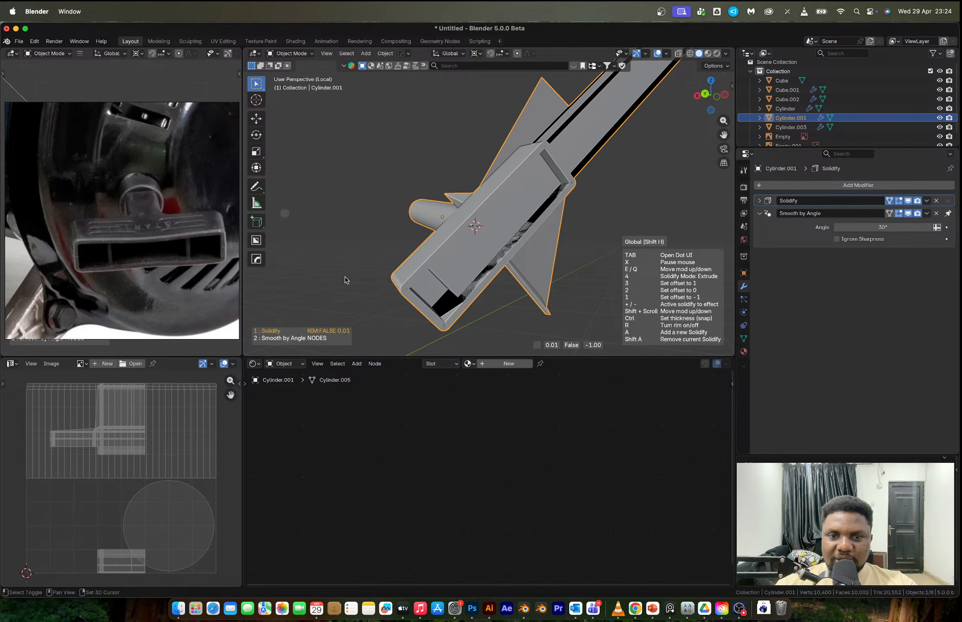
click(500, 255)
key(super+z)
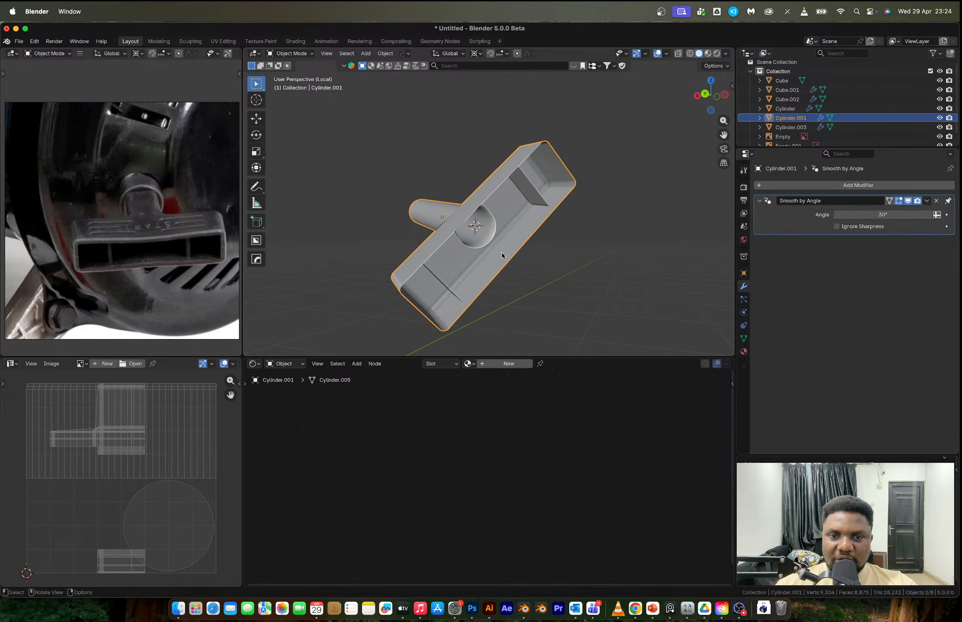
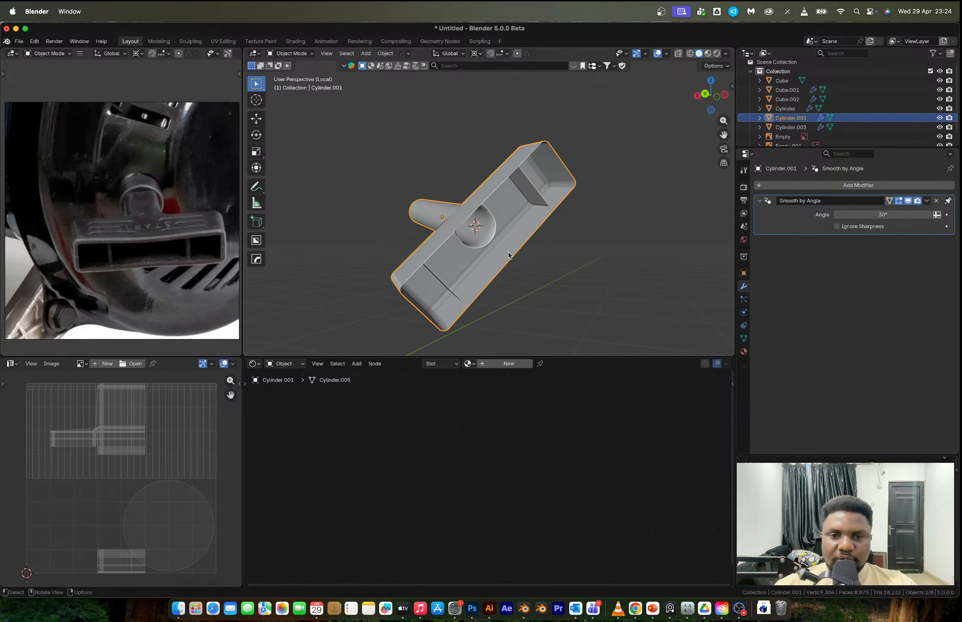
key(q)
mouse_move(508, 255)
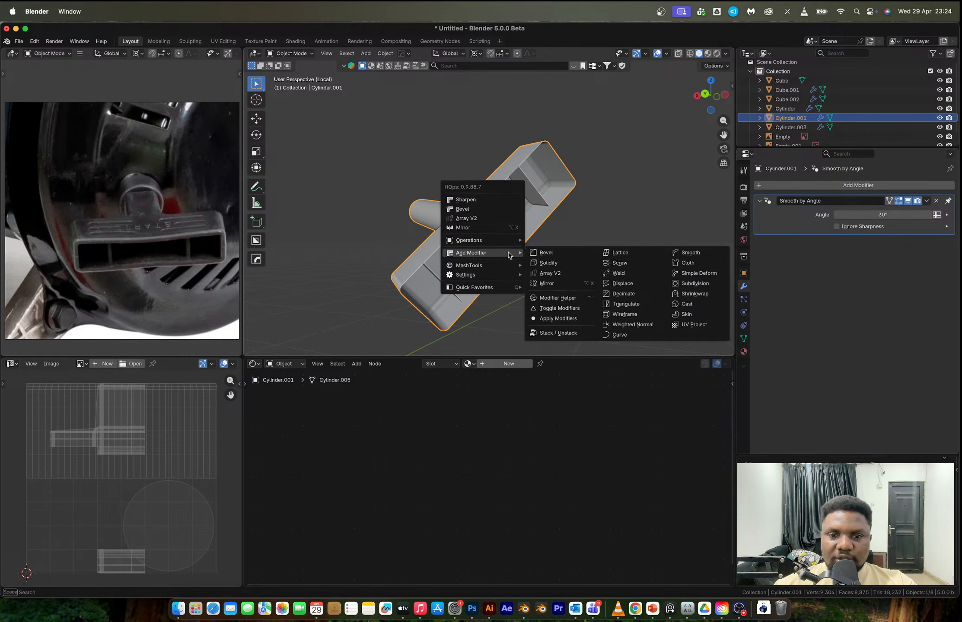
click(535, 264)
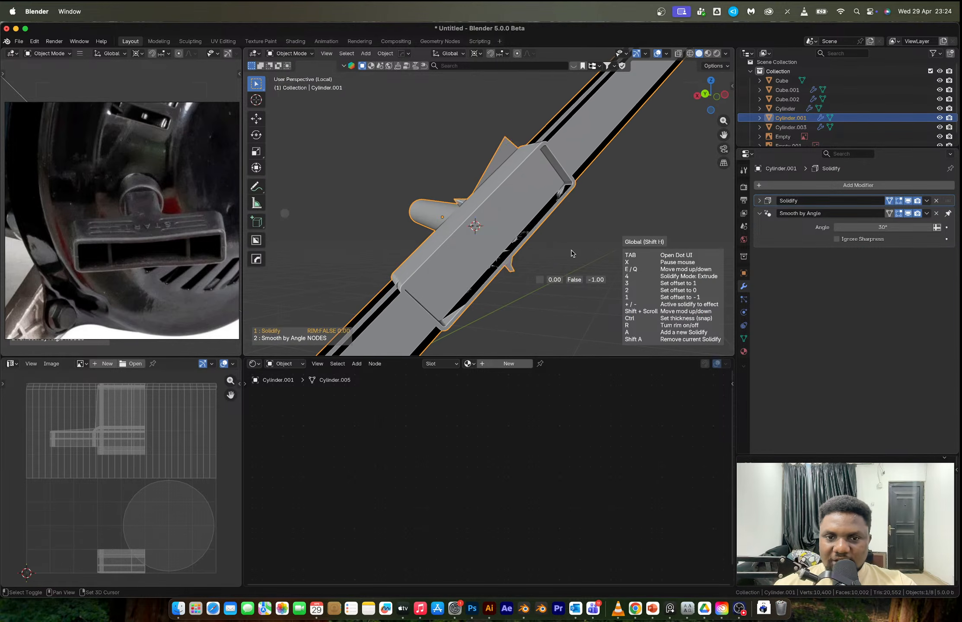
key(Escape)
- Thicken the whole bar and shaft mesh by extruding all faces along their normals by about 0.0058 m
mouse_move(512, 229)
ctrl+middle_down()
mouse_move(486, 220)
mouse_move(503, 219)
ctrl+middle_up()
key(Tab)
key(alt+e)
click(481, 245)
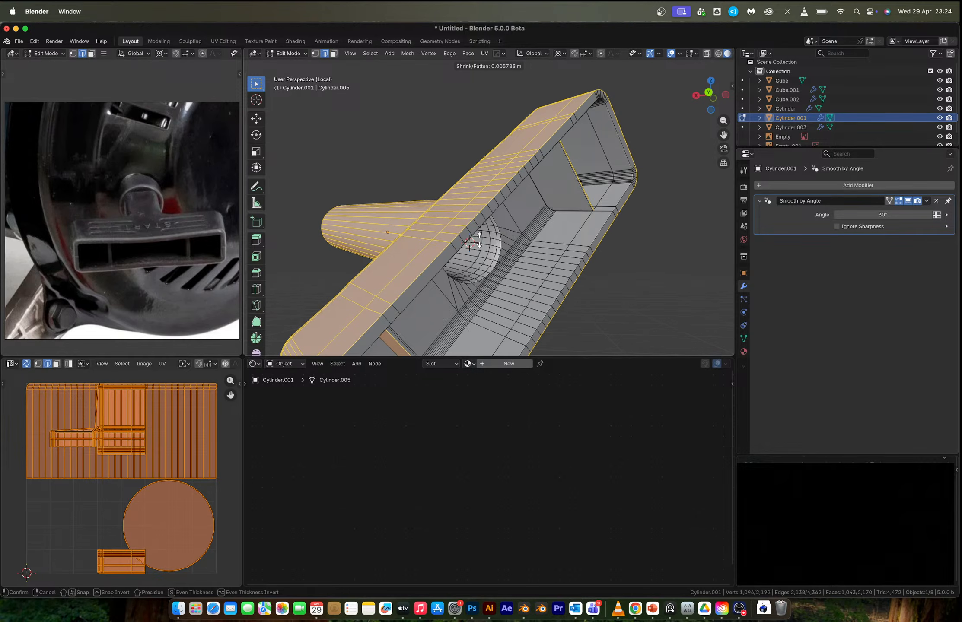
click(478, 240)
key(Tab)
middle_drag(478, 240, 584, 227)
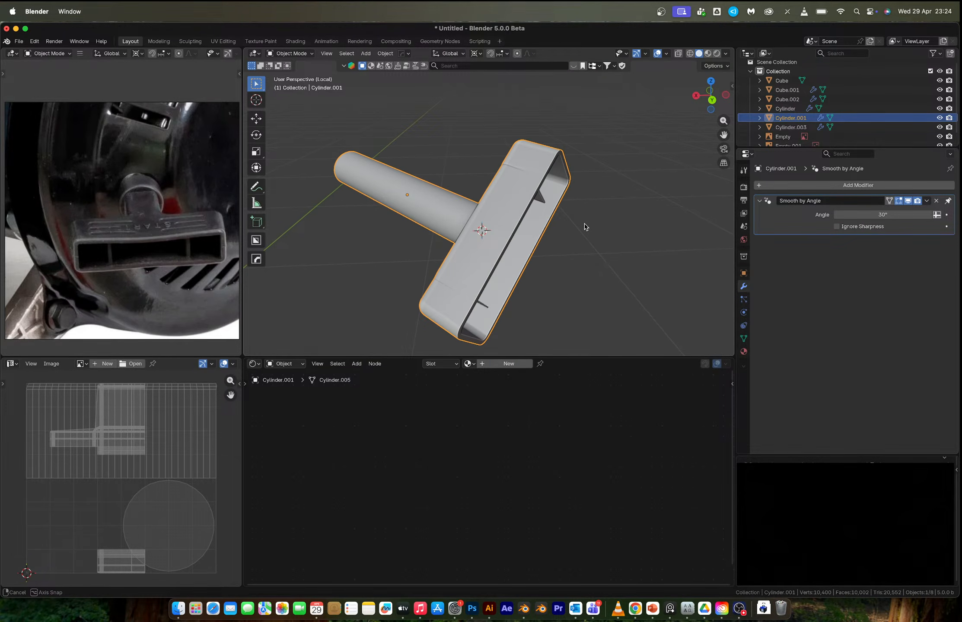
- Select the middle vertex on each long edge of the bar's open rim and enable proportional editing in top view
key(Tab)
click(479, 234)
scroll(495, 238, up, 3)
shift+middle_drag(537, 312, 517, 253)
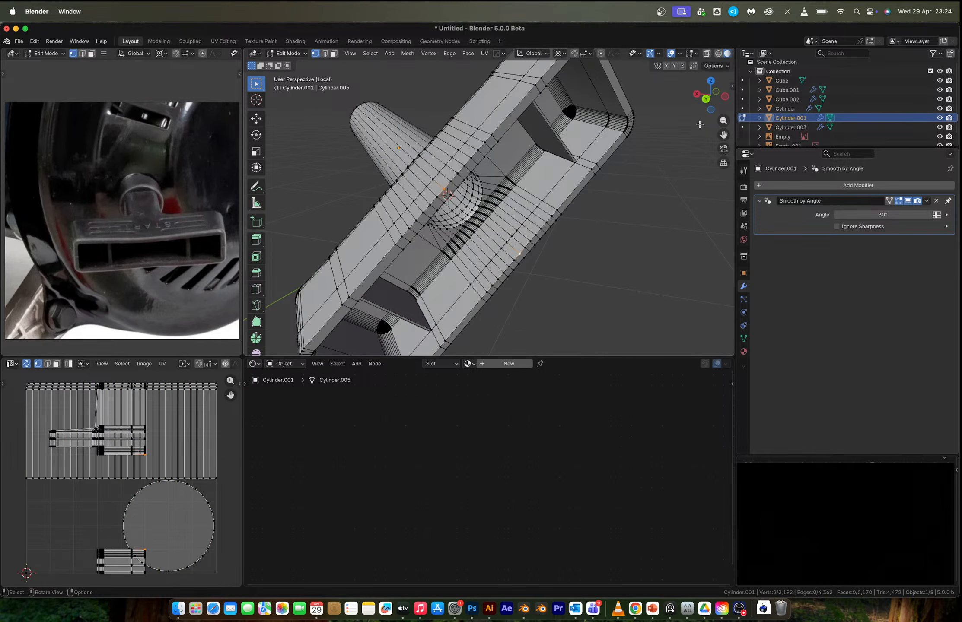
click(707, 100)
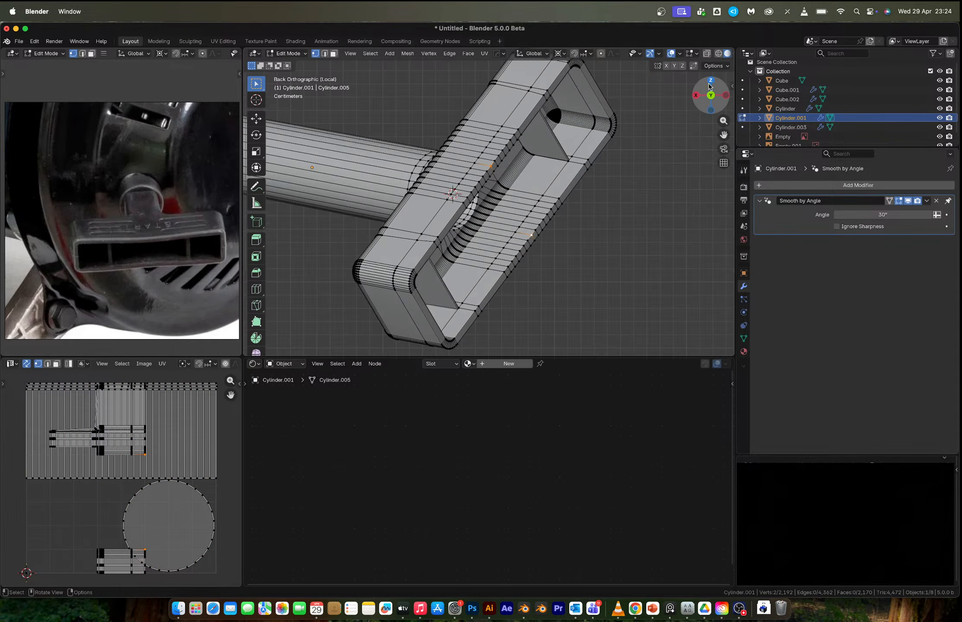
click(710, 82)
shift+middle_drag(556, 188, 586, 250)
key(o)
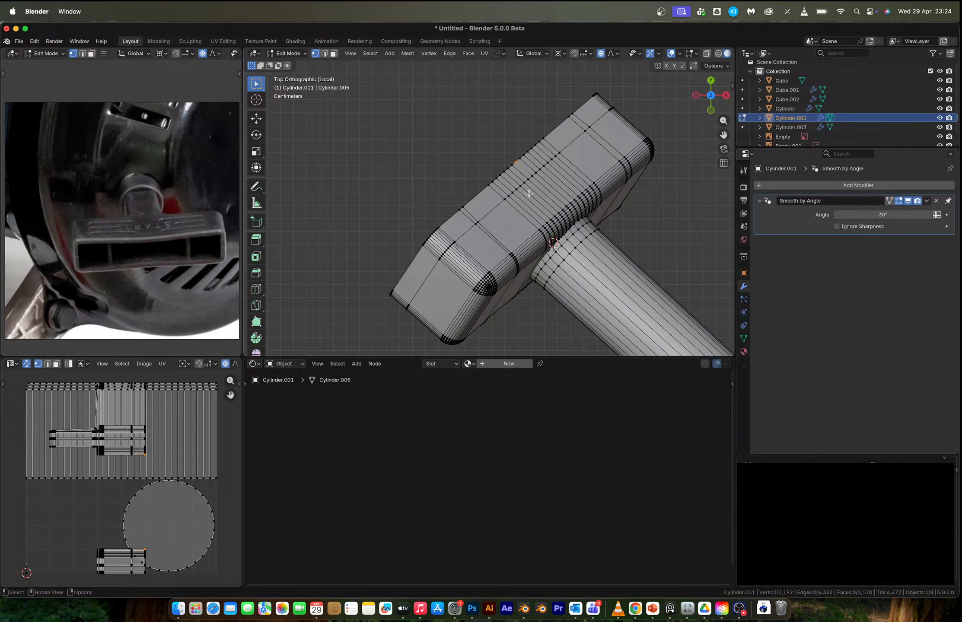
- Try to pull the selected rim vertices outward with Smooth proportional falloff at different influence sizes
key(g)
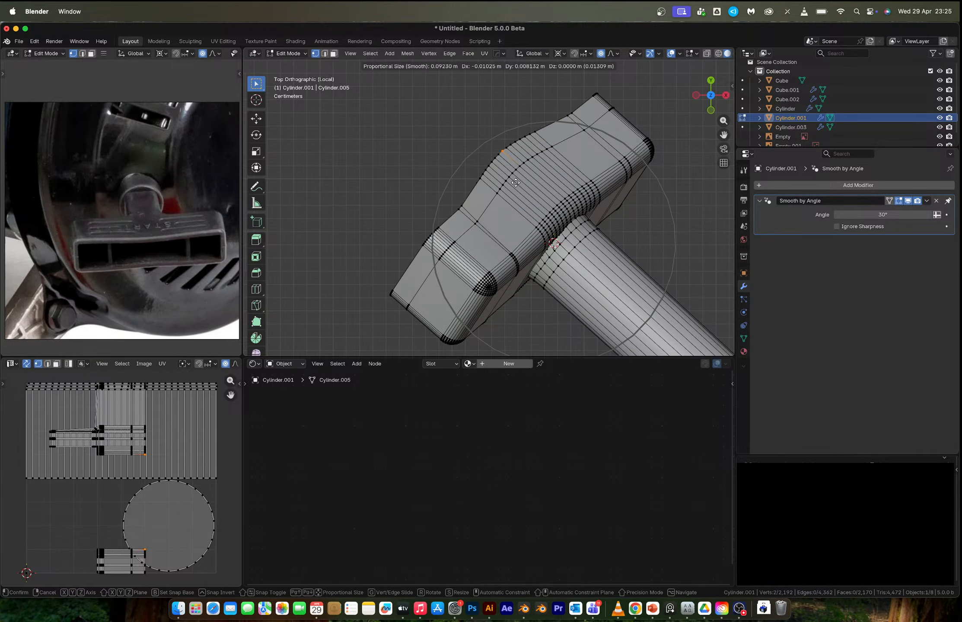
key(Escape)
click(610, 53)
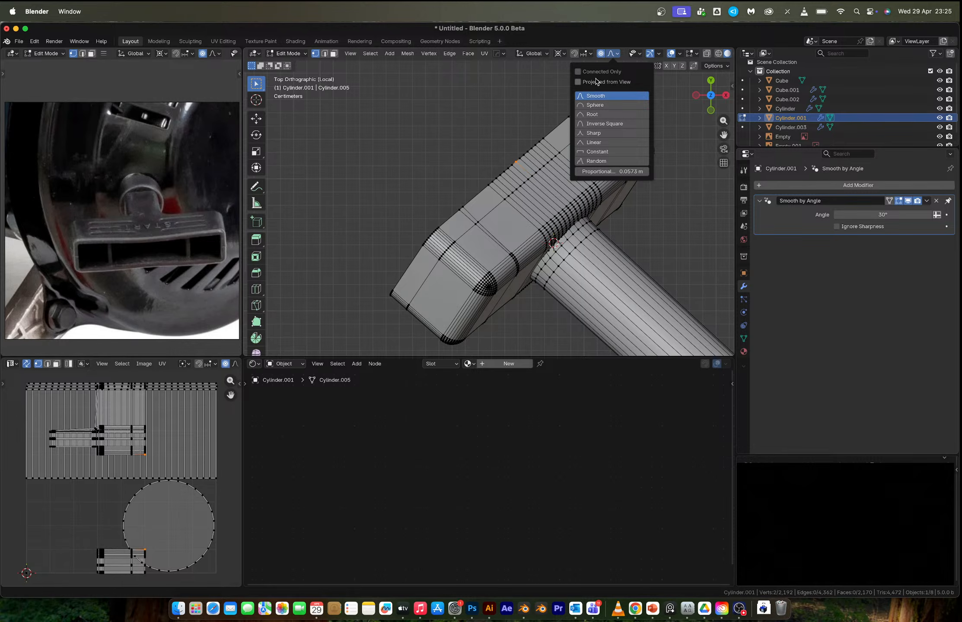
click(611, 54)
key(g)
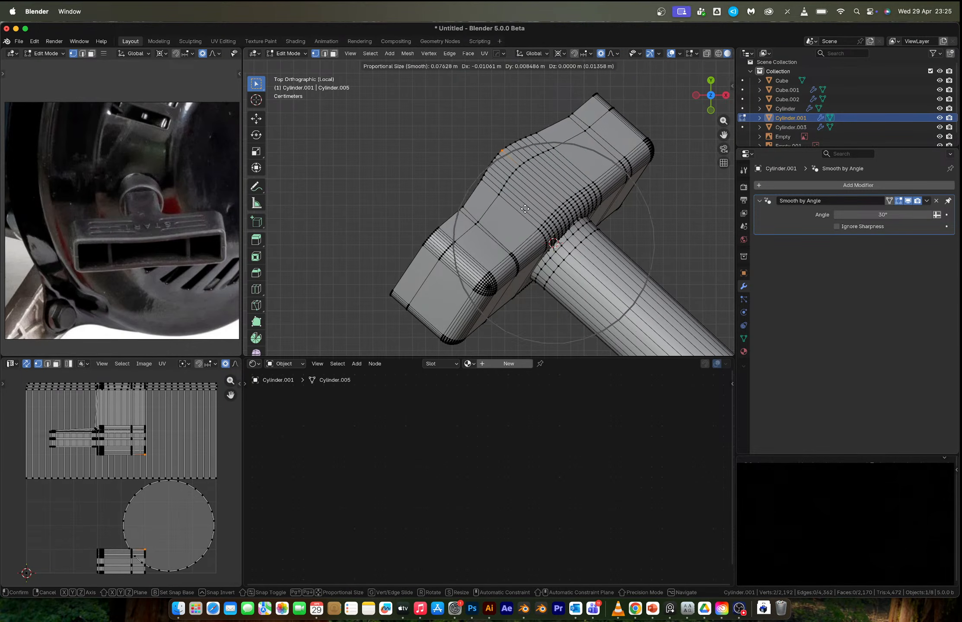
scroll(520, 207, up, 6)
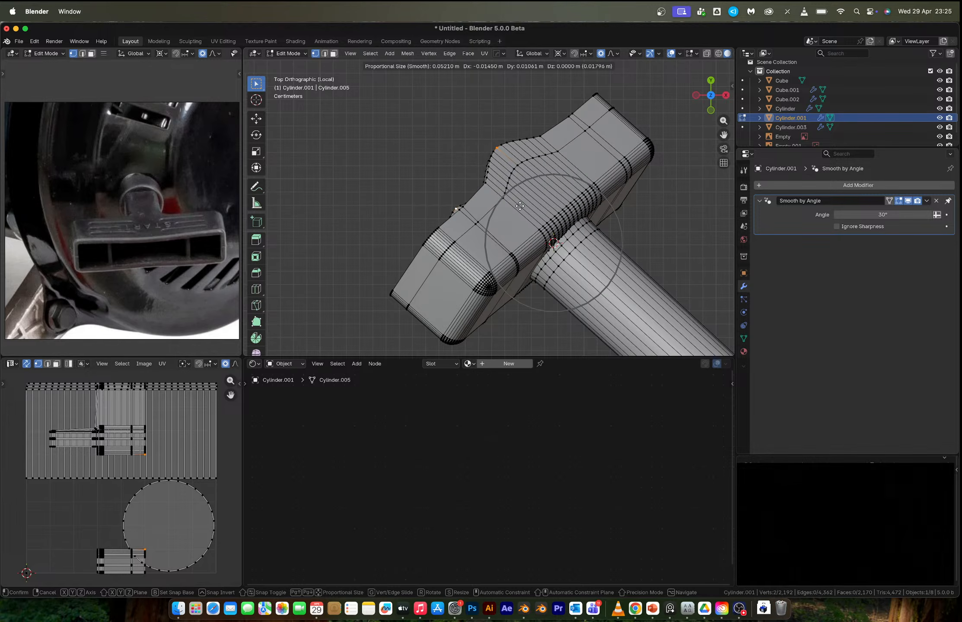
right_click(518, 205)
- Move the selected rim vertices outward about 0.0137 m with Sphere falloff and a proportional size of about 0.047 m
click(610, 53)
click(600, 105)
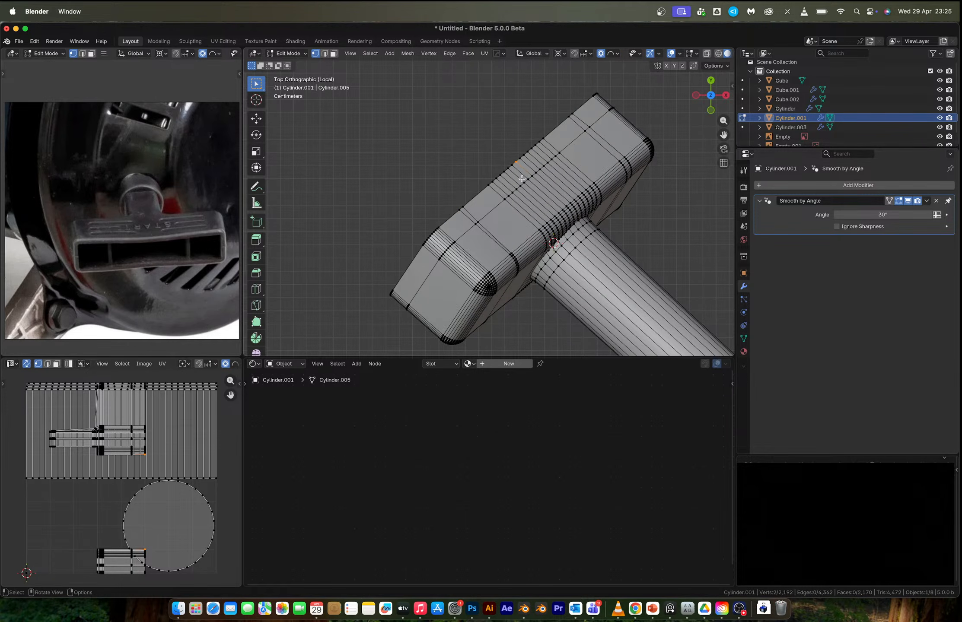
key(g)
scroll(517, 175, up, 1)
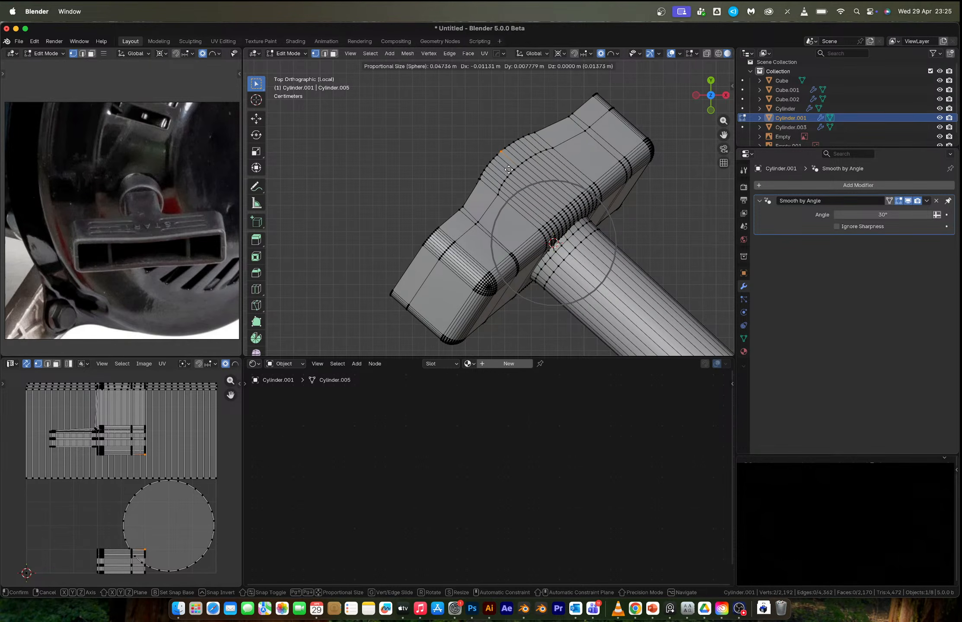
click(509, 170)
key(Tab)
middle_drag(508, 169, 679, 120)
scroll(566, 163, down, 3)
middle_drag(567, 163, 527, 158)
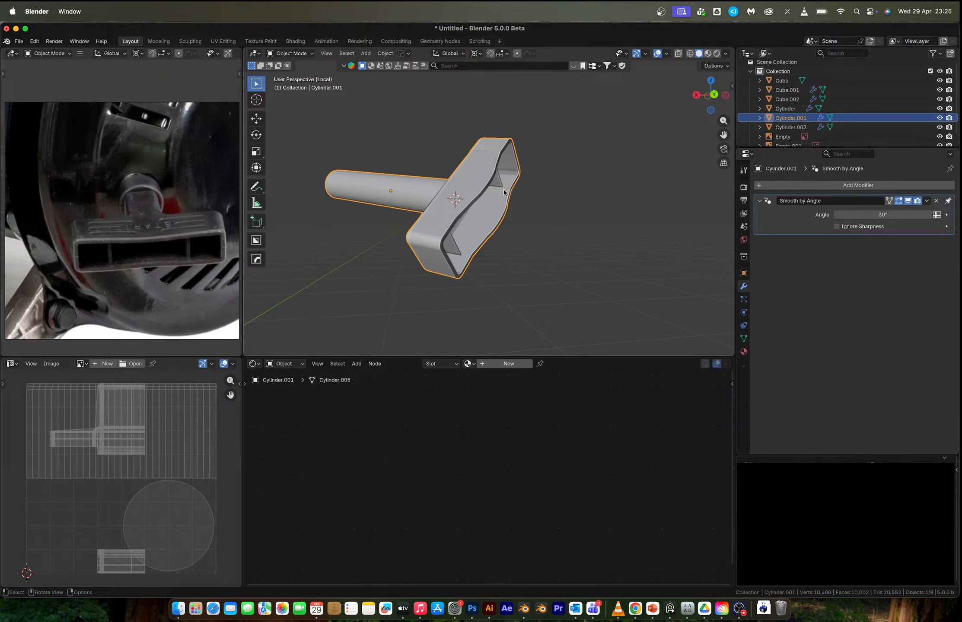
- Leave local view and select the generator's round vented housing behind the bar
key(slash)
scroll(503, 192, down, 6)
middle_drag(518, 197, 586, 241)
click(595, 224)
scroll(505, 175, up, 2)
click(514, 162)
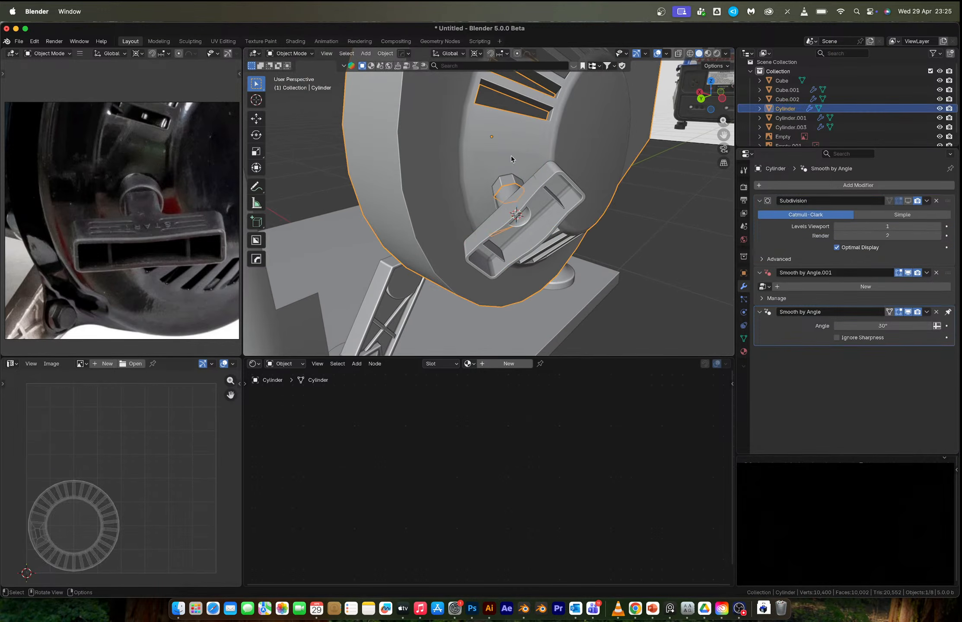
middle_drag(536, 181, 513, 180)
- Try to select edges similar to the lowest vent slot's corner edges by length and by direction
key(Tab)
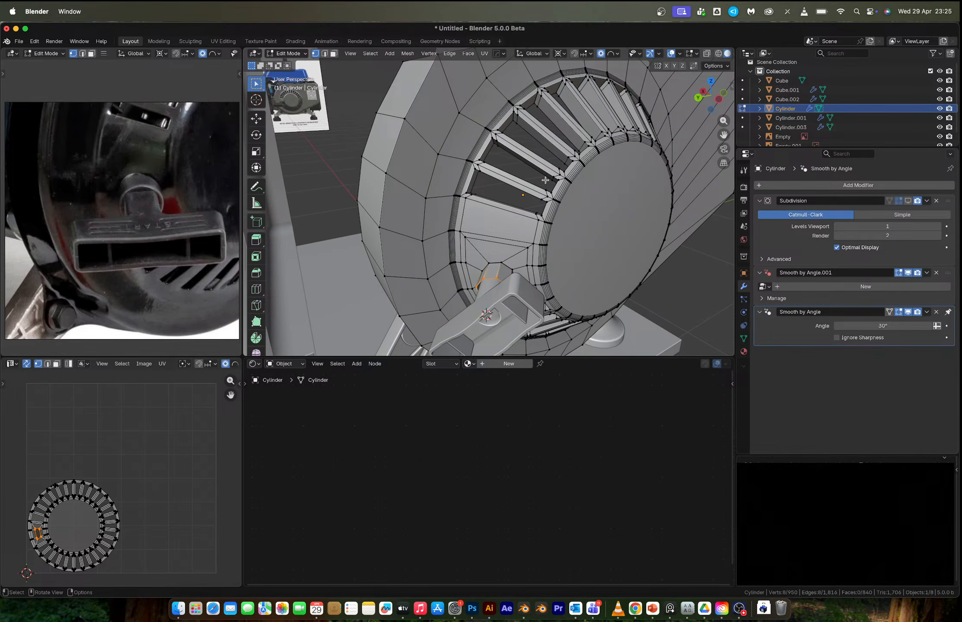
scroll(157, 202, down, 2)
scroll(520, 167, up, 3)
scroll(520, 167, up, 2)
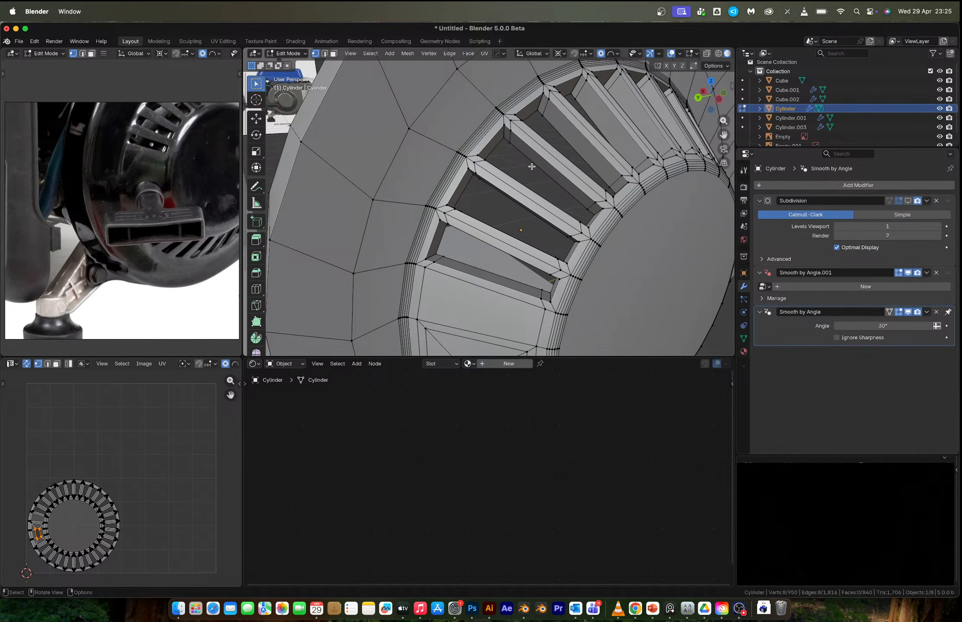
key(2)
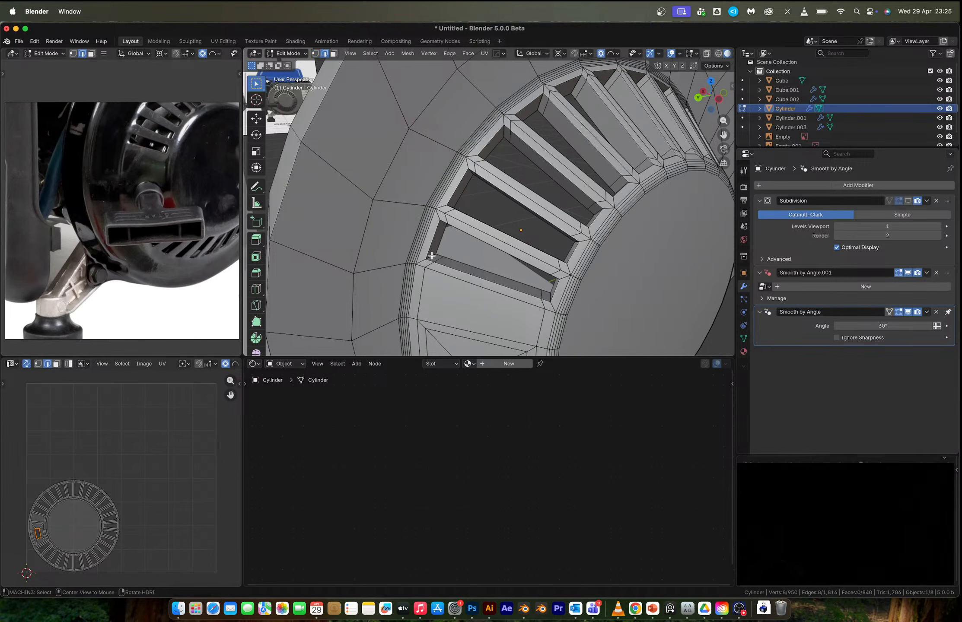
key(shift+g)
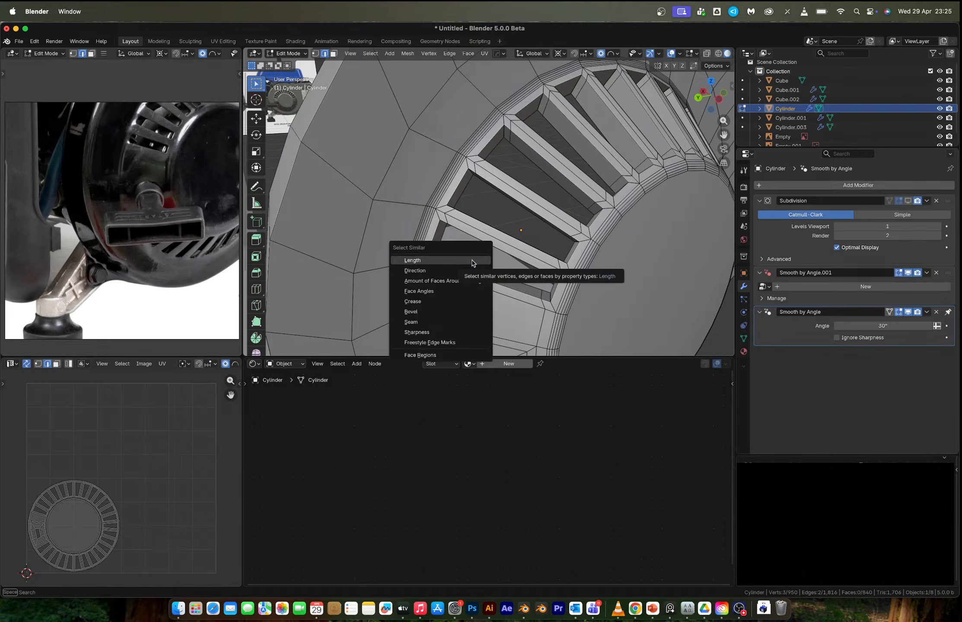
click(471, 259)
key(super+z)
key(shift+g)
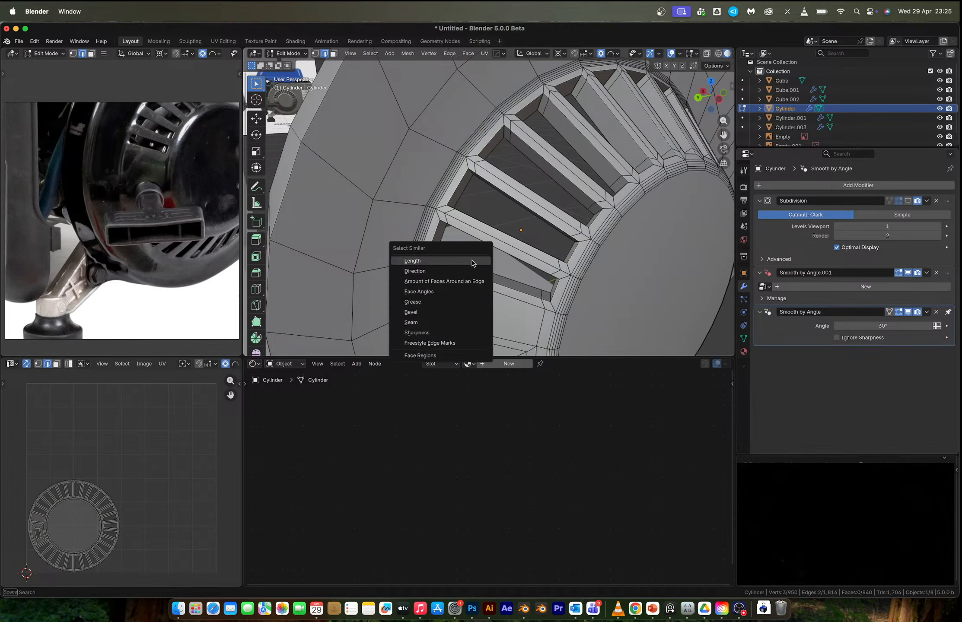
click(465, 270)
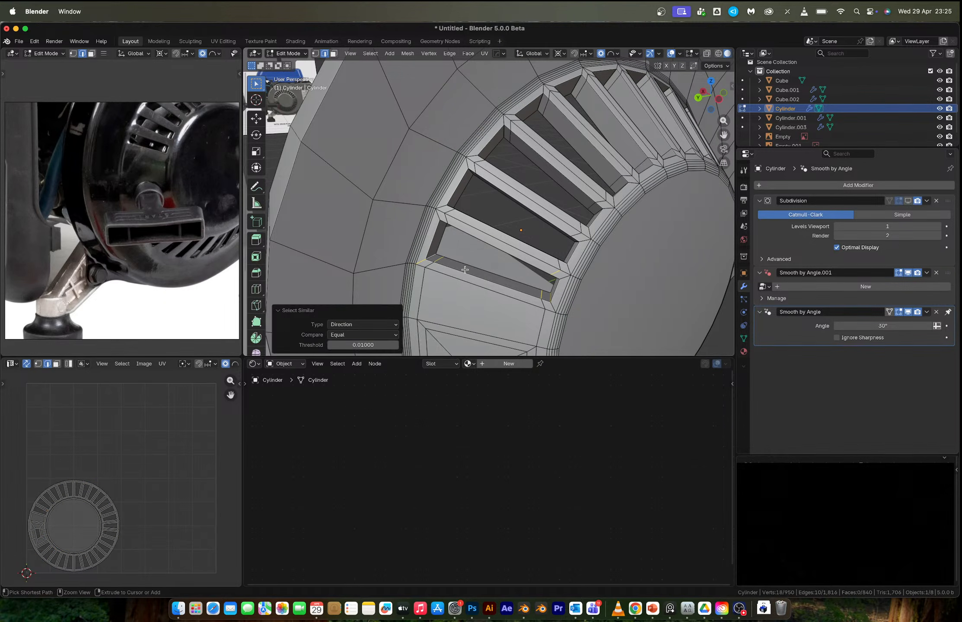
key(super+z)
key(Tab)
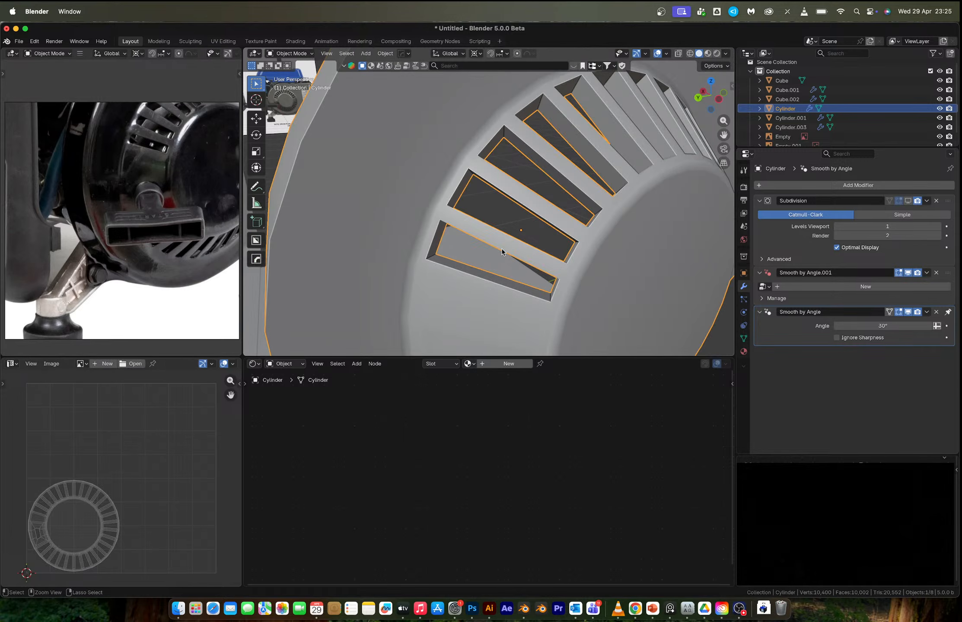
- Set the vented housing's subdivision level to 1
key(ctrl+1)
middle_drag(501, 249, 540, 234)
scroll(604, 234, down, 4)
middle_drag(604, 234, 539, 268)
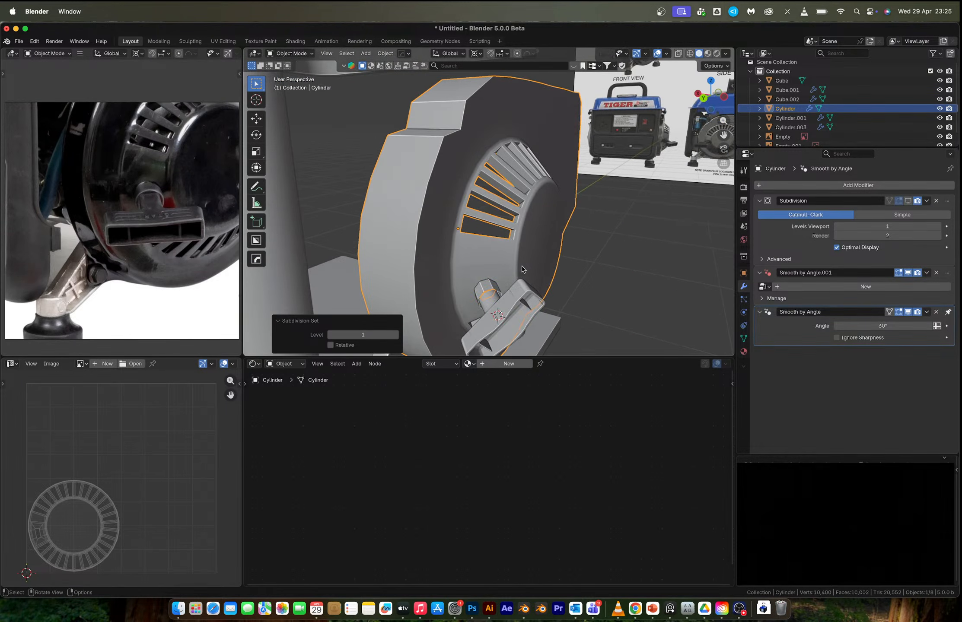
- Apply Shade Auto Smooth at 30° to the vented housing and turn on its Subdivision modifier in the viewport
right_click(502, 263)
click(502, 263)
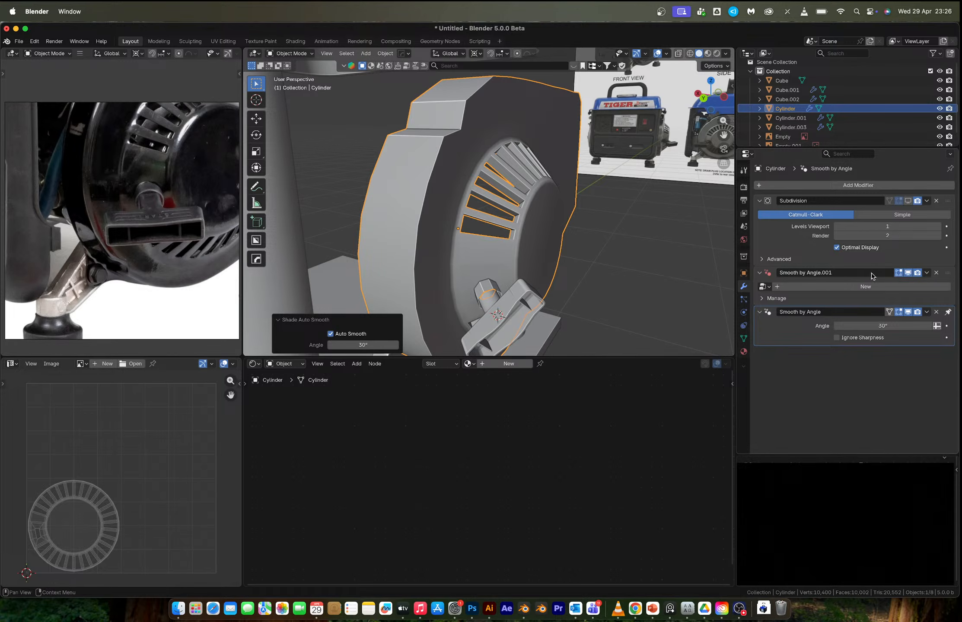
click(907, 200)
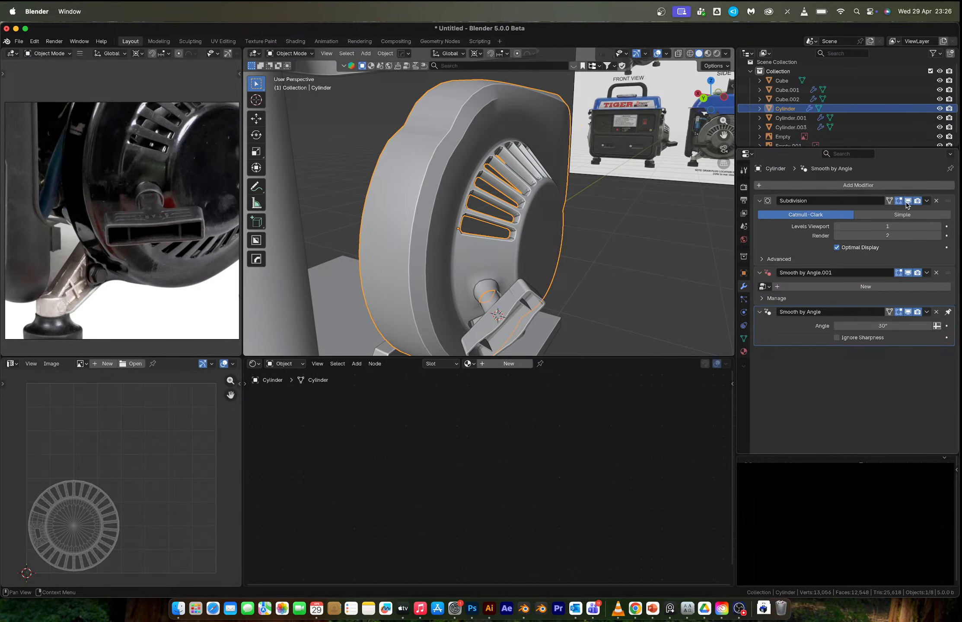
scroll(526, 232, up, 2)
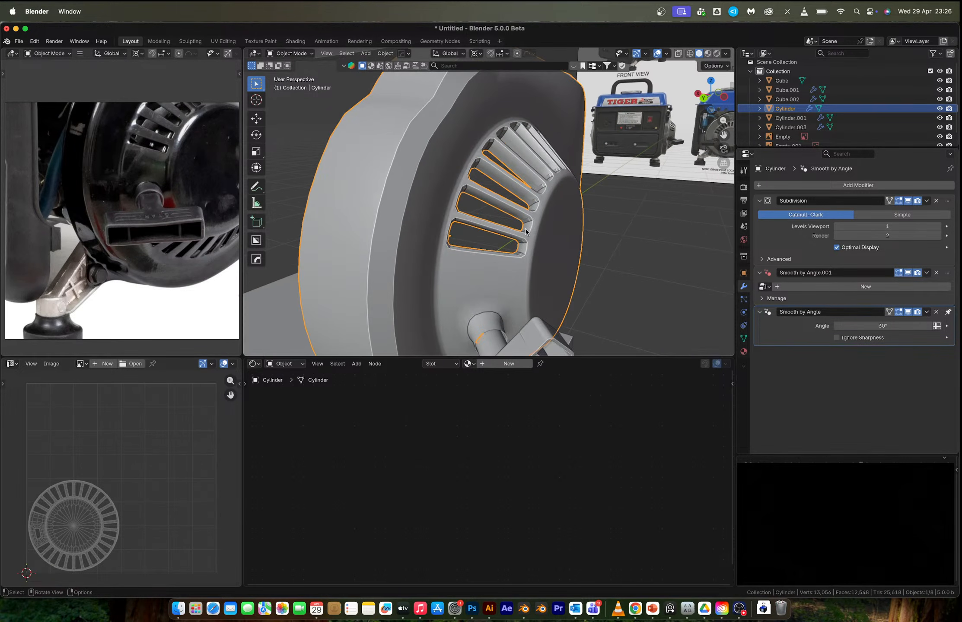
- Add a HardOps angle-limited bevel with 3 segments and a 0.002 width to the vented housing
key(q)
click(501, 191)
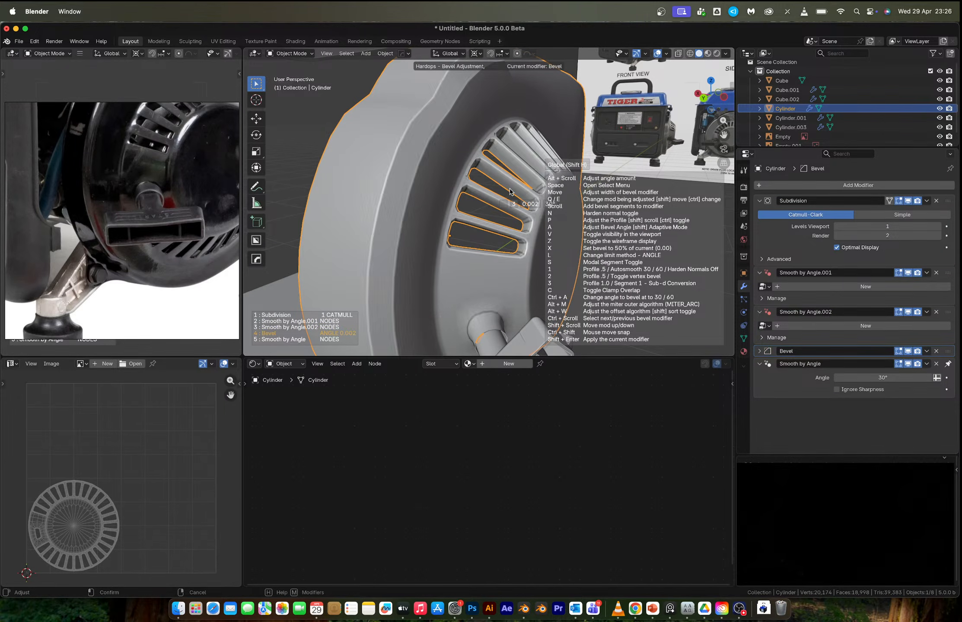
click(509, 191)
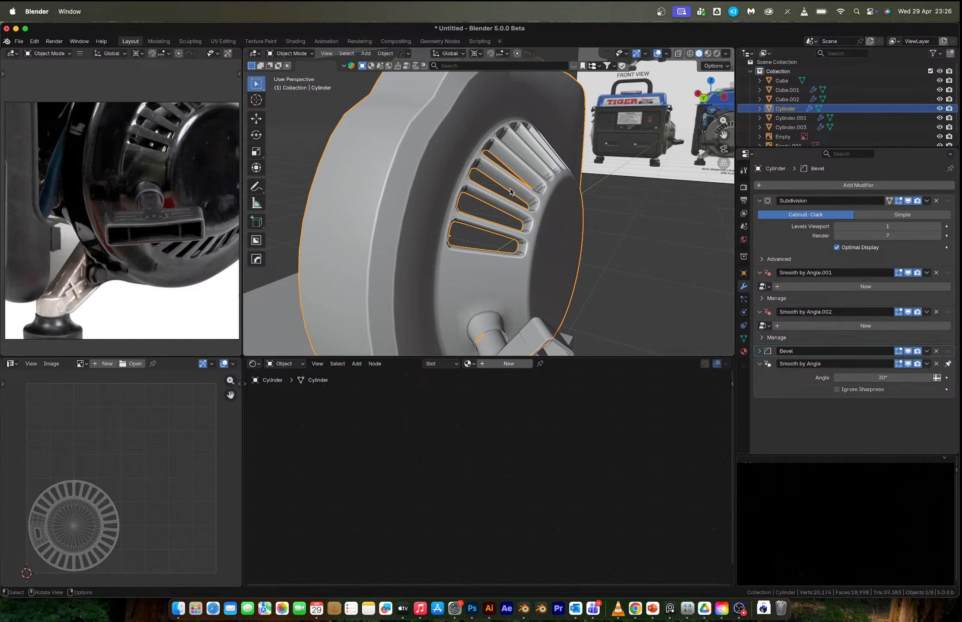
- Move the housing's Bevel modifier above Subdivision at the start of the stack and reapply Auto Smooth shading
drag(947, 351, 929, 203)
scroll(501, 214, up, 2)
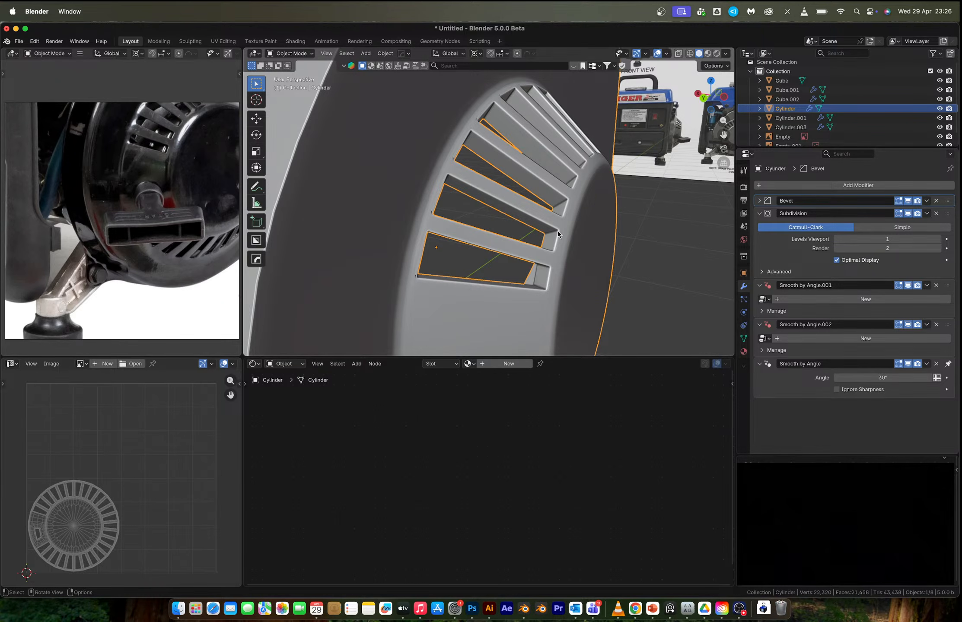
scroll(556, 227, down, 3)
middle_drag(556, 230, 511, 265)
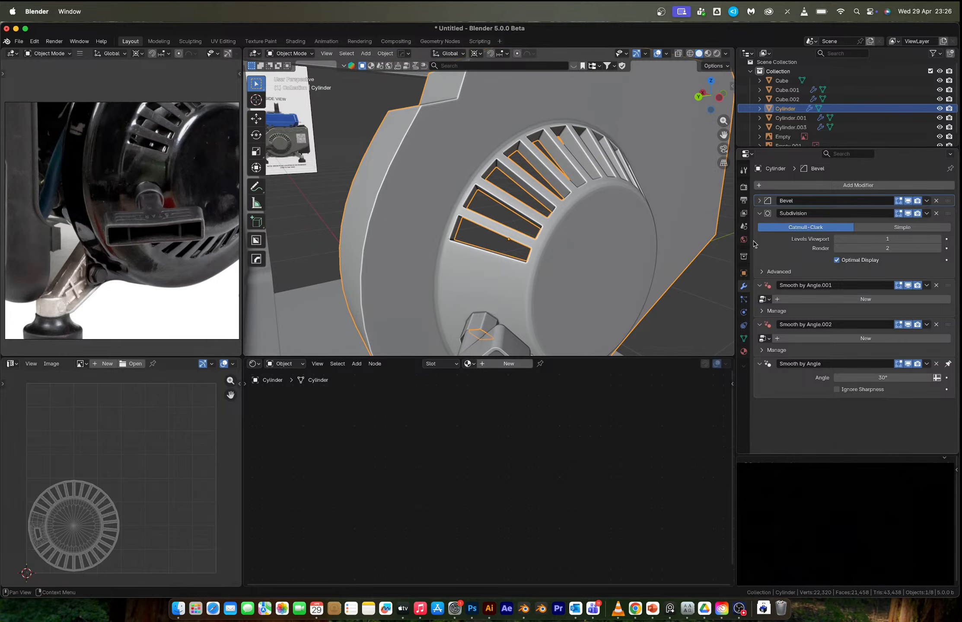
right_click(586, 266)
click(586, 266)
- Delete the vertices of the outer end loop of the housing's octagonal collar around the shaft
middle_drag(586, 267, 505, 272)
key(Tab)
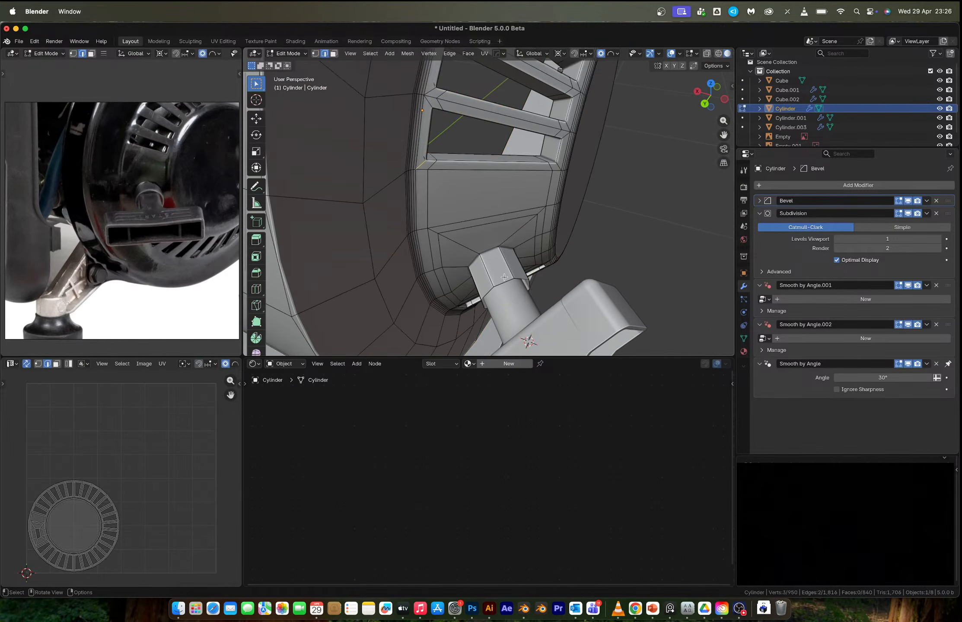
alt+click(503, 285)
key(x)
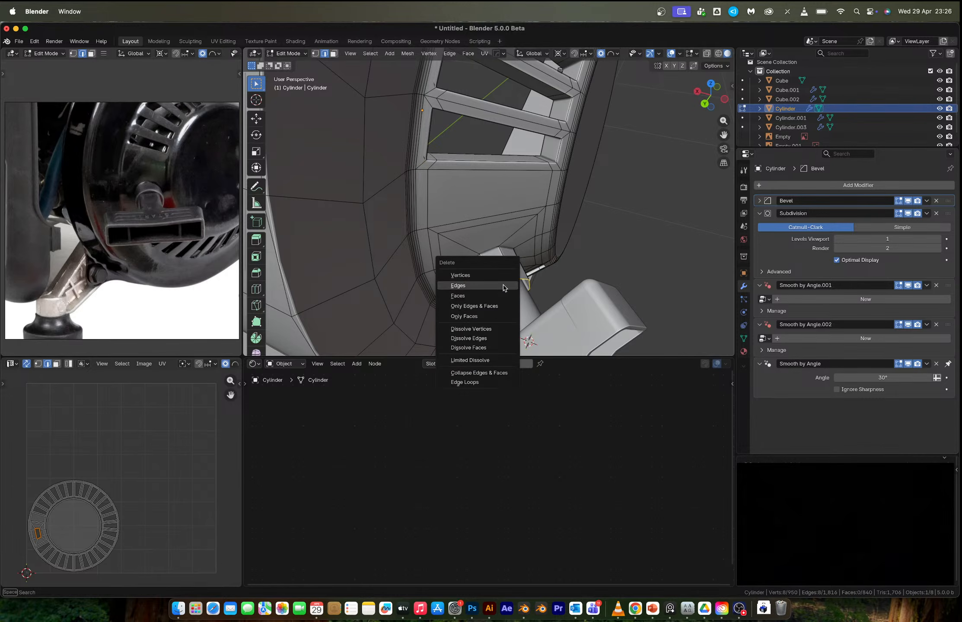
click(490, 276)
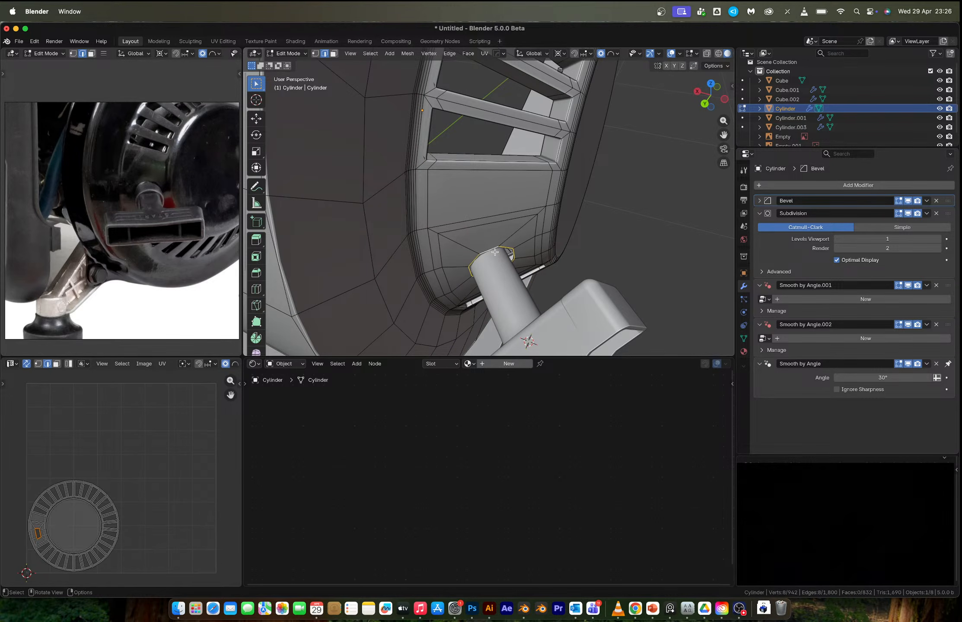
- Subdivide the edge loop of the shaft opening with 1 cut and round it with LoopTools Circle
right_click(492, 252)
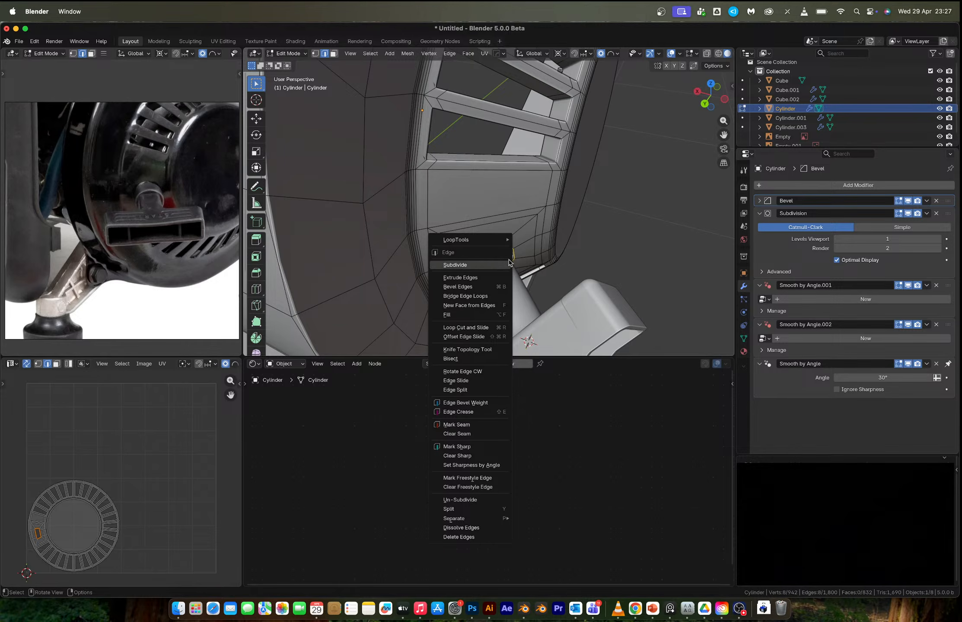
click(458, 265)
scroll(508, 260, up, 6)
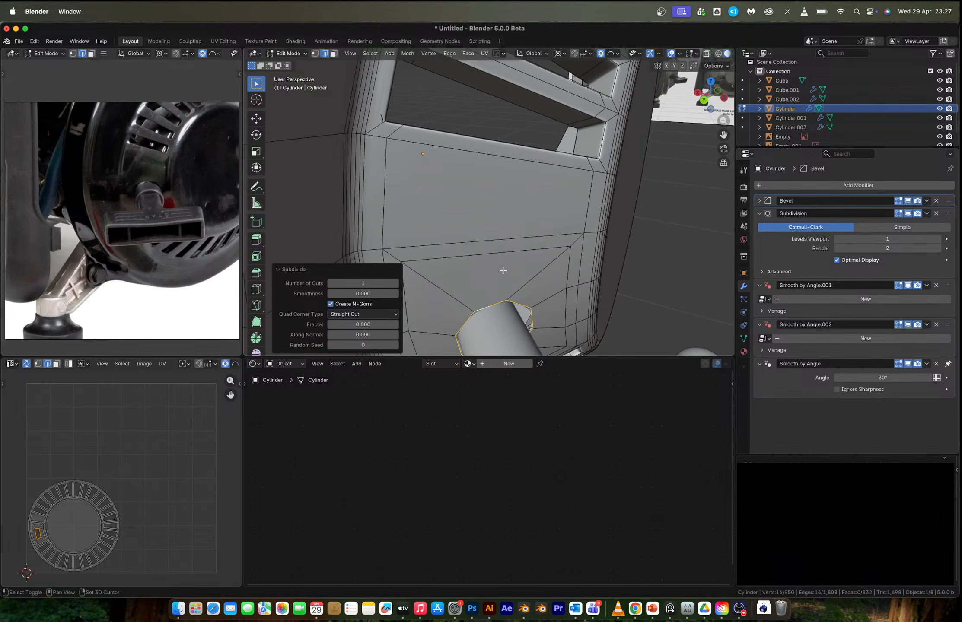
right_click(517, 231)
mouse_move(516, 205)
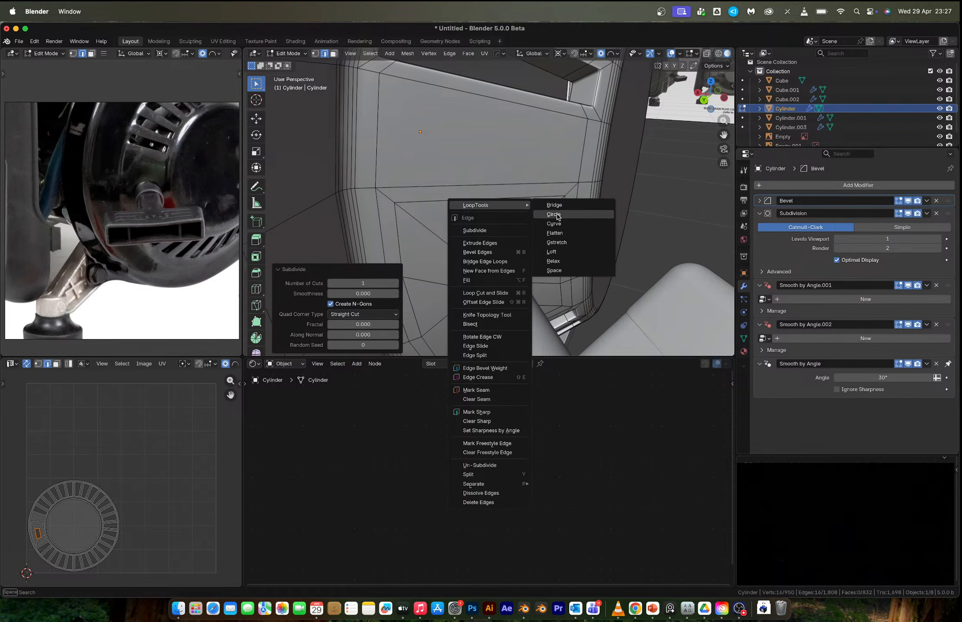
click(559, 215)
middle_drag(547, 263, 510, 286)
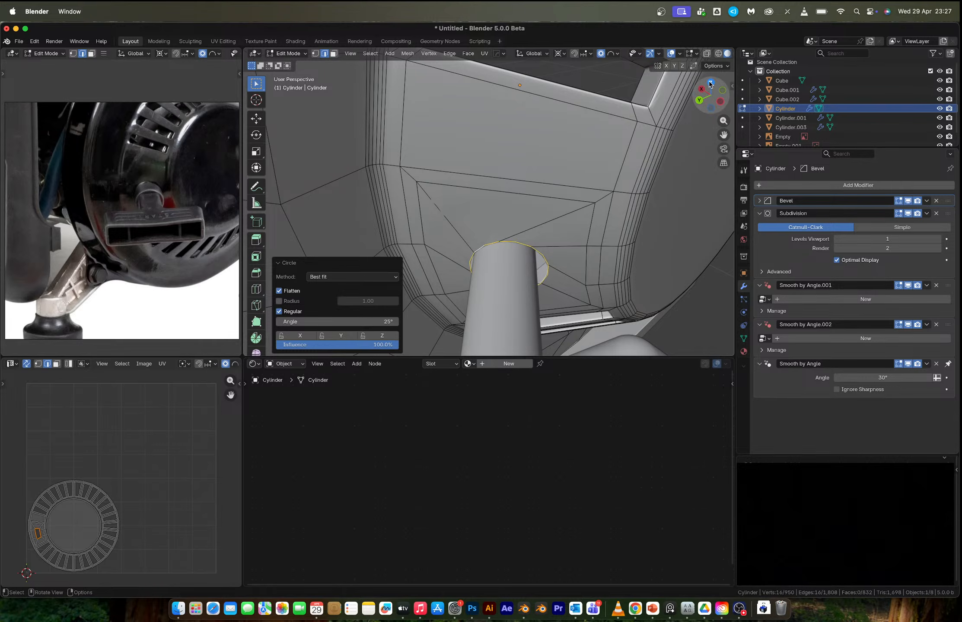
- Extrude the circular opening's edge loop about 0.069 m along the shaft to form a round collar
click(710, 82)
middle_drag(576, 257, 711, 265)
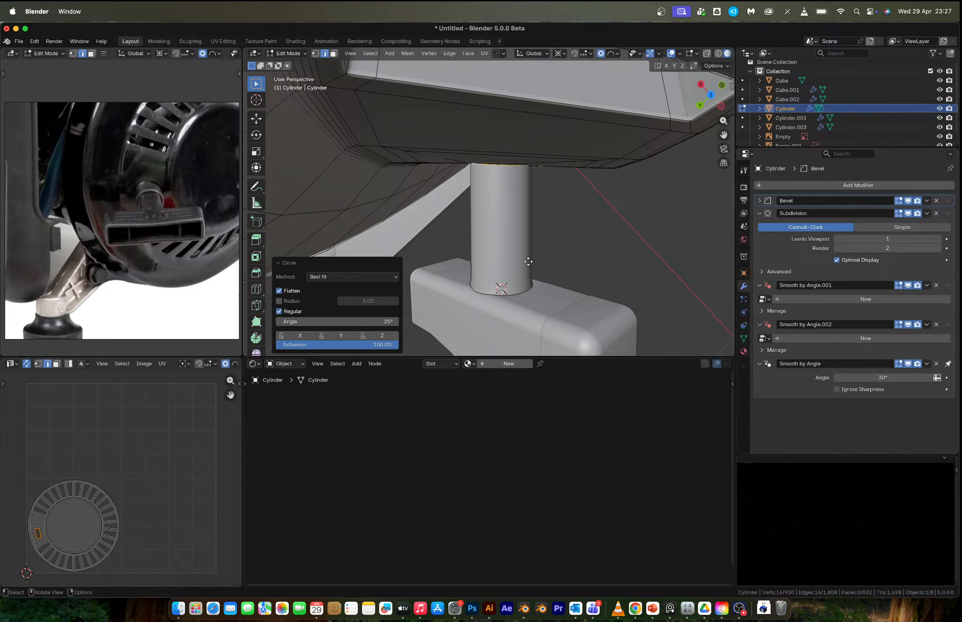
key(e)
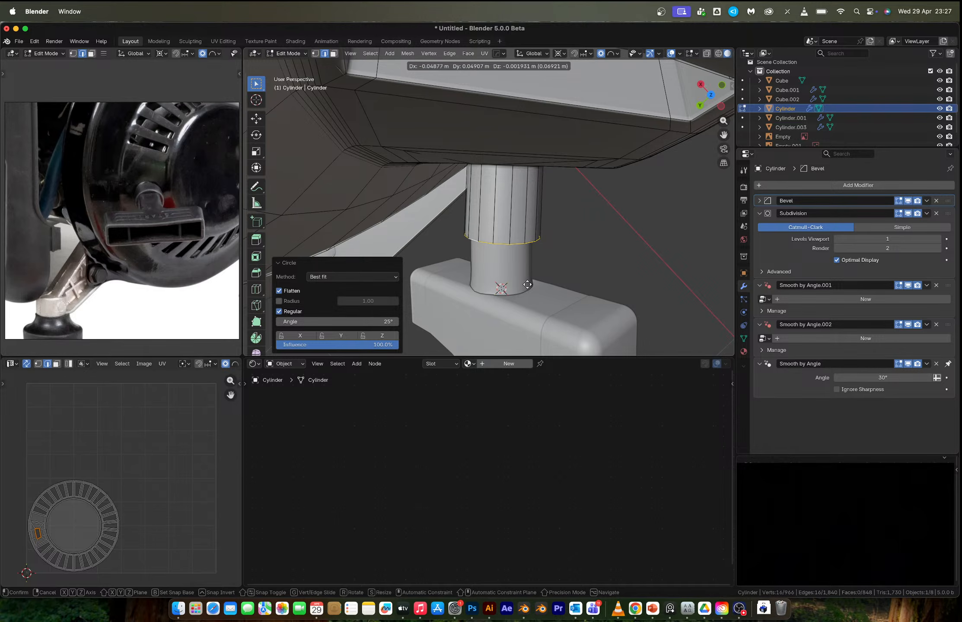
click(532, 277)
- Move the collar's outer edge loop about -0.008 m along Z with Sphere proportional falloff and a size of 0.047 m
middle_drag(532, 278, 510, 284)
key(g)
key(z)
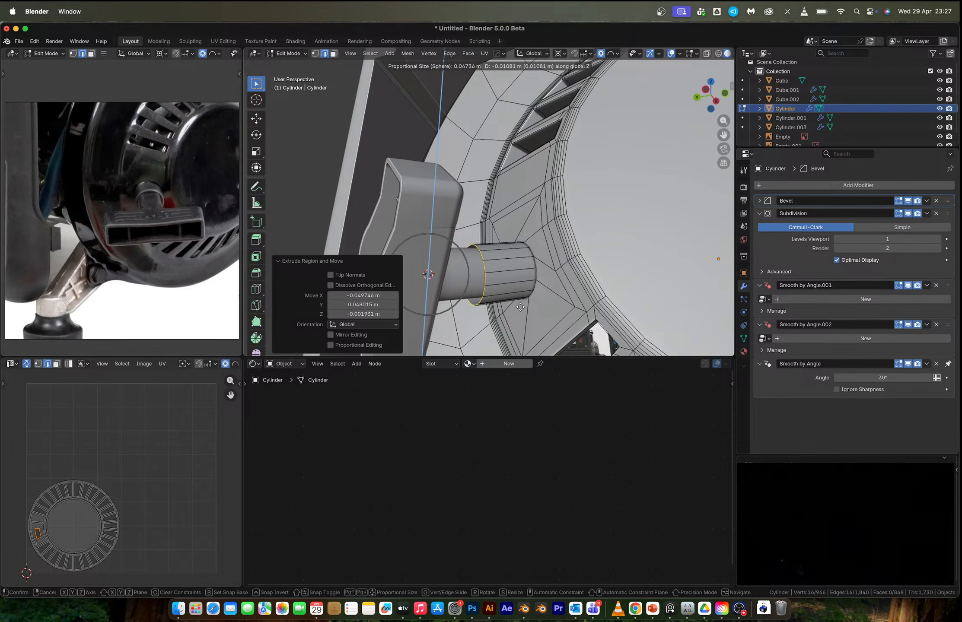
click(520, 307)
- Add one loop cut around the collar close to its outer end, with a slide factor of about -0.834
middle_drag(520, 306, 592, 324)
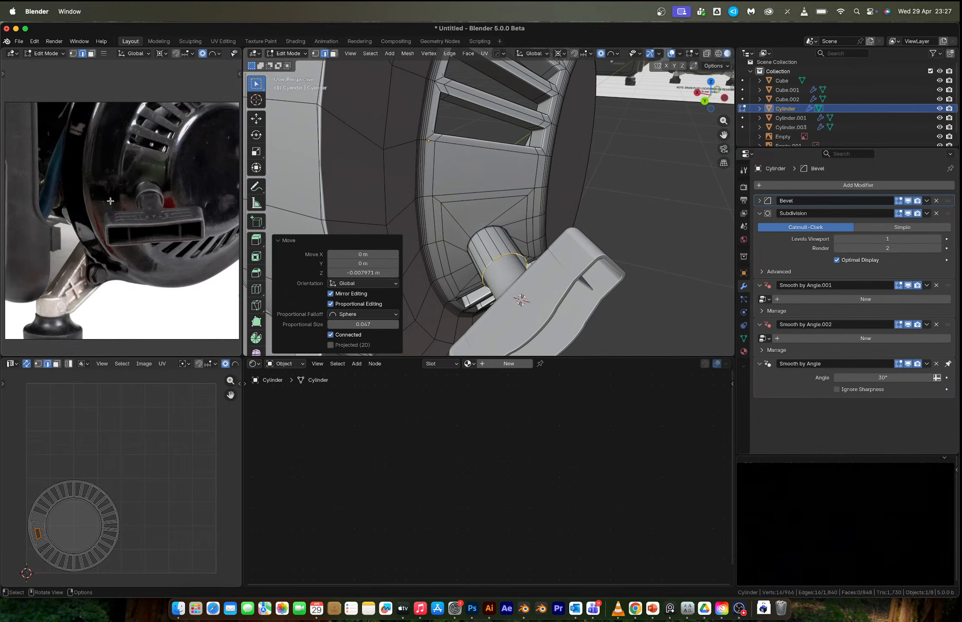
scroll(152, 172, up, 3)
scroll(154, 209, up, 2)
middle_drag(483, 219, 535, 252)
scroll(495, 257, up, 2)
scroll(494, 258, up, 2)
key(ctrl+r)
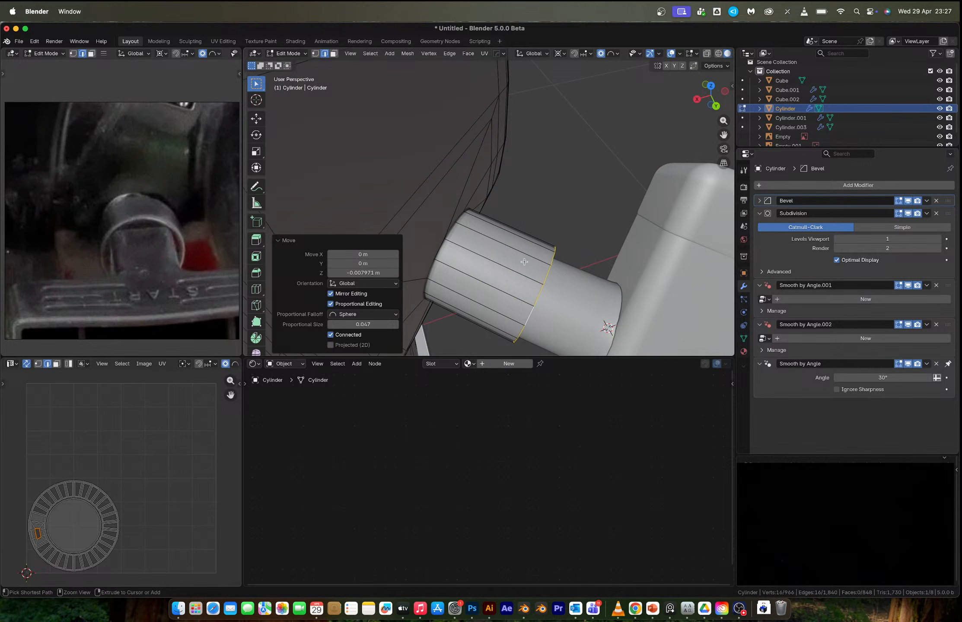
click(526, 269)
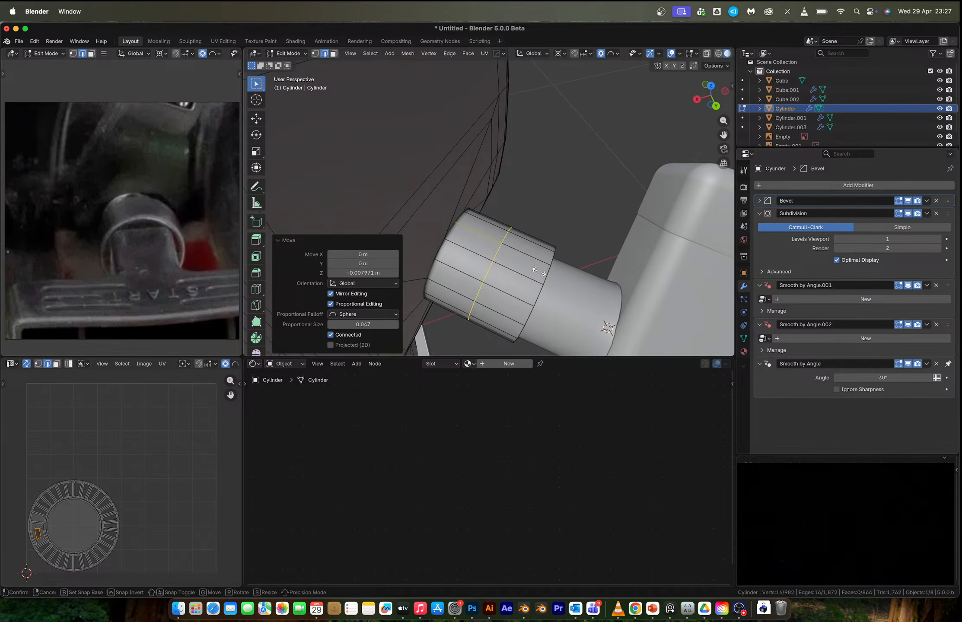
click(562, 283)
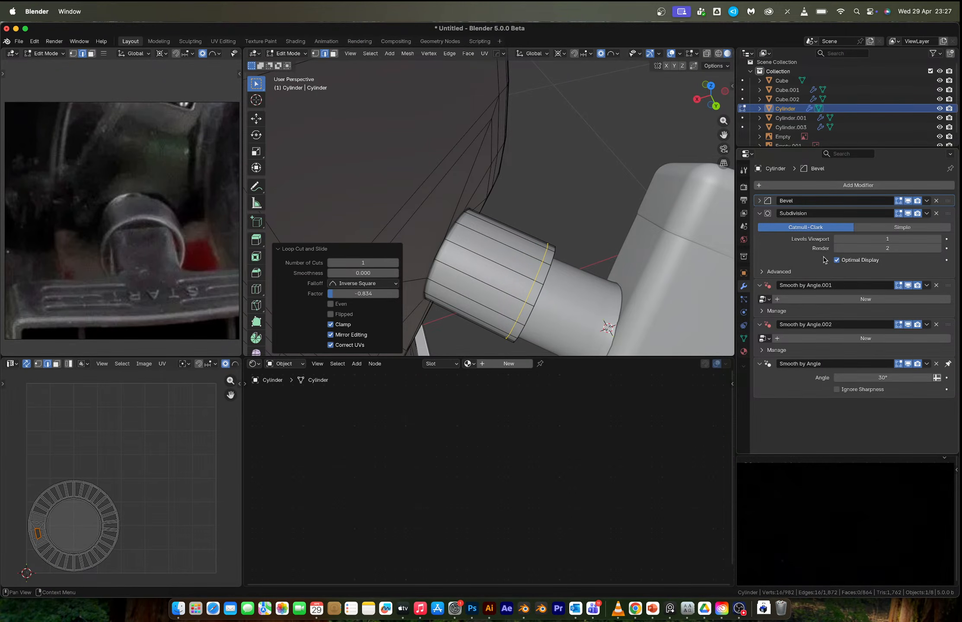
- Try to extrude the collar's narrow end ring about 0.003 m along its normals with Subdivision hidden in the viewport
click(908, 213)
key(3)
alt+click(542, 283)
key(alt+e)
click(574, 288)
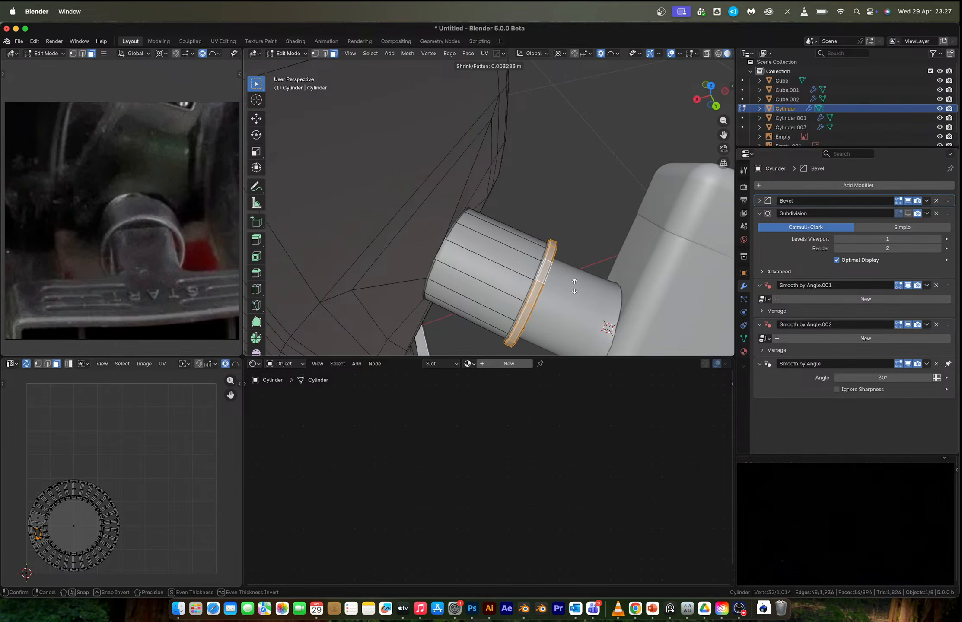
click(574, 286)
key(Tab)
middle_drag(574, 286, 593, 266)
click(604, 250)
scroll(604, 249, down, 2)
scroll(568, 263, down, 4)
scroll(497, 242, up, 6)
click(568, 314)
- Undo the end ring extrusion and try another loop cut around the middle of the collar
key(ctrl+z)
key(ctrl+z)
key(ctrl+z)
key(ctrl+r)
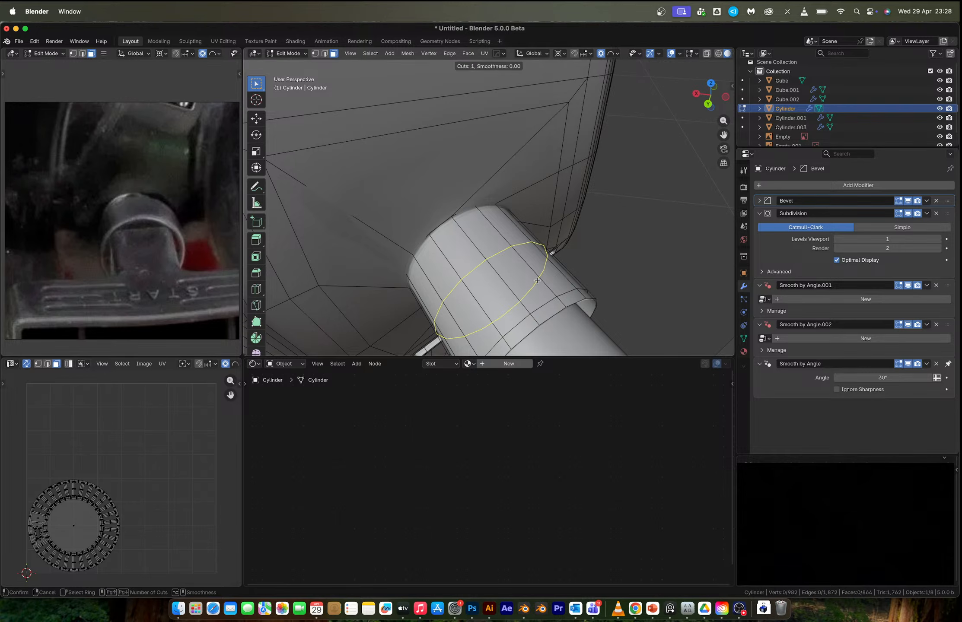
click(536, 280)
right_click(537, 280)
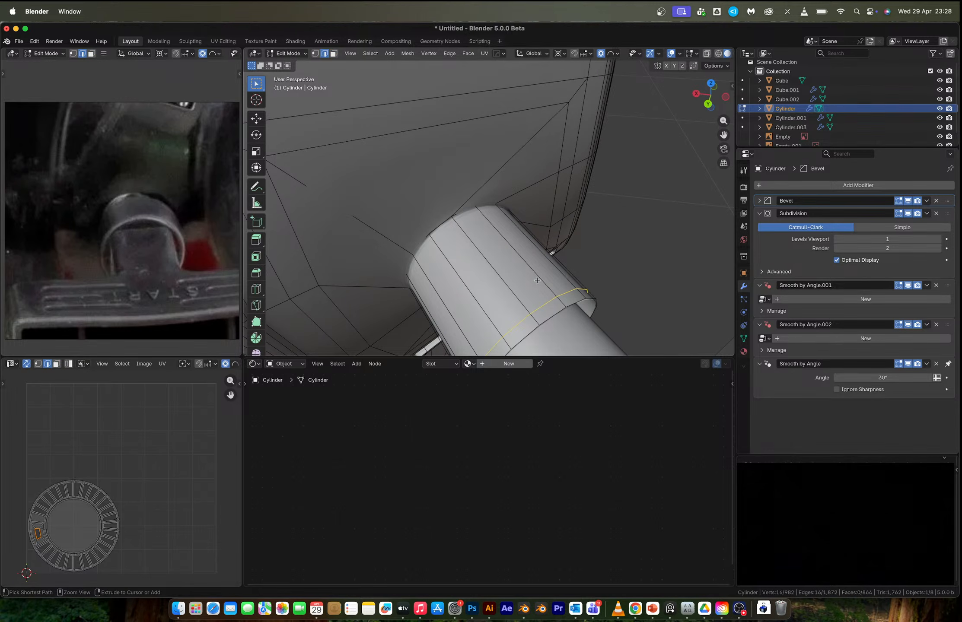
- Edge-slide the loop near the collar's outer end toward the housing to widen the end ring
key(g)
key(g)
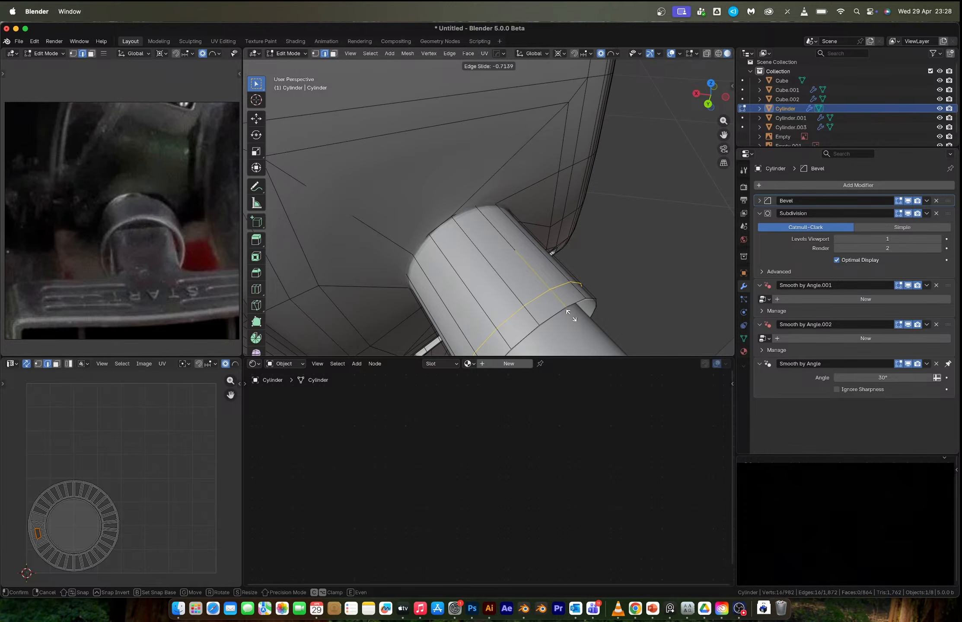
click(571, 315)
- Extrude the collar's end ring faces about 0.009 m along their normals to form a raised lip
key(3)
alt+click(530, 315)
key(alt+e)
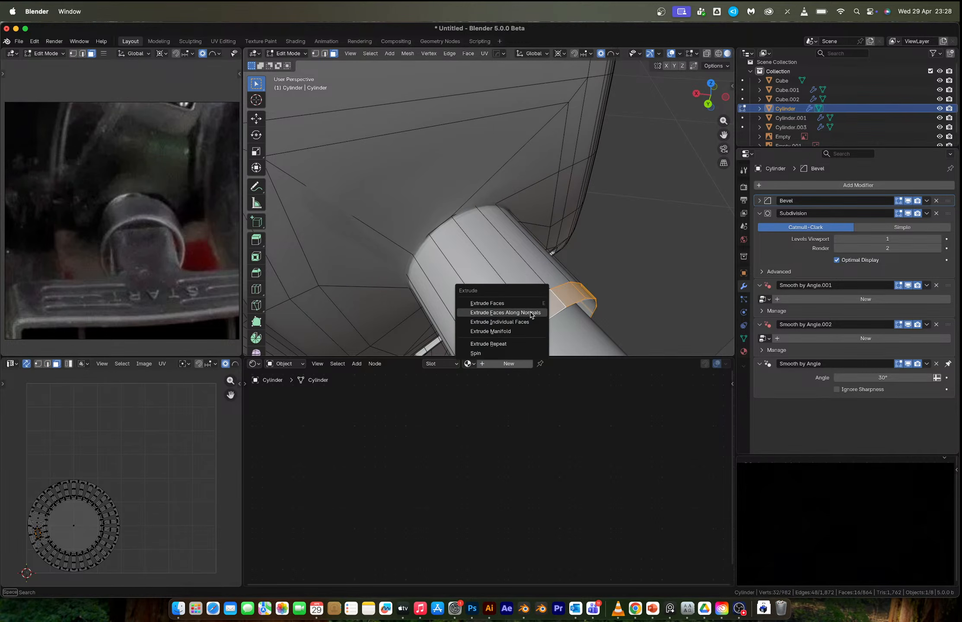
click(518, 313)
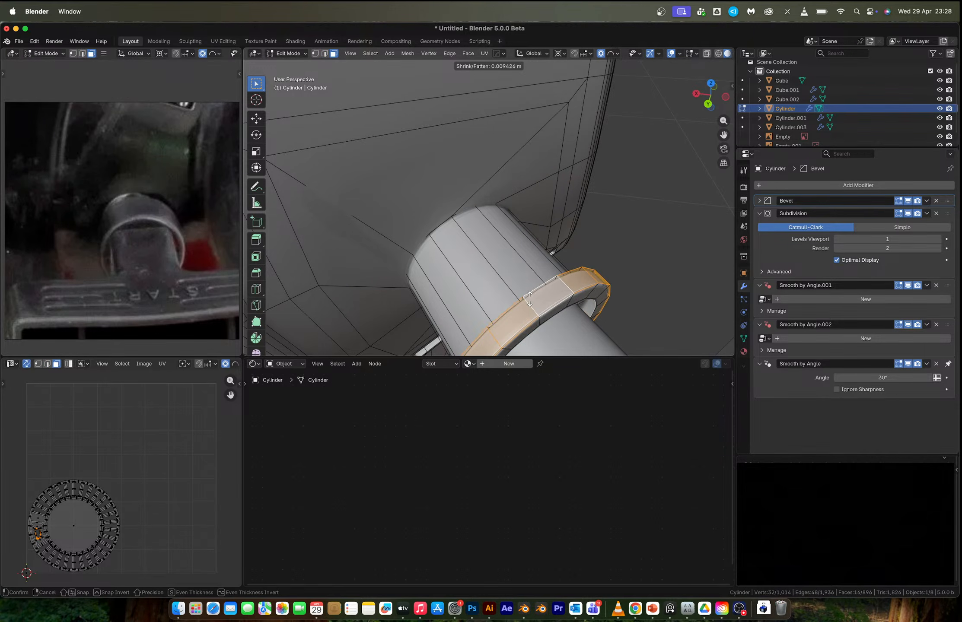
click(530, 299)
key(Tab)
scroll(546, 295, down, 4)
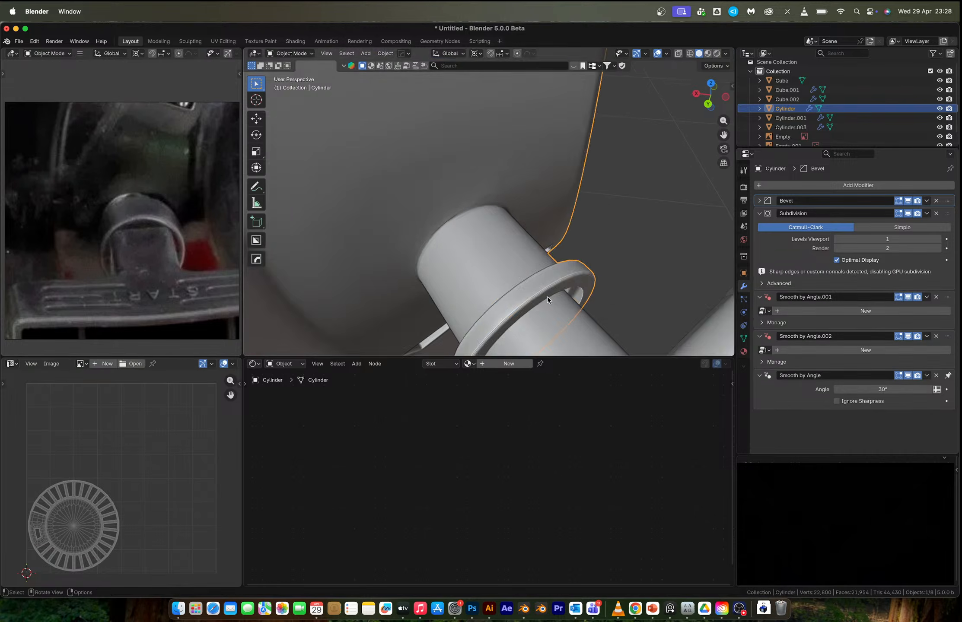
middle_drag(547, 250, 516, 250)
click(605, 218)
click(552, 194)
middle_drag(552, 195, 482, 162)
- Examine the reference photos for the shape of the generator's side housing
key(Tab)
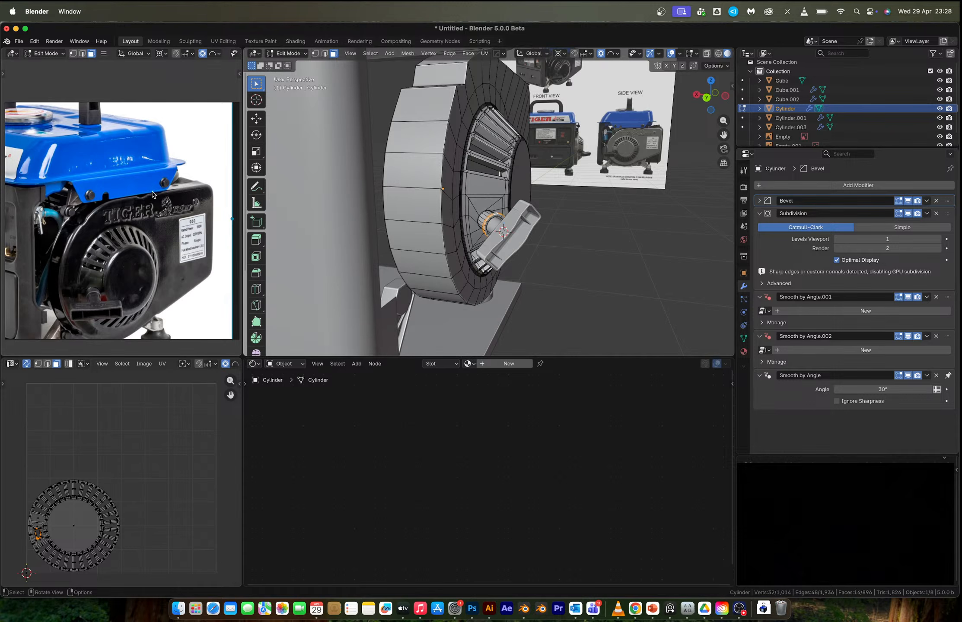
scroll(113, 245, down, 5)
middle_drag(122, 248, 151, 246)
scroll(88, 245, down, 2)
scroll(134, 194, up, 3)
scroll(124, 266, down, 4)
scroll(124, 266, up, 3)
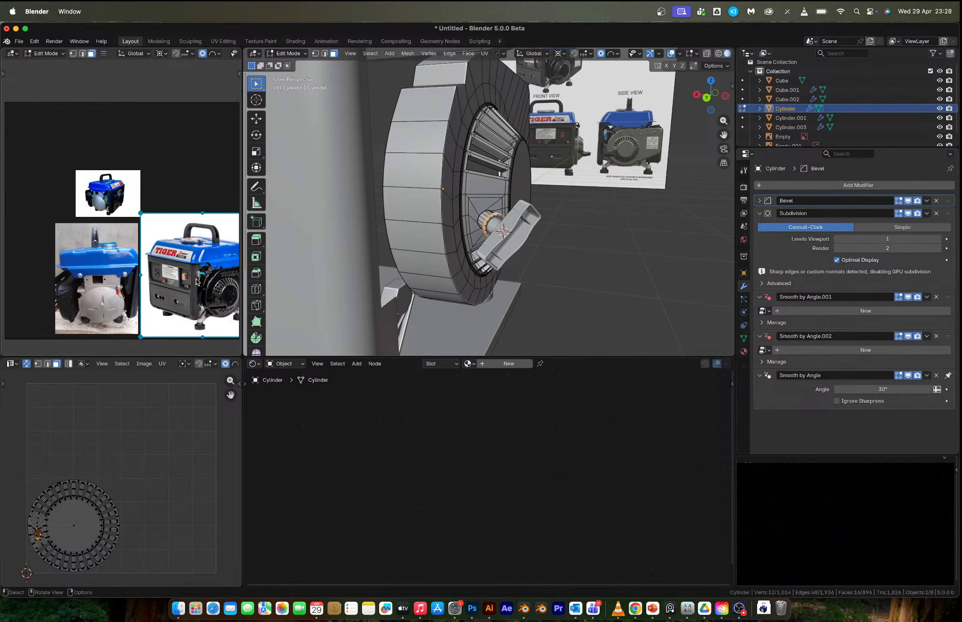
scroll(196, 282, right, 4)
scroll(163, 279, up, 4)
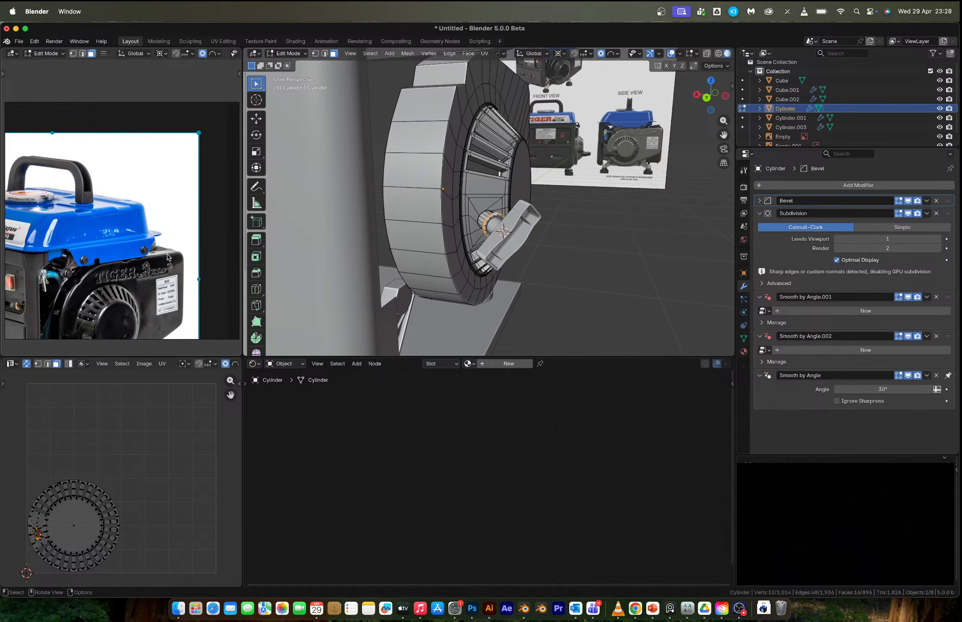
- Switch to the web browser and search Google Images for "tiger generator reference"
key(ctrl+Right)
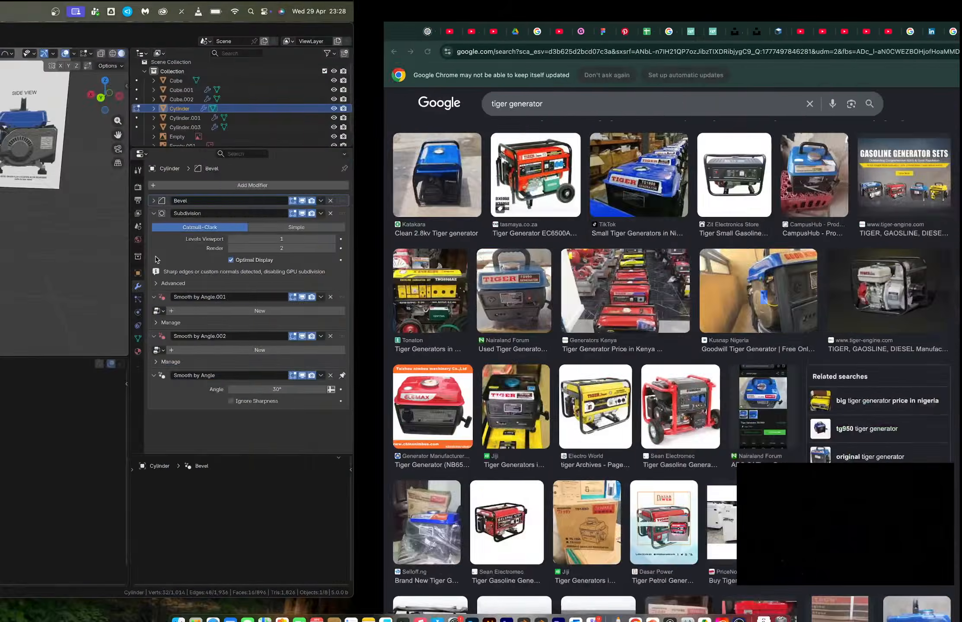
scroll(430, 361, down, 5)
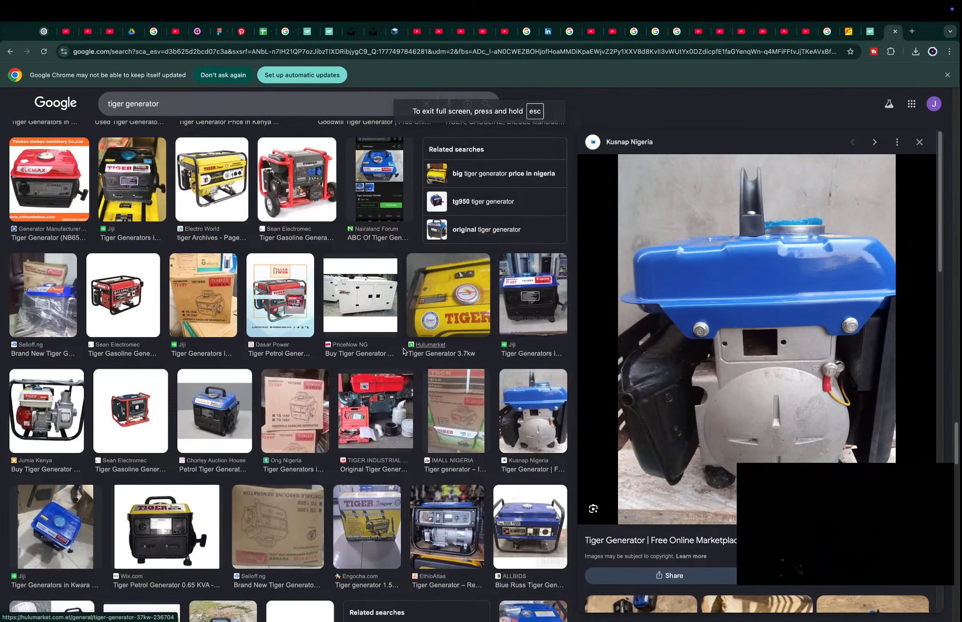
click(182, 106)
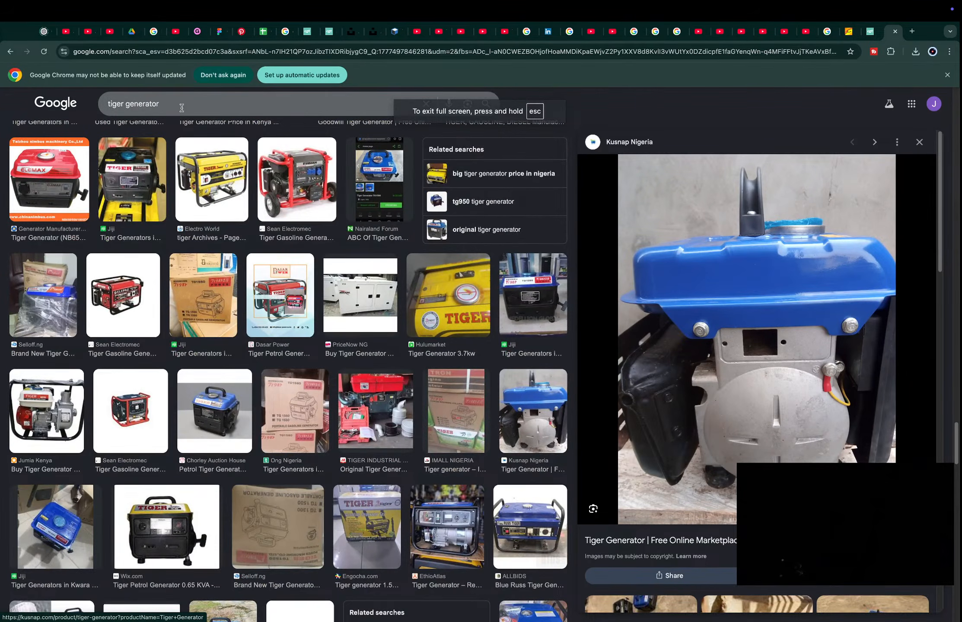
text(referenc)
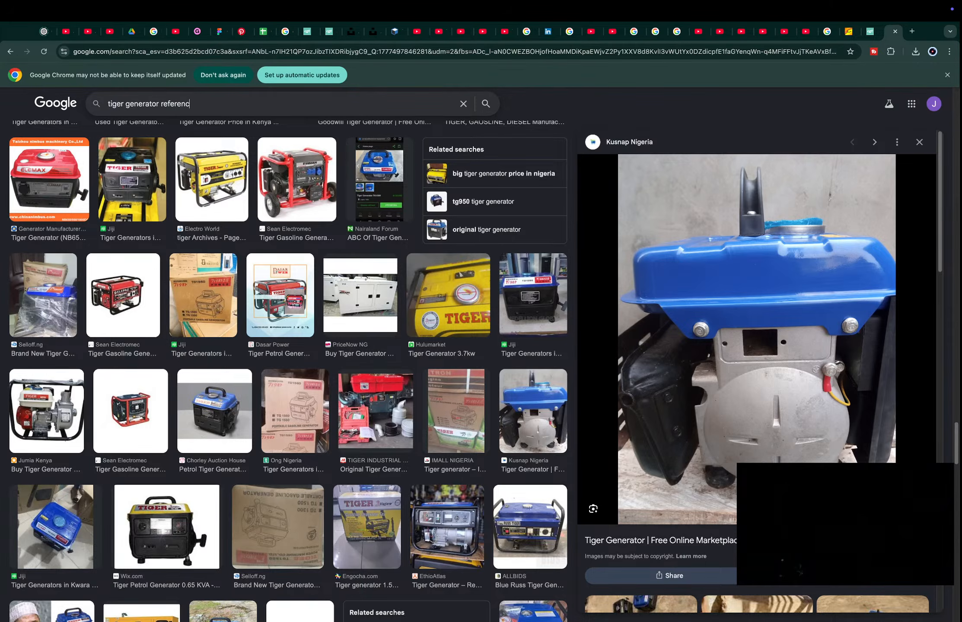
key(Return)
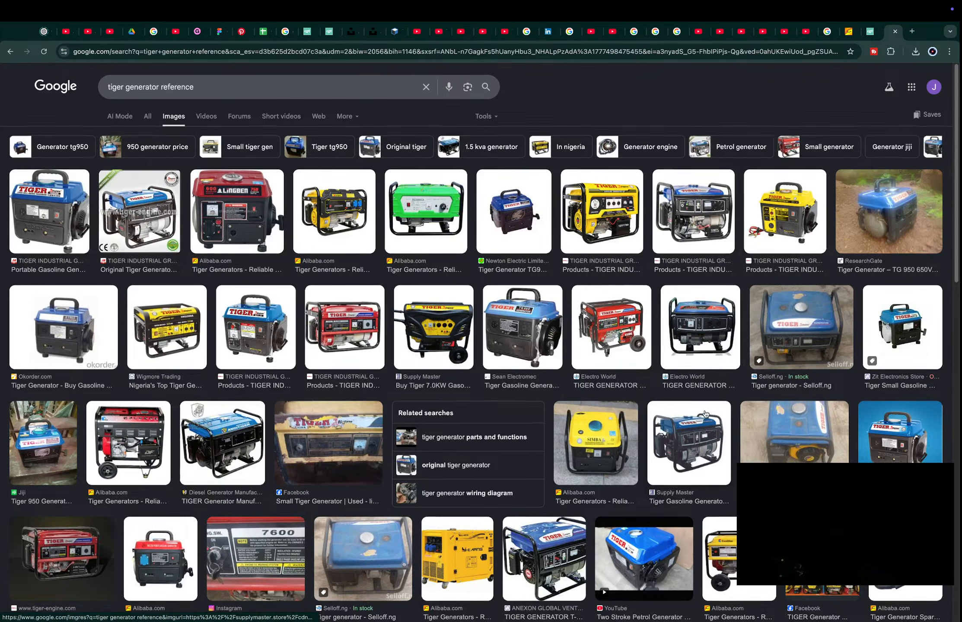
- Browse the image results and the related photos of the TG950 650VA generator for views of its side housing
scroll(533, 221, down, 4)
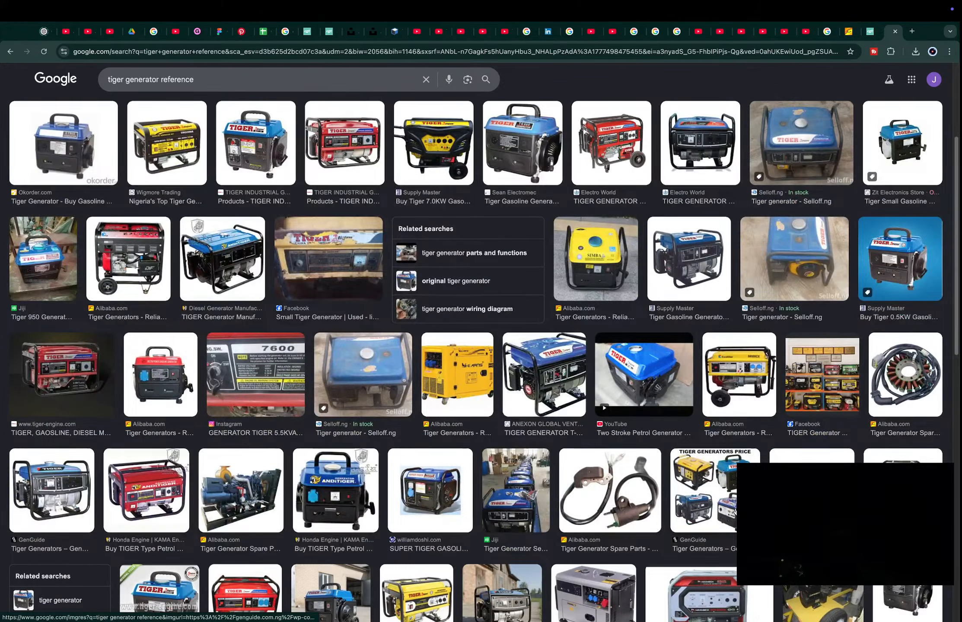
click(735, 511)
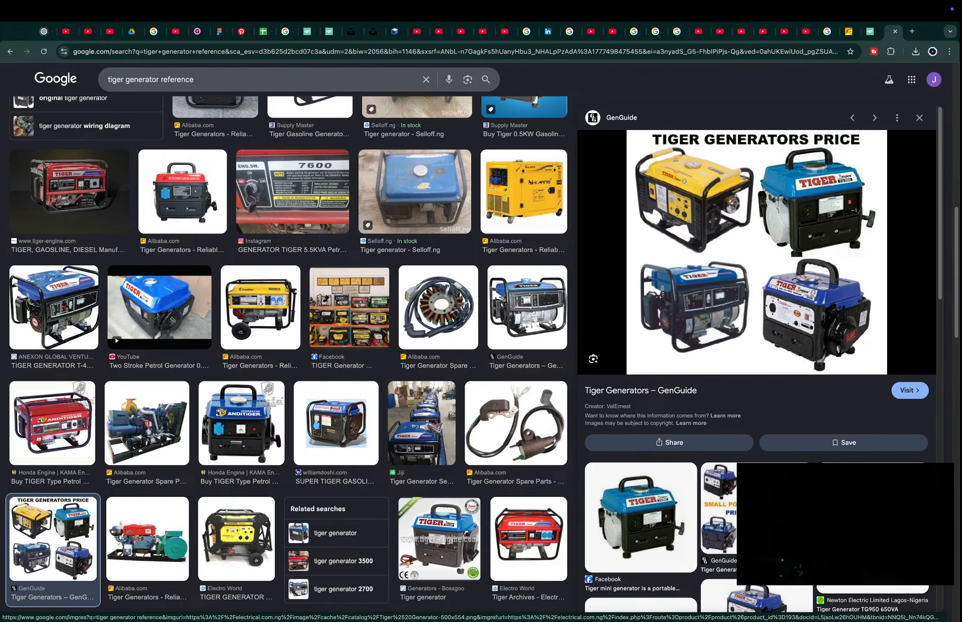
click(872, 604)
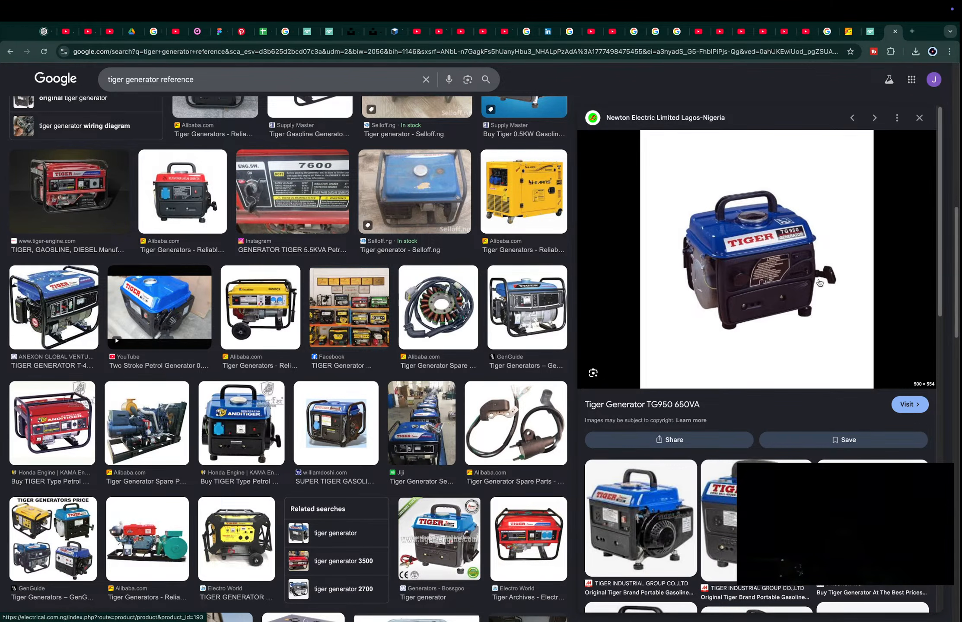
scroll(864, 311, down, 5)
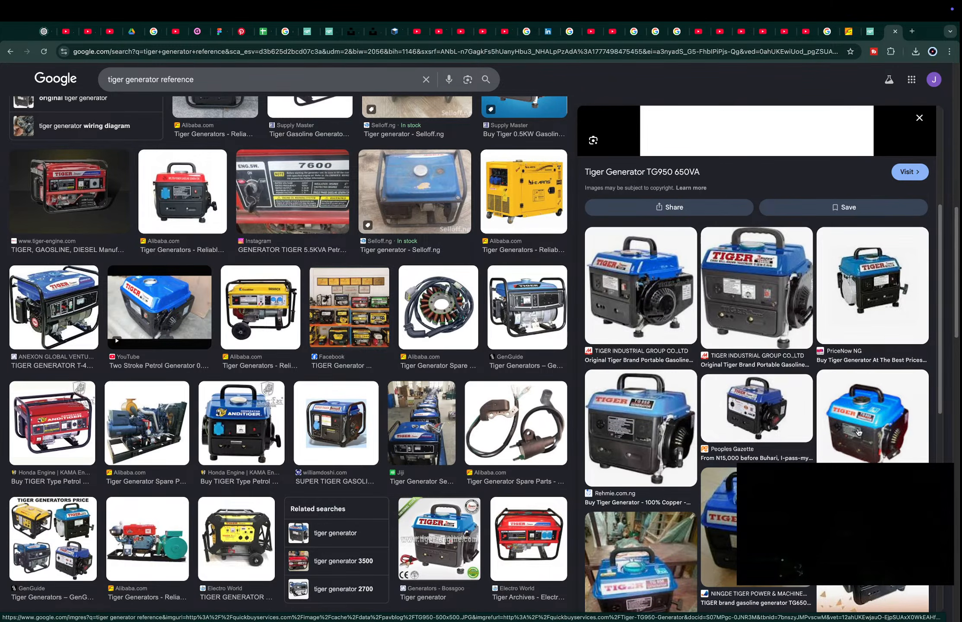
scroll(858, 432, down, 3)
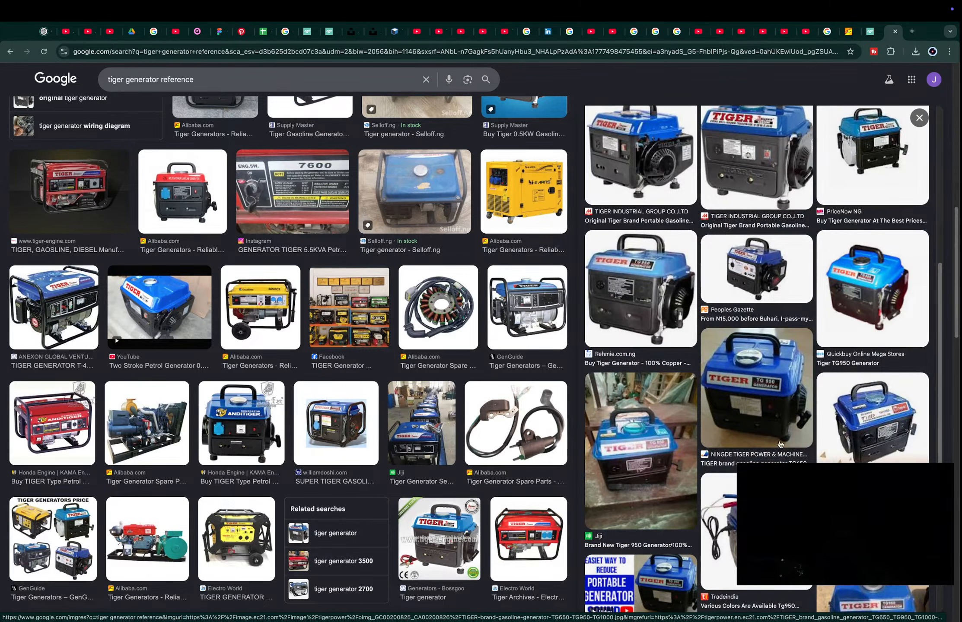
scroll(778, 443, down, 5)
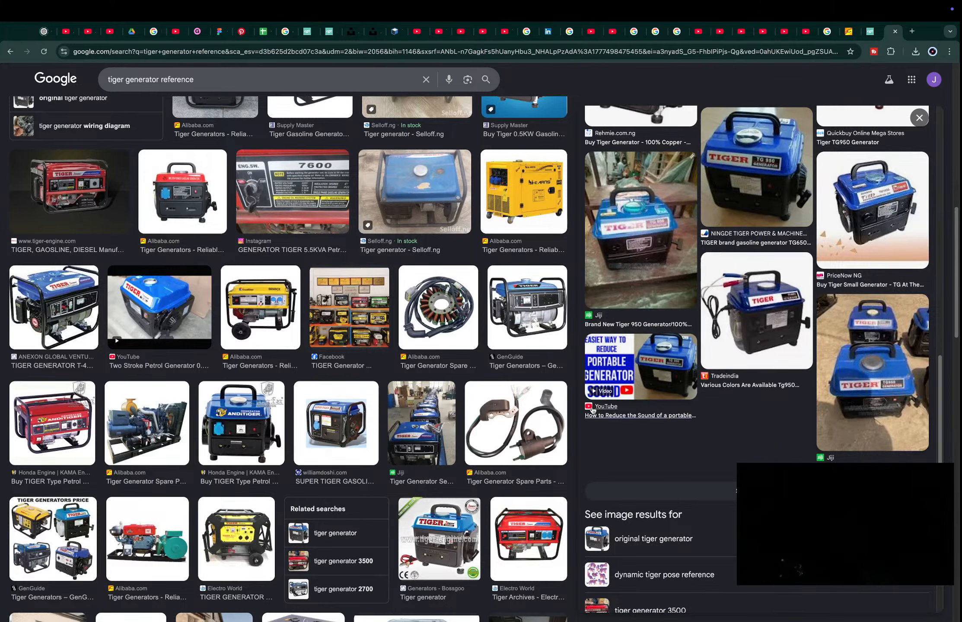
scroll(444, 463, down, 1)
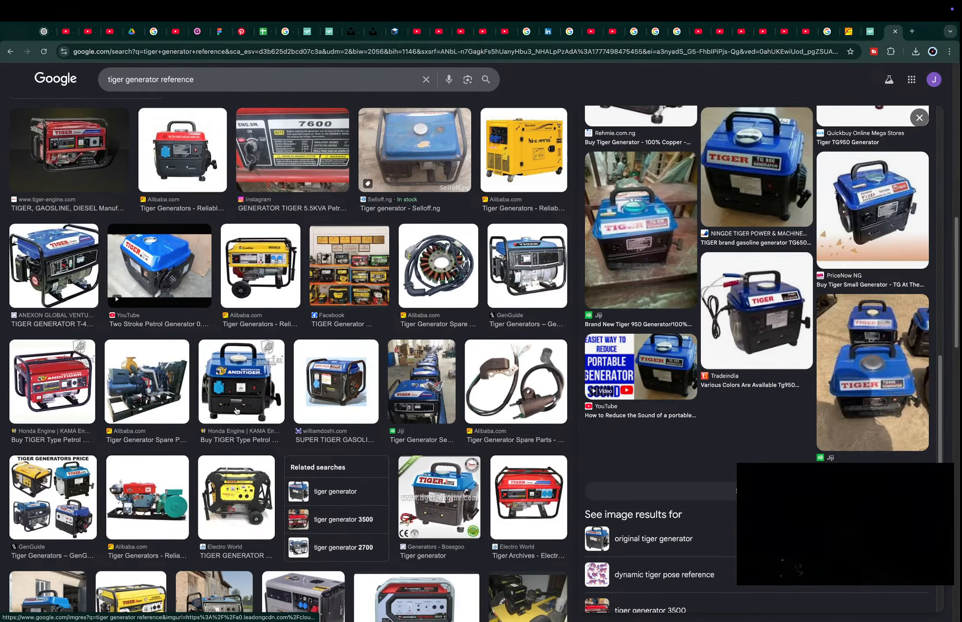
- Compare similar portable generators, from the blue Anditiger to the yellow 12V Astra Korea model, for a clearer side view
click(224, 399)
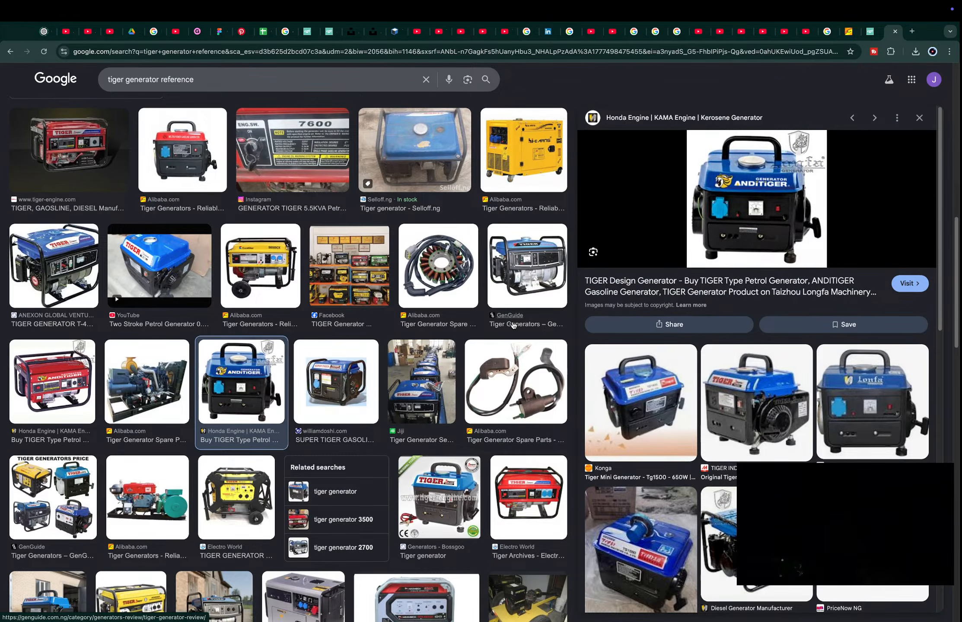
click(648, 424)
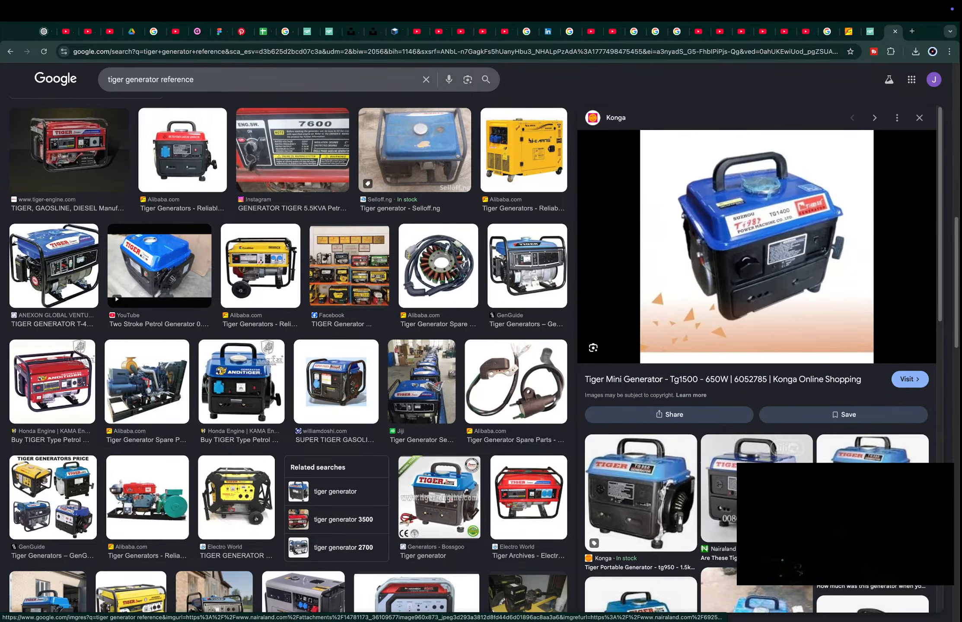
scroll(825, 309, down, 8)
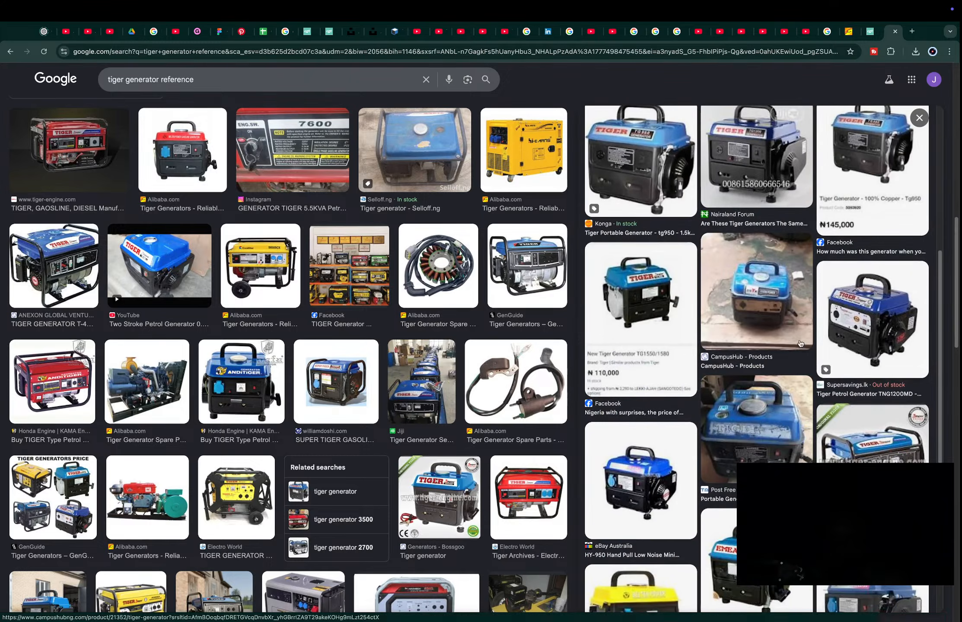
scroll(888, 344, down, 3)
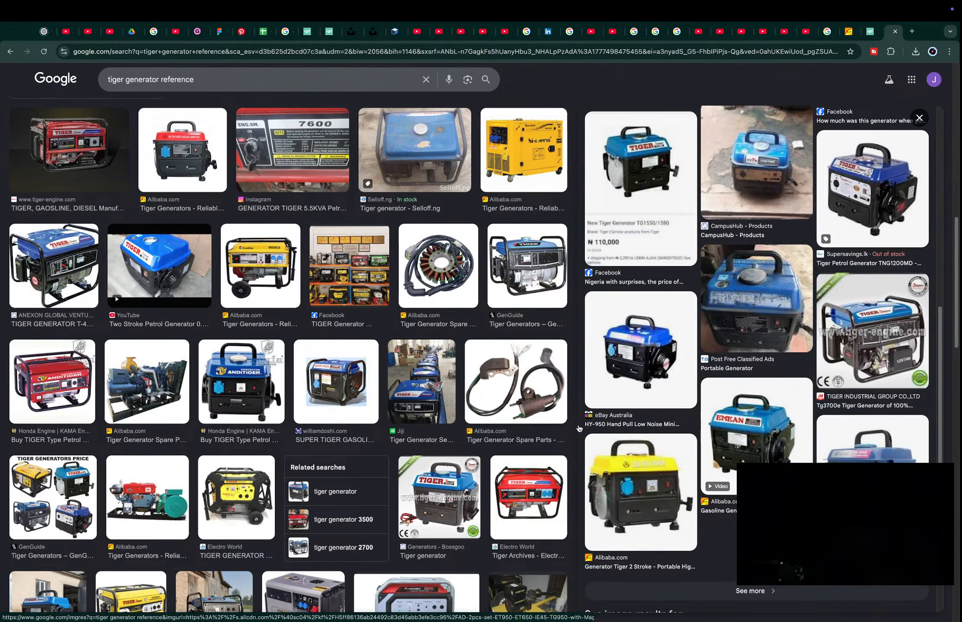
click(643, 450)
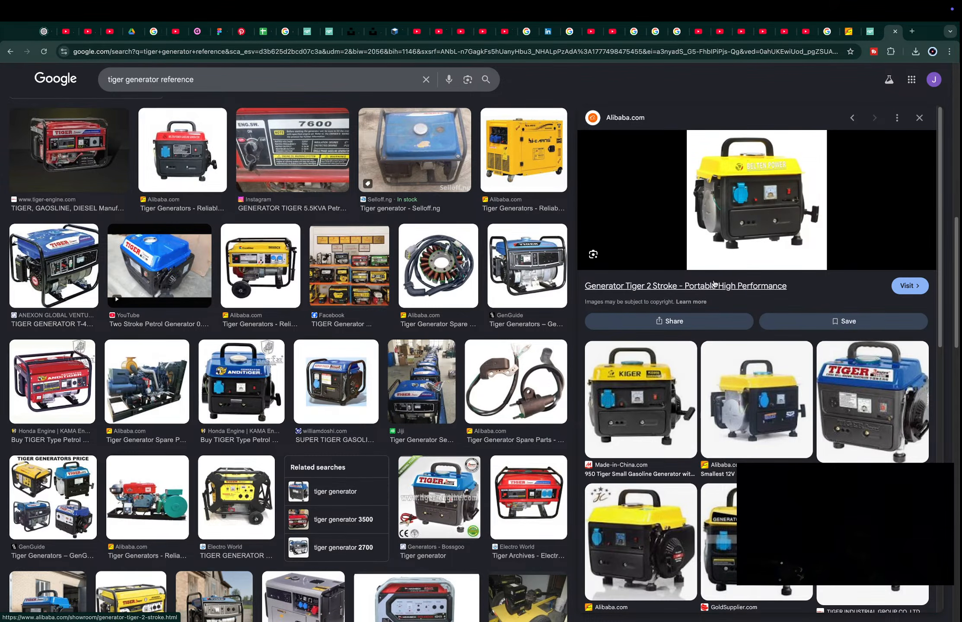
click(712, 415)
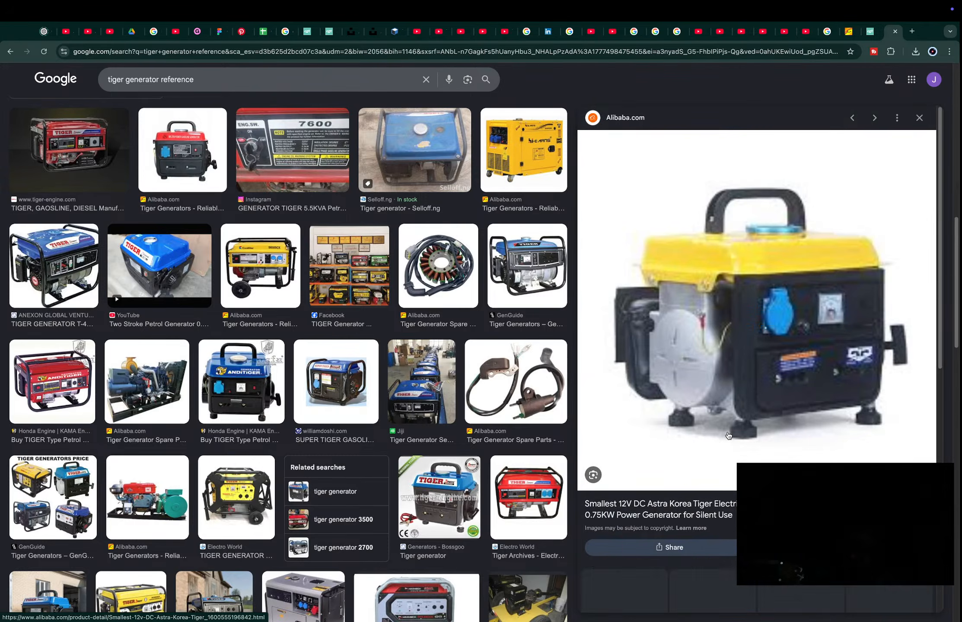
- Open the yellow 12V generator's Alibaba product page and copy the enlarged photo showing the recoil housing from the side
click(655, 507)
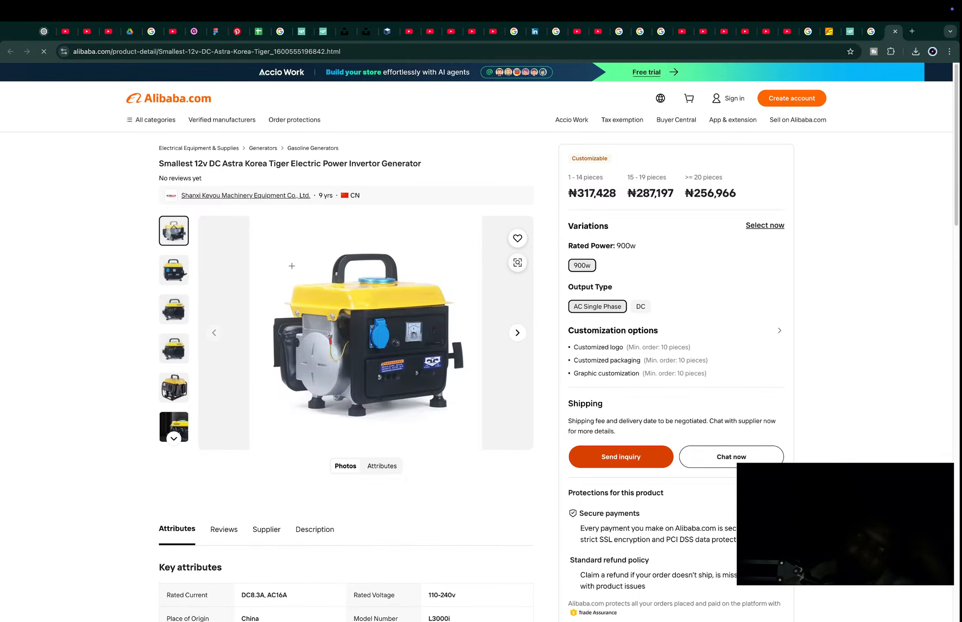
click(170, 272)
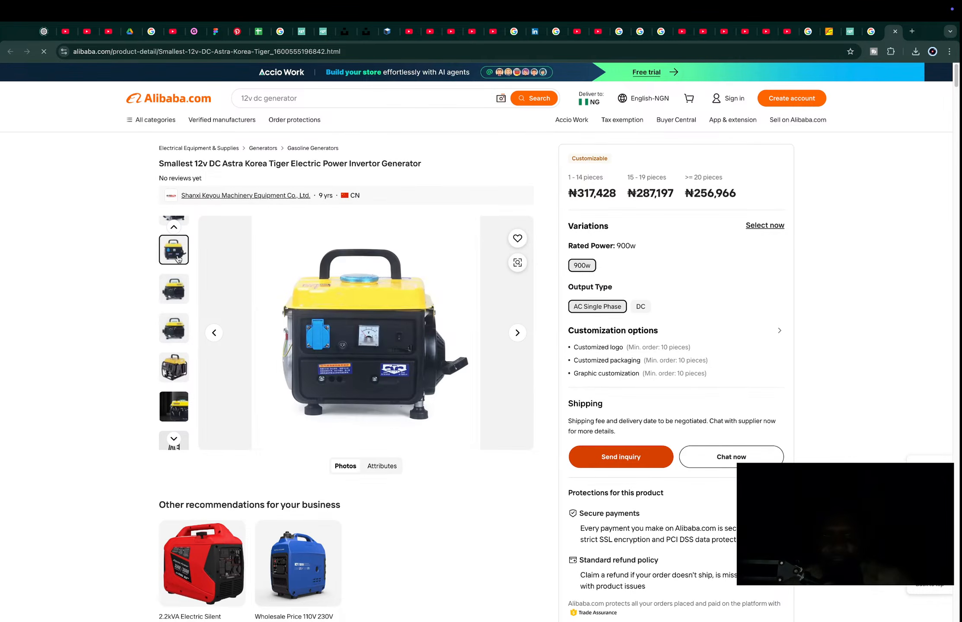
click(179, 279)
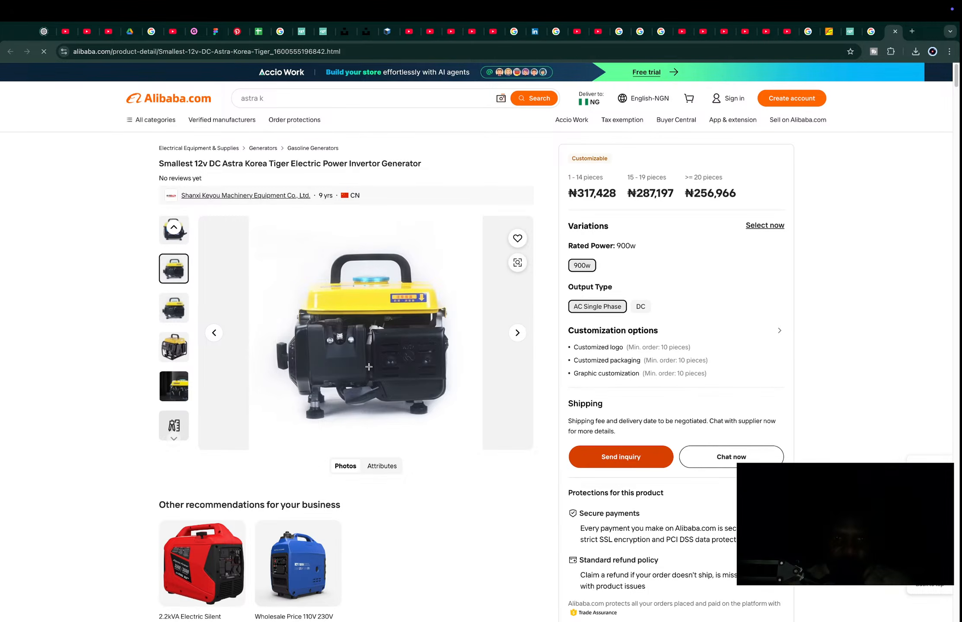
ctrl+scroll(368, 367, up, 5)
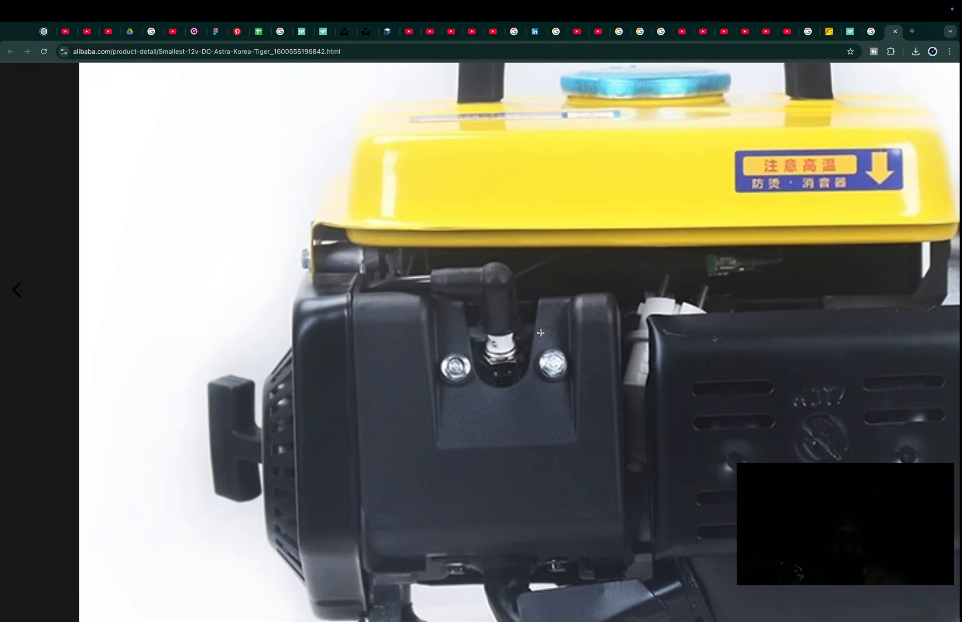
right_click(540, 333)
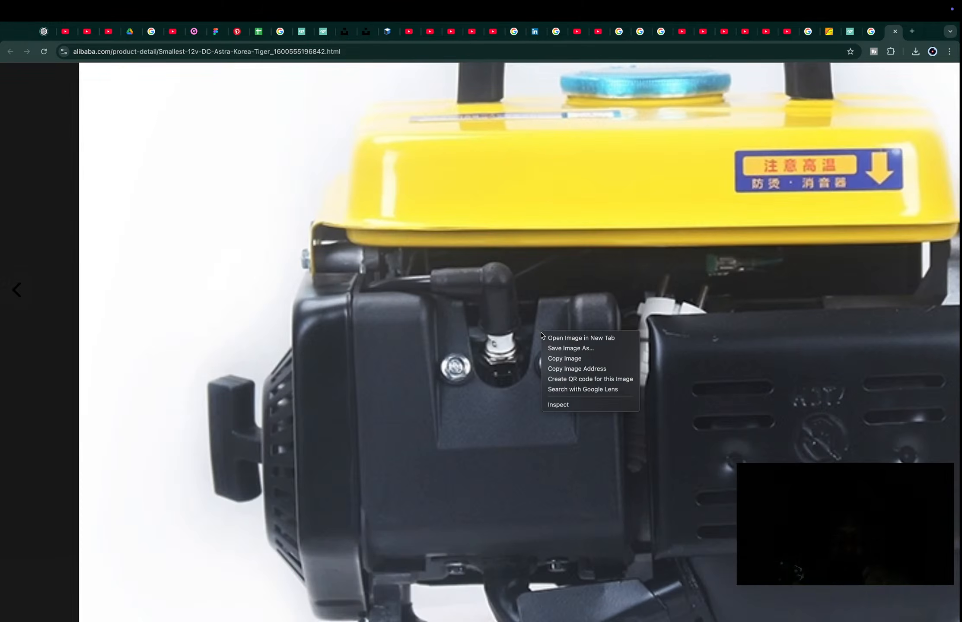
click(579, 359)
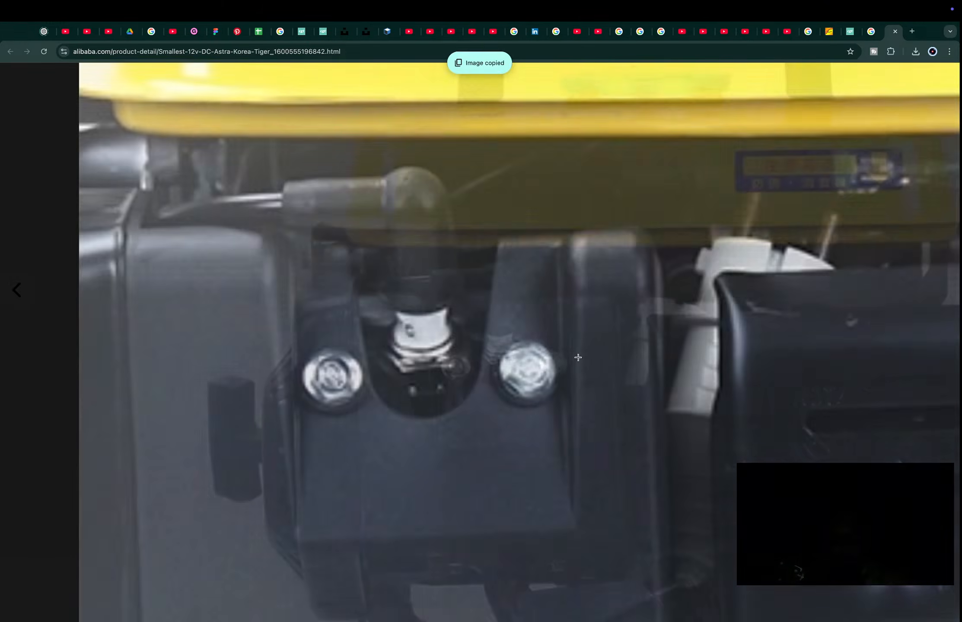
- Switch to PureRef, paste the copied generator photo, place it beside the other references and frame its black housing
key(super+Tab)
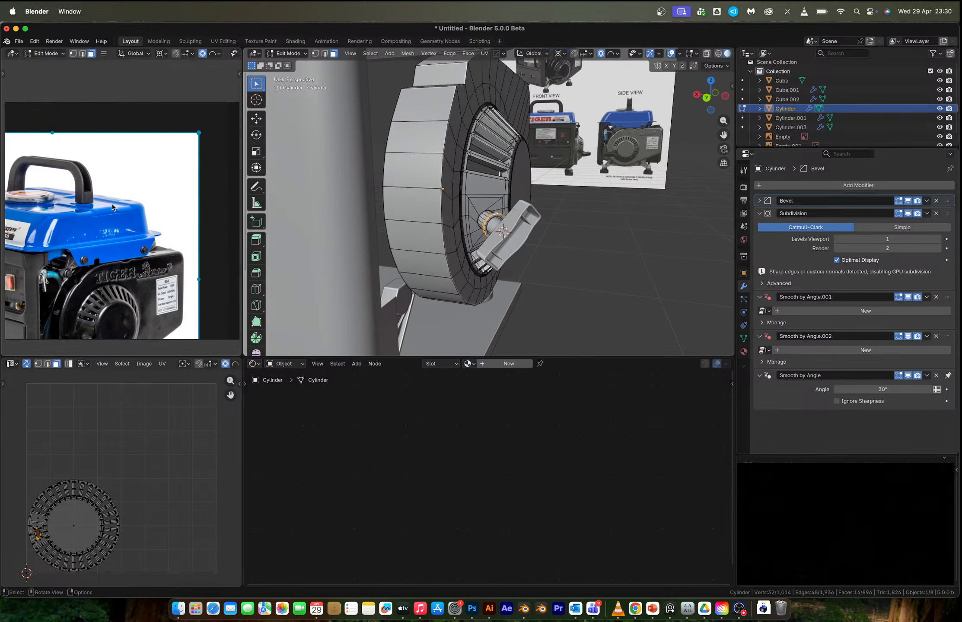
click(112, 207)
key(super+v)
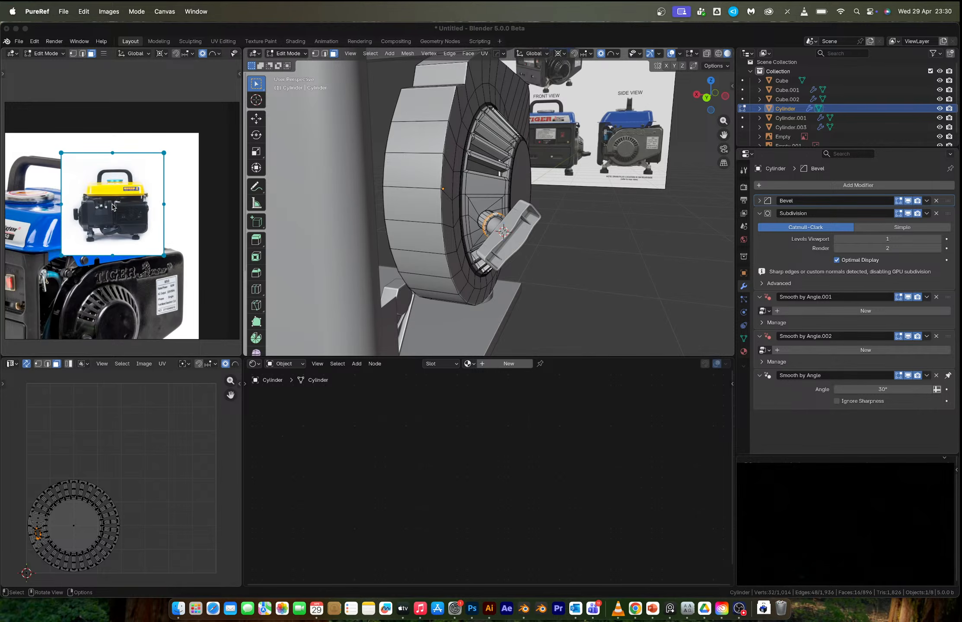
scroll(111, 208, down, 5)
drag(149, 280, 179, 247)
scroll(115, 197, up, 6)
middle_drag(127, 210, 210, 230)
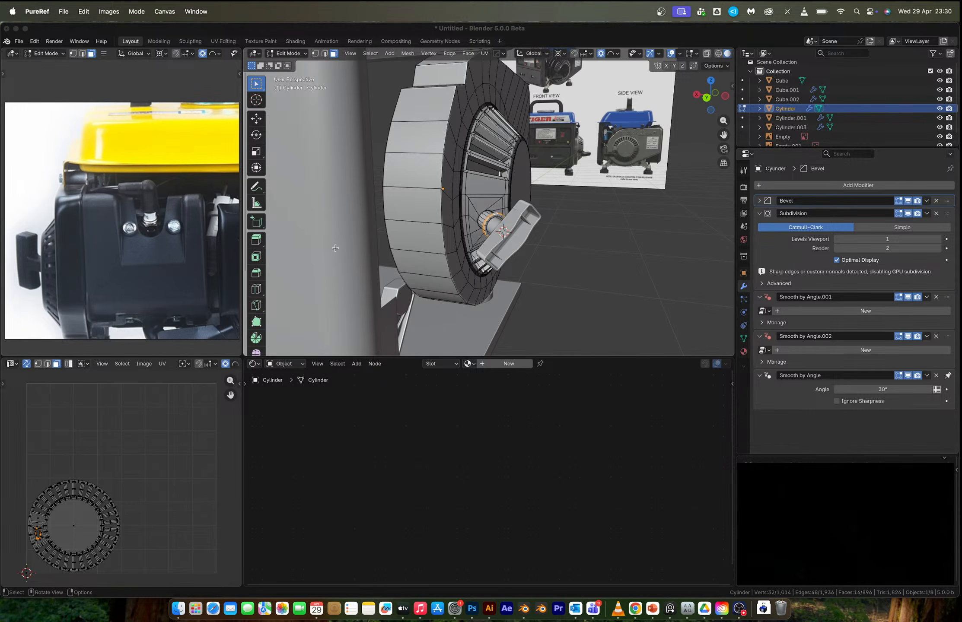
- Set the PureRef reference window to stay always on top of Blender, and return to Blender
scroll(230, 255, down, 3)
mouse_move(560, 134)
middle_down()
mouse_move(514, 159)
mouse_move(544, 173)
mouse_move(610, 137)
mouse_move(584, 137)
mouse_move(560, 120)
middle_up()
click(527, 117)
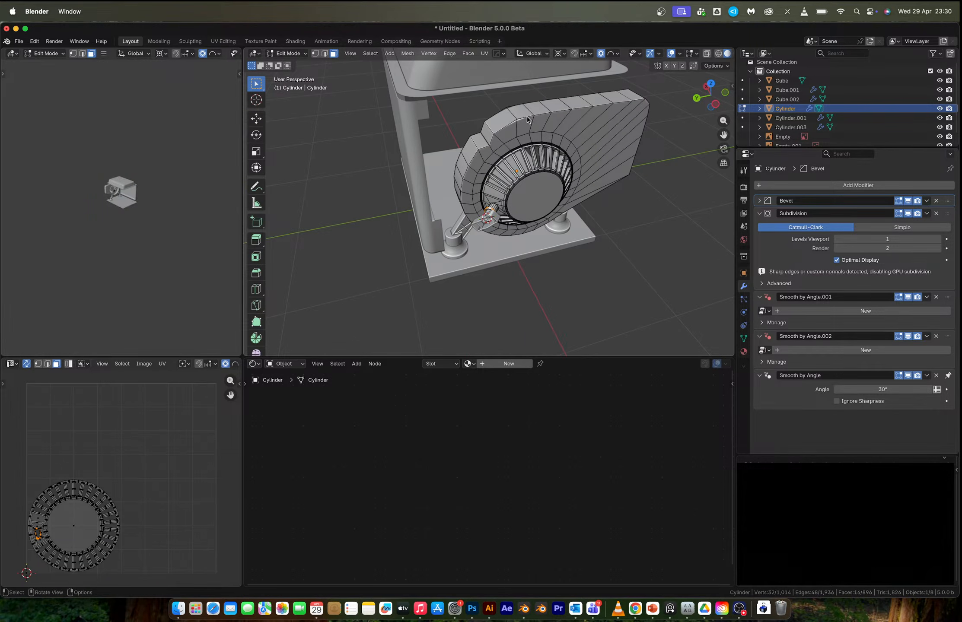
click(670, 608)
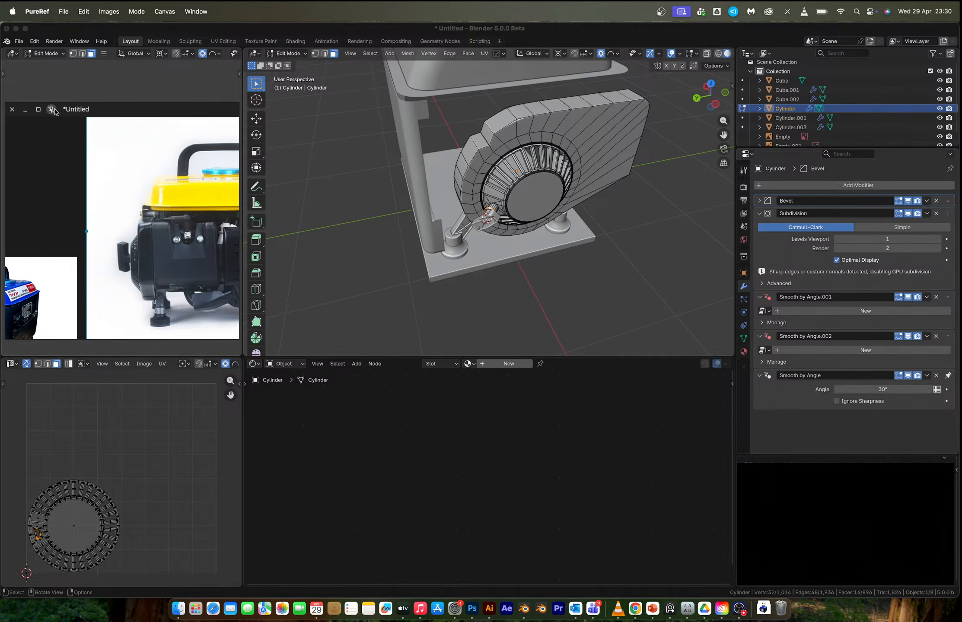
click(51, 109)
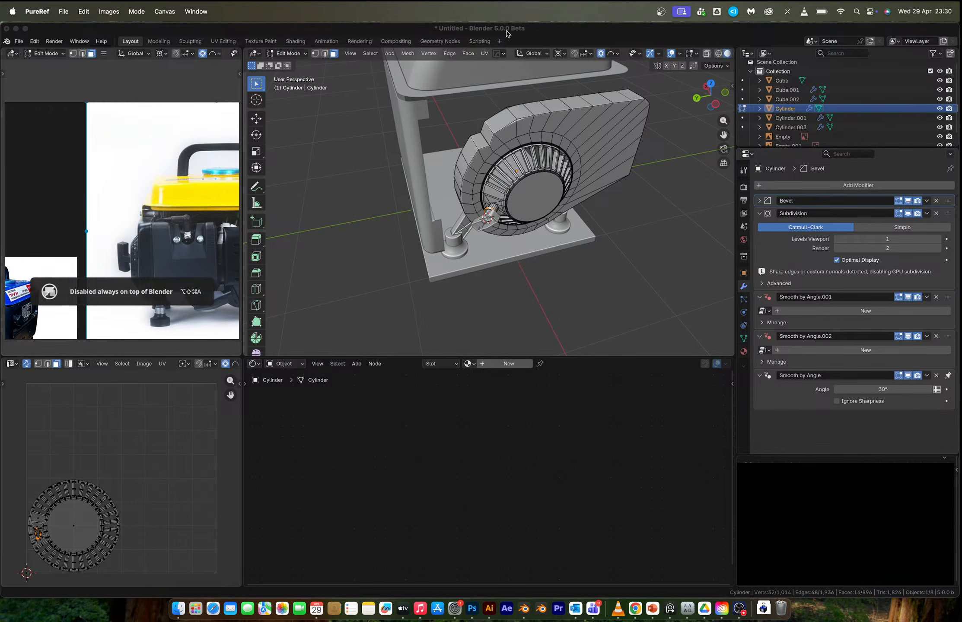
click(503, 82)
click(670, 608)
right_click(51, 109)
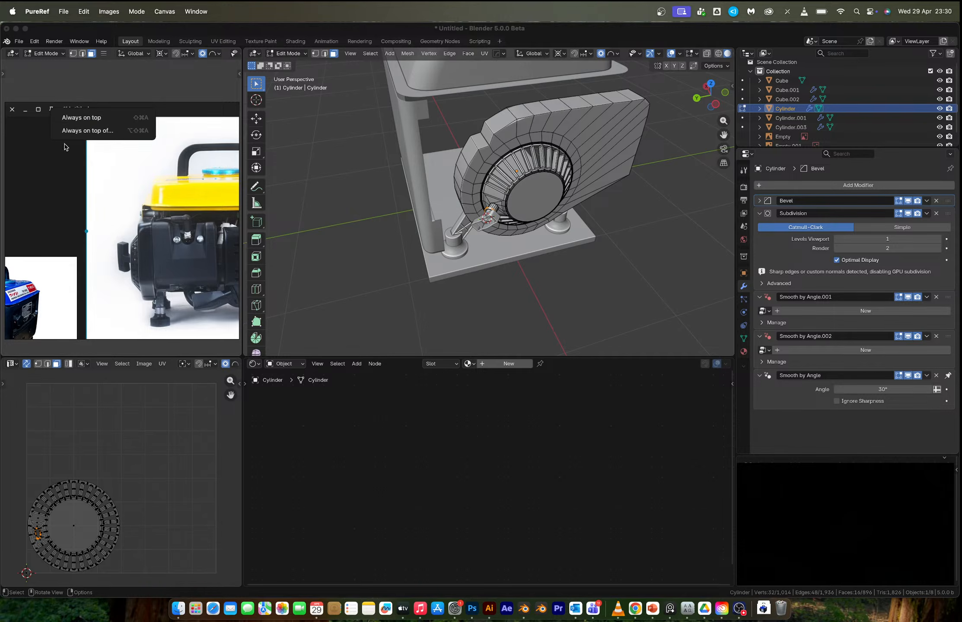
click(77, 133)
click(374, 31)
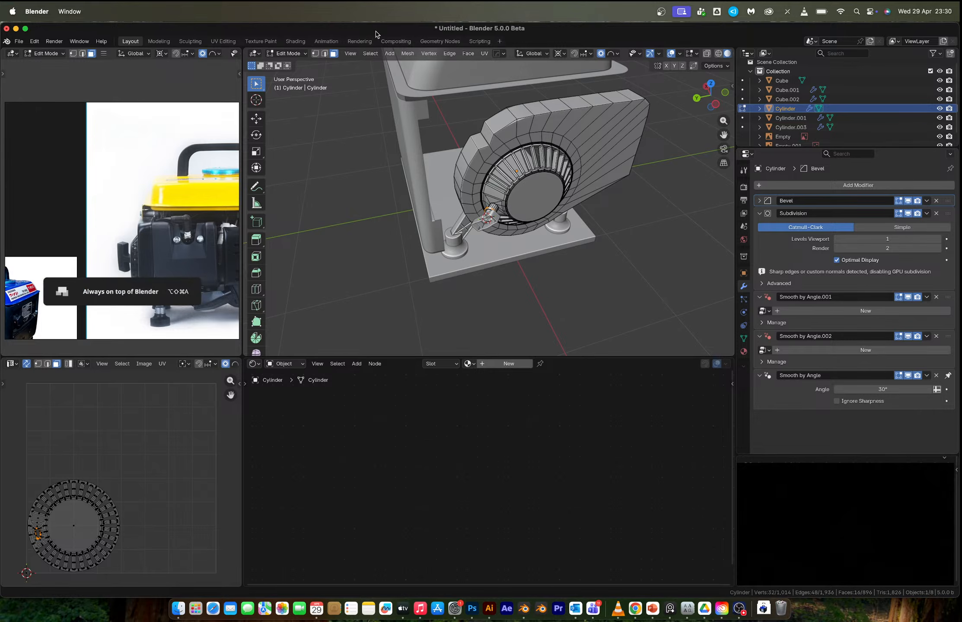
- Apply the housing's transforms and bevel its outer front edge loop with 10 segments, checking the rounded rim in Object Mode
key(2)
alt+click(485, 148)
middle_drag(485, 148, 660, 213)
scroll(532, 155, up, 3)
key(Tab)
key(ctrl+a)
click(598, 198)
key(Tab)
key(ctrl+b)
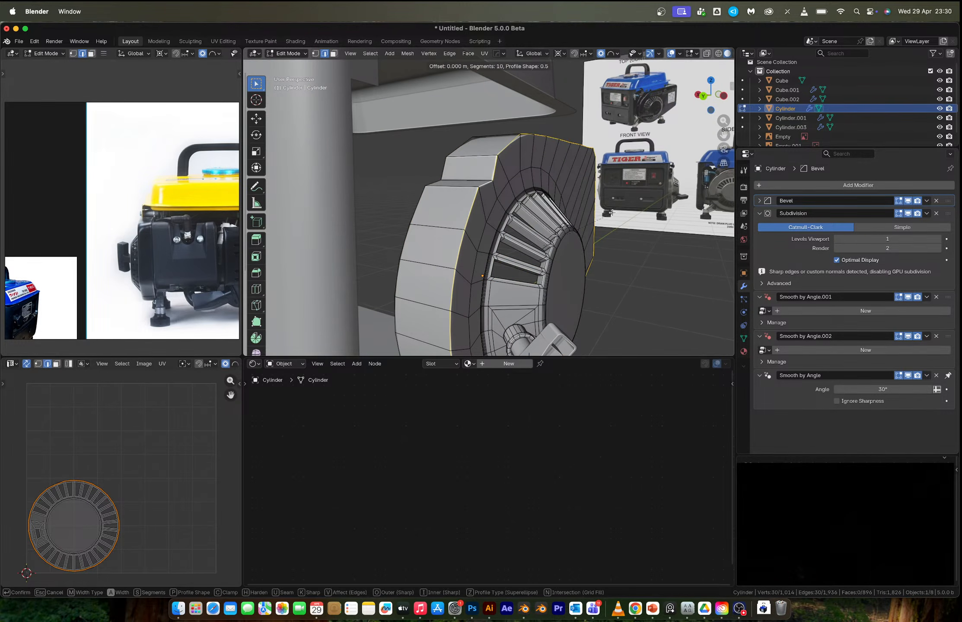
click(658, 239)
scroll(484, 187, up, 3)
key(Tab)
middle_drag(486, 187, 502, 203)
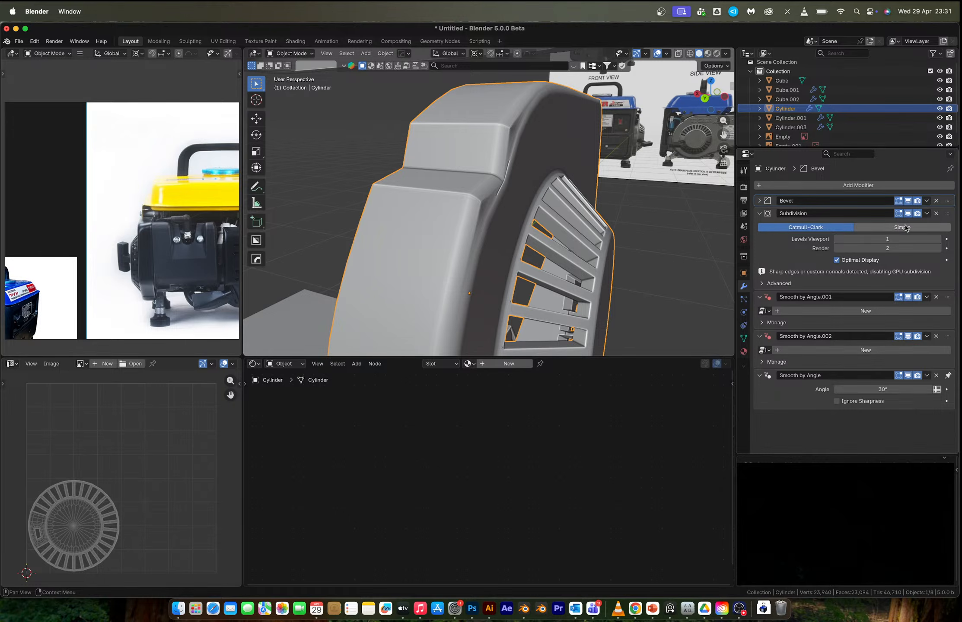
key(Tab)
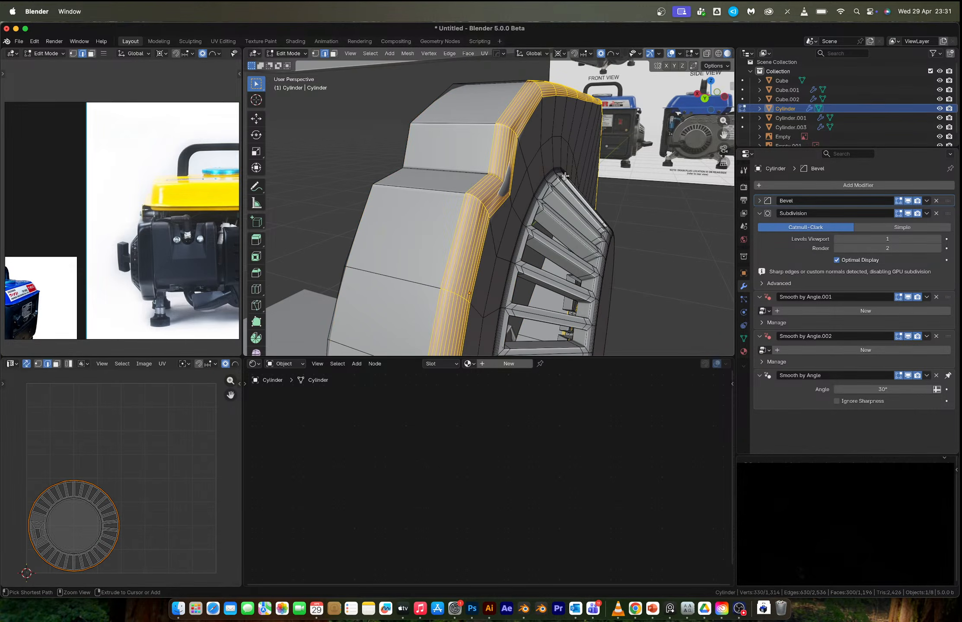
- Hide the Bevel and Subdivision modifiers in the viewport and redo the 10-segment bevel on the housing's outer front edge loop
key(super+z)
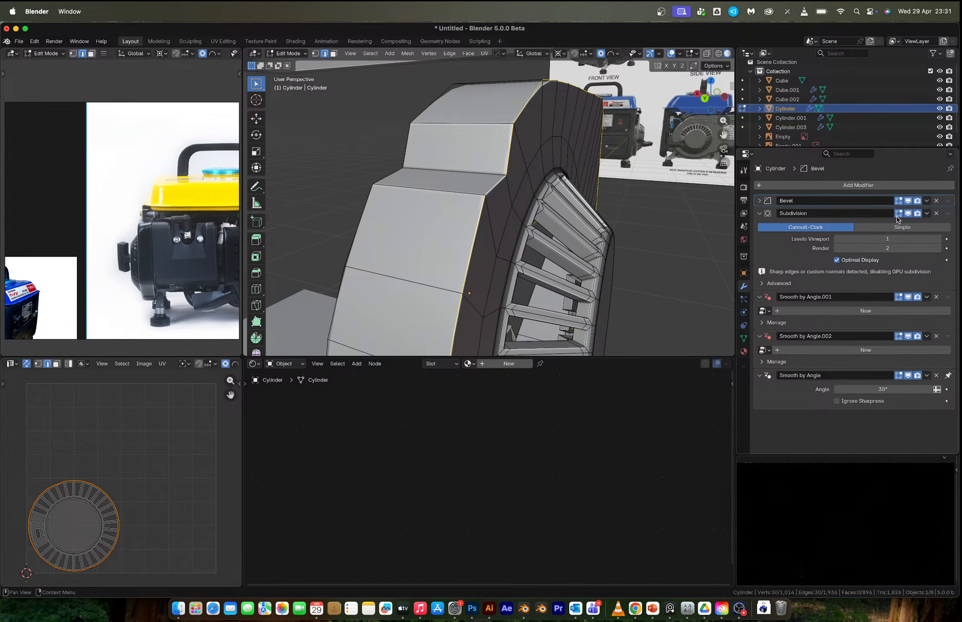
click(907, 202)
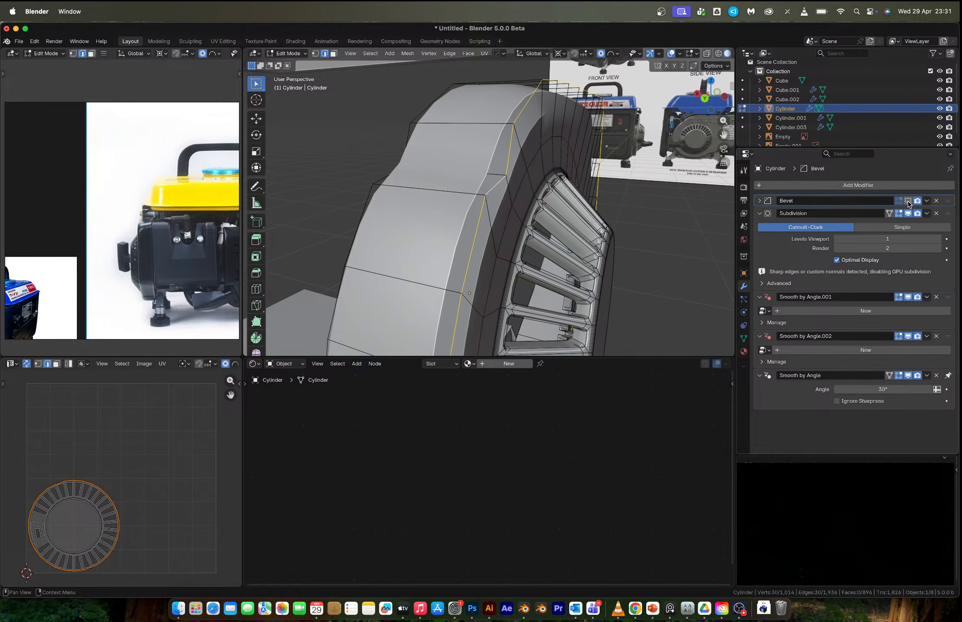
click(908, 214)
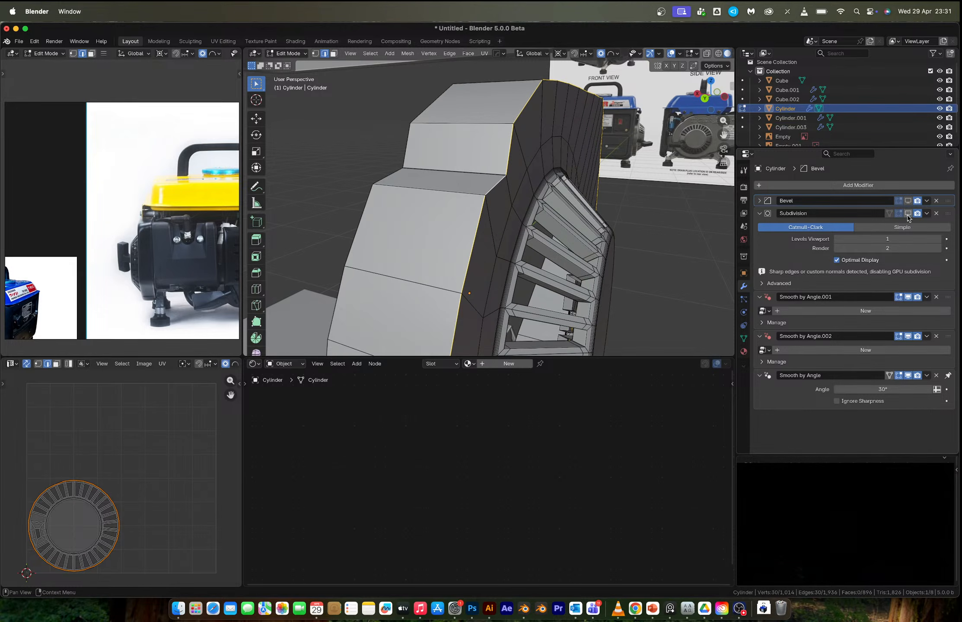
key(ctrl+b)
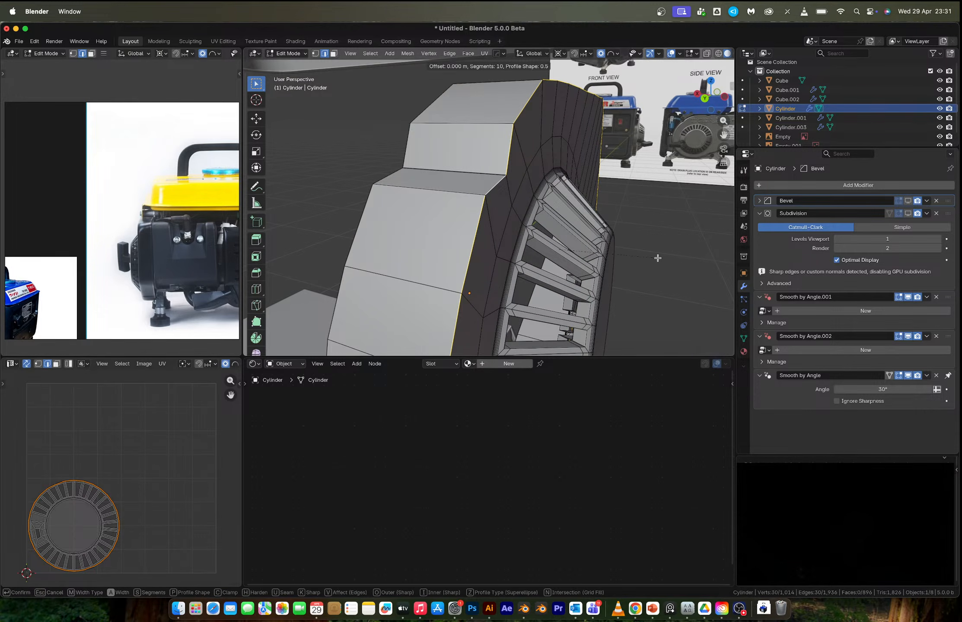
click(721, 286)
middle_drag(623, 231, 558, 217)
key(Tab)
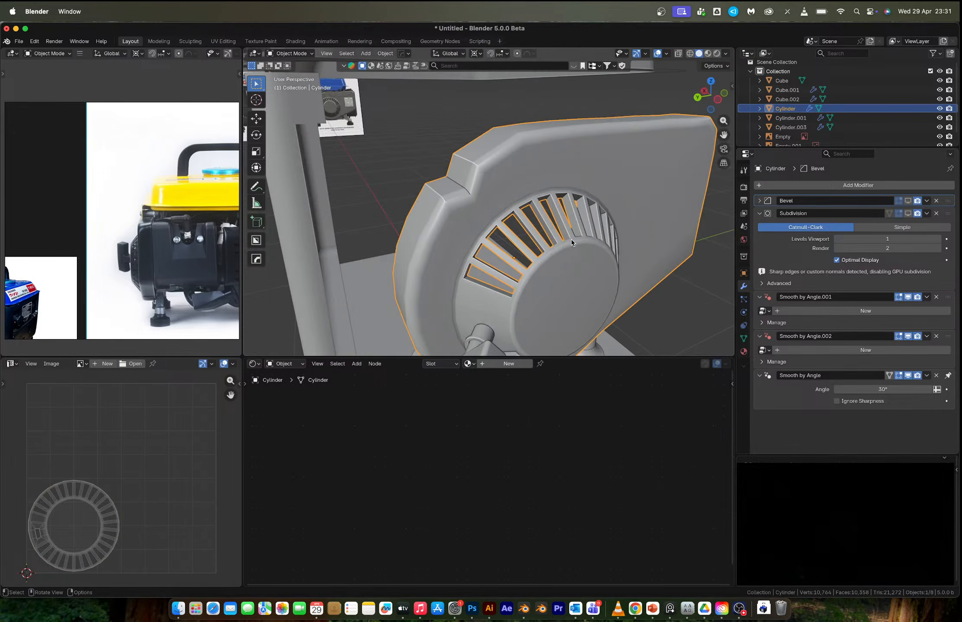
- Select the front edge loops of four neighbouring vent slots on the housing
scroll(571, 243, up, 3)
key(Tab)
scroll(531, 249, up, 4)
shift+middle_drag(521, 235, 515, 223)
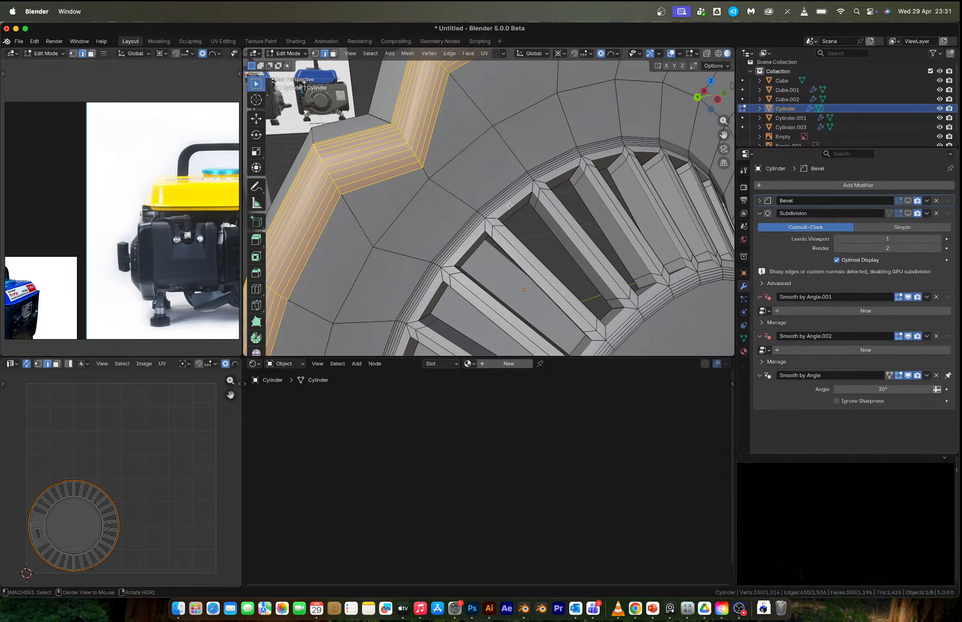
alt+click(507, 209)
alt+shift+click(499, 250)
shift+middle_drag(501, 249, 509, 208)
alt+shift+click(479, 201)
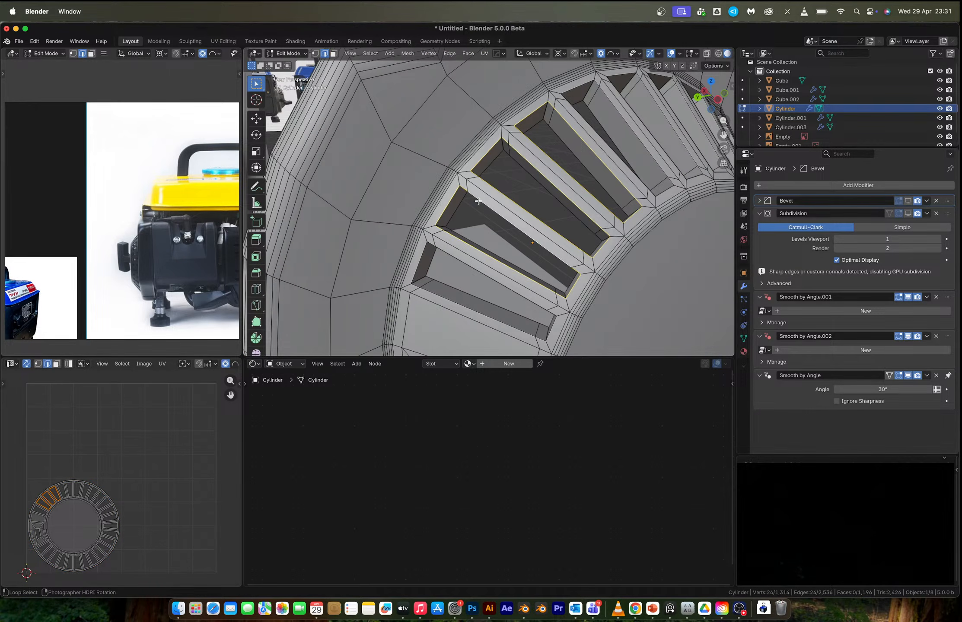
alt+shift+click(471, 250)
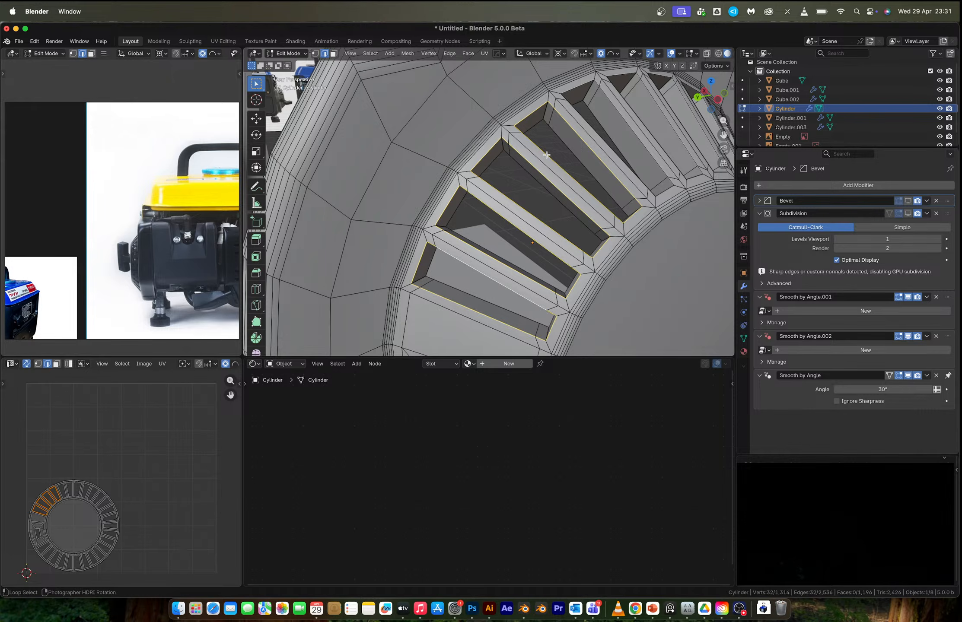
- Extend the vent slot selection with Select Similar, trying Direction and Length before using Face Angles
key(shift+g)
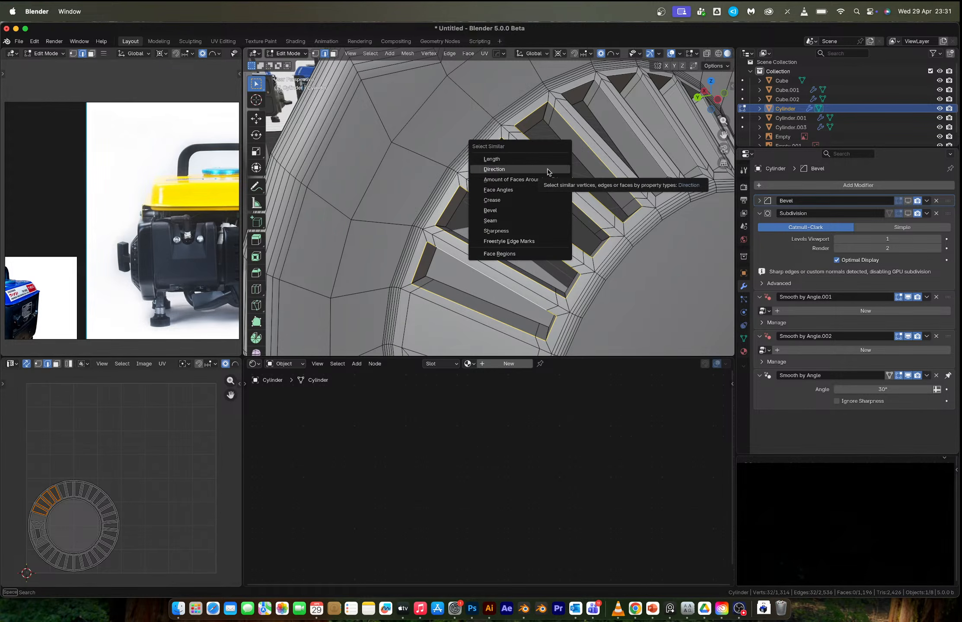
click(547, 169)
key(super+z)
key(shift+g)
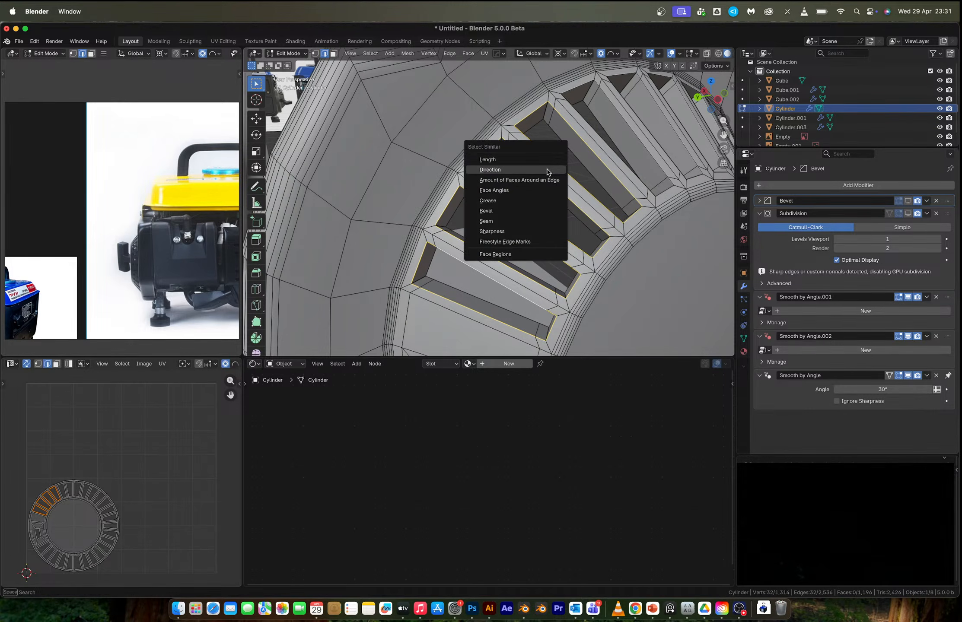
click(521, 160)
key(super+z)
key(shift+g)
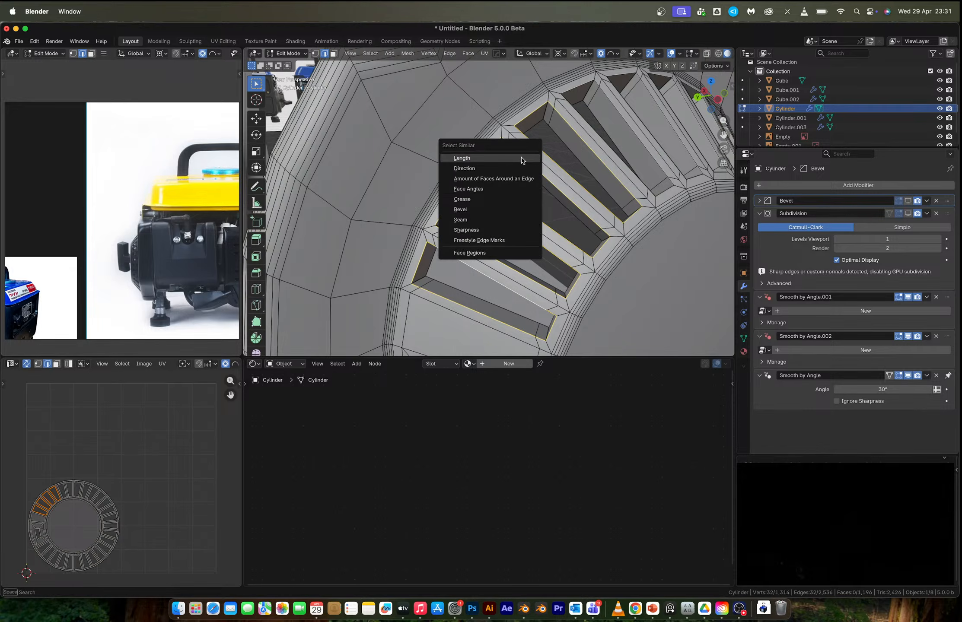
click(497, 189)
- Deselect the loop around the pull-handle hole and bevel the vent slot edges about 0.003 m with 10 segments, checking them in Object Mode
scroll(595, 217, down, 5)
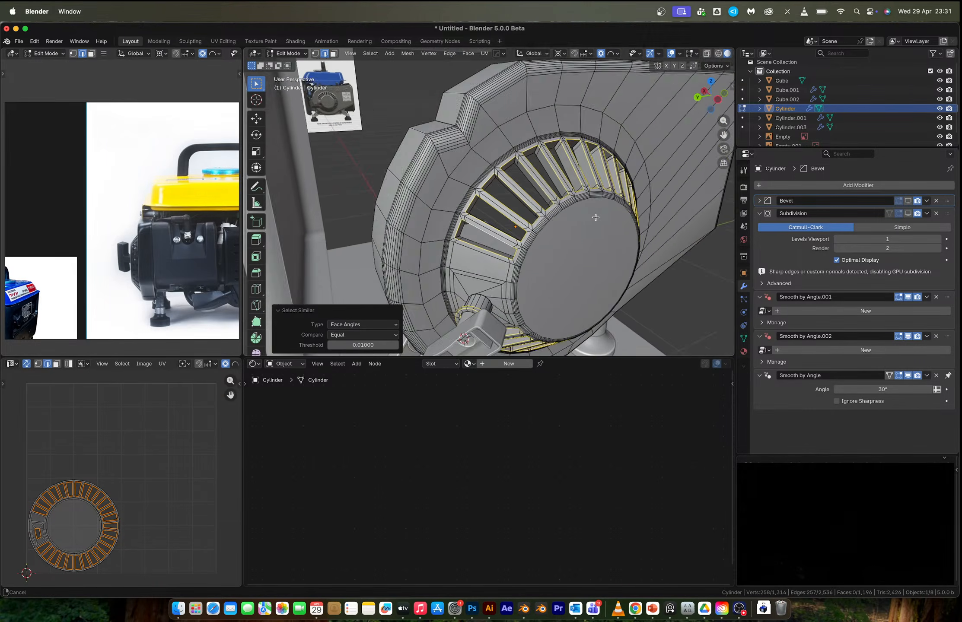
shift+middle_drag(594, 217, 558, 161)
middle_drag(457, 190, 504, 255)
alt+shift+click(495, 260)
scroll(487, 138, up, 2)
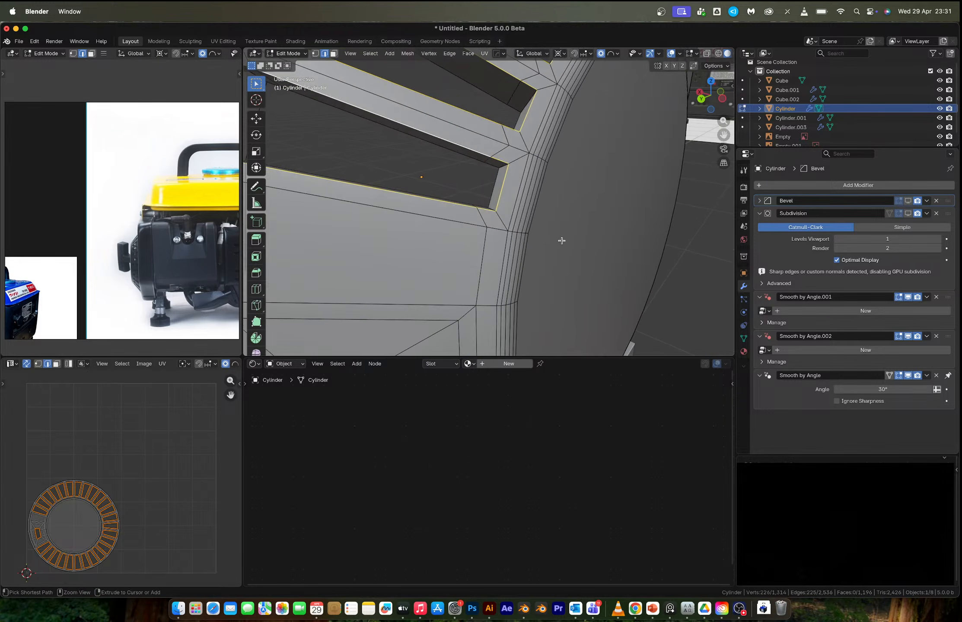
key(ctrl+b)
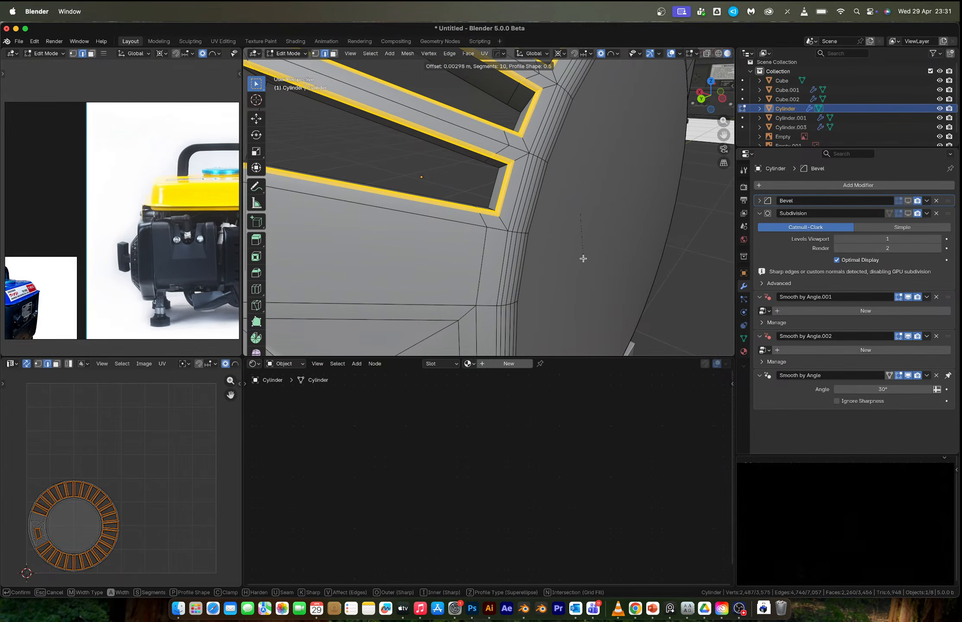
click(583, 259)
key(Tab)
scroll(526, 208, down, 5)
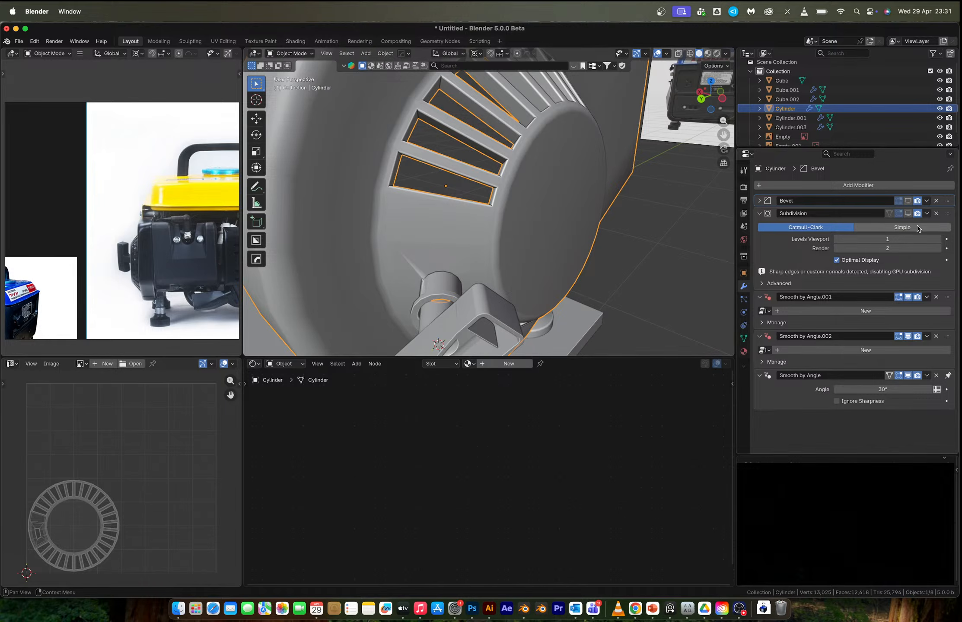
middle_drag(521, 194, 504, 223)
key(Tab)
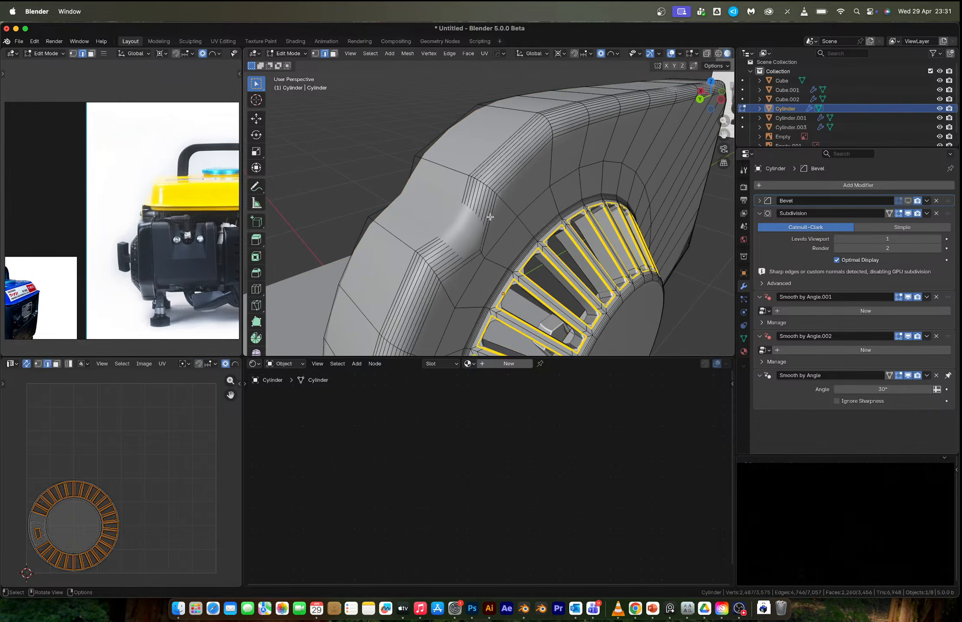
- Undo the vent slot bevel, the outer rim bevel and the modifier visibility changes
key(ctrl+z)
key(ctrl+z)
key(ctrl+z)
key(ctrl+z)
key(ctrl+z)
key(ctrl+z)
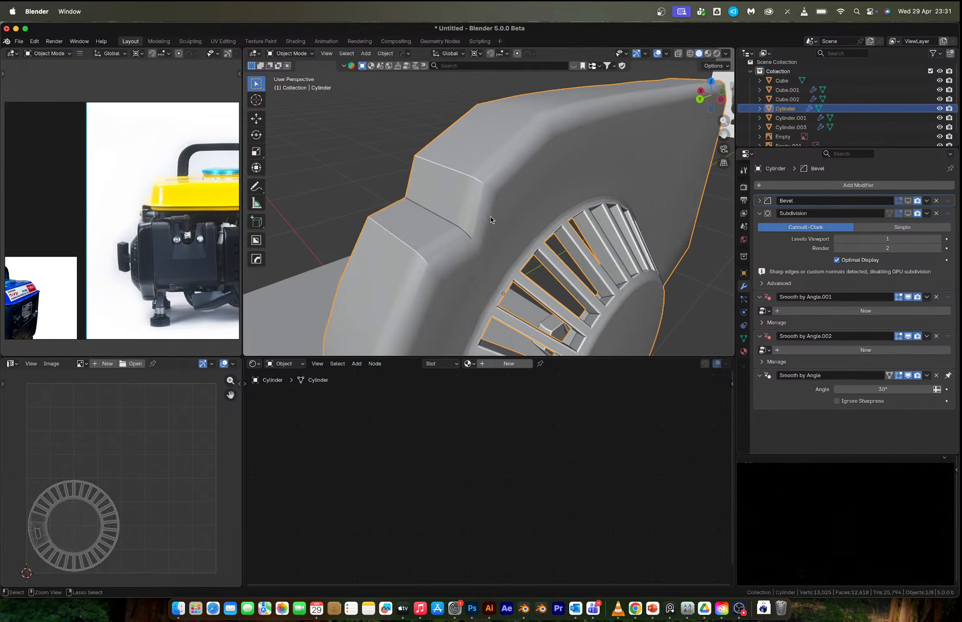
key(ctrl+z)
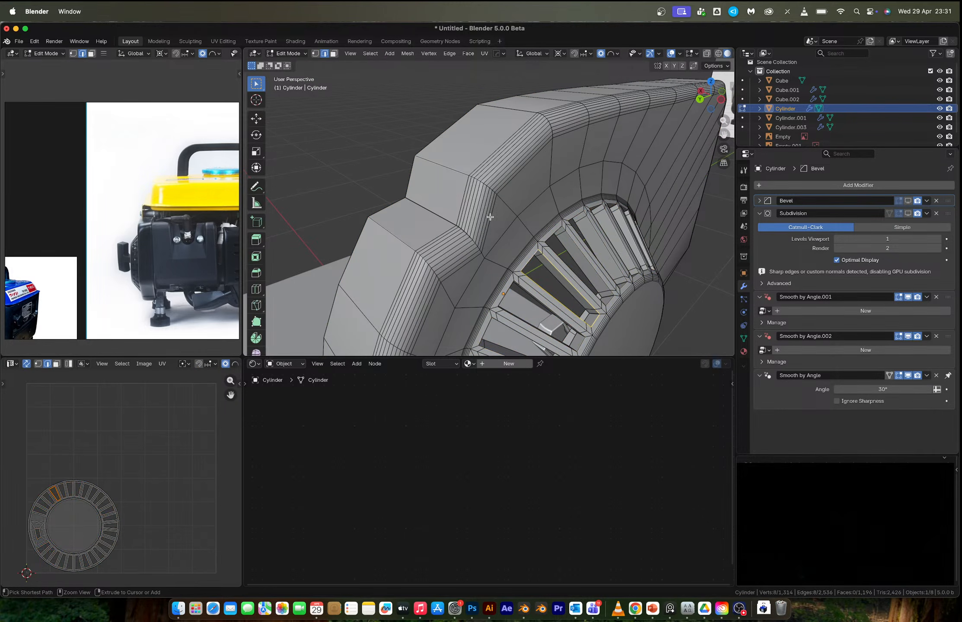
key(ctrl+z)
key(ctrl+z)
key(ctrl+shift+z)
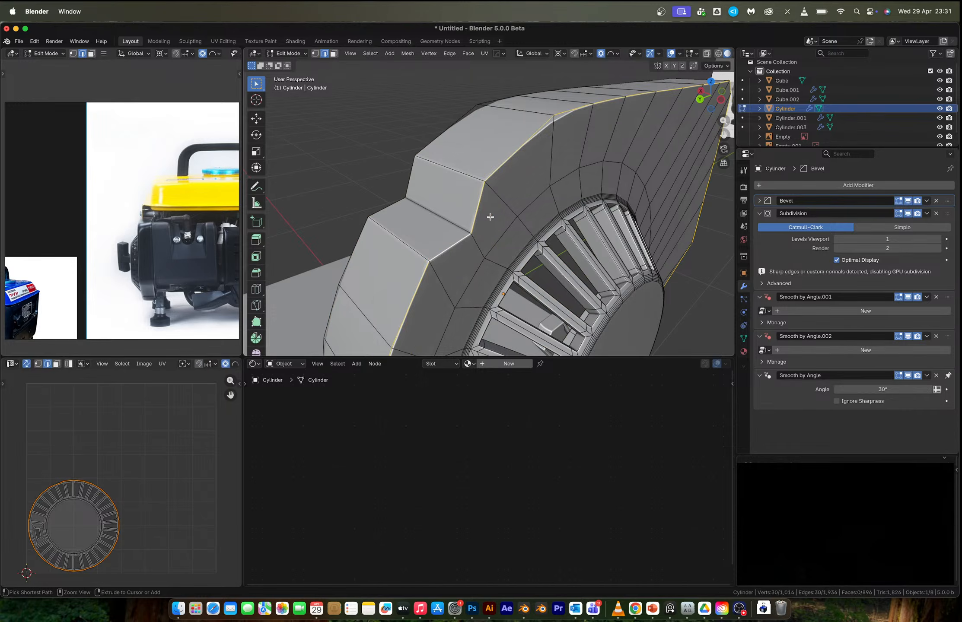
key(ctrl+z)
- Select one vent slot's front edge loop and extend the selection to all edges with equal face angles
shift+middle_drag(529, 275, 502, 181)
scroll(475, 220, up, 2)
key(Tab)
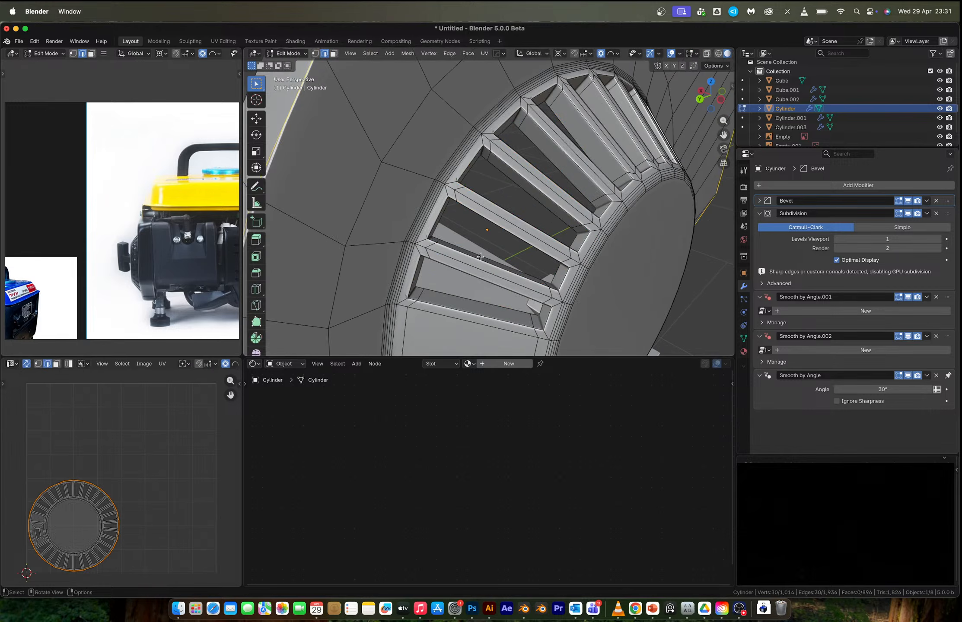
alt+click(455, 273)
key(shift+g)
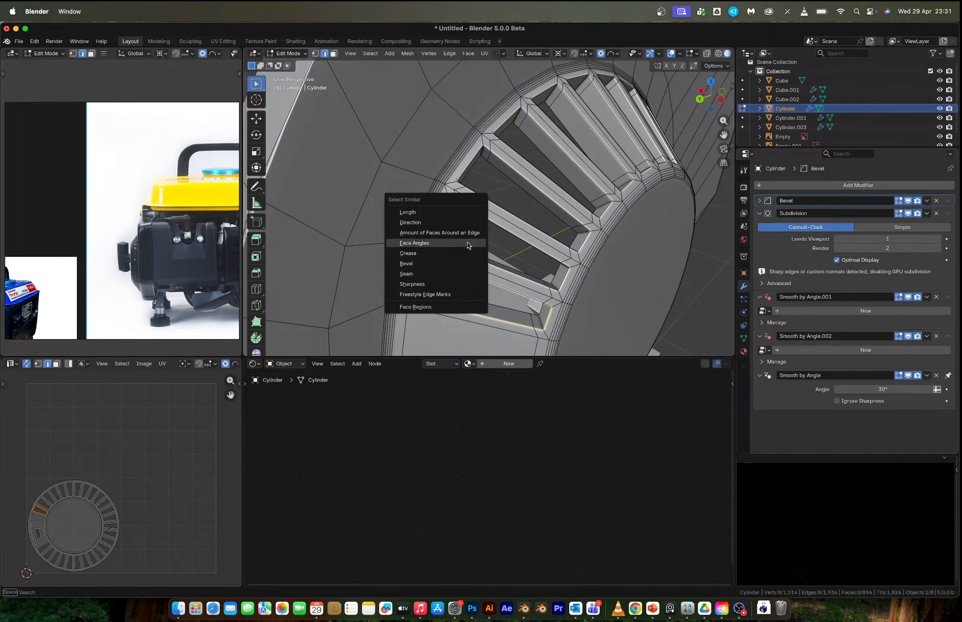
click(467, 245)
- Deselect the edge loops around the pull-handle hole and the housing's outer rim
middle_drag(517, 261, 547, 167)
scroll(477, 261, up, 2)
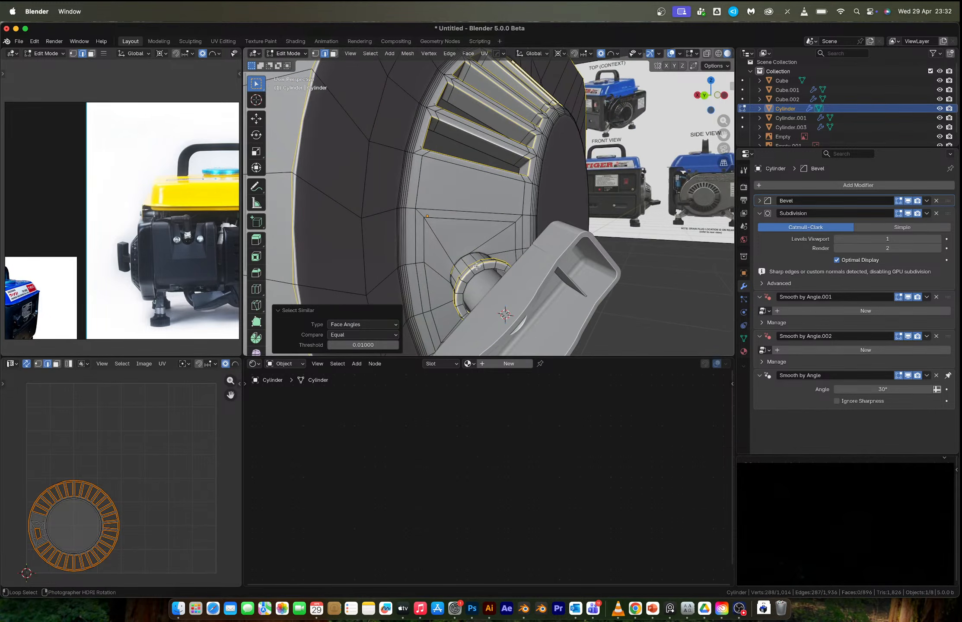
alt+shift+click(474, 263)
alt+shift+click(331, 215)
middle_drag(330, 214, 449, 231)
- Bevel the selected vent slot edges by about 0.006 m with 10 segments and inspect the rounded slots in Object Mode
scroll(462, 207, up, 3)
middle_drag(445, 155, 537, 305)
scroll(446, 177, up, 7)
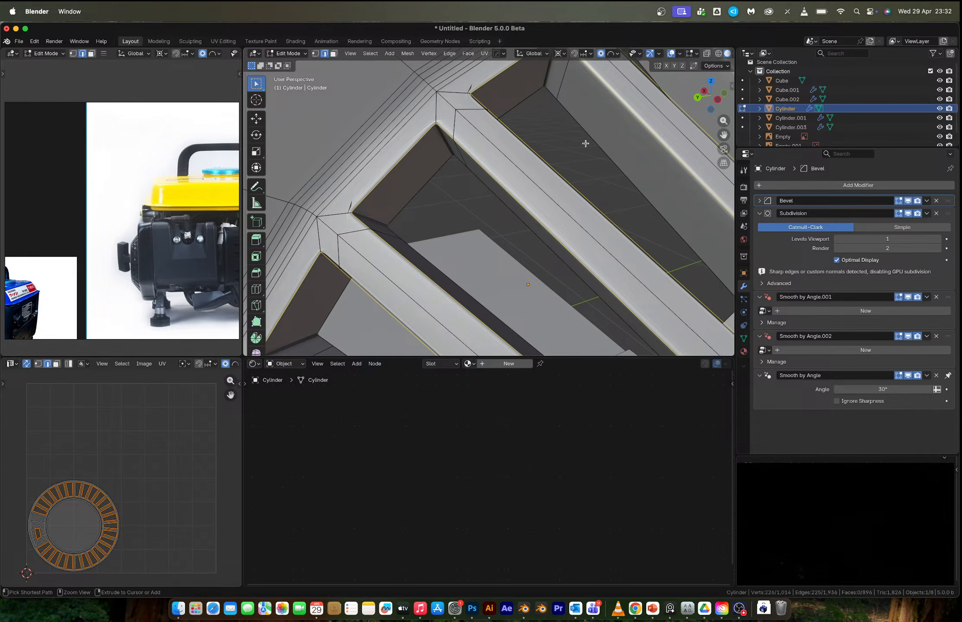
key(ctrl+b)
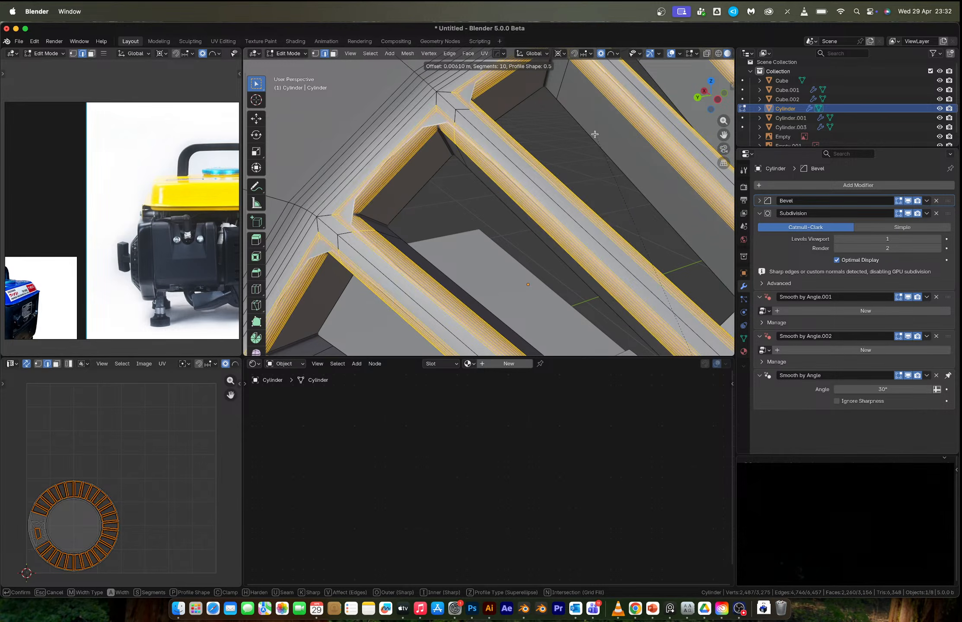
click(594, 134)
key(Tab)
scroll(561, 155, down, 10)
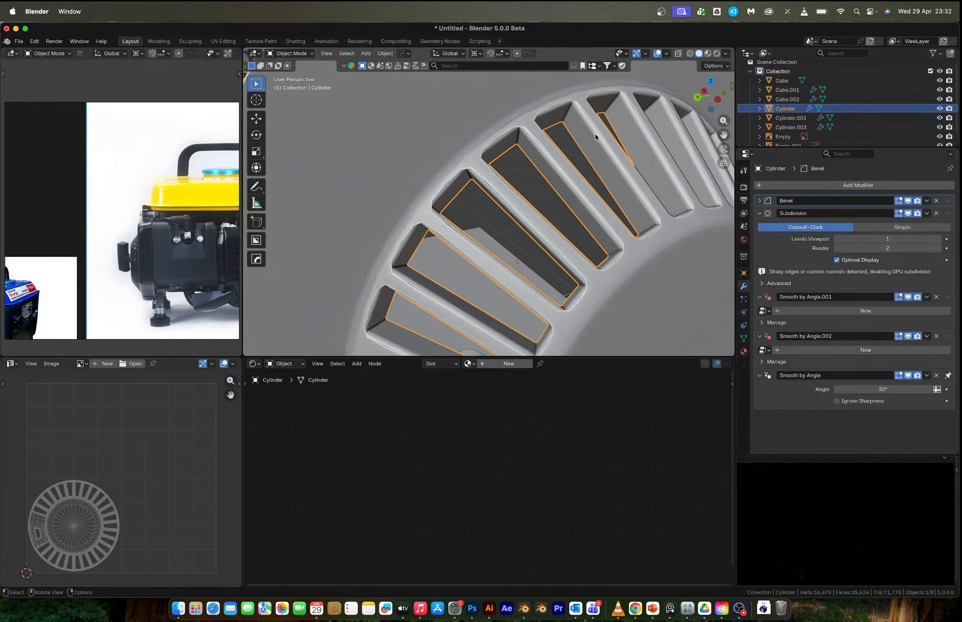
middle_drag(536, 170, 509, 179)
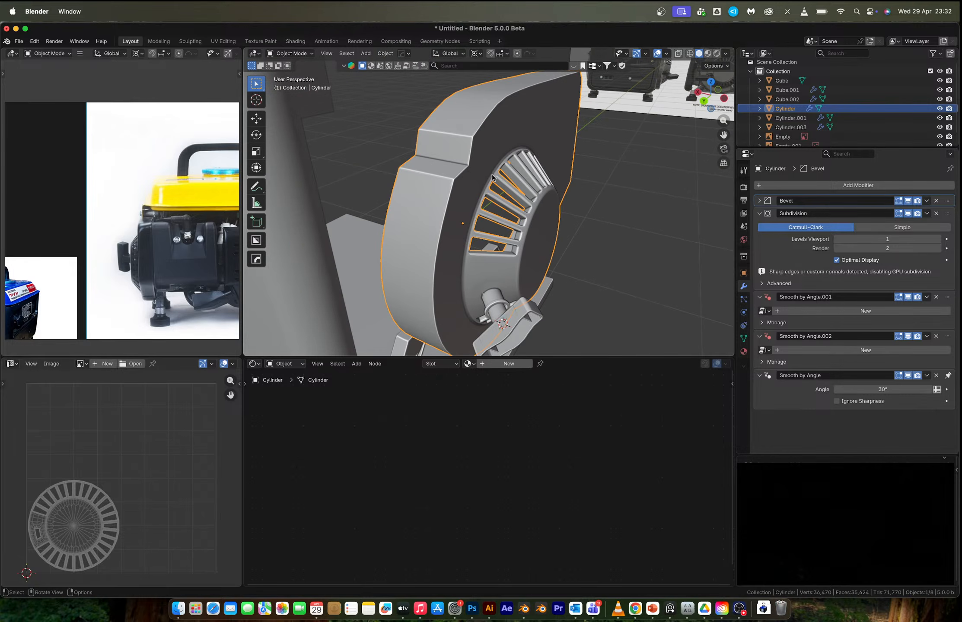
- Try a bevel of about 0.032 m with 10 segments on the housing's outer front edge loop and undo it
key(Tab)
alt+click(448, 197)
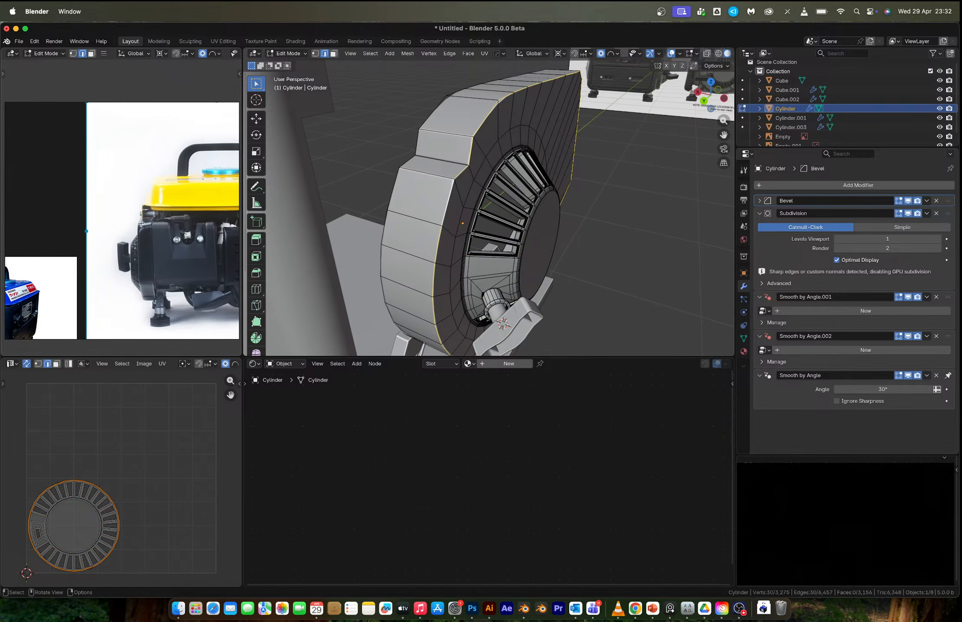
scroll(144, 291, up, 8)
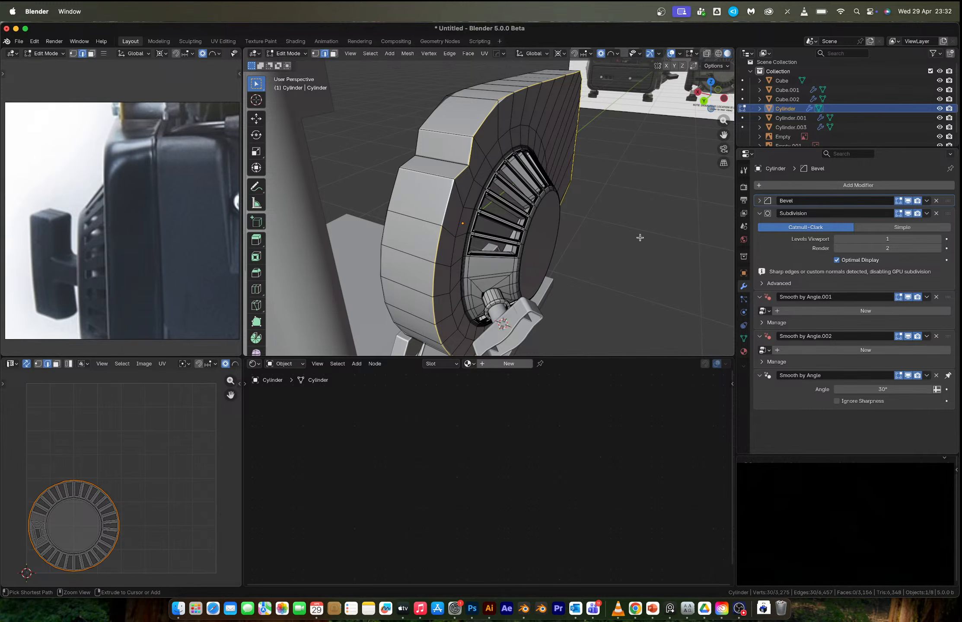
key(ctrl+b)
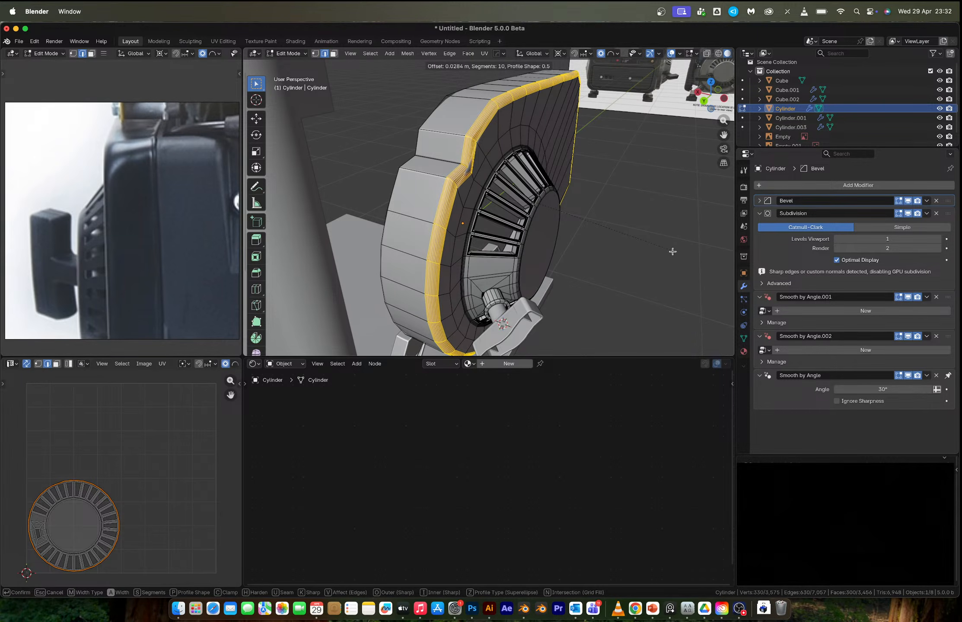
click(601, 214)
scroll(544, 209, up, 5)
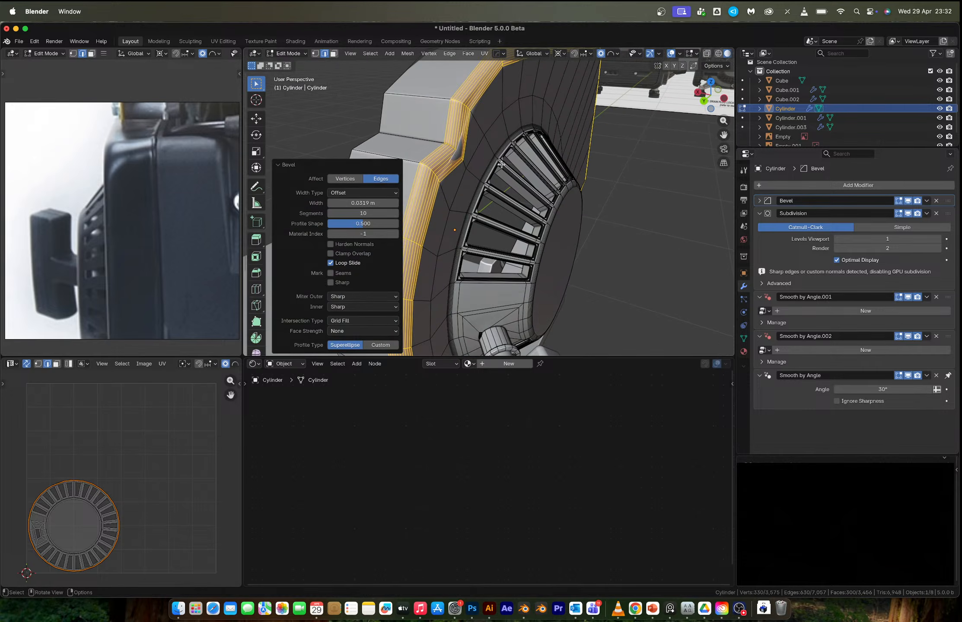
key(ctrl+z)
- Select the two vertices at the inner corner of the housing's rim notch and move them slightly outward in the left orthographic view
middle_drag(559, 214, 493, 197)
key(1)
click(490, 204)
shift+click(467, 174)
click(714, 99)
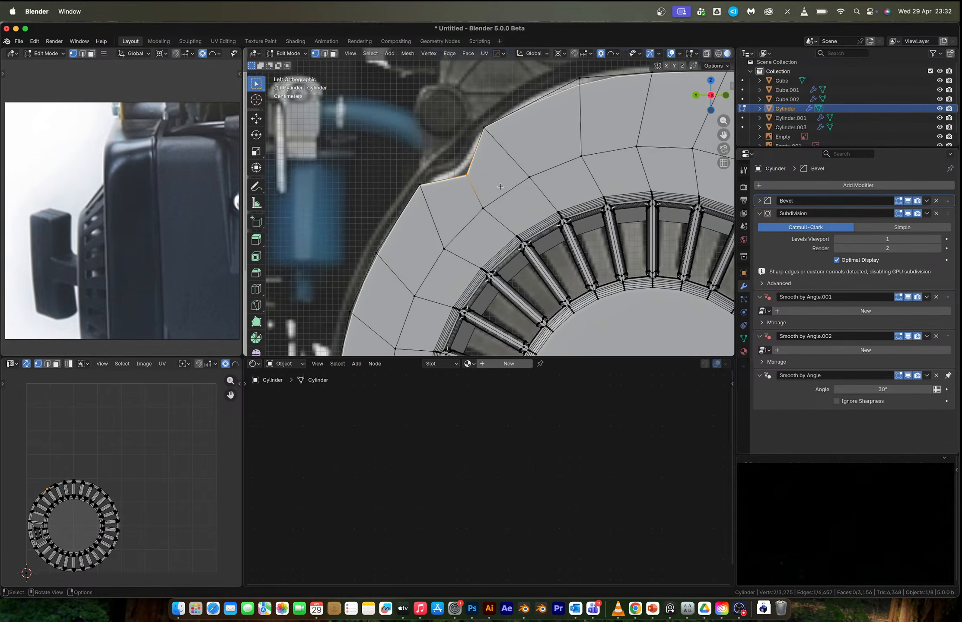
key(g)
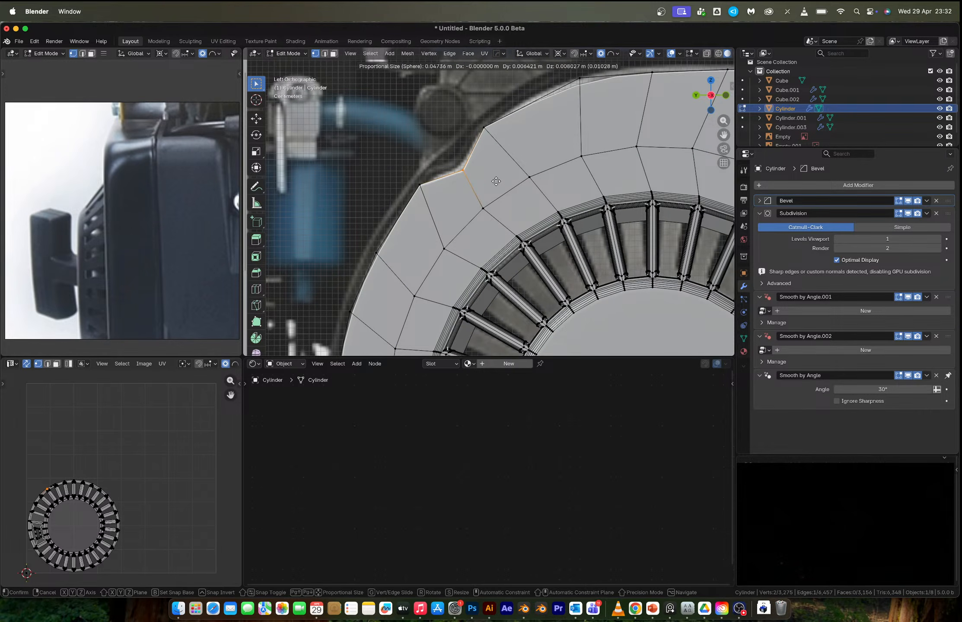
click(471, 178)
- Select the housing's outer front edge loop and try bevelling it by about 0.009 m with 10 segments
key(2)
alt+click(478, 190)
middle_drag(478, 190, 534, 213)
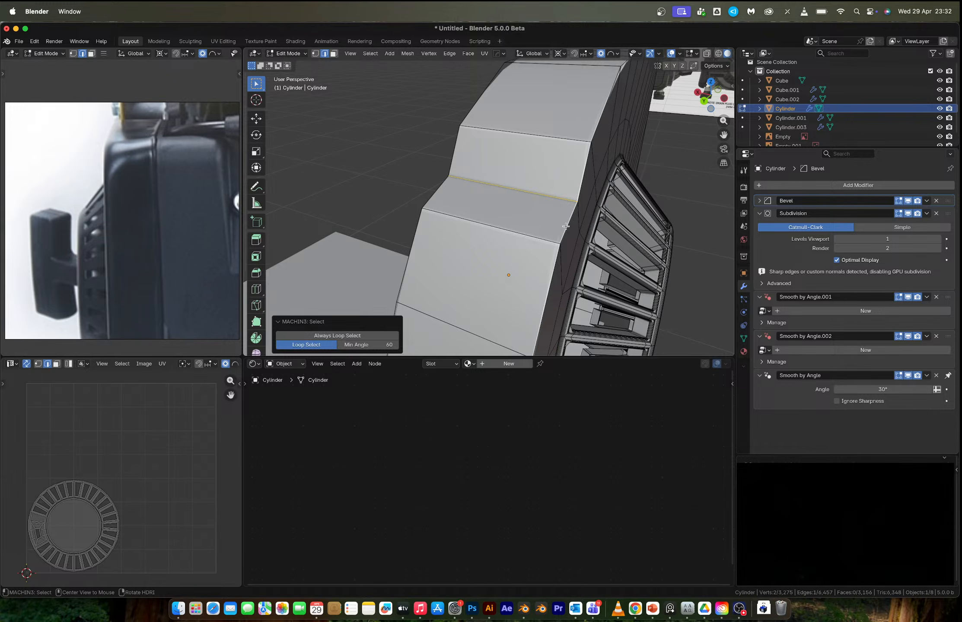
middle_drag(566, 225, 543, 178)
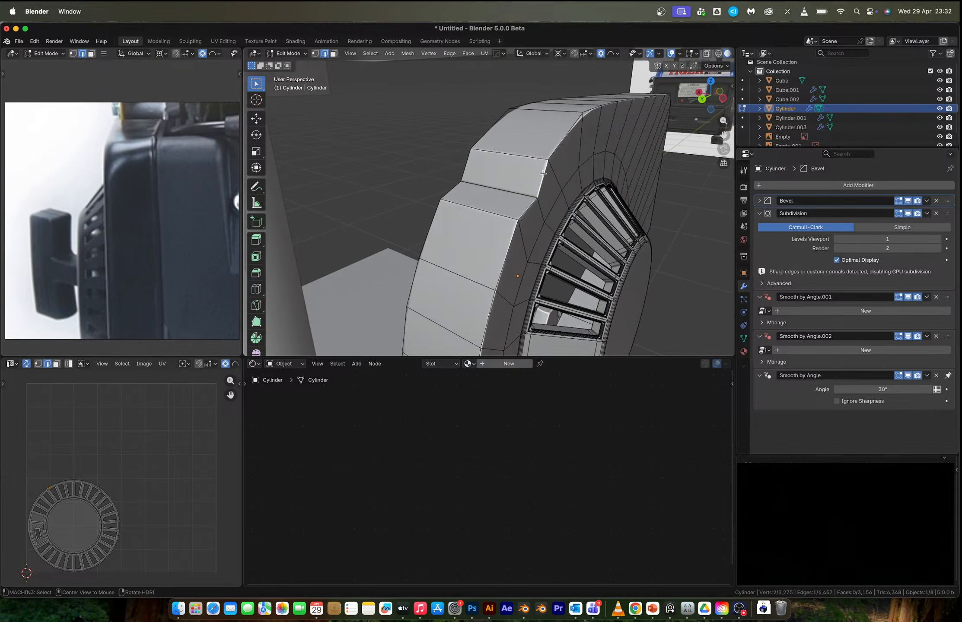
alt+click(555, 151)
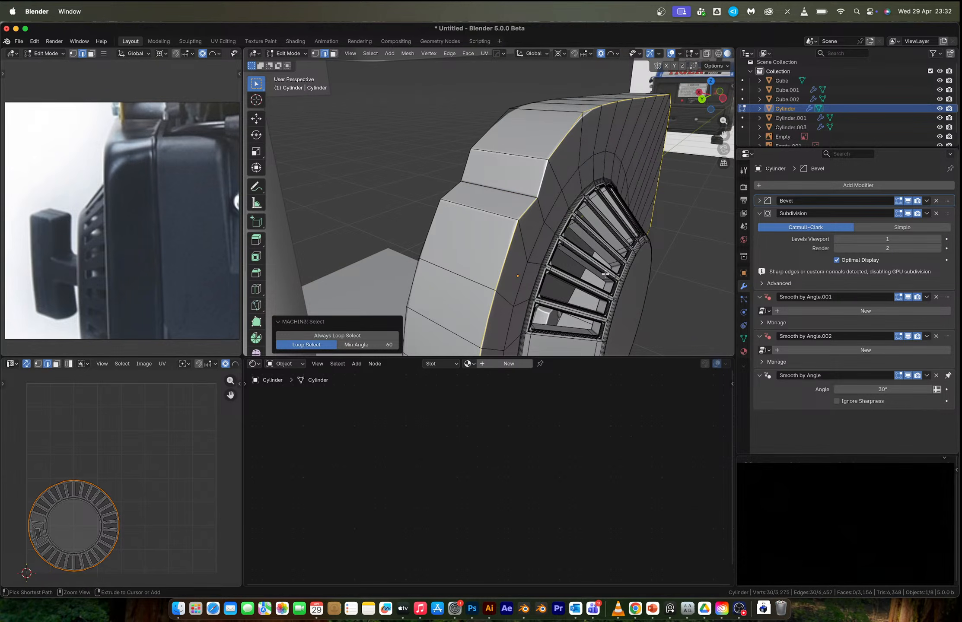
middle_drag(606, 274, 606, 274)
key(ctrl+b)
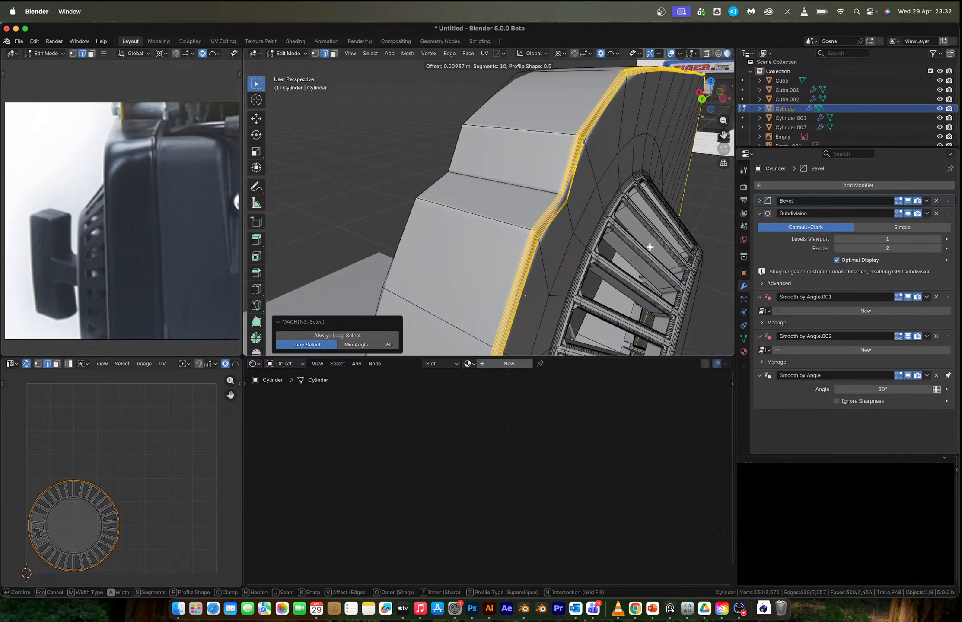
key(Escape)
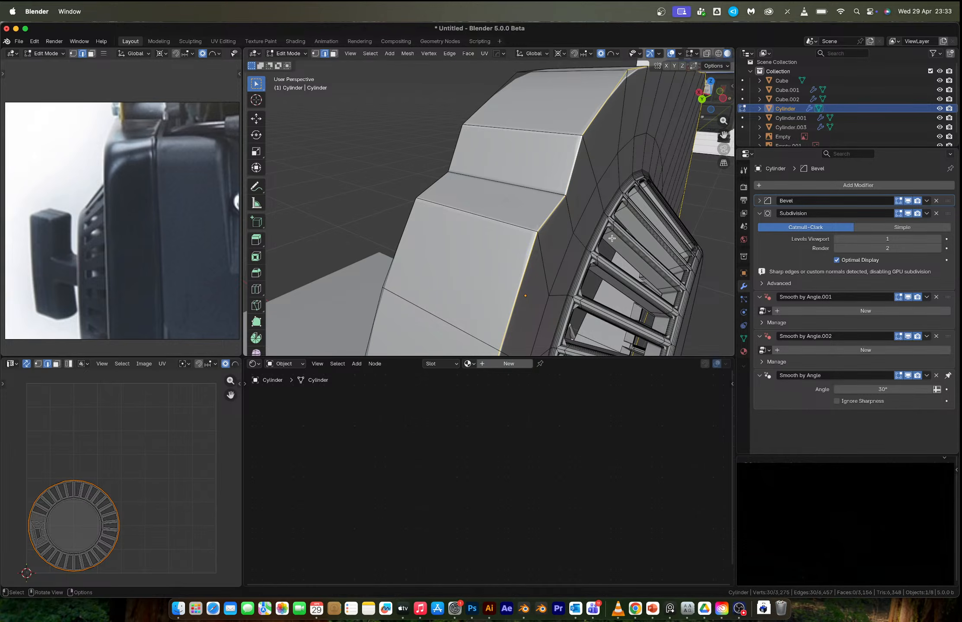
- Check the housing in Object Mode without its Bevel modifier, remove that modifier and return to Edit Mode
middle_drag(612, 238, 597, 233)
key(Tab)
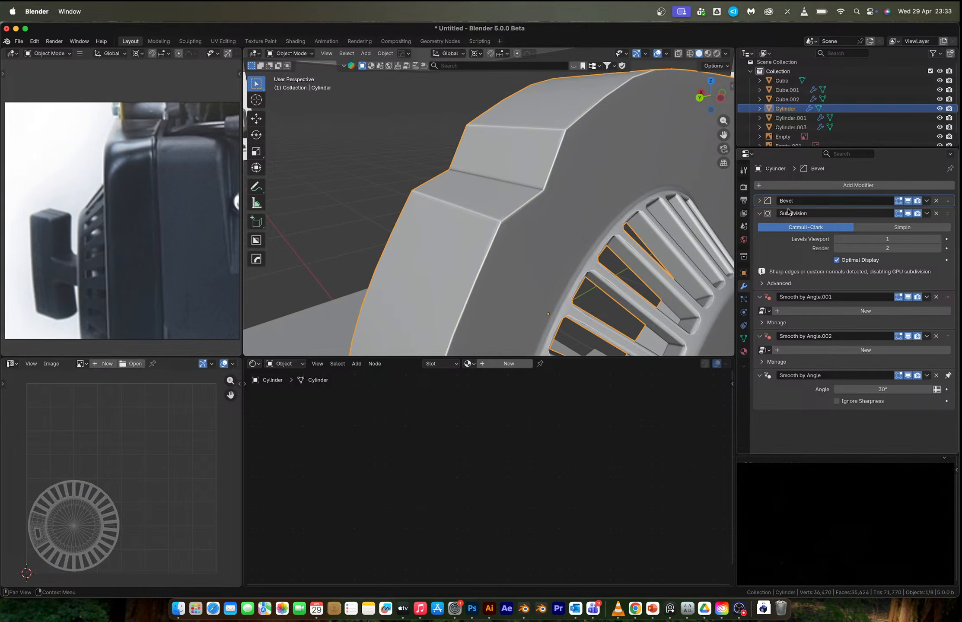
click(907, 200)
mouse_move(557, 207)
middle_down()
mouse_move(535, 201)
mouse_move(566, 209)
middle_up()
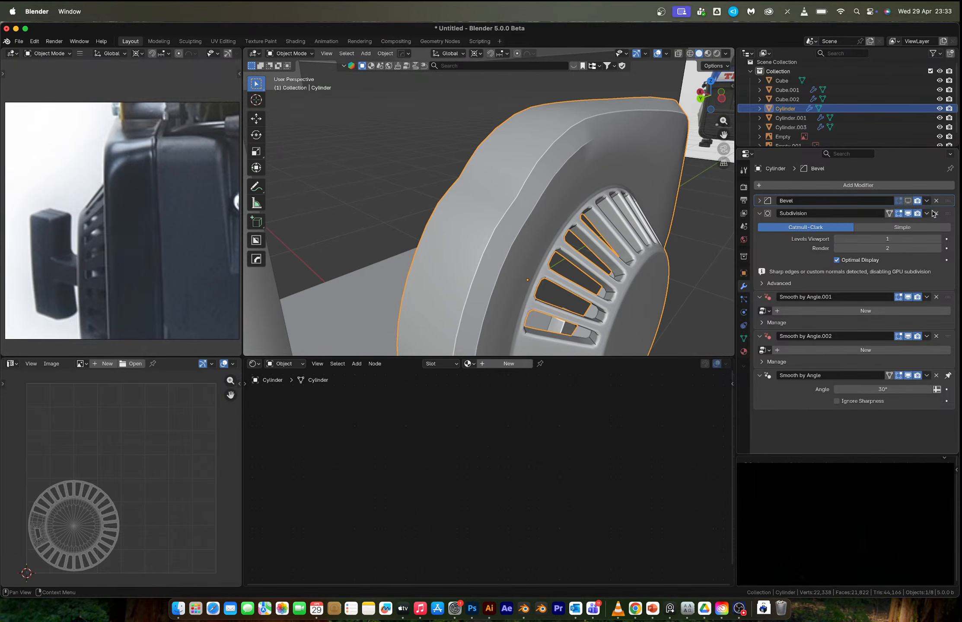
click(936, 201)
key(Tab)
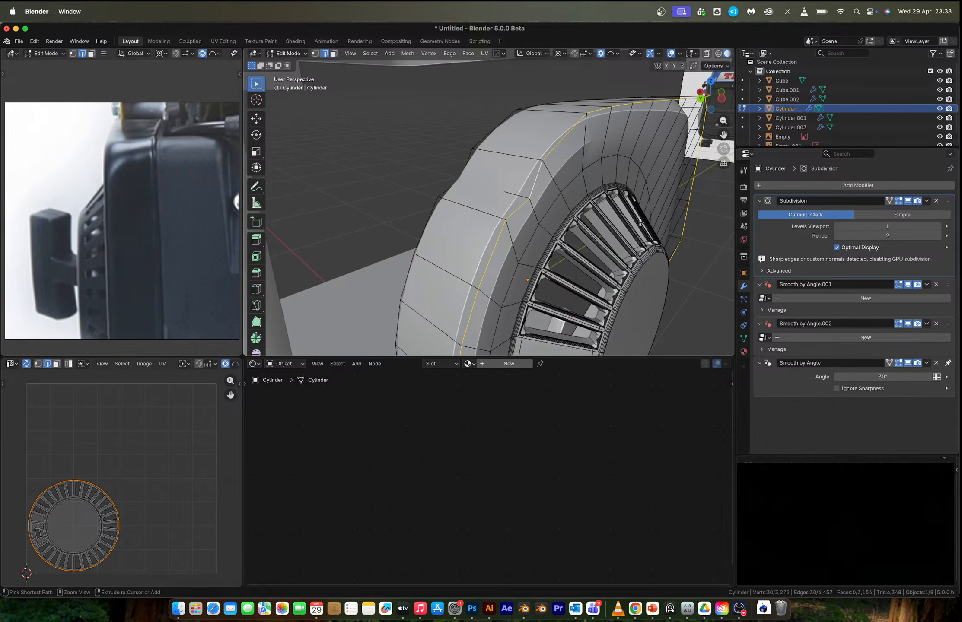
- Bevel the housing's outer front edge loop by about 0.049 m with 10 segments and inspect the rounded rim in Object Mode
key(ctrl+b)
scroll(605, 194, up, 9)
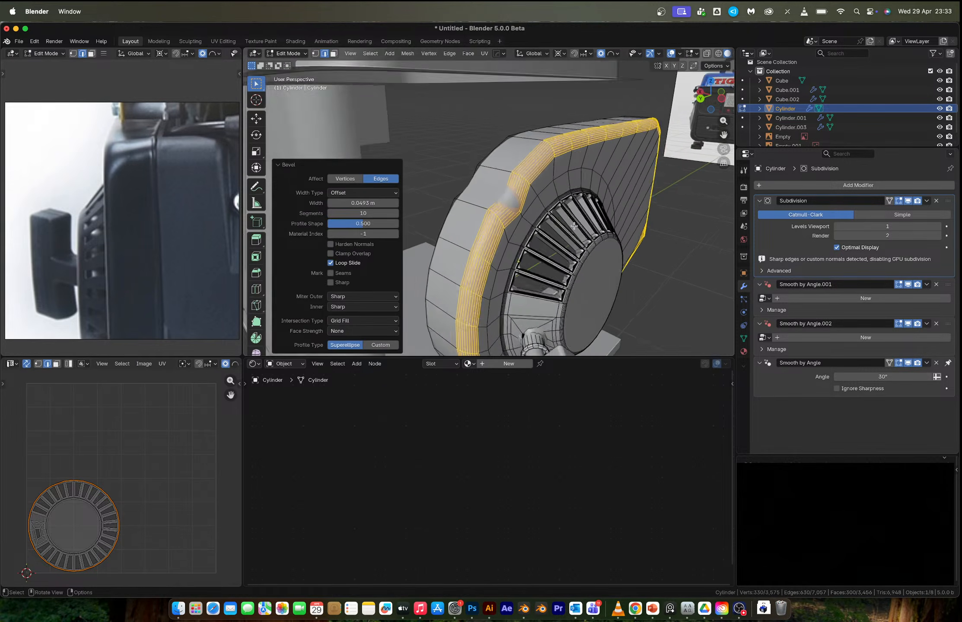
key(Tab)
middle_drag(601, 267, 588, 238)
scroll(552, 247, down, 5)
scroll(520, 264, up, 5)
shift+middle_drag(520, 263, 484, 166)
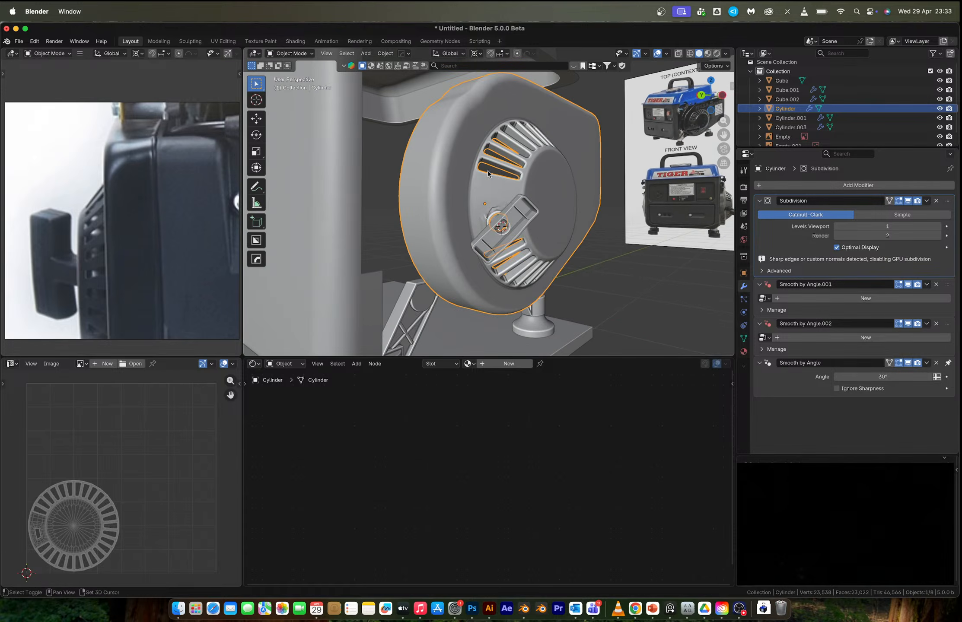
- Examine the housing mesh around the base of the pull-handle collar with the Subdivision display switched off
scroll(502, 219, up, 4)
shift+middle_drag(502, 219, 549, 225)
click(520, 202)
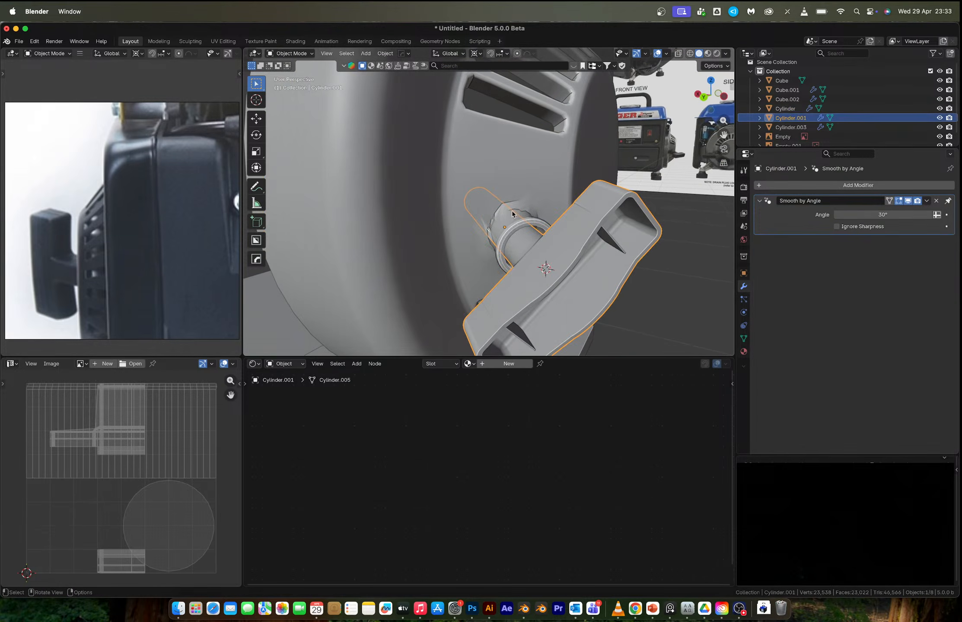
scroll(521, 218, up, 5)
key(Tab)
key(Tab)
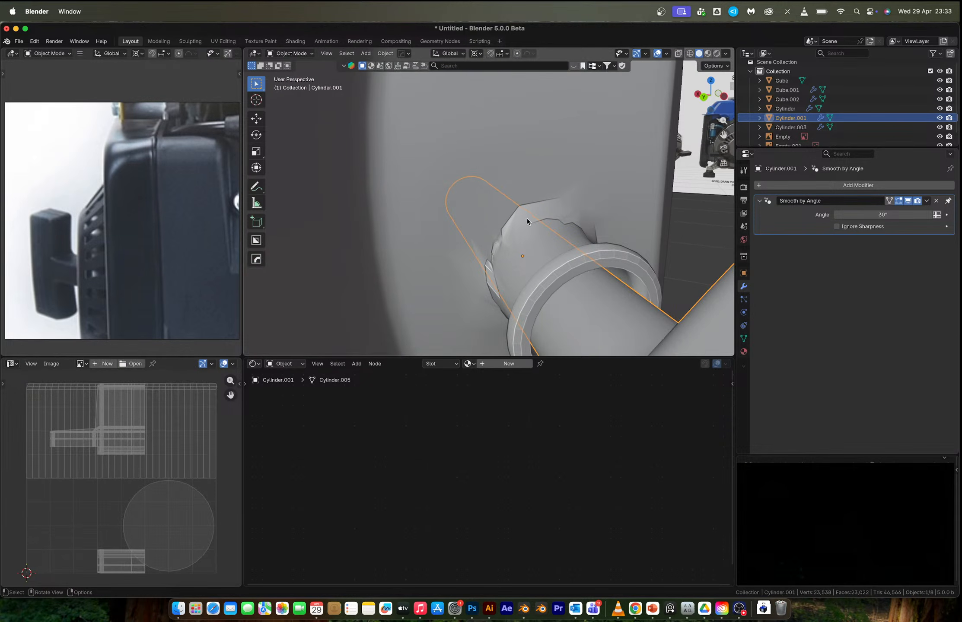
click(527, 218)
key(Tab)
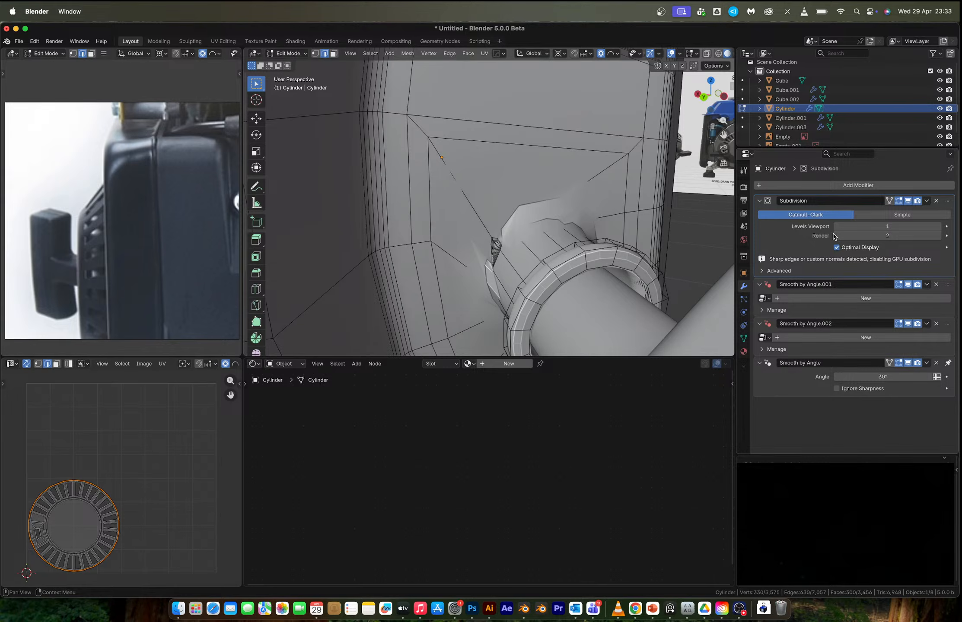
click(907, 200)
scroll(529, 252, up, 2)
middle_drag(529, 253, 550, 251)
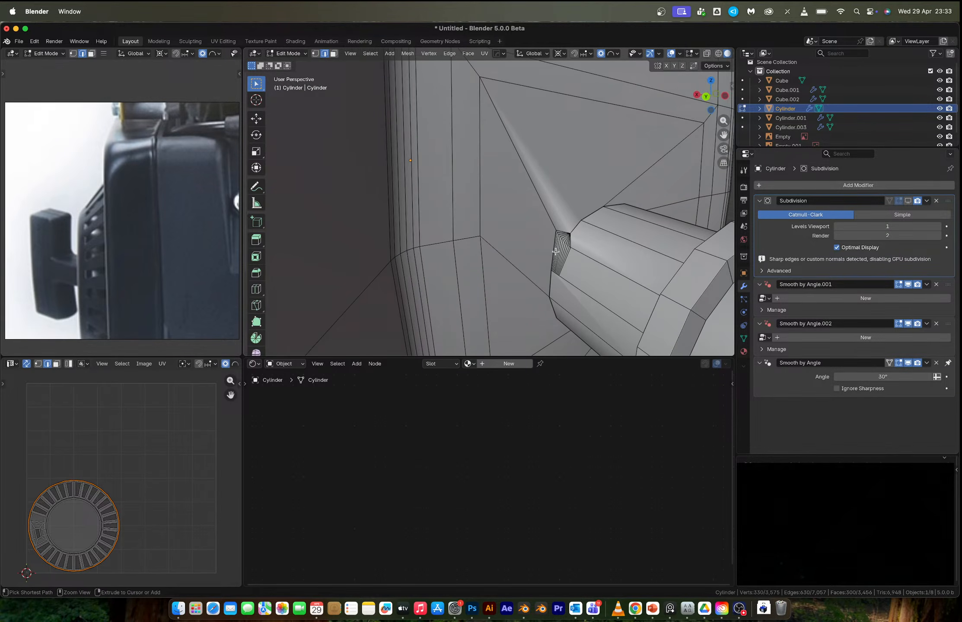
- Undo the recent housing edits back to the state before the vent slot bevel, with the slot edges selected
key(ctrl+z)
key(ctrl+z)
key(ctrl+z)
key(ctrl+shift+z)
key(ctrl+shift+z)
key(ctrl+z)
key(ctrl+z)
key(ctrl+z)
key(ctrl+z)
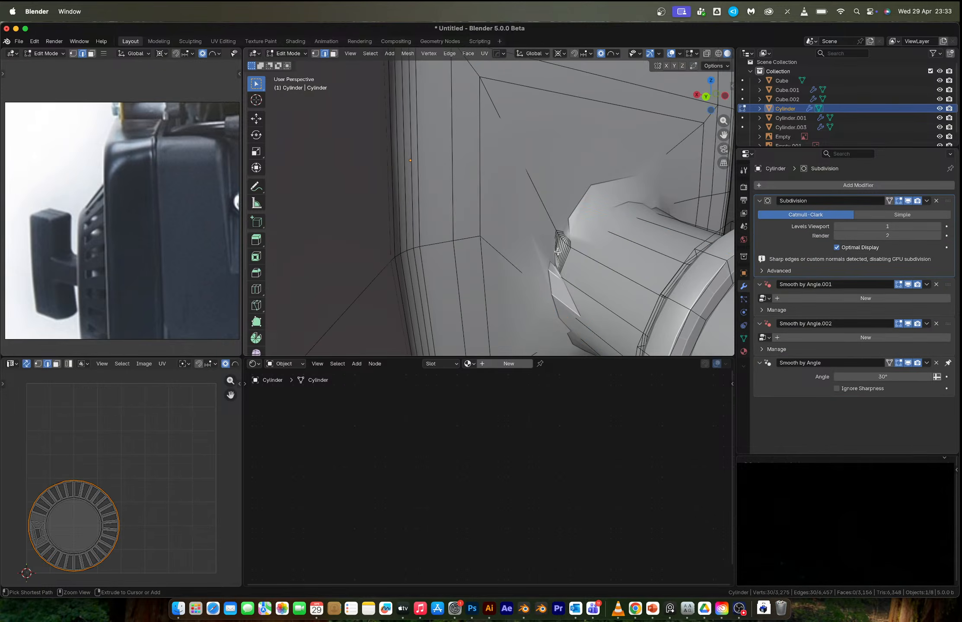
key(ctrl+z)
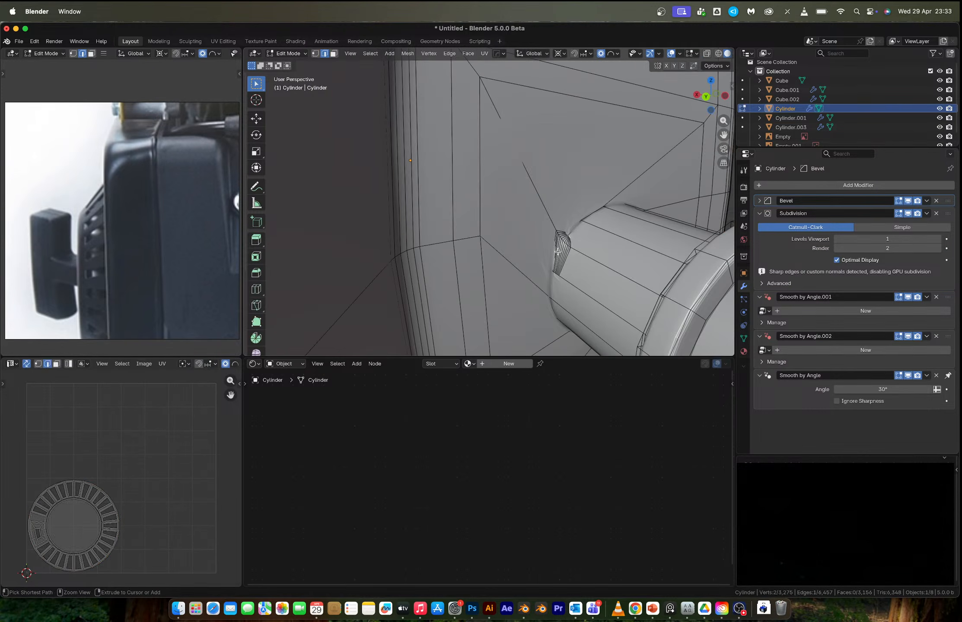
key(ctrl+z)
key(ctrl+z)
key(ctrl+z)
key(ctrl+z)
- Deselect the housing's outer rim loop in X-ray and bevel the vent slot edges by about 0.004 m with 10 segments
middle_drag(573, 254, 522, 204)
key(alt+z)
middle_drag(407, 216, 464, 187)
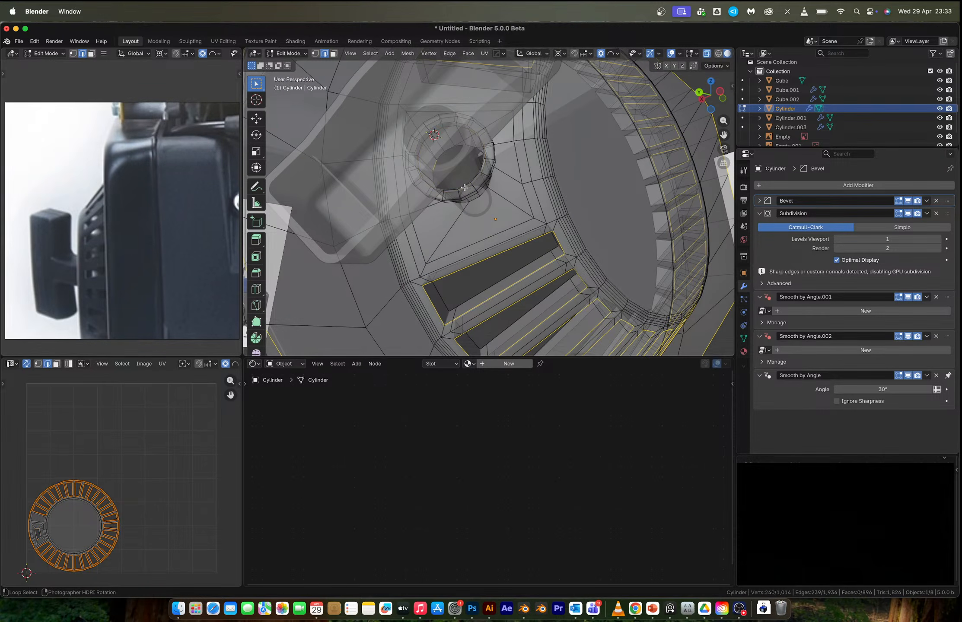
scroll(462, 246, down, 5)
middle_drag(424, 255, 491, 282)
scroll(495, 245, up, 4)
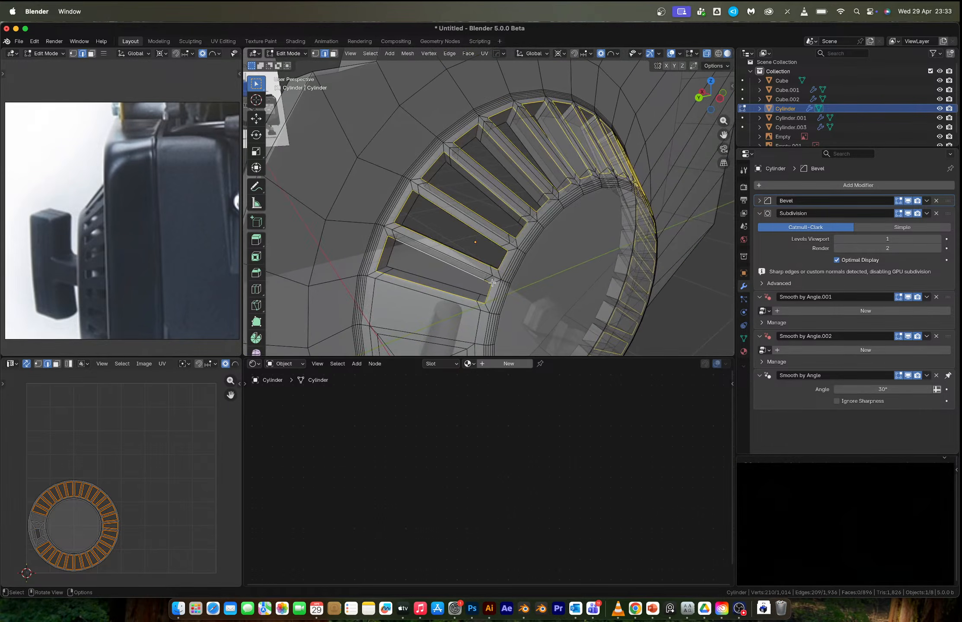
scroll(491, 282, up, 4)
key(ctrl+b)
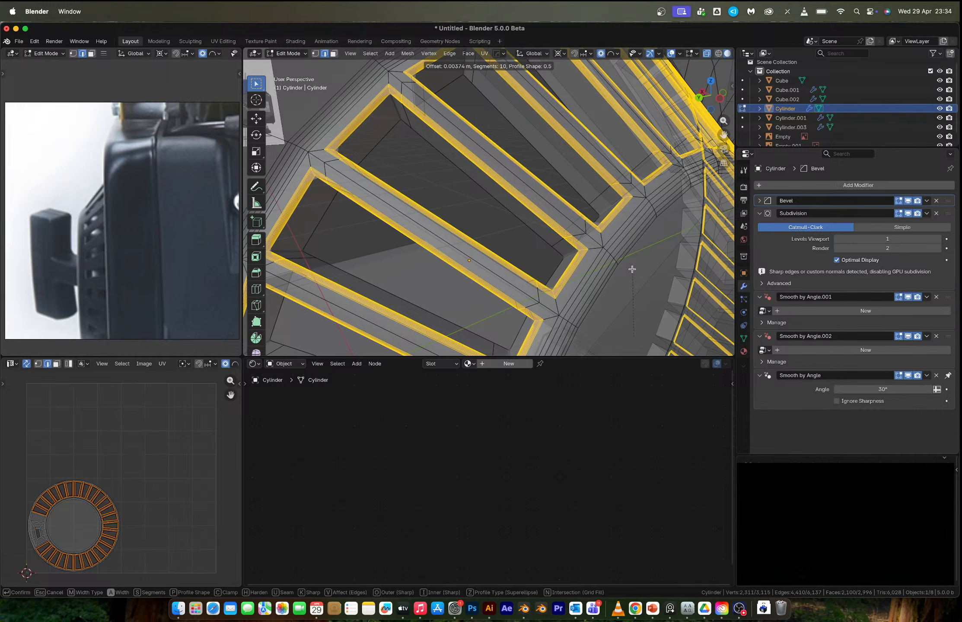
click(631, 269)
- Remove the Bevel modifier from the housing in Object Mode and inspect the shading around the pull-handle collar
key(Tab)
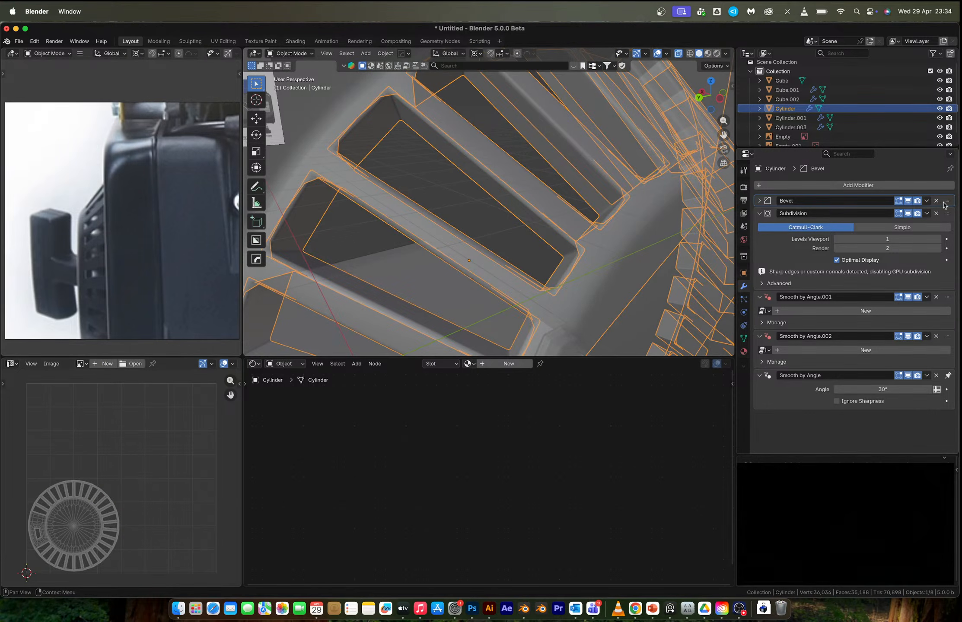
key(ctrl+x)
scroll(522, 217, down, 6)
middle_drag(522, 218, 551, 207)
scroll(551, 207, up, 10)
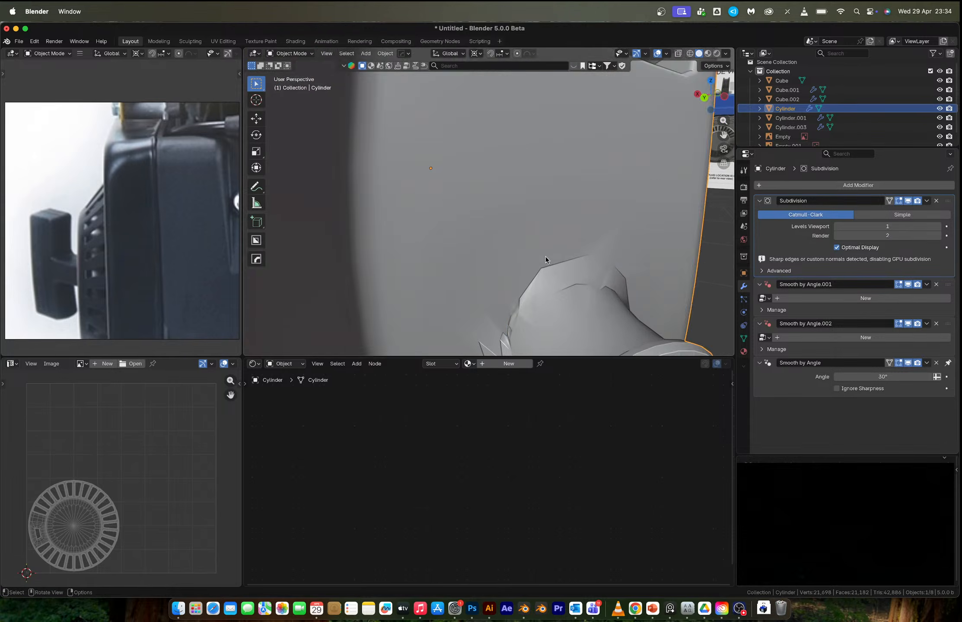
key(Tab)
key(Tab)
scroll(499, 312, down, 5)
middle_drag(506, 238, 523, 243)
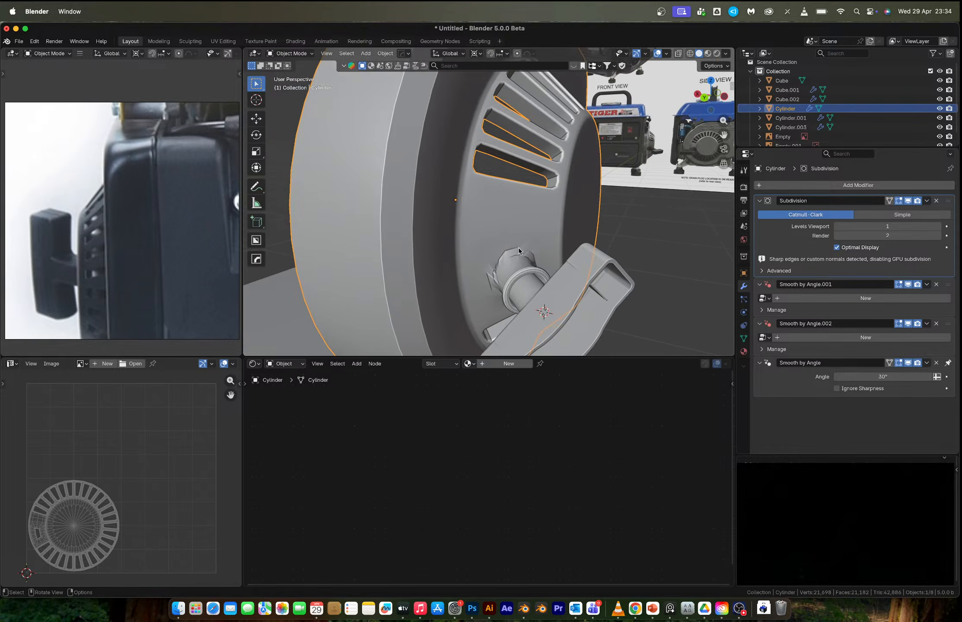
- Select the cluster of tightly packed vertices at the base of the pull-handle collar in vertex mode with X-ray
scroll(522, 243, up, 5)
key(Tab)
key(alt+z)
middle_drag(521, 312, 556, 255)
scroll(509, 242, up, 2)
key(1)
click(555, 270)
key(alt+z)
key(alt+z)
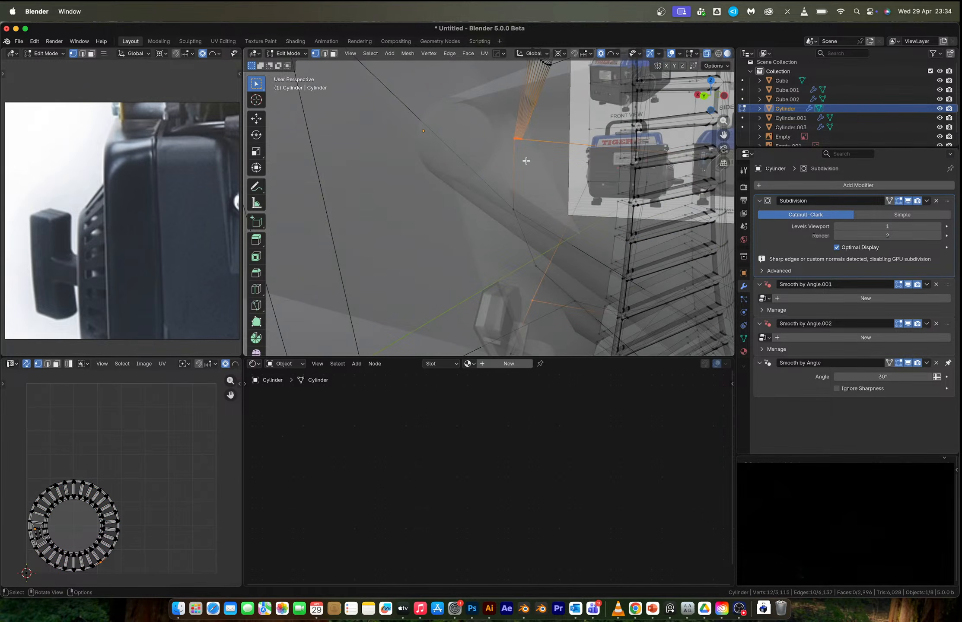
- Switch off the Subdivision modifier's viewport display and X-ray, and inspect the selected vertex cluster on the collar base
click(908, 202)
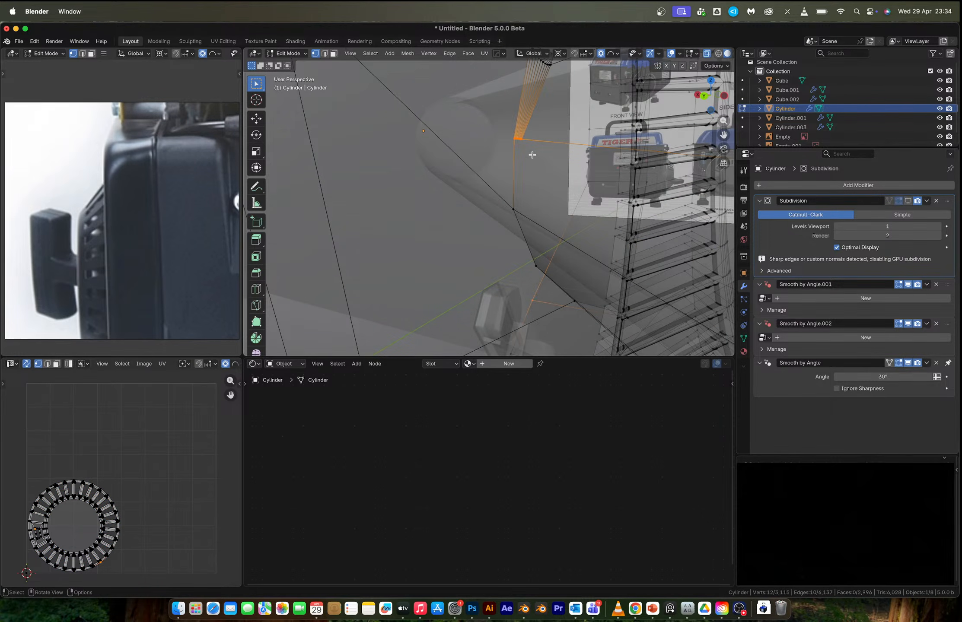
key(alt+z)
scroll(532, 155, up, 4)
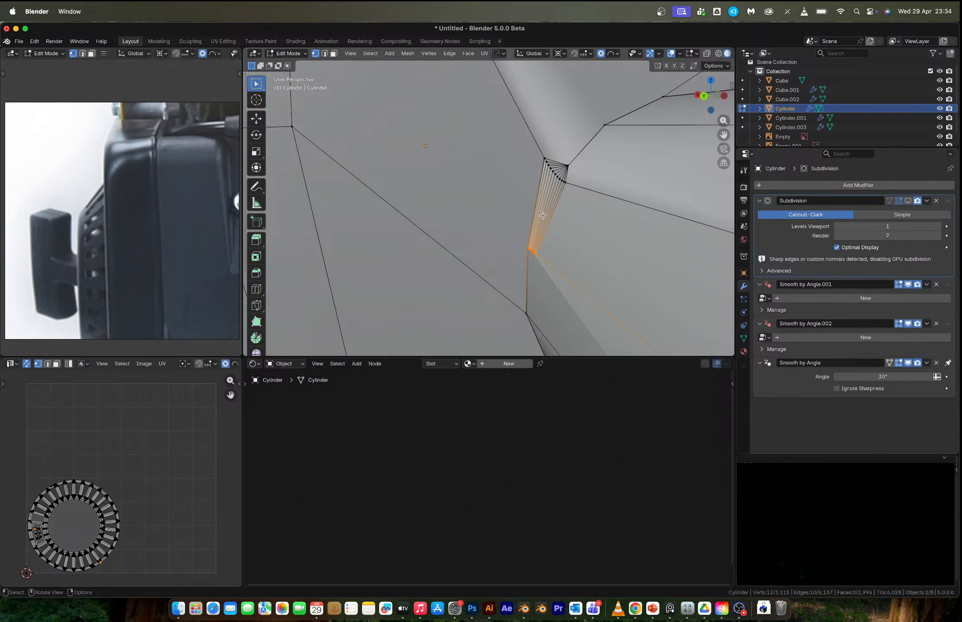
scroll(542, 213, down, 4)
mouse_move(551, 213)
middle_down()
mouse_move(576, 210)
mouse_move(548, 223)
middle_up()
scroll(563, 224, up, 2)
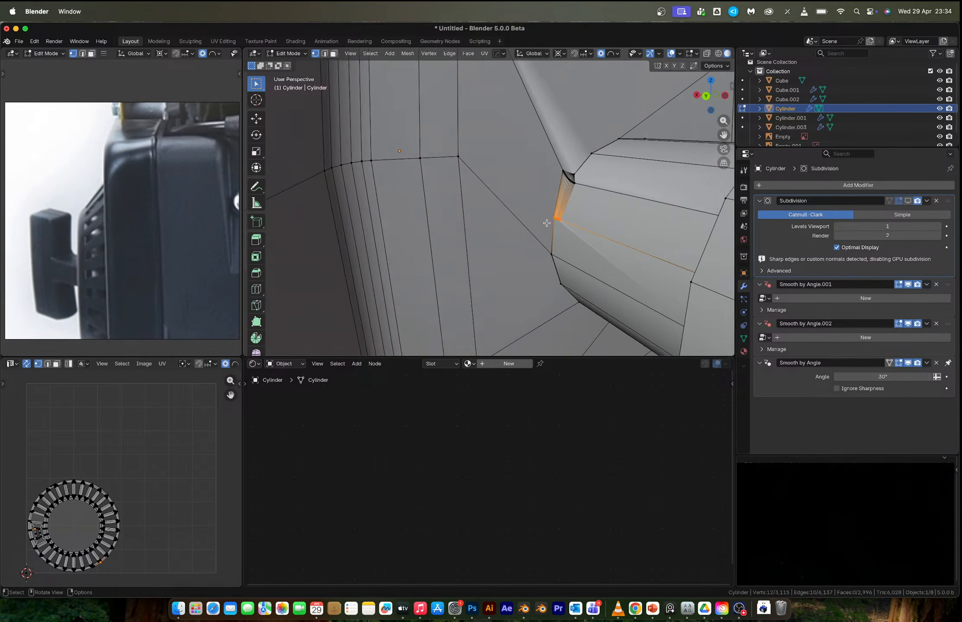
scroll(547, 223, up, 3)
scroll(596, 235, up, 4)
scroll(622, 236, down, 2)
shift+middle_drag(622, 236, 576, 230)
scroll(535, 232, down, 2)
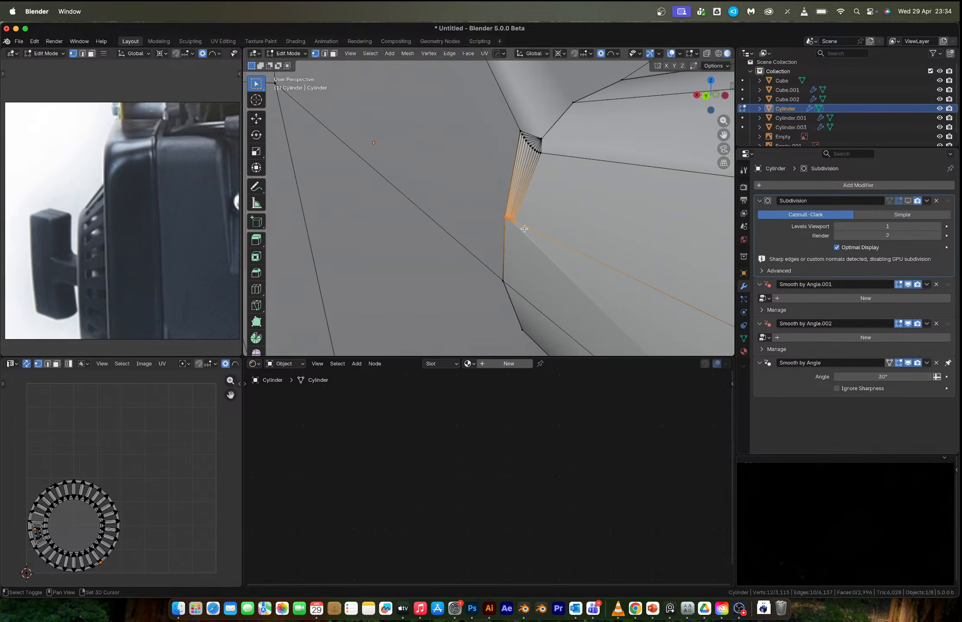
- Merge the selected vertex cluster at the collar base into a single vertex with At Last
key(m)
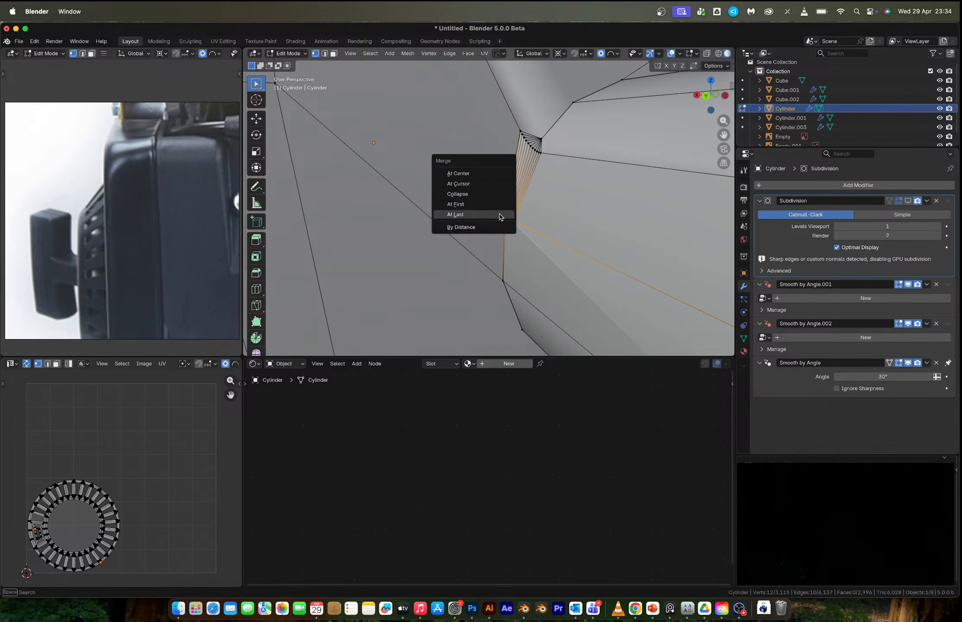
click(489, 215)
scroll(518, 233, up, 2)
scroll(518, 233, up, 2)
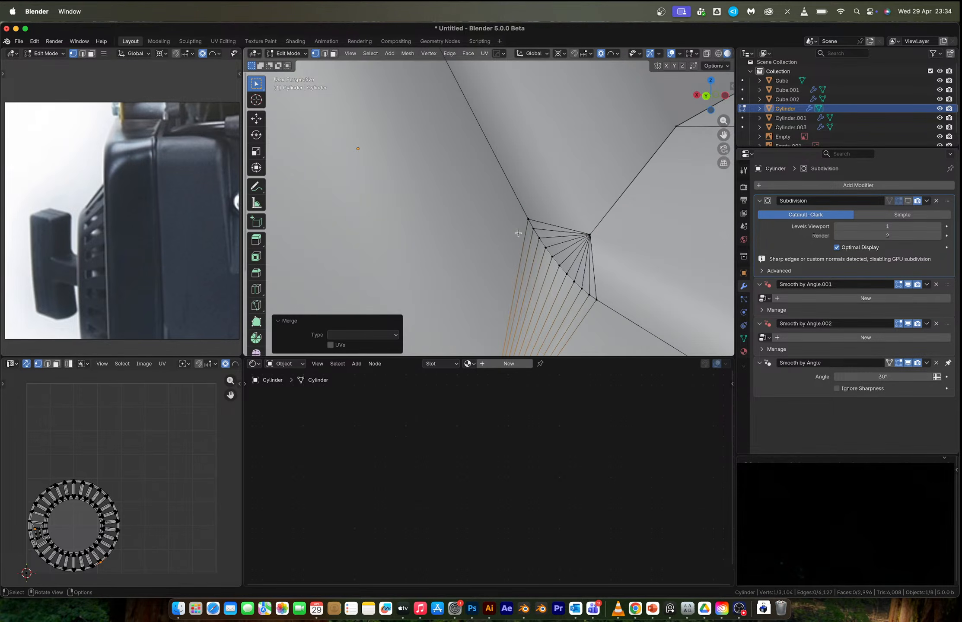
- Select the remaining fan of vertices at the collar's upper corner and merge them At Last into the corner vertex
key(ctrl+z)
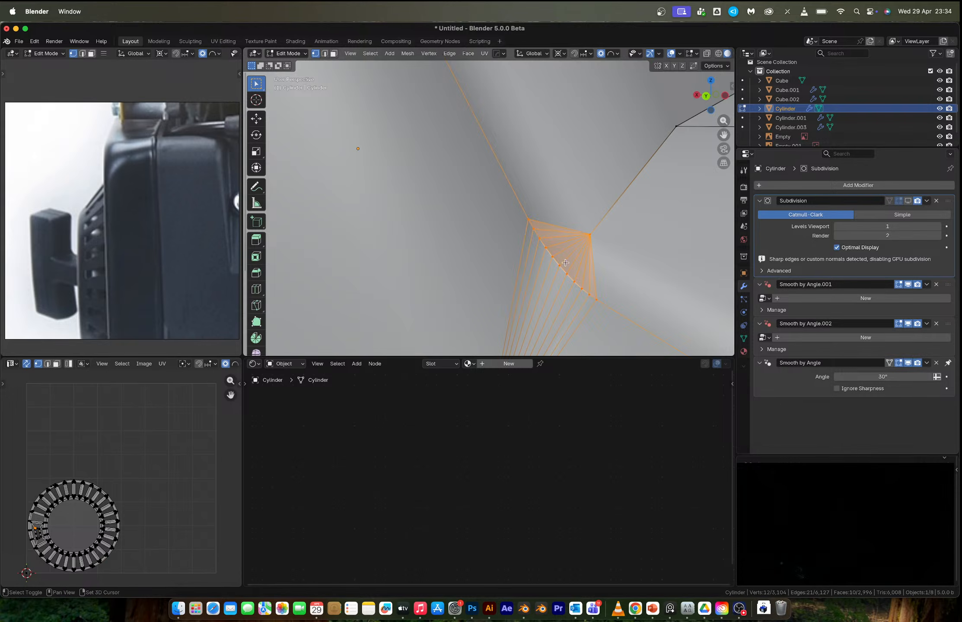
key(m)
click(531, 222)
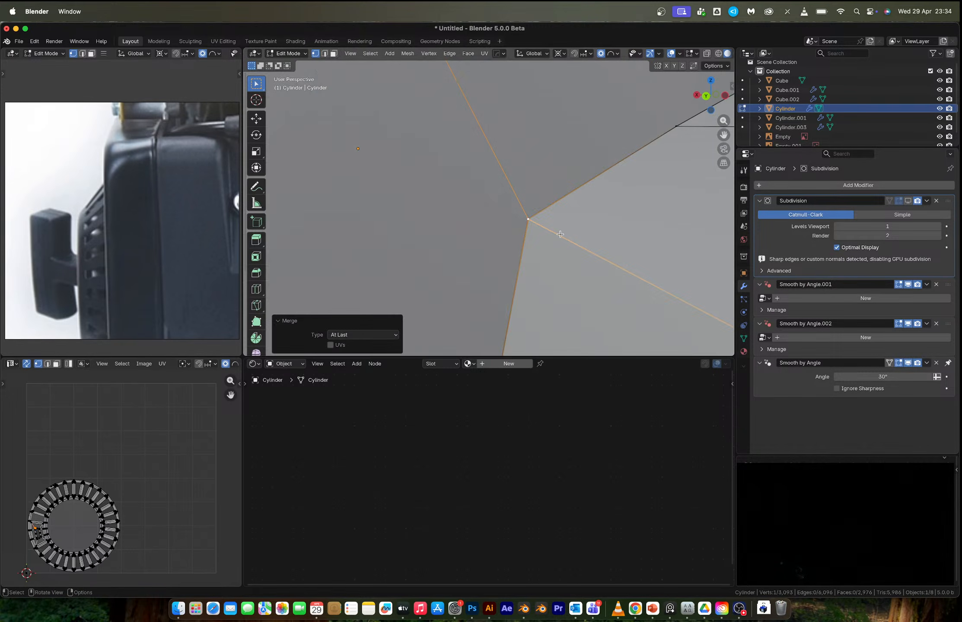
scroll(559, 233, down, 6)
scroll(504, 210, up, 2)
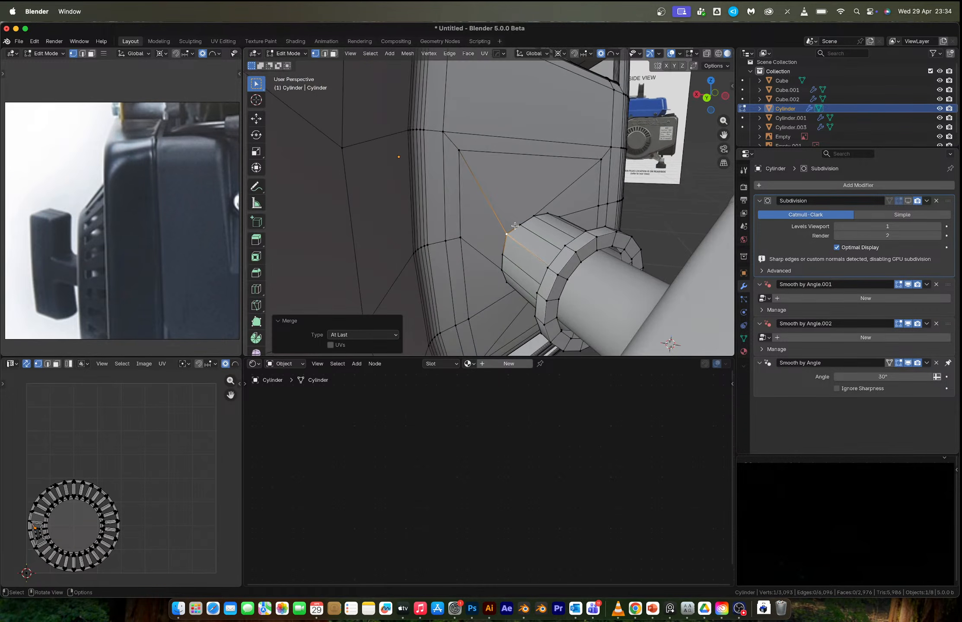
- Select an edge at the base of the pull-handle collar and extend the selection with MESHmachine's Loop Select
key(Tab)
key(Tab)
key(2)
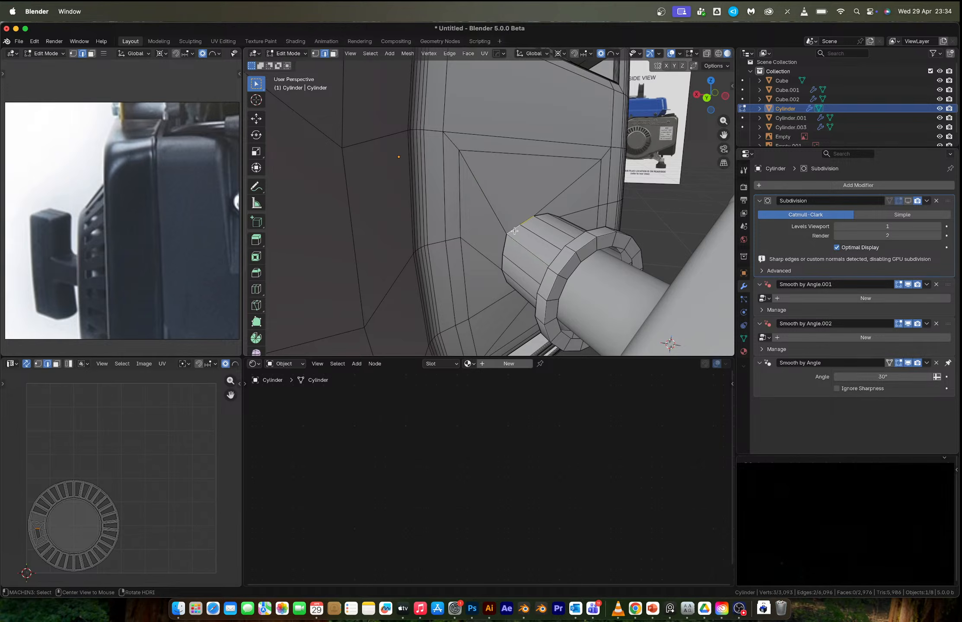
key(y)
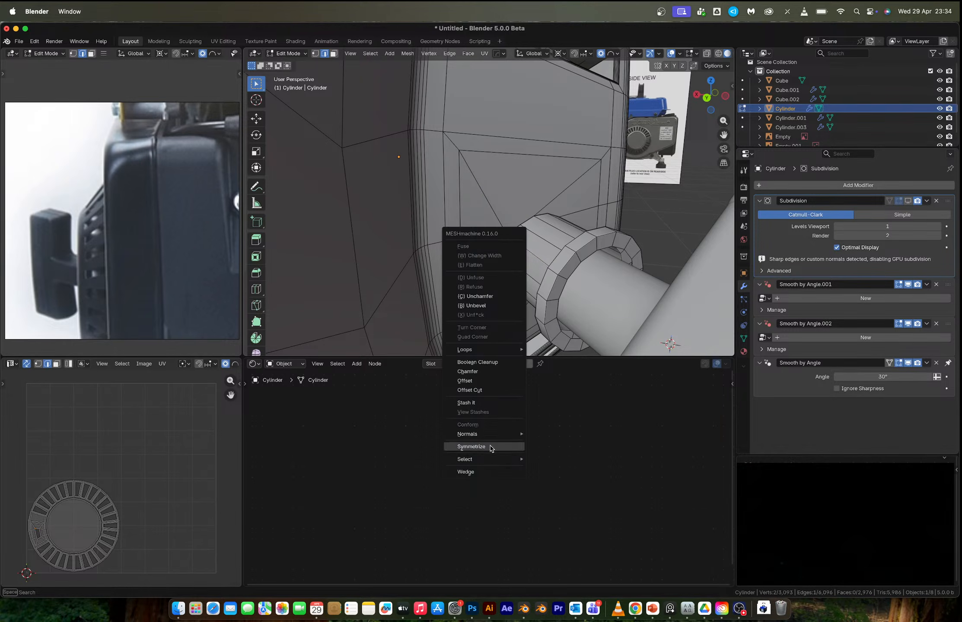
mouse_move(492, 459)
click(549, 459)
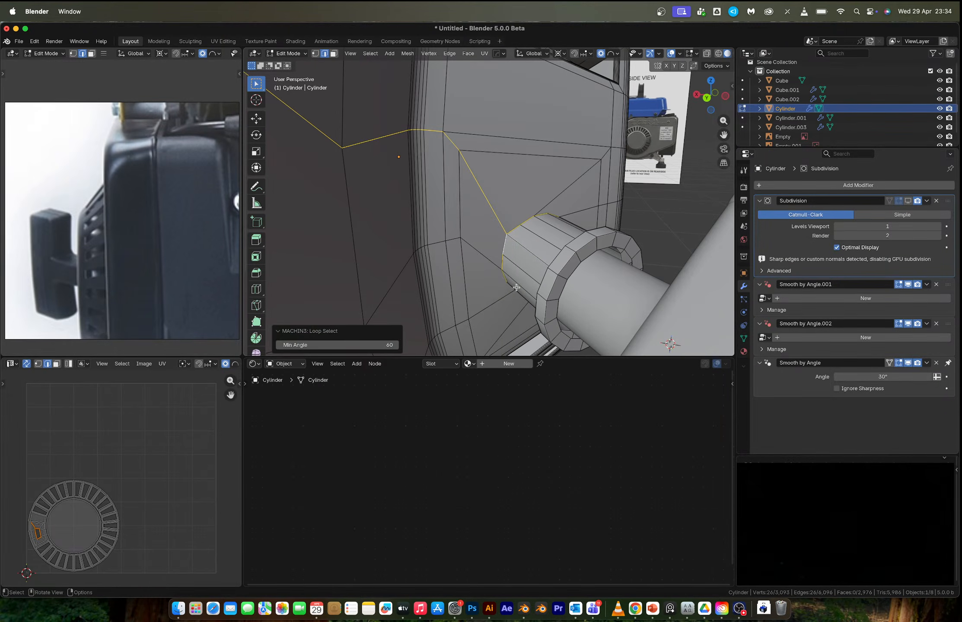
- Select the edges around the pull-handle collar's base and try to bevel them with 10 segments
click(504, 251)
middle_drag(516, 252, 540, 188)
ctrl+click(489, 192)
ctrl+click(349, 203)
ctrl+click(579, 176)
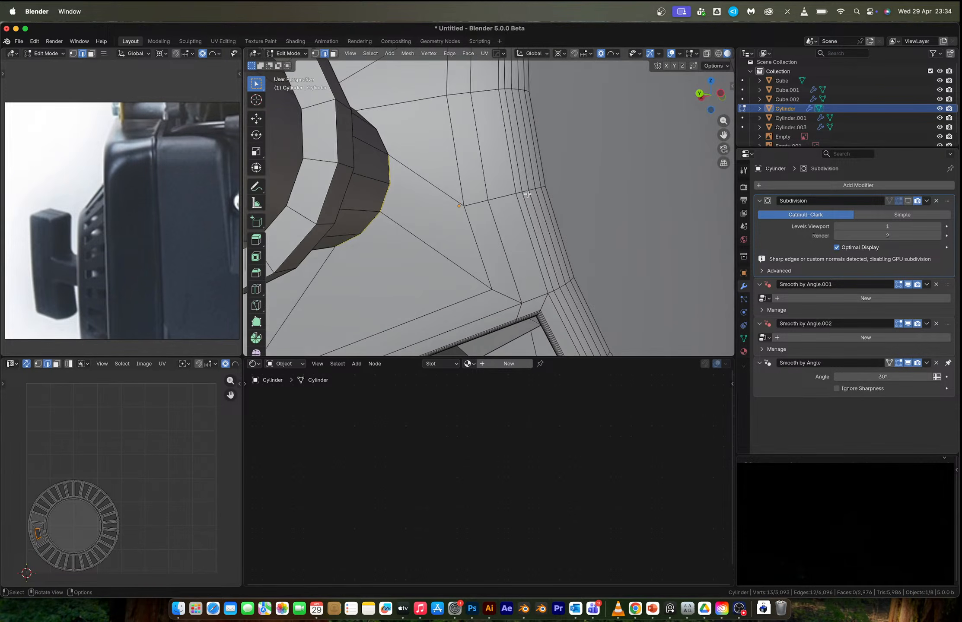
middle_drag(382, 192, 466, 226)
ctrl+click(423, 268)
middle_drag(423, 268, 593, 208)
ctrl+click(432, 263)
key(ctrl+b)
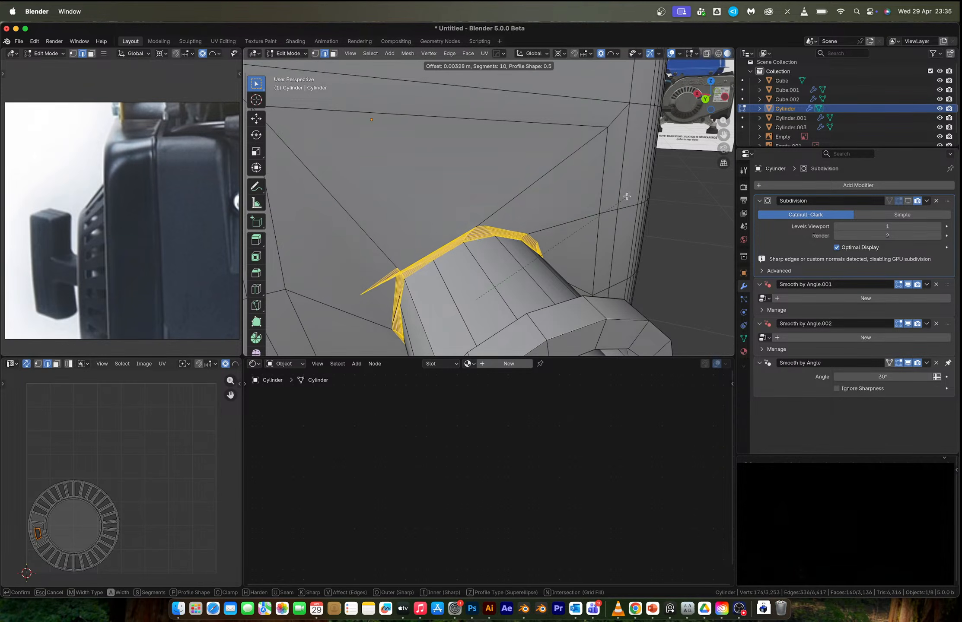
key(Escape)
- Try moving the corner vertex at the collar's base, and cancel each move
key(Tab)
key(Tab)
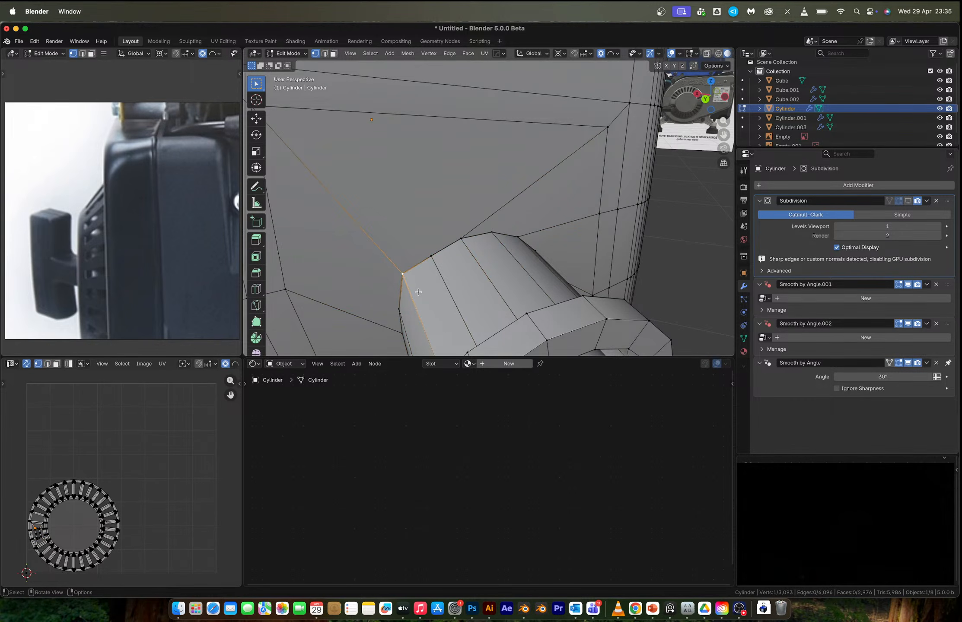
key(g)
right_click(453, 244)
key(g)
right_click(564, 176)
key(Tab)
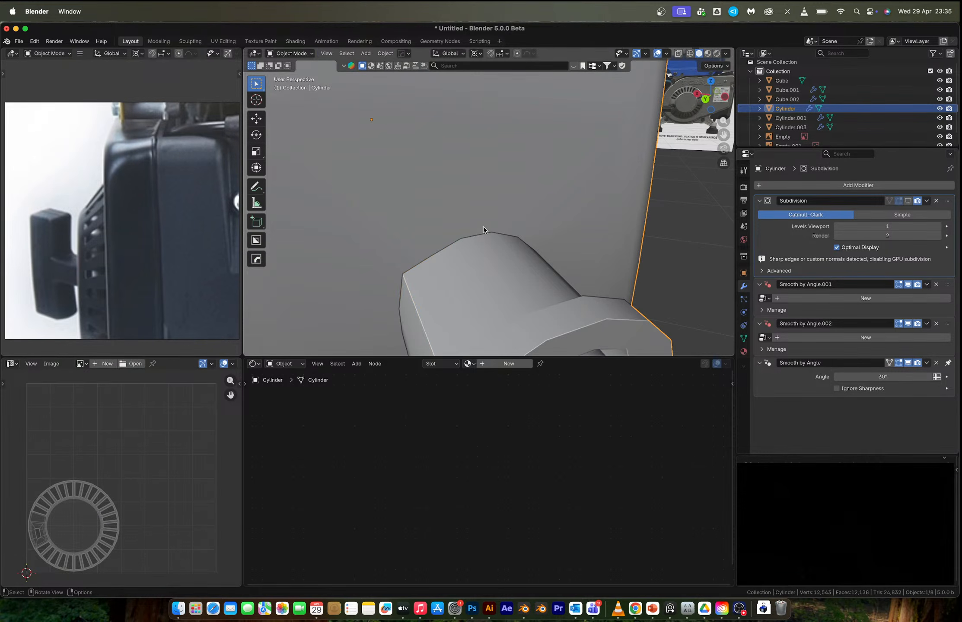
- Isolate the housing in local view and merge all its vertices By Distance
key(KP_Divide)
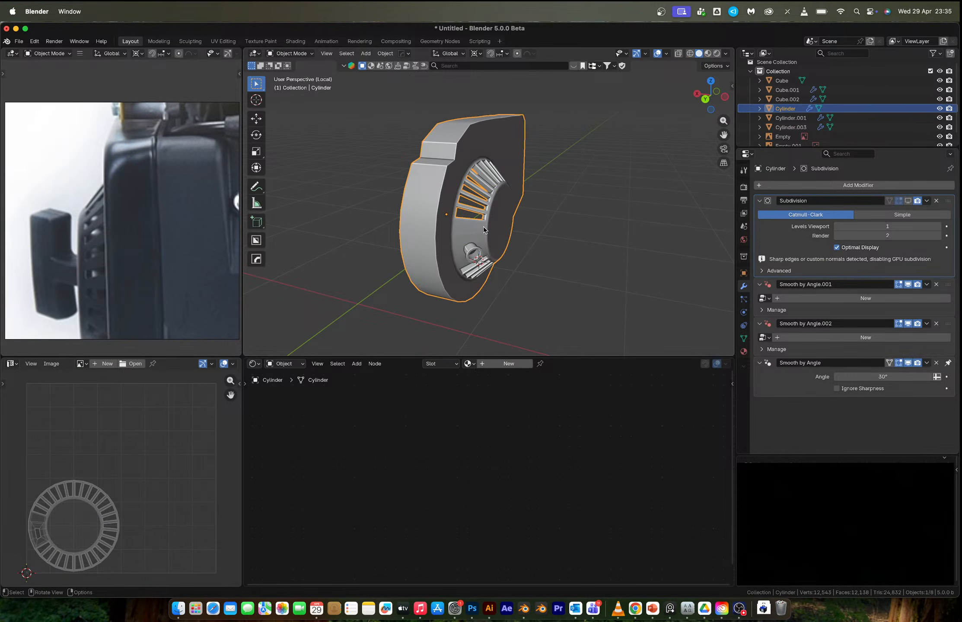
scroll(482, 226, up, 8)
key(Tab)
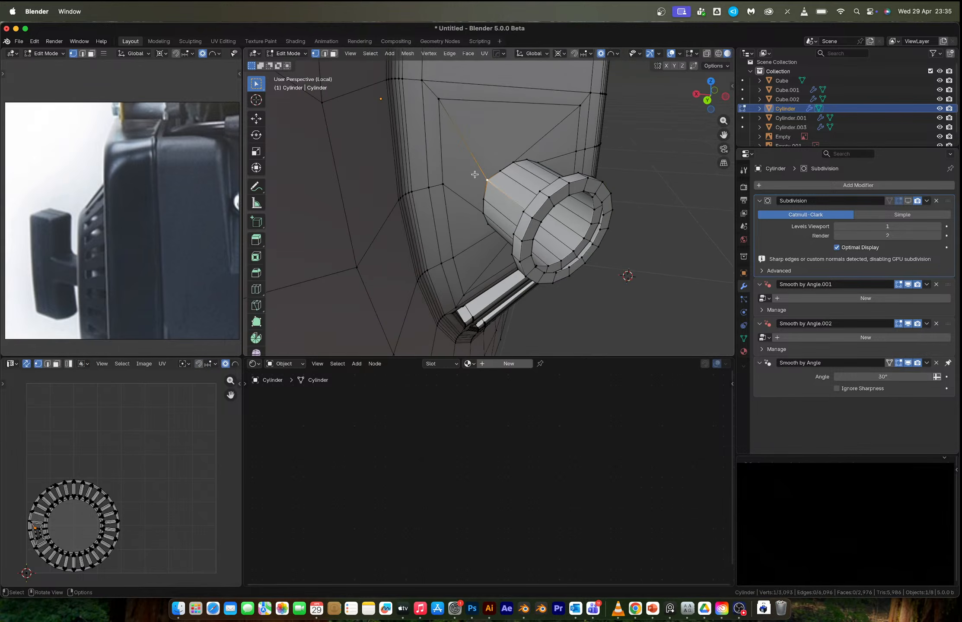
click(480, 178)
click(480, 196)
key(a)
key(m)
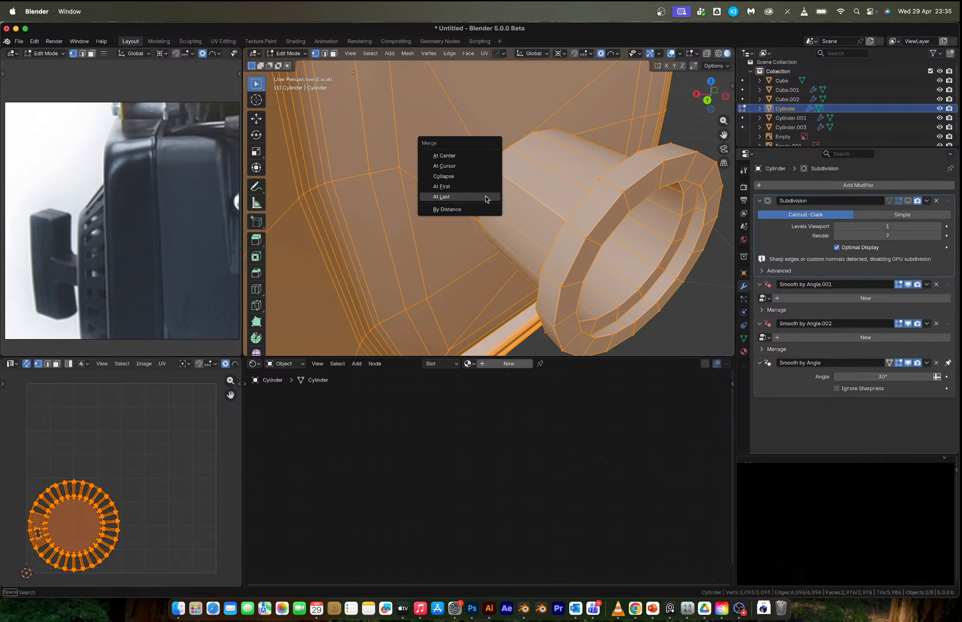
click(478, 209)
- Try 10-segment bevels on the edges around the collar's upper base corner, undoing each attempt
key(2)
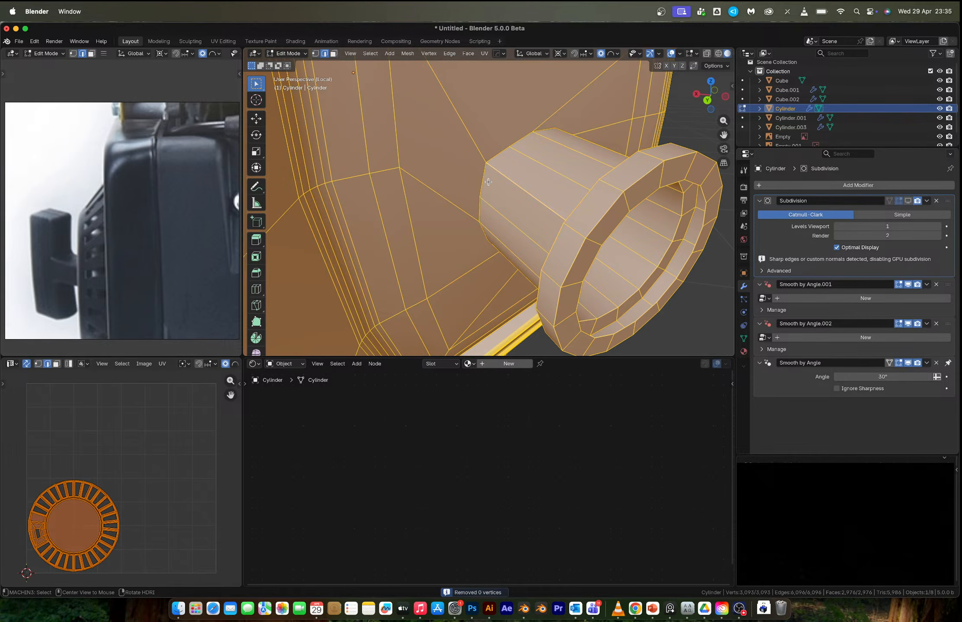
alt+click(488, 181)
key(ctrl+b)
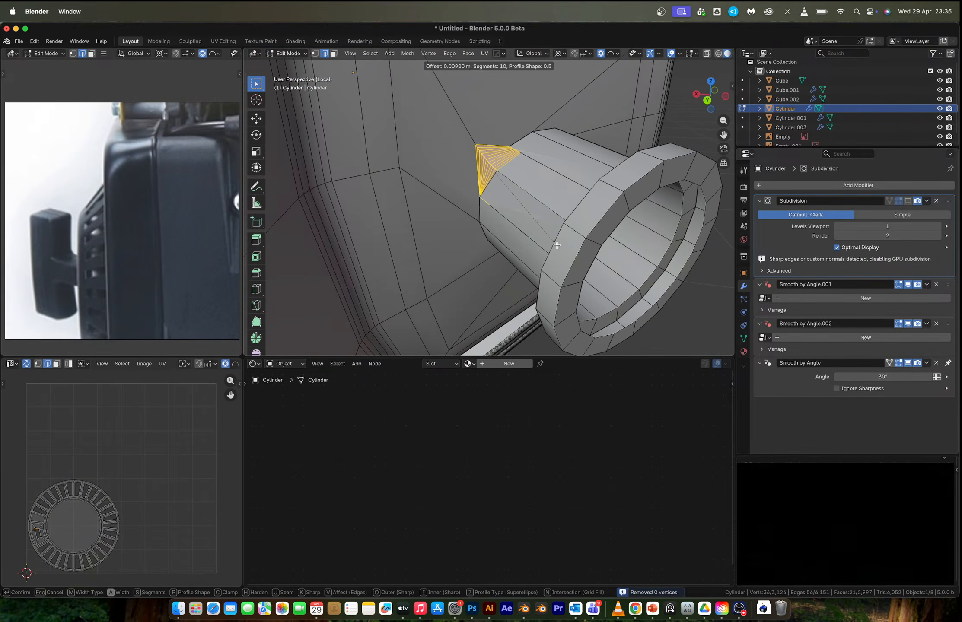
click(555, 244)
key(ctrl+z)
ctrl+click(481, 212)
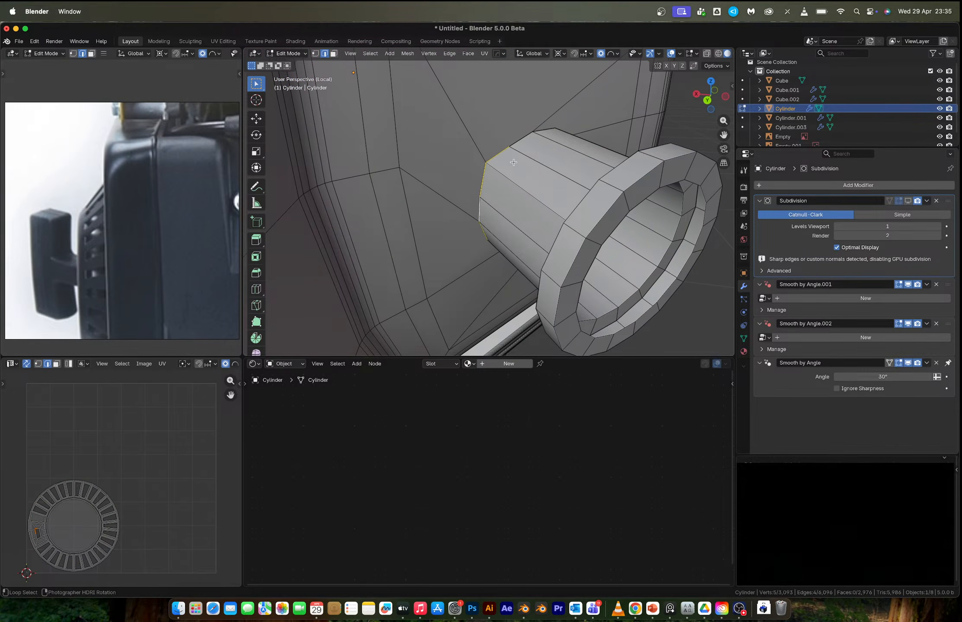
key(ctrl+b)
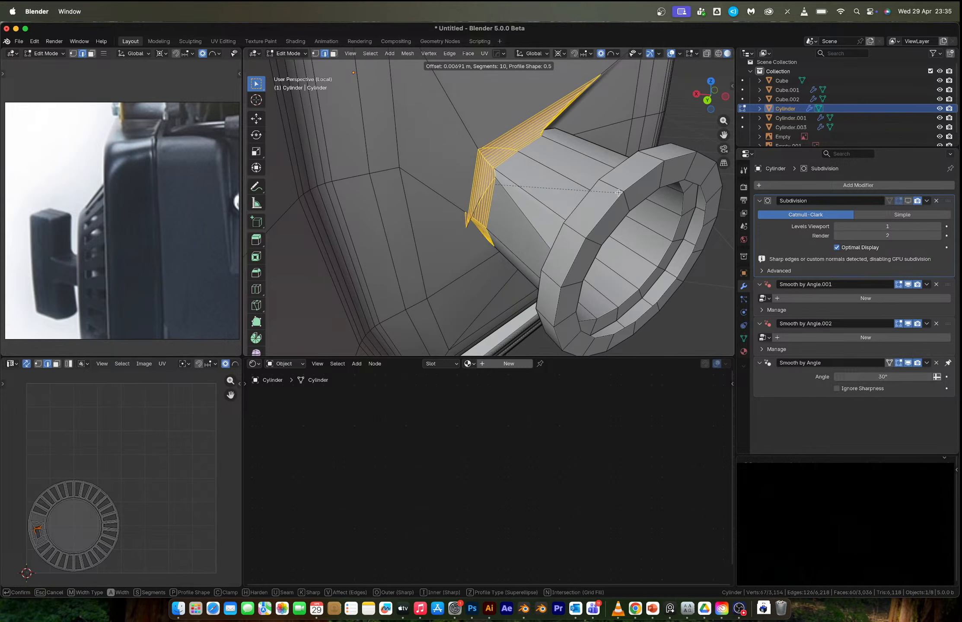
click(618, 193)
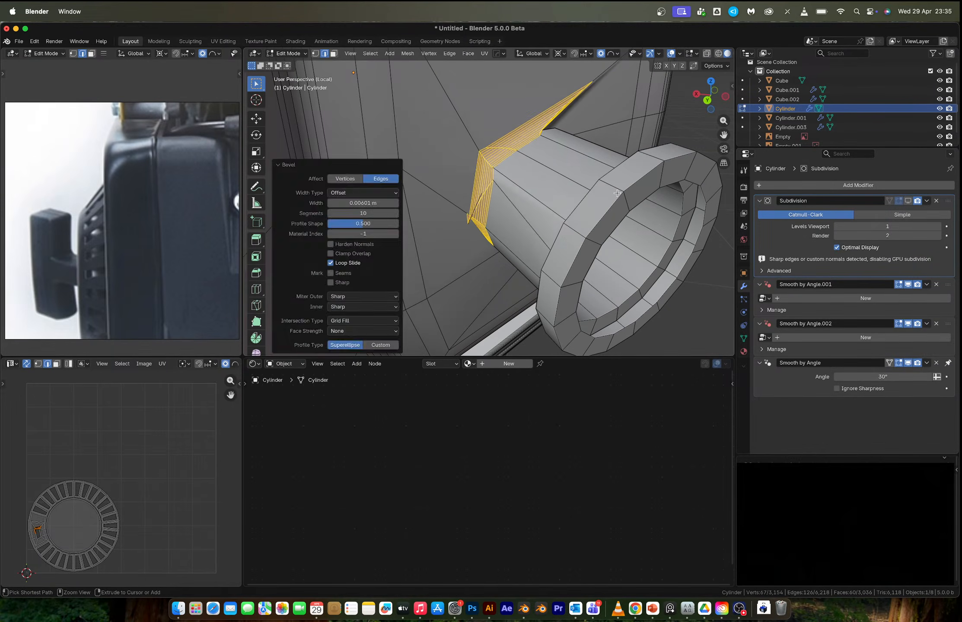
key(ctrl+z)
- Add a loop cut through the panel face above the pull-handle collar
scroll(517, 175, down, 4)
scroll(517, 175, down, 3)
shift+middle_drag(516, 175, 516, 204)
scroll(513, 174, up, 3)
key(ctrl+r)
click(509, 133)
click(498, 134)
- Try beveling the upper edges of the collar's base with the new loop cut in place, and undo the bevel
key(1)
click(500, 211)
middle_drag(520, 205, 520, 197)
key(2)
alt+click(506, 177)
alt+click(511, 176)
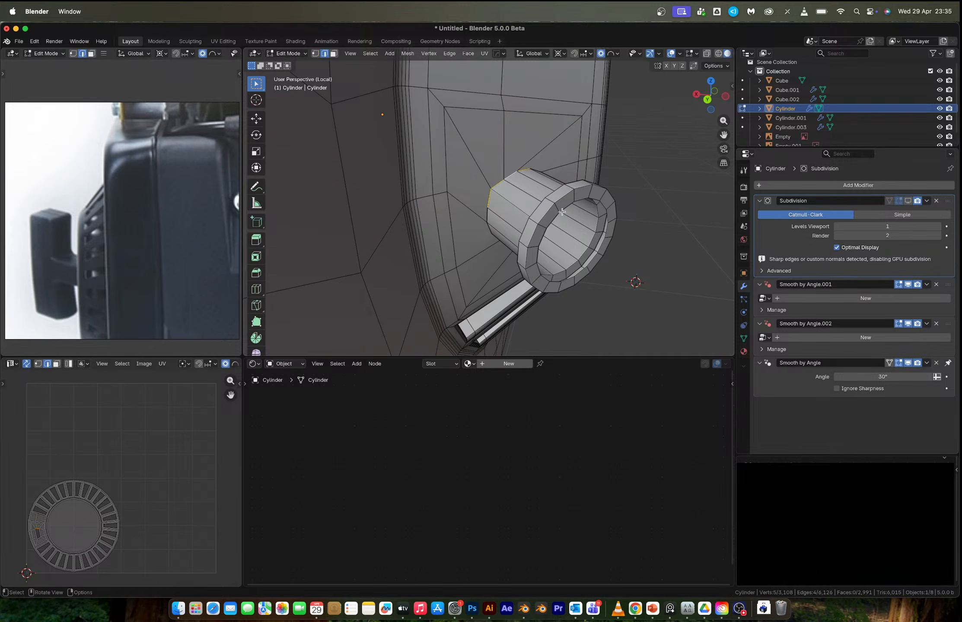
key(ctrl+b)
click(557, 199)
key(super+z)
- Extend the edge selection around the whole collar base and try beveling the full loop, undoing the result
middle_drag(557, 199, 489, 196)
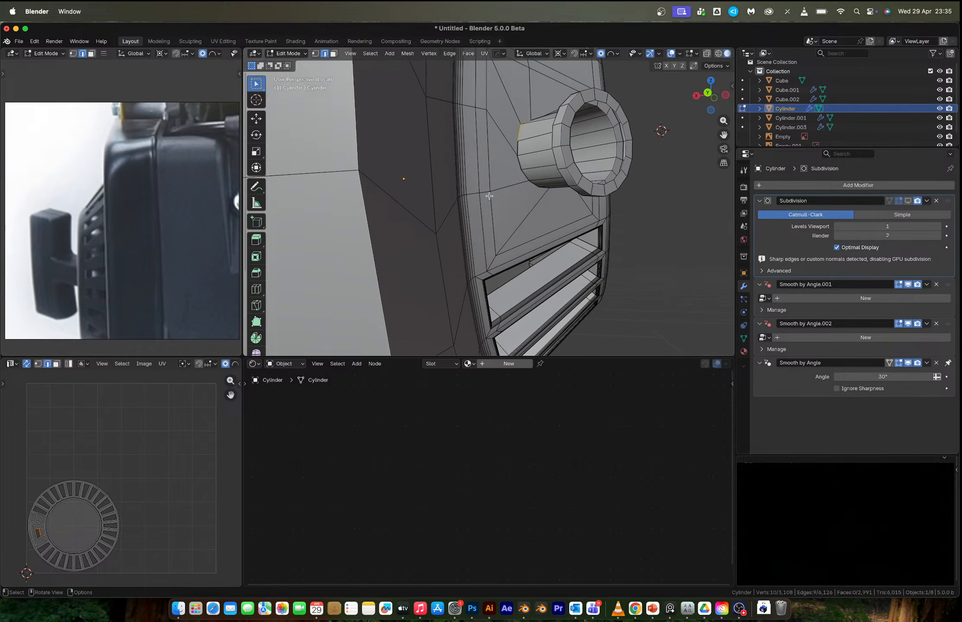
middle_drag(539, 171, 449, 160)
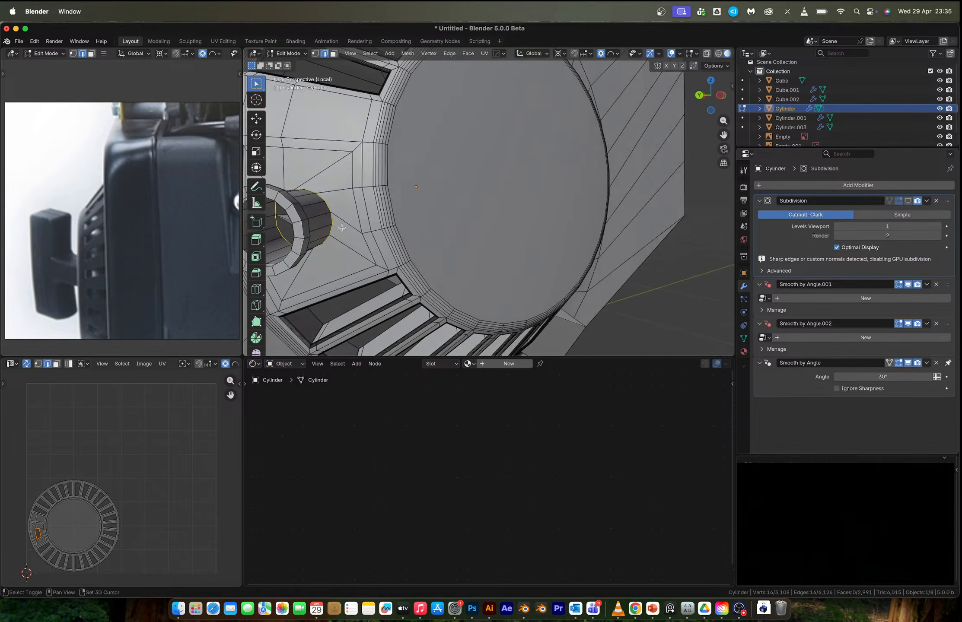
scroll(324, 244, up, 3)
ctrl+middle_drag(324, 244, 468, 192)
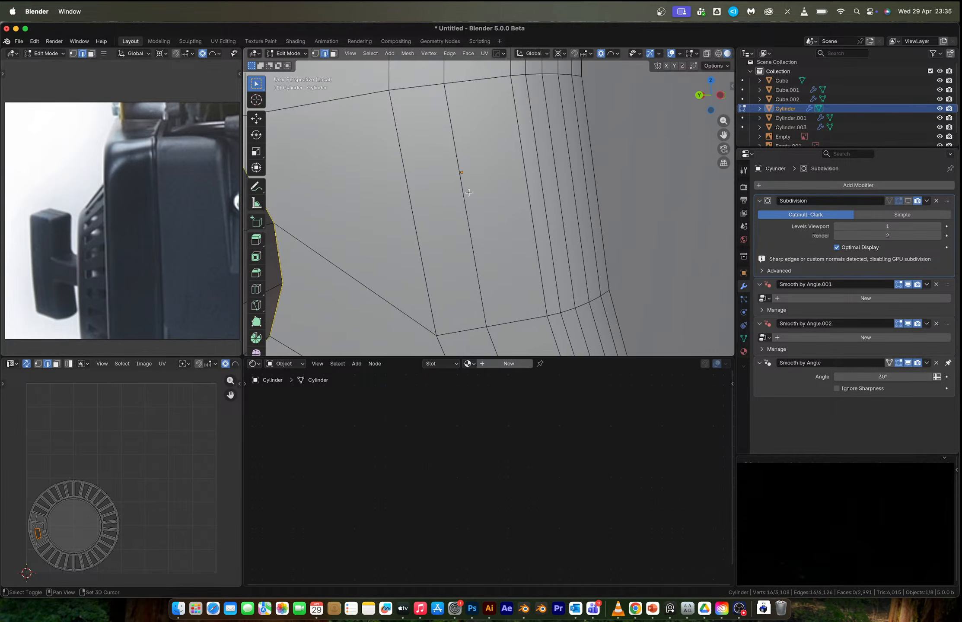
click(350, 54)
click(383, 113)
middle_drag(487, 232, 434, 190)
key(ctrl+b)
scroll(557, 283, up, 9)
click(545, 285)
key(super+z)
- Reposition individual vertices freehand along the side of the collar's base edge
key(1)
click(433, 189)
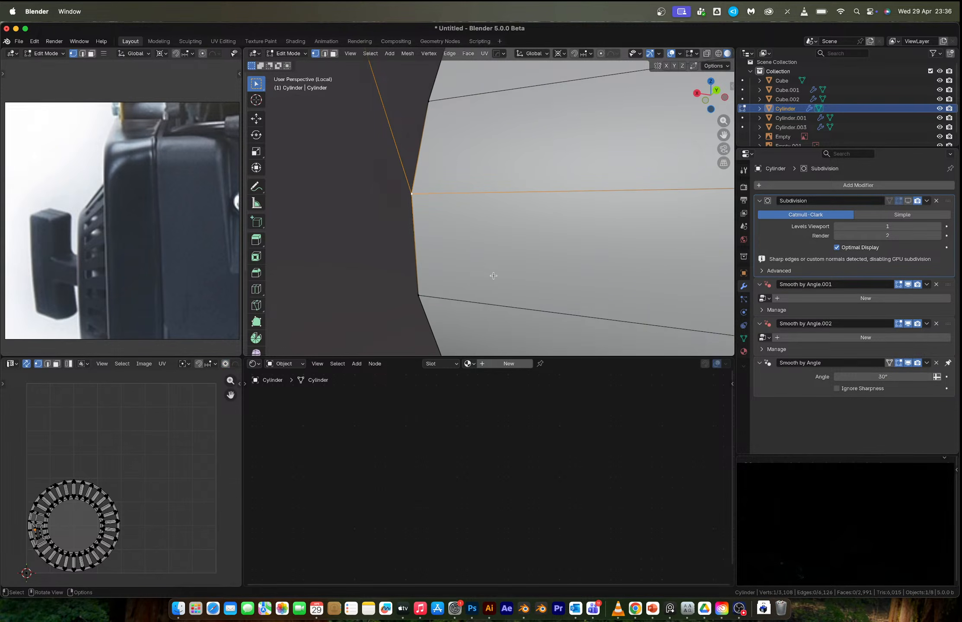
key(g)
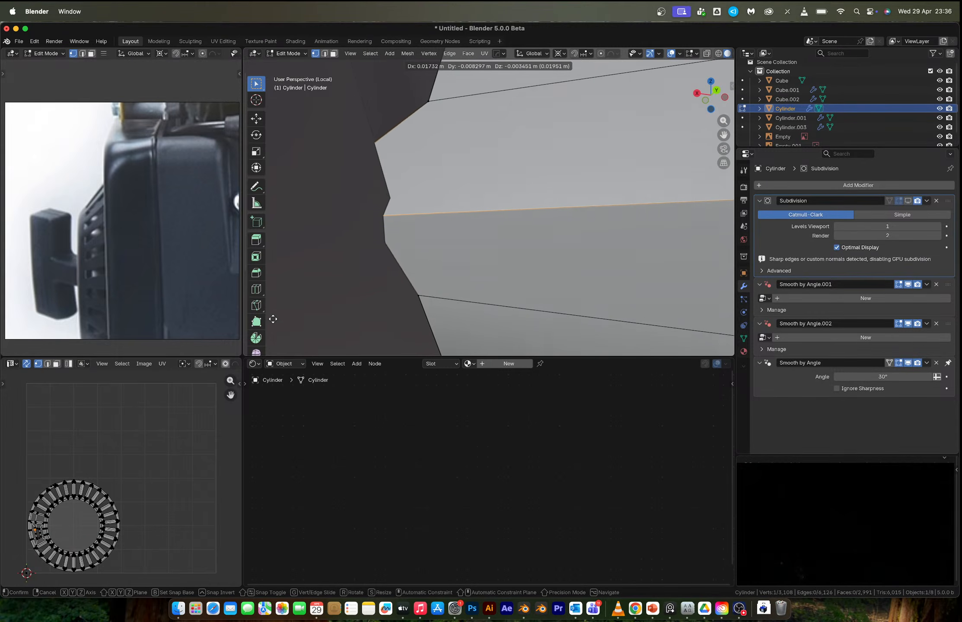
click(288, 348)
scroll(453, 253, down, 5)
middle_drag(453, 253, 399, 185)
key(g)
click(454, 236)
scroll(442, 222, down, 5)
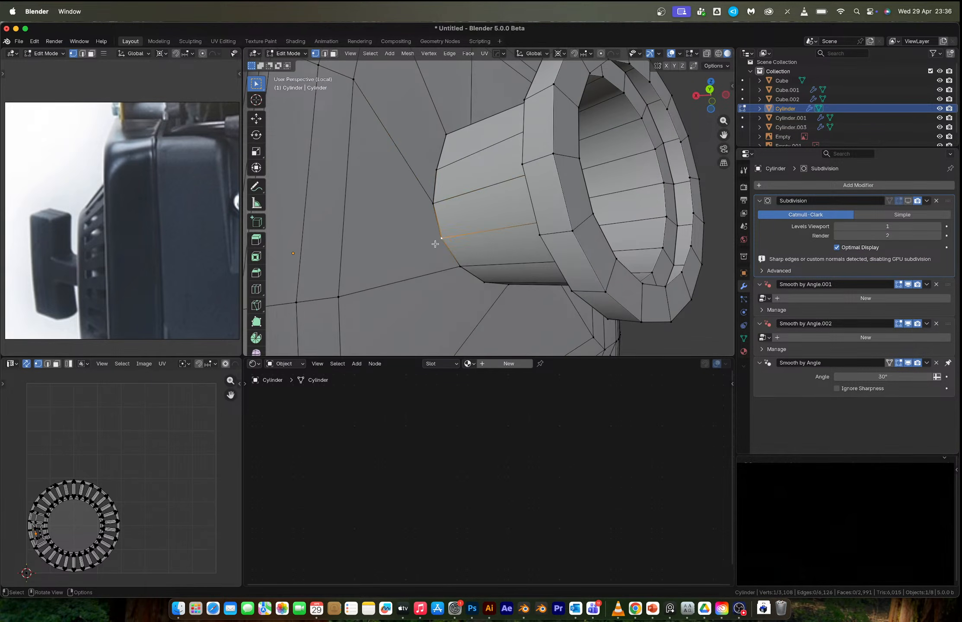
- Add a centred loop cut across the housing rim and panel strip beside the collar
key(ctrl+r)
click(406, 208)
right_click(407, 208)
middle_drag(437, 236, 451, 245)
key(Tab)
scroll(451, 242, up, 1)
key(Tab)
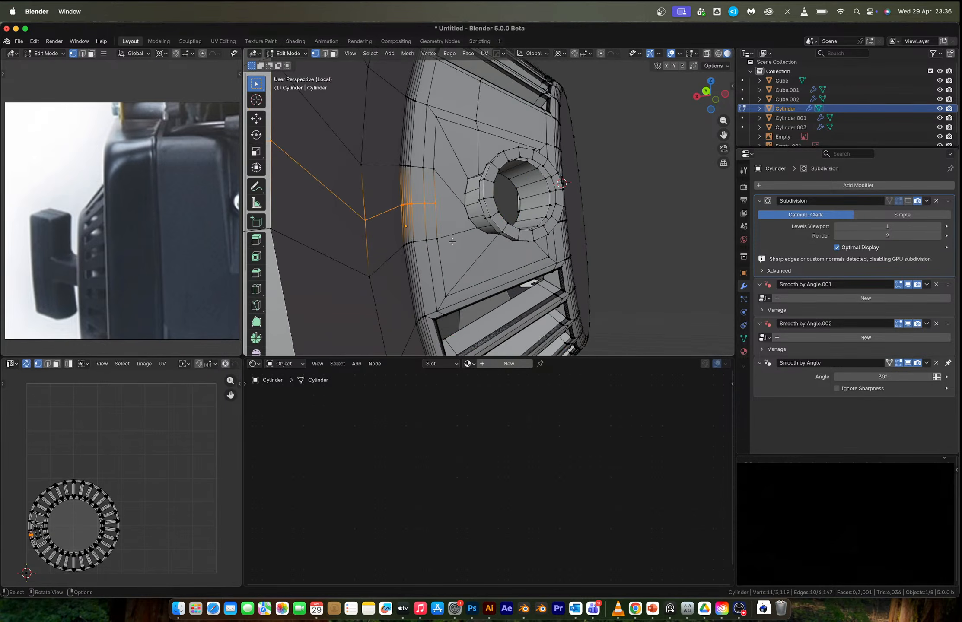
- Select the loop cut across the rim beside the collar and dissolve it
scroll(458, 227, up, 4)
click(408, 204)
shift+click(459, 227)
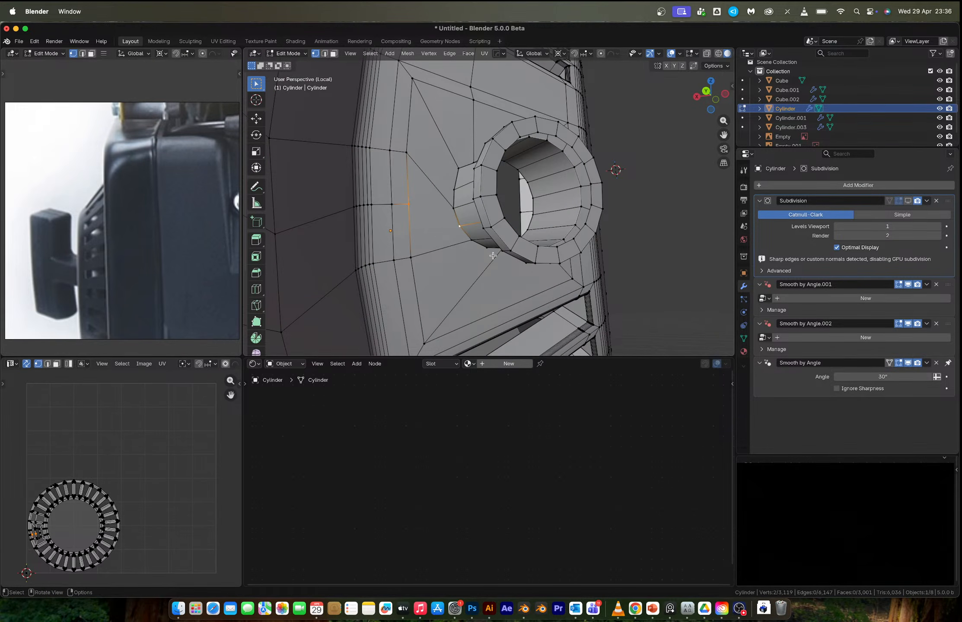
middle_drag(491, 255, 465, 227)
key(ctrl+x)
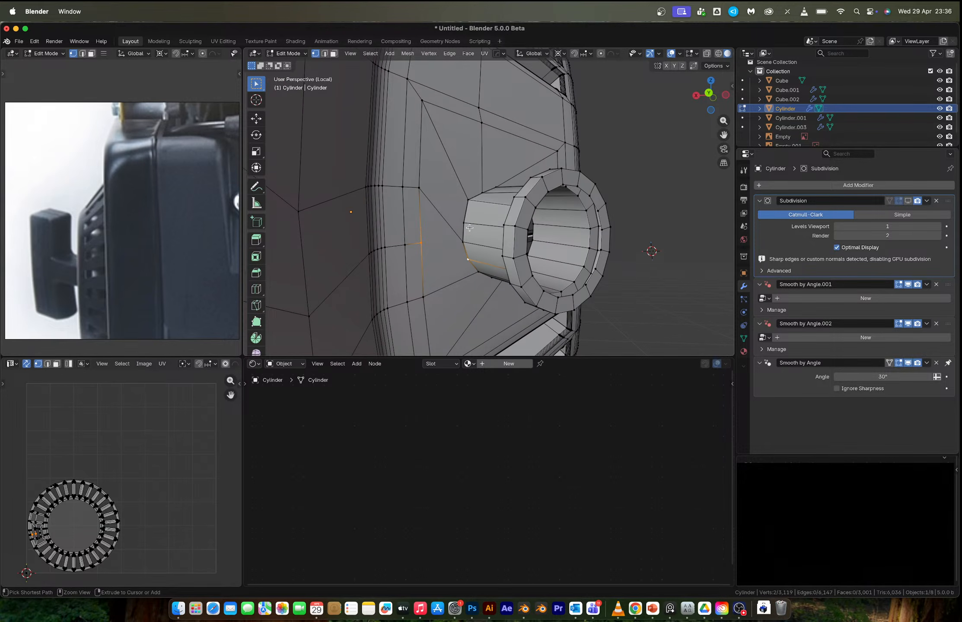
alt+click(412, 243)
key(Tab)
key(Tab)
key(ctrl+x)
- Connect the lower side vertex of the collar's base to the neighbouring panel vertex with a new edge
click(468, 251)
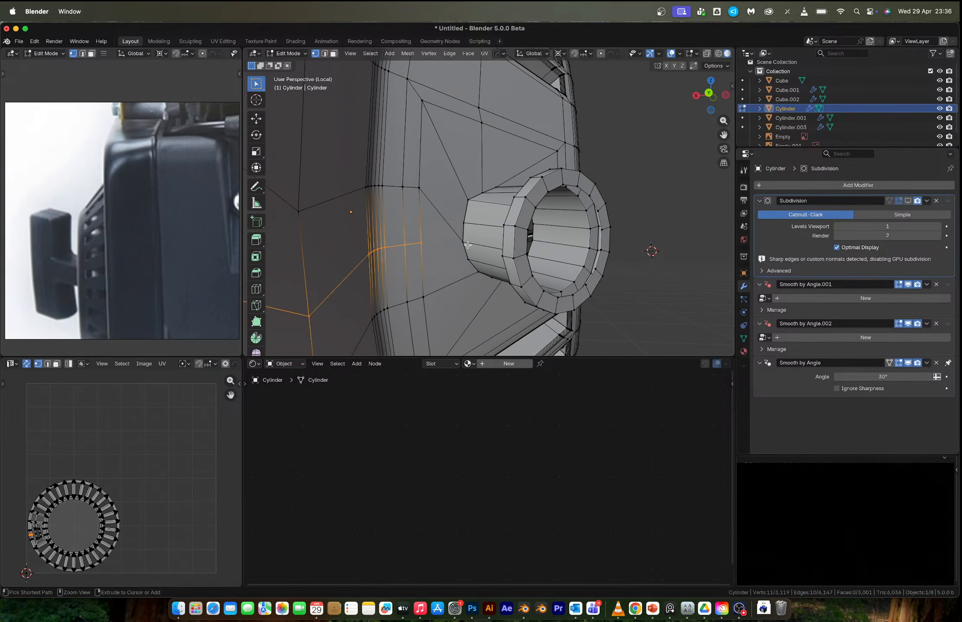
shift+click(423, 296)
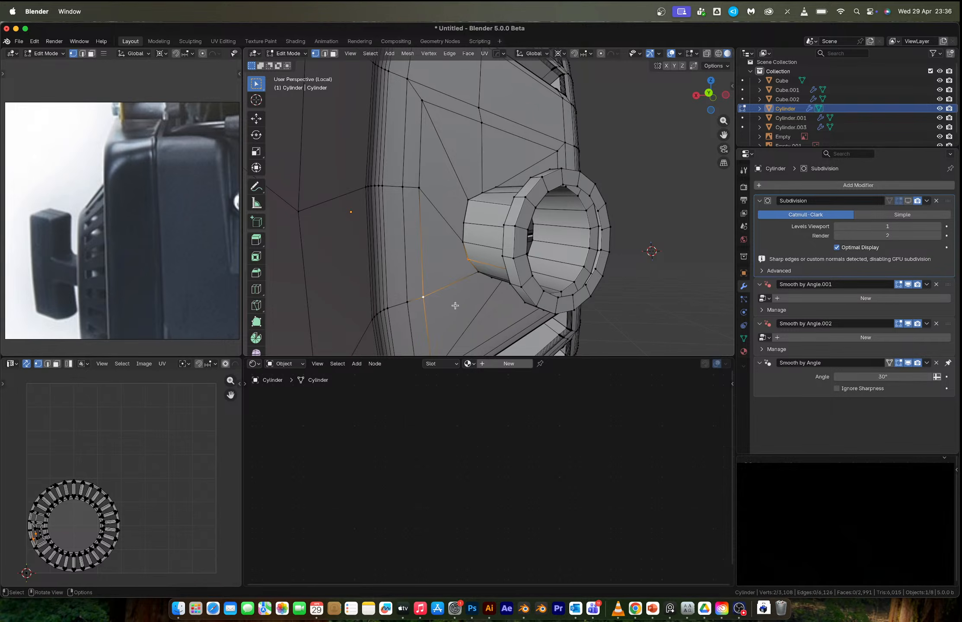
key(2)
- Try beveling the collar's base edges 0.0093 m wide with 10 segments, and undo it
double_click(467, 254)
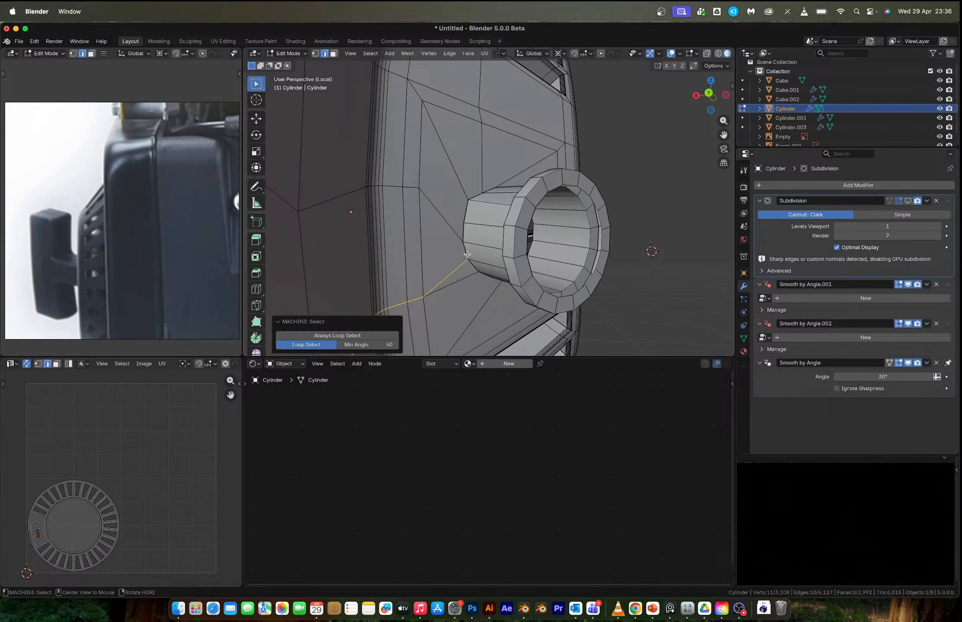
alt+click(466, 249)
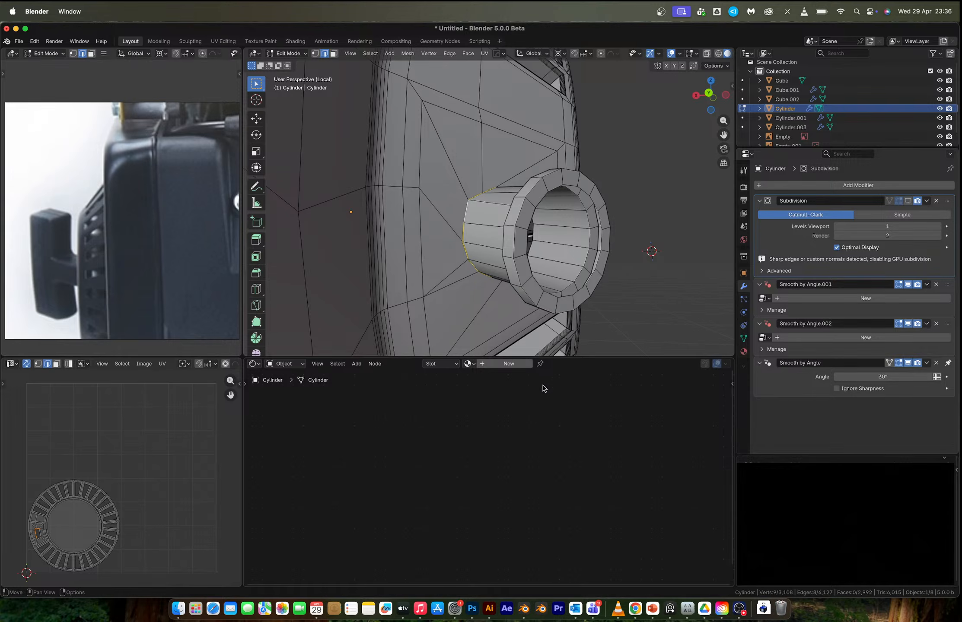
key(ctrl+b)
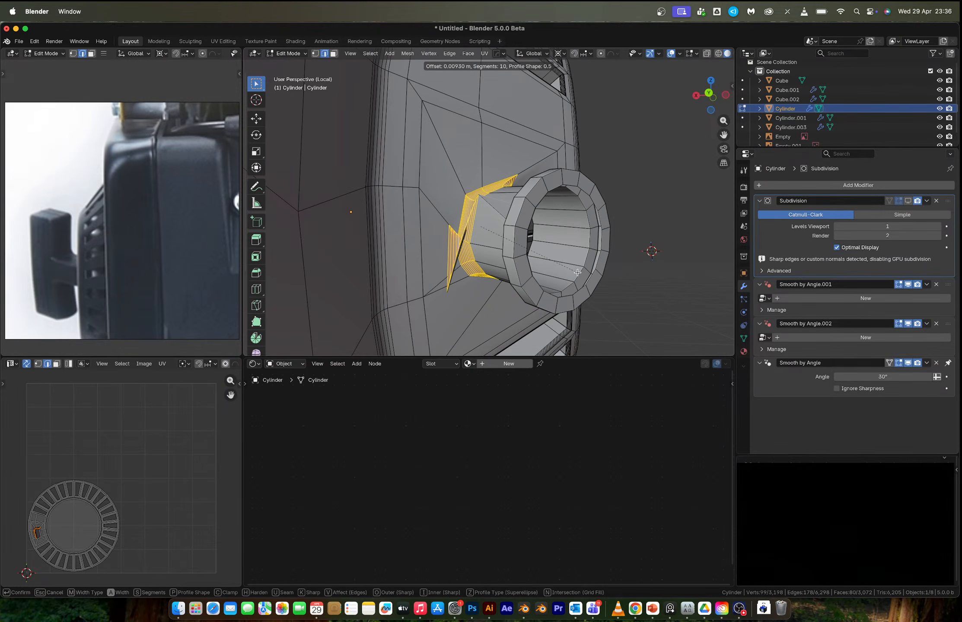
click(577, 272)
scroll(519, 264, up, 4)
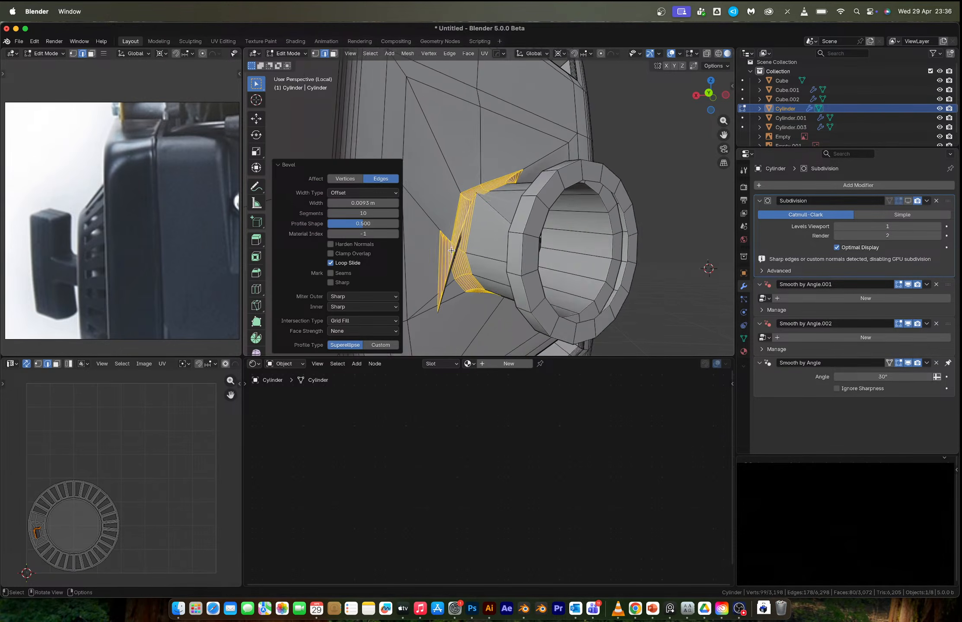
key(super+z)
- Select the remaining edges of the collar's base loop and try deleting their vertices, undoing the deletion
middle_drag(490, 255, 507, 294)
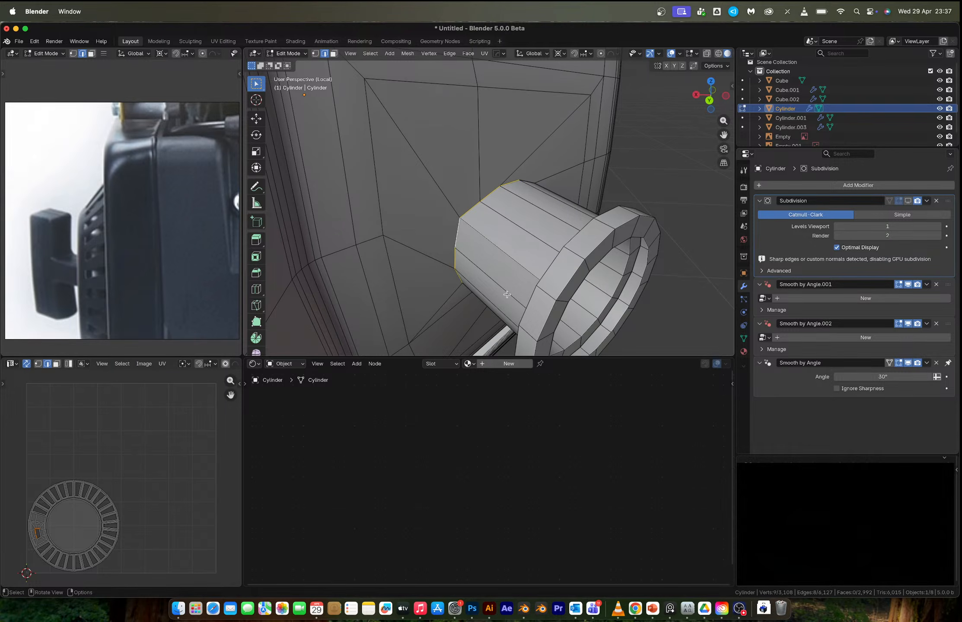
middle_drag(505, 249, 510, 212)
middle_drag(464, 245, 511, 299)
middle_drag(579, 250, 549, 274)
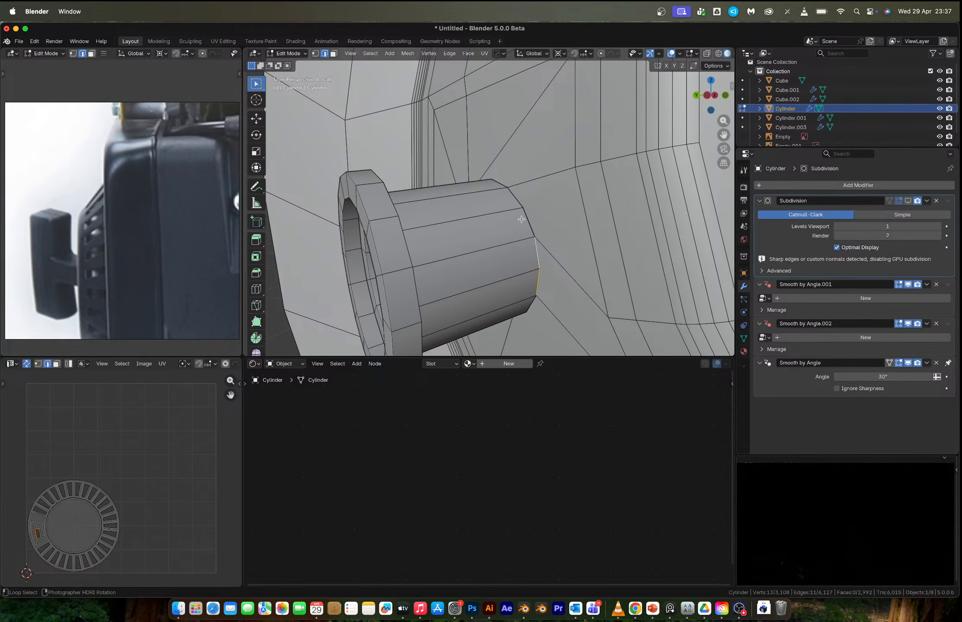
middle_drag(523, 218, 561, 254)
key(x)
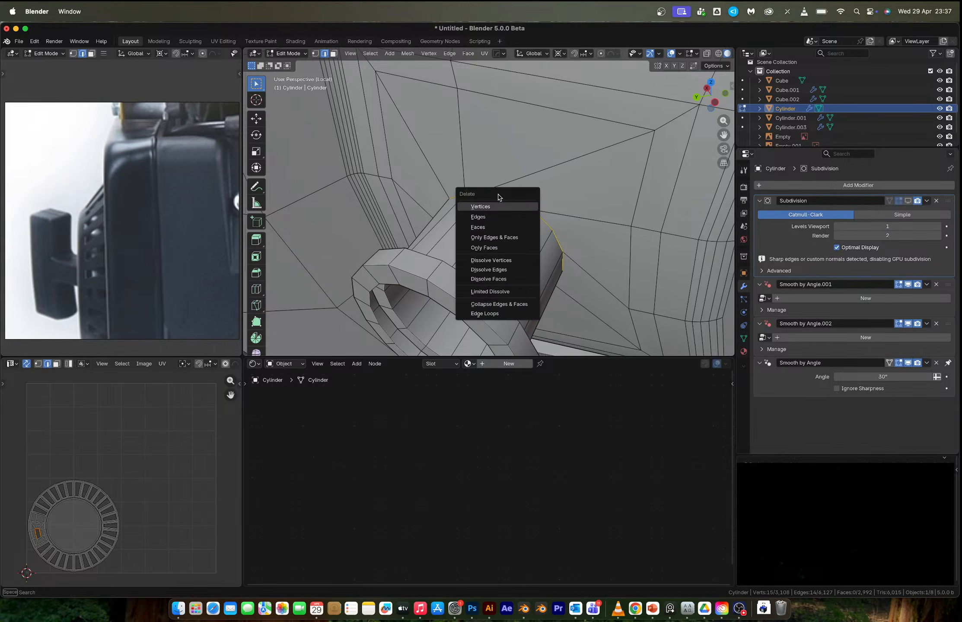
click(488, 208)
middle_drag(487, 208, 533, 230)
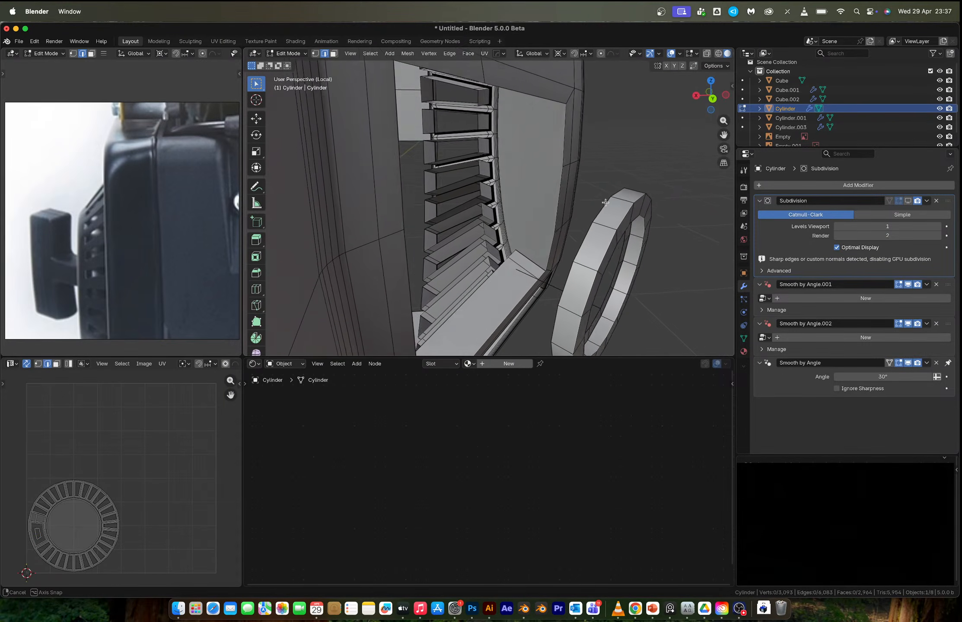
key(super+z)
- Select the panel faces surrounding the collar's base and delete them
key(3)
alt+click(446, 182)
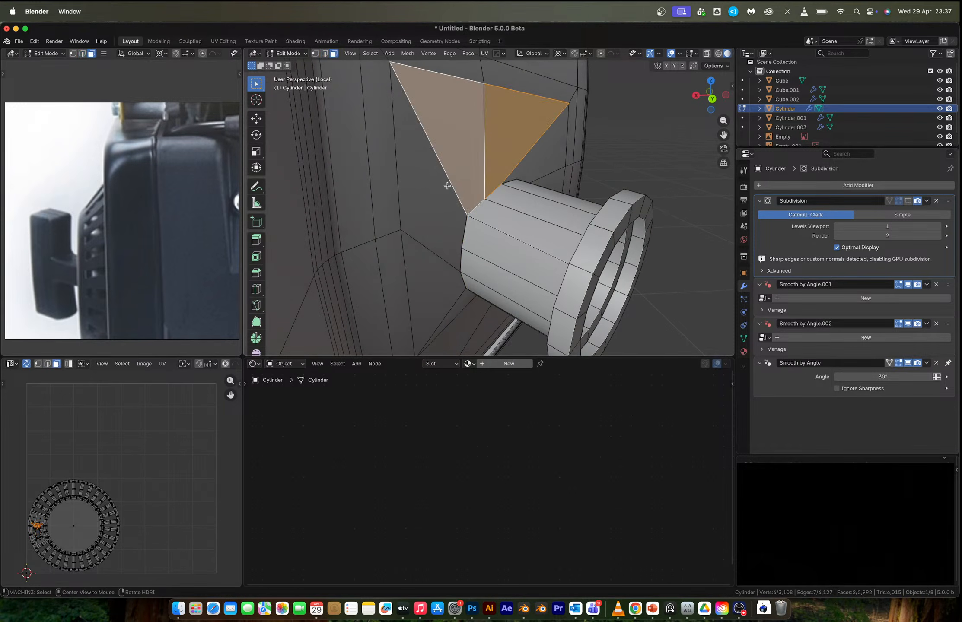
shift+click(430, 222)
shift+click(453, 296)
middle_drag(455, 299, 414, 238)
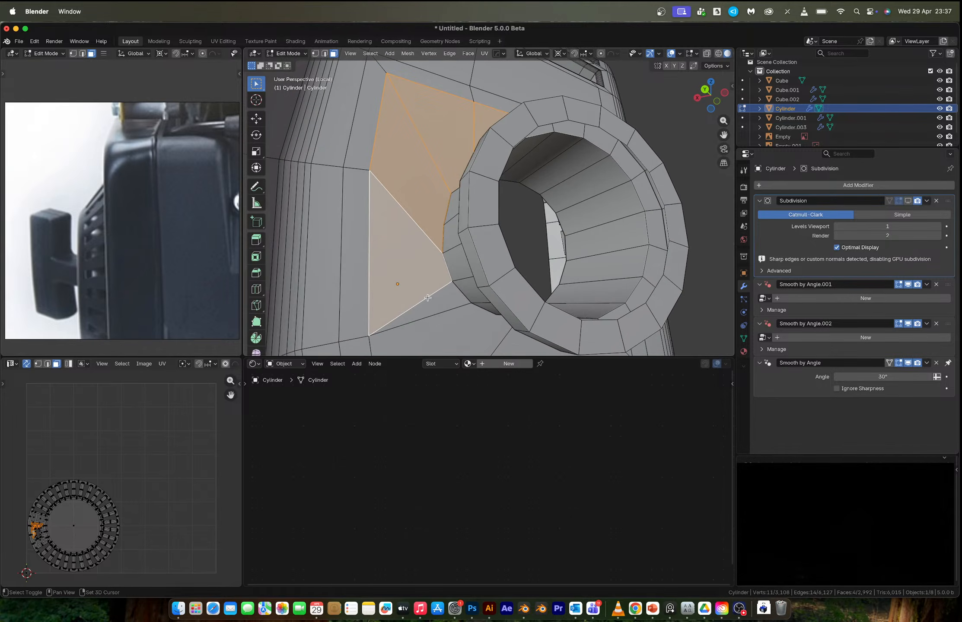
shift+click(430, 302)
shift+click(467, 316)
middle_drag(469, 317, 419, 277)
shift+click(563, 322)
shift+click(601, 264)
middle_drag(602, 259, 587, 285)
shift+click(587, 284)
shift+click(566, 169)
key(x)
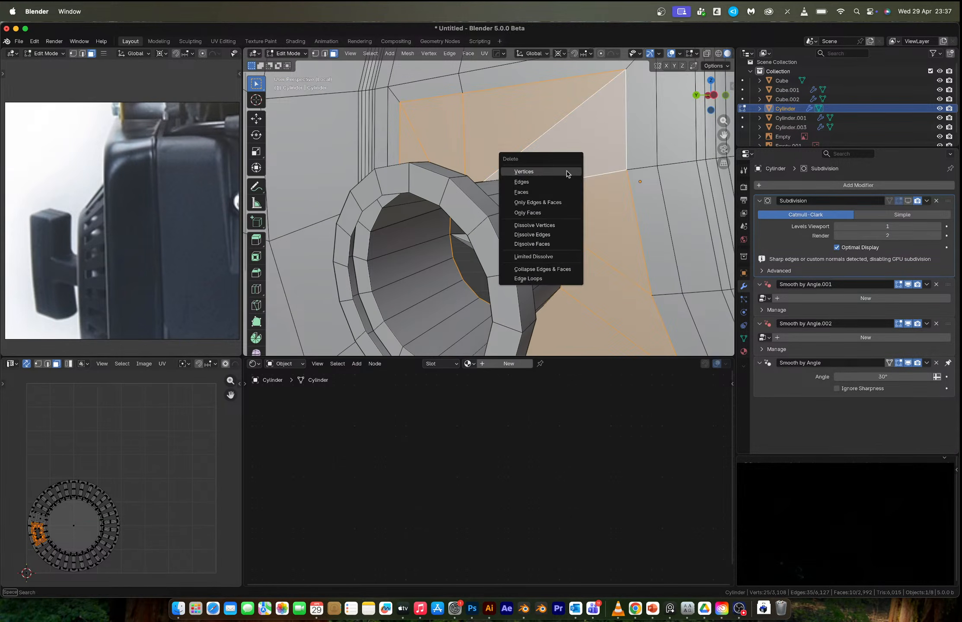
click(523, 192)
- Select the new opening's boundary loop together with the collar's base loop
middle_drag(523, 192, 390, 208)
key(2)
key(1)
alt+click(381, 228)
middle_drag(429, 246, 474, 250)
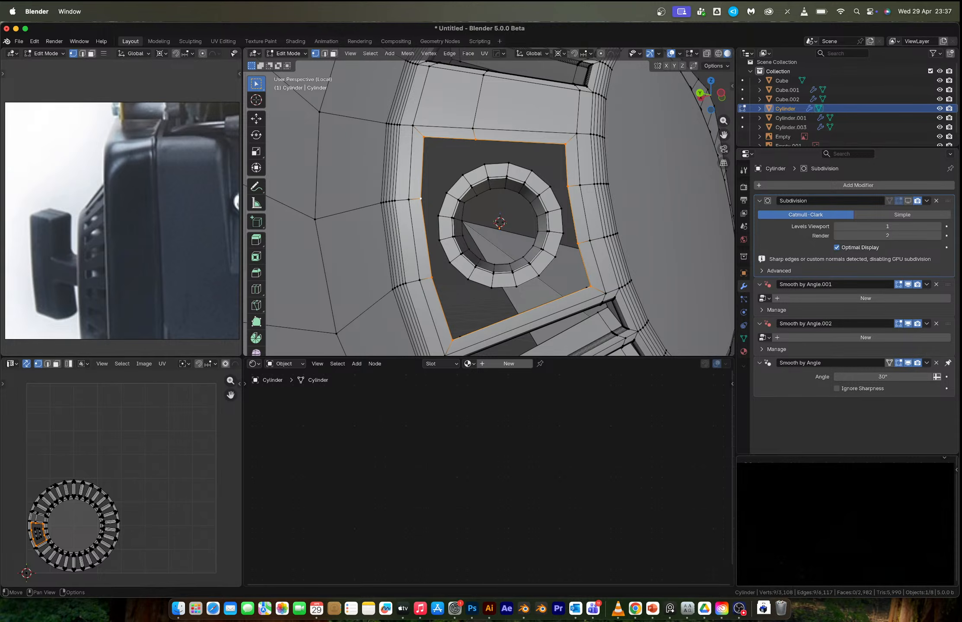
middle_drag(521, 186, 468, 238)
alt+shift+click(483, 205)
- Rip the stray faces' corner off the vertex at the collar's base and delete it
click(465, 238)
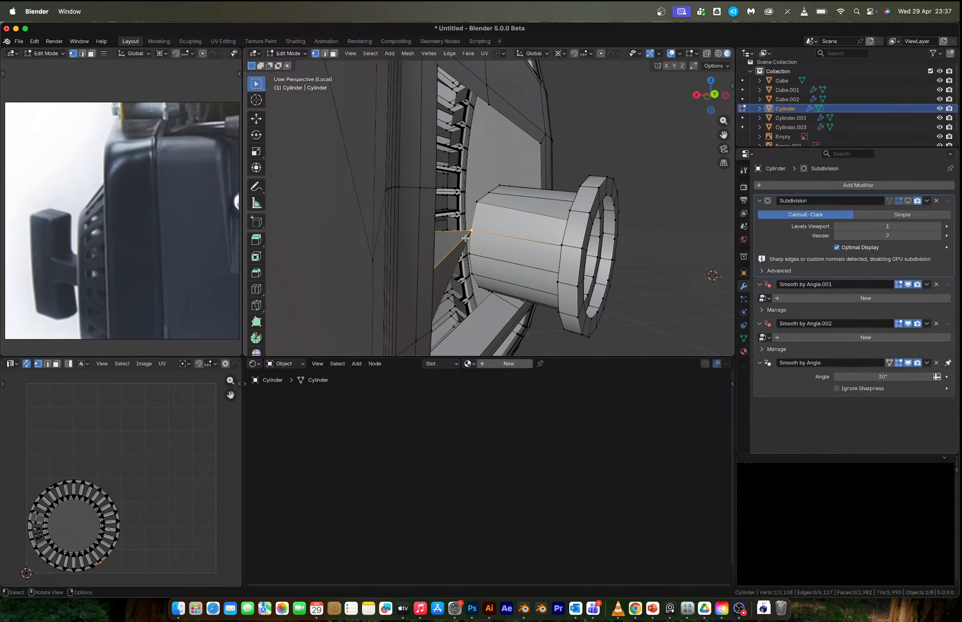
scroll(465, 238, up, 2)
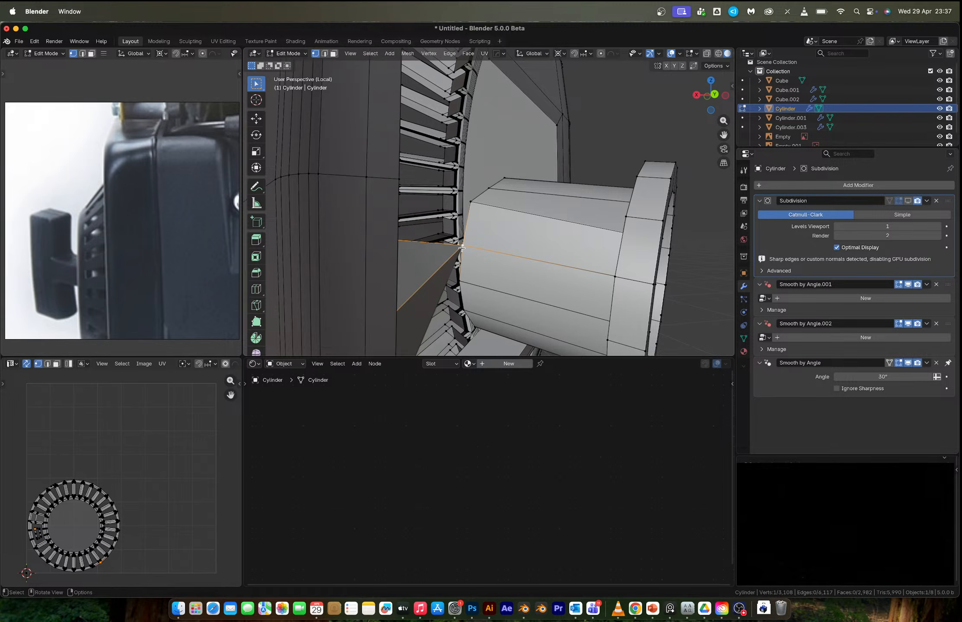
key(v)
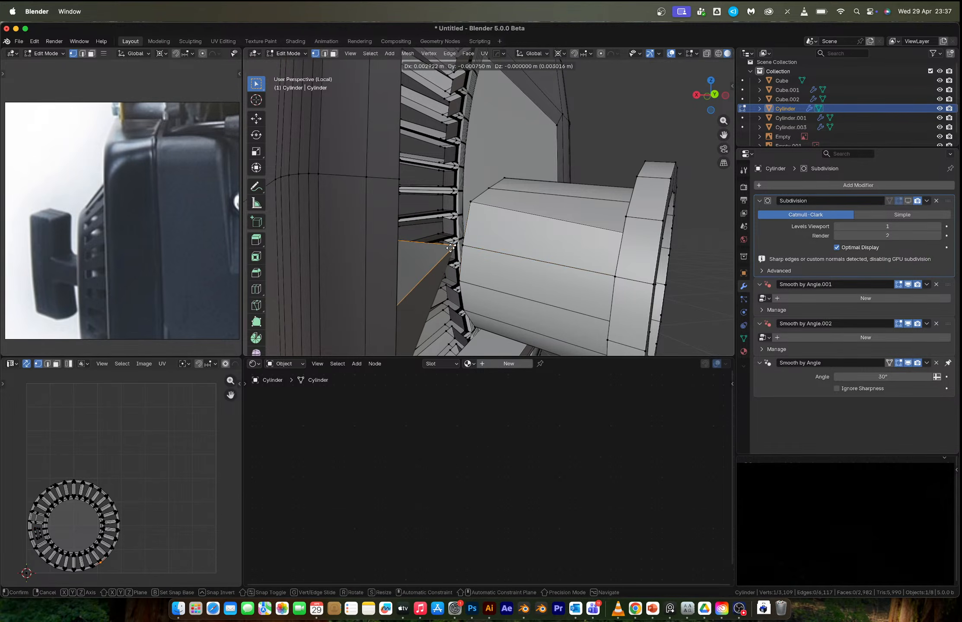
click(459, 249)
mouse_move(459, 248)
middle_down()
mouse_move(425, 269)
mouse_move(435, 274)
mouse_move(444, 250)
mouse_move(453, 253)
middle_up()
key(x)
click(444, 249)
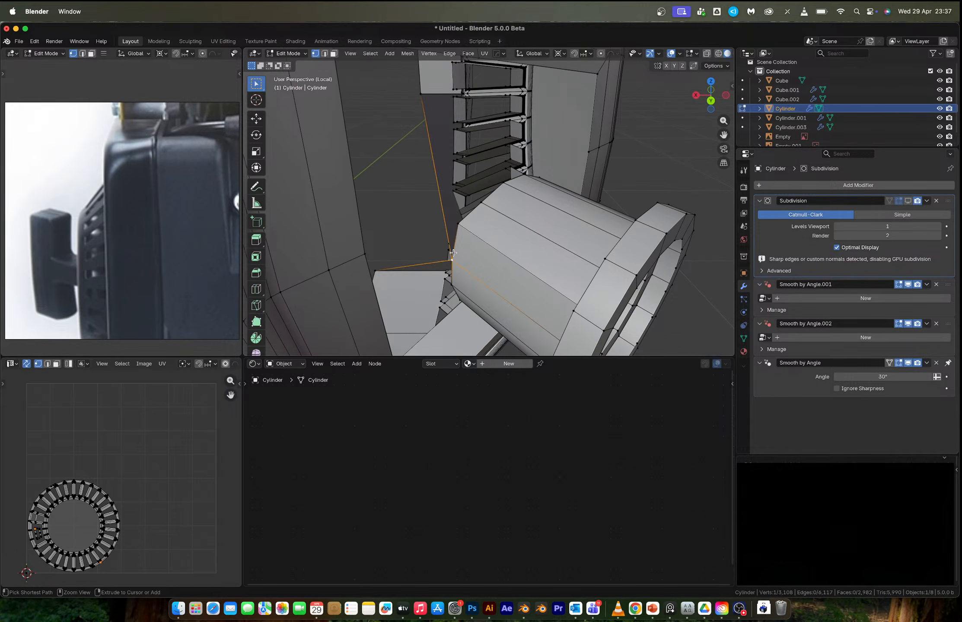
- Undo the vertex rip and the deletion of the faces around the collar
key(ctrl+z)
key(ctrl+z)
key(ctrl+z)
key(ctrl+z)
key(ctrl+z)
key(ctrl+z)
middle_drag(453, 253, 546, 236)
scroll(546, 236, down, 4)
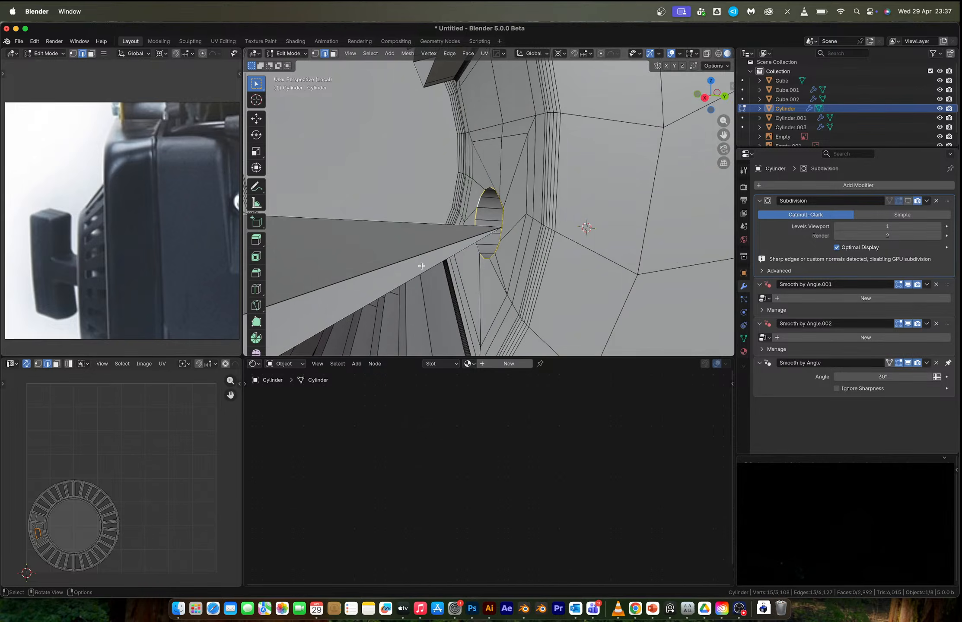
key(3)
click(400, 267)
shift+click(395, 240)
scroll(395, 240, down, 5)
key(x)
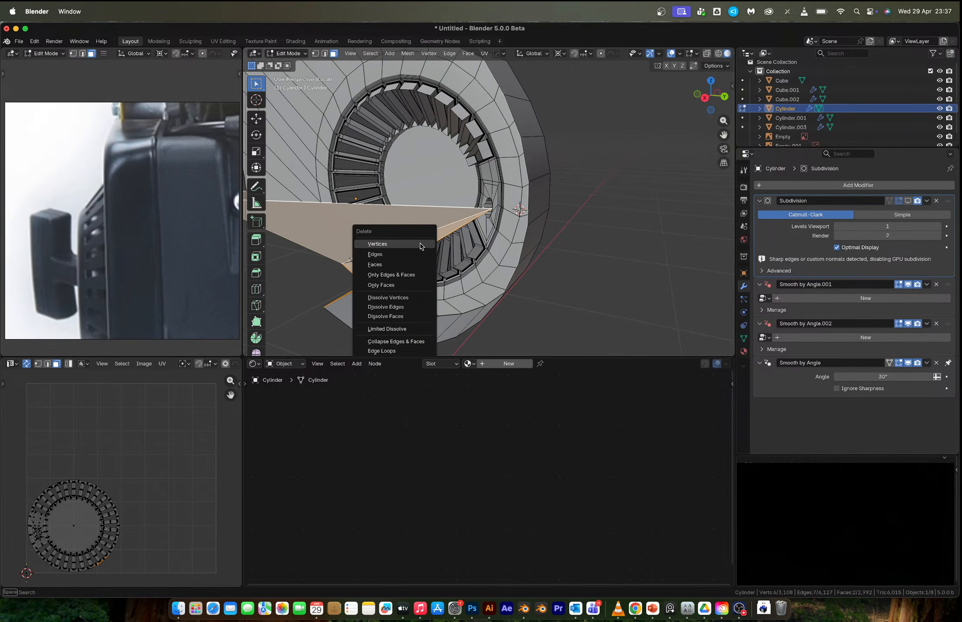
key(Escape)
- Step back through the edit history and redo forward to the state with the intact panel around the collar
middle_drag(385, 271, 261, 237)
shift+middle_drag(569, 263, 509, 238)
key(ctrl+z)
key(ctrl+z)
key(ctrl+z)
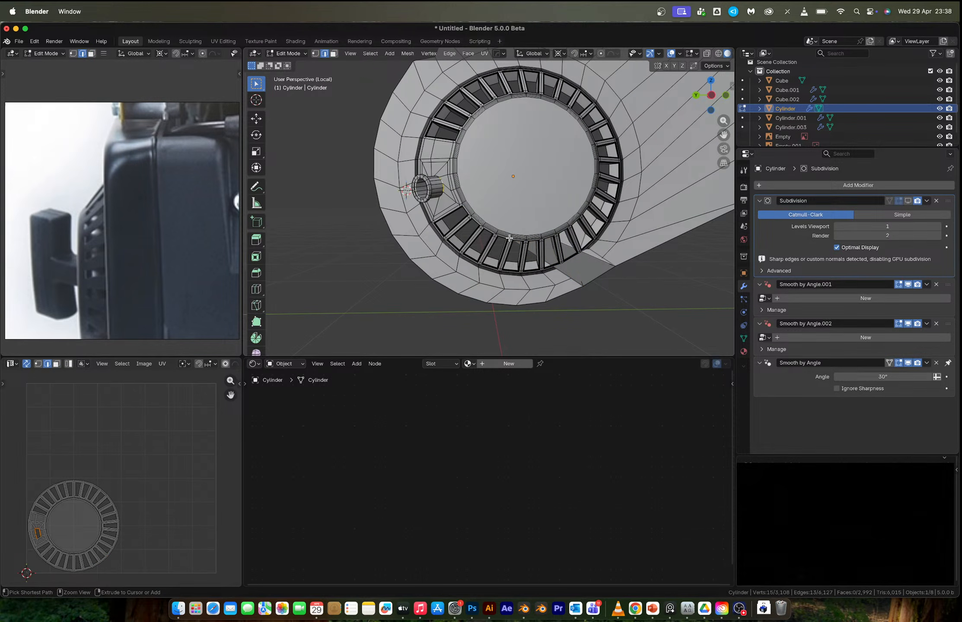
key(ctrl+z)
key(ctrl+z)
key(ctrl+z)
key(ctrl+z)
key(ctrl+z)
key(ctrl+z)
key(ctrl+z)
key(ctrl+shift+z)
key(ctrl+shift+z)
key(ctrl+shift+z)
key(ctrl+shift+z)
key(ctrl+shift+z)
key(ctrl+shift+z)
key(ctrl+shift+z)
key(ctrl+shift+z)
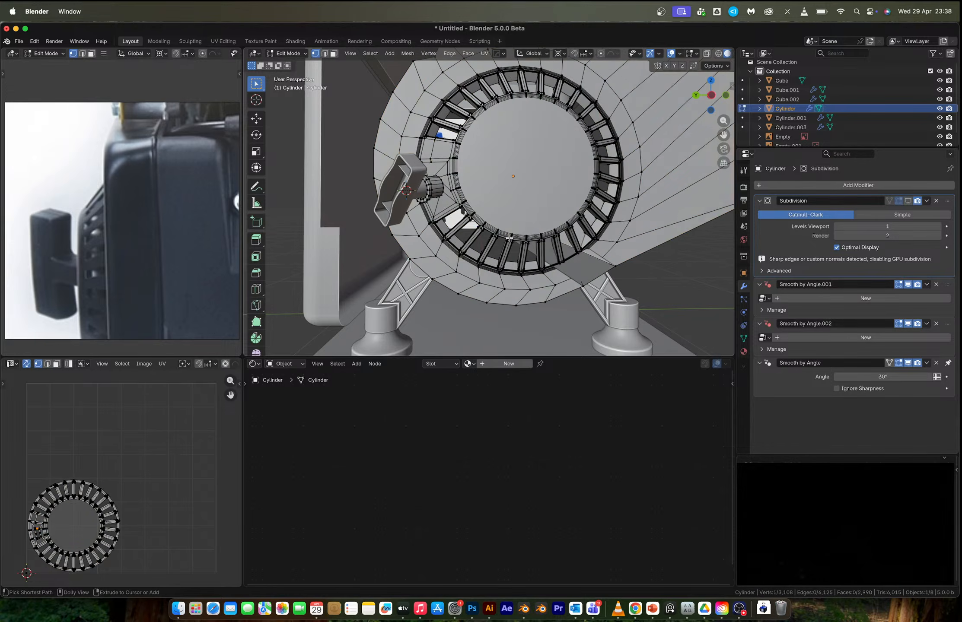
key(ctrl+shift+z)
key(ctrl+shift+z)
key(ctrl+shift+z)
key(ctrl+shift+z)
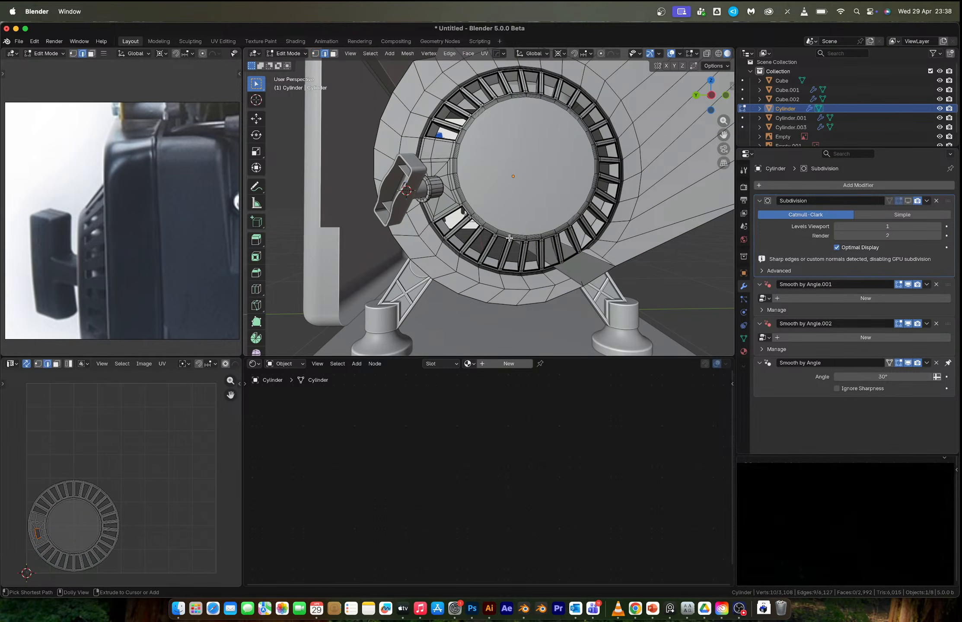
- Try moving the collar-base vertex that is shared with the stray inner faces, and undo the move
middle_drag(509, 238, 492, 175)
key(alt+z)
key(alt+a)
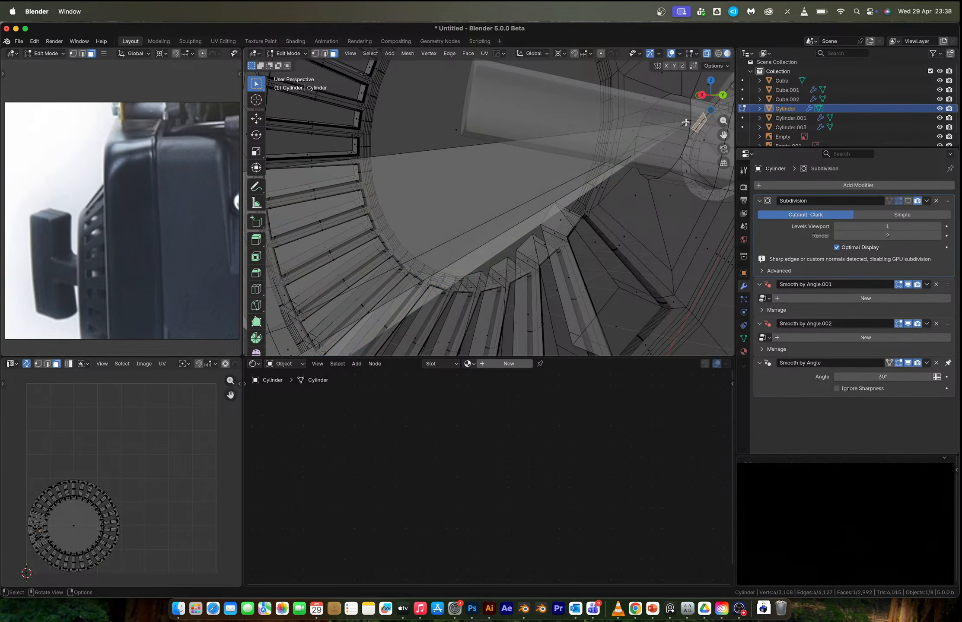
click(686, 120)
key(1)
click(688, 122)
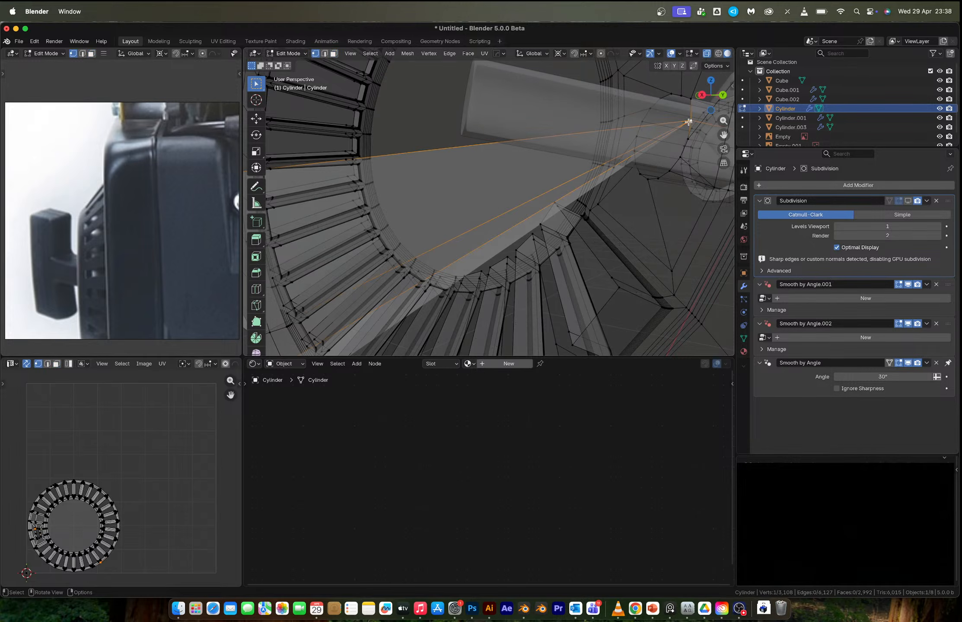
key(g)
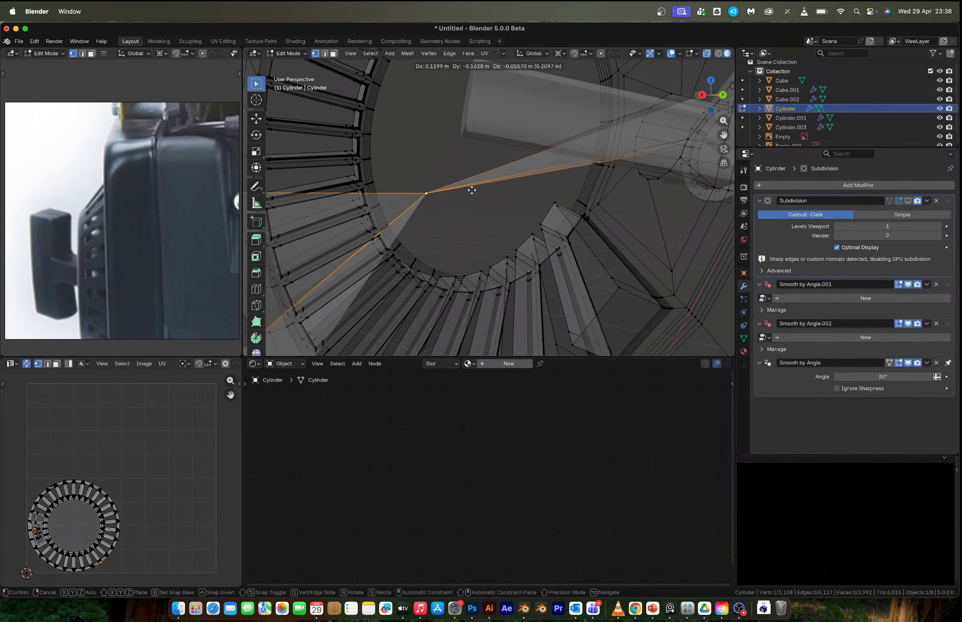
click(471, 189)
key(ctrl+z)
- Rip the stray faces' vertex free of the collar and move it to where the housing's straight lower edge meets the round rim
click(417, 180)
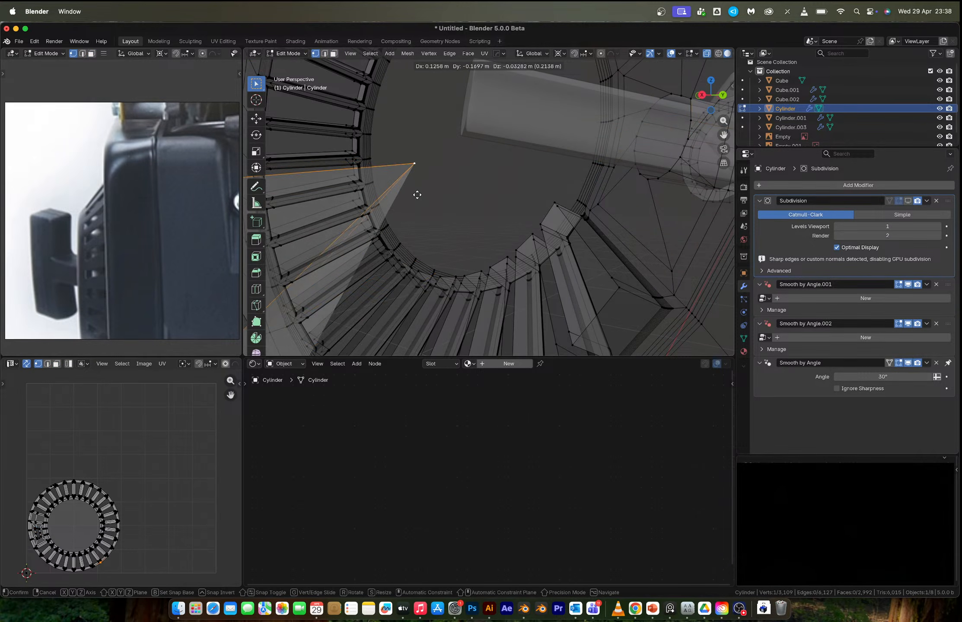
click(723, 95)
shift+middle_drag(607, 225, 497, 201)
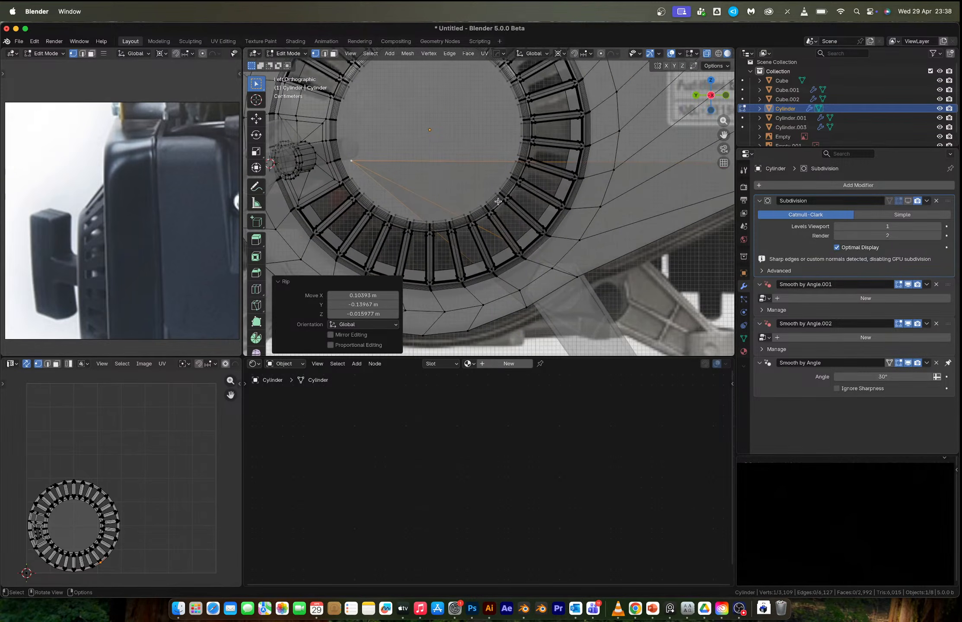
scroll(502, 199, down, 3)
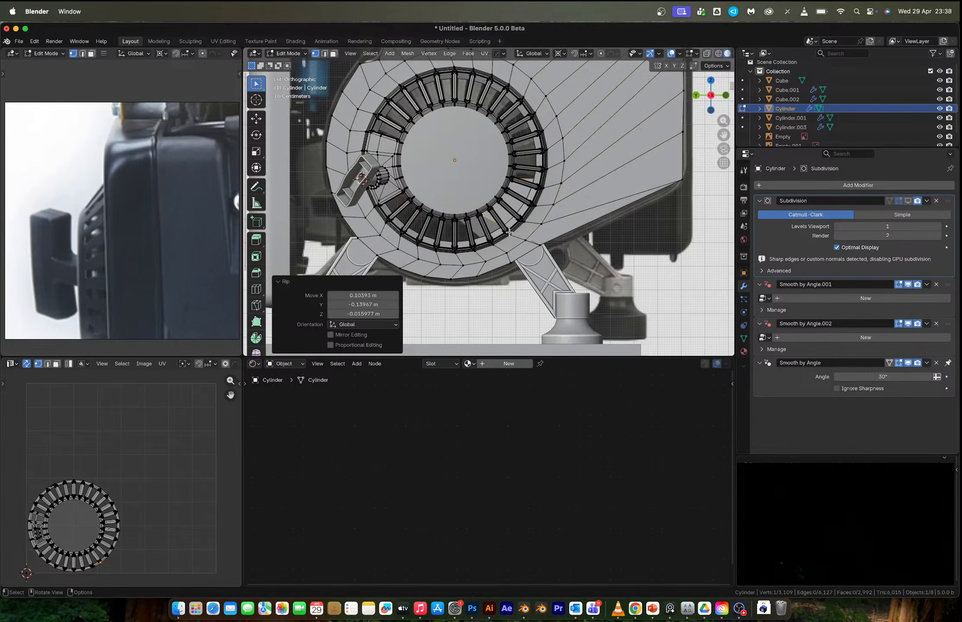
key(alt+z)
key(g)
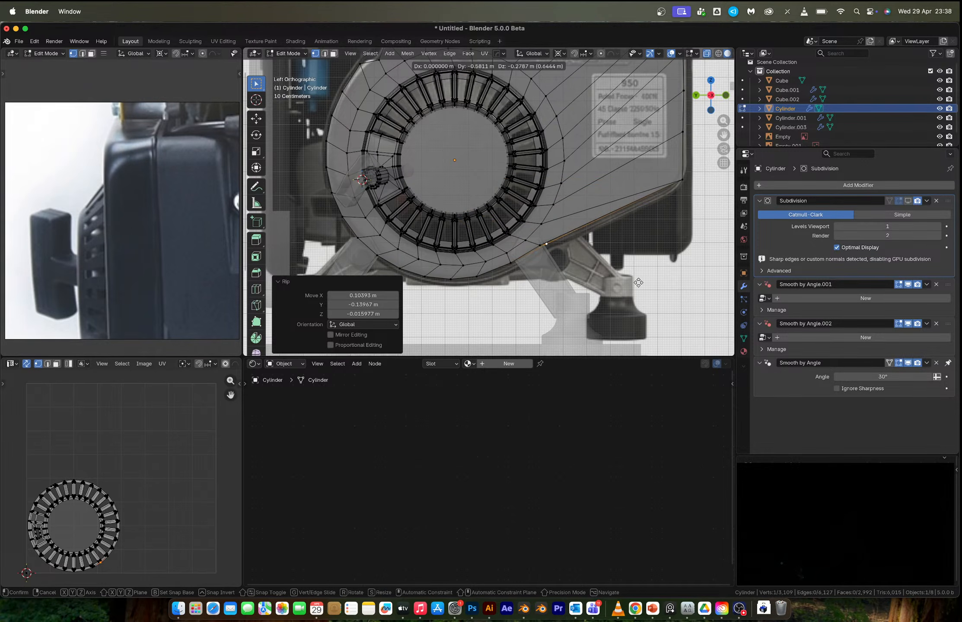
click(634, 284)
- Add the neighbouring outer vertex to the selection, set the pivot point to Active Element and try scaling along X
middle_drag(633, 283, 532, 241)
shift+click(566, 254)
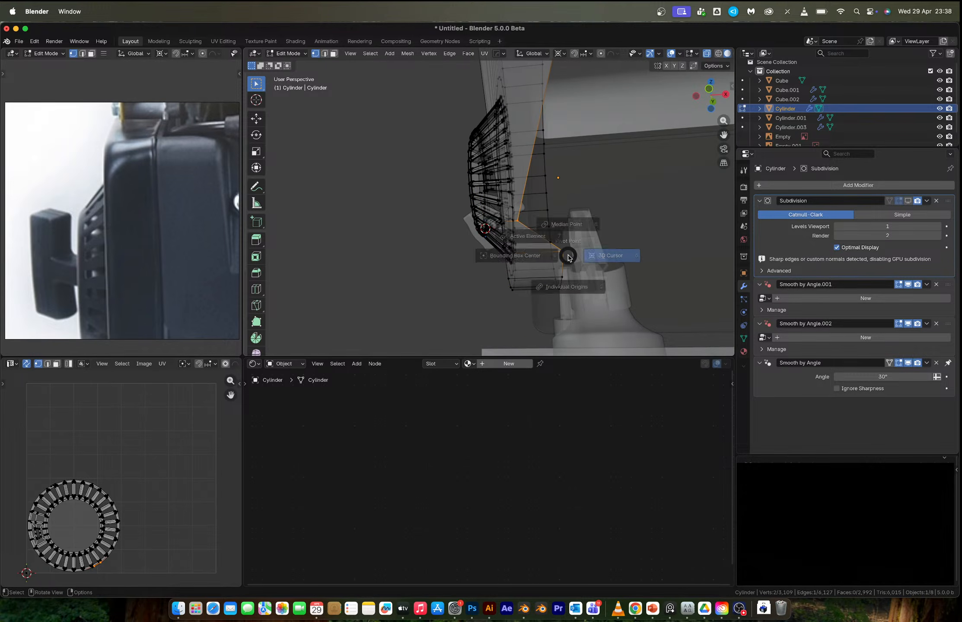
click(493, 221)
key(s)
key(x)
key(Escape)
- Check the housing around the pull handle in Object Mode and return to editing its mesh
key(Tab)
middle_drag(518, 216, 670, 221)
scroll(473, 180, up, 3)
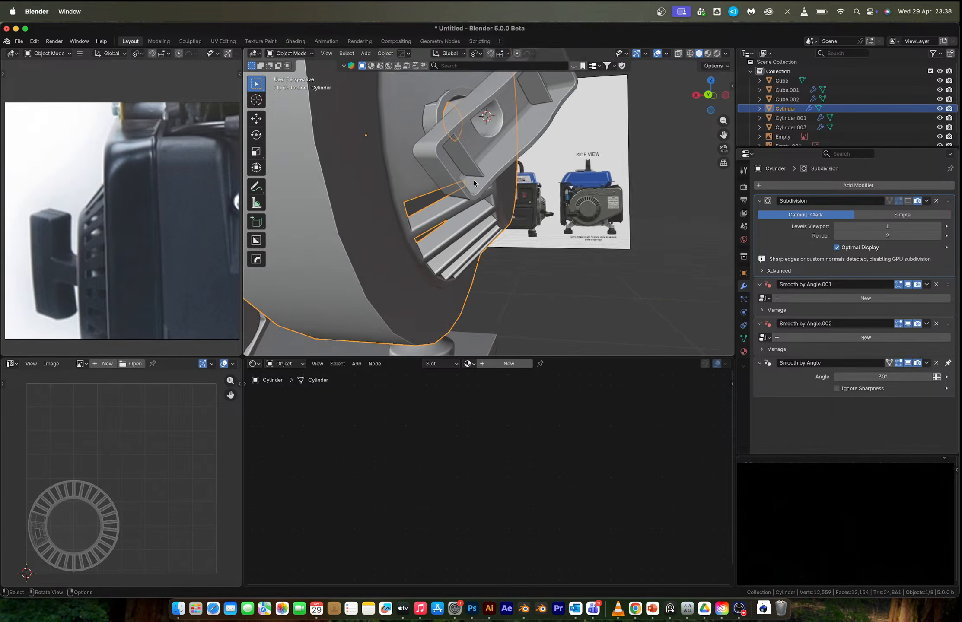
shift+middle_drag(474, 180, 488, 238)
scroll(488, 237, up, 2)
key(Tab)
shift+middle_drag(494, 312, 475, 169)
- Select the first edges along the collar's base and frame the view on them
key(2)
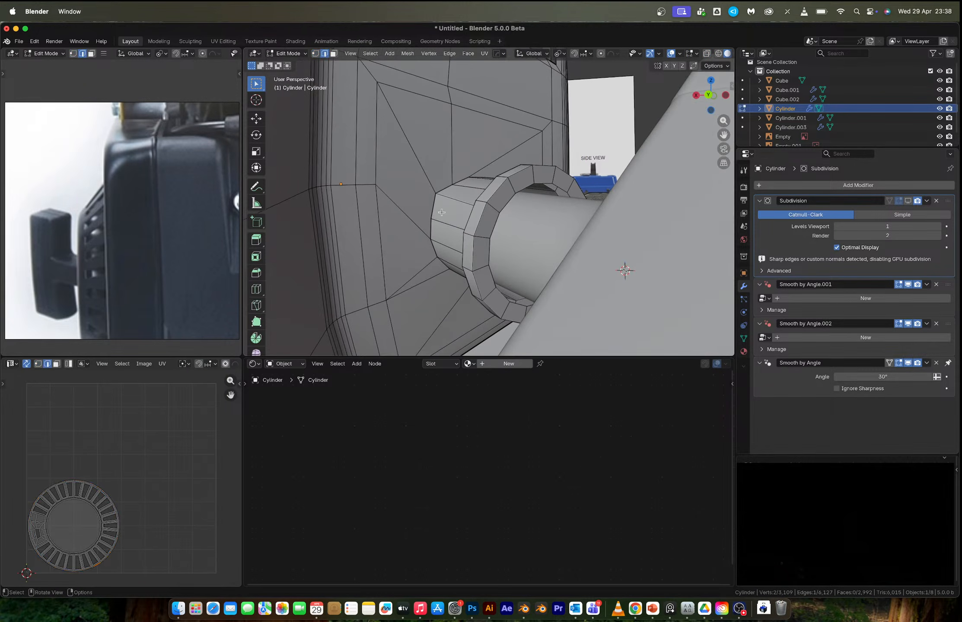
alt+click(444, 190)
alt+click(444, 190)
alt+shift+click(434, 233)
key(super+z)
middle_drag(432, 228, 496, 185)
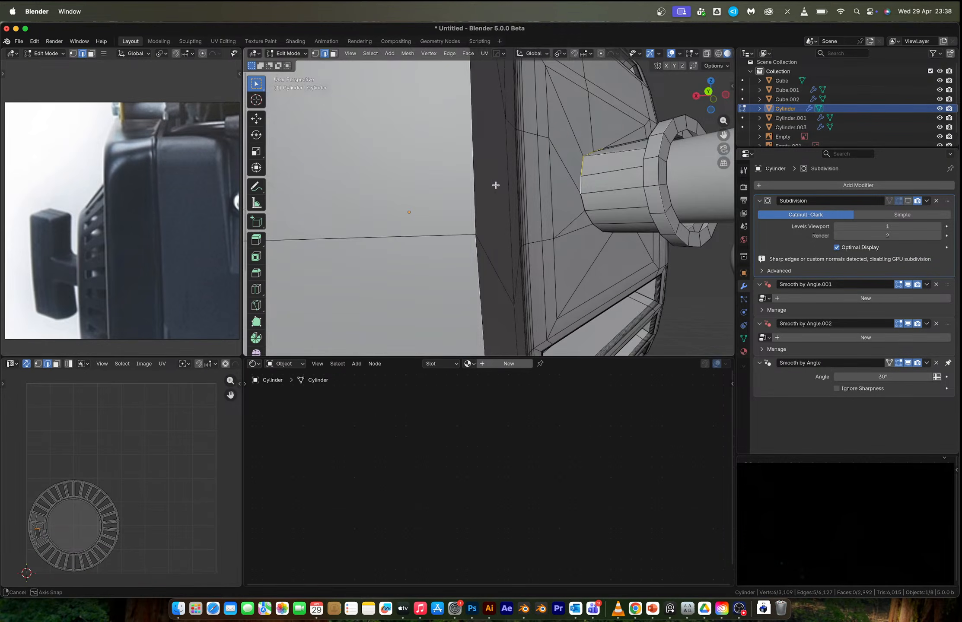
click(354, 55)
click(393, 115)
scroll(556, 206, down, 5)
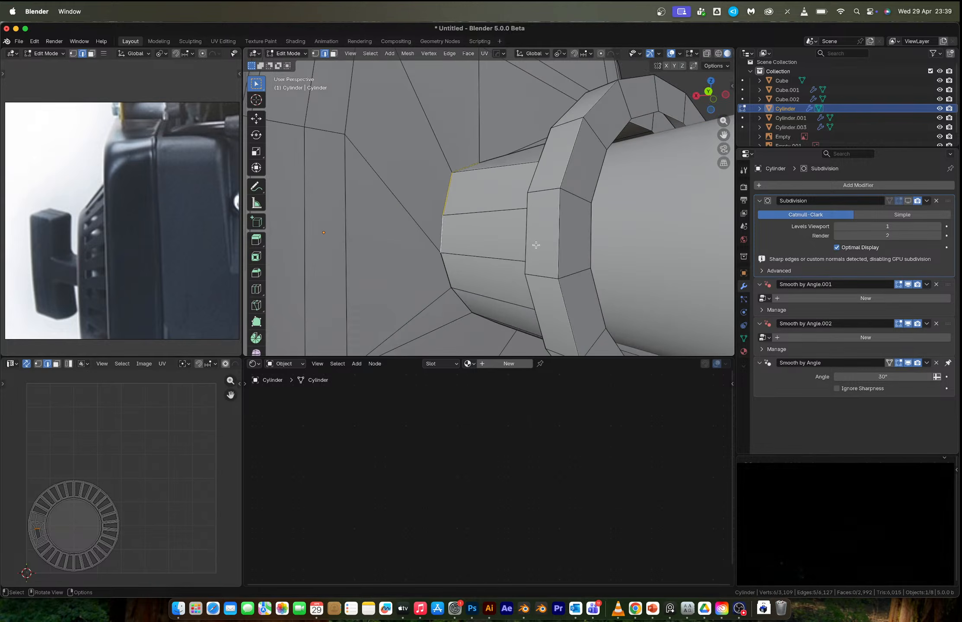
- Extend the selection around the collar's base, try beveling it, and undo the bevel
middle_drag(535, 244, 503, 225)
middle_drag(480, 302, 569, 249)
alt+shift+click(596, 256)
alt+shift+click(607, 219)
middle_drag(537, 185, 481, 159)
shift+click(556, 209)
key(ctrl+b)
scroll(656, 151, up, 9)
click(659, 152)
key(super+z)
- Delete the ring of panel faces between the collar's base and the surrounding frame
key(3)
click(501, 140)
shift+click(459, 156)
shift+click(456, 204)
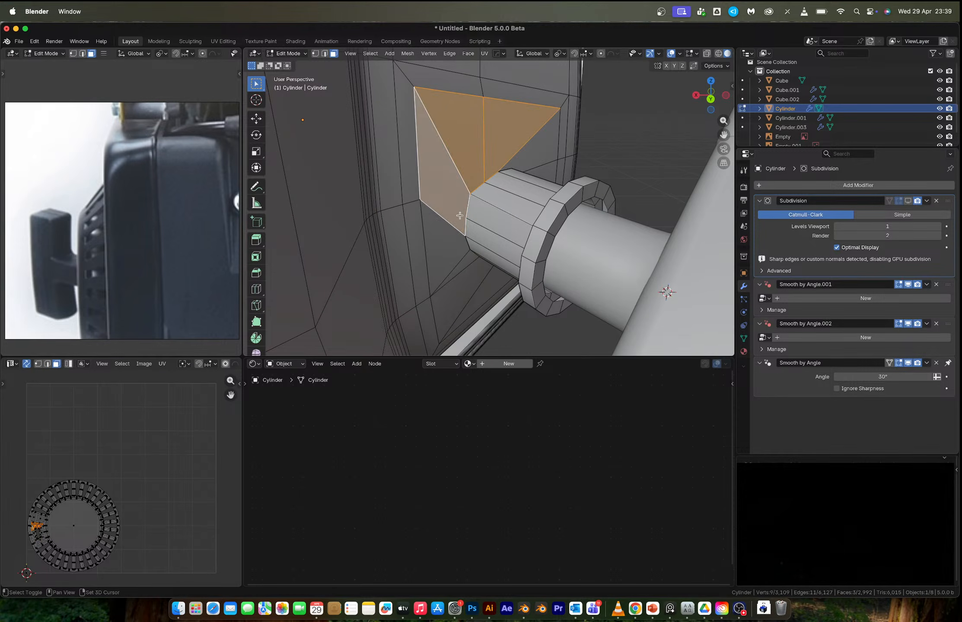
shift+click(454, 249)
shift+click(469, 271)
shift+click(466, 263)
middle_drag(496, 303, 512, 208)
shift+click(533, 186)
shift+click(533, 186)
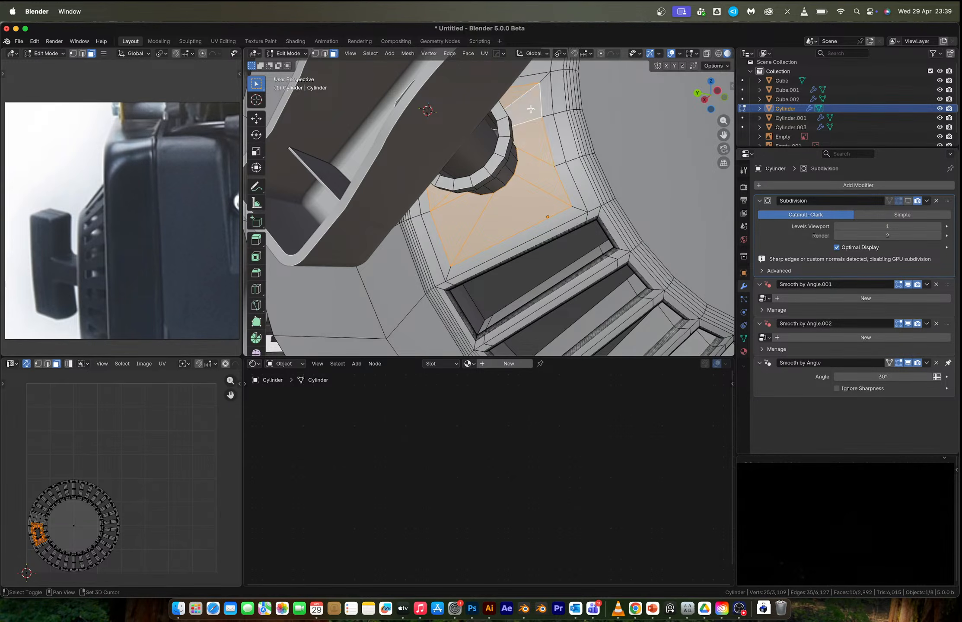
key(x)
click(529, 131)
- Reshape the collar's open base loop with LoopTools Circle, keeping Flatten and Regular on, and adjust its angle
middle_drag(529, 131, 568, 313)
key(2)
alt+click(464, 157)
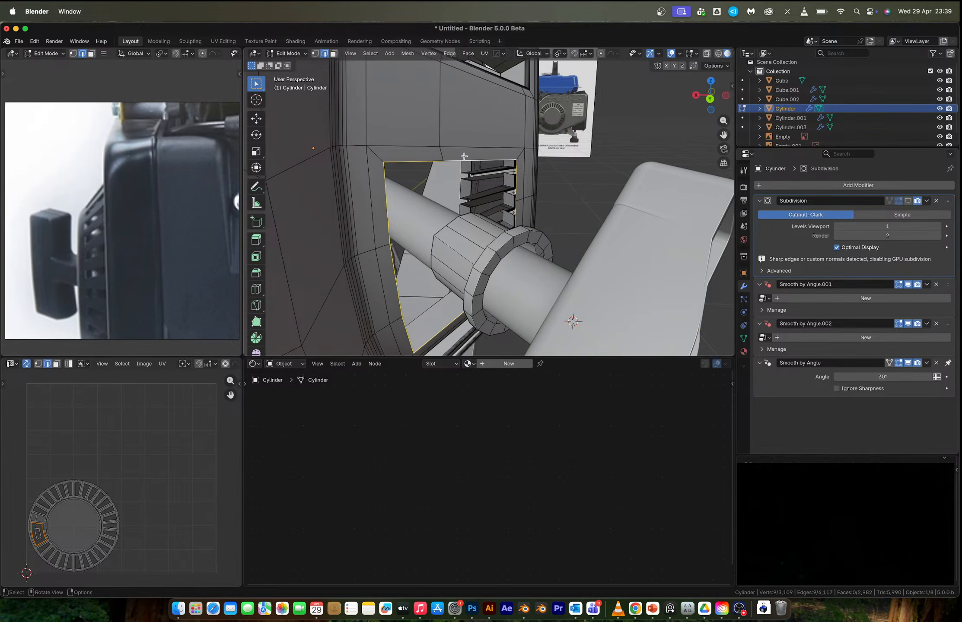
alt+click(436, 242)
right_click(422, 207)
mouse_move(432, 215)
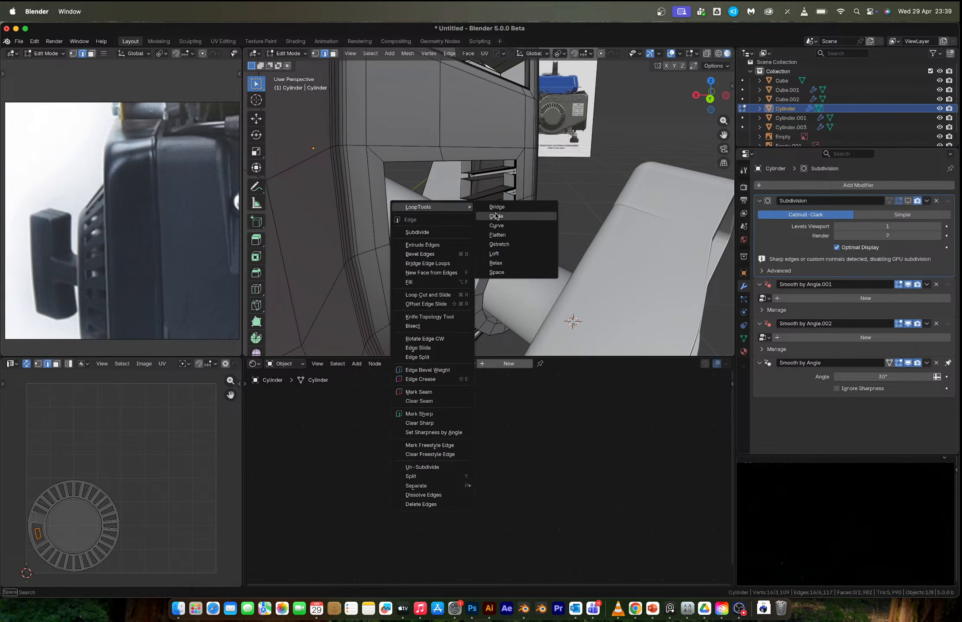
click(498, 216)
drag(337, 321, 302, 321)
drag(368, 321, 382, 320)
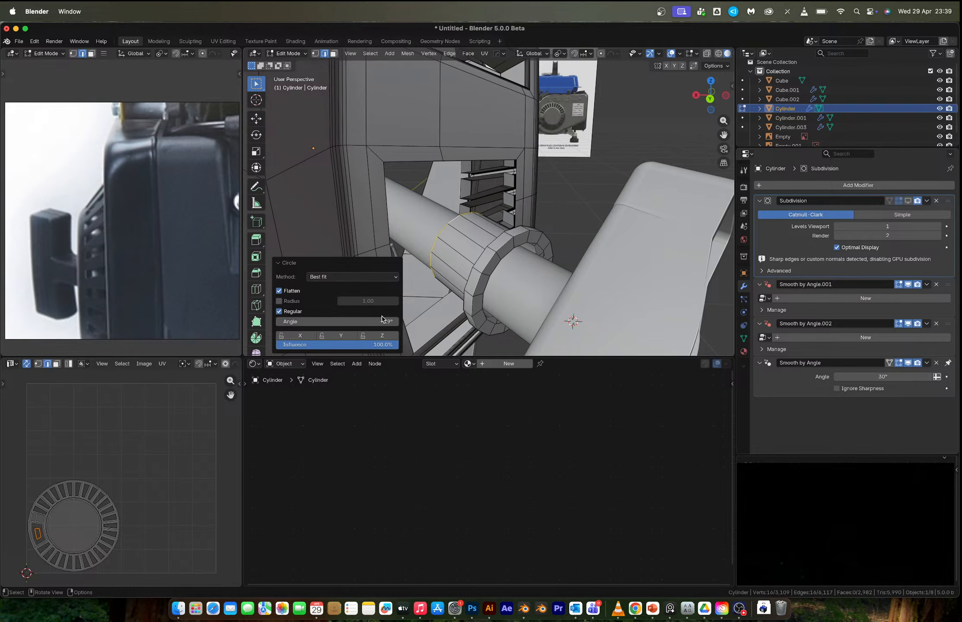
- Add one centred loop cut across the panel above the collar's opening
middle_drag(524, 243, 483, 210)
key(ctrl+r)
click(492, 86)
right_click(492, 89)
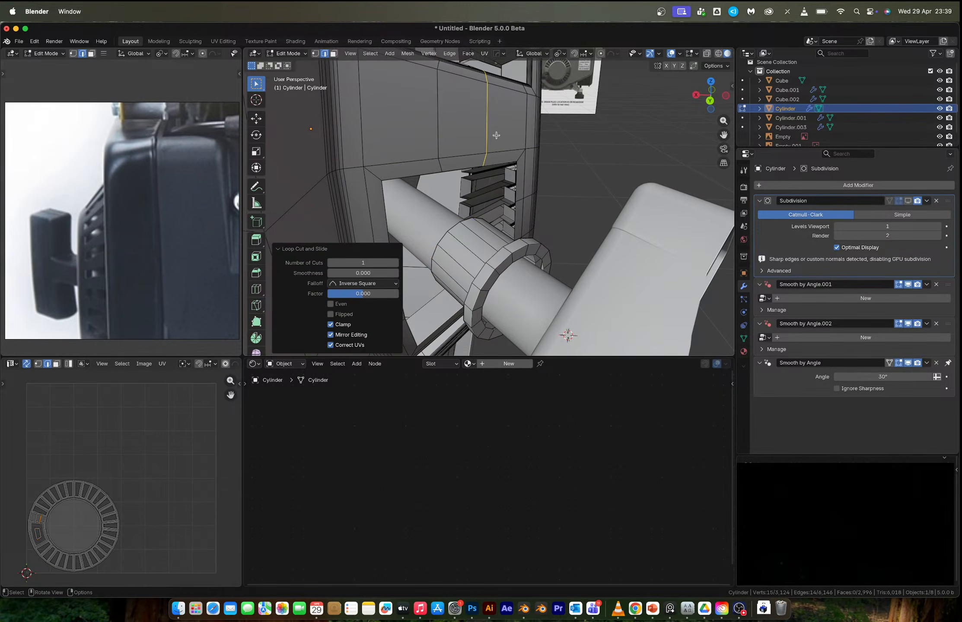
scroll(480, 205, down, 4)
middle_drag(485, 205, 423, 192)
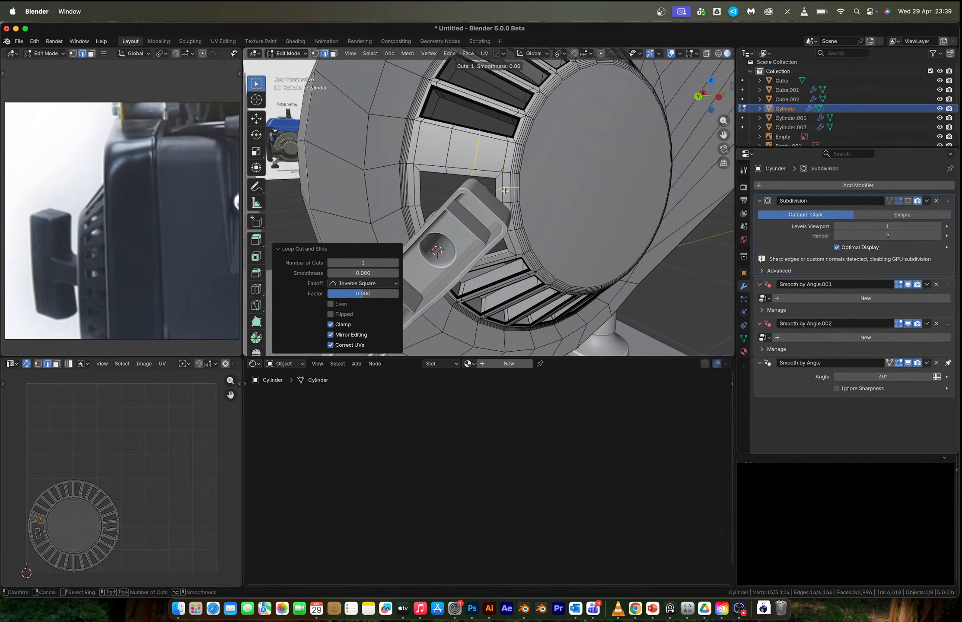
- Add a centred loop cut through the inner rim beside the opening and another across the strip below it
middle_drag(532, 228, 510, 219)
key(ctrl+r)
click(514, 243)
right_click(516, 249)
key(ctrl+r)
click(486, 266)
right_click(486, 266)
- Bevel the new cut edge on the strip below the collar's opening with 1 segment and a width of about 0.0287 m
middle_drag(486, 265, 539, 240)
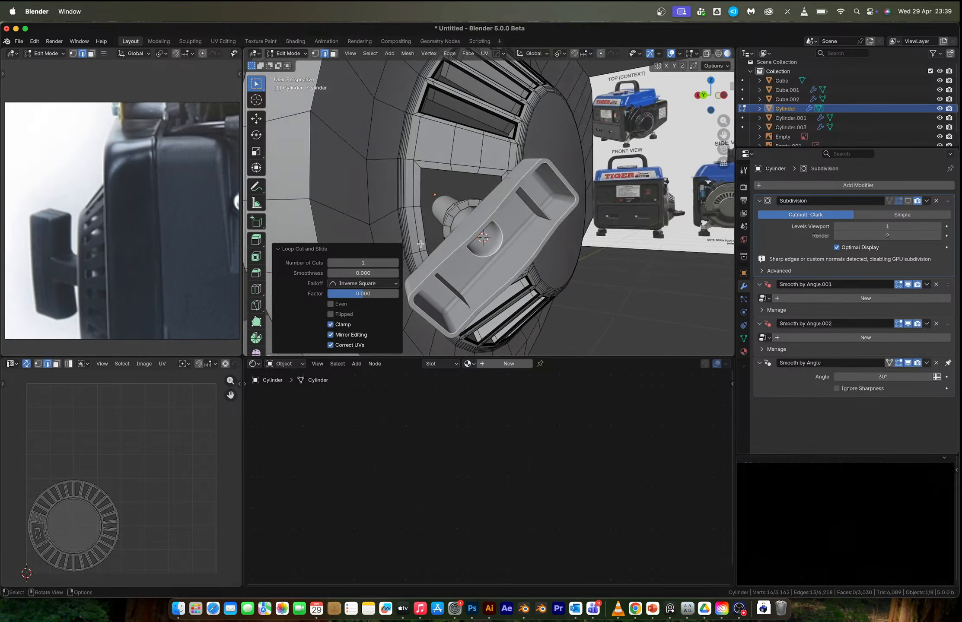
middle_drag(457, 238, 454, 253)
key(ctrl+b)
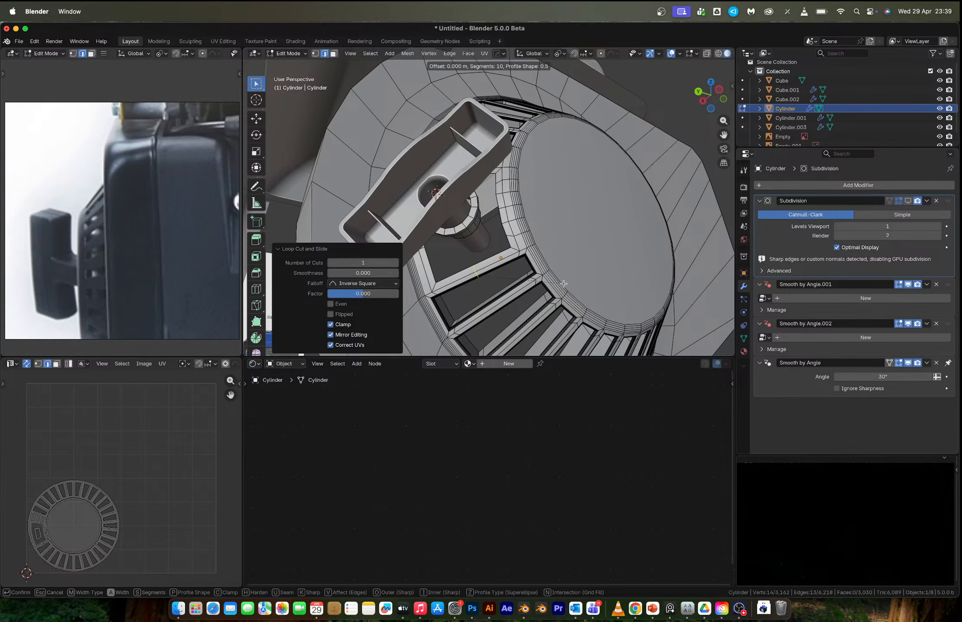
scroll(568, 284, down, 7)
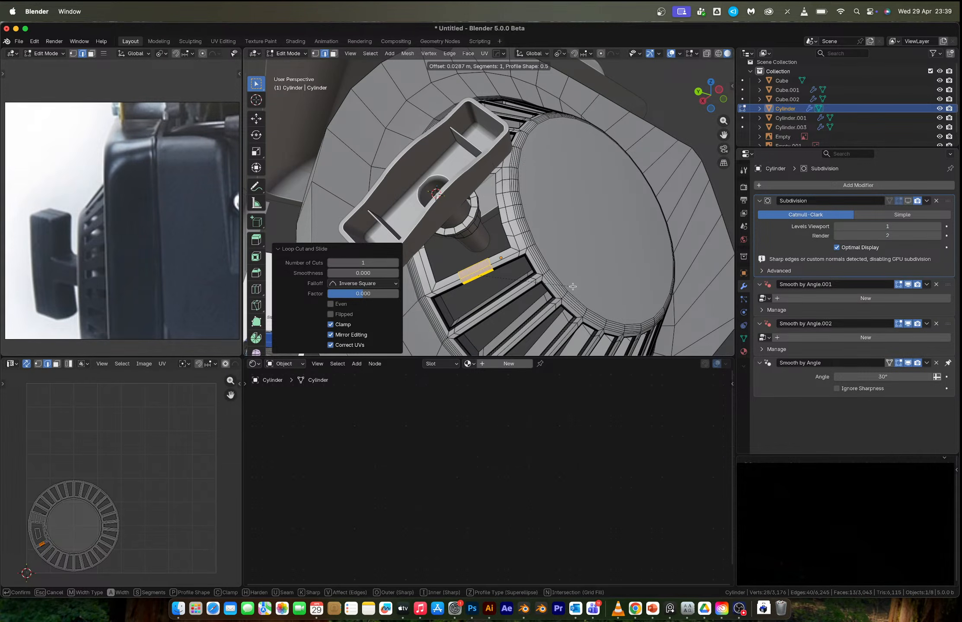
click(573, 286)
- Add one centred loop cut through the outer part of the panel above the collar's opening
middle_drag(524, 218, 502, 220)
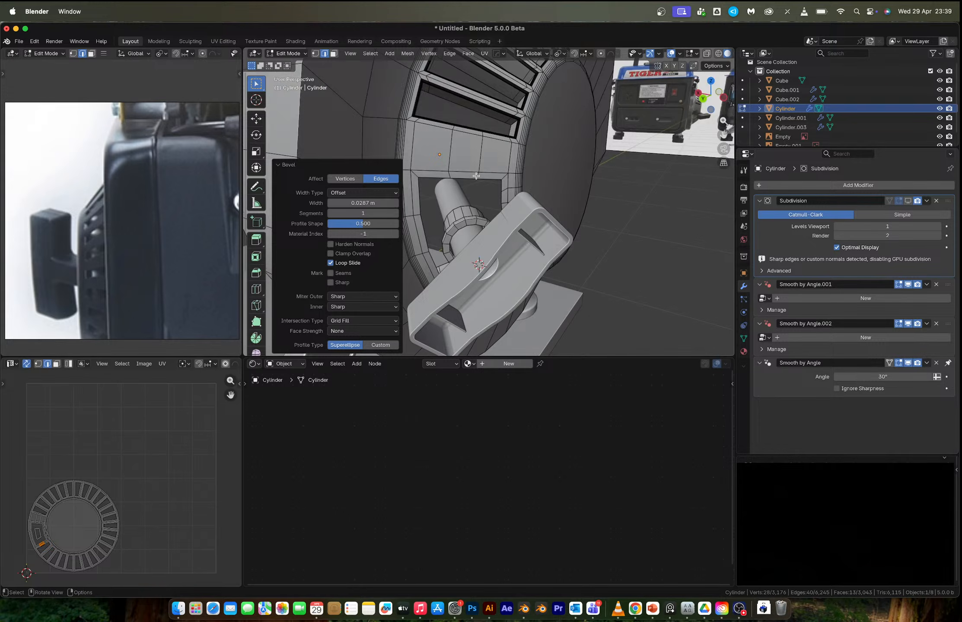
key(ctrl+r)
click(431, 158)
right_click(431, 158)
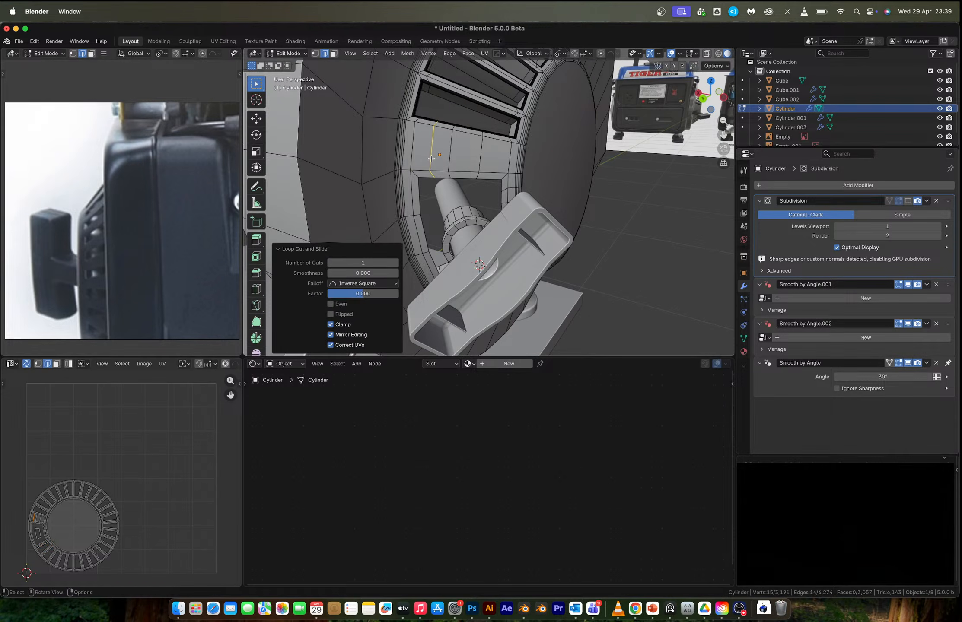
- Join the panel opening's border to the collar's base loop with LoopTools Bridge, adjusting the Twist to straighten the new faces
alt+click(462, 181)
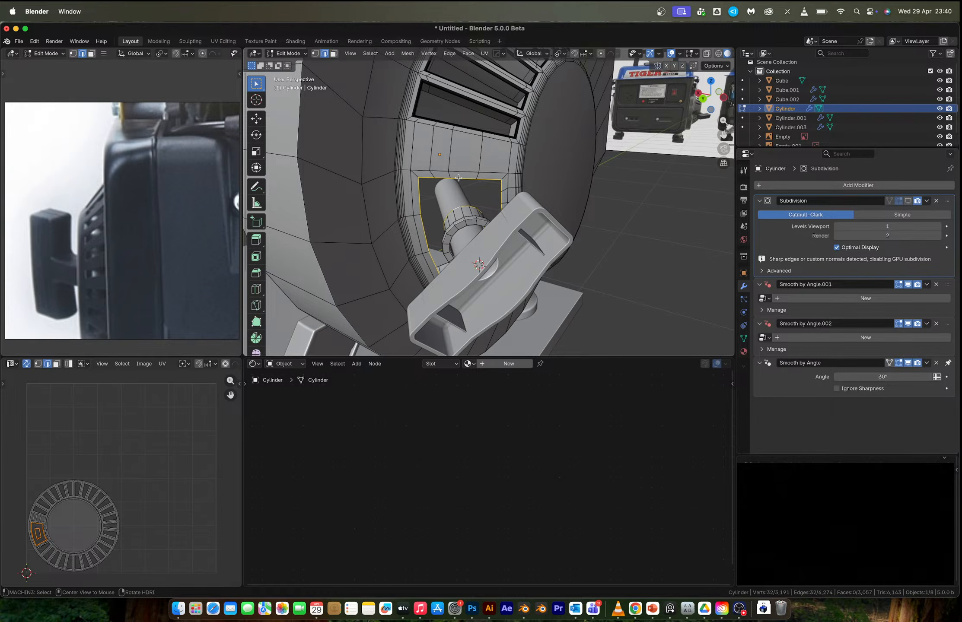
key(1)
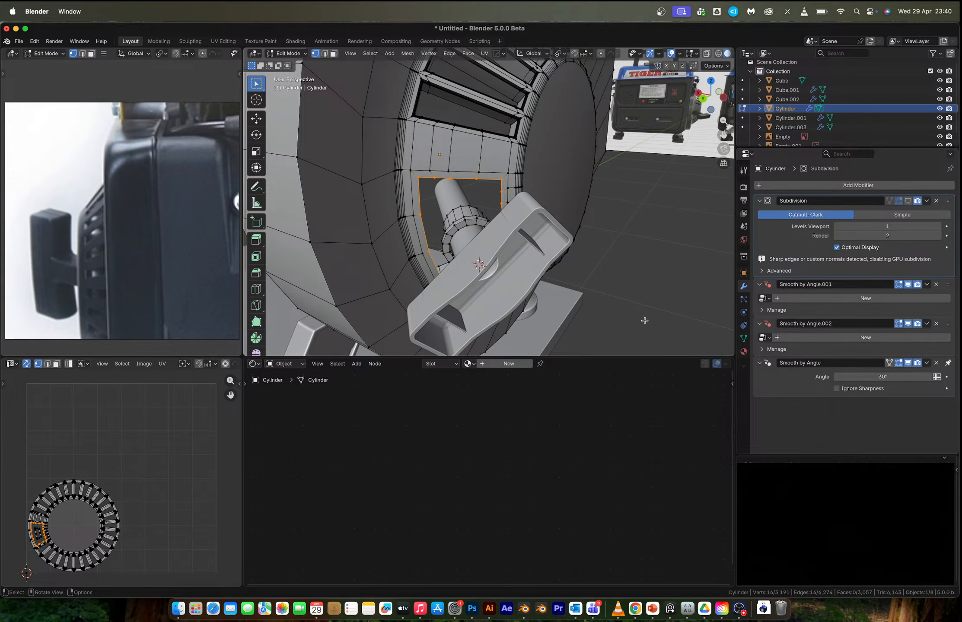
middle_drag(520, 264, 550, 283)
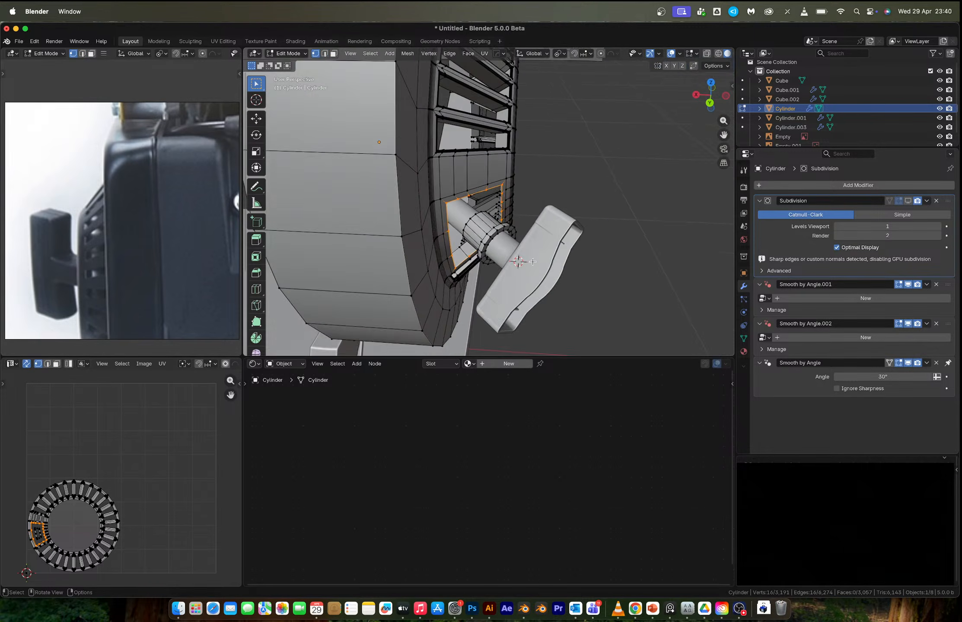
scroll(459, 226, up, 4)
alt+shift+click(454, 233)
right_click(454, 234)
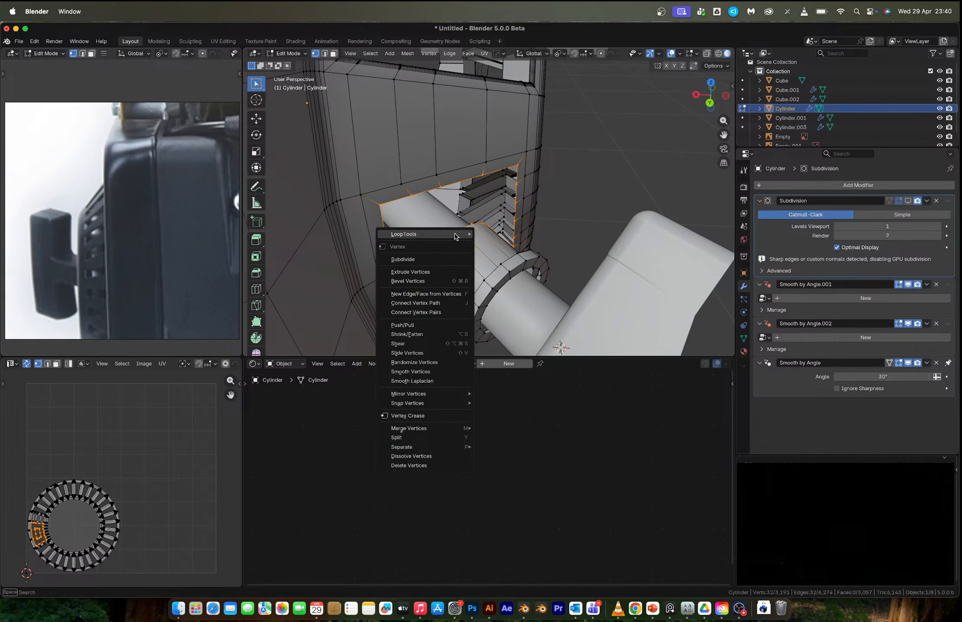
mouse_move(458, 233)
click(497, 234)
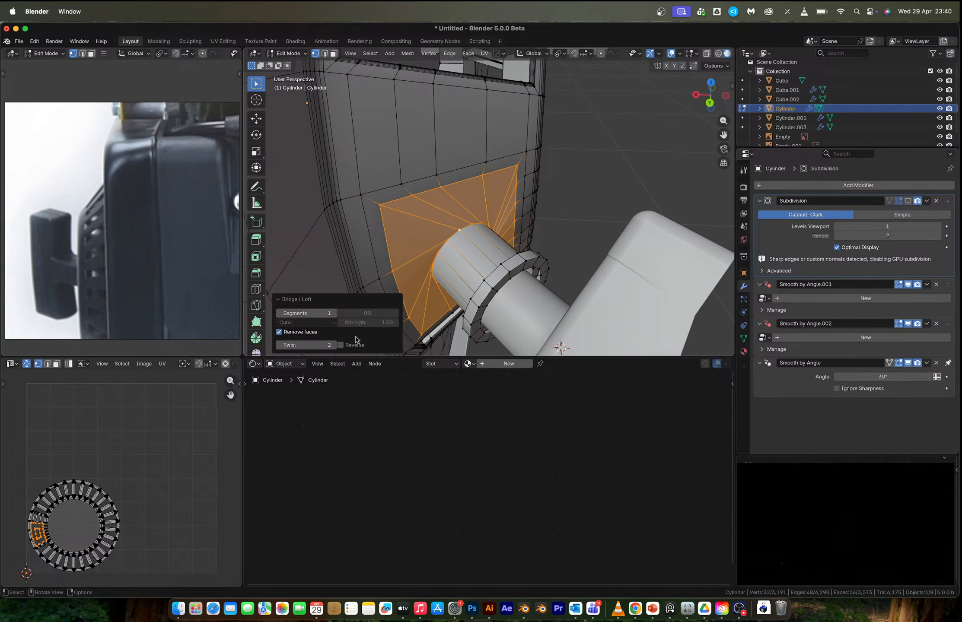
click(335, 344)
click(335, 344)
- Bevel the edge loop where the collar's base meets the bridged panel, using 5 segments
middle_drag(460, 284, 515, 277)
key(2)
alt+click(437, 219)
key(ctrl+b)
scroll(551, 270, up, 4)
click(548, 265)
- Return to Object Mode, turn on the housing's Subdivision modifier in the viewport and inspect the smoothed collar
middle_drag(548, 265, 500, 246)
key(Tab)
scroll(566, 242, up, 3)
scroll(521, 254, down, 4)
click(908, 200)
scroll(505, 235, up, 3)
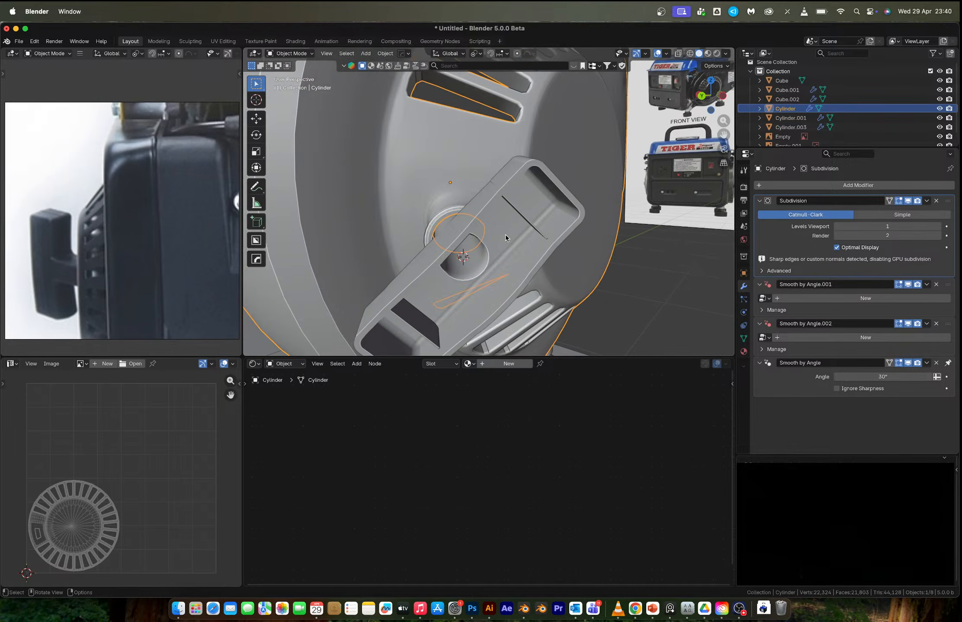
scroll(505, 234, down, 7)
click(594, 243)
middle_drag(595, 243, 520, 252)
scroll(520, 252, up, 1)
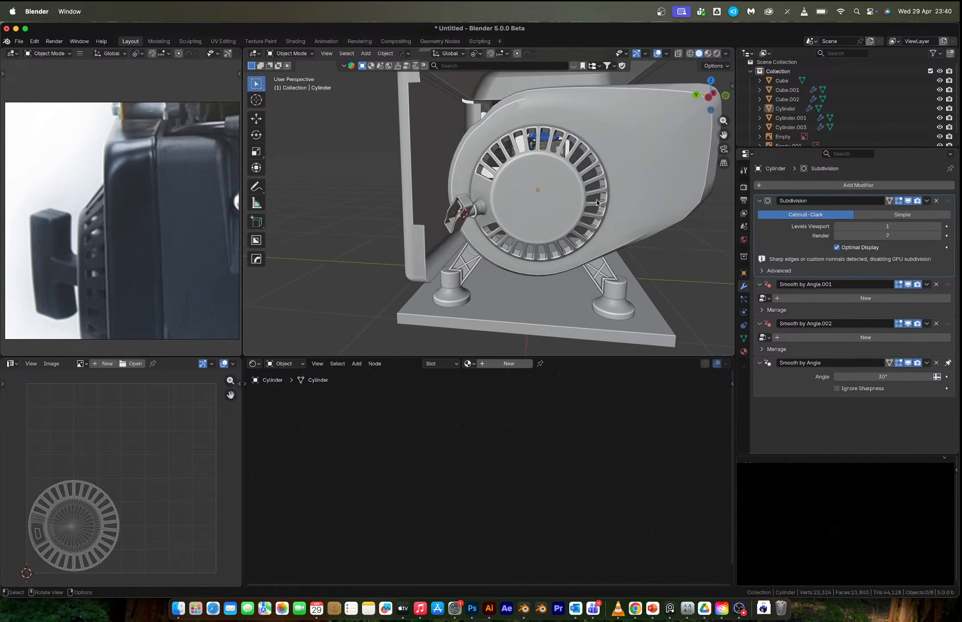
- Bevel the edge loop around the front rim of the housing with 5 segments and an offset of about 0.0414 m
scroll(613, 194, down, 3)
middle_drag(641, 176, 582, 217)
click(565, 195)
key(Tab)
scroll(480, 183, up, 3)
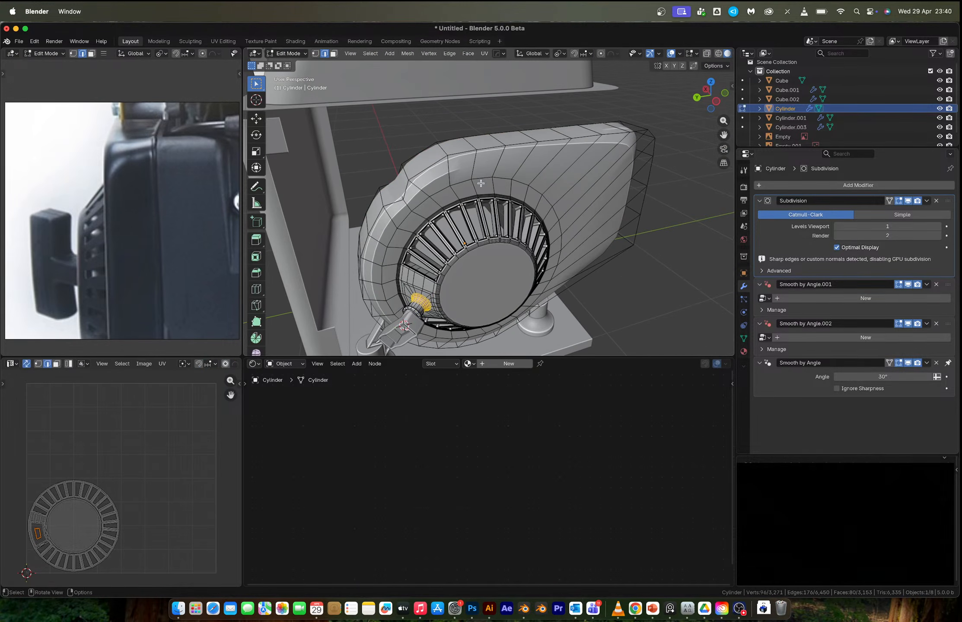
alt+click(440, 170)
middle_drag(439, 170, 501, 177)
scroll(501, 177, up, 2)
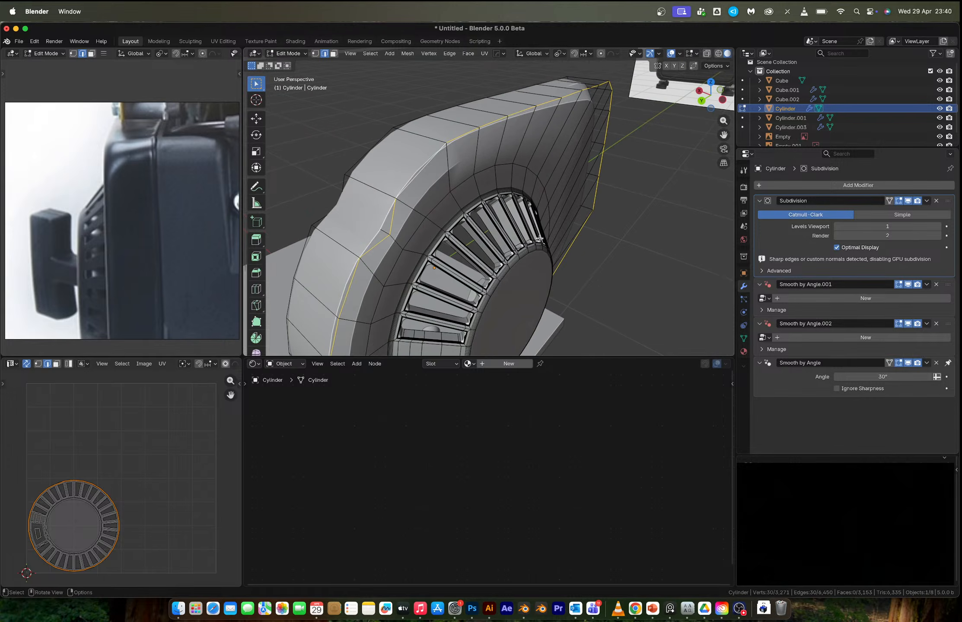
key(Tab)
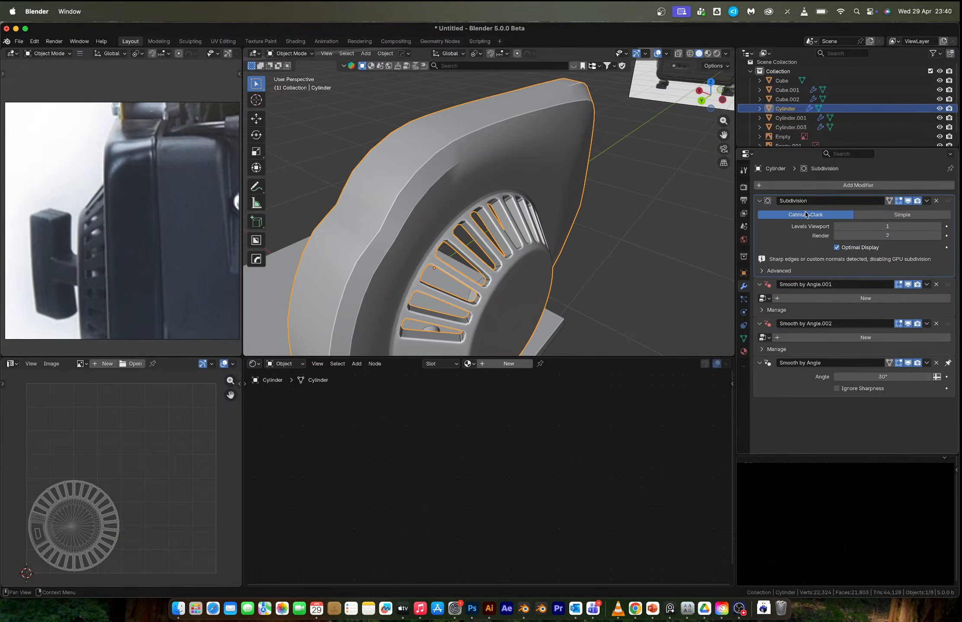
key(Tab)
key(ctrl+b)
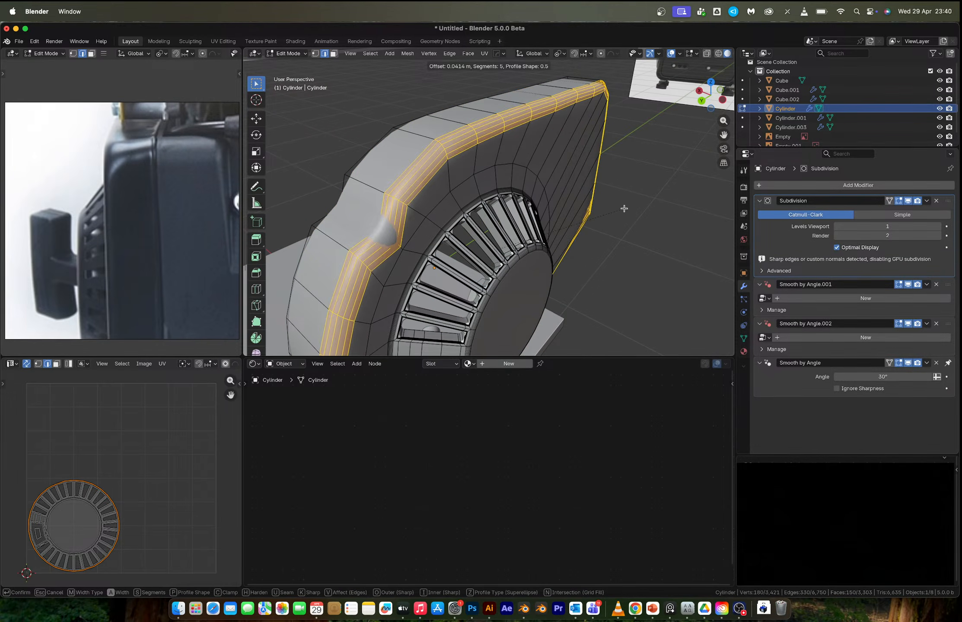
click(624, 209)
key(Tab)
scroll(624, 210, down, 4)
middle_drag(624, 210, 537, 196)
right_click(537, 196)
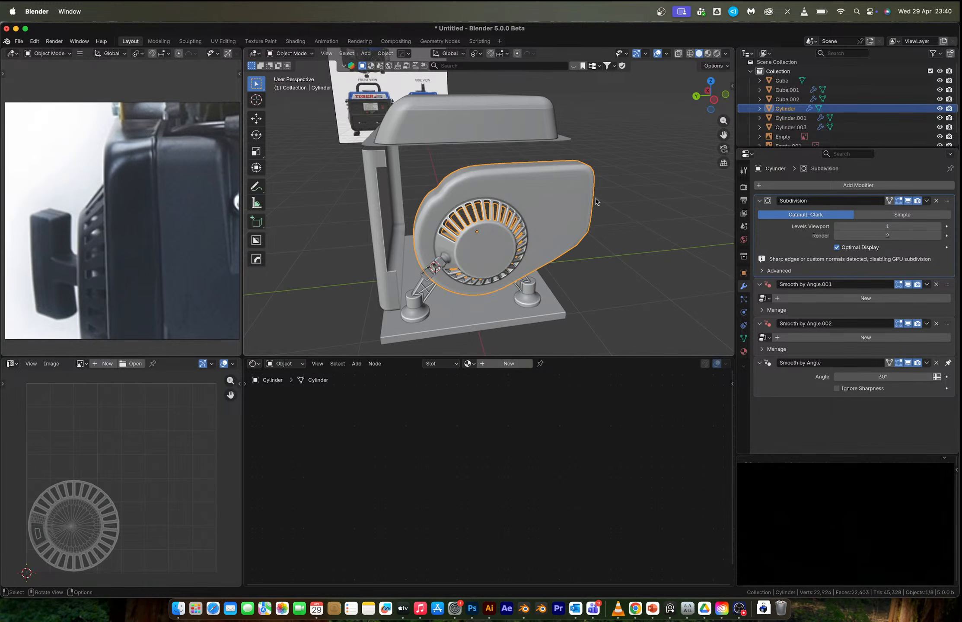
right_click(574, 197)
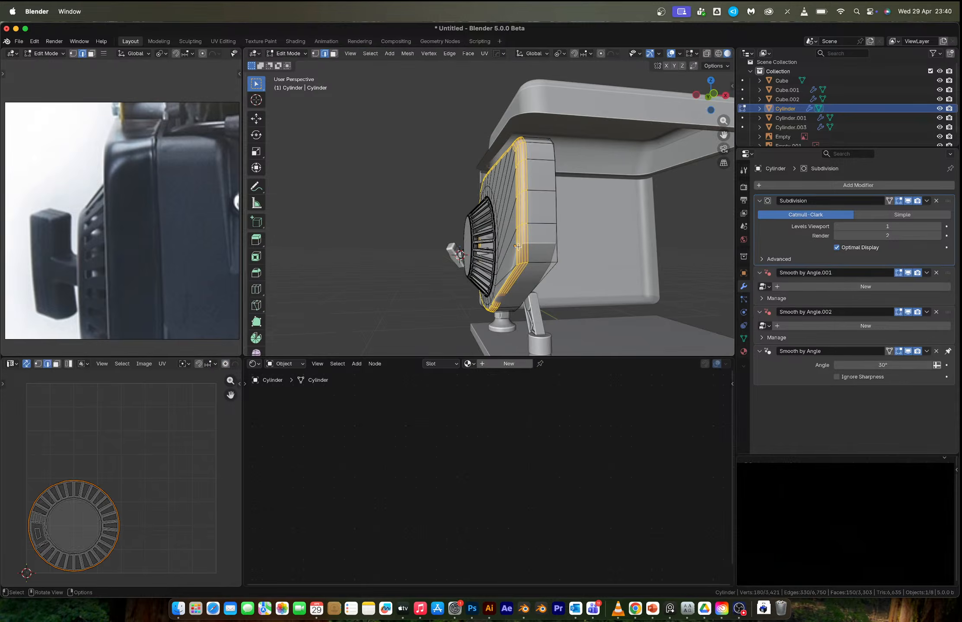
- Try an additional edge loop around the front face of the housing, between the vents and the bevelled rim
scroll(518, 247, up, 1)
middle_drag(561, 268, 590, 269)
key(ctrl+r)
click(592, 278)
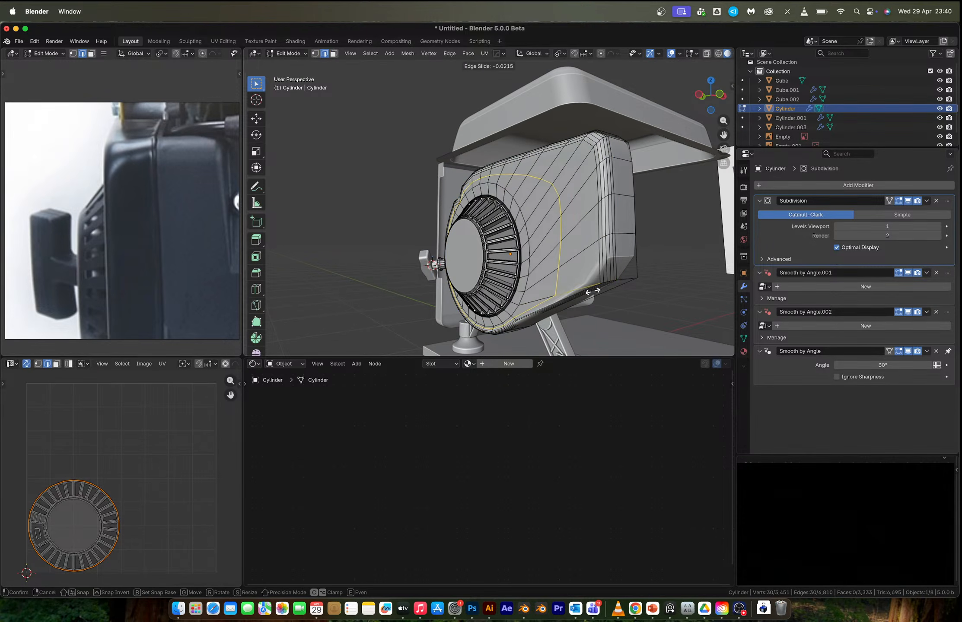
click(600, 292)
key(ctrl+z)
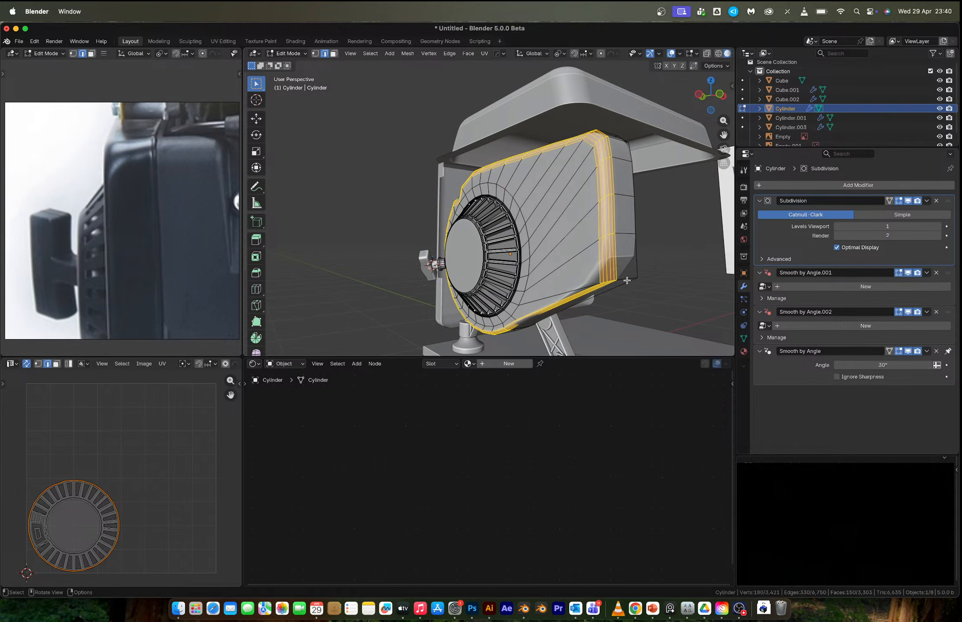
- Try bevelling the housing's lower rear corner edge with 5 segments and an offset of about 0.119 m
alt+click(625, 281)
key(ctrl+b)
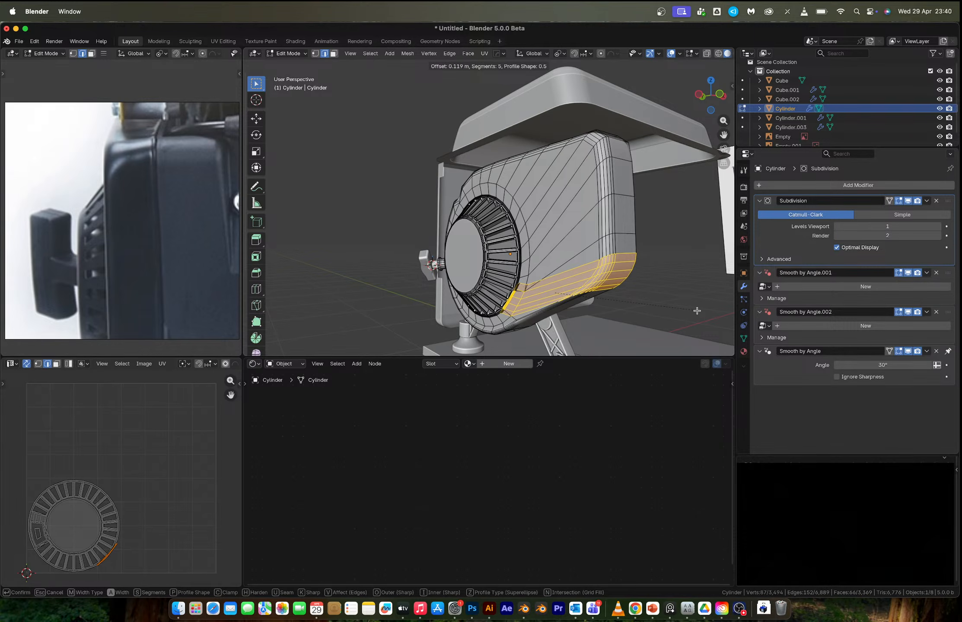
click(696, 311)
key(Tab)
key(Tab)
key(ctrl+z)
key(Tab)
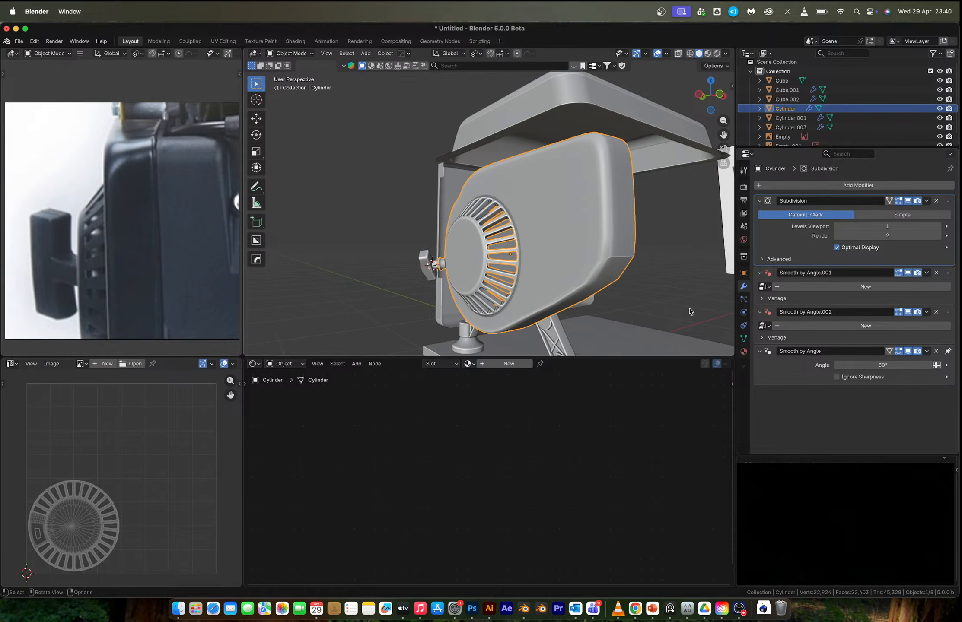
- Set the Subdivision modifier's viewport level to 2 and compare the housing with the side-view reference
click(936, 227)
scroll(648, 240, down, 5)
middle_drag(647, 240, 678, 256)
click(714, 100)
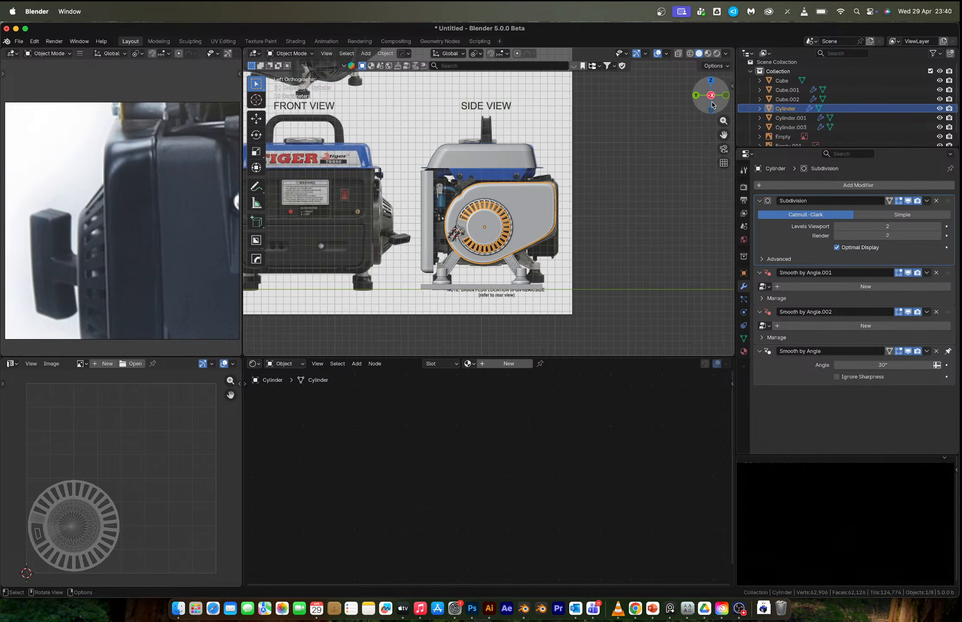
scroll(494, 236, up, 4)
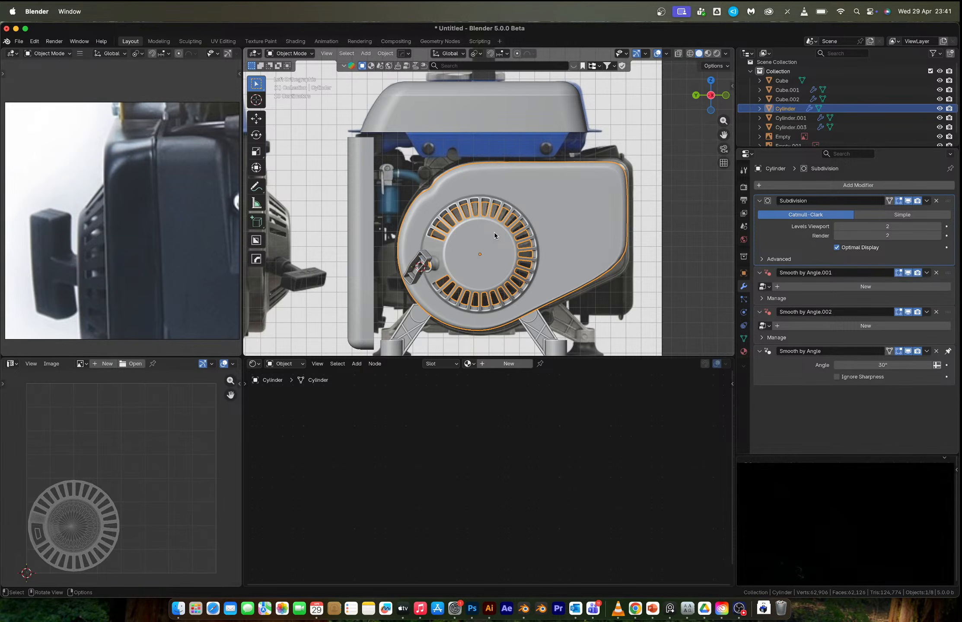
scroll(494, 232, up, 1)
shift+middle_drag(581, 188, 481, 211)
scroll(481, 183, down, 3)
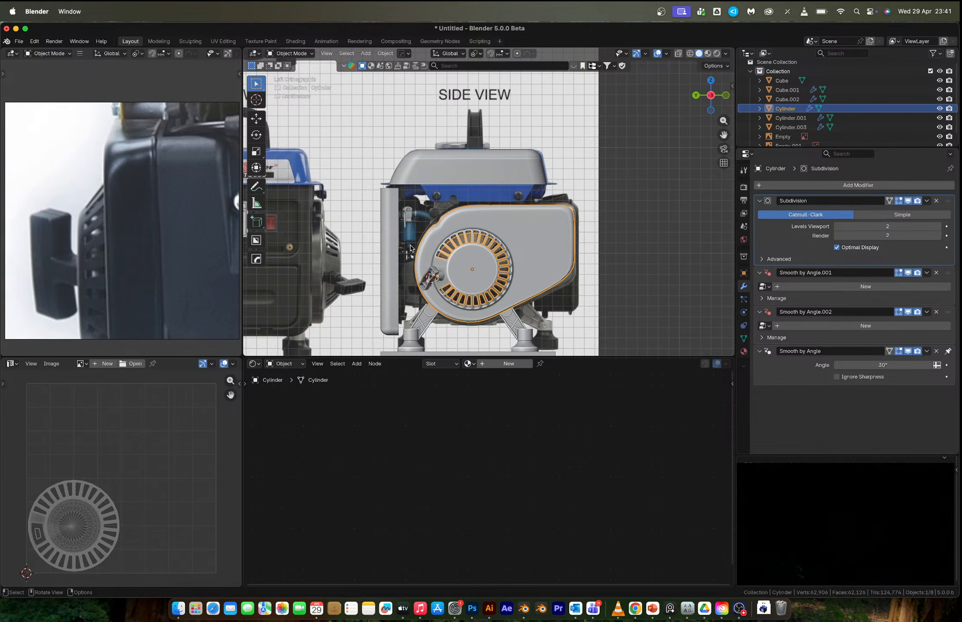
click(391, 203)
middle_drag(390, 203, 376, 203)
click(413, 166)
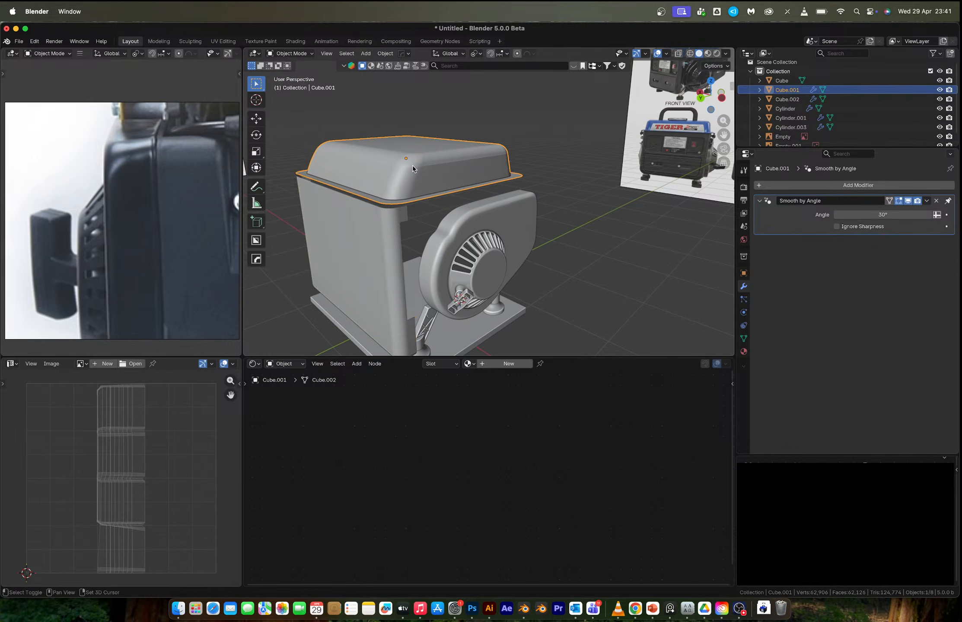
shift+click(388, 232)
key(g)
right_click(340, 176)
- Compare the model with the front-view reference from the back using X-ray, and open the reference image's display settings
middle_drag(459, 235, 522, 232)
click(522, 232)
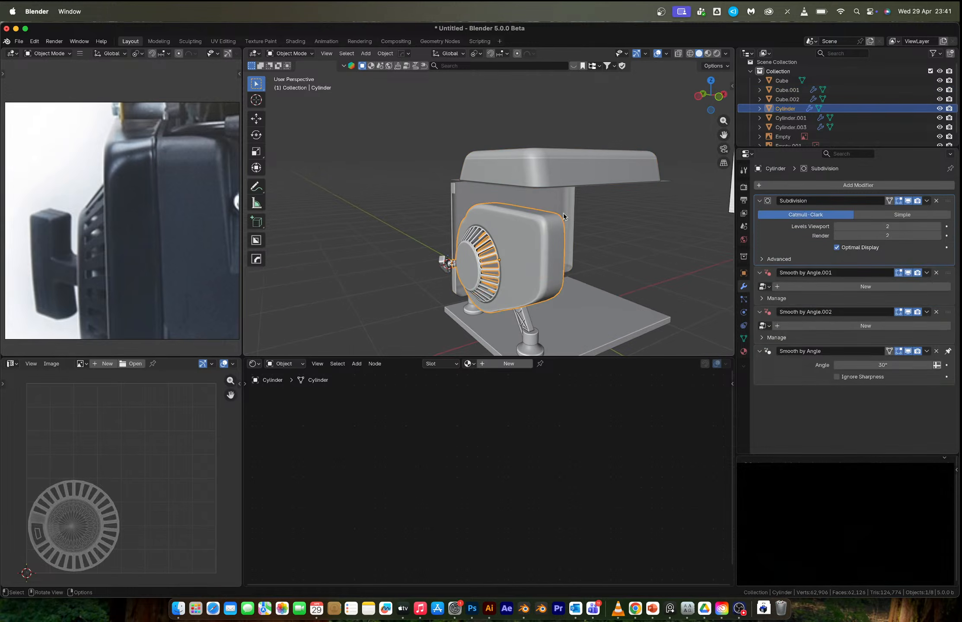
click(717, 101)
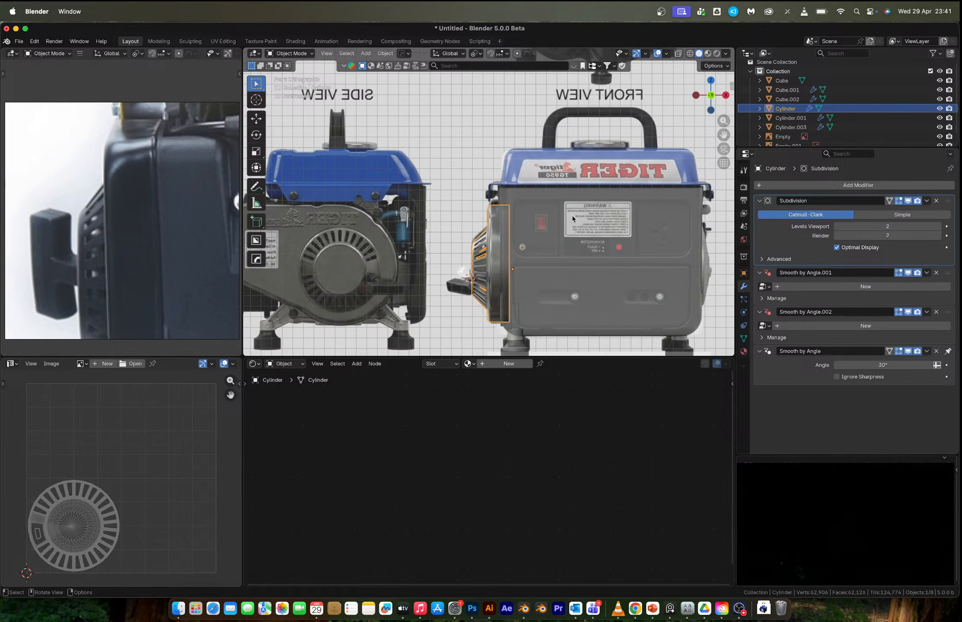
scroll(555, 194, down, 5)
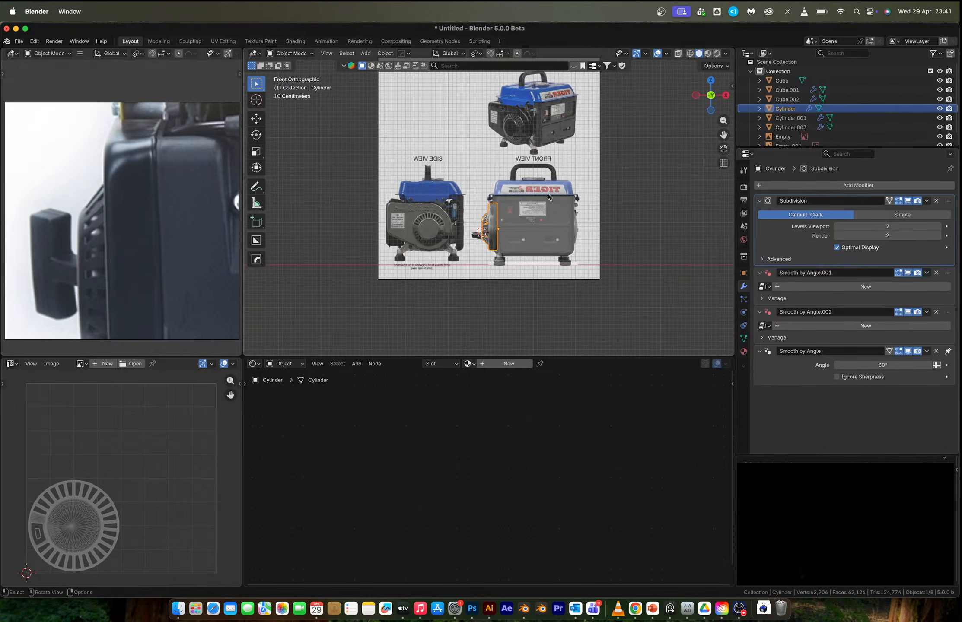
click(710, 95)
scroll(520, 214, up, 3)
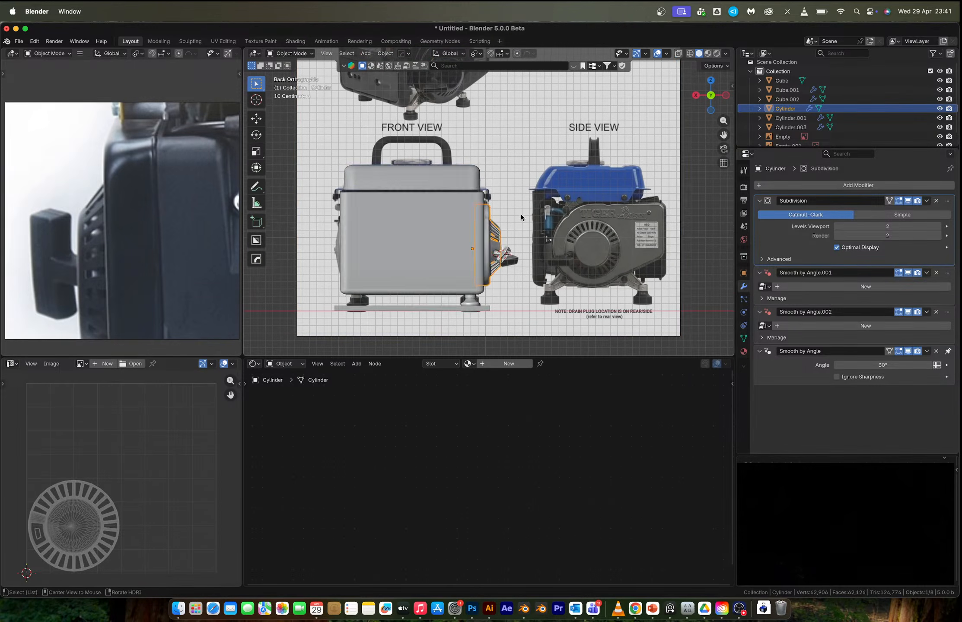
click(508, 178)
click(743, 313)
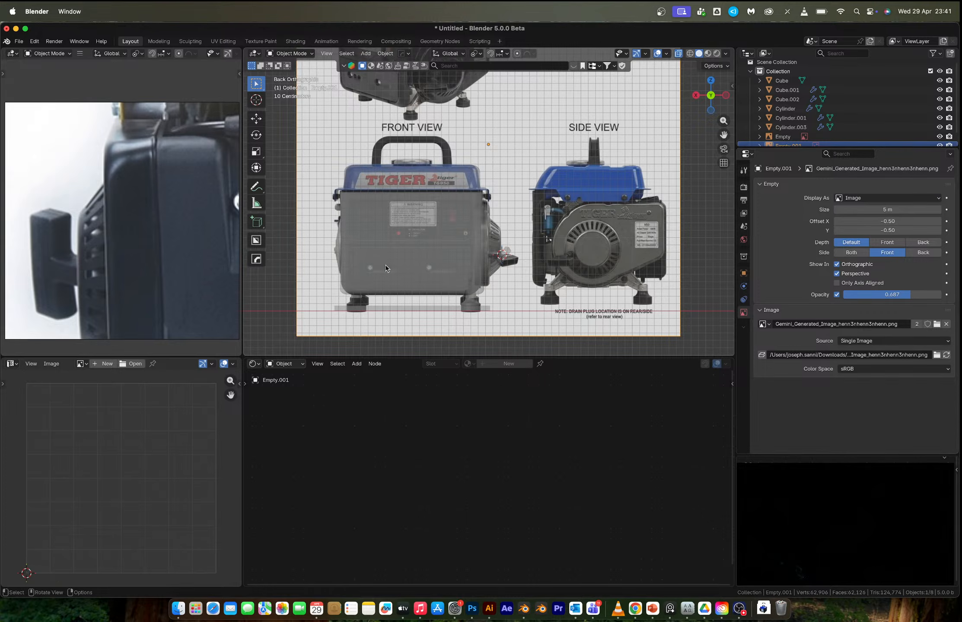
scroll(366, 263, down, 5)
middle_drag(366, 262, 428, 275)
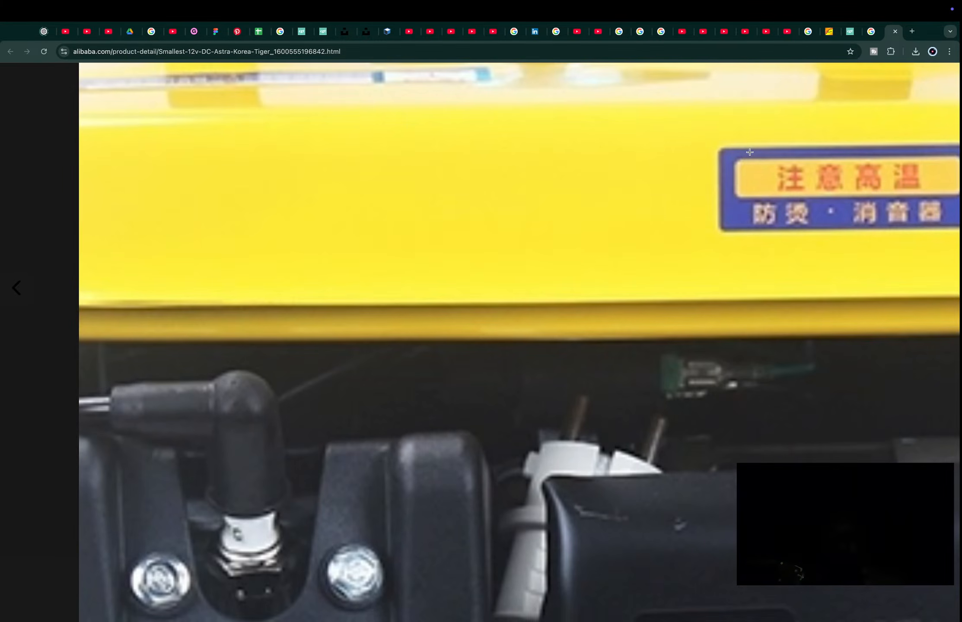
- Switch to the Alibaba product page in the browser and save the third gallery photo of the yellow generator to Downloads
ctrl+scroll(749, 152, down, 5)
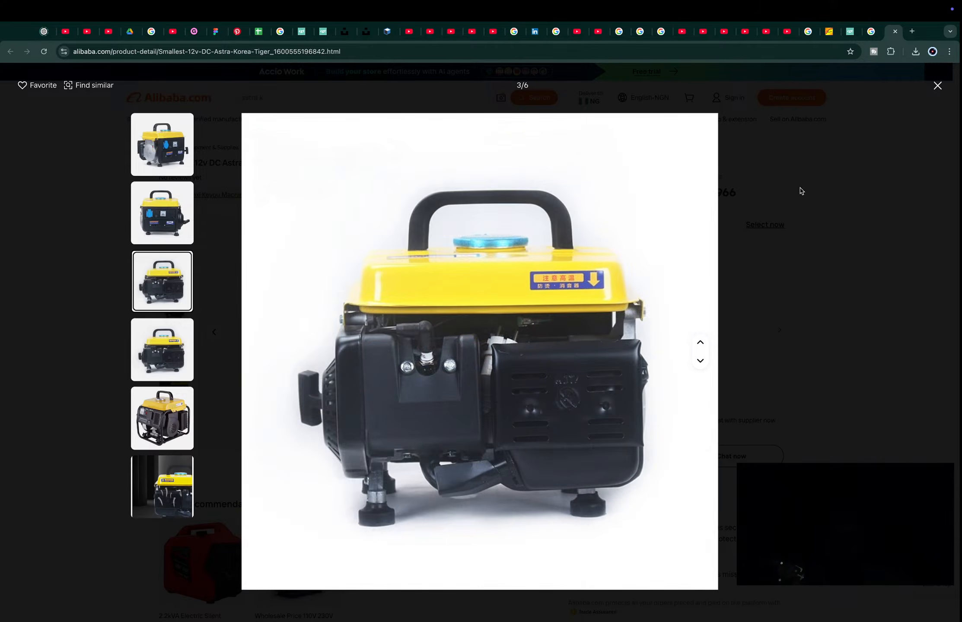
right_click(575, 235)
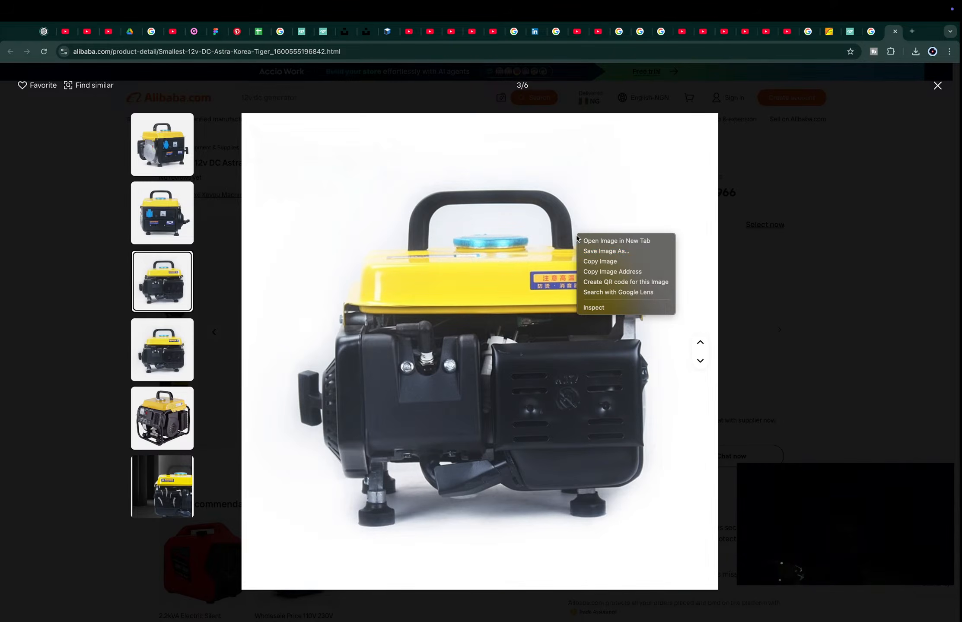
click(607, 255)
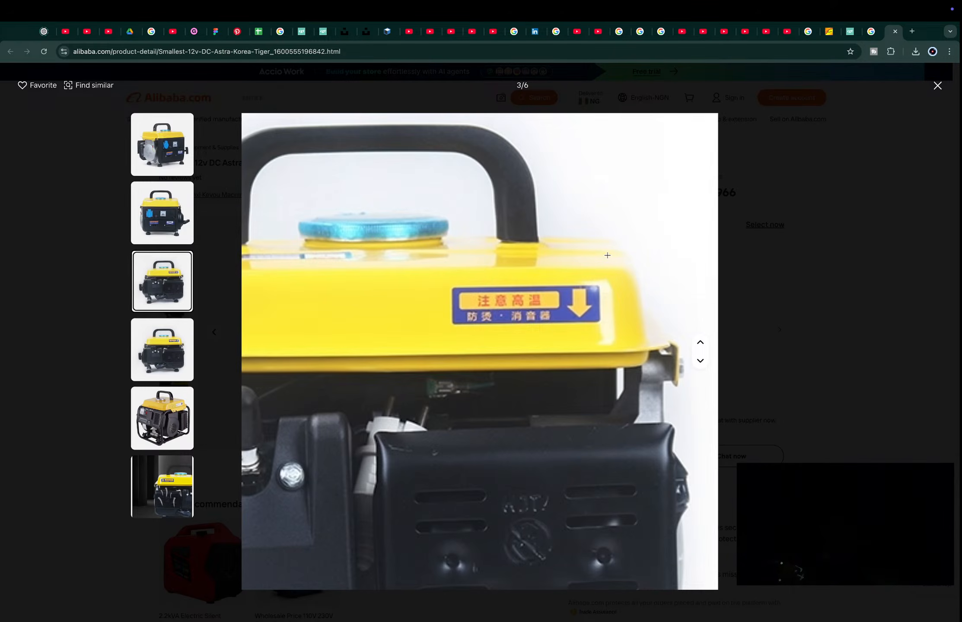
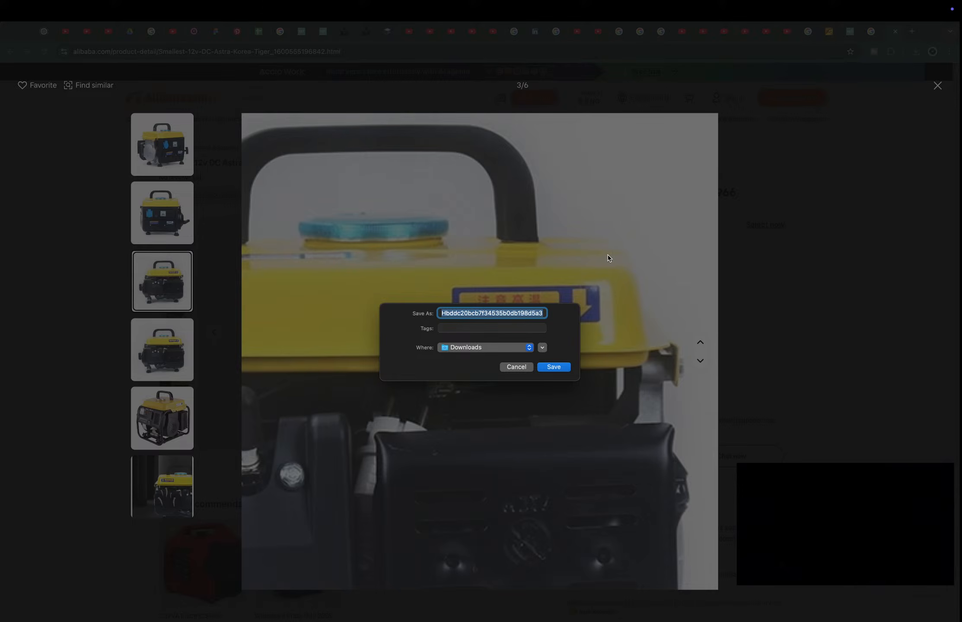
click(560, 367)
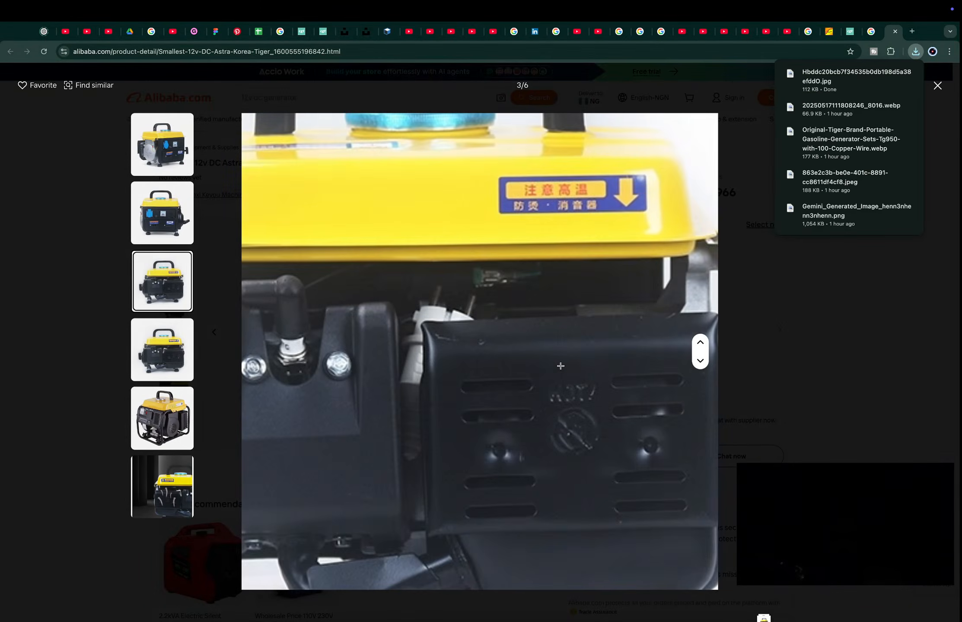
- Switch to Blender and show the generator model in the front orthographic view
key(super+Tab)
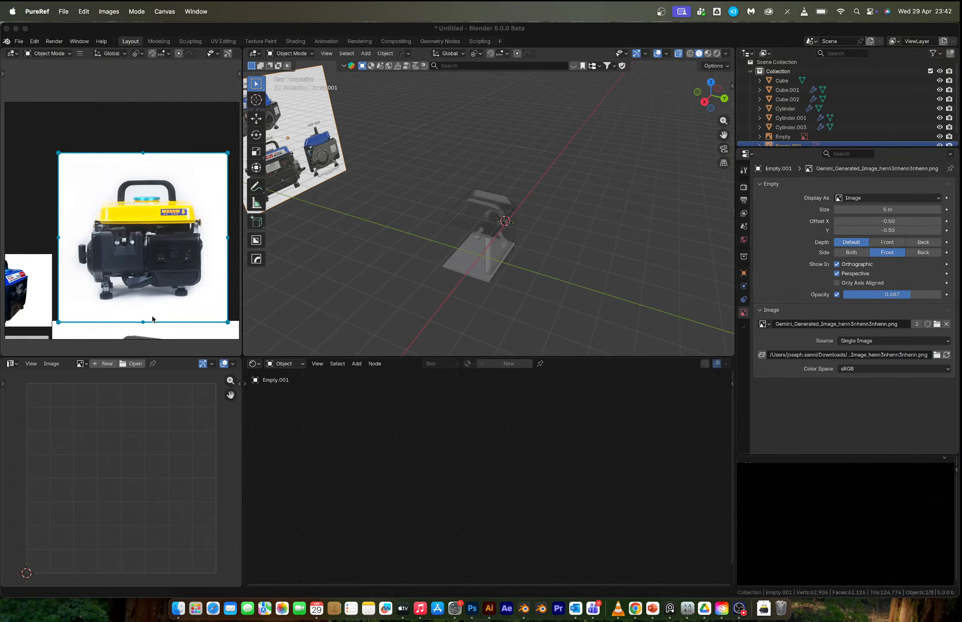
middle_drag(525, 226, 462, 216)
scroll(490, 237, up, 2)
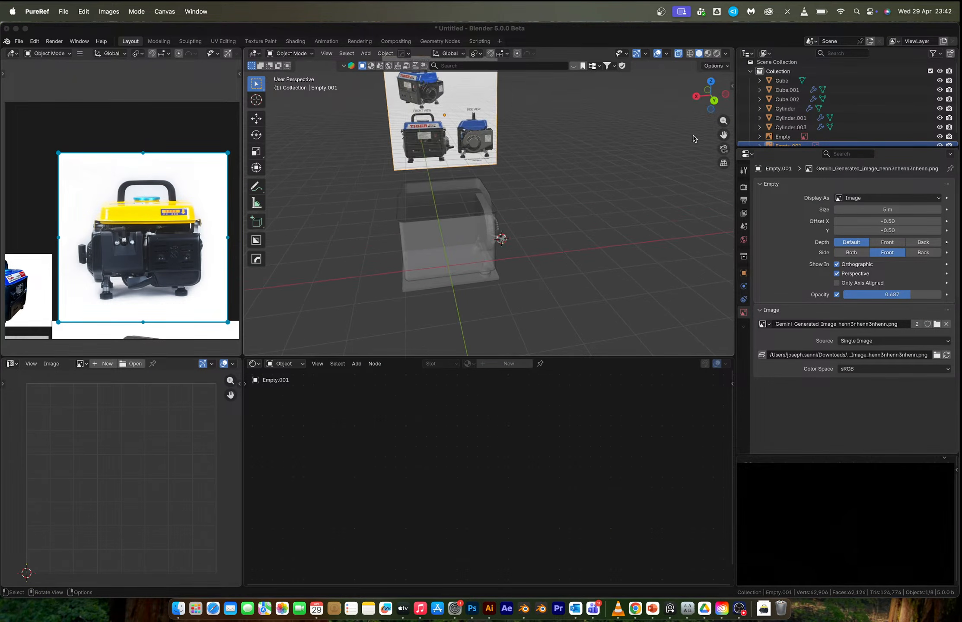
click(713, 100)
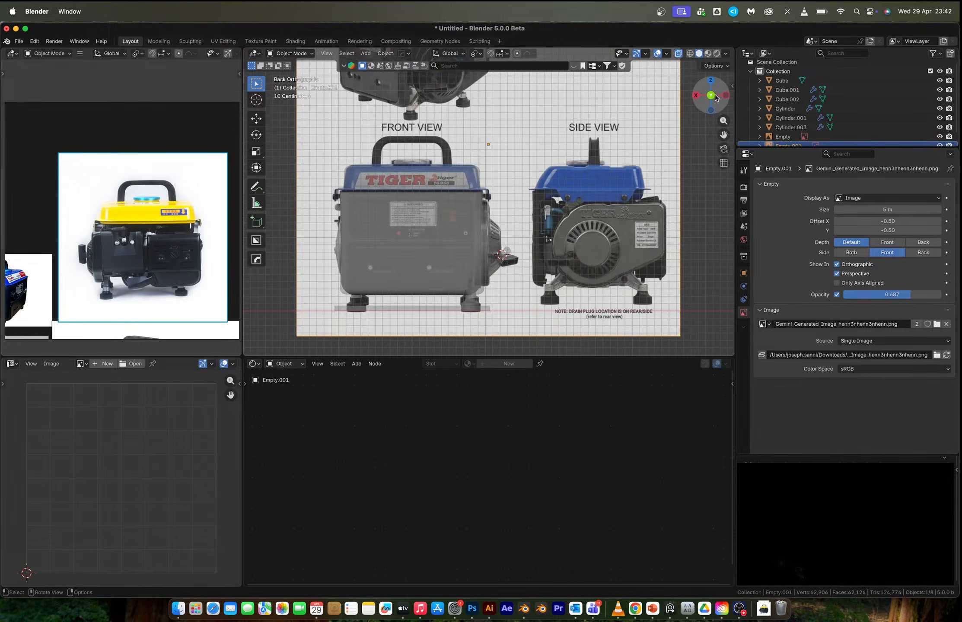
click(715, 96)
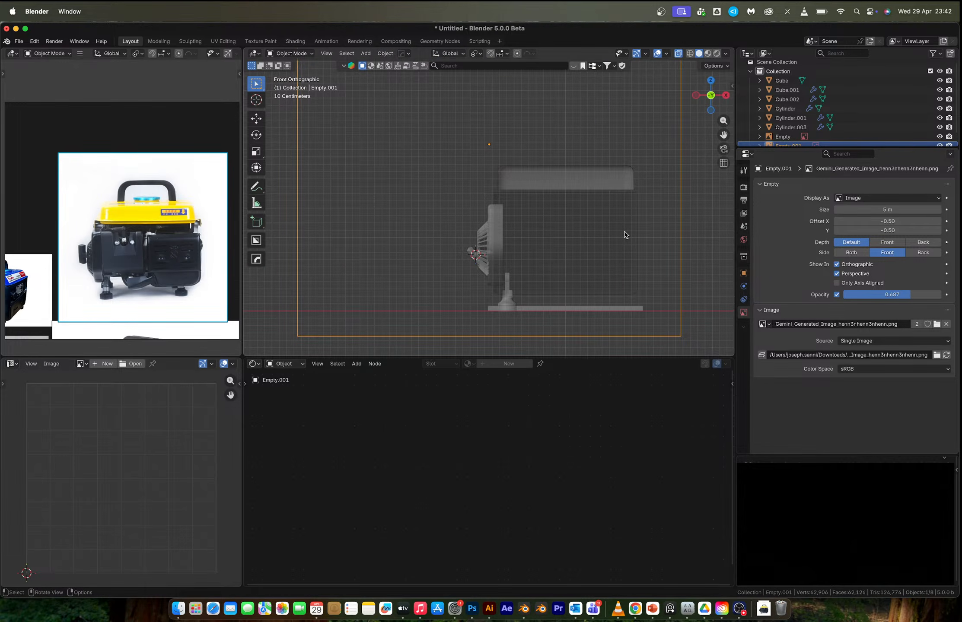
- Try placing the newest downloaded yellow generator JPG from the Downloads folder as a reference image in the front view
key(shift+a)
key(Escape)
click(178, 608)
click(281, 253)
key(space)
key(space)
drag(282, 252, 425, 165)
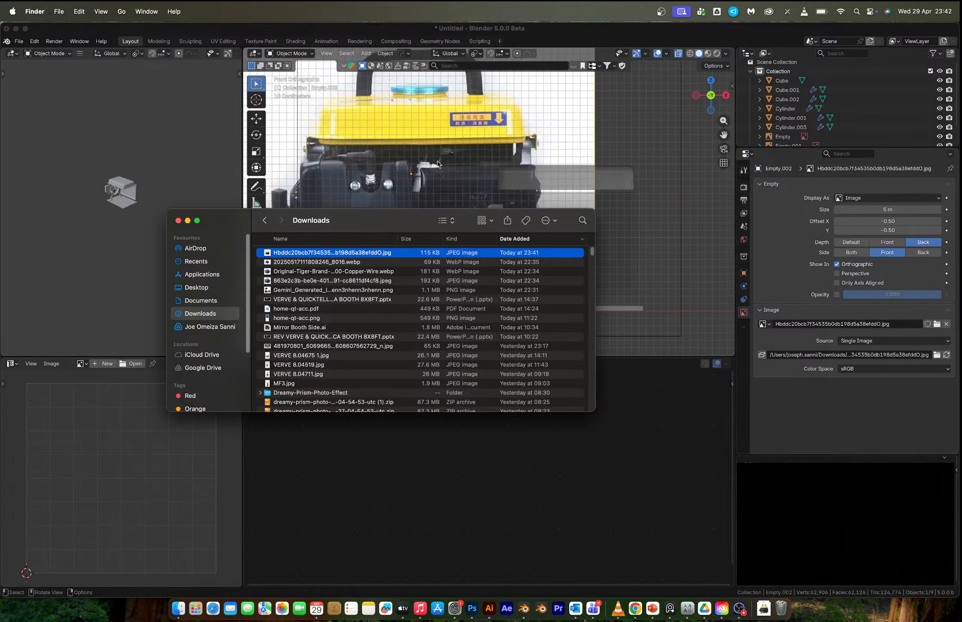
middle_drag(434, 164, 422, 159)
scroll(425, 160, left, 3)
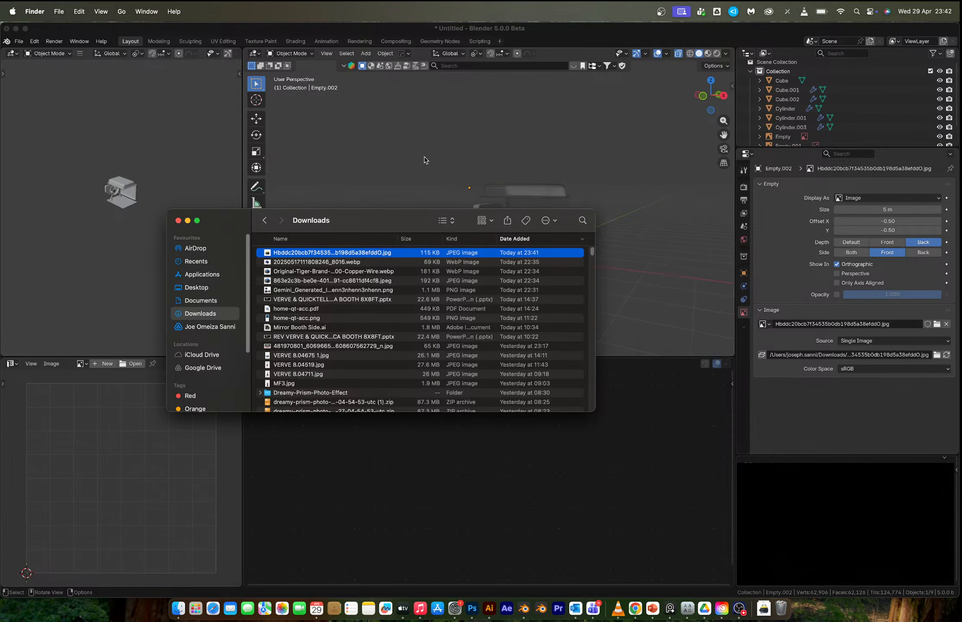
click(708, 99)
click(708, 98)
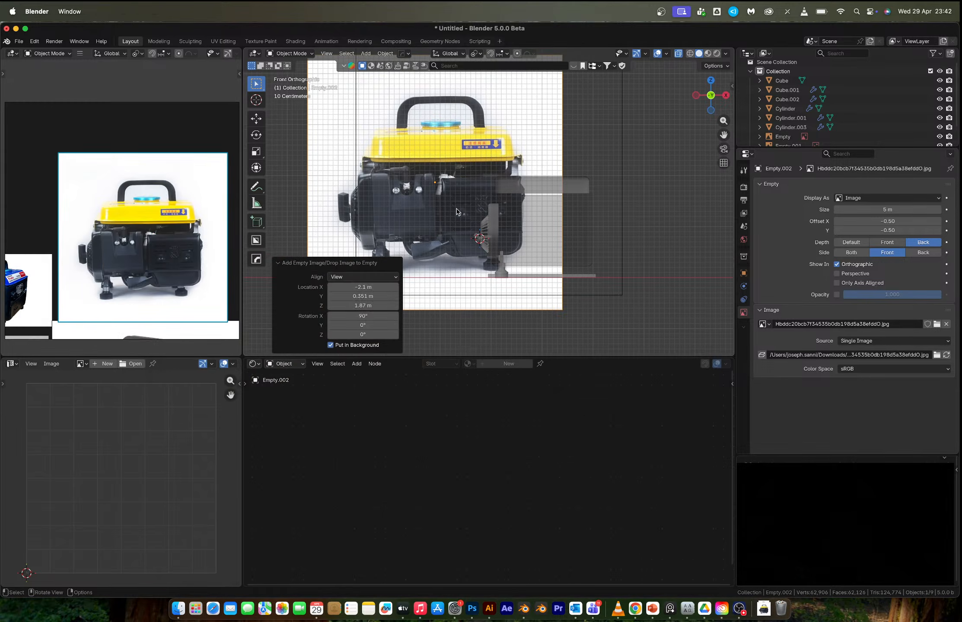
- Try the Back and Front side visibility options on the yellow generator image and look for it around the model
click(923, 252)
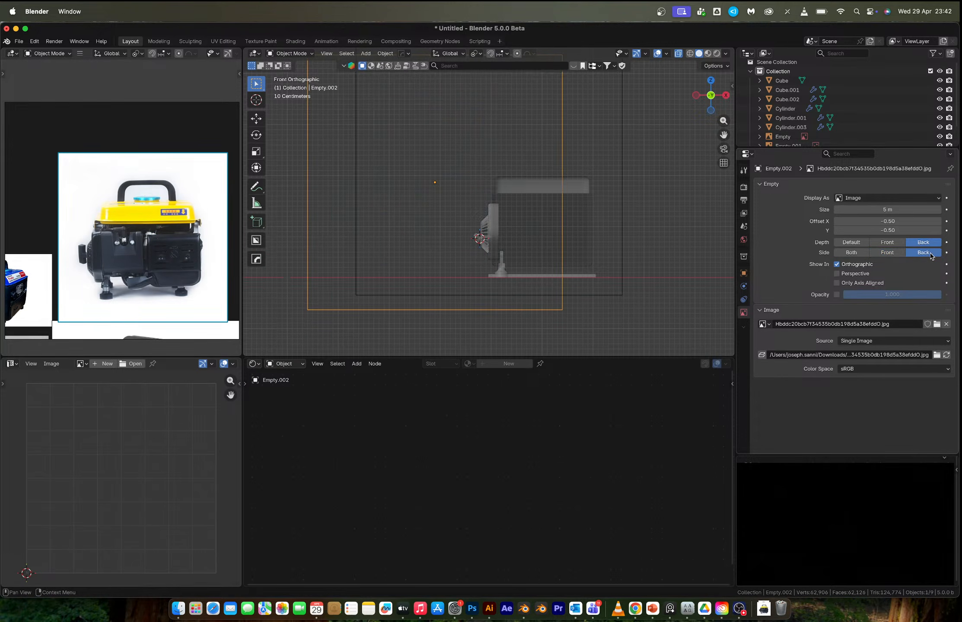
click(889, 254)
middle_drag(589, 247, 506, 240)
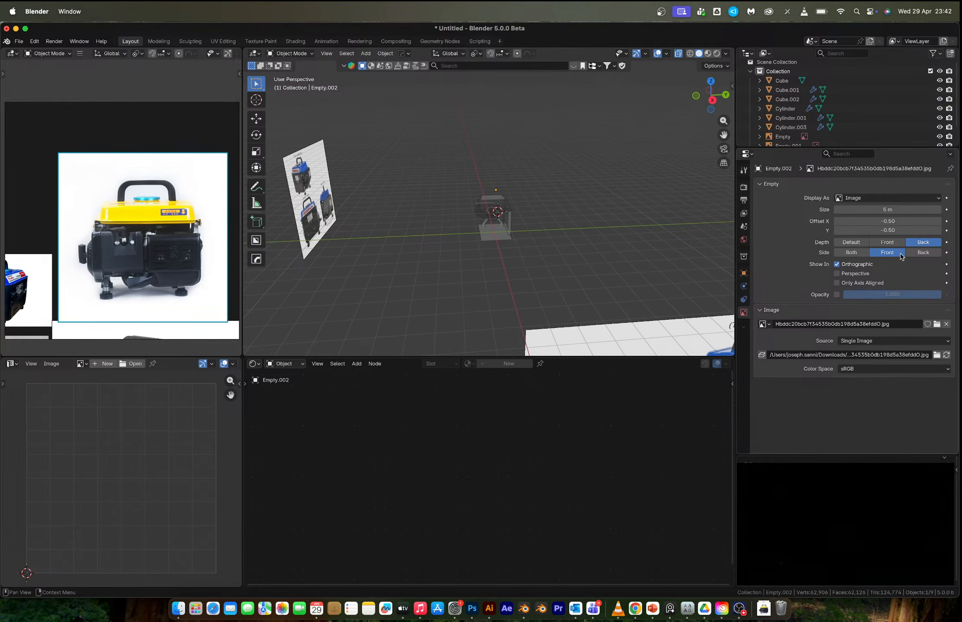
click(922, 252)
scroll(514, 233, down, 4)
middle_drag(510, 238, 498, 212)
scroll(498, 212, up, 3)
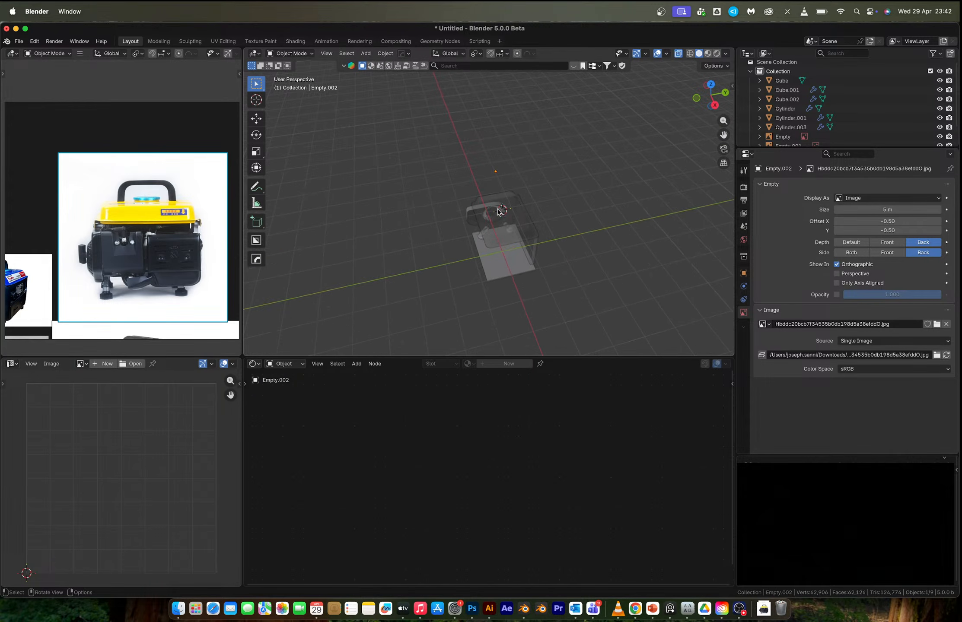
click(326, 53)
click(348, 114)
middle_drag(440, 184, 497, 143)
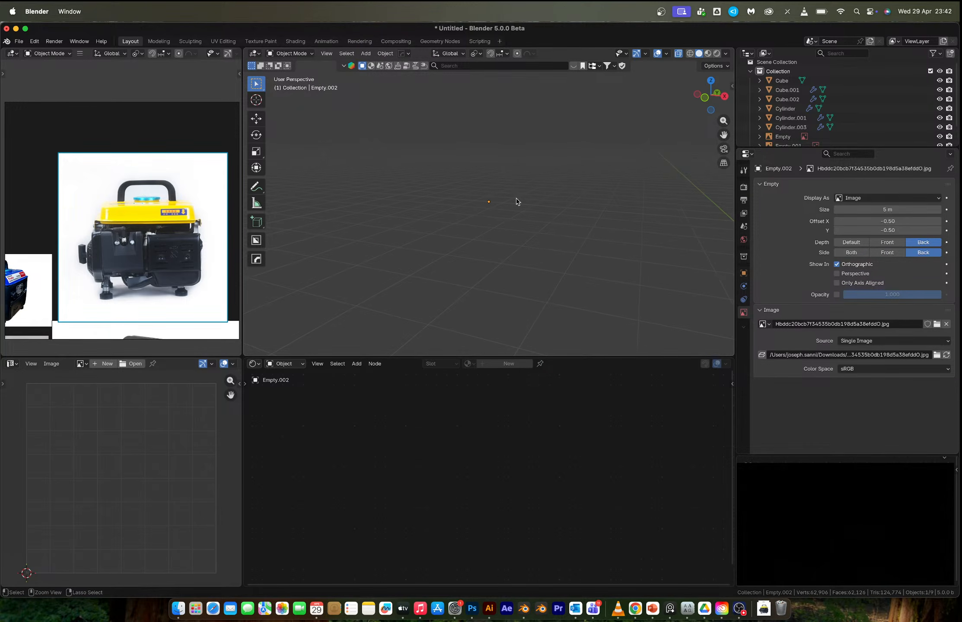
- Undo the placement of the yellow generator reference image
key(ctrl+z)
scroll(516, 197, down, 12)
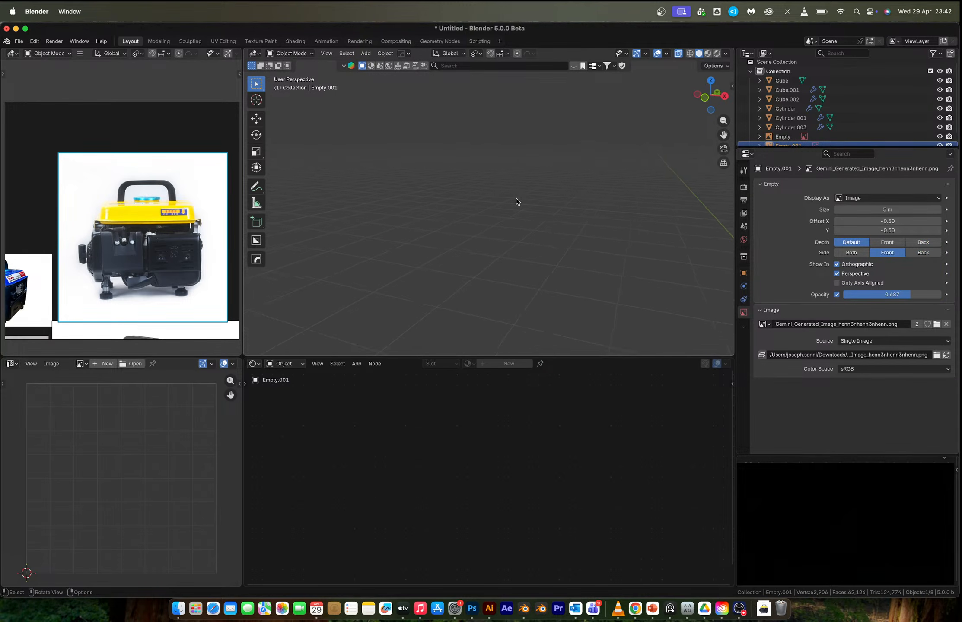
mouse_move(516, 198)
middle_down()
mouse_move(506, 201)
mouse_move(533, 203)
middle_up()
scroll(507, 204, down, 8)
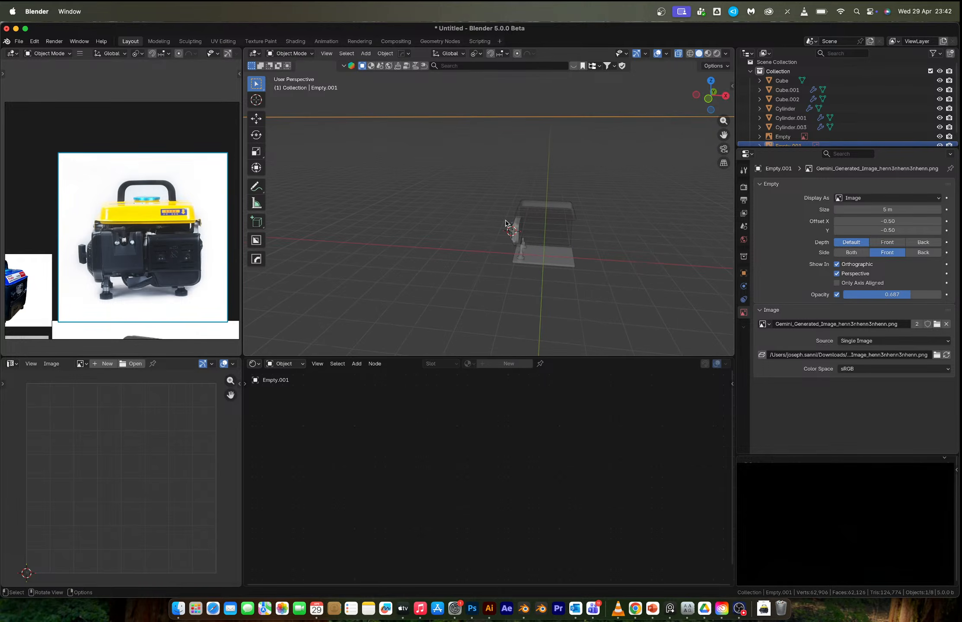
- Place the yellow generator JPG from Downloads into the perspective viewport as a reference image and select it
click(178, 608)
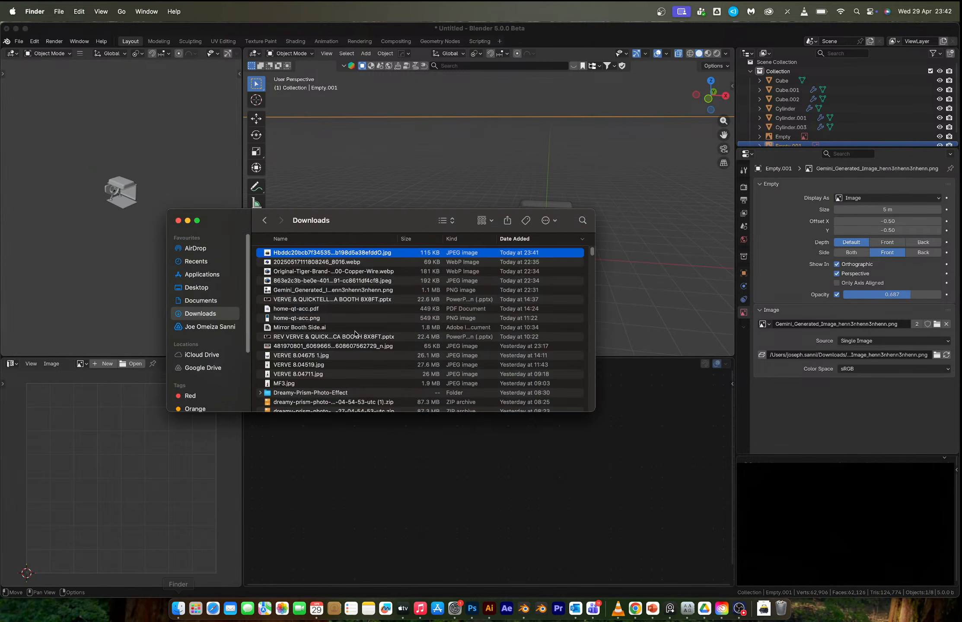
drag(363, 256, 464, 174)
middle_drag(464, 175, 497, 187)
click(469, 187)
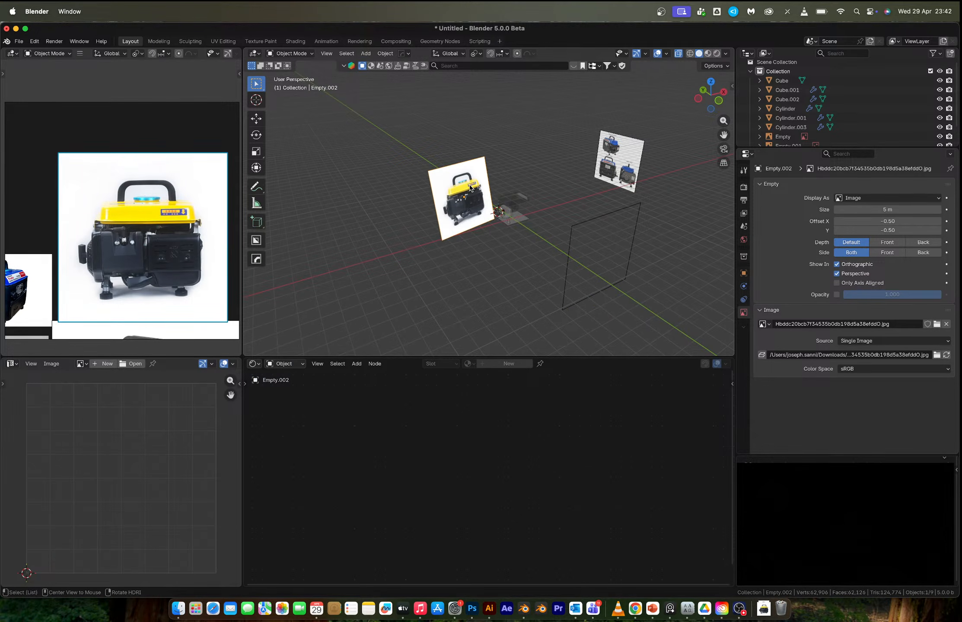
- Clear the yellow generator image's rotation and stand it upright with a 90° rotation about X
key(alt+r)
text(rx90)
key(Return)
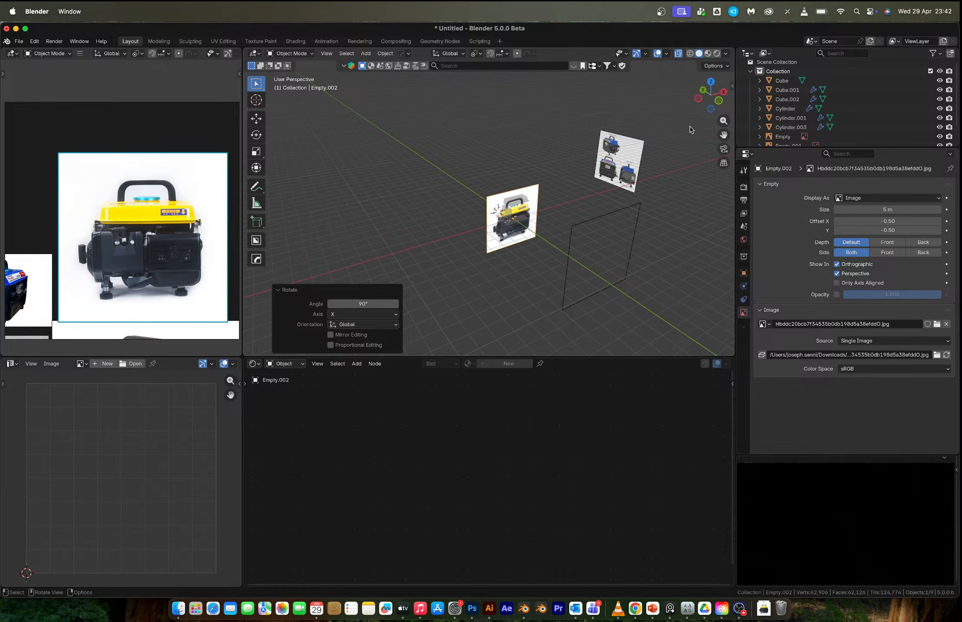
- Scale the yellow generator image to 0.608 in the back view, comparing it with the blueprint's front view
click(703, 89)
key(alt+z)
scroll(436, 263, up, 1)
shift+middle_drag(435, 263, 511, 221)
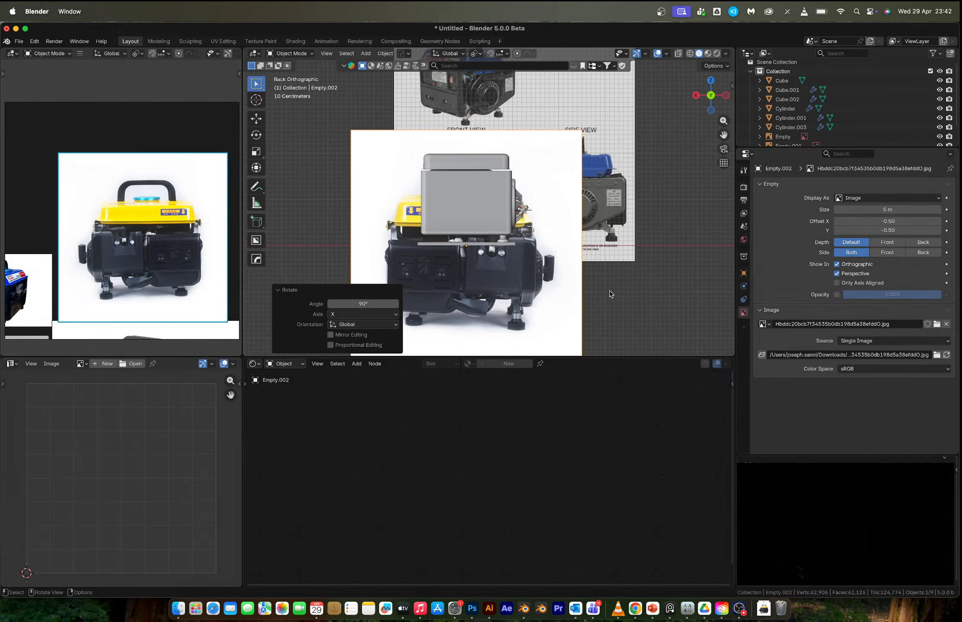
key(s)
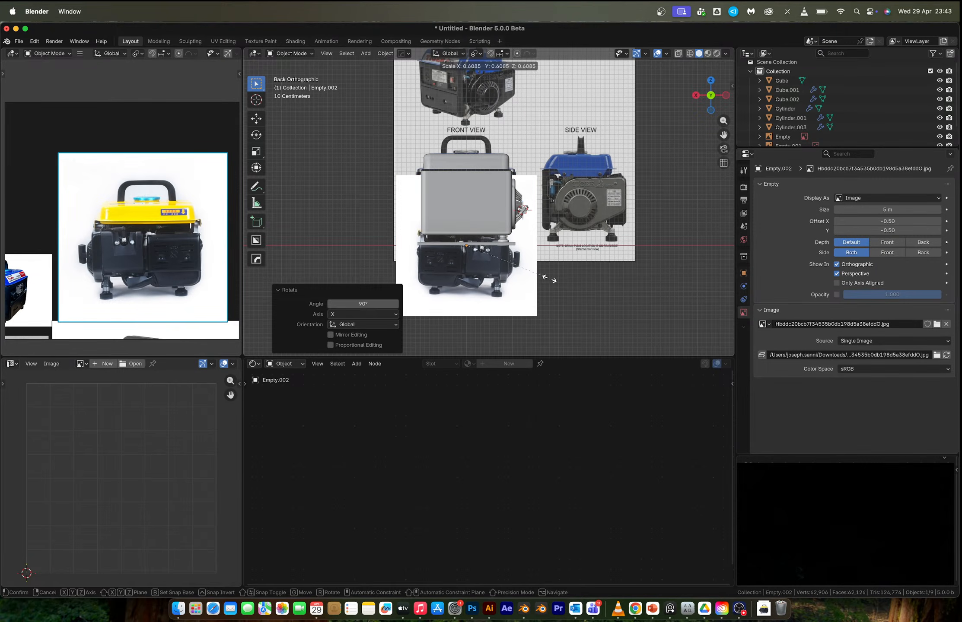
click(549, 279)
key(alt+z)
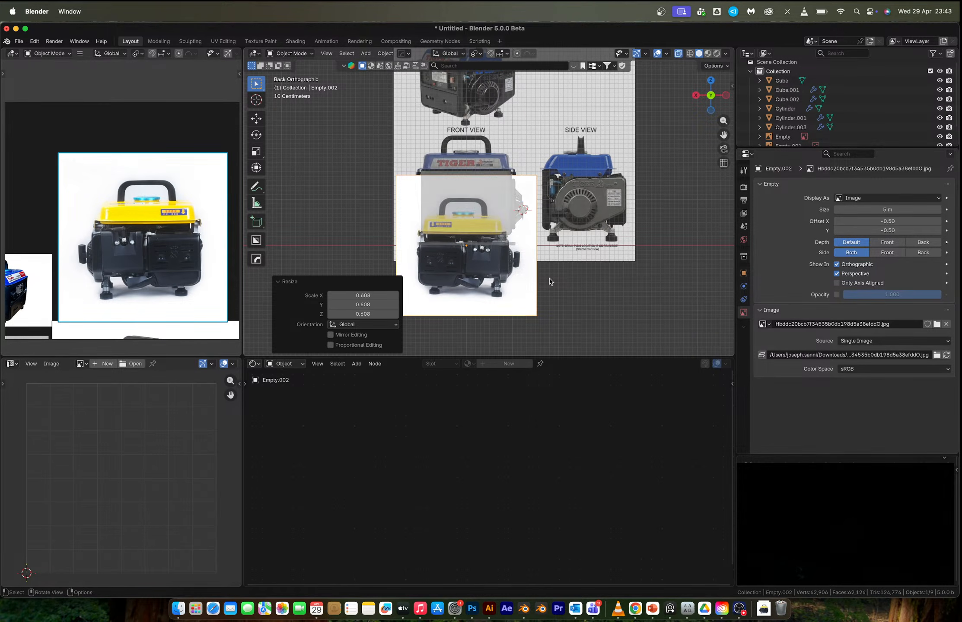
- Try setting the blueprint image's Side visibility to Back in the front view
scroll(549, 281, up, 2)
click(648, 228)
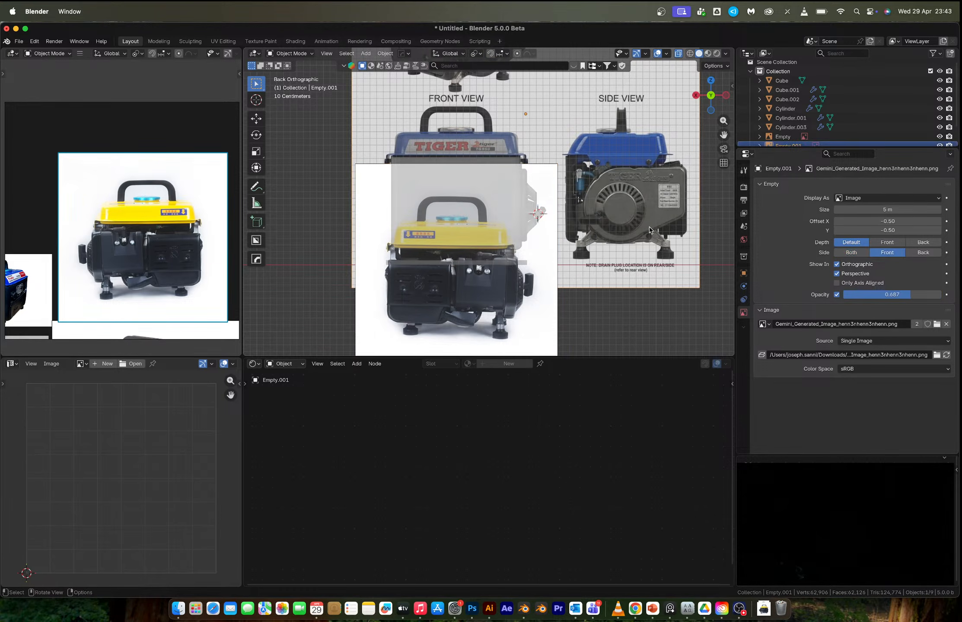
click(711, 97)
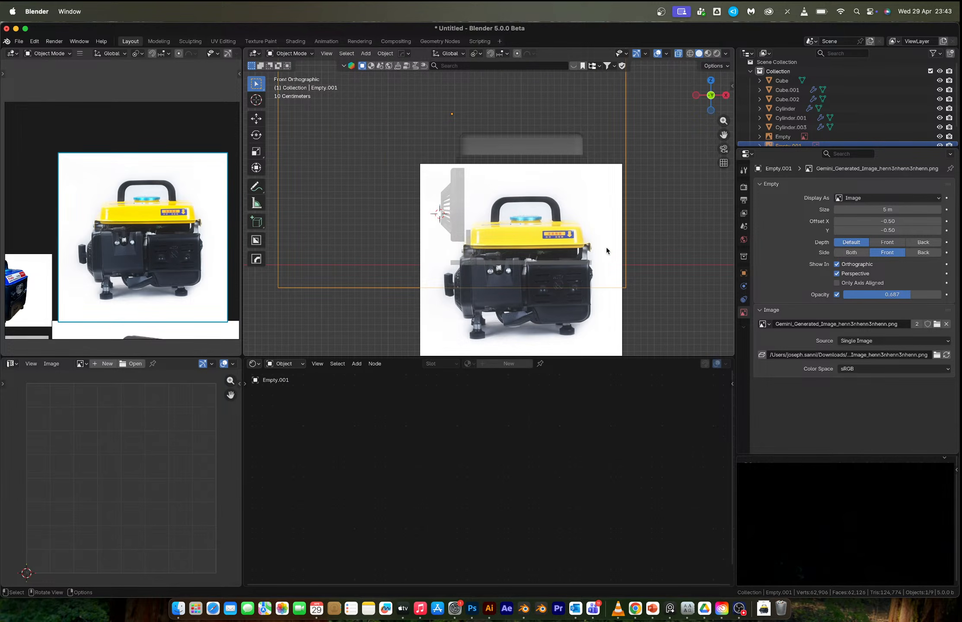
click(929, 254)
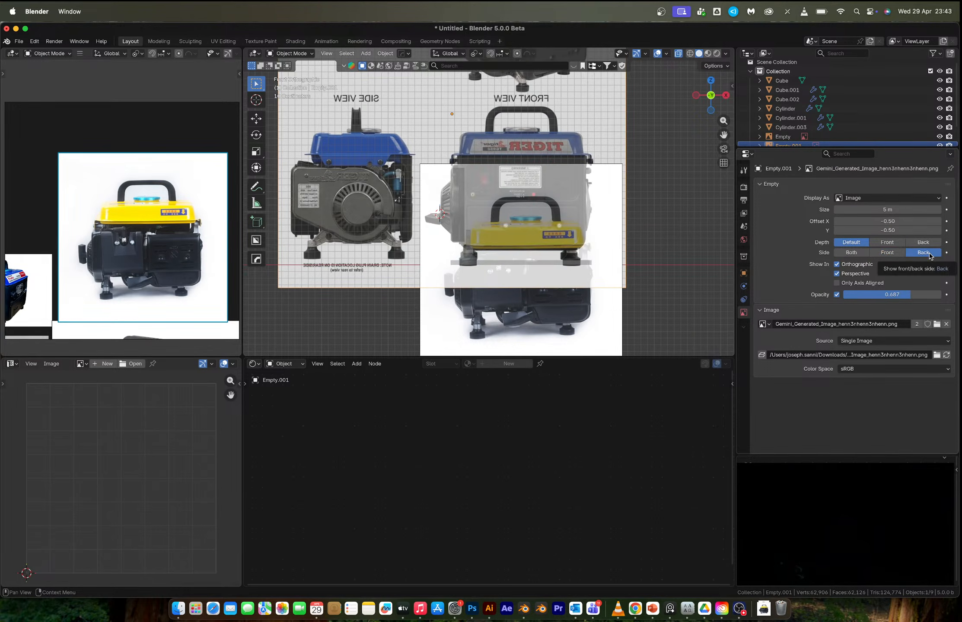
- Set the yellow generator image's Side visibility to Back and rotate it 180° about Z
click(580, 322)
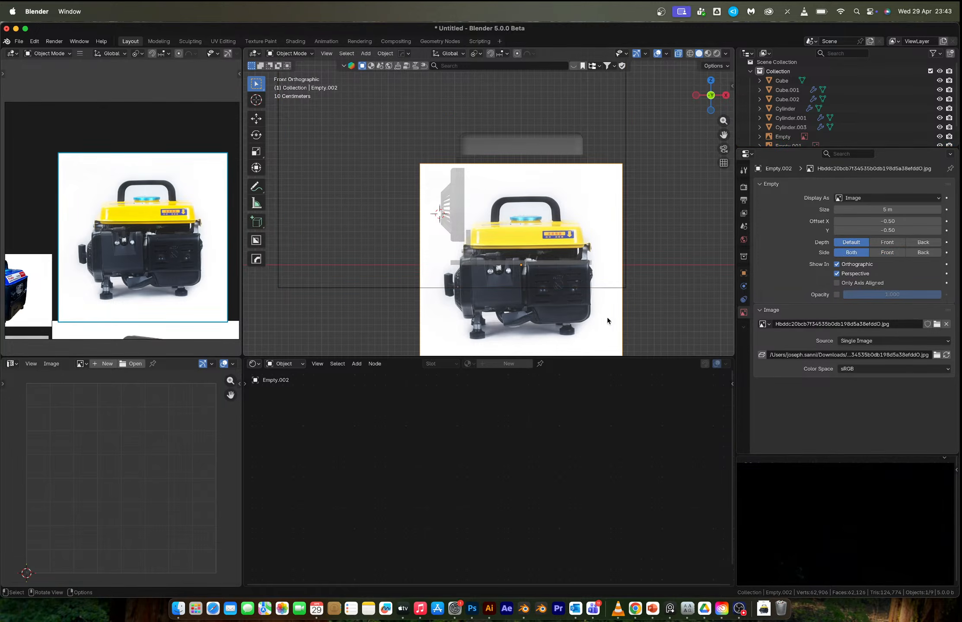
click(922, 253)
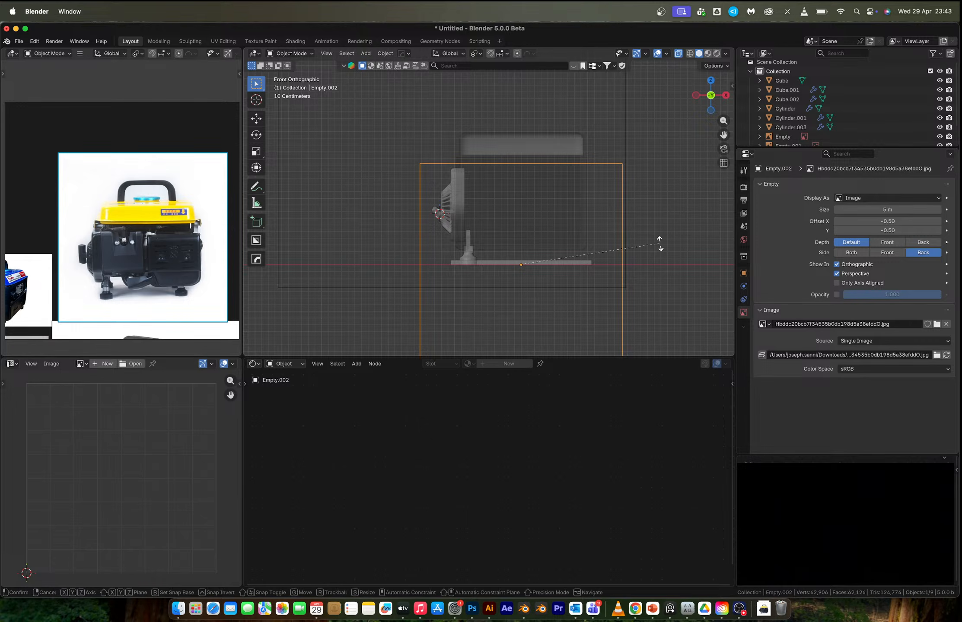
key(r)
key(z)
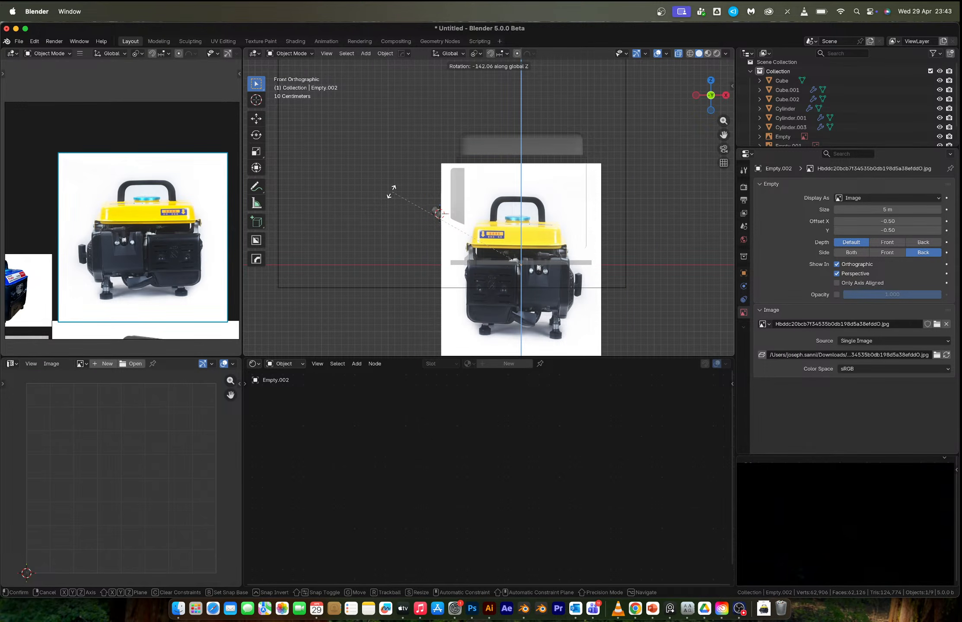
text(180)
key(Return)
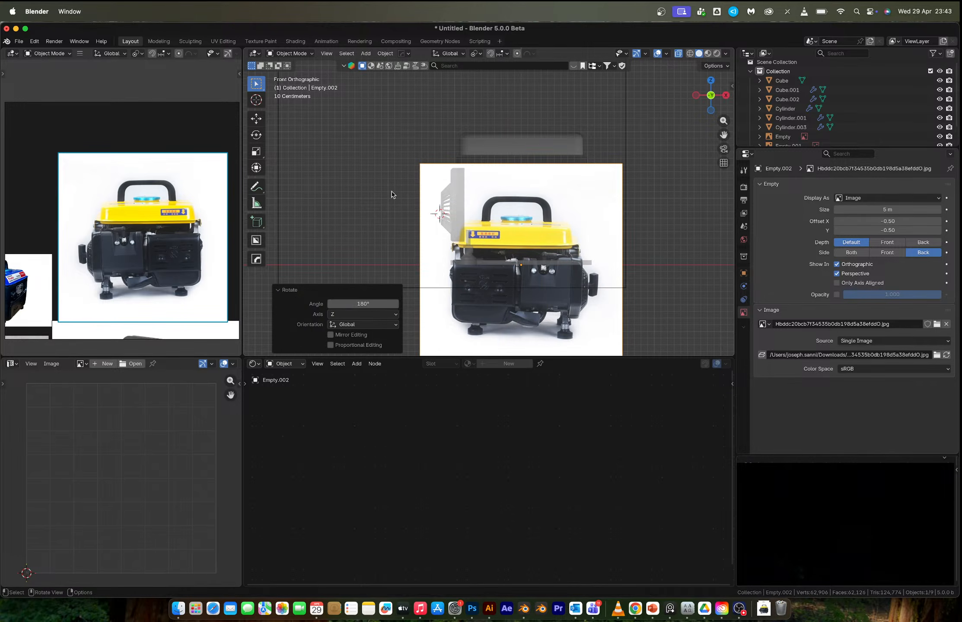
- Raise the yellow generator image about 1 m along Z so its feet line up with the model's base
scroll(563, 247, up, 2)
shift+middle_drag(605, 259, 567, 198)
key(g)
key(z)
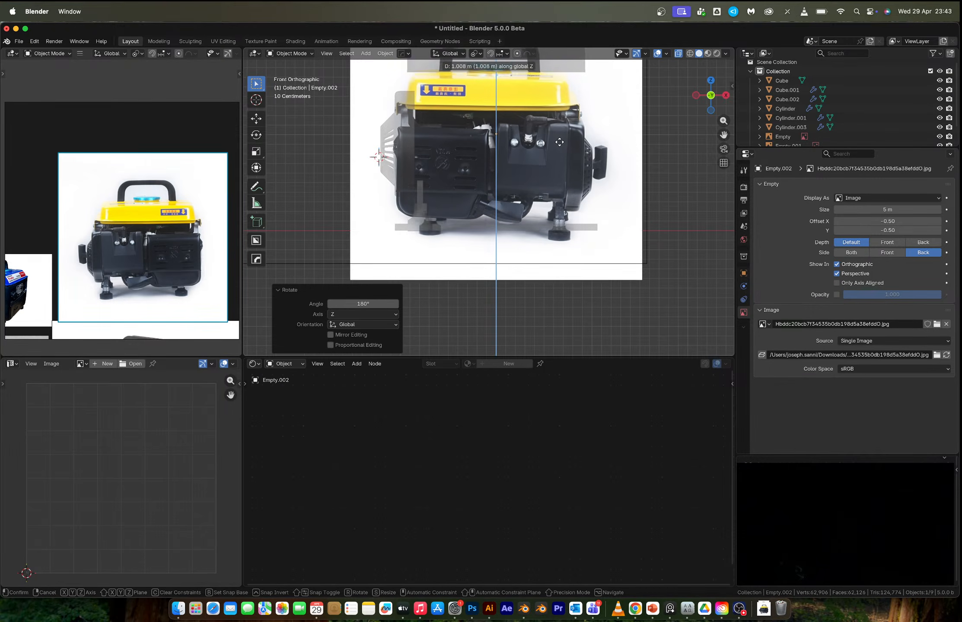
click(557, 135)
- Enlarge the yellow generator image slightly and raise it about 0.054 m along Z
key(s)
click(622, 174)
key(g)
key(z)
click(621, 169)
key(g)
key(x)
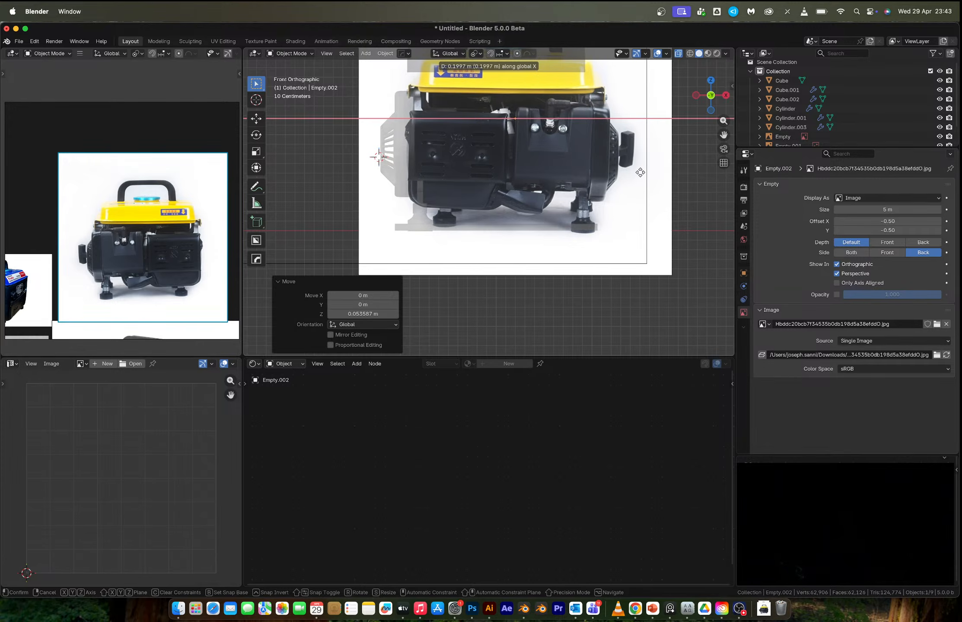
right_click(634, 174)
- Mirror the yellow generator image horizontally by scaling it -1 along X
key(s)
text(x)
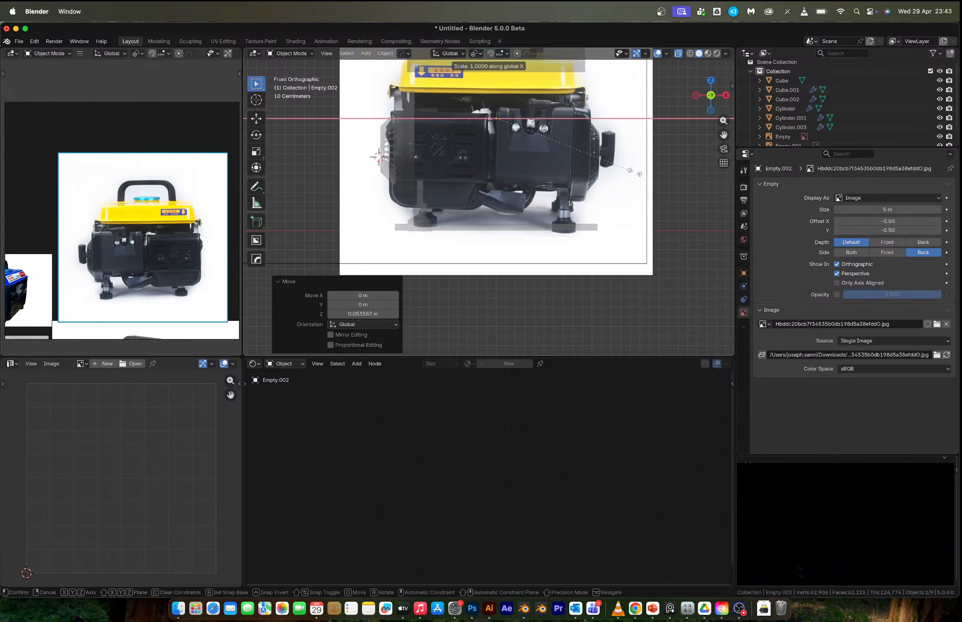
text(-1)
key(Return)
- Scale the yellow generator image by 1.073 and tilt it about 1.2° in the front view to match the model
scroll(634, 172, up, 4)
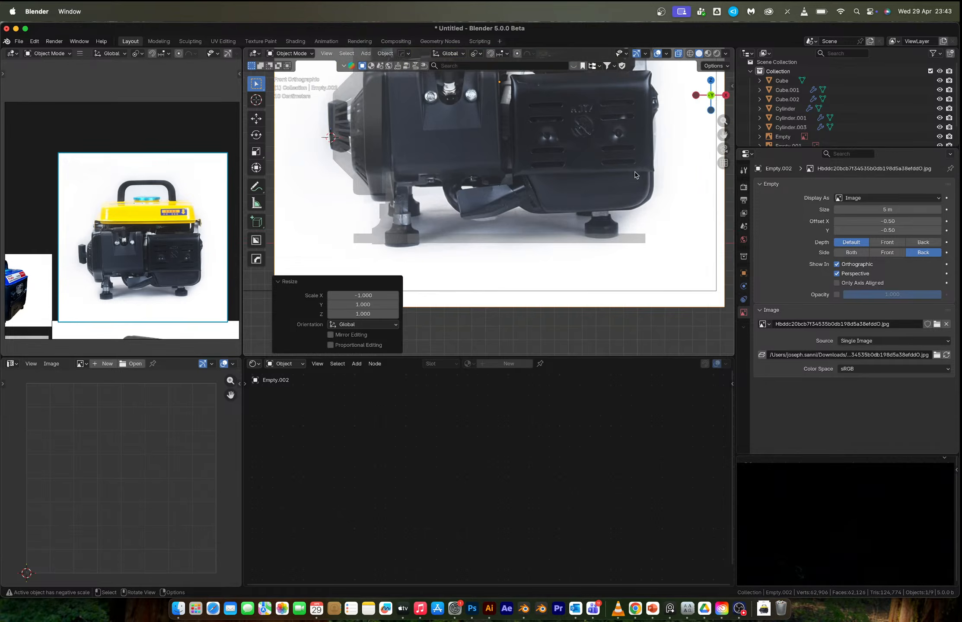
key(s)
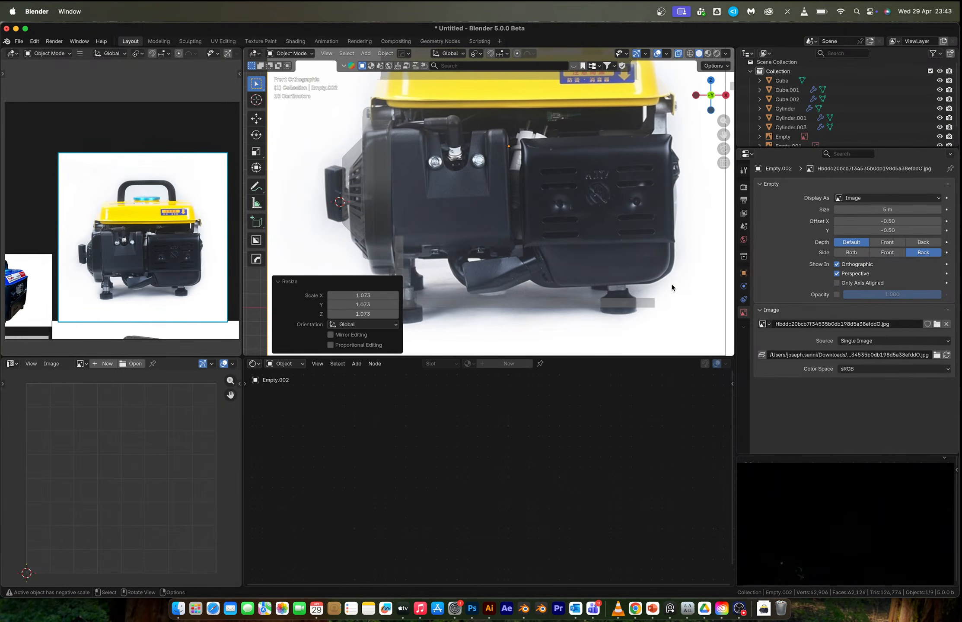
click(669, 287)
- Shift the yellow generator image about -0.014 m in X and 0.051 m in Z to align it with the model
key(g)
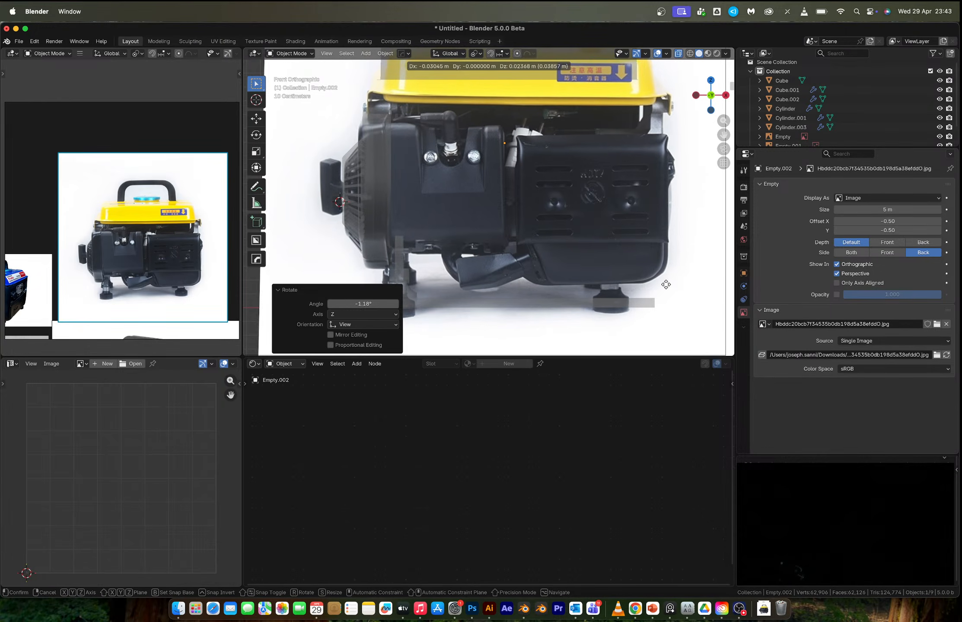
click(666, 281)
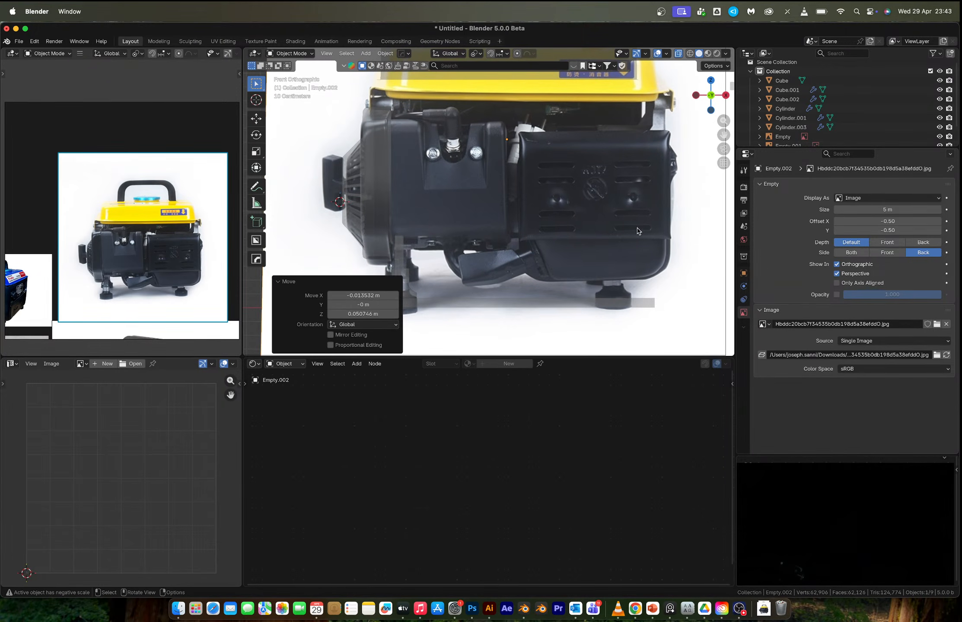
scroll(610, 212, down, 2)
scroll(611, 211, up, 3)
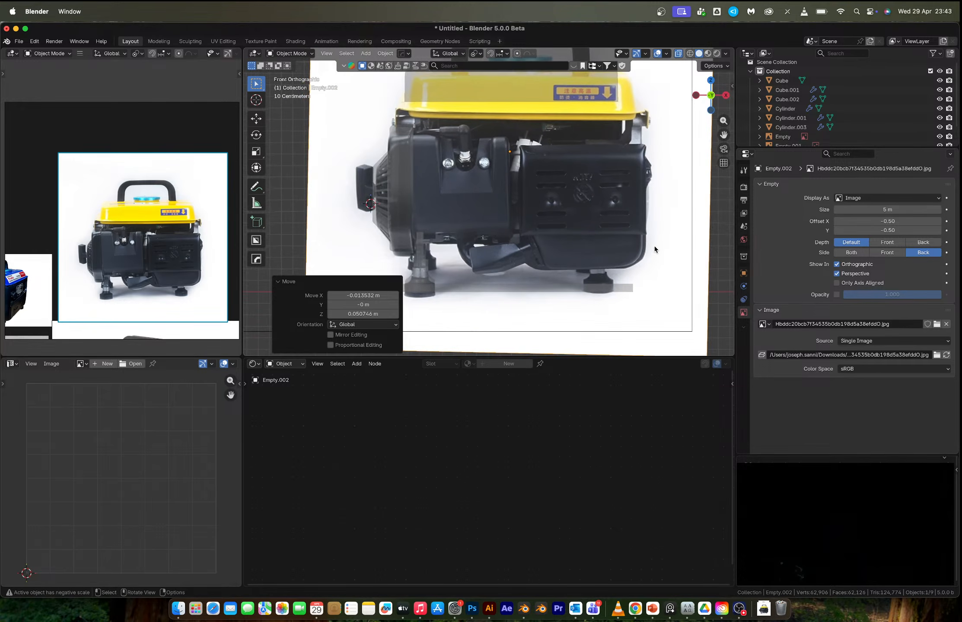
scroll(566, 208, down, 3)
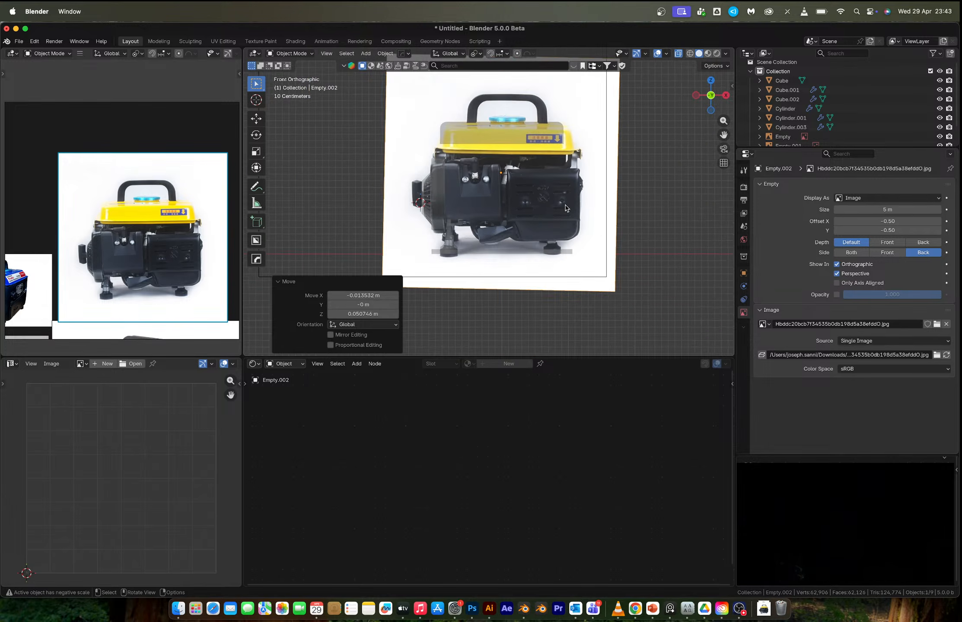
- Move the yellow generator image about 8.215 m along Y, well behind the model
middle_drag(566, 208, 543, 208)
key(g)
key(y)
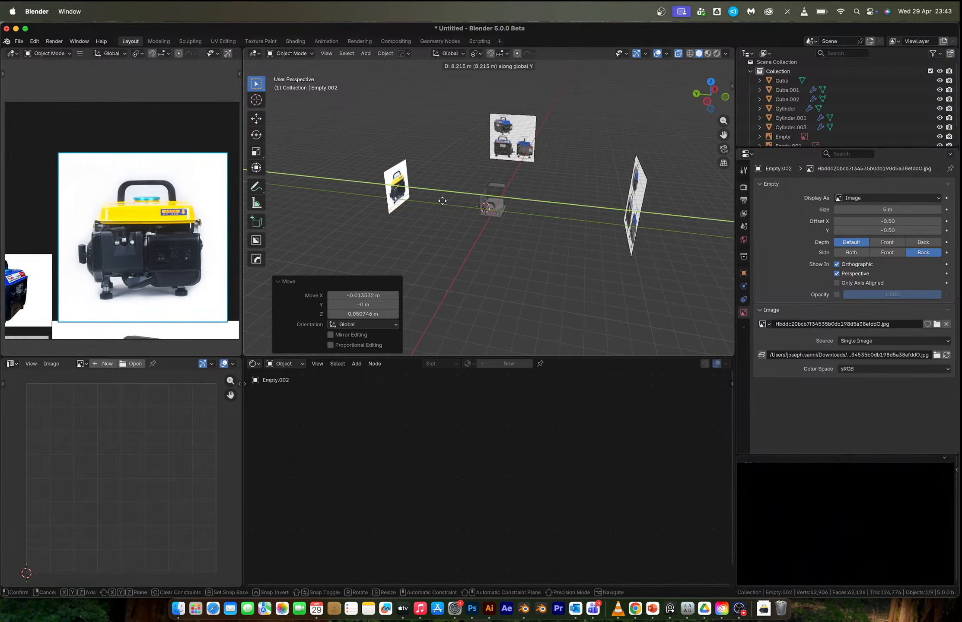
click(442, 201)
middle_drag(471, 200, 491, 210)
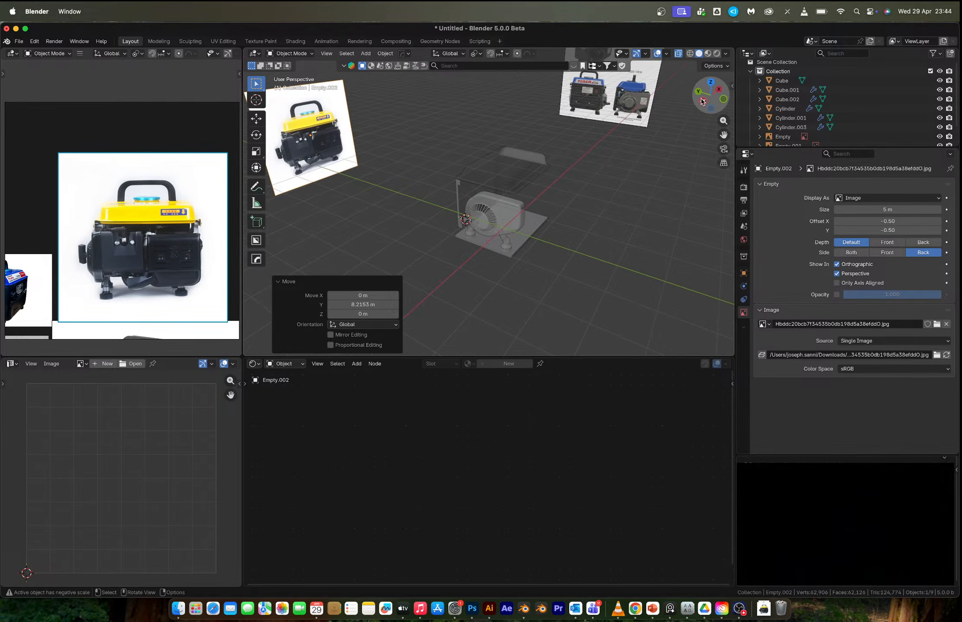
- Open the slotted fan cover's mesh for editing and turn off the see-through display
click(706, 101)
scroll(521, 205, up, 4)
scroll(521, 204, up, 2)
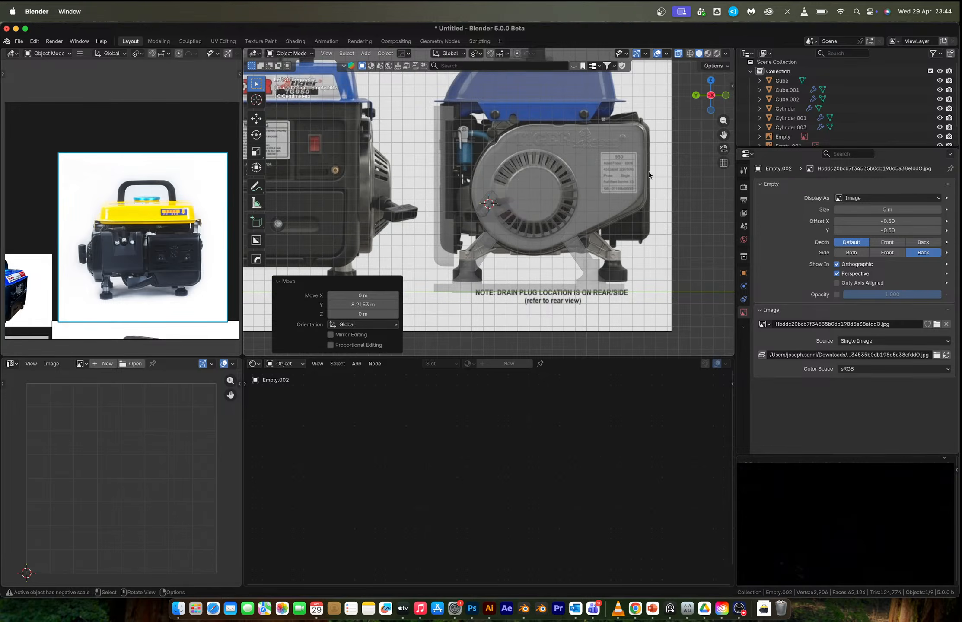
click(725, 95)
scroll(545, 191, up, 2)
shift+middle_drag(546, 196, 576, 241)
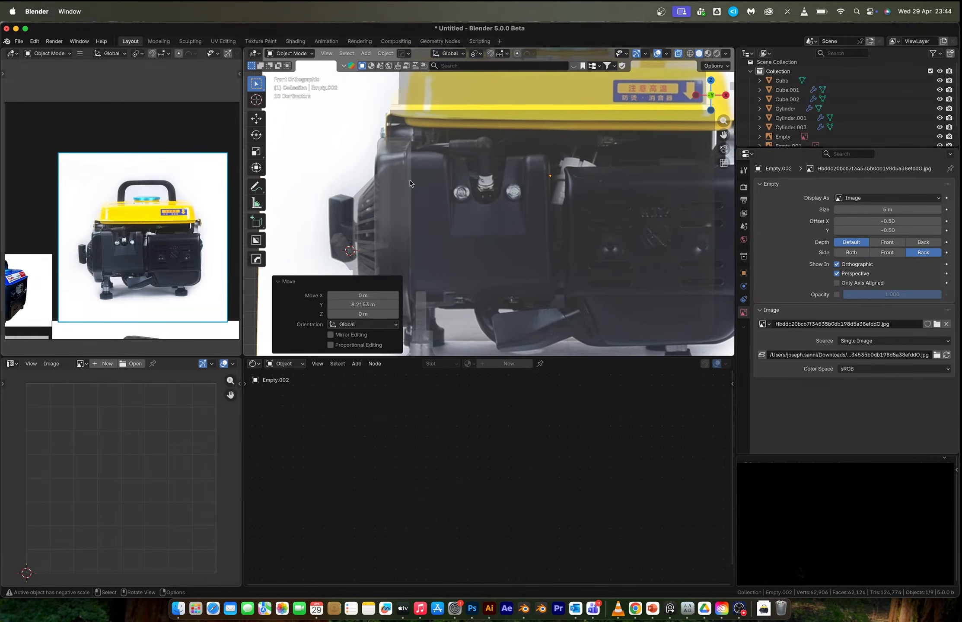
click(398, 181)
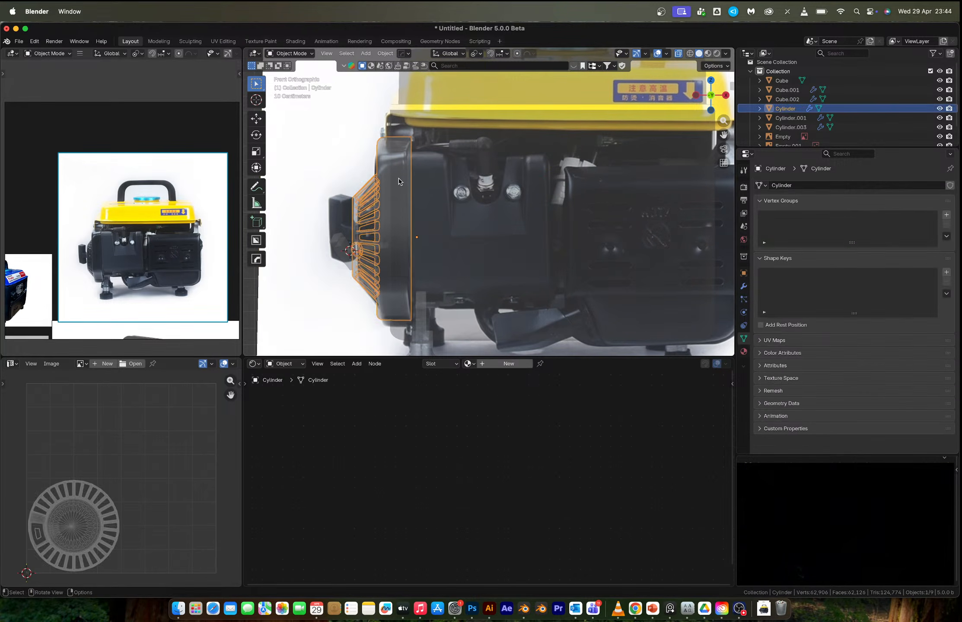
key(Tab)
middle_drag(413, 188, 424, 209)
scroll(401, 193, down, 5)
key(alt+z)
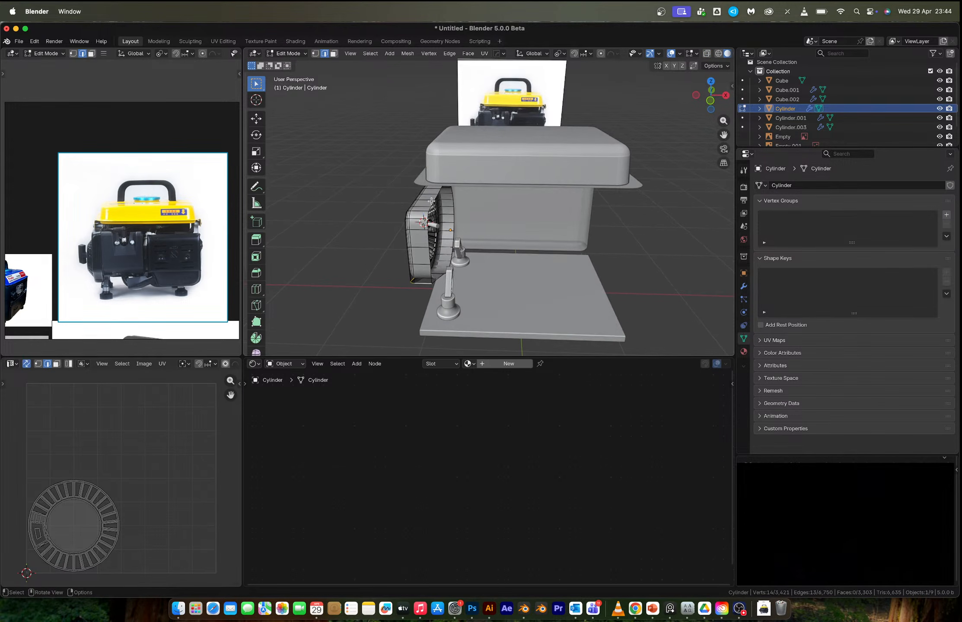
- Select the run of edges along the fan cover's inner rear rim, duplicate it in place and separate it into its own object
click(432, 209)
scroll(149, 257, up, 3)
scroll(165, 253, left, 5)
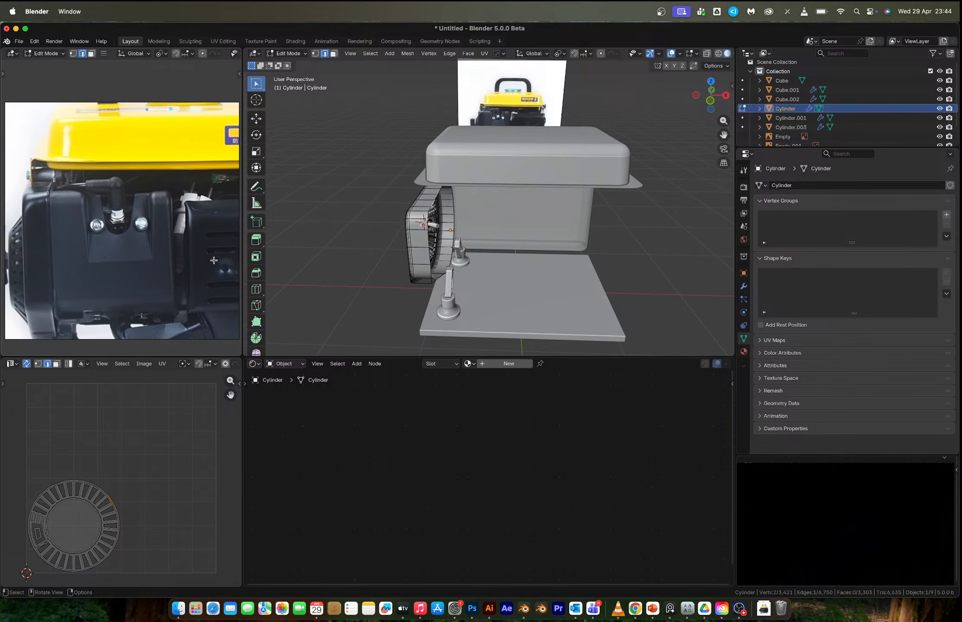
middle_drag(160, 233, 114, 200)
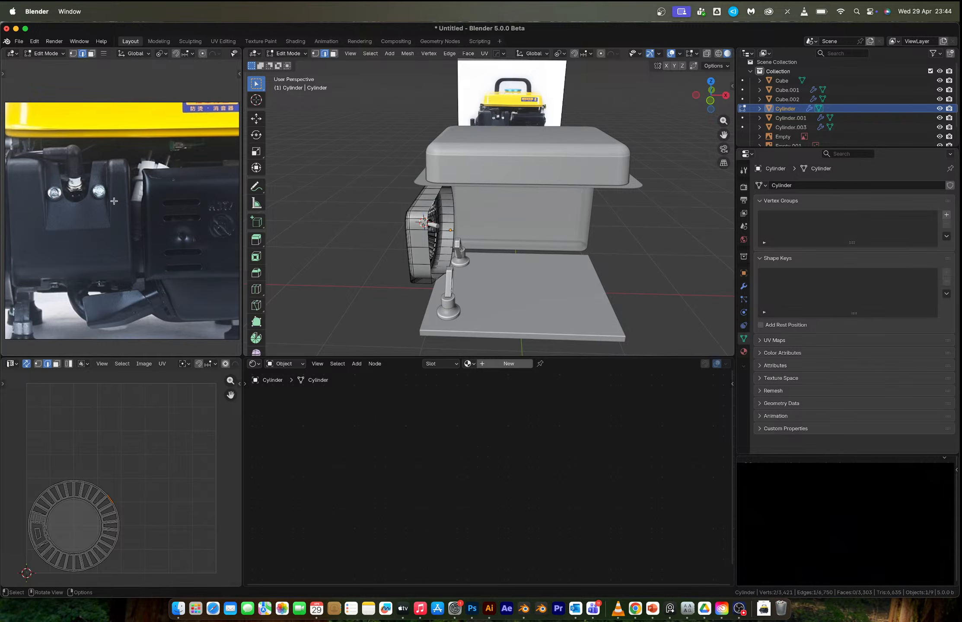
middle_drag(158, 218, 142, 211)
middle_drag(73, 208, 126, 221)
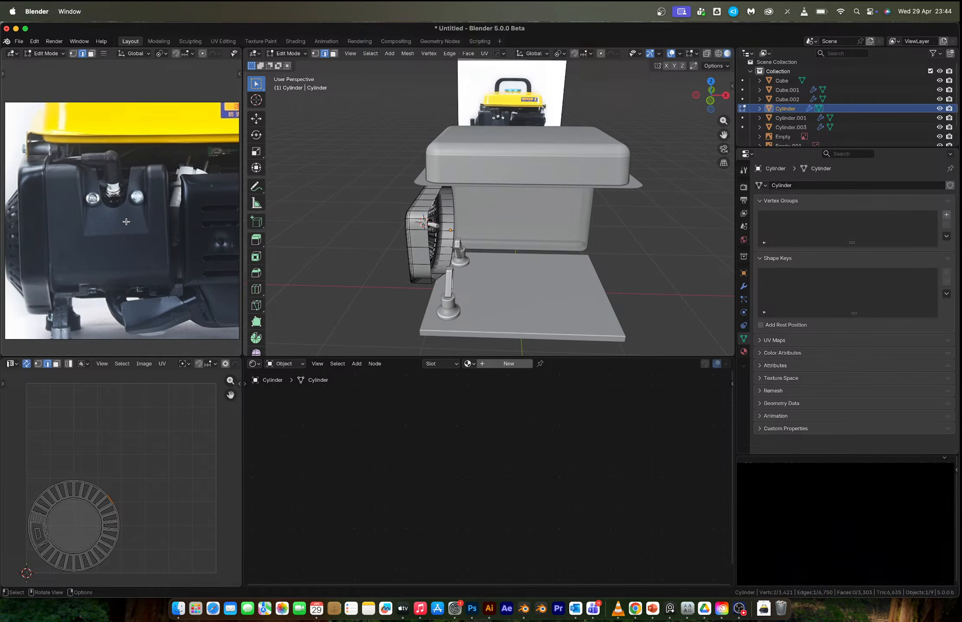
middle_drag(428, 226, 405, 230)
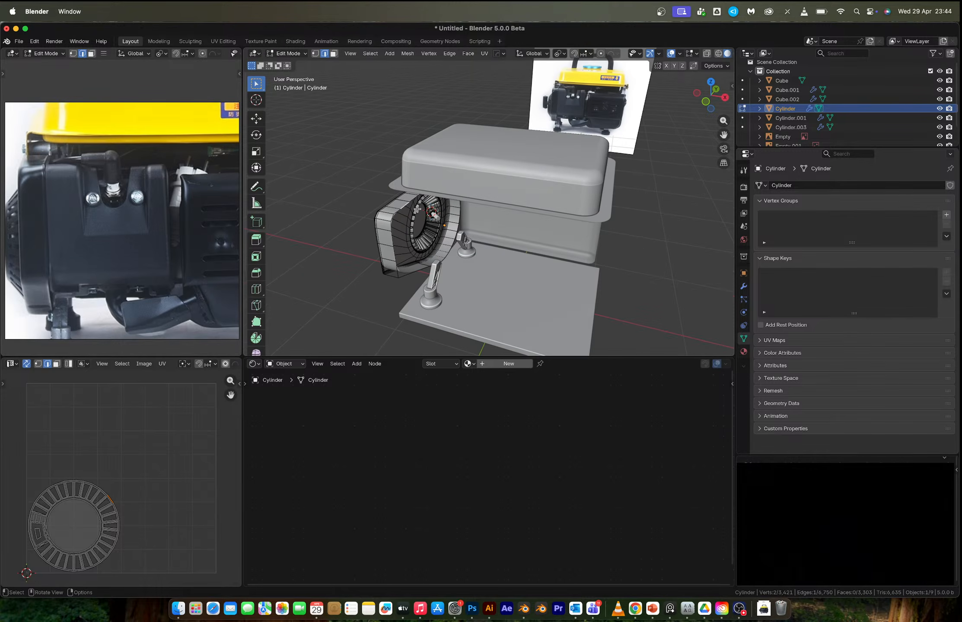
ctrl+click(413, 272)
middle_drag(414, 272, 443, 231)
key(shift+d)
right_click(461, 215)
key(p)
click(460, 215)
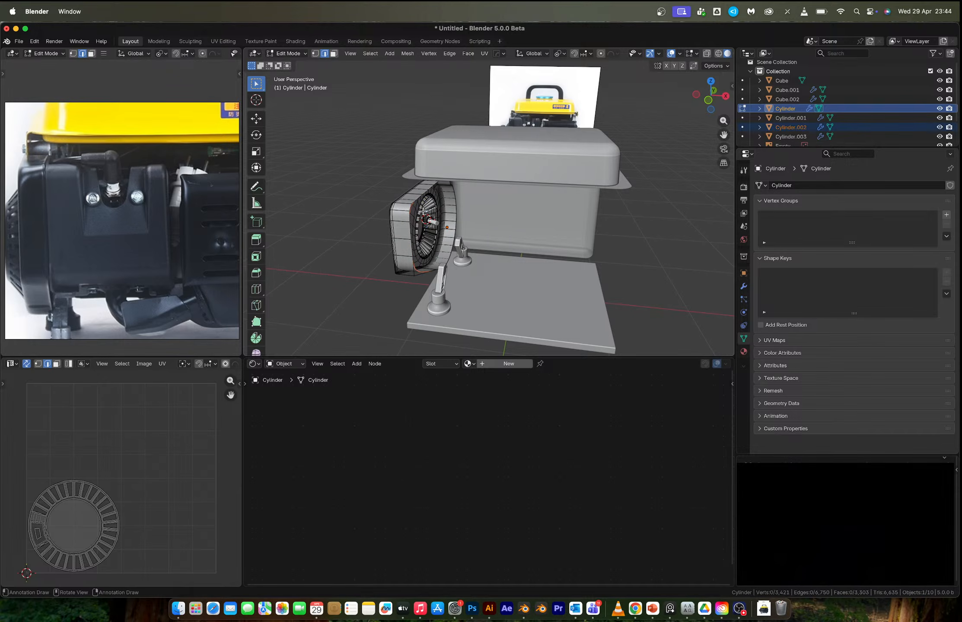
- Open the separated rim edge strip for editing and scale all its vertices to about 0.907
key(Tab)
scroll(322, 222, up, 4)
click(290, 225)
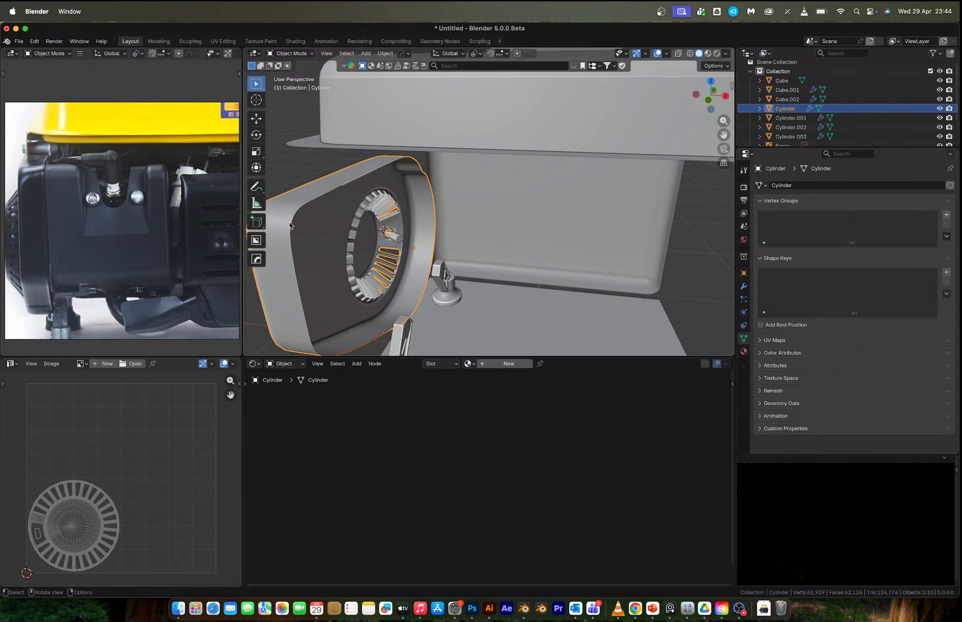
click(291, 223)
click(291, 224)
click(291, 224)
key(Tab)
key(1)
key(a)
key(s)
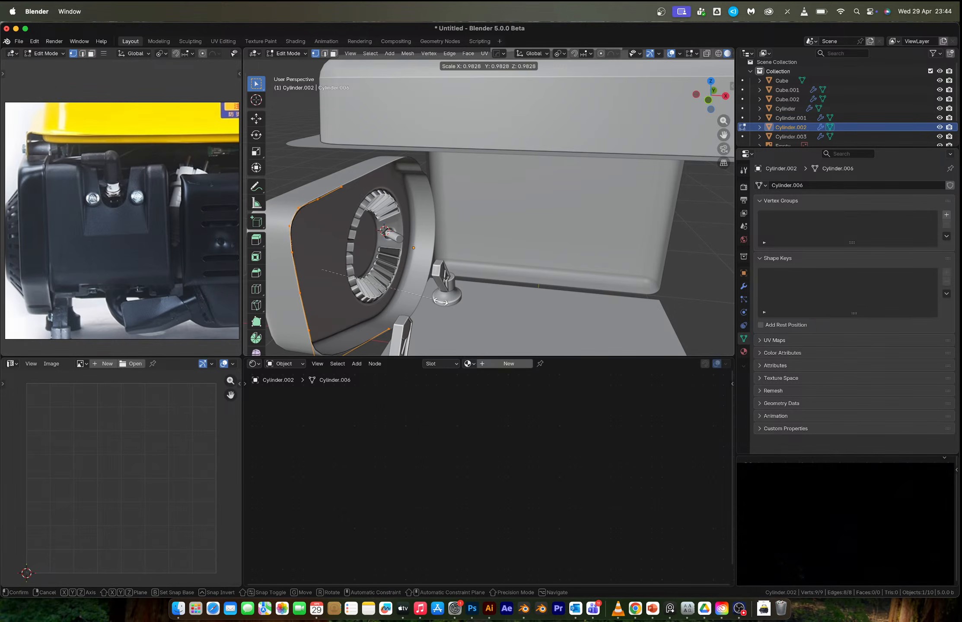
click(427, 302)
- Move the rim edge strip about 0.012 m along Y and -0.024 m along X
key(g)
key(y)
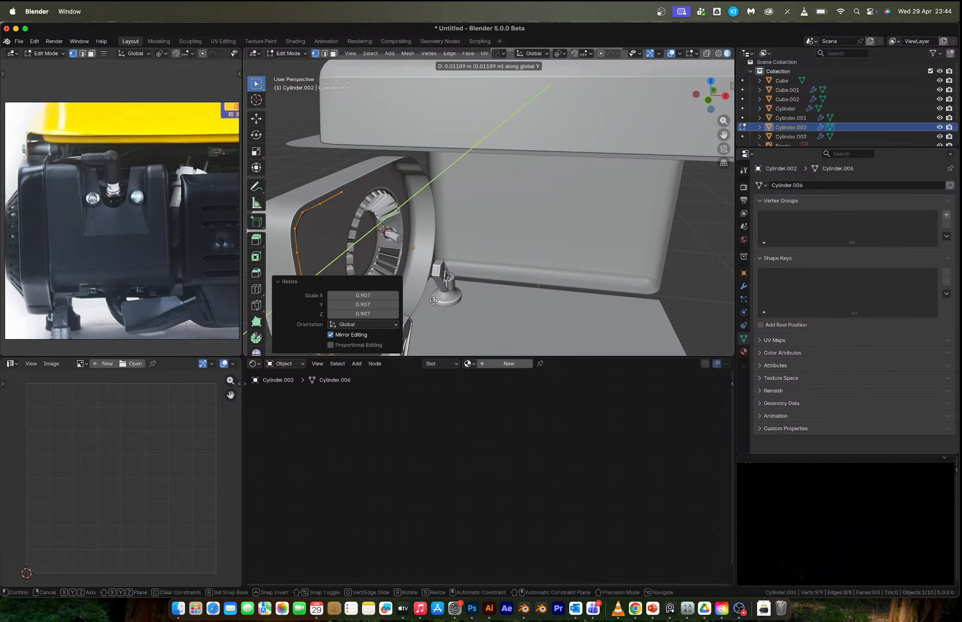
click(433, 301)
key(g)
key(x)
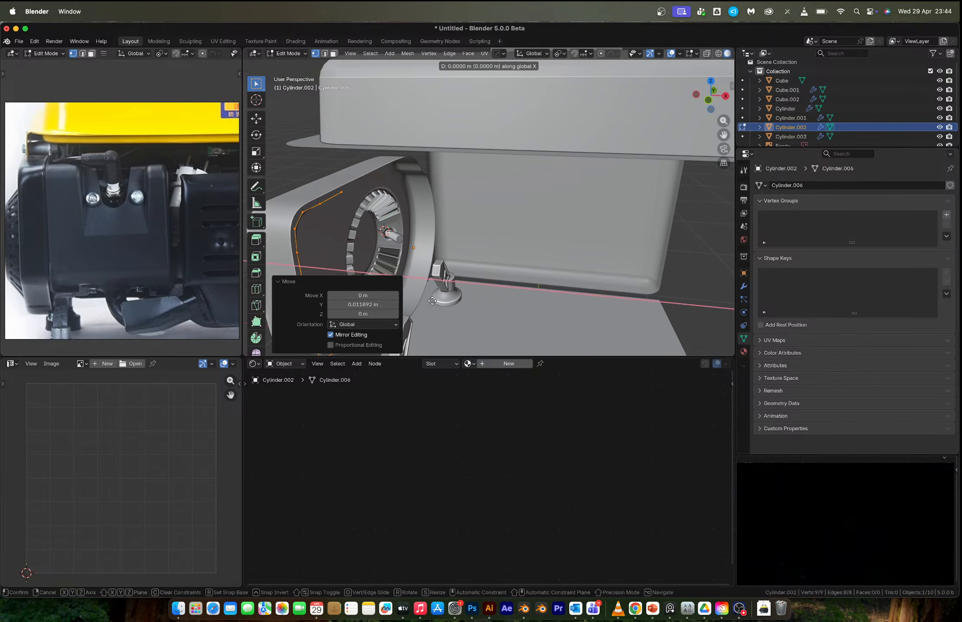
click(427, 302)
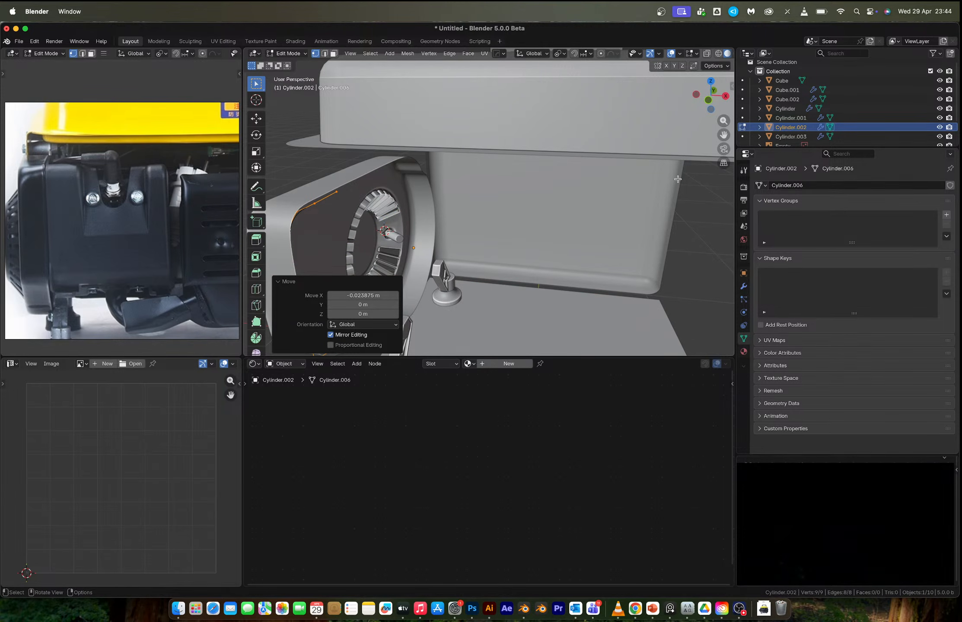
- Extrude the edge strip about 0.857 m along X in the front view to match the housing length in the reference image
click(707, 104)
scroll(503, 197, up, 3)
key(alt+z)
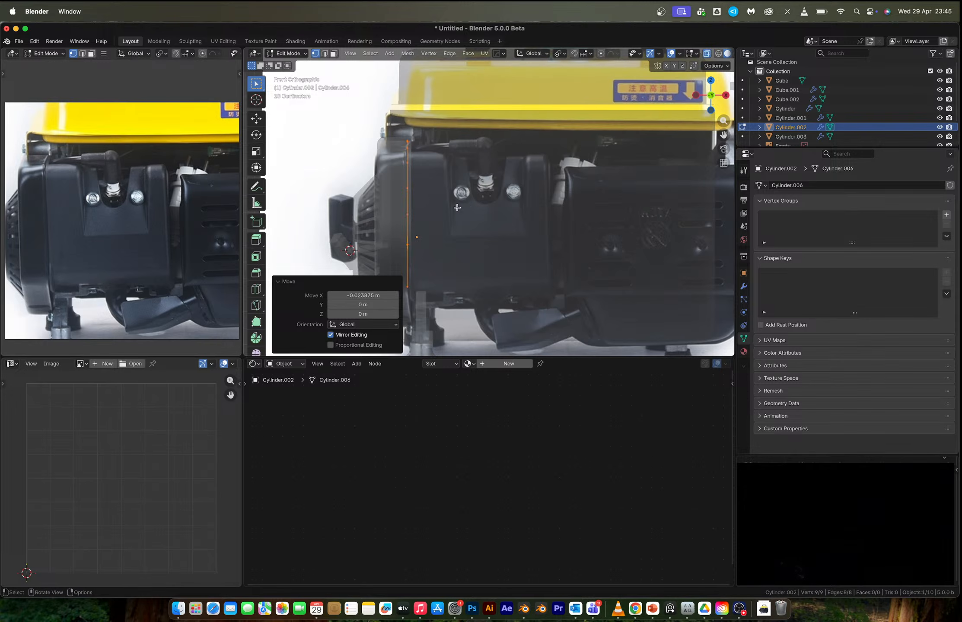
key(e)
key(x)
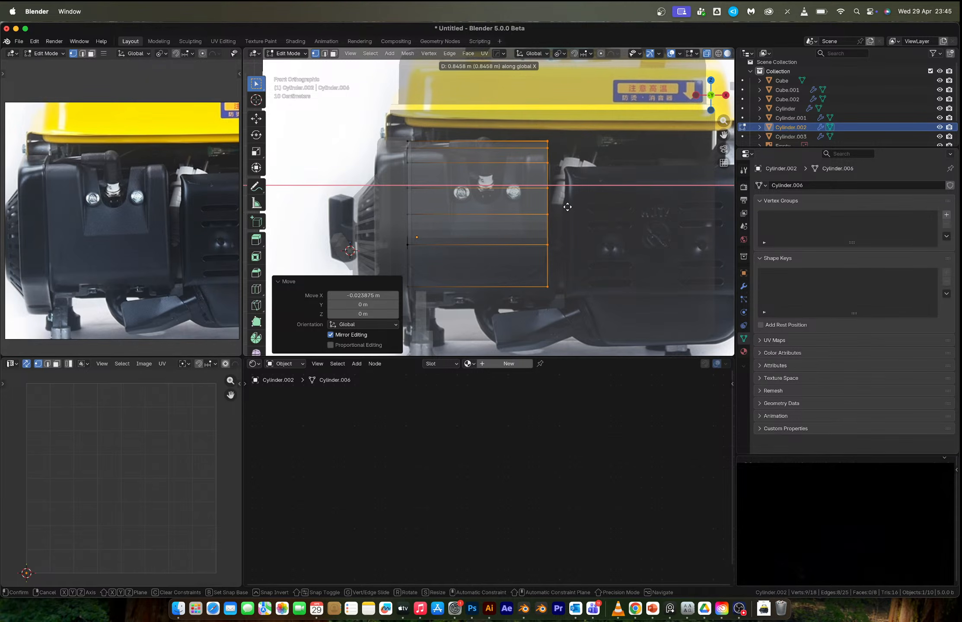
click(568, 207)
- Try to cap the open end of the extruded housing with a face fill, undo it, and try Grid Fill
middle_drag(569, 207, 442, 215)
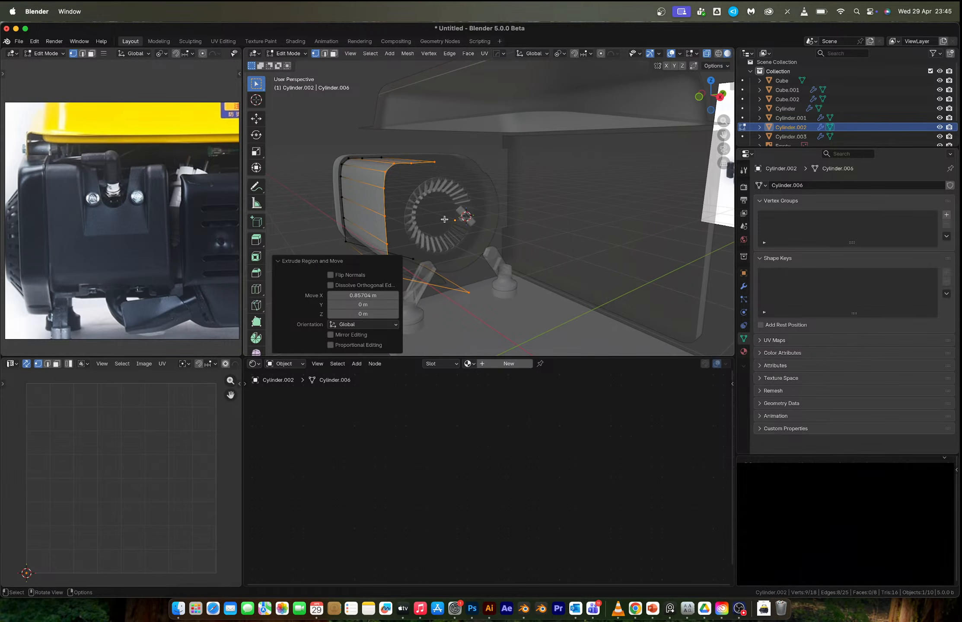
key(f)
mouse_move(444, 220)
middle_down()
mouse_move(437, 222)
mouse_move(460, 239)
mouse_move(451, 236)
middle_up()
key(super+z)
key(F3)
click(487, 253)
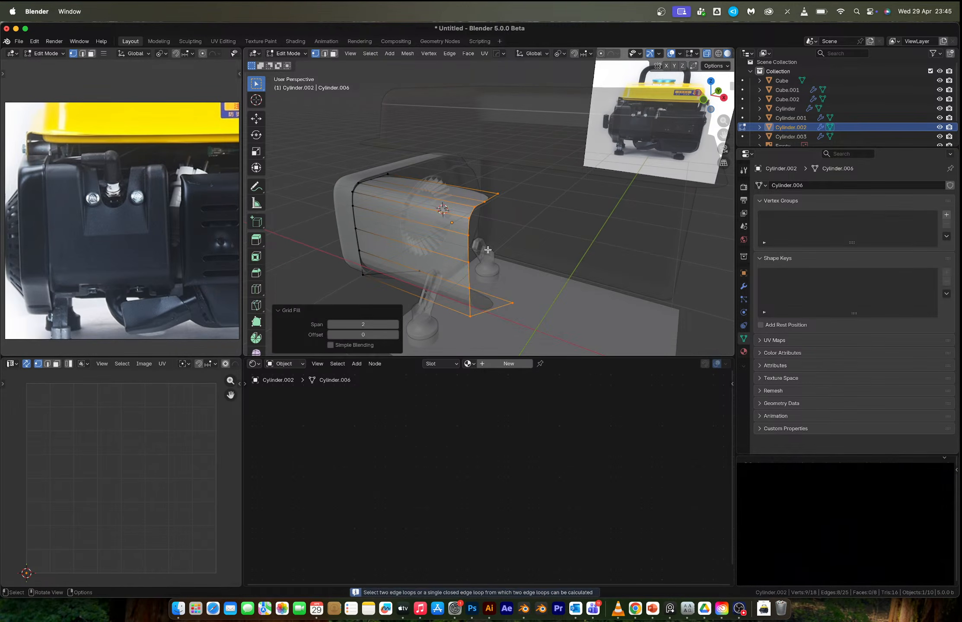
- Fill a face between the housing's two open lengthwise edges and divide it with six evenly spaced lengthwise loop cuts
middle_drag(487, 241, 422, 276)
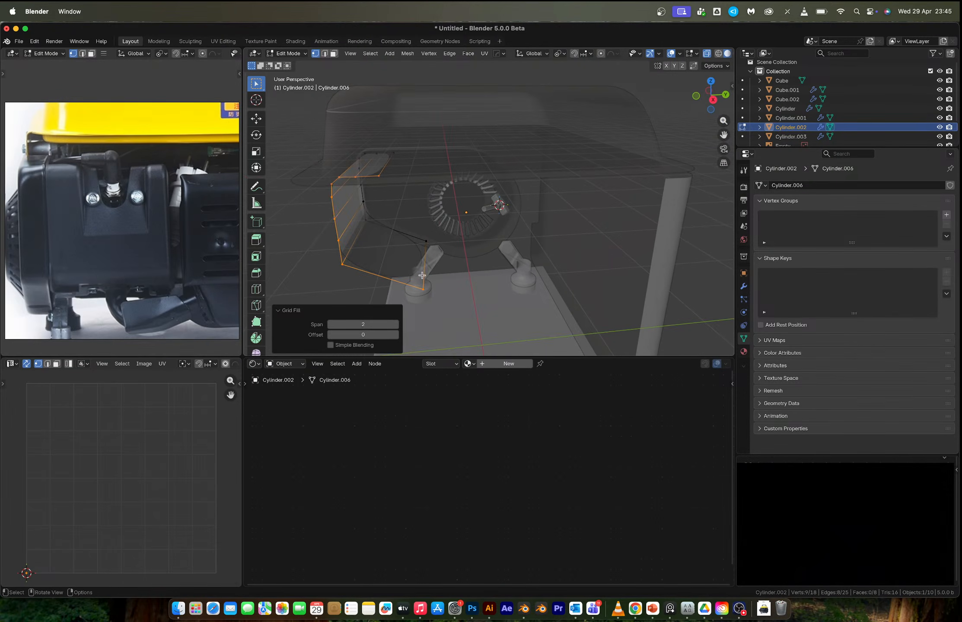
key(2)
click(421, 265)
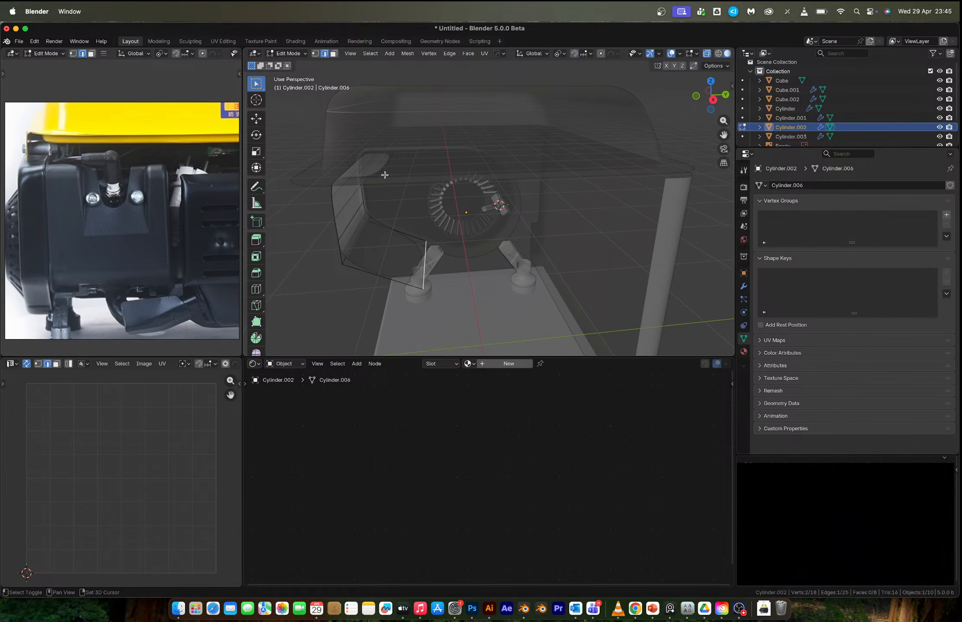
key(f)
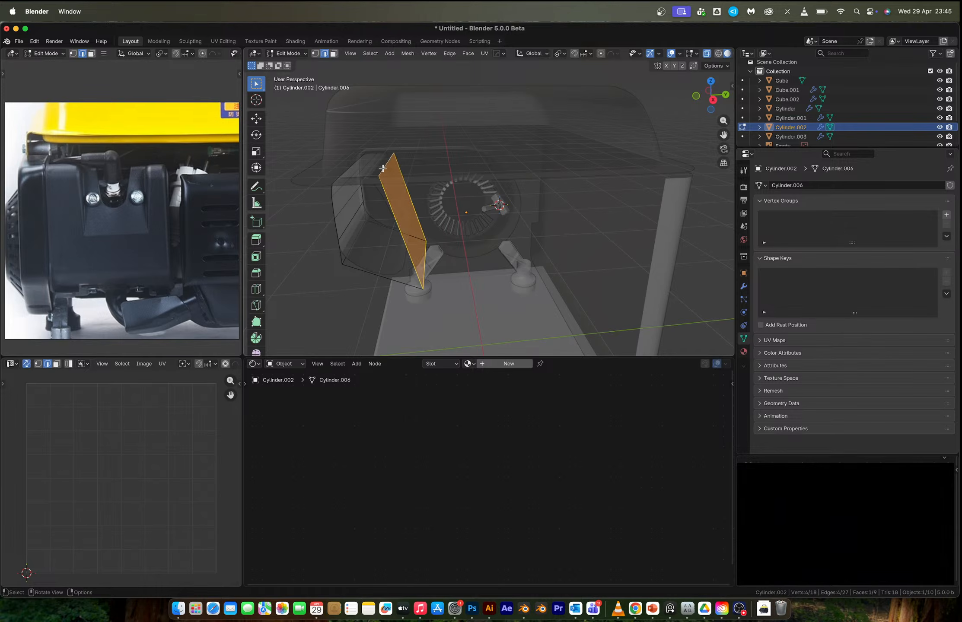
key(ctrl+r)
scroll(410, 214, up, 5)
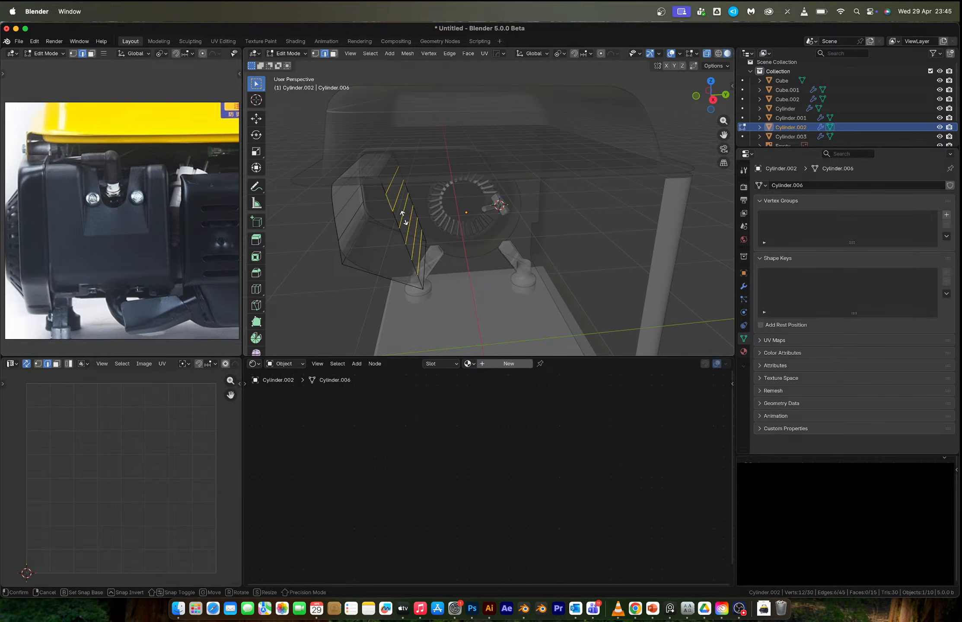
click(414, 216)
right_click(414, 217)
- Select the complete edge loop around the housing's open far end and fill it with a face
middle_drag(413, 216, 423, 215)
alt+click(378, 188)
middle_drag(378, 188, 402, 187)
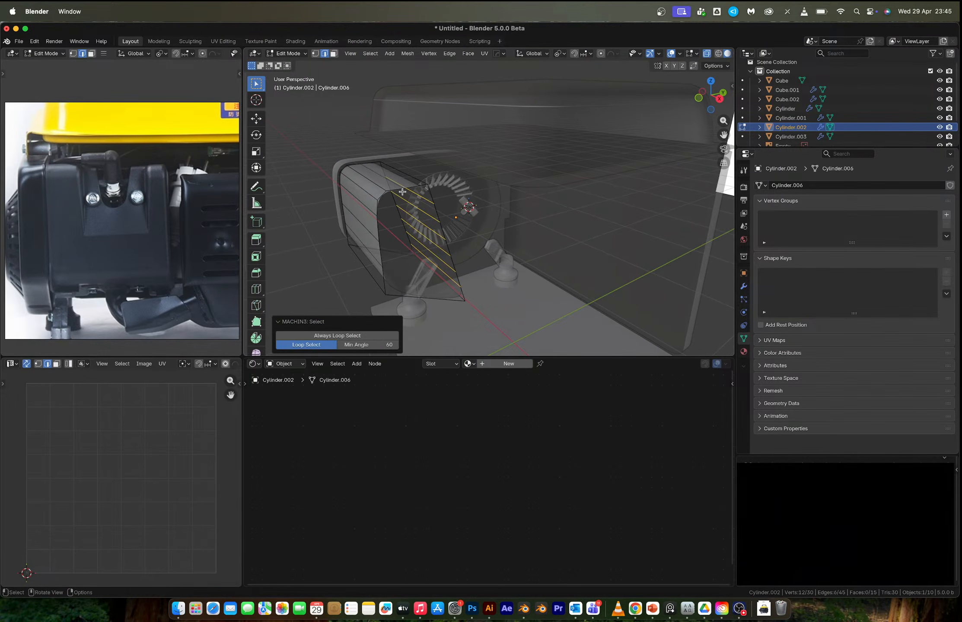
click(376, 210)
alt+click(383, 194)
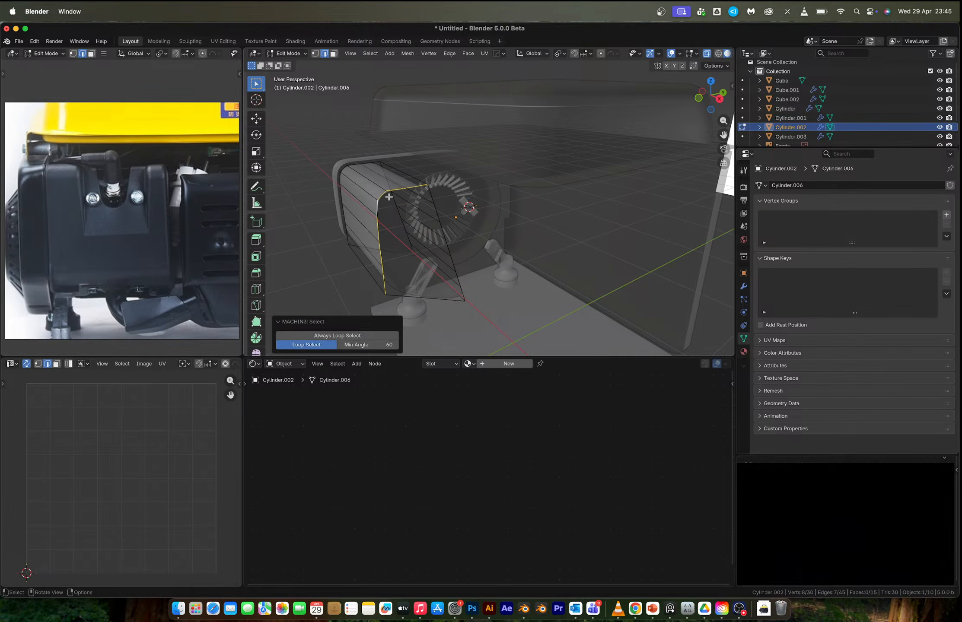
alt+shift+click(434, 210)
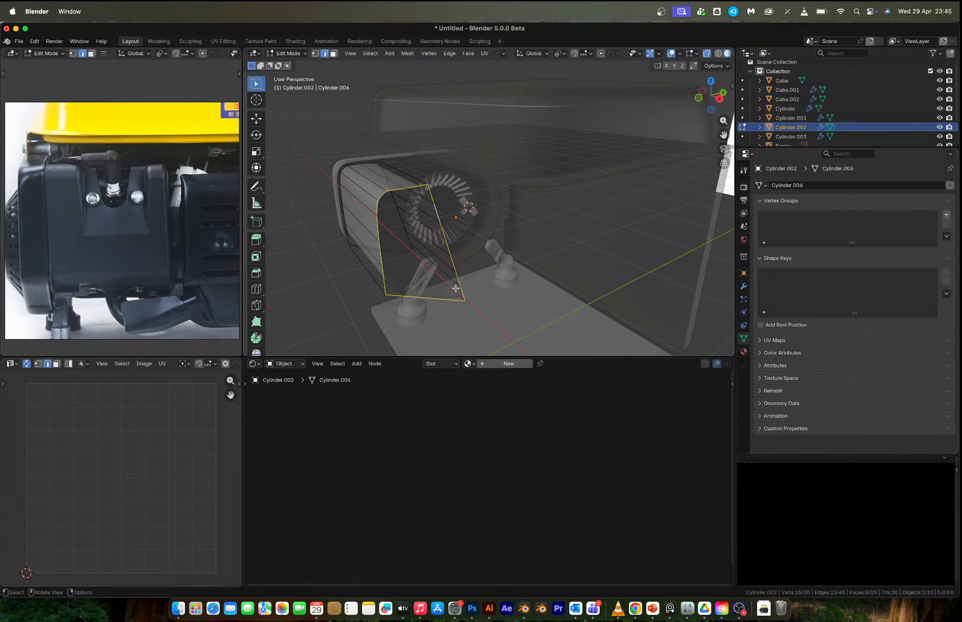
middle_drag(455, 288, 477, 285)
key(f)
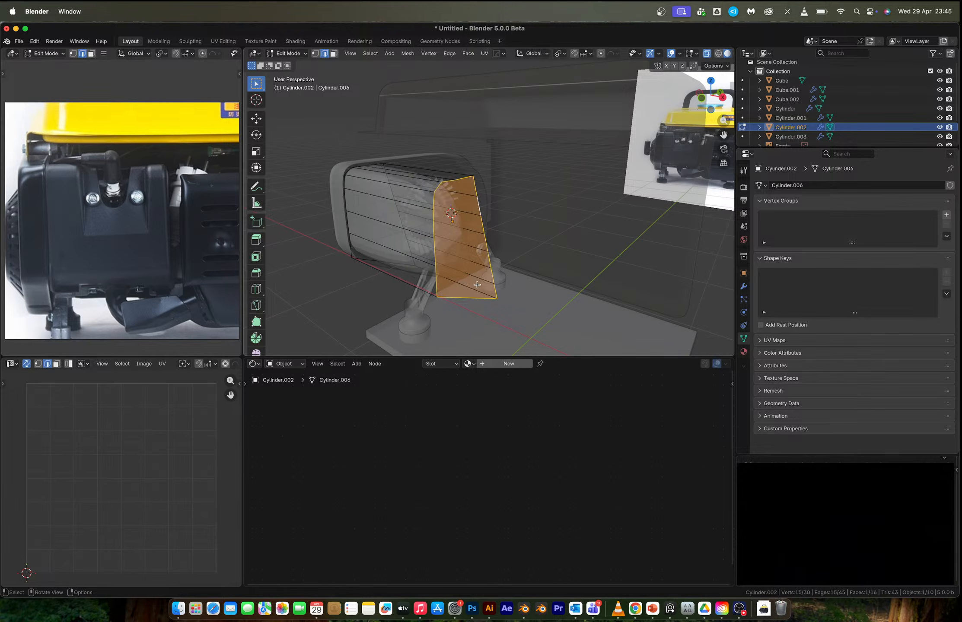
- Bevel the edges around the housing's capped end with 5 segments
key(ctrl+b)
scroll(510, 307, up, 4)
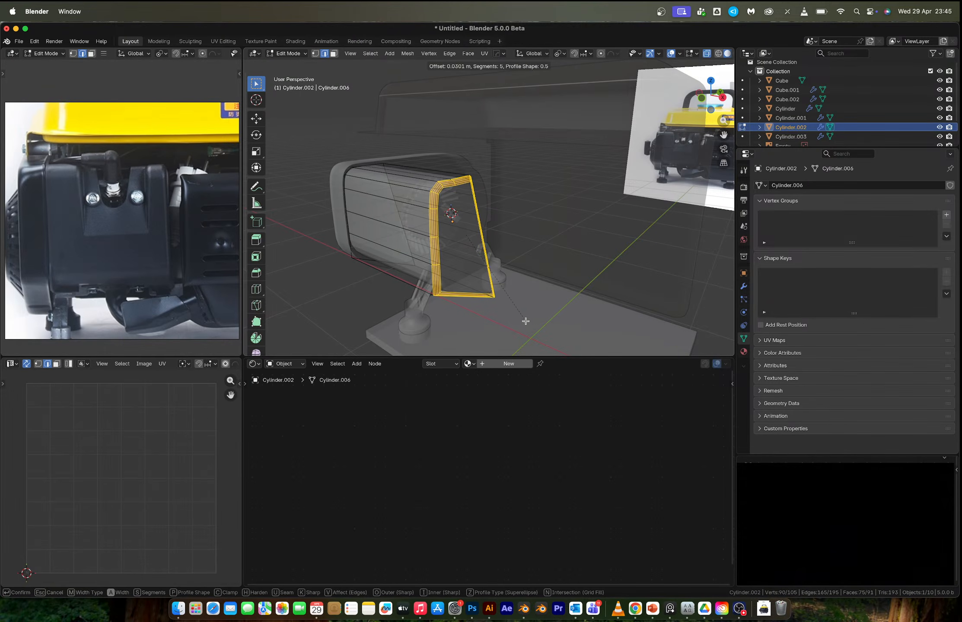
click(499, 296)
- Return to Object Mode with X-ray off and apply Shade Auto Smooth at 30° to the housing
key(Tab)
middle_drag(444, 256, 470, 248)
key(alt+z)
right_click(470, 248)
click(470, 251)
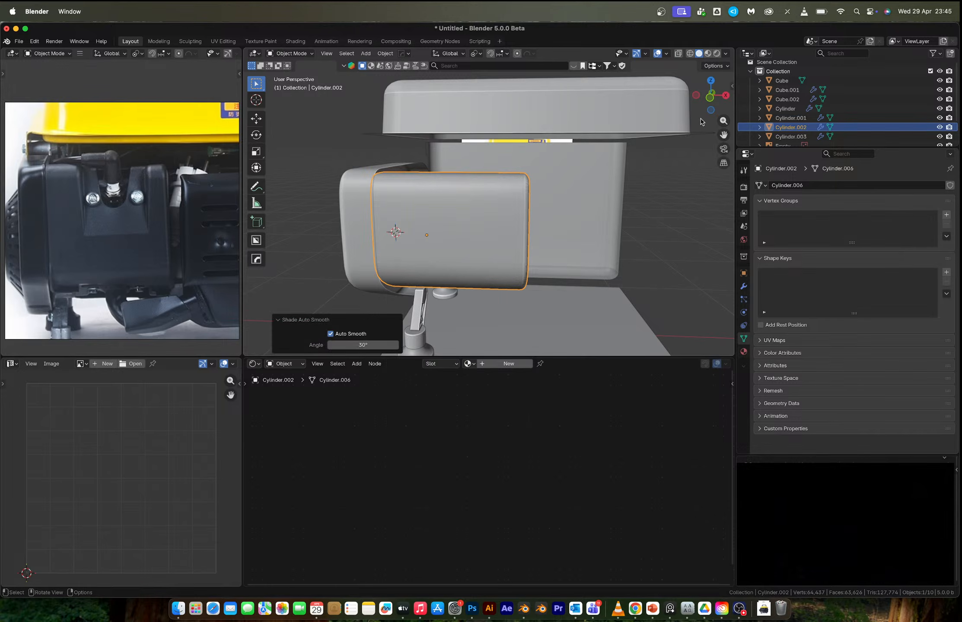
- Add two vertical loop cuts to the housing at factors of about 0.752 and 0.332, matching the recess sides in the reference image
click(710, 104)
scroll(488, 216, up, 5)
key(Tab)
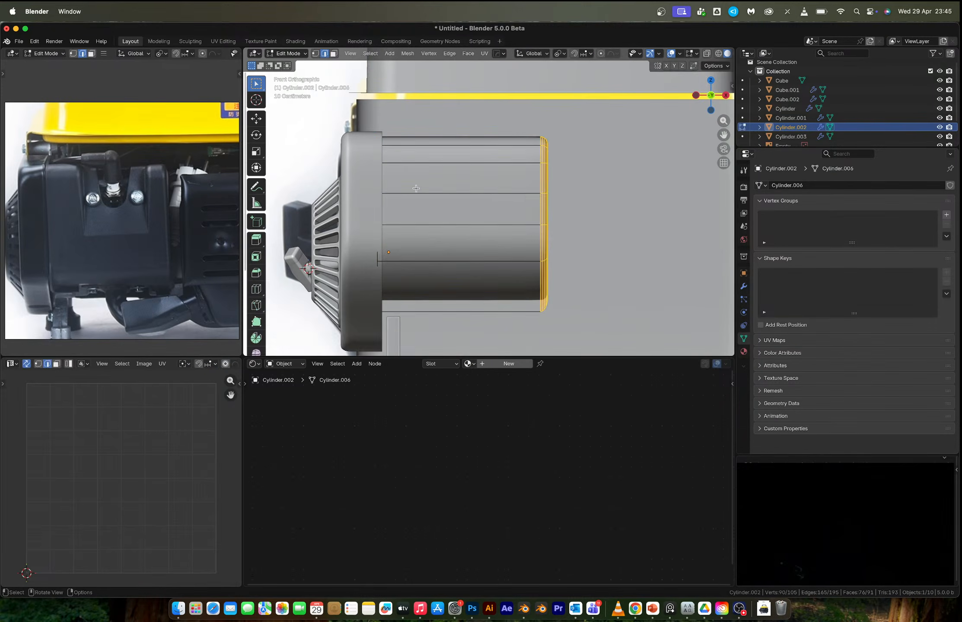
key(alt+z)
key(ctrl+r)
click(520, 159)
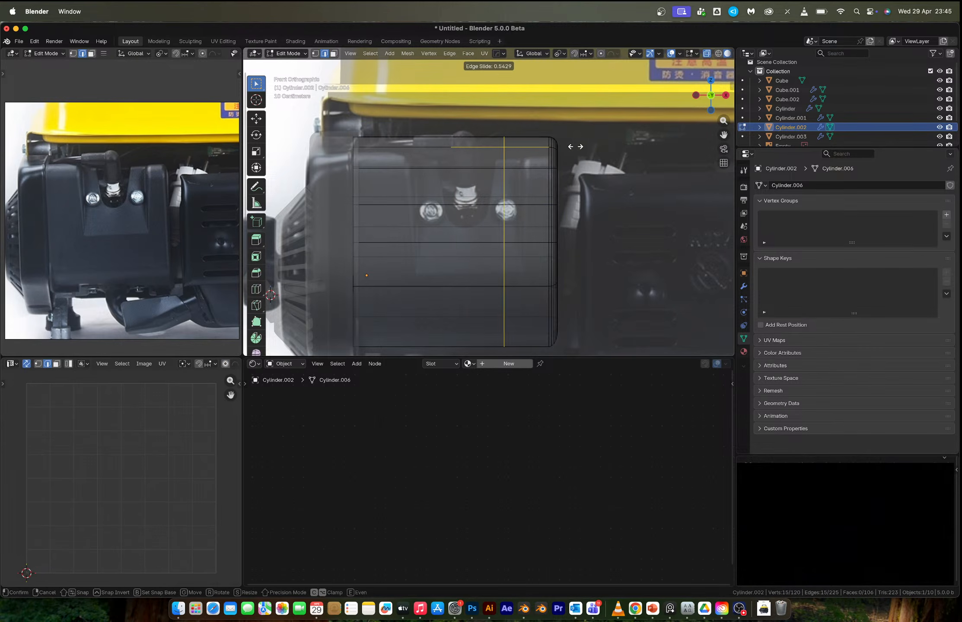
click(594, 146)
key(ctrl+r)
click(436, 146)
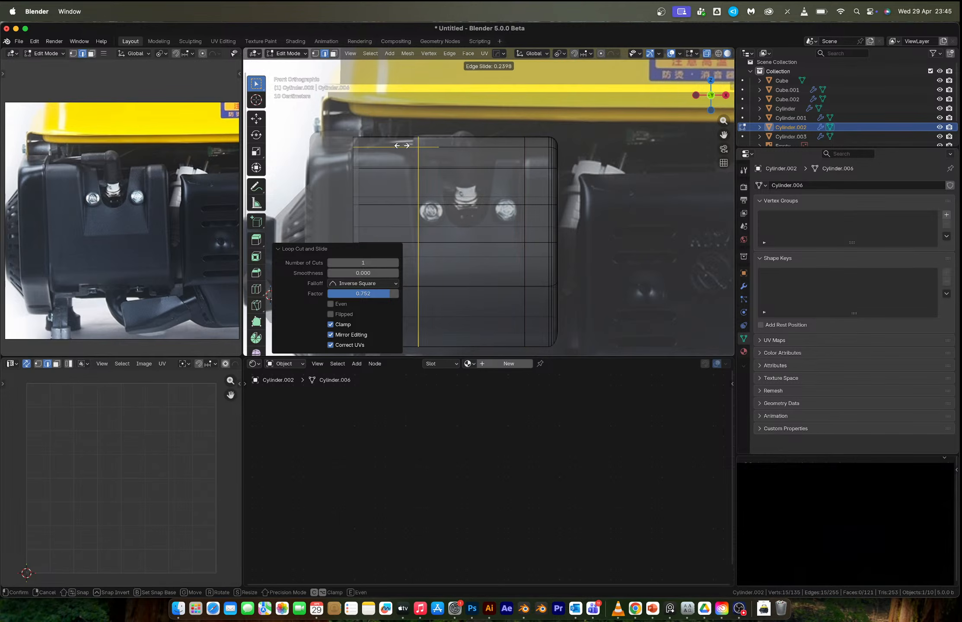
click(393, 147)
- Slide the housing's horizontal edge loop below the spark plug up slightly to line up with the recess's lower edge in the reference
key(ctrl+r)
key(Escape)
key(F1)
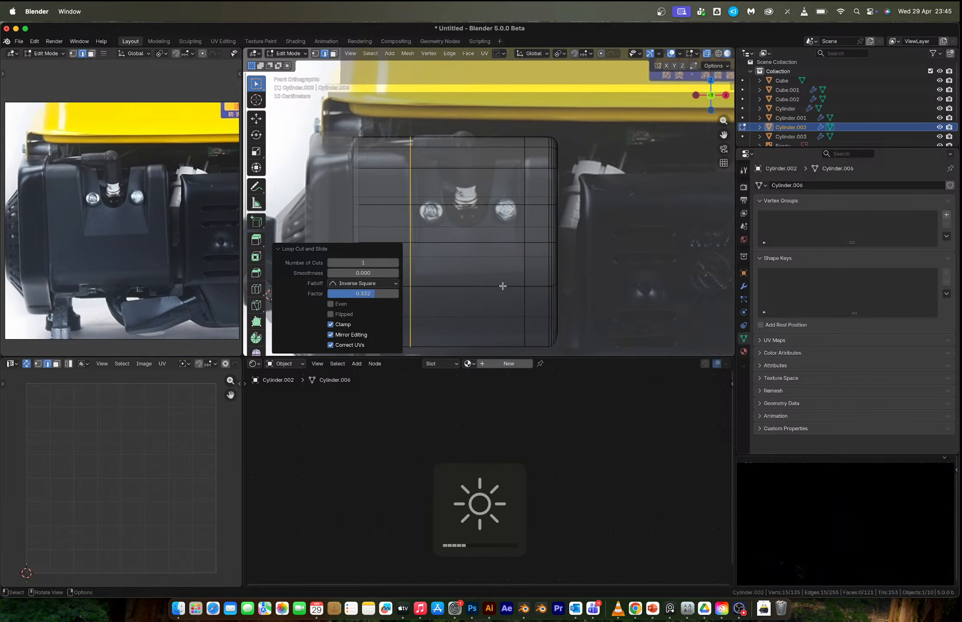
key(ctrl+r)
click(502, 285)
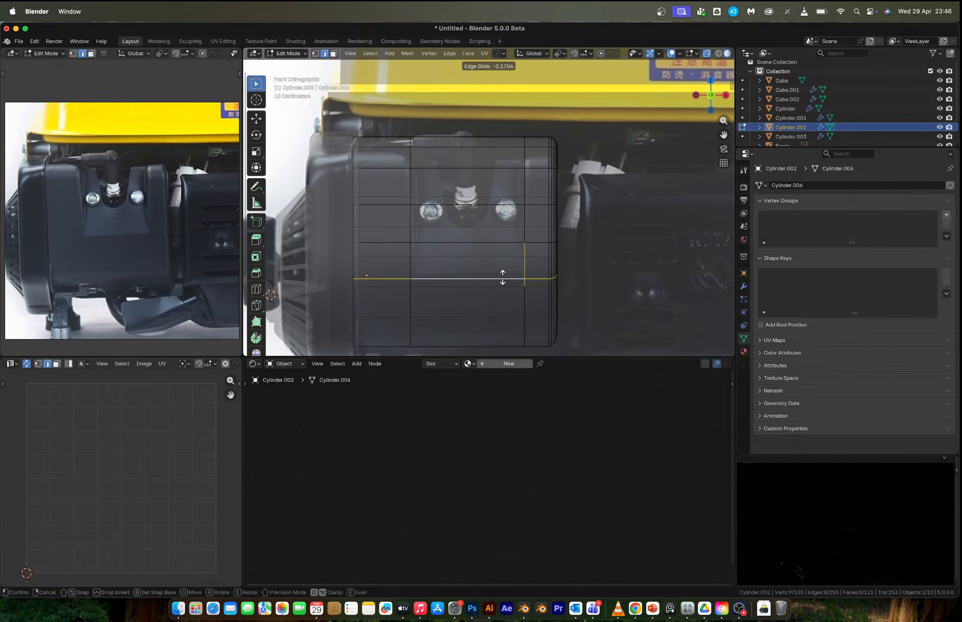
click(502, 275)
key(3)
drag(485, 259, 446, 135)
key(x)
key(Escape)
middle_drag(446, 135, 490, 229)
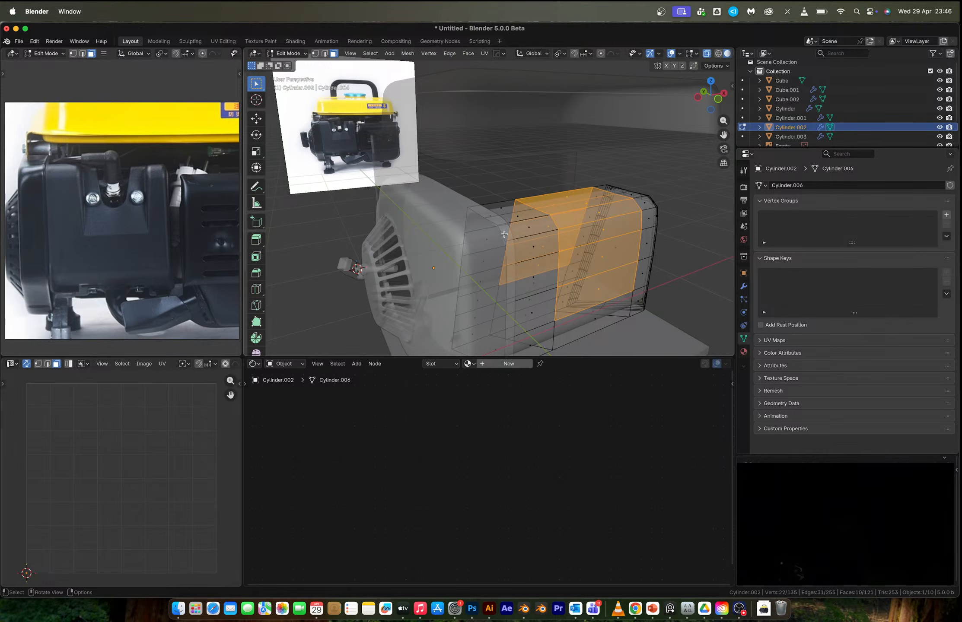
middle_drag(575, 233, 562, 246)
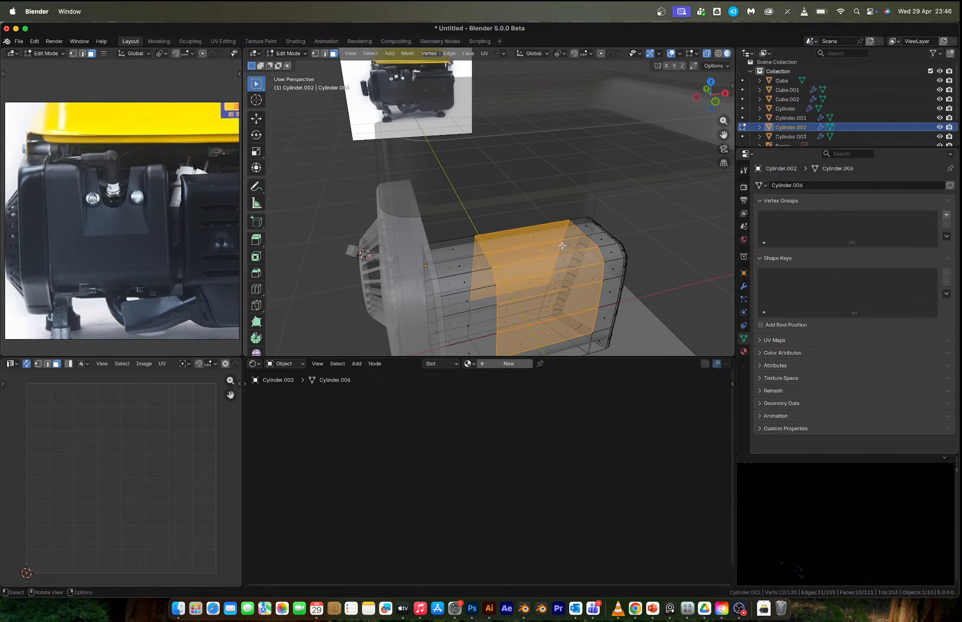
- Turn X-ray off, select the strip of faces between the vertical cuts from the top down to the moved loop, and delete those faces
key(alt+z)
click(521, 245)
middle_drag(524, 262, 562, 259)
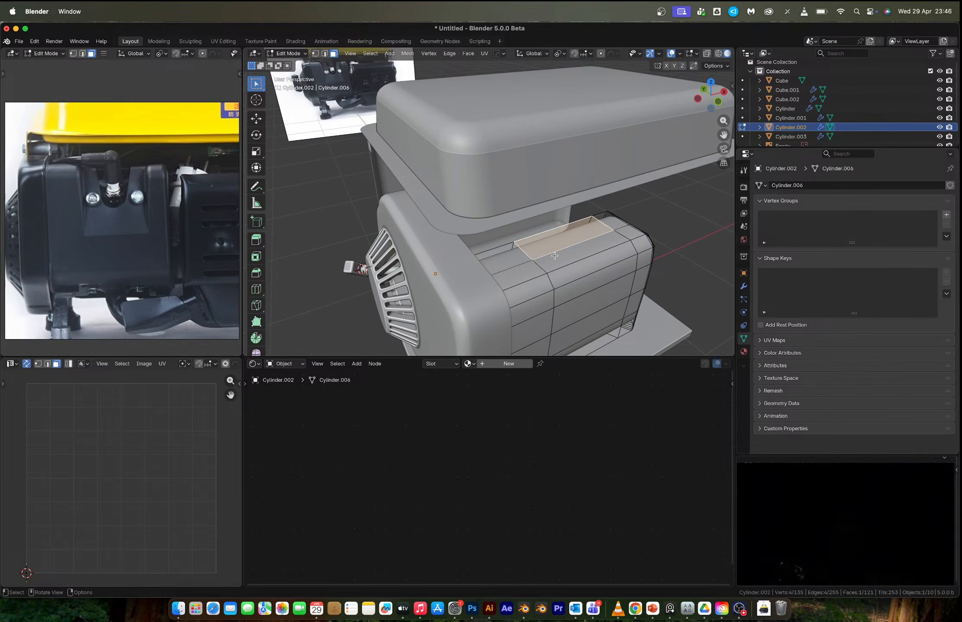
middle_drag(554, 256, 533, 267)
ctrl+click(544, 278)
key(x)
click(551, 280)
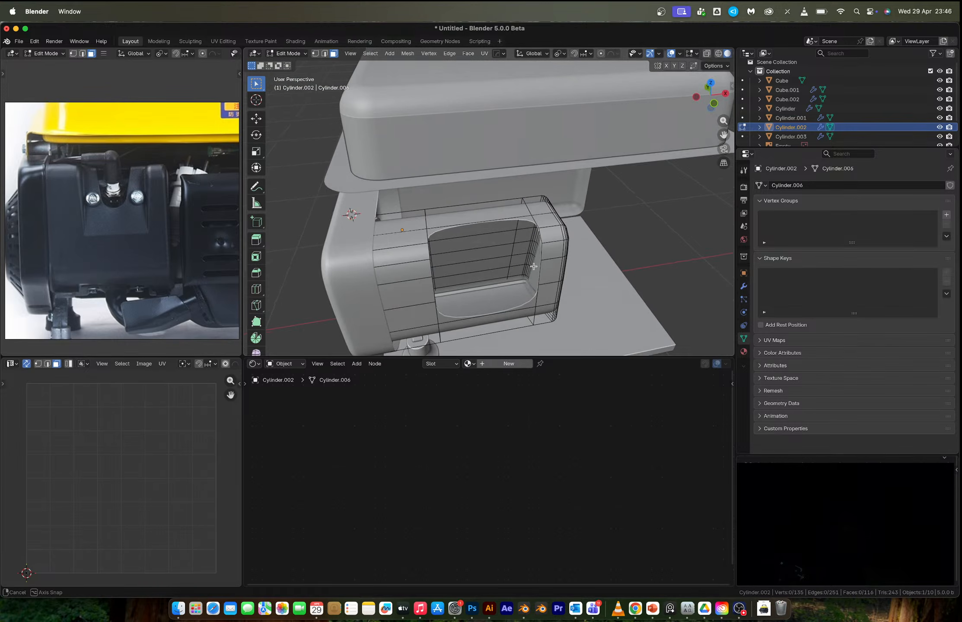
- Select the opening's upper and lower edges and bridge them with a single flat face
scroll(520, 258, up, 1)
key(2)
middle_drag(485, 240, 480, 220)
middle_drag(520, 279, 521, 311)
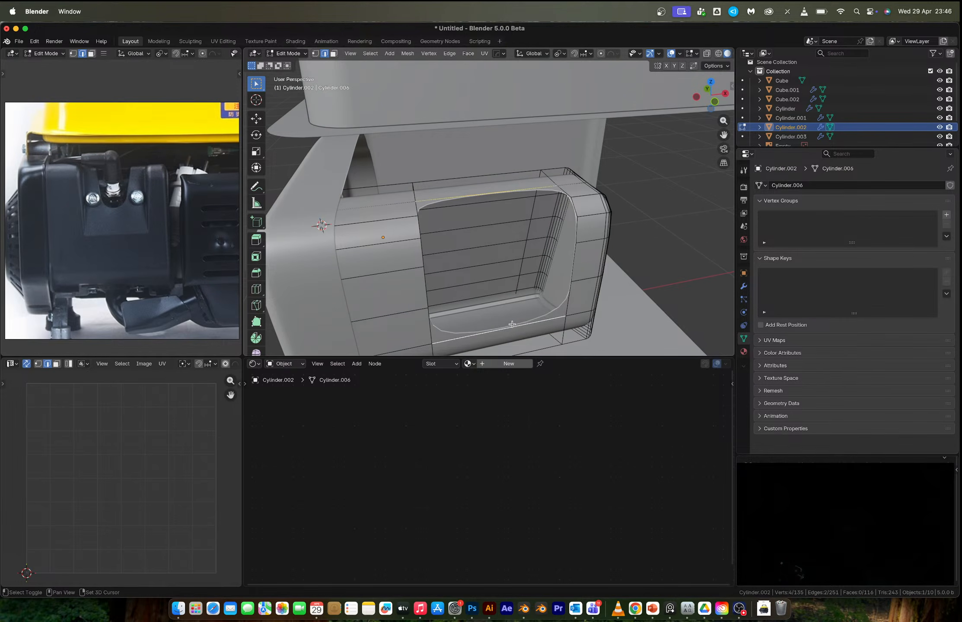
key(f)
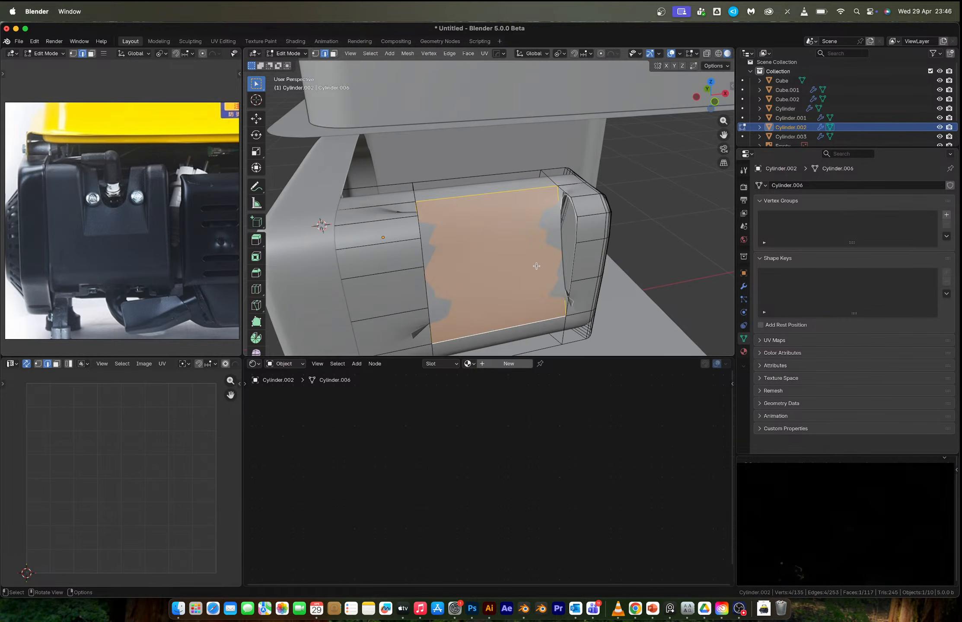
- Fill the open gaps at the sides of the recess with faces
middle_drag(547, 256, 492, 279)
click(539, 249)
key(f)
key(f)
key(f)
key(f)
- Return to Object Mode and remove the Subdivision modifier and all Smooth by Angle modifiers from the housing
key(Tab)
click(744, 287)
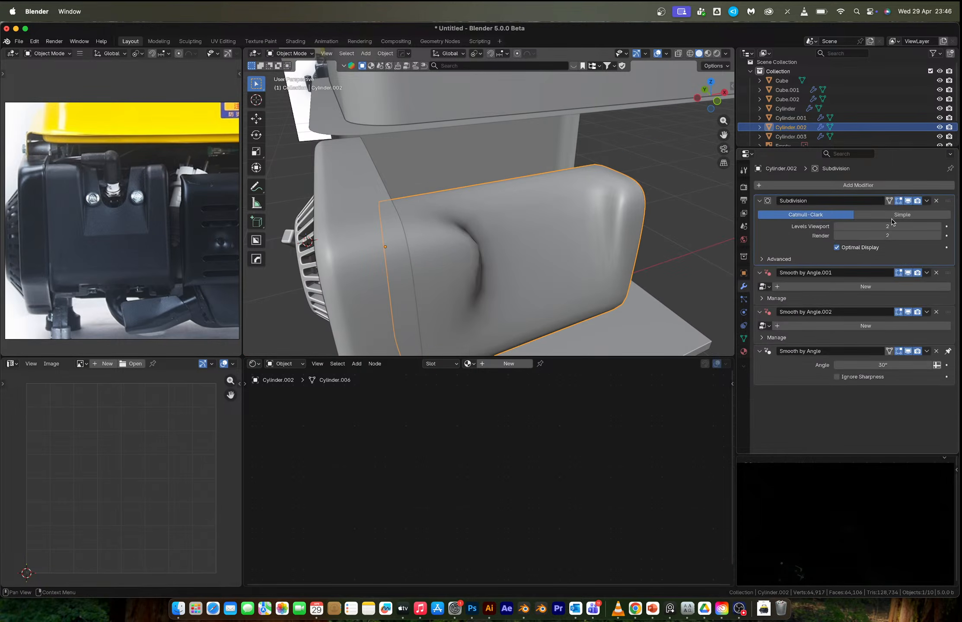
click(836, 227)
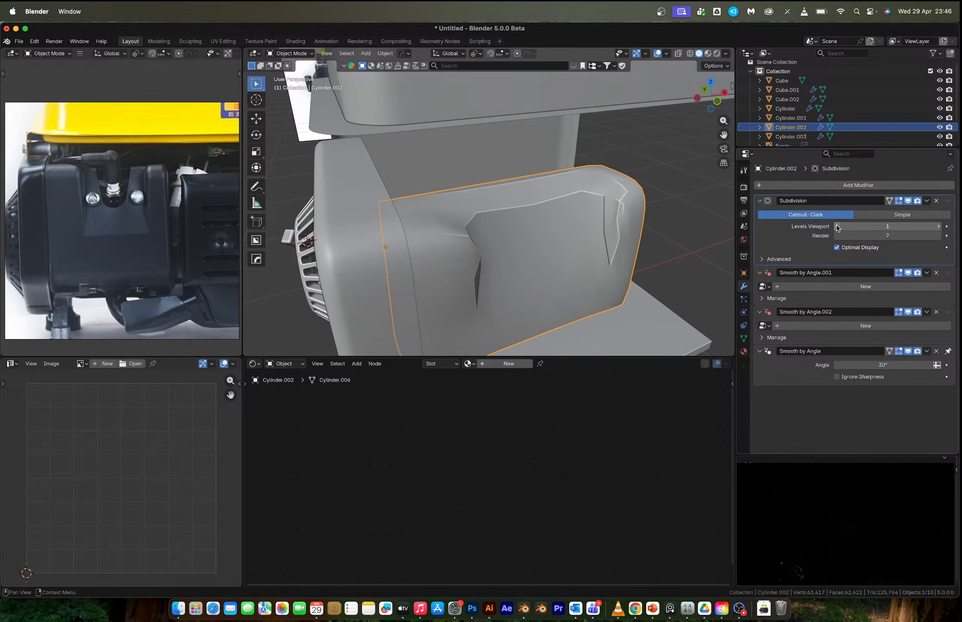
click(935, 202)
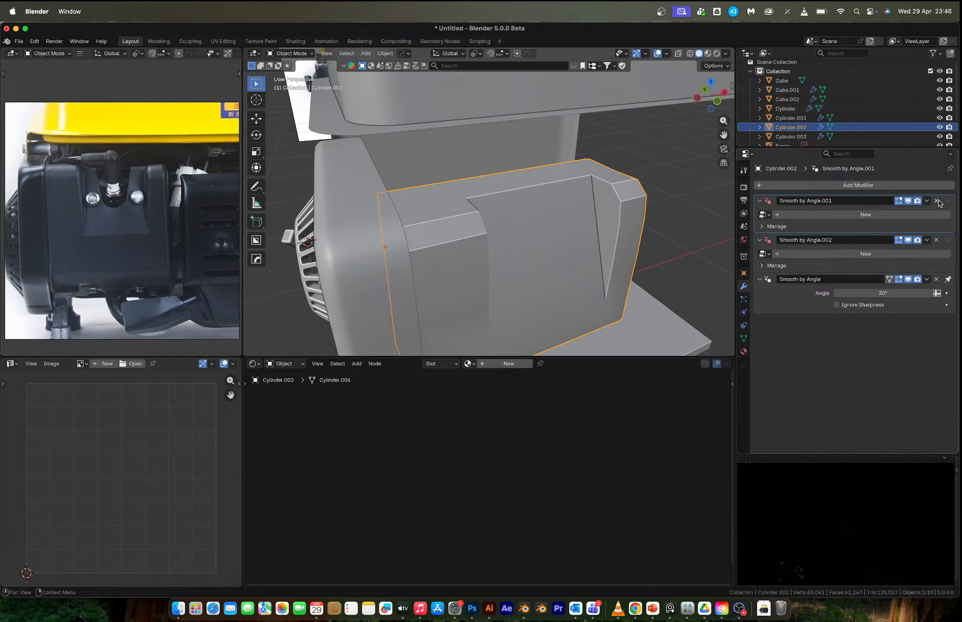
click(936, 201)
click(936, 201)
click(936, 201)
- Apply Shade Auto Smooth at 30° to the housing
right_click(514, 222)
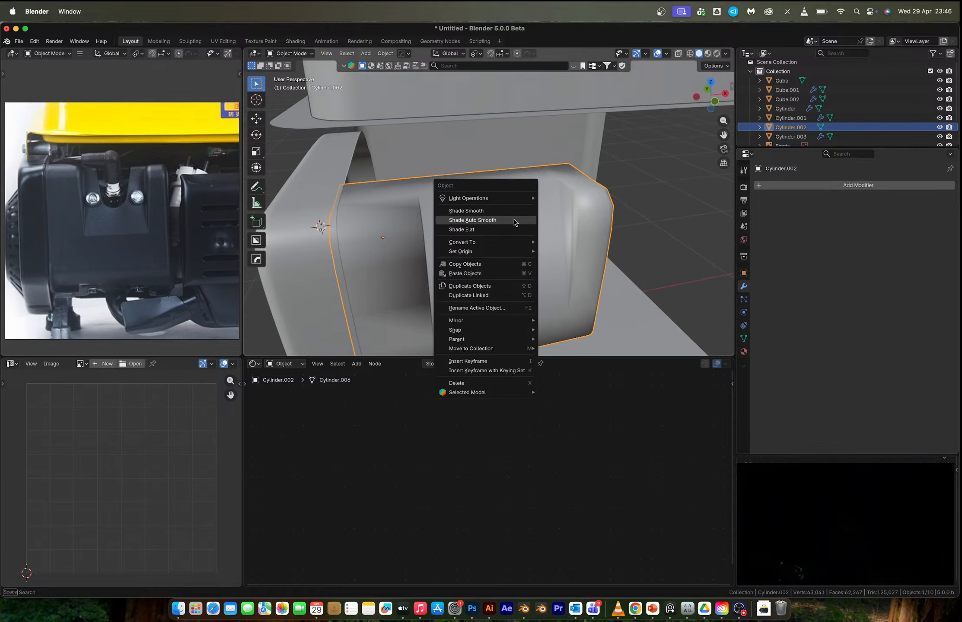
click(514, 221)
middle_drag(534, 229, 525, 228)
- Try a HardOps Bevel modifier on the housing and undo it
key(q)
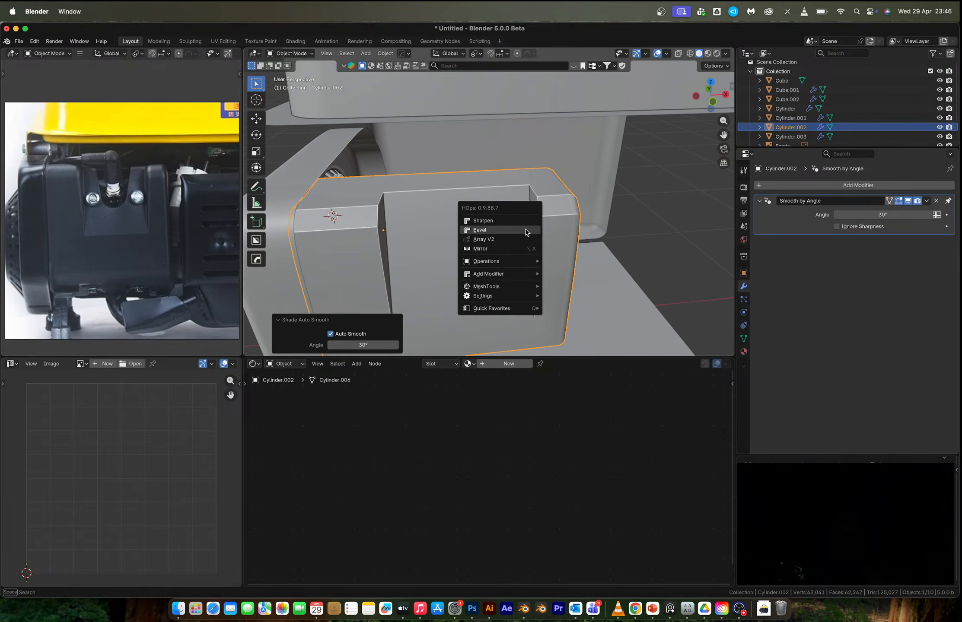
click(525, 231)
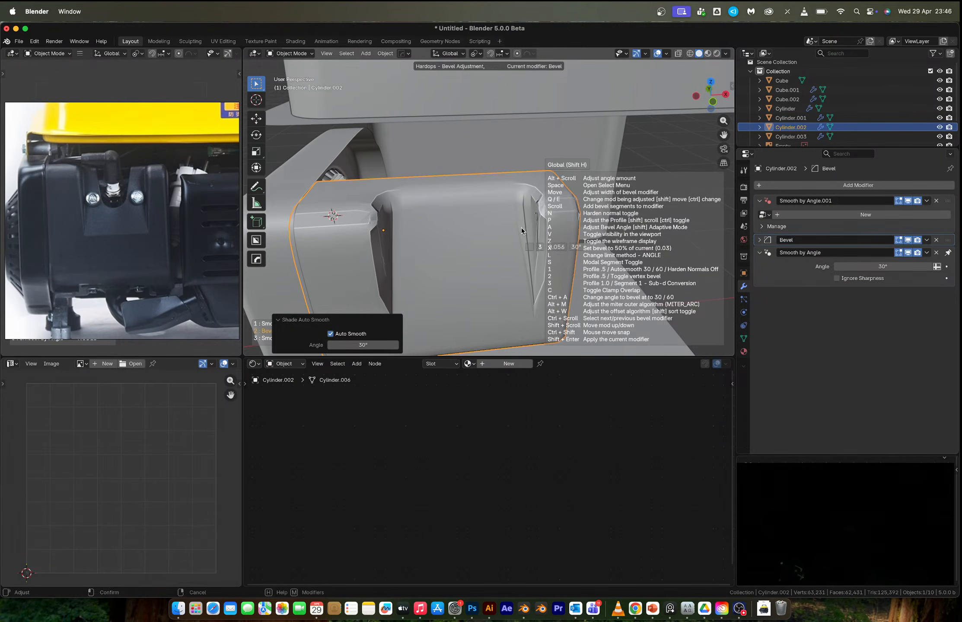
click(518, 229)
key(ctrl+z)
- Recalculate the normals of the whole housing mesh to face outside and return to Object Mode
key(Tab)
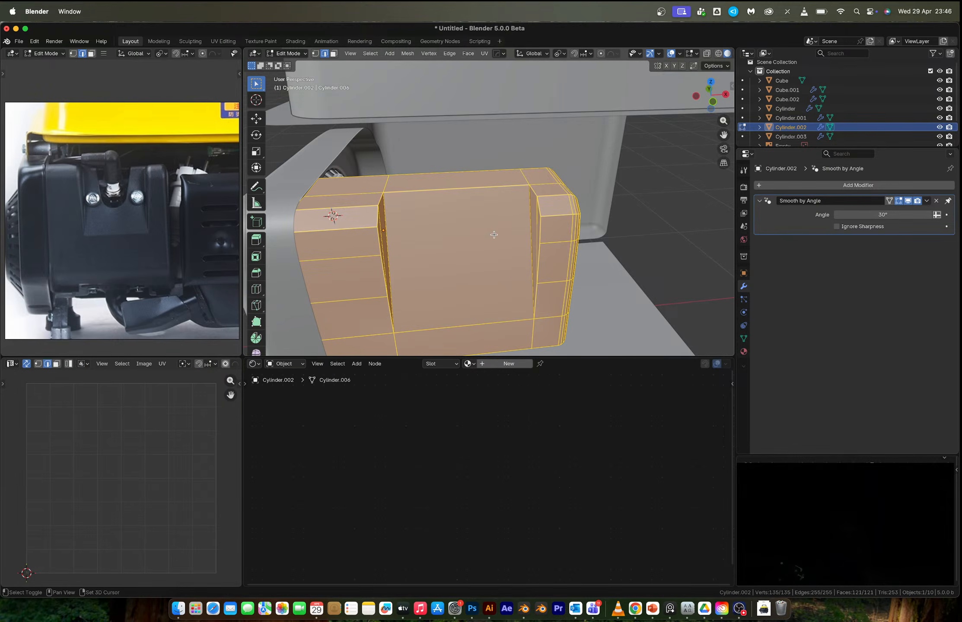
key(shift+n)
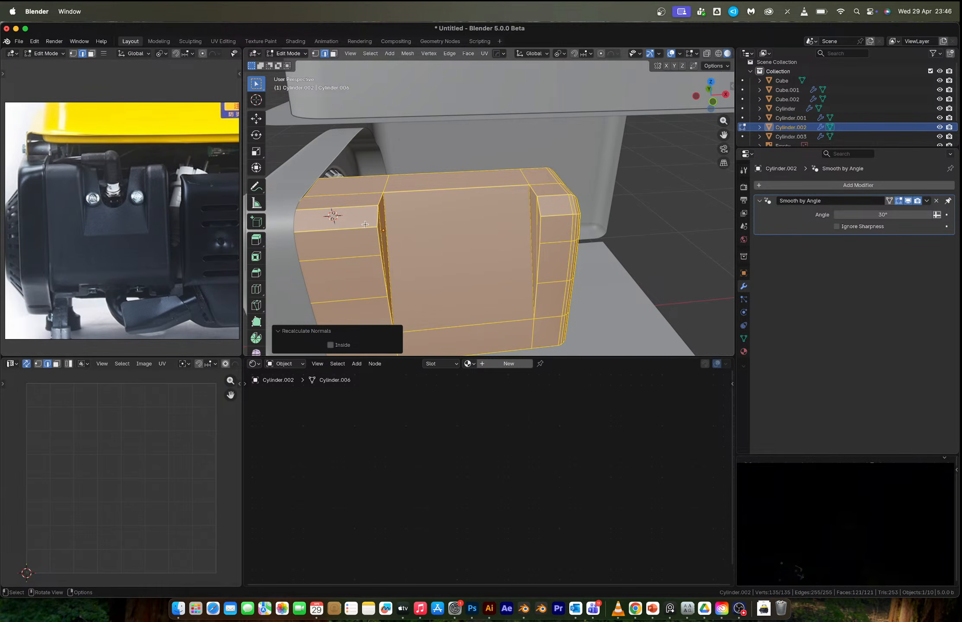
key(Tab)
- Try a level 1 subdivision on the housing and undo it
middle_drag(353, 225, 382, 231)
key(ctrl+1)
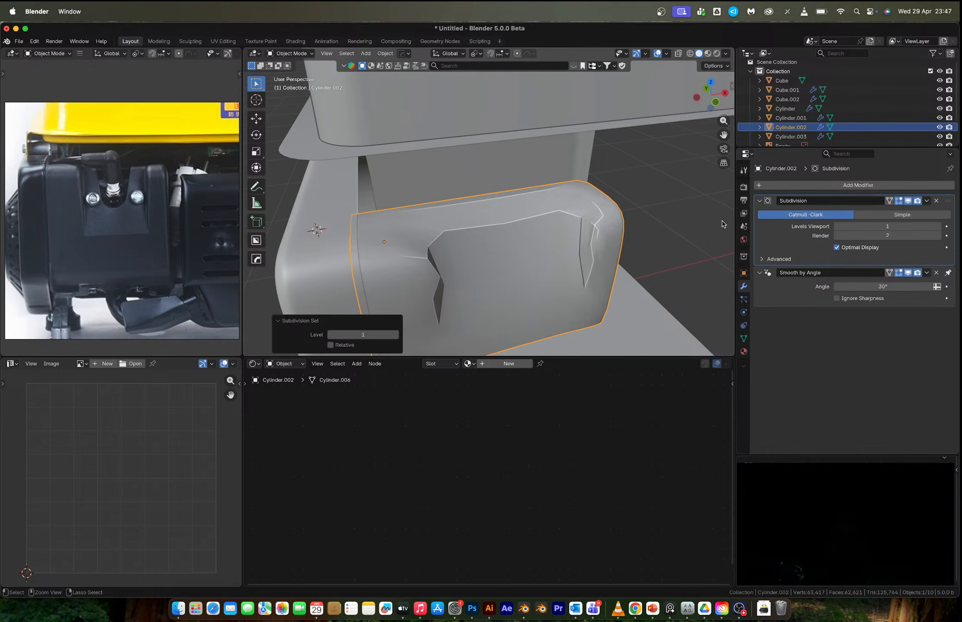
key(ctrl+z)
- In Edit Mode, select the recess's upper edge and the edges outlining both of its side walls
key(Tab)
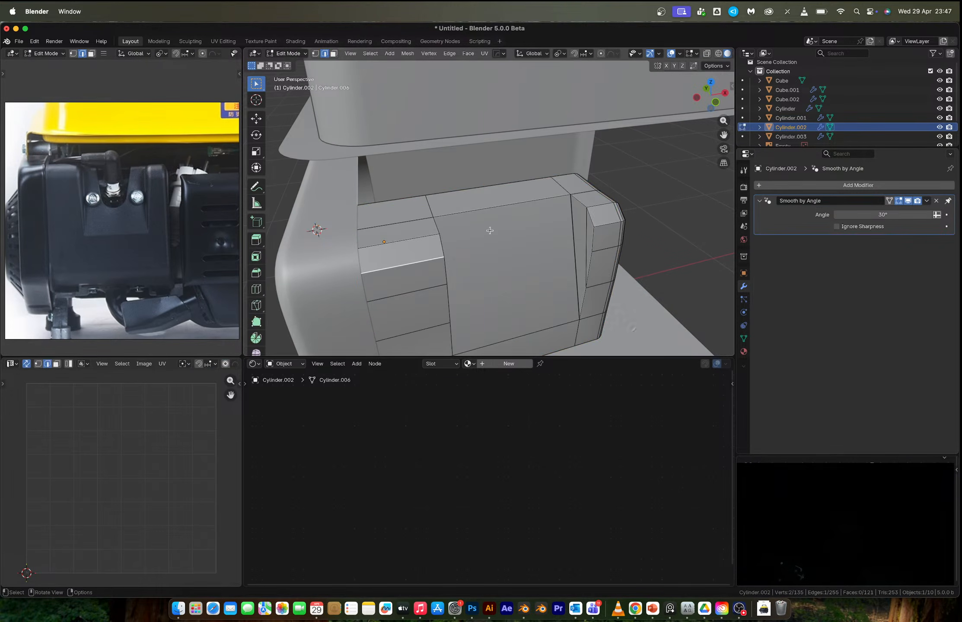
click(469, 223)
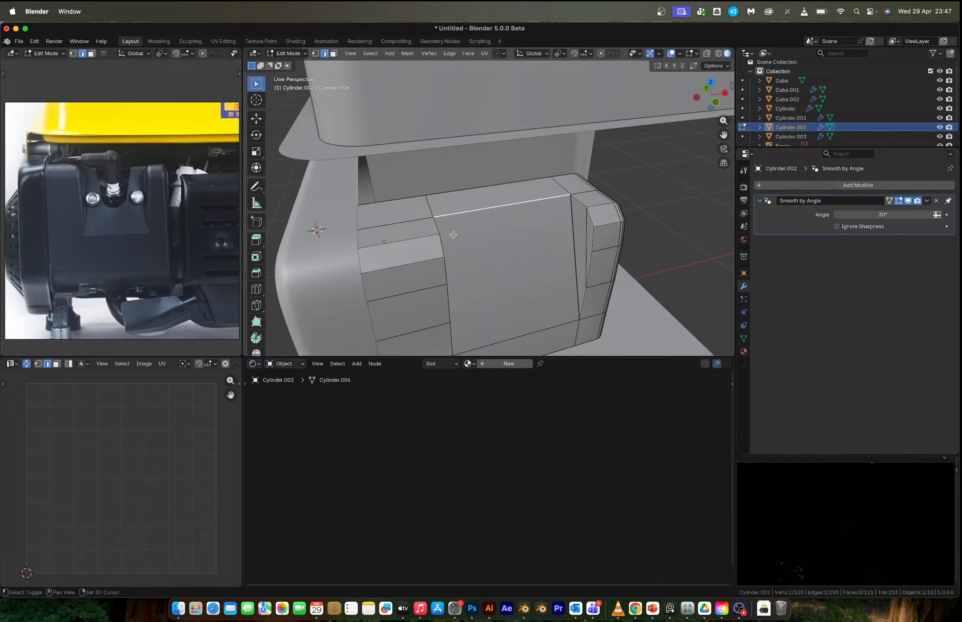
shift+click(437, 225)
shift+click(441, 246)
middle_drag(470, 240, 440, 232)
shift+click(386, 225)
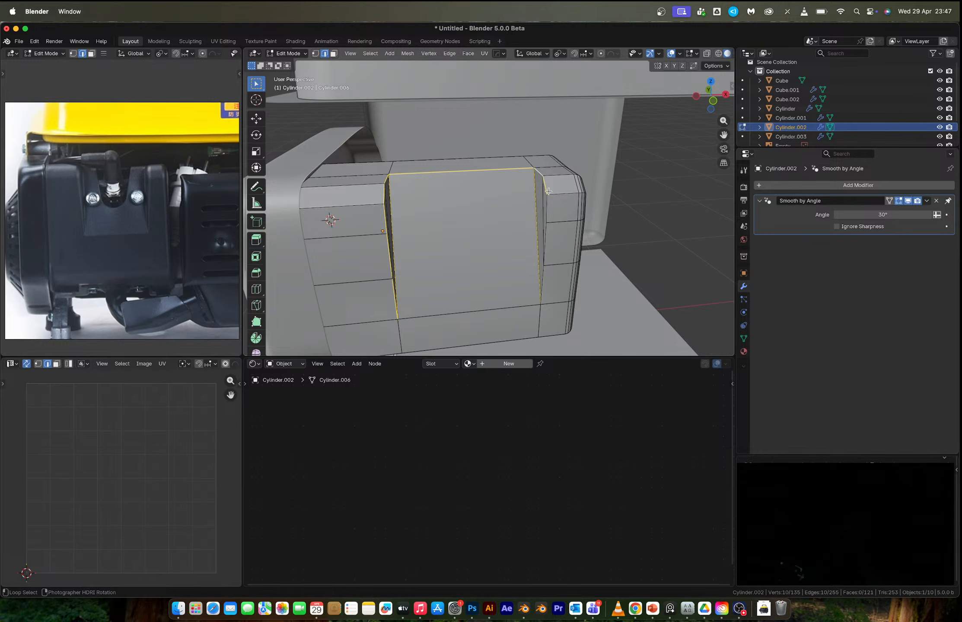
- Isolate the housing in local view and add its lower lengthwise edge loops to the selection
middle_drag(550, 262, 488, 193)
alt+click(505, 154)
middle_drag(505, 154, 648, 215)
key(KP_Divide)
alt+shift+click(563, 185)
middle_drag(563, 185, 444, 160)
- Try beveling the selected recess and lower edges with 5 segments and return to Object Mode
key(ctrl+b)
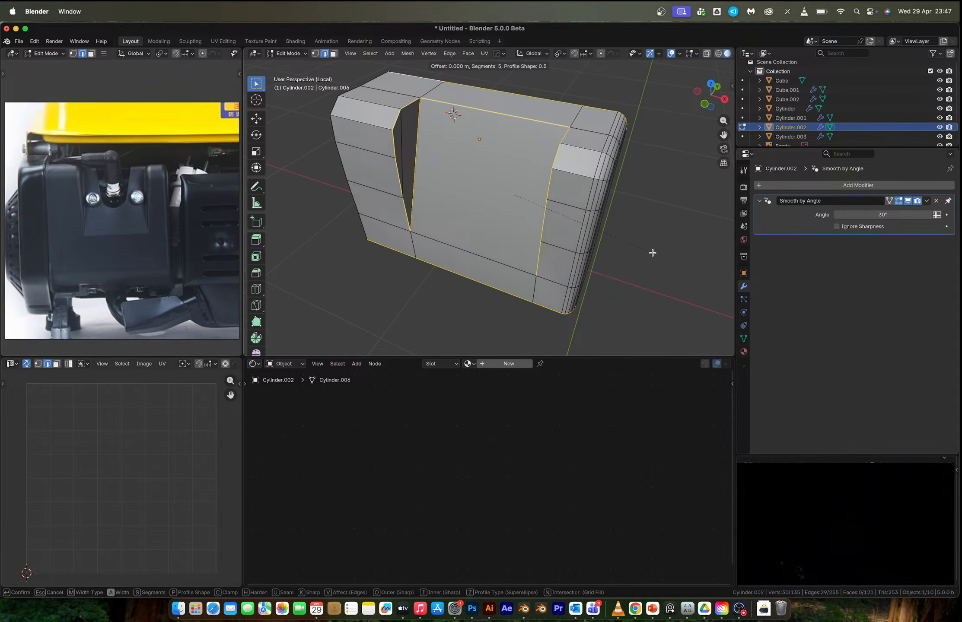
click(675, 259)
middle_drag(674, 260, 618, 190)
key(Tab)
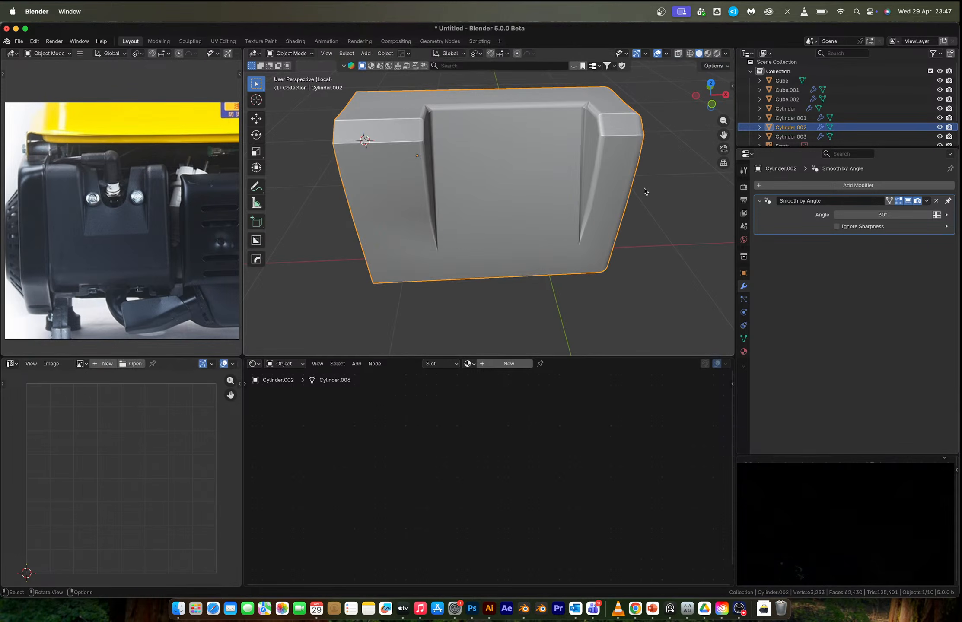
- Try a level 1 subdivision on the beveled housing and check the lower ends of the recess sides in Edit Mode
key(ctrl+1)
middle_drag(614, 193, 582, 195)
scroll(590, 175, up, 5)
key(Tab)
scroll(599, 217, down, 2)
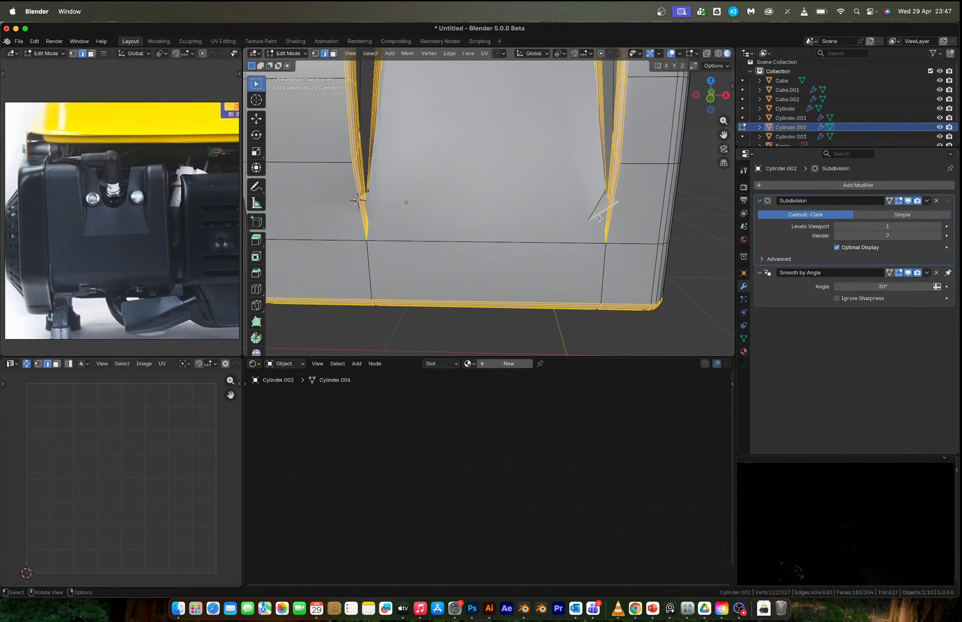
- Try merging the vertex at the recess's lower corner farthest from the fan cover into the vertex below it with At Last
key(1)
click(609, 248)
shift+click(607, 293)
key(m)
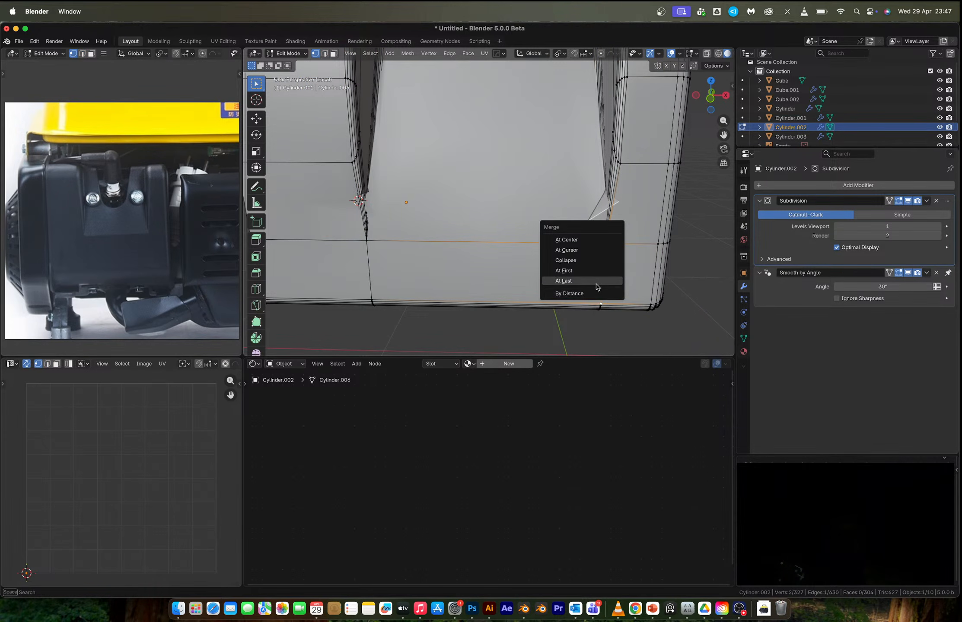
click(595, 283)
- Undo the vertex merge, the subdivision and the edge bevel, back to the edge selection
key(ctrl+z)
key(ctrl+z)
key(ctrl+z)
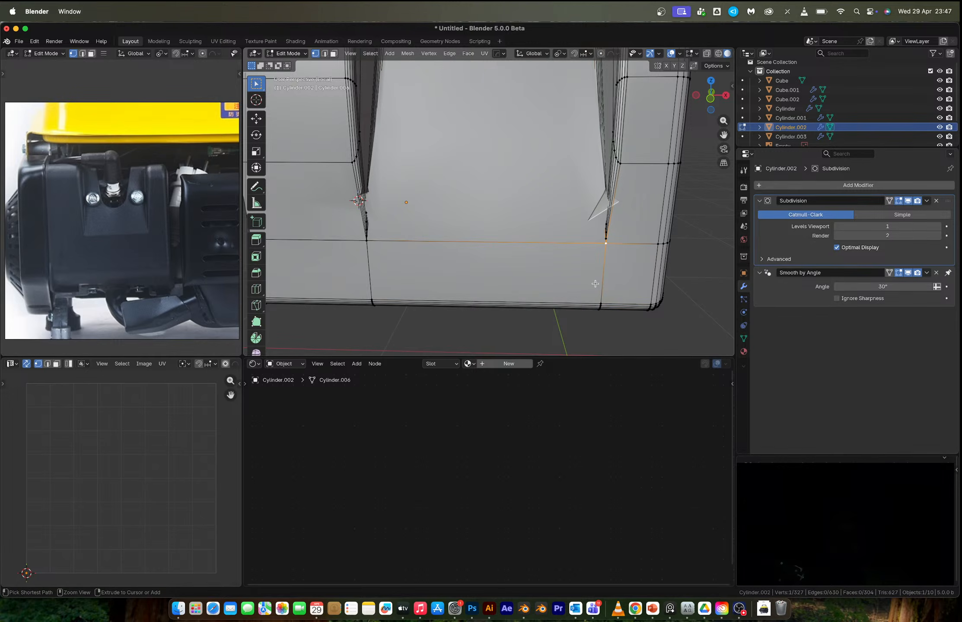
key(ctrl+z)
key(ctrl+z)
key(ctrl+z)
key(ctrl+z)
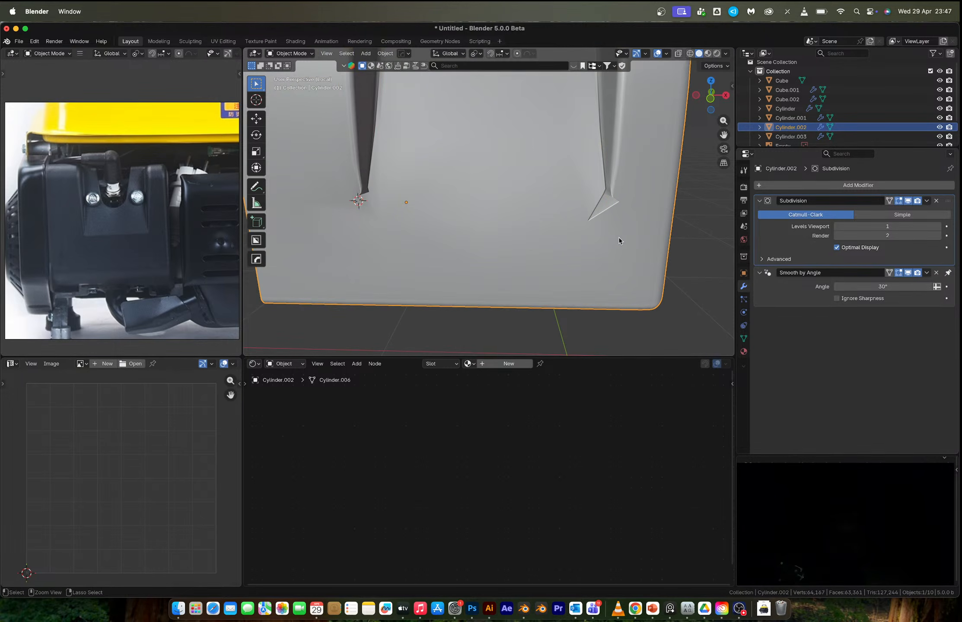
key(ctrl+z)
key(ctrl+z)
key(ctrl+z)
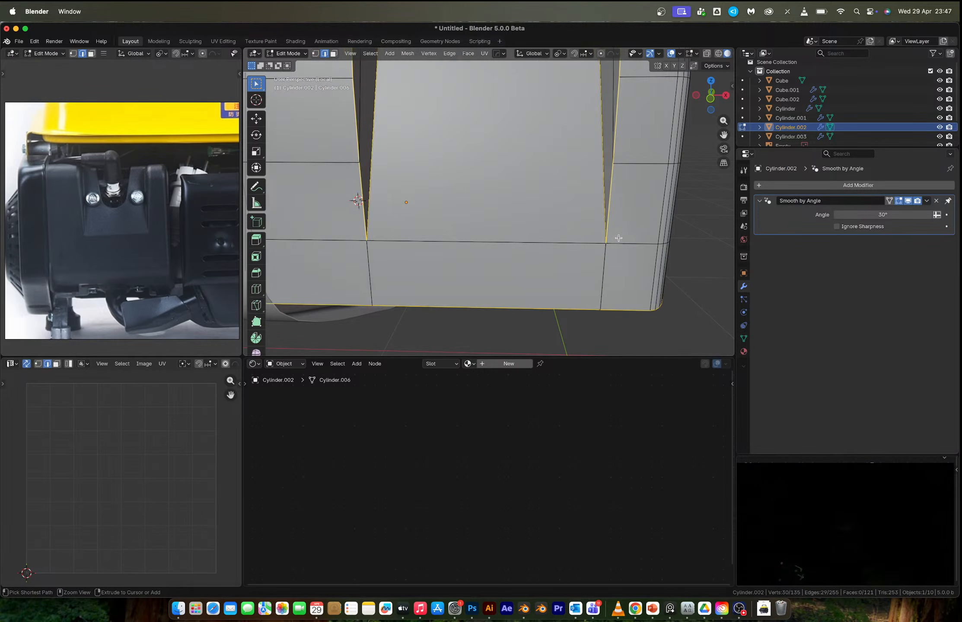
- Include the recess's lower edge in the selection, bevel the edges with 5 segments, and add a level 1 subdivision to the housing
key(ctrl+b)
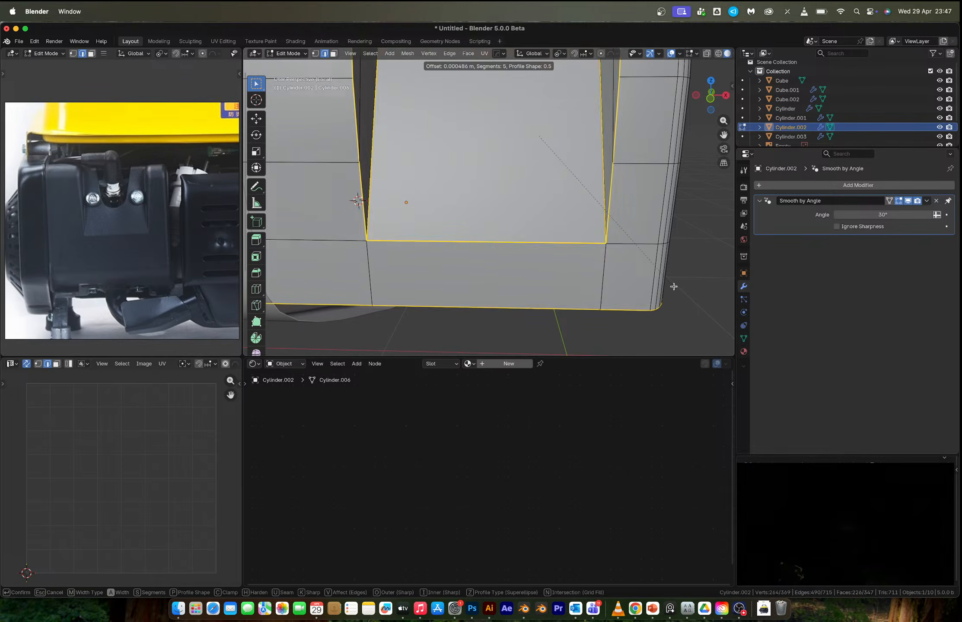
click(685, 293)
key(Tab)
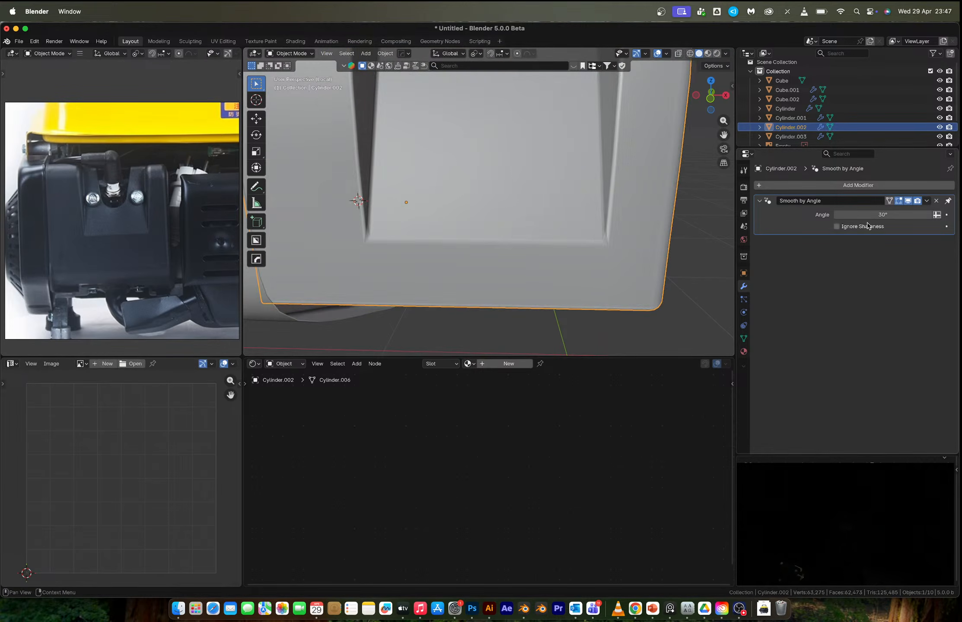
key(ctrl+1)
- Add a vertical loop cut at factor -0.900 beside the recess side farthest from the fan cover
key(Tab)
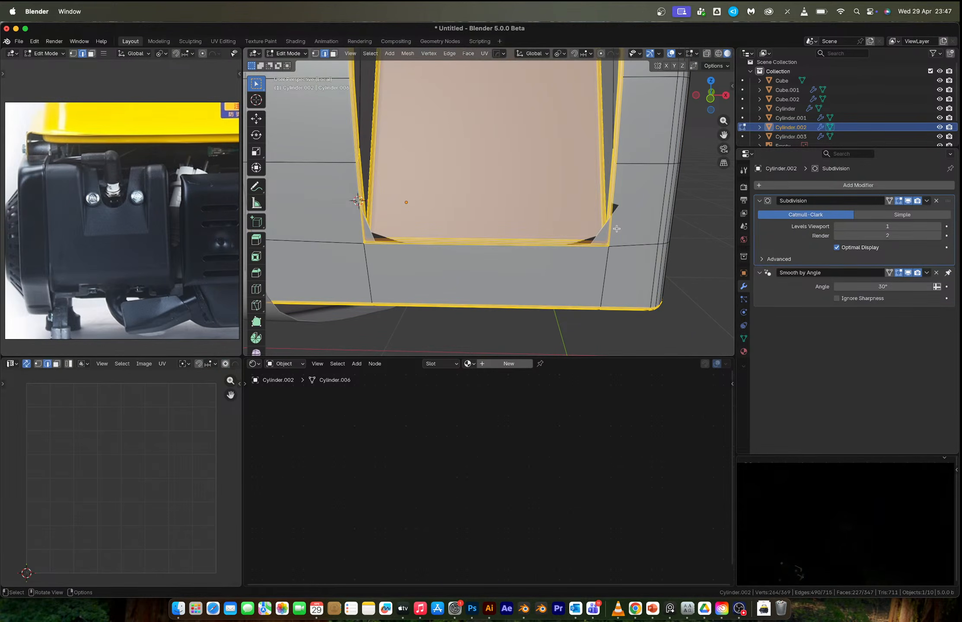
key(ctrl+r)
click(643, 233)
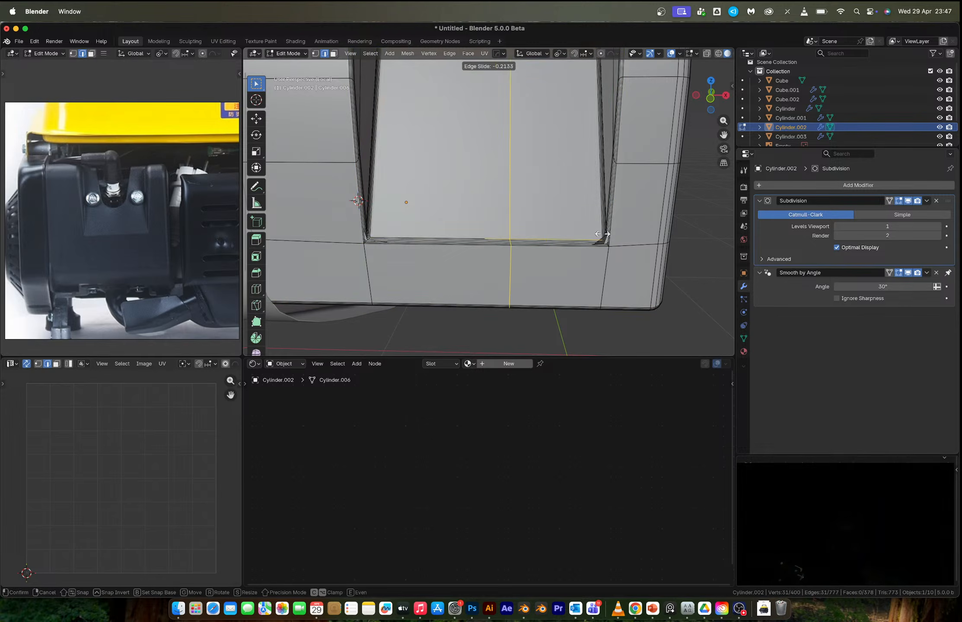
click(678, 237)
- Add a second vertical loop cut beside the recess side nearest the fan cover and return to Object Mode
key(ctrl+r)
click(525, 240)
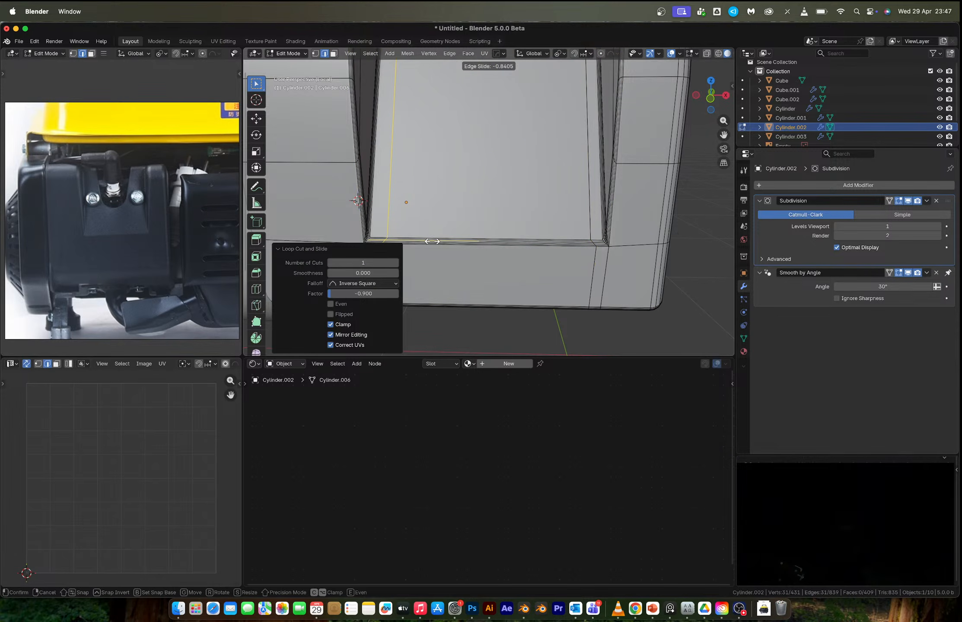
click(424, 241)
key(Tab)
- Examine the housing's recess corners and underside in both modes, and undo the second loop cut
scroll(556, 228, down, 5)
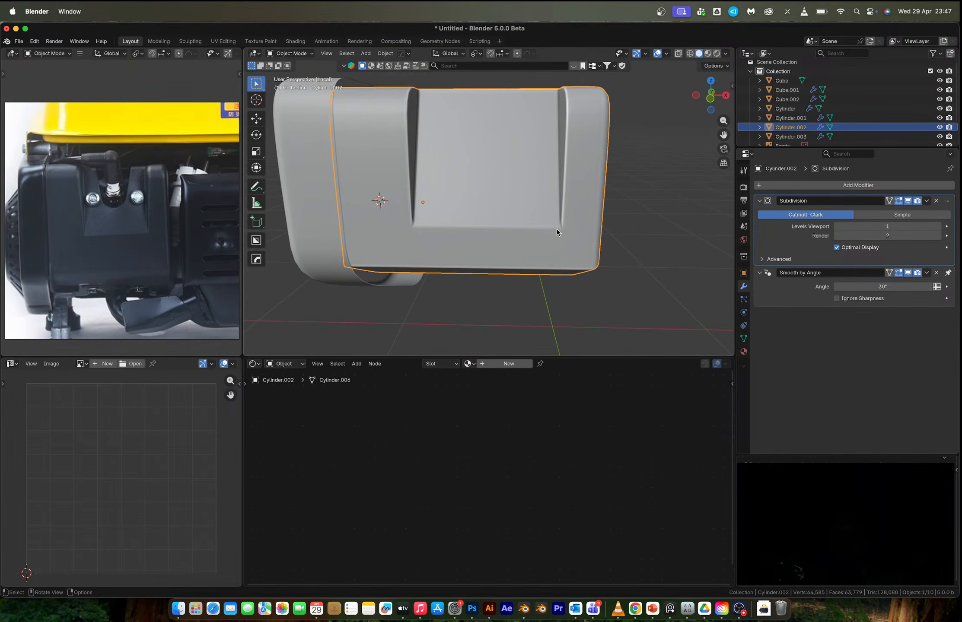
middle_drag(517, 207, 541, 175)
scroll(540, 175, up, 4)
key(Tab)
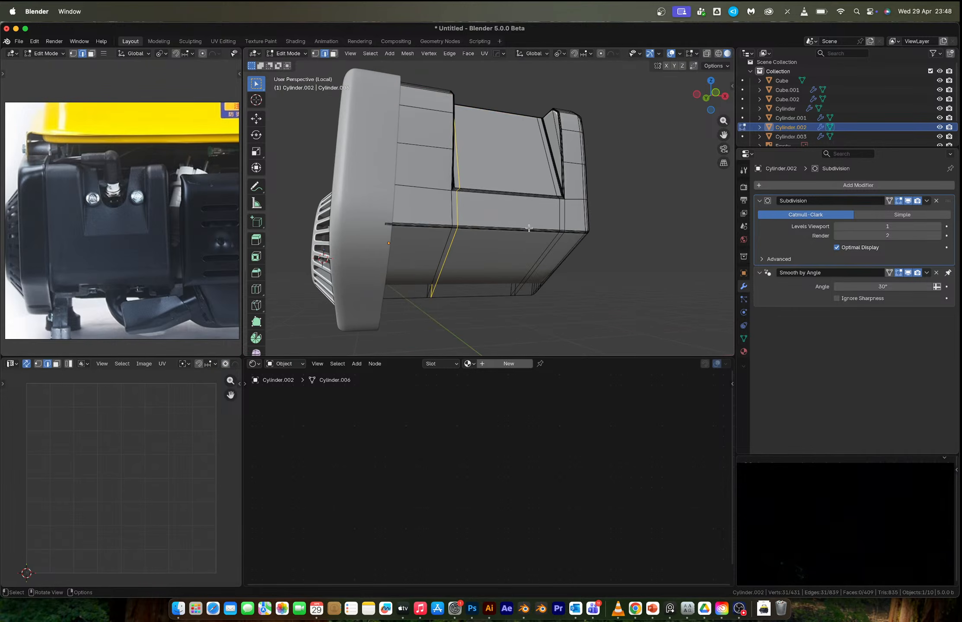
middle_drag(530, 228, 509, 240)
scroll(459, 237, up, 2)
key(Tab)
key(Tab)
key(Tab)
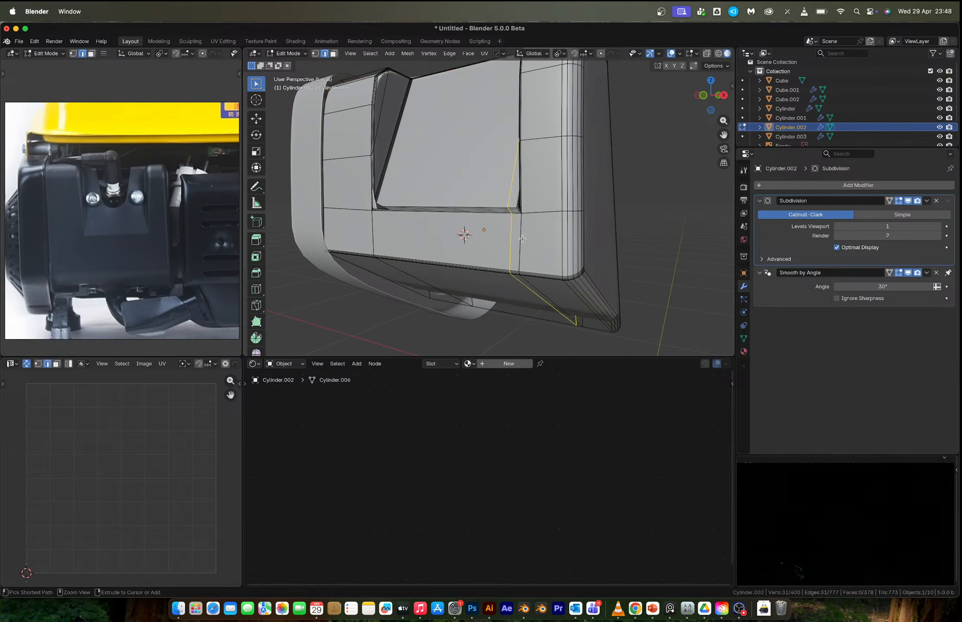
- Undo the remaining loop cut, the subdivision and the bevel on the housing's recess
key(ctrl+z)
key(ctrl+z)
key(ctrl+z)
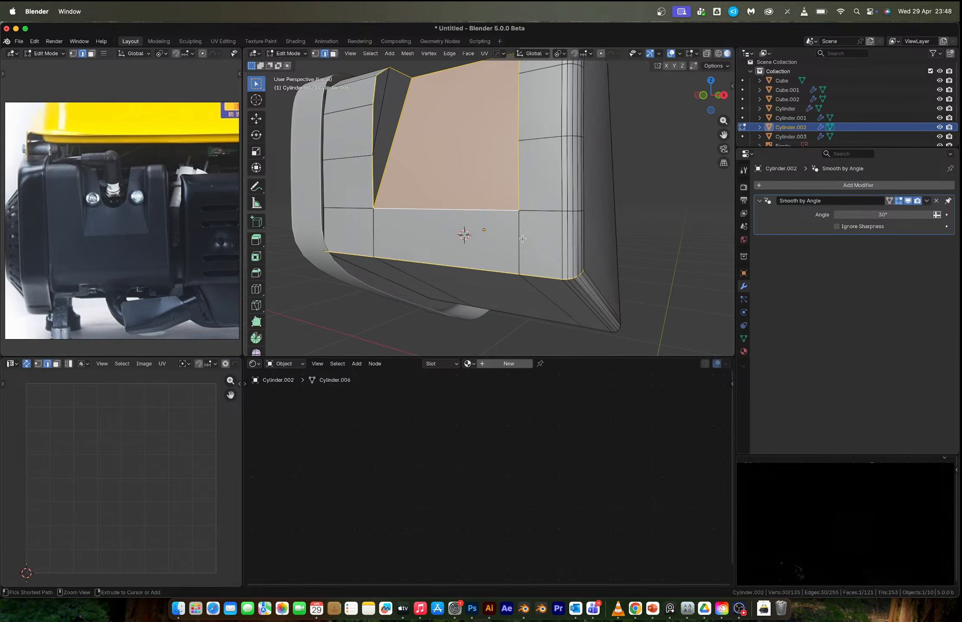
key(ctrl+z)
- Bevel the recess's outline edges with 5 segments at an offset of about 0.011 m and return to Object Mode
middle_drag(544, 278, 623, 245)
key(ctrl+b)
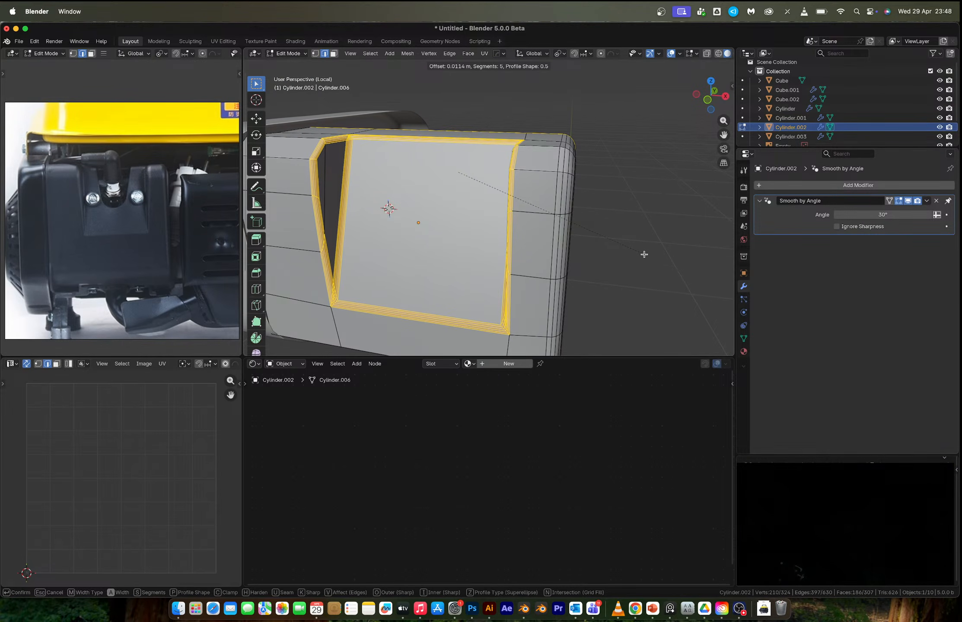
click(643, 254)
middle_drag(556, 242, 568, 226)
key(Tab)
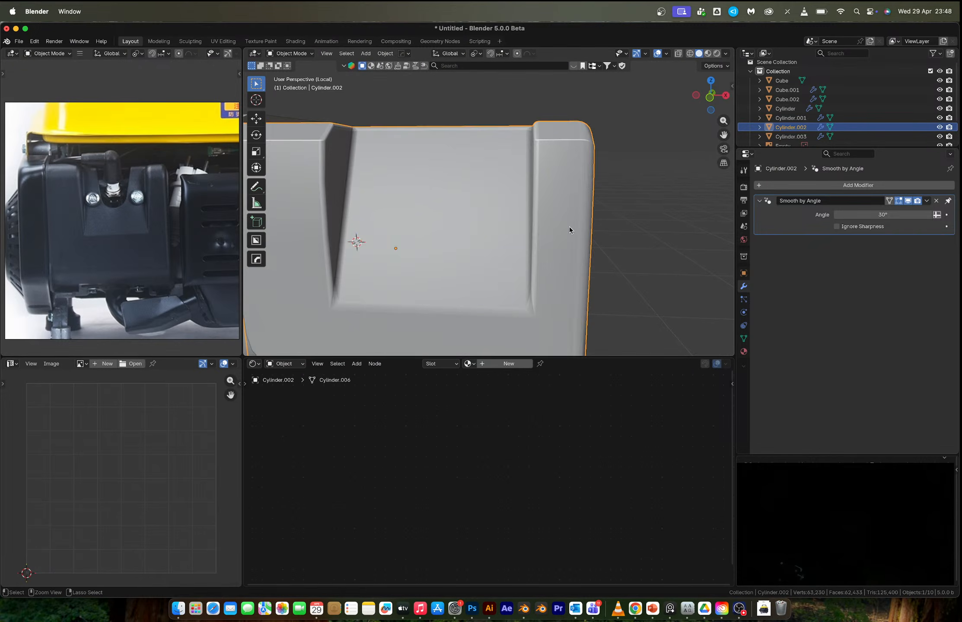
- Add a level 1 subdivision to the housing and cut vertical edge loops through the recess panel
key(ctrl+1)
key(Tab)
key(ctrl+r)
click(451, 143)
click(456, 148)
key(ctrl+r)
click(456, 149)
click(344, 149)
middle_drag(532, 264, 482, 238)
- Bevel the selected edge loops around the recess and check the smoothed housing in Object Mode
key(Tab)
scroll(536, 228, down, 4)
key(Tab)
key(ctrl+b)
scroll(627, 256, up, 3)
click(629, 258)
key(Tab)
middle_drag(581, 246, 572, 279)
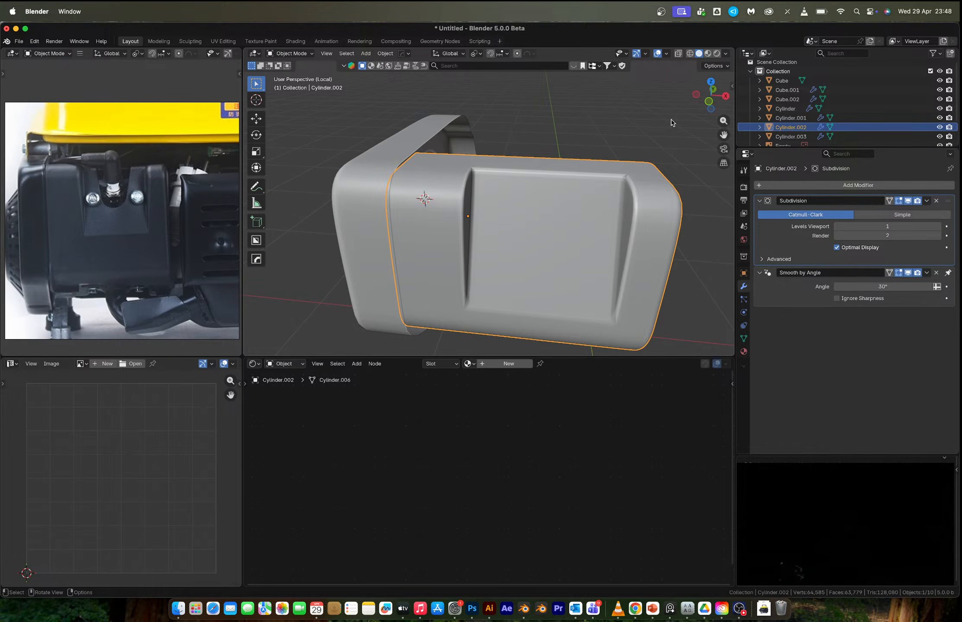
- Connect the uppermost pair of opposing side vertices with an edge path across the recess
click(707, 101)
scroll(553, 193, up, 3)
shift+middle_drag(553, 193, 496, 245)
key(Tab)
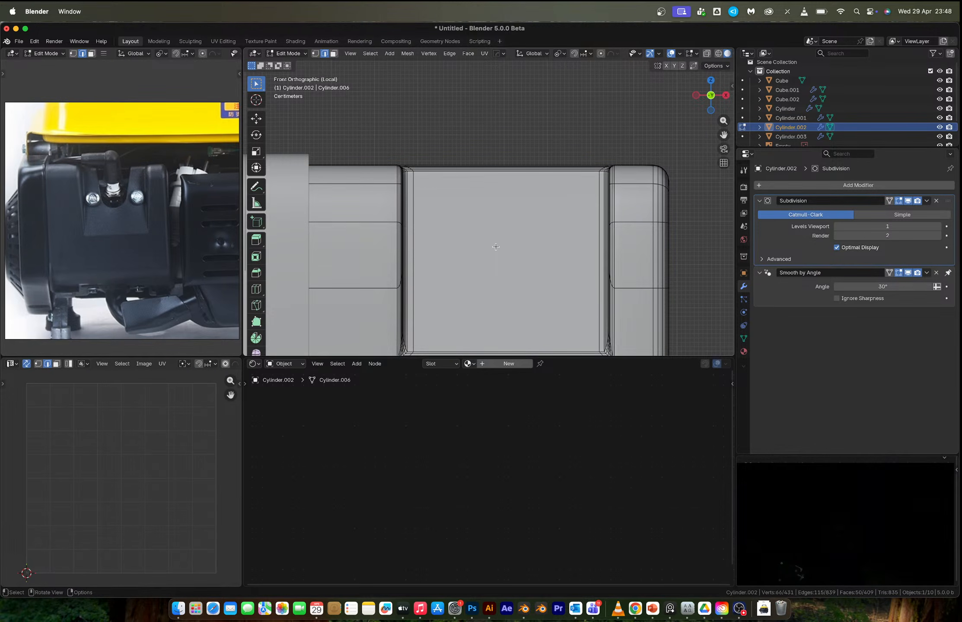
scroll(496, 247, down, 2)
middle_drag(512, 246, 386, 234)
key(1)
click(639, 221)
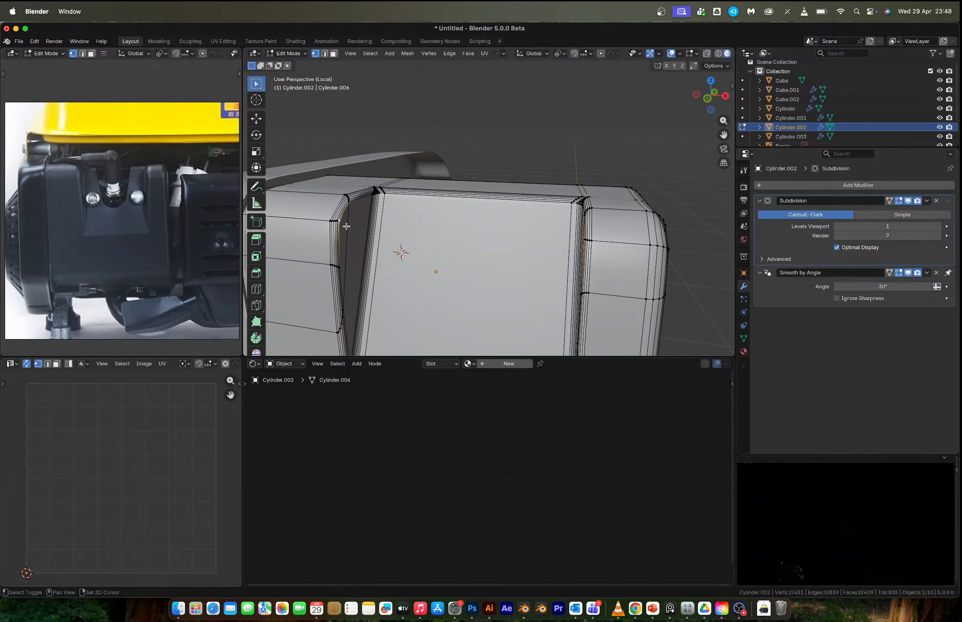
key(j)
- Connect the next two lower pairs of opposing side vertices across the recess and check the shading in Object Mode
middle_drag(477, 270, 608, 250)
click(620, 225)
middle_drag(519, 250, 361, 226)
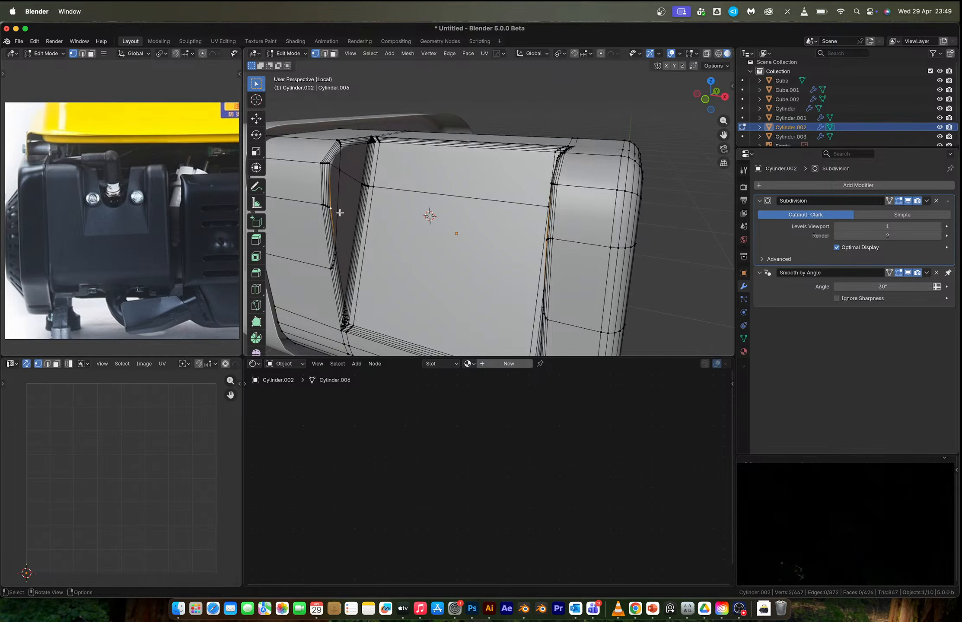
key(j)
click(337, 243)
middle_drag(447, 258, 497, 265)
shift+click(605, 267)
key(j)
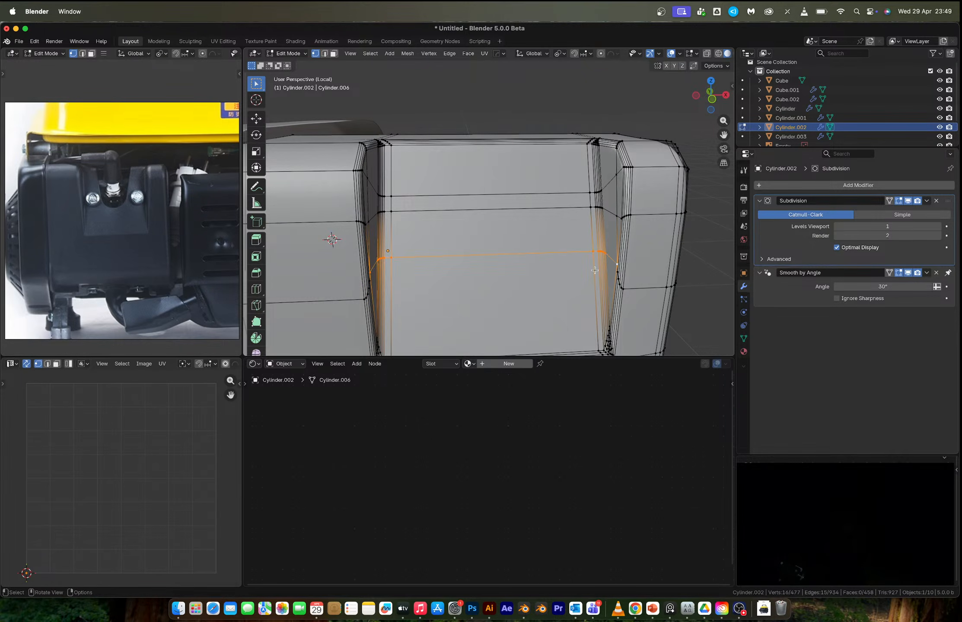
key(Tab)
mouse_move(557, 281)
middle_down()
mouse_move(546, 275)
mouse_move(553, 290)
middle_up()
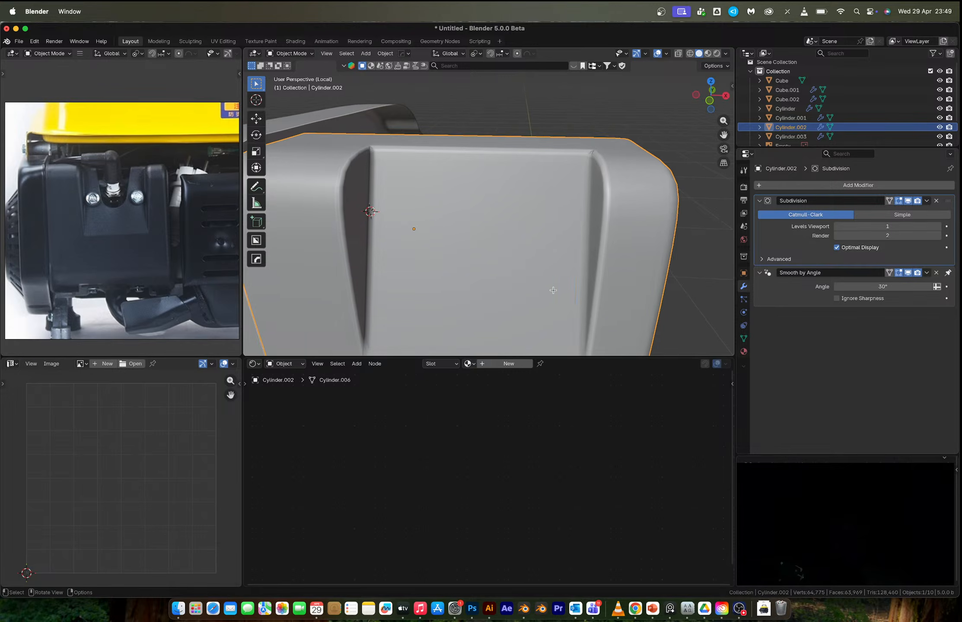
- Add two evenly spaced vertical loop cuts through the middle of the recess panel without sliding them
key(Tab)
key(ctrl+r)
scroll(478, 156, up, 1)
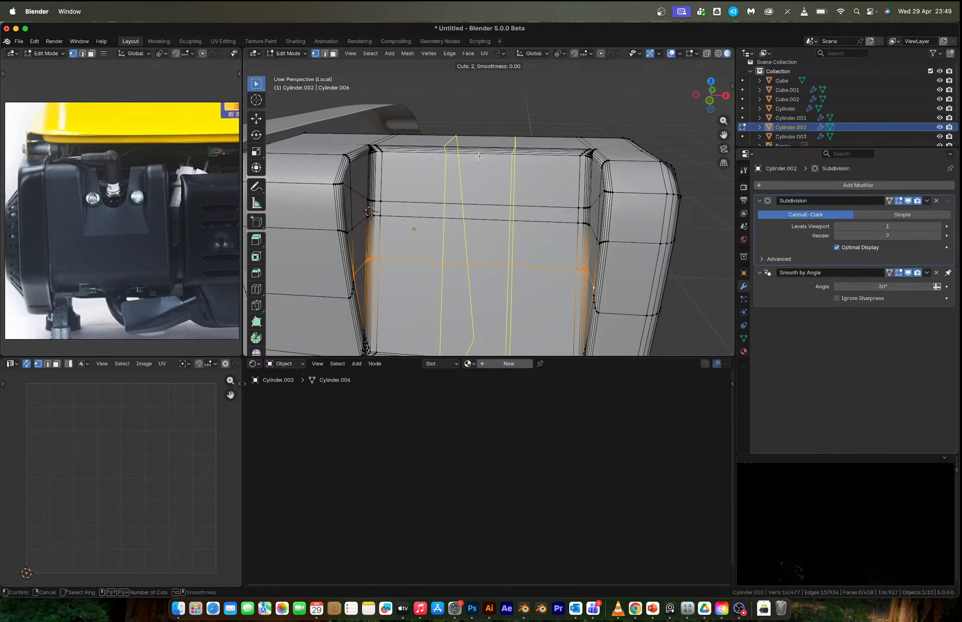
click(479, 156)
right_click(478, 157)
- Delete the middle column of faces from the recess's upper half and over the housing's top to open a notch
key(3)
click(475, 239)
shift+click(475, 203)
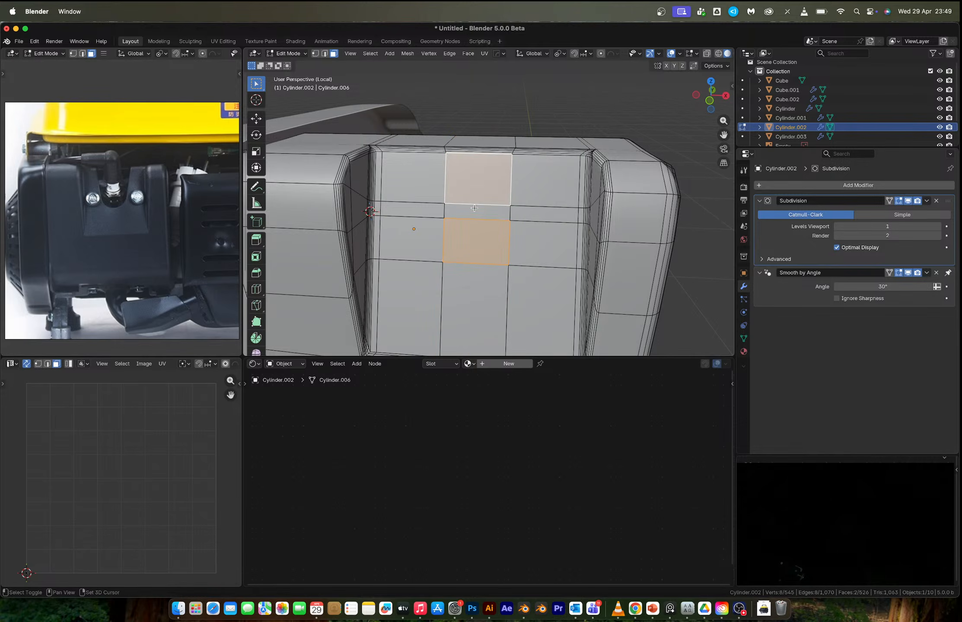
shift+click(474, 208)
shift+middle_drag(471, 142, 483, 161)
shift+drag(482, 162, 493, 192)
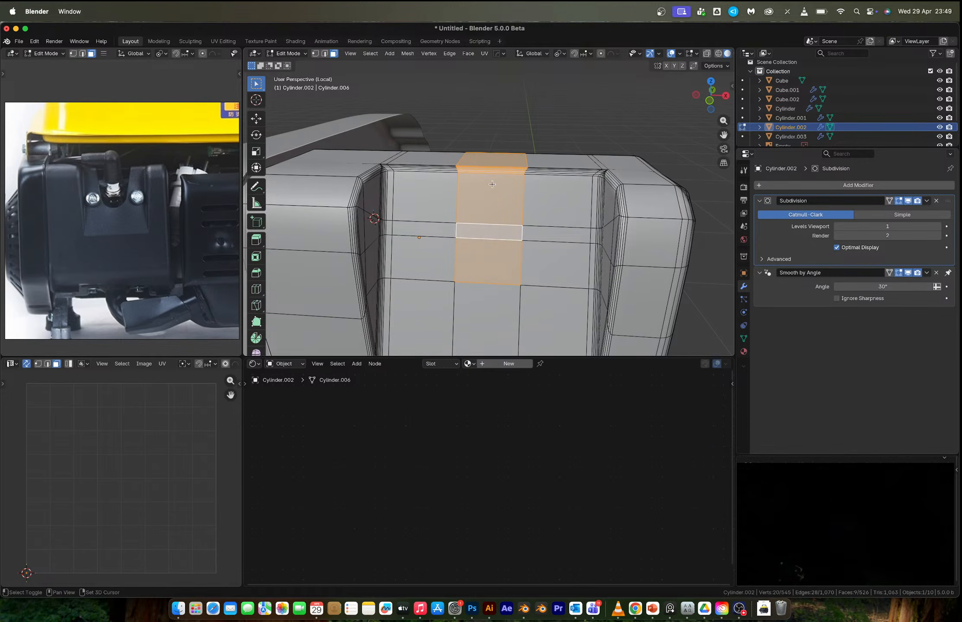
middle_drag(491, 175, 511, 243)
shift+drag(497, 195, 508, 229)
key(x)
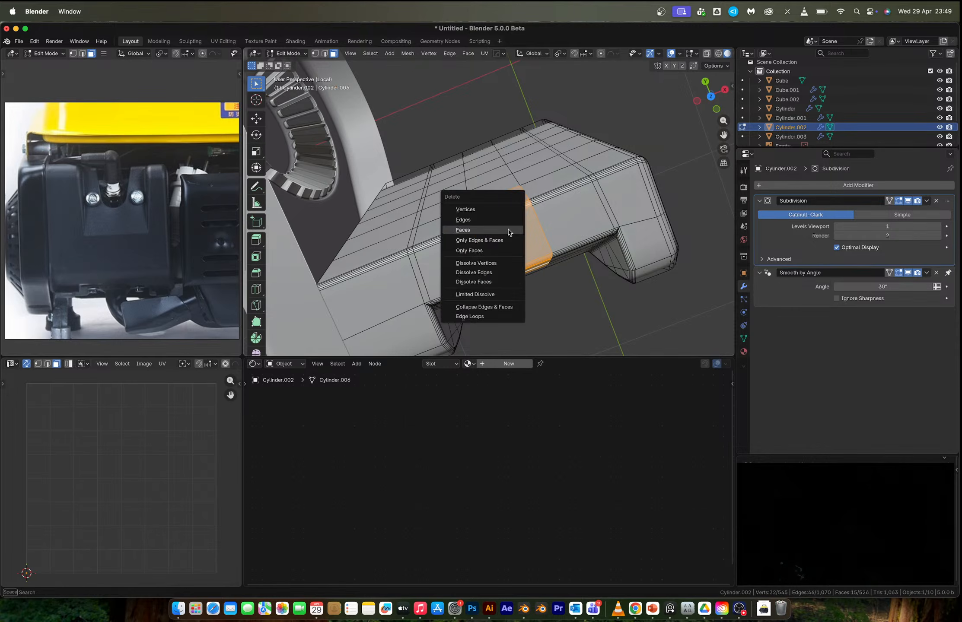
click(508, 232)
middle_drag(508, 232, 544, 212)
- Change the pivot point and scale the notch's two lower front corner vertices to 0.758 along X
key(1)
click(522, 251)
shift+click(453, 251)
key(s)
key(x)
key(Escape)
key(period)
click(501, 271)
key(x)
key(Escape)
key(s)
key(x)
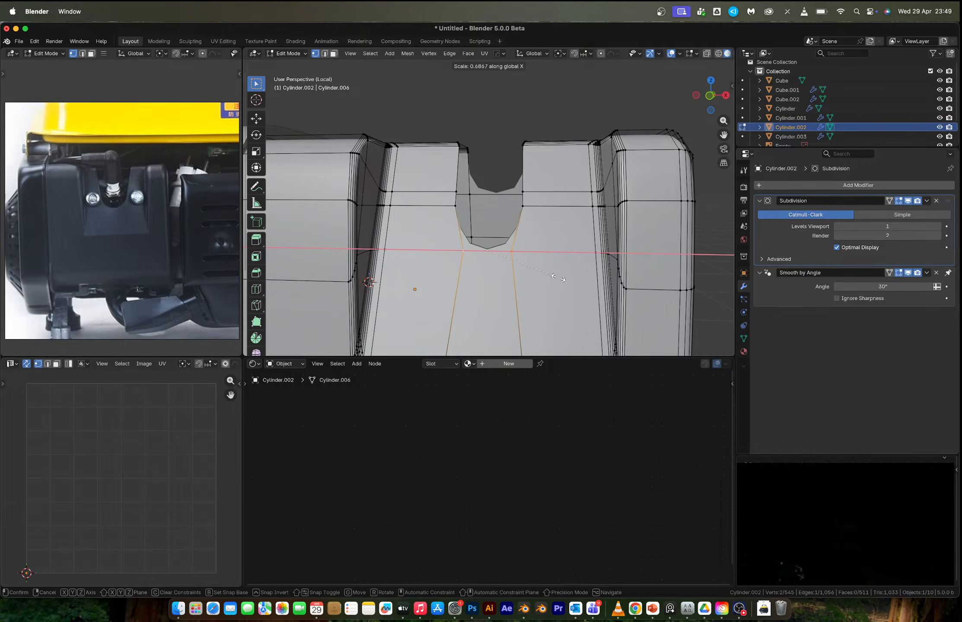
click(566, 278)
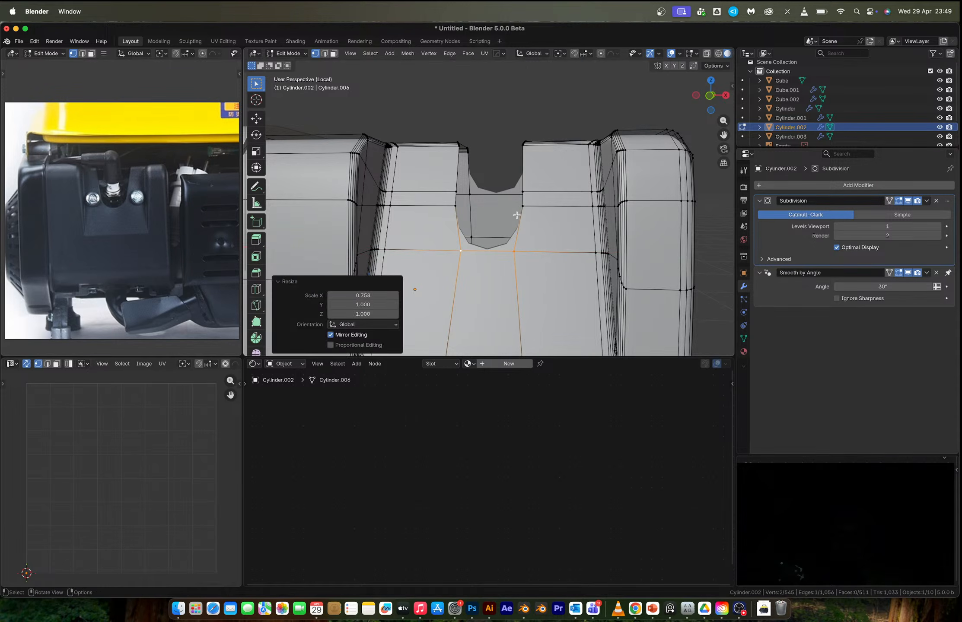
- Undo the last scaling, include the rear lower corner vertices, and scale all four to about 0.65 along X
middle_drag(516, 215, 527, 225)
key(super+z)
shift+click(519, 194)
shift+click(481, 196)
key(s)
key(x)
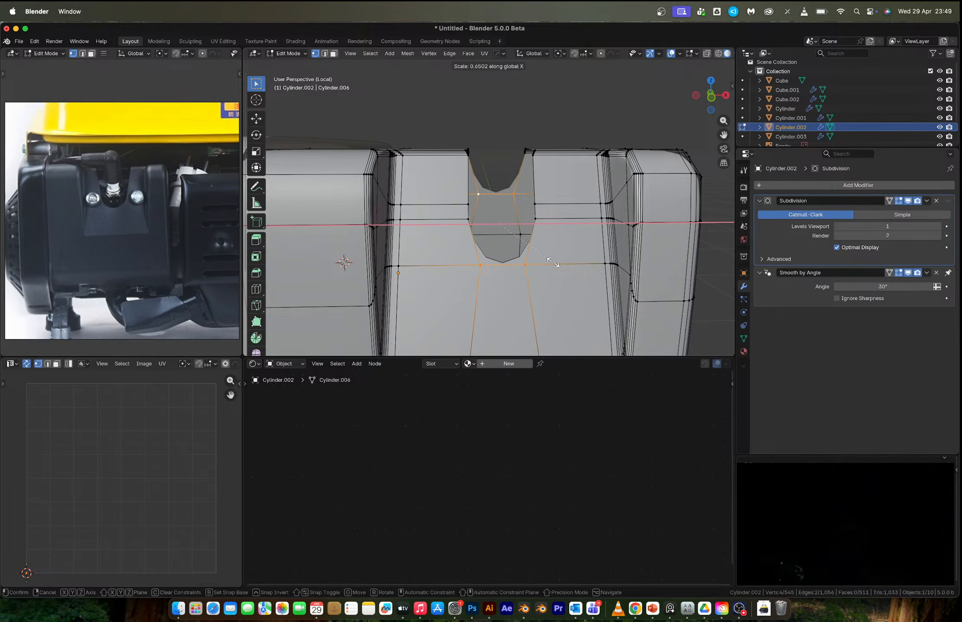
click(555, 263)
key(super+z)
- Select the continuous edge path around the notch's front opening in edge select mode
key(2)
double_click(508, 263)
alt+click(508, 262)
middle_drag(508, 263, 535, 286)
click(567, 202)
scroll(543, 199, up, 3)
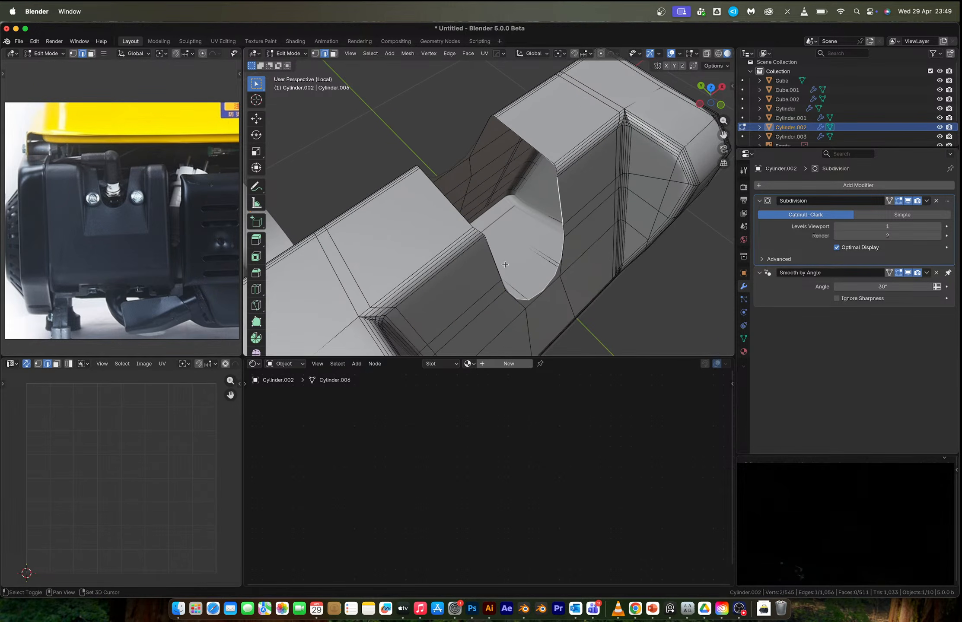
alt+click(487, 249)
click(479, 232)
ctrl+click(509, 295)
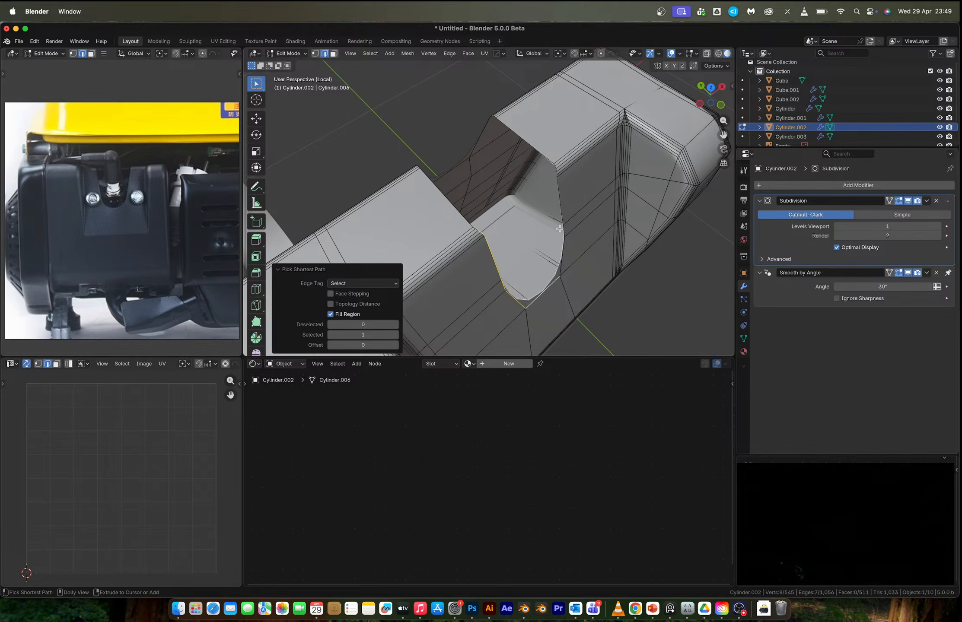
ctrl+click(558, 176)
- Try to extrude the notch's front edge path along Y, and undo the extrusion
scroll(589, 214, up, 3)
middle_drag(561, 221, 581, 223)
key(e)
key(x)
key(y)
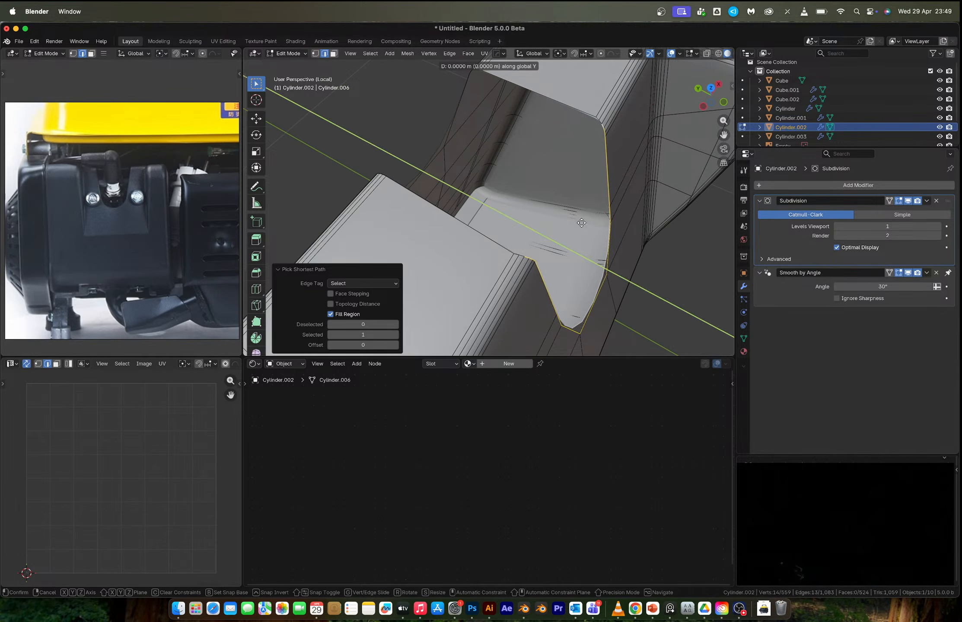
click(510, 211)
key(ctrl+z)
- Examine the notch's inner edges and the smoothed housing from several angles in both modes
middle_drag(592, 237, 540, 258)
middle_drag(437, 154, 504, 201)
scroll(415, 169, up, 5)
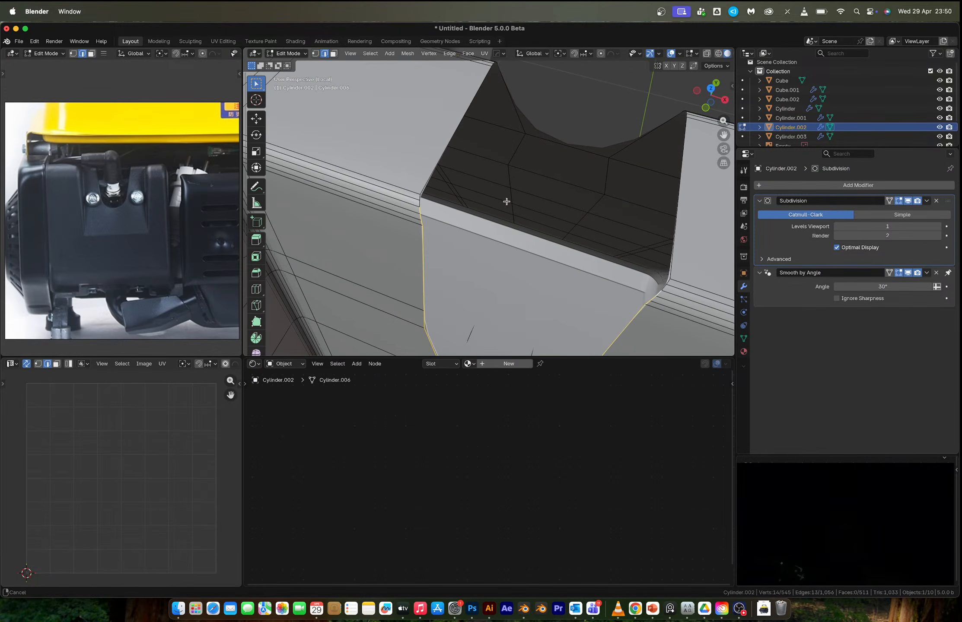
scroll(436, 221, up, 1)
scroll(436, 221, down, 7)
middle_drag(437, 222, 480, 200)
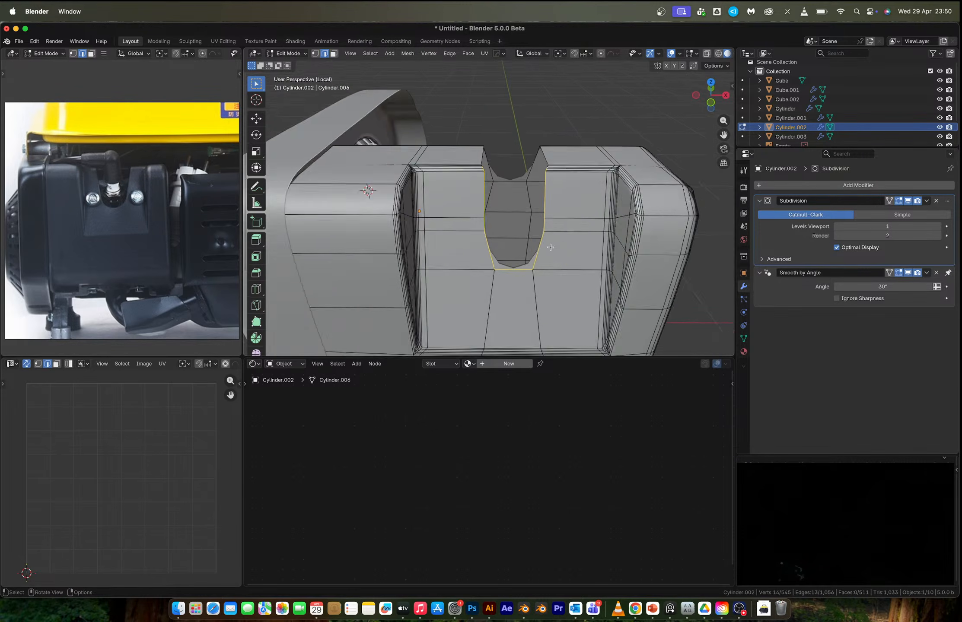
scroll(550, 247, down, 3)
middle_drag(550, 248, 554, 256)
key(Tab)
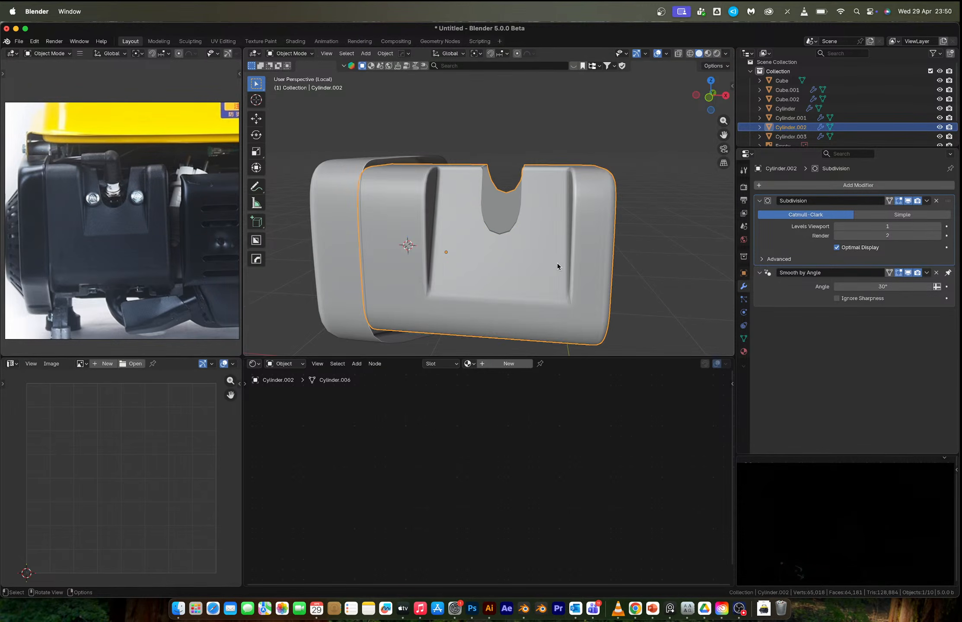
scroll(557, 263, up, 3)
key(Tab)
- Undo the notch, edge connections, subdivision and bevel back to the plain unbevelled recess
key(ctrl+z)
key(ctrl+z)
key(ctrl+z)
key(ctrl+z)
key(ctrl+z)
key(ctrl+z)
key(ctrl+z)
key(ctrl+z)
key(ctrl+shift+z)
key(ctrl+shift+z)
key(ctrl+shift+z)
key(ctrl+shift+z)
key(Tab)
key(Tab)
key(Tab)
key(Tab)
key(ctrl+z)
key(Tab)
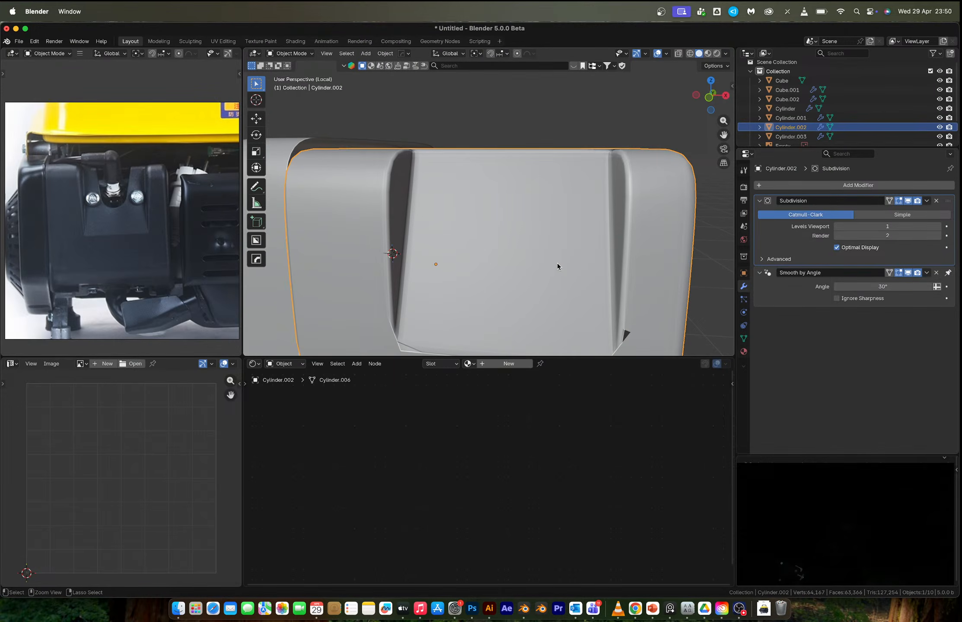
key(ctrl+z)
key(ctrl+z)
key(ctrl+z)
- Add two vertical loop cuts through the unbevelled recess panel at factor 0
middle_drag(556, 263, 548, 242)
key(ctrl+r)
scroll(527, 158, up, 1)
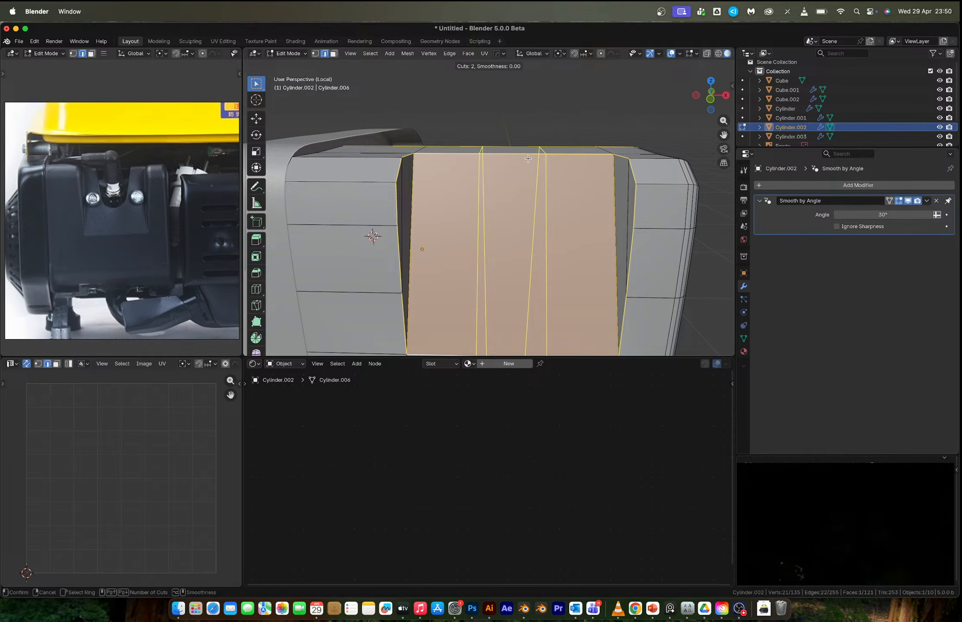
click(373, 236)
right_click(373, 236)
- Leave the isolated view and slightly widen the spacing of the two loops along X in X-ray front view
click(710, 100)
scroll(569, 200, up, 2)
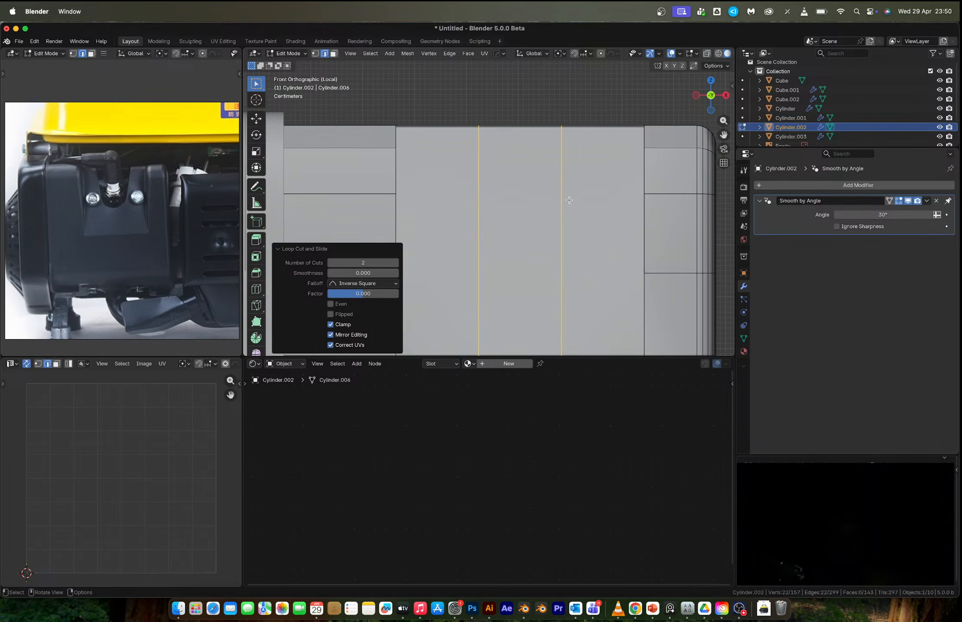
middle_drag(569, 200, 569, 200)
middle_drag(643, 200, 648, 166)
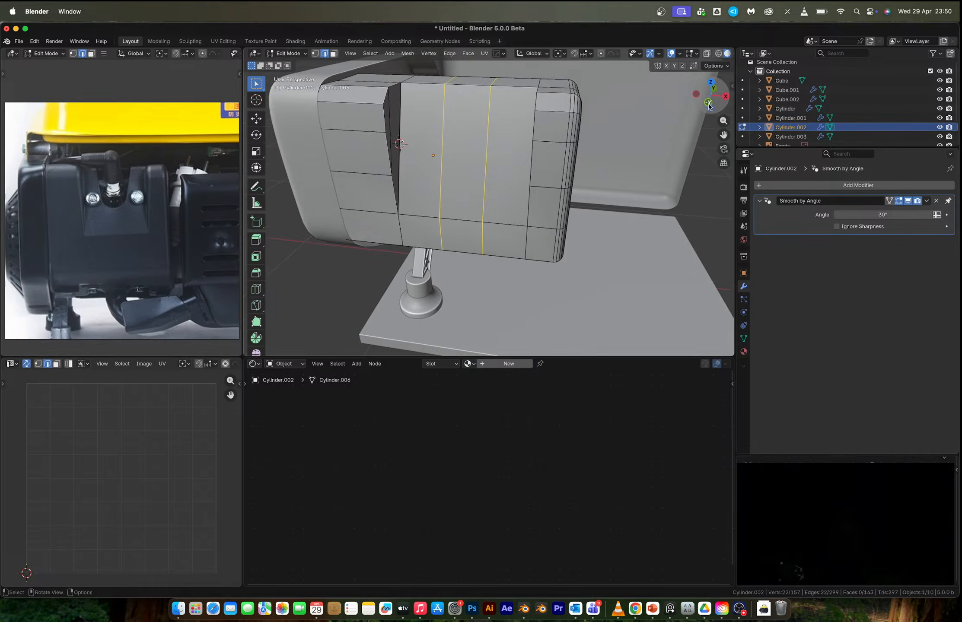
click(707, 104)
key(alt+z)
shift+middle_drag(579, 168, 581, 230)
key(s)
key(x)
click(558, 200)
- Turn X-ray off and connect the two uppermost pairs of opposing side vertices across the recess
key(alt+z)
key(3)
click(629, 228)
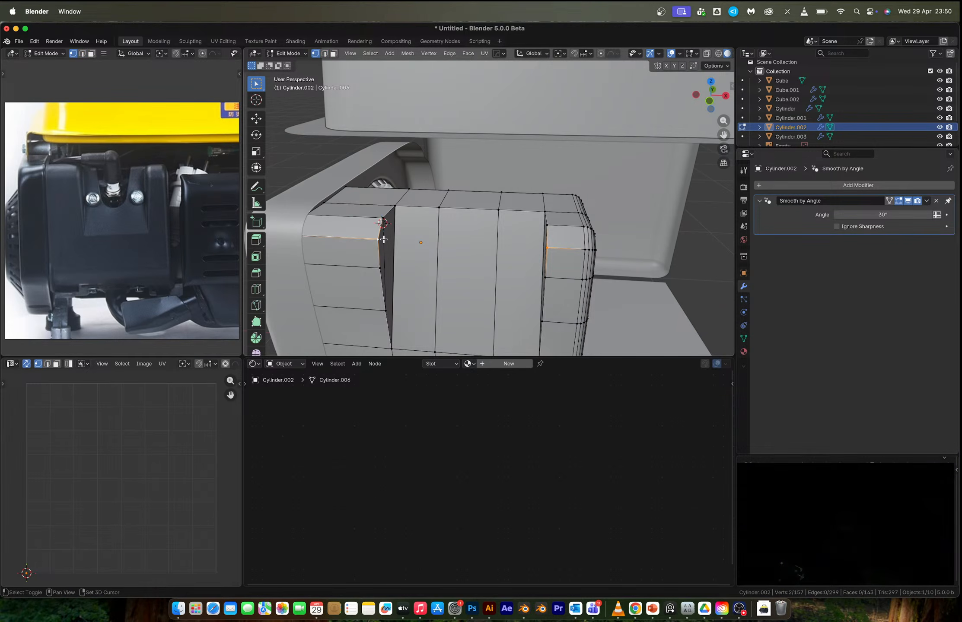
key(j)
click(544, 227)
middle_drag(543, 228, 477, 235)
shift+click(398, 219)
key(j)
- Connect the next two pairs of opposing side vertices across the recess, redoing the selection for the lower pair
shift+click(411, 258)
key(j)
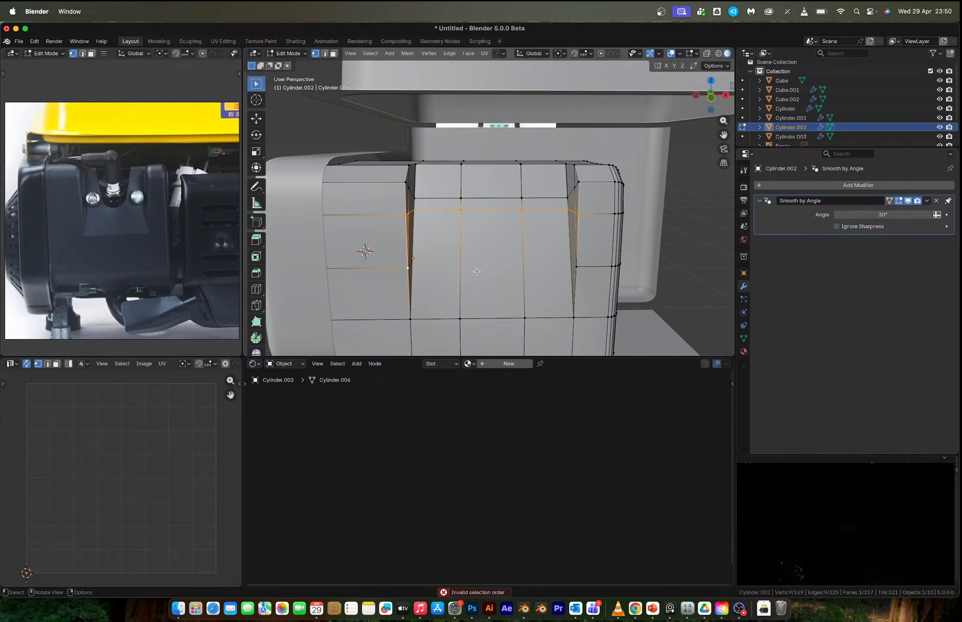
shift+click(580, 266)
key(ctrl+z)
key(ctrl+z)
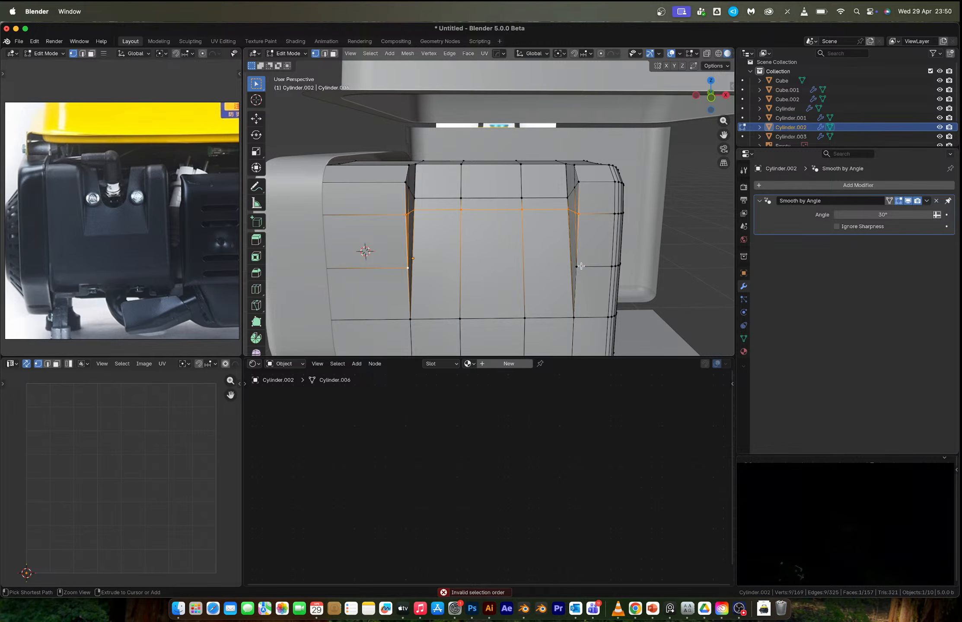
click(579, 266)
shift+click(396, 266)
key(j)
middle_drag(510, 246, 511, 260)
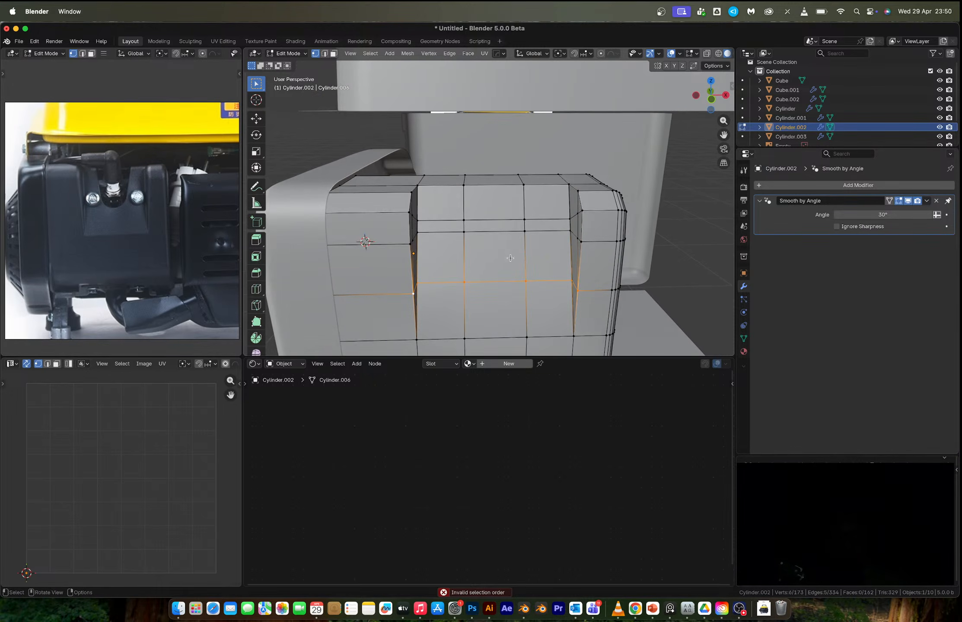
- Isolate the housing and delete the central recess faces above the new edges to open a spark-plug notch through it
key(3)
drag(476, 181, 500, 248)
middle_drag(500, 248, 462, 112)
key(KP_Divide)
drag(462, 111, 465, 136)
key(x)
click(465, 137)
- Fill the floor of the notch with a face spanning its four front and back corner vertices
middle_drag(465, 137, 493, 203)
key(1)
click(530, 214)
shift+click(471, 212)
shift+click(479, 148)
shift+click(528, 148)
key(f)
middle_drag(533, 173, 529, 178)
key(3)
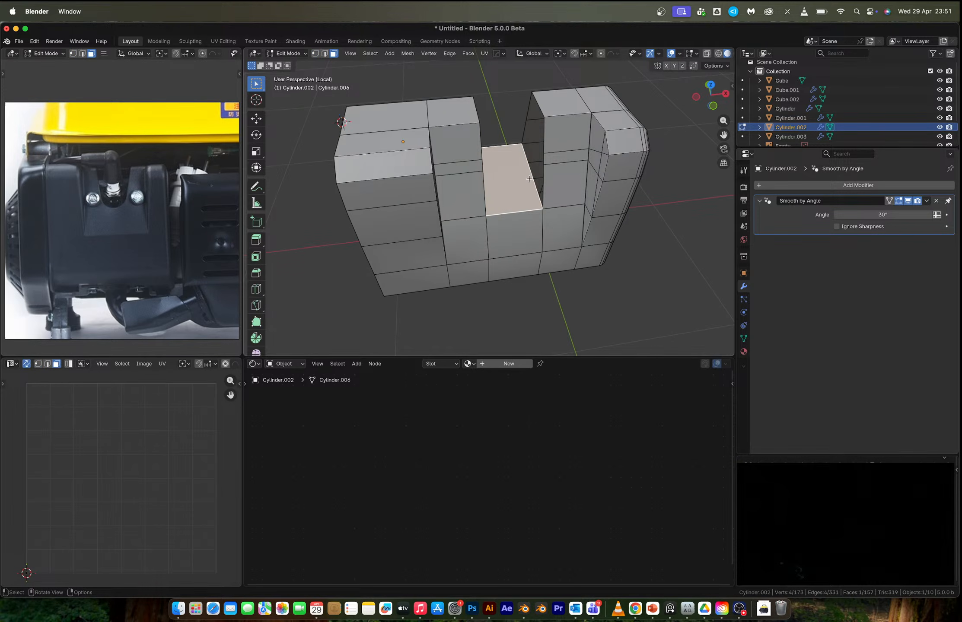
- Fill the first face of the notch's inner side wall and undo the surplus fill
key(2)
click(530, 179)
key(f)
key(f)
middle_drag(530, 179, 460, 116)
key(ctrl+z)
- Add a horizontal loop cut across the back of each upright beside the notch, the second at factor -0.597
key(ctrl+r)
click(440, 111)
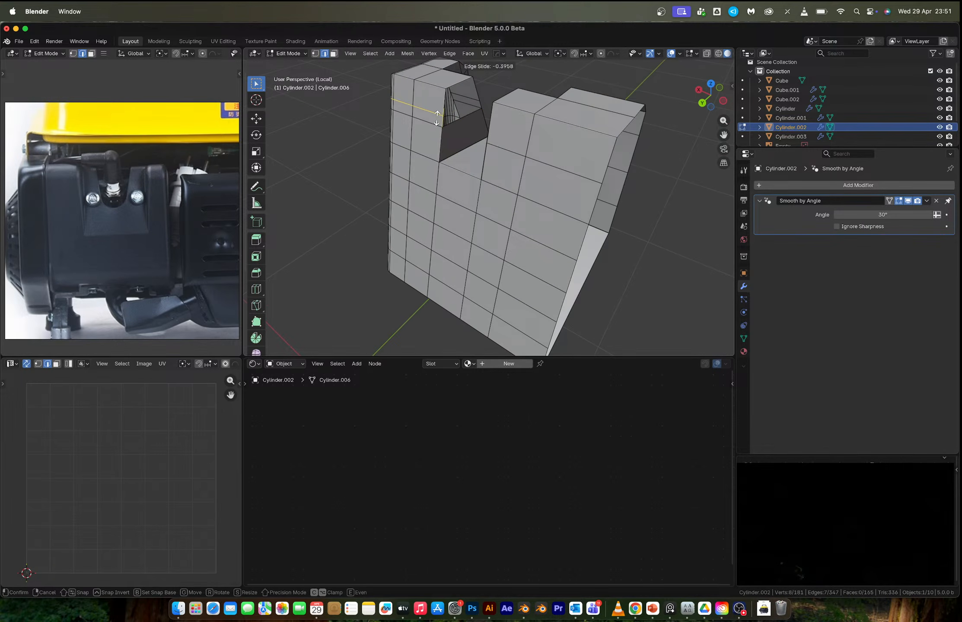
click(438, 122)
key(ctrl+r)
click(525, 130)
click(464, 123)
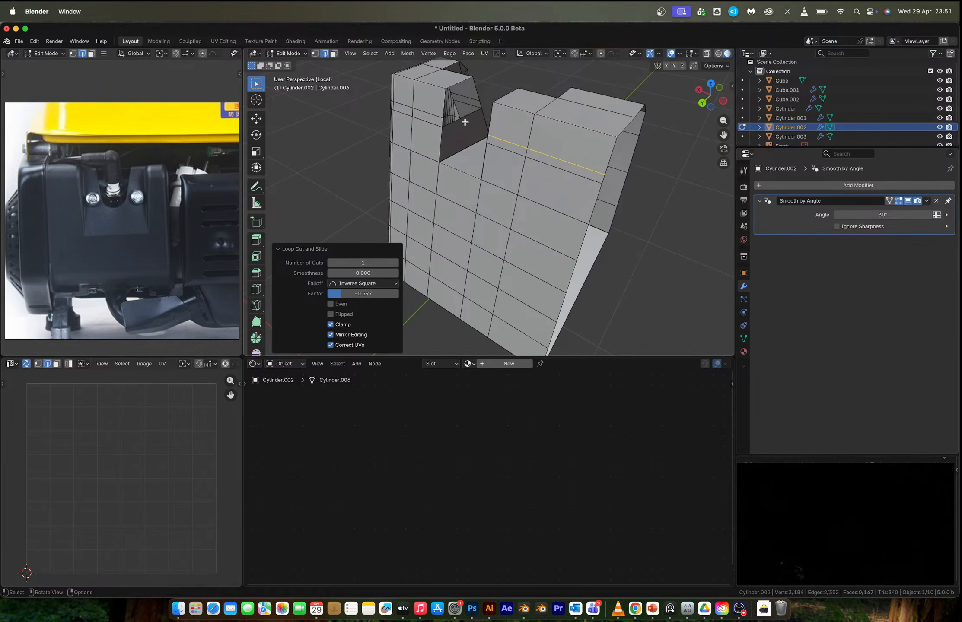
- Fill the remaining openings in the notch's inner side walls and check the shape in Object Mode
click(463, 120)
key(f)
key(f)
middle_drag(464, 120, 411, 115)
key(f)
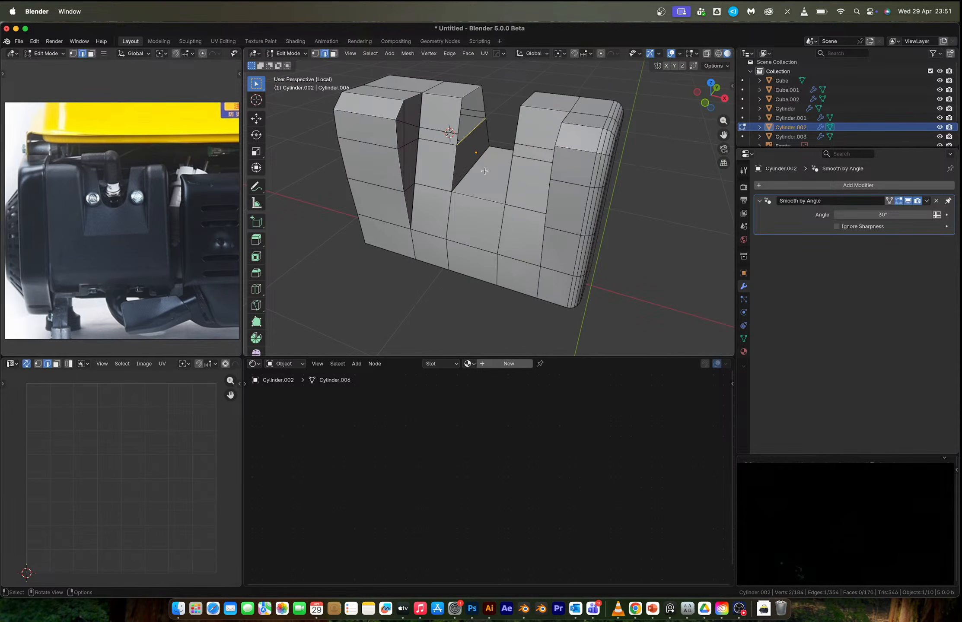
key(f)
middle_drag(484, 171, 544, 231)
key(Tab)
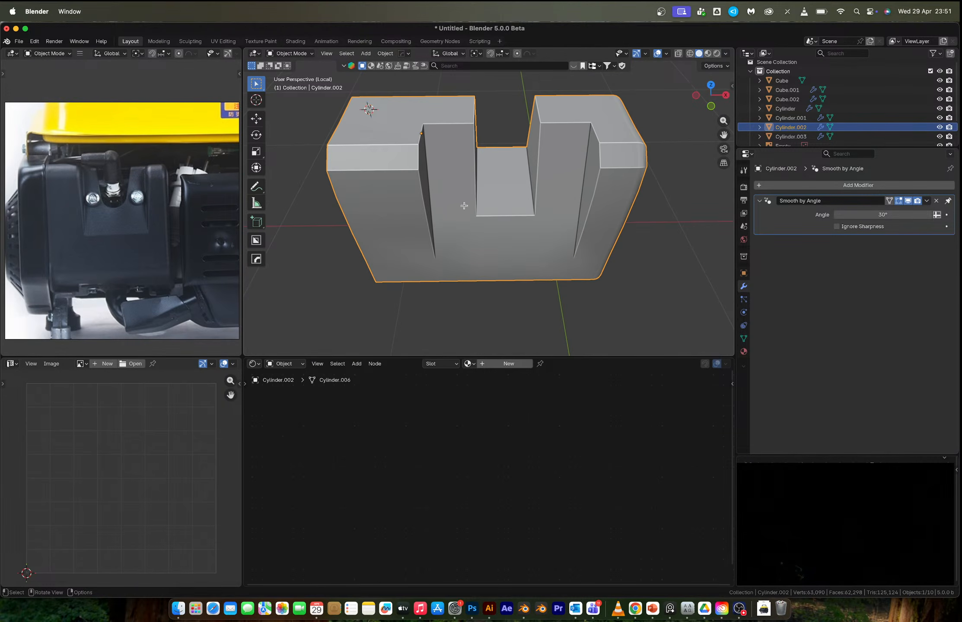
- Select the edge loops bordering both side grooves and the outline of the notch on the housing
key(Tab)
mouse_move(420, 175)
middle_down()
mouse_move(423, 194)
mouse_move(431, 157)
middle_up()
alt+shift+click(426, 154)
alt+shift+click(429, 187)
alt+shift+click(433, 159)
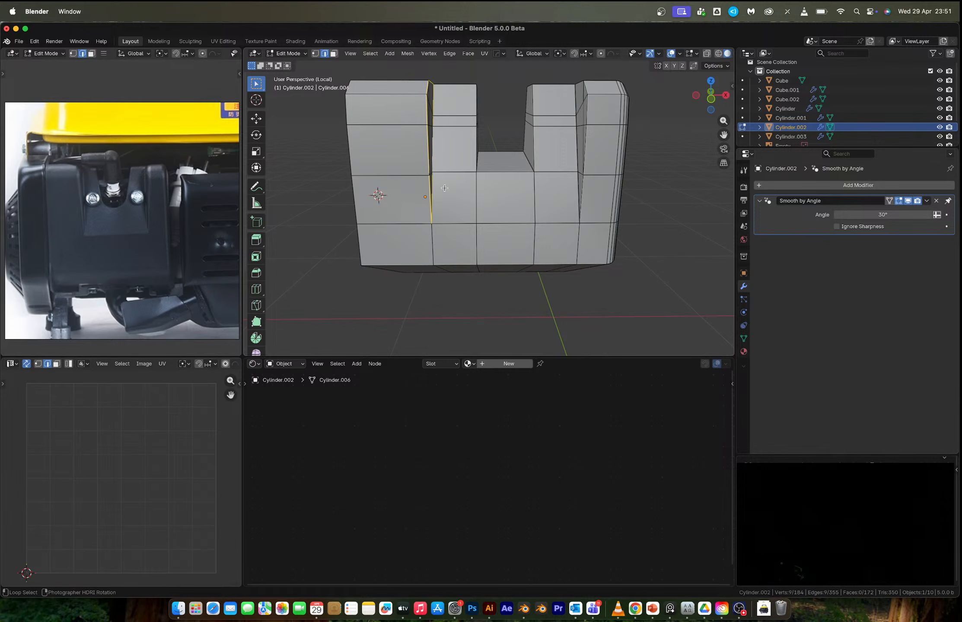
alt+shift+click(577, 188)
alt+shift+click(584, 182)
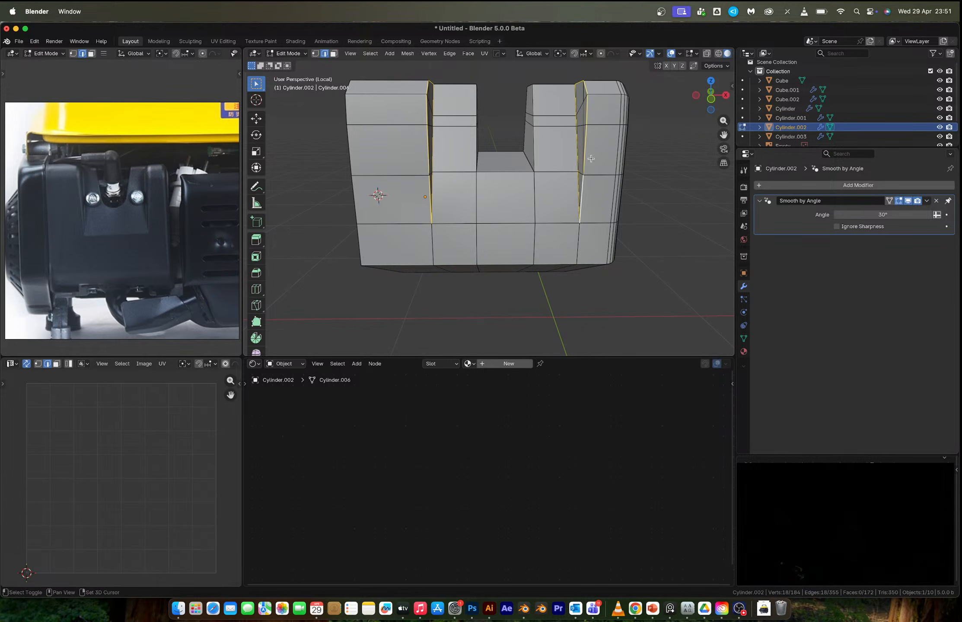
middle_drag(584, 183, 564, 126)
alt+shift+click(551, 142)
alt+shift+click(506, 197)
middle_drag(507, 197, 556, 186)
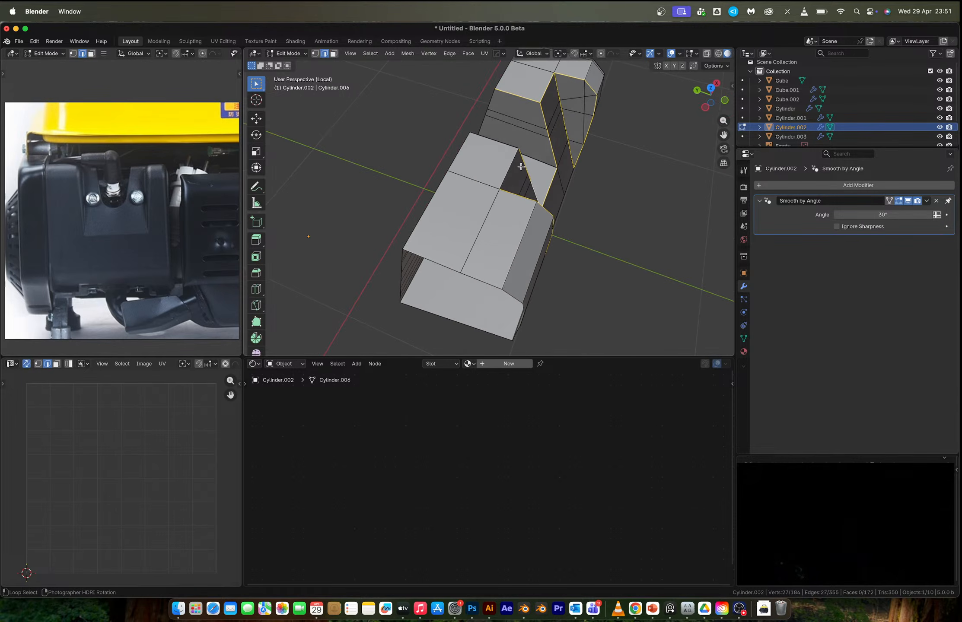
middle_drag(491, 146, 490, 167)
alt+shift+click(444, 152)
middle_drag(480, 146, 411, 255)
middle_drag(450, 183, 535, 212)
- Bevel the selected edges to 0.0102 m with 5 segments and add a level 1 subdivision
key(ctrl+b)
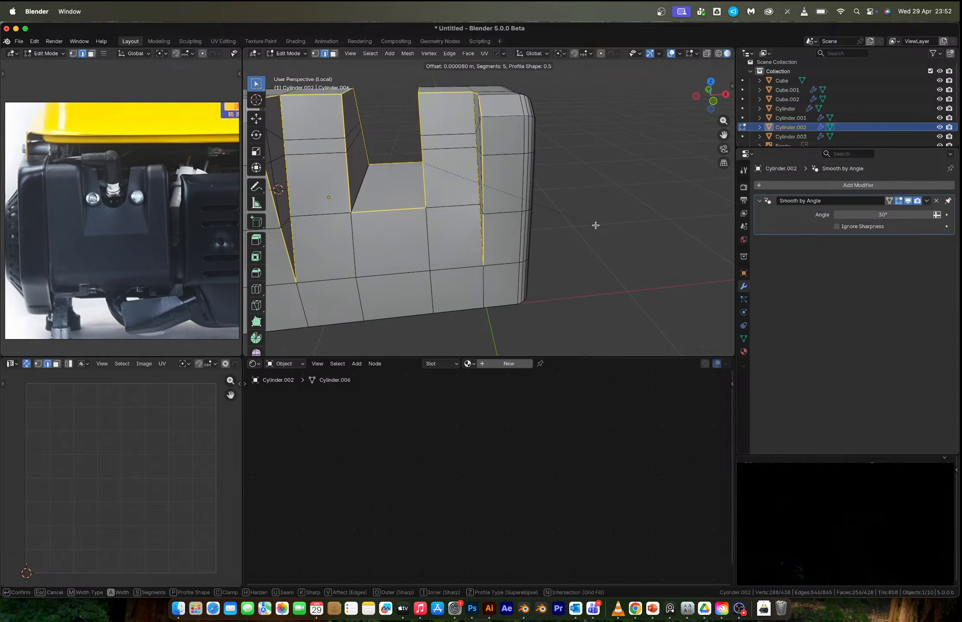
scroll(601, 227, up, 4)
click(605, 230)
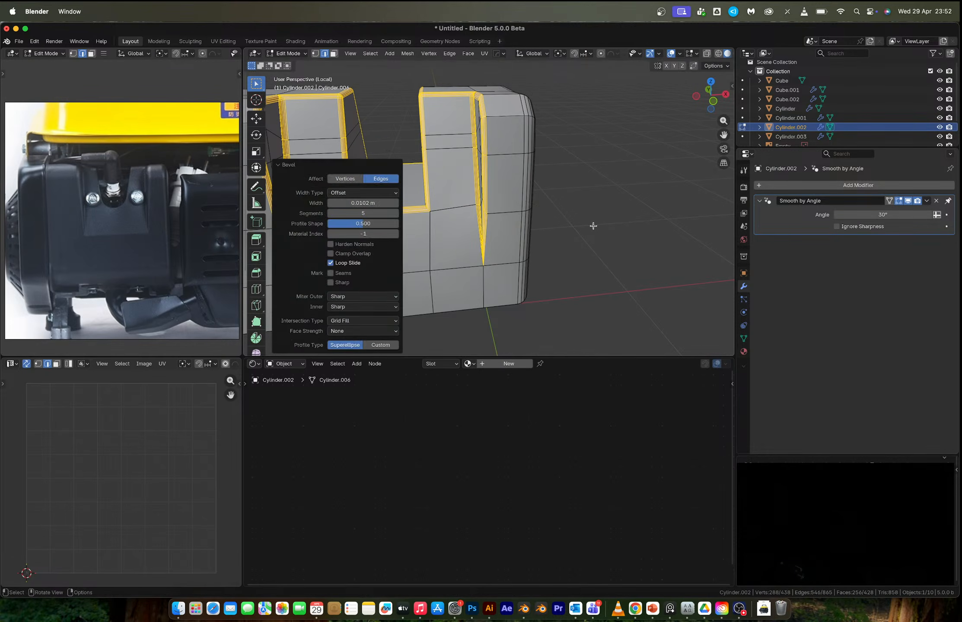
key(Tab)
scroll(522, 195, down, 3)
key(ctrl+1)
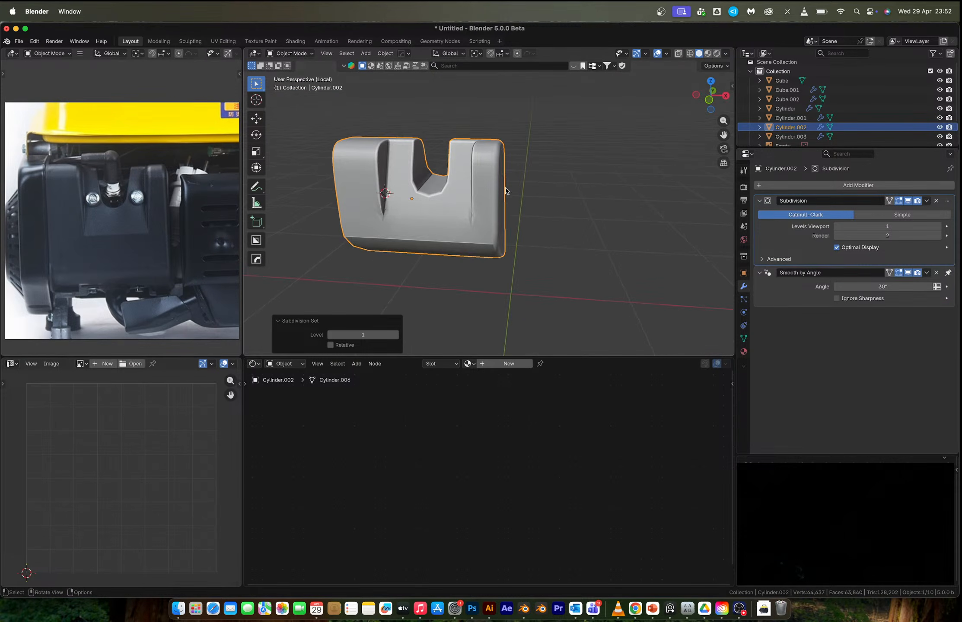
- Add a vertical supporting loop beside each side groove of the recess, the first at factor 0.776
scroll(456, 197, up, 5)
key(Tab)
key(ctrl+r)
click(517, 125)
click(523, 85)
key(ctrl+r)
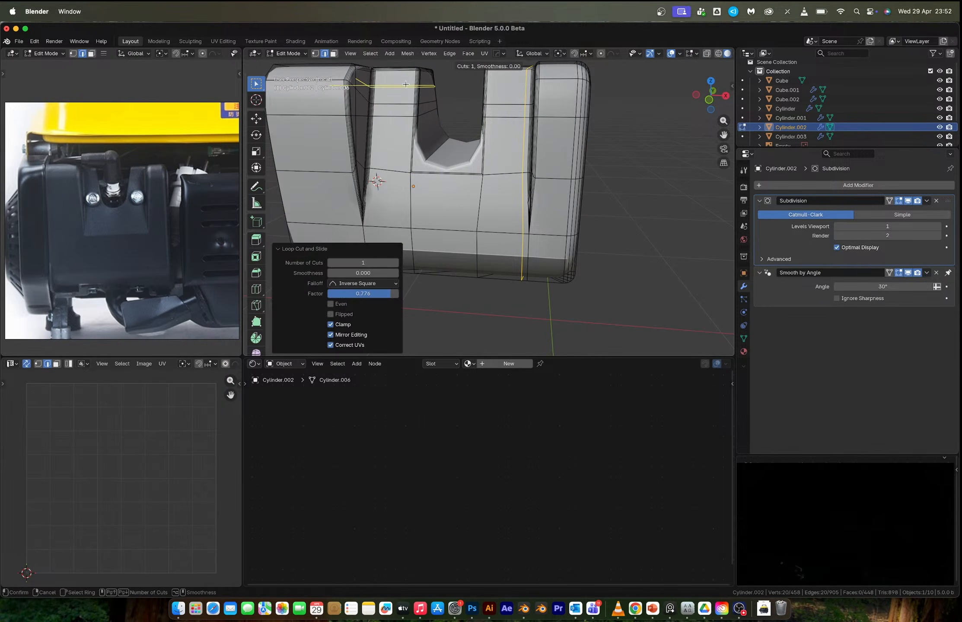
click(397, 76)
click(380, 78)
key(Tab)
middle_drag(435, 161, 450, 165)
- Undo the supporting loops, the subdivision and the edge bevel
key(ctrl+z)
key(ctrl+z)
key(ctrl+z)
key(ctrl+z)
key(ctrl+z)
key(ctrl+z)
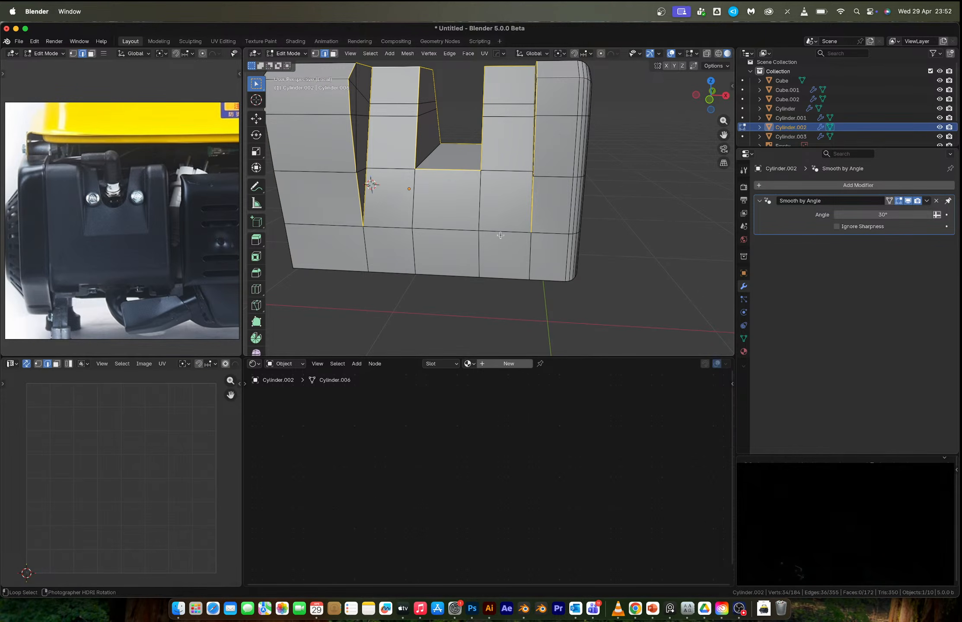
- Bevel the groove, notch and lower recess edges to about 0.008 m with 5 segments, and add a level 1 subdivision
key(ctrl+b)
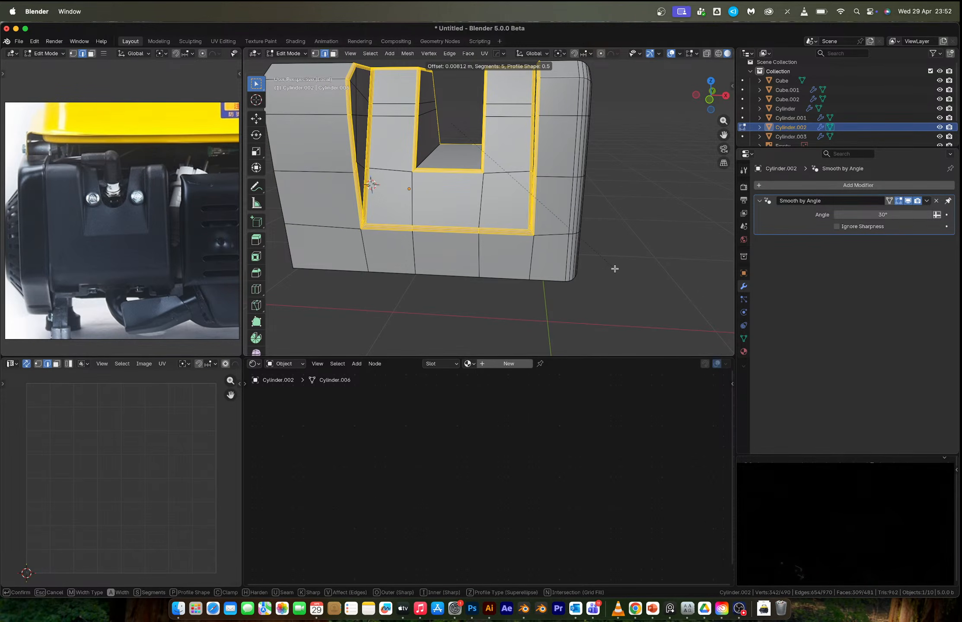
click(614, 269)
key(Tab)
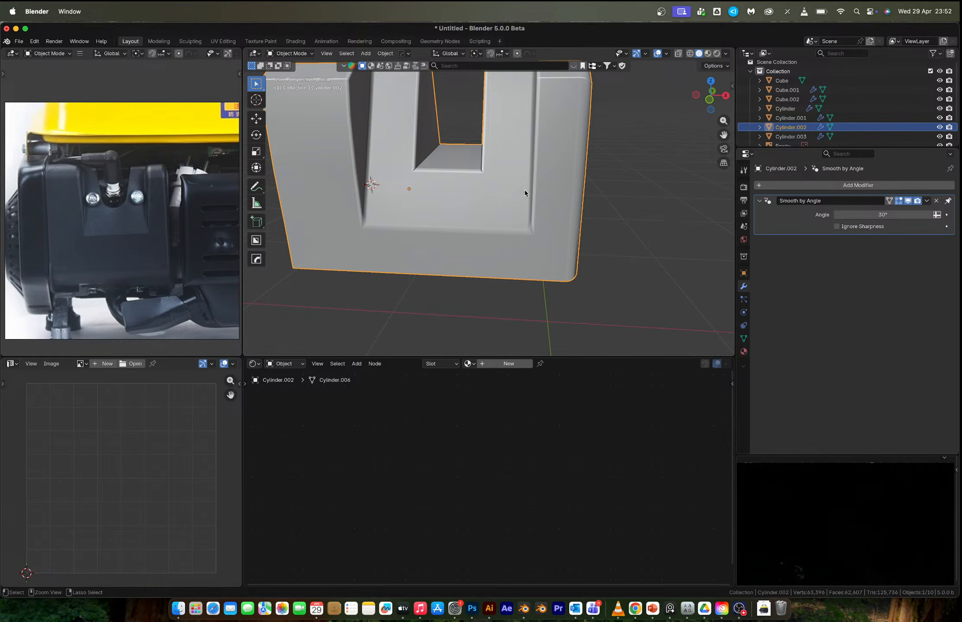
key(ctrl+1)
- Add a vertical supporting loop just inside each side of the recess panel, the first at factor -0.711
key(Tab)
key(ctrl+r)
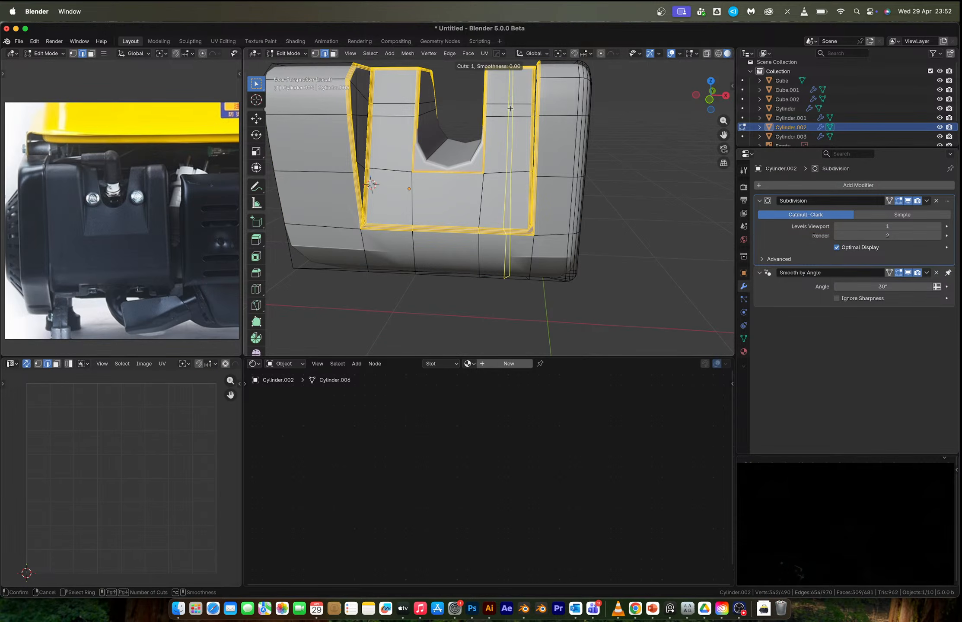
click(510, 108)
click(516, 107)
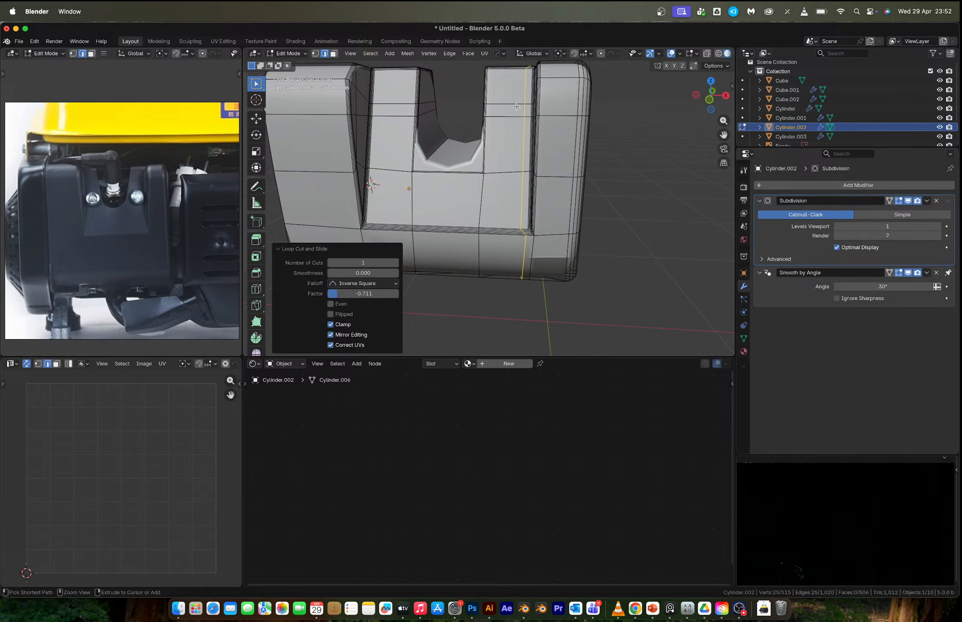
key(ctrl+r)
click(387, 167)
click(372, 171)
- Bevel the housing's lower front edge loop to about 0.101 m with 5 segments
middle_drag(372, 170, 475, 175)
alt+click(487, 188)
key(ctrl+b)
scroll(625, 222, up, 4)
click(629, 222)
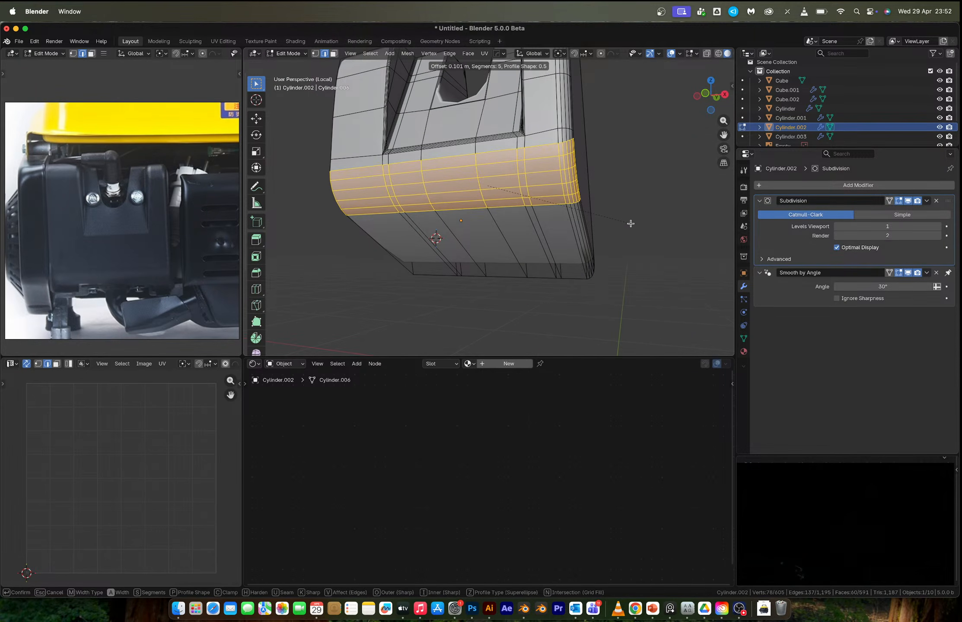
key(Tab)
- Shade the housing auto smooth at 30° and set its viewport subdivision level to 2
scroll(518, 147, down, 2)
middle_drag(514, 149, 486, 150)
scroll(479, 212, up, 4)
middle_drag(478, 213, 501, 219)
right_click(501, 220)
click(500, 218)
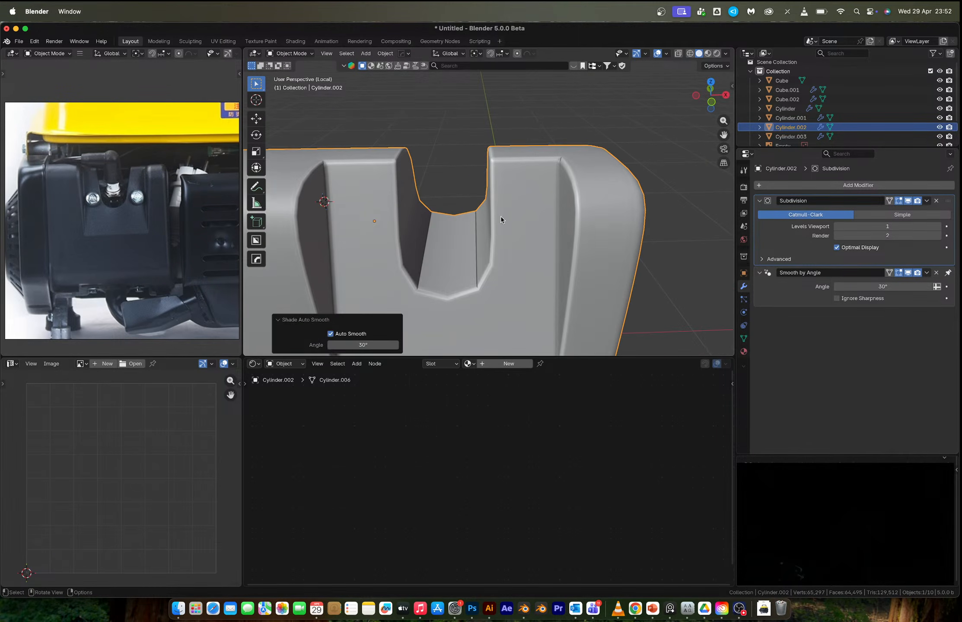
click(937, 226)
scroll(450, 210, down, 4)
middle_drag(441, 207, 484, 199)
scroll(493, 212, up, 3)
- Snap the 3D cursor to the panel face left of the notch and add a cylinder there
key(Tab)
middle_drag(469, 241, 481, 218)
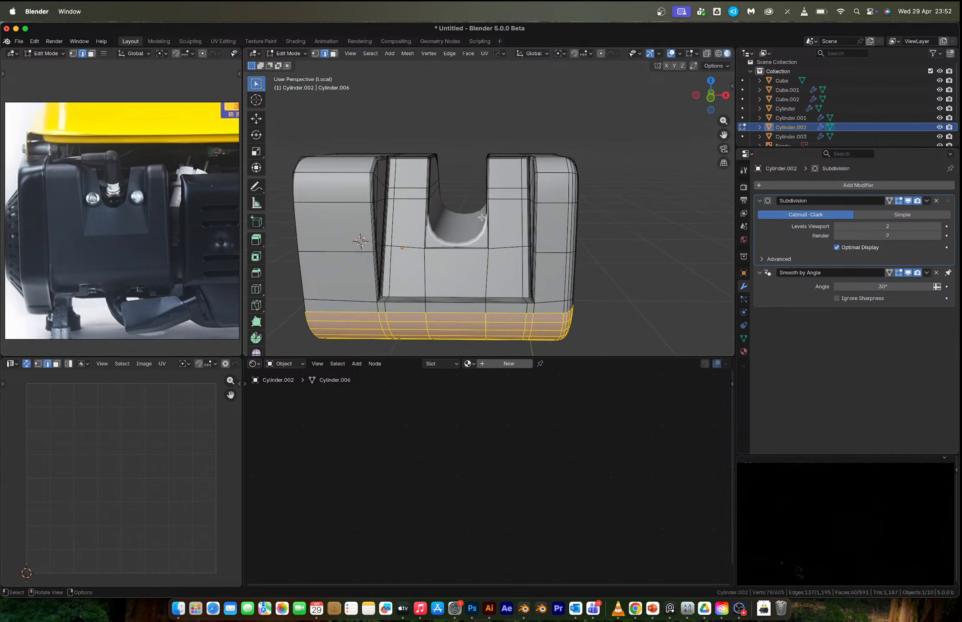
key(3)
click(409, 220)
key(shift+s)
click(409, 273)
key(Tab)
key(shift+a)
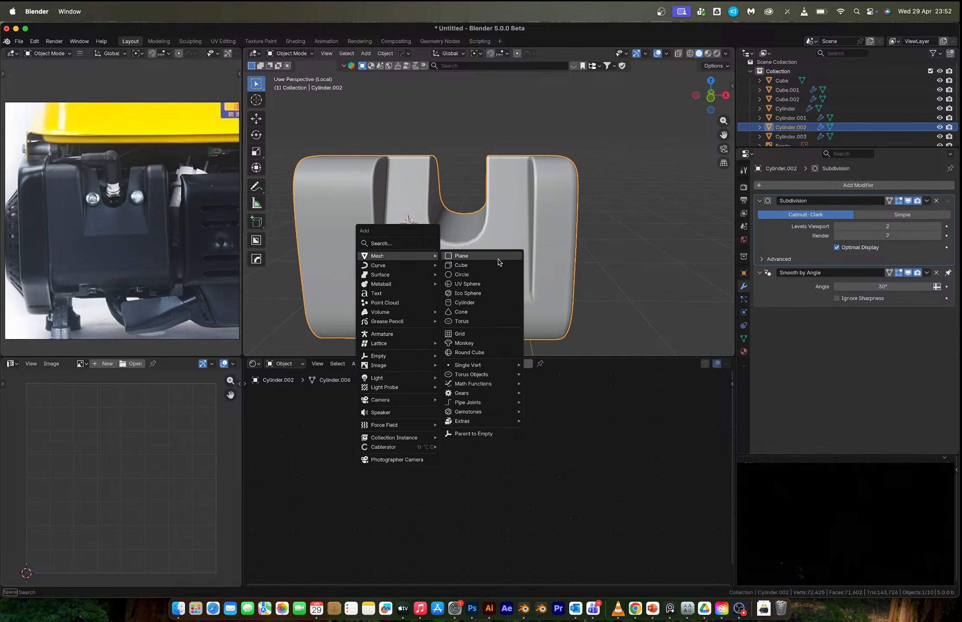
click(480, 302)
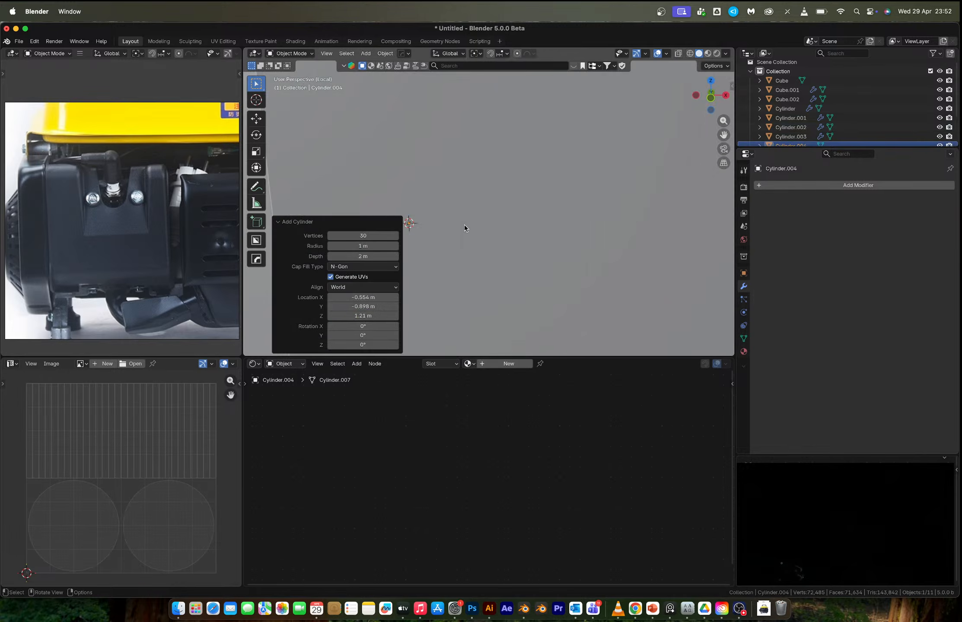
key(s)
right_click(464, 225)
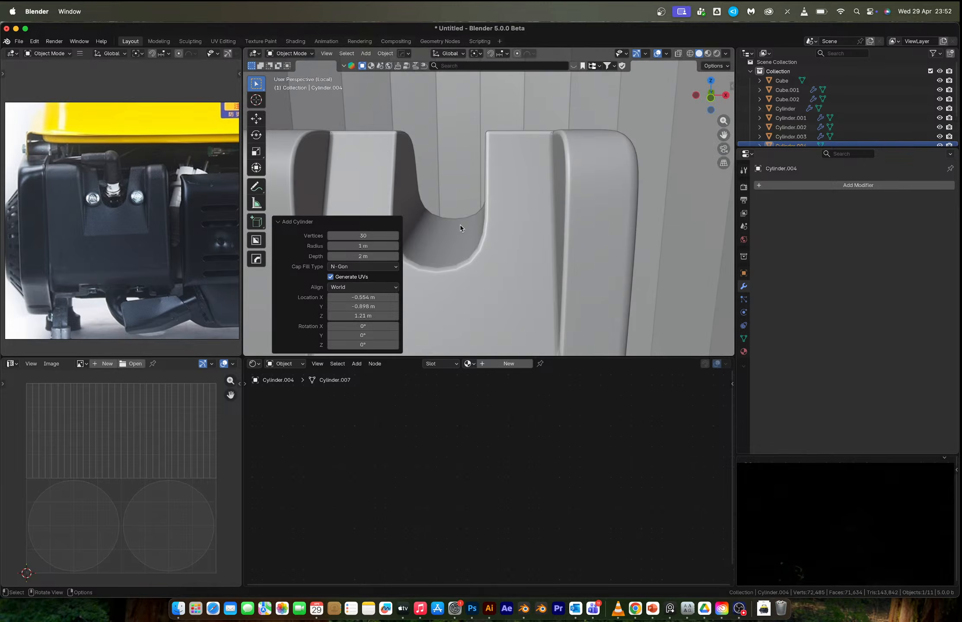
scroll(123, 206, up, 3)
scroll(123, 206, up, 4)
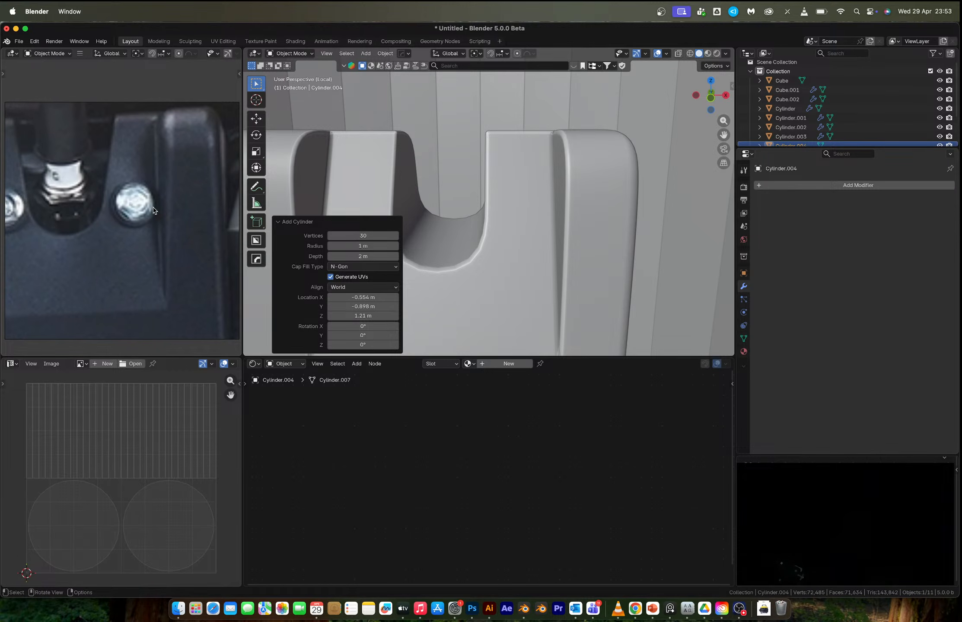
scroll(168, 212, down, 3)
key(KP_Decimal)
key(s)
right_click(557, 244)
scroll(557, 244, up, 4)
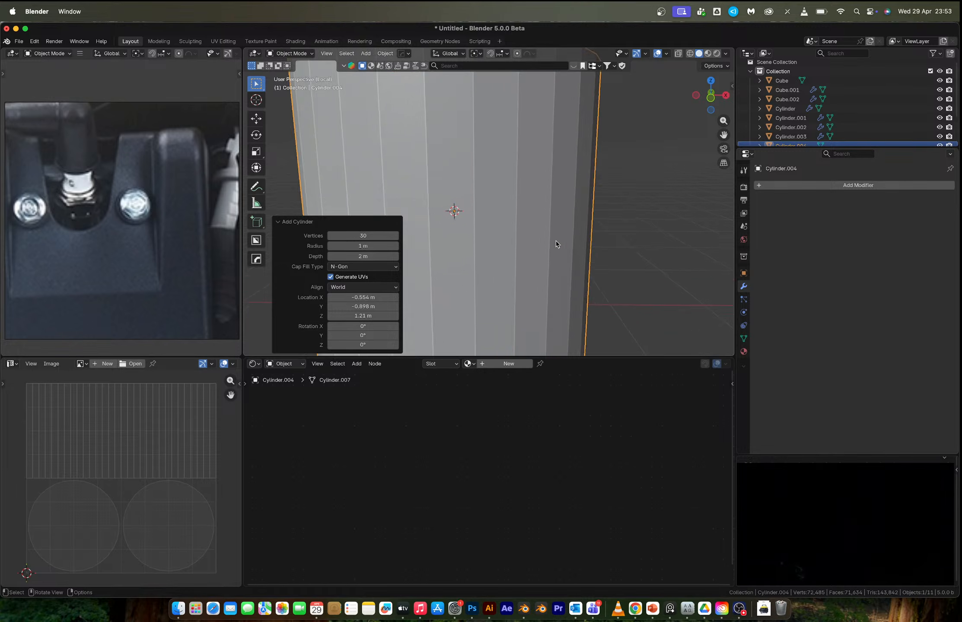
- Set the new cylinder's vertices to 6 and scale it uniformly to 0.104
click(355, 237)
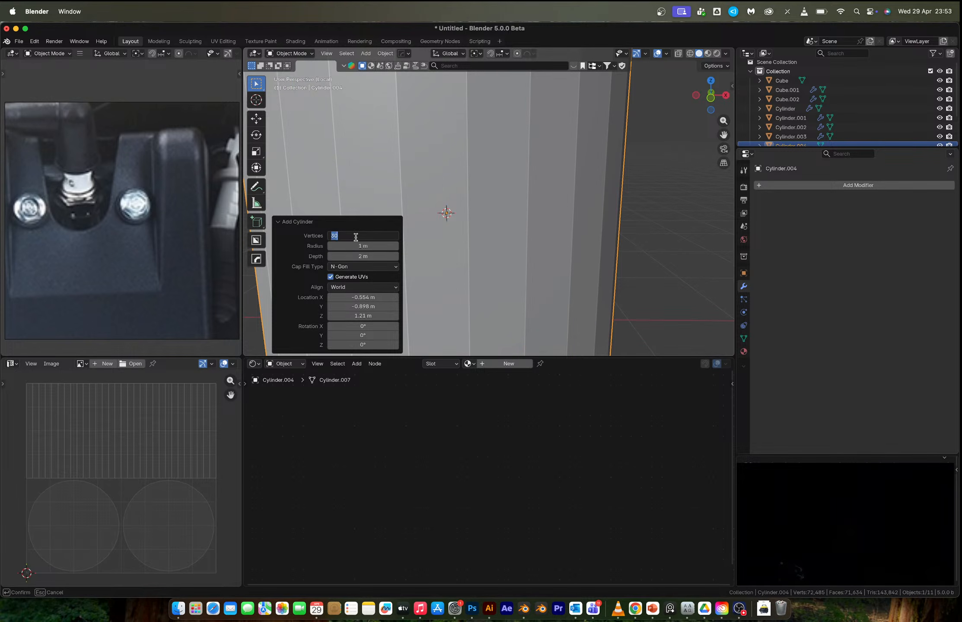
text(6)
key(Return)
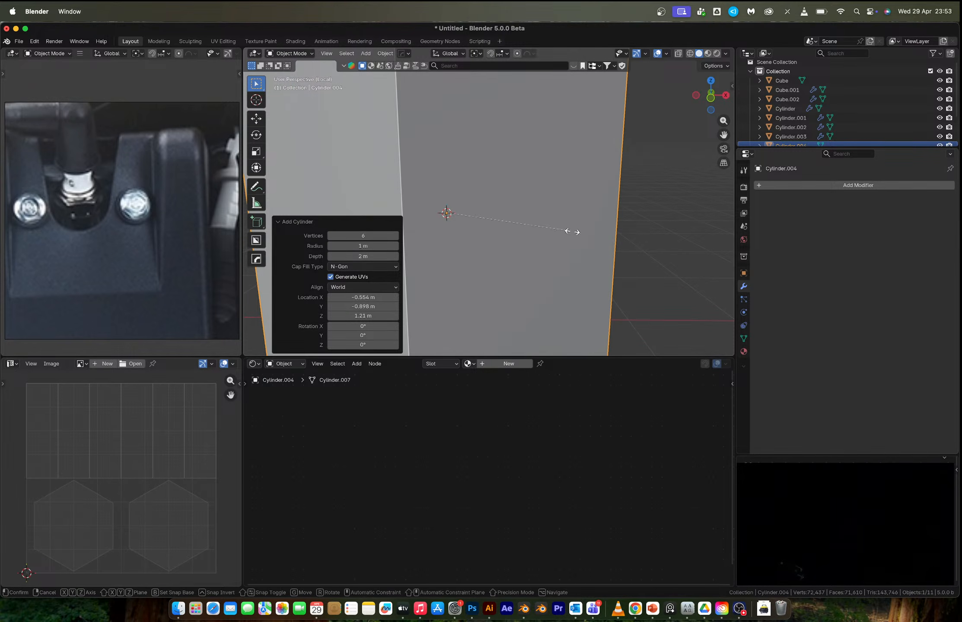
key(s)
click(462, 219)
scroll(462, 220, up, 5)
shift+middle_drag(462, 219, 499, 228)
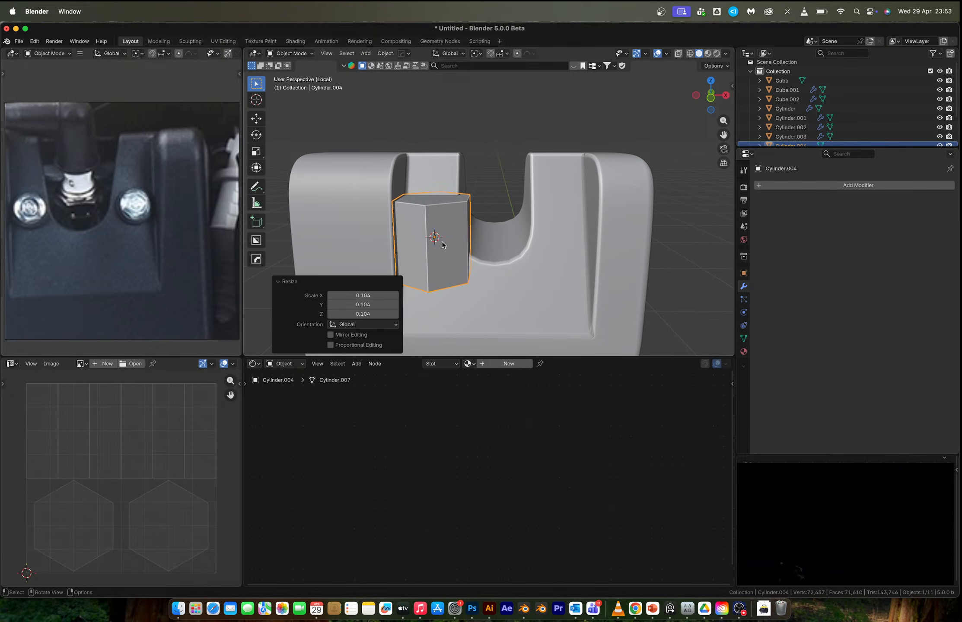
- Add a horizontal loop cut around the middle of the hexagonal cylinder
scroll(441, 240, up, 2)
key(Tab)
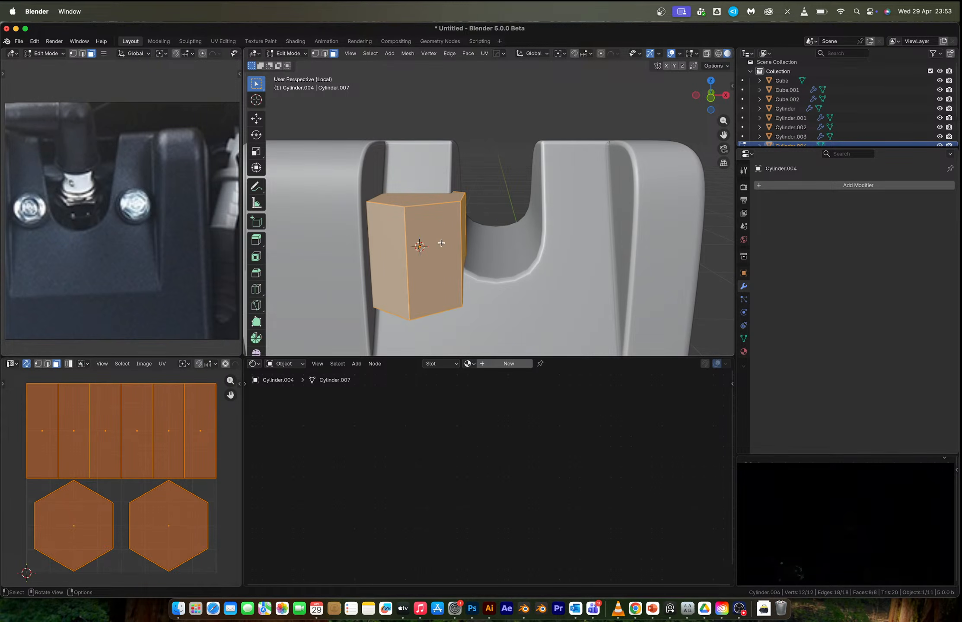
key(ctrl+r)
click(449, 246)
click(450, 240)
key(3)
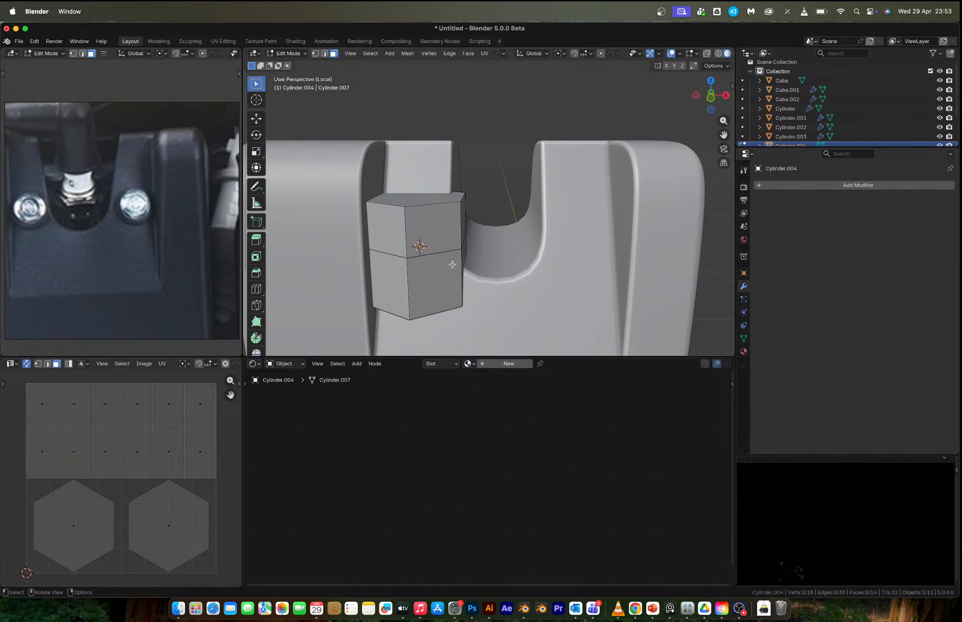
- Delete the bottom cap face of the hexagonal cylinder
alt+click(452, 265)
middle_drag(452, 264, 462, 212)
click(391, 190)
key(x)
click(384, 192)
- Extrude the ring of side faces below the loop cut inward along their normals by about 0.43 m to form the bolt shank
alt+click(438, 164)
key(alt+e)
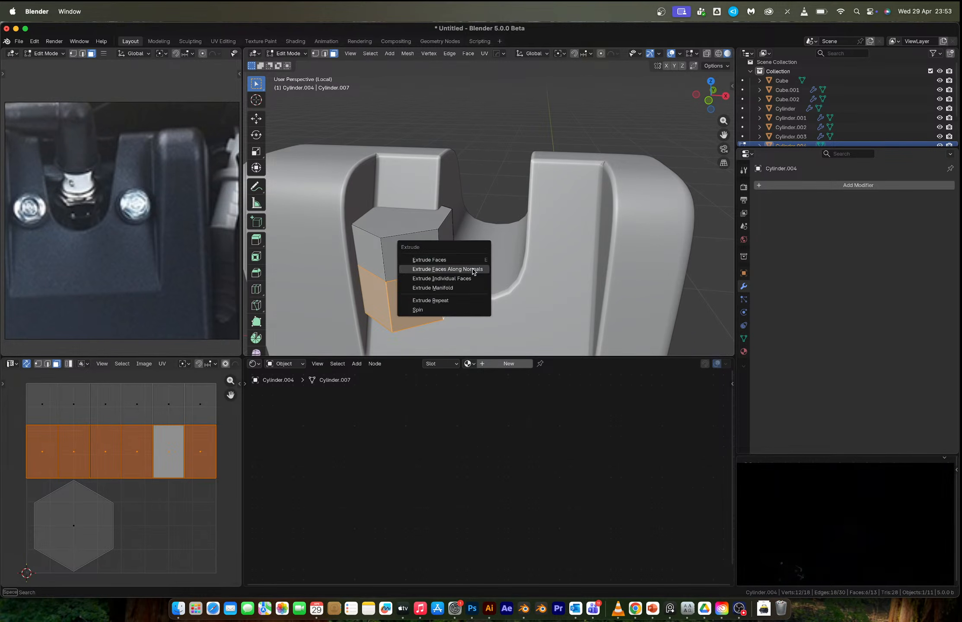
click(471, 270)
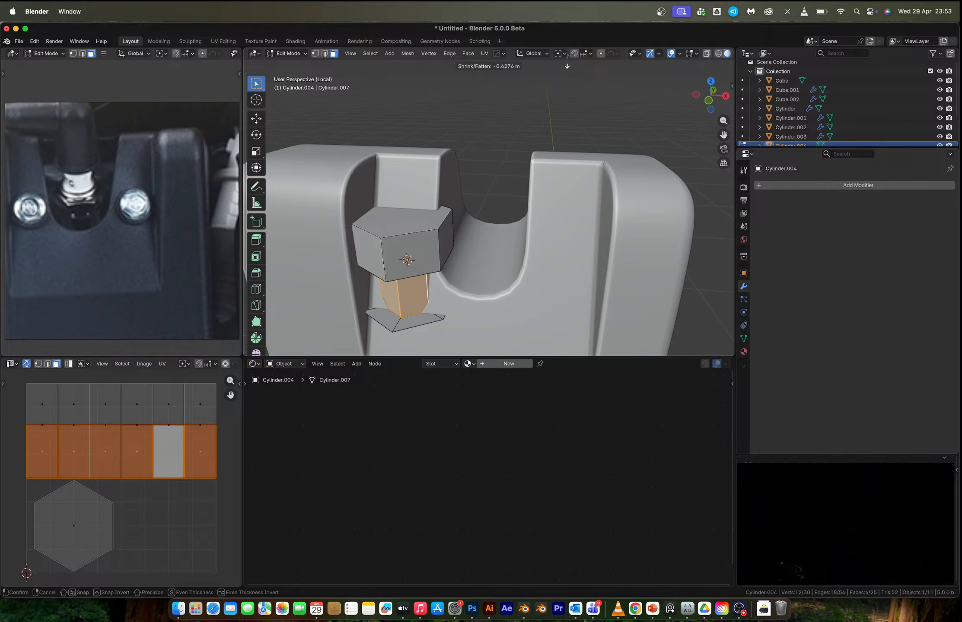
click(567, 67)
- Delete the leftover ring of faces around the bottom end of the bolt shank
key(2)
alt+click(425, 324)
key(x)
key(F1)
key(Escape)
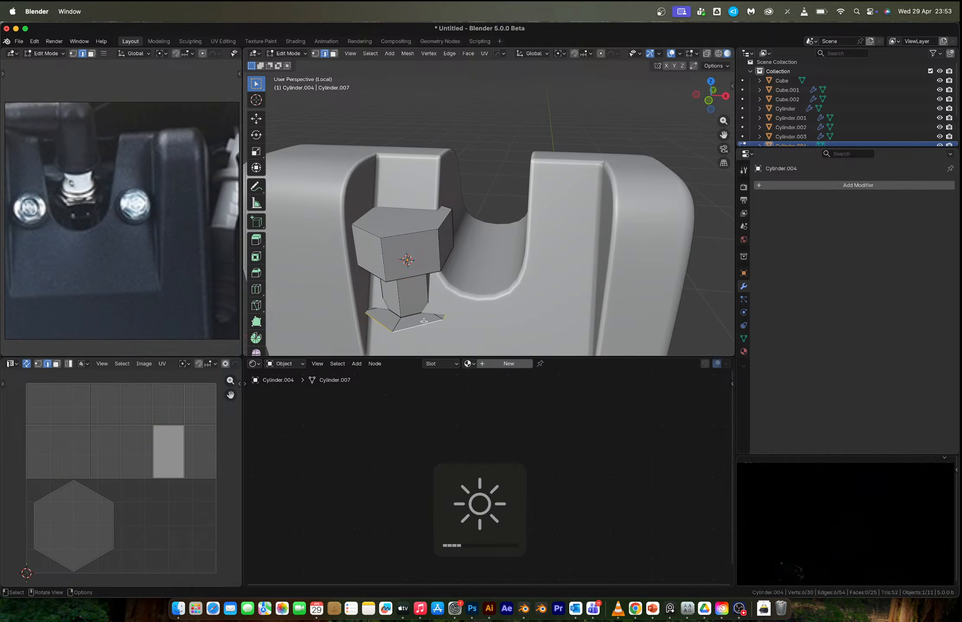
key(3)
alt+click(398, 323)
key(x)
click(398, 323)
- Add a loop cut near the bottom of the bolt head and extrude the narrow face ring outward along normals as a flange
key(ctrl+r)
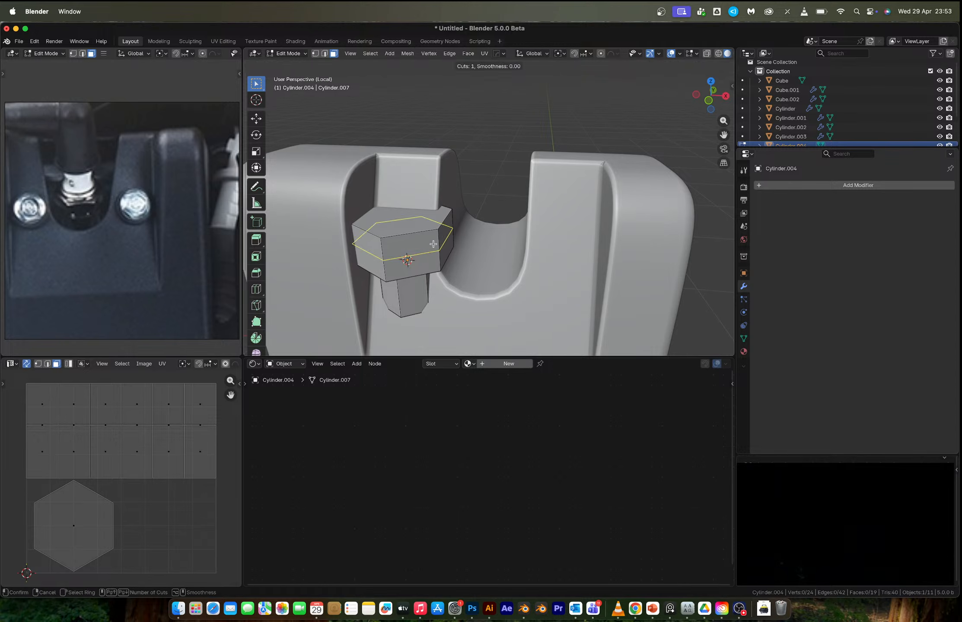
click(433, 259)
click(432, 260)
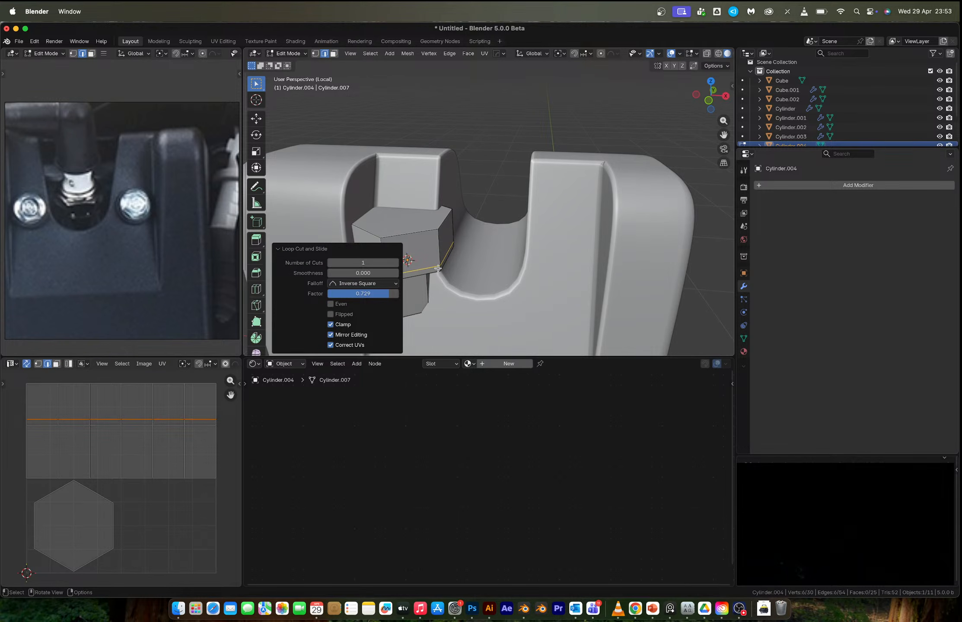
key(3)
alt+click(439, 269)
key(alt+e)
click(454, 272)
click(450, 254)
key(Tab)
scroll(422, 245, up, 5)
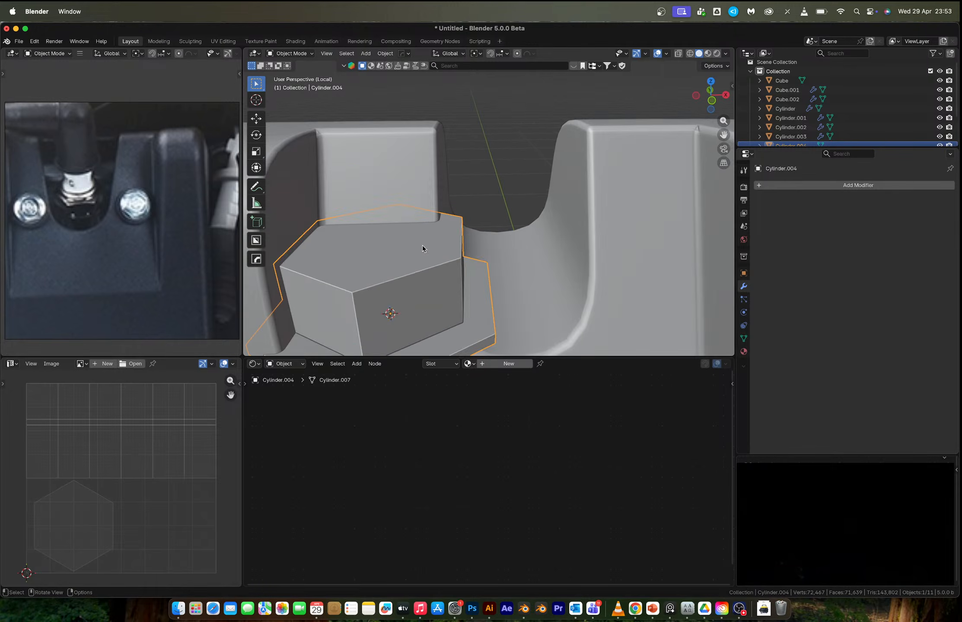
- Inset the top face of the bolt head and extrude it downward to form a shallow hexagonal recess
key(Tab)
click(387, 245)
key(i)
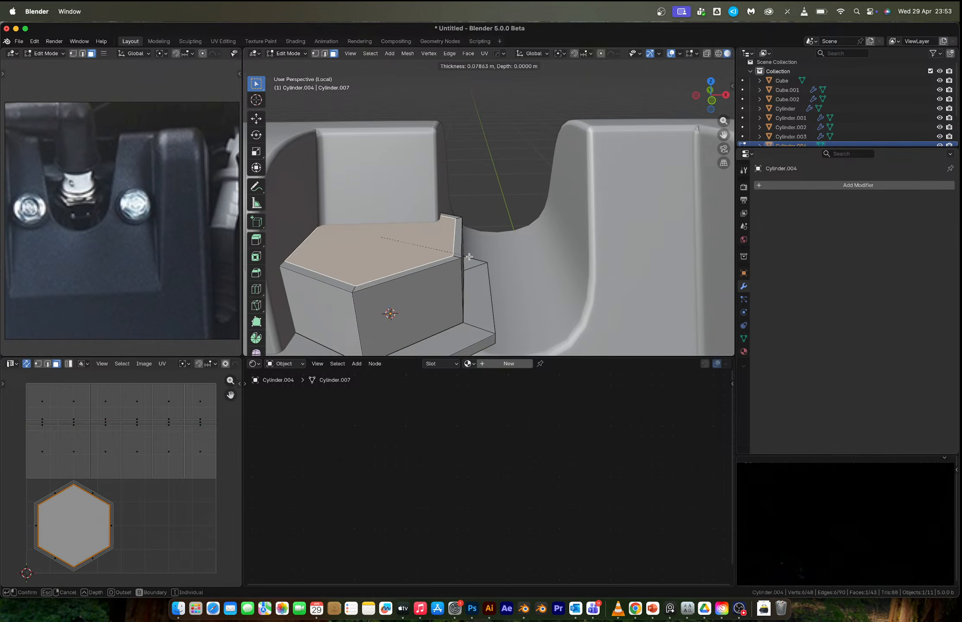
click(465, 267)
key(e)
click(464, 267)
key(Tab)
shift+middle_drag(452, 249, 443, 186)
scroll(443, 189, up, 2)
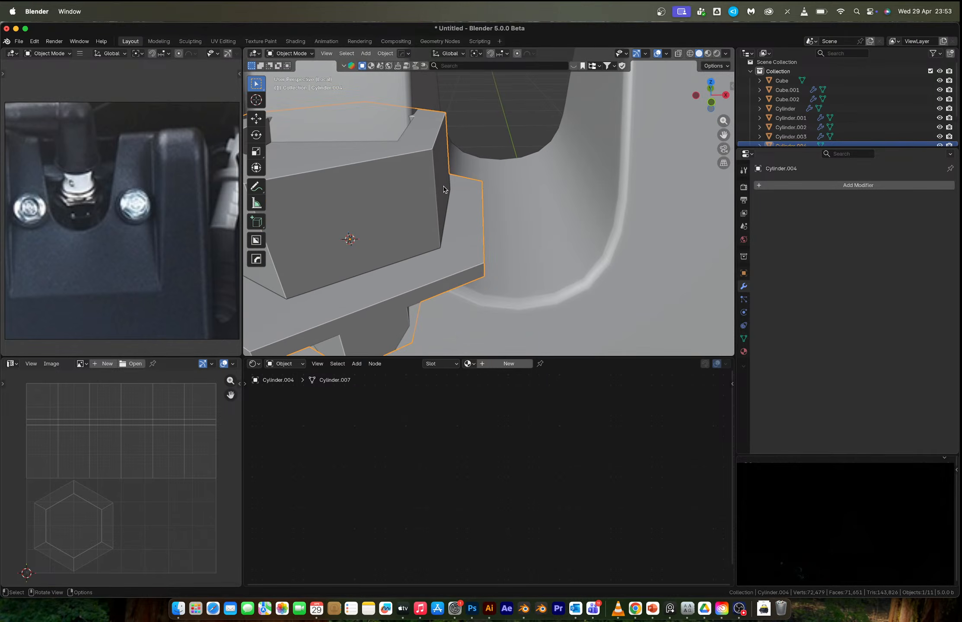
key(q)
click(443, 189)
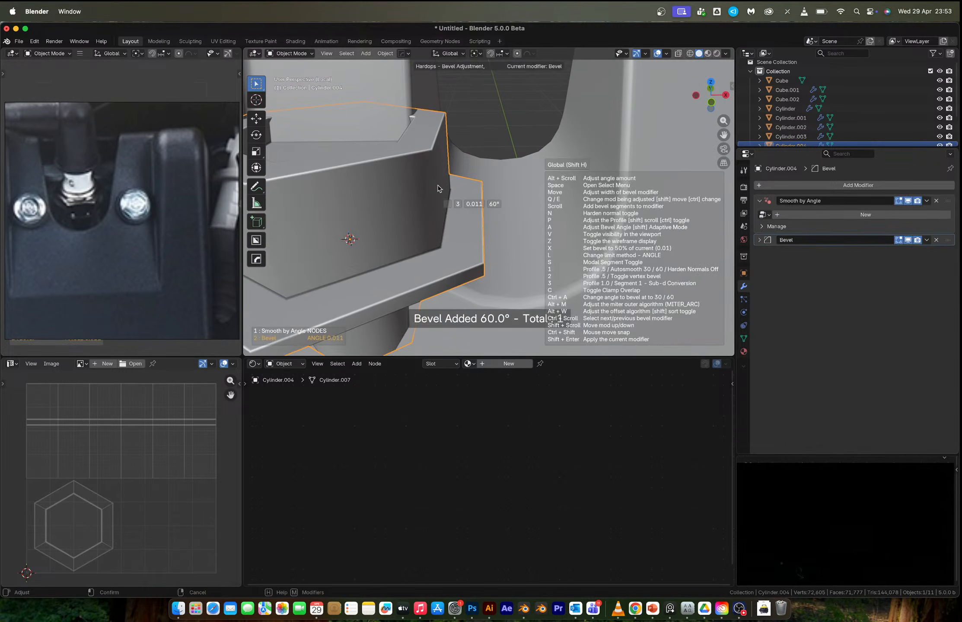
right_click(464, 187)
scroll(454, 198, down, 5)
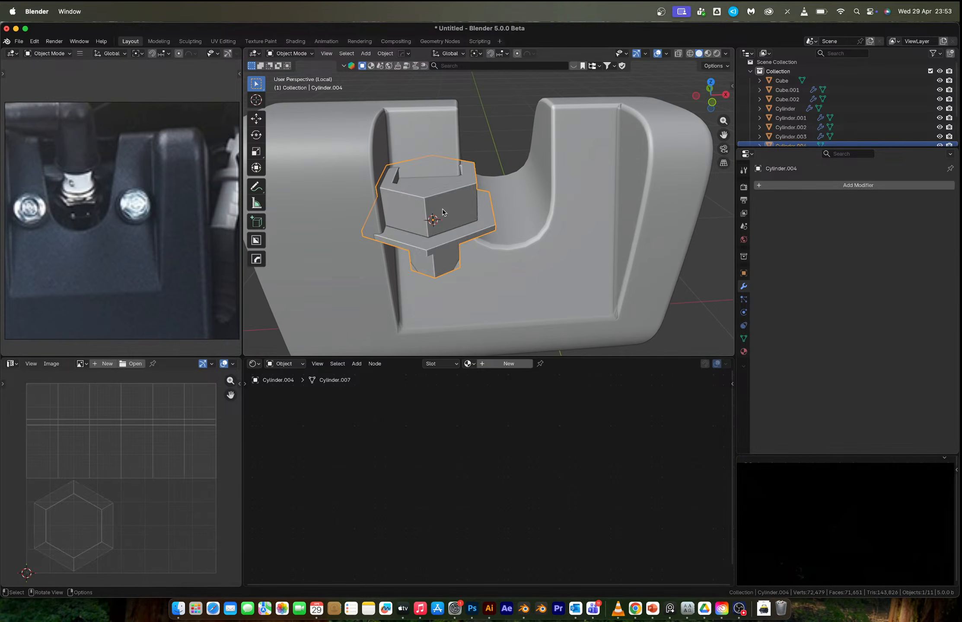
- Apply the bolt's scale and bevel its edges with 5 segments and an offset of about 0.0014 m
key(Tab)
scroll(442, 209, up, 2)
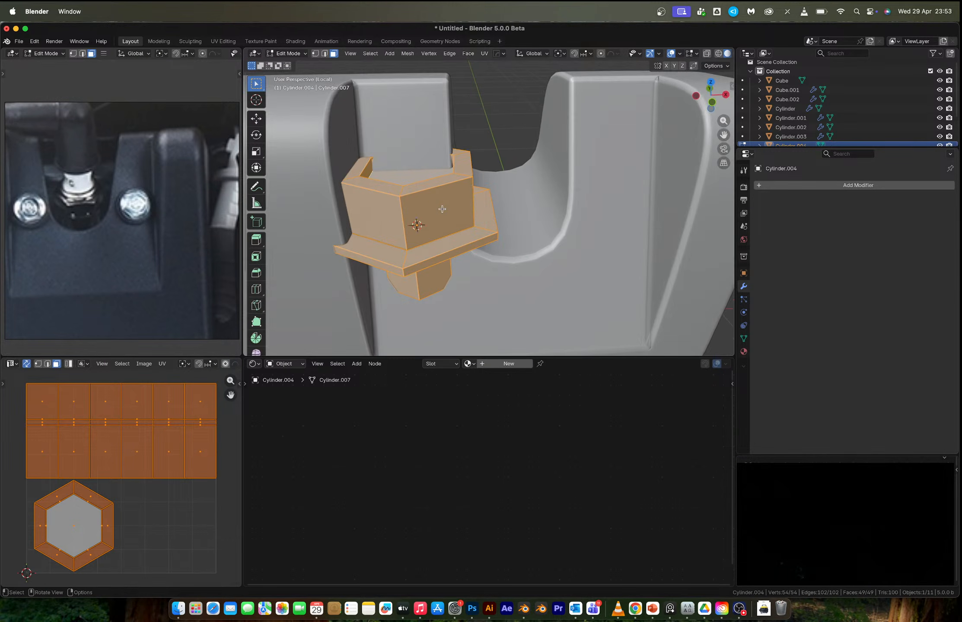
key(Tab)
key(ctrl+a)
click(554, 258)
key(Tab)
key(ctrl+b)
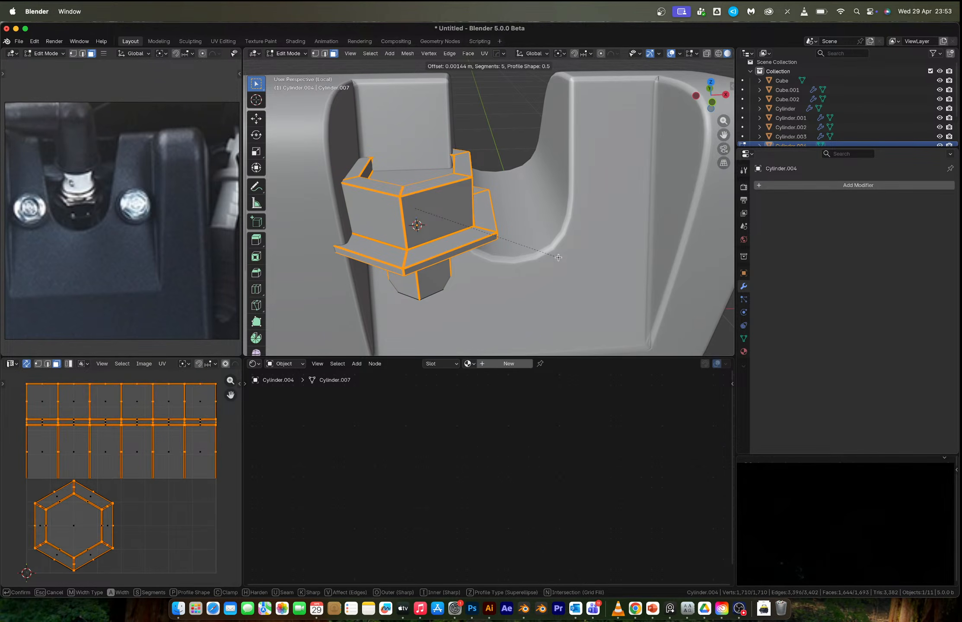
click(558, 257)
- Try a level 1 Subdivision modifier on the bolt and remove it
key(Tab)
key(ctrl+1)
middle_drag(477, 211, 518, 203)
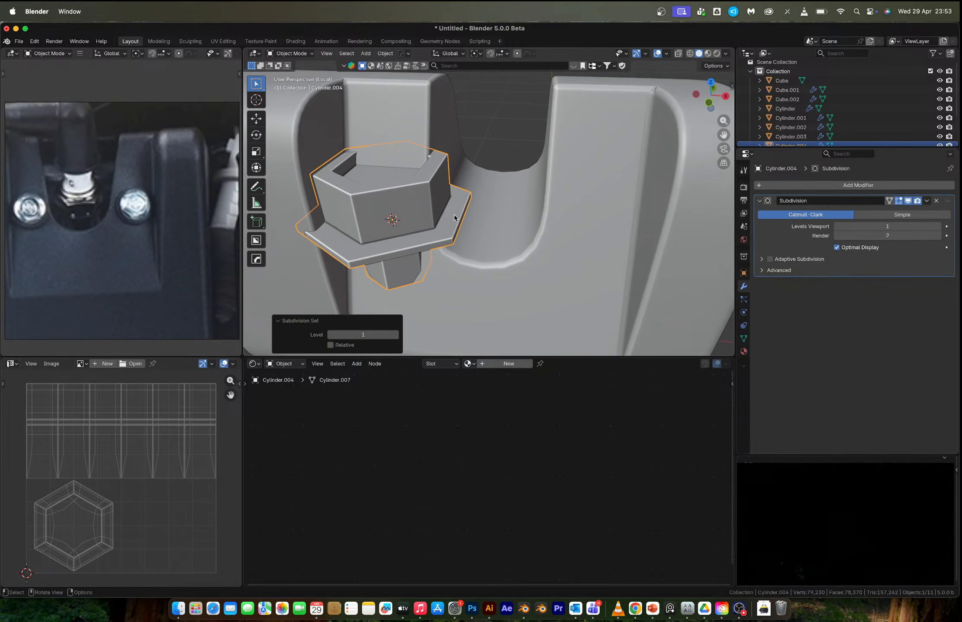
click(934, 201)
scroll(555, 202, down, 3)
middle_drag(412, 209, 439, 210)
scroll(439, 210, up, 3)
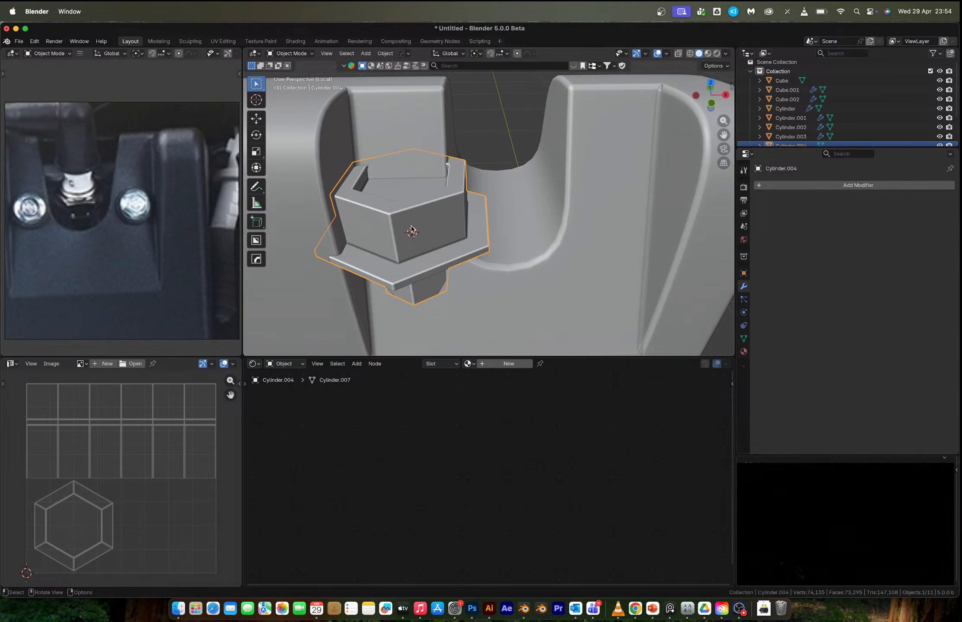
- Move the bolt aside along X to inspect the panel face behind it, and snap the bolt back to the 3D cursor
key(g)
key(x)
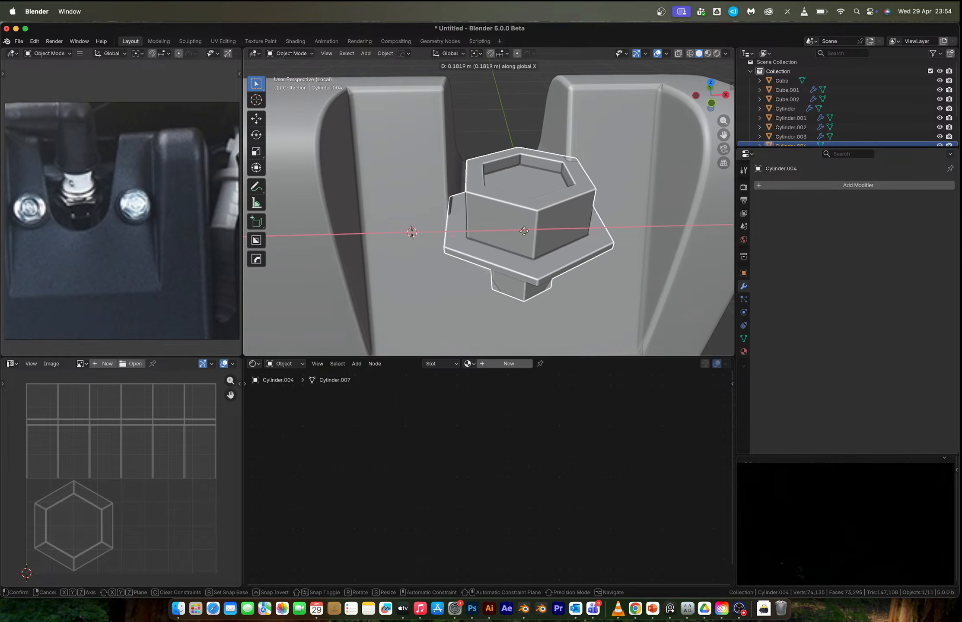
click(525, 219)
click(420, 200)
key(Tab)
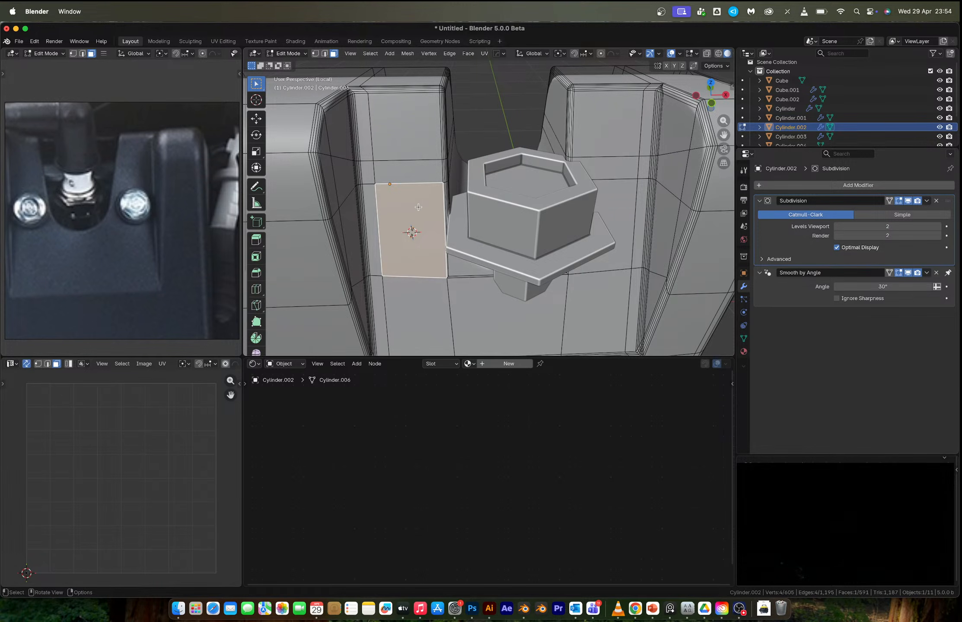
key(Tab)
click(530, 204)
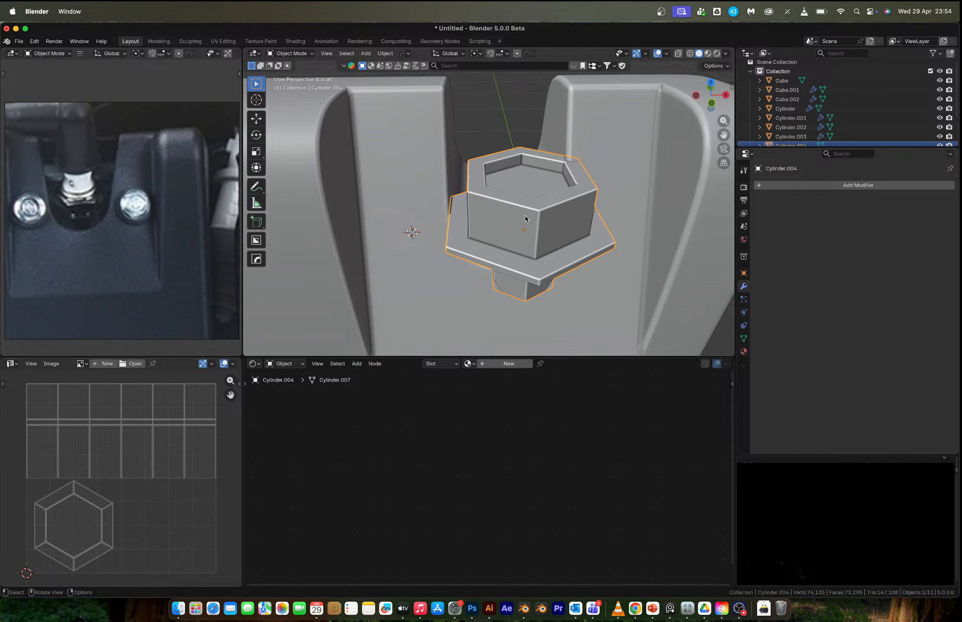
key(shift+s)
click(503, 175)
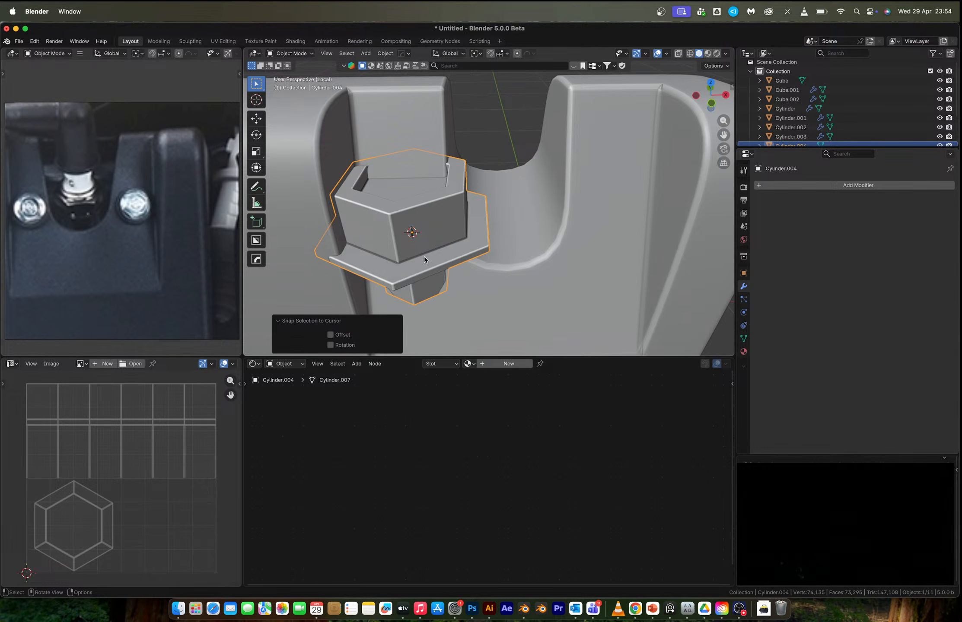
- Try rotating the bolt by about 71° in the right orthographic view with X-ray on, and undo the rotation
middle_drag(513, 188, 410, 181)
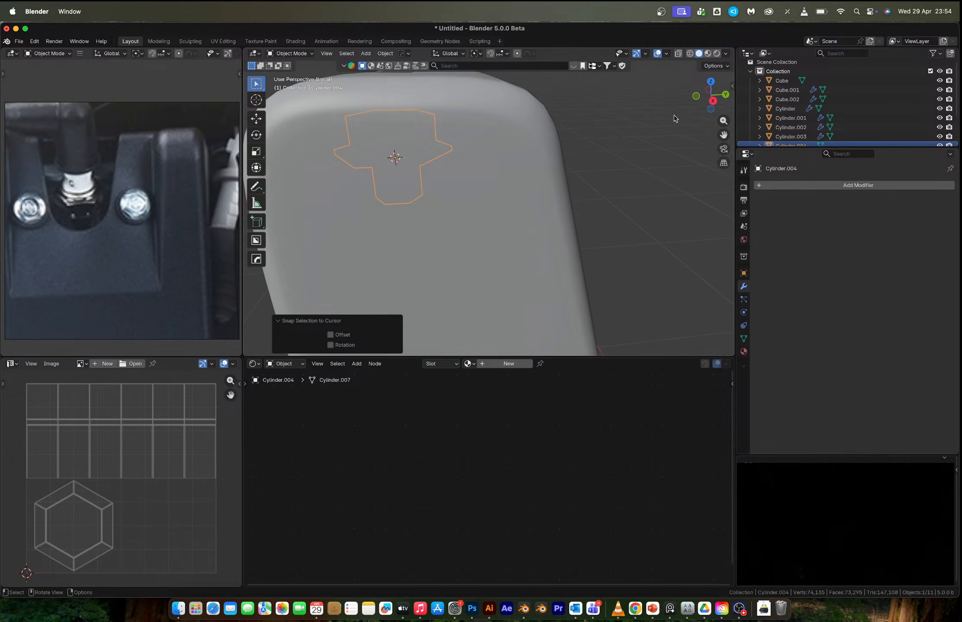
click(710, 102)
key(alt+z)
scroll(441, 172, up, 2)
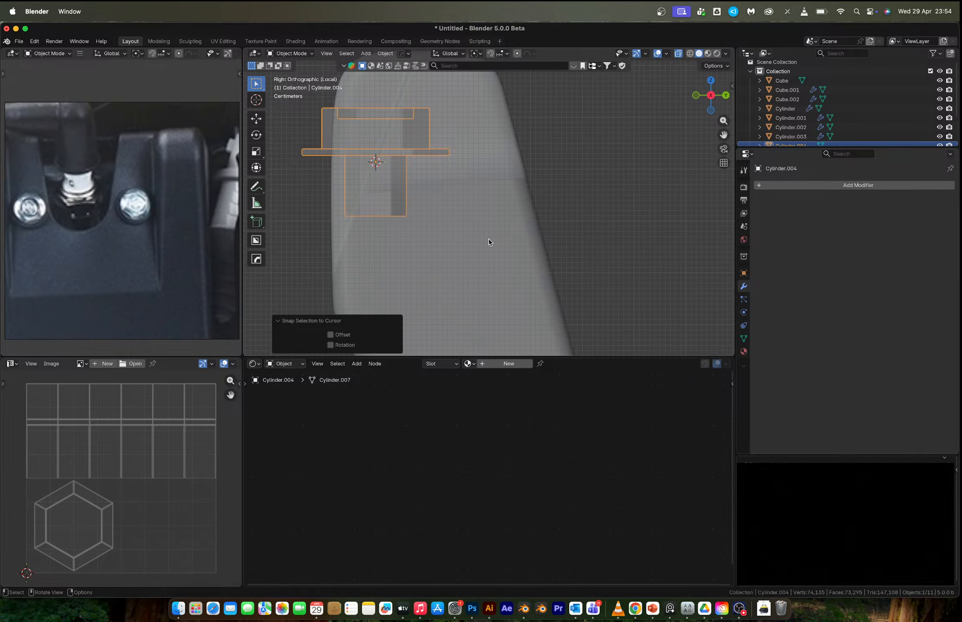
key(r)
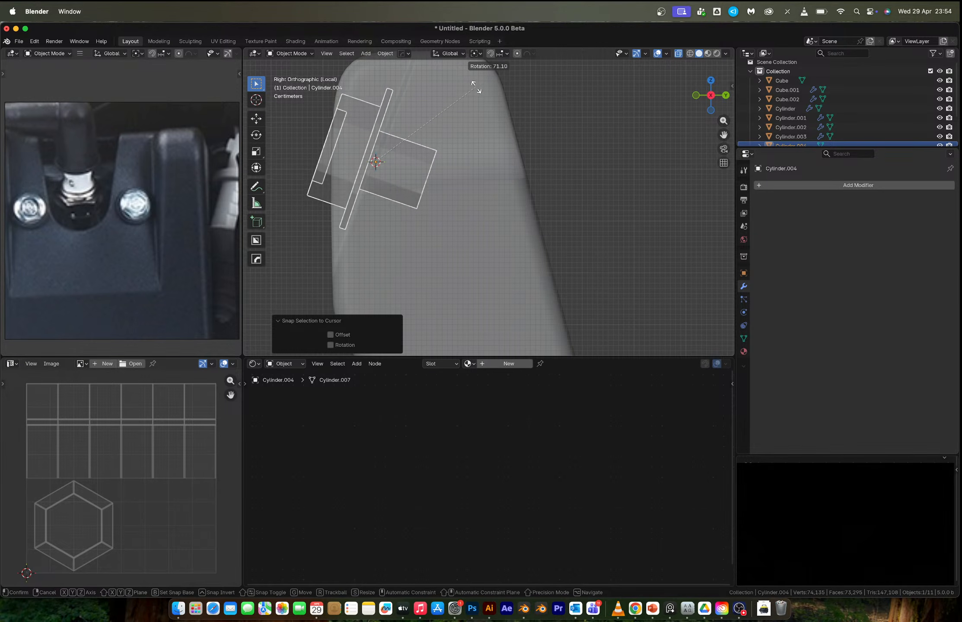
click(468, 107)
key(Tab)
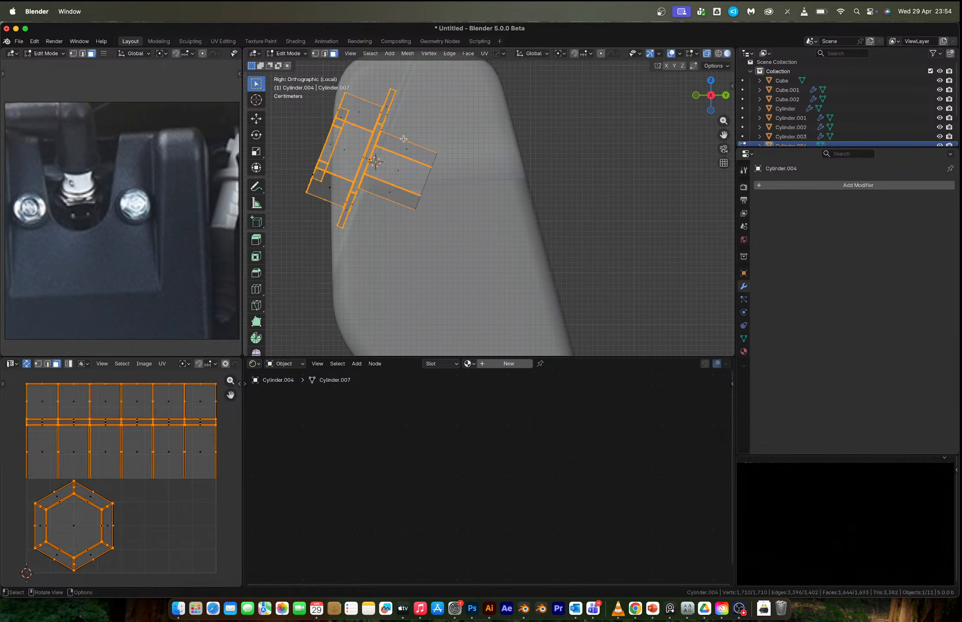
key(Tab)
key(ctrl+z)
- Select the bolt head and the flange's upper vertices in the side view and raise them slightly to thicken the flange
key(Tab)
shift+middle_drag(407, 144, 421, 180)
key(a)
key(alt+z)
drag(280, 126, 509, 186)
key(alt+z)
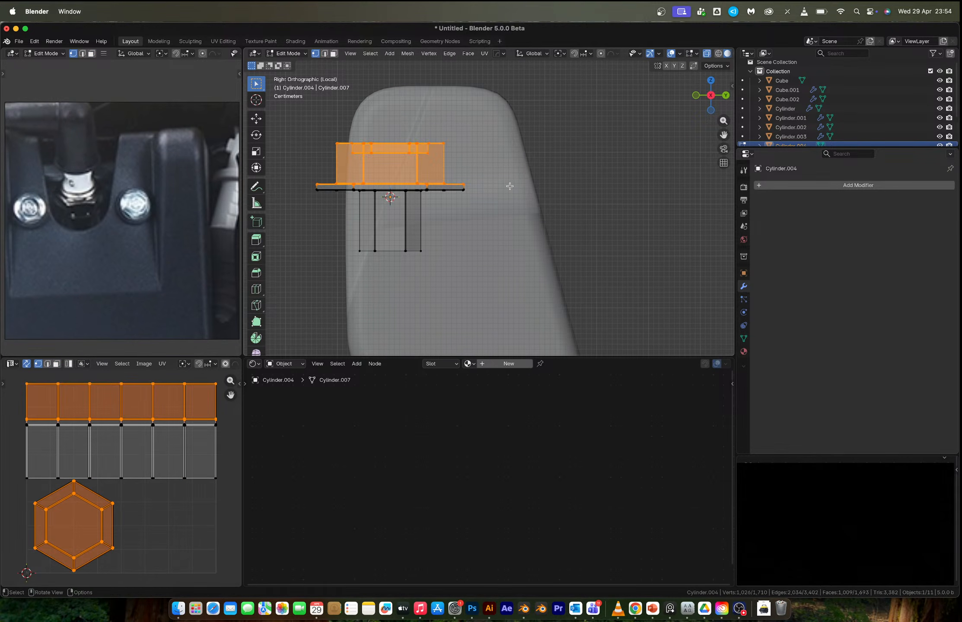
key(Tab)
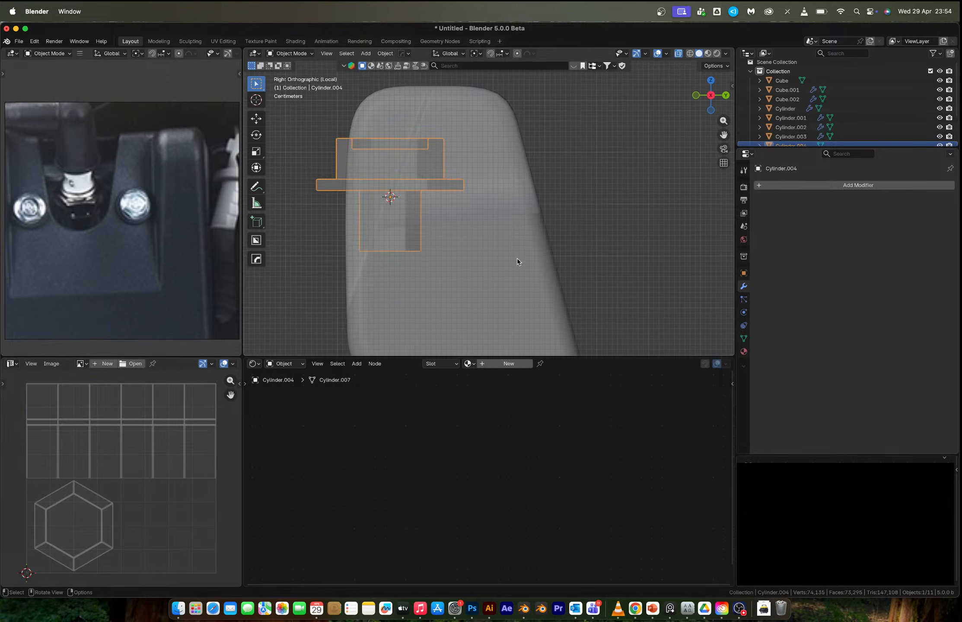
- Rotate the bolt 68.5° in the side view to match the panel slope and move it about 0.0099 m along Y
key(r)
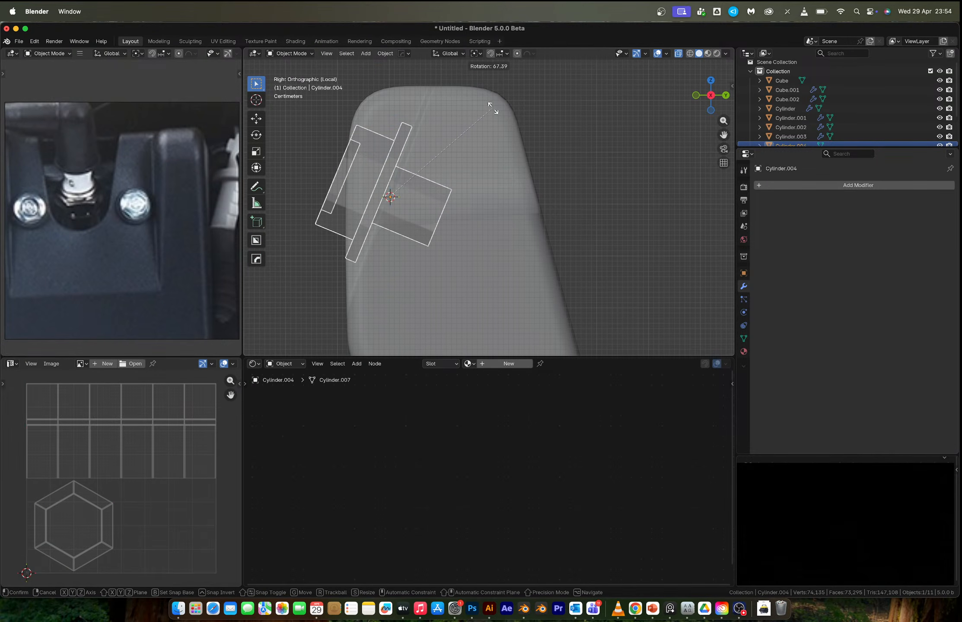
click(492, 107)
key(g)
key(y)
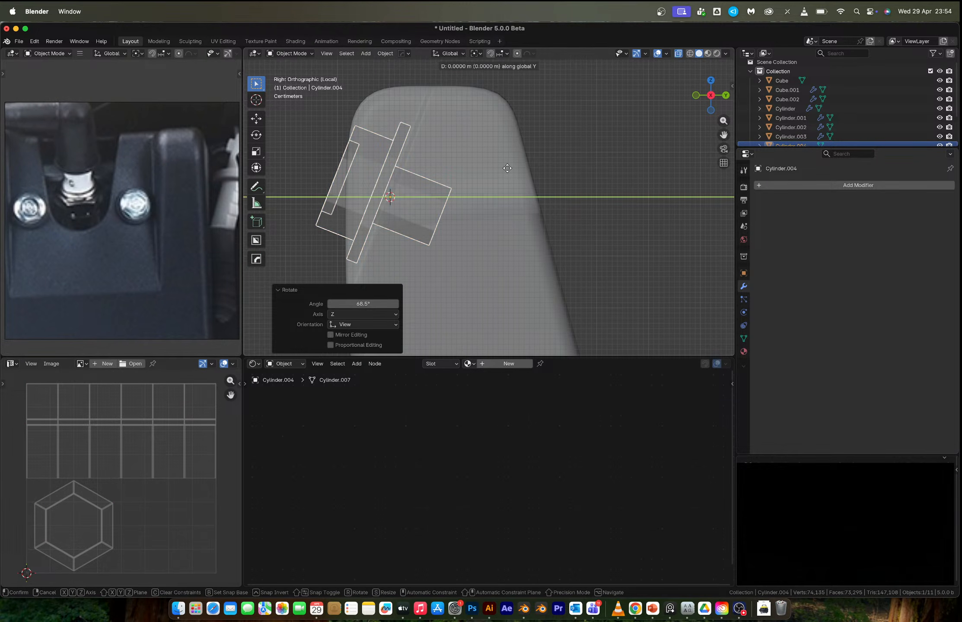
click(511, 168)
key(alt+z)
- Scale the bolt uniformly to about 0.387 so it fits the panel left of the notch
scroll(512, 168, down, 2)
middle_drag(511, 169, 597, 244)
key(s)
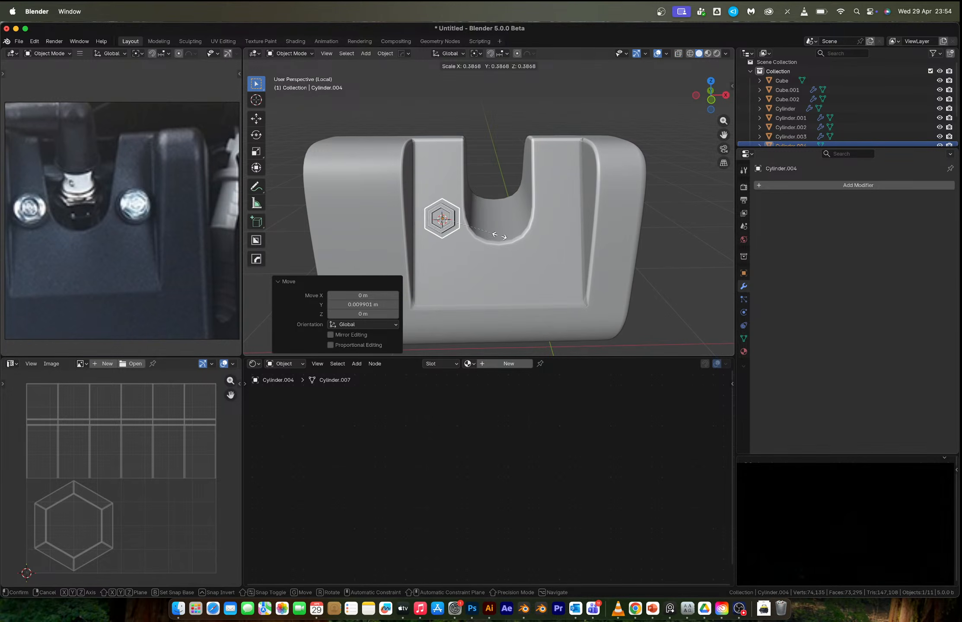
click(499, 236)
click(478, 173)
click(449, 228)
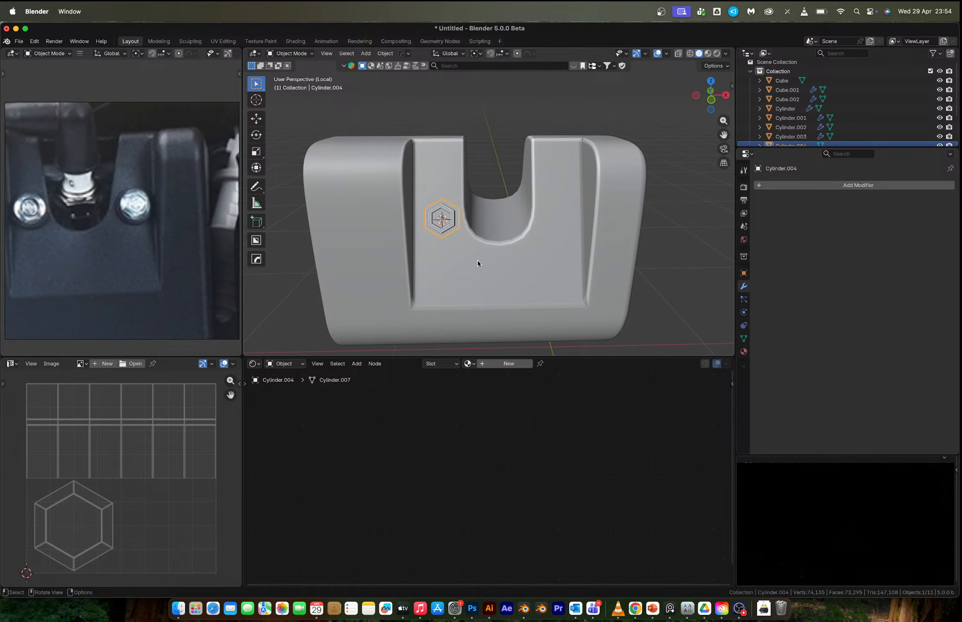
- Select the two opposite vertices on the notch sides of the housing mesh and snap the 3D cursor midway between them
key(Tab)
key(alt+q)
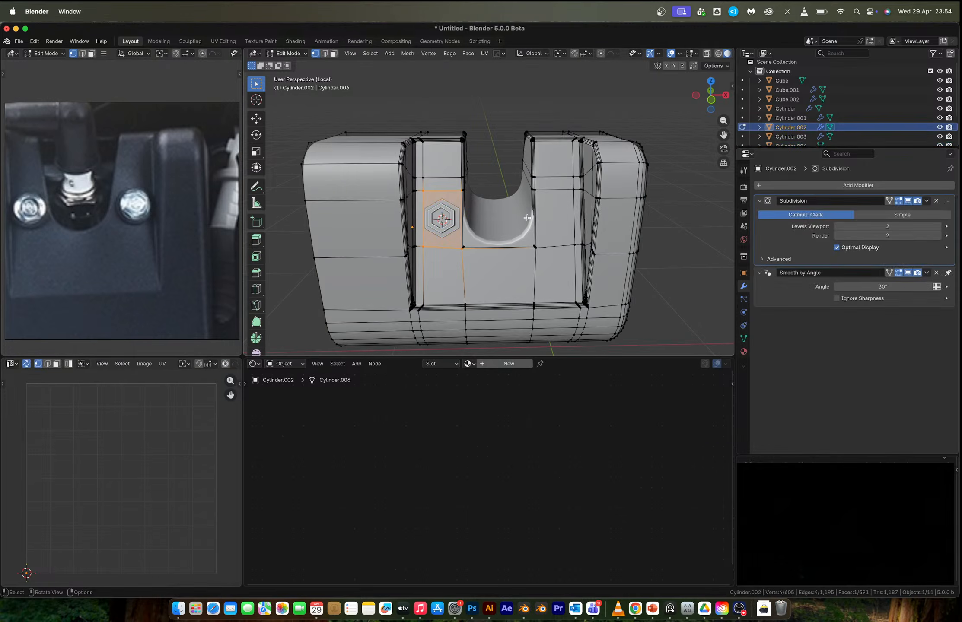
click(533, 245)
key(shift+s)
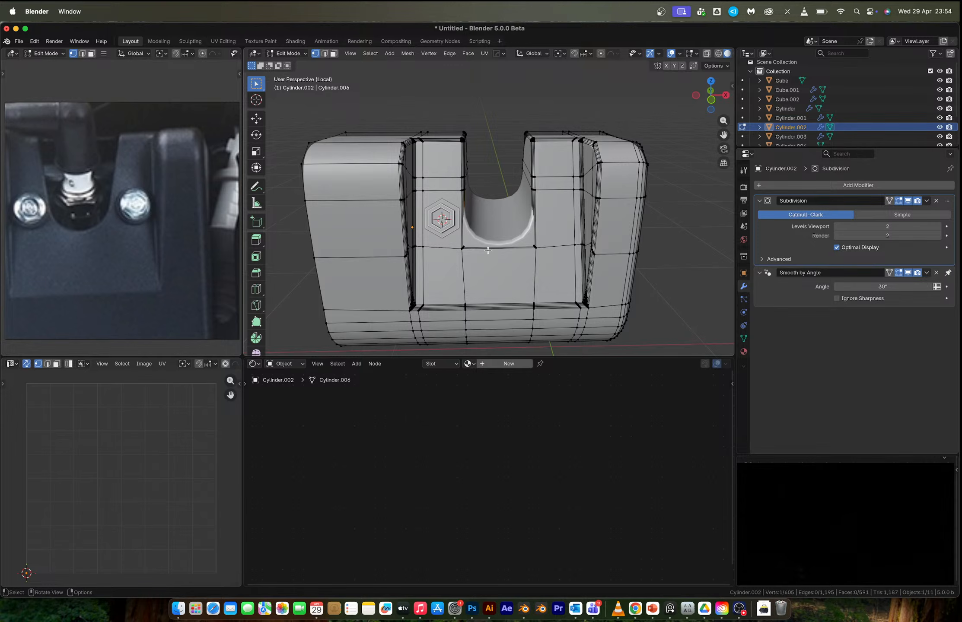
scroll(487, 251, up, 3)
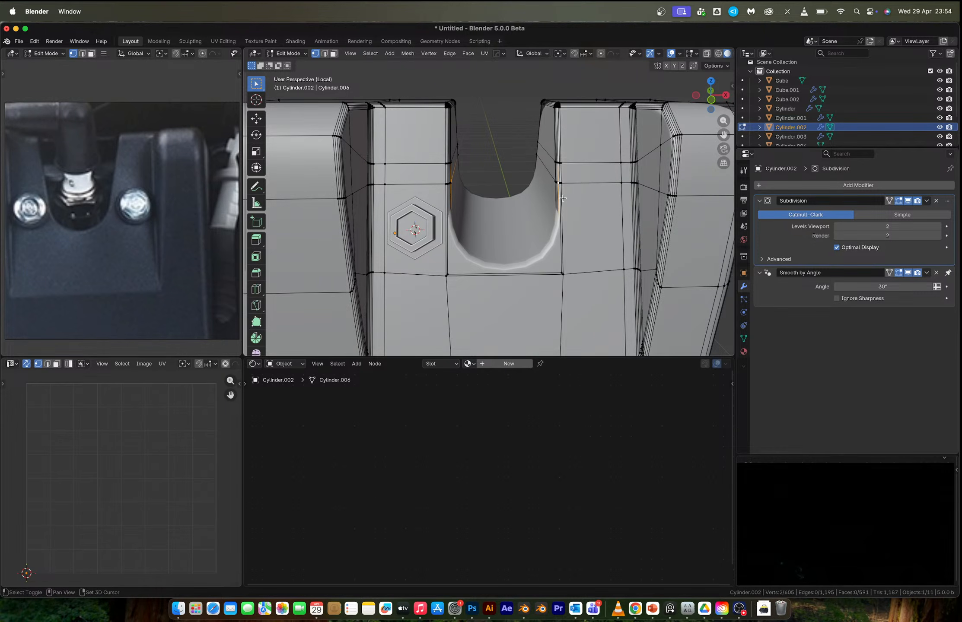
shift+click(538, 189)
key(ctrl+Tab)
click(568, 264)
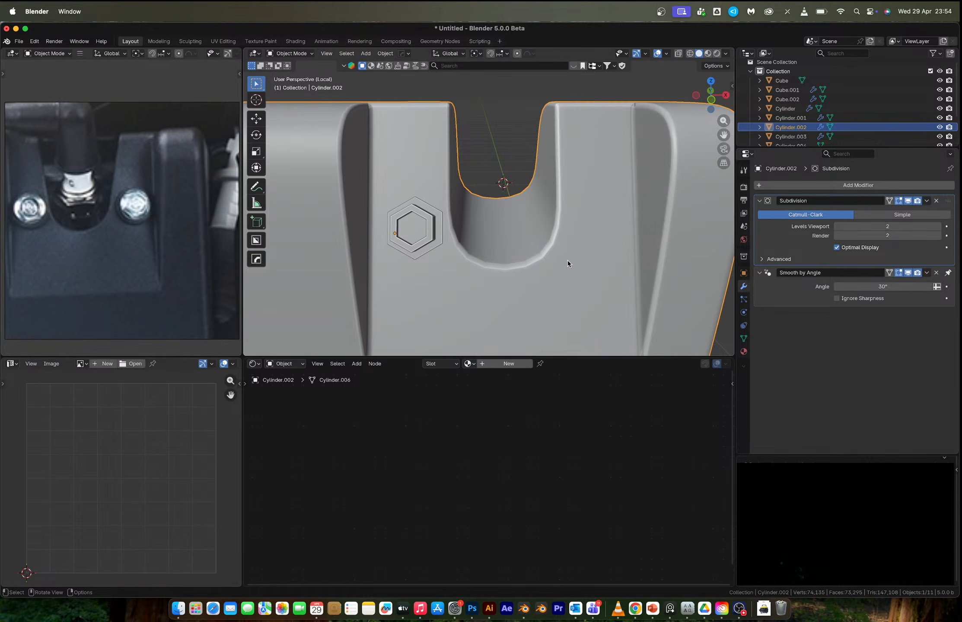
- Set the bolt's origin to the 3D cursor and mirror it across X with a modifier to the other side of the notch
click(427, 227)
right_click(426, 227)
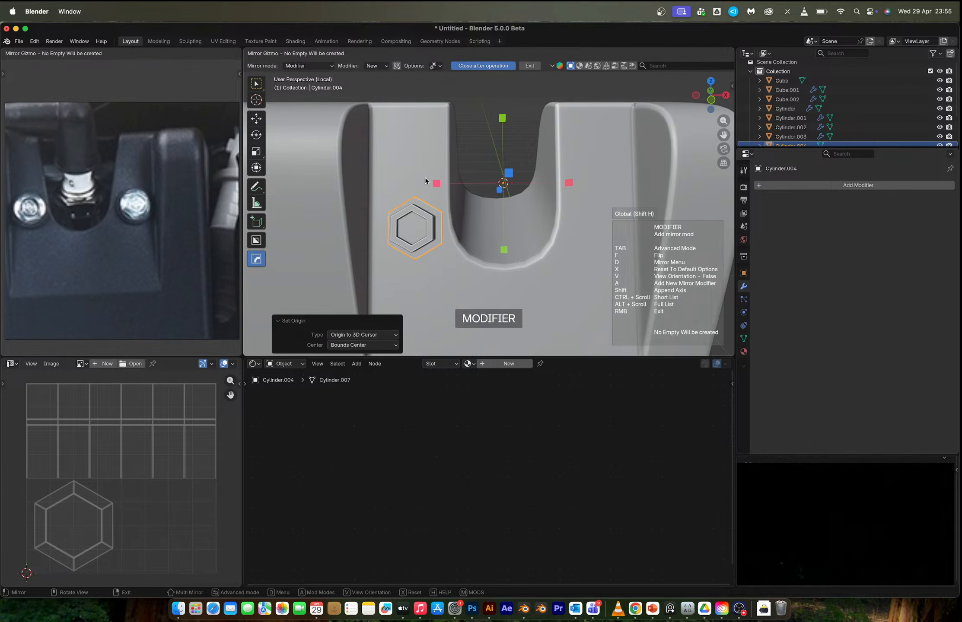
click(431, 181)
scroll(545, 253, down, 4)
key(alt+a)
middle_drag(532, 252, 552, 268)
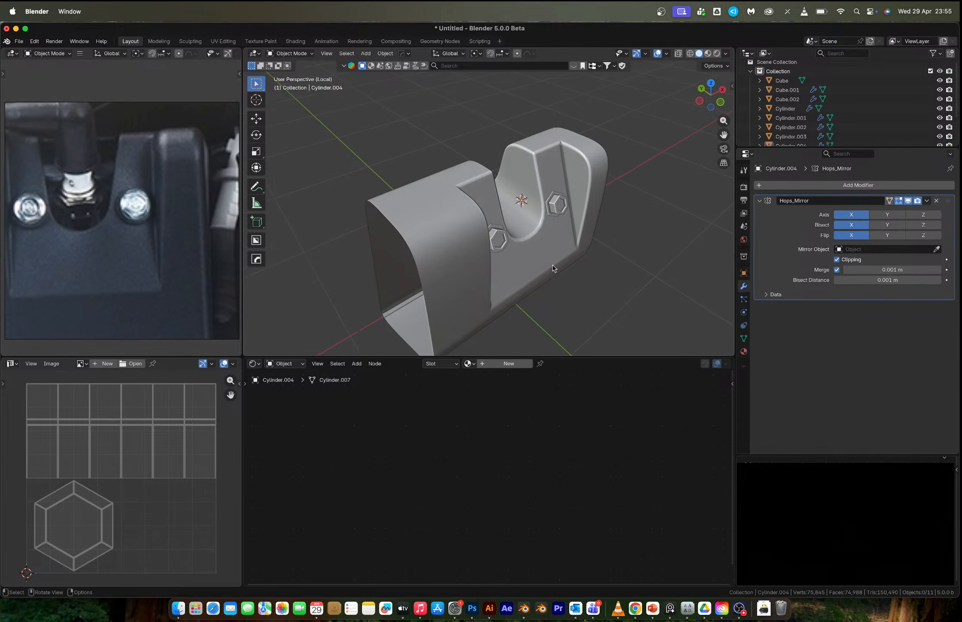
click(518, 199)
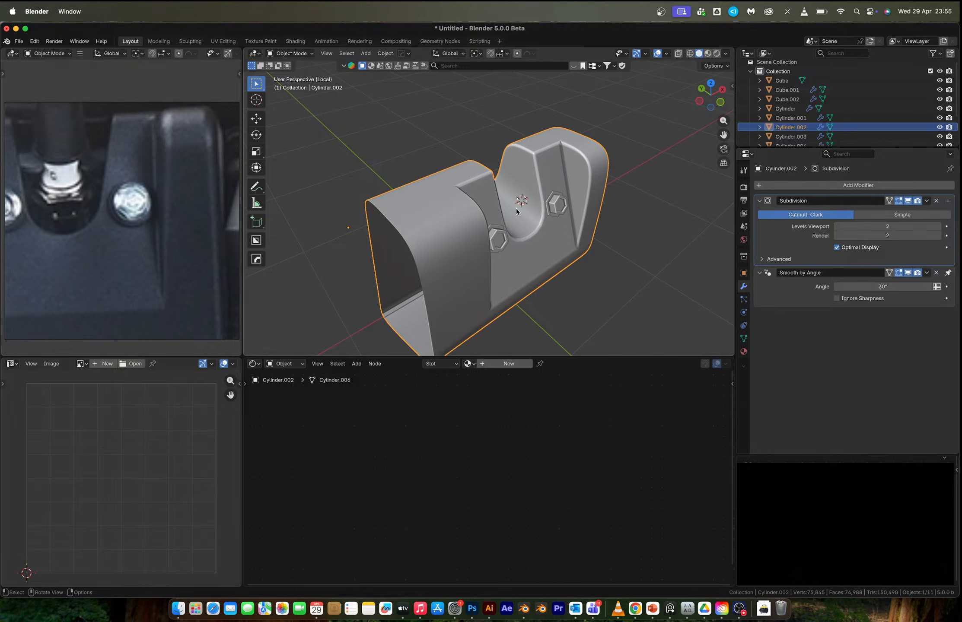
- Open the housing mesh for face editing and select the faces along one inner wall of the spark-plug notch
middle_drag(552, 188, 512, 187)
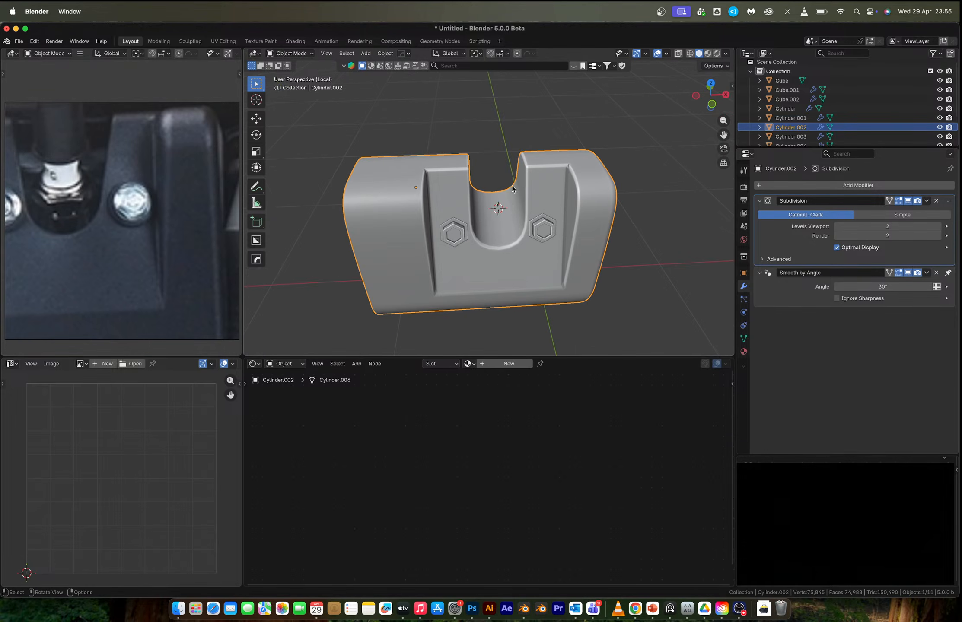
key(Tab)
scroll(511, 186, up, 4)
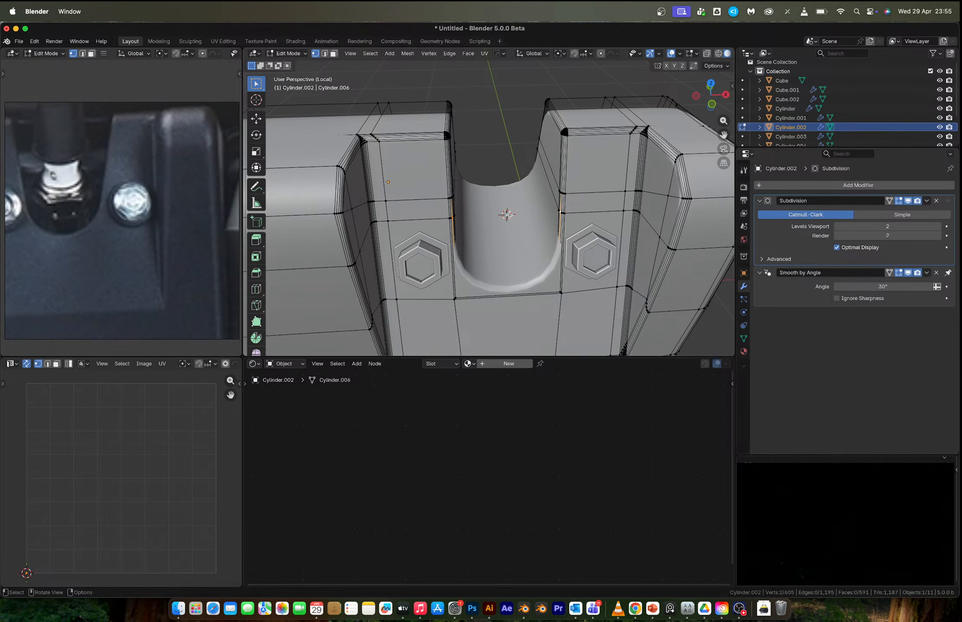
key(3)
click(550, 160)
shift+click(551, 181)
shift+click(545, 194)
shift+click(544, 201)
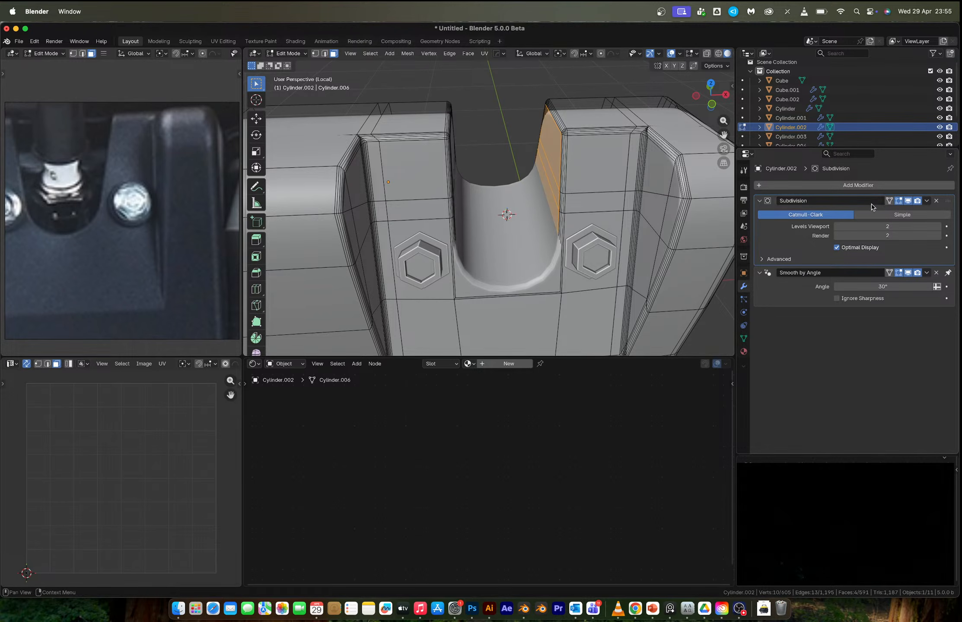
- Hide the subdivision in the viewport and add the faces of the notch's opposite wall to the selection
click(908, 201)
middle_drag(495, 230, 543, 249)
middle_drag(444, 100, 429, 204)
shift+click(429, 204)
shift+click(434, 166)
shift+click(436, 135)
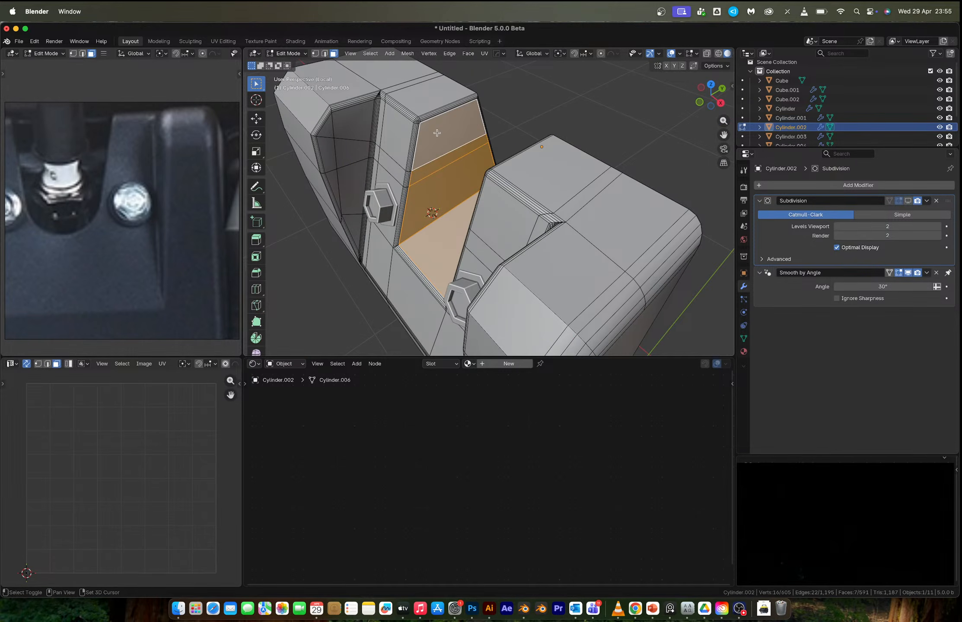
- Grow the selection to the narrow border faces around the notch and delete the selected faces
click(370, 53)
mouse_move(399, 157)
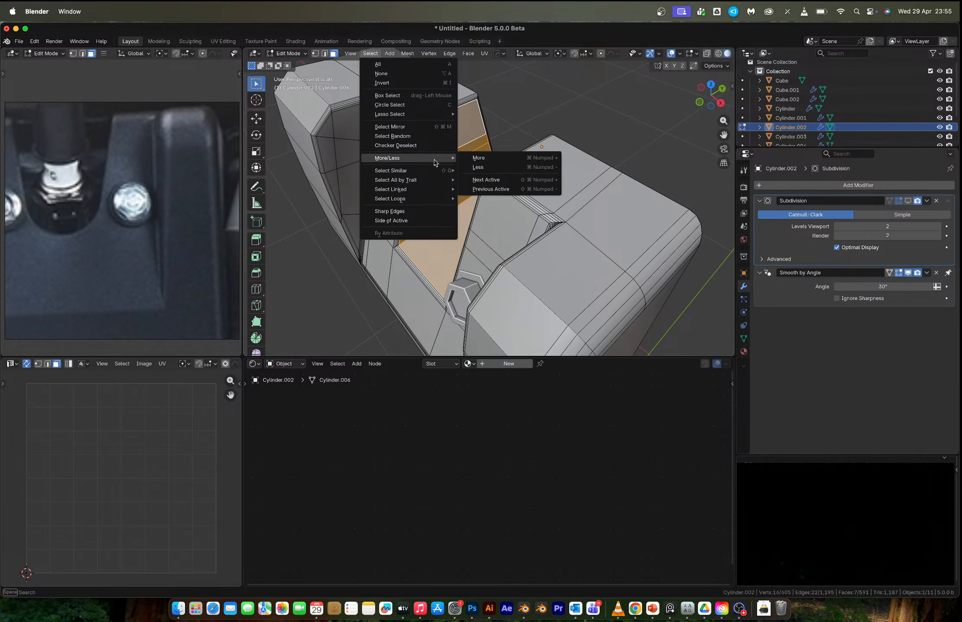
click(466, 158)
key(ctrl+KP_Add)
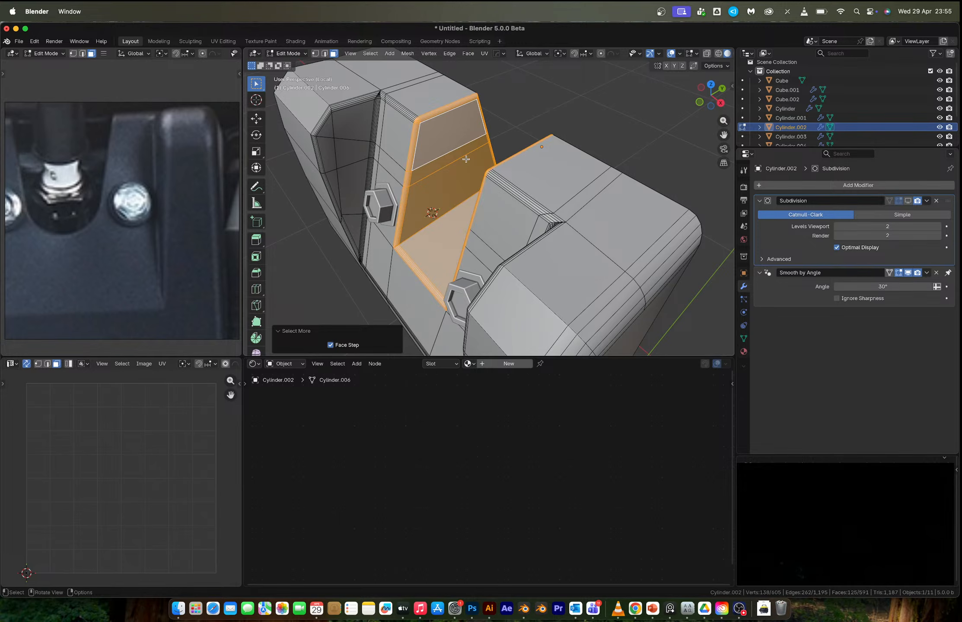
key(x)
click(466, 159)
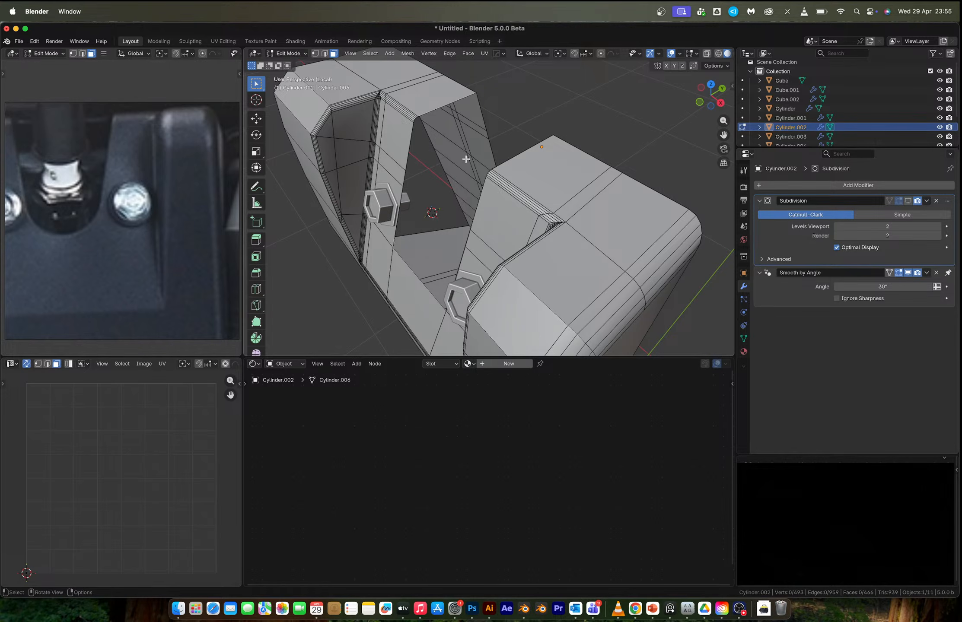
key(Tab)
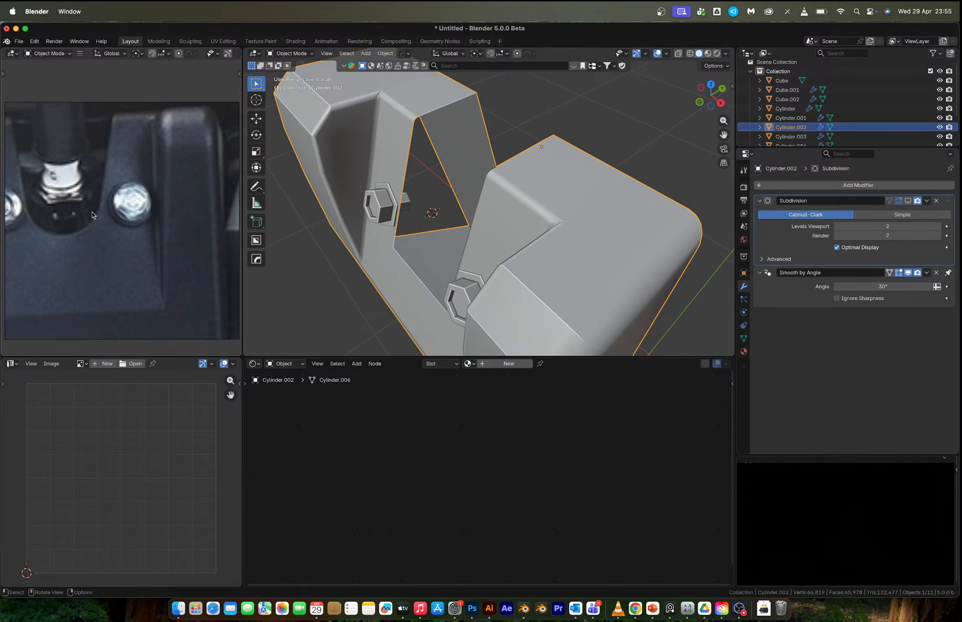
middle_drag(404, 220, 498, 218)
scroll(443, 201, down, 5)
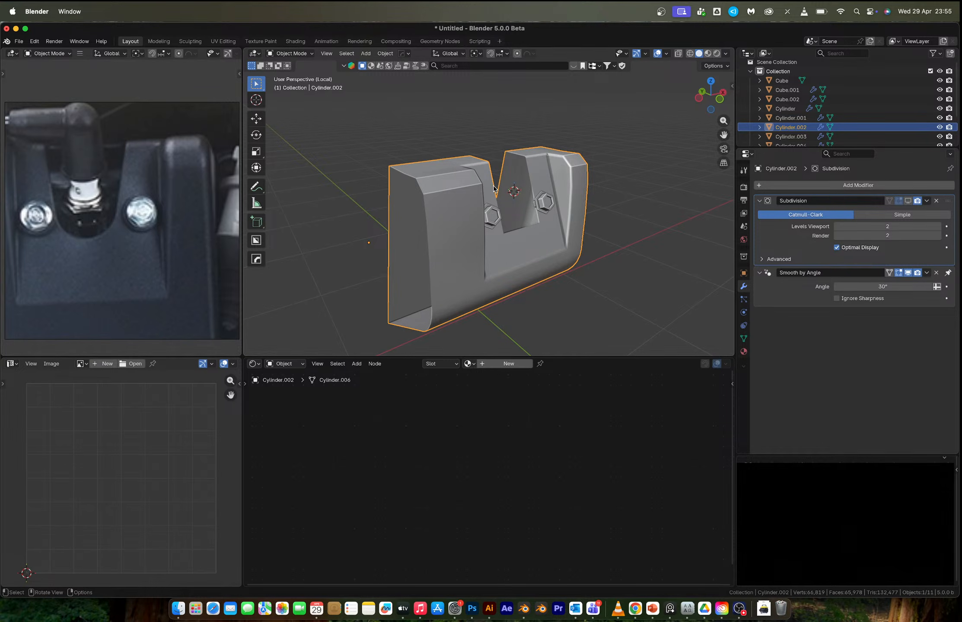
- Select two opposite horizontal edges of the notch opening in the housing mesh and snap the 3D cursor midway between them
middle_drag(494, 187, 468, 220)
key(Tab)
click(493, 235)
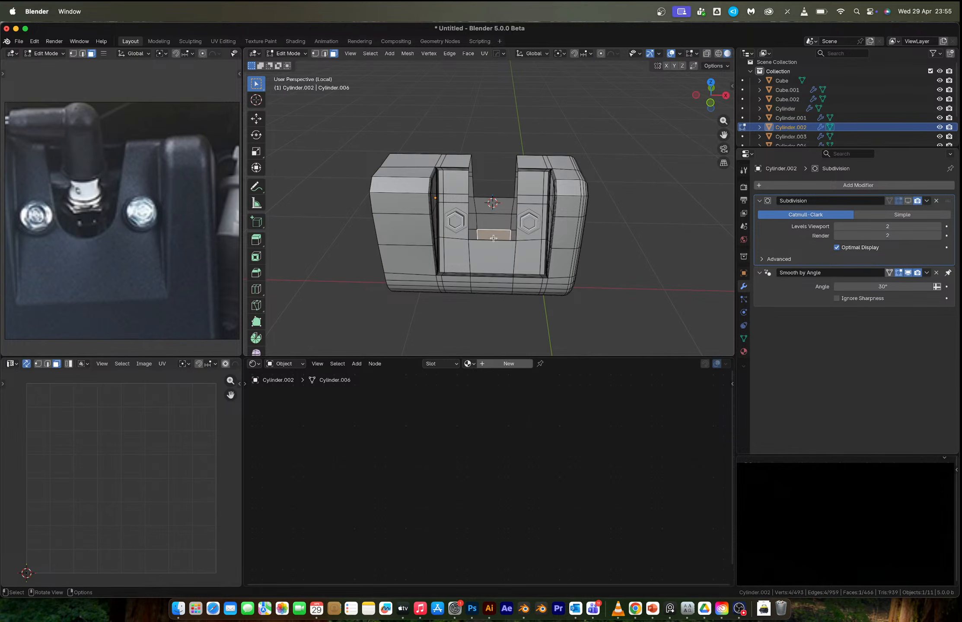
key(2)
click(492, 198)
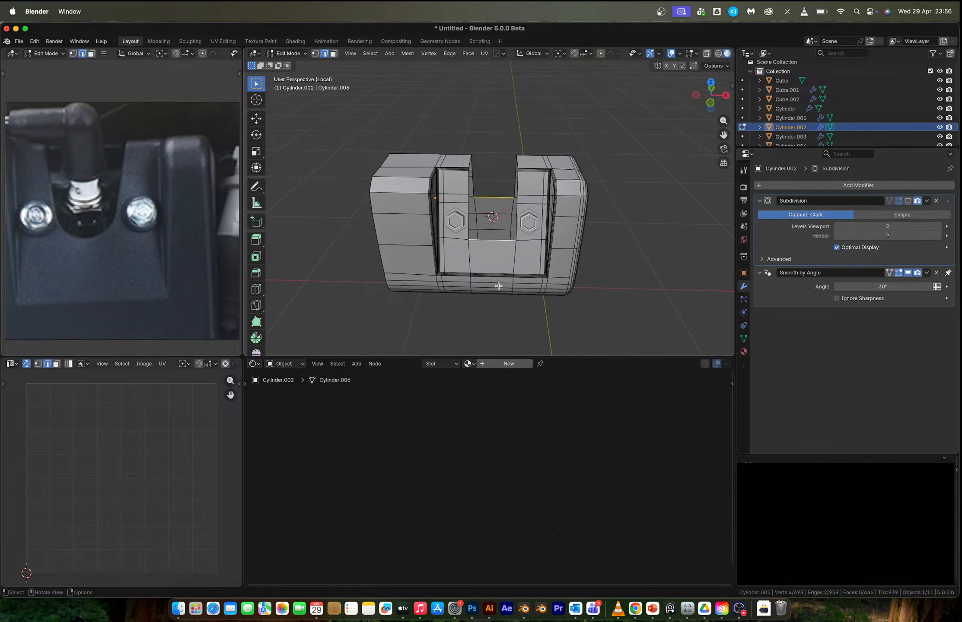
- Add a cylinder with 32 vertices at the 3D cursor in the notch
key(Tab)
key(shift+a)
mouse_move(508, 254)
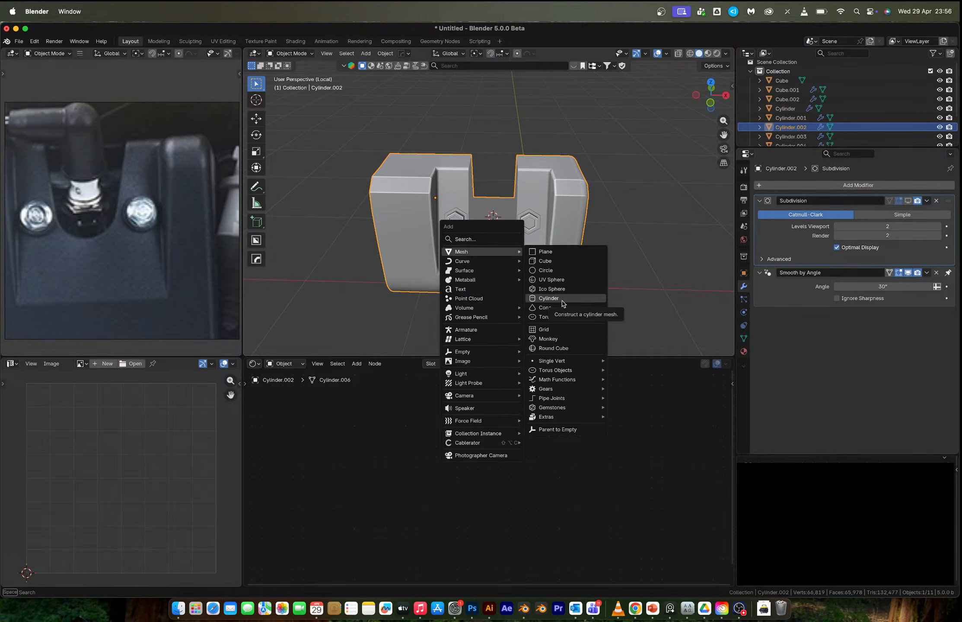
click(548, 299)
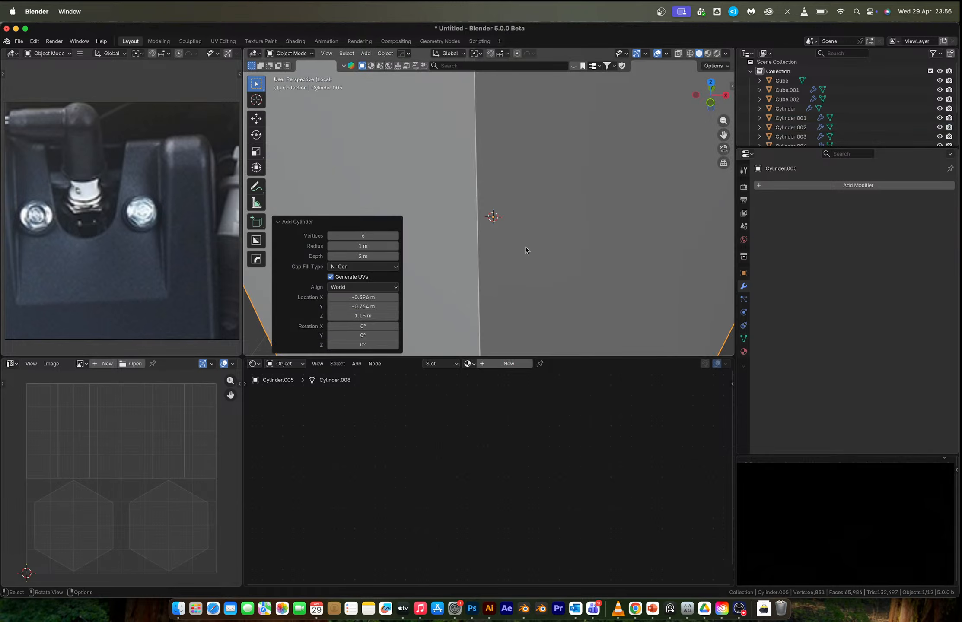
click(355, 236)
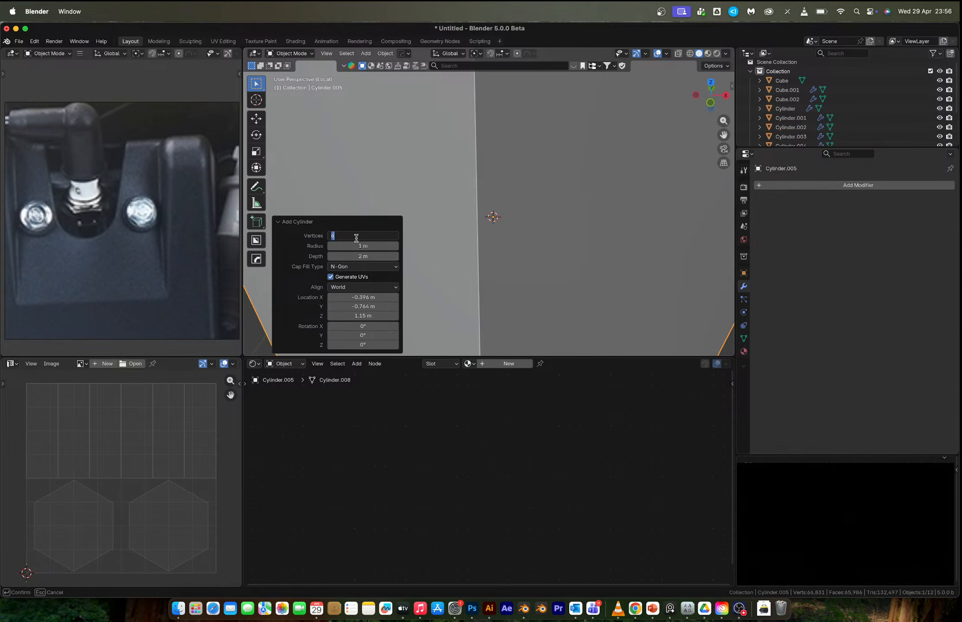
key(Return)
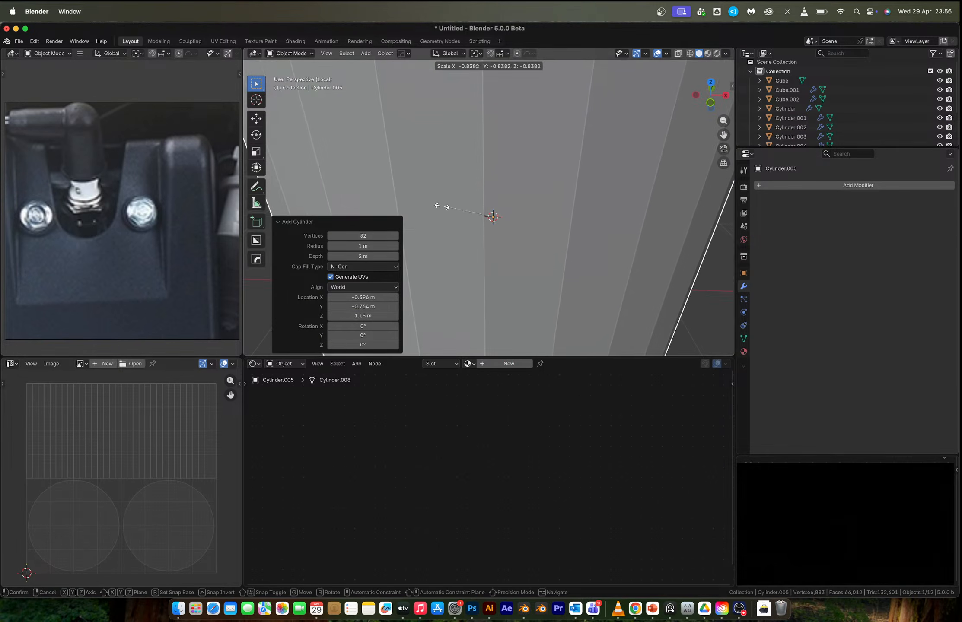
- Scale the cylinder uniformly by about 0.404 and again by about 0.245 so it fits between the notch walls
key(s)
click(537, 229)
key(s)
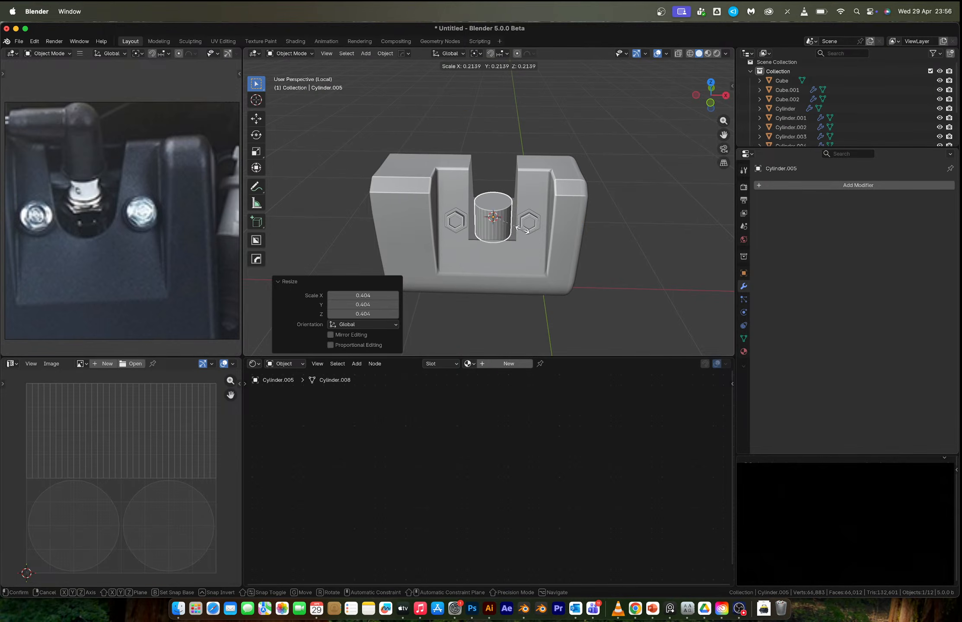
click(527, 232)
- Move the cylinder about -0.078 m along Y and scale it uniformly by about 0.736
key(g)
key(y)
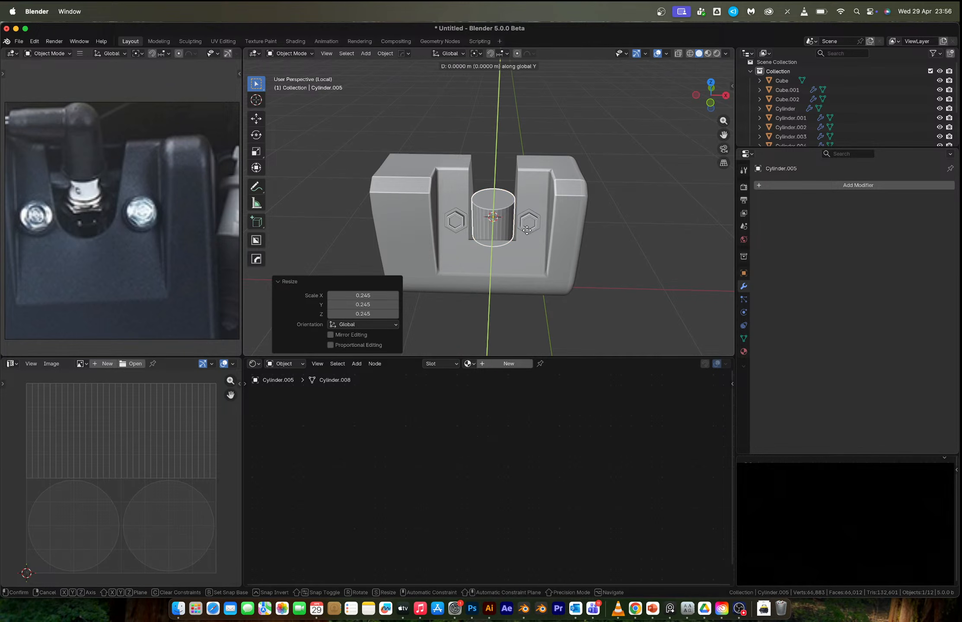
click(533, 239)
key(s)
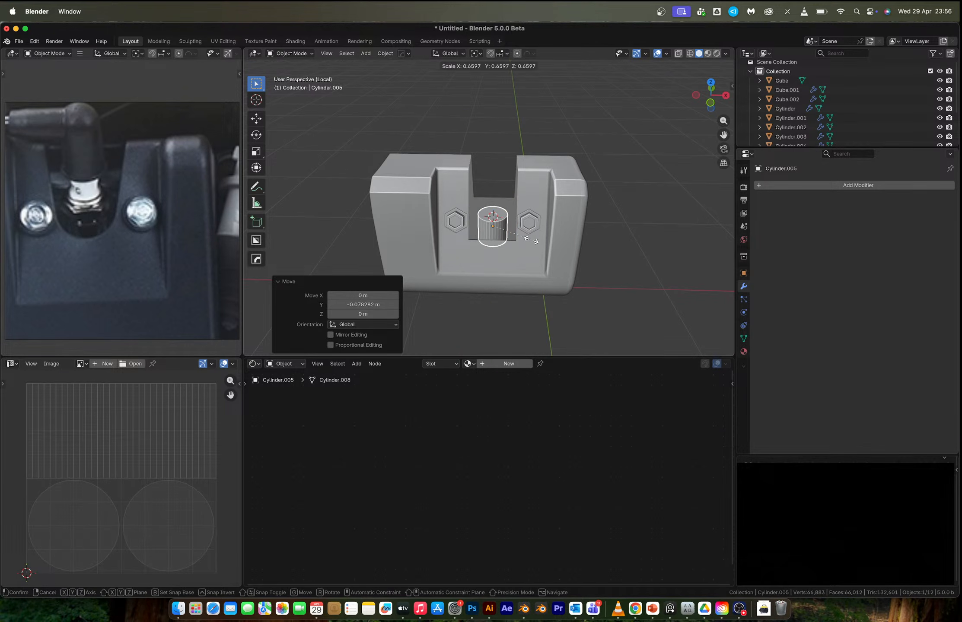
right_click(536, 241)
- Lower the cylinder about 0.028 m along Z and copy it to the clipboard
key(g)
key(z)
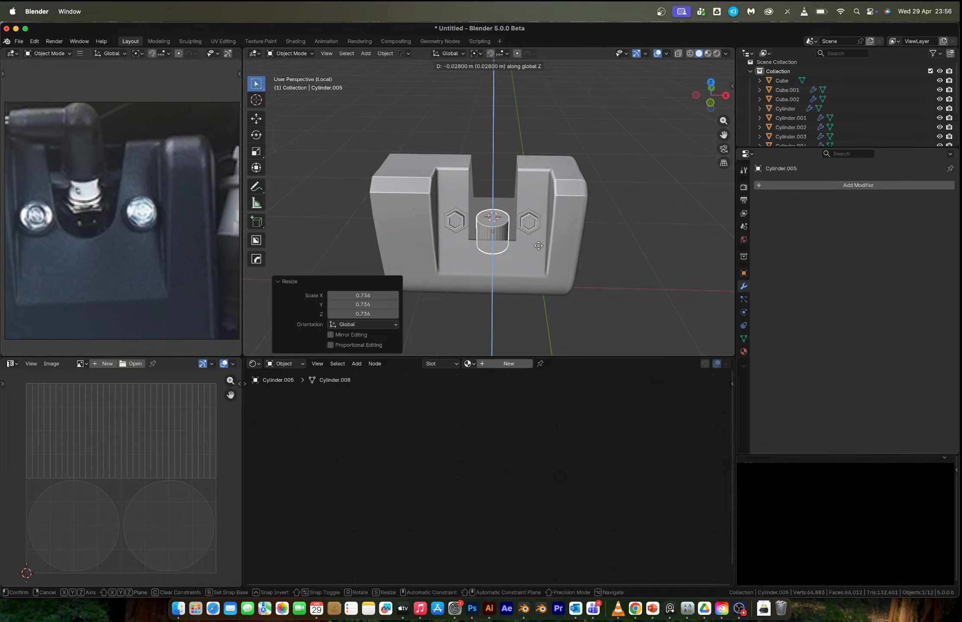
click(538, 248)
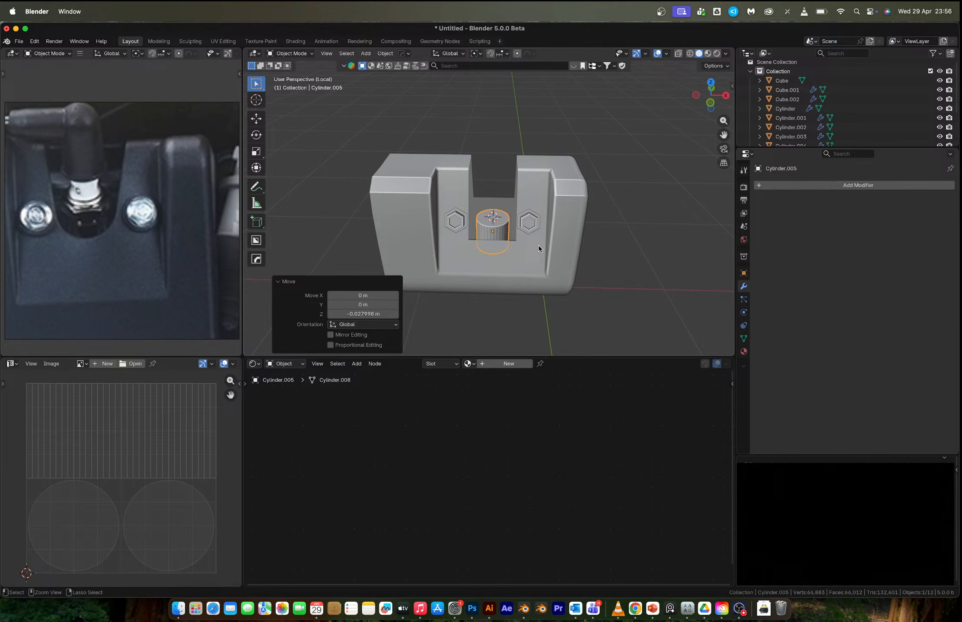
key(ctrl+c)
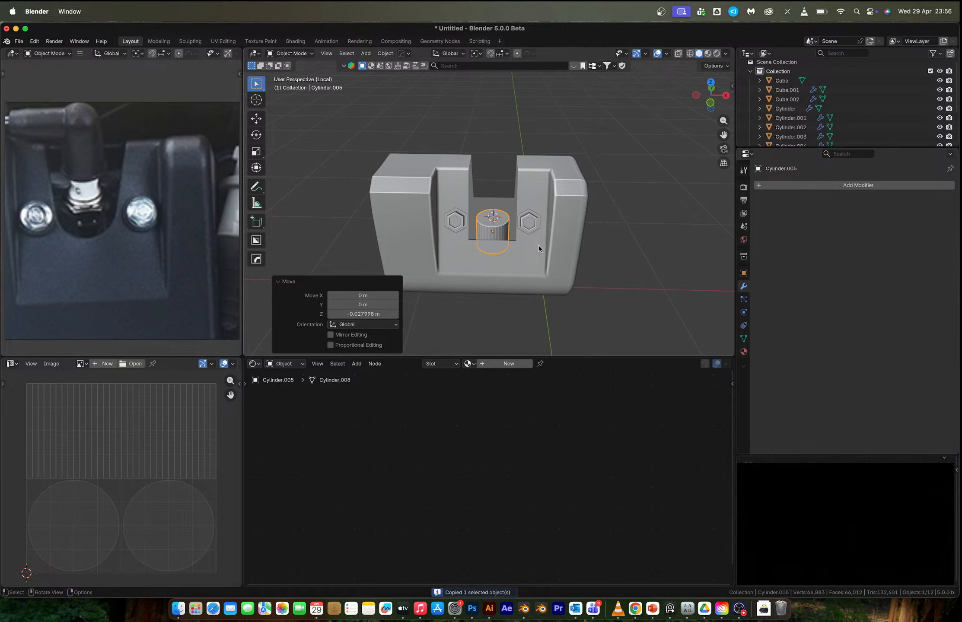
- Undo the cylinder edits and the notch face deletion so the housing has its original notch again
key(ctrl+z)
key(ctrl+z)
key(ctrl+z)
key(ctrl+z)
key(ctrl+z)
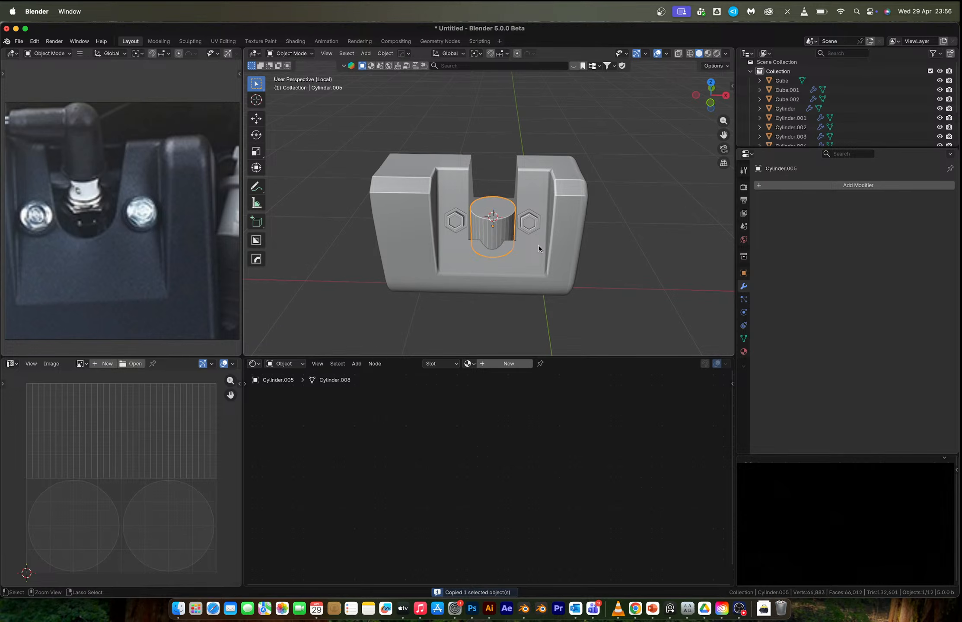
key(ctrl+z)
key(ctrl+z)
key(ctrl+z)
key(ctrl+z)
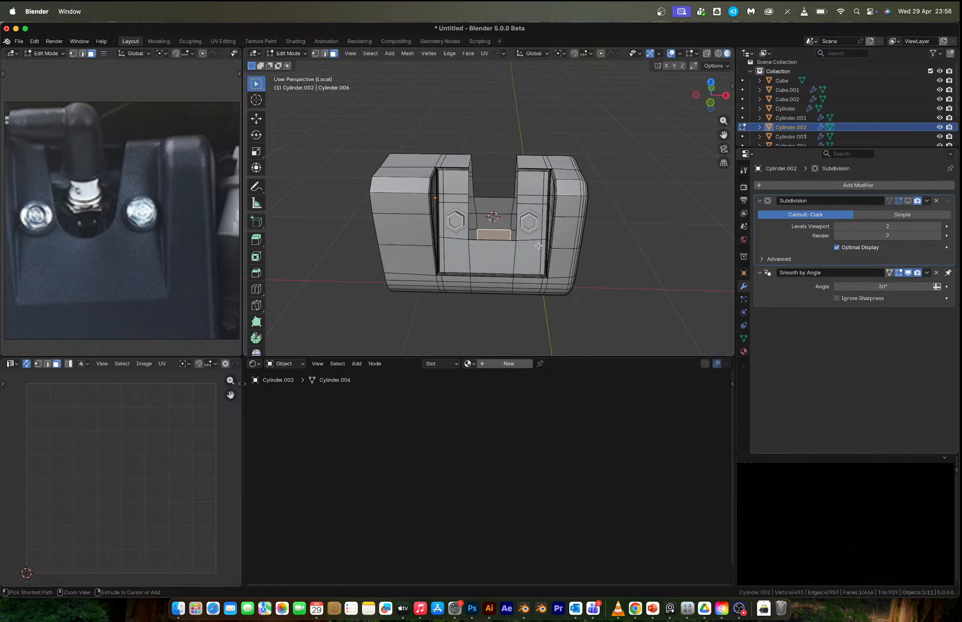
key(Tab)
scroll(538, 245, up, 3)
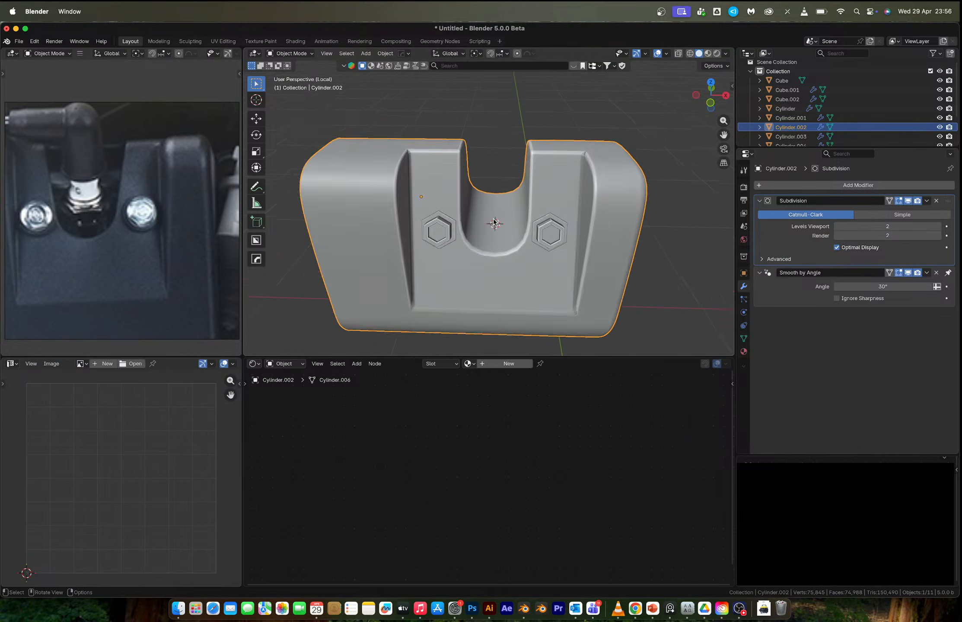
- Hide the housing's subdivision in the viewport and inset the notch floor face by about 0.031 m
mouse_move(503, 218)
middle_down()
mouse_move(473, 226)
mouse_move(491, 227)
middle_up()
key(Tab)
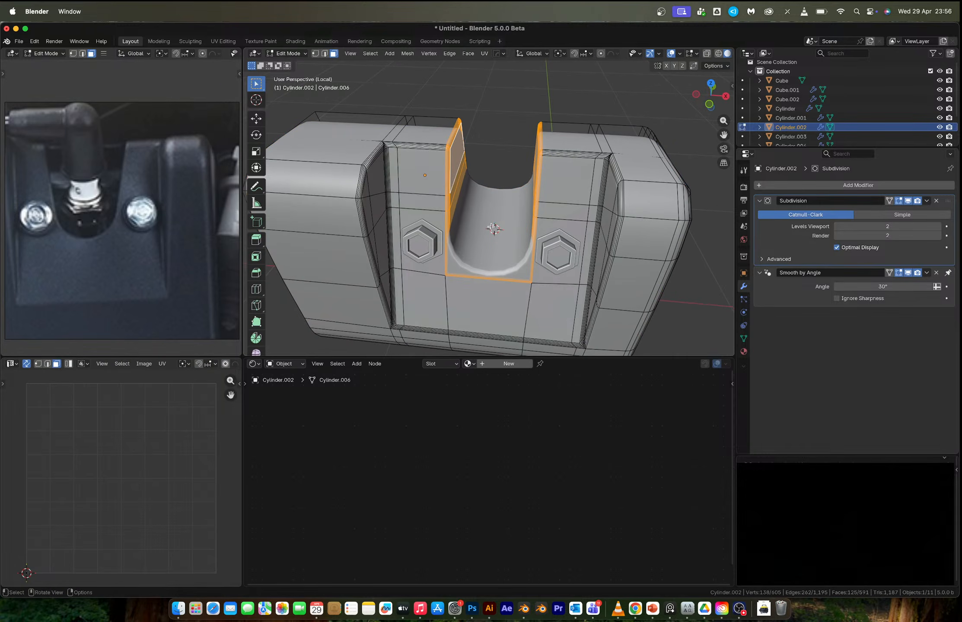
click(907, 200)
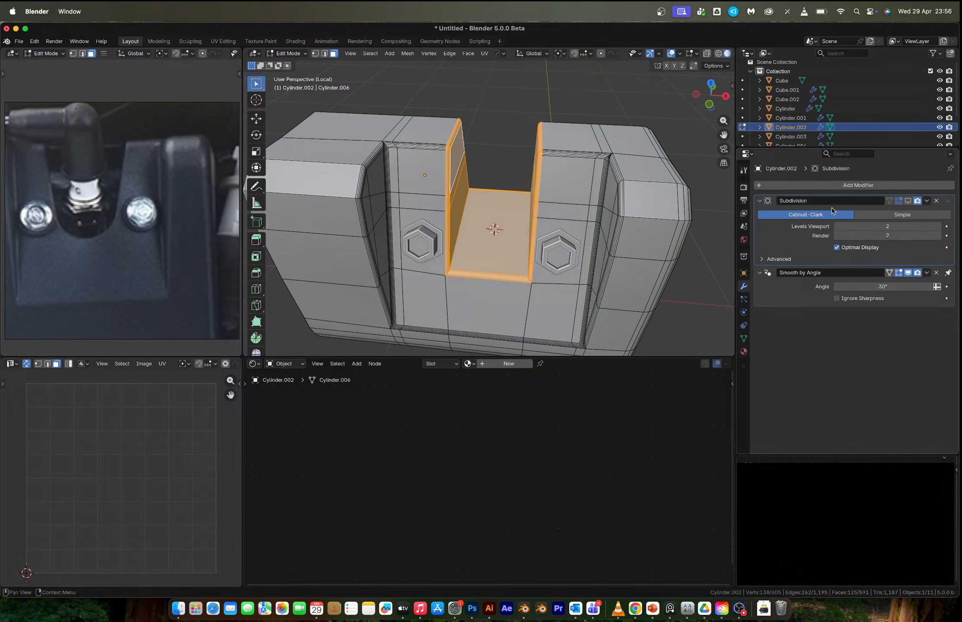
click(494, 238)
key(i)
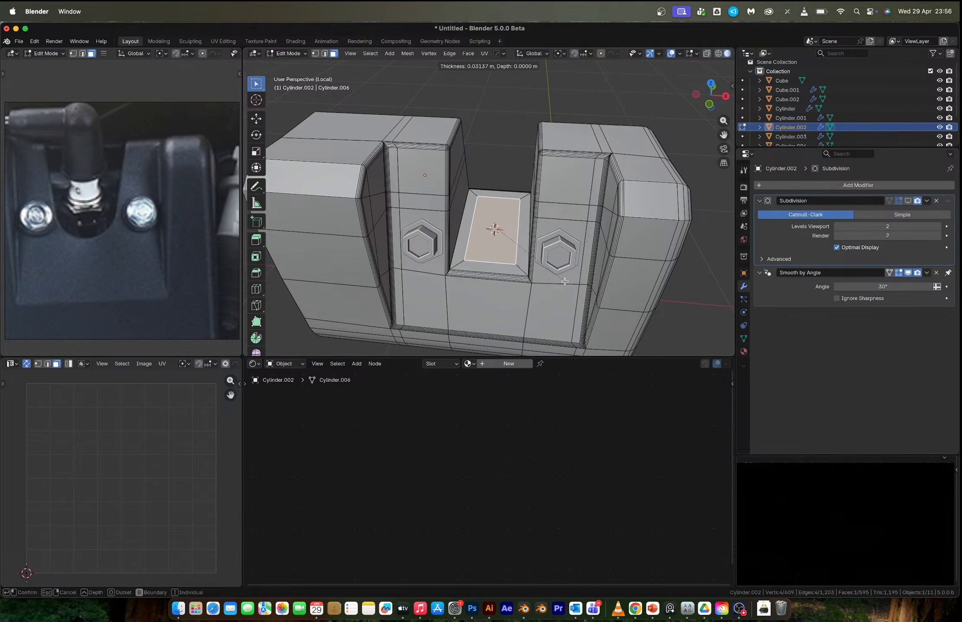
click(565, 282)
- Subdivide the inset floor face with one cut and shape it into a circle with LoopTools
right_click(534, 243)
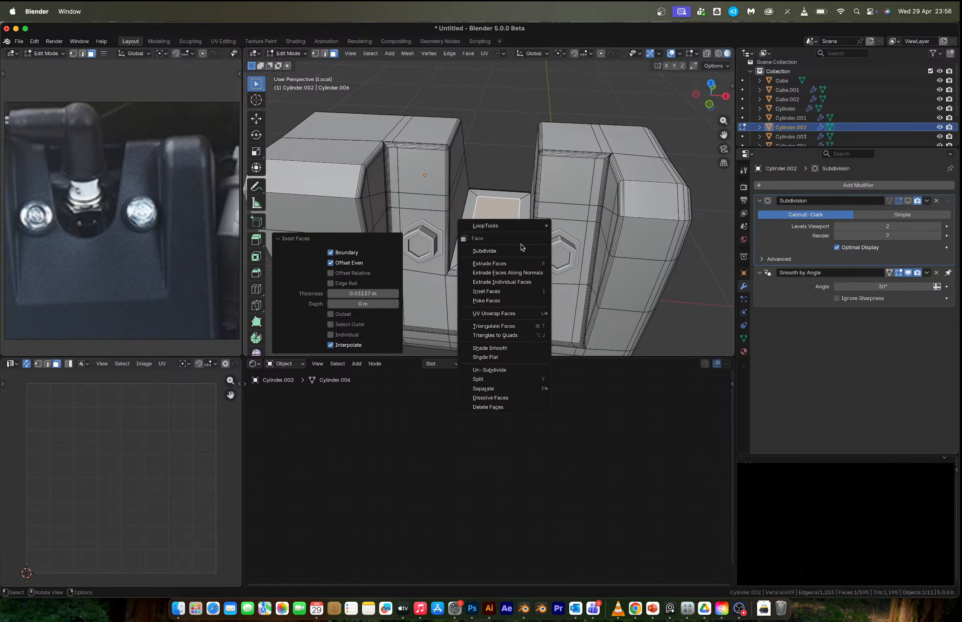
click(521, 249)
right_click(519, 248)
mouse_move(513, 222)
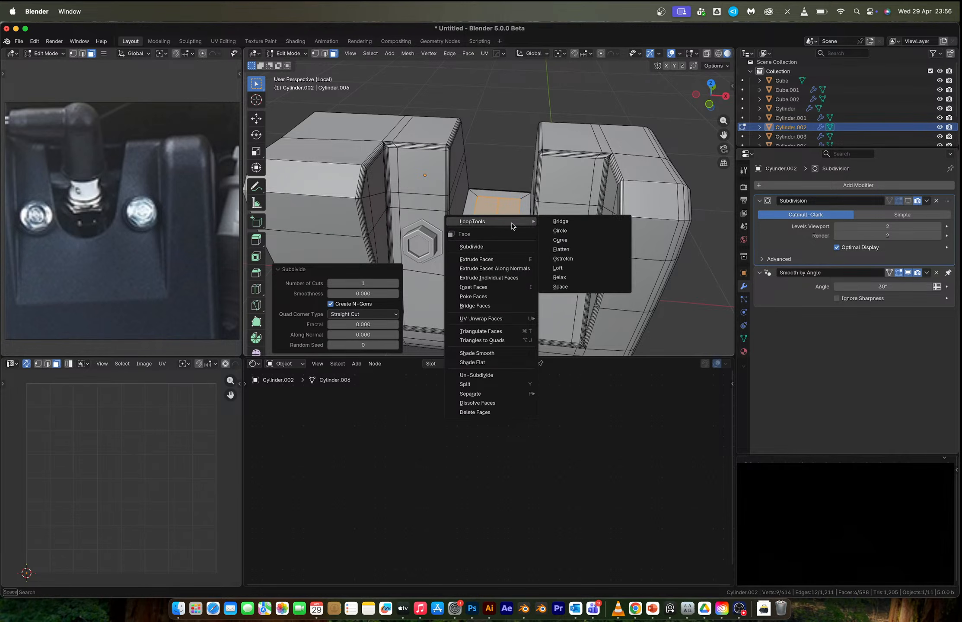
click(557, 231)
- Scale the circular faces to about 0.57 and extrude them into the notch floor as a hole, with the subdivision shown again
key(s)
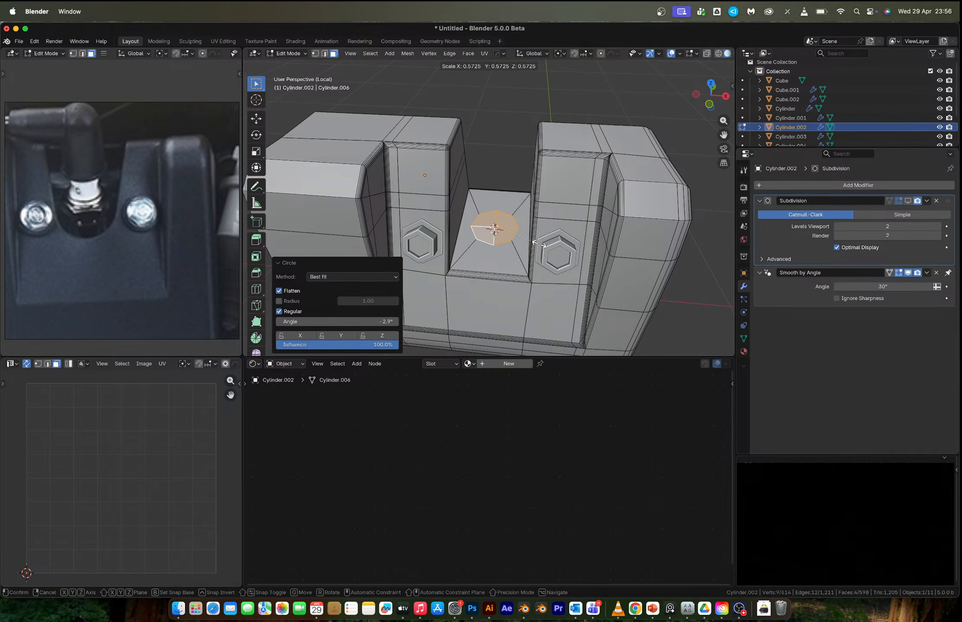
click(532, 241)
key(e)
click(553, 270)
key(Tab)
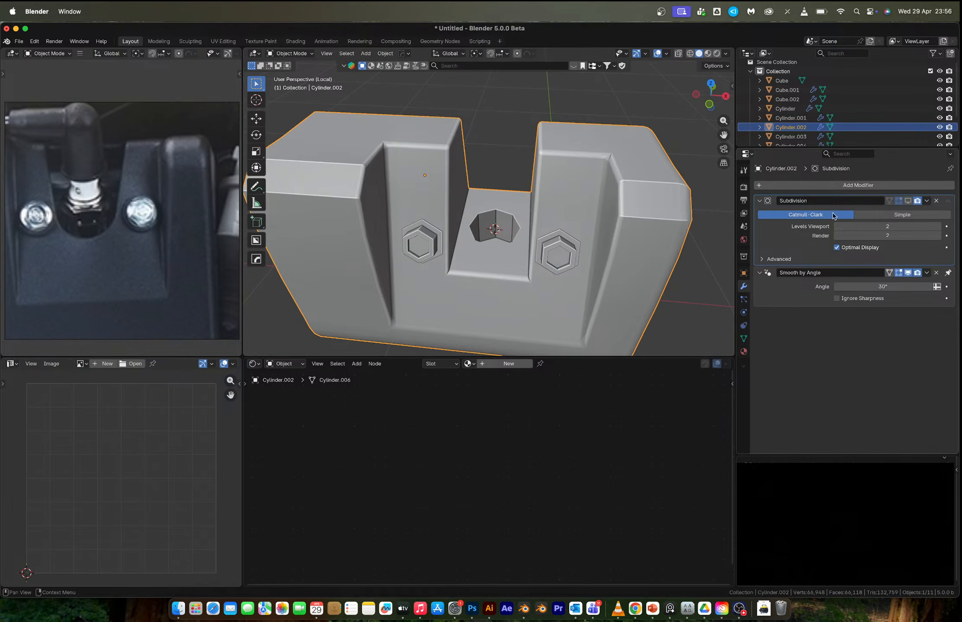
click(898, 202)
middle_drag(475, 240, 481, 216)
- Add a loop cut around the hole's inner wall and slide it about 0.64 toward the rim to sharpen it
key(Tab)
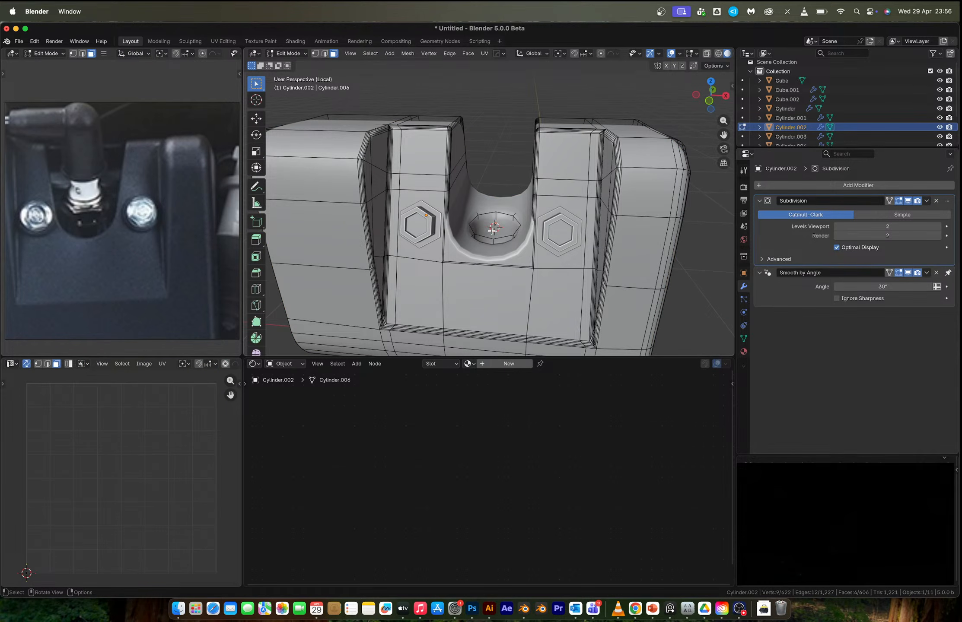
key(ctrl+r)
click(502, 225)
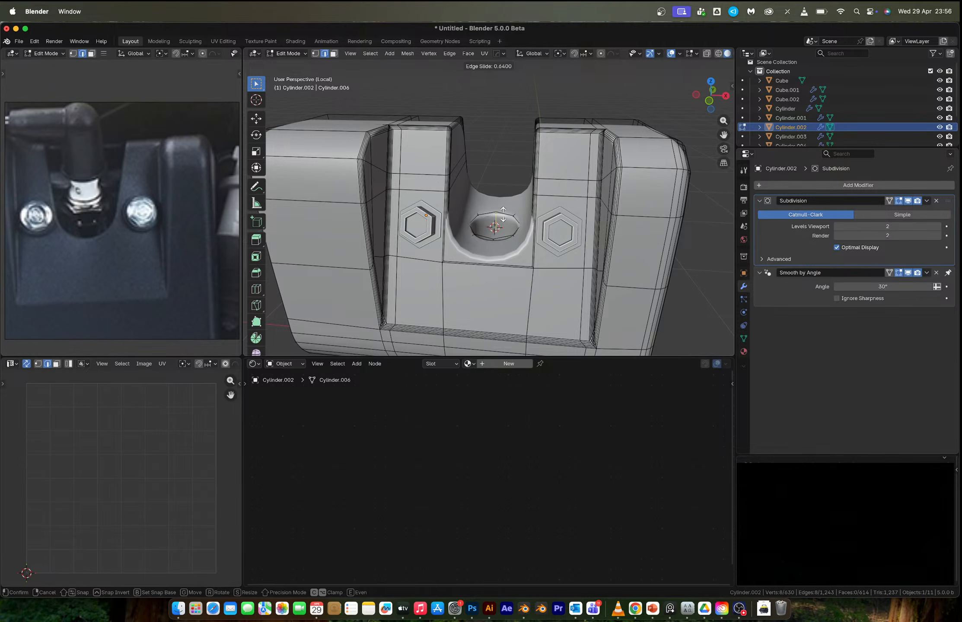
click(503, 215)
key(Tab)
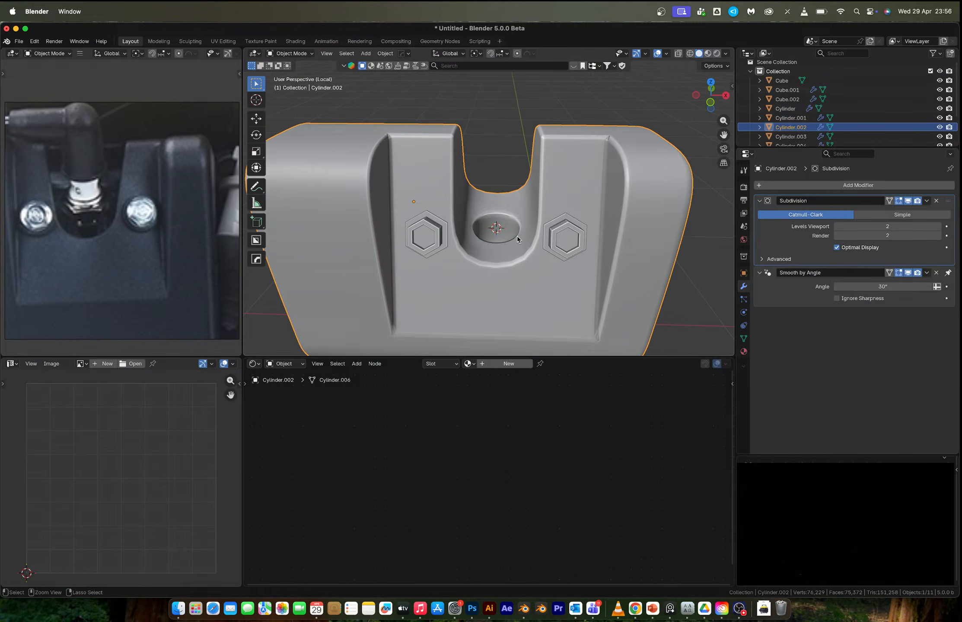
- Paste the copied cylinder, snap it to the 3D cursor at the notch hole and resize it to the hole's width
key(ctrl+v)
middle_drag(530, 251, 520, 296)
click(499, 205)
key(Tab)
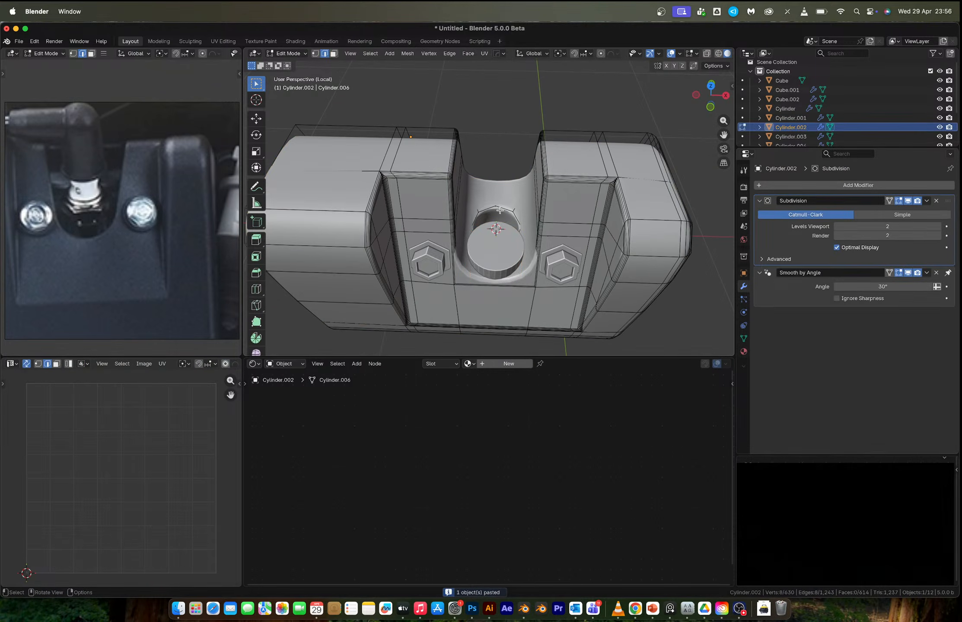
key(Tab)
click(500, 257)
key(shift+s)
click(497, 208)
key(g)
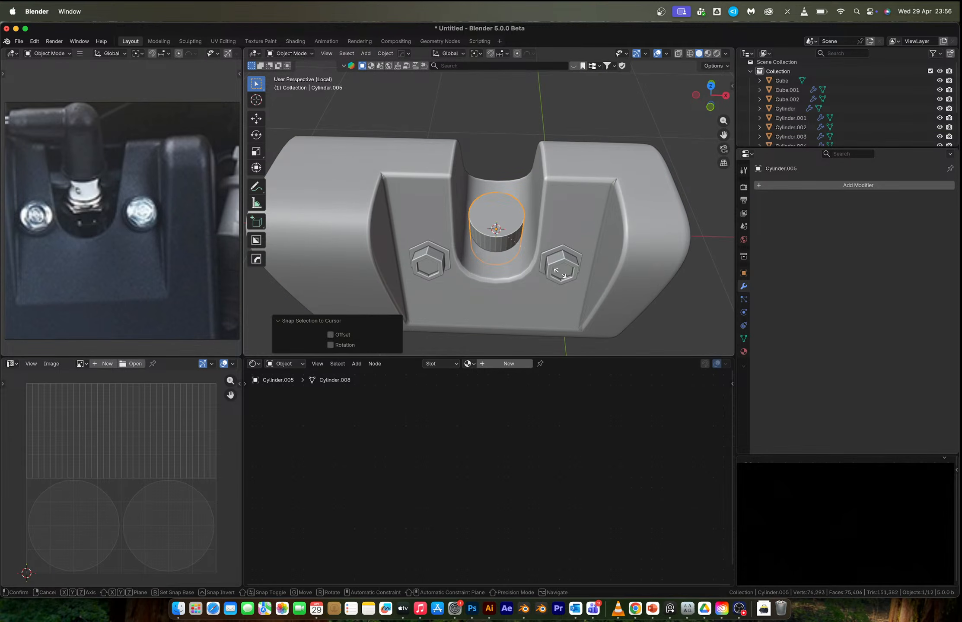
click(536, 257)
middle_drag(535, 257, 519, 200)
scroll(514, 221, up, 4)
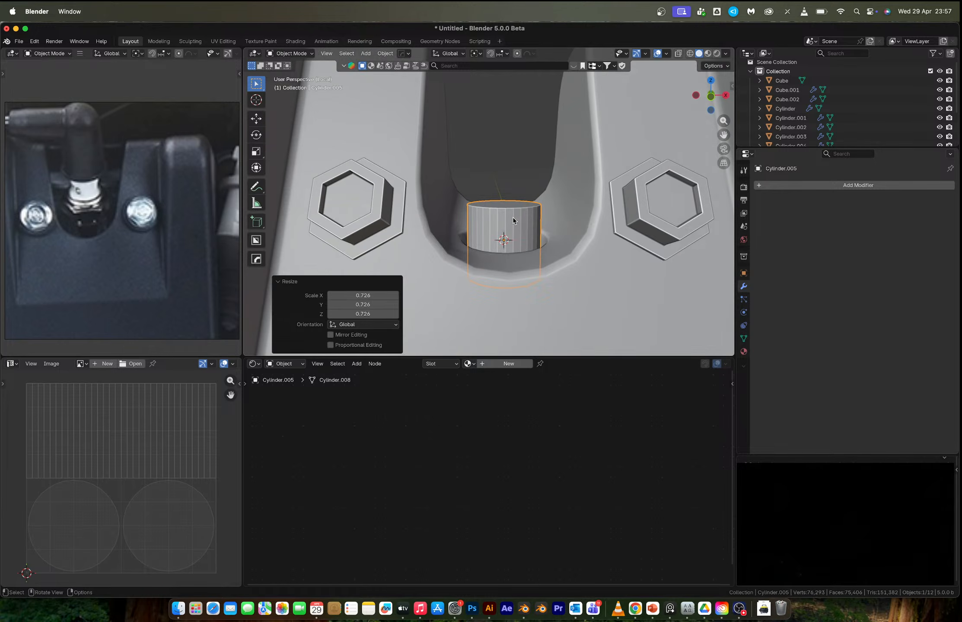
key(s)
click(530, 229)
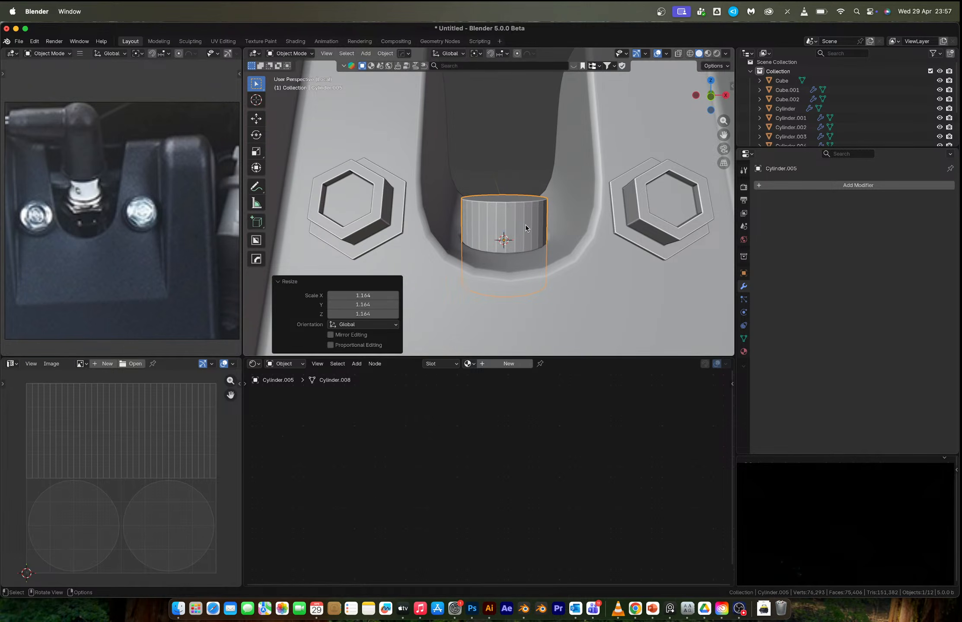
- Delete the pasted cylinder from the notch hole
key(Tab)
middle_drag(520, 219, 504, 229)
key(alt+a)
key(3)
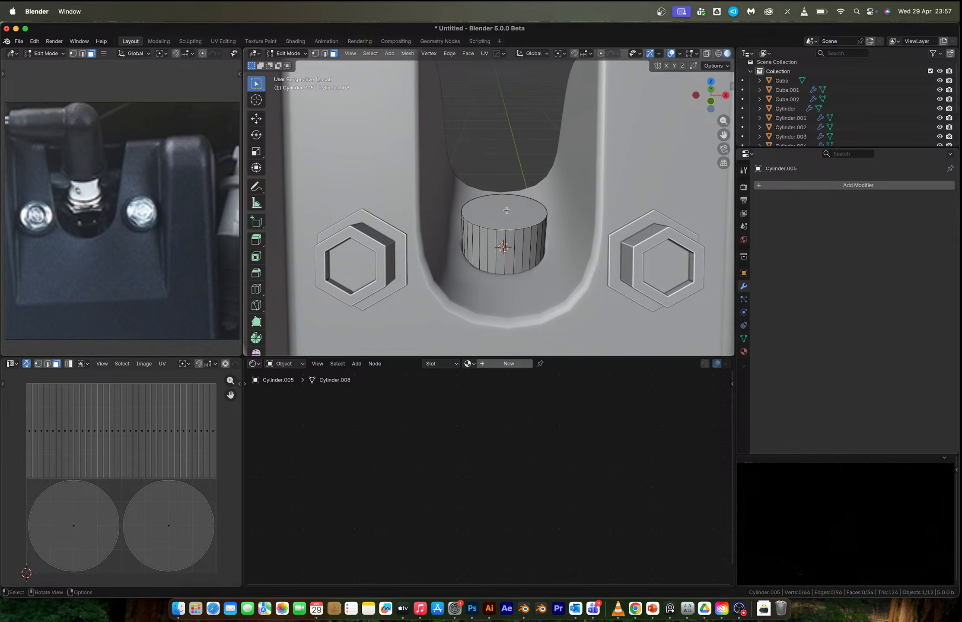
click(520, 216)
key(Tab)
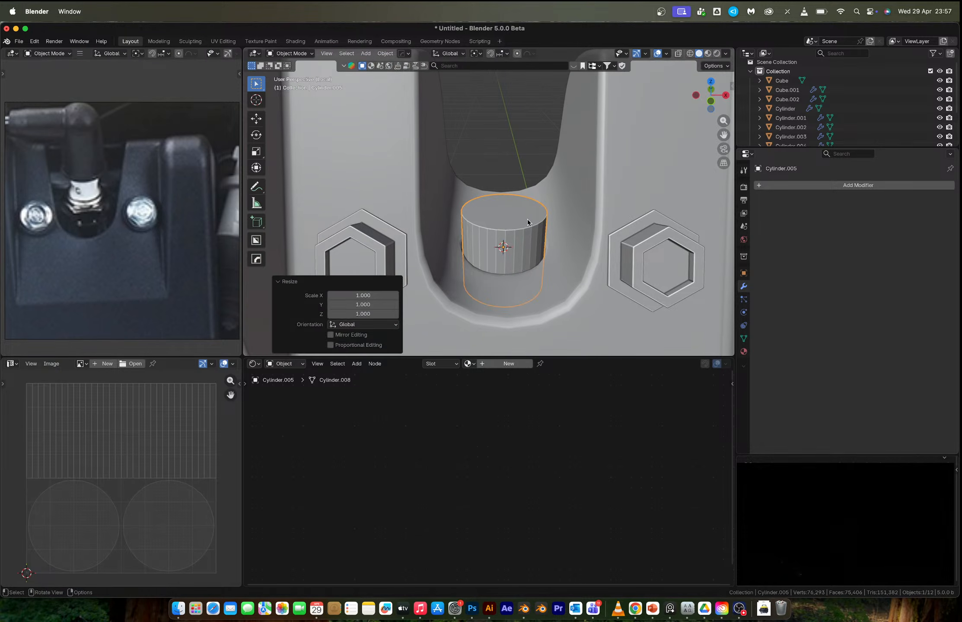
key(Delete)
- Try a six-vertex cylinder in the notch hole, scale it down to the hole's width, and remove it
key(shift+a)
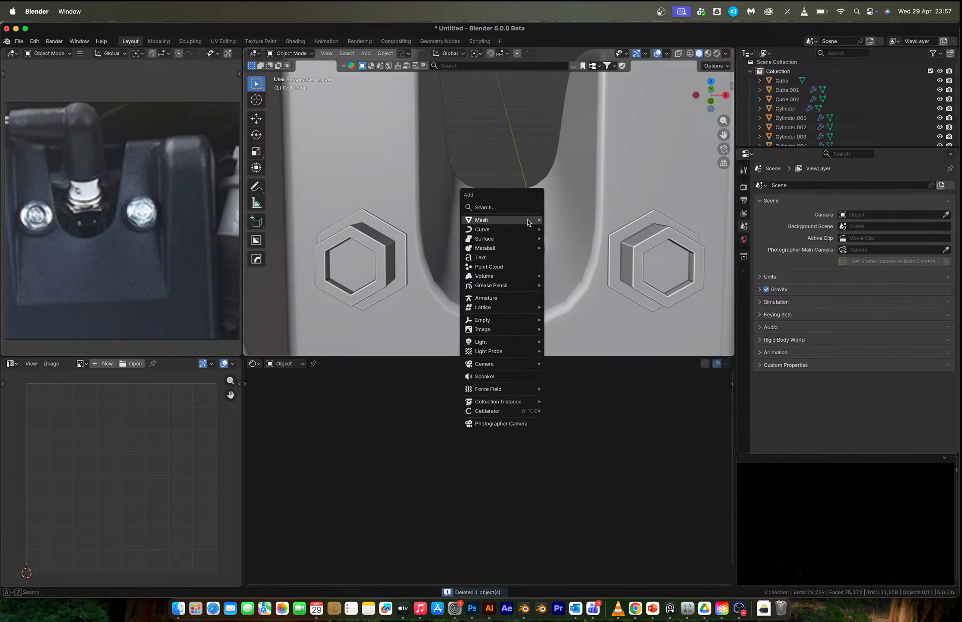
click(566, 267)
click(375, 232)
text(6)
key(Return)
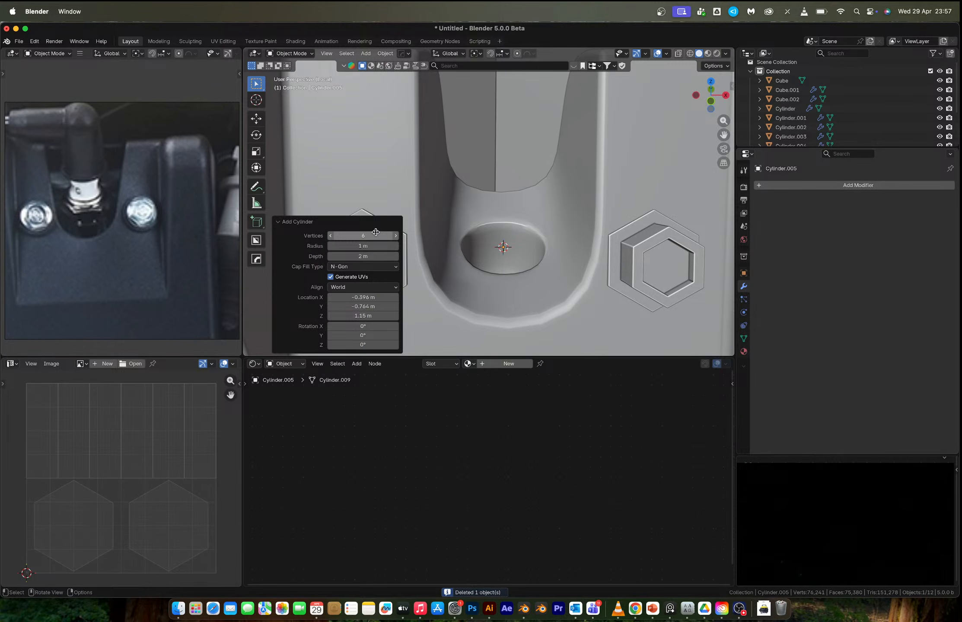
key(s)
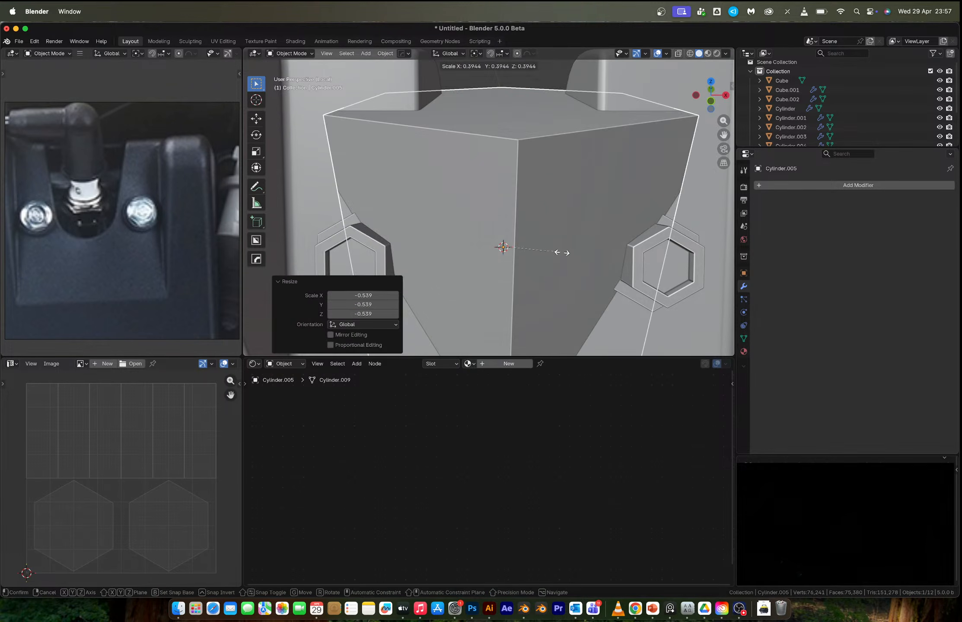
click(558, 253)
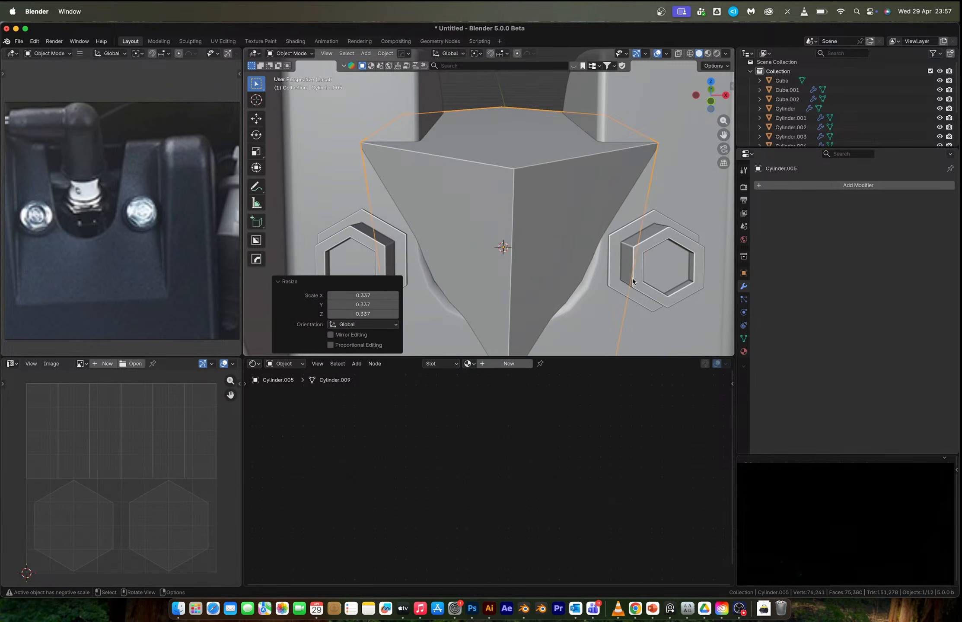
key(s)
click(545, 253)
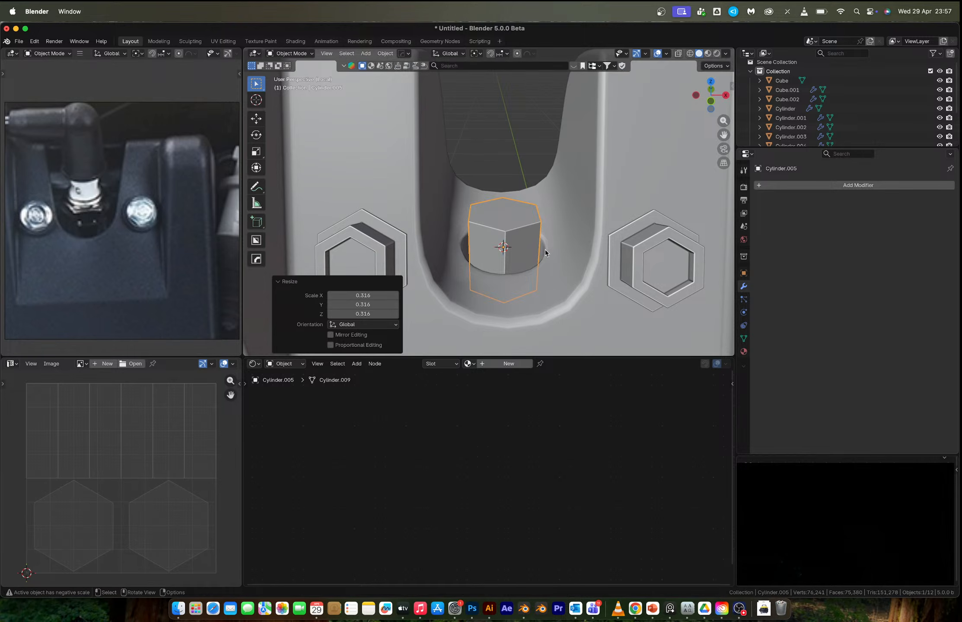
key(s)
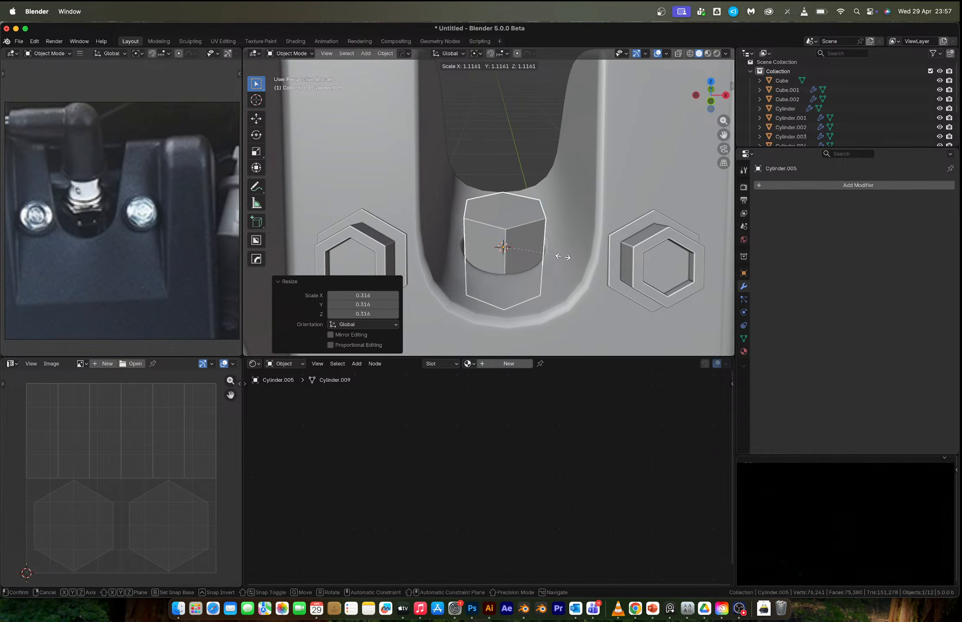
click(562, 257)
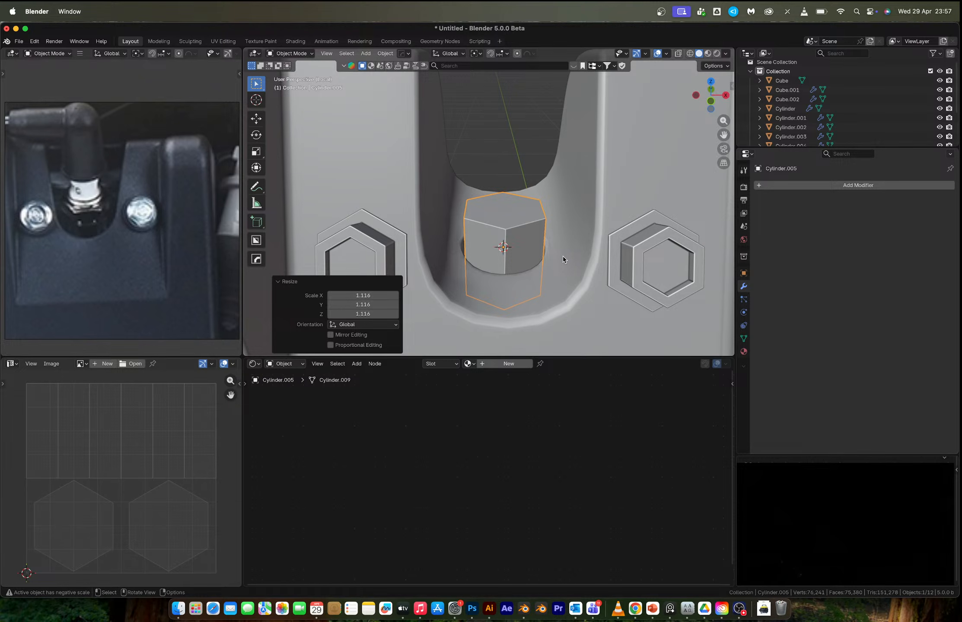
key(x)
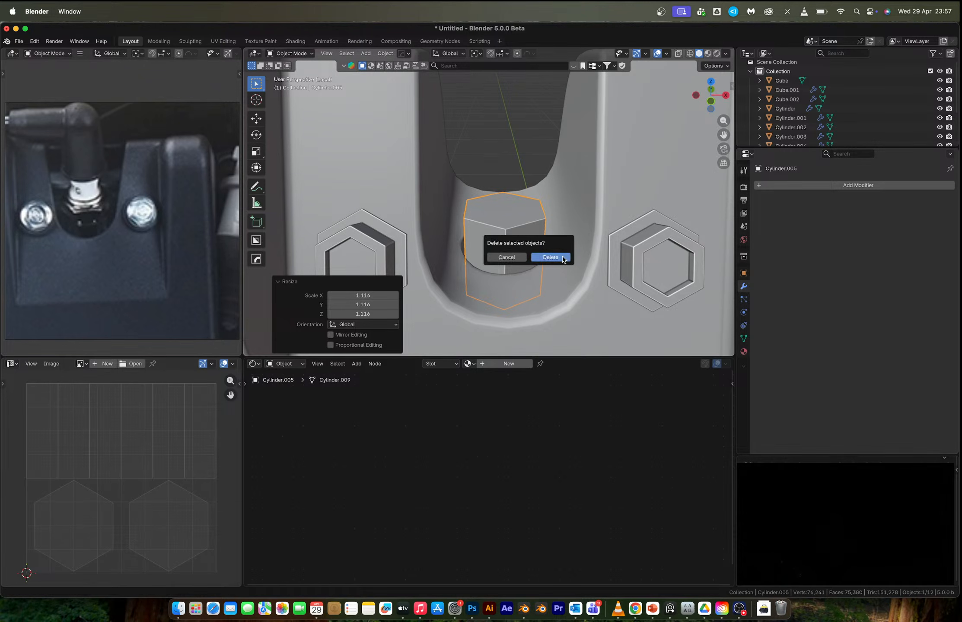
click(562, 255)
key(shift+a)
mouse_move(562, 257)
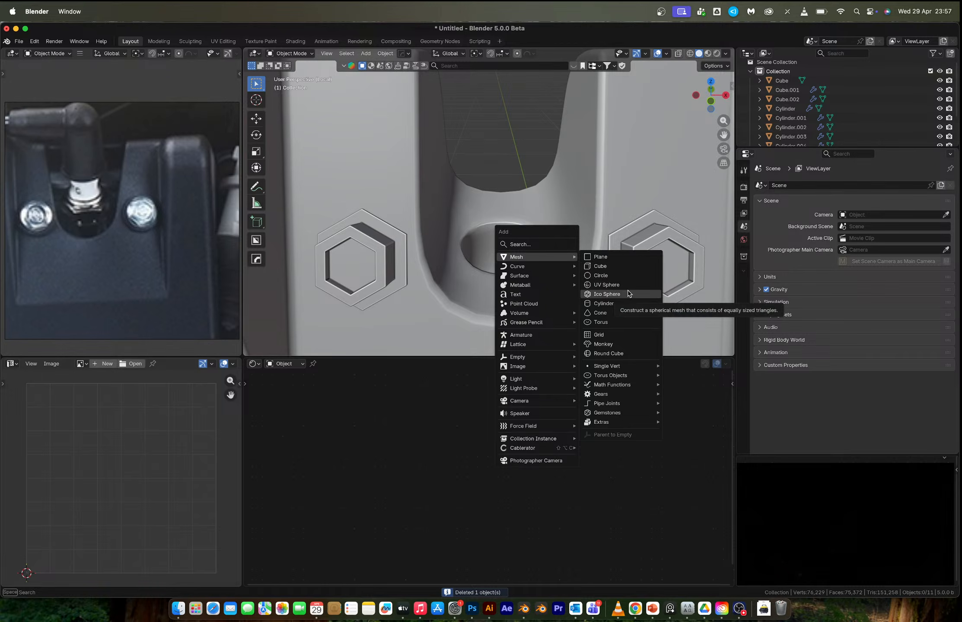
click(622, 303)
key(s)
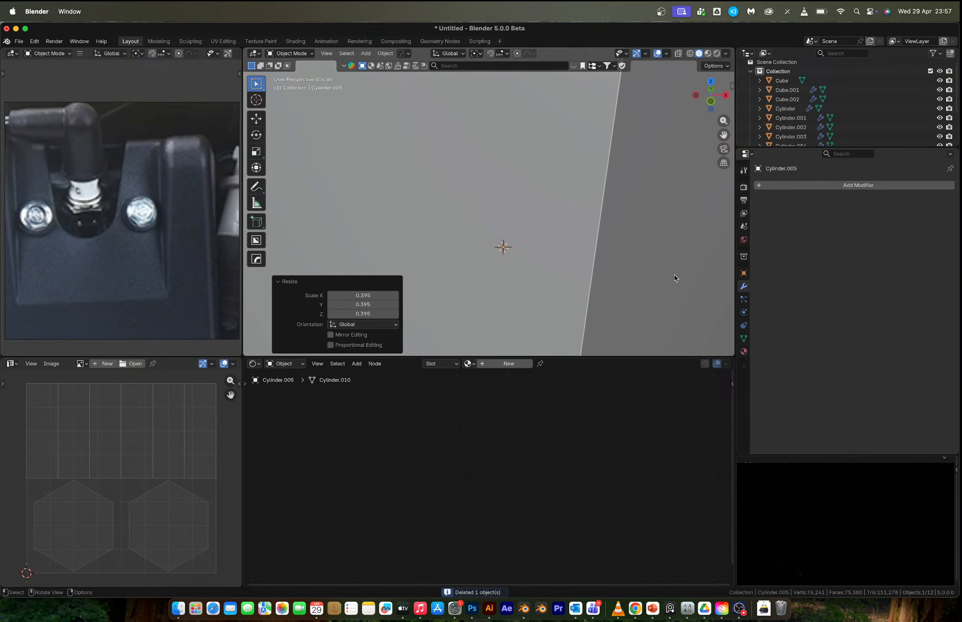
click(527, 241)
key(x)
click(527, 242)
- Add a 32-vertex cylinder at the 3D cursor and scale it down to fit the notch hole
key(shift+a)
mouse_move(528, 239)
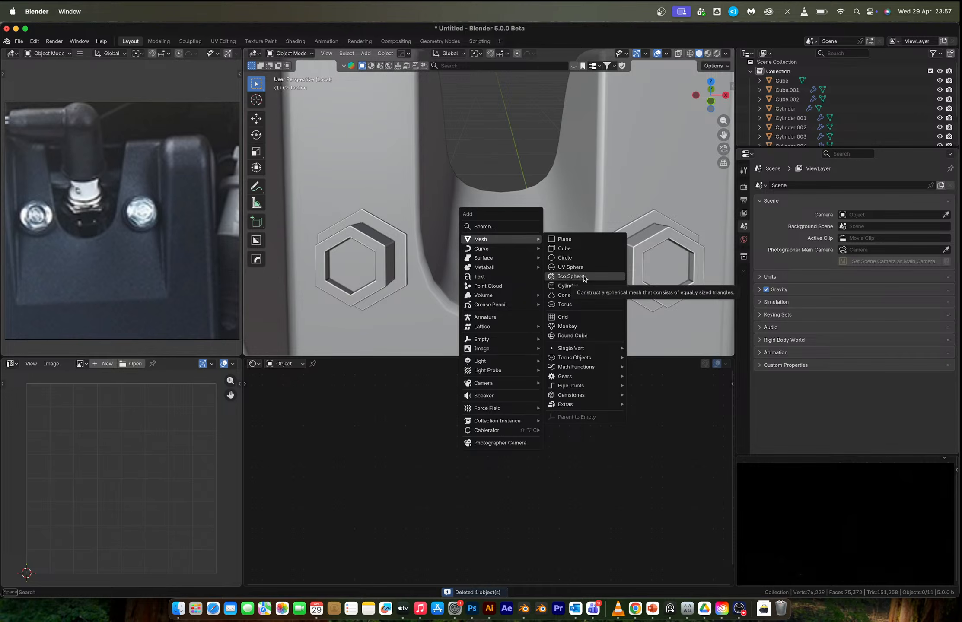
click(567, 285)
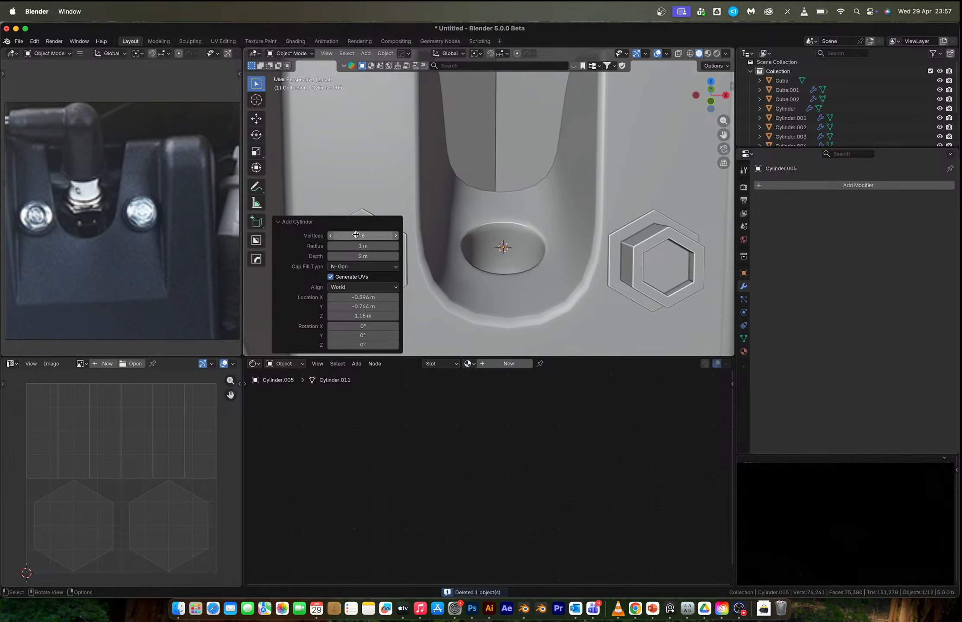
key(s)
click(564, 223)
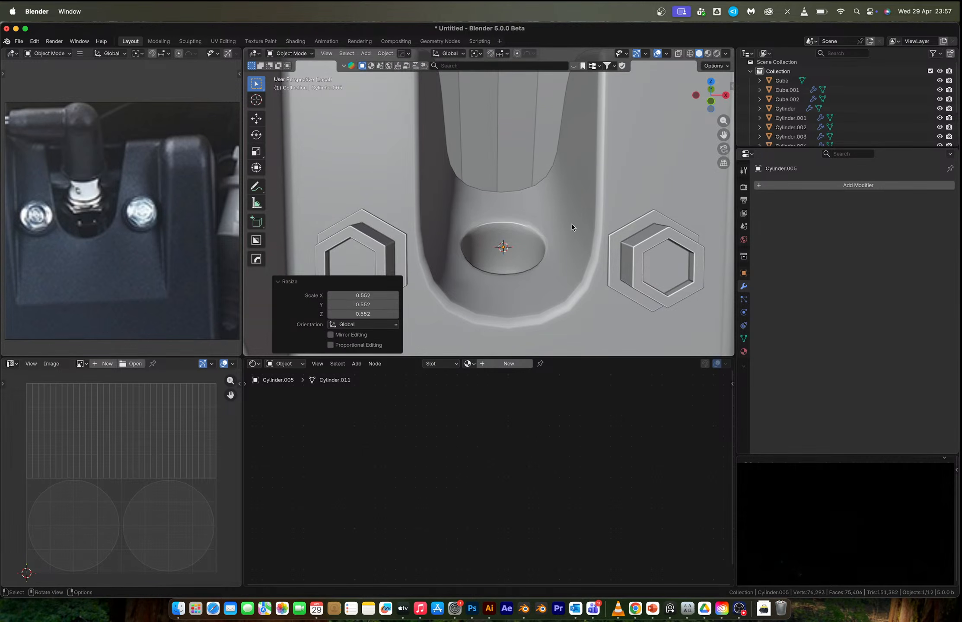
key(s)
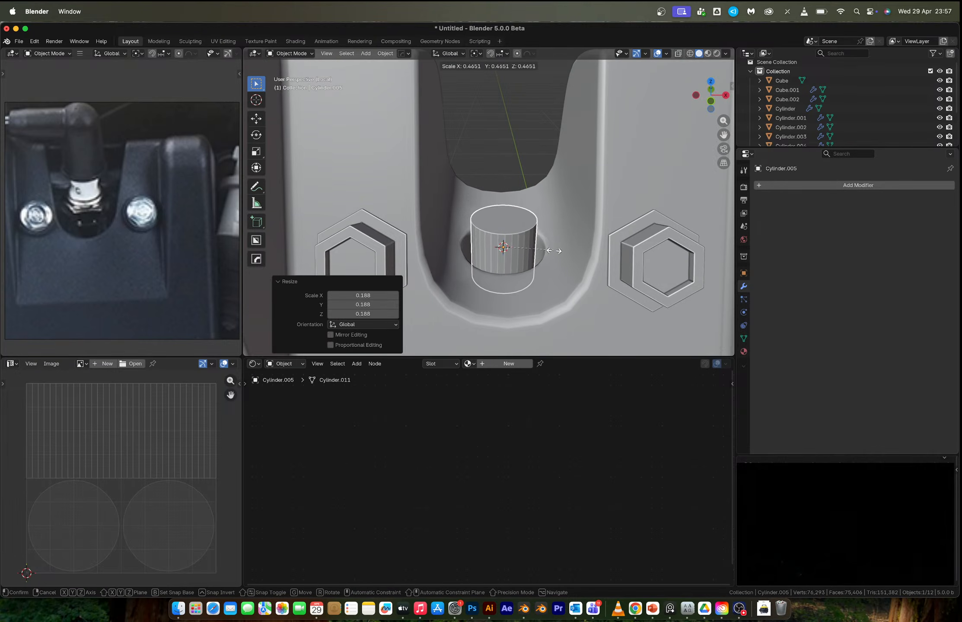
click(562, 252)
key(s)
click(581, 252)
key(s)
click(587, 256)
- Lower the cylinder into the hole and stretch it slightly along Z, with a final Z scale of about 1.035
key(g)
key(z)
click(591, 267)
key(s)
click(590, 271)
key(s)
key(z)
click(589, 273)
key(g)
key(z)
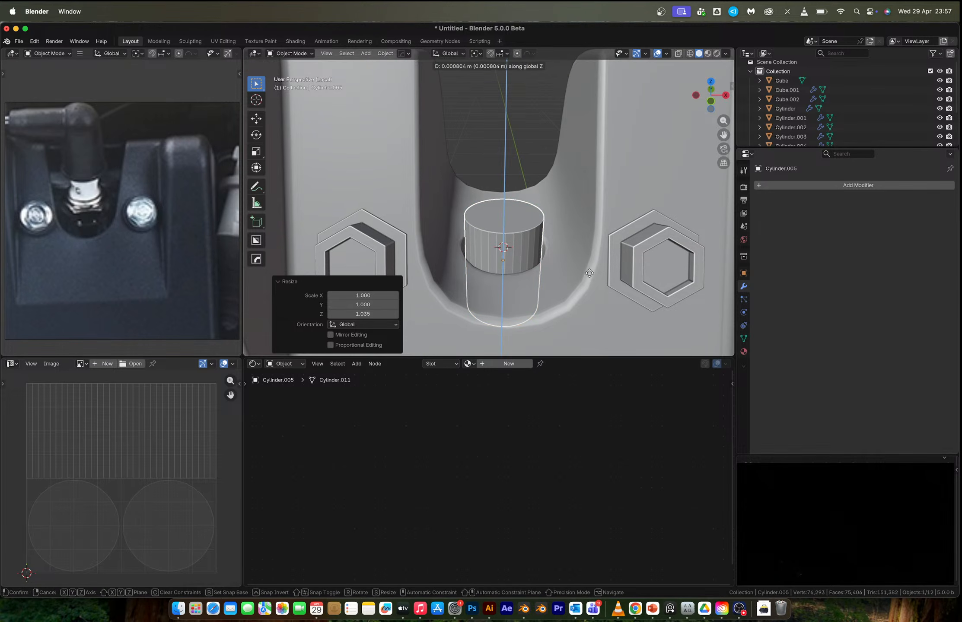
click(583, 275)
- Inset the cylinder's top face by about 0.213 m and extrude it about 0.063 m down into the cylinder
key(Tab)
click(492, 224)
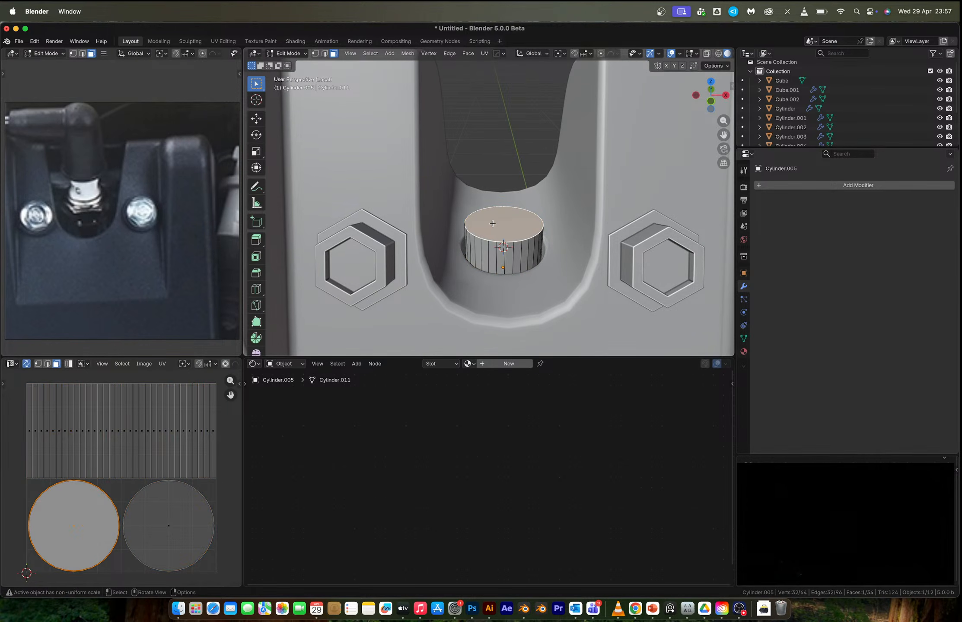
key(i)
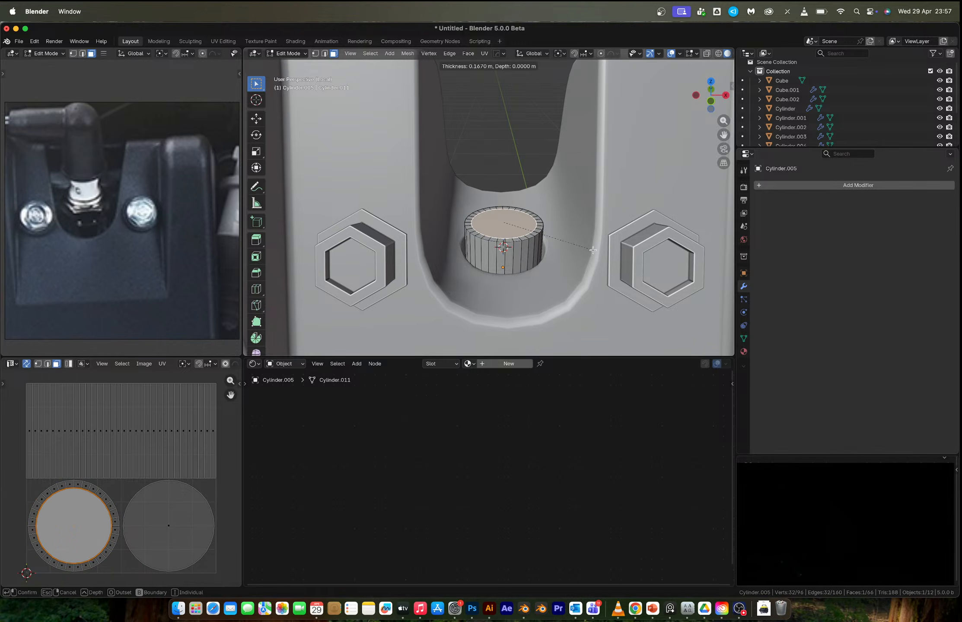
click(594, 254)
key(e)
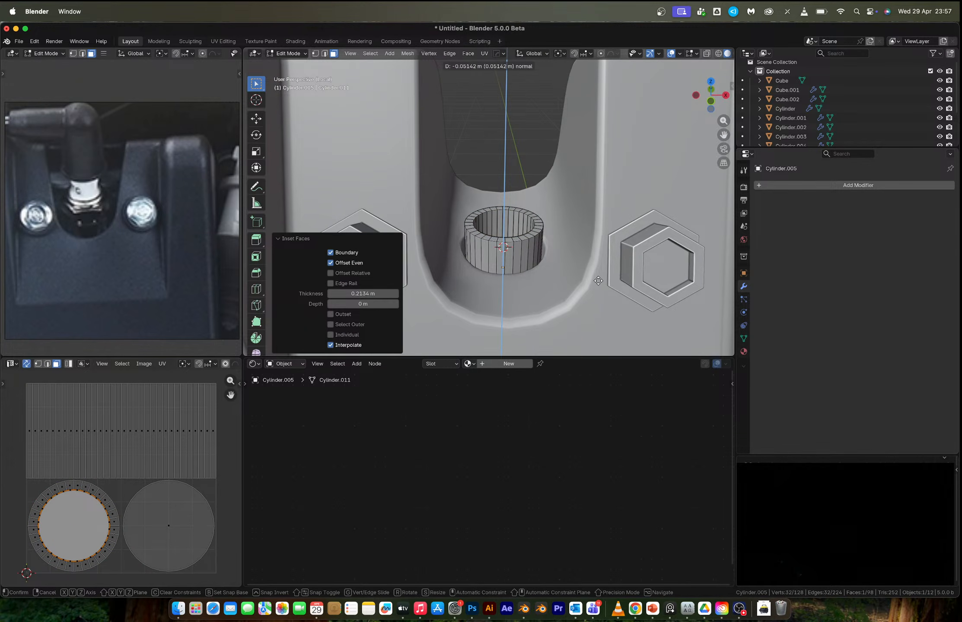
click(597, 280)
- Add a loop cut just below the cylinder's rim and extrude the rim band outward along normals by about 0.145 m
key(ctrl+r)
click(517, 253)
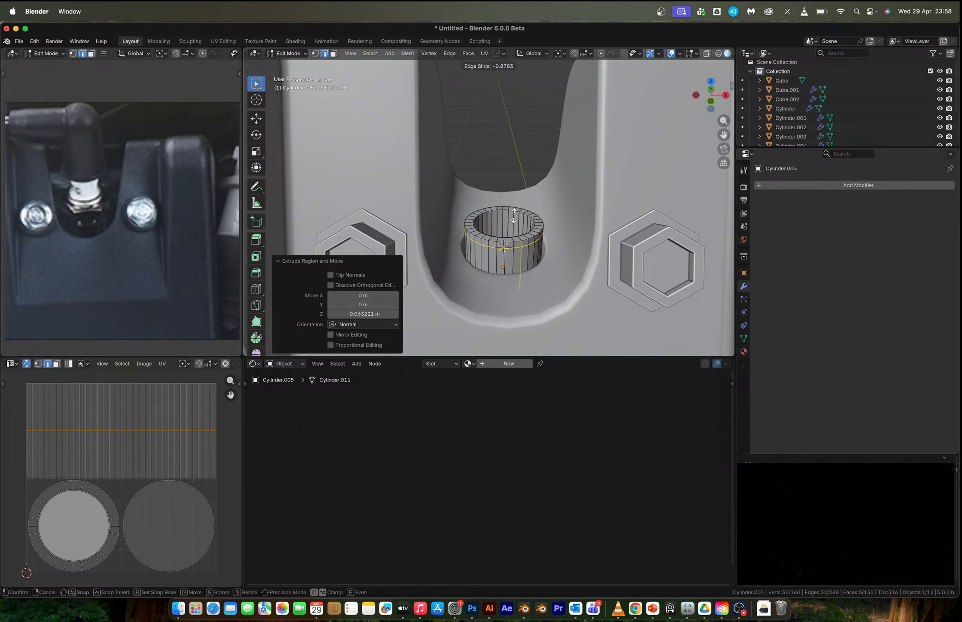
click(513, 216)
key(3)
alt+click(507, 244)
key(alt+e)
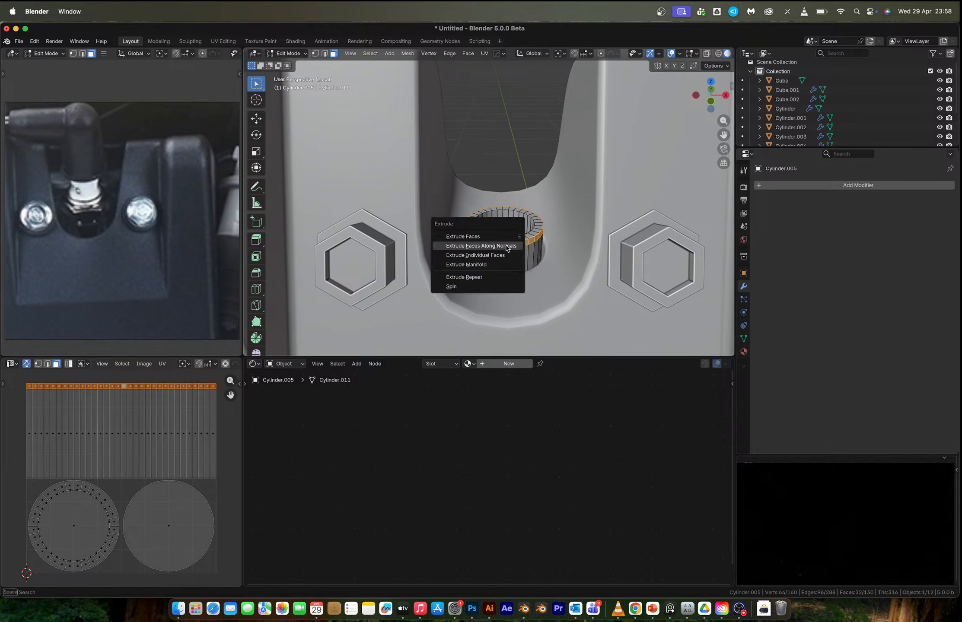
click(507, 246)
click(510, 196)
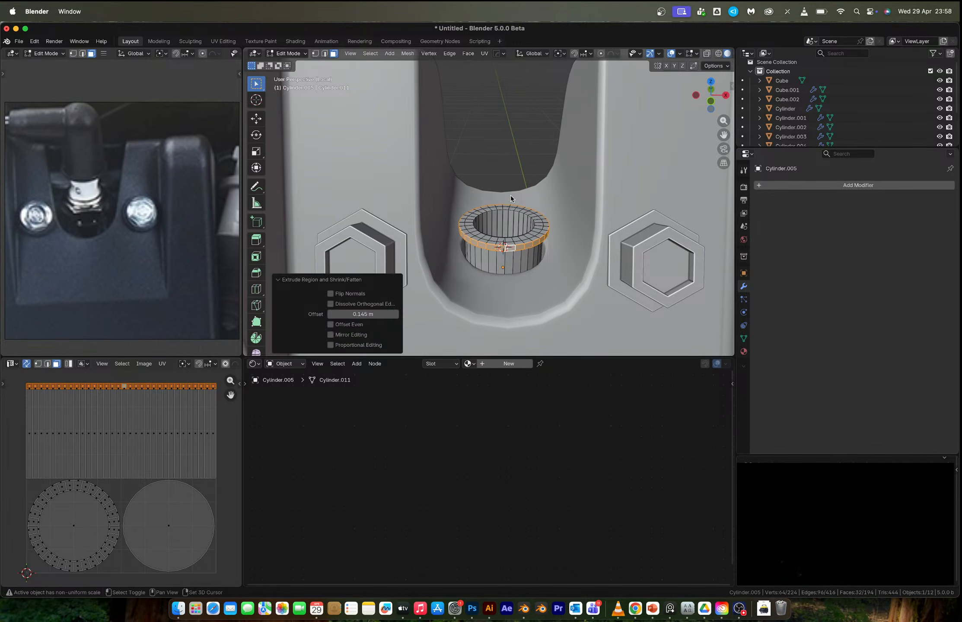
- Apply Shade Auto Smooth to the flanged cylinder
key(Tab)
scroll(516, 242, up, 6)
right_click(518, 235)
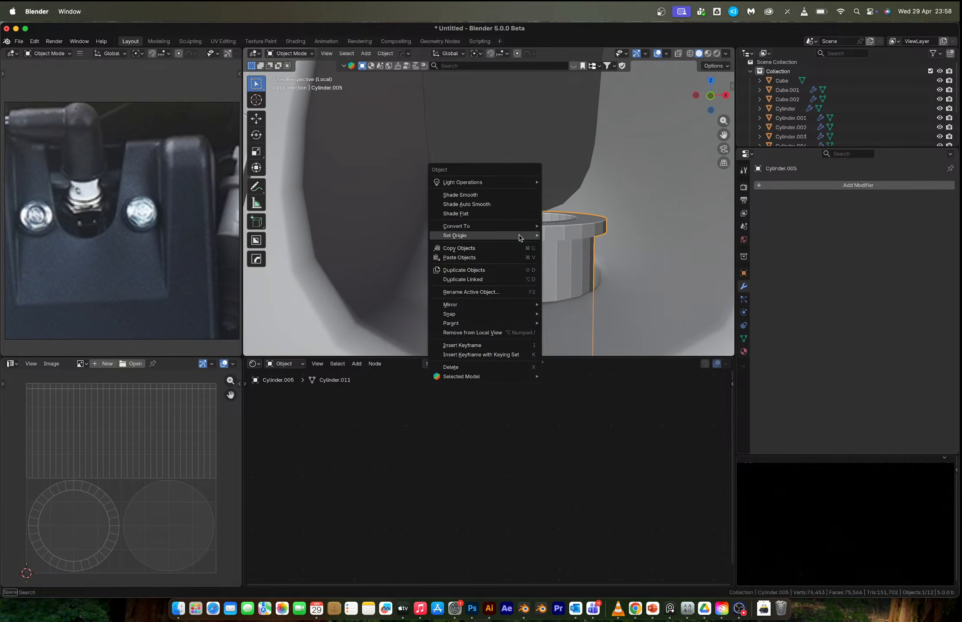
click(501, 205)
right_click(545, 256)
key(Escape)
- Widen the cylinder's inner wall loop by scaling it about 1.12 in X and Y only
key(Tab)
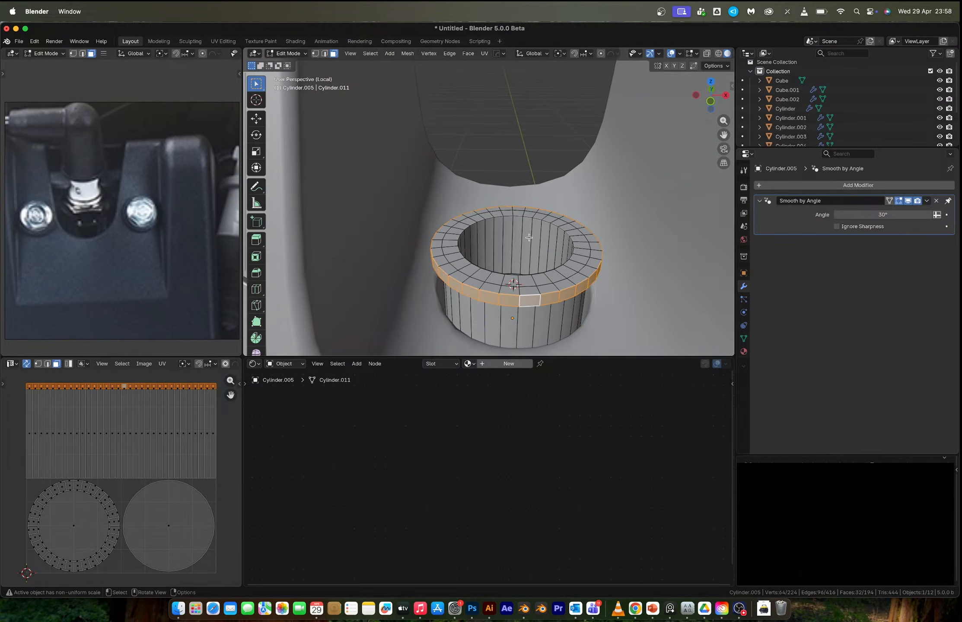
alt+click(530, 237)
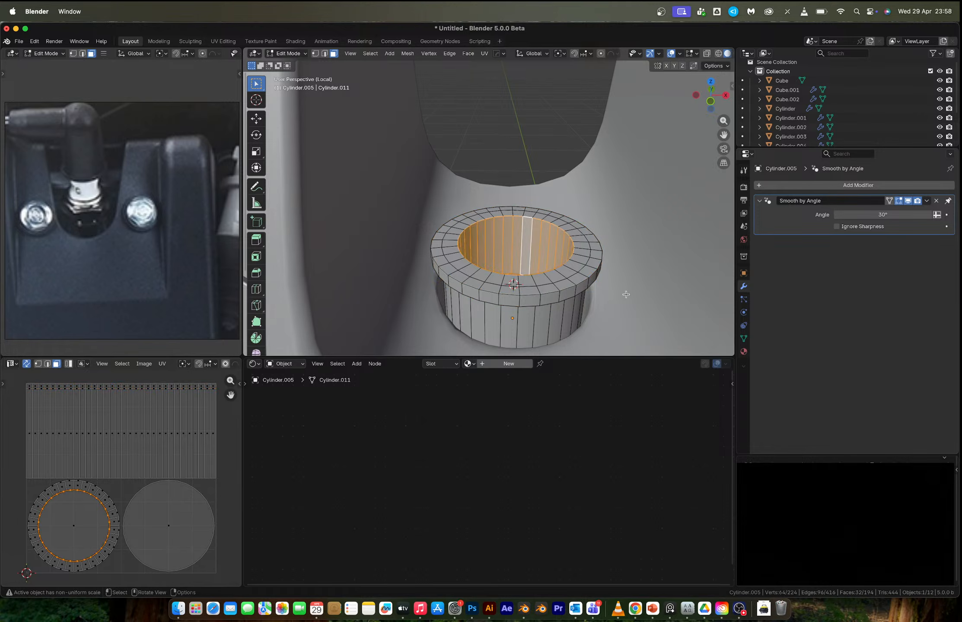
key(s)
key(shift+z)
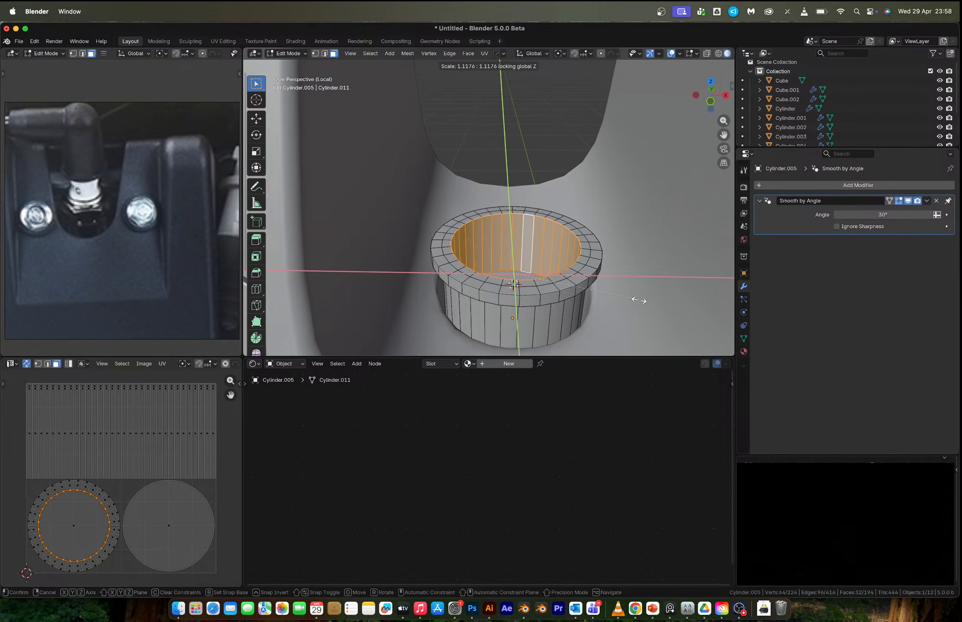
click(638, 300)
key(Tab)
scroll(531, 258, down, 4)
key(Tab)
key(Tab)
scroll(532, 260, down, 3)
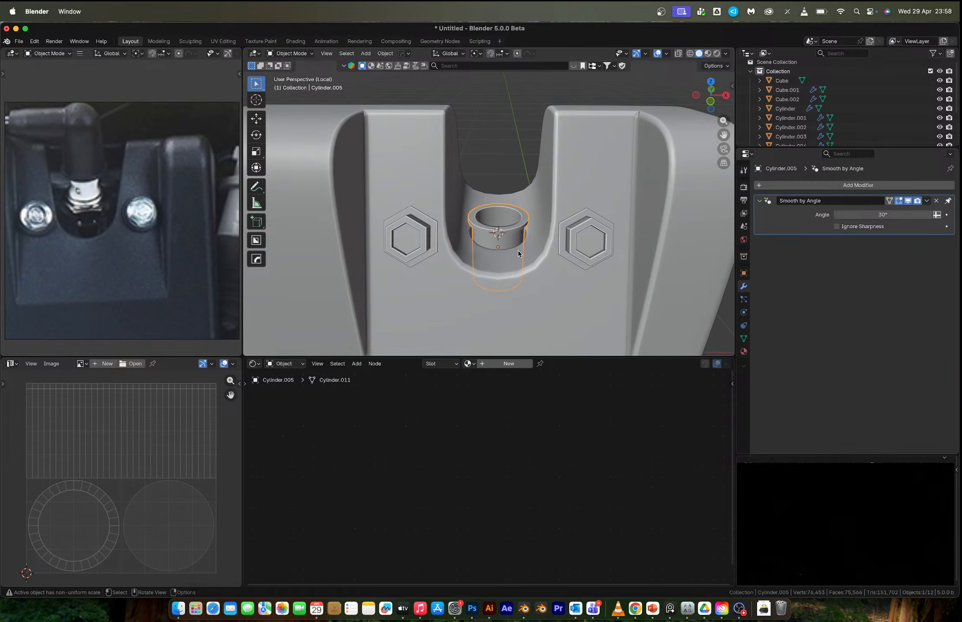
- Switch to Chrome and search Google Images for "spark plug" in a new tab
key(ctrl+Right)
click(913, 32)
text(spar)
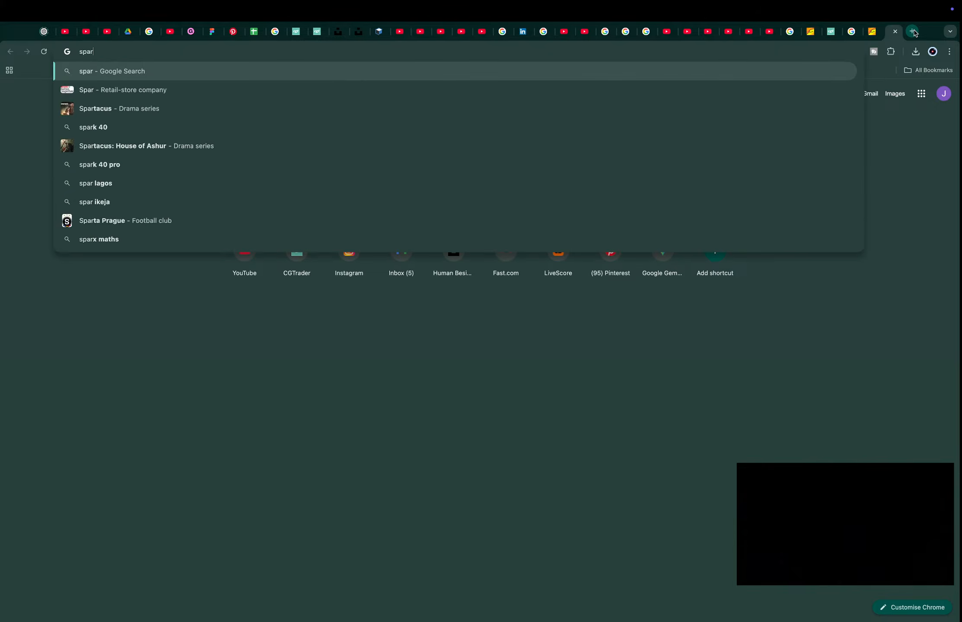
text(k plug)
key(Return)
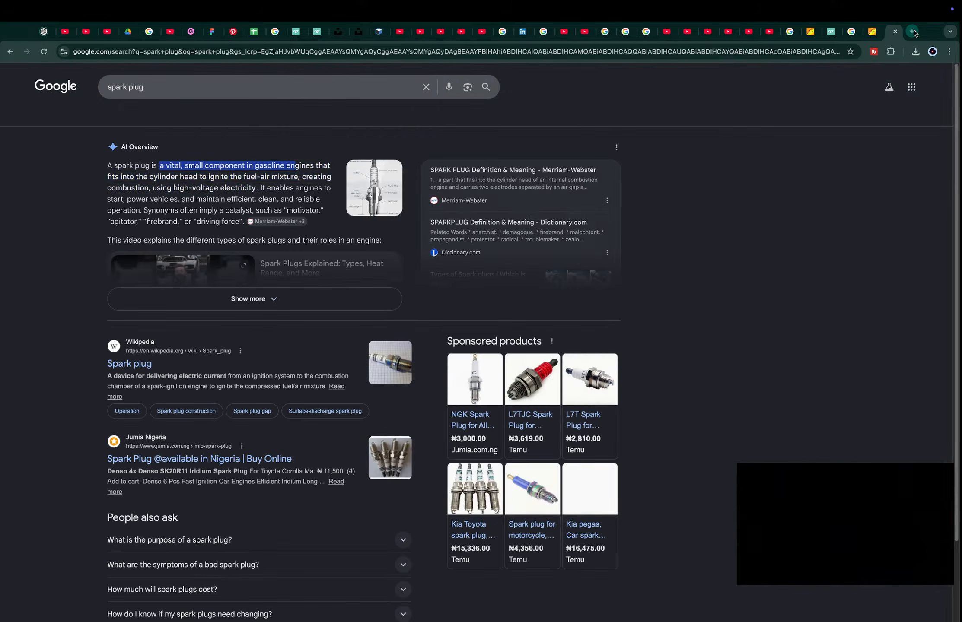
click(175, 121)
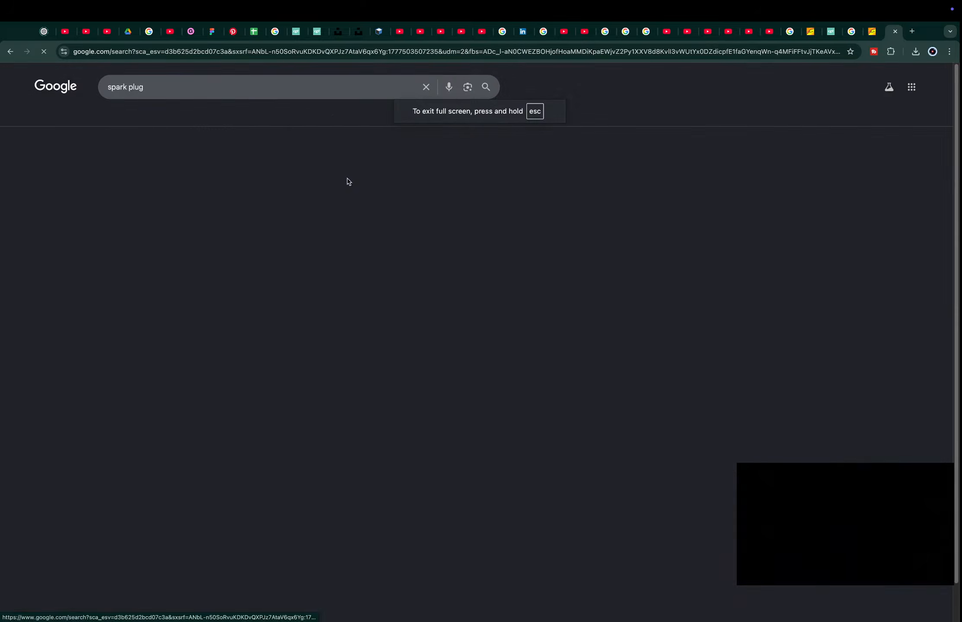
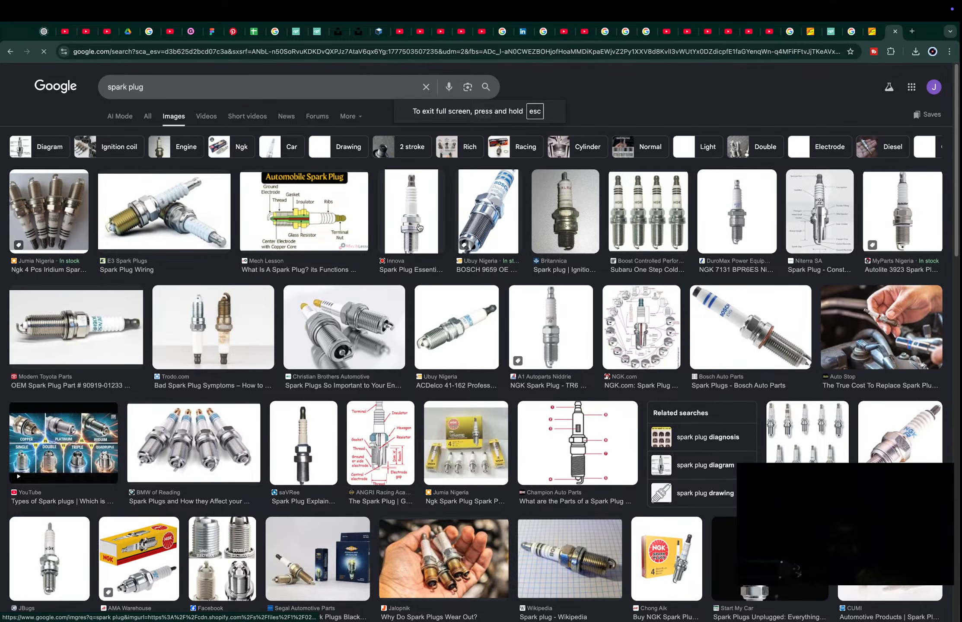
- Open the DuroMax NGK 7131 BPR6ES spark plug image and save it to Downloads as DMXP-SPK_1400x
click(741, 215)
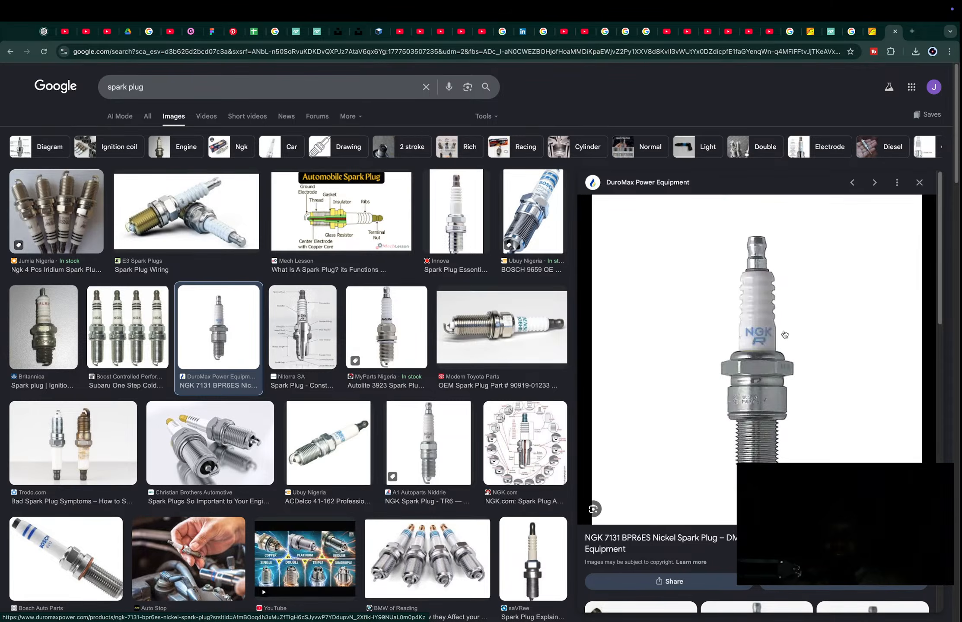
right_click(787, 330)
click(826, 437)
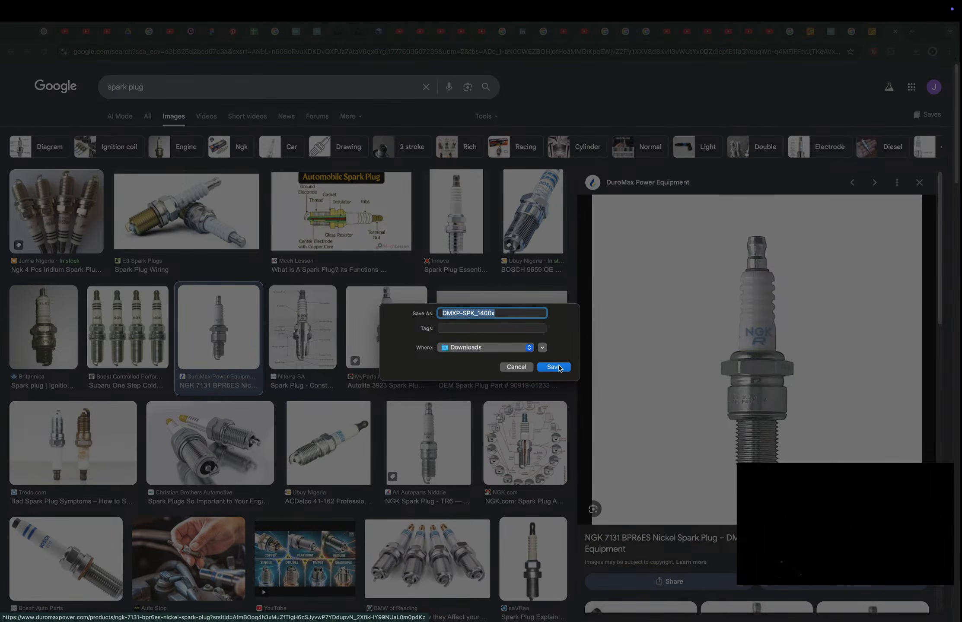
click(553, 367)
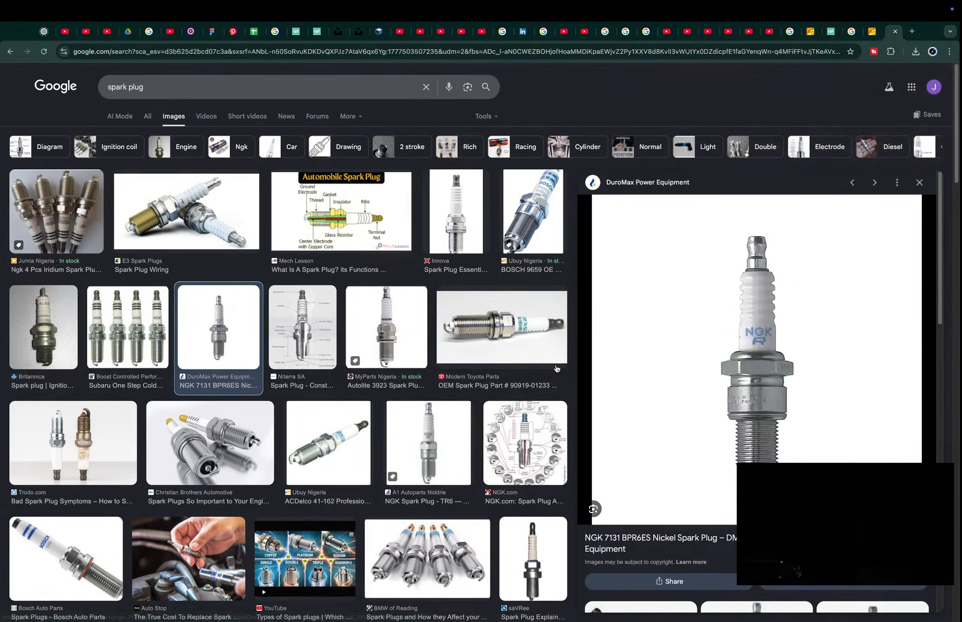
- Bring the downloaded spark plug image from Chrome into Blender's 3D viewport as a reference empty
key(super+Tab)
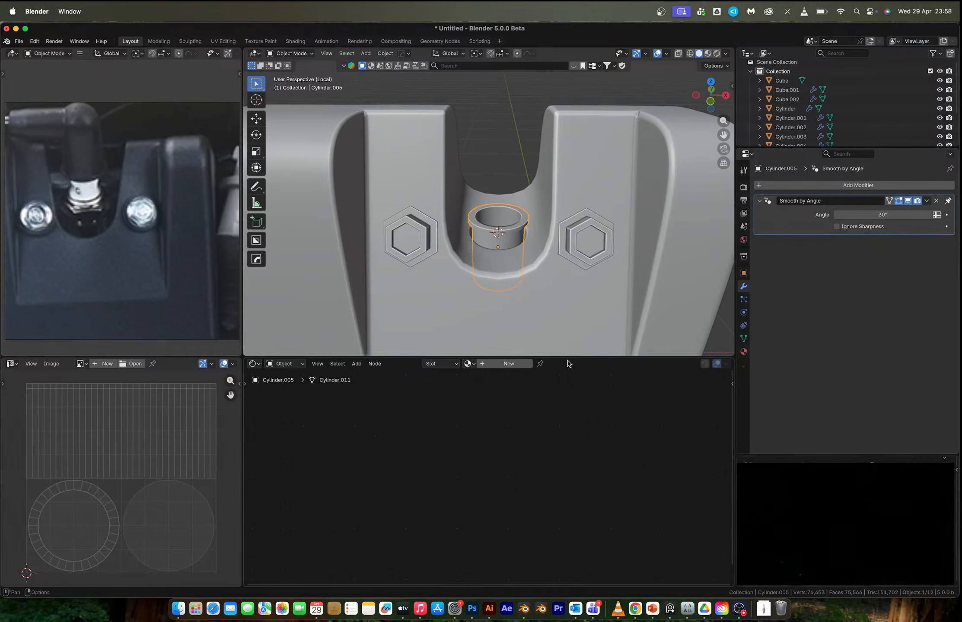
key(super+Tab)
click(914, 51)
drag(859, 86, 680, 97)
key(super+Tab)
drag(479, 159, 480, 161)
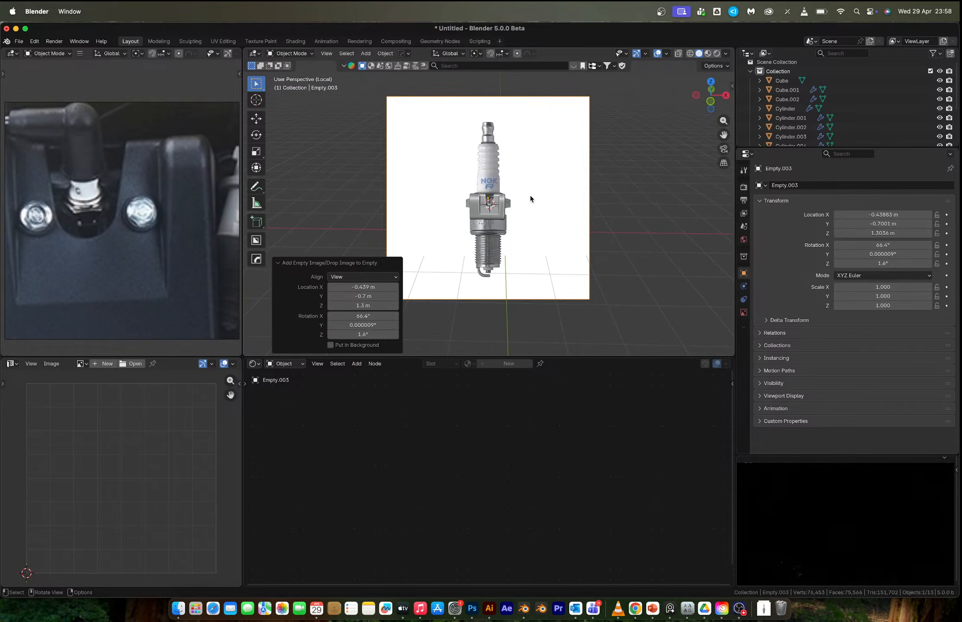
- Clear the reference image's rotation and location, then rotate it 90° about X to stand upright
key(alt+r)
key(alt+g)
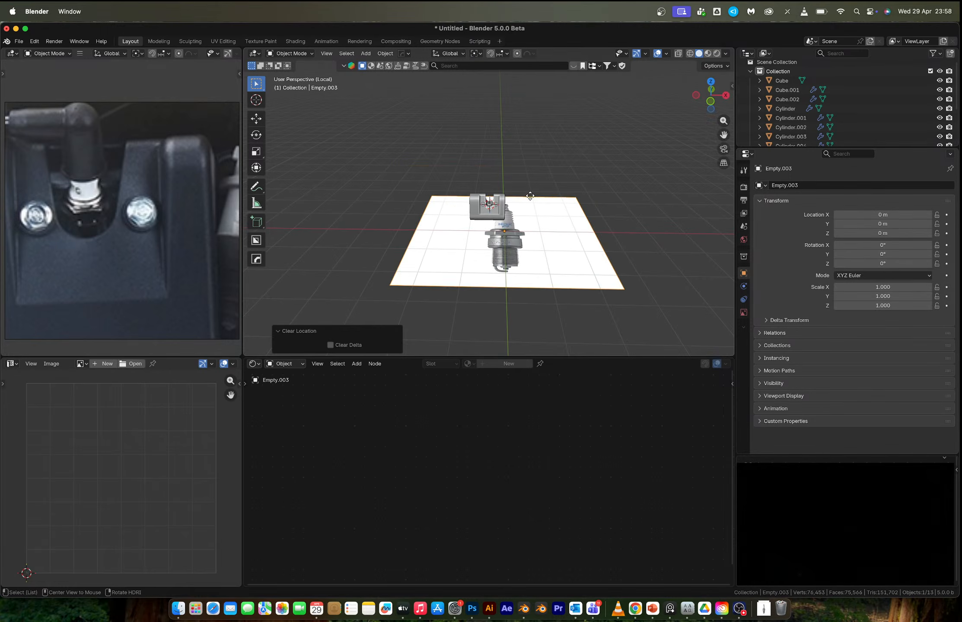
key(r)
key(x)
key(9)
key(0)
key(Return)
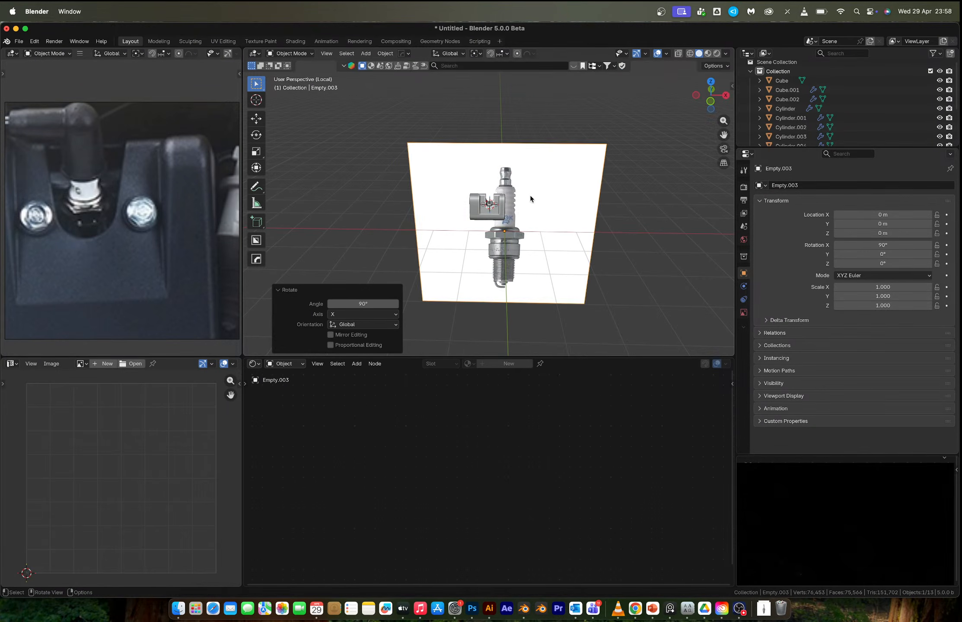
- Move the reference image about -4.295 m along X and scale it to about 0.512
key(g)
key(x)
click(431, 208)
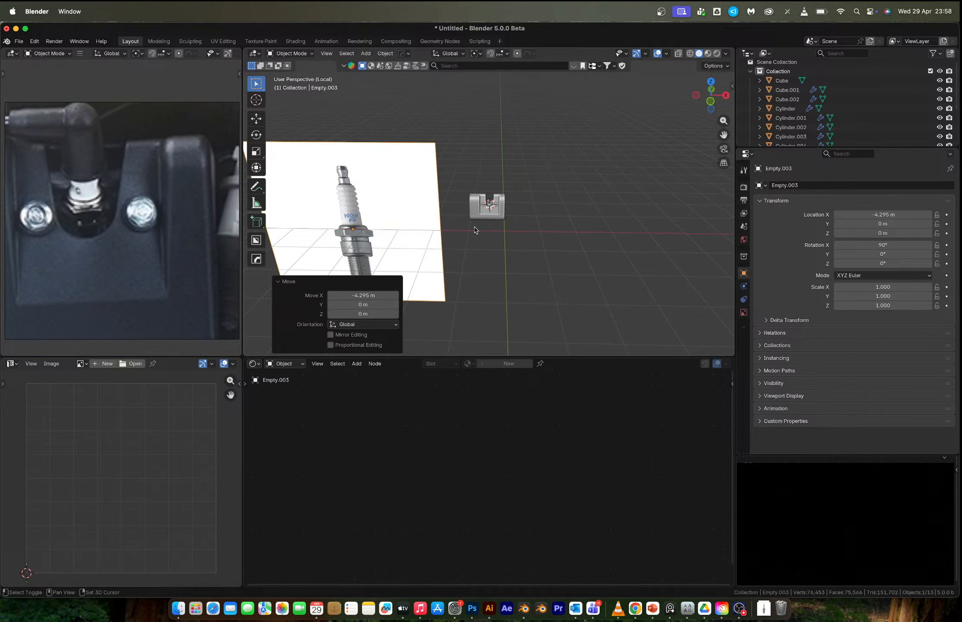
key(s)
click(433, 232)
- In front view, add a cylinder mesh at the 3D cursor over the spark plug image and scale it to about 0.156
click(710, 104)
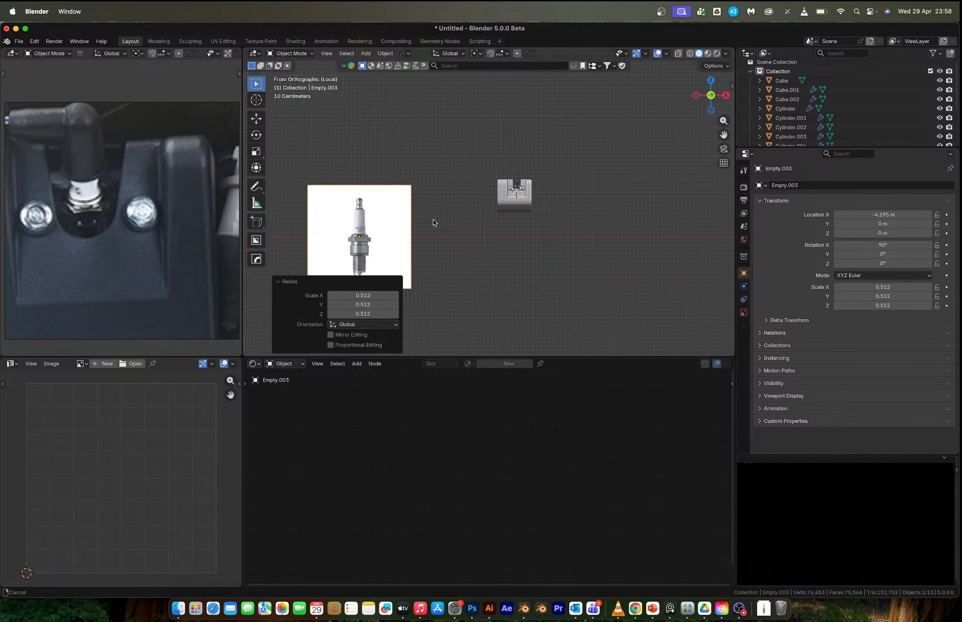
scroll(545, 158, up, 8)
scroll(519, 193, up, 2)
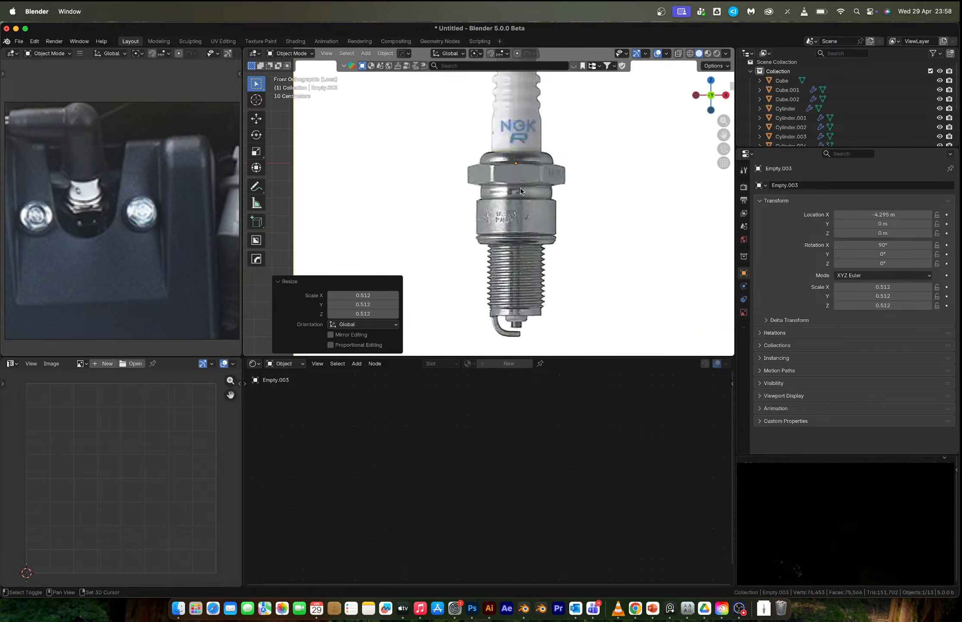
shift+middle_drag(534, 213, 514, 253)
key(shift+a)
mouse_move(514, 254)
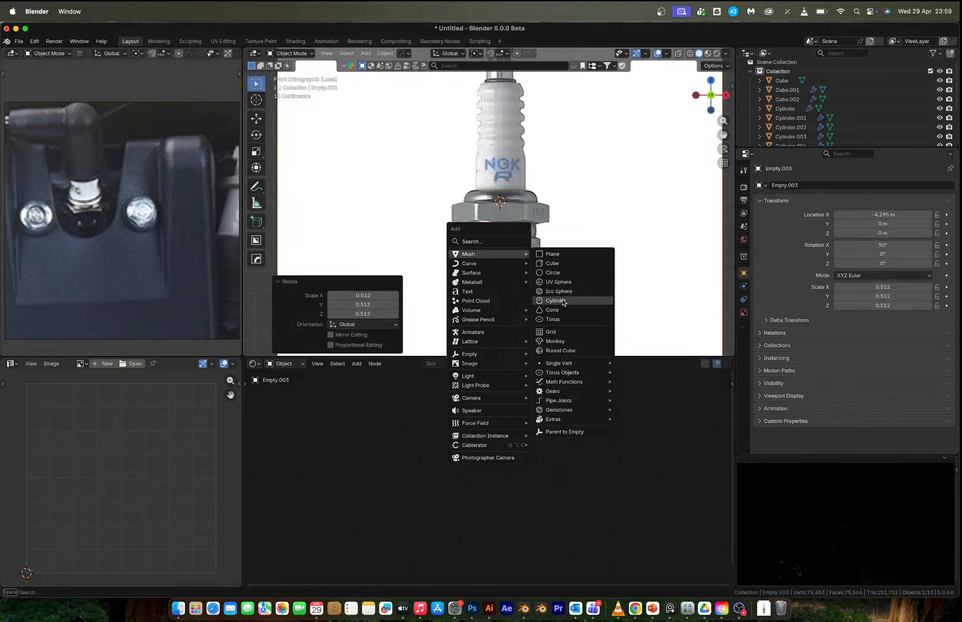
click(561, 301)
key(s)
click(511, 219)
- Move the cylinder up along Z to the spark plug's metal terminal and scale it by about 0.49
shift+middle_drag(511, 219, 496, 288)
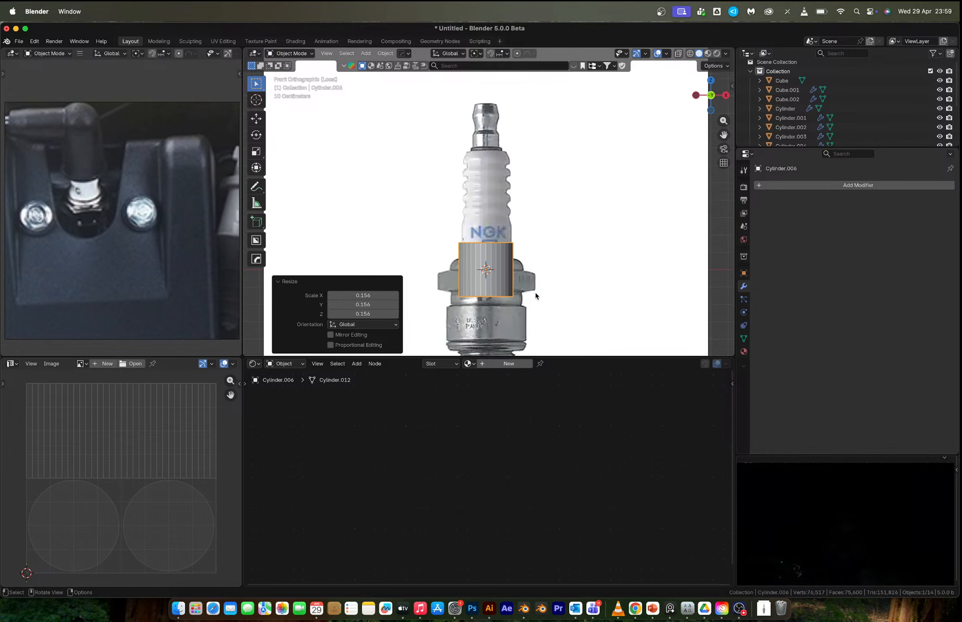
key(g)
key(z)
click(538, 146)
key(s)
click(525, 159)
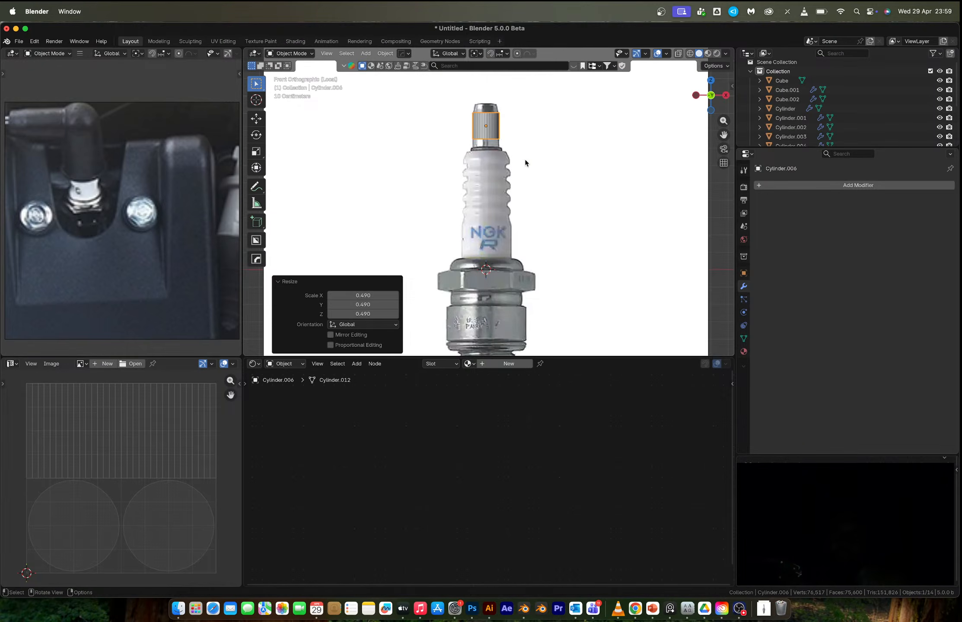
- Turn on X-ray and raise the cylinder about 0.056 m along Z to align its top with the terminal's tip
key(alt+z)
scroll(522, 156, up, 2)
shift+middle_drag(514, 91, 552, 269)
scroll(524, 189, up, 2)
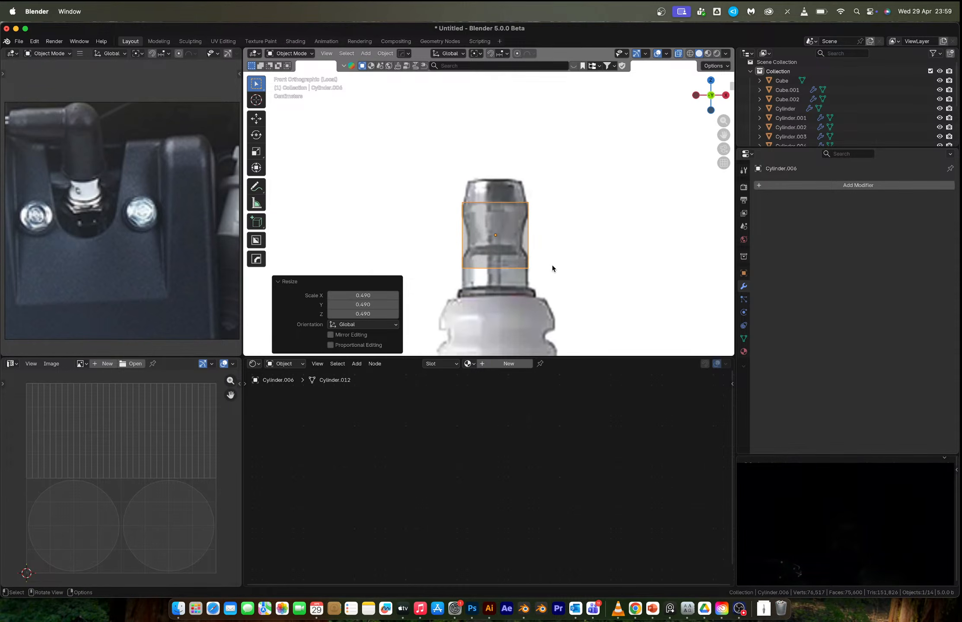
key(g)
key(z)
click(552, 243)
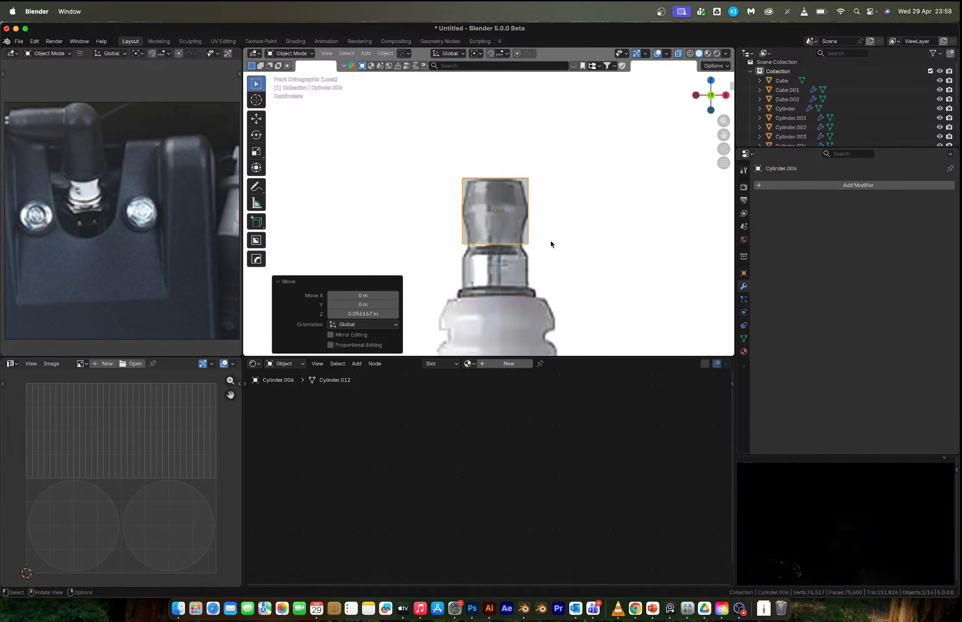
- Add a horizontal loop cut around the cylinder at the terminal's widest point
key(Tab)
drag(446, 158, 563, 204)
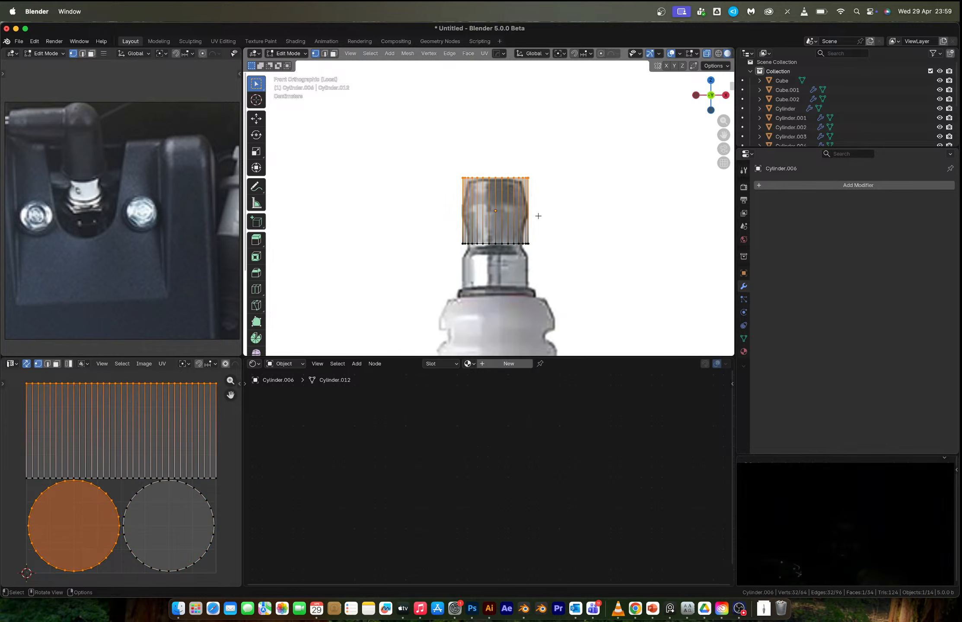
key(ctrl+r)
click(530, 211)
click(528, 209)
- Delete the cylinder's top and bottom cap faces
drag(429, 163, 580, 206)
middle_drag(579, 206, 520, 196)
click(350, 54)
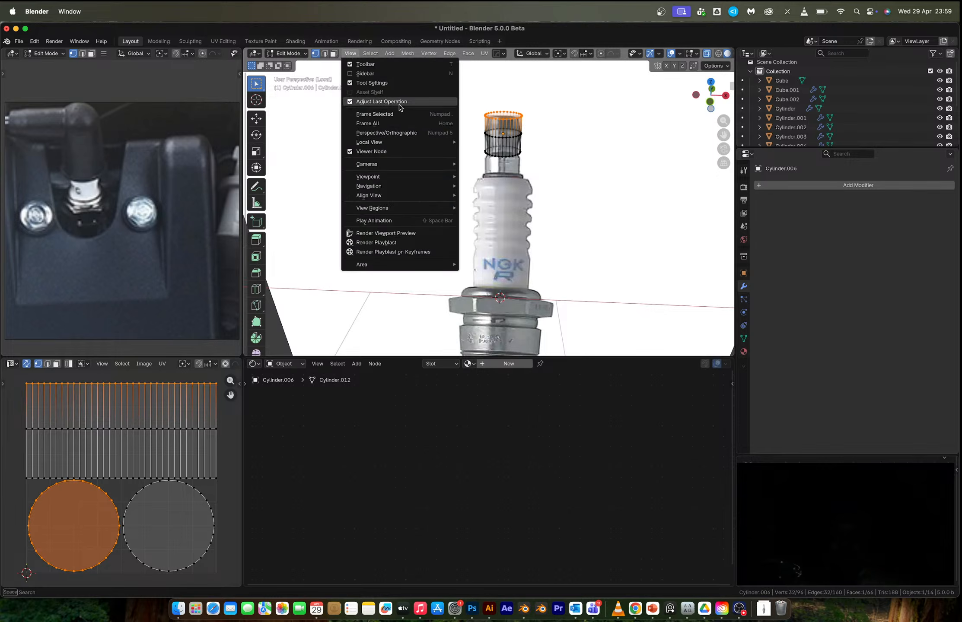
click(399, 114)
mouse_move(529, 127)
middle_down()
mouse_move(535, 200)
mouse_move(523, 217)
mouse_move(528, 120)
middle_up()
key(alt+z)
key(3)
key(x)
click(523, 208)
click(487, 281)
key(x)
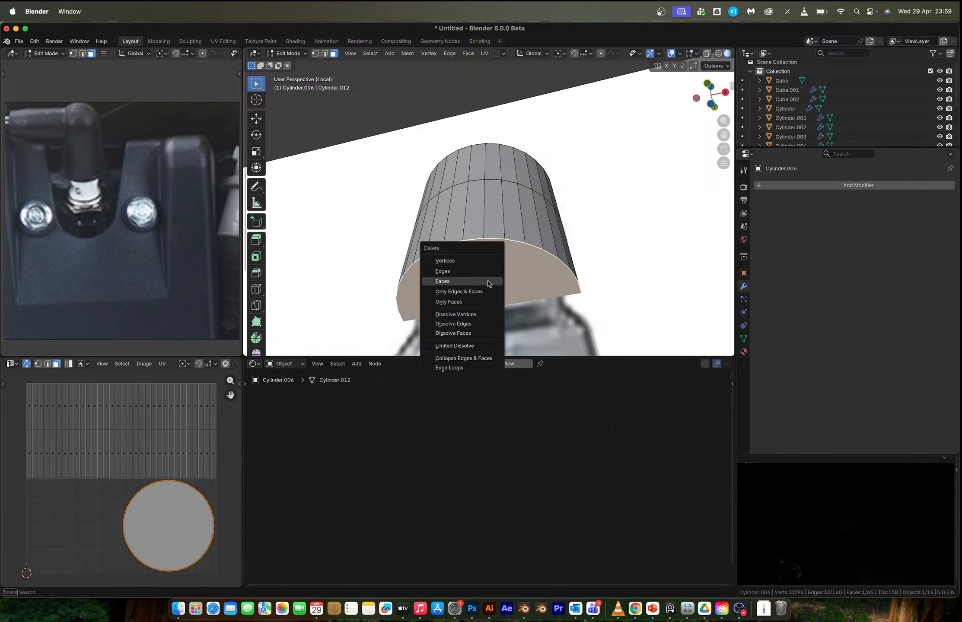
click(488, 280)
- In front view, scale the cylinder's top vertex ring inward to match the terminal's tapered tip
click(707, 85)
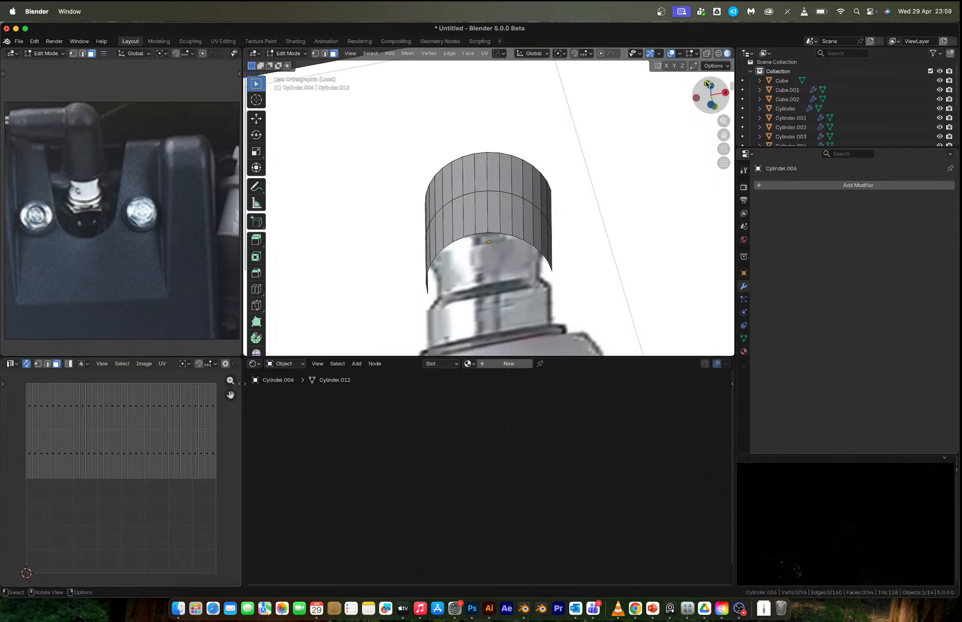
key(1)
key(alt+z)
drag(387, 175, 606, 223)
key(s)
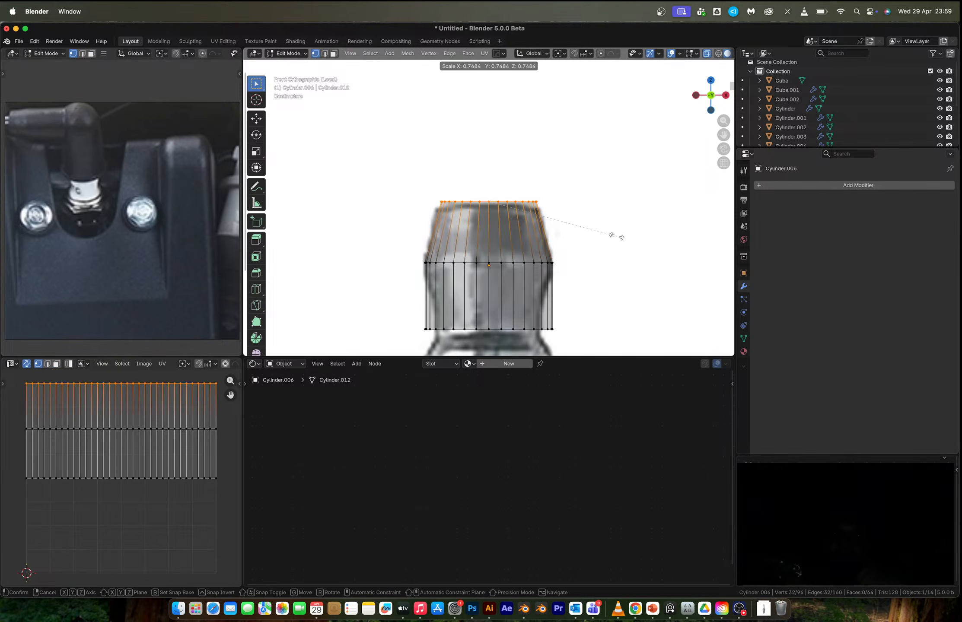
click(624, 236)
- Scale the cylinder's bottom vertex ring by about 0.815 to match the terminal's waist
shift+scroll(586, 200, down, 3)
drag(377, 235, 597, 281)
key(s)
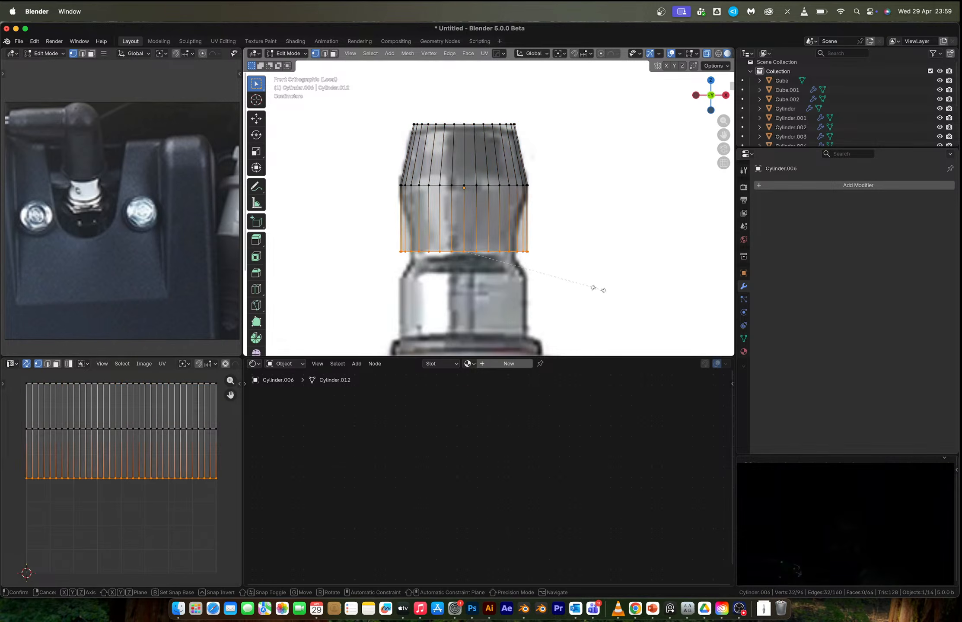
click(571, 283)
- Extrude the bottom ring about 0.029 m down along Z and scale it outward to the terminal's lower section
key(e)
key(z)
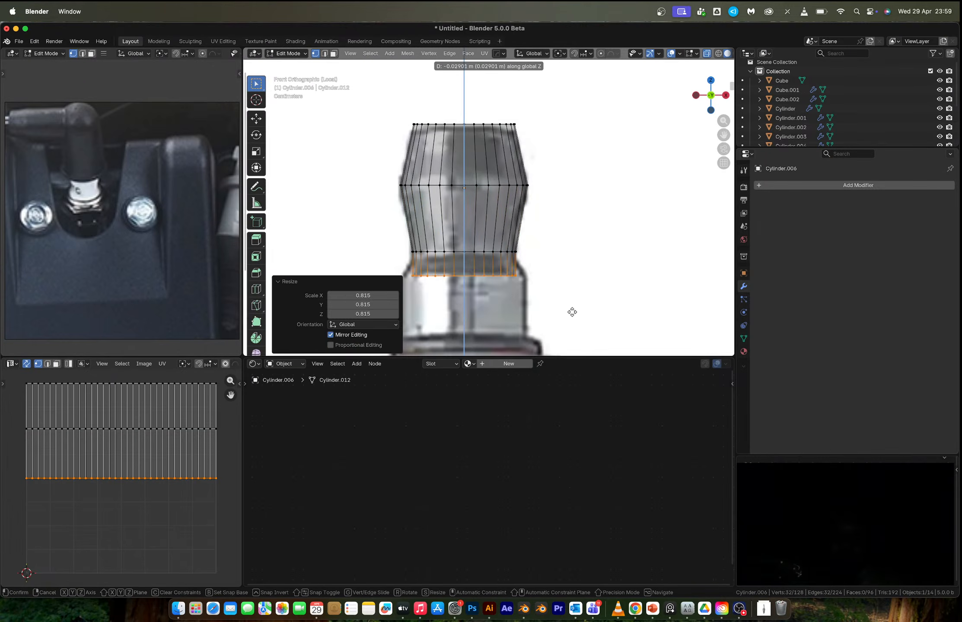
click(572, 312)
key(s)
click(591, 318)
- Extrude the bottom ring straight down to the terminal's collar, then another 0.022 m for the collar band
shift+scroll(584, 223, down, 3)
key(e)
key(z)
click(591, 286)
key(e)
key(z)
click(594, 299)
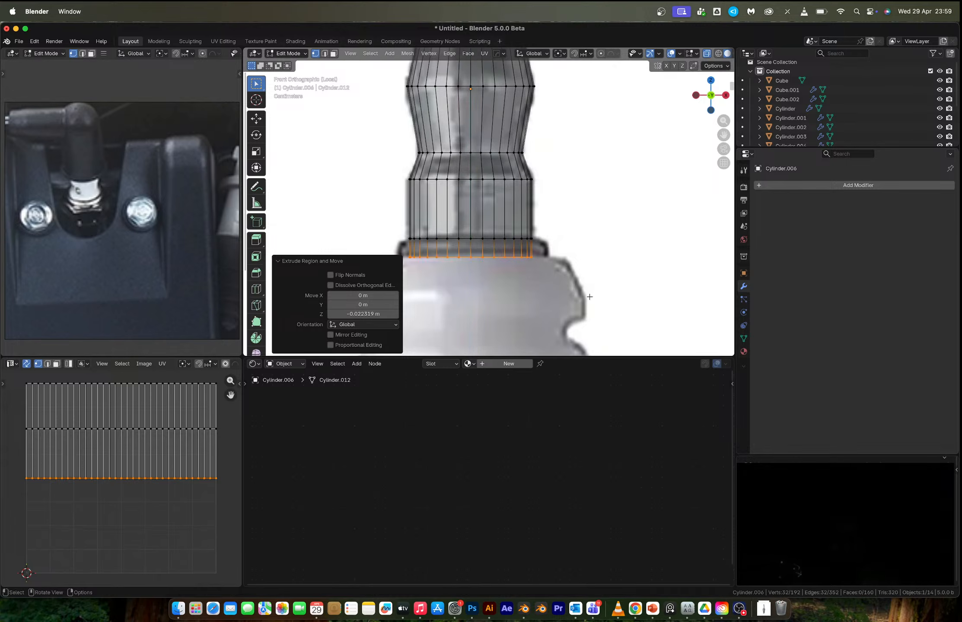
- Extrude the bottom face band outward along its normals to match the collar's width
key(3)
alt+click(517, 247)
key(alt+e)
click(510, 247)
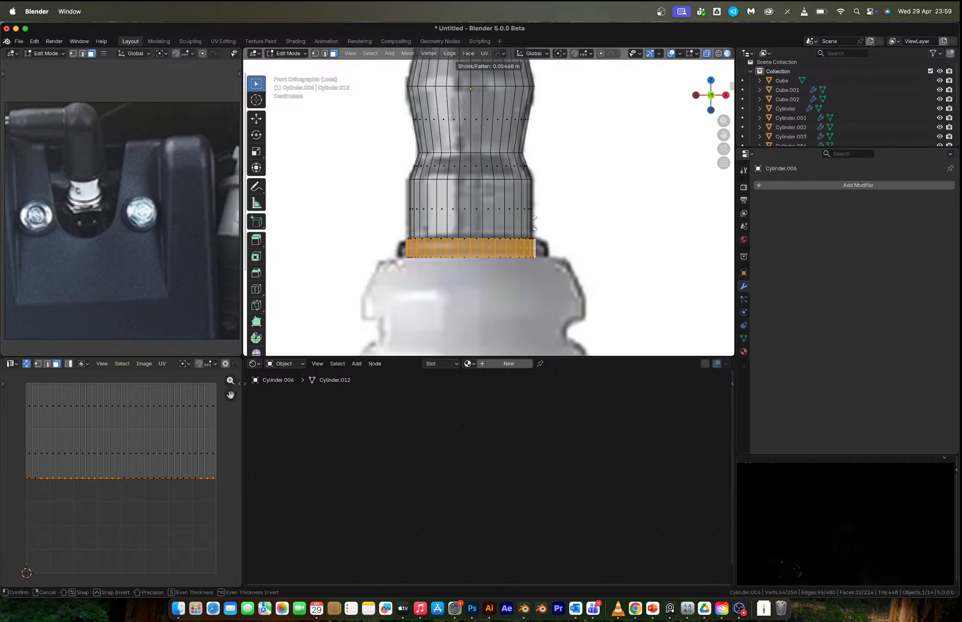
click(537, 210)
- Duplicate the collar's bottom edge loop in place, separate it into its own object and select that object
key(2)
alt+click(486, 258)
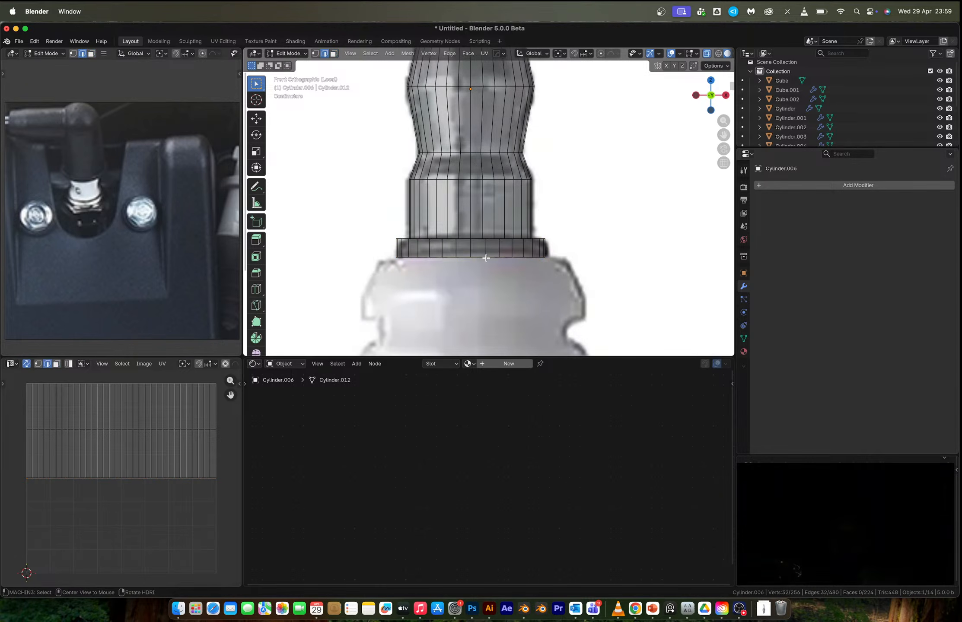
key(shift+d)
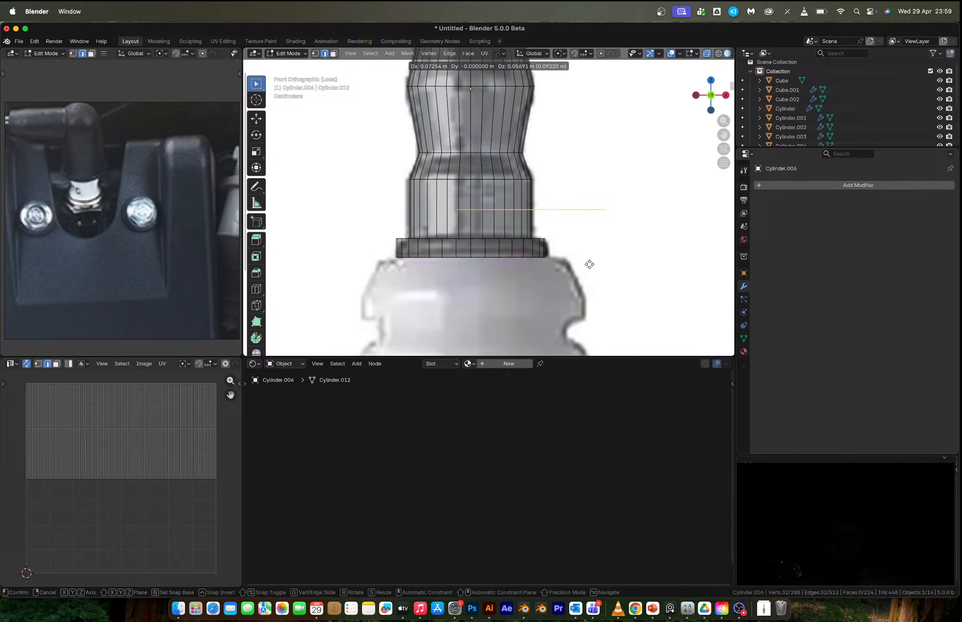
right_click(589, 264)
key(p)
key(s)
key(Tab)
click(505, 257)
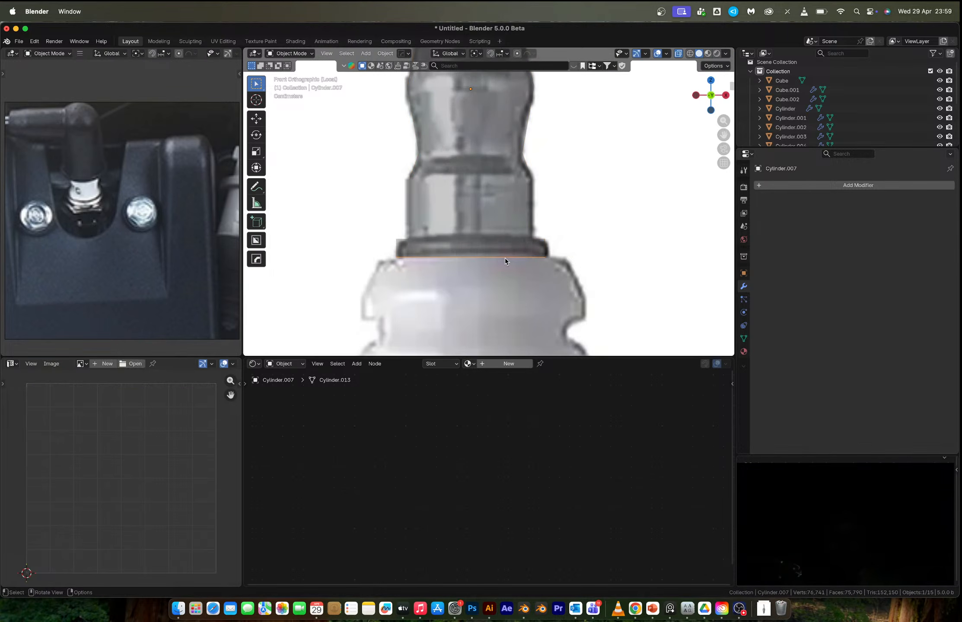
- Extrude the separated edge loop outward at a scale of about 1.241 to form the insulator's flat top
key(Tab)
key(s)
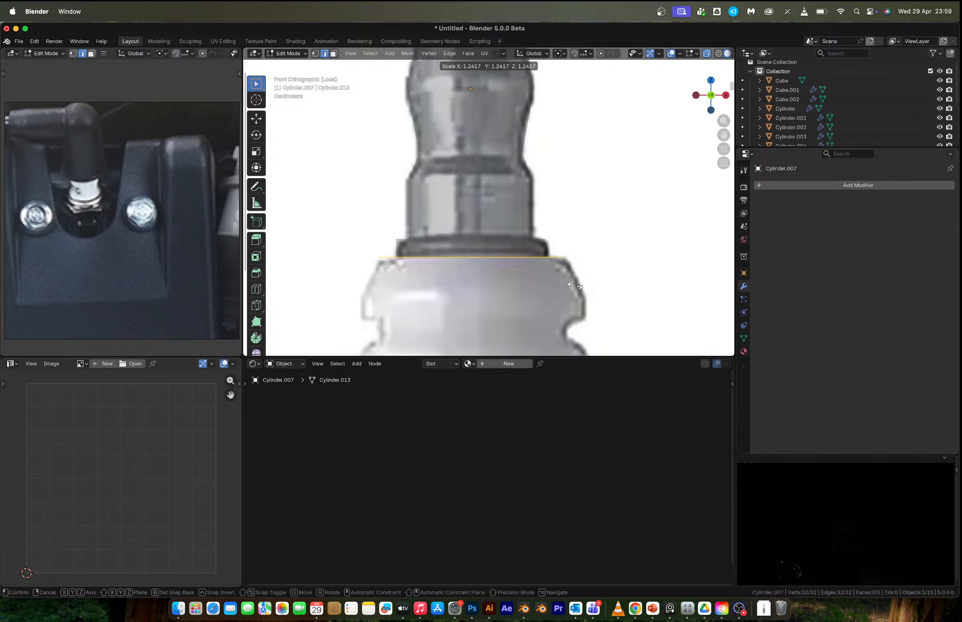
right_click(576, 286)
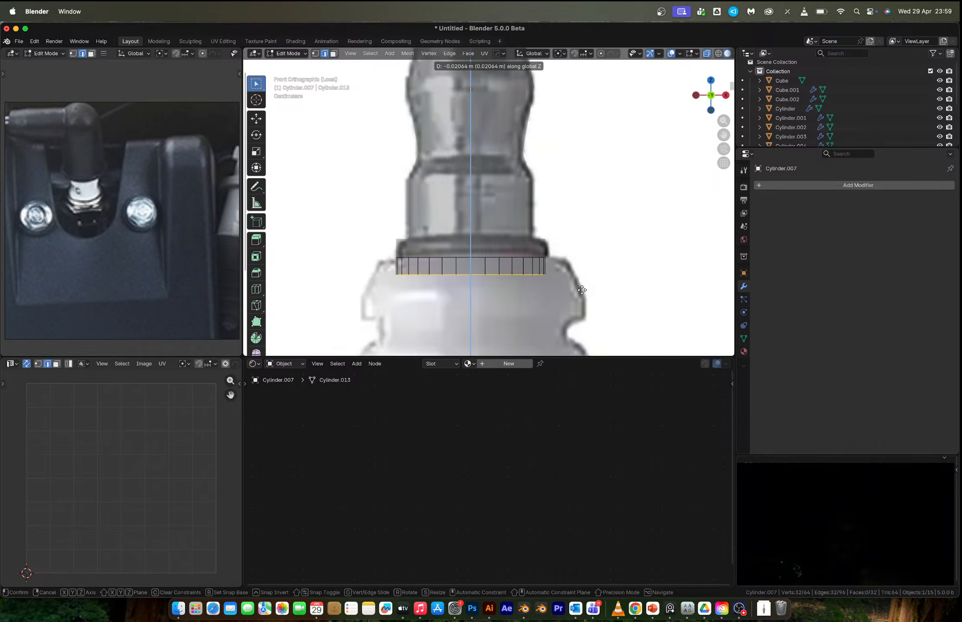
key(e)
key(s)
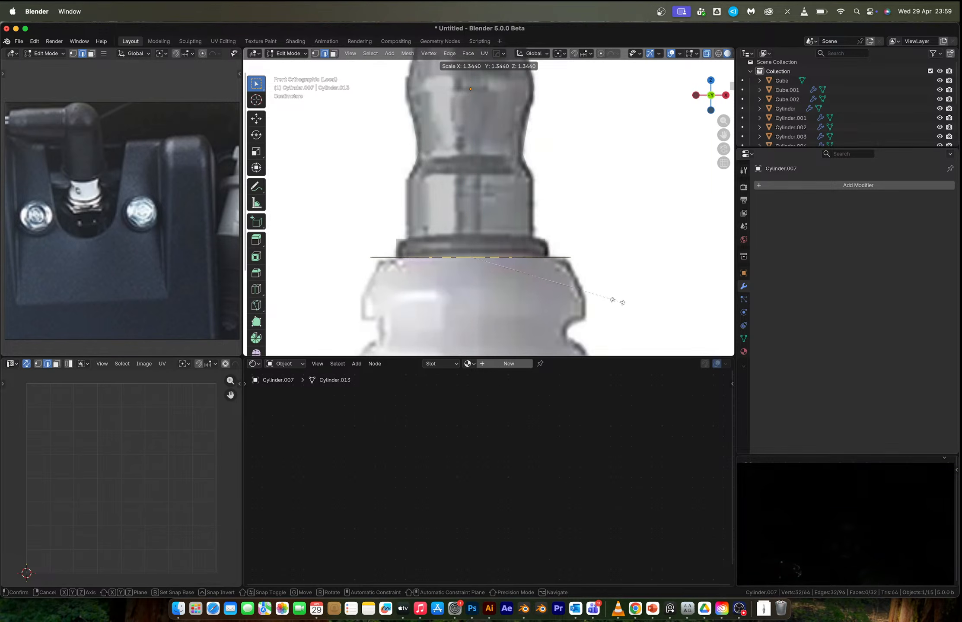
click(605, 297)
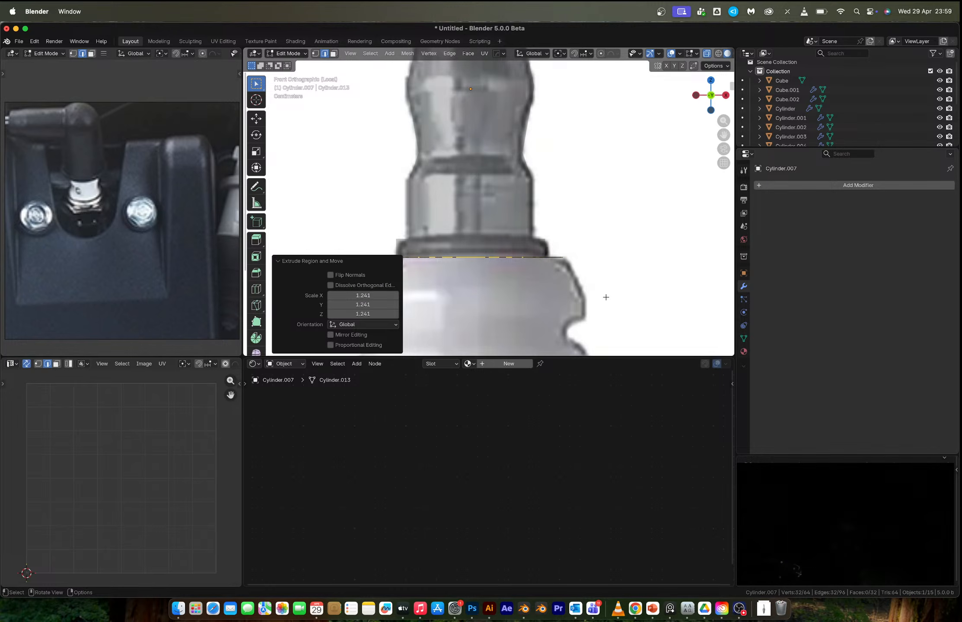
- Extrude the insulator's outer edge down along Z, widen it to the first rib's slope and raise it slightly
key(e)
key(z)
click(629, 347)
key(s)
click(653, 347)
key(g)
key(z)
click(650, 343)
- Extrude the shoulder's lower edge about 0.021 m straight down to form the first rib's vertical band
shift+middle_drag(650, 342, 605, 213)
key(e)
key(z)
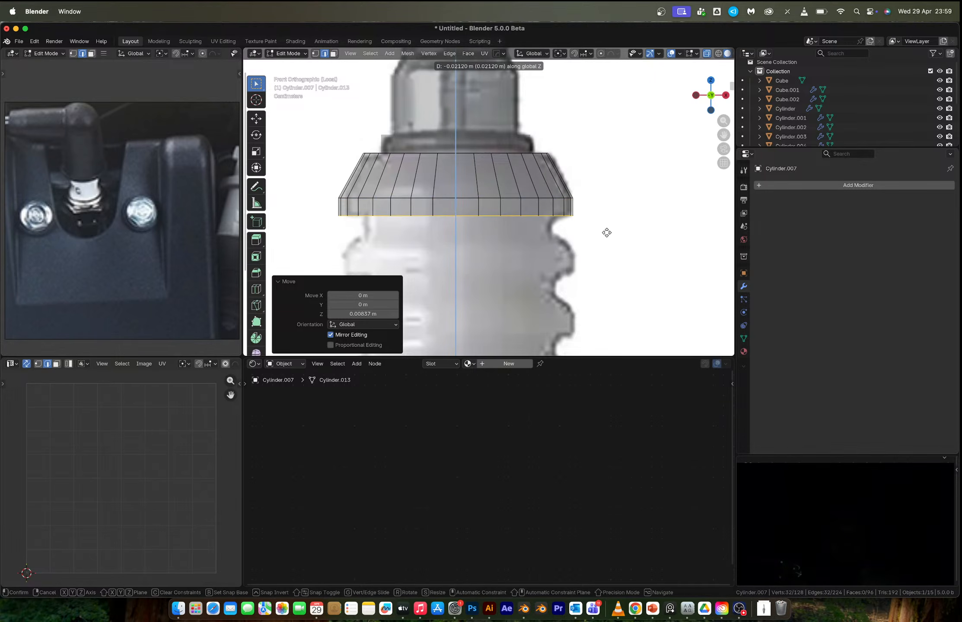
click(606, 232)
- Extrude the rib's lower edge inward to the groove's width, then about 0.027 m down along Z
key(e)
key(s)
click(568, 227)
key(e)
key(z)
click(574, 249)
- Extrude the groove's lower edge about 0.315 m down along Z to just above the NGK lettering
shift+middle_drag(573, 249, 572, 140)
scroll(566, 181, down, 3)
shift+middle_drag(561, 215, 561, 156)
key(e)
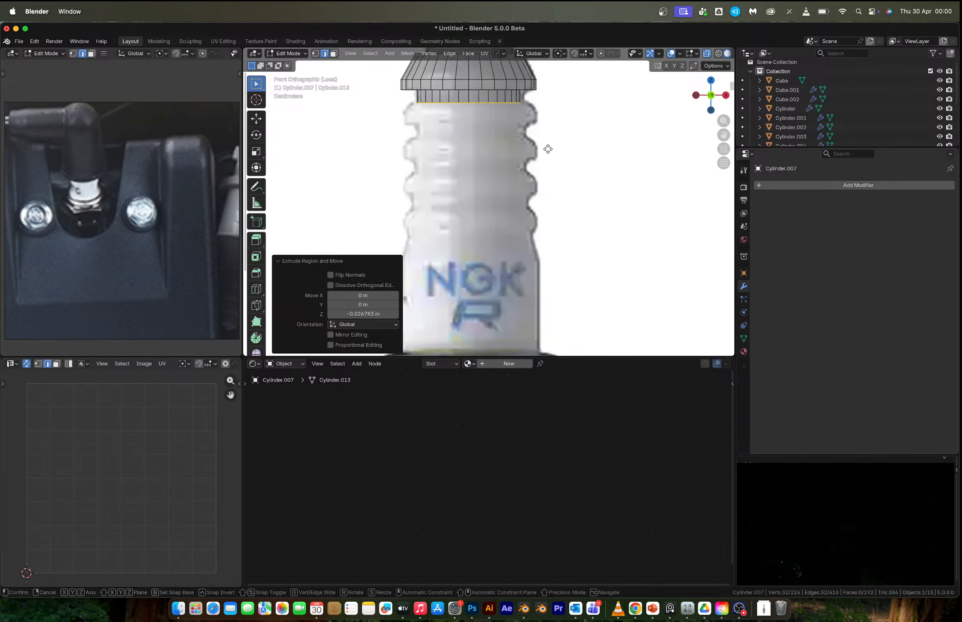
key(z)
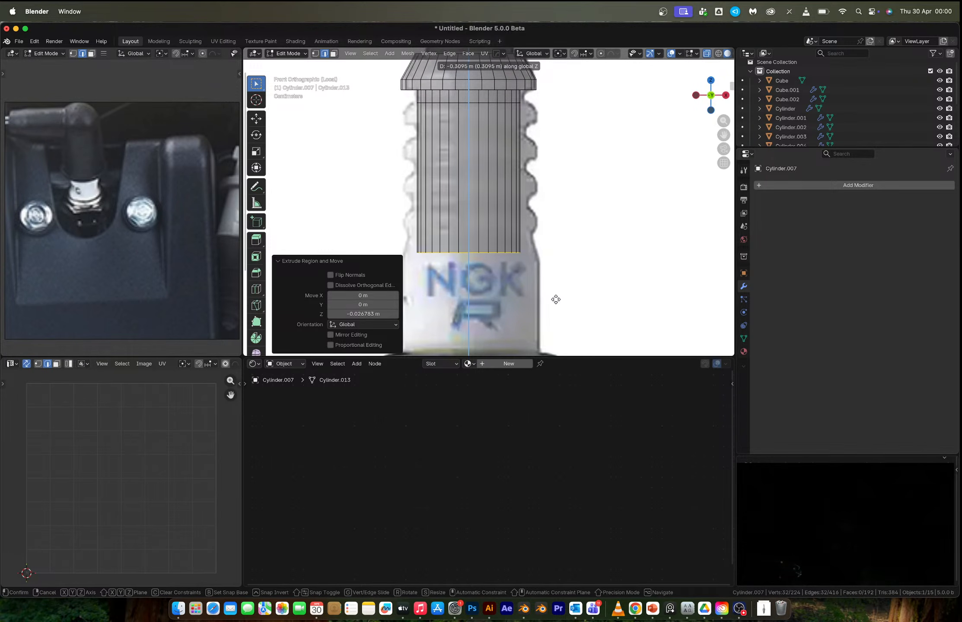
click(557, 301)
- Cut one edge loop near the bottom of the new insulator section and six evenly spaced loops above it
key(ctrl+r)
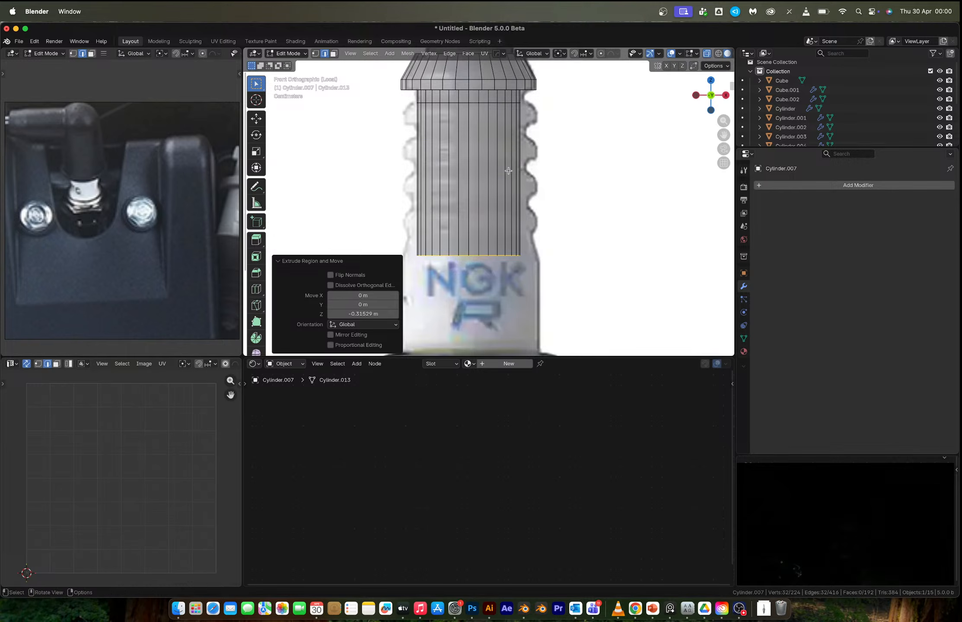
click(509, 189)
click(520, 249)
key(ctrl+r)
scroll(522, 166, up, 5)
click(522, 166)
right_click(522, 166)
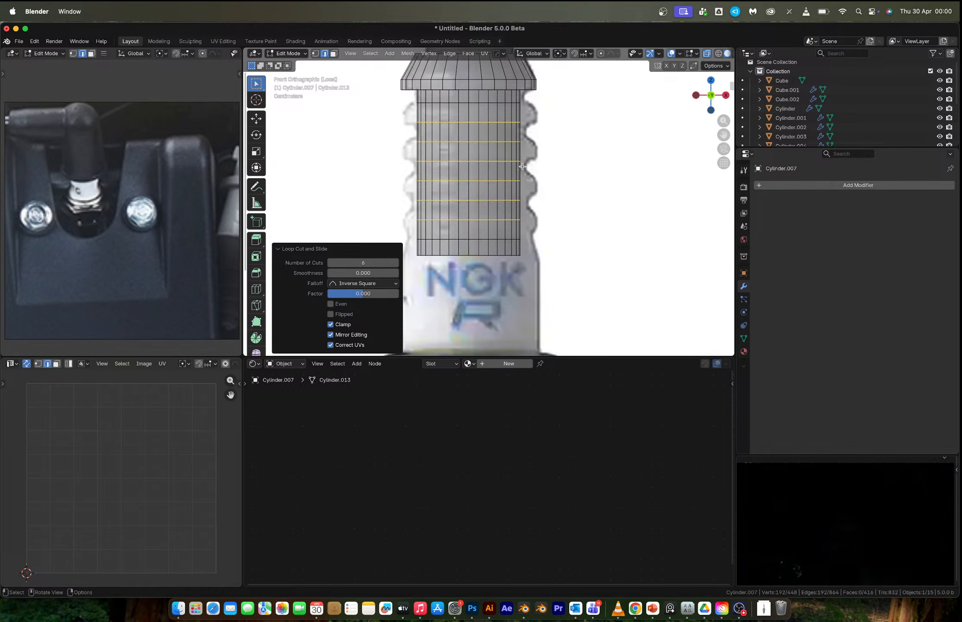
- Extrude four alternating face rings of the insulator outward along their normals to form the ribs
key(3)
alt+click(511, 111)
alt+shift+click(510, 157)
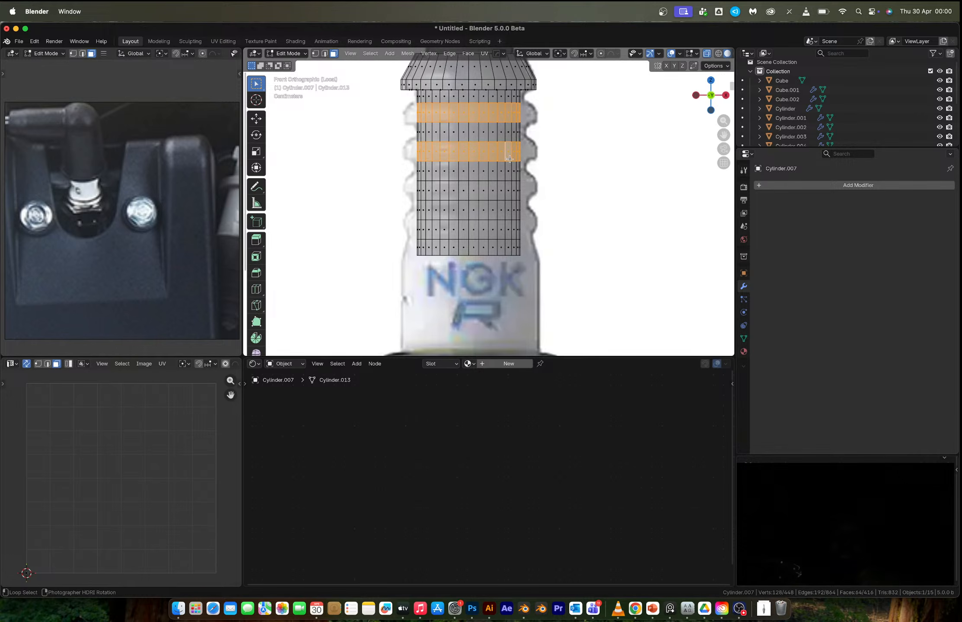
alt+shift+click(507, 186)
alt+shift+click(505, 225)
key(alt+e)
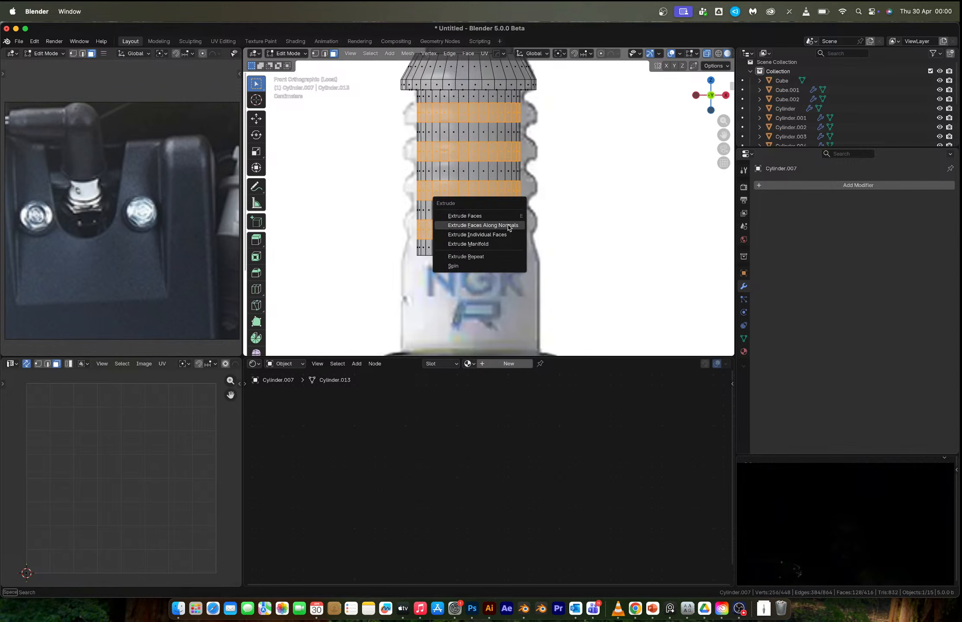
click(509, 226)
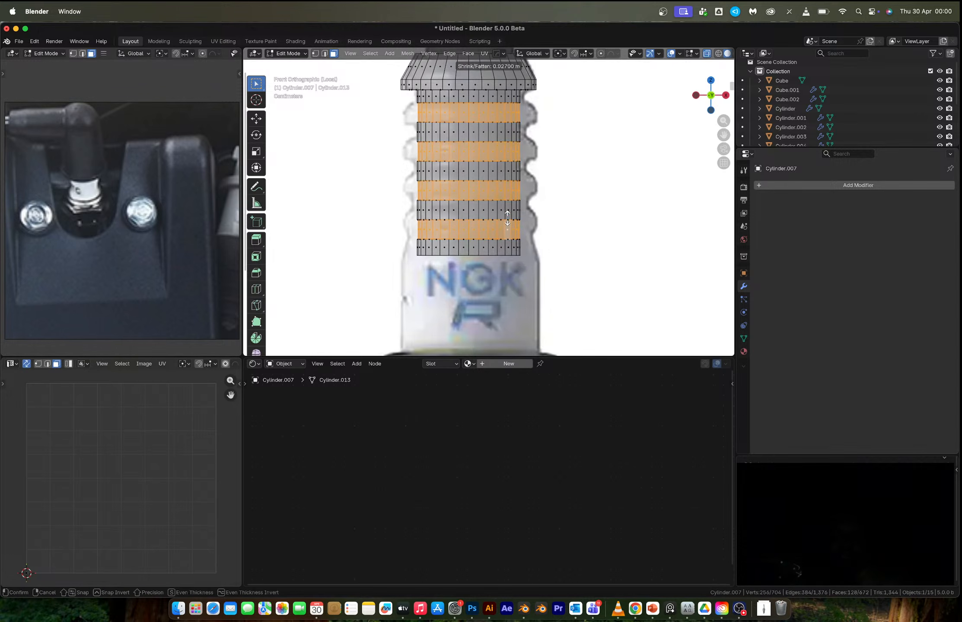
click(532, 314)
- Scale the ribbed section's bottom edge loop by 1.270 and extrude it about 0.2 m down along Z past the NGK lettering
shift+middle_drag(532, 314, 537, 234)
key(2)
alt+click(497, 174)
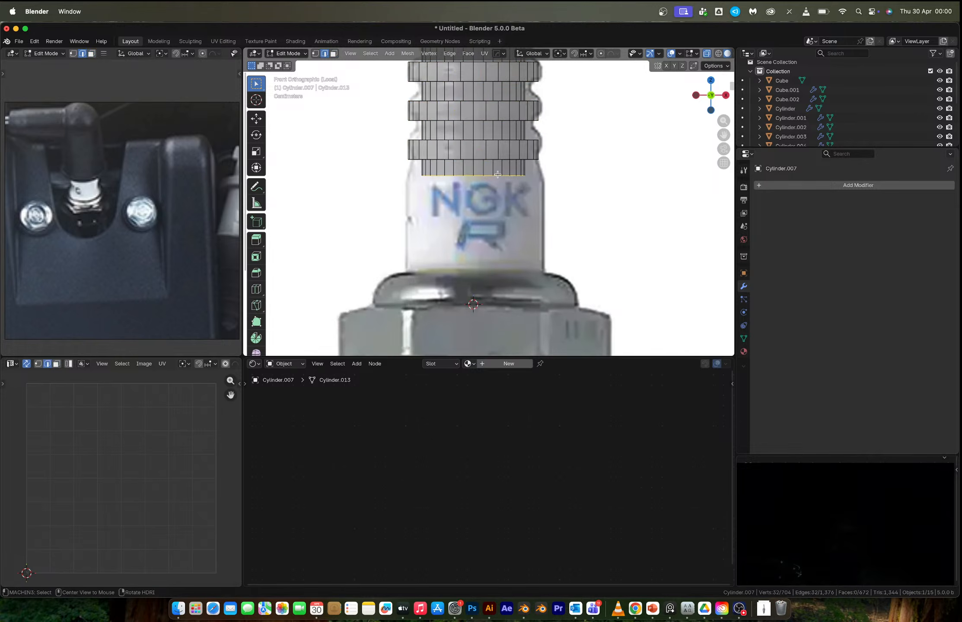
key(s)
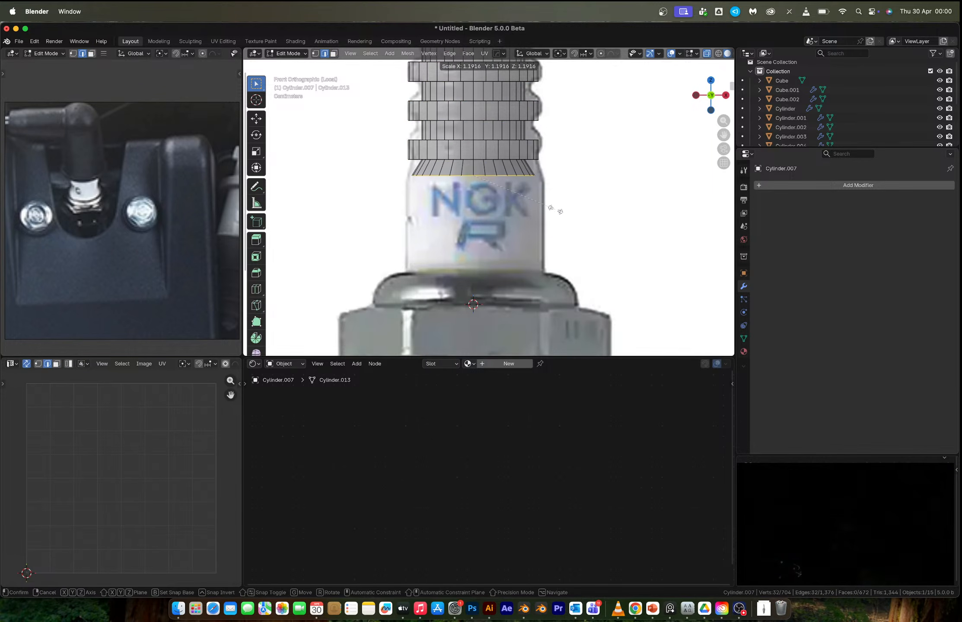
click(557, 210)
key(e)
key(z)
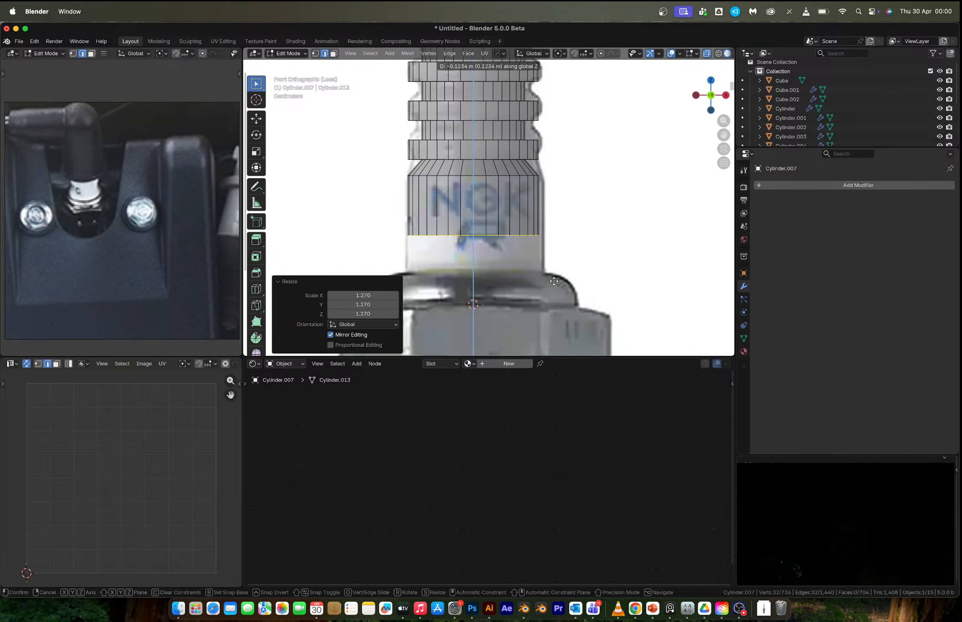
click(557, 306)
- Extrude the insulator's lower edge about 0.06 m down along Z to the top of the reference's hex nut
shift+middle_drag(562, 253, 564, 144)
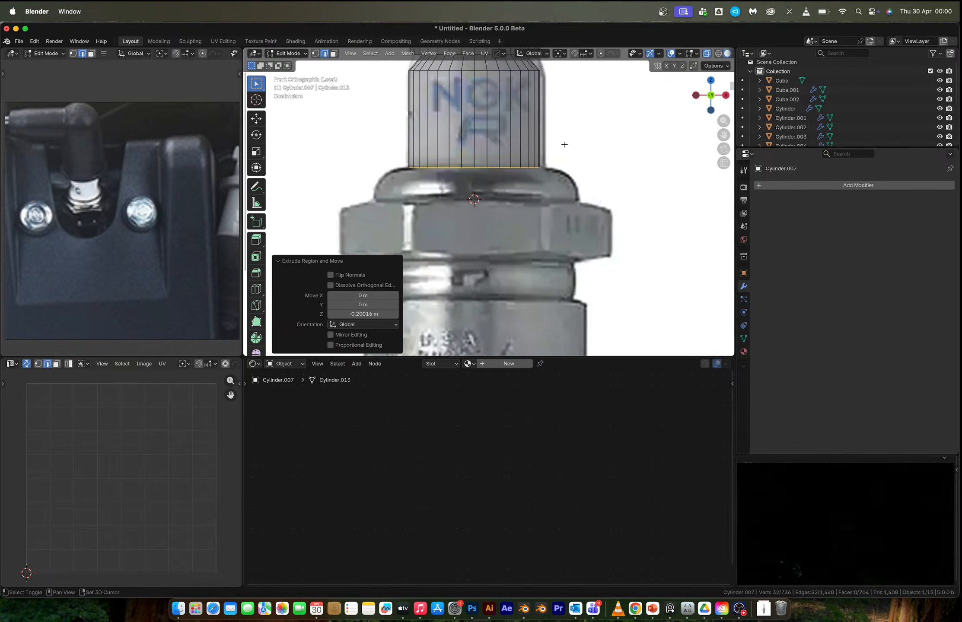
key(e)
key(z)
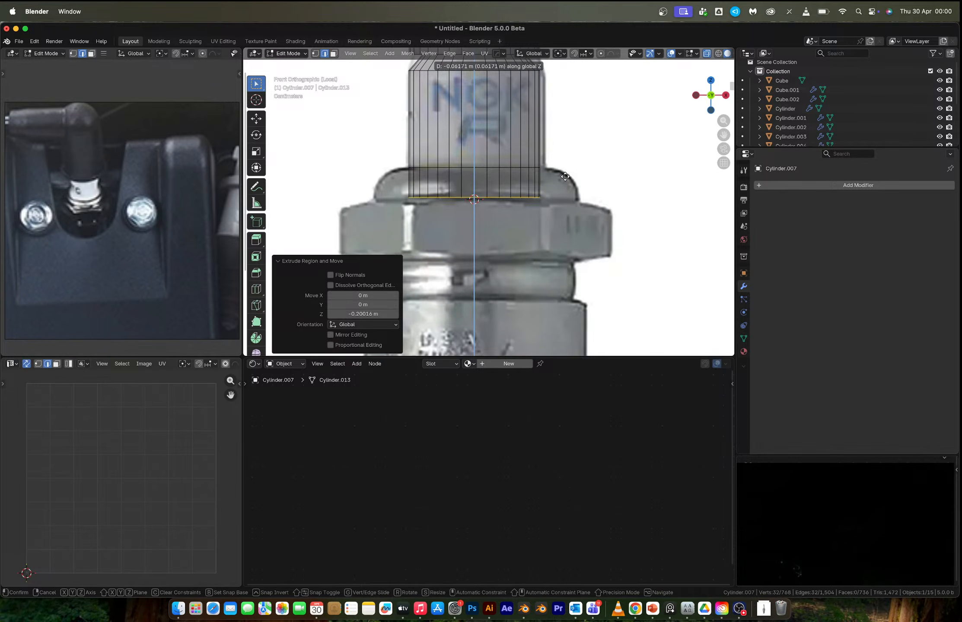
right_click(565, 178)
- Extrude the bottom face ring along its normals with a -0.937 m offset to form the collar above the nut
key(3)
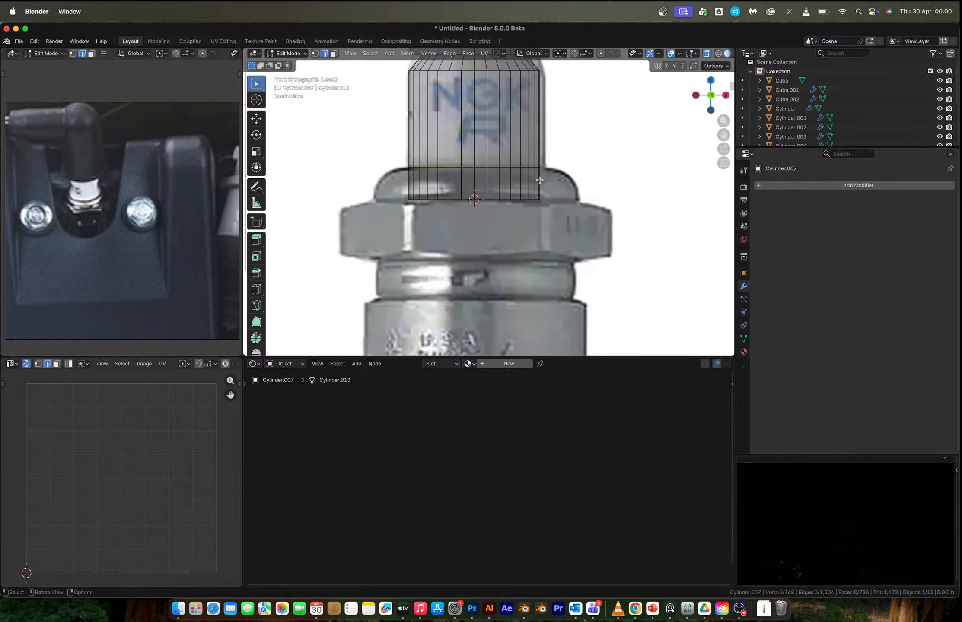
alt+click(539, 180)
key(alt+e)
click(539, 180)
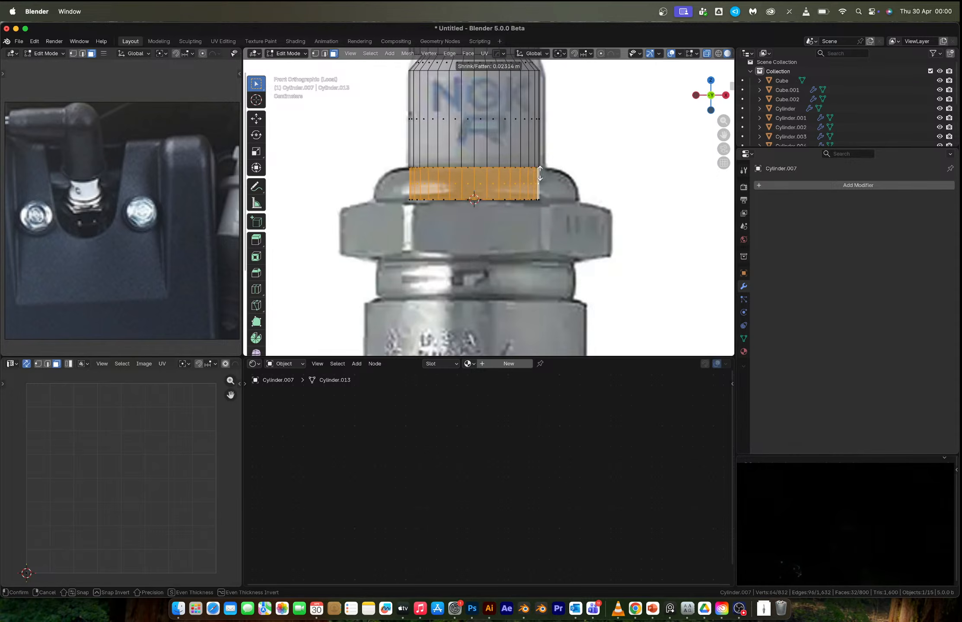
click(590, 102)
- Apply the object's scale and bevel the collar's upper outer edge loop 0.0491 m with 5 segments
middle_drag(378, 170, 380, 181)
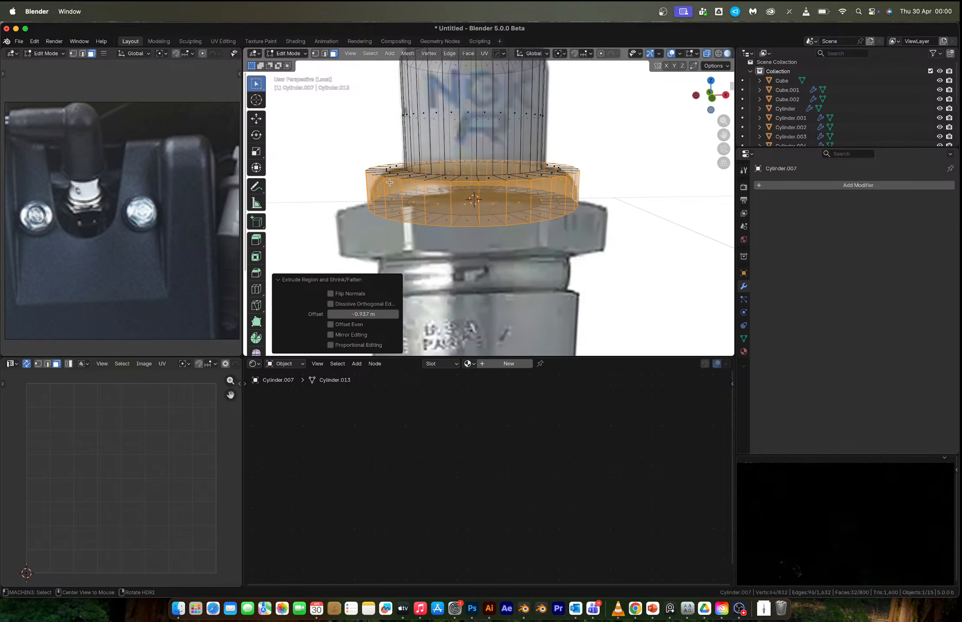
alt+click(396, 180)
alt+click(395, 180)
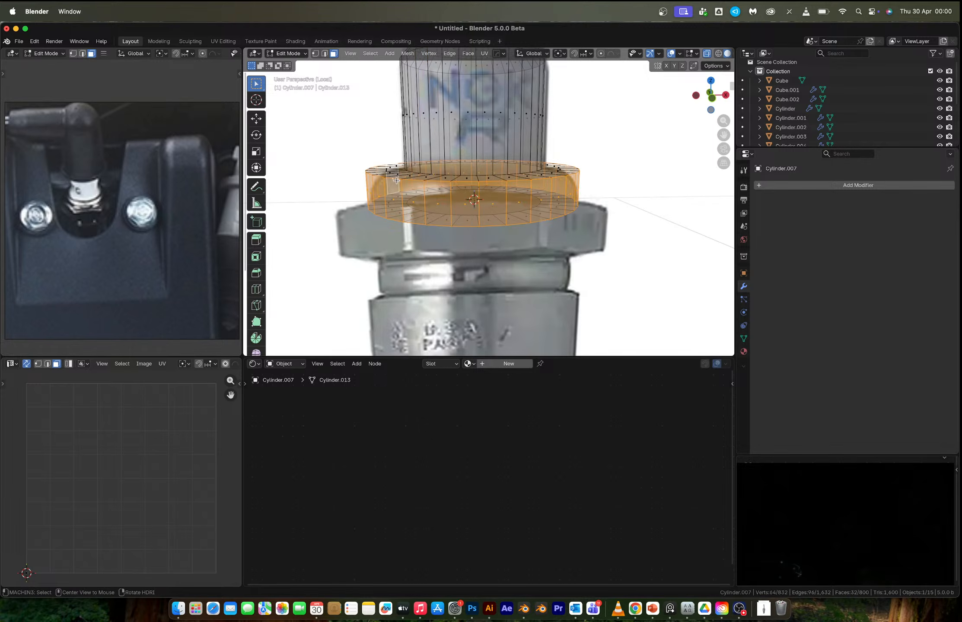
key(2)
alt+click(411, 181)
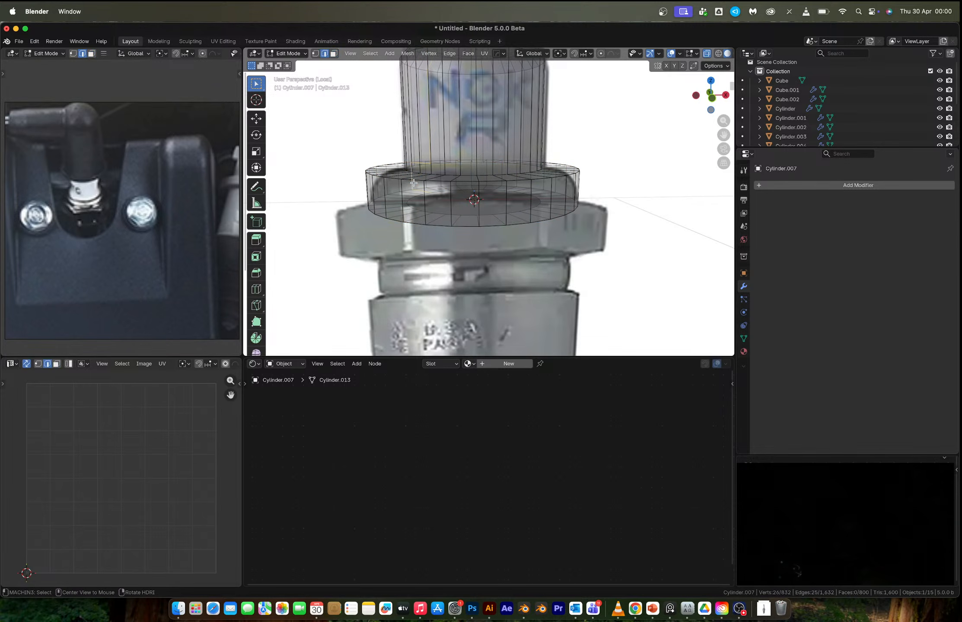
key(Tab)
key(ctrl+a)
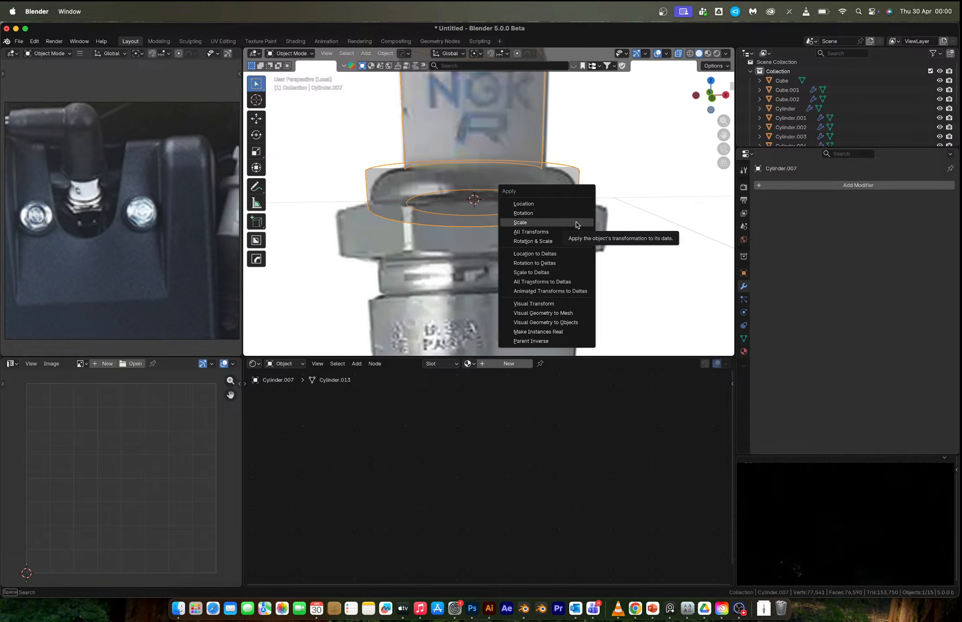
click(575, 223)
key(Tab)
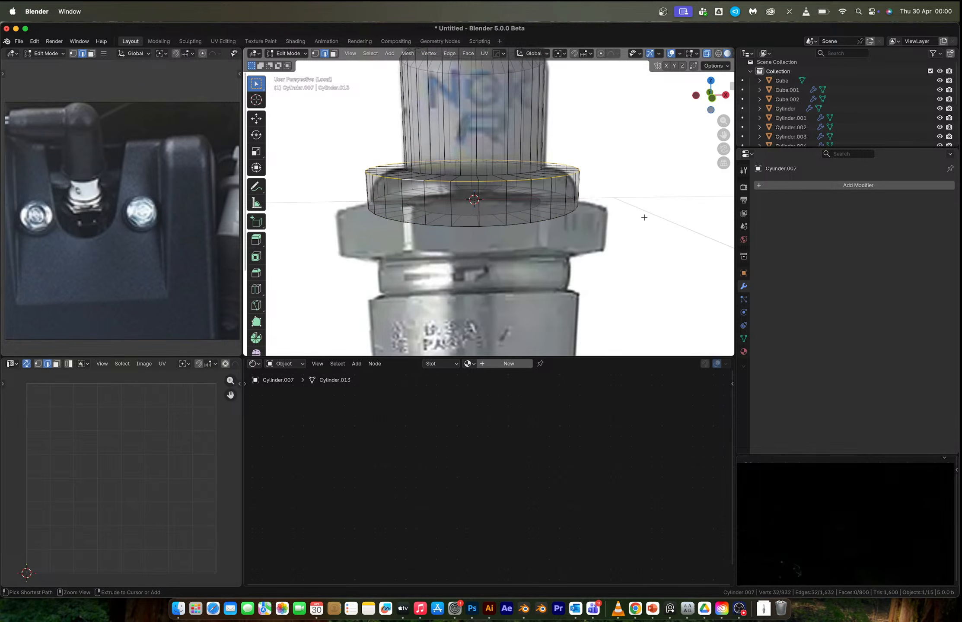
key(ctrl+b)
scroll(650, 221, up, 4)
click(655, 225)
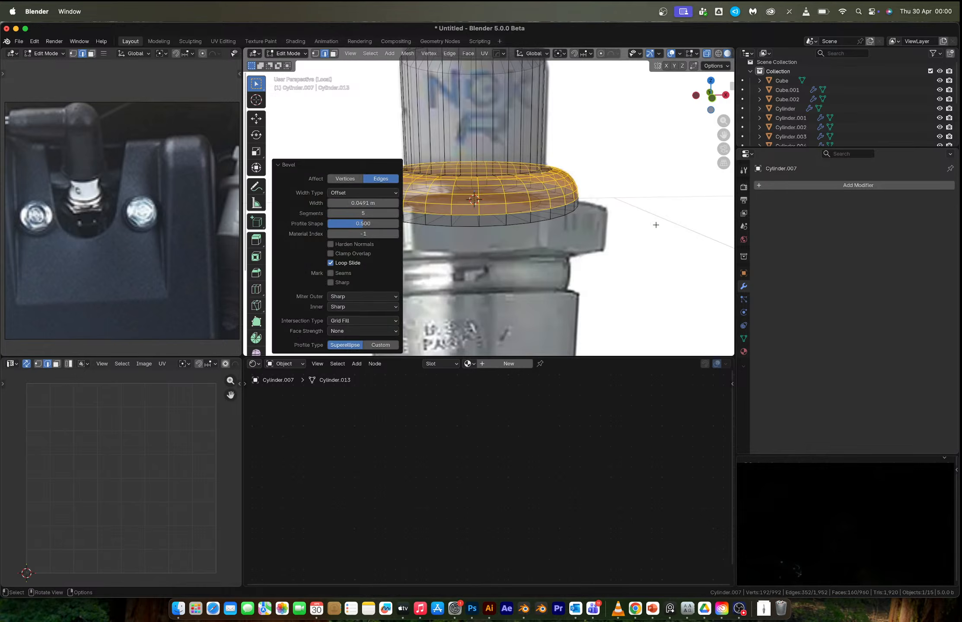
- Add a cylinder with 6 vertices at the 3D cursor for the spark plug's hex nut
click(714, 97)
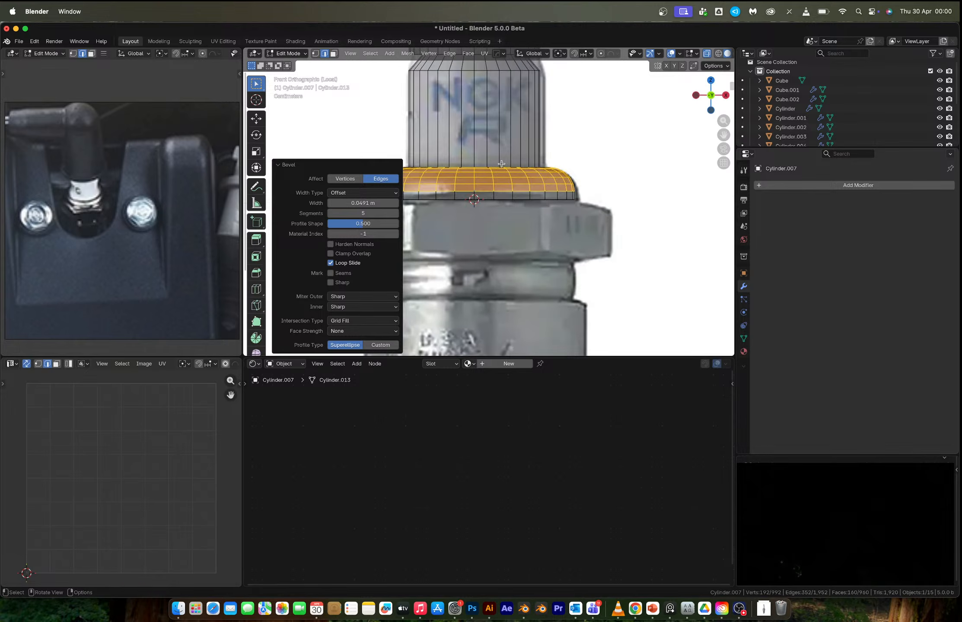
shift+middle_drag(501, 163, 559, 133)
key(Tab)
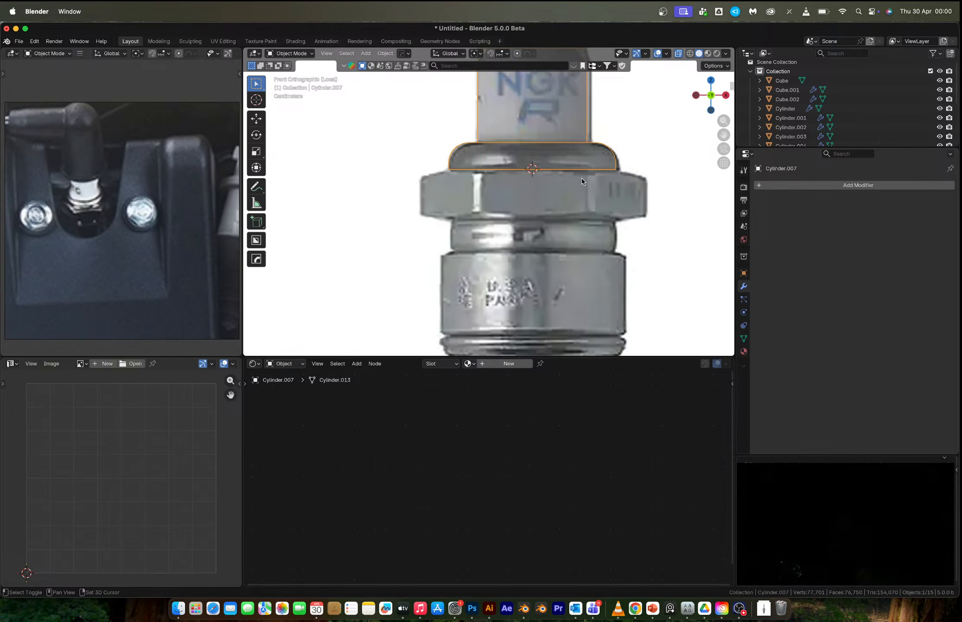
key(shift+s)
click(639, 180)
key(shift+s)
key(Escape)
key(shift+a)
mouse_move(639, 184)
click(678, 229)
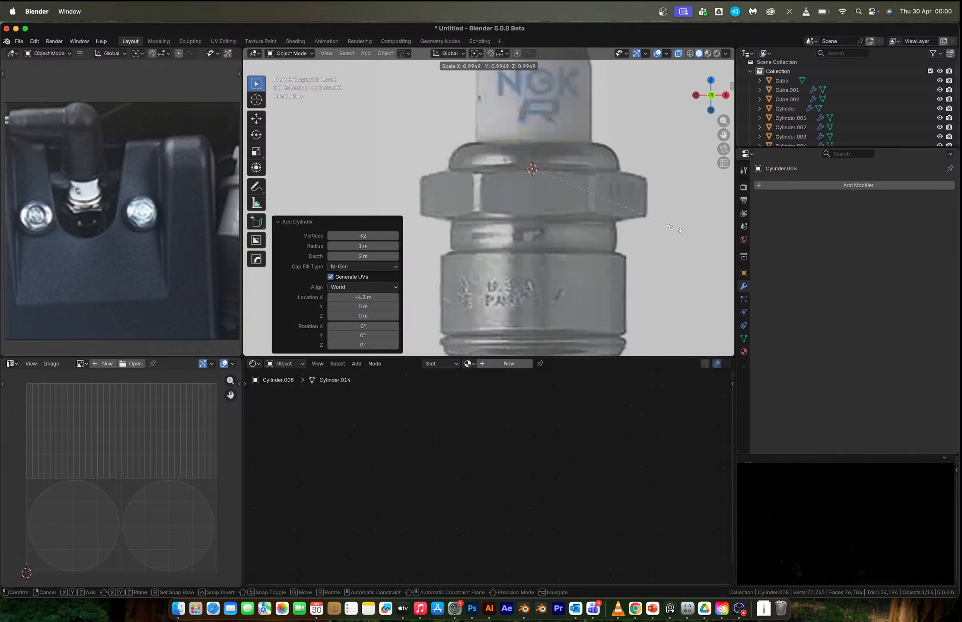
click(364, 235)
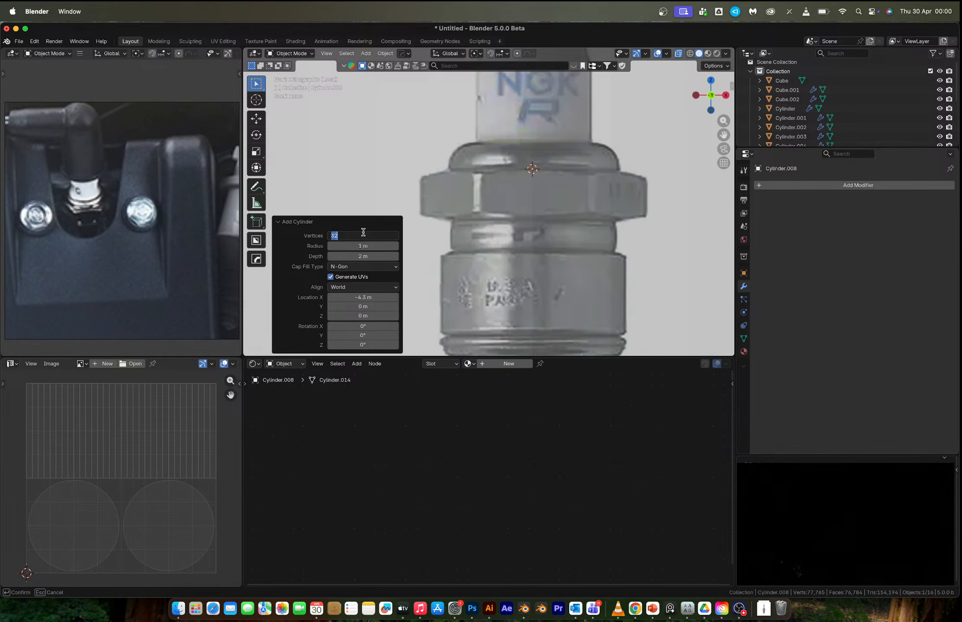
key(Return)
- Fit the hexagonal cylinder to the reference nut: scale it to about 0.32, flatten Z by 0.145 and lower it about 0.06 m
key(s)
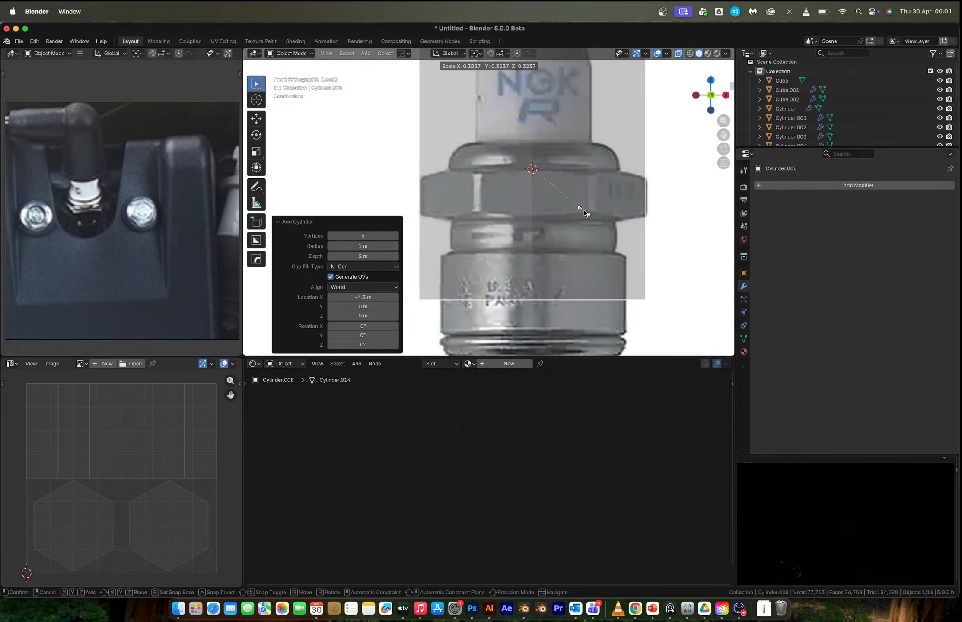
click(587, 213)
key(s)
key(z)
click(557, 167)
key(g)
key(z)
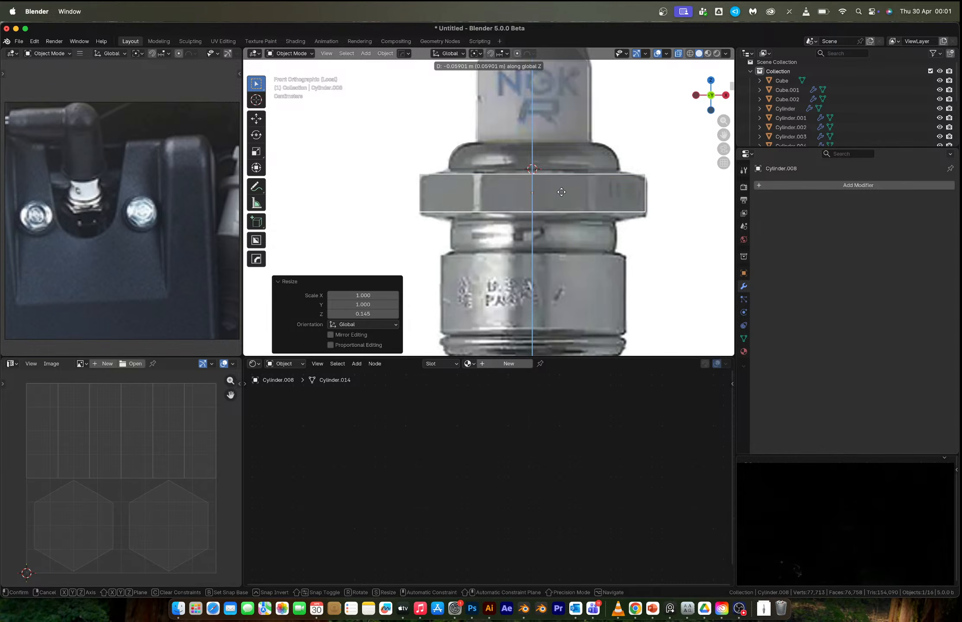
click(561, 192)
middle_drag(597, 199, 575, 191)
key(s)
click(645, 237)
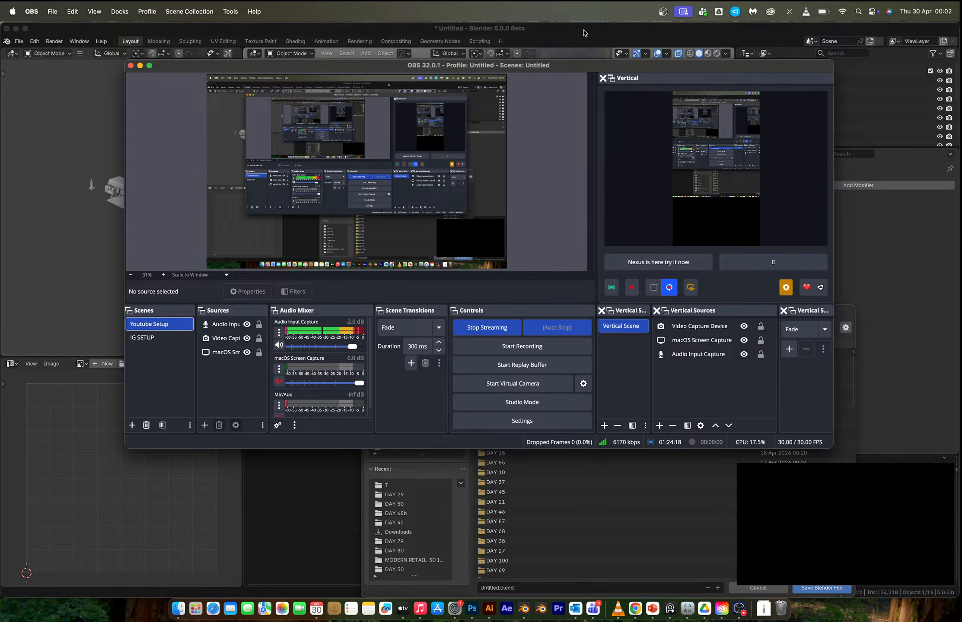
- Switch to the browser to check the Tiger Generator row in the 100-day tracker and the YouTube channel's live streams
key(ctrl+Right)
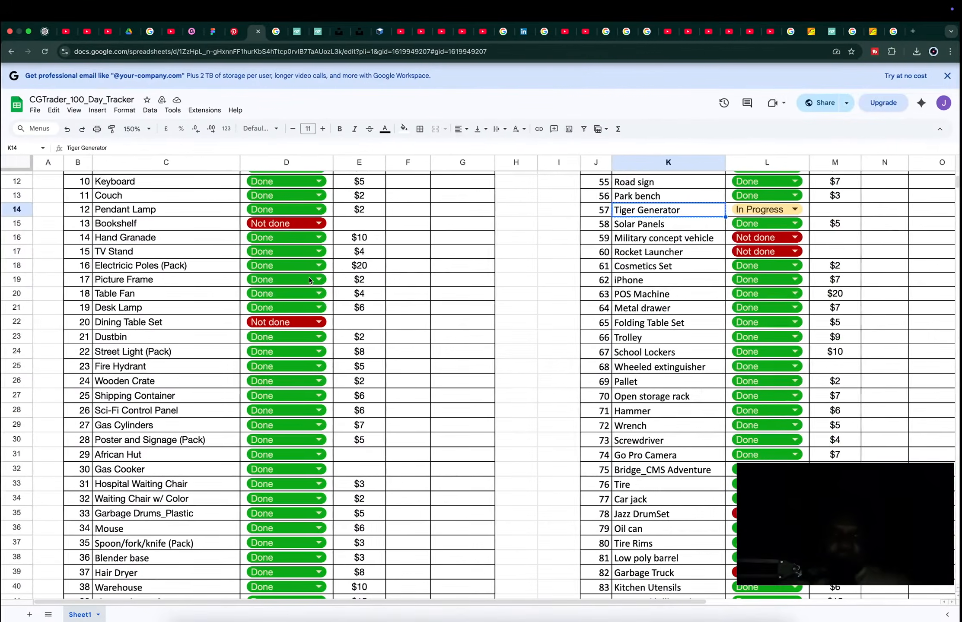
key(ctrl+Left)
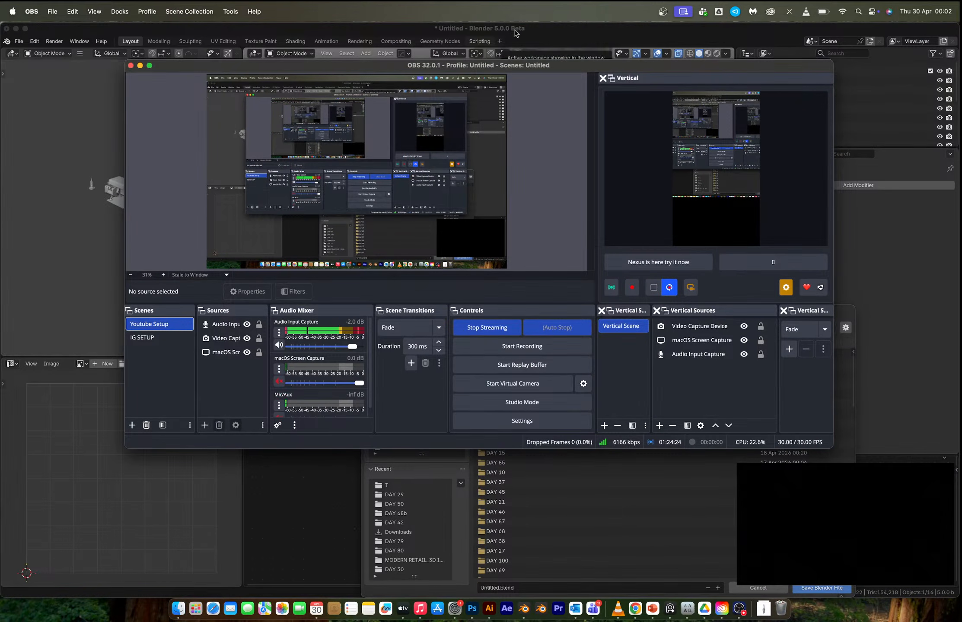
key(ctrl+Right)
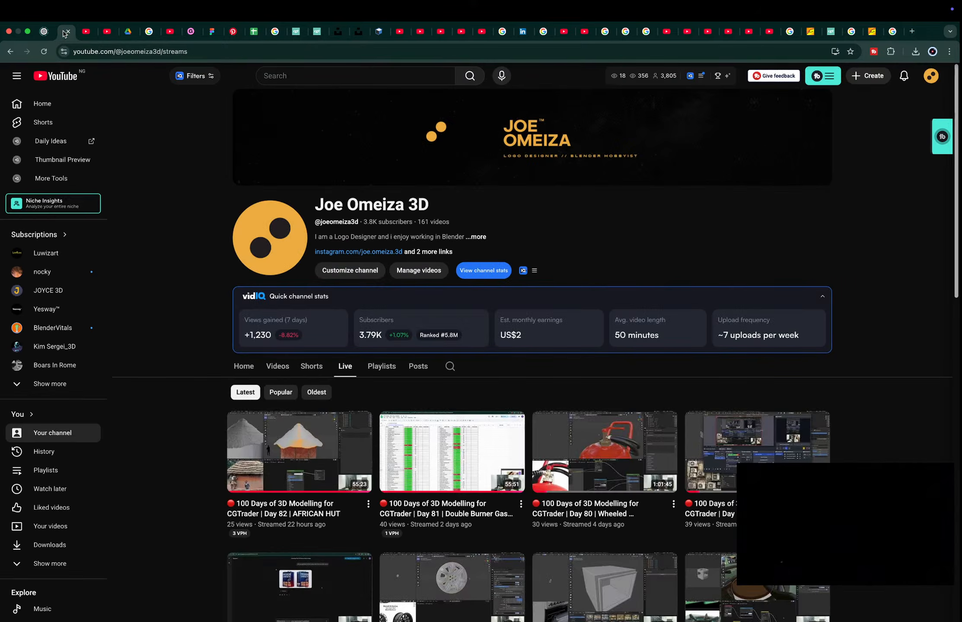
mouse_move(281, 524)
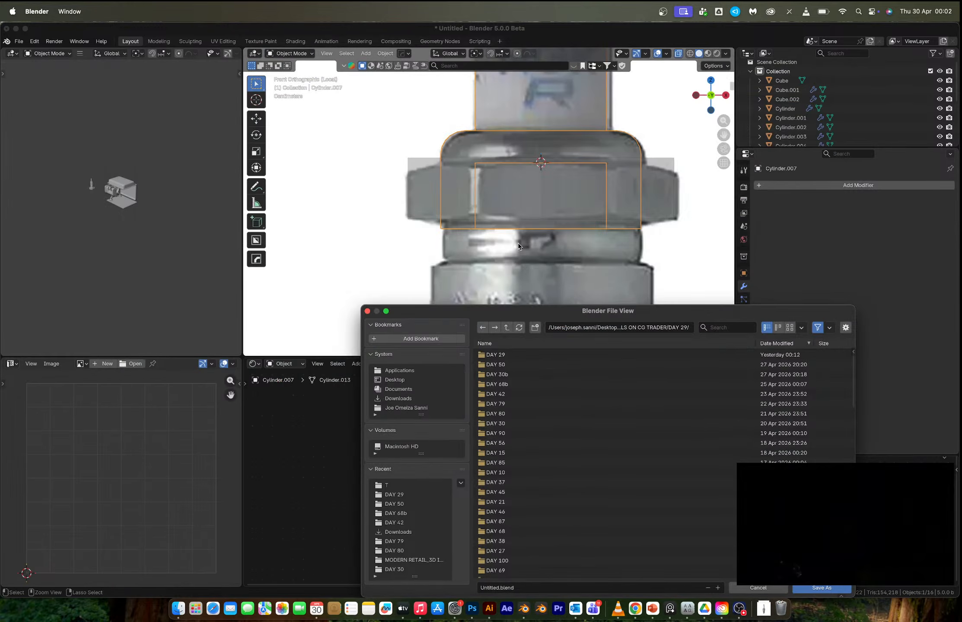
- In Blender's save dialog, go up to the 100 MODELS ON CG TRADER folder, then create and open a DAY 57 folder
click(661, 329)
drag(670, 327, 701, 331)
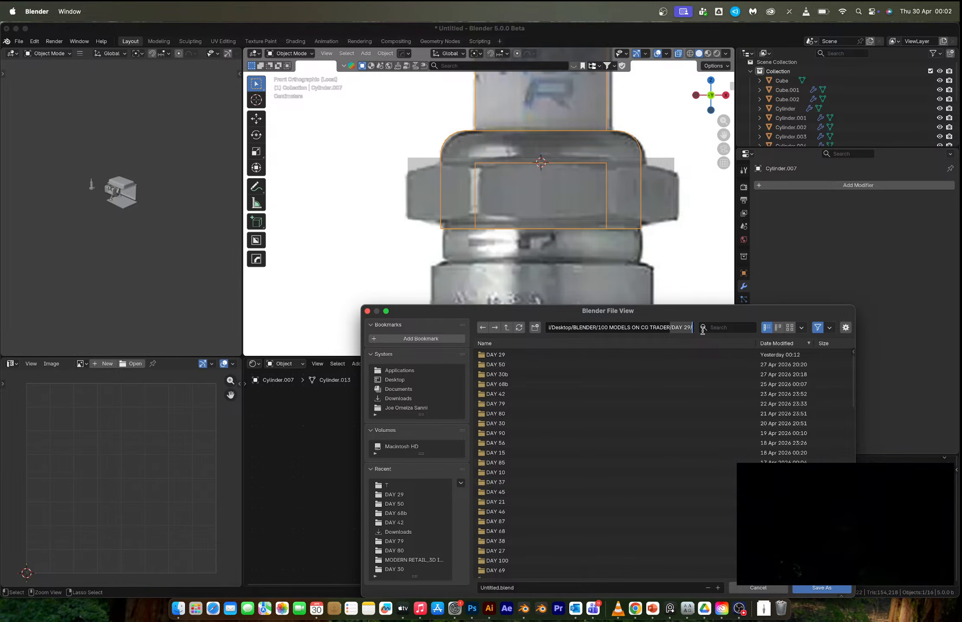
key(BackSpace)
key(Return)
click(535, 327)
text(DAY 57)
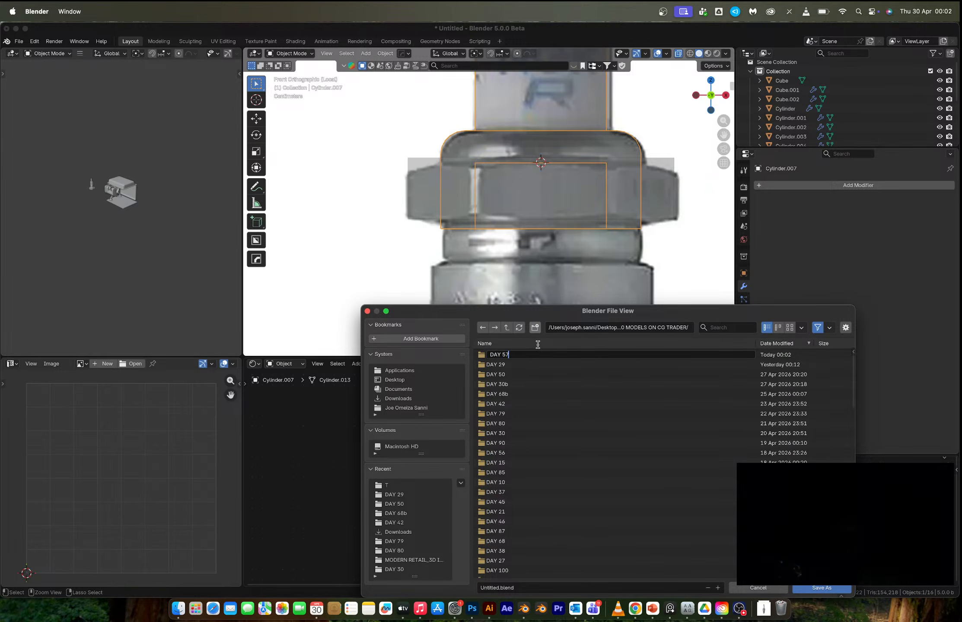
key(Return)
double_click(534, 356)
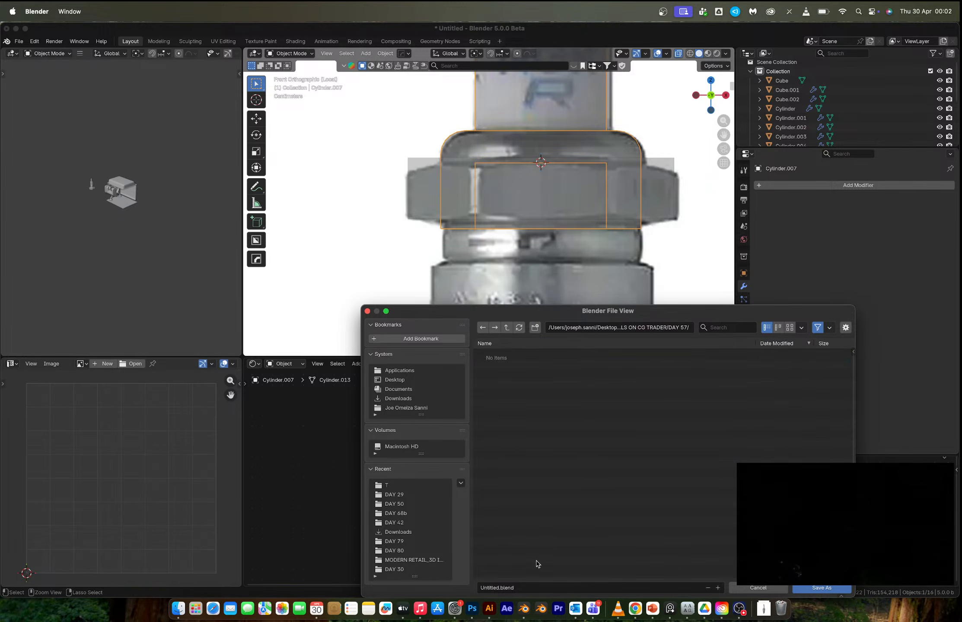
- Save the project as DAY 57_TIGER GENERATOR.blend in the DAY 57 folder
click(533, 583)
text(DAY 57_TIGER GENERATEOR)
key(Return)
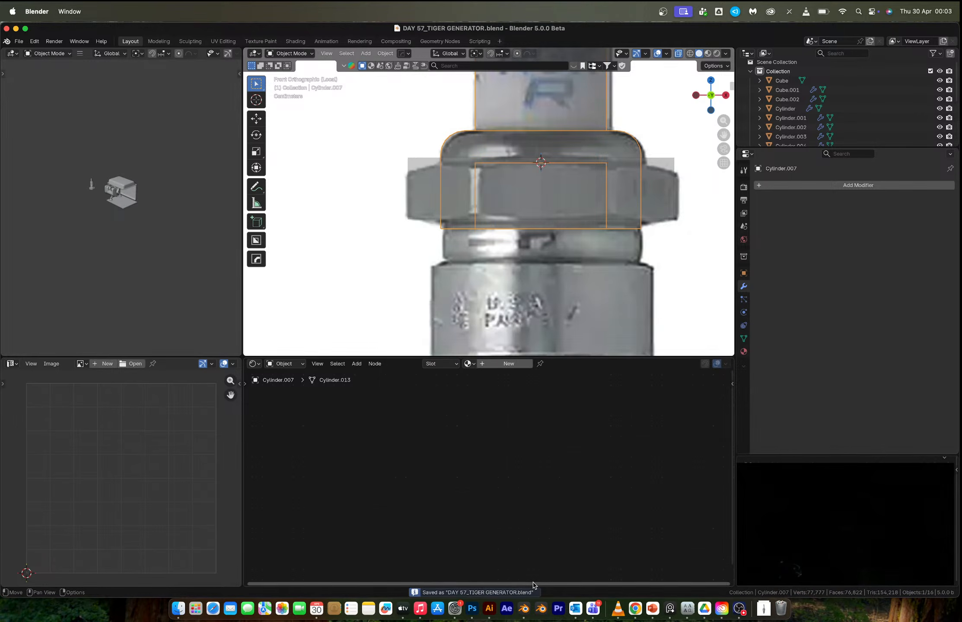
- Pack the external resources into the blend file and save it again
click(19, 41)
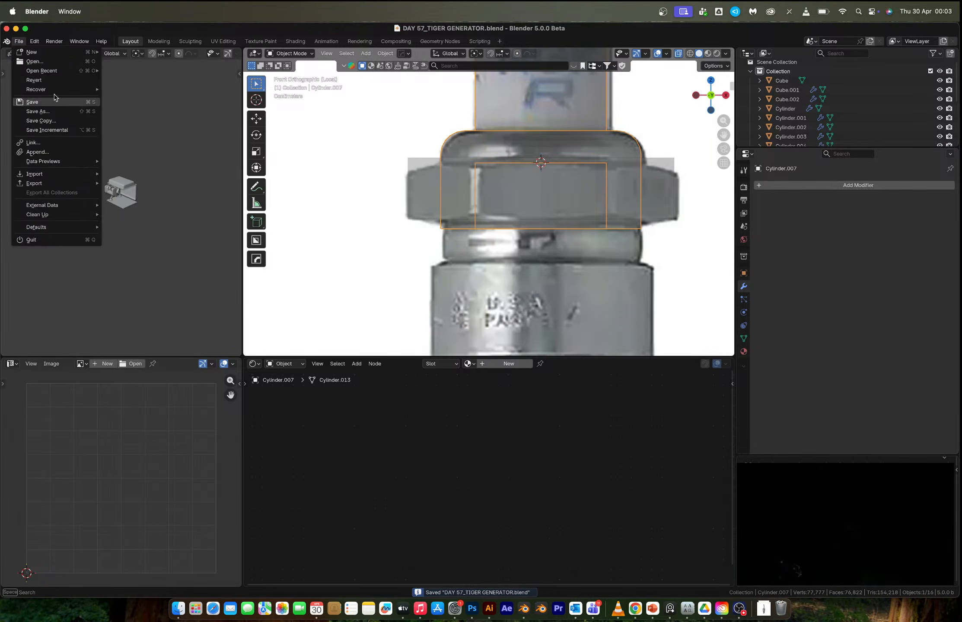
mouse_move(54, 90)
mouse_move(61, 206)
click(130, 214)
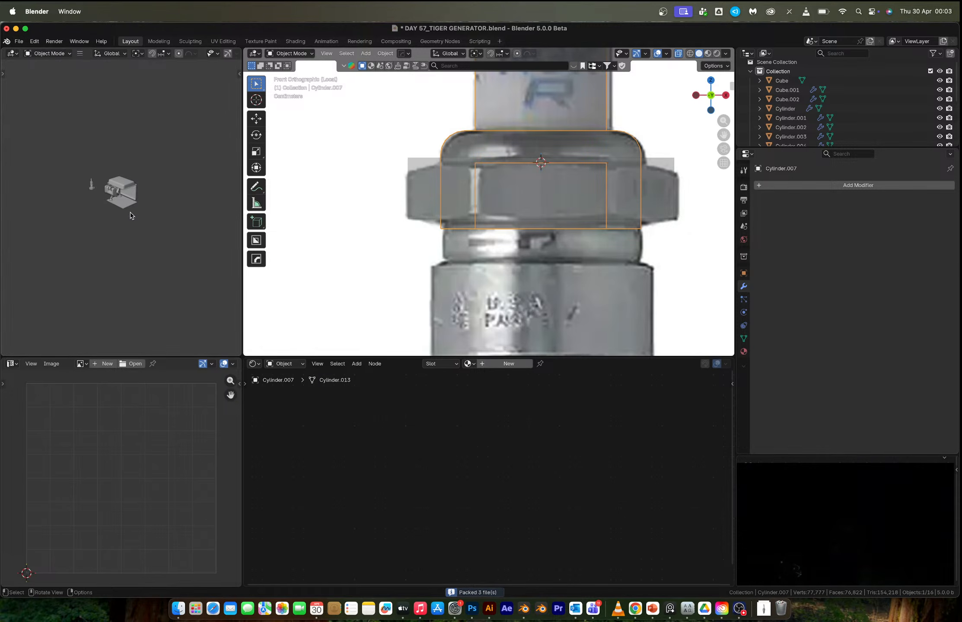
key(super+s)
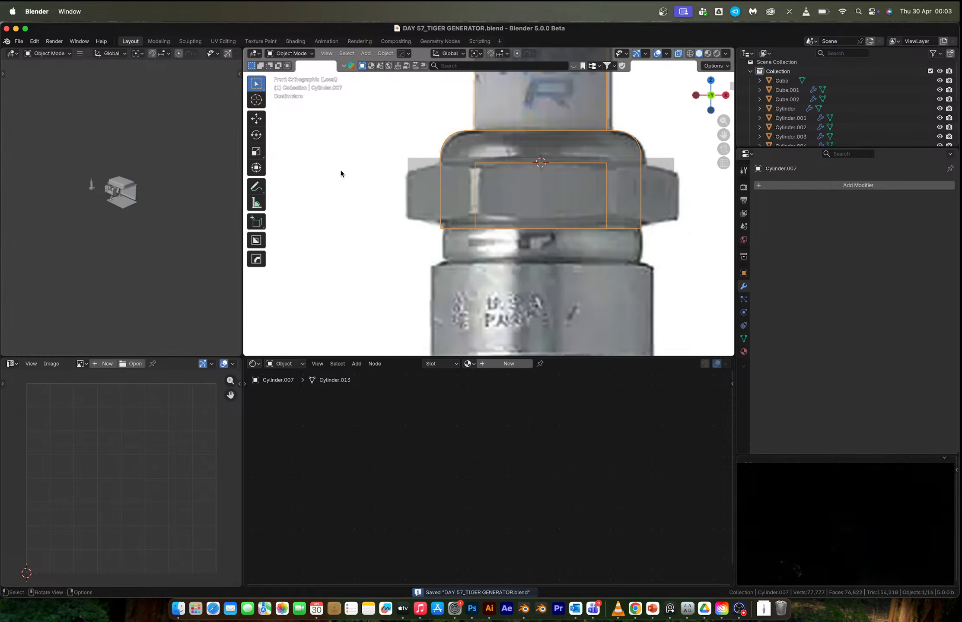
- Switch to the OBS window
click(738, 608)
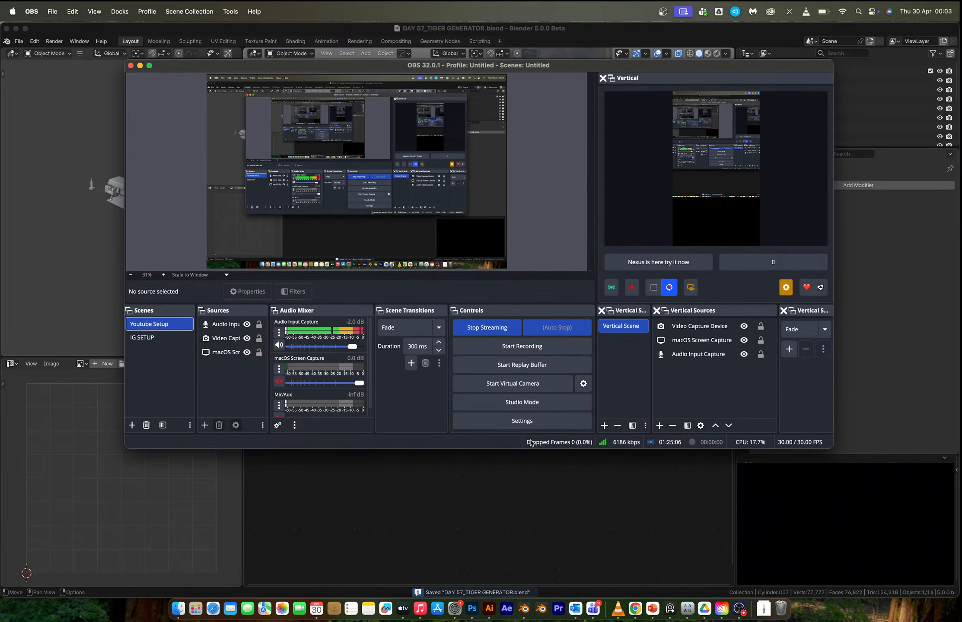